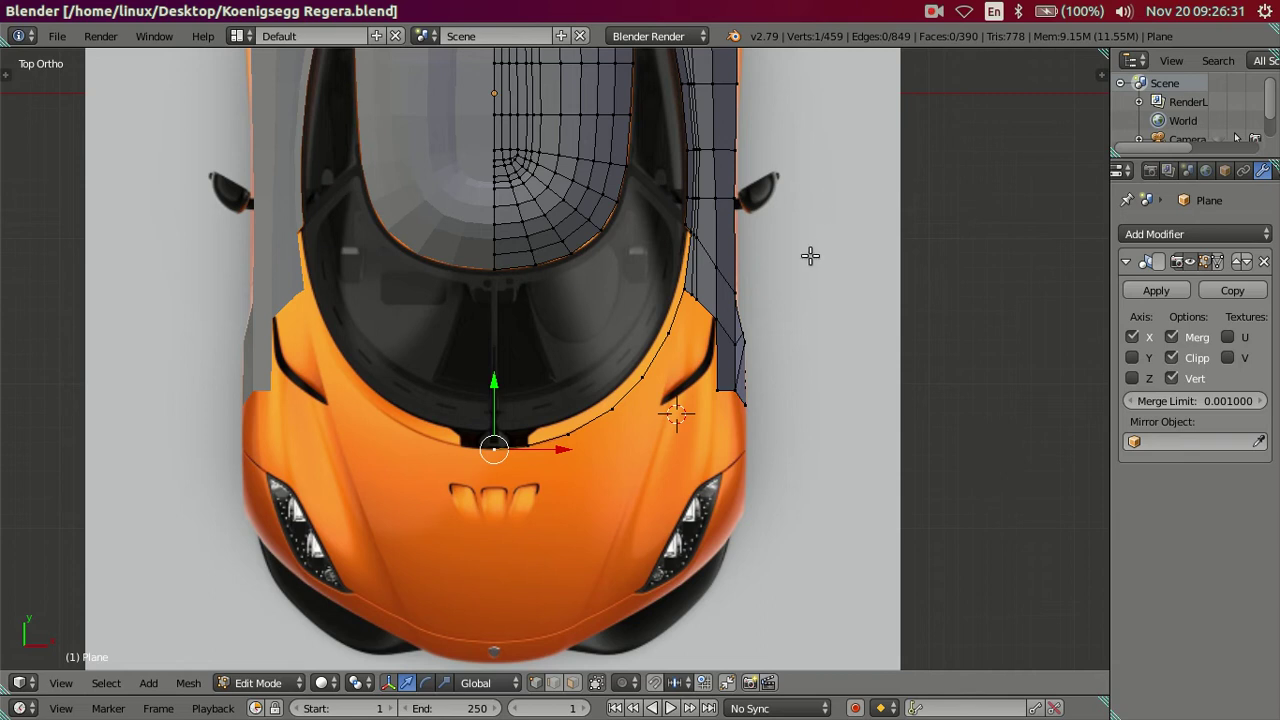
# Make Blender fullscreen and zoom in on the Regera body mesh at an angle
pyautogui.click(156, 40)
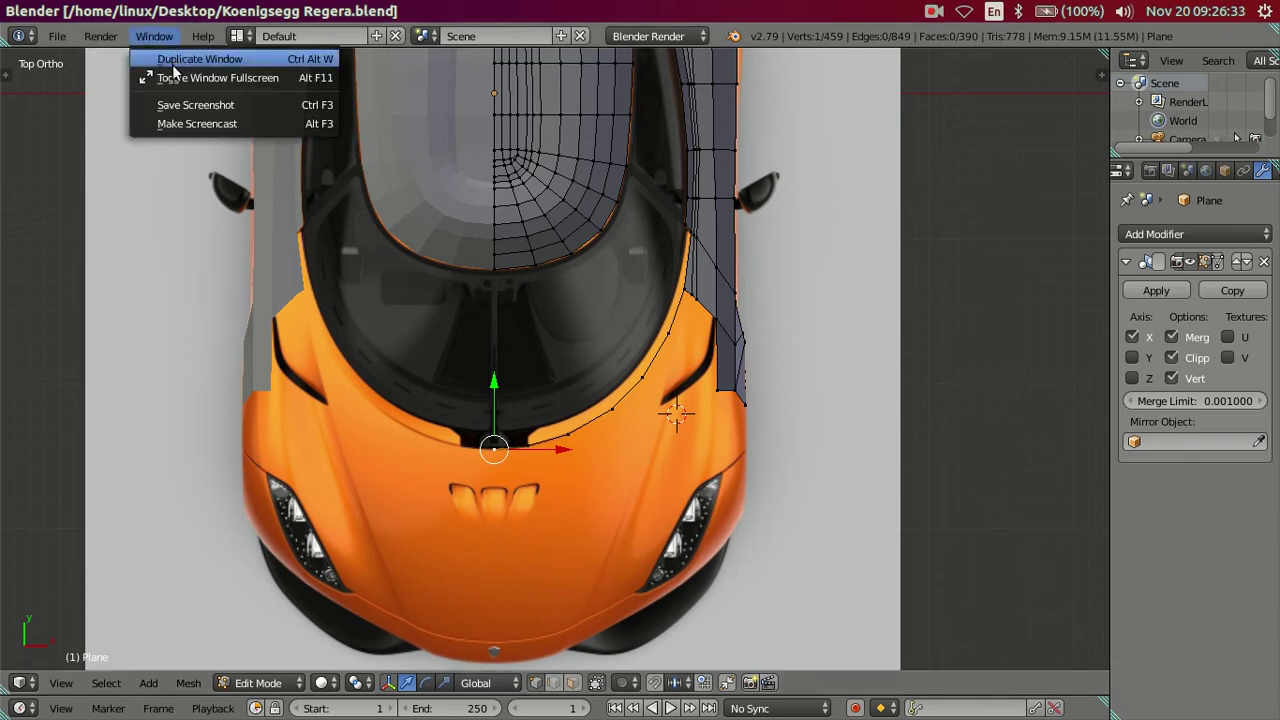
pyautogui.click(176, 78)
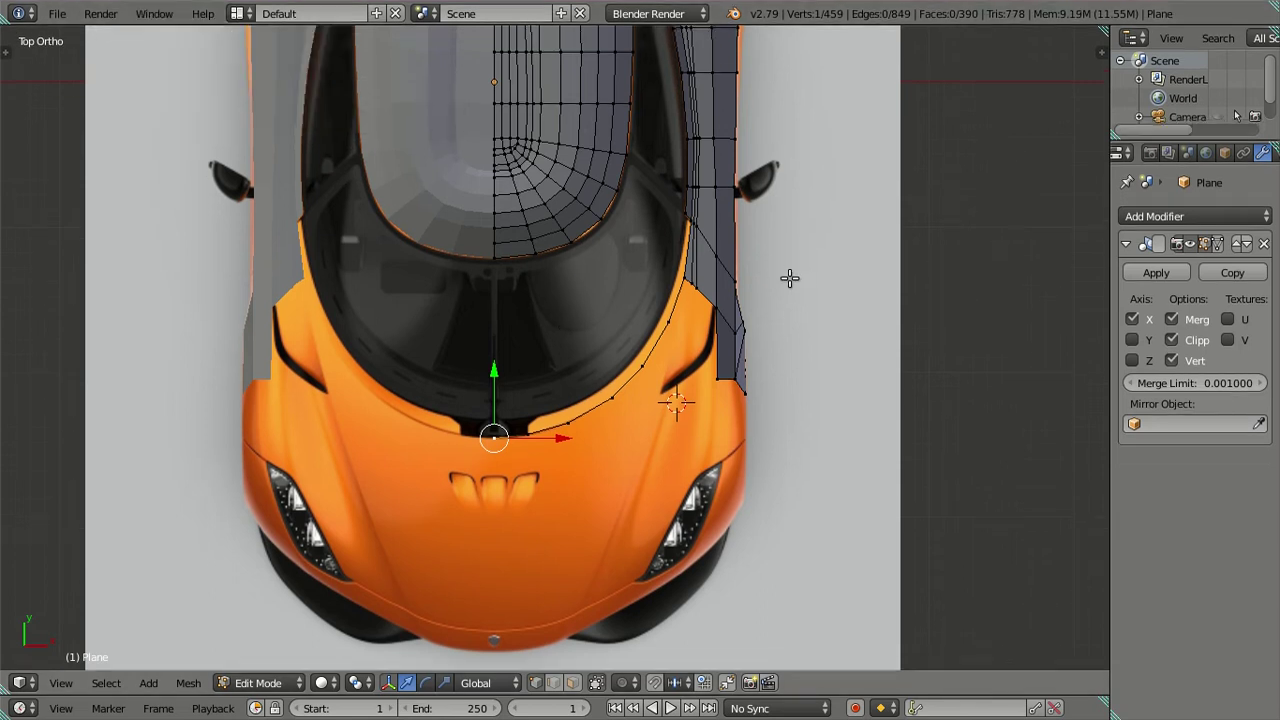
pyautogui.scroll(1, 588, 149)
pyautogui.keyDown('shift'); pyautogui.scroll(3, 590, 160); pyautogui.keyUp('shift')
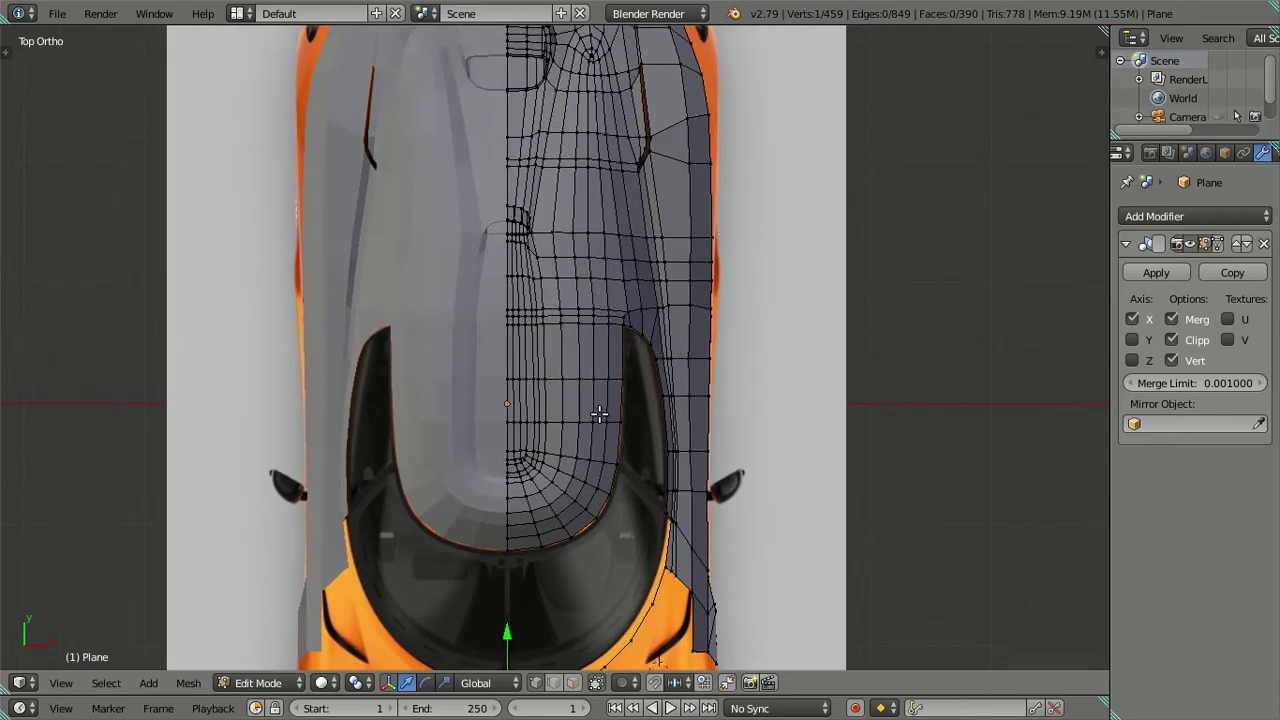
pyautogui.keyDown('shift'); pyautogui.scroll(2, 590, 170); pyautogui.keyUp('shift')
pyautogui.scroll(1, 584, 197)
pyautogui.keyDown('shift'); pyautogui.scroll(2, 584, 197); pyautogui.keyUp('shift')
pyautogui.scroll(1, 584, 197)
pyautogui.moveTo(584, 197)
pyautogui.mouseDown(button='middle')
pyautogui.moveTo(471, 337)
pyautogui.moveTo(575, 204)
pyautogui.moveTo(517, 457)
pyautogui.mouseUp(button='middle')
# Select the faces around the notch in wireframe and lower them slightly along Z
pyautogui.scroll(2, 517, 457)
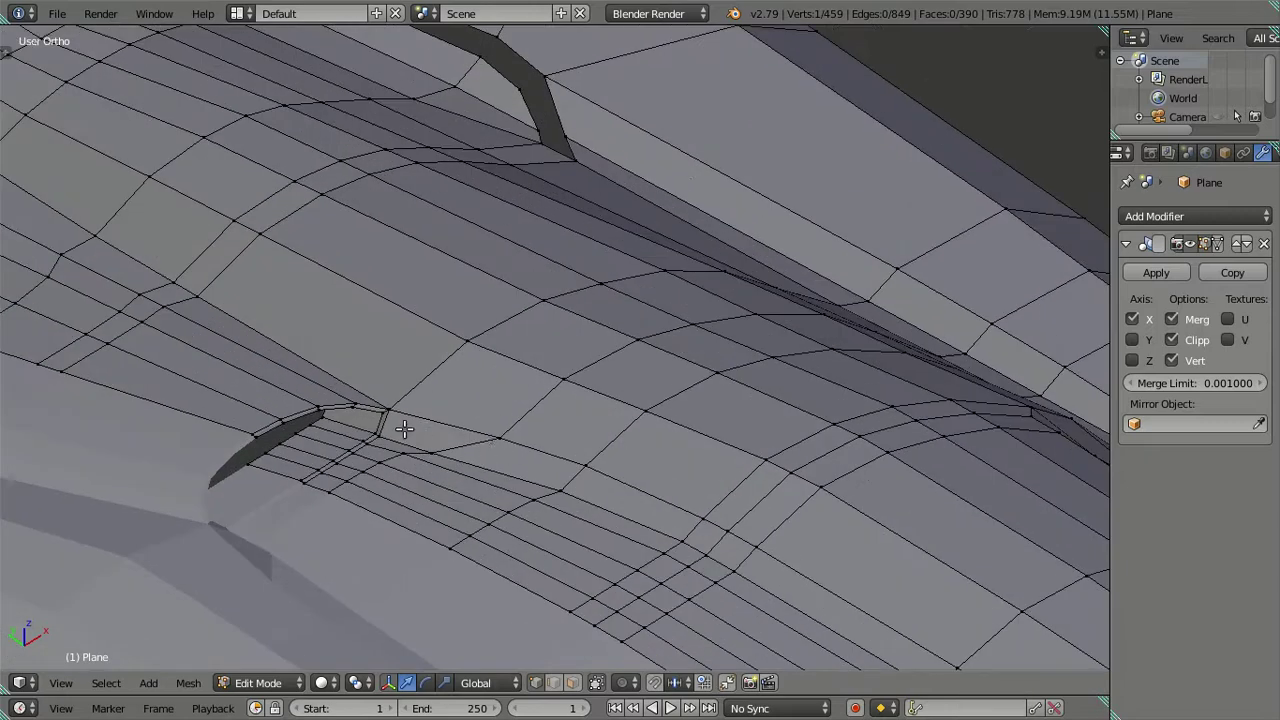
pyautogui.scroll(2, 403, 429)
pyautogui.scroll(2, 568, 464)
pyautogui.scroll(-2, 568, 464)
pyautogui.moveTo(600, 471); pyautogui.dragTo(591, 399, button='middle')
pyautogui.press('z')
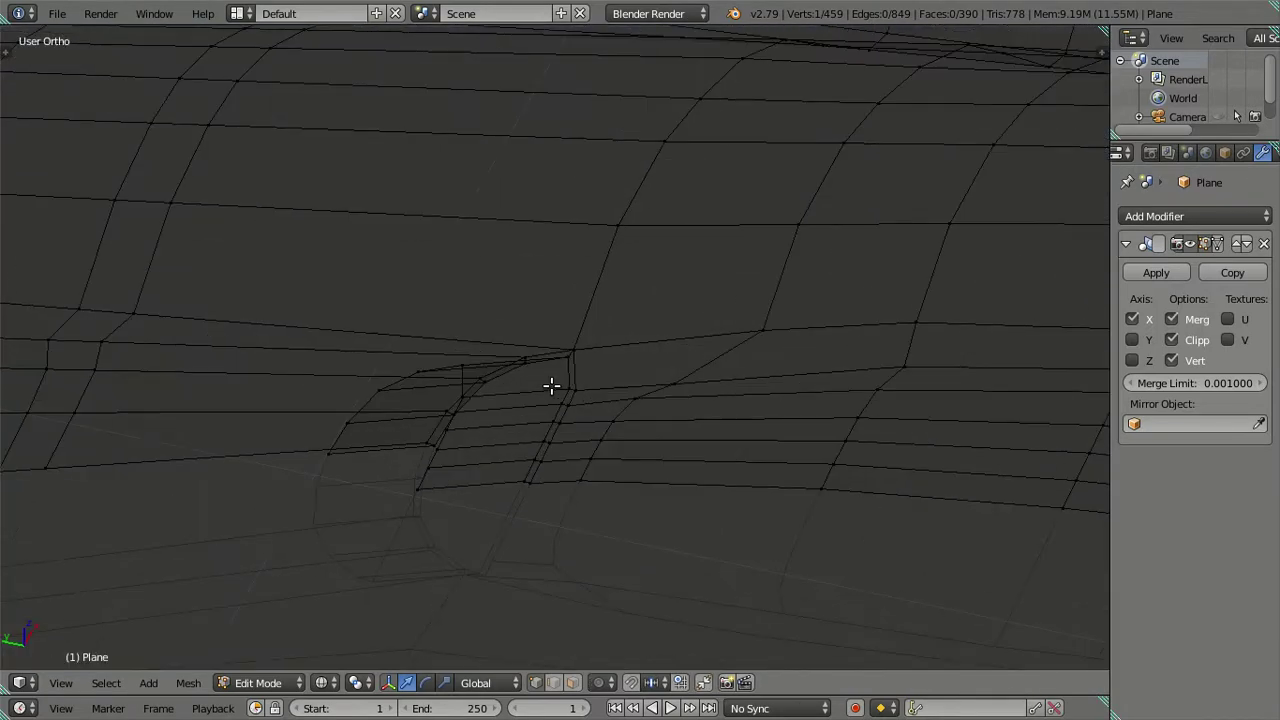
pyautogui.scroll(-8, 428, 407)
pyautogui.moveTo(371, 430); pyautogui.dragTo(575, 407)
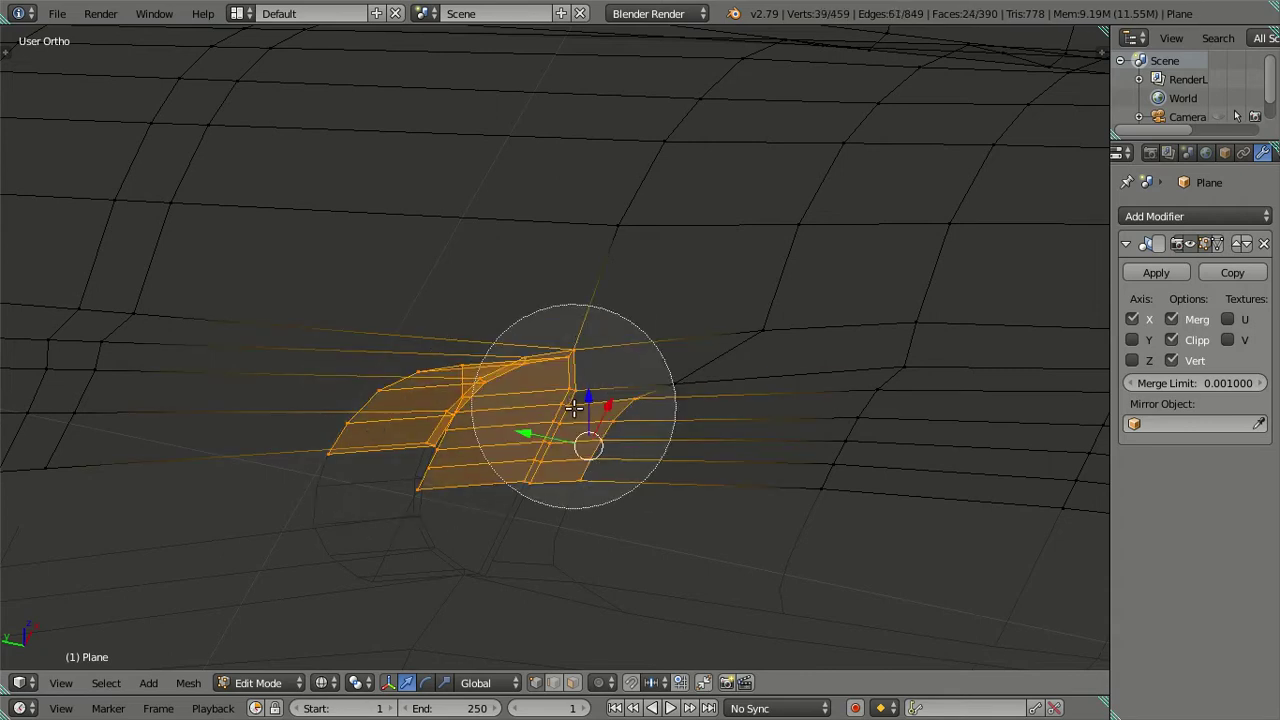
pyautogui.press('Escape')
pyautogui.press('z')
pyautogui.moveTo(591, 434)
pyautogui.mouseDown(button='middle')
pyautogui.moveTo(583, 383)
pyautogui.moveTo(600, 249)
pyautogui.moveTo(513, 557)
pyautogui.moveTo(620, 429)
pyautogui.moveTo(474, 494)
pyautogui.moveTo(410, 540)
pyautogui.moveTo(666, 517)
pyautogui.moveTo(757, 460)
pyautogui.moveTo(435, 484)
pyautogui.moveTo(631, 489)
pyautogui.moveTo(526, 489)
pyautogui.moveTo(454, 466)
pyautogui.moveTo(687, 400)
pyautogui.mouseUp(button='middle')
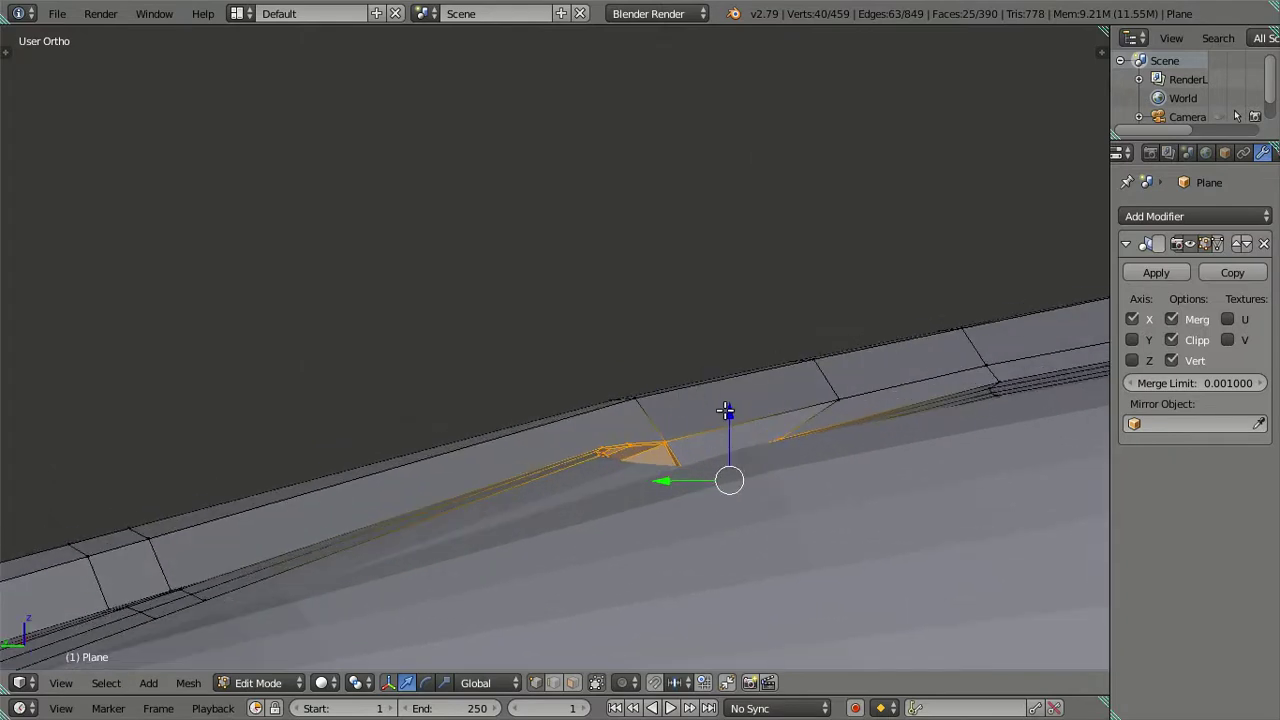
pyautogui.moveTo(725, 410); pyautogui.dragTo(729, 420)
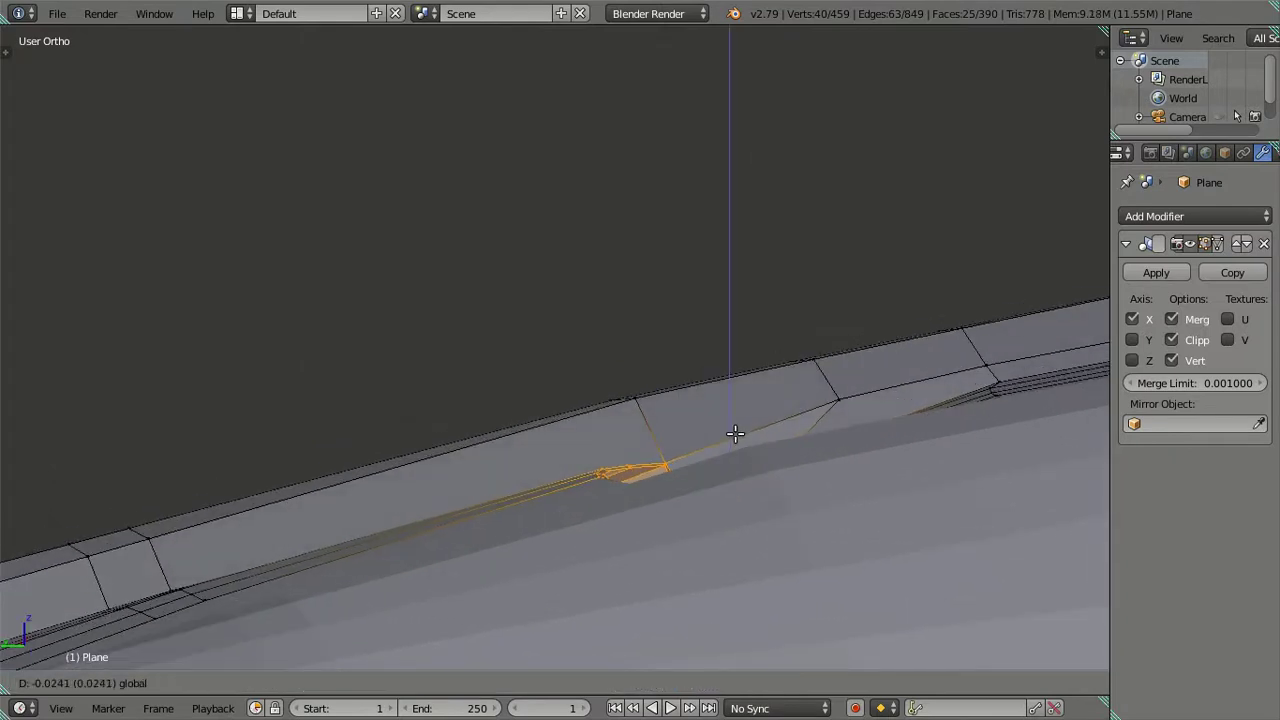
# Add more faces near the notch and move them slightly down along Z
pyautogui.moveTo(729, 446)
pyautogui.mouseDown(button='middle')
pyautogui.moveTo(700, 470)
pyautogui.moveTo(523, 500)
pyautogui.moveTo(773, 432)
pyautogui.moveTo(745, 500)
pyautogui.moveTo(757, 543)
pyautogui.moveTo(690, 425)
pyautogui.moveTo(740, 400)
pyautogui.moveTo(809, 394)
pyautogui.moveTo(637, 358)
pyautogui.mouseUp(button='middle')
pyautogui.moveTo(719, 350)
pyautogui.mouseDown(button='middle')
pyautogui.moveTo(686, 400)
pyautogui.moveTo(706, 391)
pyautogui.moveTo(720, 374)
pyautogui.moveTo(683, 381)
pyautogui.mouseUp(button='middle')
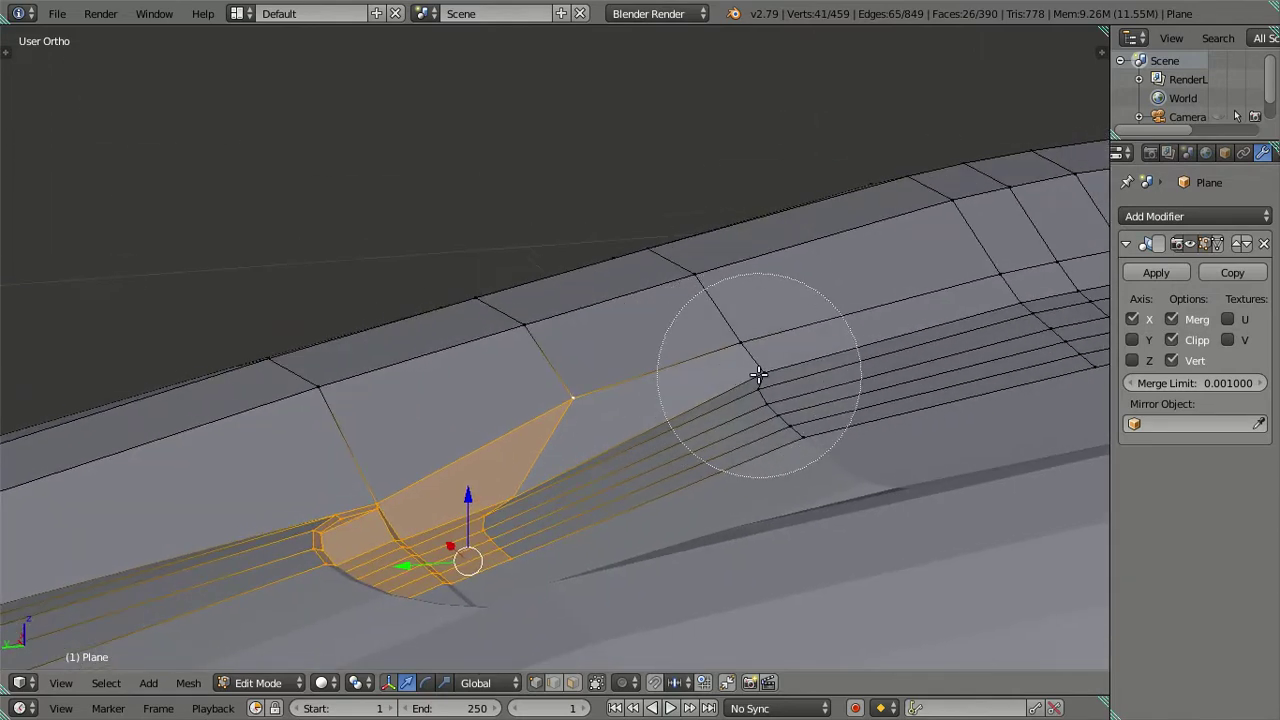
pyautogui.moveTo(766, 420); pyautogui.dragTo(766, 413)
pyautogui.rightClick(766, 413)
pyautogui.moveTo(512, 476); pyautogui.dragTo(512, 492)
pyautogui.scroll(-3, 449, 491)
pyautogui.moveTo(449, 491)
pyautogui.mouseDown(button='middle')
pyautogui.moveTo(641, 425)
pyautogui.moveTo(803, 457)
pyautogui.moveTo(676, 502)
pyautogui.moveTo(694, 106)
pyautogui.moveTo(491, 474)
pyautogui.moveTo(508, 408)
pyautogui.moveTo(686, 418)
pyautogui.moveTo(514, 523)
pyautogui.moveTo(457, 491)
pyautogui.moveTo(447, 503)
pyautogui.moveTo(527, 449)
pyautogui.mouseUp(button='middle')
pyautogui.scroll(3, 641, 425)
pyautogui.scroll(3, 803, 457)
# Deselect, circle-select faces along the panel edge and nudge them down in Z
pyautogui.press('a')
pyautogui.scroll(2, 480, 480)
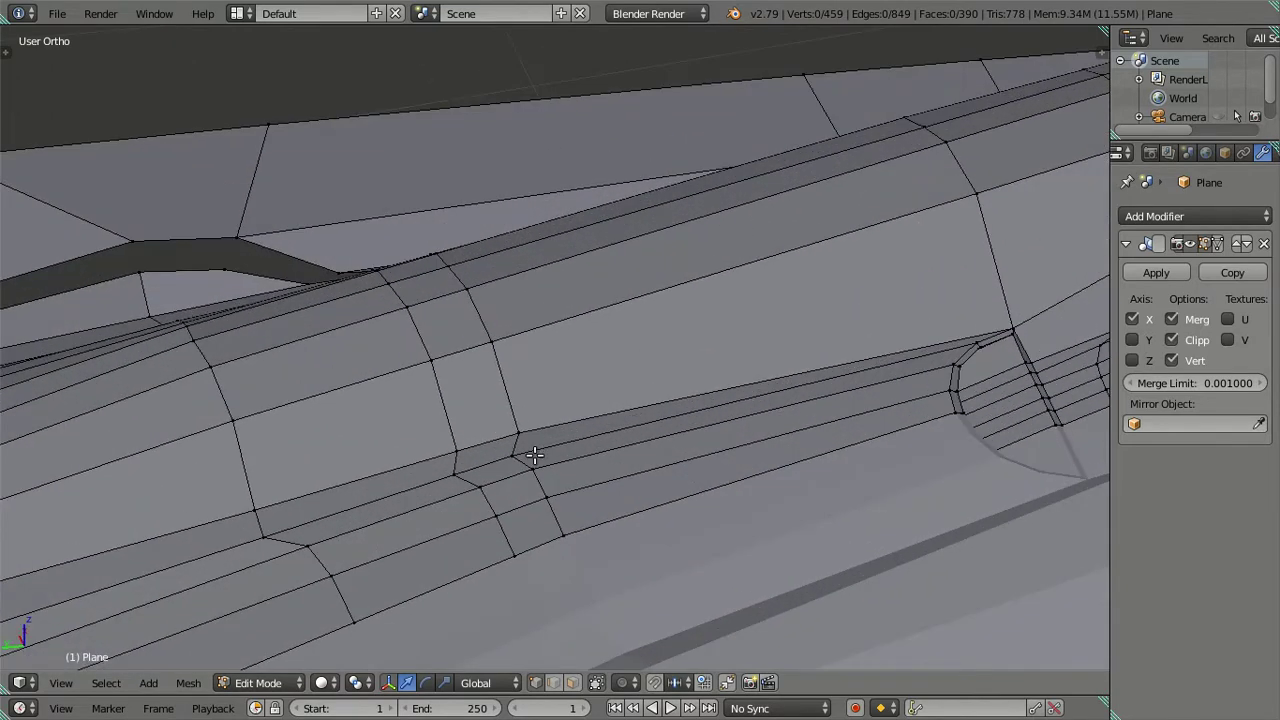
pyautogui.press('c')
pyautogui.rightClick(527, 502)
pyautogui.moveTo(527, 502)
pyautogui.mouseDown(button='middle')
pyautogui.moveTo(651, 491)
pyautogui.moveTo(625, 442)
pyautogui.mouseUp(button='middle')
pyautogui.moveTo(510, 319); pyautogui.dragTo(499, 321)
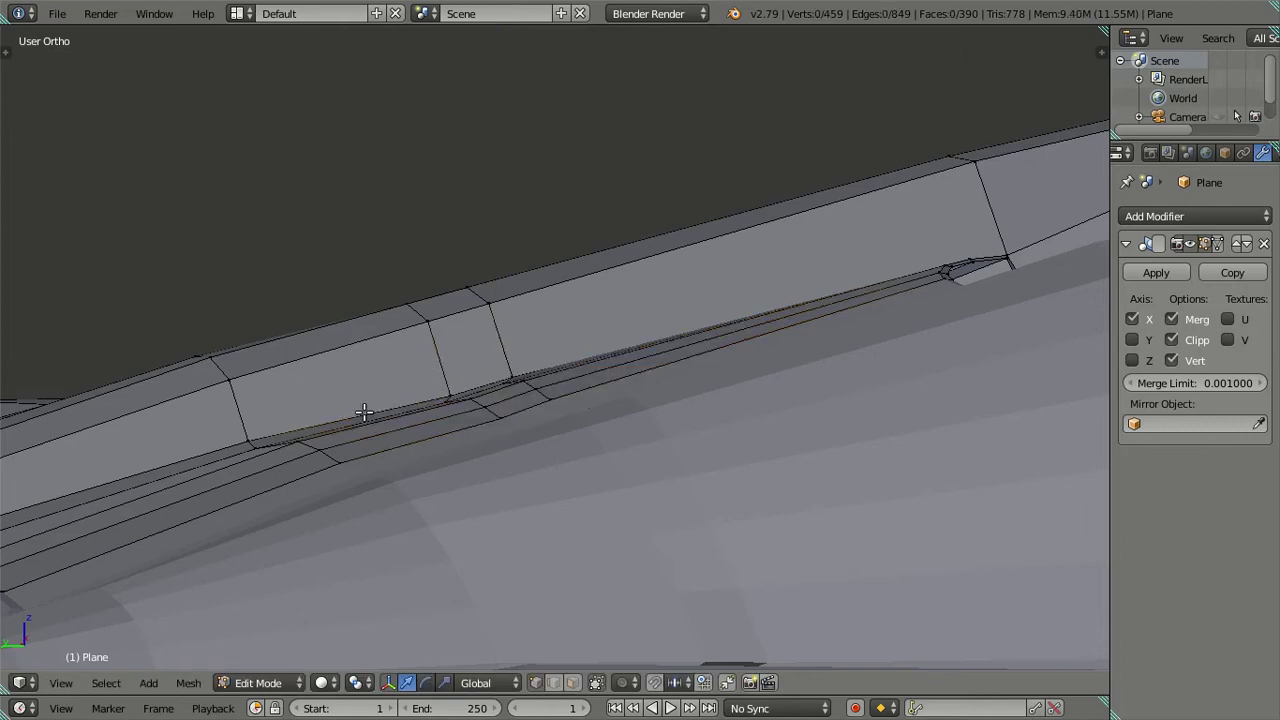
# Circle-select more of the panel, check the curved surface, then deselect everything
pyautogui.press('c')
pyautogui.moveTo(318, 438)
pyautogui.mouseDown(button='middle')
pyautogui.moveTo(371, 489)
pyautogui.moveTo(375, 525)
pyautogui.mouseUp(button='middle')
pyautogui.moveTo(496, 521)
pyautogui.mouseDown(button='middle')
pyautogui.moveTo(686, 443)
pyautogui.moveTo(609, 302)
pyautogui.mouseUp(button='middle')
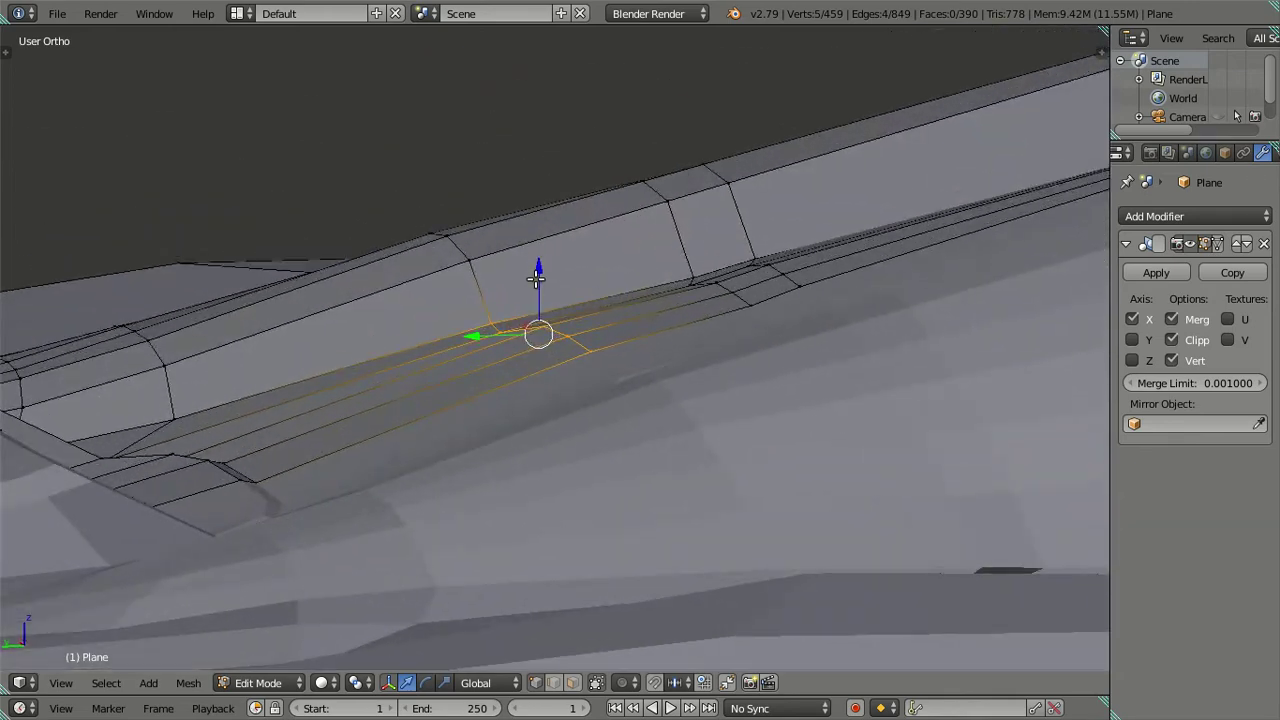
pyautogui.press('a')
pyautogui.moveTo(545, 278)
pyautogui.mouseDown(button='middle')
pyautogui.moveTo(771, 323)
pyautogui.moveTo(614, 351)
pyautogui.moveTo(567, 330)
pyautogui.moveTo(577, 346)
pyautogui.moveTo(546, 340)
pyautogui.moveTo(529, 323)
pyautogui.moveTo(442, 418)
pyautogui.moveTo(437, 409)
pyautogui.moveTo(489, 417)
pyautogui.moveTo(491, 394)
pyautogui.moveTo(478, 418)
pyautogui.moveTo(463, 394)
pyautogui.moveTo(589, 414)
pyautogui.moveTo(598, 523)
pyautogui.moveTo(791, 426)
pyautogui.moveTo(854, 357)
pyautogui.moveTo(606, 440)
pyautogui.moveTo(610, 413)
pyautogui.moveTo(640, 423)
pyautogui.moveTo(609, 466)
pyautogui.moveTo(799, 491)
pyautogui.moveTo(471, 486)
pyautogui.moveTo(560, 531)
pyautogui.moveTo(677, 286)
pyautogui.moveTo(566, 385)
pyautogui.mouseUp(button='middle')
# Lower the opening's bottom edge loop along Z in two small moves, then exit Edit Mode to check the mirror
pyautogui.scroll(3, 566, 385)
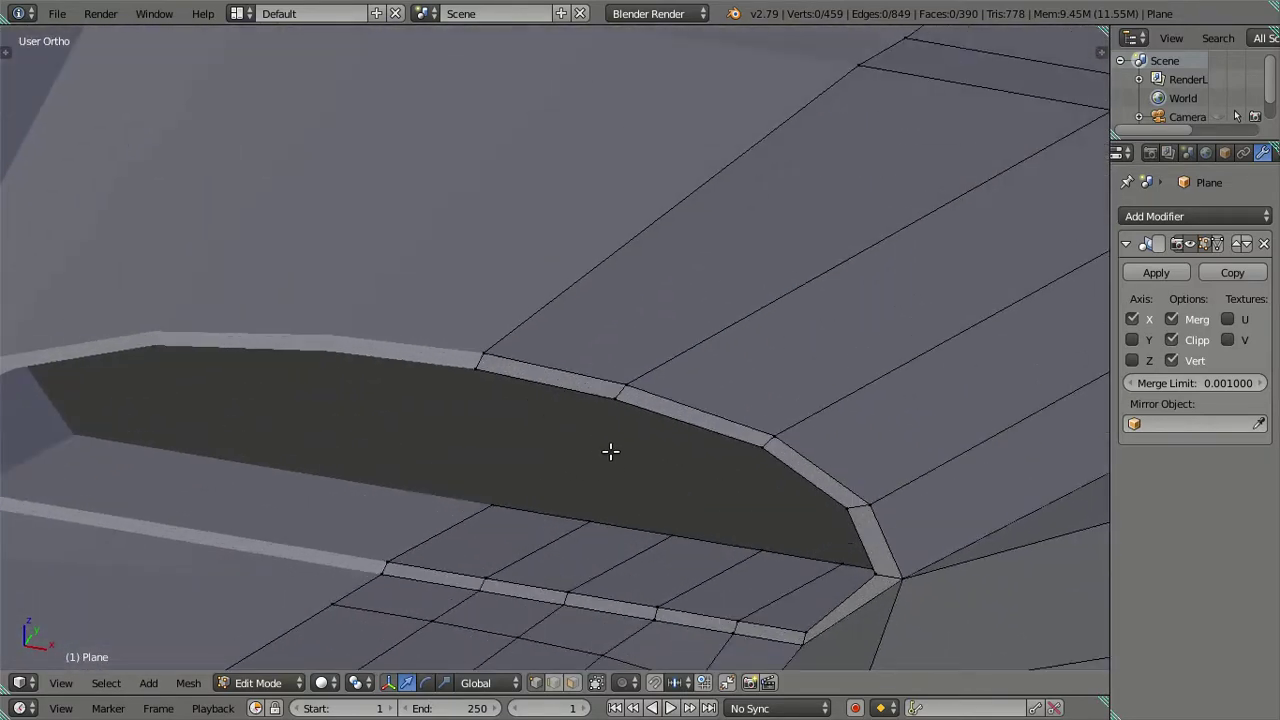
pyautogui.press('a')
pyautogui.press('a')
pyautogui.moveTo(613, 514)
pyautogui.mouseDown(button='middle')
pyautogui.moveTo(630, 500)
pyautogui.moveTo(600, 480)
pyautogui.moveTo(666, 486)
pyautogui.moveTo(645, 487)
pyautogui.mouseUp(button='middle')
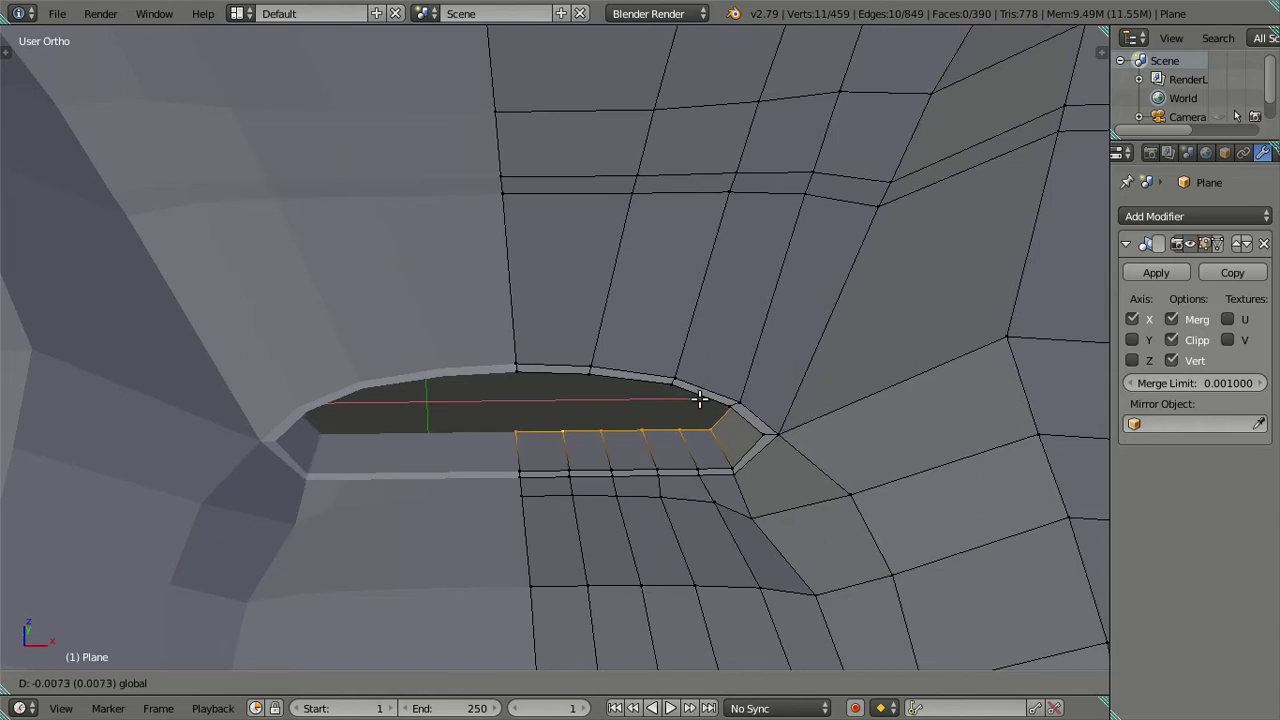
pyautogui.moveTo(728, 424)
pyautogui.mouseDown(button='middle')
pyautogui.moveTo(714, 371)
pyautogui.moveTo(746, 434)
pyautogui.moveTo(829, 392)
pyautogui.moveTo(866, 391)
pyautogui.moveTo(841, 397)
pyautogui.mouseUp(button='middle')
pyautogui.moveTo(678, 297); pyautogui.dragTo(682, 293)
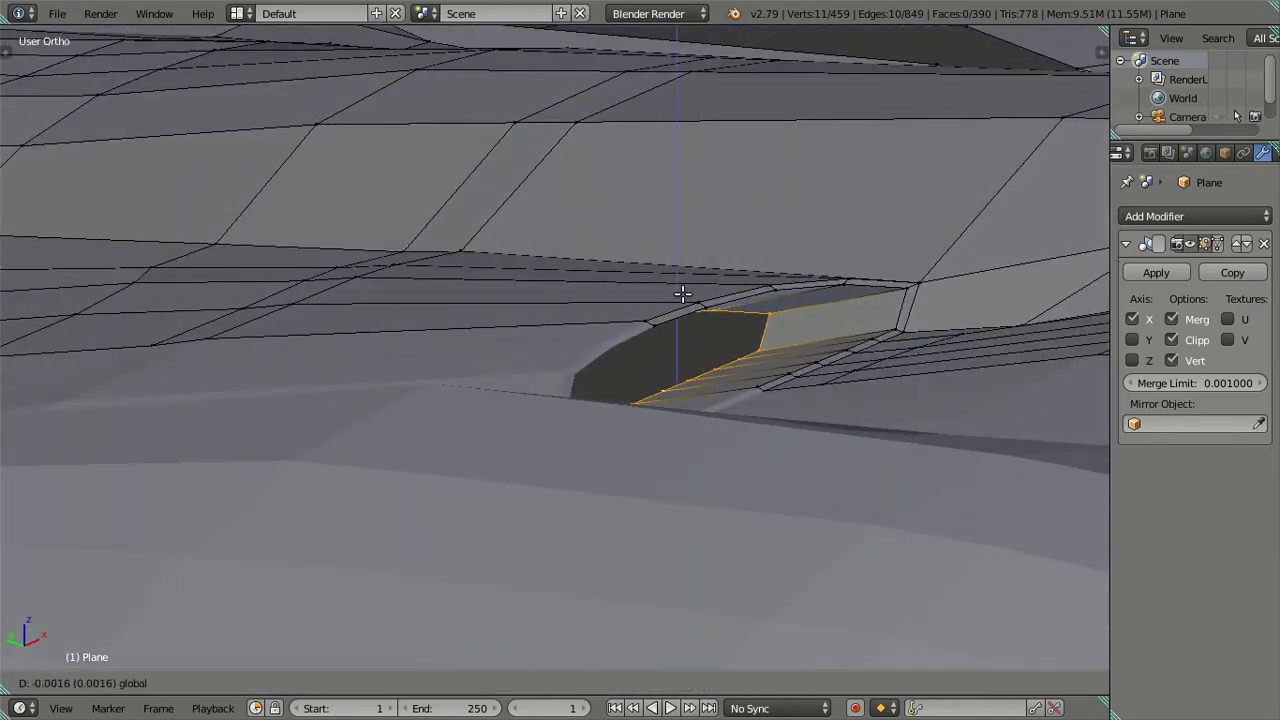
pyautogui.moveTo(682, 295); pyautogui.dragTo(738, 331, button='middle')
pyautogui.moveTo(613, 286); pyautogui.dragTo(611, 283)
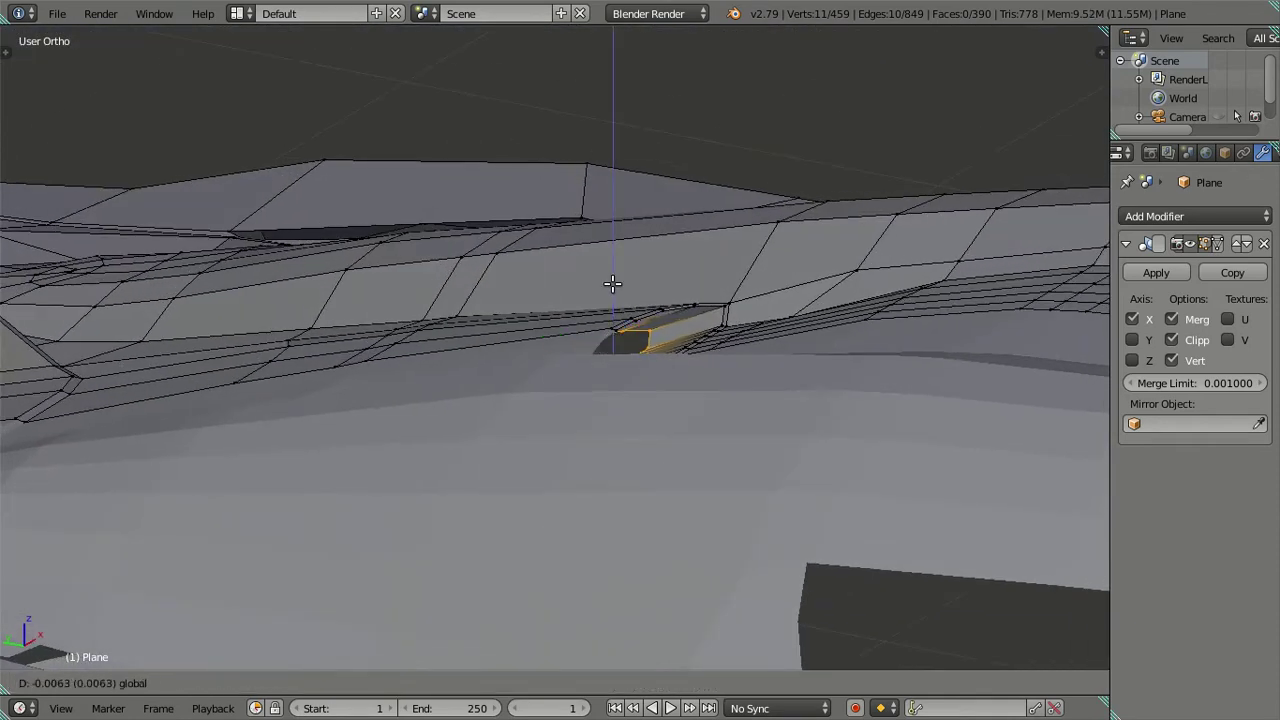
pyautogui.moveTo(611, 283)
pyautogui.mouseDown(button='middle')
pyautogui.moveTo(694, 346)
pyautogui.moveTo(380, 371)
pyautogui.moveTo(320, 334)
pyautogui.moveTo(450, 291)
pyautogui.moveTo(457, 434)
pyautogui.moveTo(503, 303)
pyautogui.moveTo(600, 326)
pyautogui.moveTo(291, 320)
pyautogui.moveTo(637, 263)
pyautogui.moveTo(603, 420)
pyautogui.moveTo(646, 392)
pyautogui.moveTo(709, 423)
pyautogui.moveTo(757, 523)
pyautogui.moveTo(717, 483)
pyautogui.moveTo(595, 413)
pyautogui.moveTo(557, 357)
pyautogui.moveTo(609, 354)
pyautogui.moveTo(654, 377)
pyautogui.moveTo(669, 401)
pyautogui.moveTo(623, 354)
pyautogui.moveTo(531, 349)
pyautogui.moveTo(651, 421)
pyautogui.moveTo(680, 529)
pyautogui.moveTo(655, 379)
pyautogui.moveTo(643, 366)
pyautogui.moveTo(640, 423)
pyautogui.moveTo(591, 294)
pyautogui.moveTo(578, 357)
pyautogui.mouseUp(button='middle')
pyautogui.press('Tab')
pyautogui.press('Tab')
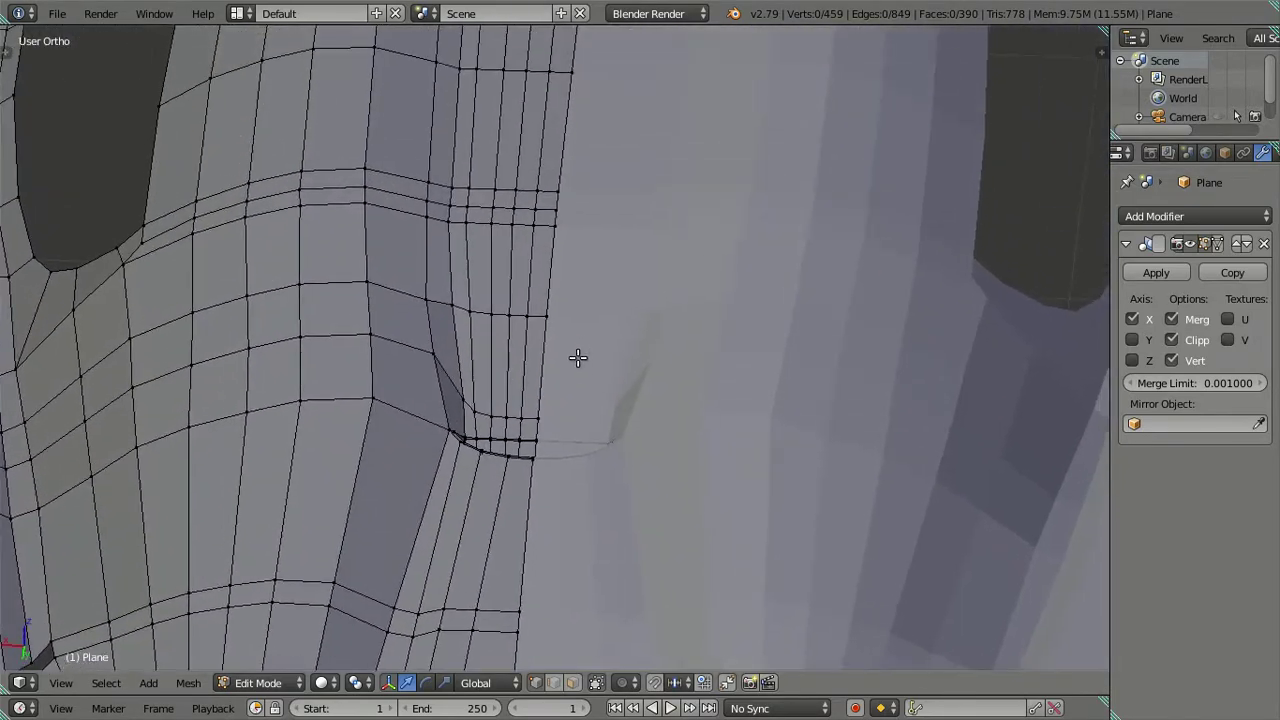
# Orbit around the body pockets from several angles, then snap to Right Ortho over the reference
pyautogui.scroll(-5, 578, 357)
pyautogui.moveTo(620, 404)
pyautogui.mouseDown(button='middle')
pyautogui.moveTo(609, 417)
pyautogui.moveTo(509, 380)
pyautogui.moveTo(555, 365)
pyautogui.moveTo(600, 440)
pyautogui.moveTo(411, 510)
pyautogui.moveTo(443, 537)
pyautogui.moveTo(571, 491)
pyautogui.moveTo(581, 396)
pyautogui.moveTo(580, 440)
pyautogui.moveTo(660, 389)
pyautogui.moveTo(690, 404)
pyautogui.mouseUp(button='middle')
pyautogui.scroll(4, 555, 365)
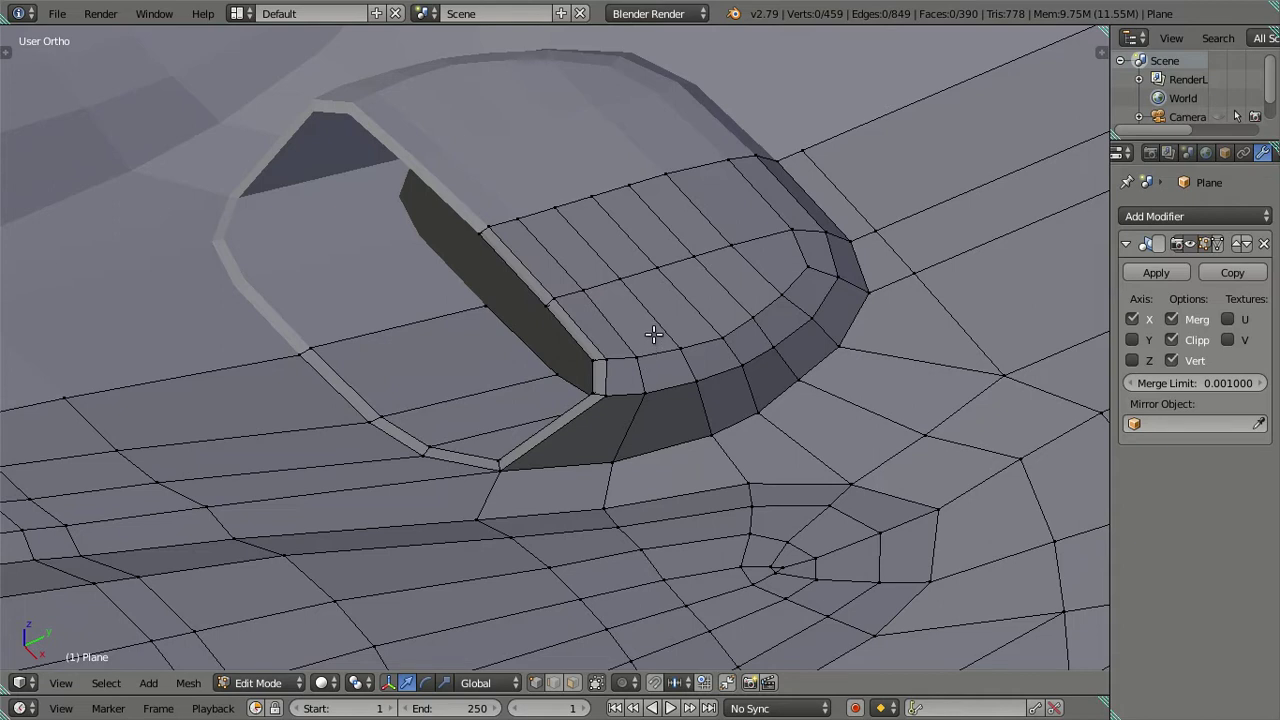
pyautogui.moveTo(654, 325)
pyautogui.mouseDown(button='middle')
pyautogui.moveTo(694, 277)
pyautogui.moveTo(677, 268)
pyautogui.moveTo(677, 349)
pyautogui.moveTo(681, 312)
pyautogui.mouseUp(button='middle')
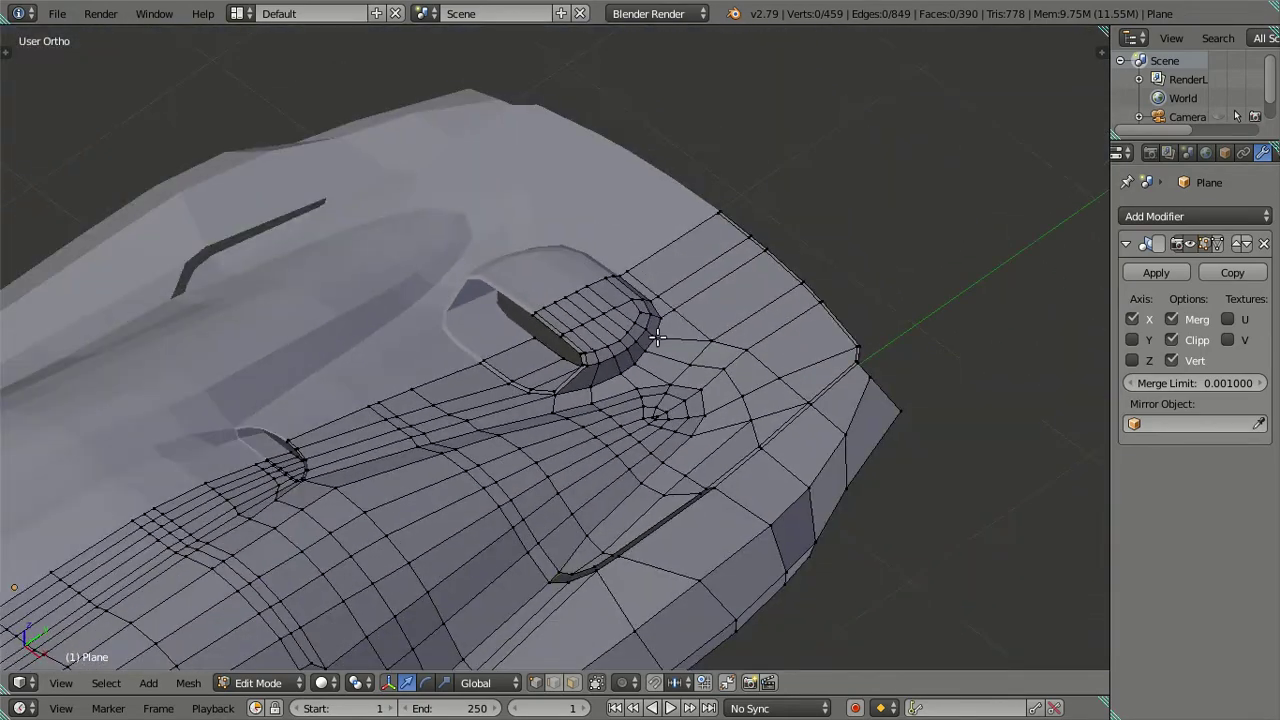
pyautogui.scroll(2, 656, 338)
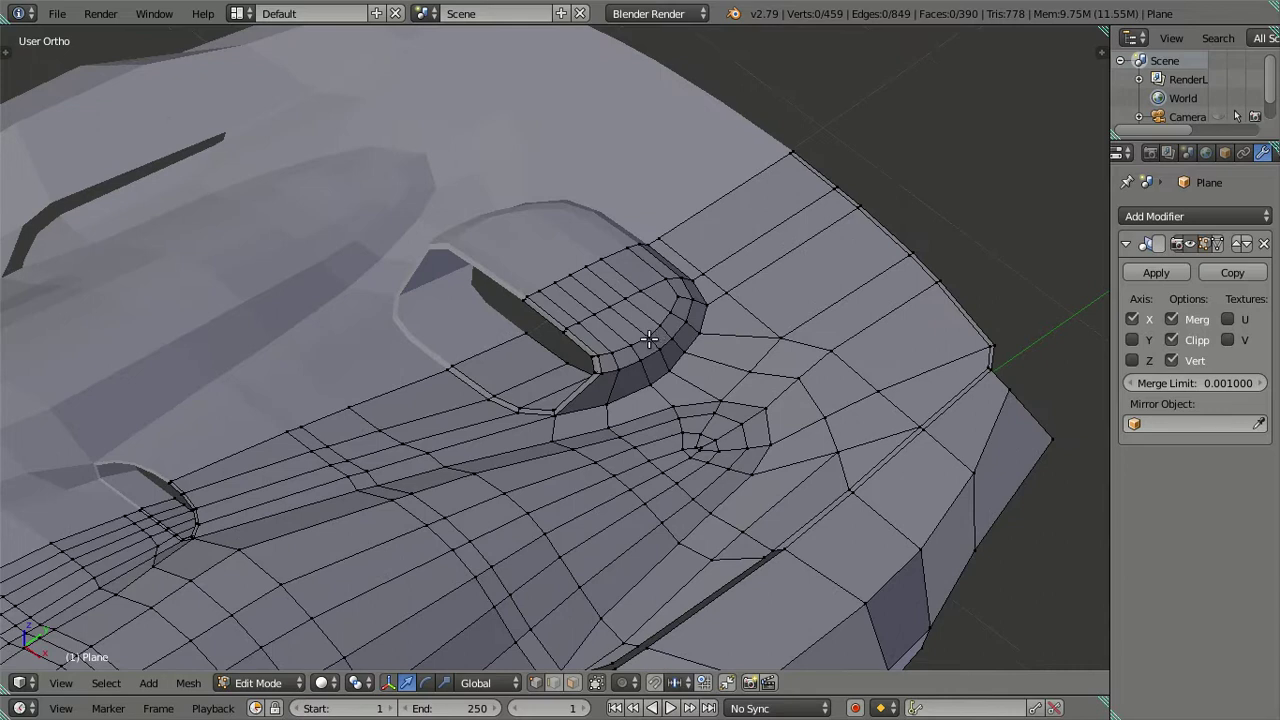
pyautogui.moveTo(648, 338)
pyautogui.mouseDown(button='middle')
pyautogui.moveTo(667, 350)
pyautogui.moveTo(598, 318)
pyautogui.moveTo(659, 428)
pyautogui.moveTo(620, 306)
pyautogui.mouseUp(button='middle')
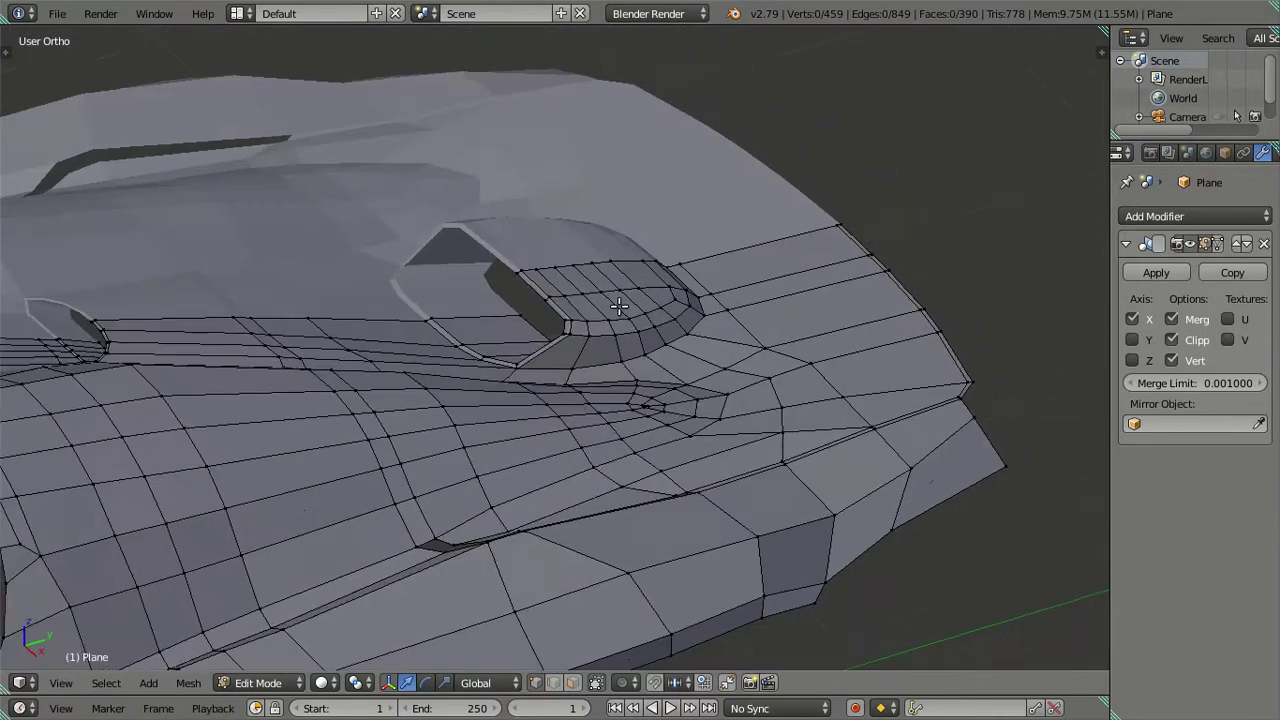
pyautogui.scroll(-3, 620, 306)
pyautogui.moveTo(493, 350)
pyautogui.mouseDown(button='middle')
pyautogui.moveTo(606, 300)
pyautogui.moveTo(676, 365)
pyautogui.moveTo(683, 343)
pyautogui.moveTo(657, 311)
pyautogui.mouseUp(button='middle')
pyautogui.press('KP_3')
# Zoom and orbit around the roof mesh, then return to the Right Ortho side view
pyautogui.scroll(1, 309, 252)
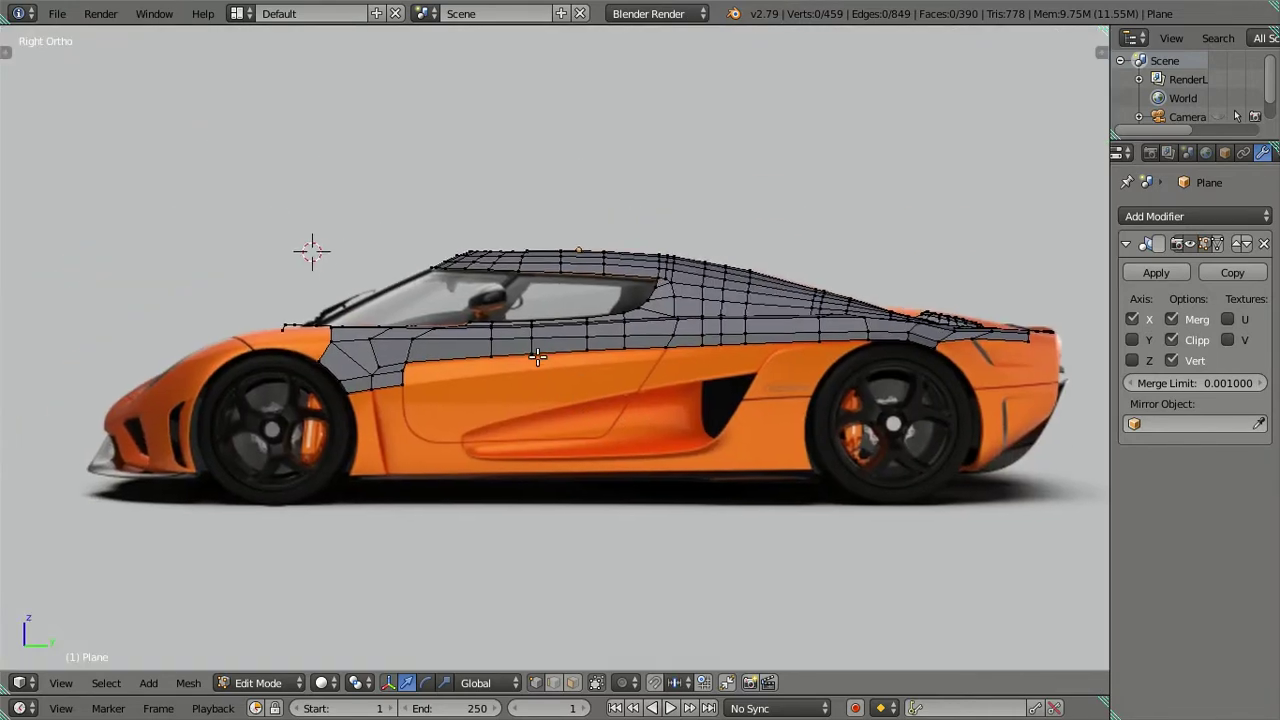
pyautogui.scroll(4, 479, 349)
pyautogui.scroll(3, 40, 274)
pyautogui.scroll(2, 539, 345)
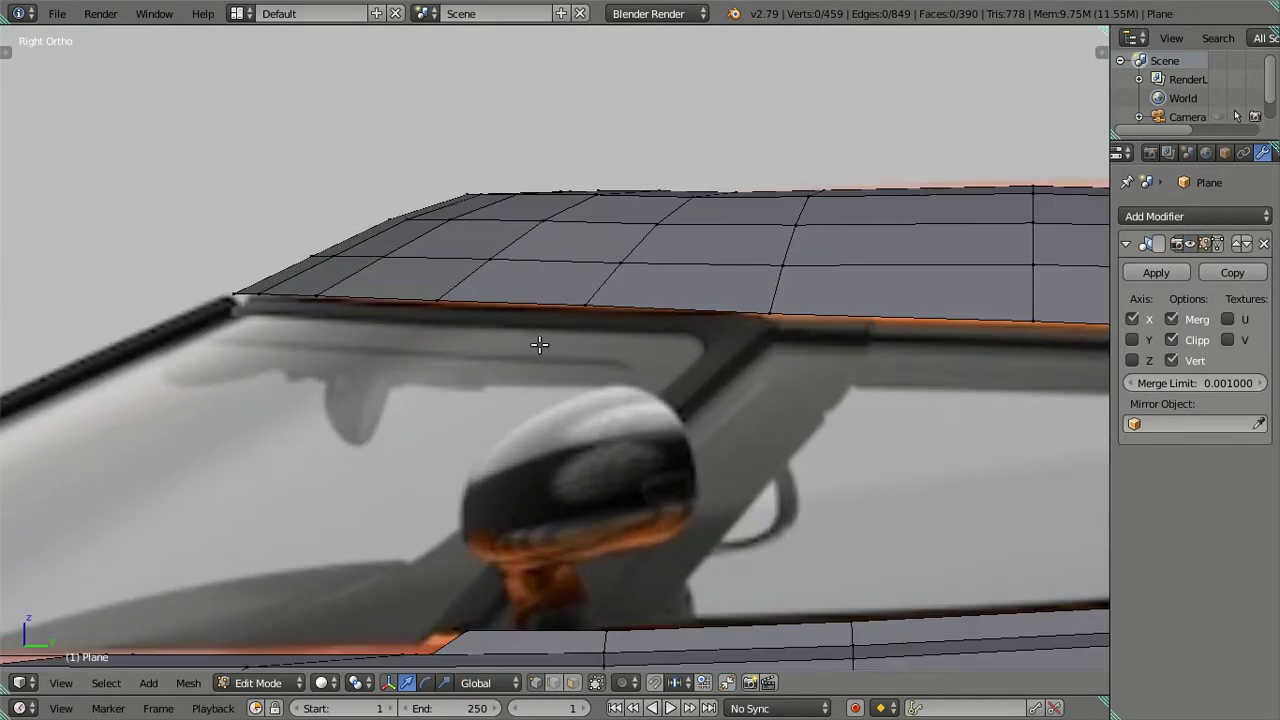
pyautogui.scroll(-2, 531, 330)
pyautogui.scroll(-1, 578, 347)
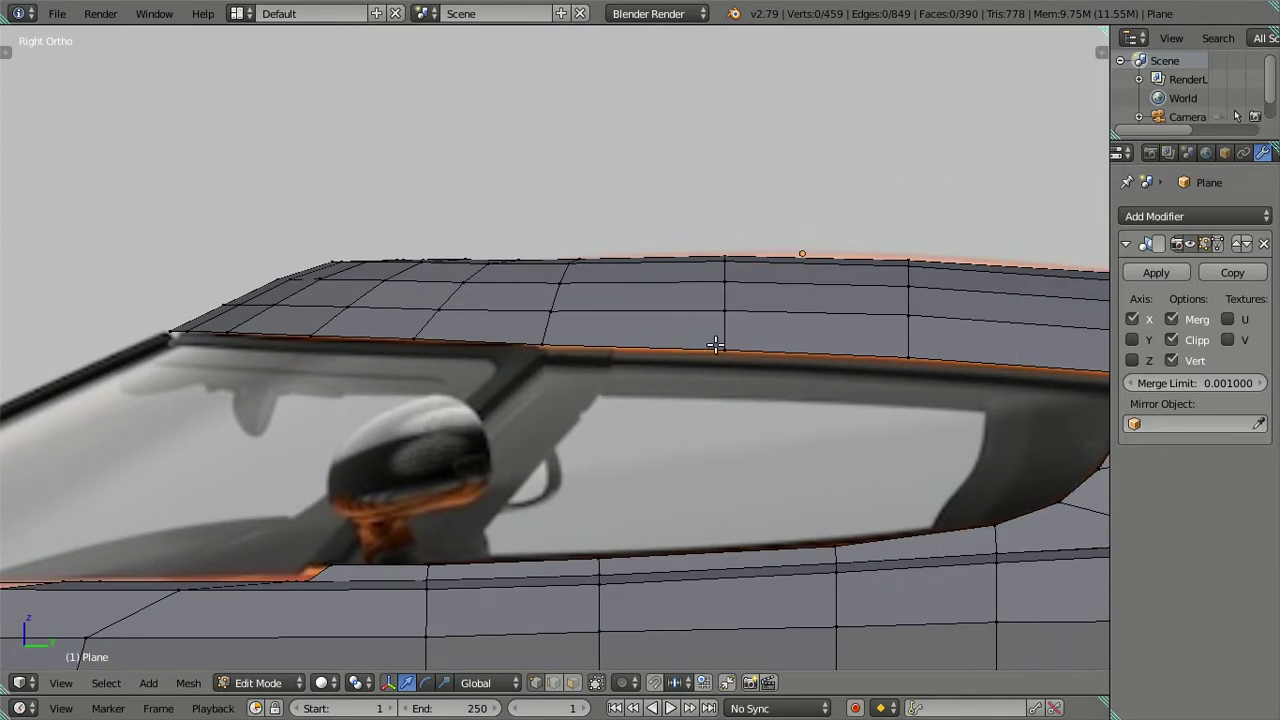
pyautogui.scroll(-1, 591, 374)
pyautogui.scroll(1, 638, 378)
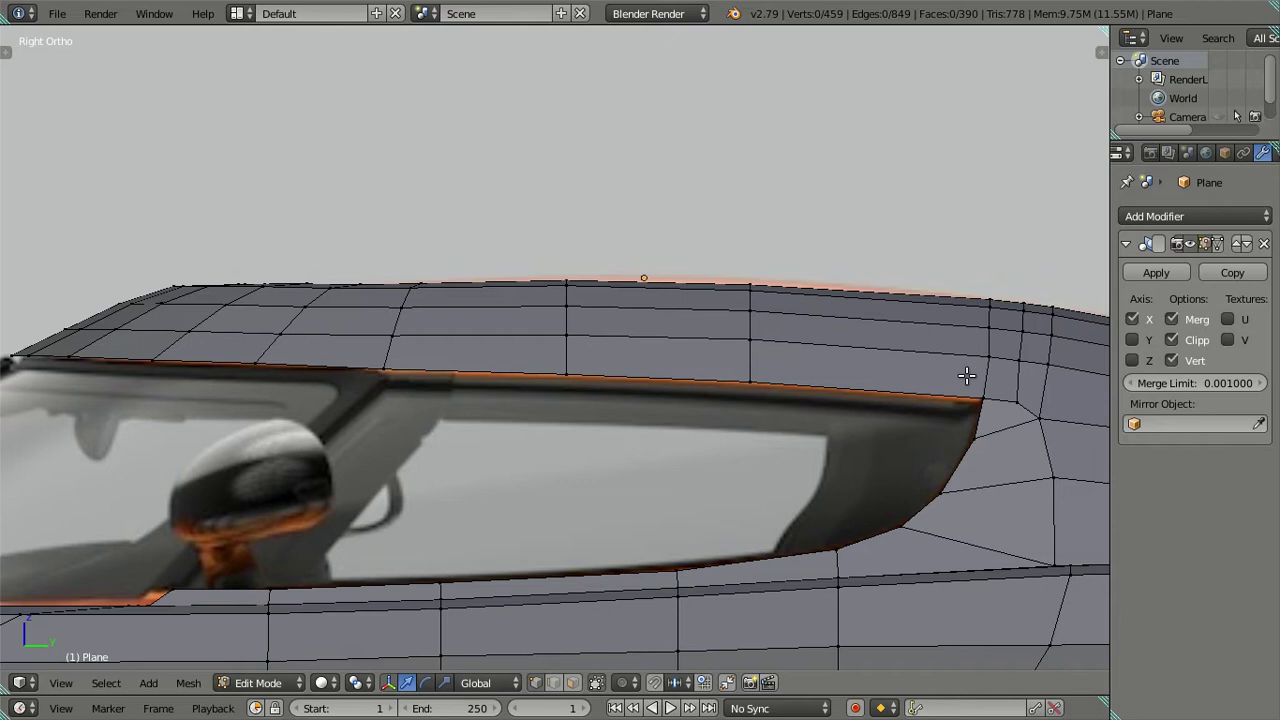
pyautogui.moveTo(704, 405); pyautogui.dragTo(469, 392, button='middle')
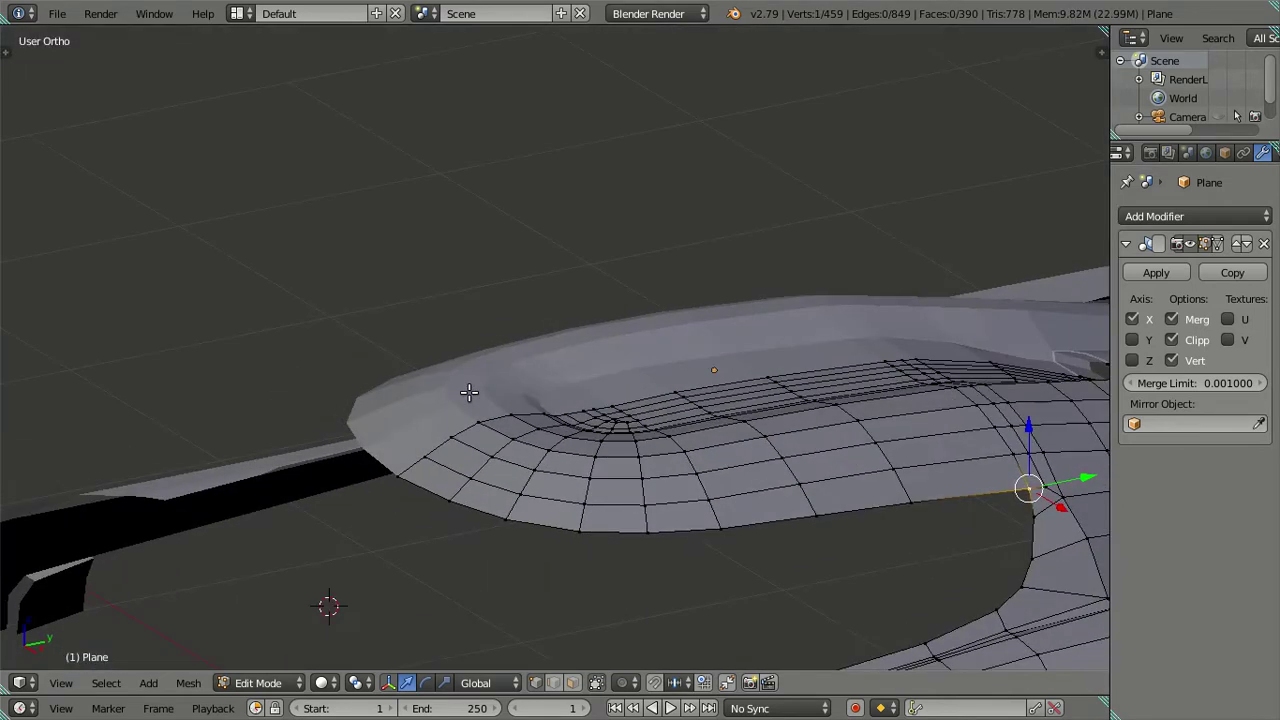
pyautogui.keyDown('shift'); pyautogui.moveTo(602, 510); pyautogui.dragTo(639, 394, button='middle'); pyautogui.keyUp('shift')
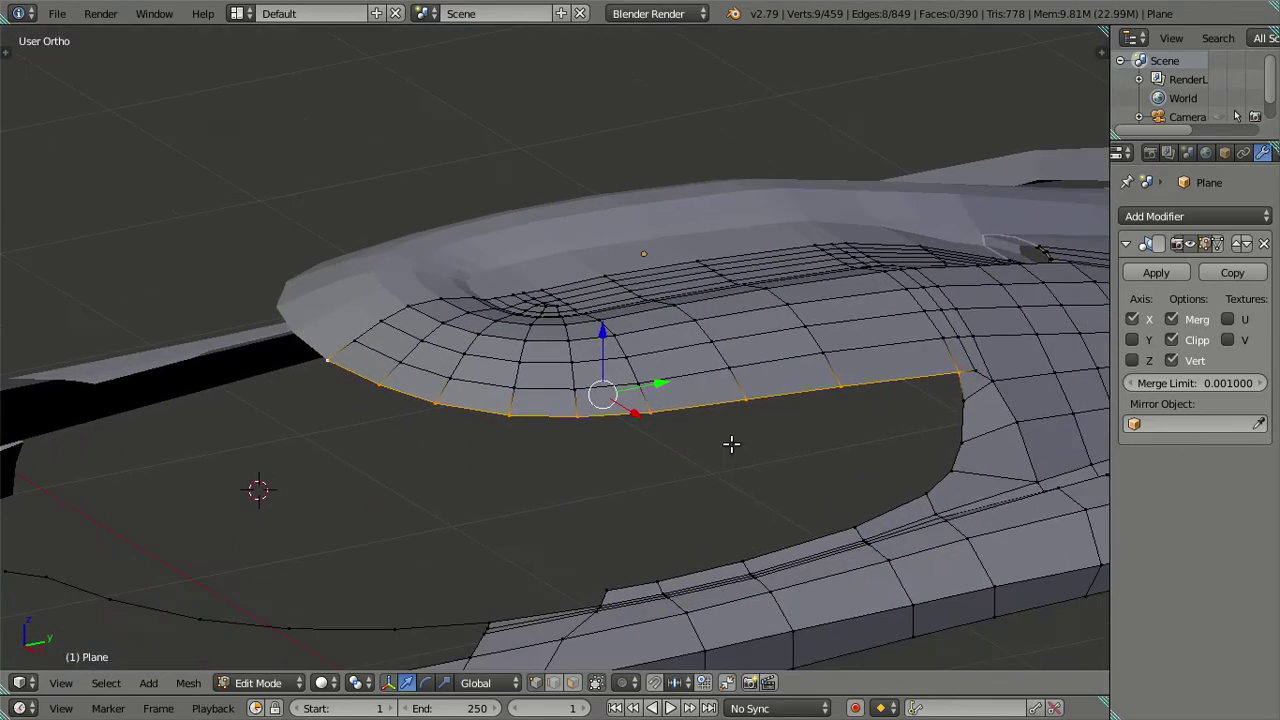
pyautogui.moveTo(731, 444); pyautogui.dragTo(634, 323, button='middle')
pyautogui.press('KP_3')
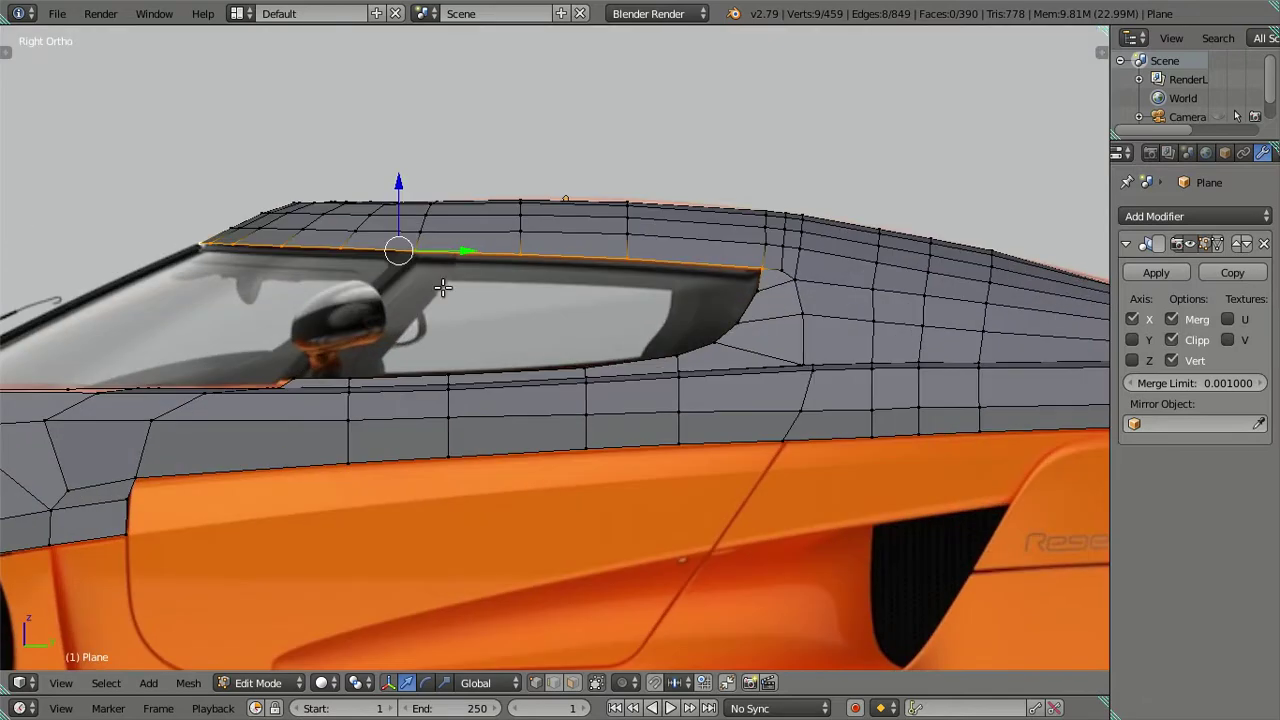
# In wireframe, centre the roof edge over the reference and duplicate the roof-edge loop with Shift+D
pyautogui.keyDown('shift'); pyautogui.moveTo(443, 288); pyautogui.dragTo(630, 425, button='middle'); pyautogui.keyUp('shift')
pyautogui.scroll(3, 628, 426)
pyautogui.press('z')
pyautogui.keyDown('shift'); pyautogui.scroll(-2, 621, 397); pyautogui.keyUp('shift')
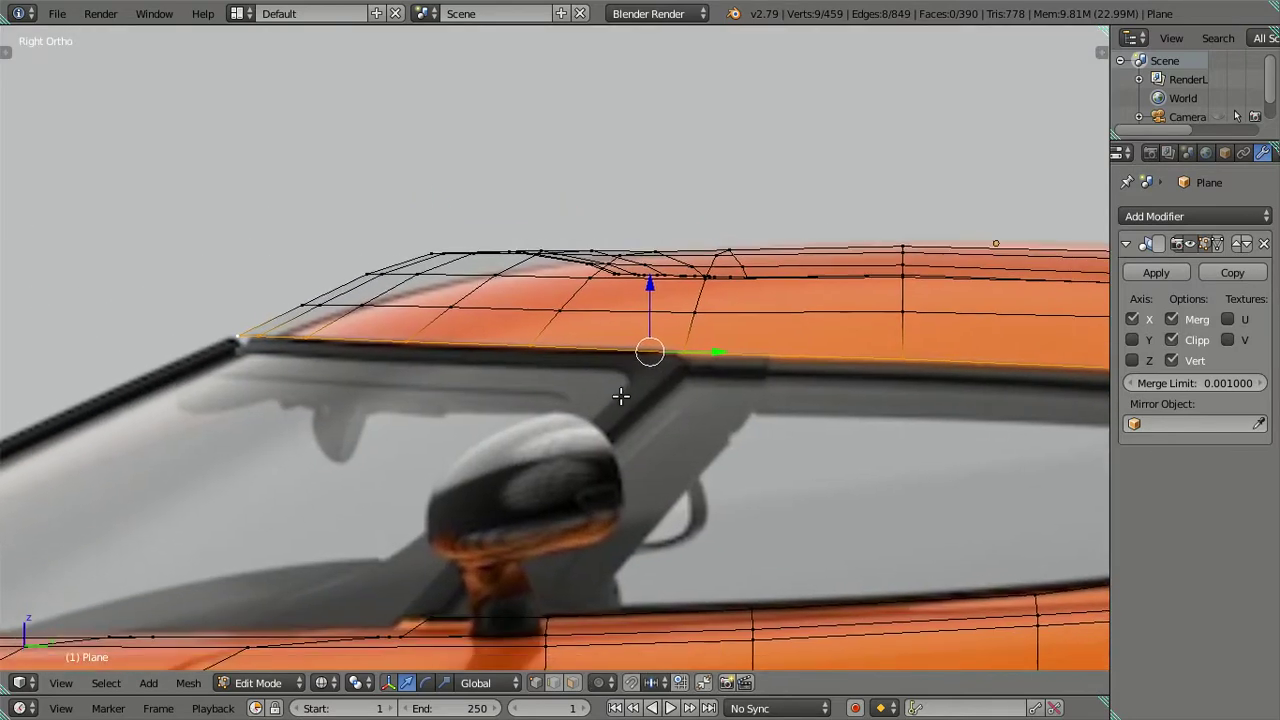
pyautogui.scroll(2, 621, 397)
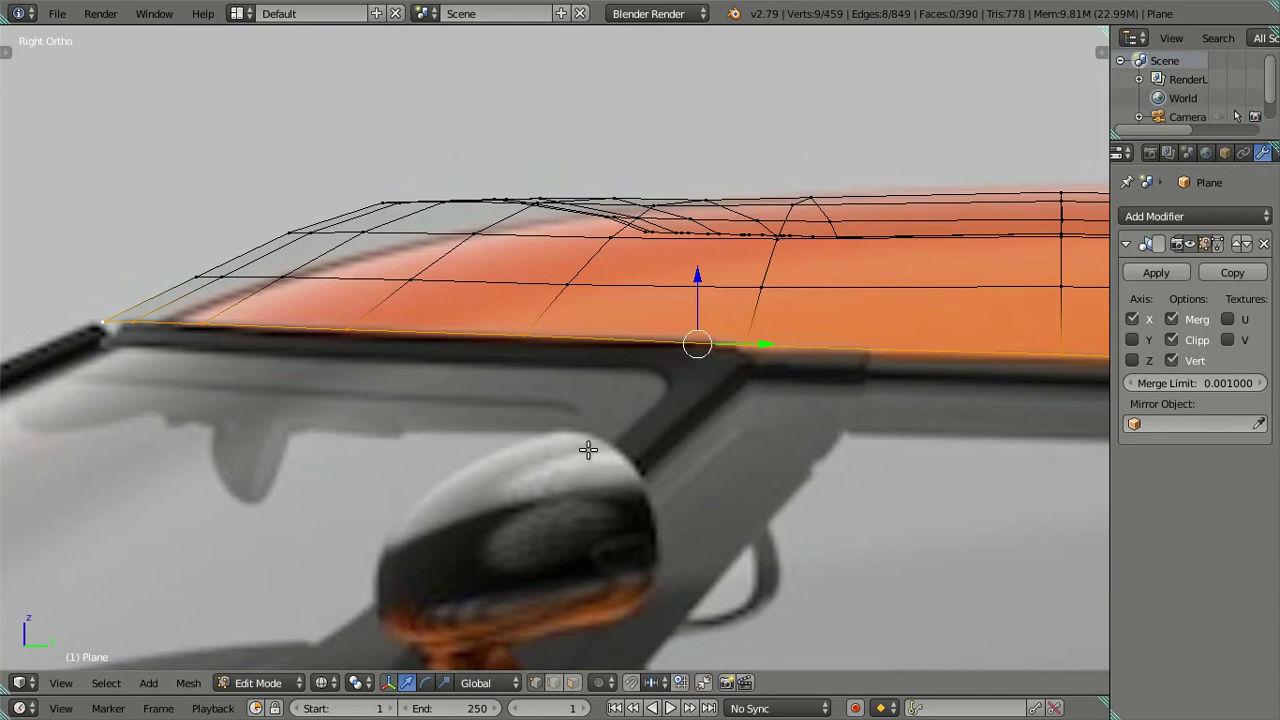
pyautogui.scroll(-2, 588, 450)
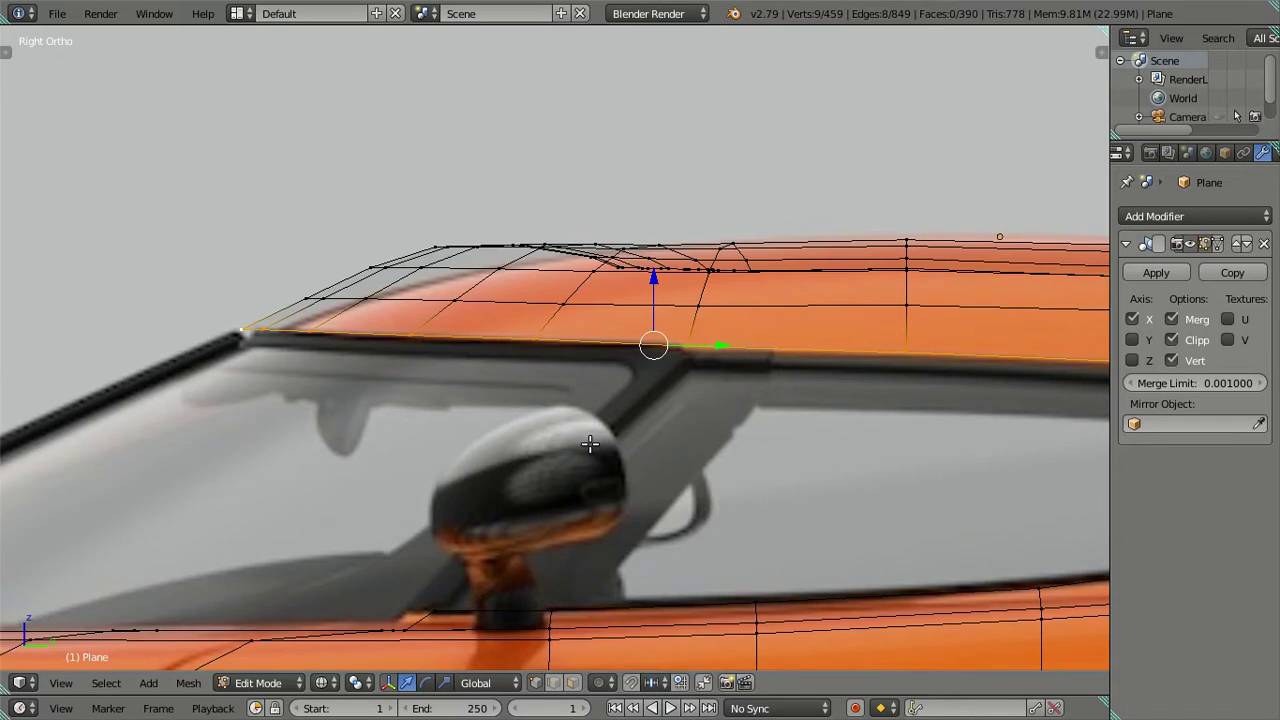
pyautogui.keyDown('shift'); pyautogui.moveTo(557, 360); pyautogui.dragTo(334, 400, button='middle'); pyautogui.keyUp('shift')
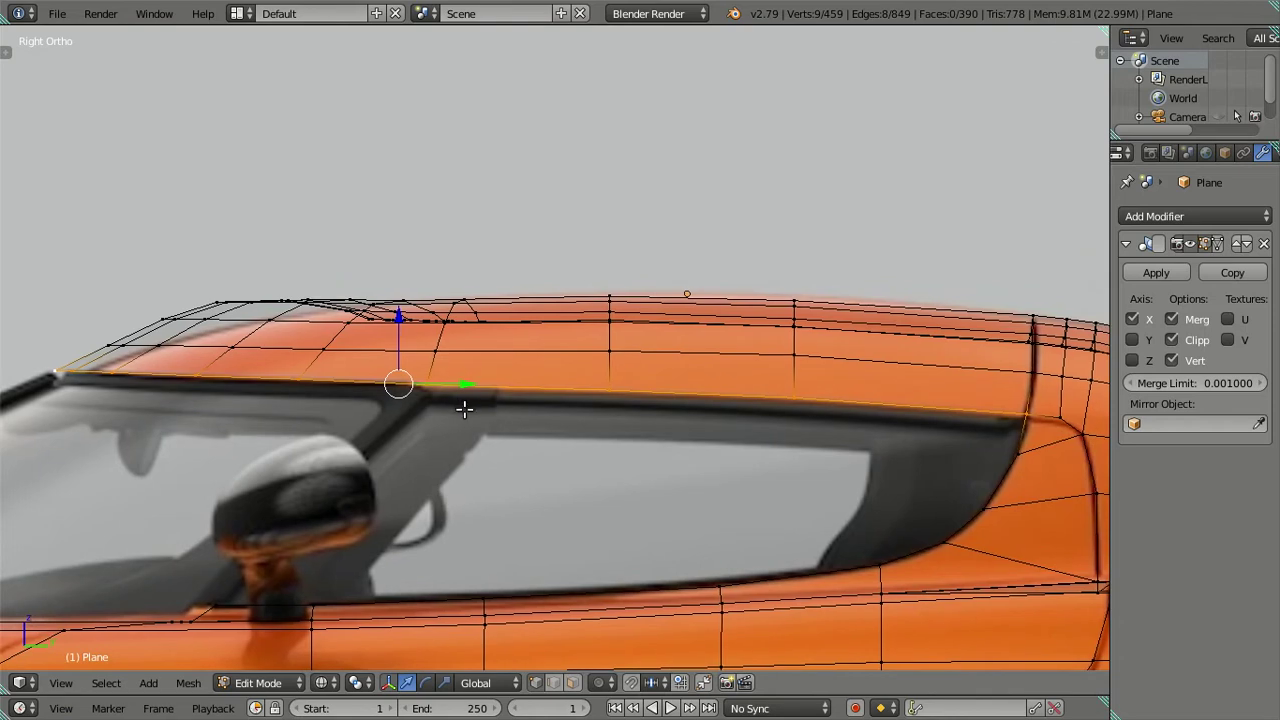
pyautogui.keyDown('shift'); pyautogui.moveTo(462, 406); pyautogui.dragTo(464, 408, button='middle'); pyautogui.keyUp('shift')
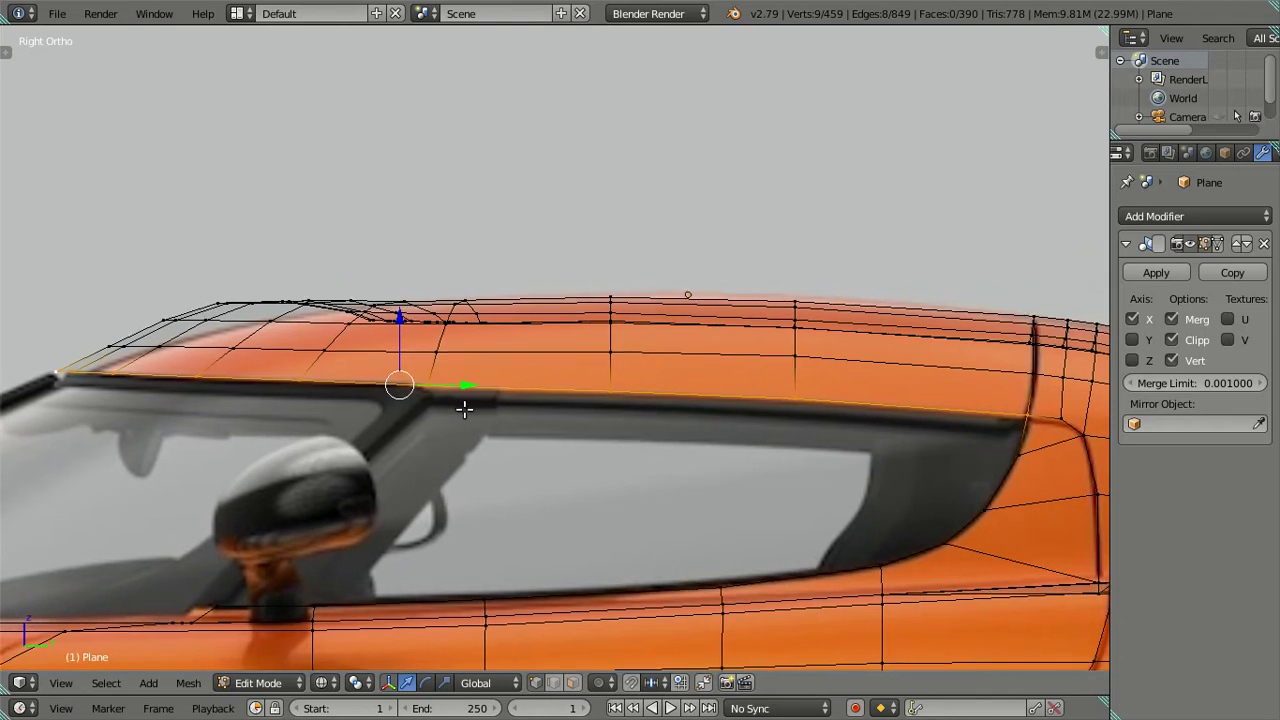
pyautogui.hotkey('shift', 'd')
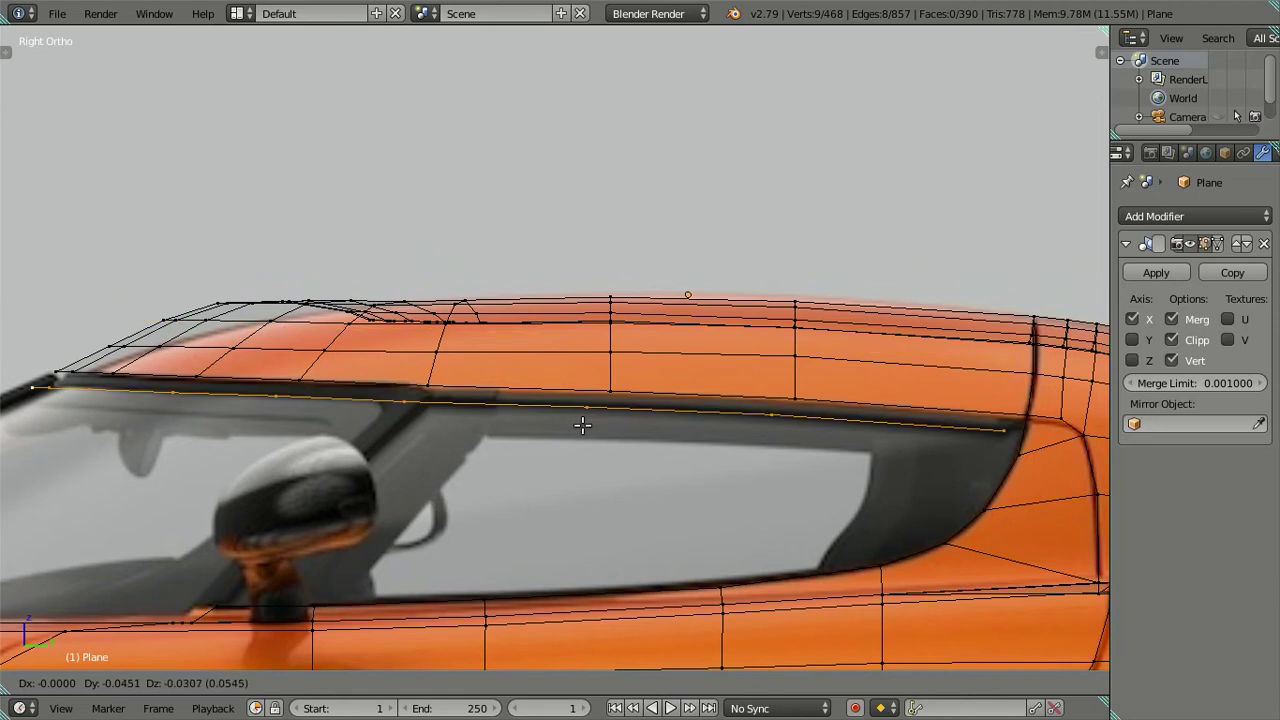
# Keep the duplicate in place, extrude it, and nudge the new loop vertically
pyautogui.rightClick(572, 408)
pyautogui.press('e')
pyautogui.rightClick(580, 426)
pyautogui.press('g')
pyautogui.press('z')
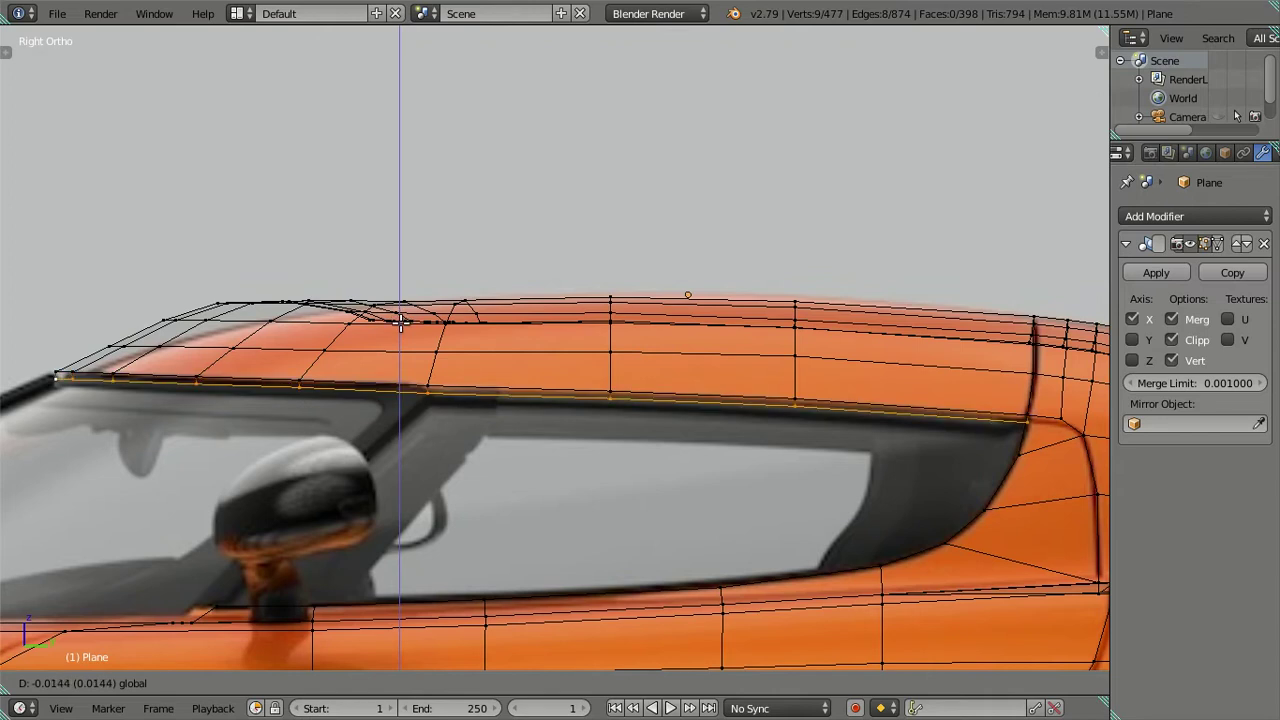
pyautogui.click(400, 320)
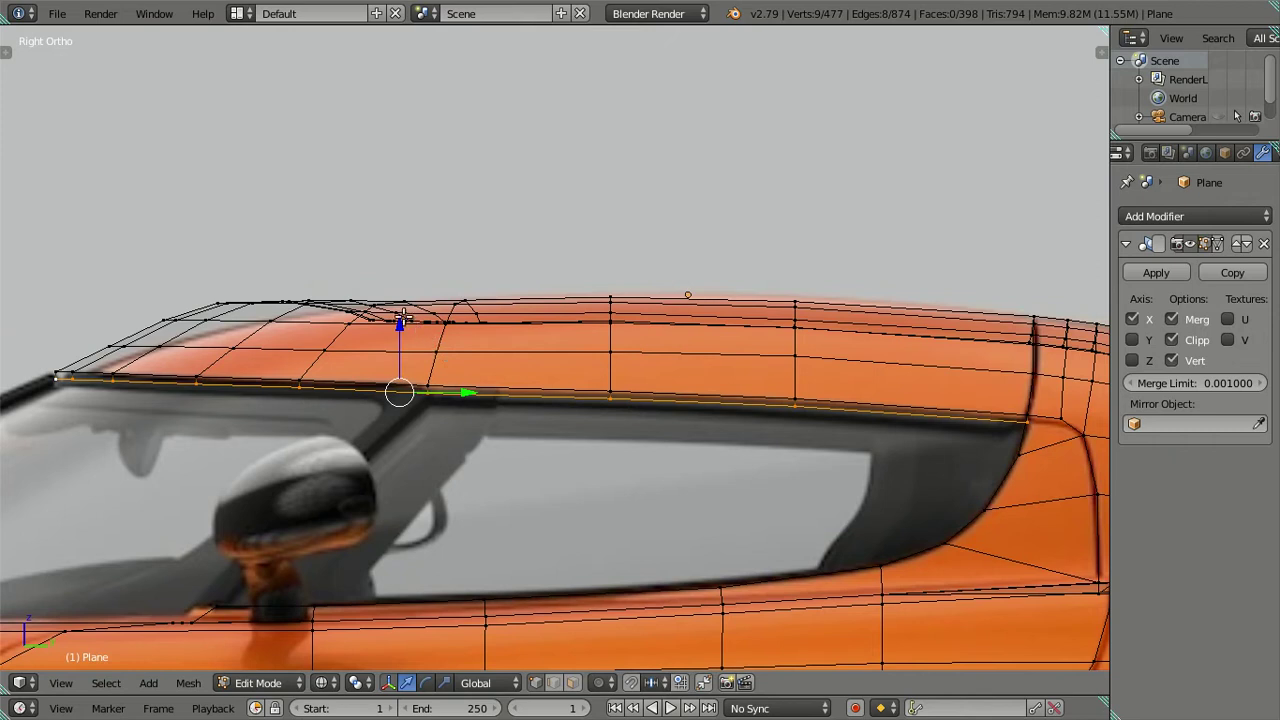
pyautogui.moveTo(397, 321); pyautogui.dragTo(396, 318)
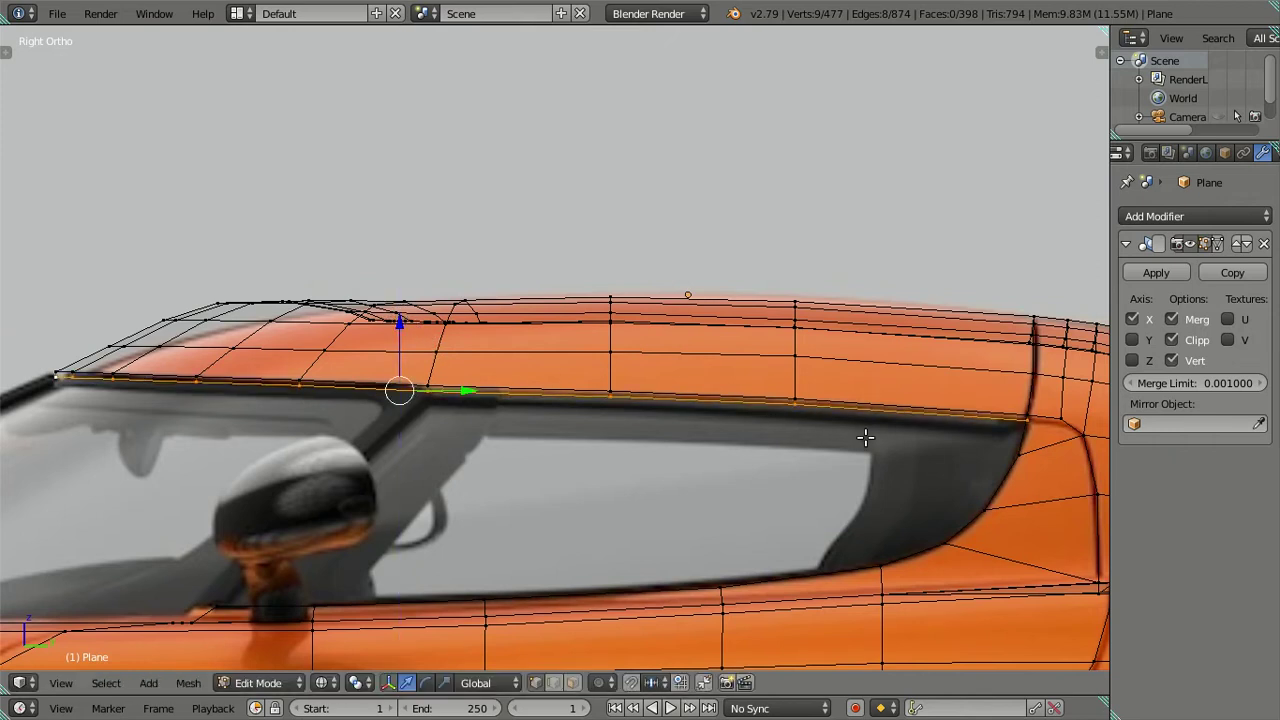
pyautogui.keyDown('shift'); pyautogui.moveTo(866, 437); pyautogui.dragTo(600, 457, button='middle'); pyautogui.keyUp('shift')
# Slide the rear window-corner vertex along the car's length to match the reference
pyautogui.scroll(2, 600, 457)
pyautogui.scroll(2, 814, 506)
pyautogui.scroll(2, 600, 380)
pyautogui.rightClick(674, 358)
pyautogui.moveTo(735, 358); pyautogui.dragTo(716, 360)
# Reselect the window-top edge and fine-tune its height against the reference outline
pyautogui.scroll(-3, 600, 354)
pyautogui.scroll(-2, 580, 349)
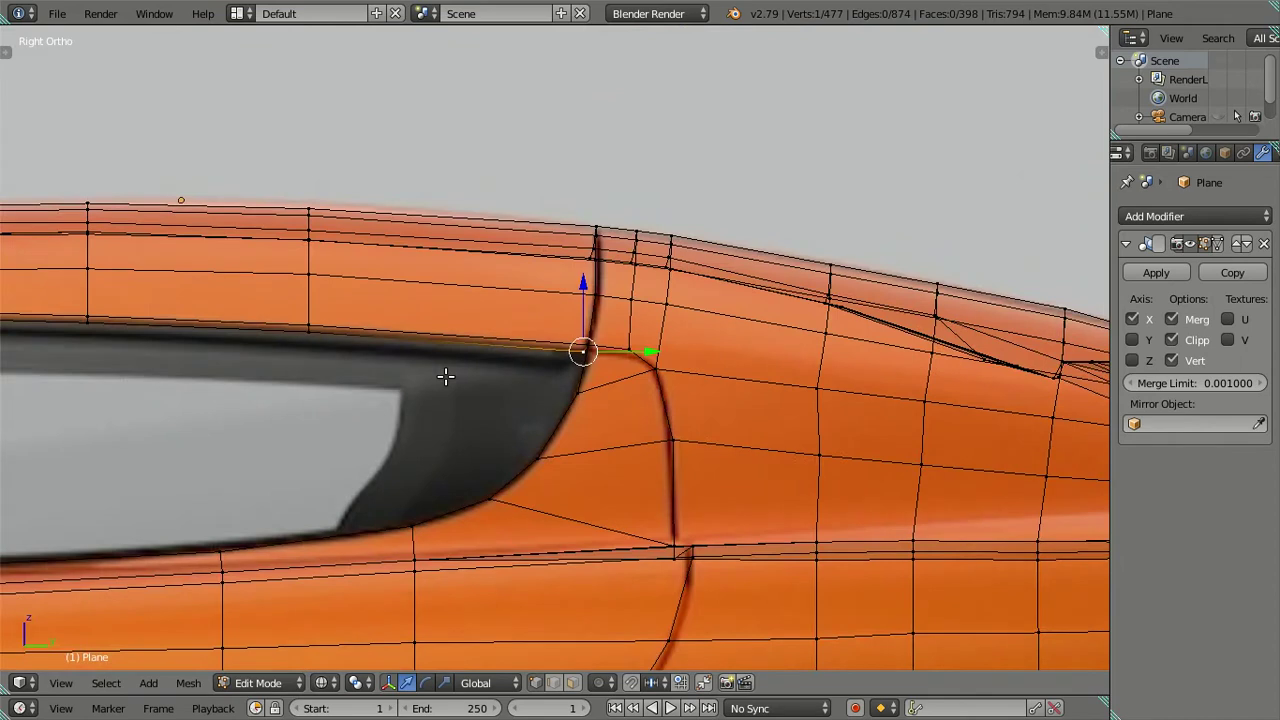
pyautogui.keyDown('alt'); pyautogui.rightClick(449, 343); pyautogui.keyUp('alt')
pyautogui.scroll(-5, 445, 370)
pyautogui.keyDown('shift'); pyautogui.moveTo(397, 371); pyautogui.dragTo(486, 391, button='middle'); pyautogui.keyUp('shift')
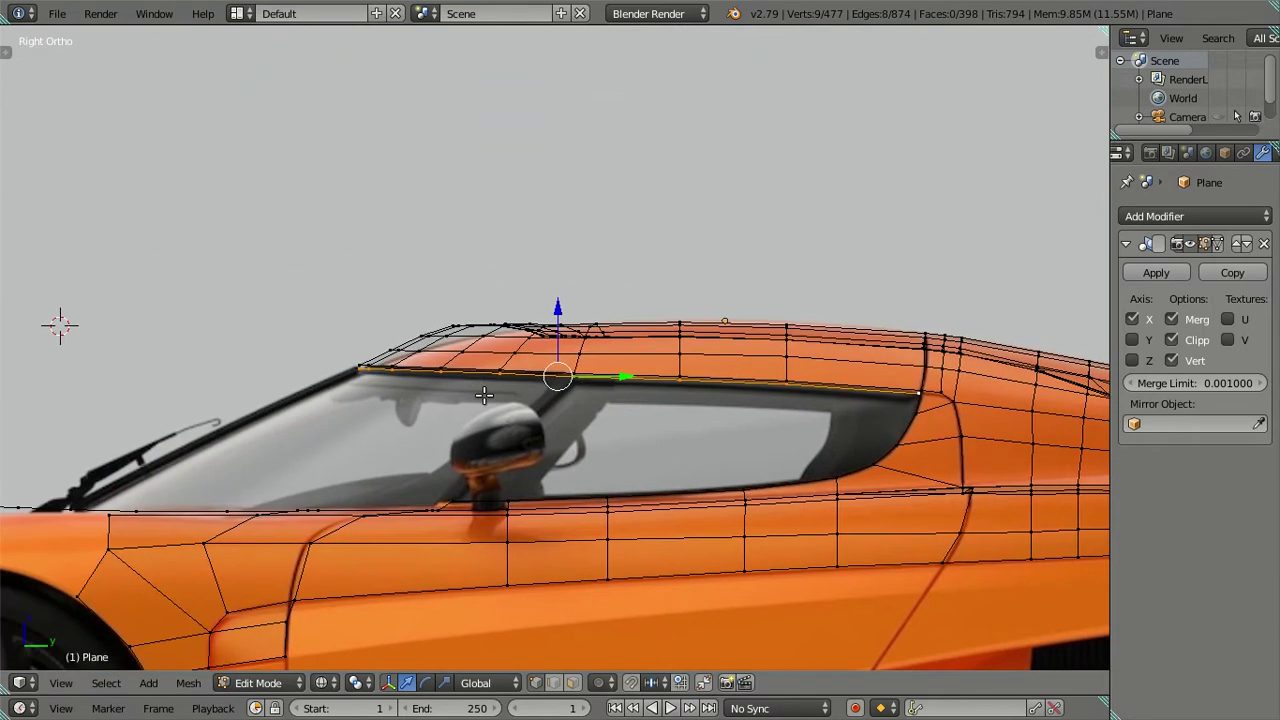
pyautogui.scroll(3, 480, 390)
pyautogui.scroll(2, 499, 368)
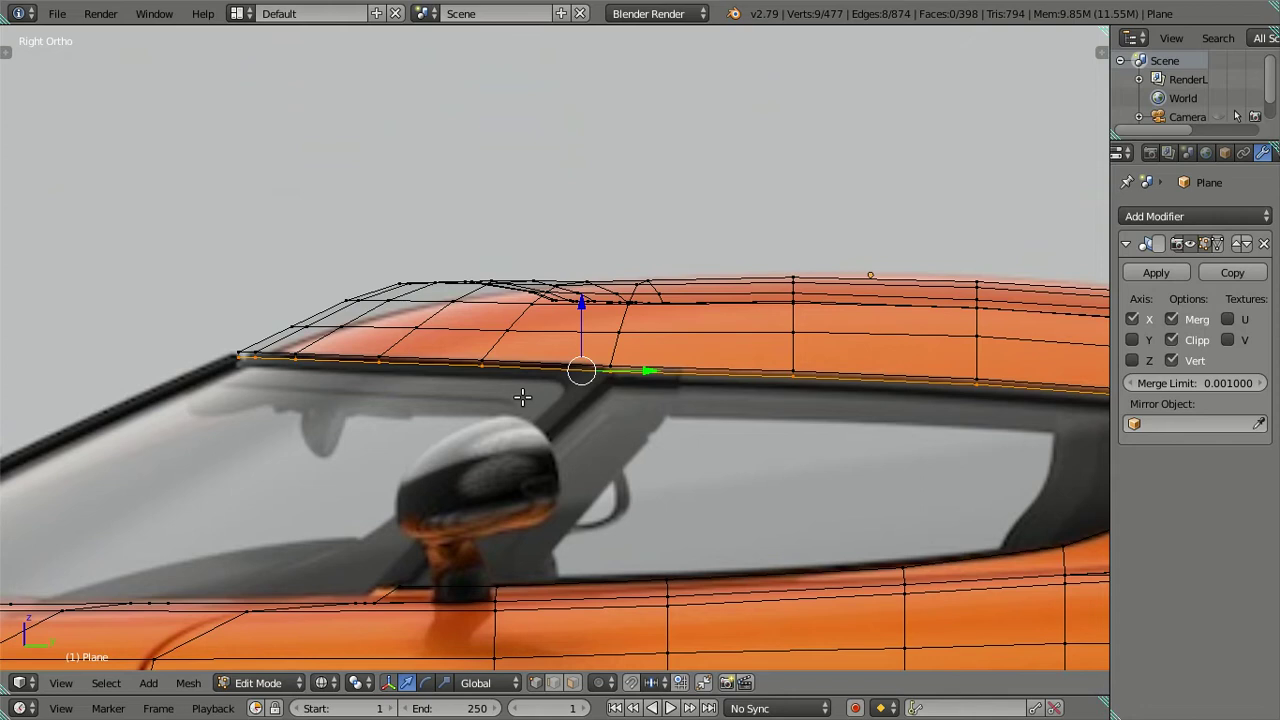
pyautogui.scroll(3, 523, 397)
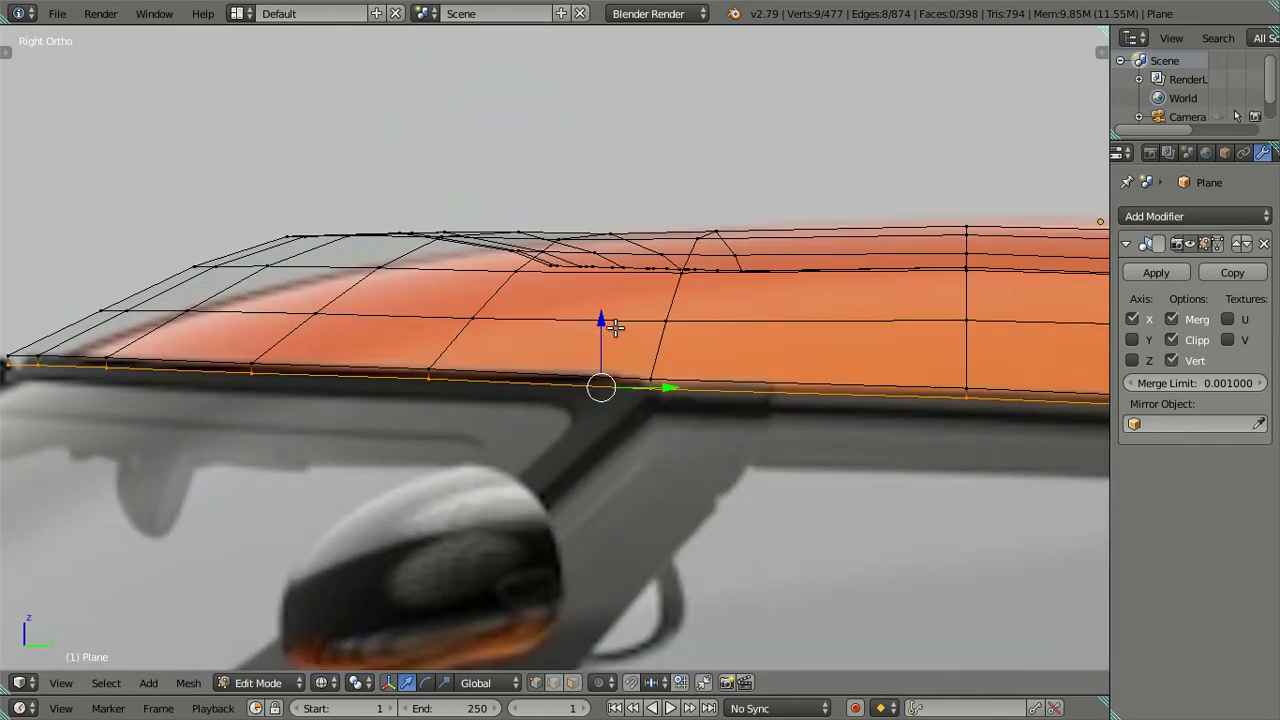
pyautogui.moveTo(601, 317); pyautogui.dragTo(619, 318)
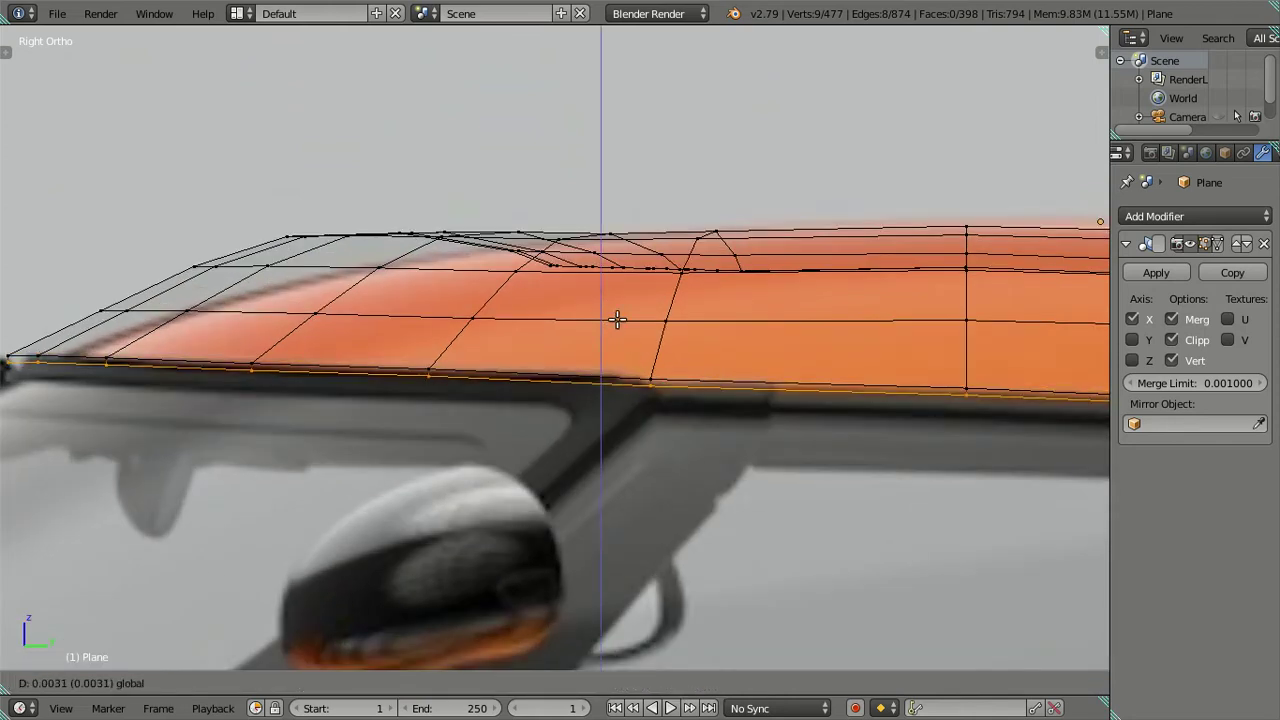
pyautogui.moveTo(619, 318); pyautogui.dragTo(633, 317)
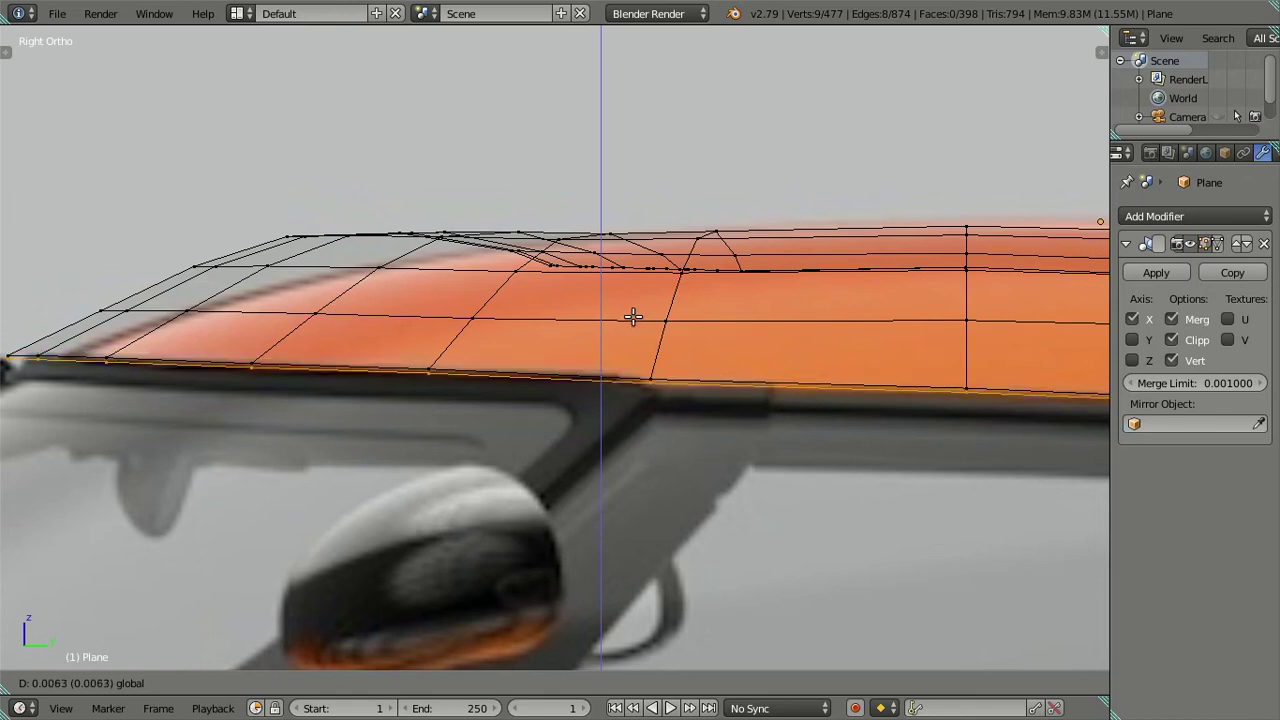
pyautogui.moveTo(634, 317); pyautogui.dragTo(636, 317)
pyautogui.keyDown('shift'); pyautogui.moveTo(398, 389); pyautogui.dragTo(468, 347, button='middle'); pyautogui.keyUp('shift')
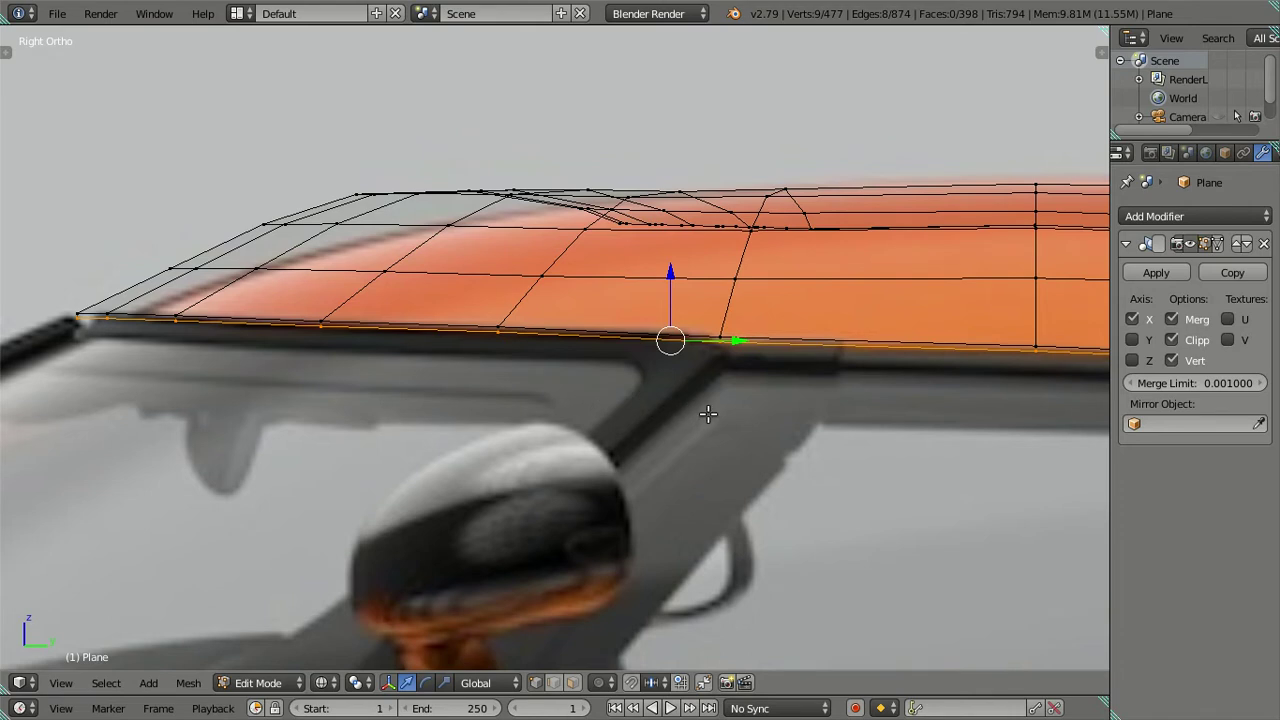
# Extrude the window-top edge downward into a new face strip
pyautogui.press('e')
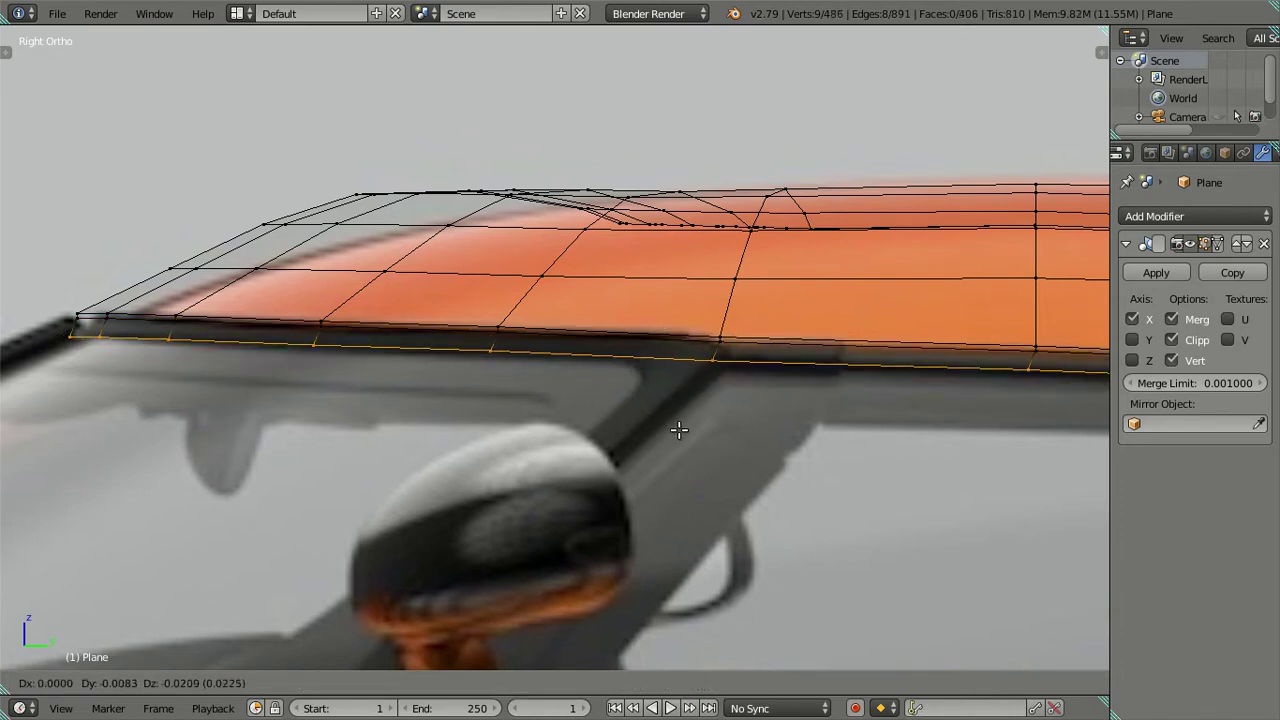
pyautogui.click(678, 426)
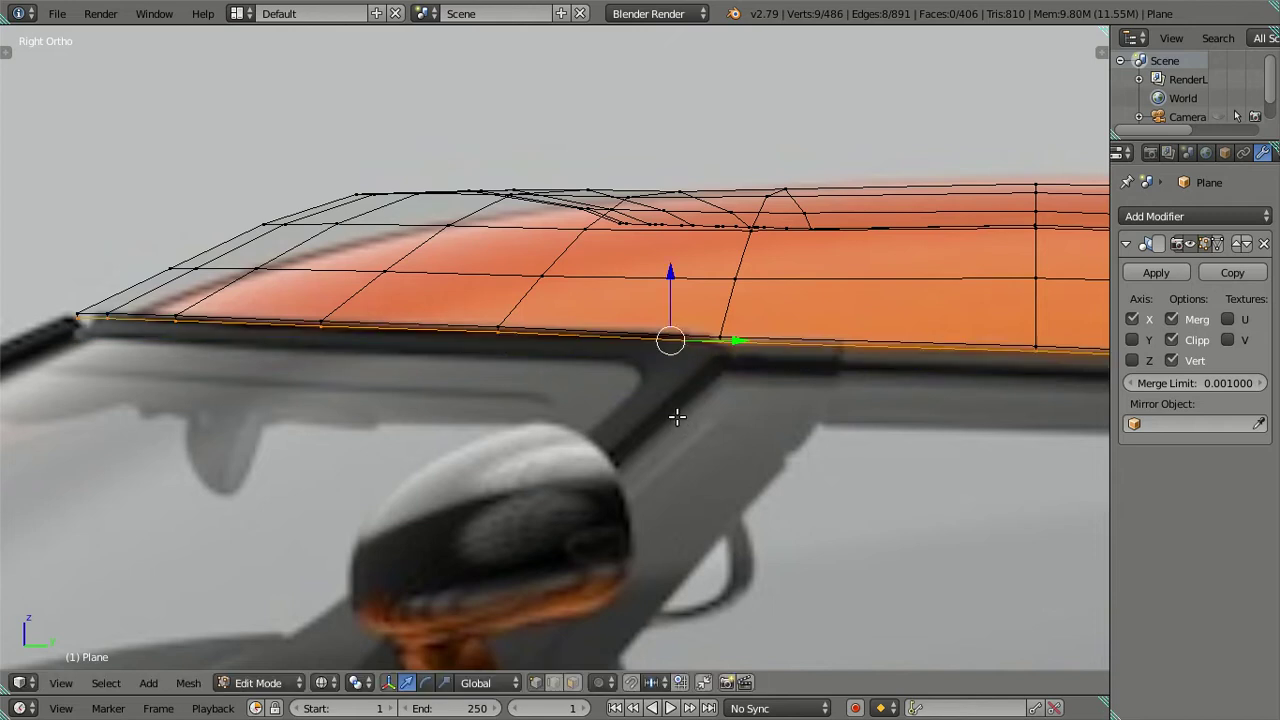
pyautogui.scroll(-4, 646, 402)
pyautogui.scroll(4, 617, 370)
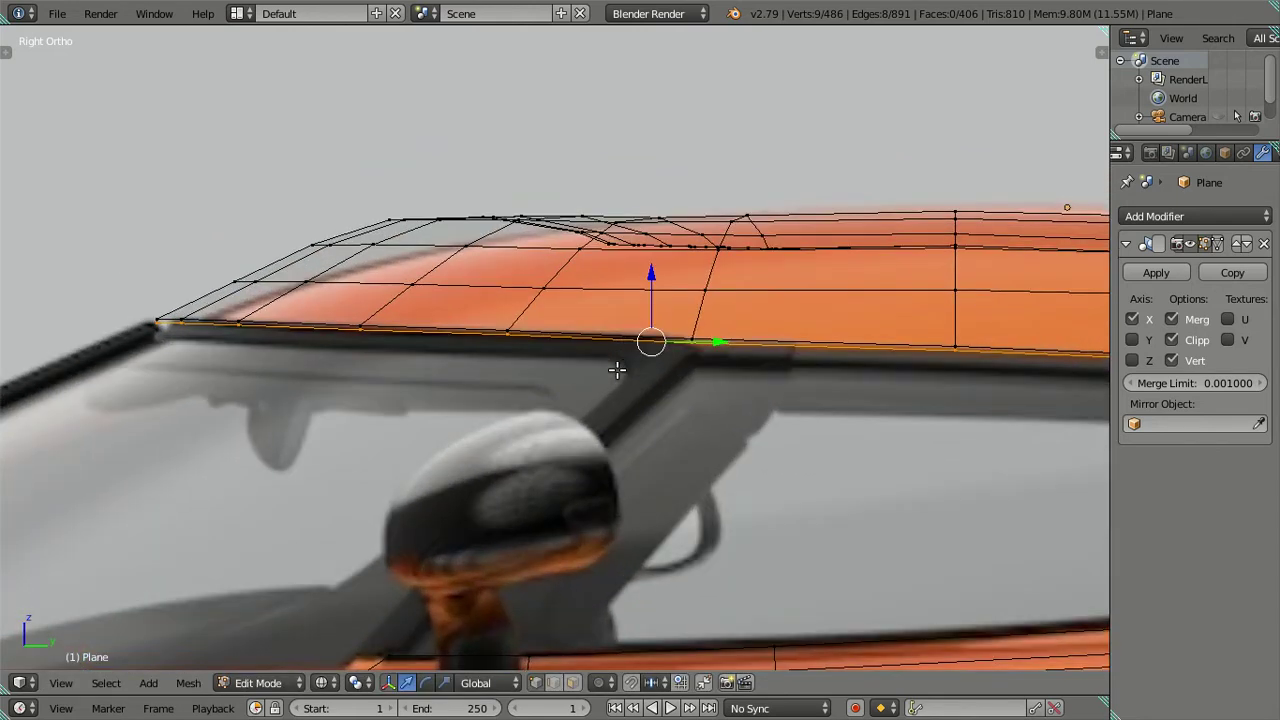
# Slide the roof's lower edge sideways along the Y axis
pyautogui.moveTo(618, 328)
pyautogui.mouseDown(button='middle')
pyautogui.moveTo(658, 395)
pyautogui.moveTo(614, 295)
pyautogui.mouseUp(button='middle')
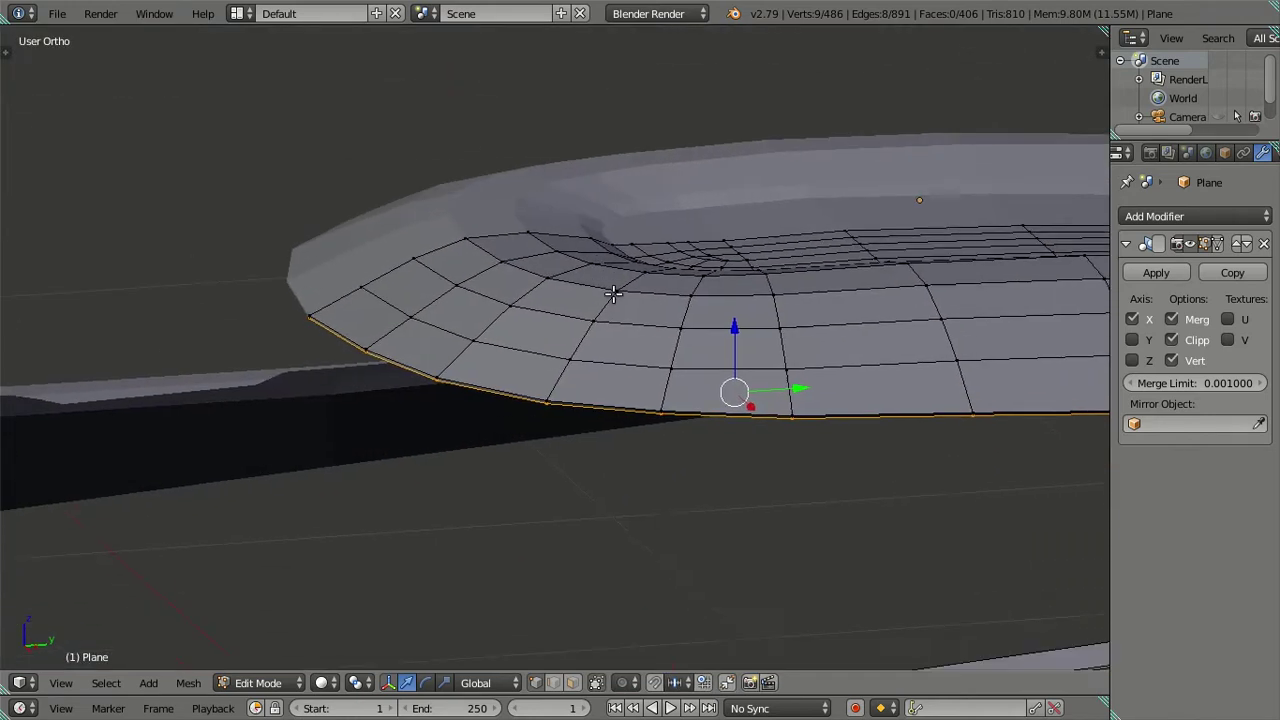
pyautogui.moveTo(684, 363)
pyautogui.mouseDown(button='middle')
pyautogui.moveTo(427, 317)
pyautogui.moveTo(606, 331)
pyautogui.mouseUp(button='middle')
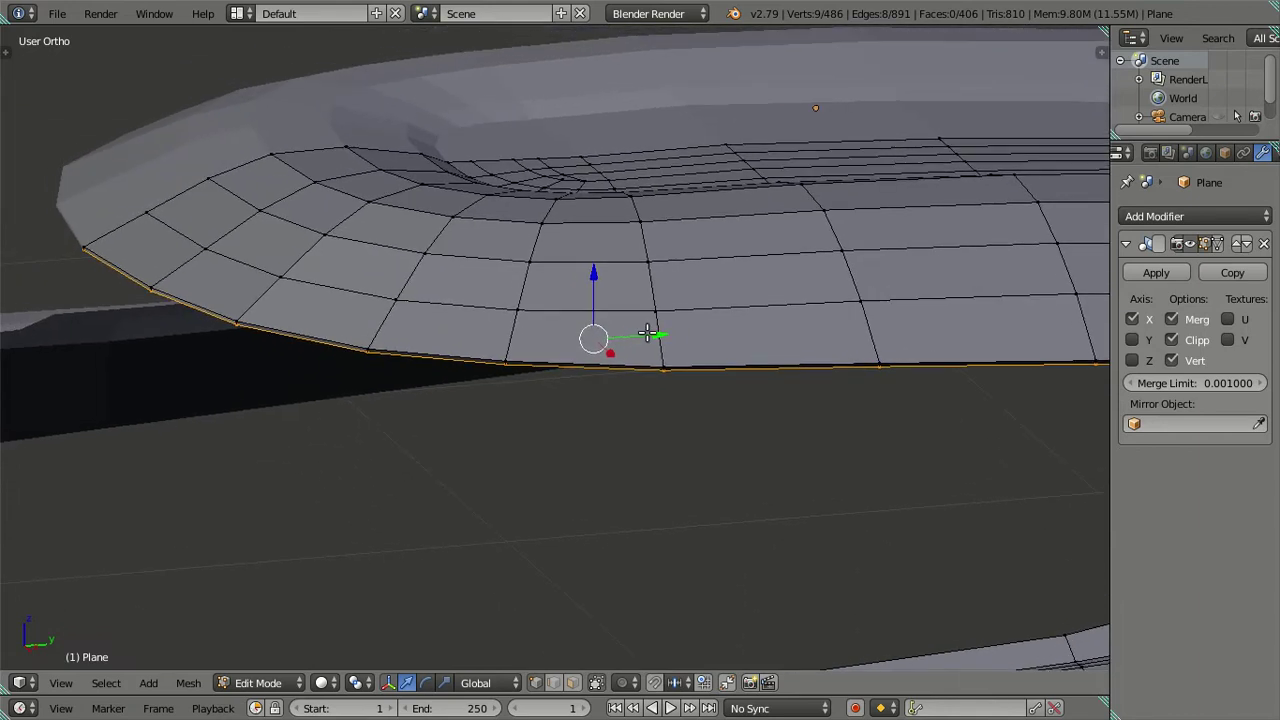
pyautogui.moveTo(657, 334); pyautogui.dragTo(657, 340)
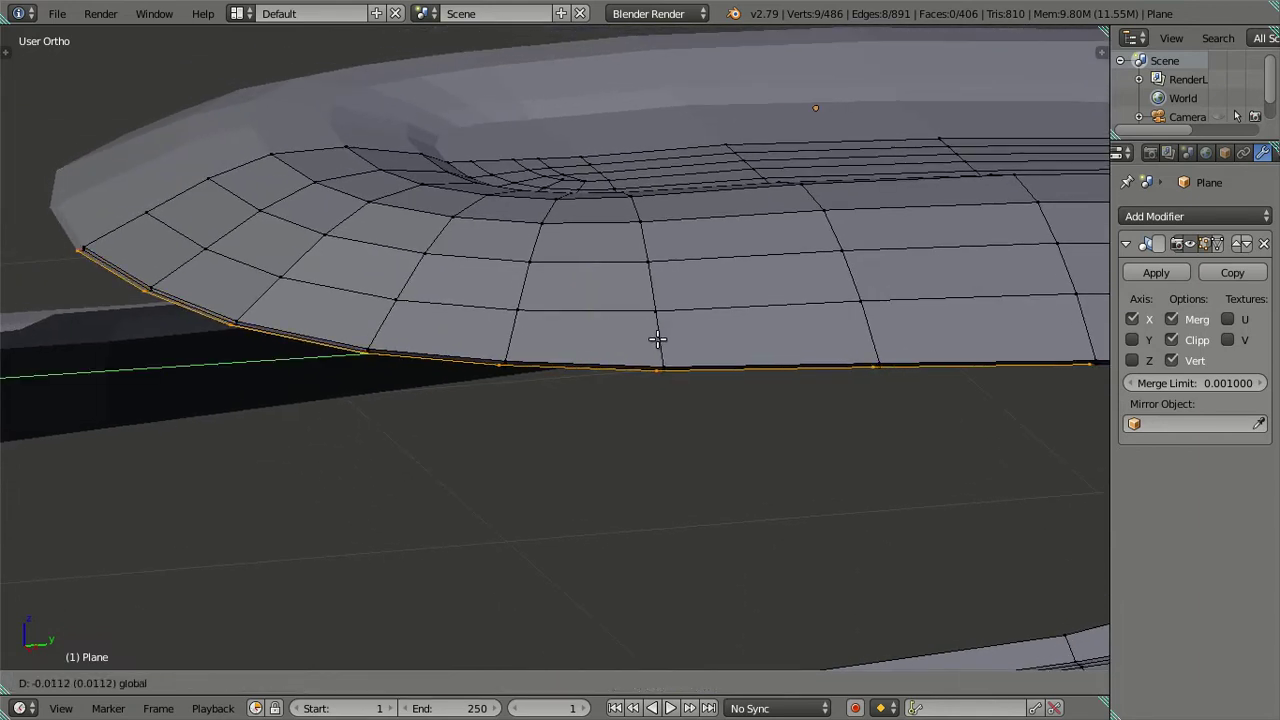
pyautogui.click(657, 340)
# Deselect the edge's end vertices and shift the remaining ones outward along X
pyautogui.moveTo(650, 345); pyautogui.dragTo(260, 459, button='middle')
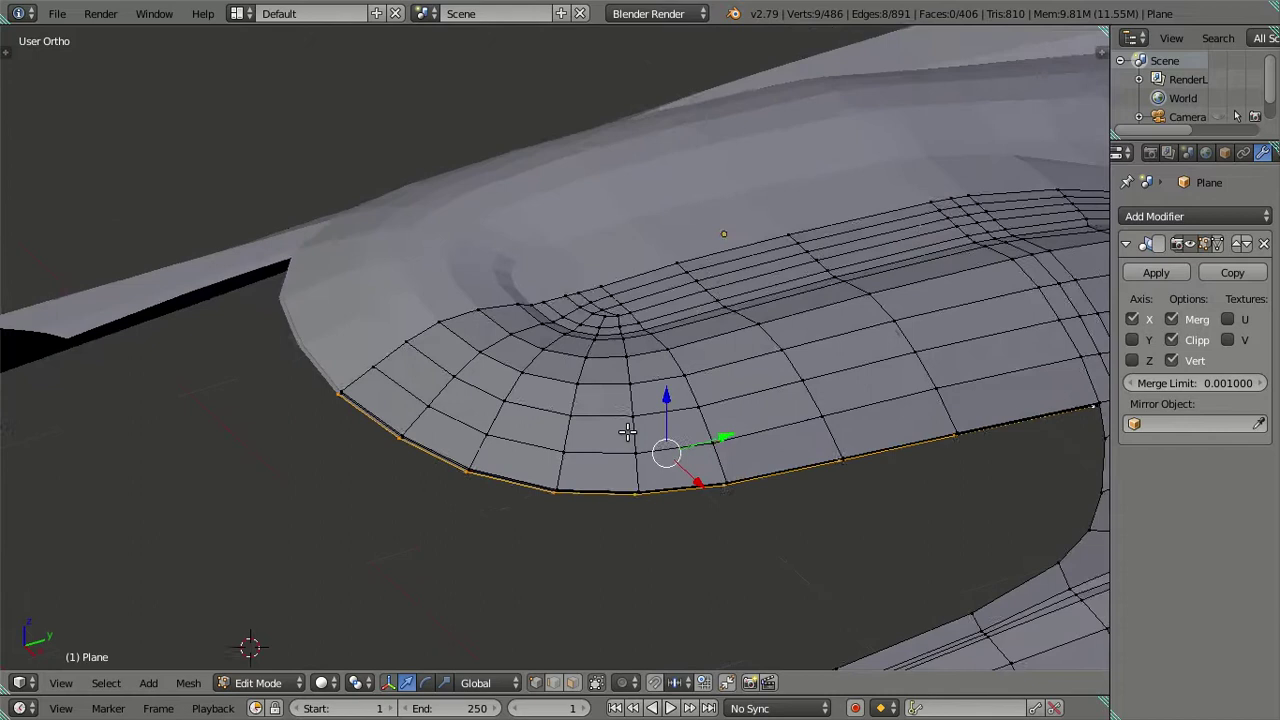
pyautogui.keyDown('shift'); pyautogui.click(248, 420); pyautogui.keyUp('shift')
pyautogui.keyDown('shift'); pyautogui.click(320, 500); pyautogui.keyUp('shift')
pyautogui.moveTo(320, 503)
pyautogui.mouseDown(button='middle')
pyautogui.moveTo(406, 406)
pyautogui.moveTo(481, 471)
pyautogui.mouseUp(button='middle')
pyautogui.keyDown('shift'); pyautogui.click(434, 422); pyautogui.keyUp('shift')
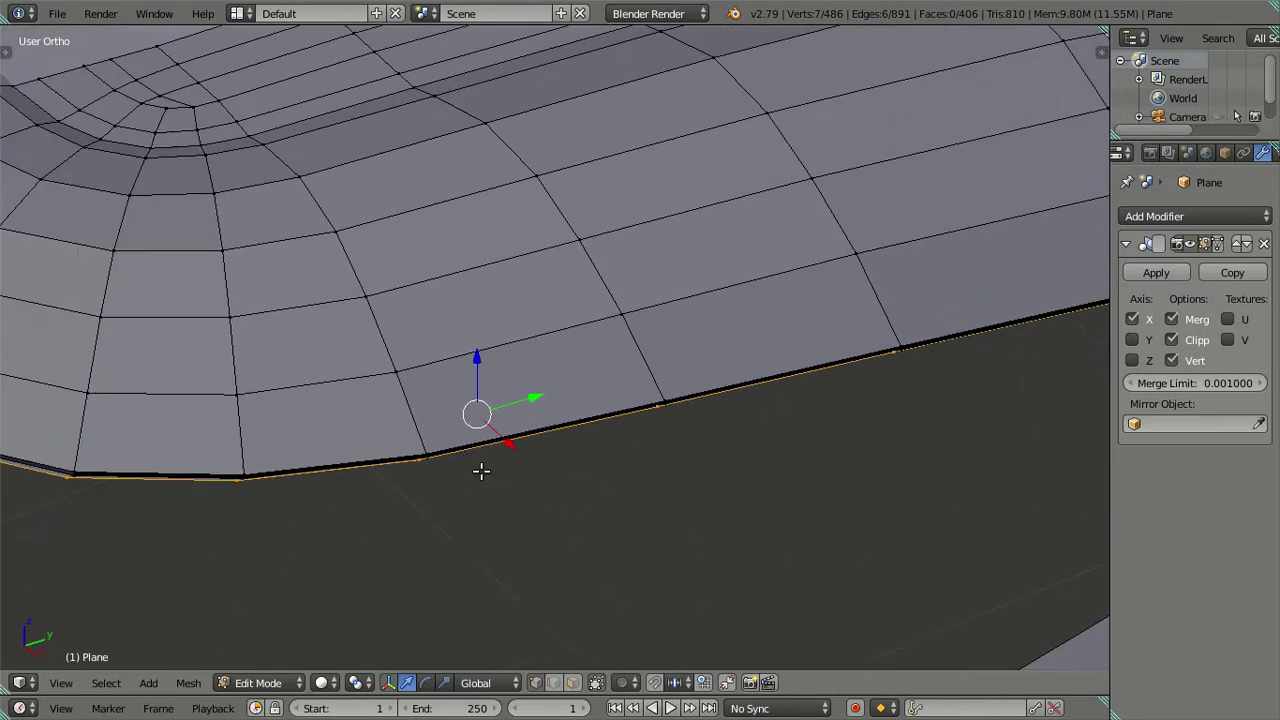
pyautogui.press('g')
pyautogui.press('x')
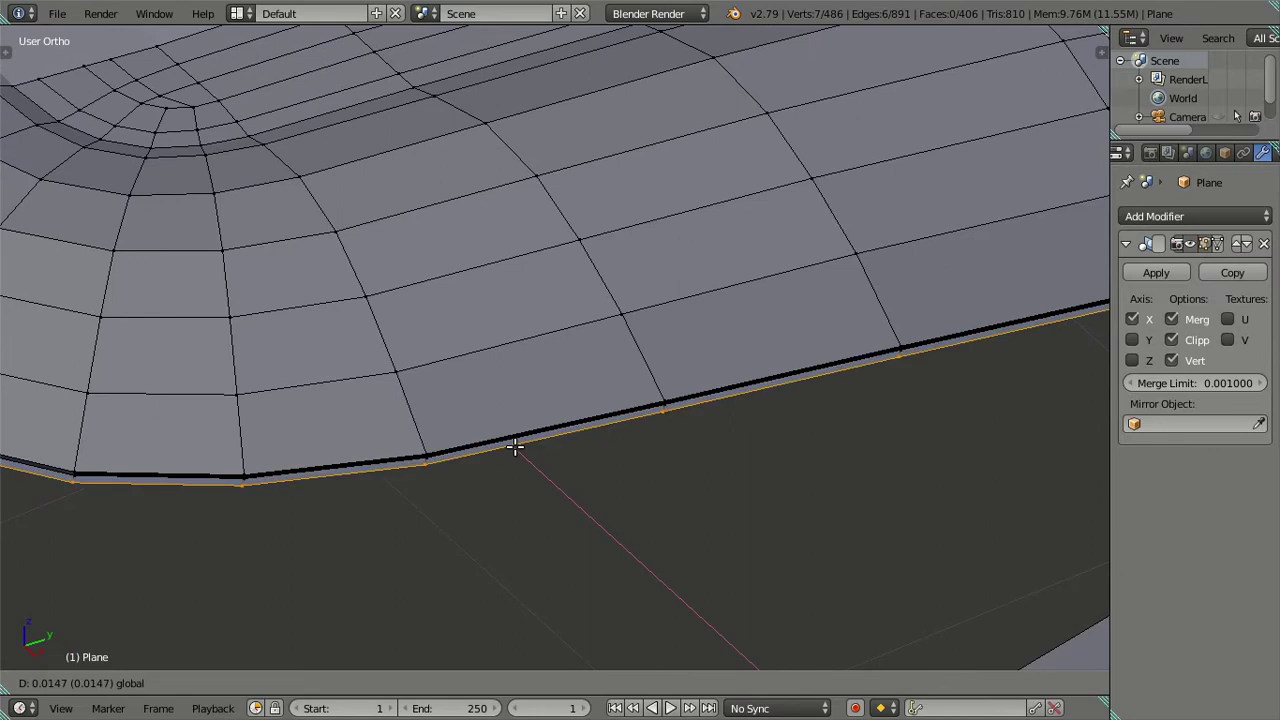
pyautogui.click(515, 447)
# Undo the last two small edge moves
pyautogui.scroll(-2, 583, 497)
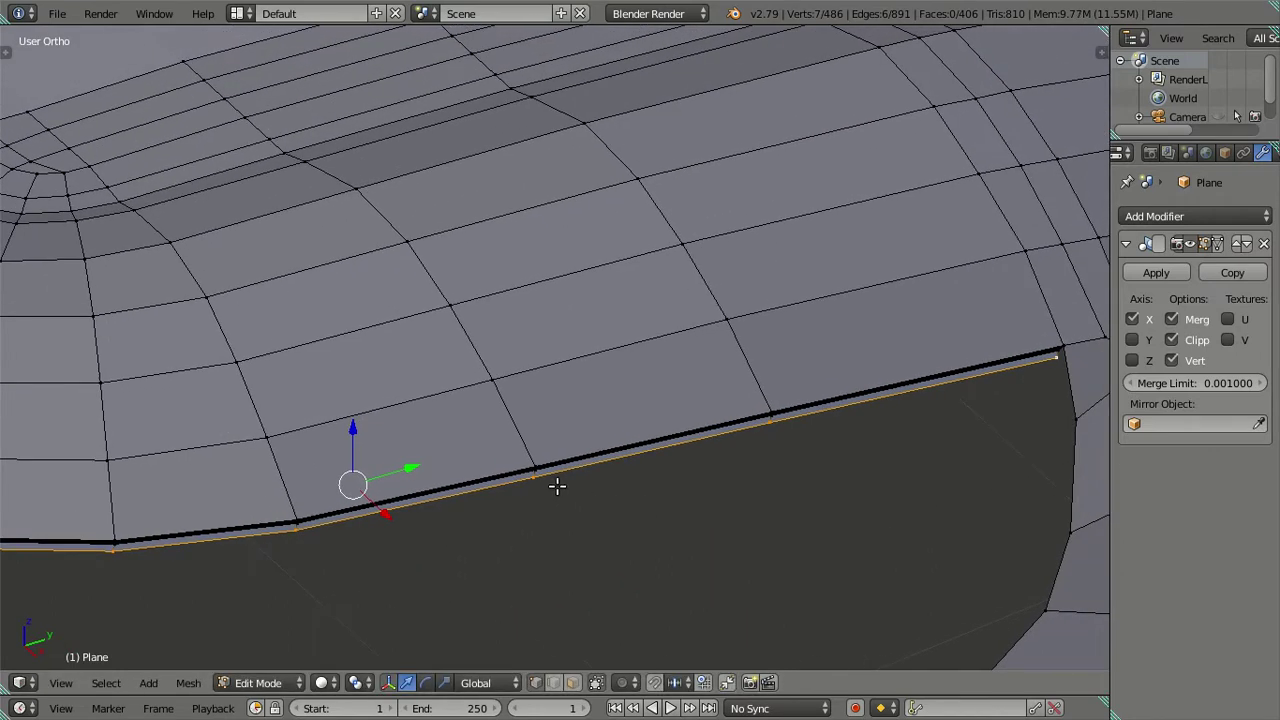
pyautogui.scroll(-2, 560, 480)
pyautogui.hotkey('ctrl', 'z')
pyautogui.hotkey('ctrl', 'z')
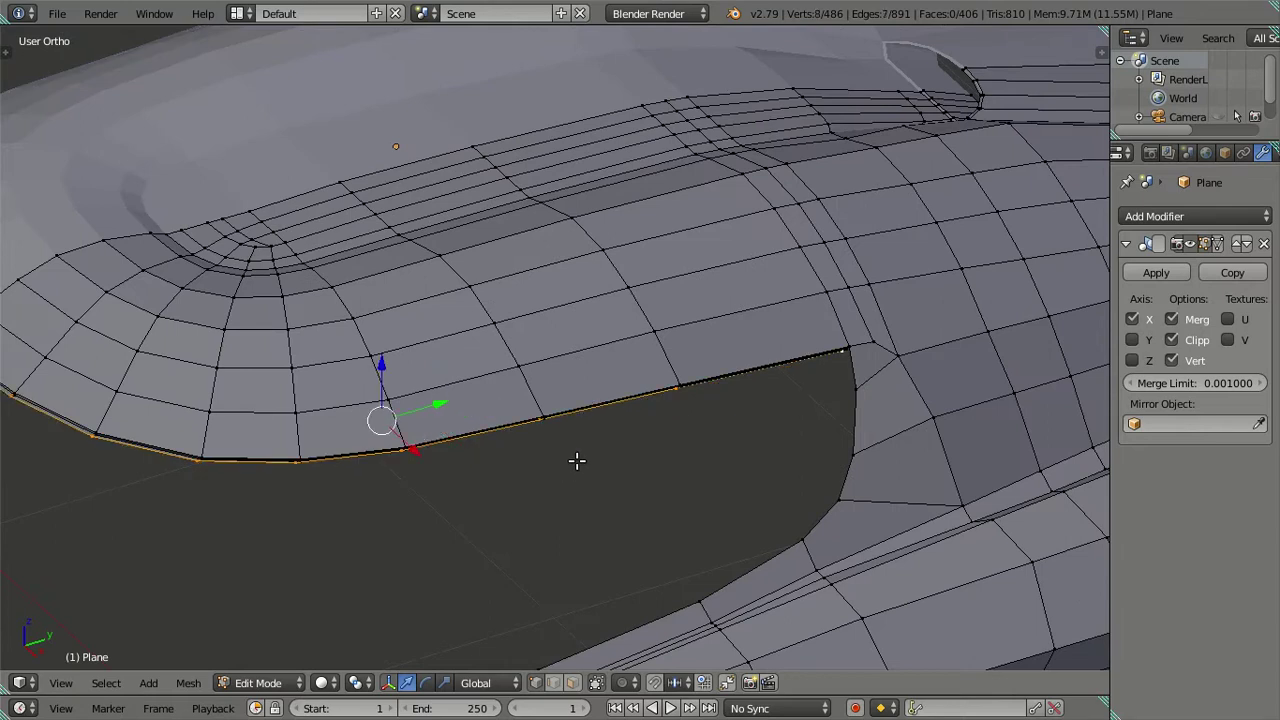
pyautogui.hotkey('ctrl', 'z')
pyautogui.hotkey('ctrl', 'z')
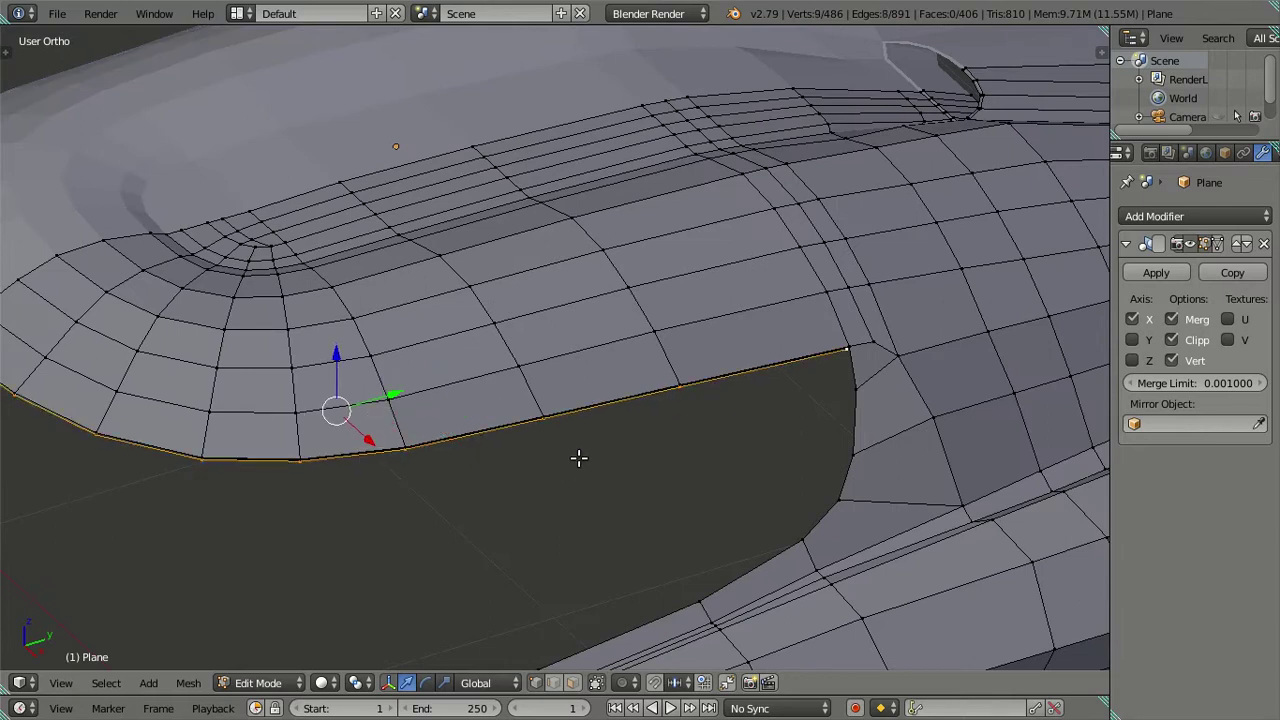
pyautogui.scroll(-2, 851, 437)
pyautogui.scroll(2, 858, 437)
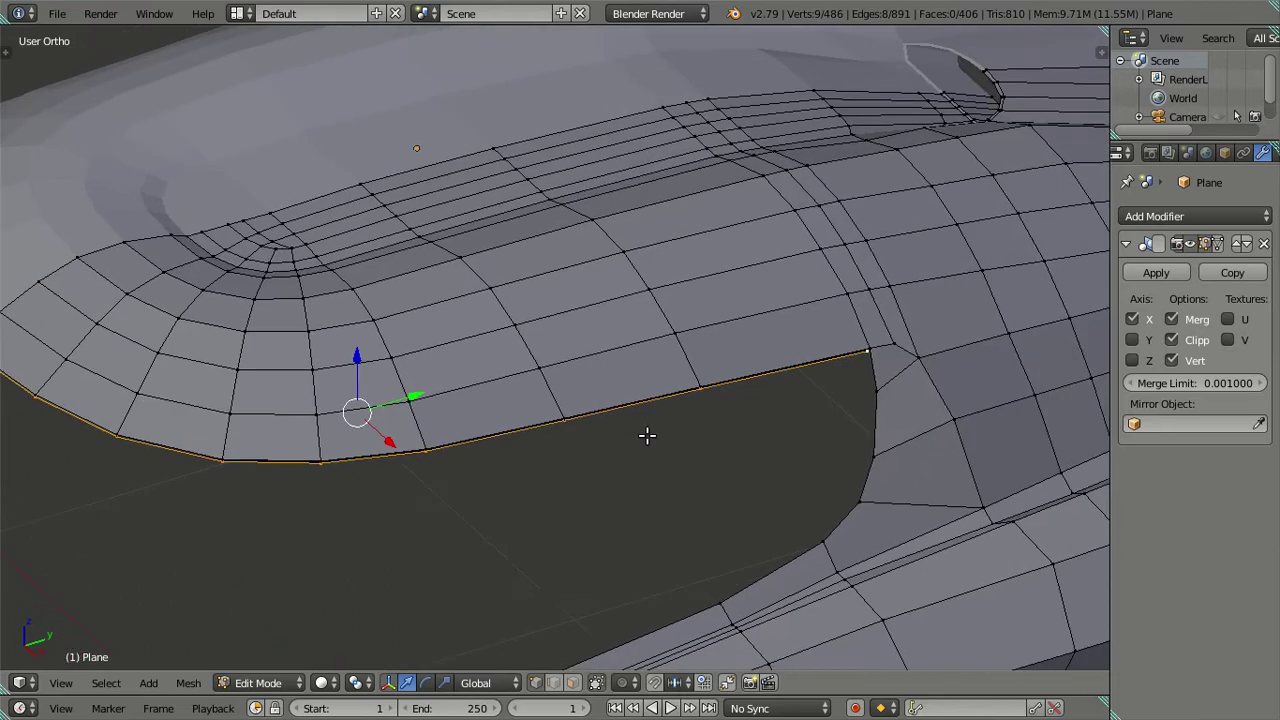
# In wireframe, circle-deselect the rear part of the loop and shift the rest slightly along Y
pyautogui.press('z')
pyautogui.press('c')
pyautogui.moveTo(891, 343)
pyautogui.mouseDown(button='middle')
pyautogui.moveTo(380, 449)
pyautogui.moveTo(620, 406)
pyautogui.mouseUp(button='middle')
pyautogui.rightClick(371, 451)
pyautogui.scroll(3, 488, 352)
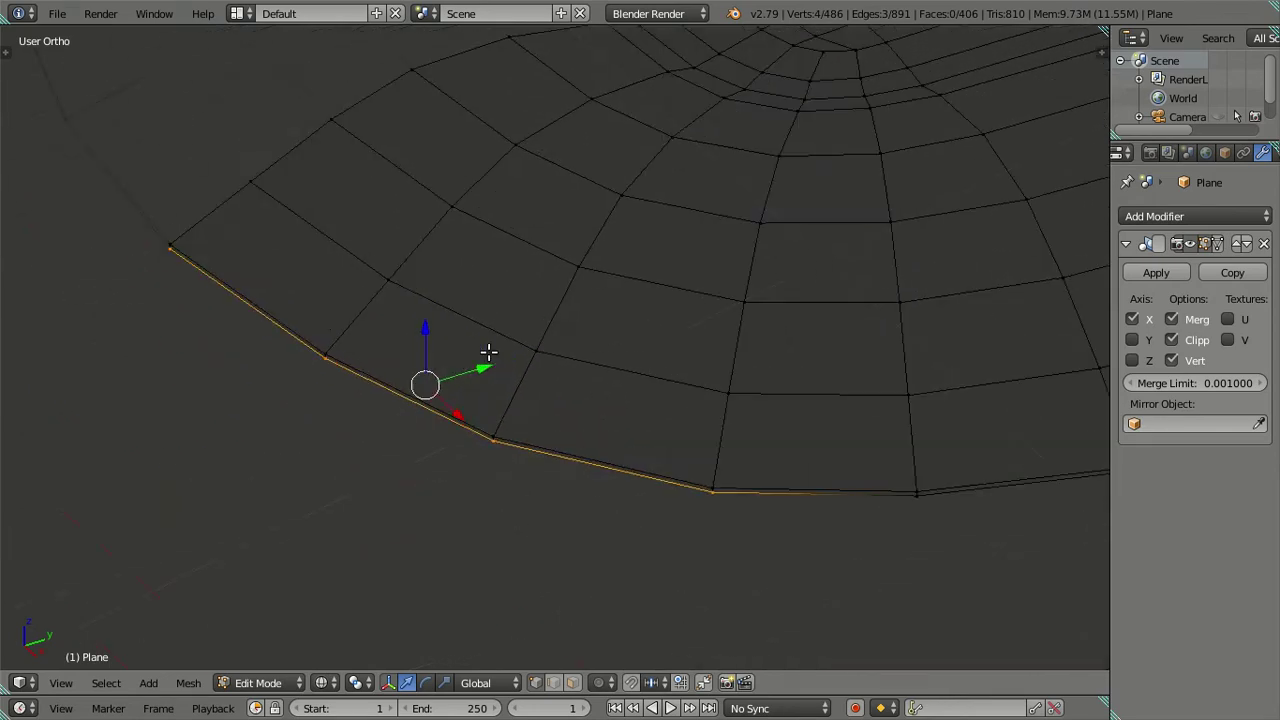
pyautogui.moveTo(483, 368); pyautogui.dragTo(475, 370)
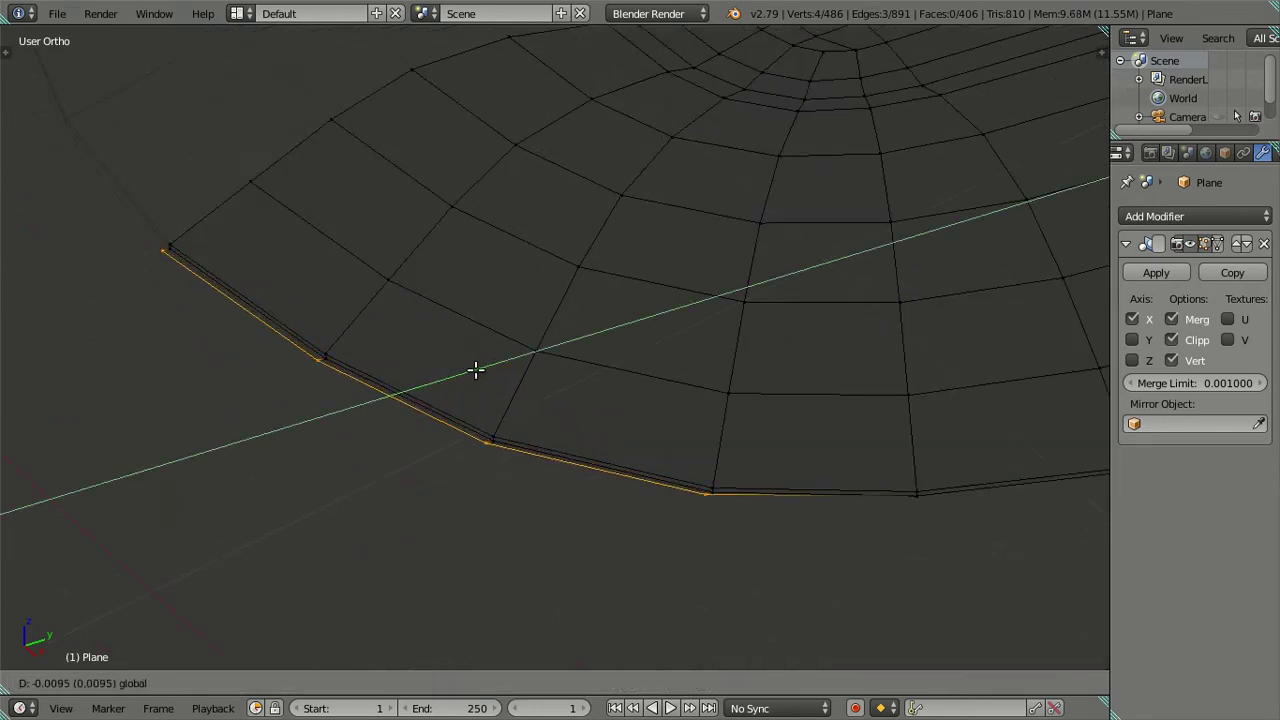
pyautogui.click(475, 370)
# Reselect the full lower edge loop and trim its end vertices with circle select in wireframe
pyautogui.keyDown('alt'); pyautogui.rightClick(403, 420); pyautogui.keyUp('alt')
pyautogui.moveTo(403, 420); pyautogui.dragTo(771, 415, button='middle')
pyautogui.scroll(3, 750, 412)
pyautogui.press('z')
pyautogui.press('c')
pyautogui.moveTo(340, 300)
pyautogui.mouseDown(button='middle')
pyautogui.moveTo(277, 315)
pyautogui.moveTo(500, 428)
pyautogui.moveTo(601, 448)
pyautogui.mouseUp(button='middle')
pyautogui.rightClick(601, 448)
pyautogui.moveTo(826, 434)
pyautogui.keyDown('shift'); pyautogui.mouseDown(button='middle')
pyautogui.moveTo(486, 371)
pyautogui.moveTo(364, 417)
pyautogui.mouseUp(button='middle'); pyautogui.keyUp('shift')
pyautogui.keyDown('alt'); pyautogui.rightClick(352, 433); pyautogui.keyUp('alt')
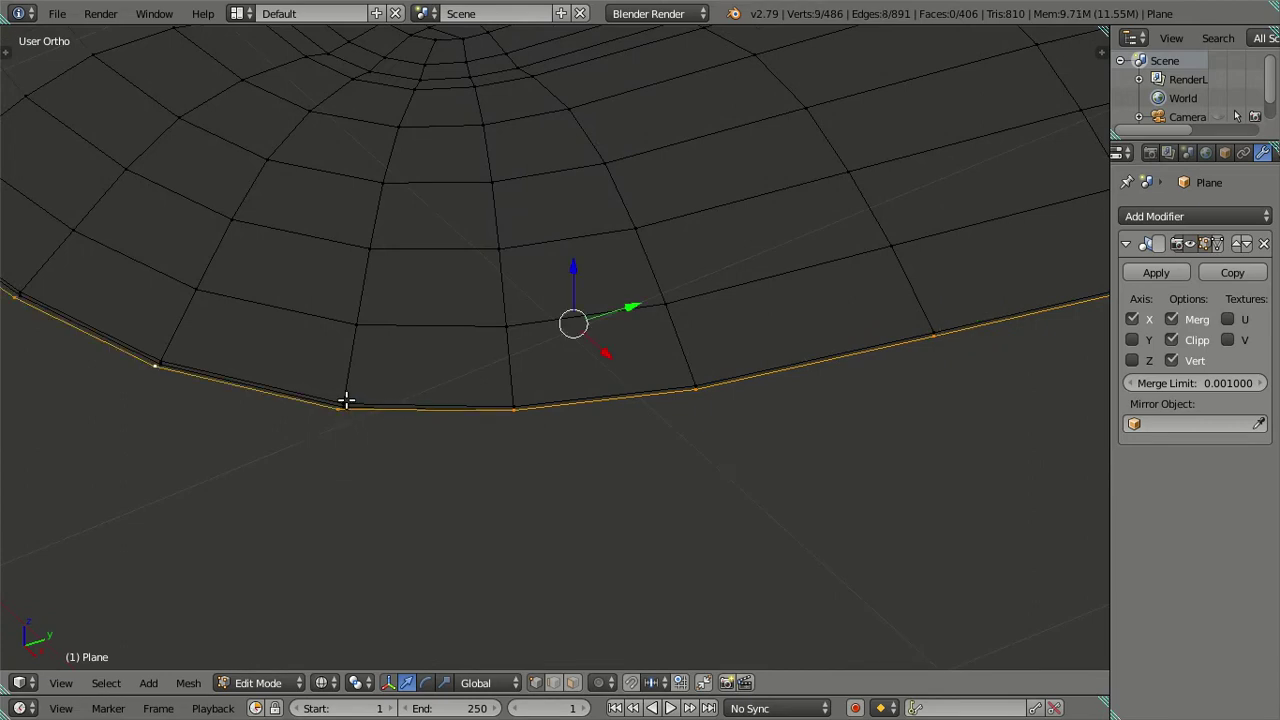
pyautogui.scroll(-3, 296, 348)
# Deselect the loop's left end and move the loop slightly outward along X
pyautogui.press('c')
pyautogui.moveTo(263, 306); pyautogui.dragTo(289, 334, button='middle')
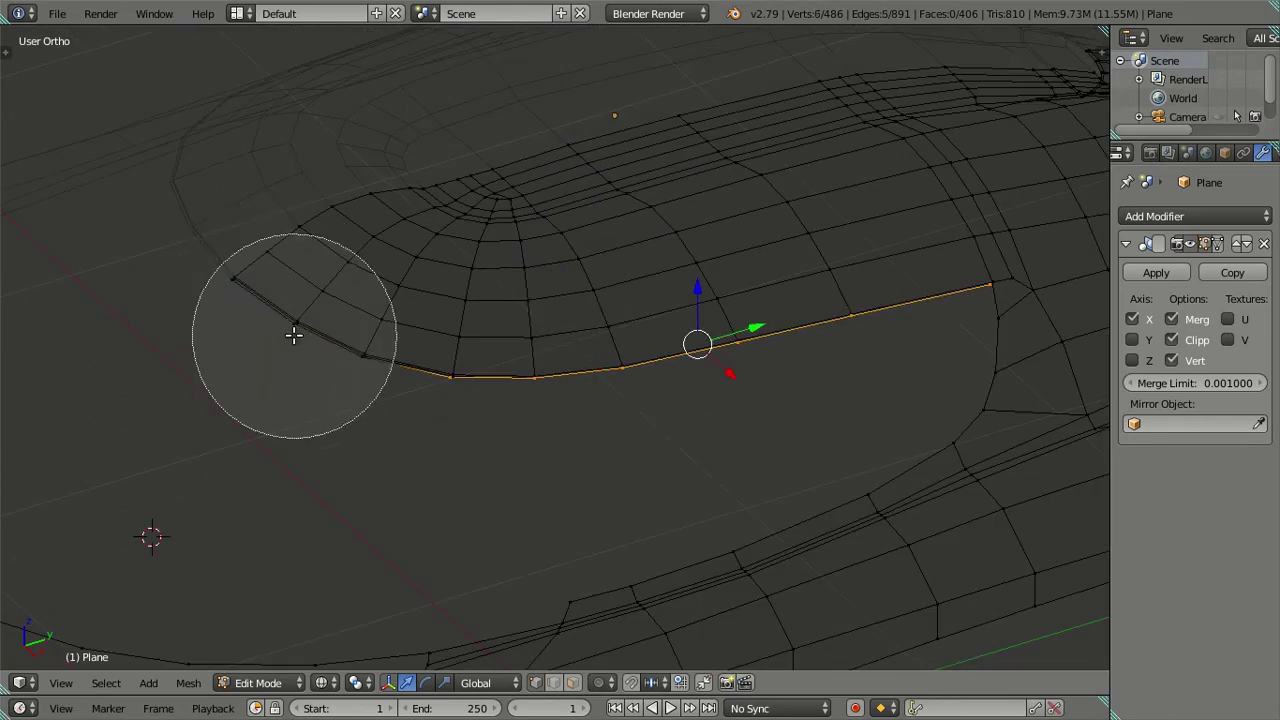
pyautogui.rightClick(289, 334)
pyautogui.scroll(3, 255, 330)
pyautogui.scroll(1, 808, 401)
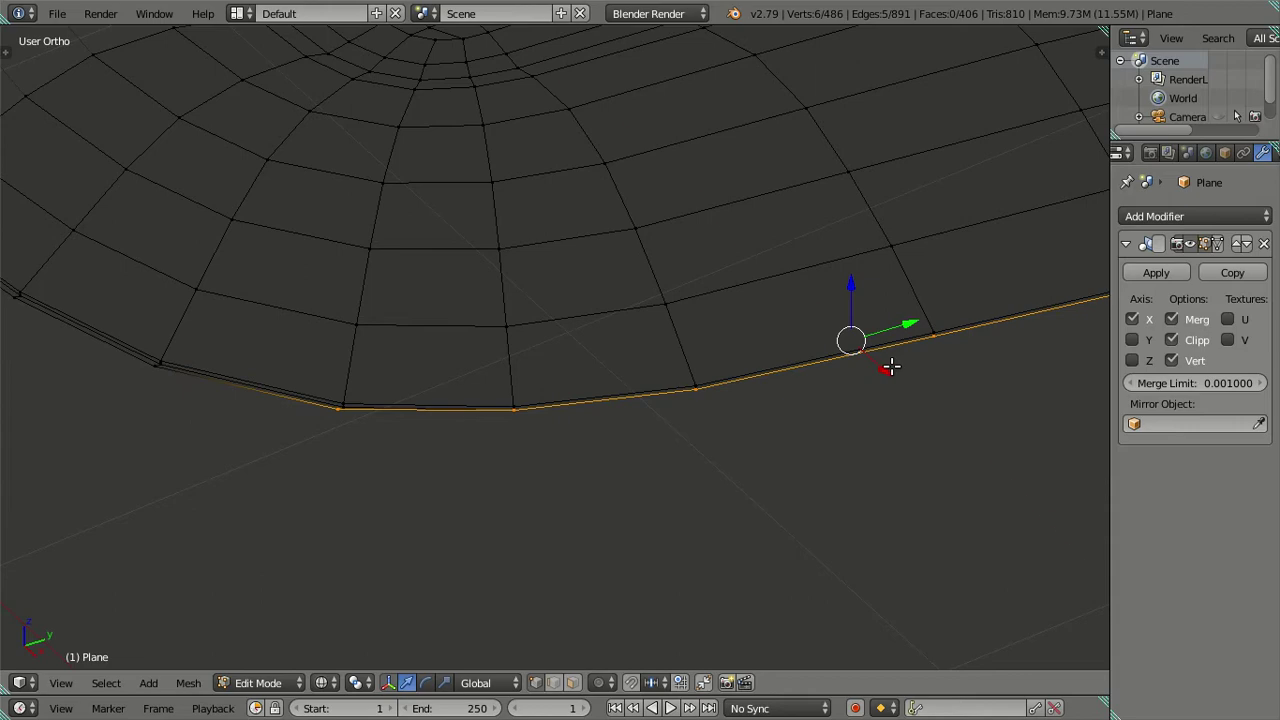
pyautogui.moveTo(890, 367); pyautogui.dragTo(901, 366)
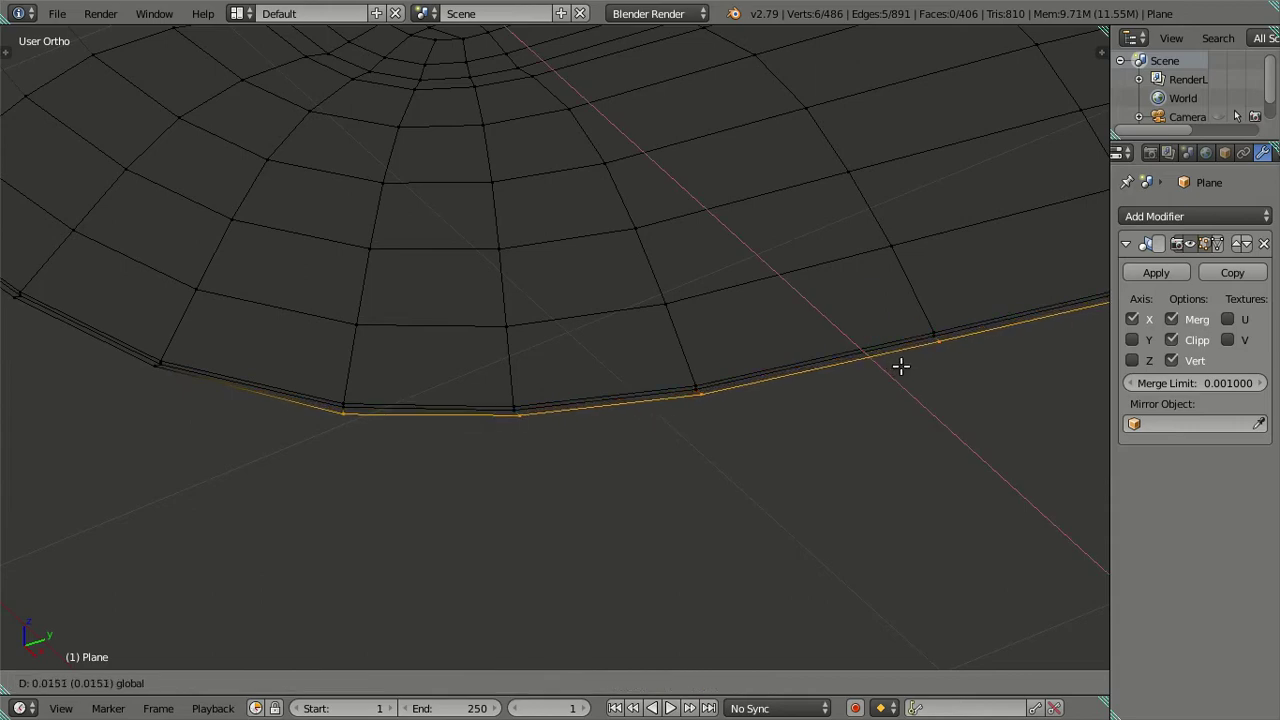
pyautogui.click(901, 366)
# Return to solid display and check the bottom edge loop, cancelling a trial move
pyautogui.press('a')
pyautogui.press('z')
pyautogui.moveTo(771, 391)
pyautogui.mouseDown(button='middle')
pyautogui.moveTo(737, 391)
pyautogui.moveTo(677, 328)
pyautogui.moveTo(757, 423)
pyautogui.mouseUp(button='middle')
pyautogui.scroll(2, 677, 389)
pyautogui.scroll(2, 619, 396)
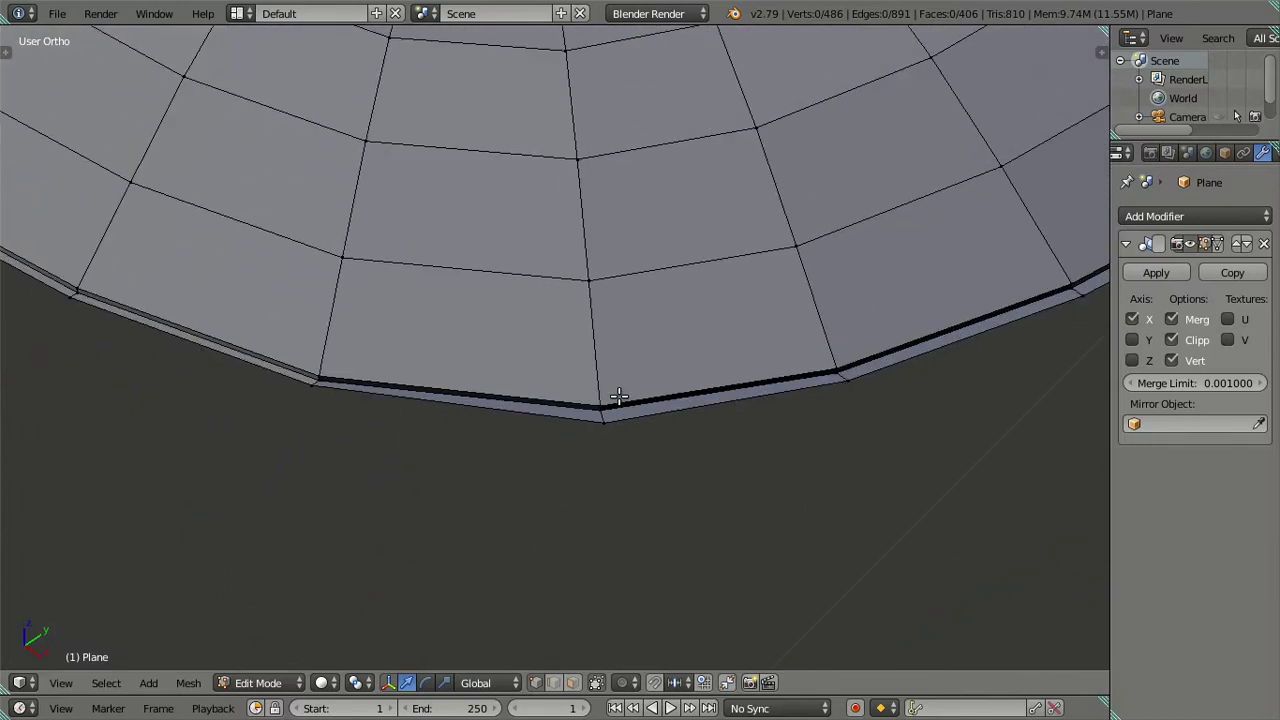
pyautogui.keyDown('alt'); pyautogui.rightClick(889, 398); pyautogui.keyUp('alt')
pyautogui.moveTo(891, 397); pyautogui.dragTo(542, 532, button='middle')
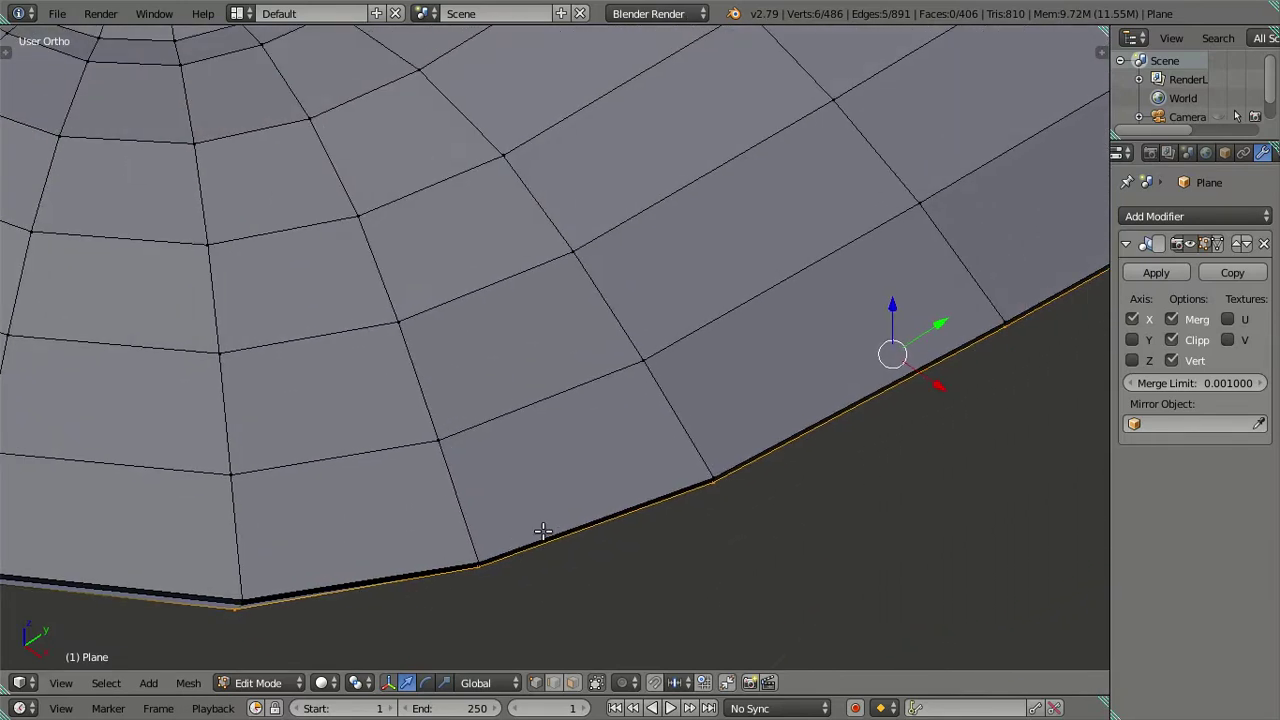
pyautogui.press('g')
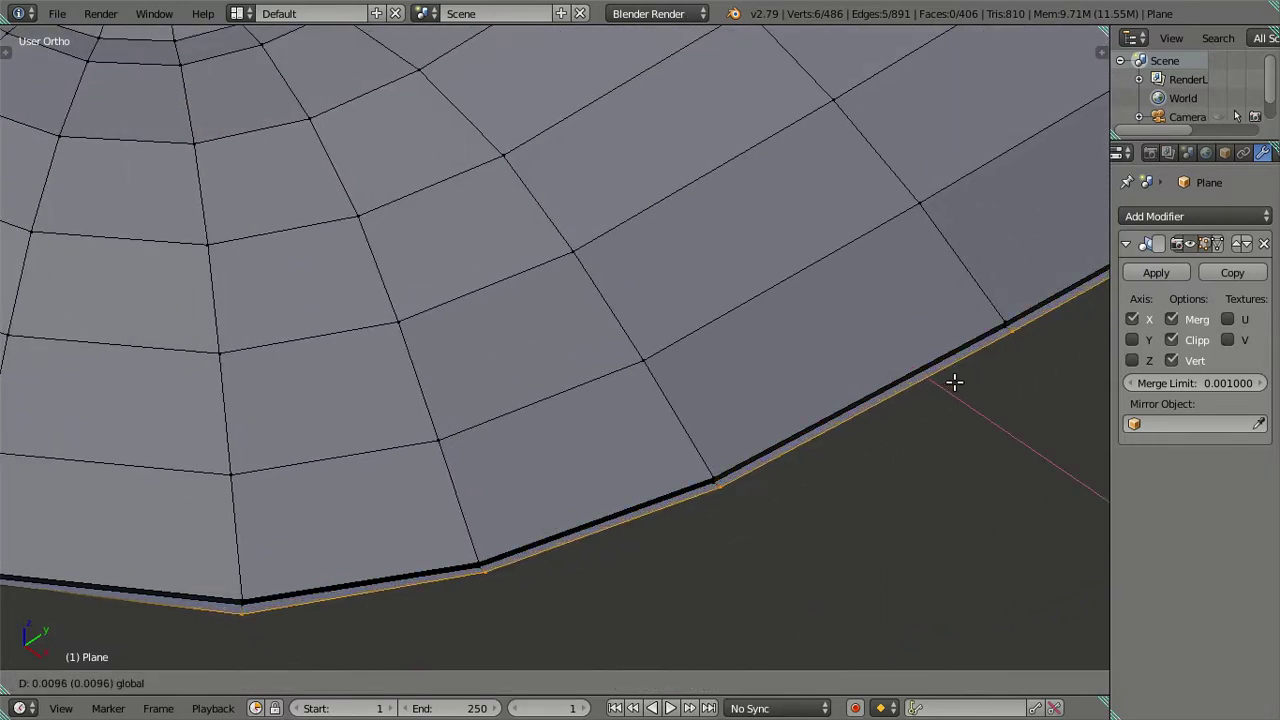
pyautogui.rightClick(950, 383)
pyautogui.moveTo(950, 383)
pyautogui.mouseDown(button='middle')
pyautogui.moveTo(809, 418)
pyautogui.moveTo(771, 449)
pyautogui.moveTo(771, 466)
pyautogui.moveTo(716, 447)
pyautogui.mouseUp(button='middle')
pyautogui.press('a')
pyautogui.press('KP_7')
# Move two windshield-edge vertices along Y onto the top-view reference outline
pyautogui.scroll(3, 808, 531)
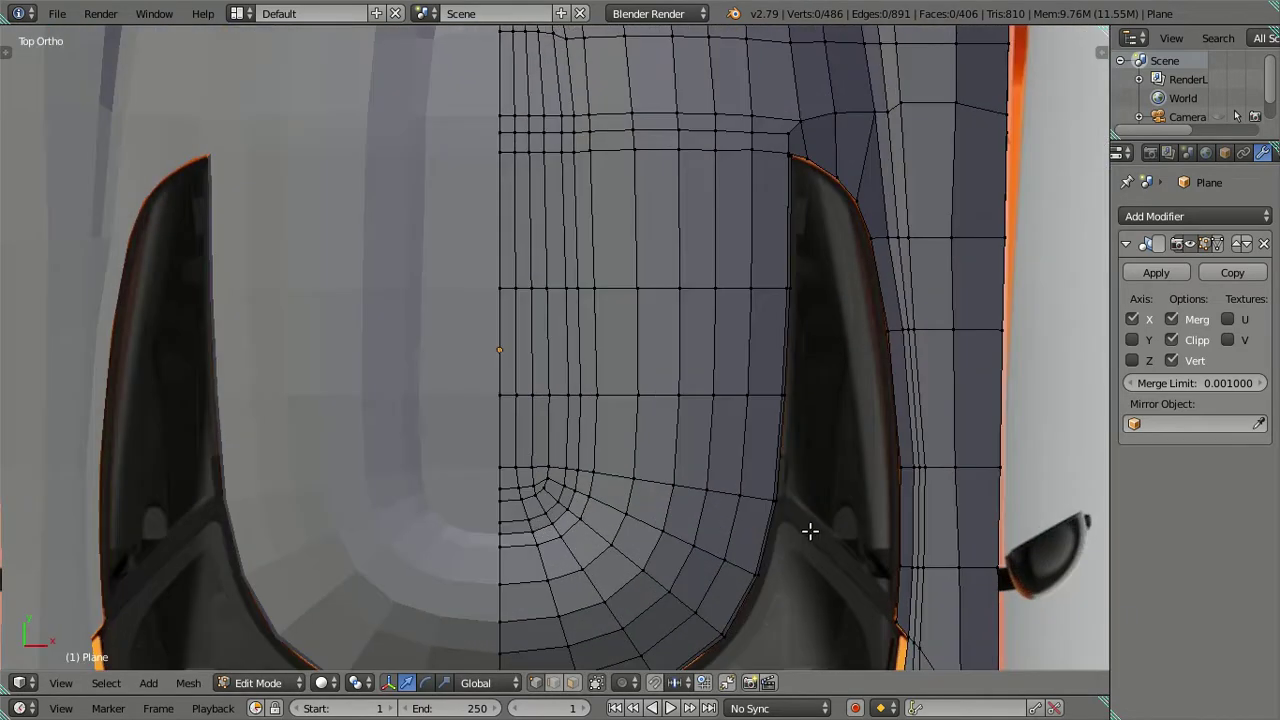
pyautogui.scroll(2, 686, 271)
pyautogui.scroll(2, 799, 293)
pyautogui.scroll(1, 799, 293)
pyautogui.scroll(-2, 820, 237)
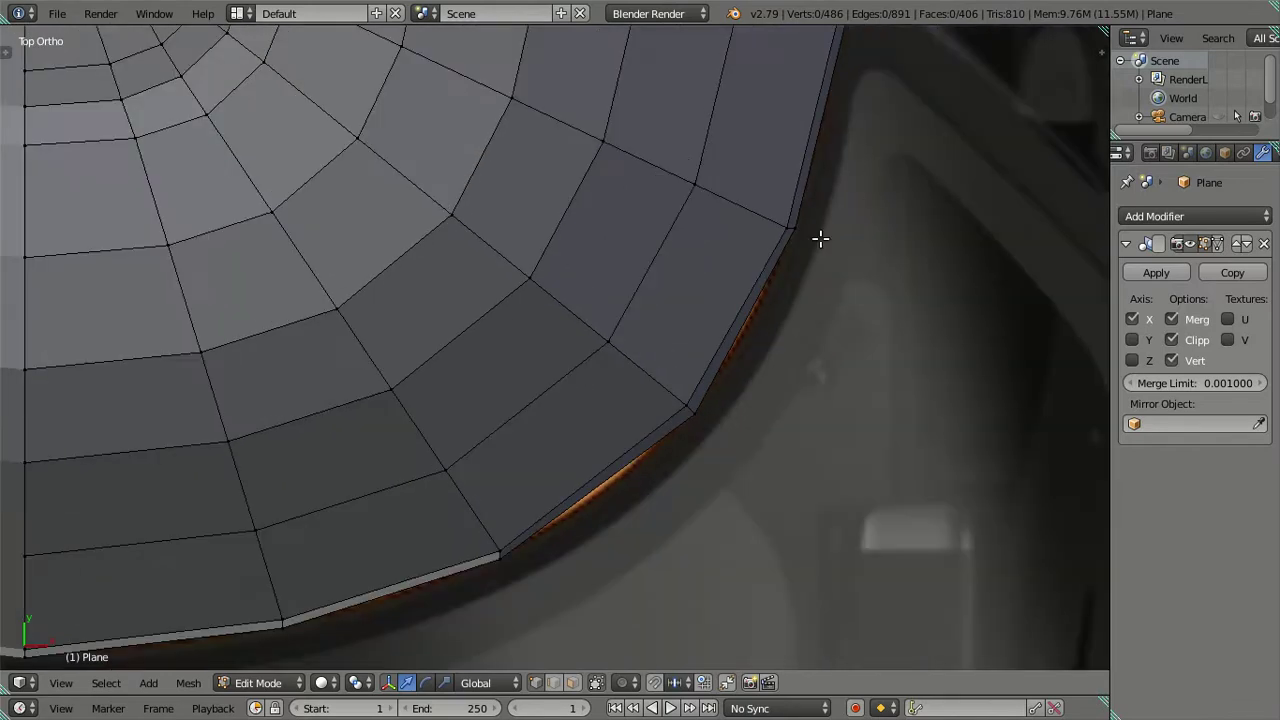
pyautogui.scroll(2, 697, 391)
pyautogui.scroll(1, 695, 365)
pyautogui.keyDown('shift'); pyautogui.scroll(3, 695, 365); pyautogui.keyUp('shift')
pyautogui.keyDown('ctrl'); pyautogui.hscroll(2, 696, 364); pyautogui.keyUp('ctrl')
pyautogui.rightClick(726, 261)
pyautogui.keyDown('shift'); pyautogui.rightClick(638, 619); pyautogui.keyUp('shift')
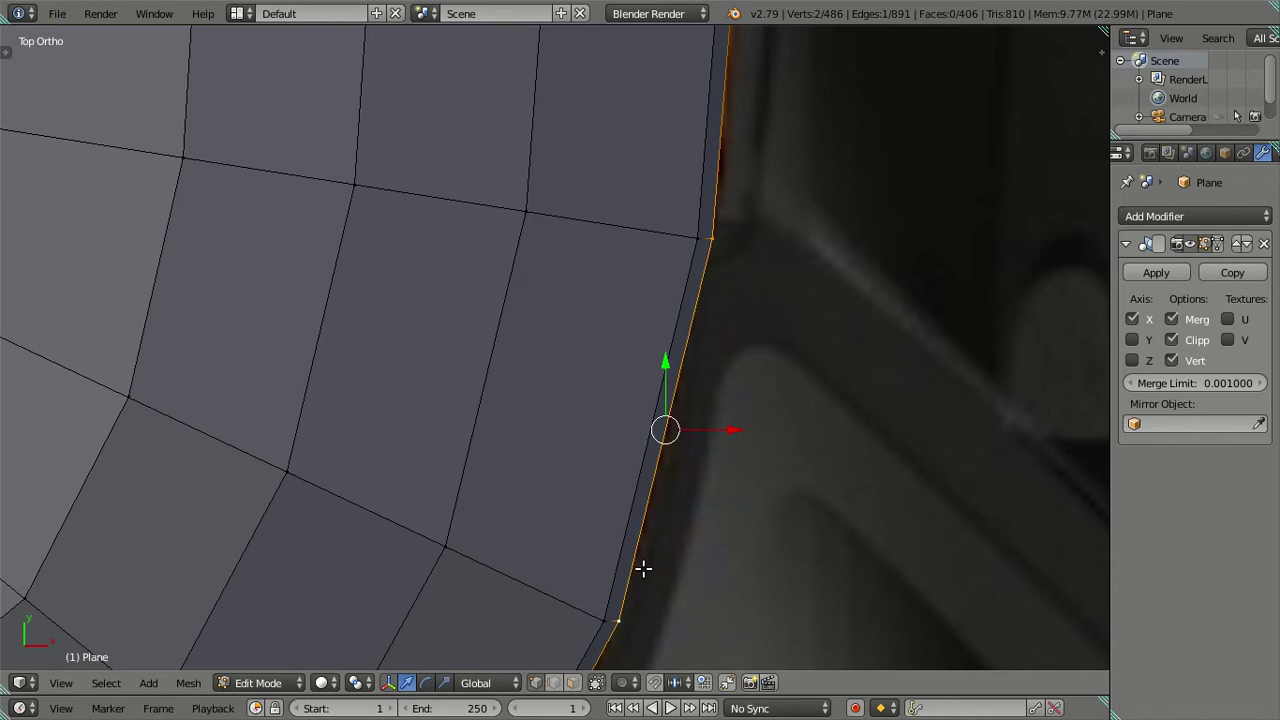
pyautogui.press('g')
pyautogui.press('y')
pyautogui.click(668, 383)
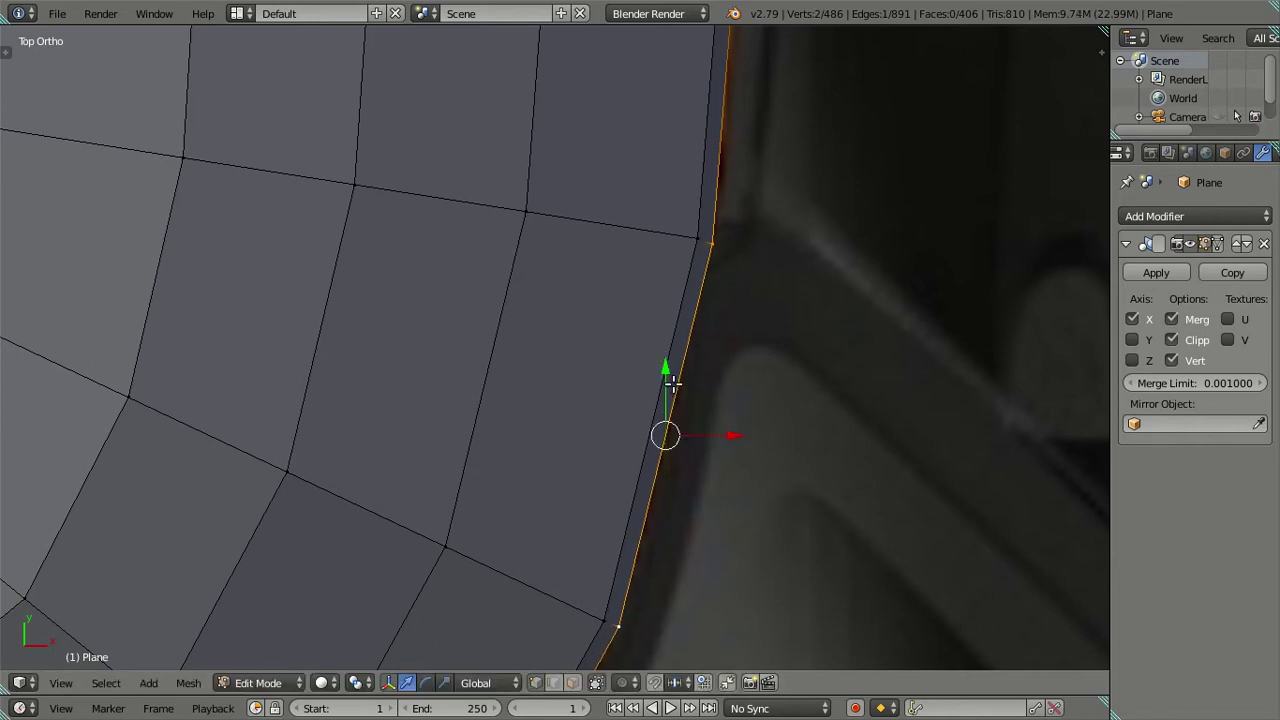
# Nudge a single roof-rim vertex 0.0025 along Y to tighten it against the outline
pyautogui.scroll(-2, 686, 270)
pyautogui.scroll(-1, 686, 290)
pyautogui.keyDown('shift'); pyautogui.scroll(3, 660, 450); pyautogui.keyUp('shift')
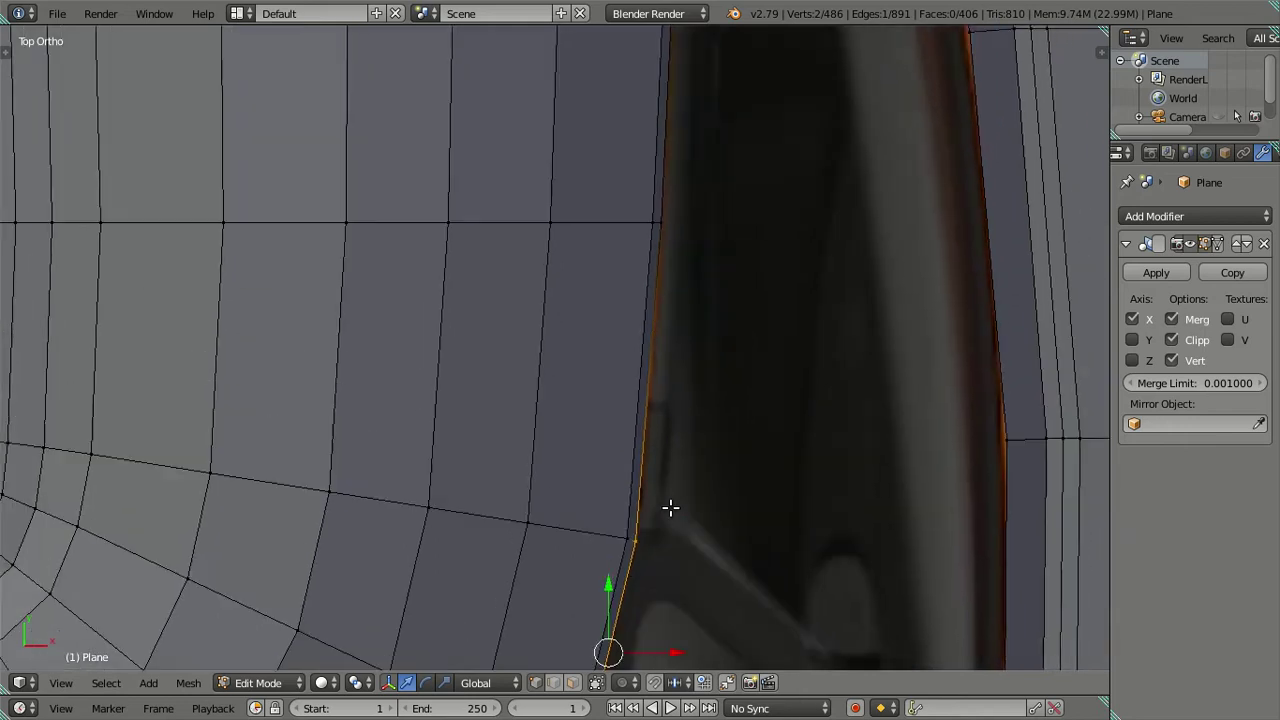
pyautogui.rightClick(666, 577)
pyautogui.scroll(3, 666, 577)
pyautogui.keyDown('shift'); pyautogui.scroll(-5, 671, 209); pyautogui.keyUp('shift')
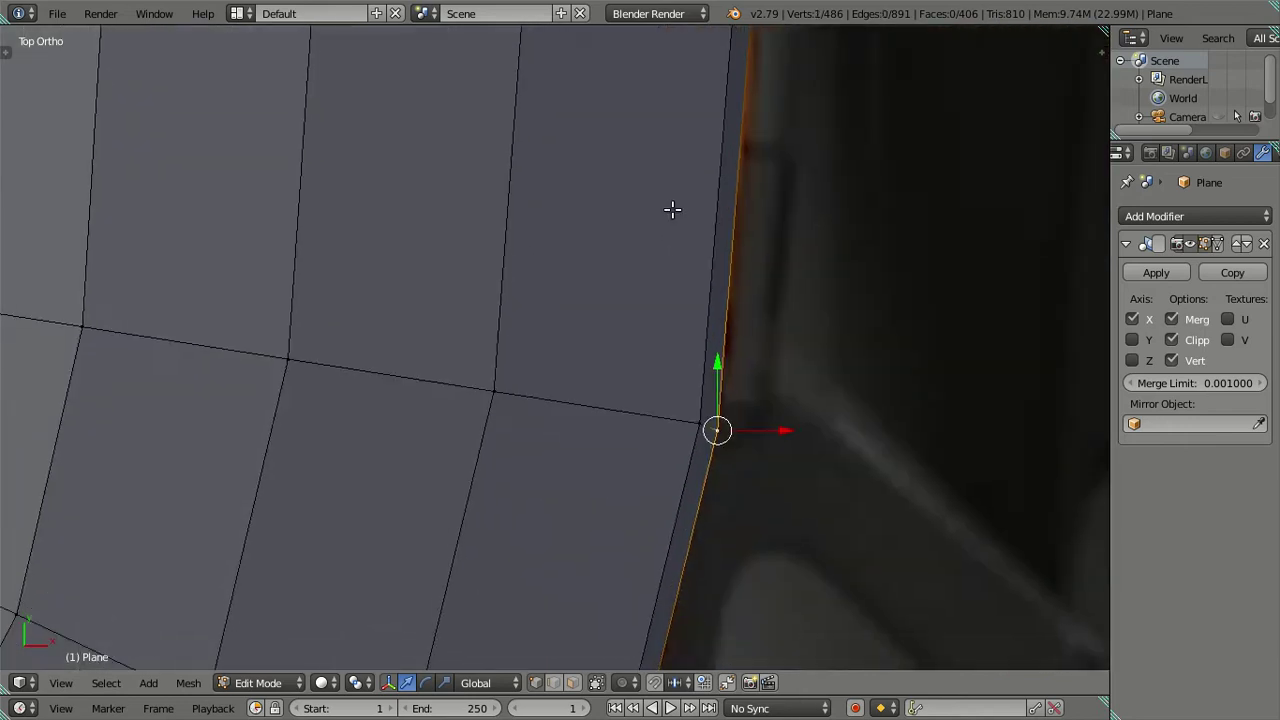
pyautogui.press('g')
pyautogui.press('y')
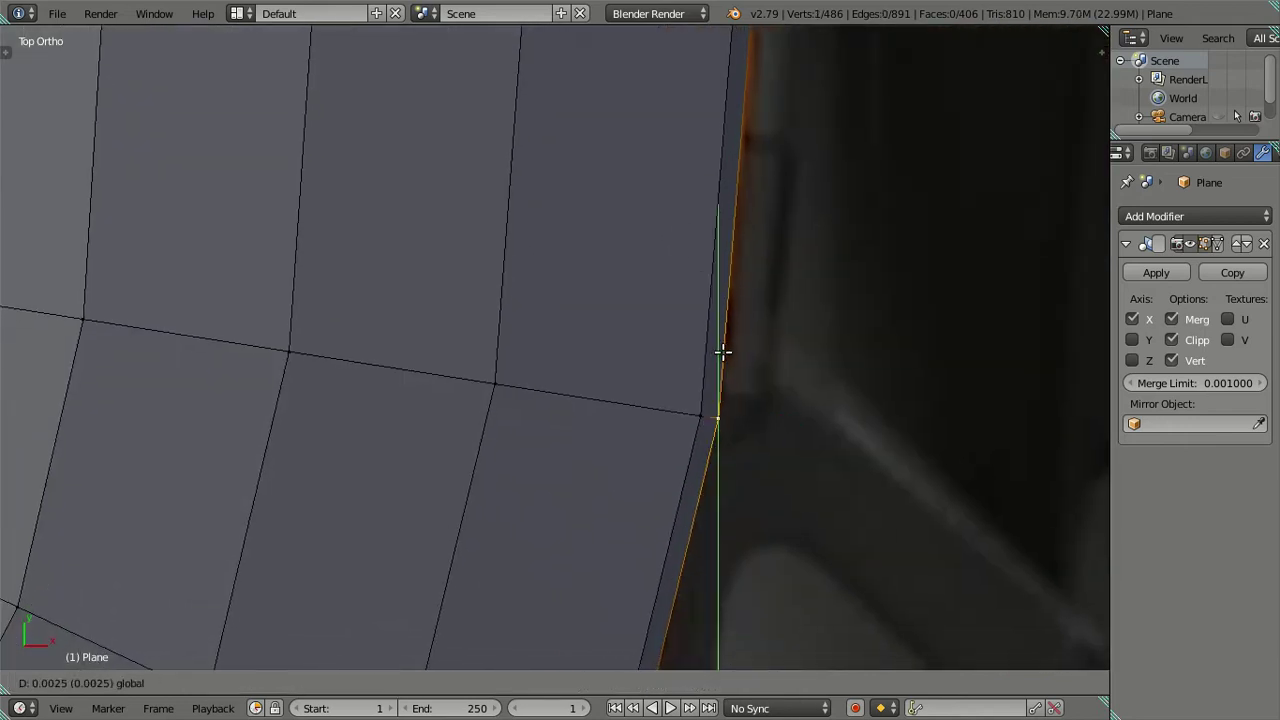
pyautogui.click(722, 351)
pyautogui.keyDown('shift'); pyautogui.scroll(3, 646, 606); pyautogui.keyUp('shift')
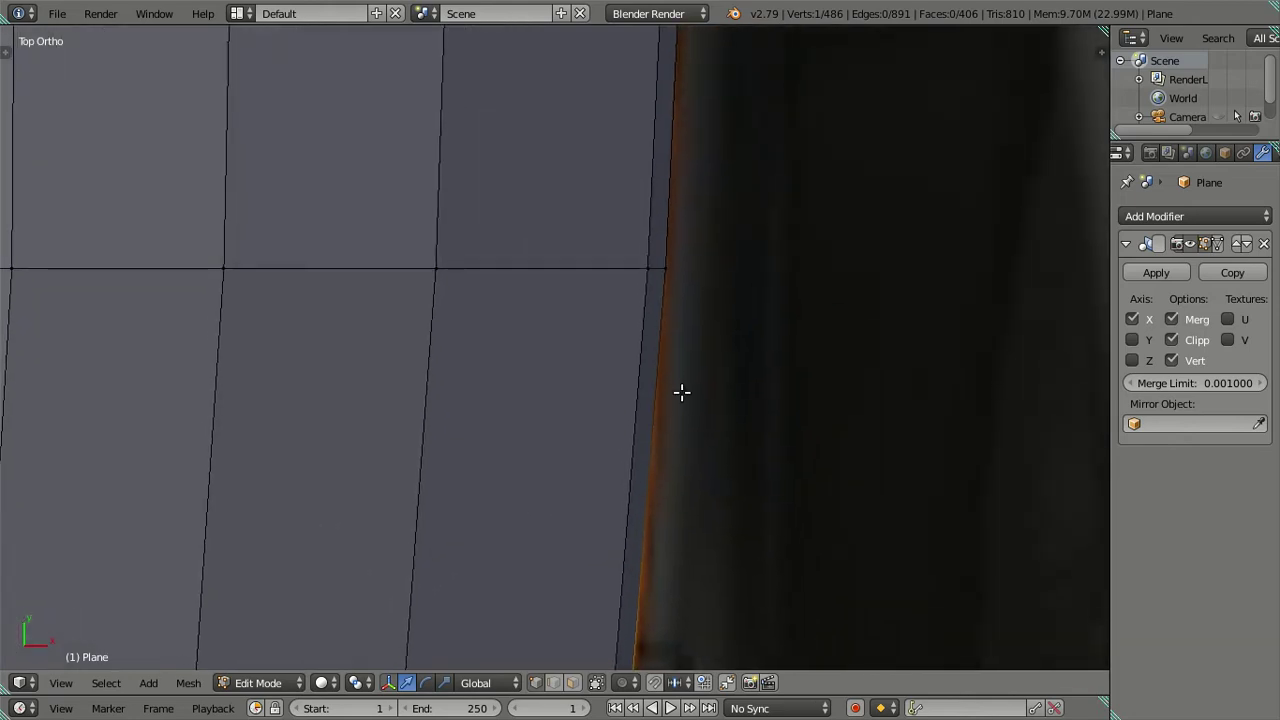
pyautogui.scroll(-3, 683, 391)
pyautogui.keyDown('shift'); pyautogui.scroll(3, 670, 420); pyautogui.keyUp('shift')
pyautogui.scroll(-3, 640, 520)
# Deselect, orbit to perspective, and select the roof's boundary edge loop
pyautogui.press('a')
pyautogui.moveTo(640, 489)
pyautogui.mouseDown(button='middle')
pyautogui.moveTo(591, 340)
pyautogui.moveTo(686, 400)
pyautogui.moveTo(611, 369)
pyautogui.moveTo(863, 411)
pyautogui.moveTo(849, 434)
pyautogui.mouseUp(button='middle')
pyautogui.keyDown('alt'); pyautogui.rightClick(572, 353); pyautogui.keyUp('alt')
pyautogui.scroll(-3, 572, 353)
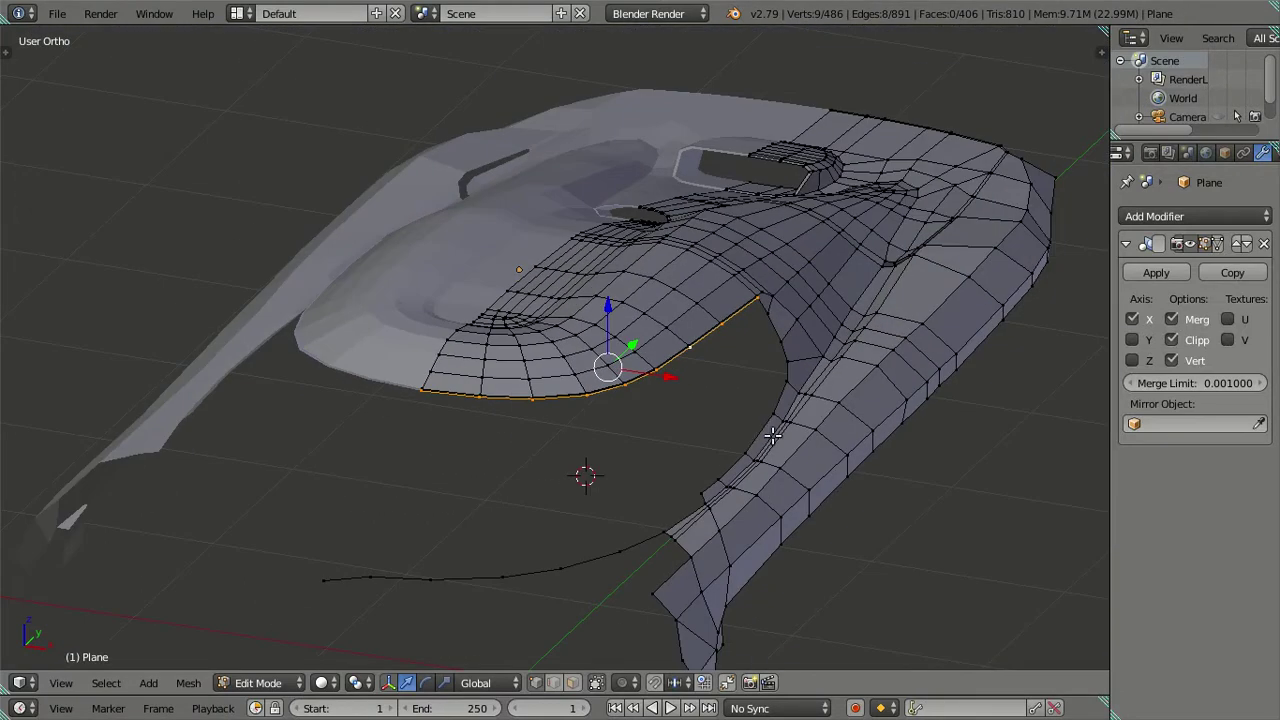
# In side view, extrude the roof edge loop and lower the new edge along Z
pyautogui.scroll(1, 676, 404)
pyautogui.press('KP_3')
pyautogui.keyDown('shift'); pyautogui.moveTo(714, 309); pyautogui.dragTo(771, 323, button='middle'); pyautogui.keyUp('shift')
pyautogui.scroll(3, 632, 353)
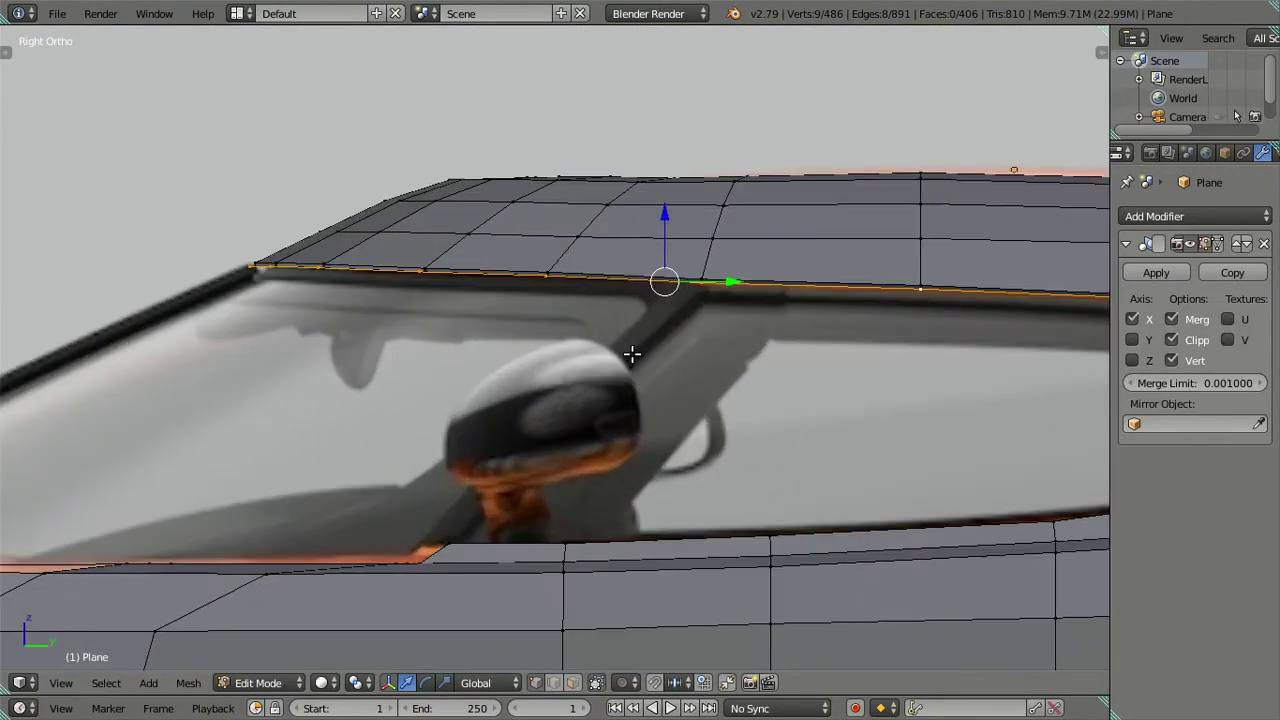
pyautogui.press('e')
pyautogui.rightClick(643, 334)
pyautogui.press('g')
pyautogui.press('z')
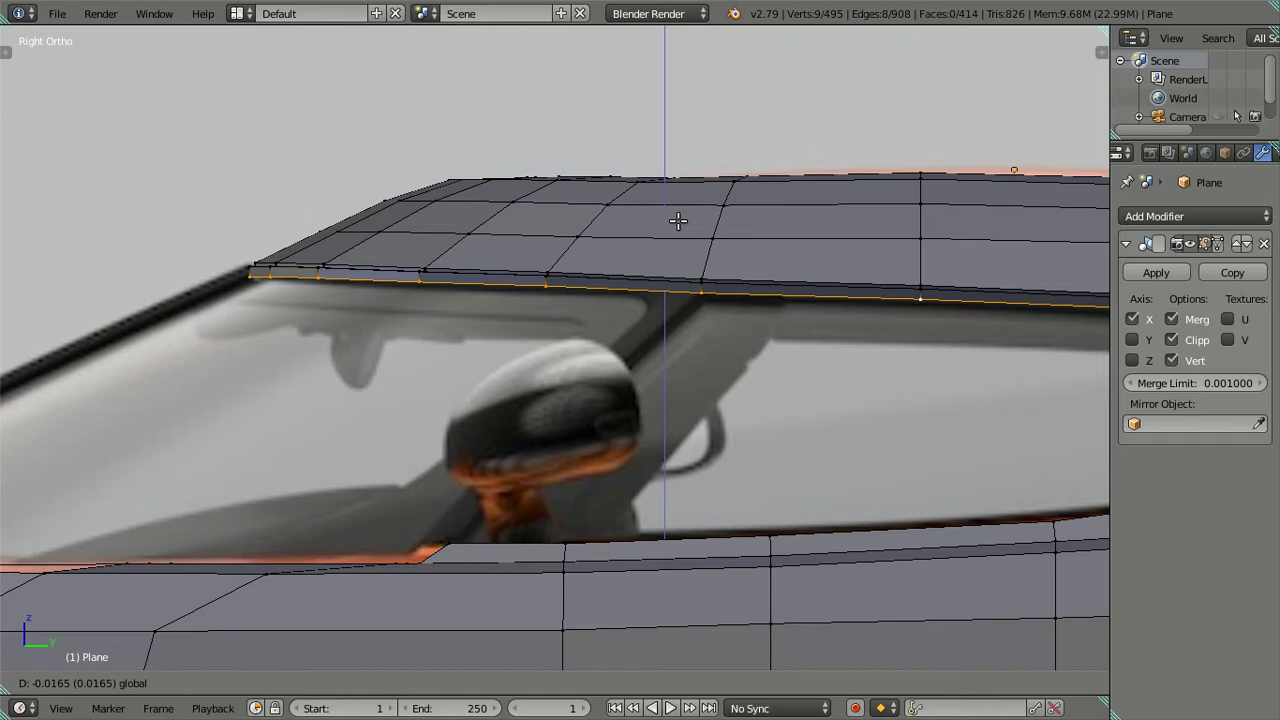
pyautogui.click(670, 235)
# Reselect the roof rim edge loop on the Plane mesh in side view
pyautogui.scroll(-3, 23, 251)
pyautogui.press('a')
pyautogui.moveTo(23, 251)
pyautogui.mouseDown(button='middle')
pyautogui.moveTo(635, 362)
pyautogui.moveTo(610, 387)
pyautogui.moveTo(690, 291)
pyautogui.moveTo(786, 423)
pyautogui.moveTo(545, 330)
pyautogui.moveTo(571, 412)
pyautogui.moveTo(597, 430)
pyautogui.moveTo(640, 389)
pyautogui.moveTo(654, 393)
pyautogui.moveTo(589, 357)
pyautogui.moveTo(589, 340)
pyautogui.mouseUp(button='middle')
pyautogui.press('Tab')
pyautogui.press('KP_3')
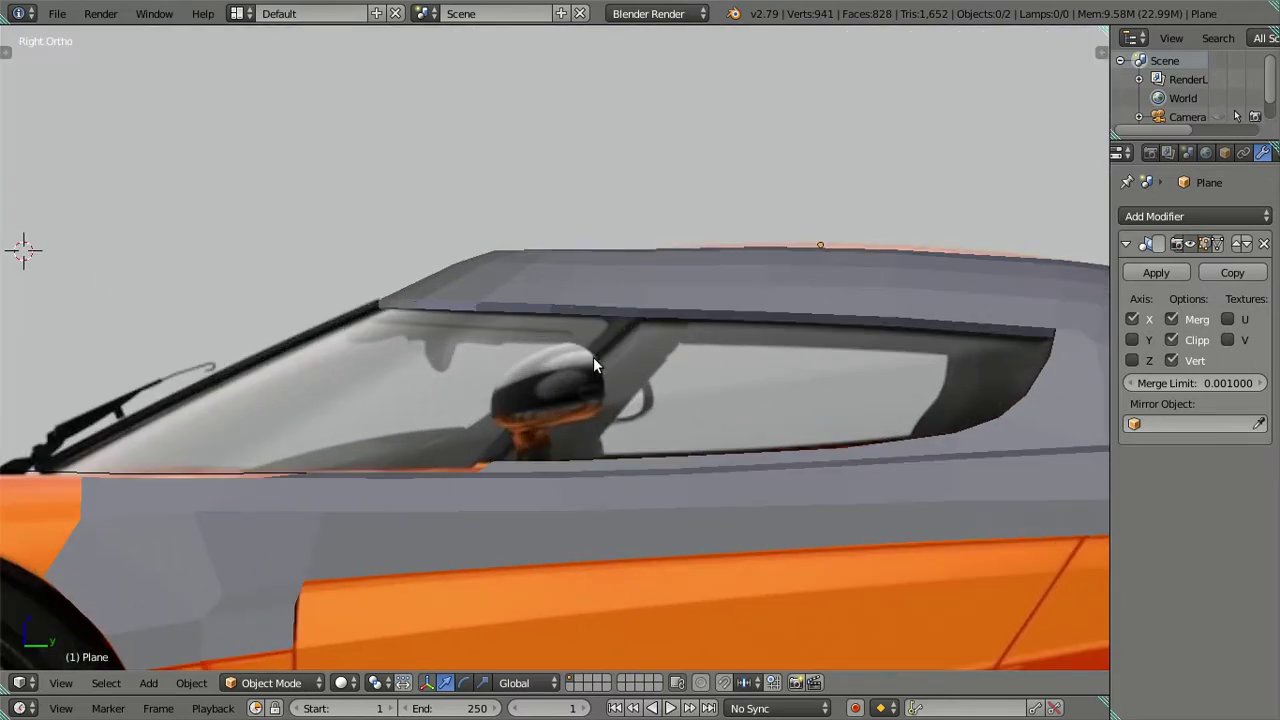
pyautogui.press('Tab')
pyautogui.moveTo(566, 294)
pyautogui.mouseDown(button='middle')
pyautogui.moveTo(600, 357)
pyautogui.moveTo(497, 353)
pyautogui.mouseUp(button='middle')
pyautogui.keyDown('alt'); pyautogui.rightClick(592, 352); pyautogui.keyUp('alt')
pyautogui.press('KP_3')
pyautogui.scroll(2, 627, 349)
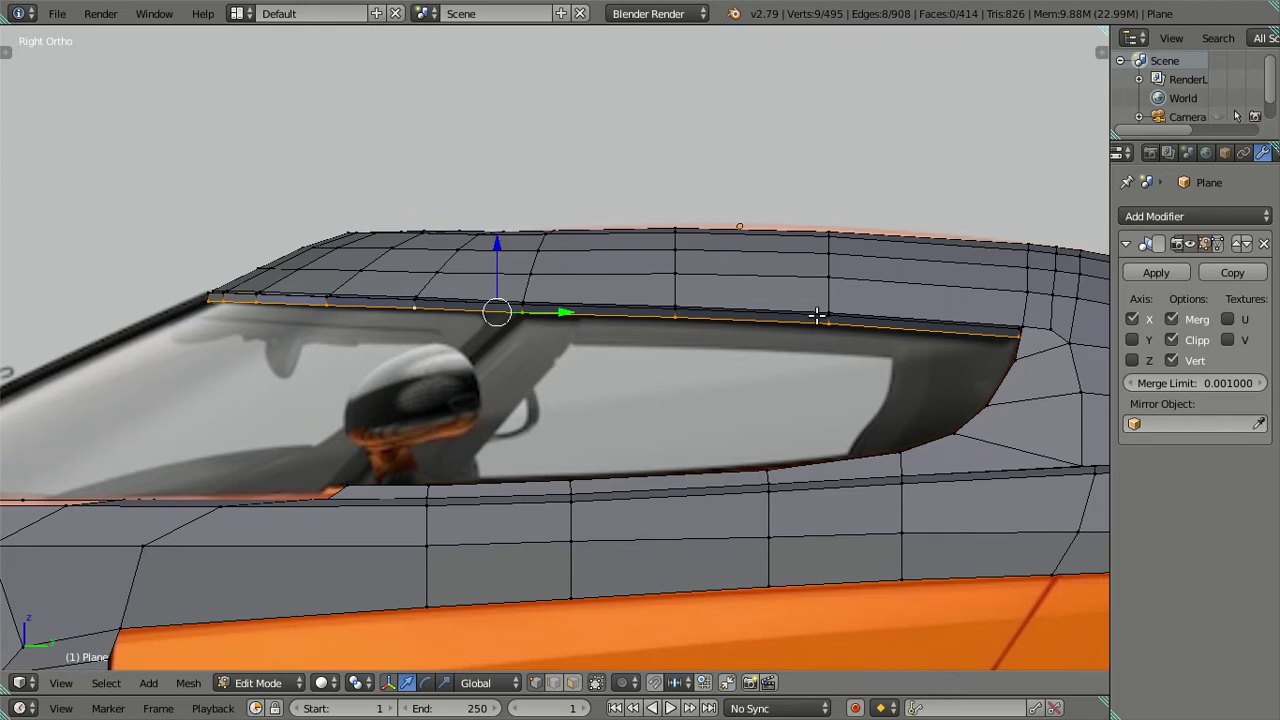
# With textured shading, circle-deselect the rear rim vertices and extrude the front part downward
pyautogui.hotkey('alt', 'z')
pyautogui.press('c')
pyautogui.moveTo(966, 309); pyautogui.dragTo(716, 319, button='middle')
pyautogui.rightClick(591, 329)
pyautogui.keyDown('shift'); pyautogui.moveTo(591, 329); pyautogui.dragTo(717, 308, button='middle'); pyautogui.keyUp('shift')
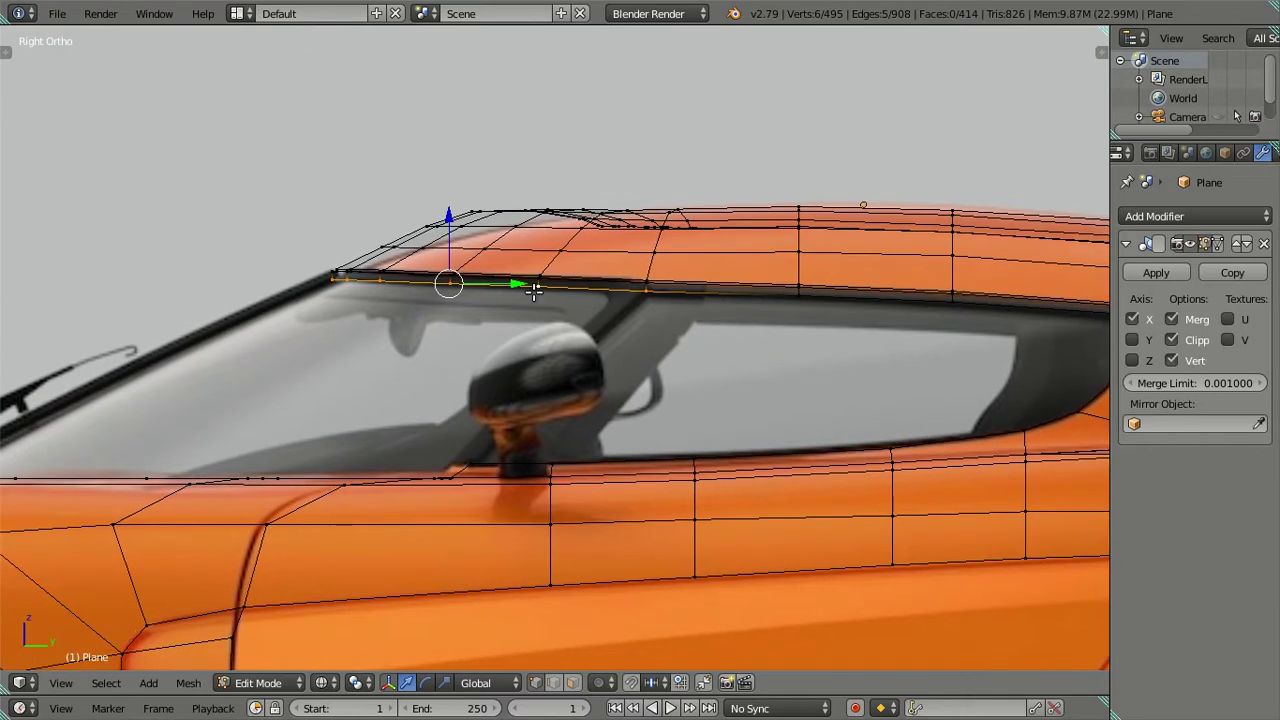
pyautogui.press('e')
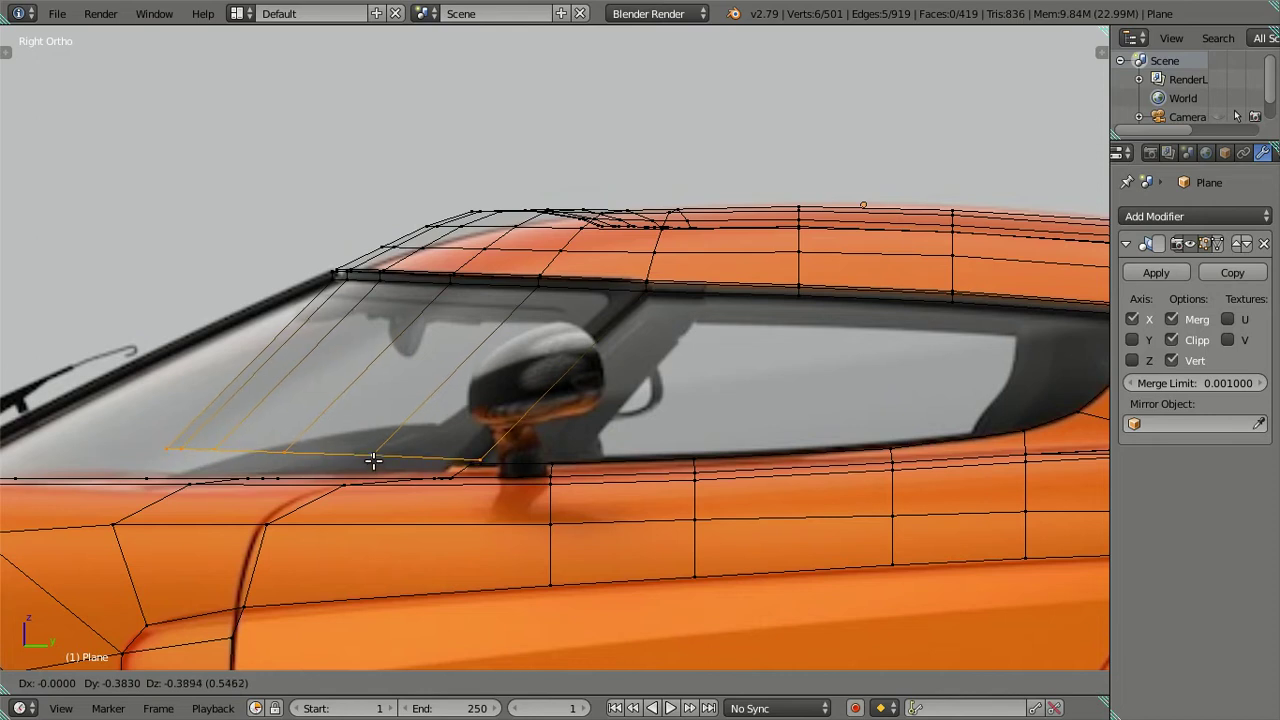
# Confirm the A-pillar extrusion, then in top view slide the selected edge vertices outward along X
pyautogui.click(373, 460)
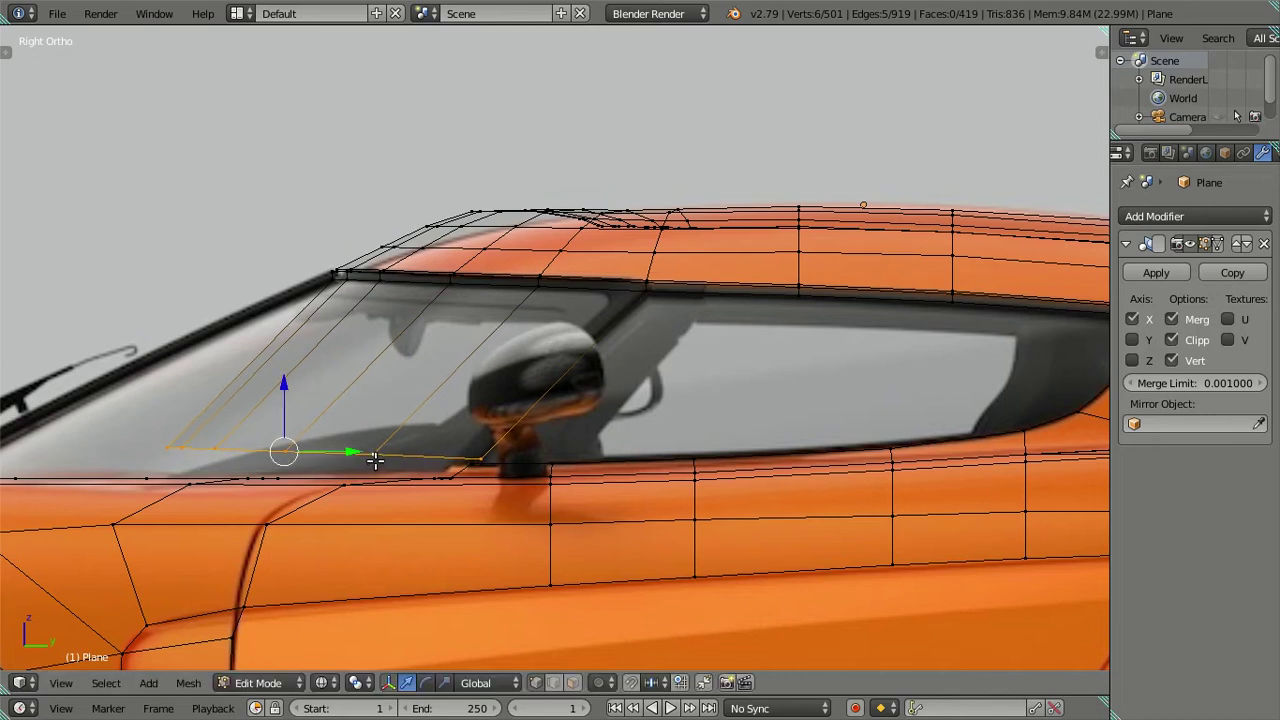
pyautogui.keyDown('shift'); pyautogui.rightClick(483, 454); pyautogui.keyUp('shift')
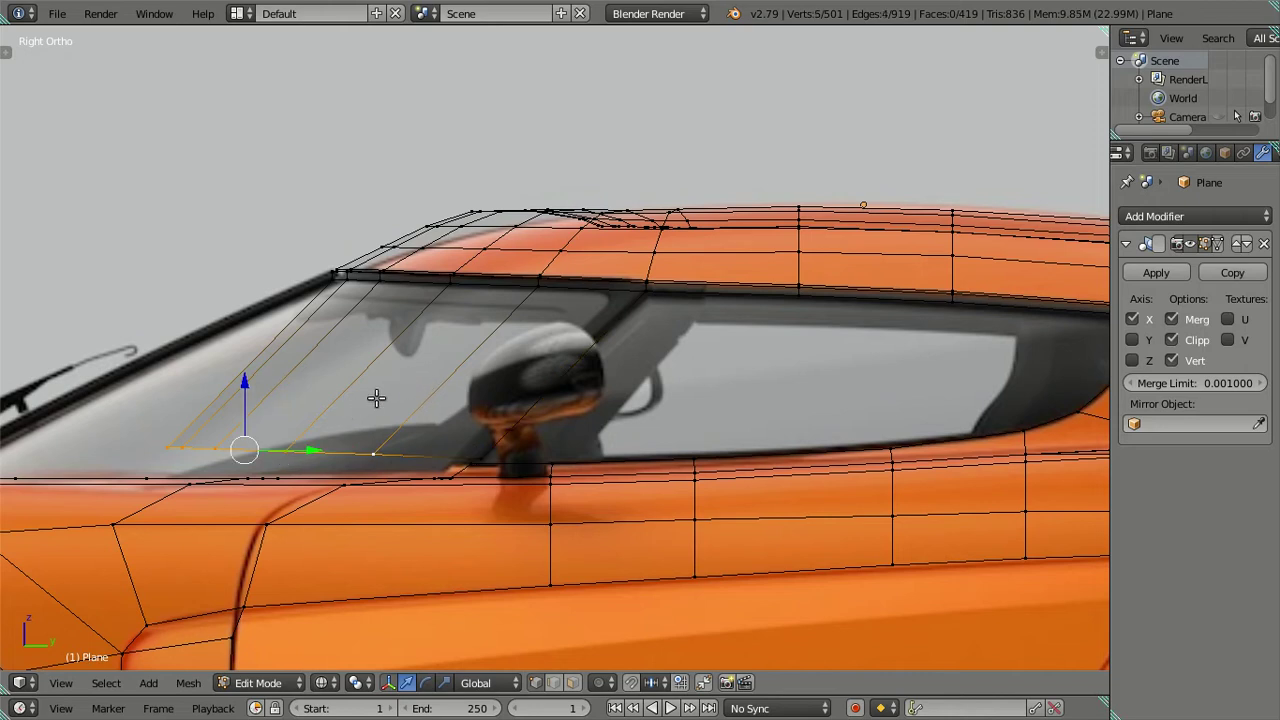
pyautogui.scroll(-2, 397, 390)
pyautogui.press('KP_7')
pyautogui.scroll(2, 545, 426)
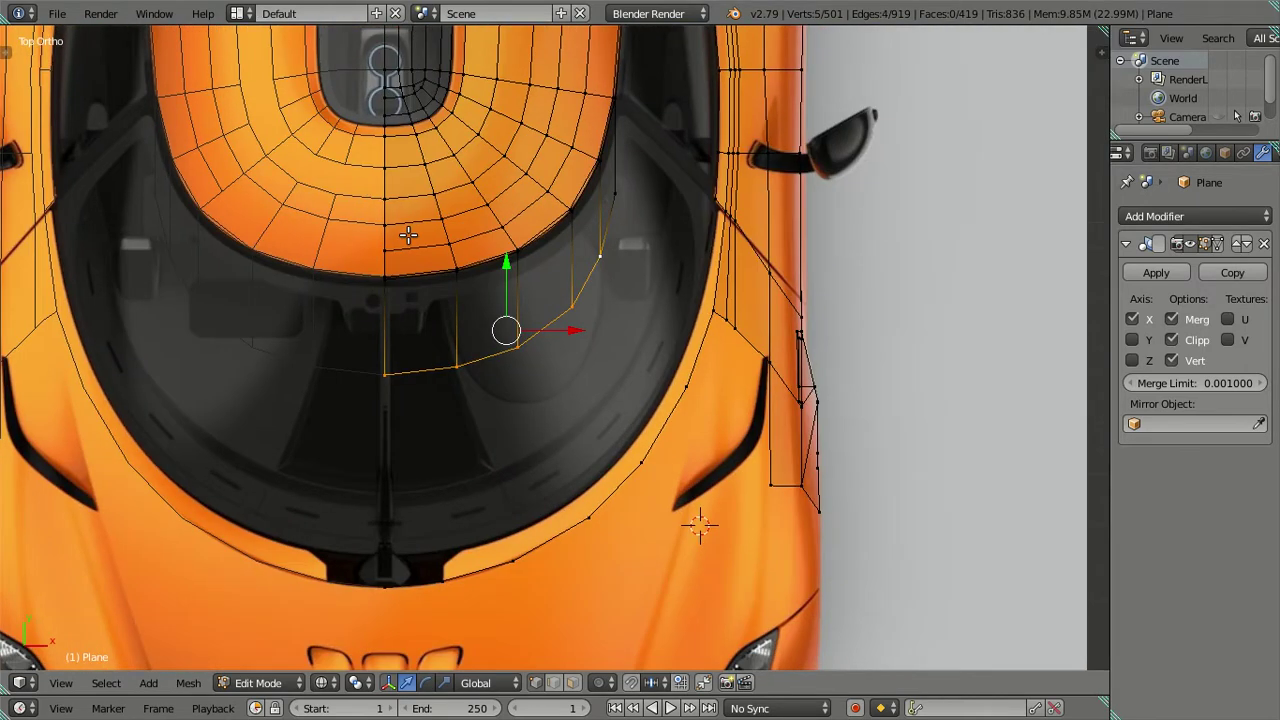
pyautogui.scroll(1, 500, 216)
pyautogui.keyDown('shift'); pyautogui.moveTo(509, 213); pyautogui.dragTo(491, 404, button='middle'); pyautogui.keyUp('shift')
pyautogui.keyDown('shift'); pyautogui.rightClick(610, 328); pyautogui.keyUp('shift')
pyautogui.moveTo(547, 479); pyautogui.dragTo(658, 517)
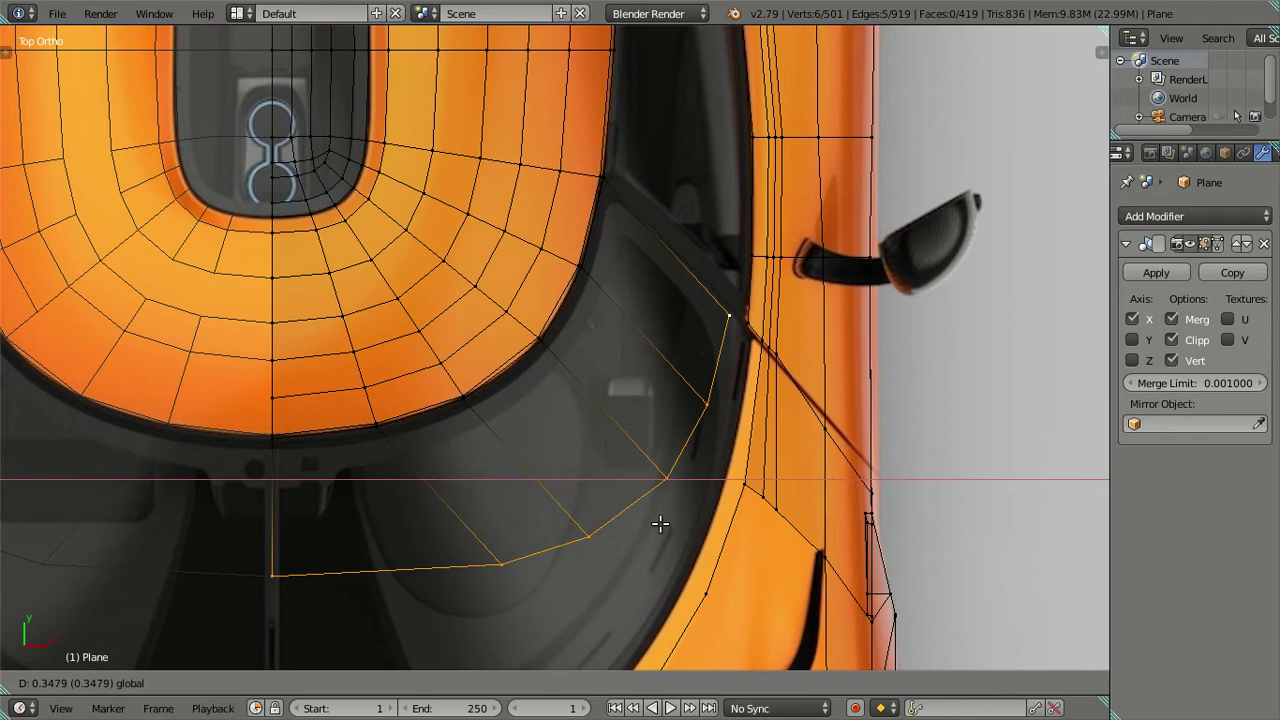
pyautogui.moveTo(658, 517)
pyautogui.mouseDown()
pyautogui.moveTo(674, 542)
pyautogui.moveTo(671, 479)
pyautogui.mouseUp()
# Drop a stray vertex and nudge the windscreen-loop vertices along Y and X to fit the reference
pyautogui.keyDown('shift'); pyautogui.rightClick(728, 321); pyautogui.keyUp('shift')
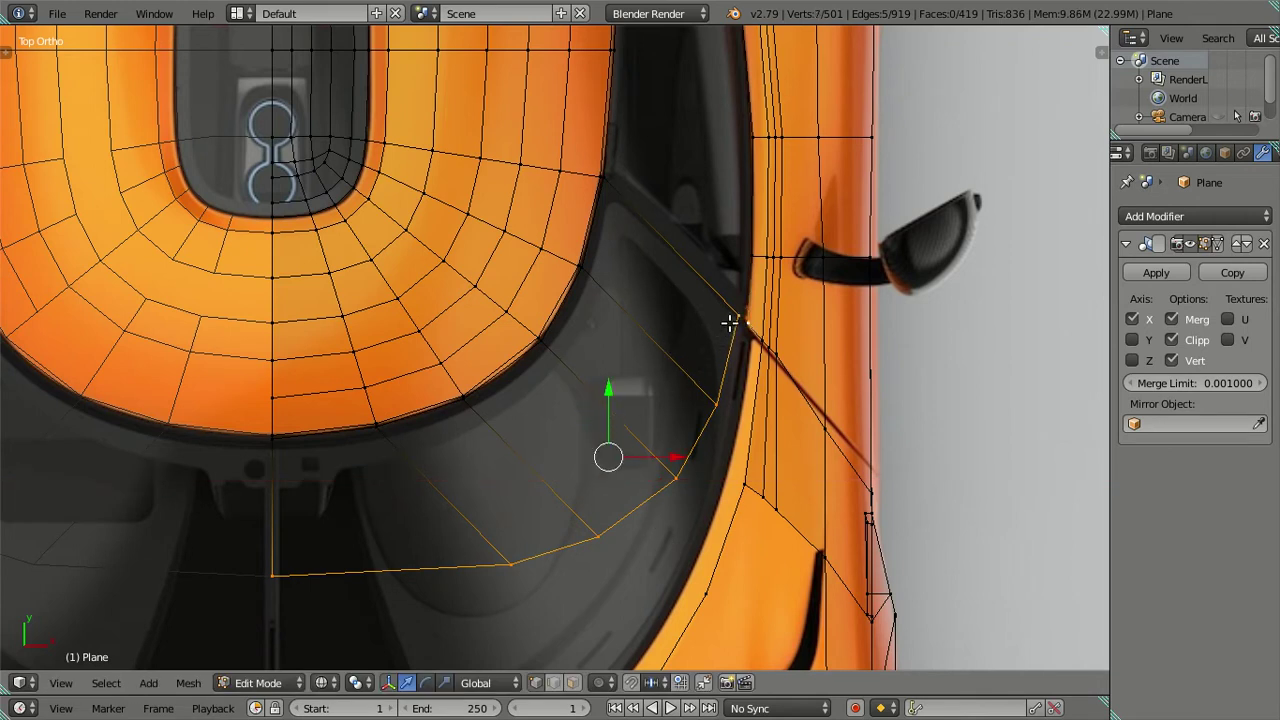
pyautogui.press('c')
pyautogui.middleClick(755, 312)
pyautogui.rightClick(757, 309)
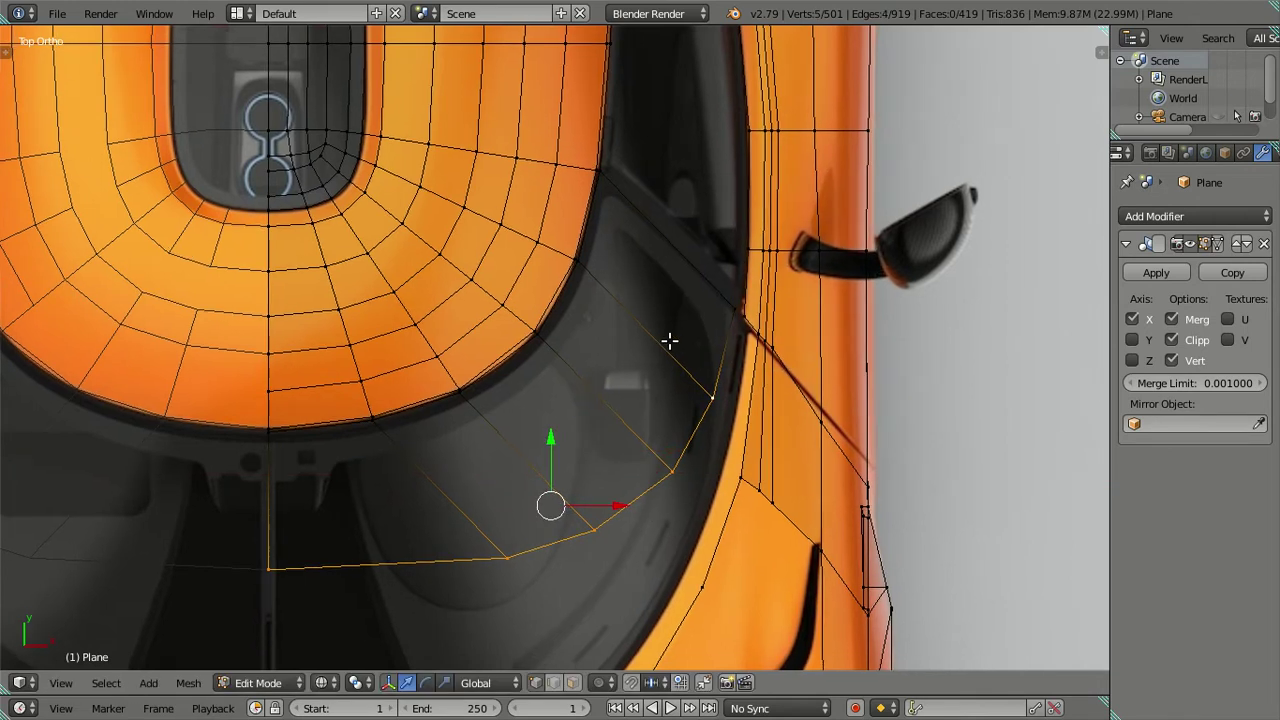
pyautogui.keyDown('shift'); pyautogui.moveTo(669, 340); pyautogui.dragTo(577, 355, button='middle'); pyautogui.keyUp('shift')
pyautogui.moveTo(538, 357); pyautogui.dragTo(556, 353)
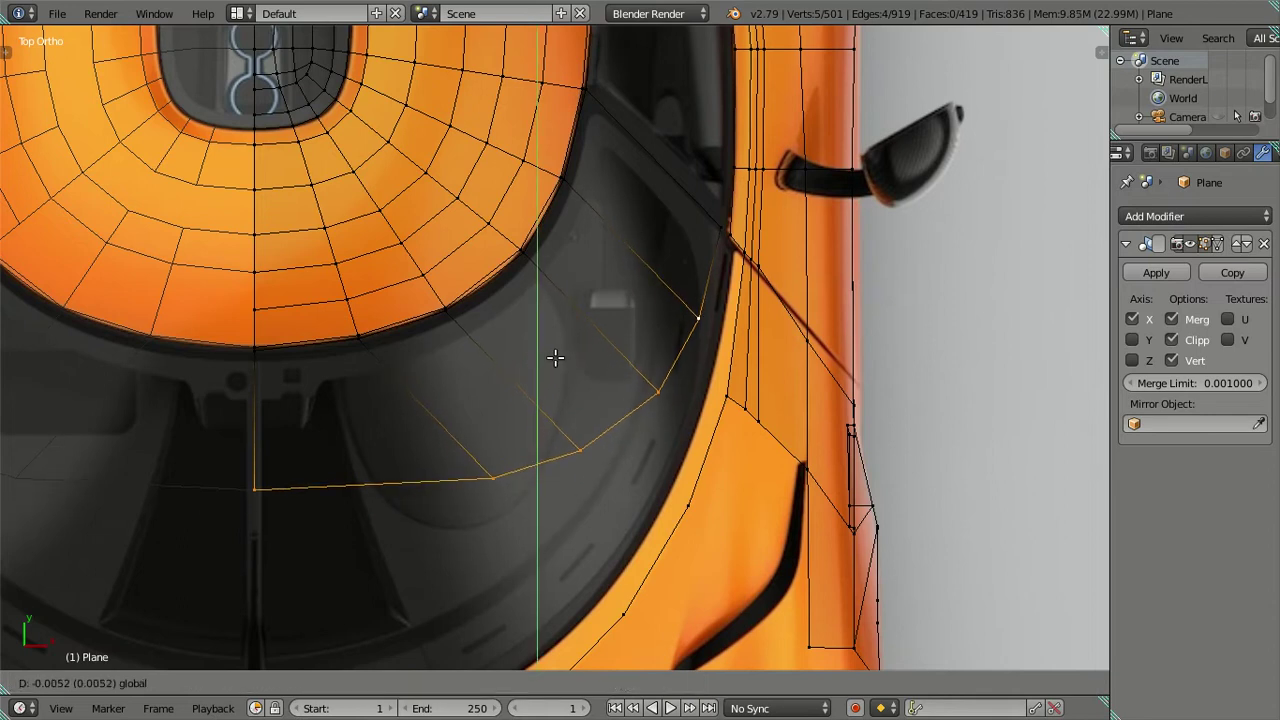
pyautogui.moveTo(557, 352); pyautogui.dragTo(563, 350)
pyautogui.moveTo(606, 416); pyautogui.dragTo(633, 426)
pyautogui.keyDown('ctrl'); pyautogui.click(720, 228); pyautogui.keyUp('ctrl')
pyautogui.moveTo(647, 374); pyautogui.dragTo(649, 379)
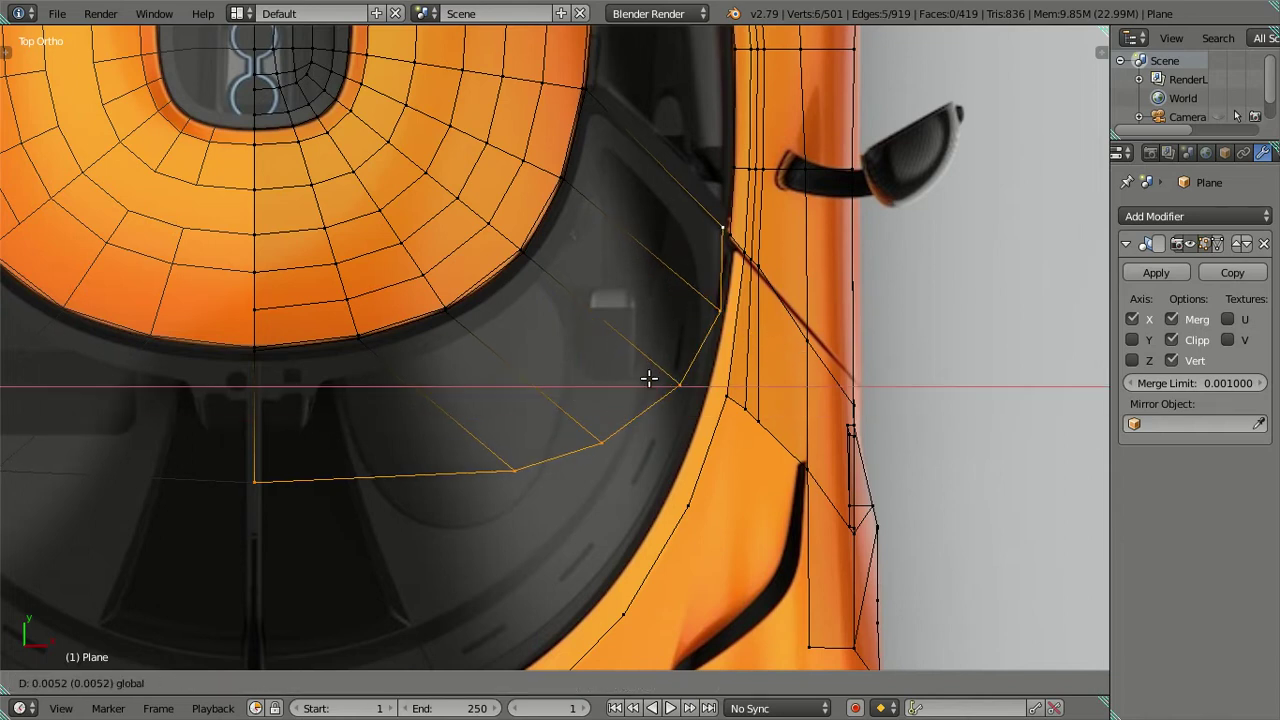
pyautogui.moveTo(581, 314); pyautogui.dragTo(583, 317)
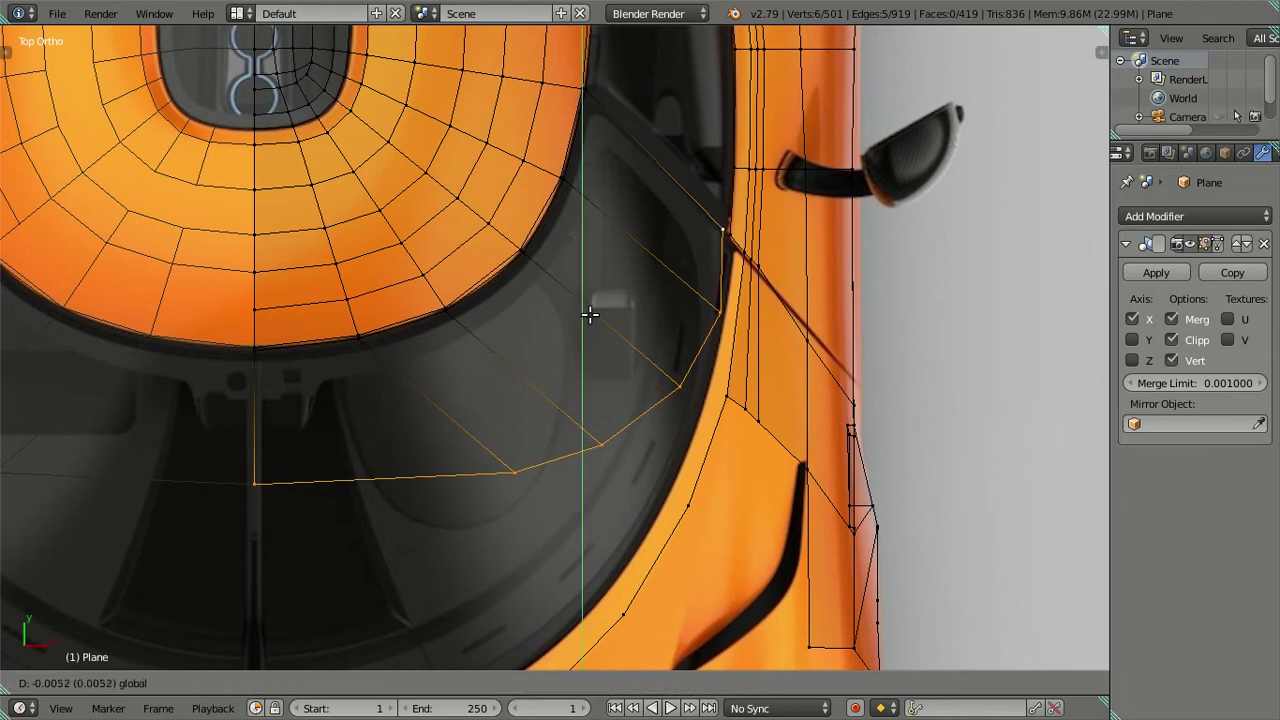
# Keep only the lower four vertices selected and pull them down along Y
pyautogui.keyDown('shift'); pyautogui.rightClick(707, 303); pyautogui.keyUp('shift')
pyautogui.keyDown('shift'); pyautogui.rightClick(707, 220); pyautogui.keyUp('shift')
pyautogui.moveTo(515, 378); pyautogui.dragTo(523, 432)
pyautogui.keyDown('shift'); pyautogui.moveTo(449, 466); pyautogui.dragTo(521, 255, button='middle'); pyautogui.keyUp('shift')
pyautogui.moveTo(576, 226)
pyautogui.mouseDown()
pyautogui.moveTo(587, 270)
pyautogui.moveTo(628, 273)
pyautogui.mouseUp()
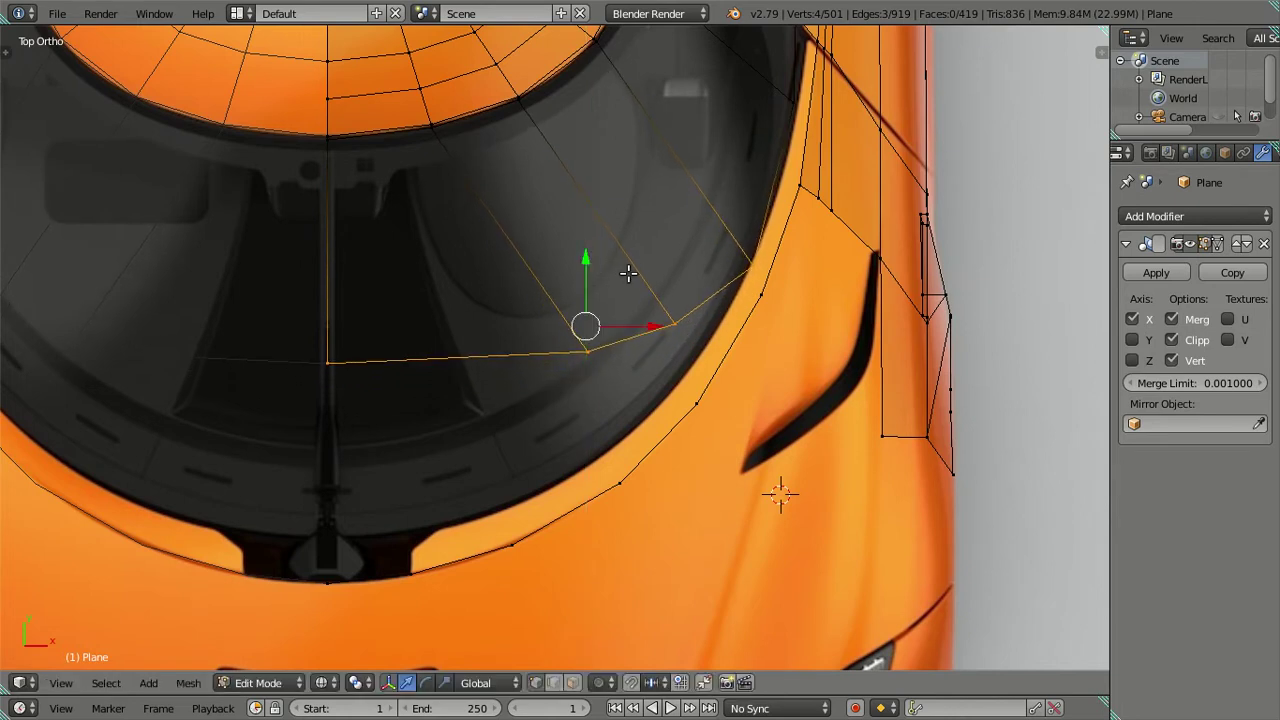
# Select the centre-line vertex alone and start a Y-constrained move on it
pyautogui.rightClick(348, 363)
pyautogui.keyDown('shift'); pyautogui.rightClick(585, 354); pyautogui.keyUp('shift')
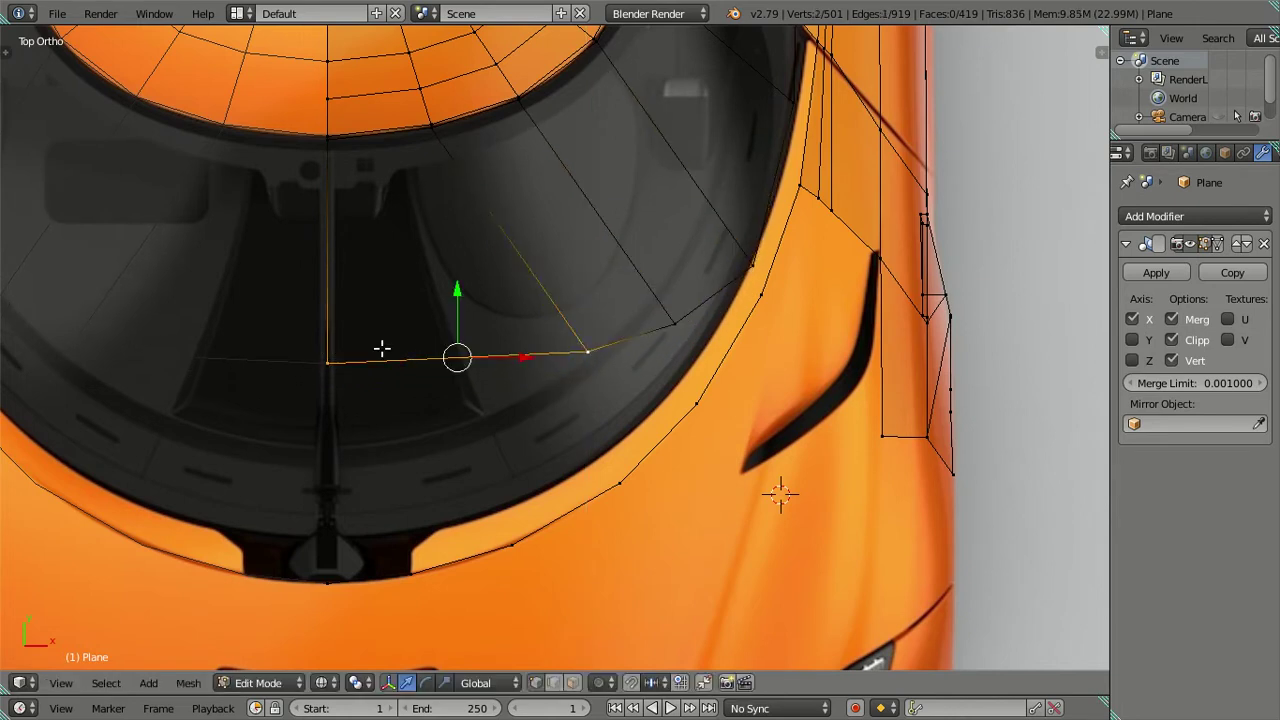
pyautogui.rightClick(365, 344)
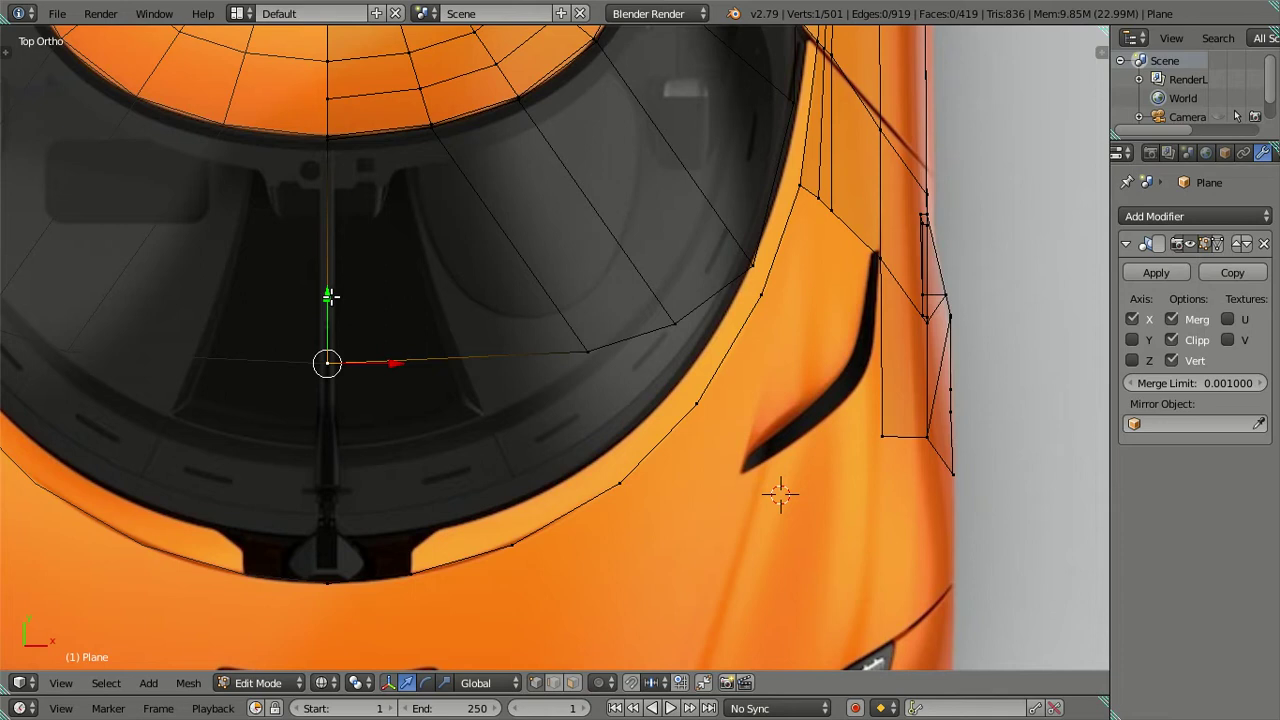
pyautogui.press('g')
pyautogui.press('y')
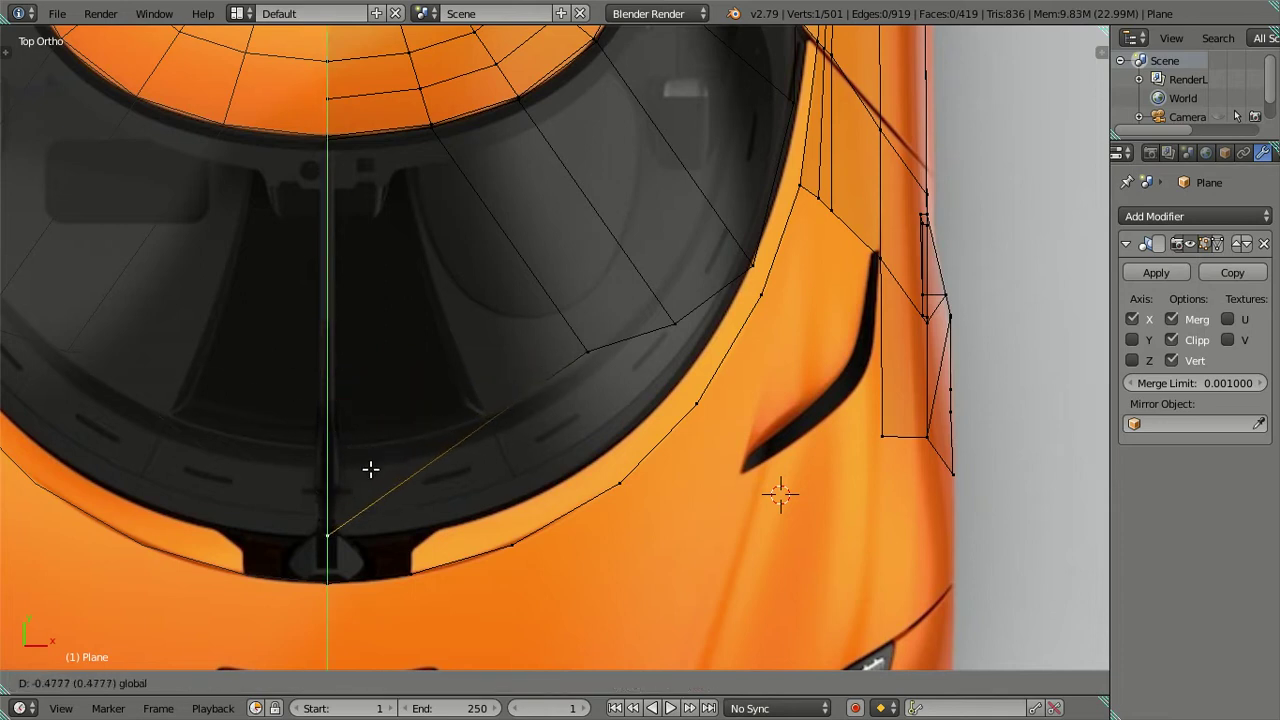
# Drop the centre vertex at the glass front edge and the next two vertices onto the glass outline
pyautogui.click(370, 469)
pyautogui.rightClick(573, 347)
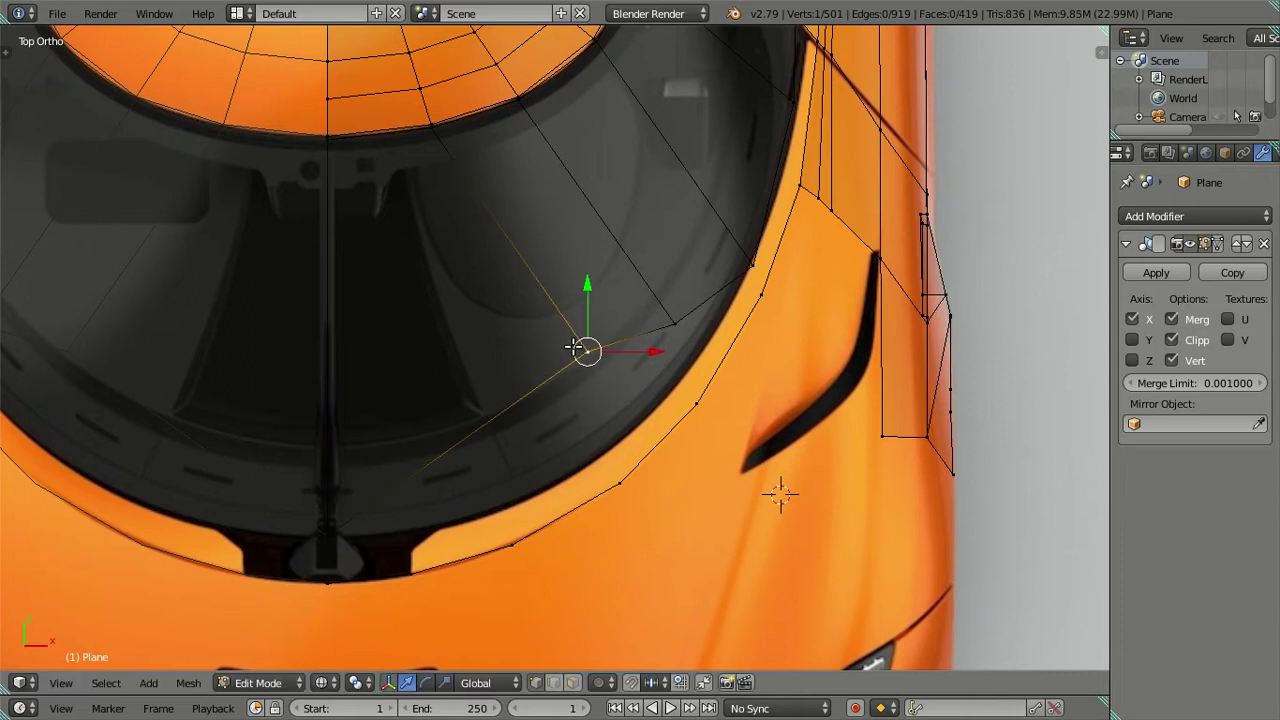
pyautogui.press('g')
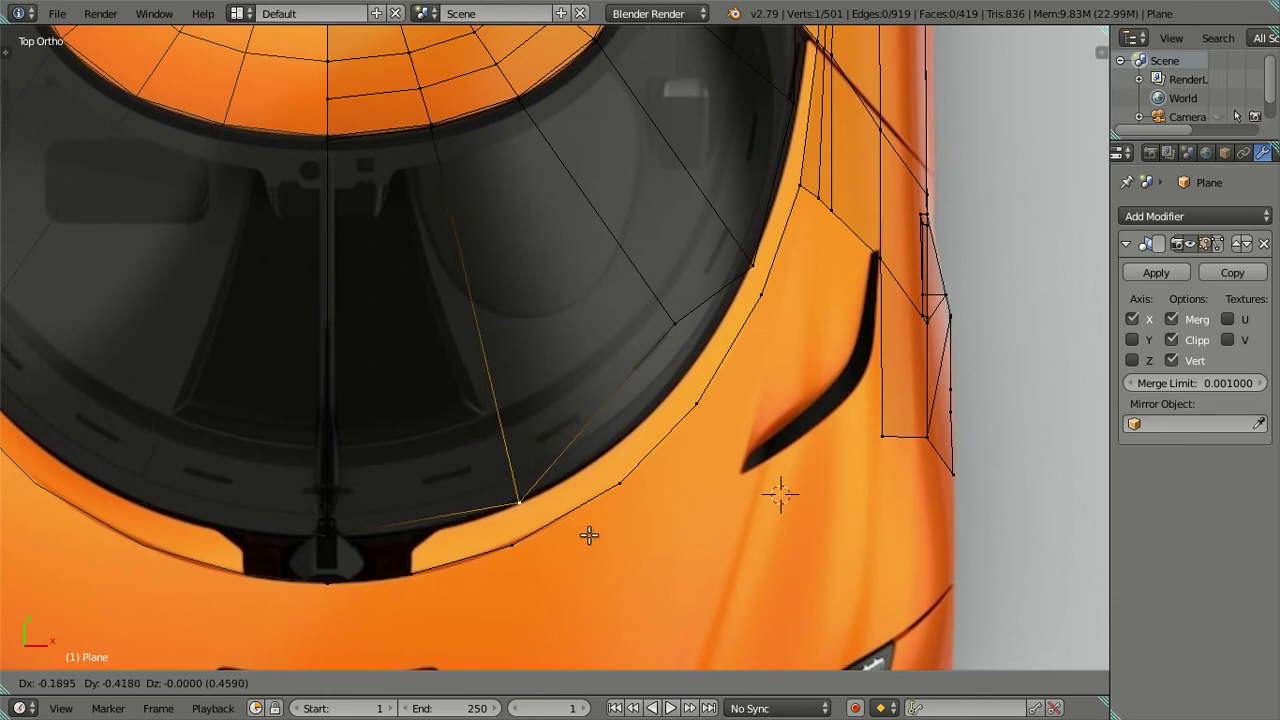
pyautogui.click(589, 535)
pyautogui.rightClick(655, 337)
pyautogui.press('g')
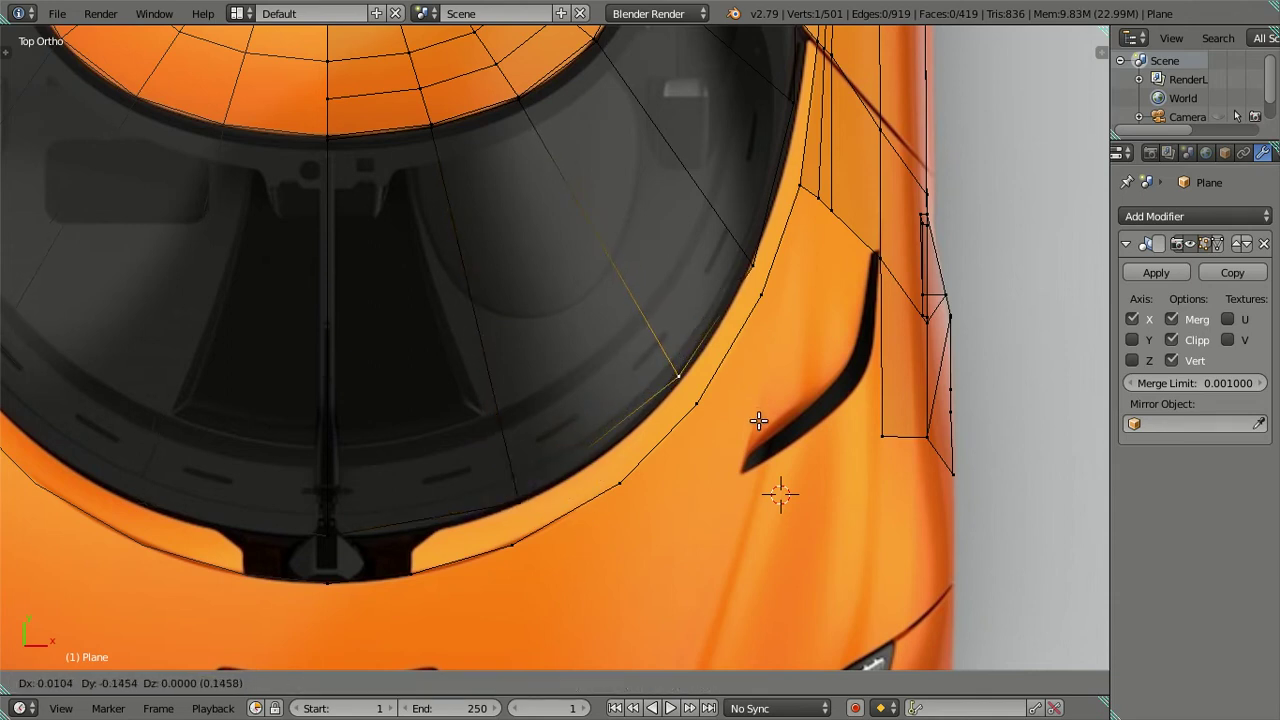
pyautogui.click(758, 422)
# Move the next two vertices up onto the A-pillar line, then orbit to a 3D view
pyautogui.scroll(-2, 760, 231)
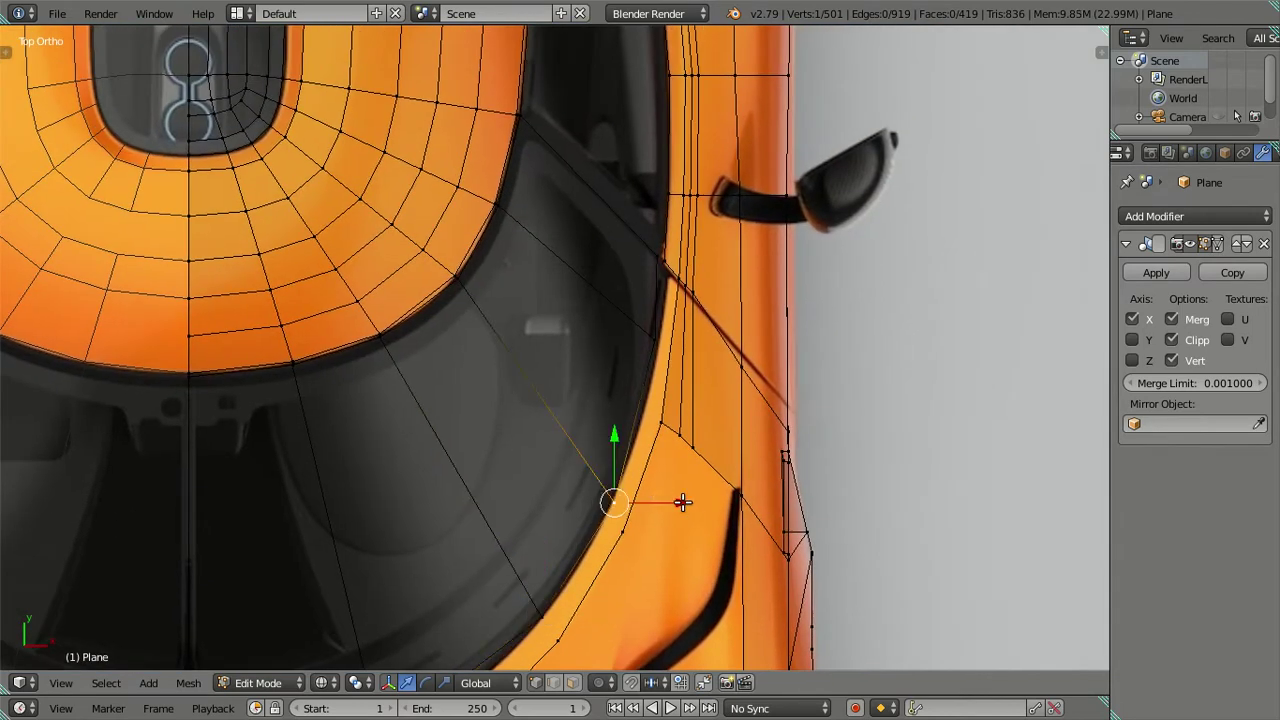
pyautogui.press('g')
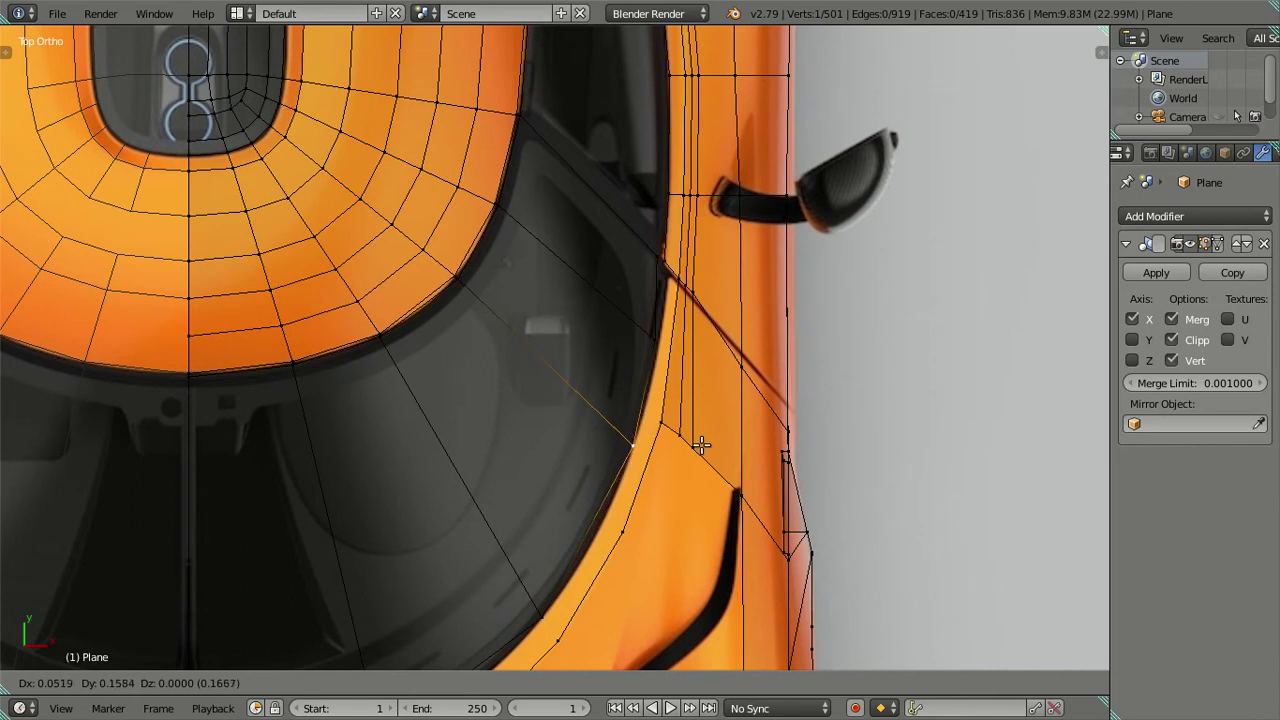
pyautogui.click(703, 446)
pyautogui.rightClick(651, 330)
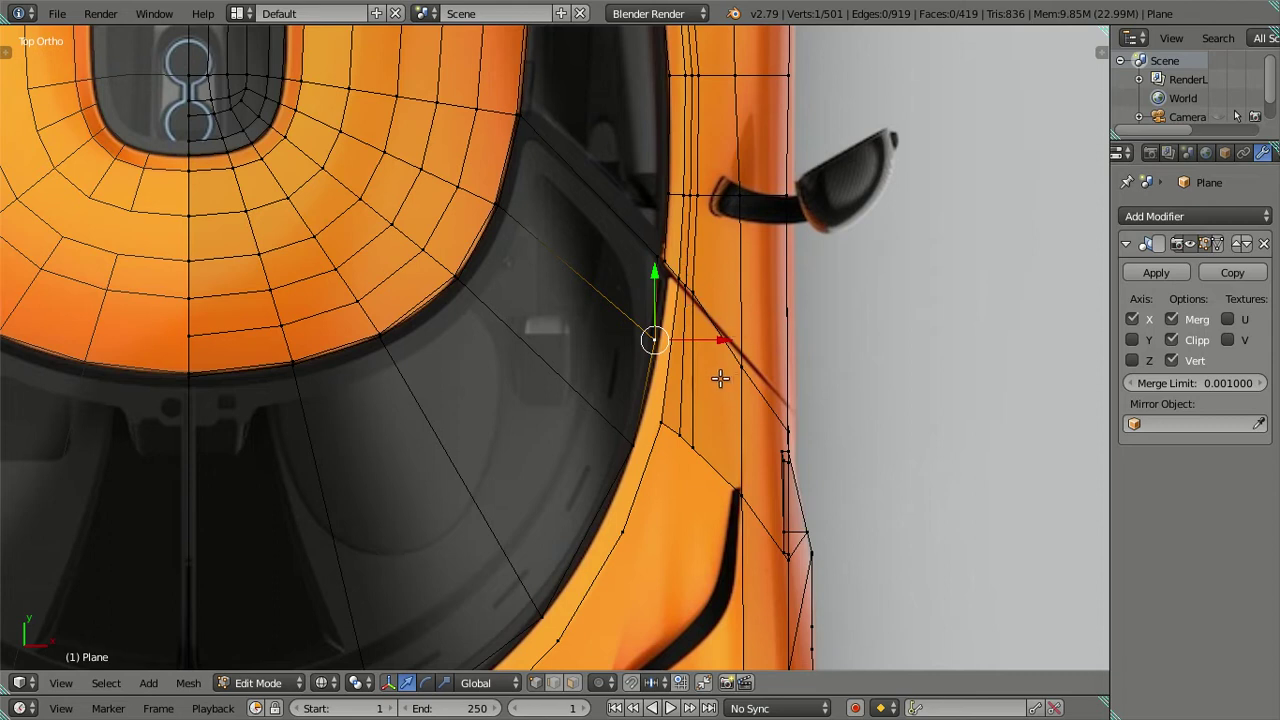
pyautogui.press('g')
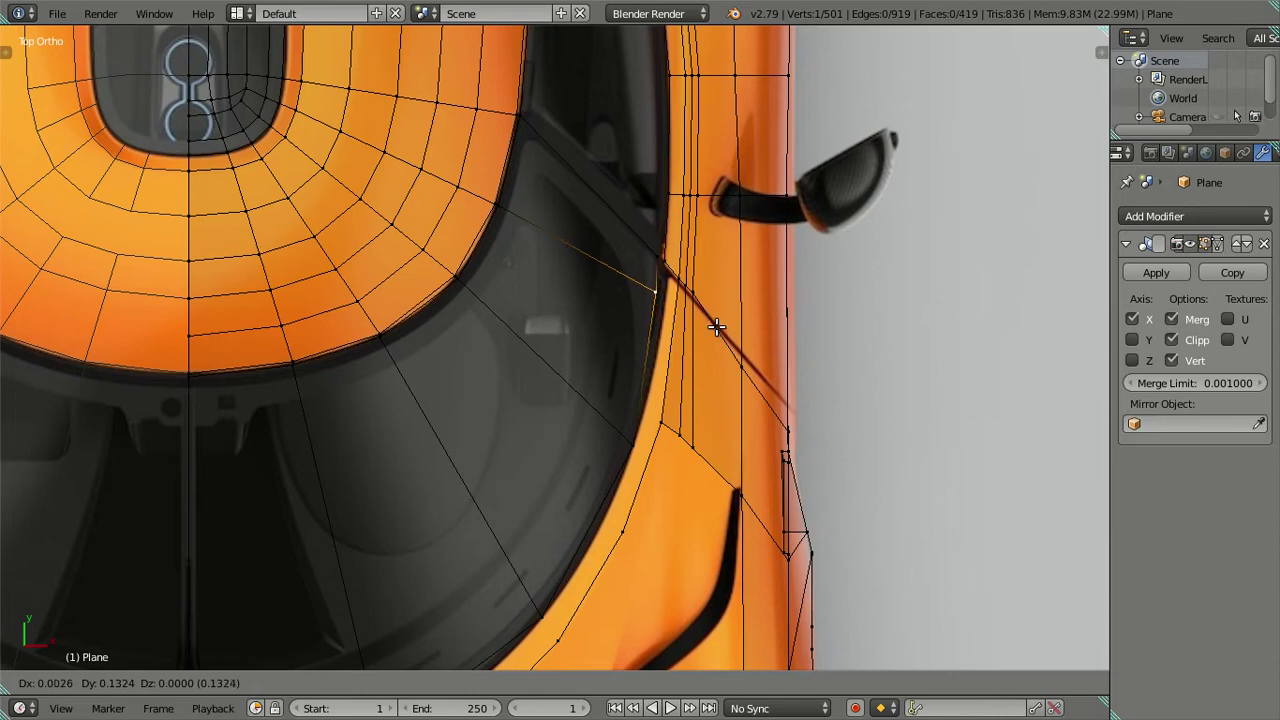
pyautogui.click(716, 327)
pyautogui.scroll(-3, 708, 326)
pyautogui.moveTo(708, 326)
pyautogui.mouseDown(button='middle')
pyautogui.moveTo(581, 199)
pyautogui.moveTo(457, 166)
pyautogui.moveTo(449, 251)
pyautogui.moveTo(391, 366)
pyautogui.moveTo(606, 261)
pyautogui.moveTo(363, 306)
pyautogui.moveTo(569, 266)
pyautogui.moveTo(560, 350)
pyautogui.moveTo(586, 380)
pyautogui.mouseUp(button='middle')
# In face select mode, select the floor and rim face loops around the cockpit
pyautogui.hotkey('ctrl', 'Tab')
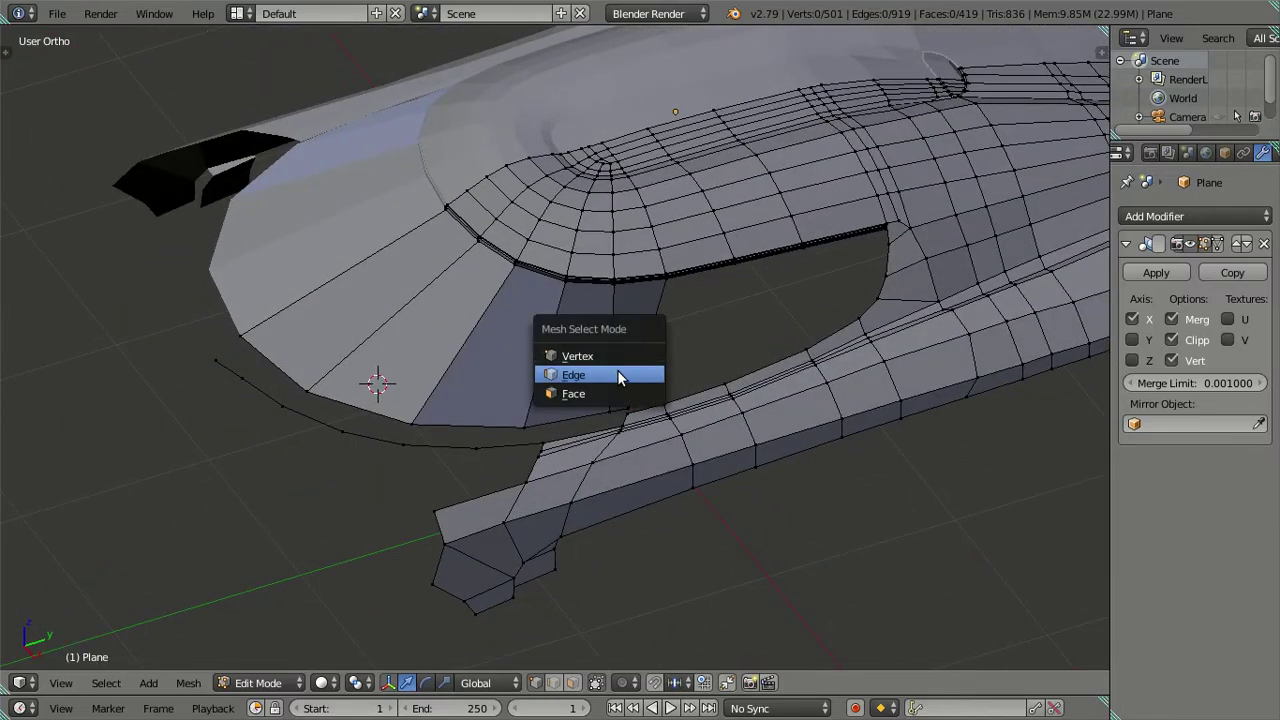
pyautogui.click(608, 390)
pyautogui.moveTo(630, 345); pyautogui.dragTo(625, 316, button='right')
pyautogui.press('KP_Decimal')
pyautogui.moveTo(625, 316)
pyautogui.mouseDown(button='middle')
pyautogui.moveTo(613, 233)
pyautogui.moveTo(529, 249)
pyautogui.moveTo(506, 329)
pyautogui.moveTo(571, 289)
pyautogui.moveTo(512, 252)
pyautogui.moveTo(527, 394)
pyautogui.moveTo(433, 487)
pyautogui.mouseUp(button='middle')
pyautogui.keyDown('shift'); pyautogui.rightClick(433, 487); pyautogui.keyUp('shift')
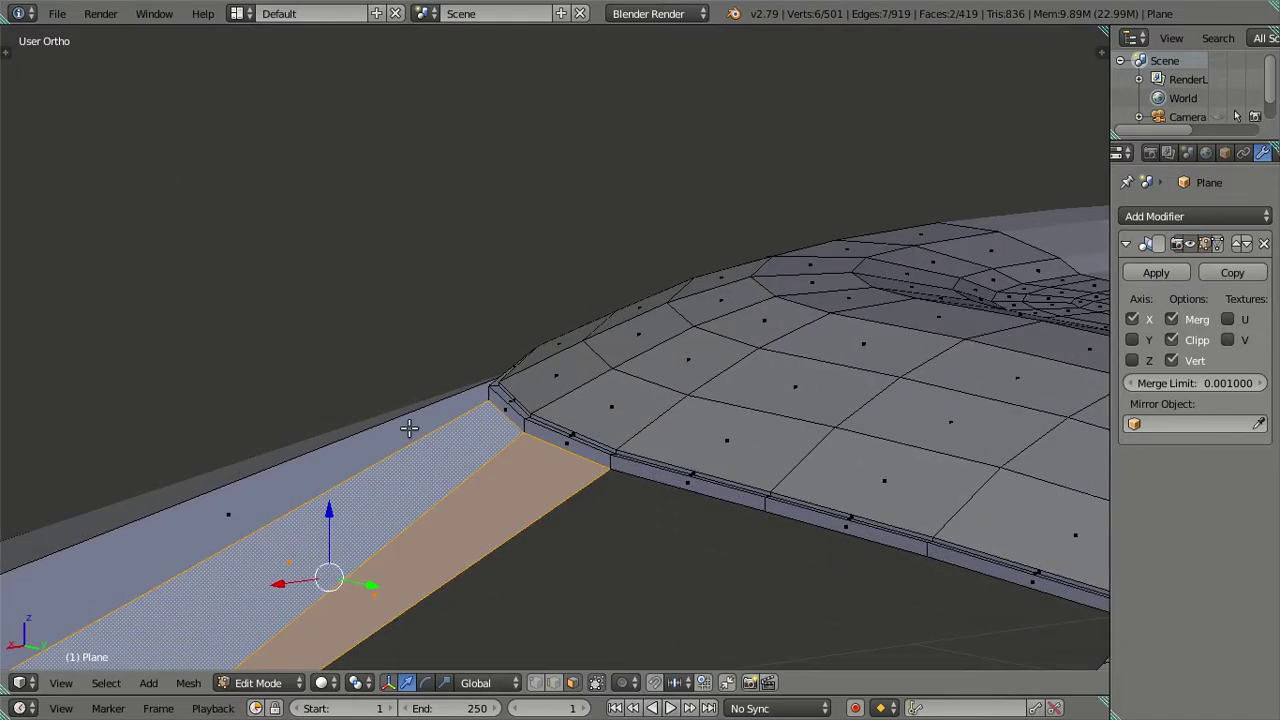
pyautogui.moveTo(443, 434)
pyautogui.mouseDown(button='middle')
pyautogui.moveTo(617, 431)
pyautogui.moveTo(540, 441)
pyautogui.mouseUp(button='middle')
pyautogui.keyDown('shift'); pyautogui.rightClick(540, 441); pyautogui.keyUp('shift')
pyautogui.scroll(-1, 540, 441)
pyautogui.scroll(2, 543, 423)
pyautogui.scroll(2, 470, 460)
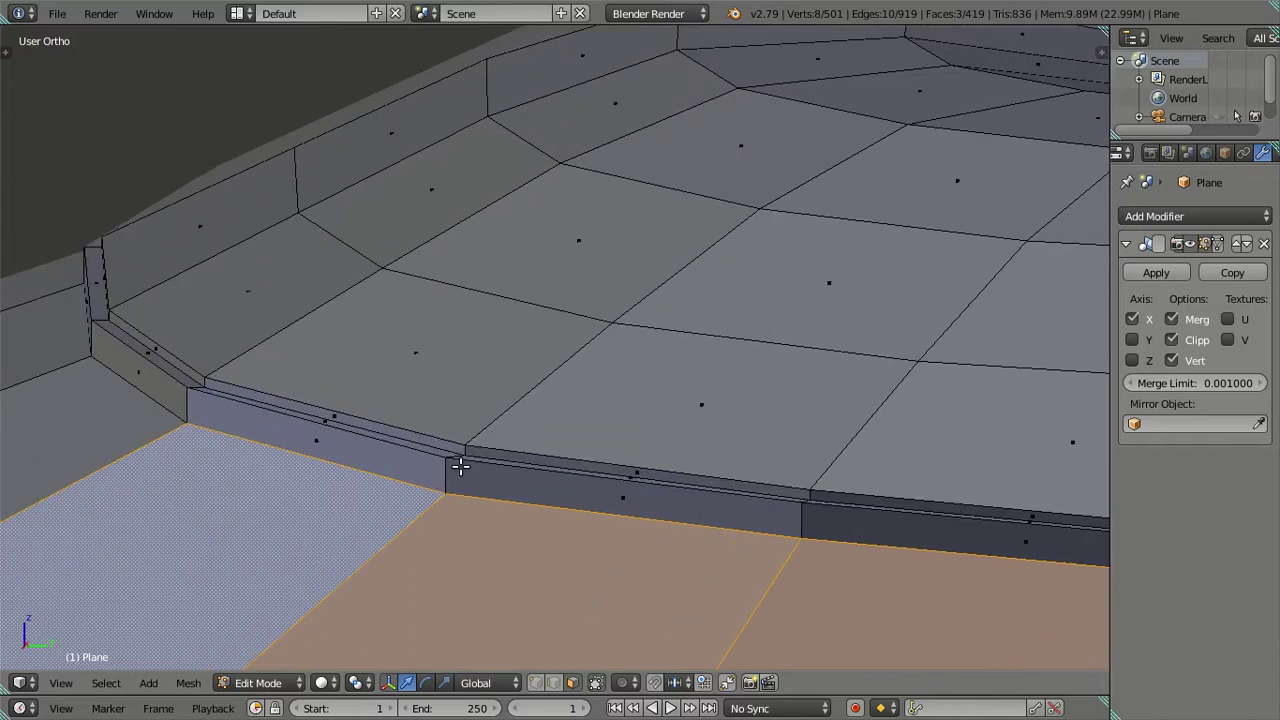
pyautogui.scroll(1, 441, 476)
pyautogui.scroll(2, 420, 520)
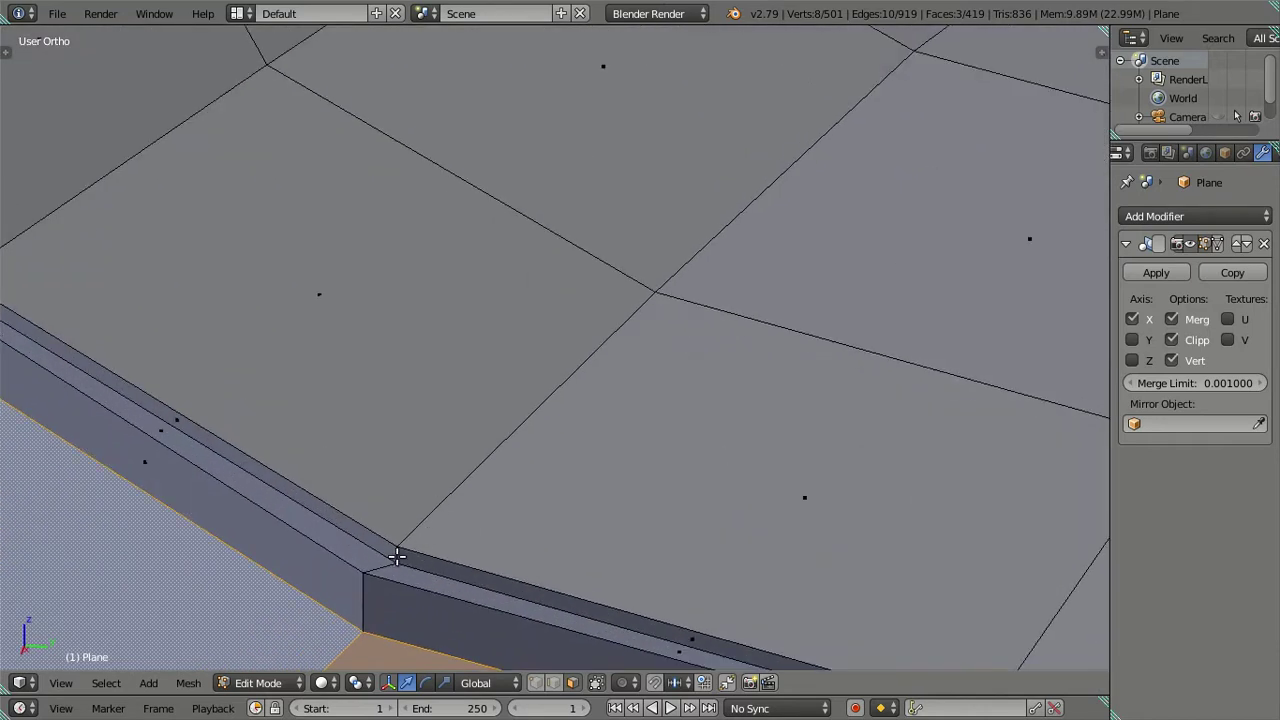
pyautogui.keyDown('alt'); pyautogui.keyDown('shift'); pyautogui.rightClick(398, 557); pyautogui.keyUp('shift'); pyautogui.keyUp('alt')
pyautogui.keyDown('alt'); pyautogui.keyDown('shift'); pyautogui.rightClick(372, 562); pyautogui.keyUp('shift'); pyautogui.keyUp('alt')
pyautogui.keyDown('alt'); pyautogui.keyDown('shift'); pyautogui.rightClick(362, 580); pyautogui.keyUp('shift'); pyautogui.keyUp('alt')
pyautogui.scroll(-3, 300, 470)
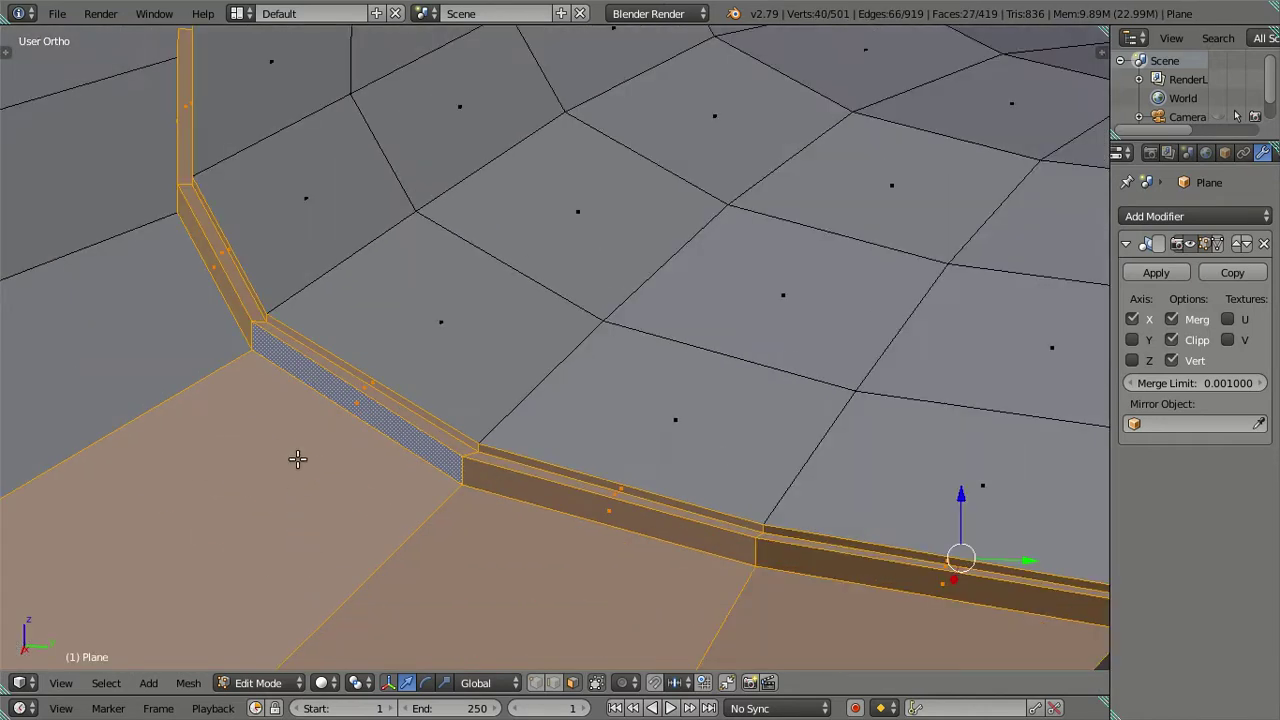
# Brush-deselect the rim faces and flip the normals of the remaining floor faces
pyautogui.moveTo(298, 459); pyautogui.dragTo(531, 426, button='middle')
pyautogui.press('c')
pyautogui.moveTo(209, 234)
pyautogui.mouseDown(button='middle')
pyautogui.moveTo(200, 246)
pyautogui.moveTo(266, 317)
pyautogui.moveTo(340, 330)
pyautogui.mouseUp(button='middle')
pyautogui.press('Escape')
pyautogui.press('z')
pyautogui.moveTo(444, 318); pyautogui.dragTo(340, 398, button='middle')
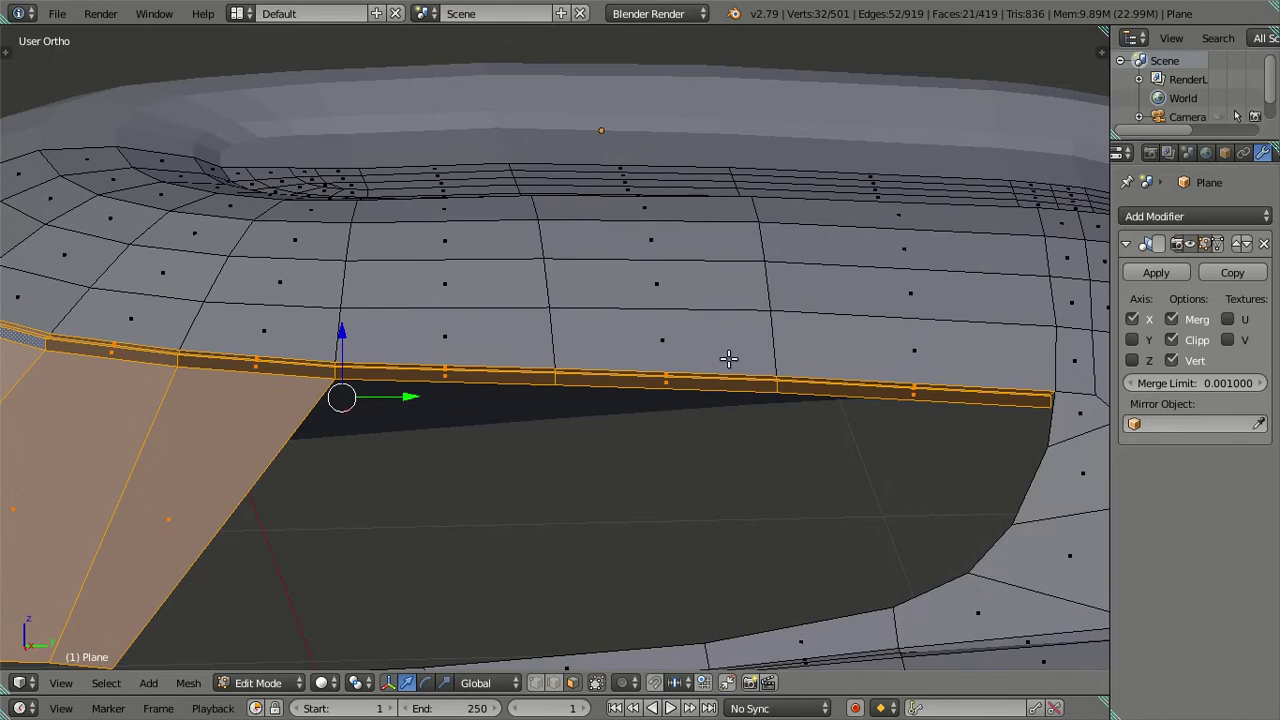
pyautogui.hotkey('ctrl', 'f')
pyautogui.click(686, 202)
# Deselect all, return to vertex select, and exit to Object Mode viewing the whole body
pyautogui.press('a')
pyautogui.scroll(-5, 387, 290)
pyautogui.press('Tab')
pyautogui.press('Tab')
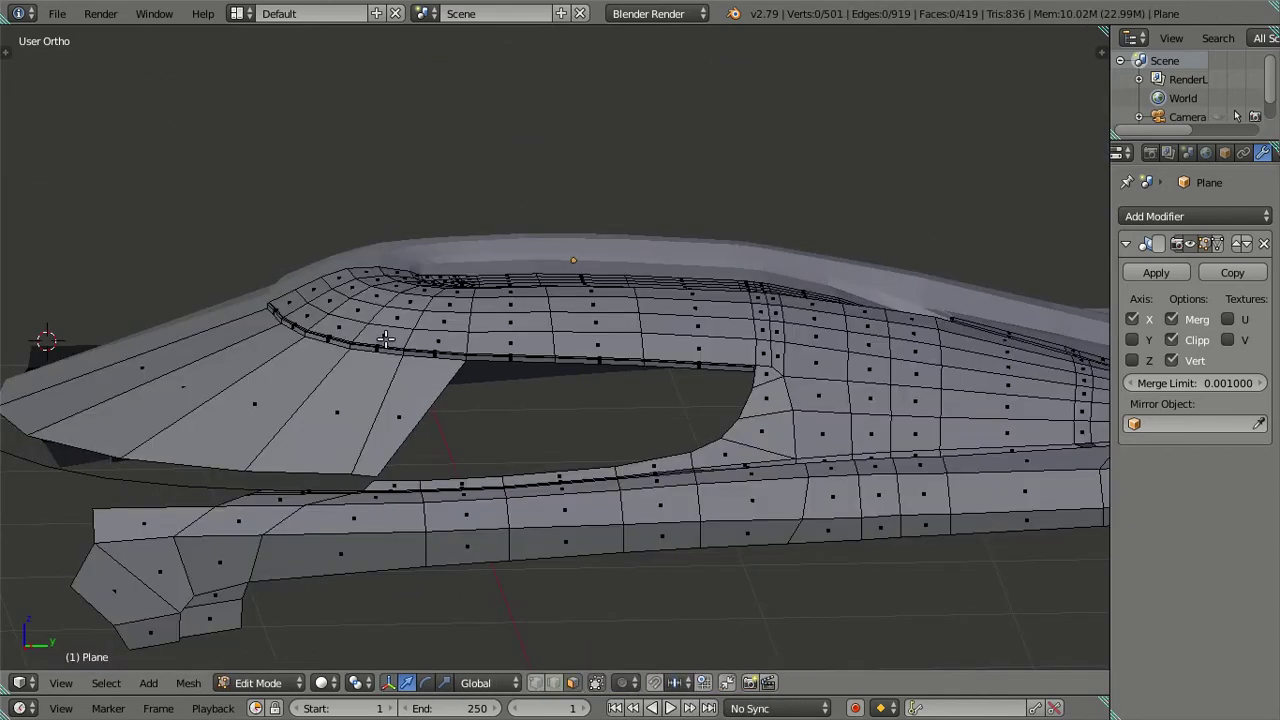
pyautogui.hotkey('ctrl', 'Tab')
pyautogui.click(365, 290)
pyautogui.moveTo(365, 290)
pyautogui.mouseDown(button='middle')
pyautogui.moveTo(480, 440)
pyautogui.moveTo(608, 357)
pyautogui.moveTo(608, 328)
pyautogui.mouseUp(button='middle')
pyautogui.scroll(4, 497, 452)
pyautogui.scroll(-4, 497, 452)
pyautogui.scroll(4, 608, 328)
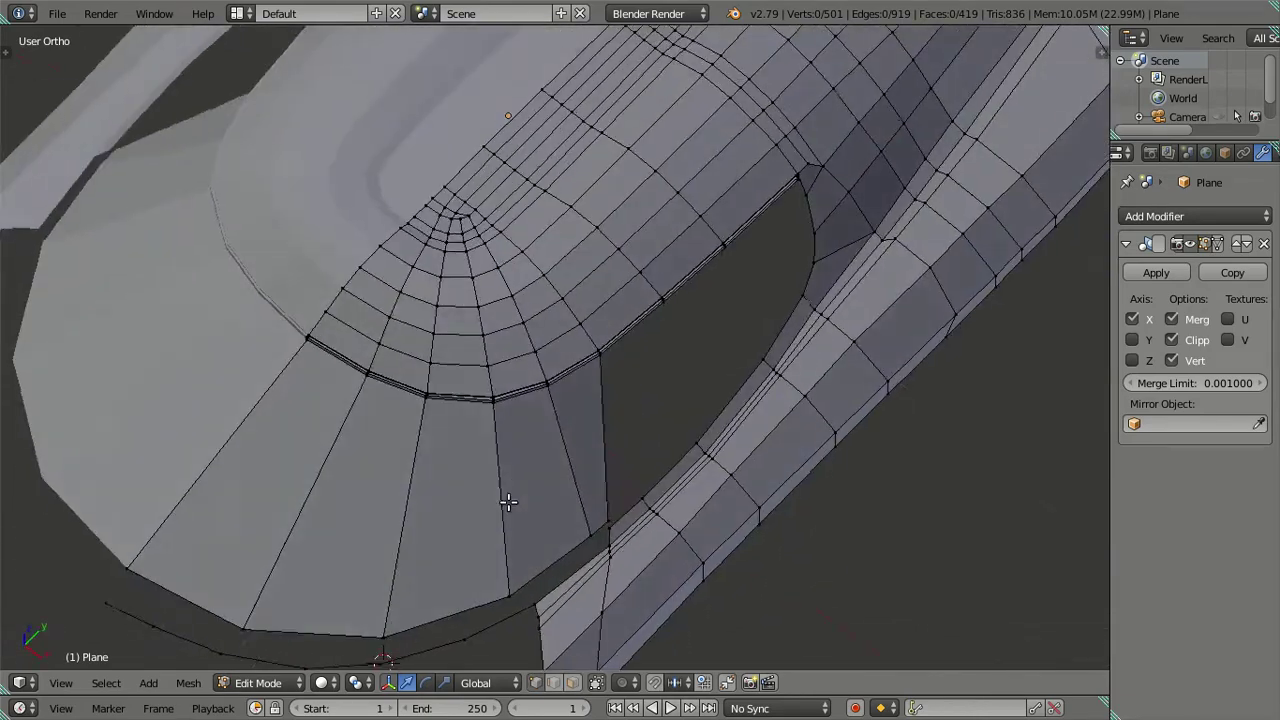
pyautogui.moveTo(505, 500); pyautogui.dragTo(455, 473, button='middle')
pyautogui.scroll(-2, 455, 473)
pyautogui.scroll(-5, 466, 429)
pyautogui.press('Tab')
pyautogui.moveTo(466, 429)
pyautogui.mouseDown(button='middle')
pyautogui.moveTo(546, 333)
pyautogui.moveTo(653, 413)
pyautogui.moveTo(674, 508)
pyautogui.moveTo(439, 290)
pyautogui.moveTo(391, 320)
pyautogui.moveTo(397, 349)
pyautogui.moveTo(423, 329)
pyautogui.mouseUp(button='middle')
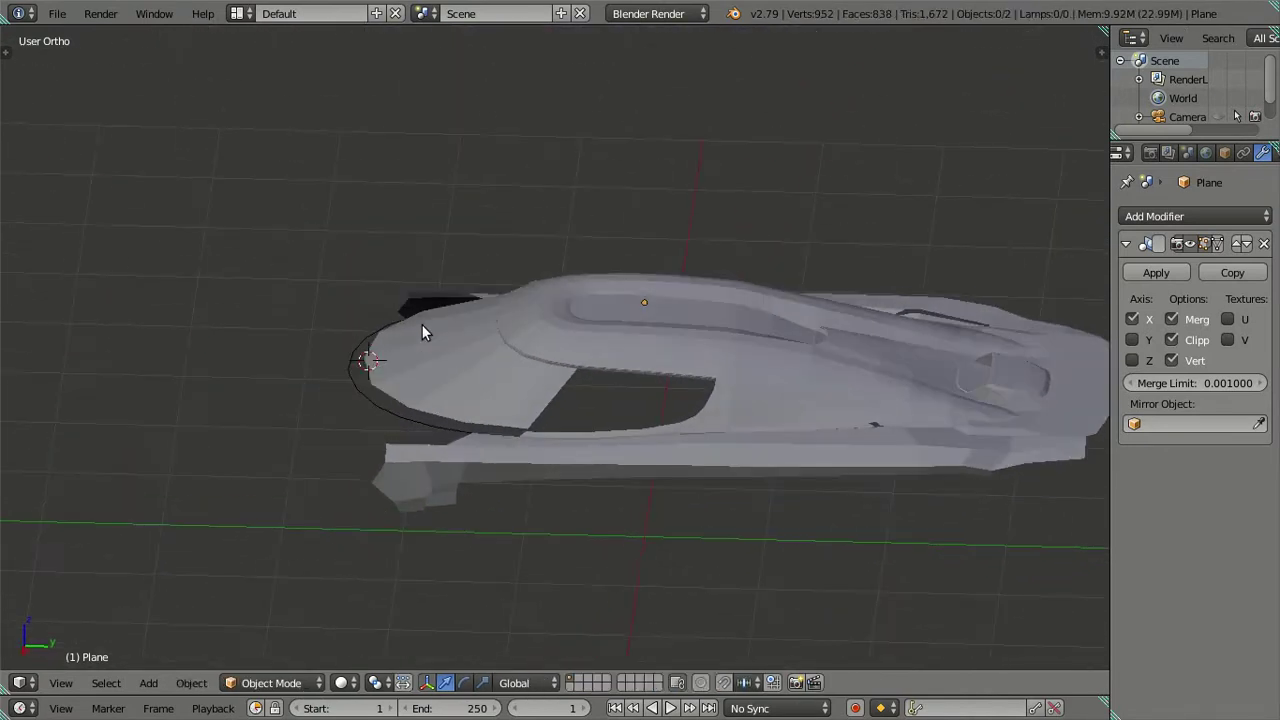
# In side view, slide the lower windscreen vertex along Y onto the window line
pyautogui.press('KP_3')
pyautogui.scroll(3, 445, 372)
pyautogui.press('Tab')
pyautogui.scroll(2, 533, 383)
pyautogui.scroll(2, 600, 400)
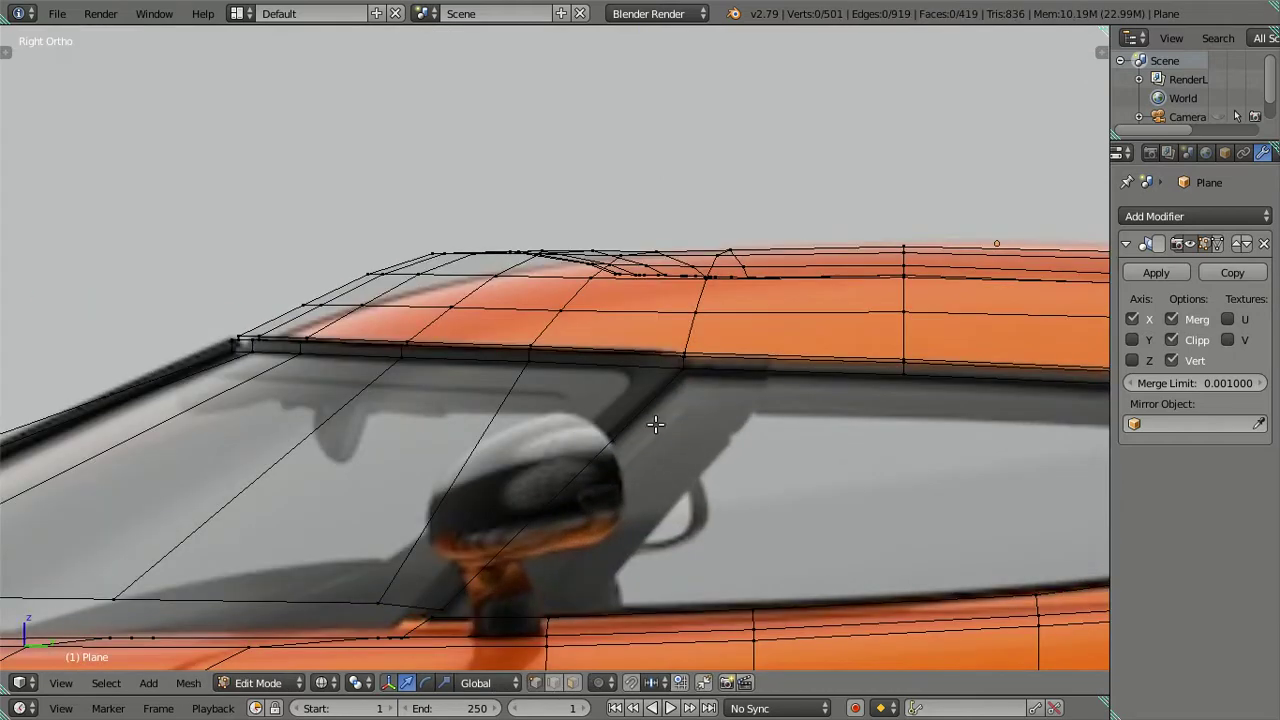
pyautogui.scroll(2, 645, 390)
pyautogui.scroll(1, 625, 363)
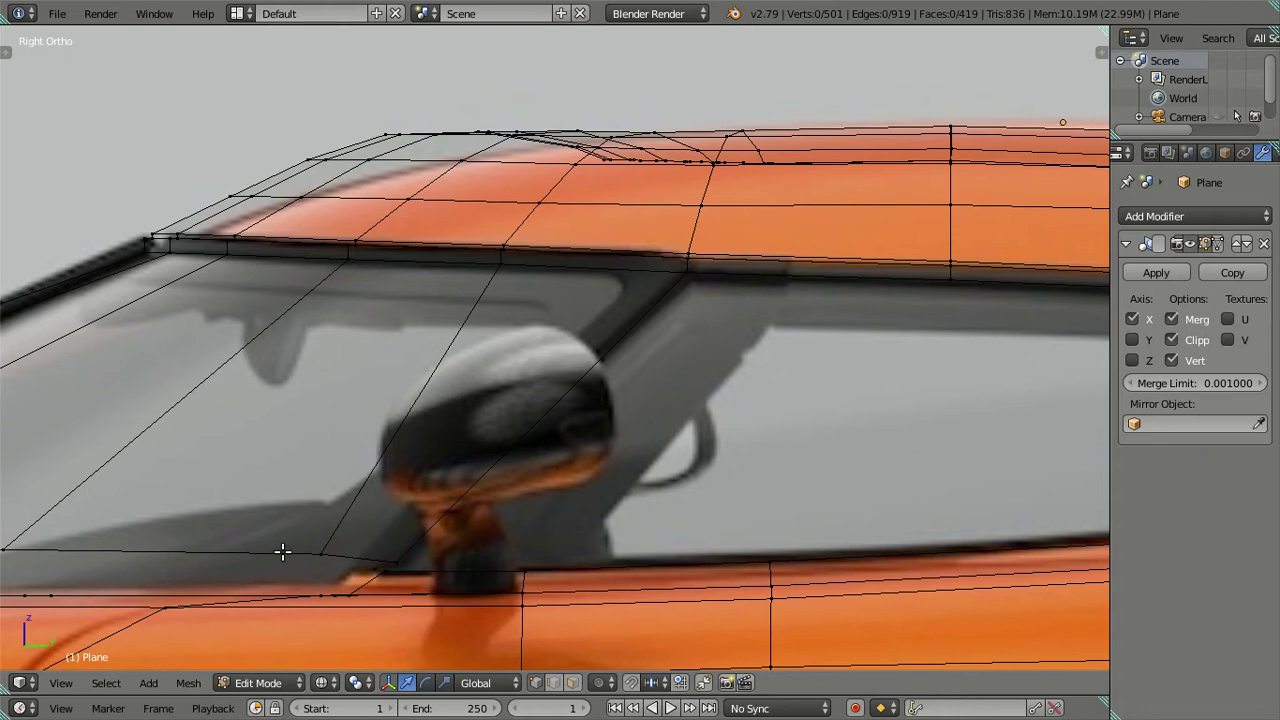
pyautogui.rightClick(320, 551)
pyautogui.keyDown('shift'); pyautogui.moveTo(320, 551); pyautogui.dragTo(471, 511, button='middle'); pyautogui.keyUp('shift')
pyautogui.press('g')
pyautogui.press('y')
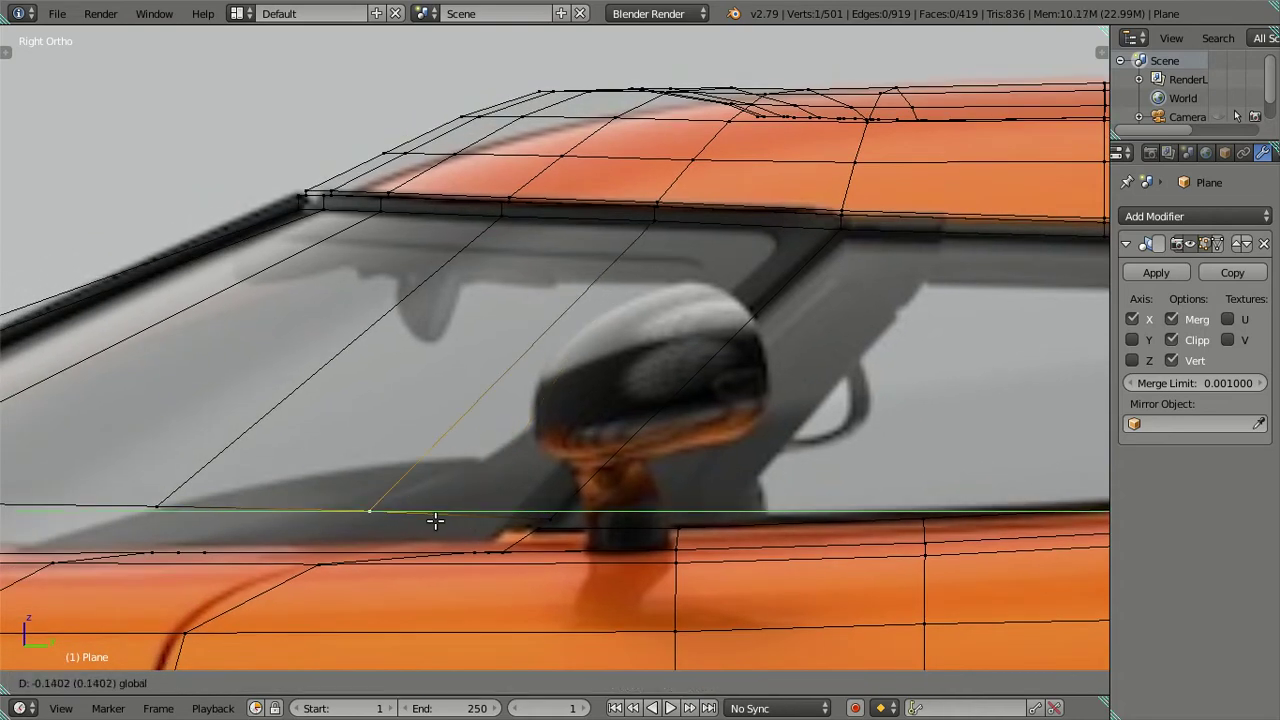
pyautogui.click(438, 510)
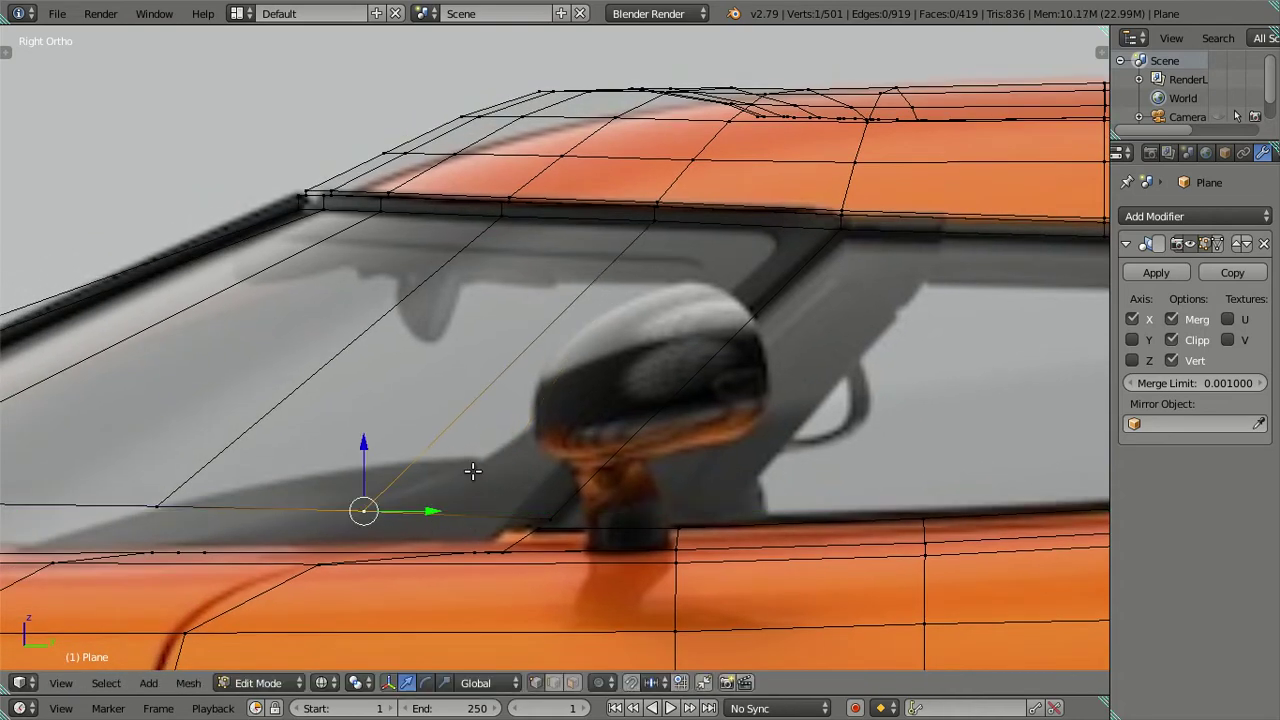
# In top view, deselect all and select the vertex chain along the windshield base
pyautogui.press('KP_7')
pyautogui.keyDown('shift'); pyautogui.moveTo(471, 471); pyautogui.dragTo(491, 349, button='middle'); pyautogui.keyUp('shift')
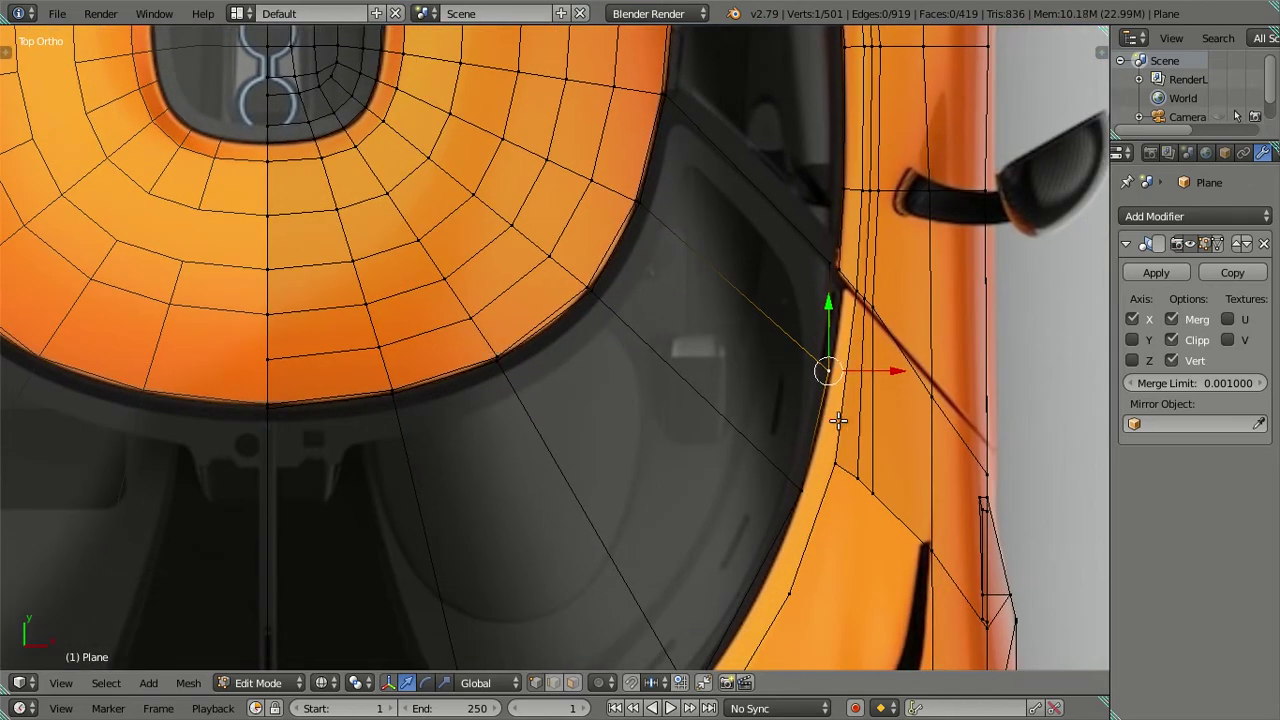
pyautogui.keyDown('shift'); pyautogui.moveTo(811, 456); pyautogui.dragTo(776, 321, button='middle'); pyautogui.keyUp('shift')
pyautogui.press('a')
pyautogui.scroll(-2, 772, 320)
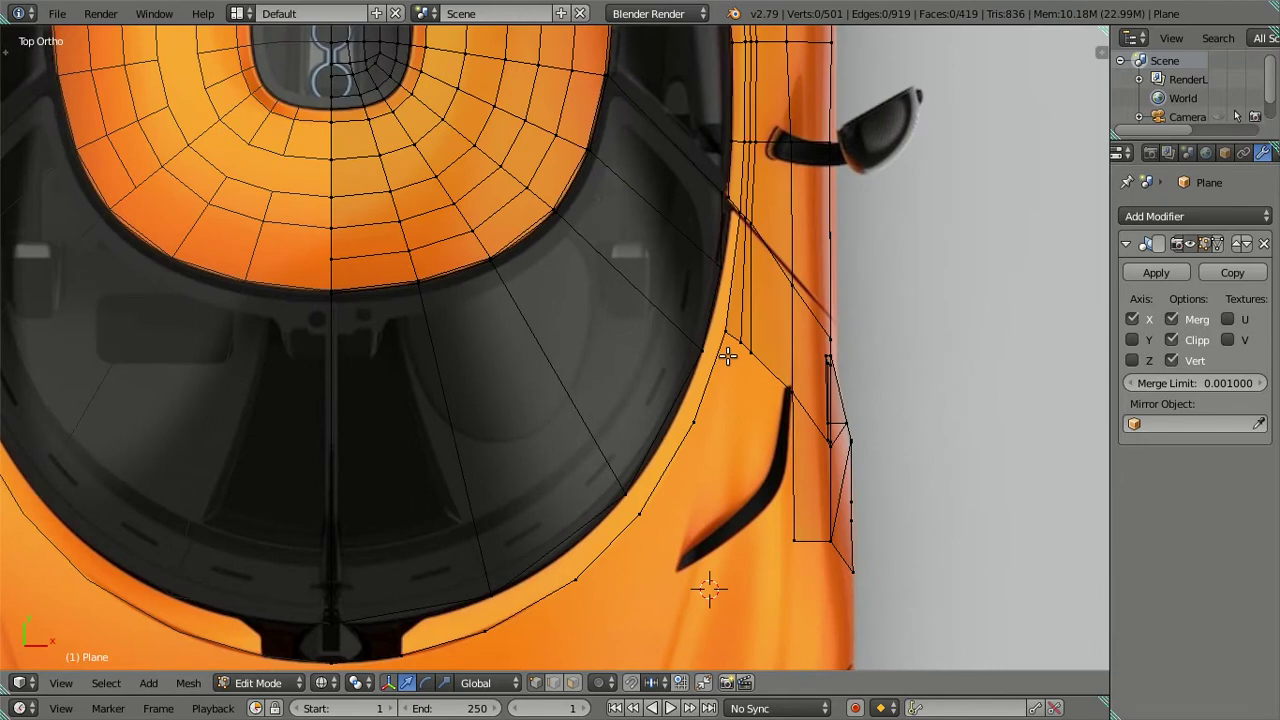
pyautogui.scroll(-4, 346, 331)
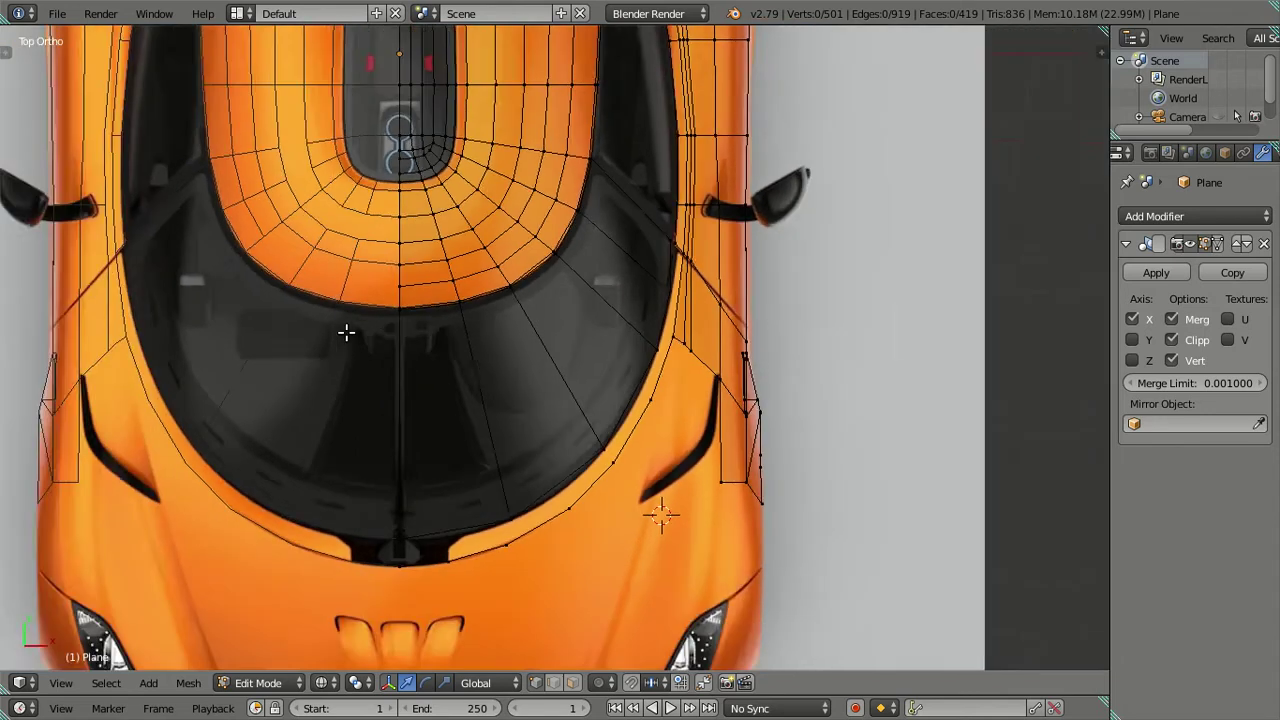
pyautogui.scroll(4, 437, 514)
pyautogui.keyDown('alt'); pyautogui.rightClick(652, 432); pyautogui.keyUp('alt')
pyautogui.scroll(-1, 652, 430)
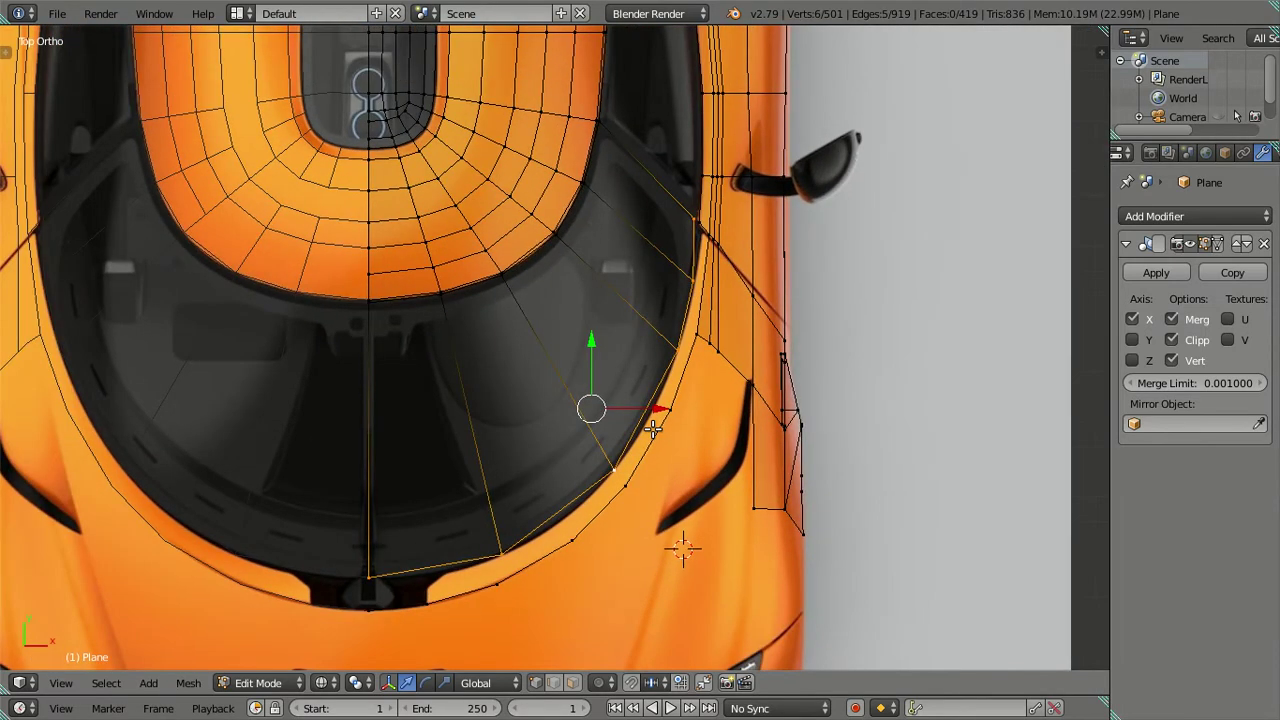
# In side view, lower the windshield-base edge onto the reference window line
pyautogui.press('KP_3')
pyautogui.scroll(1, 490, 400)
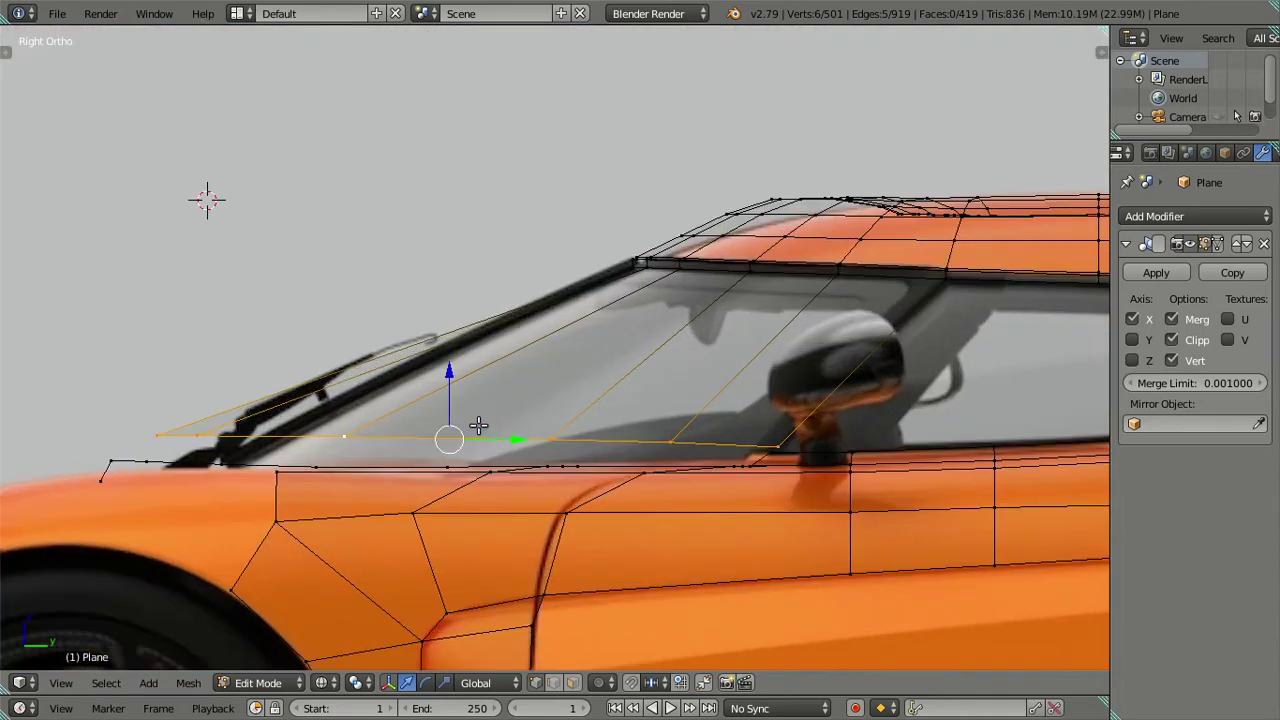
pyautogui.scroll(2, 516, 376)
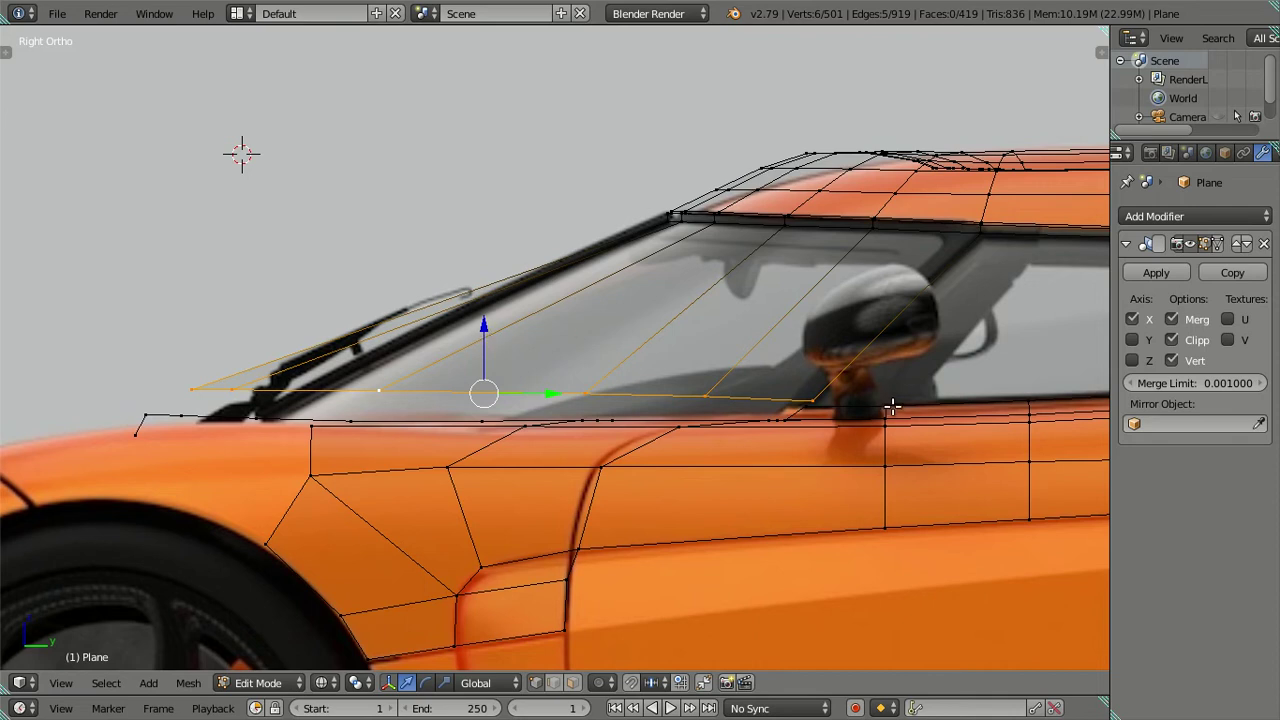
pyautogui.moveTo(484, 327); pyautogui.dragTo(451, 364)
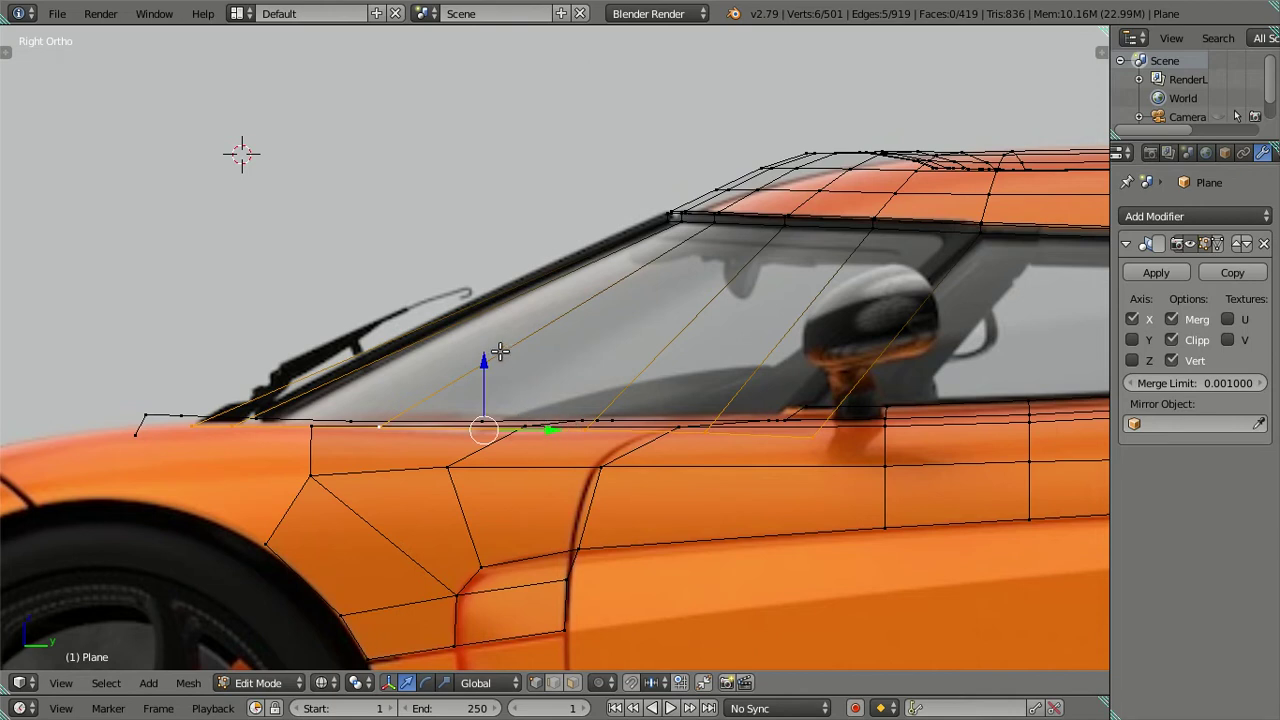
pyautogui.moveTo(484, 347)
pyautogui.mouseDown()
pyautogui.moveTo(503, 416)
pyautogui.moveTo(519, 397)
pyautogui.mouseUp()
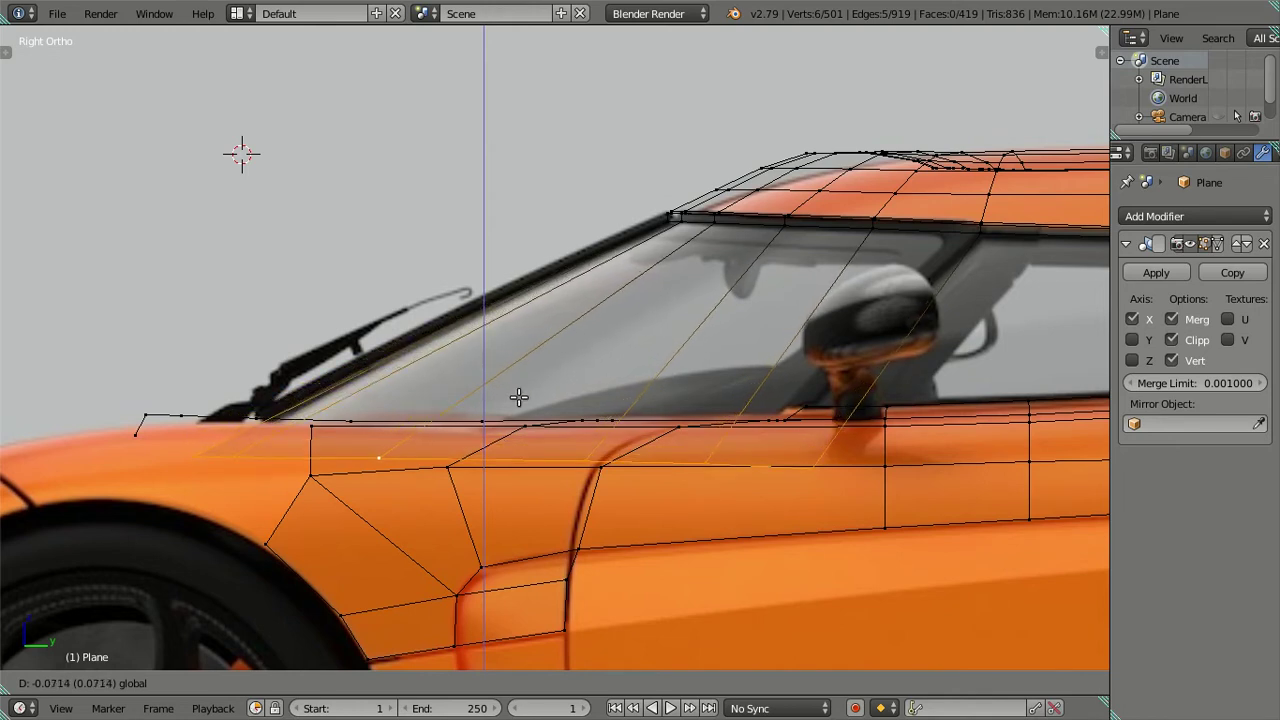
pyautogui.moveTo(519, 397); pyautogui.dragTo(519, 397)
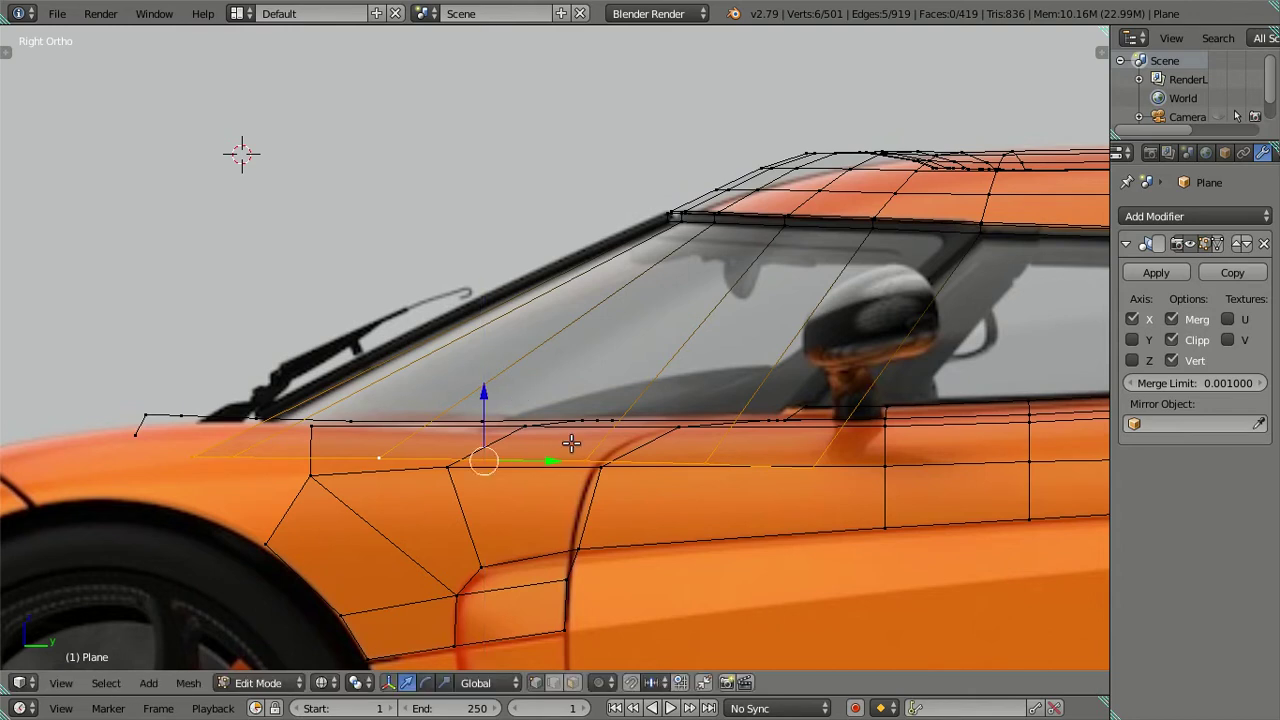
pyautogui.press('g')
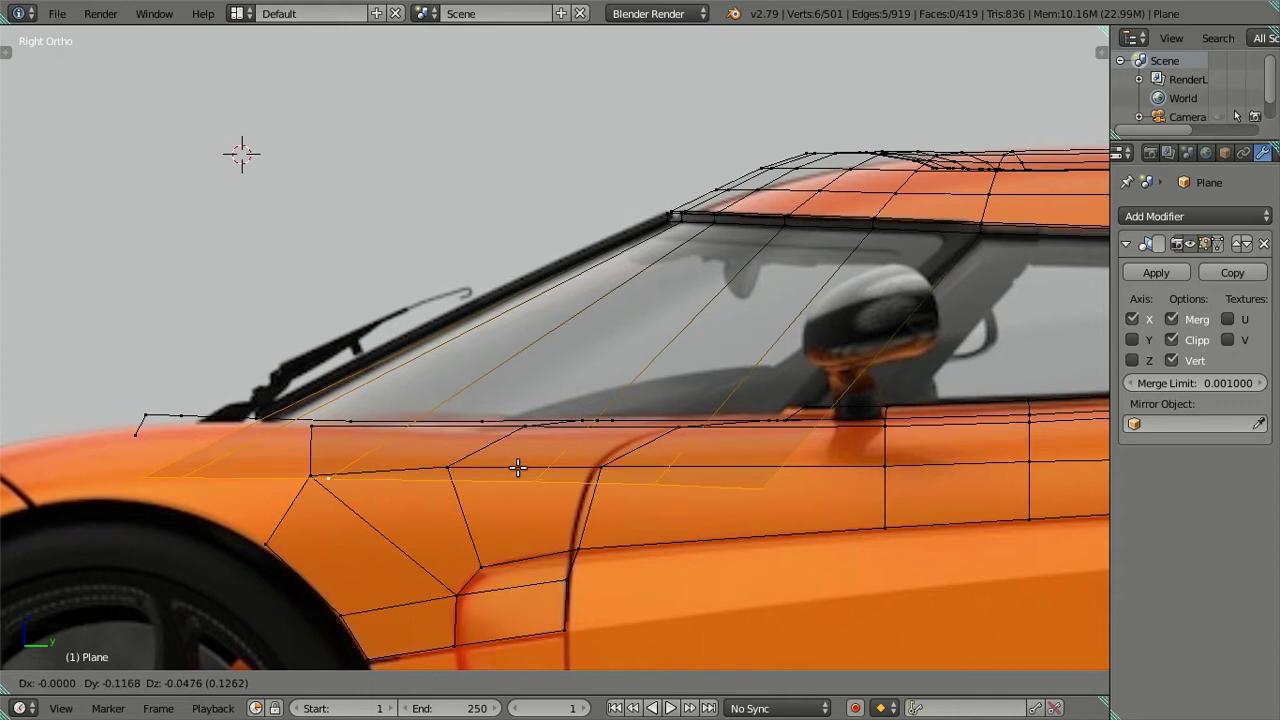
pyautogui.click(518, 467)
# Slide three single vertices of the lowered edge forward along Y to match the outline
pyautogui.rightClick(765, 491)
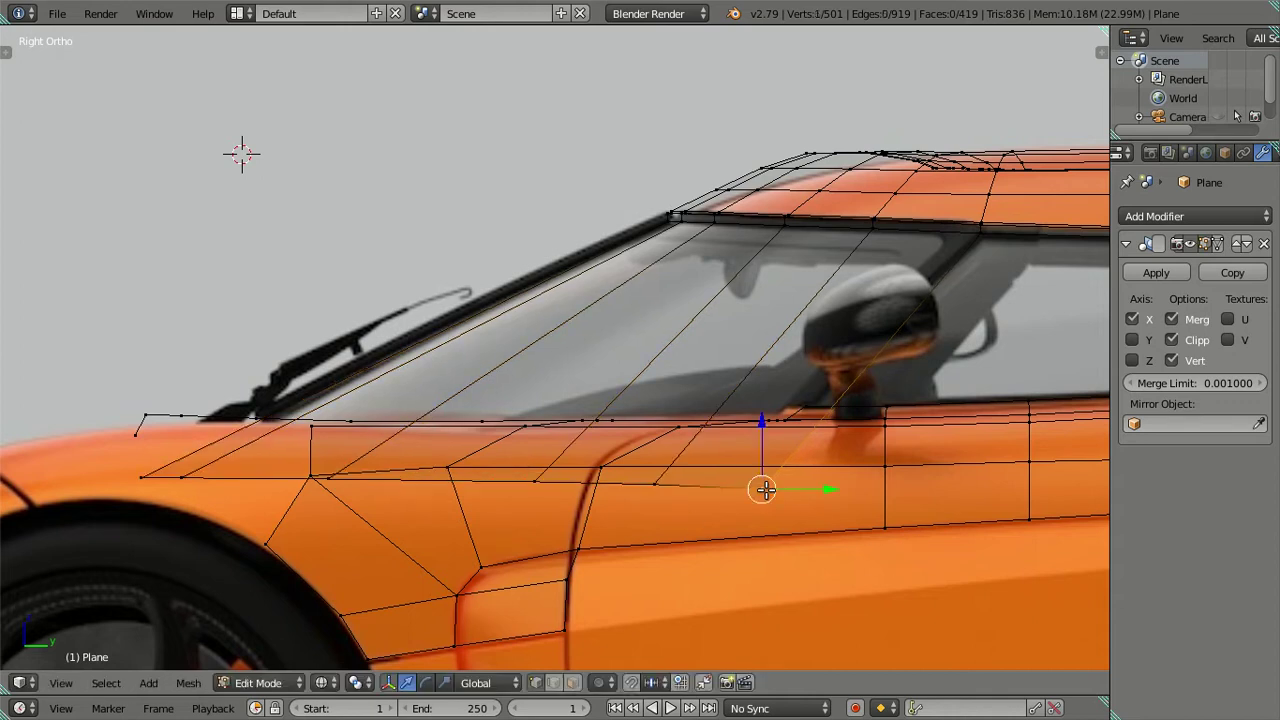
pyautogui.moveTo(826, 488); pyautogui.dragTo(709, 486)
pyautogui.rightClick(655, 484)
pyautogui.click(690, 486)
pyautogui.rightClick(550, 483)
pyautogui.moveTo(603, 481); pyautogui.dragTo(584, 474)
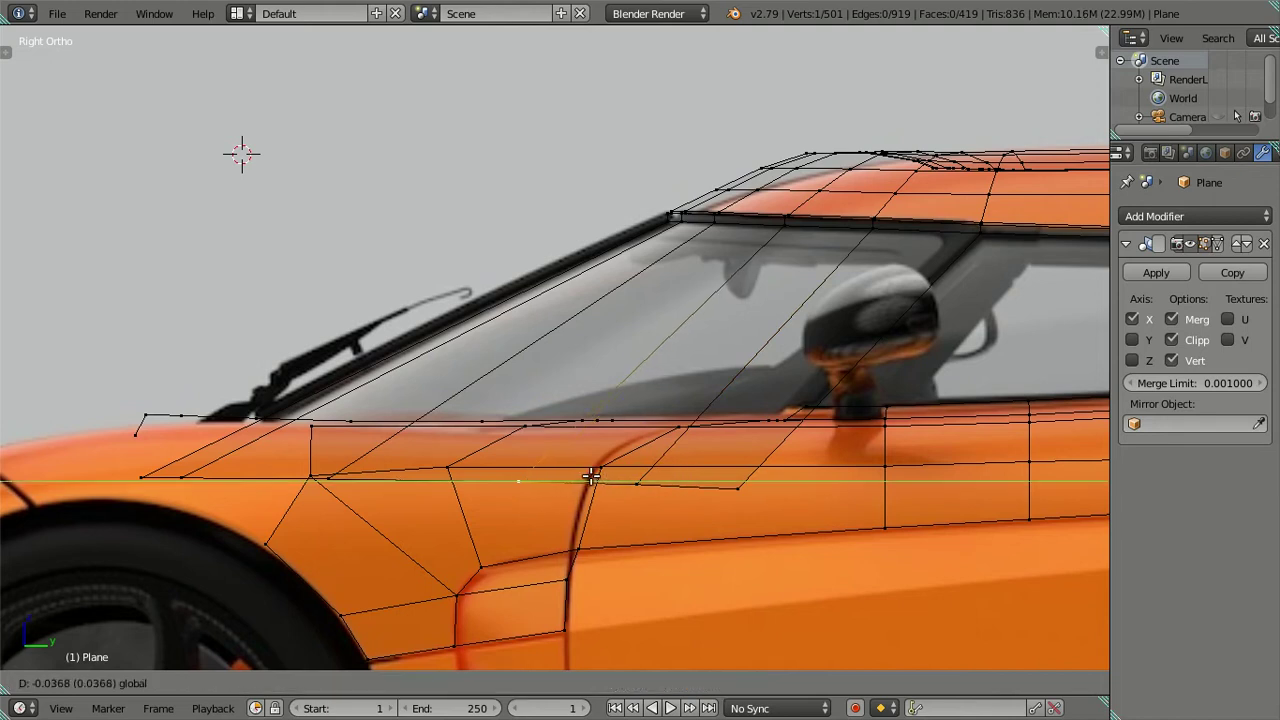
pyautogui.click(584, 474)
pyautogui.scroll(-2, 588, 477)
pyautogui.press('KP_7')
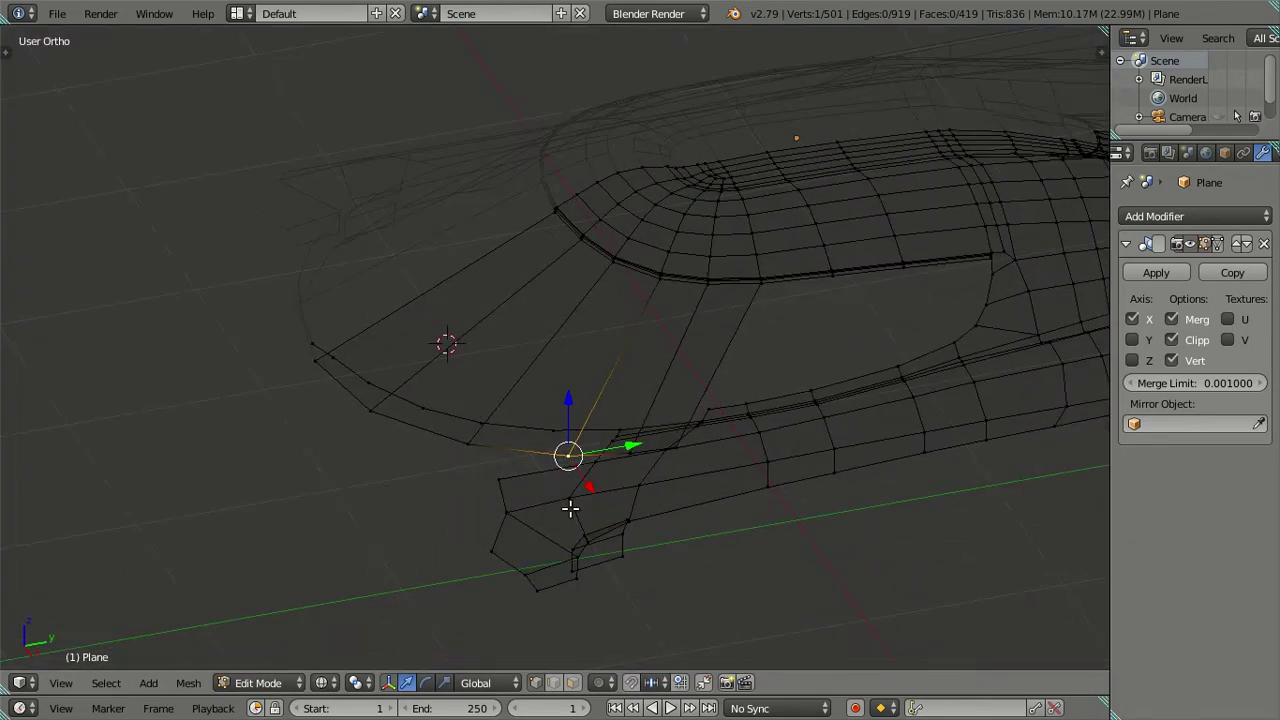
pyautogui.press('a')
pyautogui.moveTo(634, 463)
pyautogui.mouseDown(button='middle')
pyautogui.moveTo(654, 429)
pyautogui.moveTo(567, 281)
pyautogui.moveTo(531, 263)
pyautogui.moveTo(551, 429)
pyautogui.moveTo(634, 349)
pyautogui.moveTo(724, 300)
pyautogui.moveTo(743, 474)
pyautogui.moveTo(689, 369)
pyautogui.mouseUp(button='middle')
pyautogui.press('Tab')
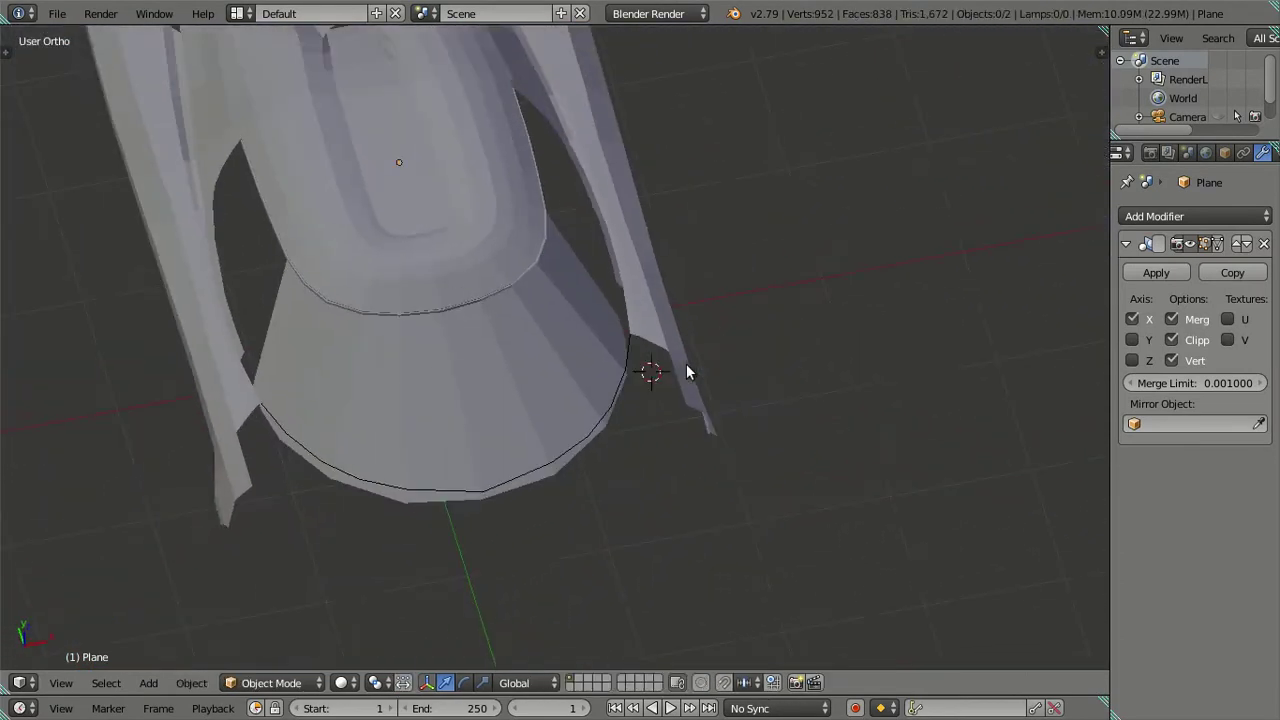
pyautogui.press('KP_7')
pyautogui.press('z')
pyautogui.scroll(1, 610, 409)
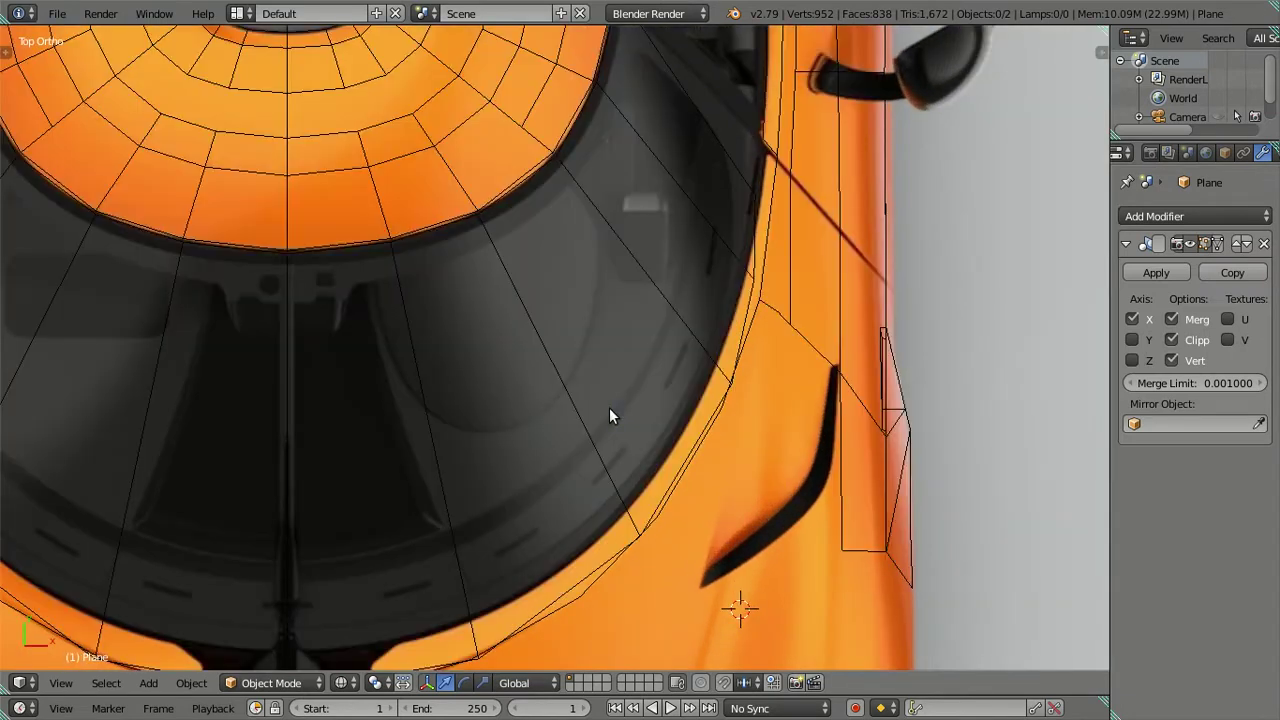
pyautogui.press('z')
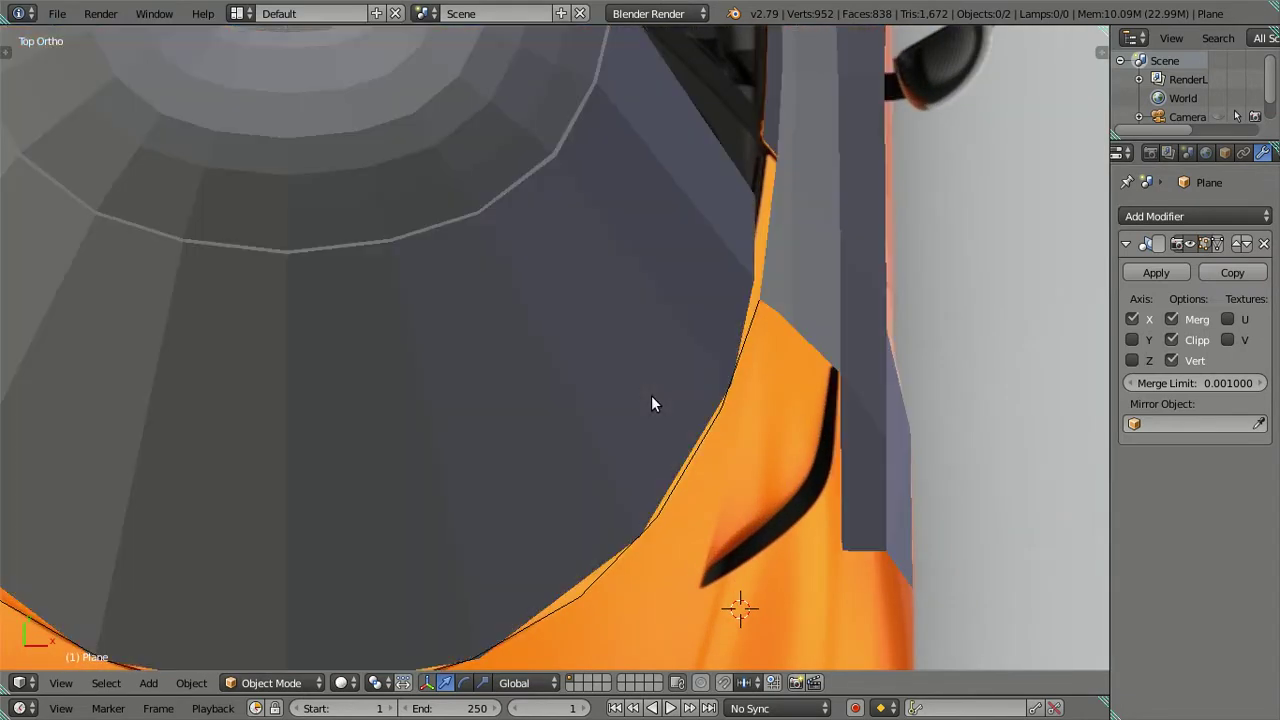
pyautogui.press('z')
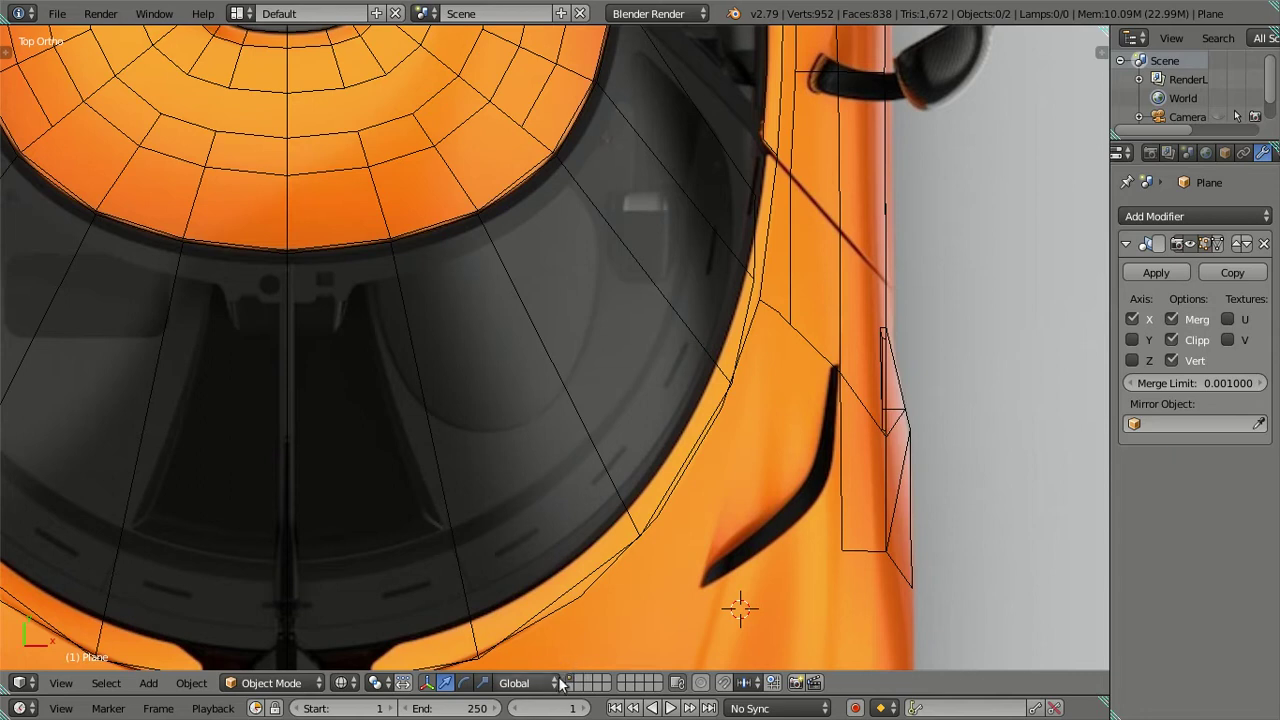
pyautogui.press('Tab')
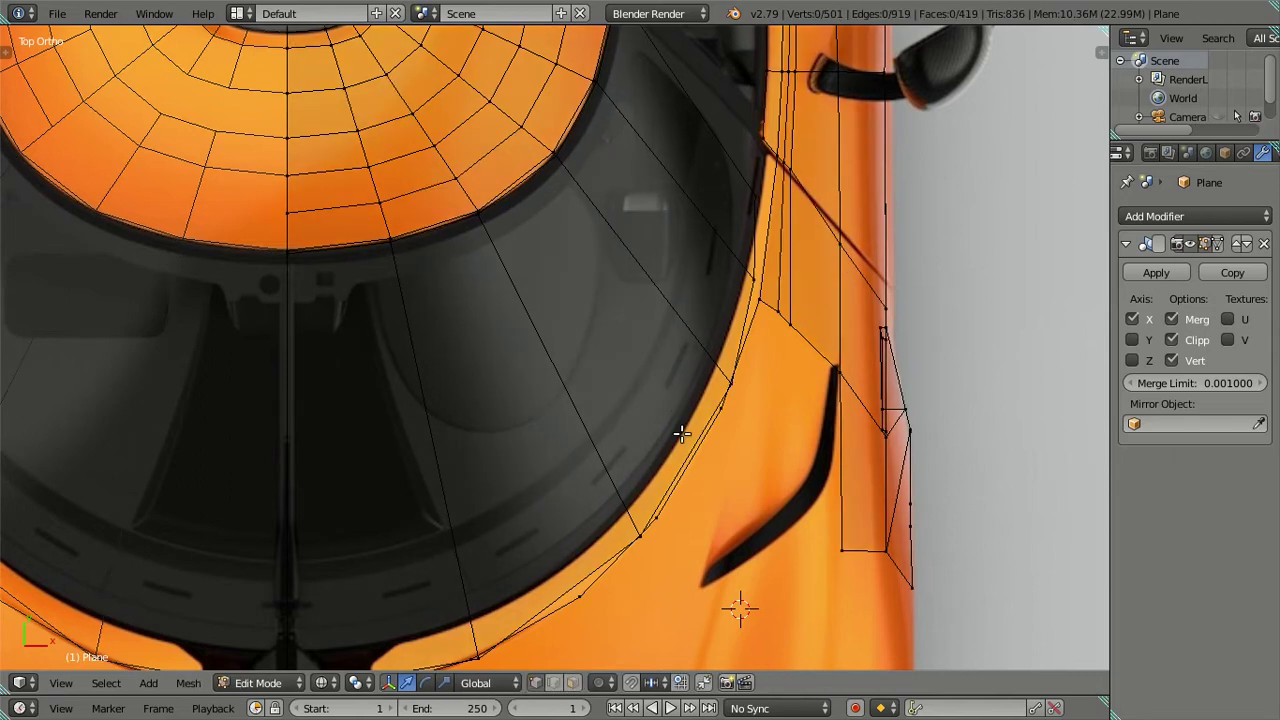
pyautogui.keyDown('shift'); pyautogui.moveTo(643, 213); pyautogui.dragTo(615, 438, button='middle'); pyautogui.keyUp('shift')
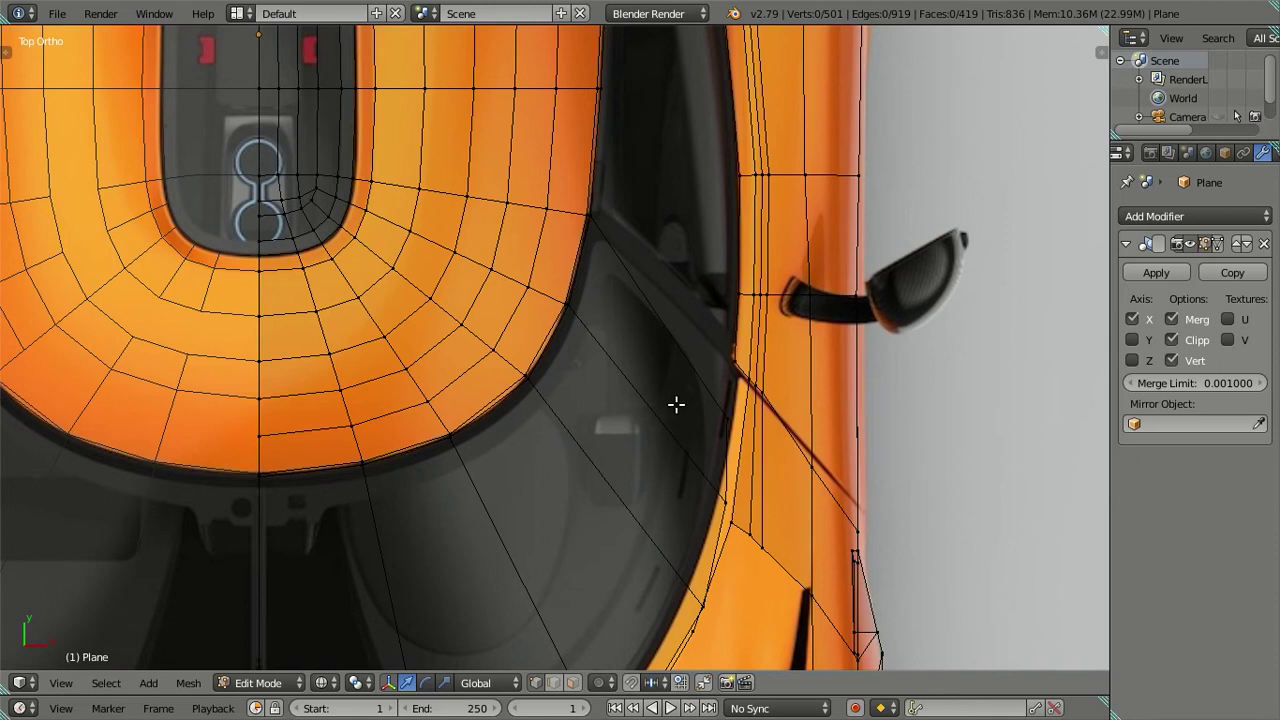
pyautogui.moveTo(556, 338); pyautogui.dragTo(580, 380, button='middle')
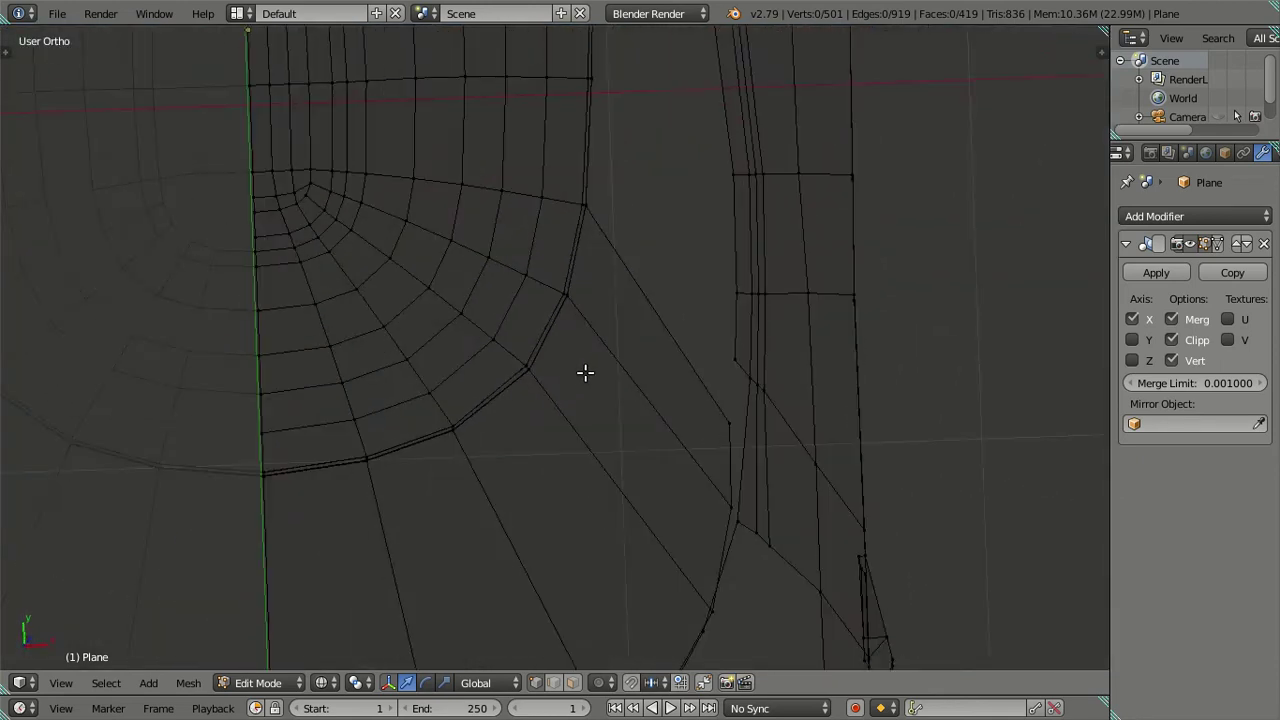
pyautogui.press('KP_7')
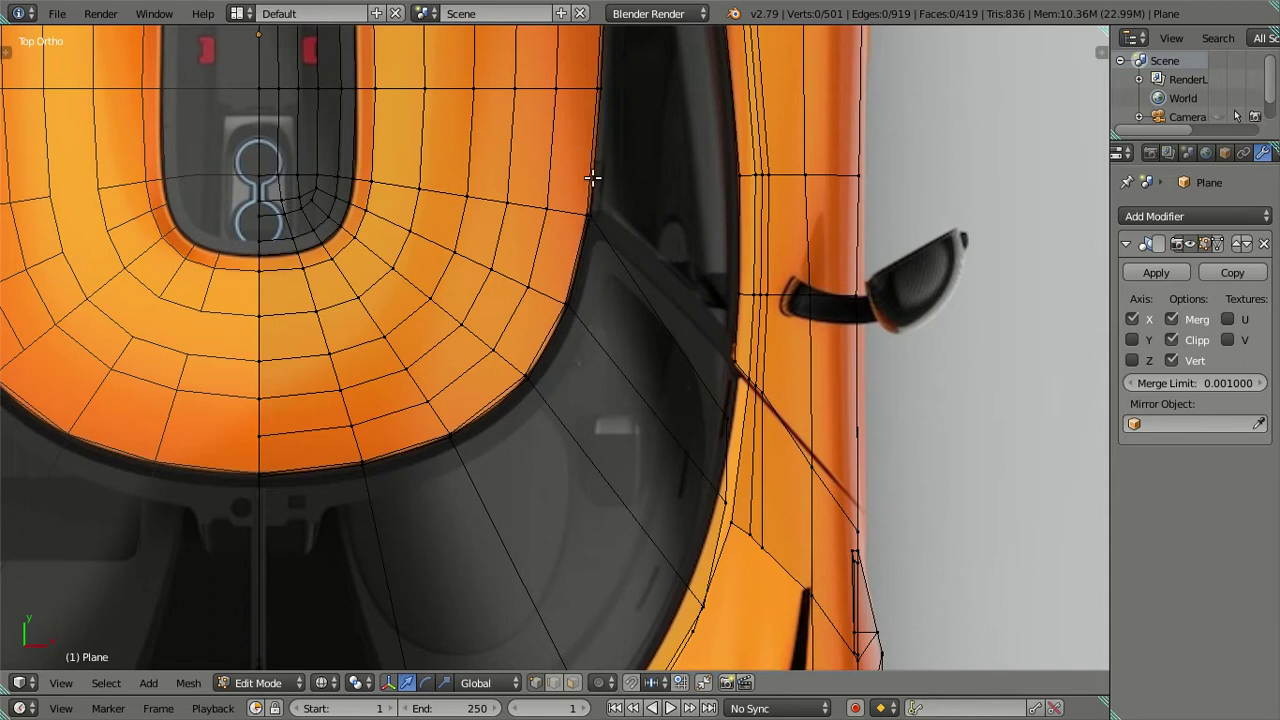
pyautogui.moveTo(593, 431); pyautogui.dragTo(663, 449, button='middle')
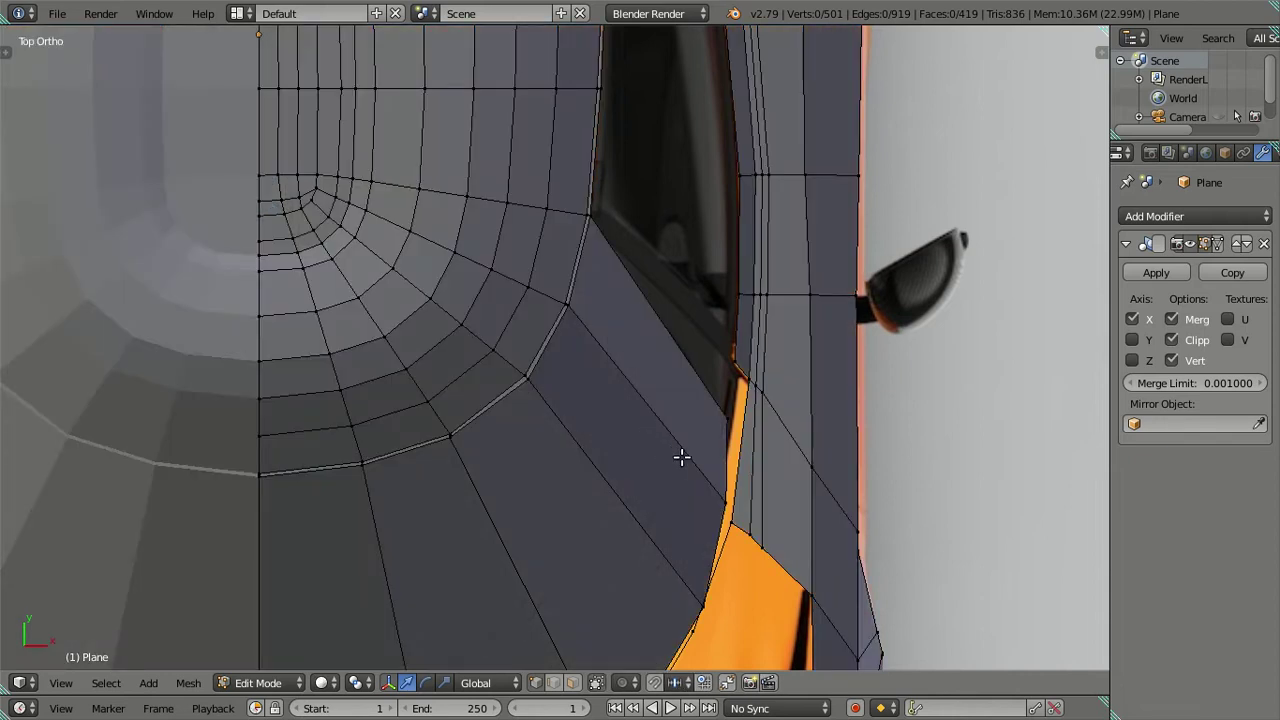
pyautogui.press('KP_7')
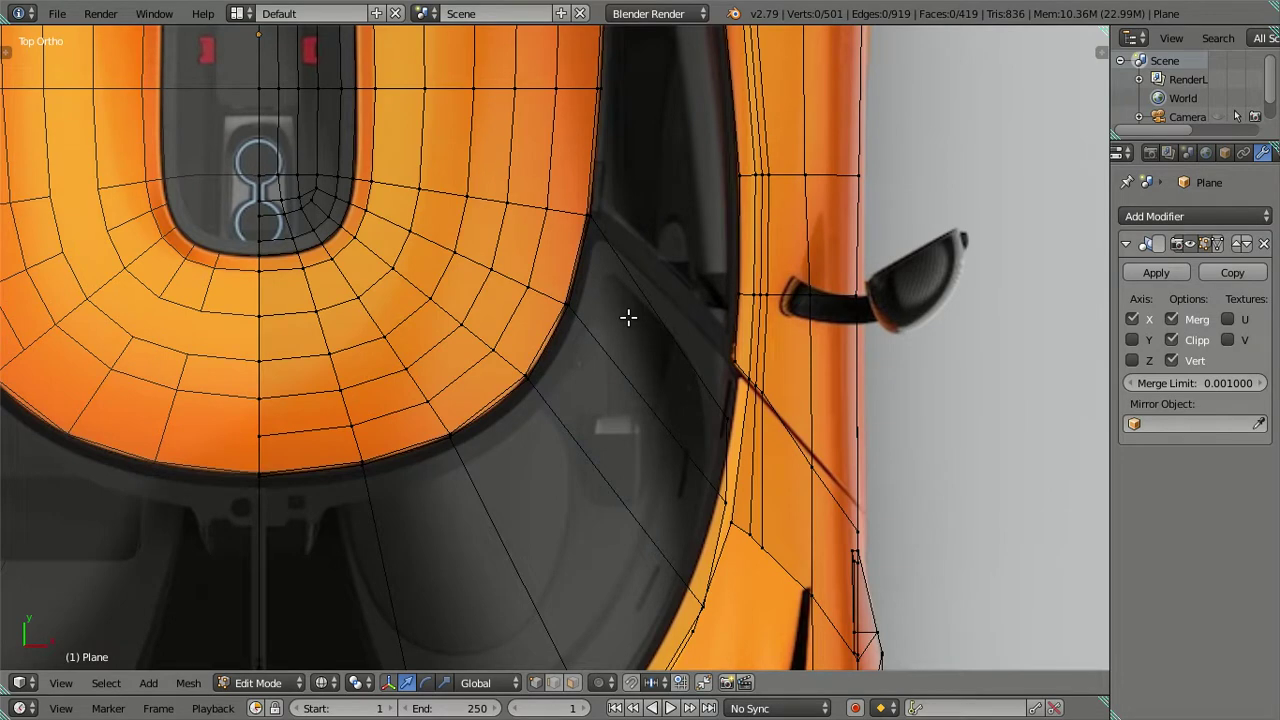
pyautogui.press('KP_3')
pyautogui.scroll(2, 634, 311)
pyautogui.moveTo(699, 236)
pyautogui.mouseDown(button='middle')
pyautogui.moveTo(746, 363)
pyautogui.moveTo(717, 214)
pyautogui.mouseUp(button='middle')
pyautogui.press('z')
# In see-through side view, add a trial edge loop across the roof edge
pyautogui.press('KP_3')
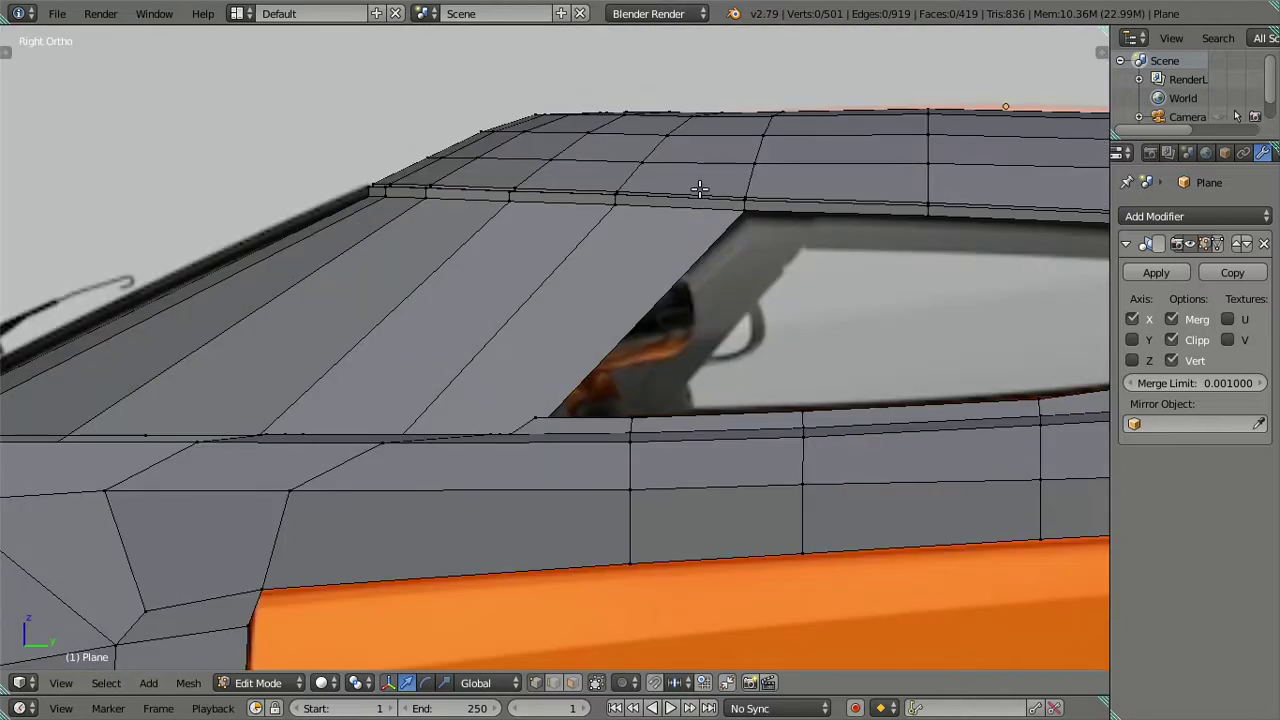
pyautogui.press('z')
pyautogui.scroll(2, 711, 222)
pyautogui.hotkey('ctrl', 'r')
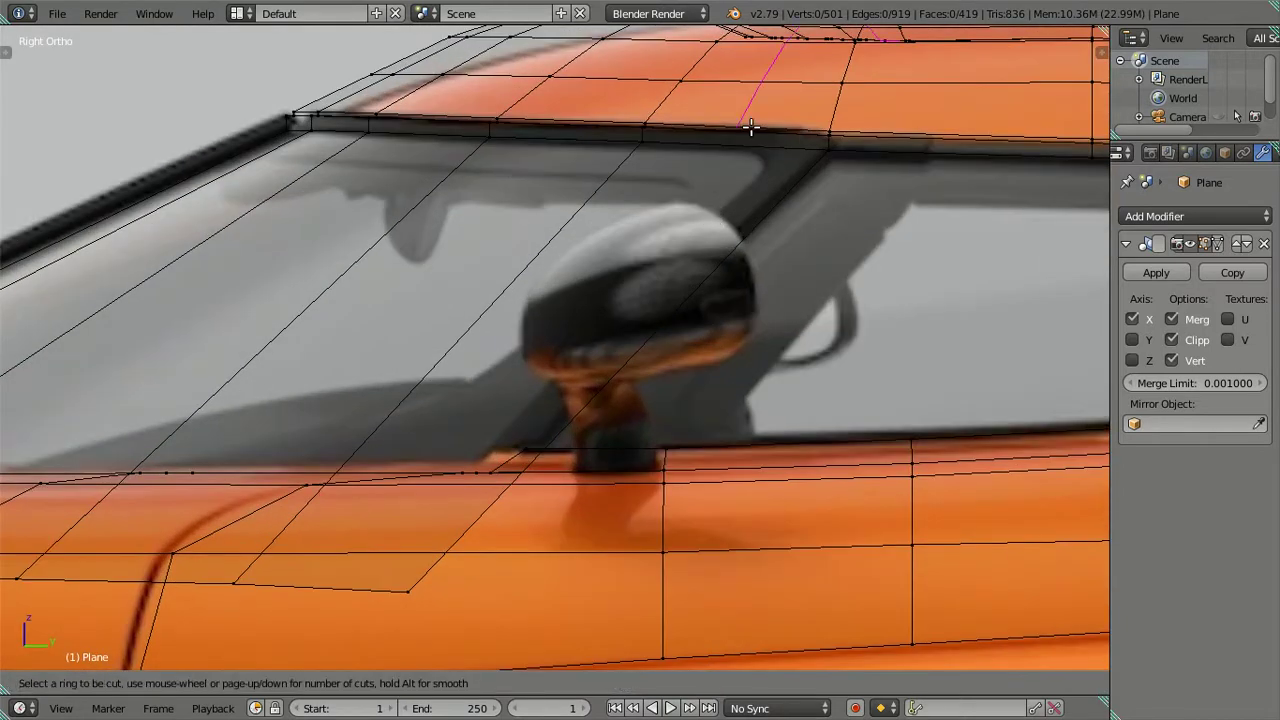
pyautogui.click(756, 127)
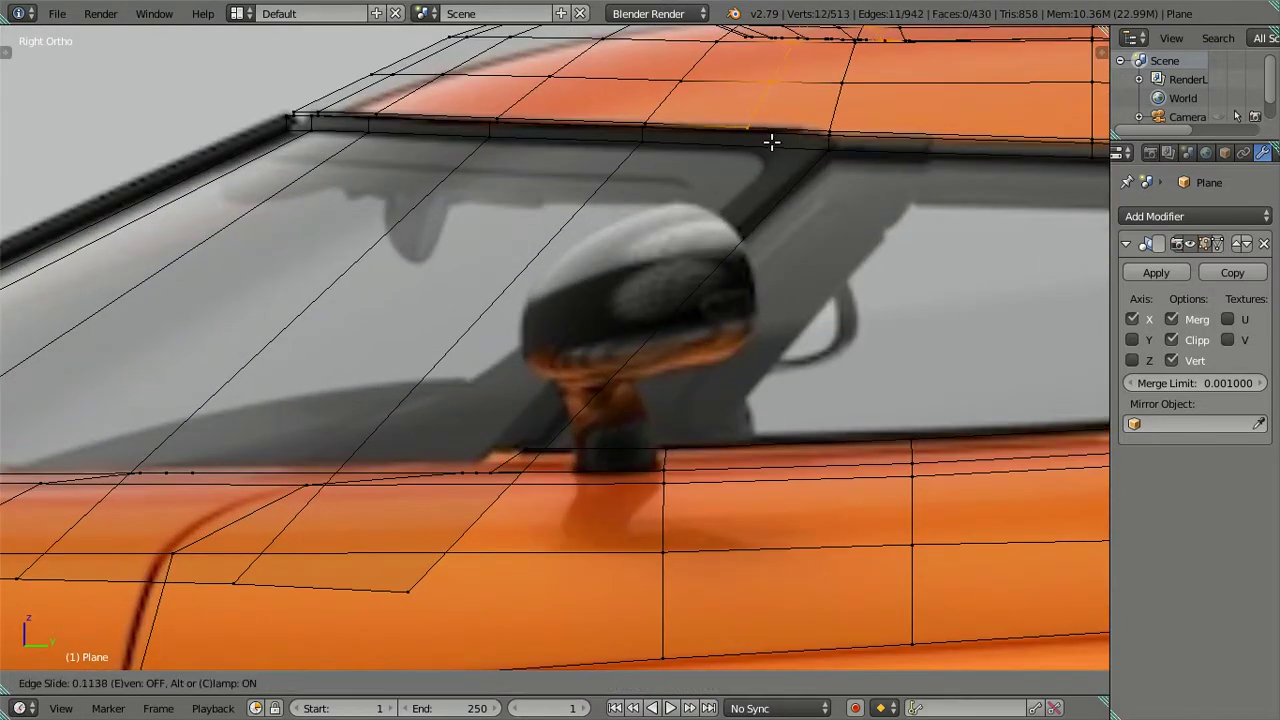
pyautogui.click(790, 200)
pyautogui.moveTo(791, 168)
pyautogui.mouseDown(button='middle')
pyautogui.moveTo(802, 435)
pyautogui.moveTo(786, 297)
pyautogui.moveTo(793, 213)
pyautogui.moveTo(551, 481)
pyautogui.moveTo(626, 351)
pyautogui.moveTo(669, 238)
pyautogui.moveTo(763, 320)
pyautogui.moveTo(737, 309)
pyautogui.moveTo(737, 280)
pyautogui.moveTo(766, 289)
pyautogui.mouseUp(button='middle')
pyautogui.scroll(-2, 783, 434)
pyautogui.scroll(-1, 783, 434)
# Discard the trial roof edge loop and return to the side view
pyautogui.hotkey('ctrl', 'r')
pyautogui.press('Escape')
pyautogui.press('x')
pyautogui.click(766, 290)
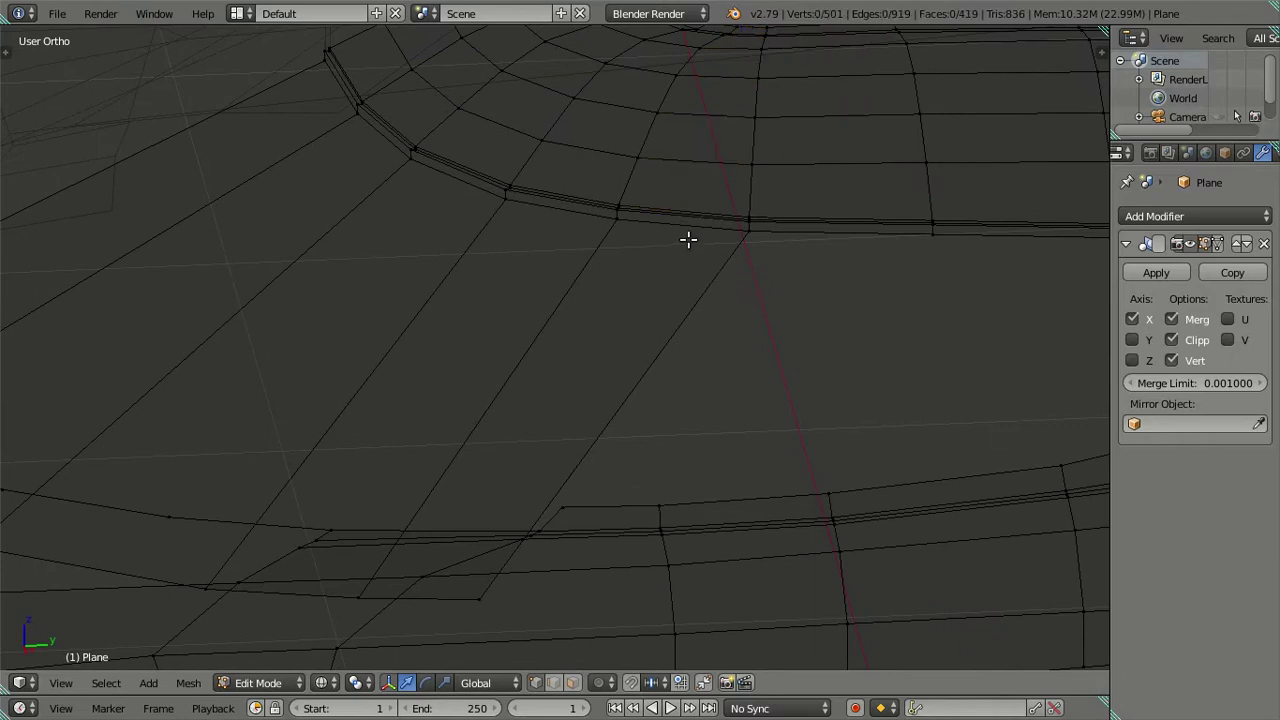
pyautogui.press('KP_3')
pyautogui.scroll(3, 692, 266)
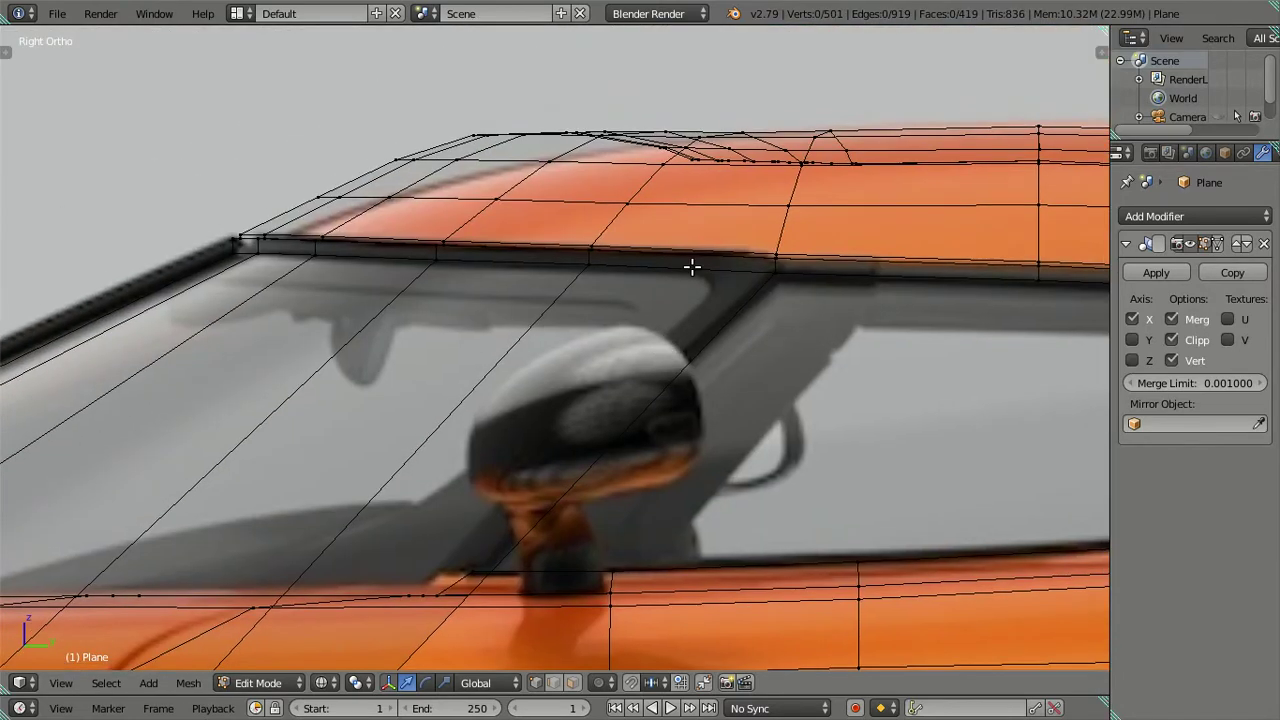
# Start a new edge loop cut down through the A-pillar by the door mirror
pyautogui.hotkey('ctrl', 'e')
pyautogui.press('Escape')
pyautogui.hotkey('ctrl', 'r')
pyautogui.click(668, 258)
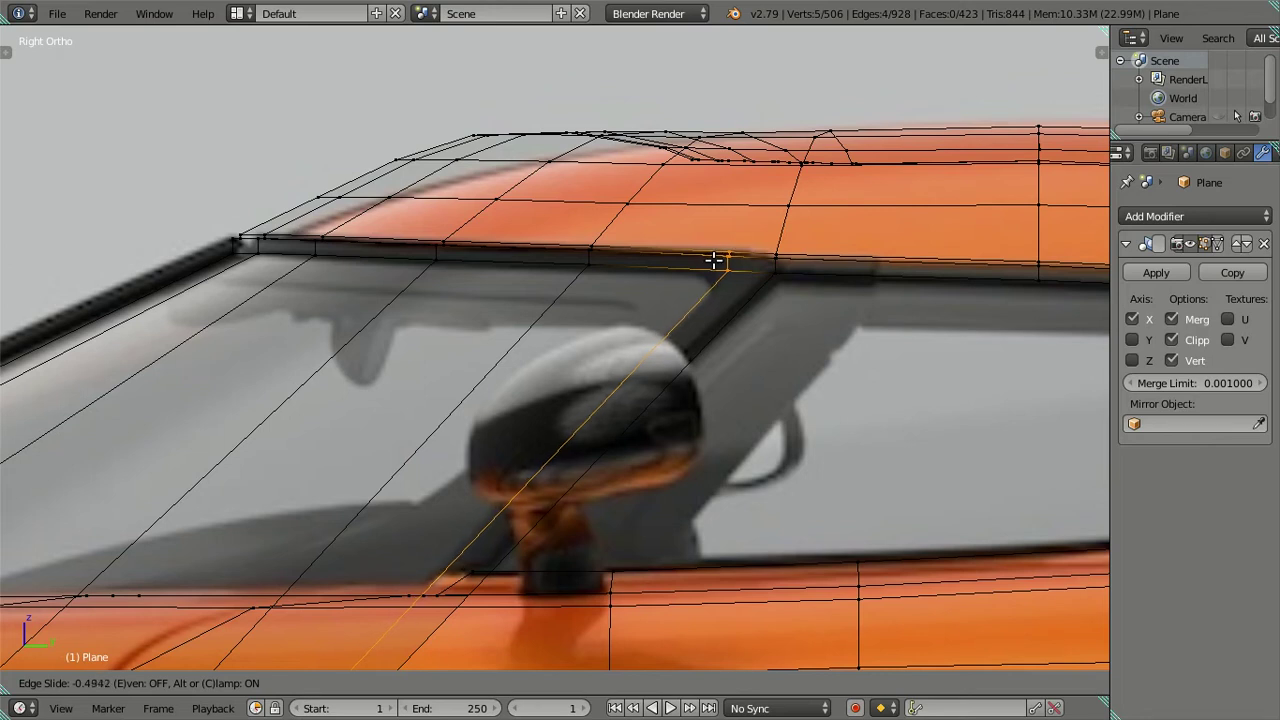
# Discard the slid pillar loop and re-cut it through the A-pillar with a -0.2539 slide
pyautogui.click(716, 261)
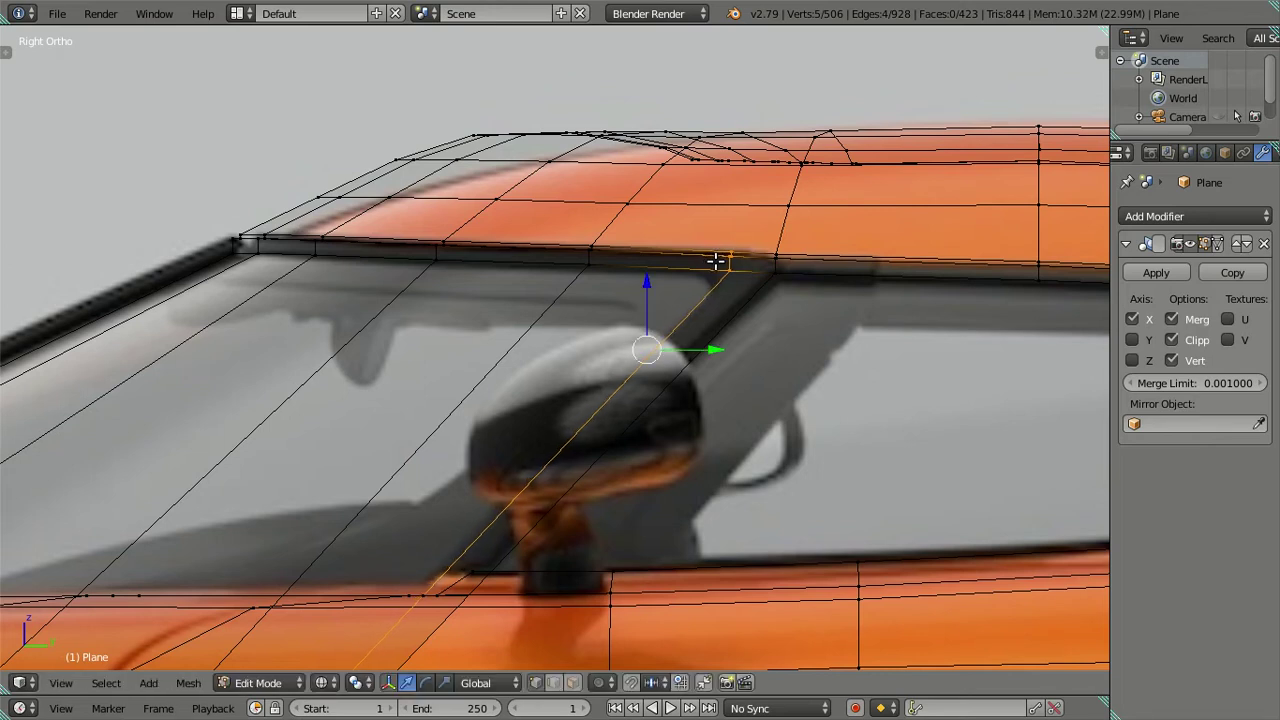
pyautogui.press('x')
pyautogui.click(725, 314)
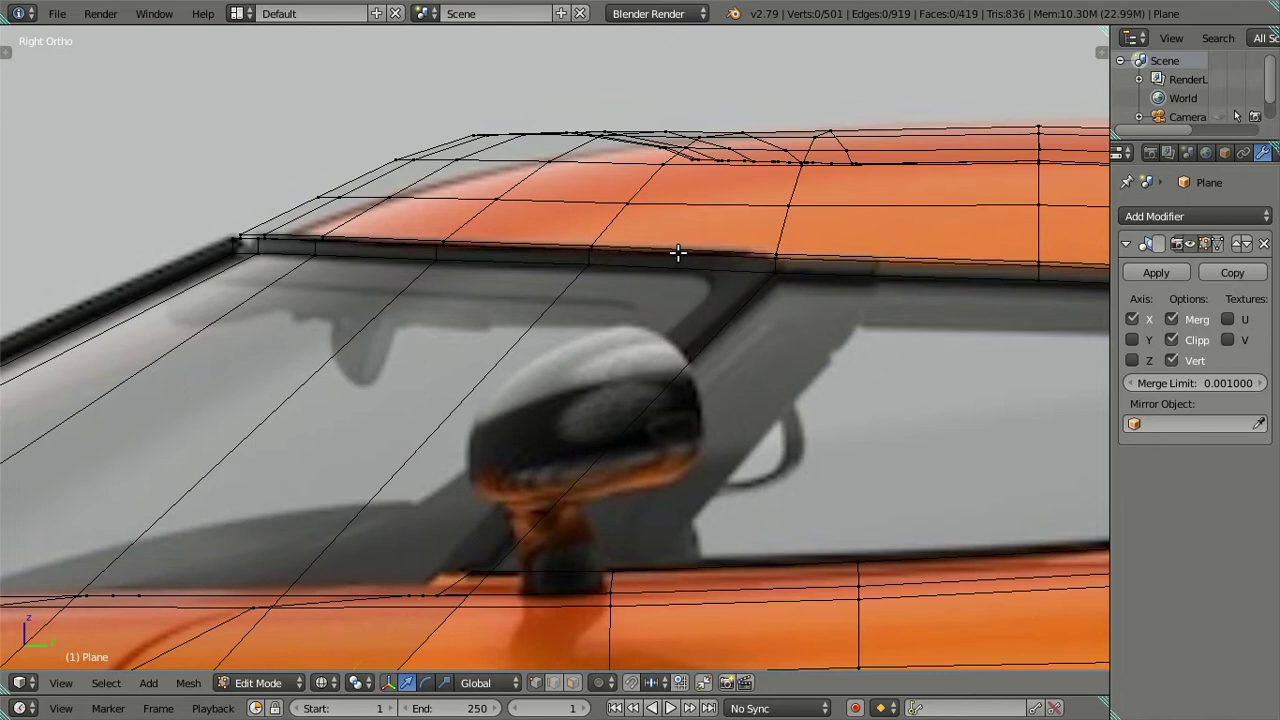
pyautogui.hotkey('ctrl', 'r')
pyautogui.click(681, 255)
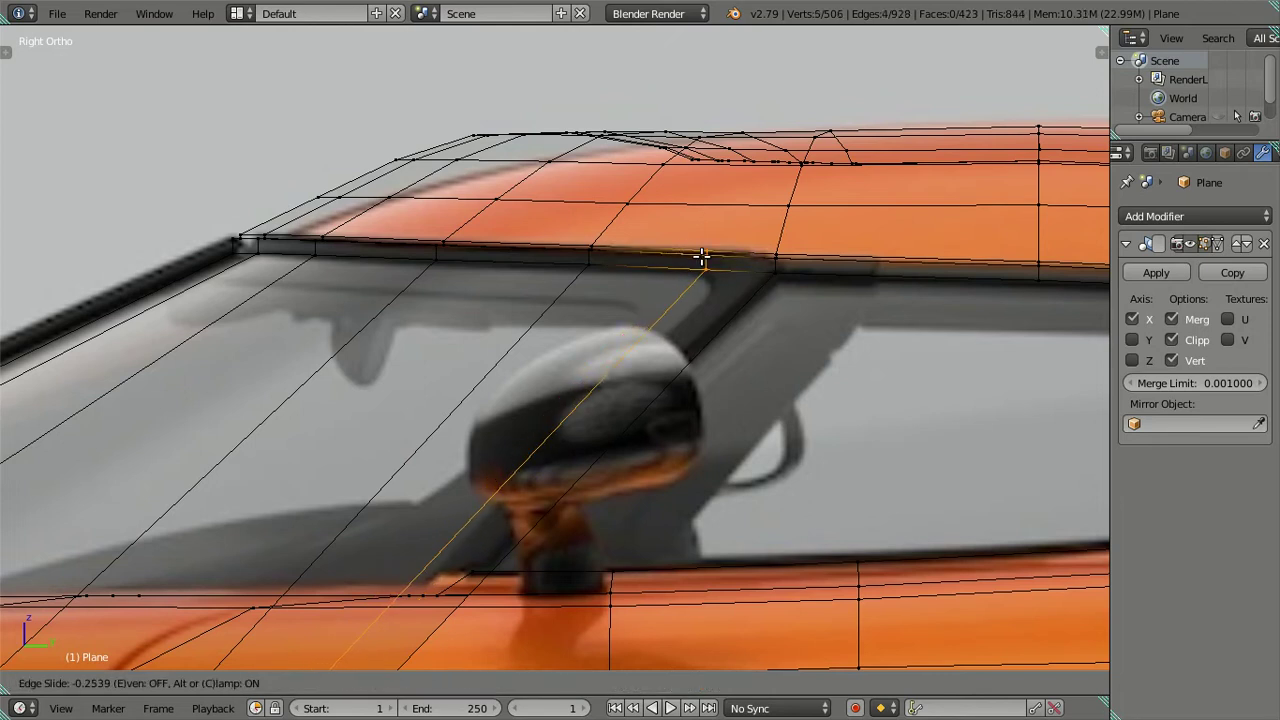
pyautogui.click(702, 255)
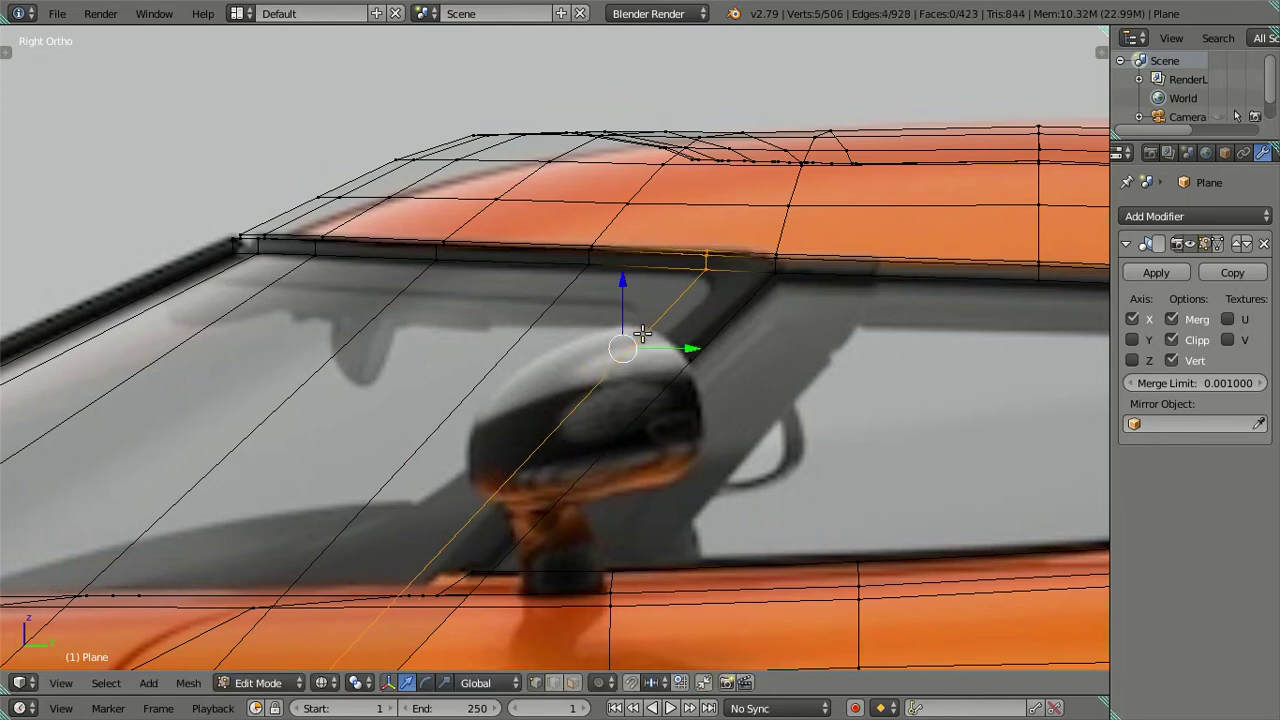
pyautogui.scroll(-3, 640, 330)
# In top view, move two vertices of the new A-pillar edge along Y
pyautogui.moveTo(496, 498)
pyautogui.mouseDown(button='middle')
pyautogui.moveTo(606, 583)
pyautogui.moveTo(663, 509)
pyautogui.mouseUp(button='middle')
pyautogui.press('KP_7')
pyautogui.scroll(1, 717, 478)
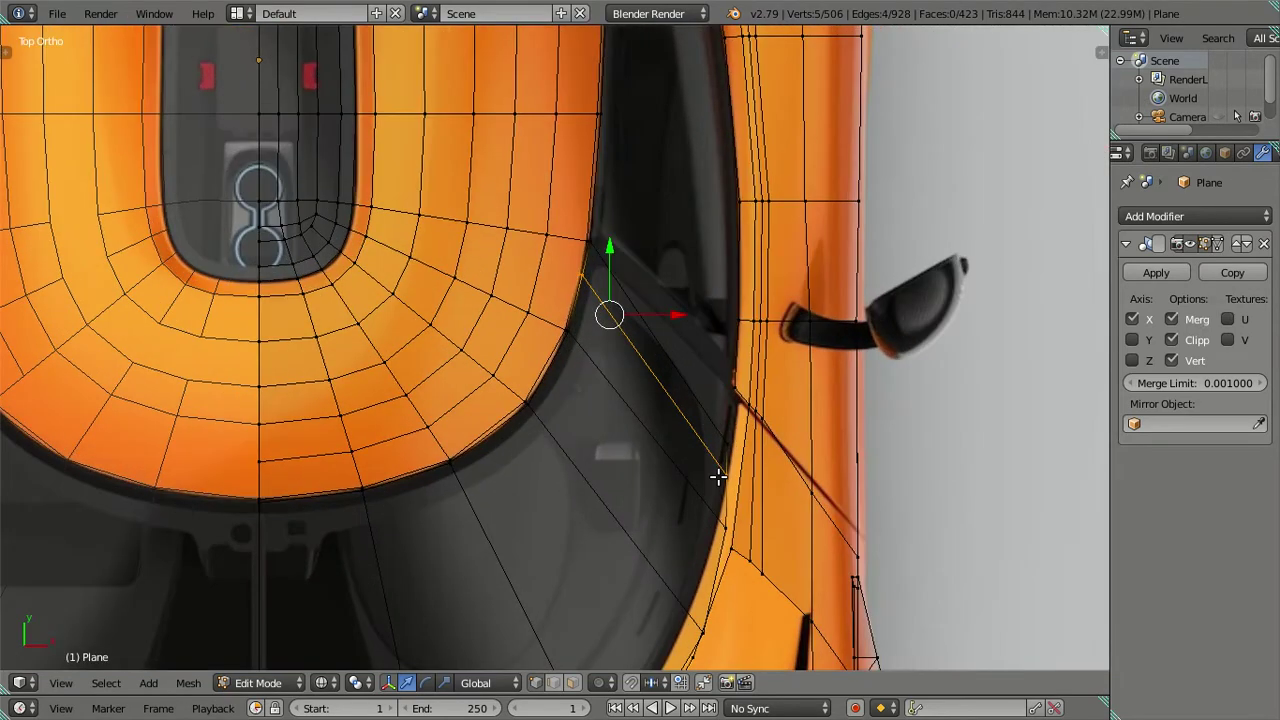
pyautogui.scroll(1, 717, 478)
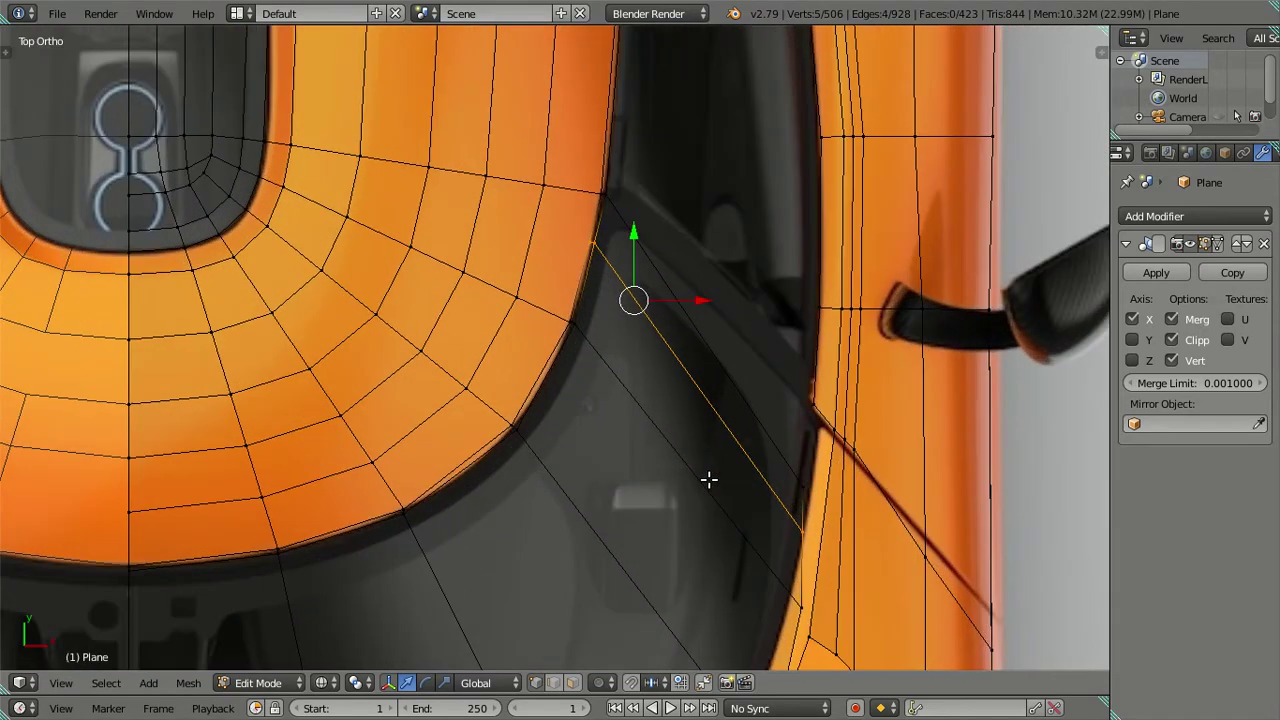
pyautogui.rightClick(795, 467)
pyautogui.keyDown('shift'); pyautogui.rightClick(797, 521); pyautogui.keyUp('shift')
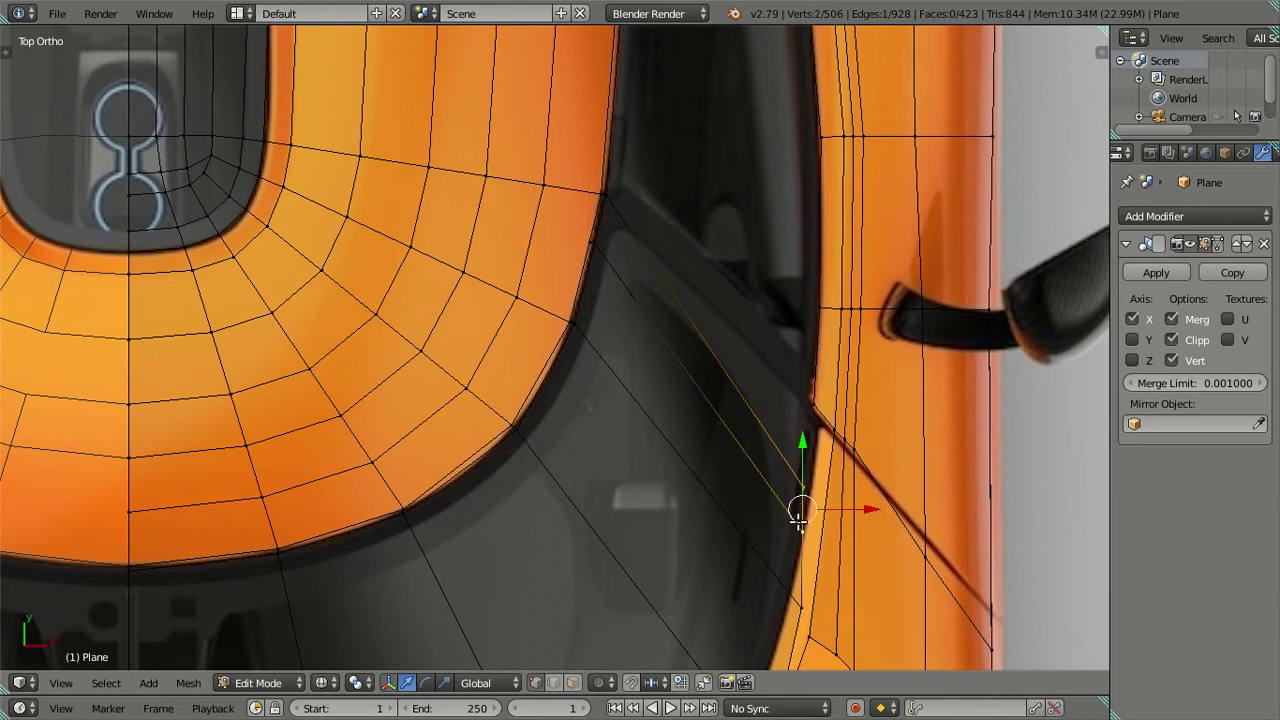
pyautogui.press('g')
pyautogui.press('y')
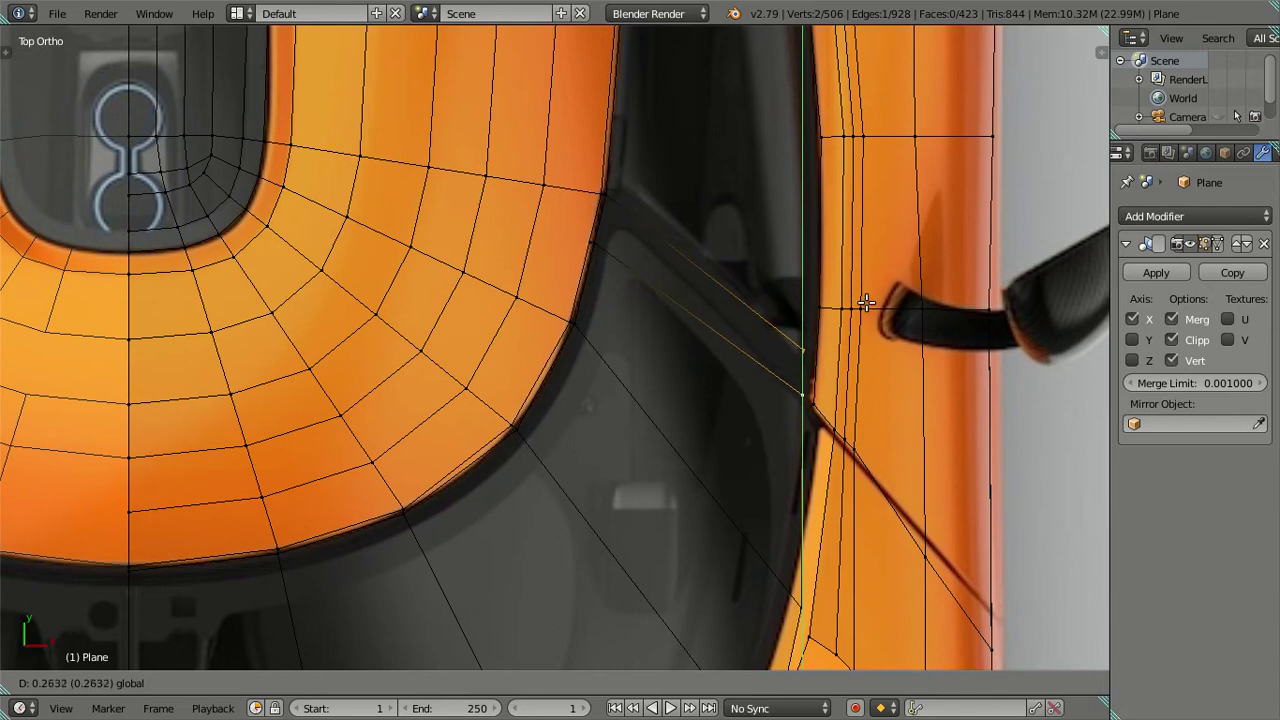
pyautogui.click(866, 302)
# Undo the vertex move and the A-pillar loop cut, then clear the selection
pyautogui.scroll(-2, 620, 357)
pyautogui.scroll(2, 594, 417)
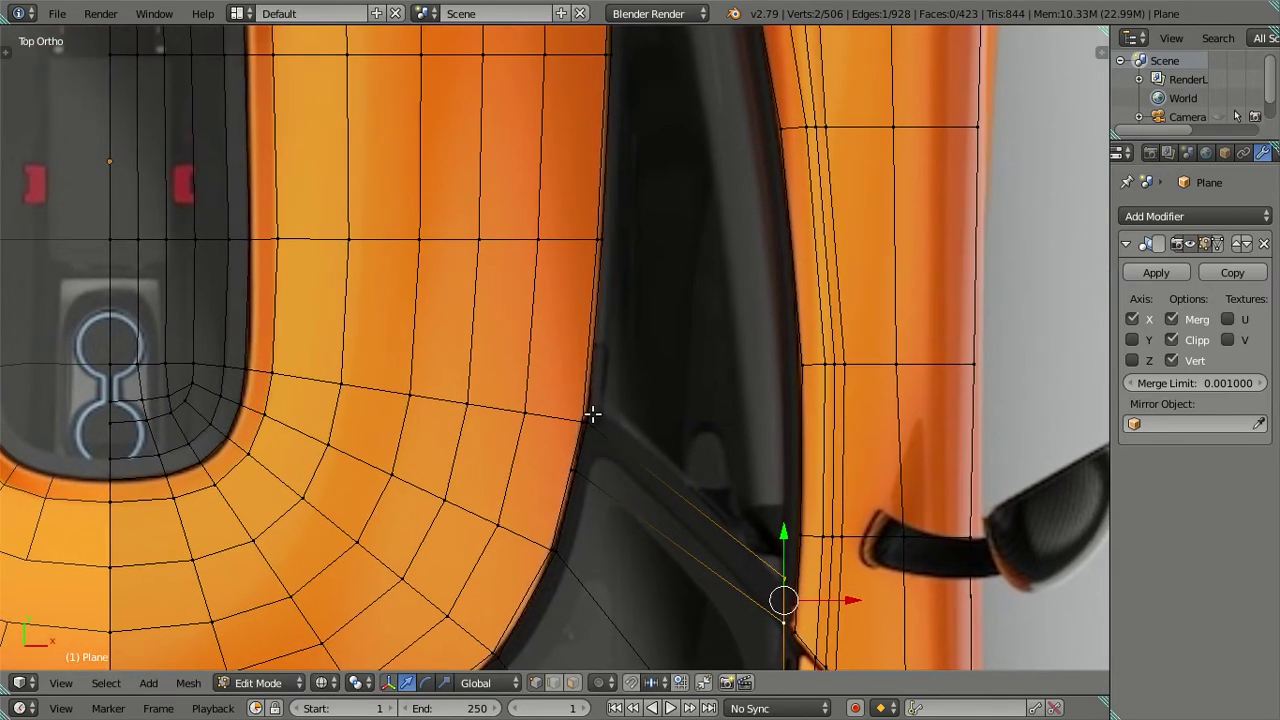
pyautogui.hotkey('ctrl', 'z')
pyautogui.hotkey('ctrl', 'z')
pyautogui.hotkey('ctrl', 'z')
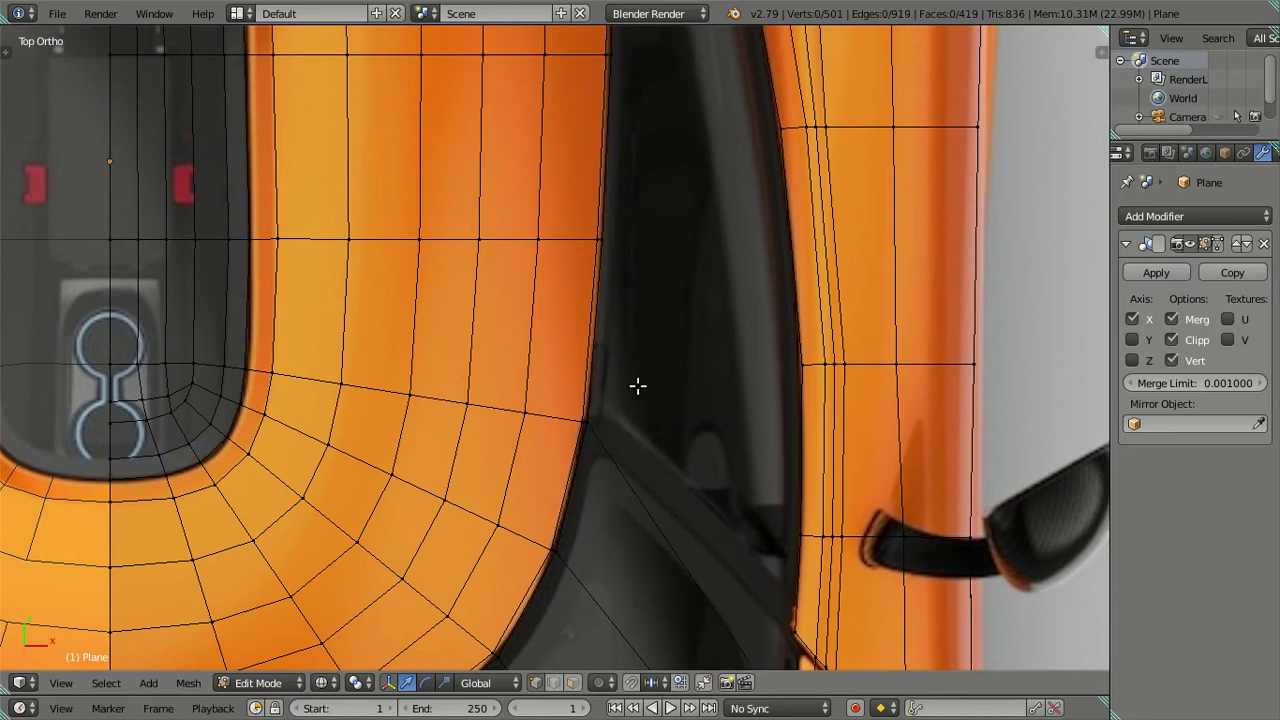
pyautogui.scroll(-4, 637, 384)
pyautogui.hotkey('ctrl', 'z')
pyautogui.hotkey('ctrl', 'z')
pyautogui.hotkey('ctrl', 'z')
pyautogui.hotkey('ctrl', 'z')
pyautogui.scroll(-2, 638, 382)
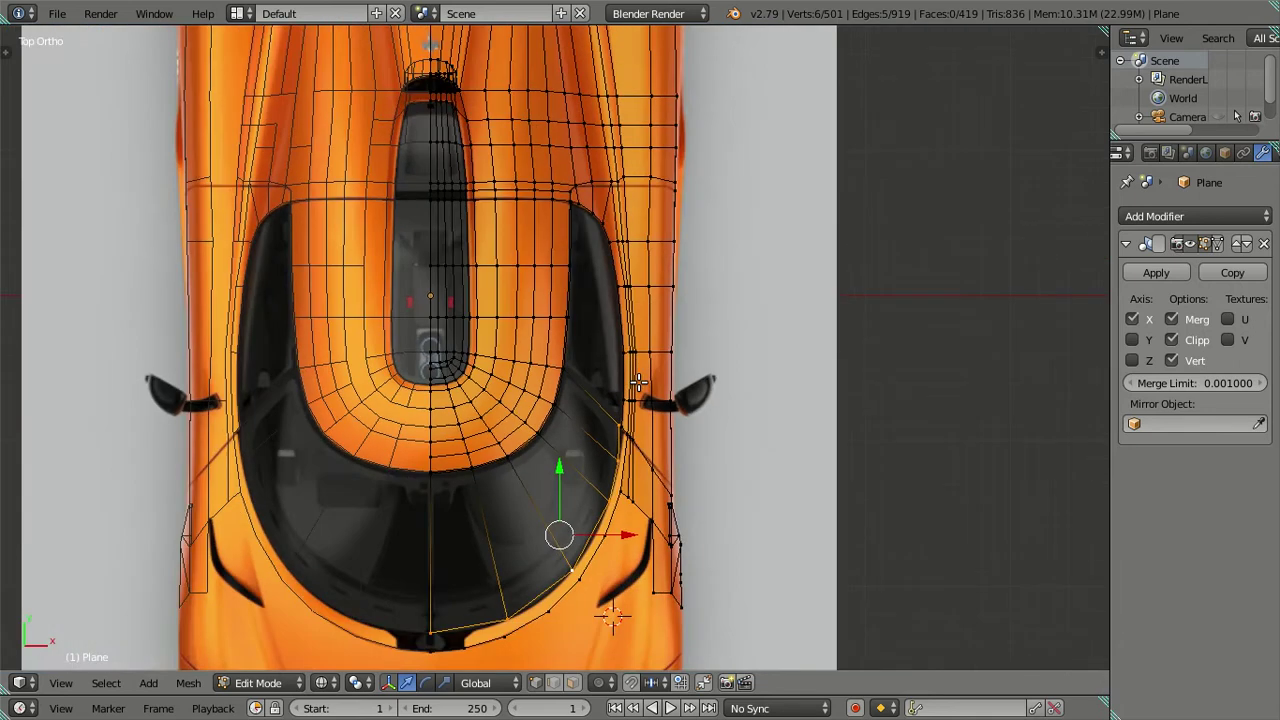
pyautogui.press('a')
pyautogui.scroll(3, 638, 382)
pyautogui.scroll(2, 638, 382)
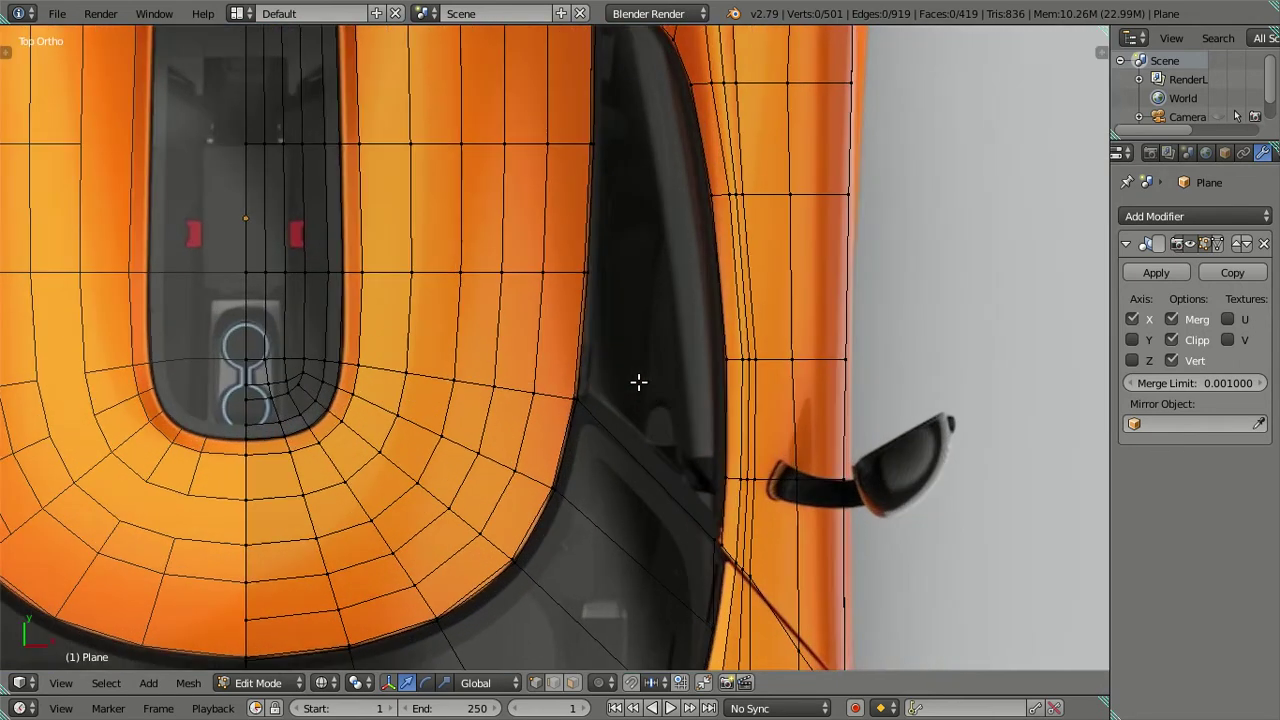
pyautogui.scroll(2, 581, 395)
pyautogui.scroll(2, 583, 394)
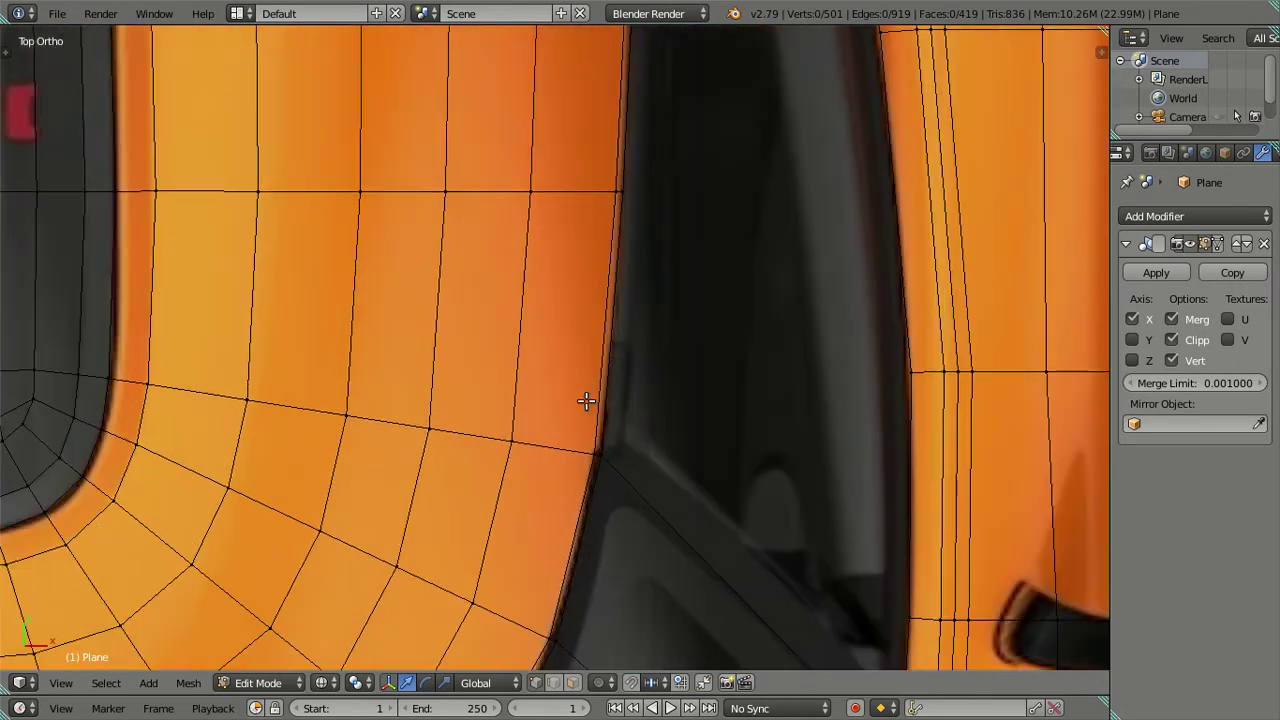
pyautogui.scroll(-2, 594, 401)
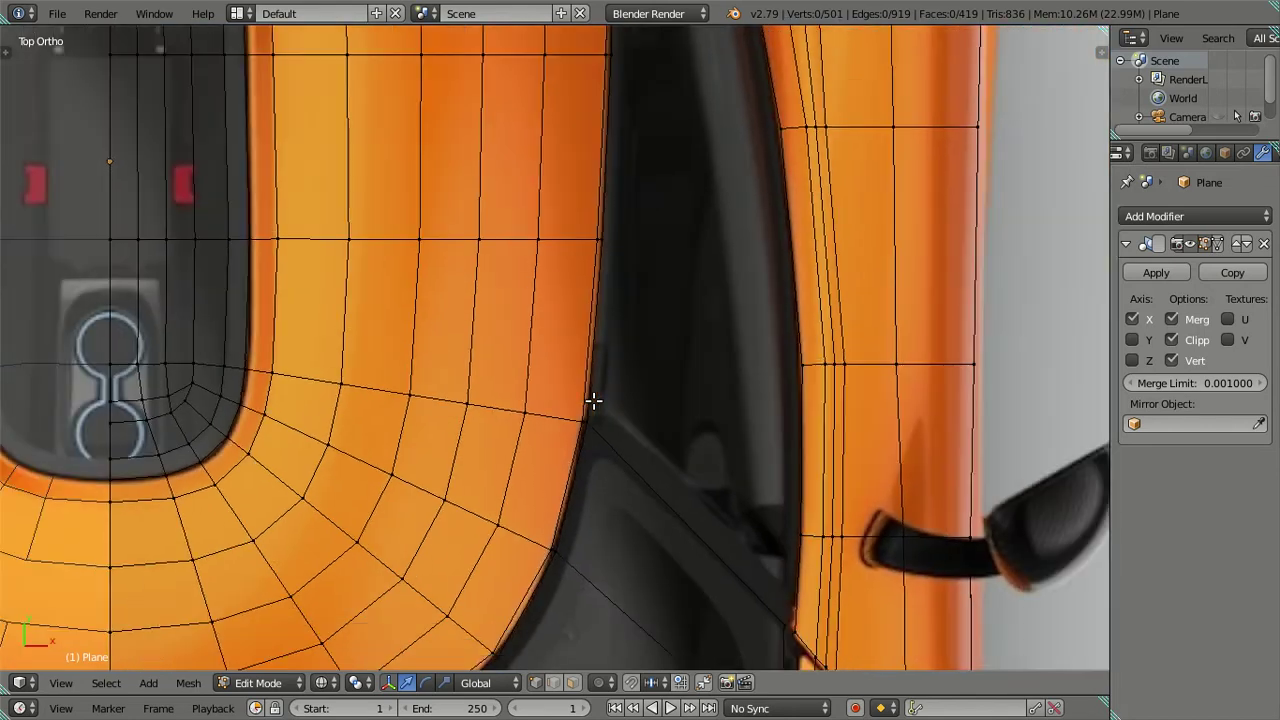
# Try selecting the roof loop at the A-pillar corner and the window-edge loop, then deselect
pyautogui.keyDown('shift'); pyautogui.moveTo(604, 421); pyautogui.dragTo(606, 337, button='middle'); pyautogui.keyUp('shift')
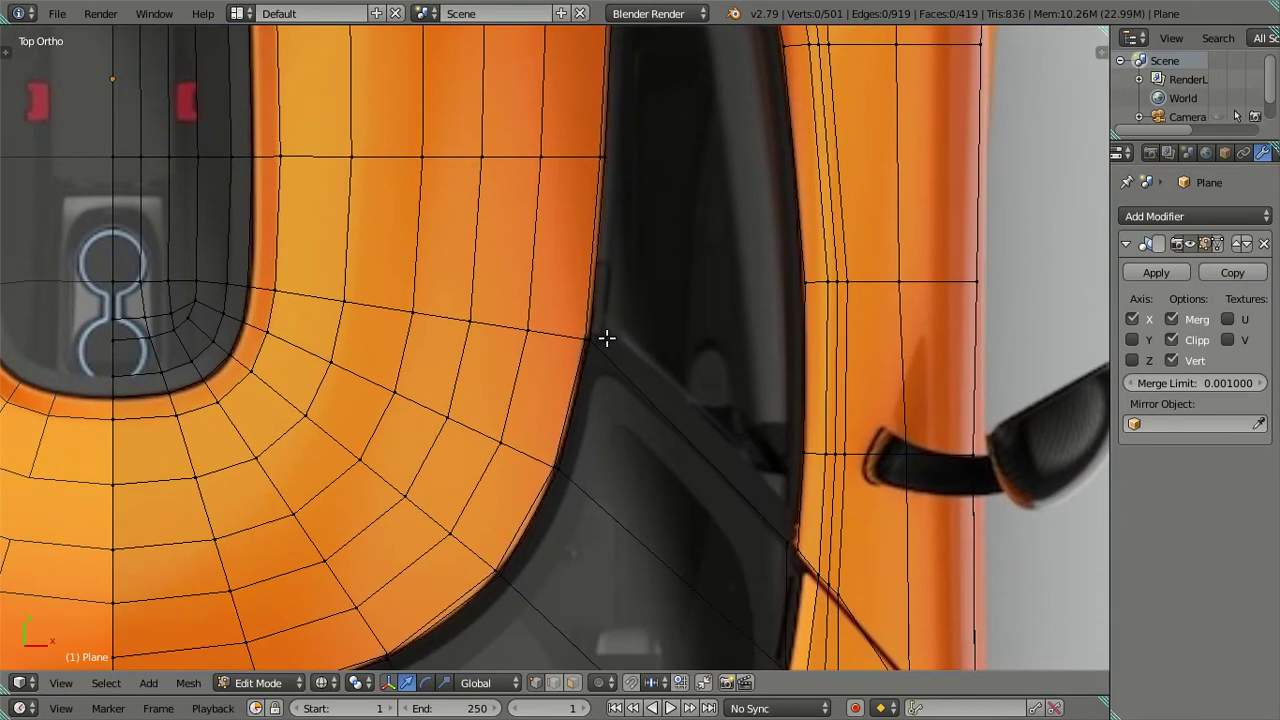
pyautogui.keyDown('alt'); pyautogui.rightClick(492, 322); pyautogui.keyUp('alt')
pyautogui.keyDown('alt'); pyautogui.keyDown('shift'); pyautogui.rightClick(665, 403); pyautogui.keyUp('shift'); pyautogui.keyUp('alt')
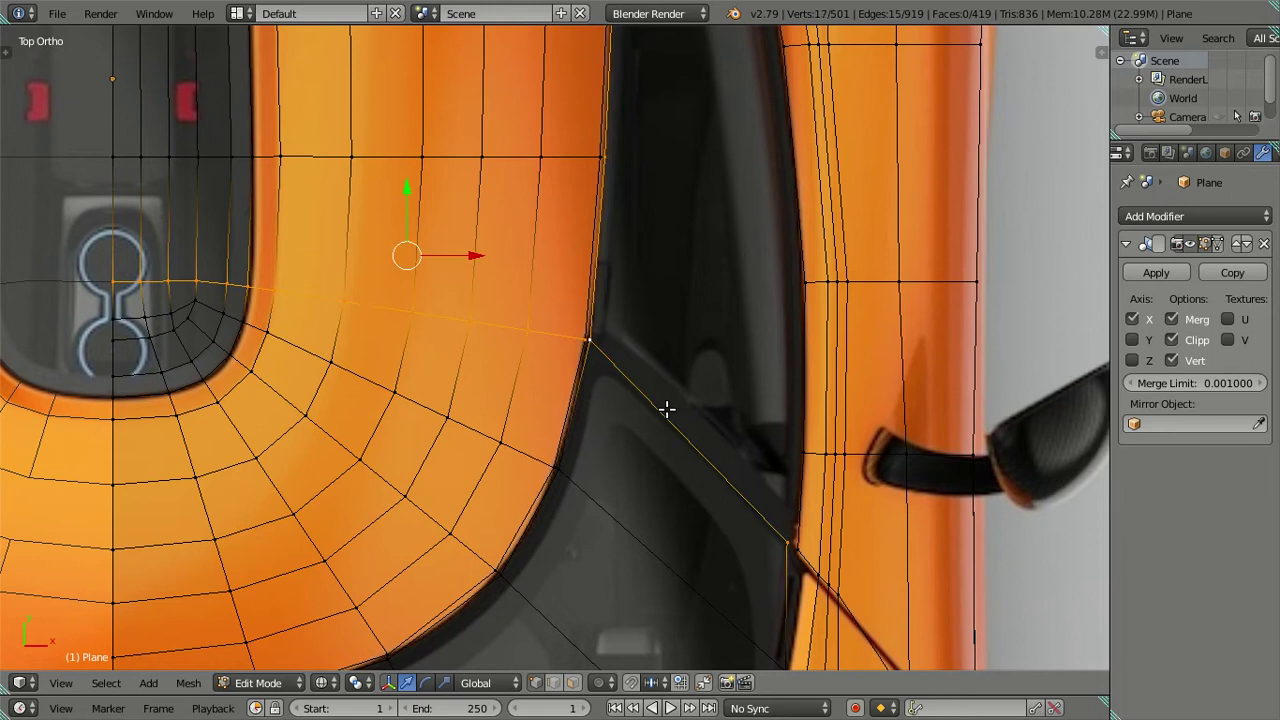
pyautogui.press('a')
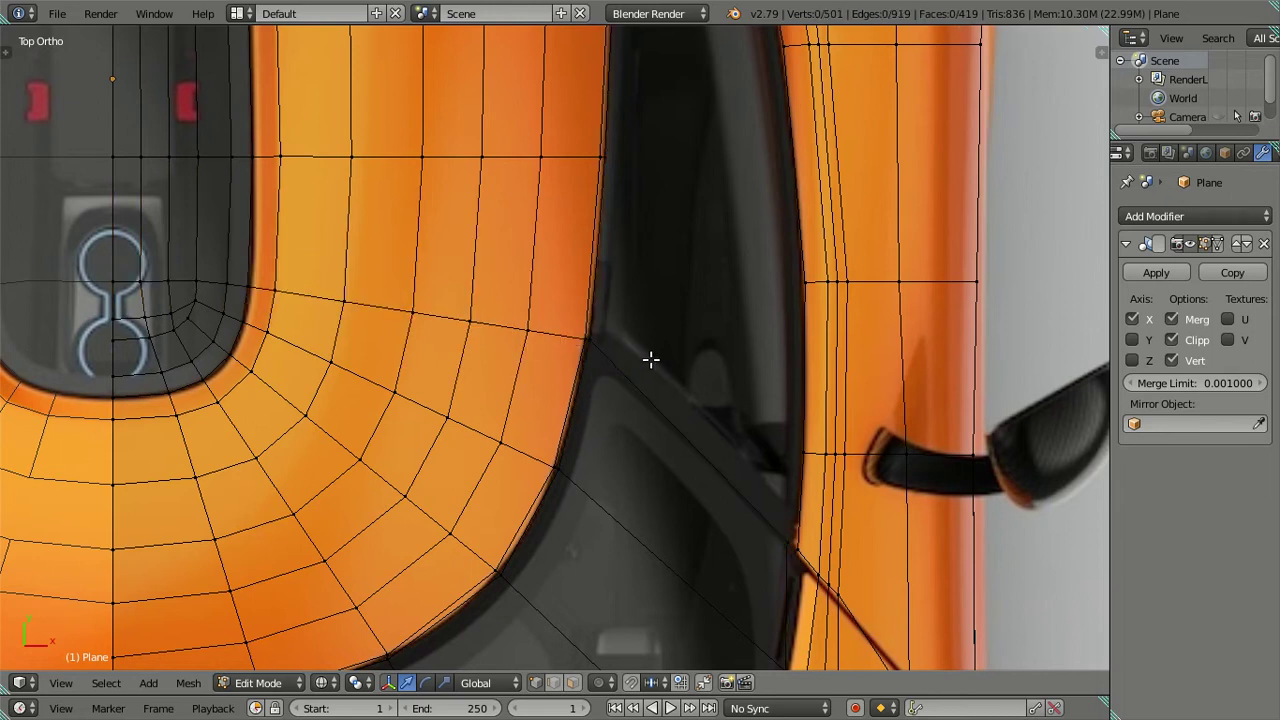
pyautogui.moveTo(634, 371)
pyautogui.mouseDown(button='middle')
pyautogui.moveTo(569, 209)
pyautogui.moveTo(629, 300)
pyautogui.moveTo(575, 347)
pyautogui.moveTo(549, 351)
pyautogui.moveTo(620, 263)
pyautogui.mouseUp(button='middle')
# Select the vertical roof edge loop and shift it slightly along Y in top view
pyautogui.keyDown('alt'); pyautogui.rightClick(615, 250); pyautogui.keyUp('alt')
pyautogui.scroll(-3, 617, 250)
pyautogui.keyDown('alt'); pyautogui.rightClick(574, 234); pyautogui.keyUp('alt')
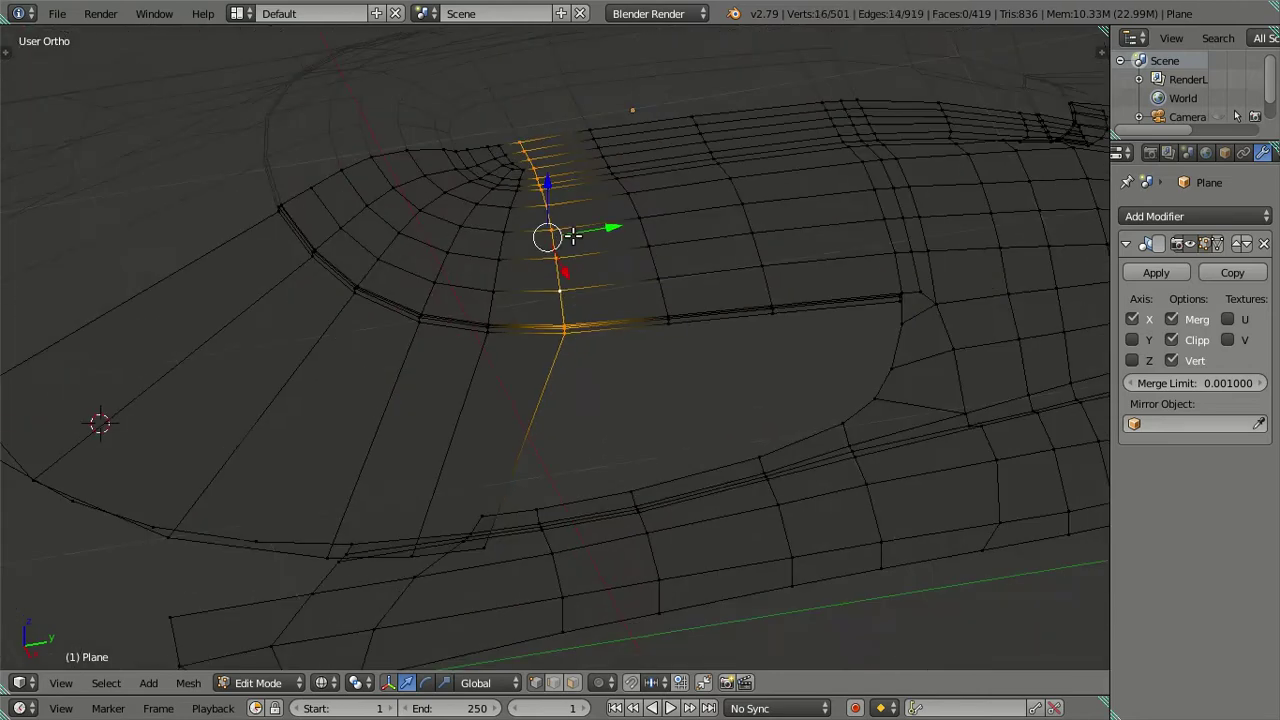
pyautogui.moveTo(522, 372)
pyautogui.mouseDown(button='middle')
pyautogui.moveTo(537, 409)
pyautogui.moveTo(582, 408)
pyautogui.mouseUp(button='middle')
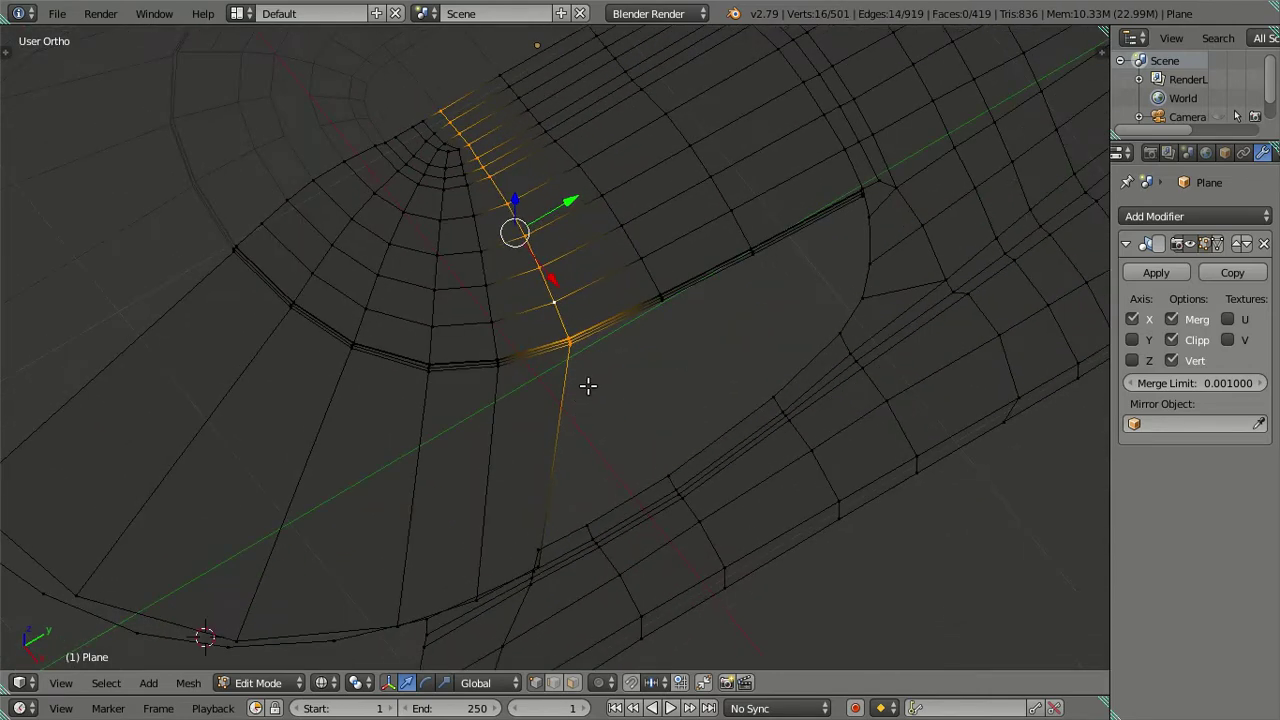
pyautogui.press('KP_7')
pyautogui.scroll(3, 580, 363)
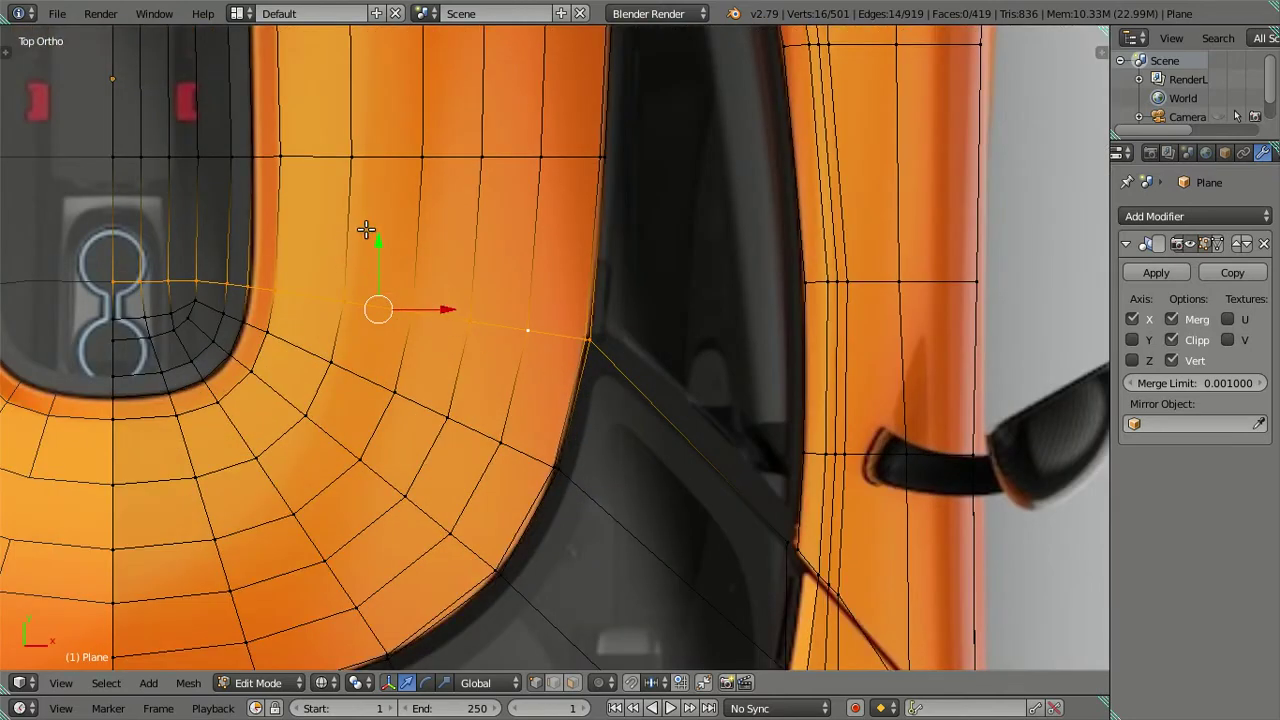
pyautogui.press('g')
pyautogui.press('y')
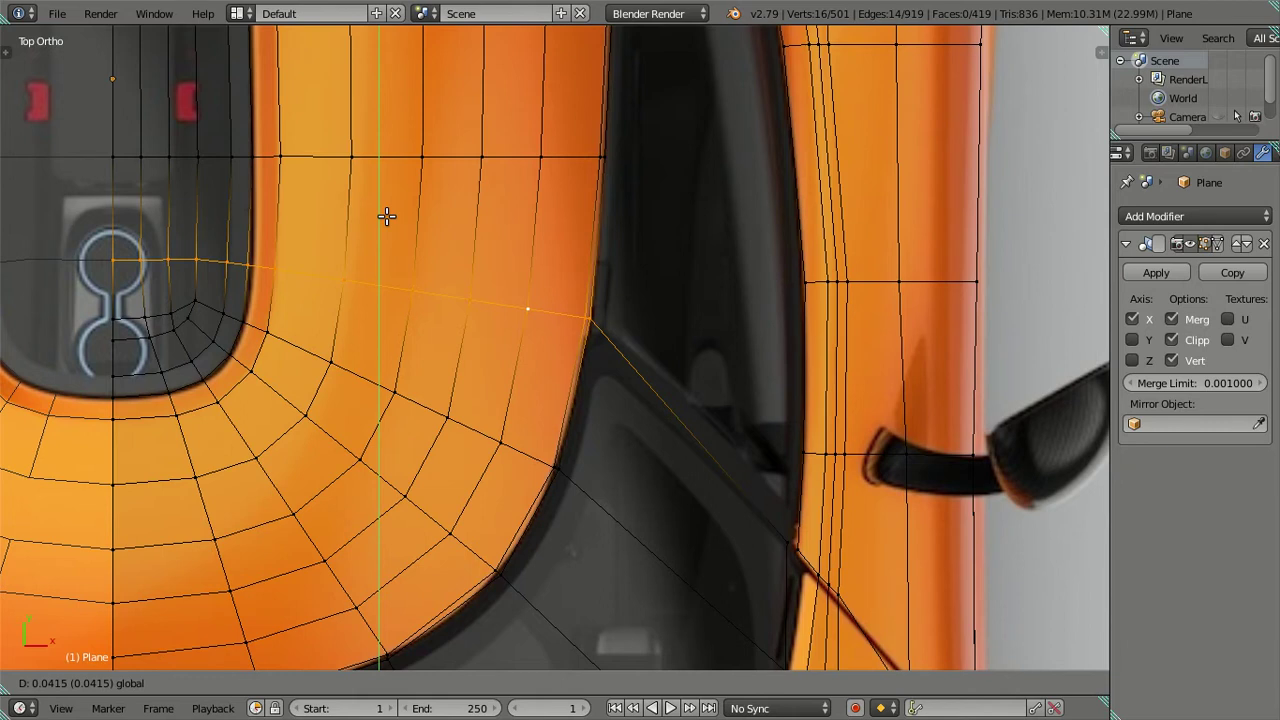
pyautogui.click(387, 216)
# Orbit and tilt the view to check the moved roof rim against the reference
pyautogui.moveTo(387, 216)
pyautogui.mouseDown(button='middle')
pyautogui.moveTo(415, 260)
pyautogui.moveTo(543, 249)
pyautogui.moveTo(599, 222)
pyautogui.mouseUp(button='middle')
pyautogui.scroll(1, 540, 257)
pyautogui.scroll(2, 540, 257)
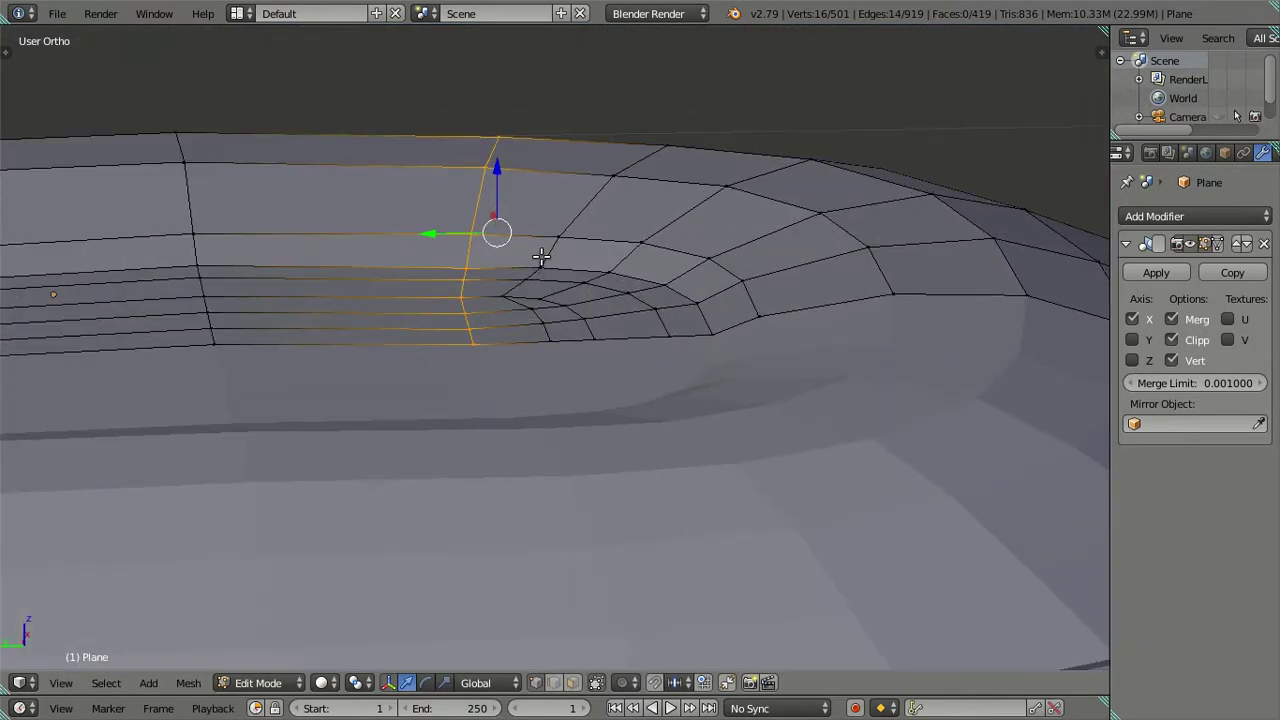
pyautogui.press('KP_8')
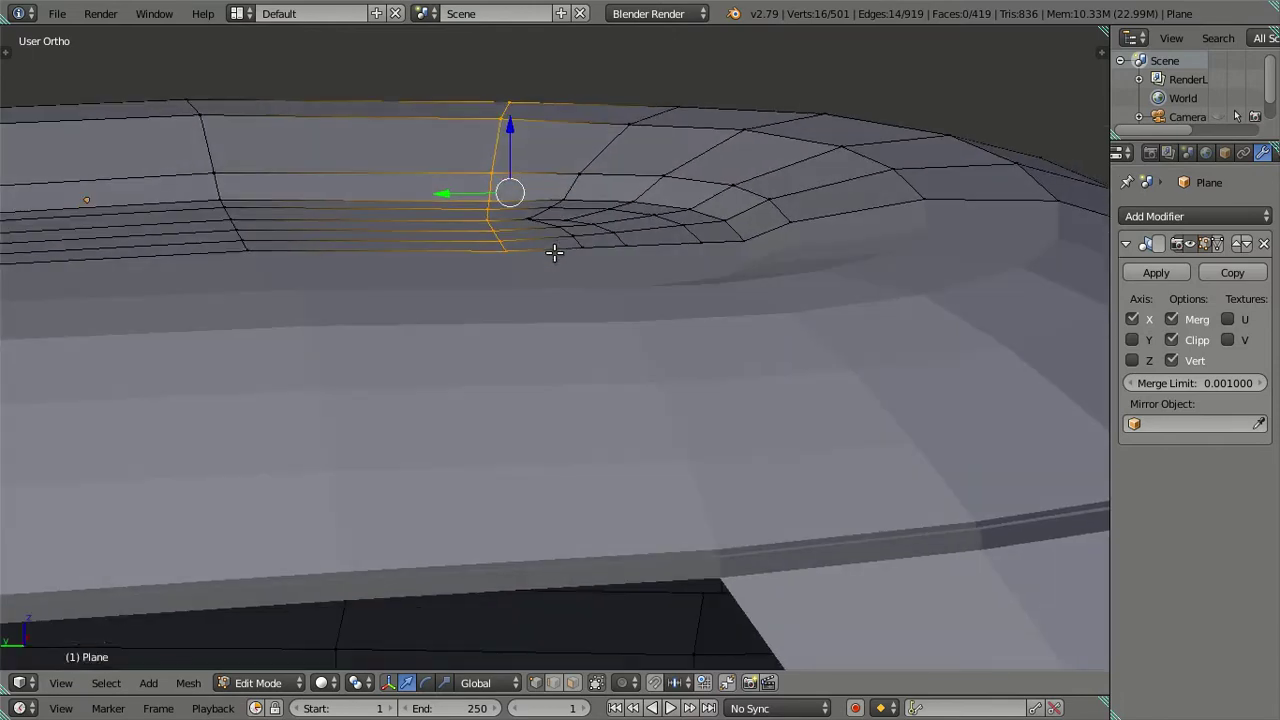
pyautogui.press('KP_8')
pyautogui.press('KP_8')
pyautogui.press('KP_8')
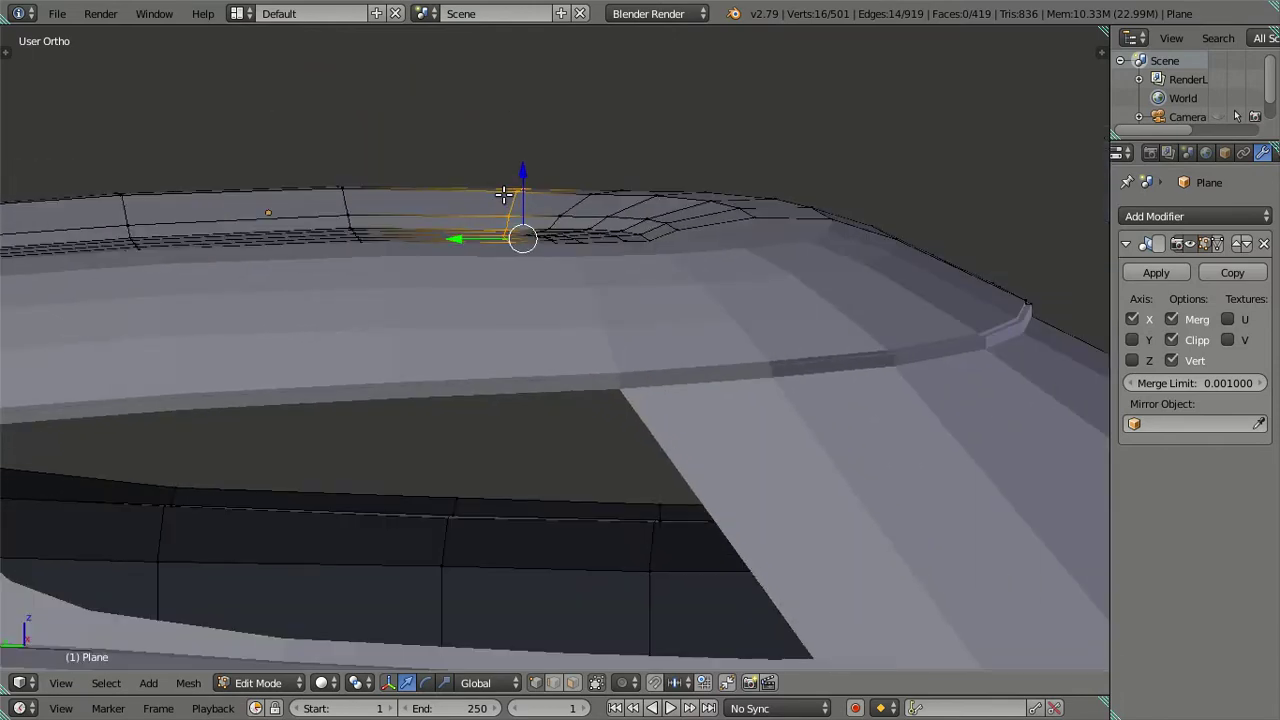
pyautogui.keyDown('shift'); pyautogui.moveTo(508, 194); pyautogui.dragTo(648, 324, button='middle'); pyautogui.keyUp('shift')
pyautogui.moveTo(622, 371)
pyautogui.mouseDown(button='middle')
pyautogui.moveTo(740, 325)
pyautogui.moveTo(714, 451)
pyautogui.moveTo(682, 418)
pyautogui.moveTo(611, 511)
pyautogui.moveTo(529, 551)
pyautogui.moveTo(491, 480)
pyautogui.moveTo(524, 418)
pyautogui.moveTo(674, 320)
pyautogui.moveTo(509, 408)
pyautogui.mouseUp(button='middle')
# Deselect the roof loop and review the side window in side and top views, toggling solid shading
pyautogui.press('a')
pyautogui.press('KP_3')
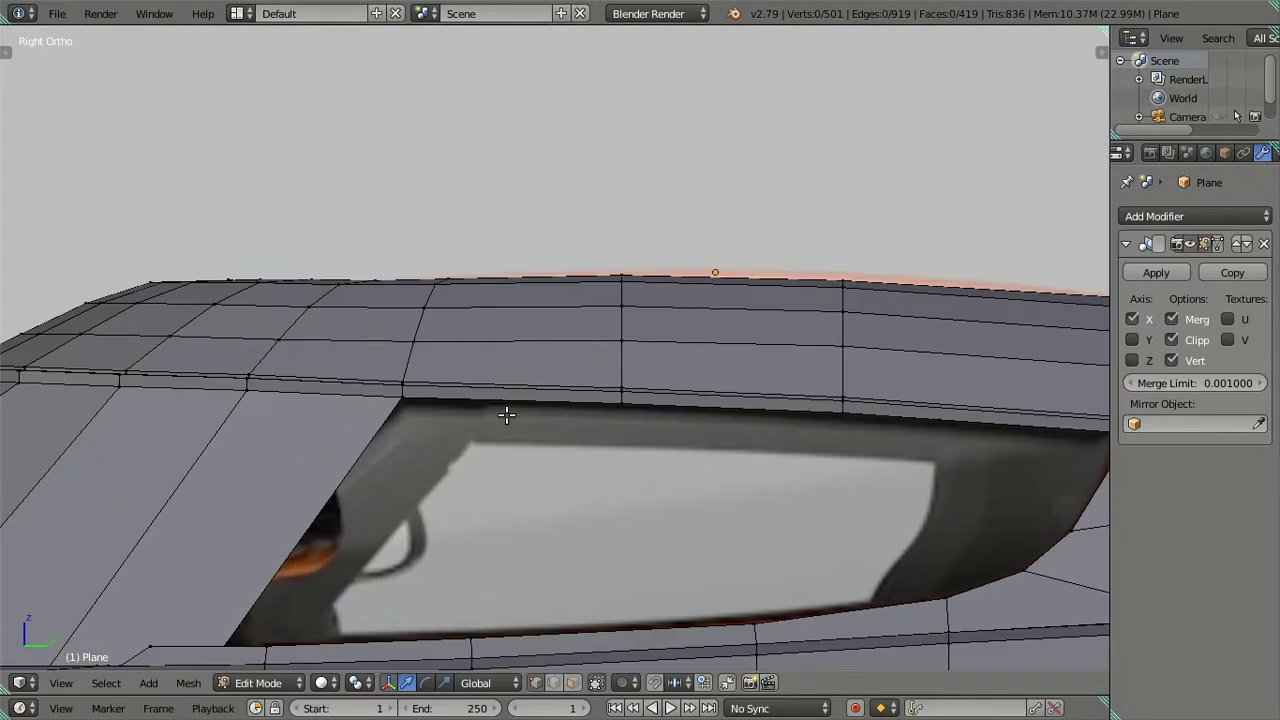
pyautogui.scroll(2, 491, 402)
pyautogui.keyDown('shift'); pyautogui.moveTo(473, 441); pyautogui.dragTo(681, 364, button='middle'); pyautogui.keyUp('shift')
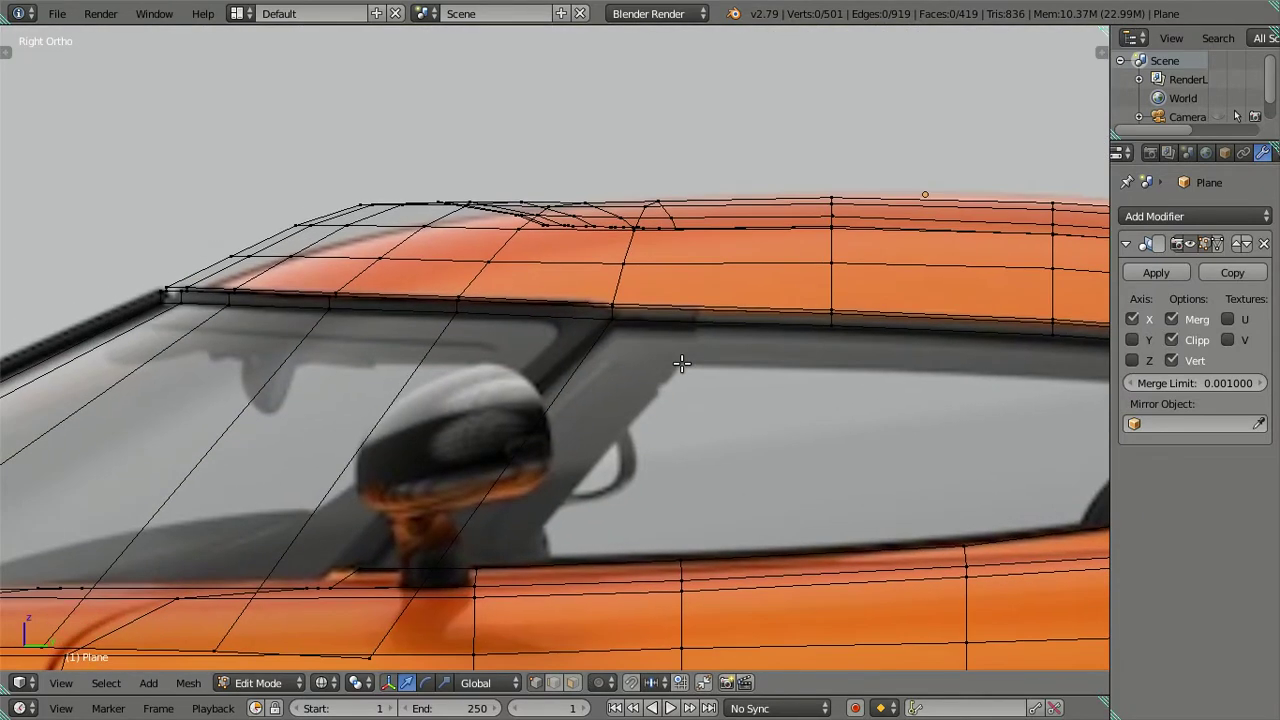
pyautogui.press('z')
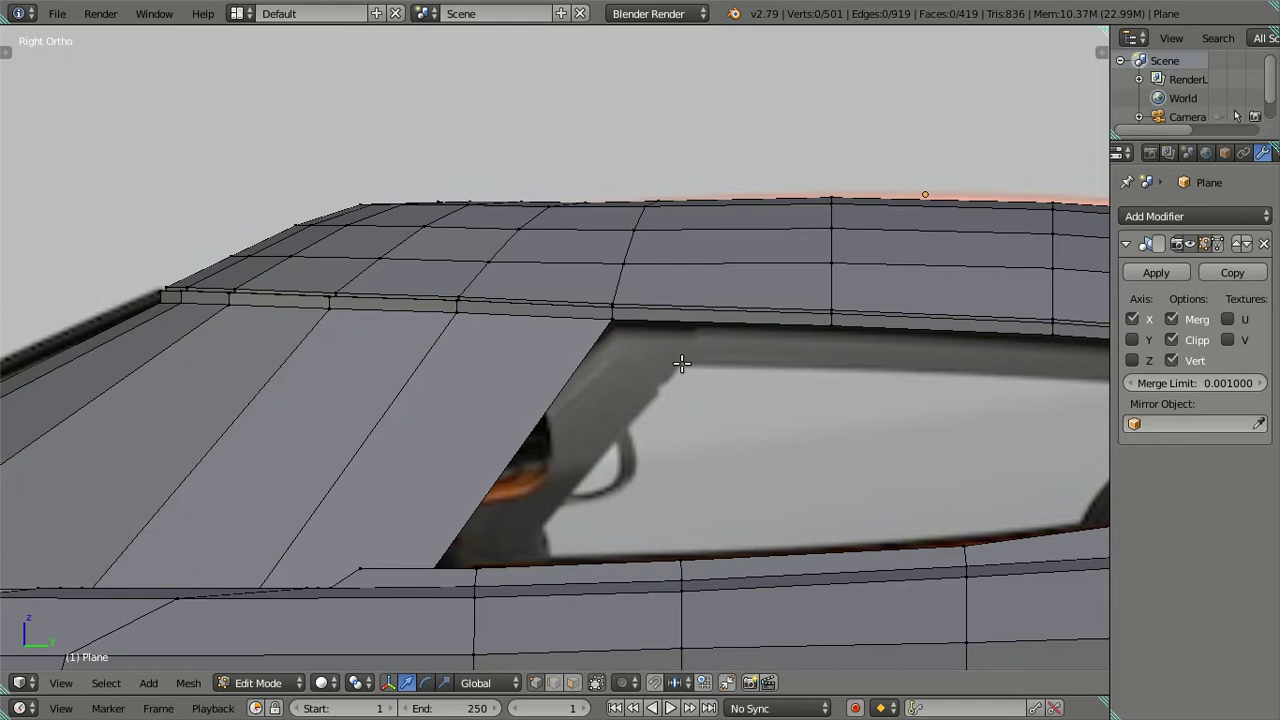
pyautogui.hotkey('alt', 'z')
pyautogui.scroll(-1, 681, 362)
pyautogui.press('KP_7')
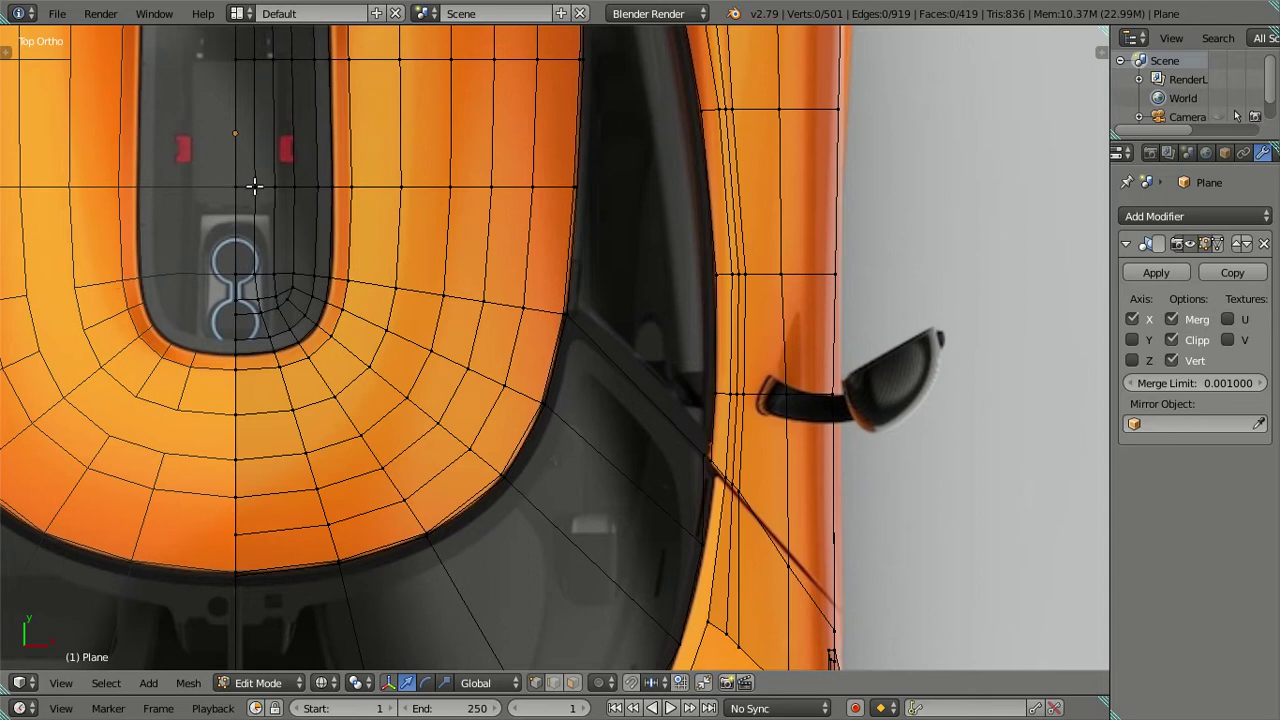
pyautogui.scroll(3, 551, 369)
pyautogui.scroll(1, 565, 320)
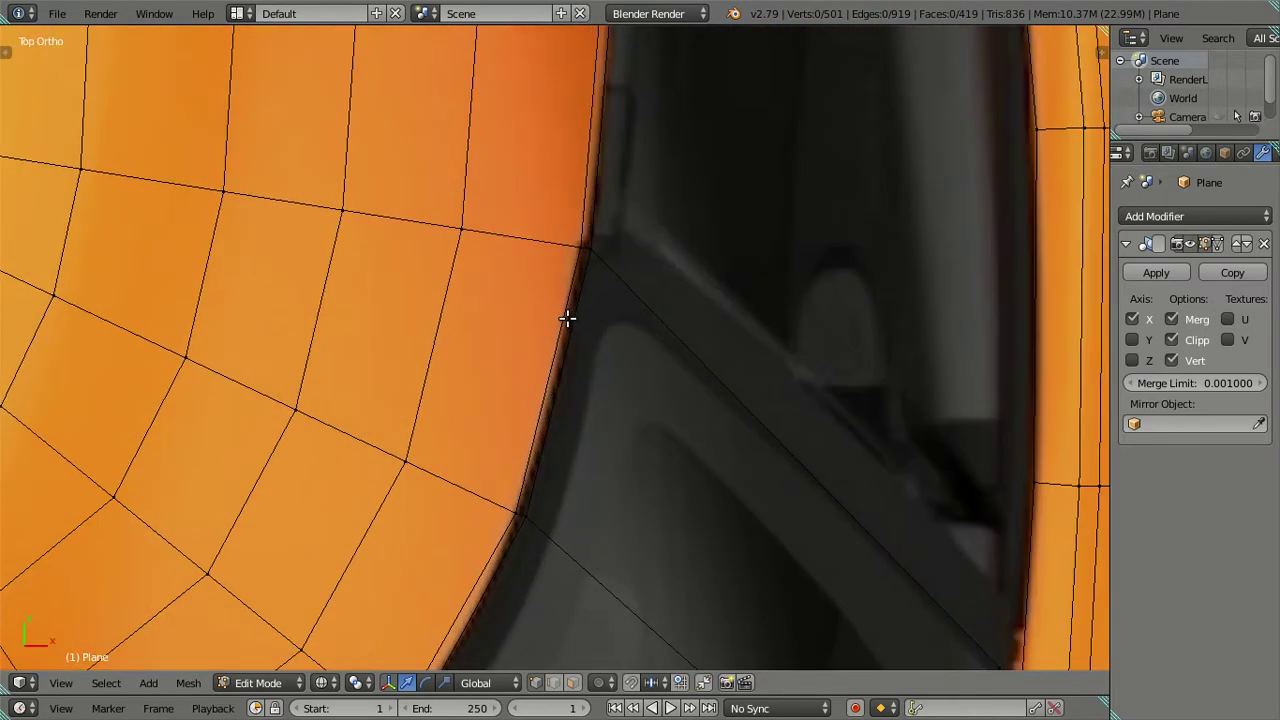
pyautogui.scroll(-1, 531, 277)
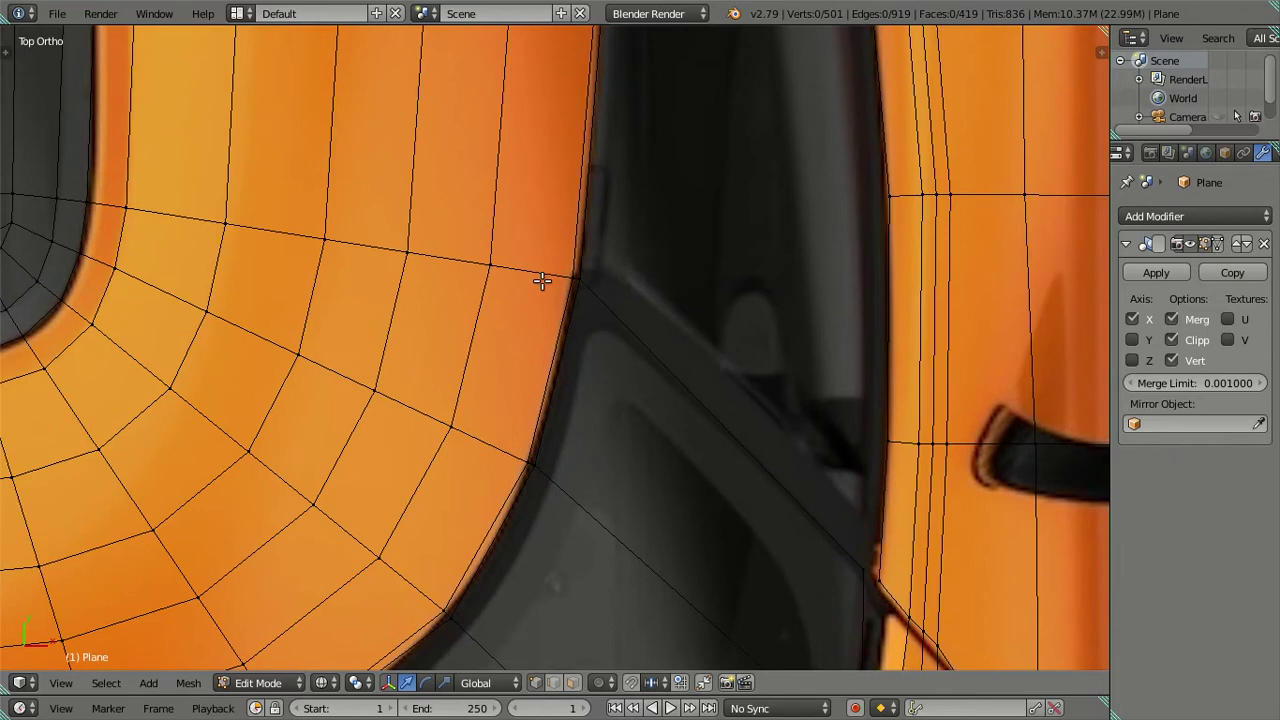
pyautogui.scroll(-1, 543, 278)
pyautogui.scroll(-3, 543, 282)
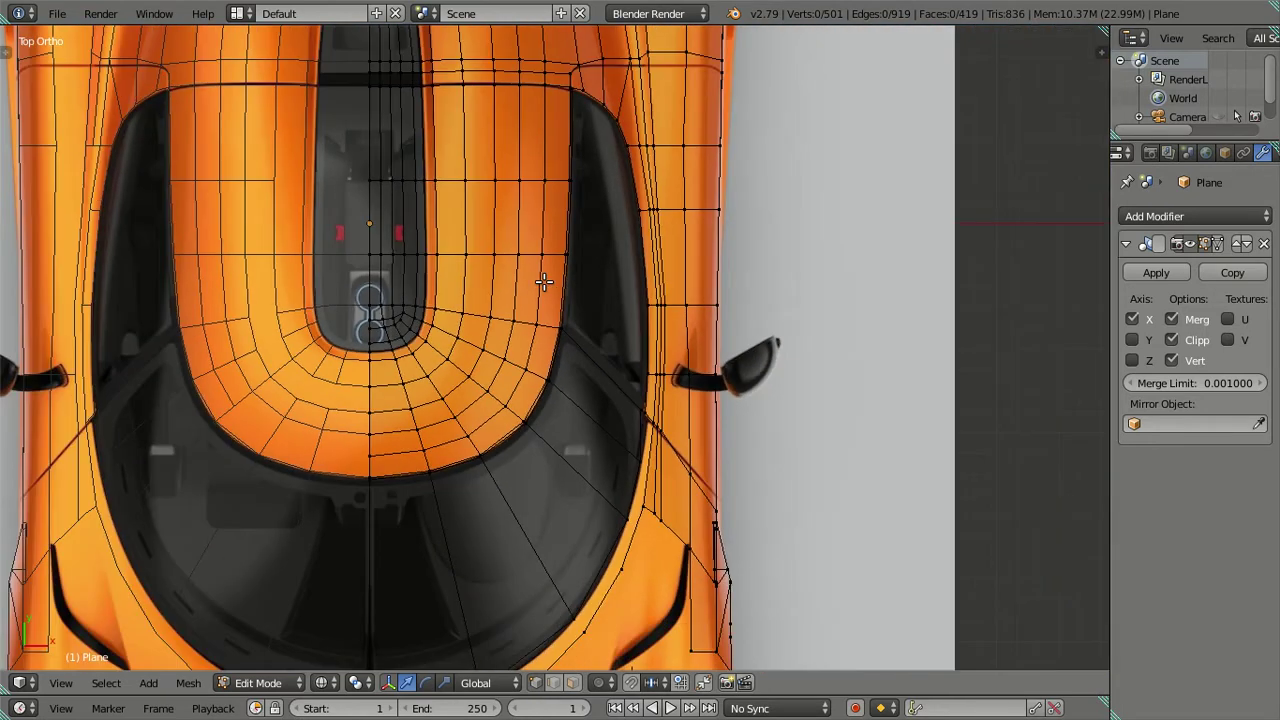
pyautogui.scroll(-2, 543, 282)
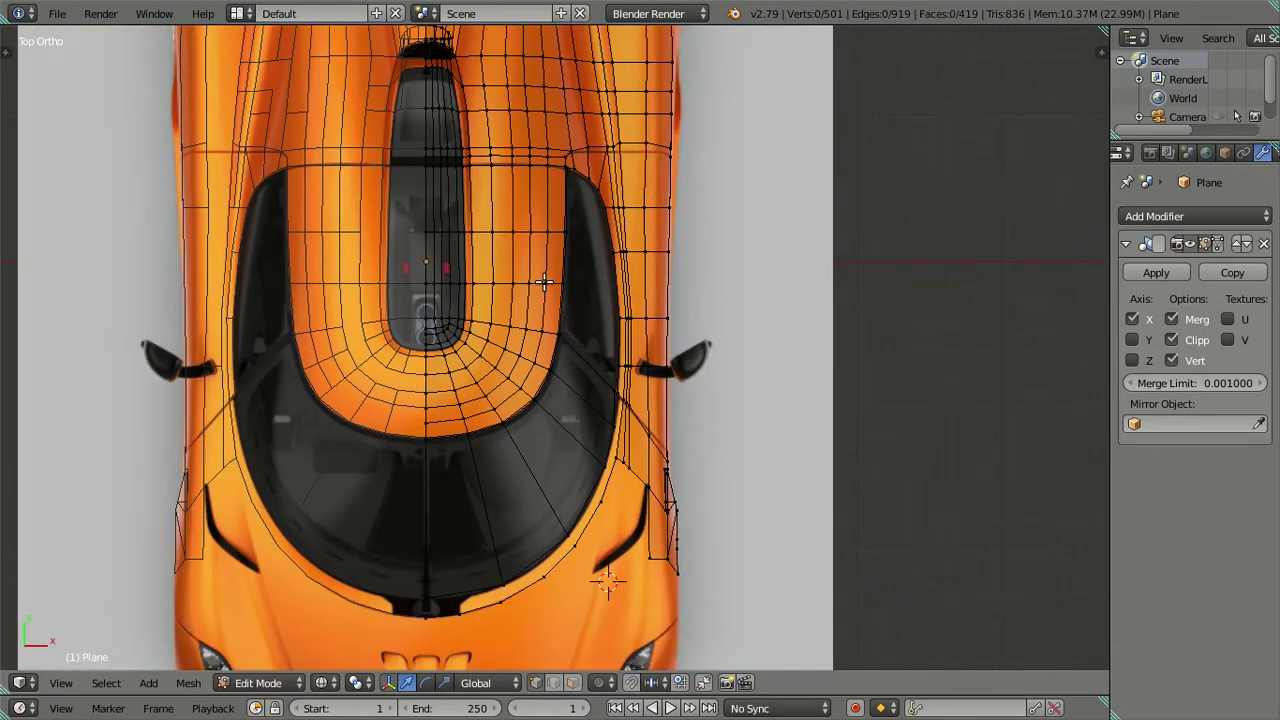
# Select the door-top edge loop and inspect it from side, top and perspective views
pyautogui.press('KP_3')
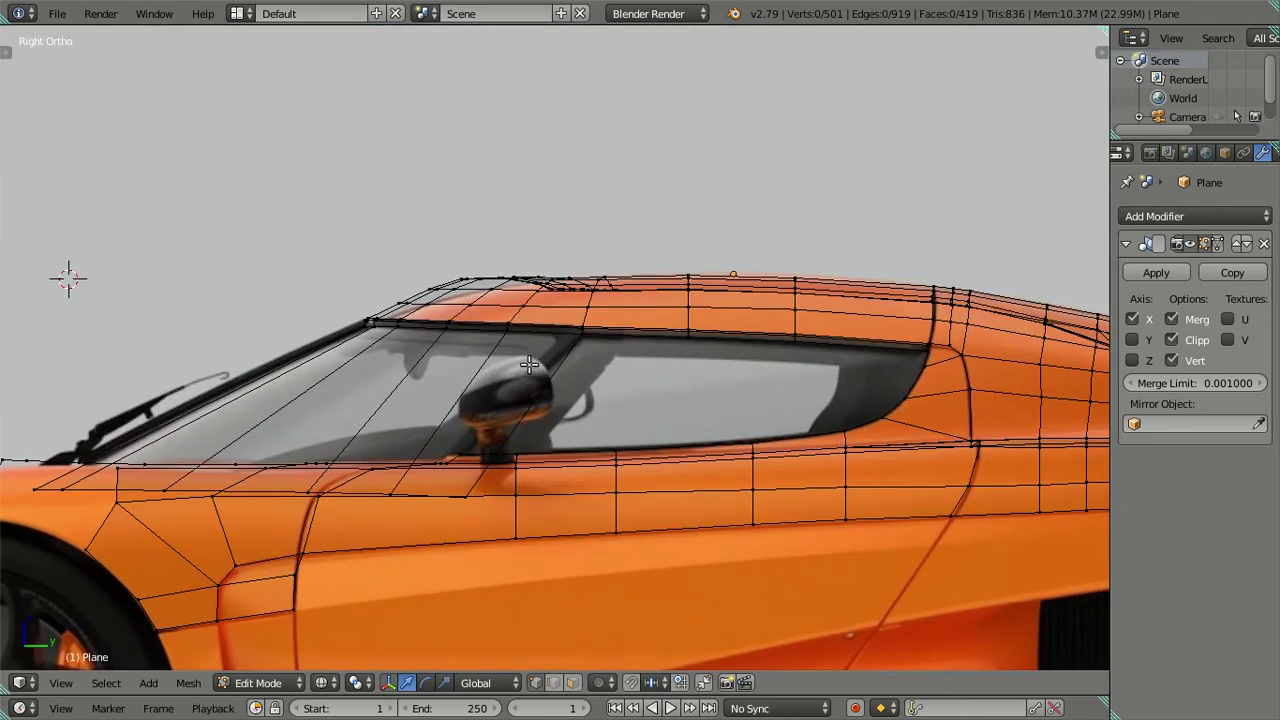
pyautogui.scroll(3, 529, 365)
pyautogui.scroll(-1, 440, 601)
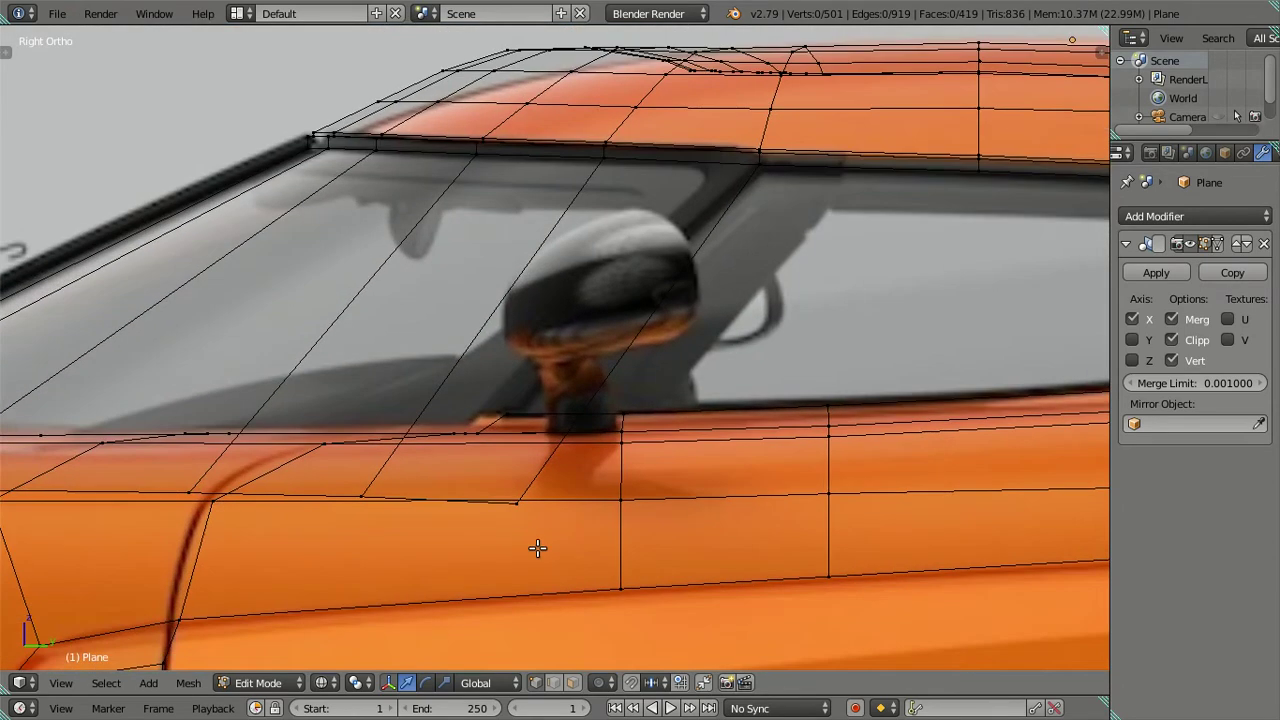
pyautogui.scroll(-1, 517, 520)
pyautogui.keyDown('alt'); pyautogui.rightClick(490, 496); pyautogui.keyUp('alt')
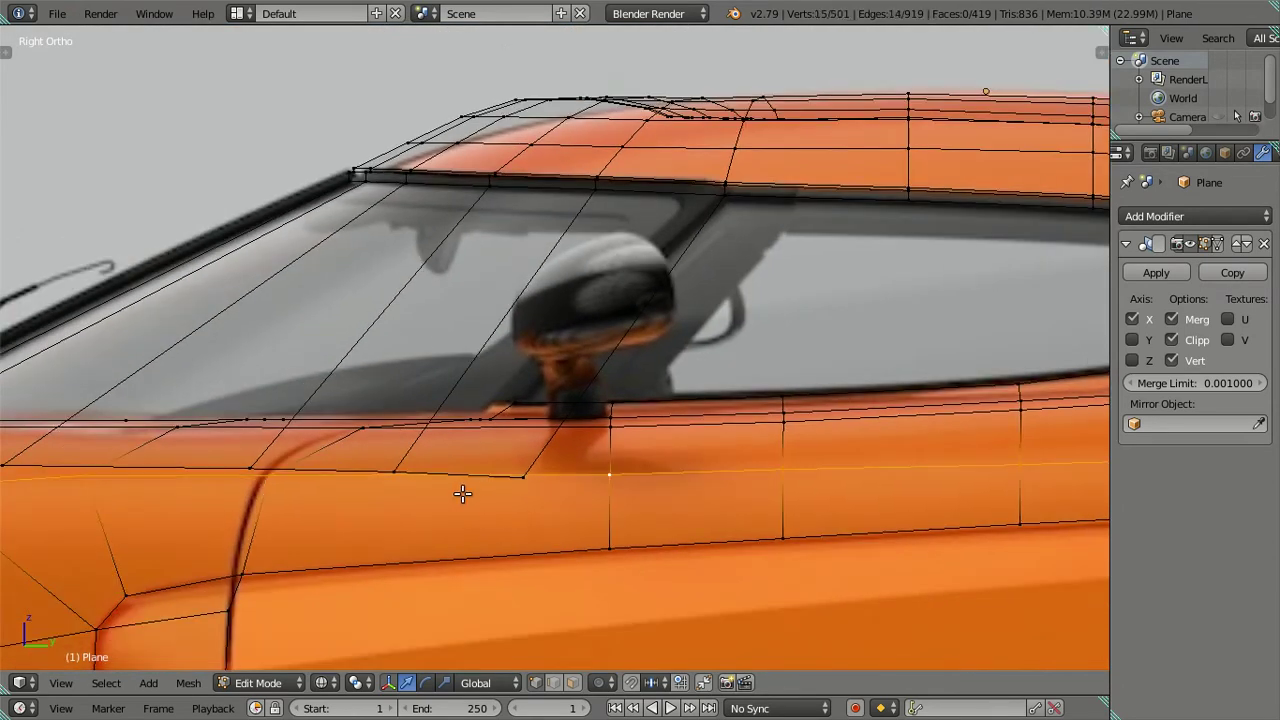
pyautogui.scroll(-1, 463, 491)
pyautogui.keyDown('alt'); pyautogui.rightClick(458, 442); pyautogui.keyUp('alt')
pyautogui.keyDown('shift'); pyautogui.moveTo(458, 442); pyautogui.dragTo(554, 433, button='middle'); pyautogui.keyUp('shift')
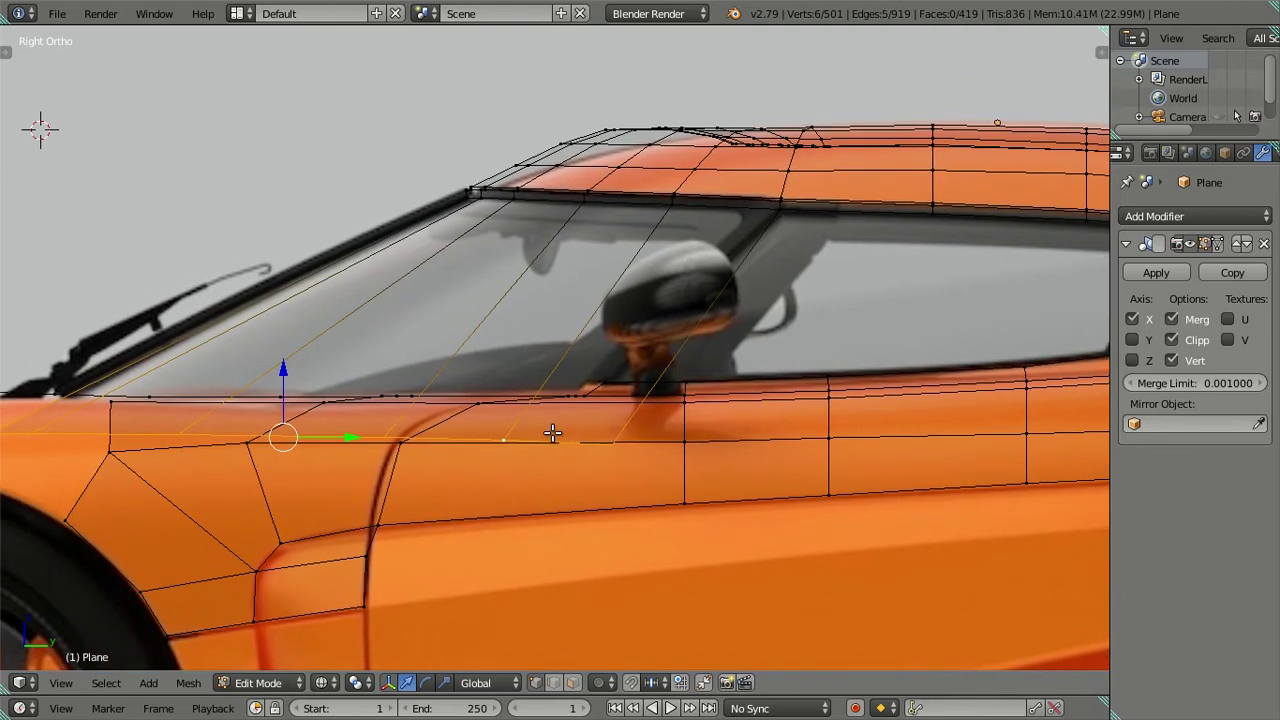
pyautogui.press('KP_7')
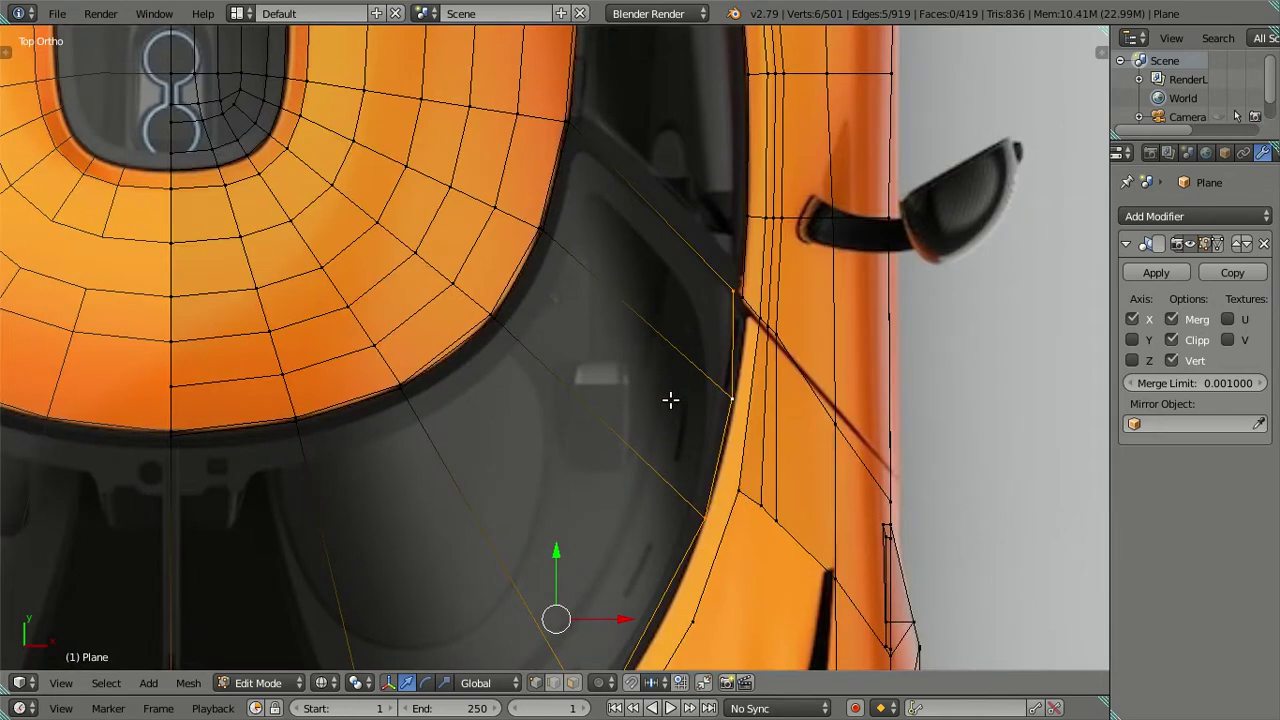
pyautogui.moveTo(682, 400)
pyautogui.mouseDown(button='middle')
pyautogui.moveTo(757, 271)
pyautogui.moveTo(657, 214)
pyautogui.moveTo(589, 226)
pyautogui.mouseUp(button='middle')
pyautogui.press('KP_3')
pyautogui.scroll(2, 669, 388)
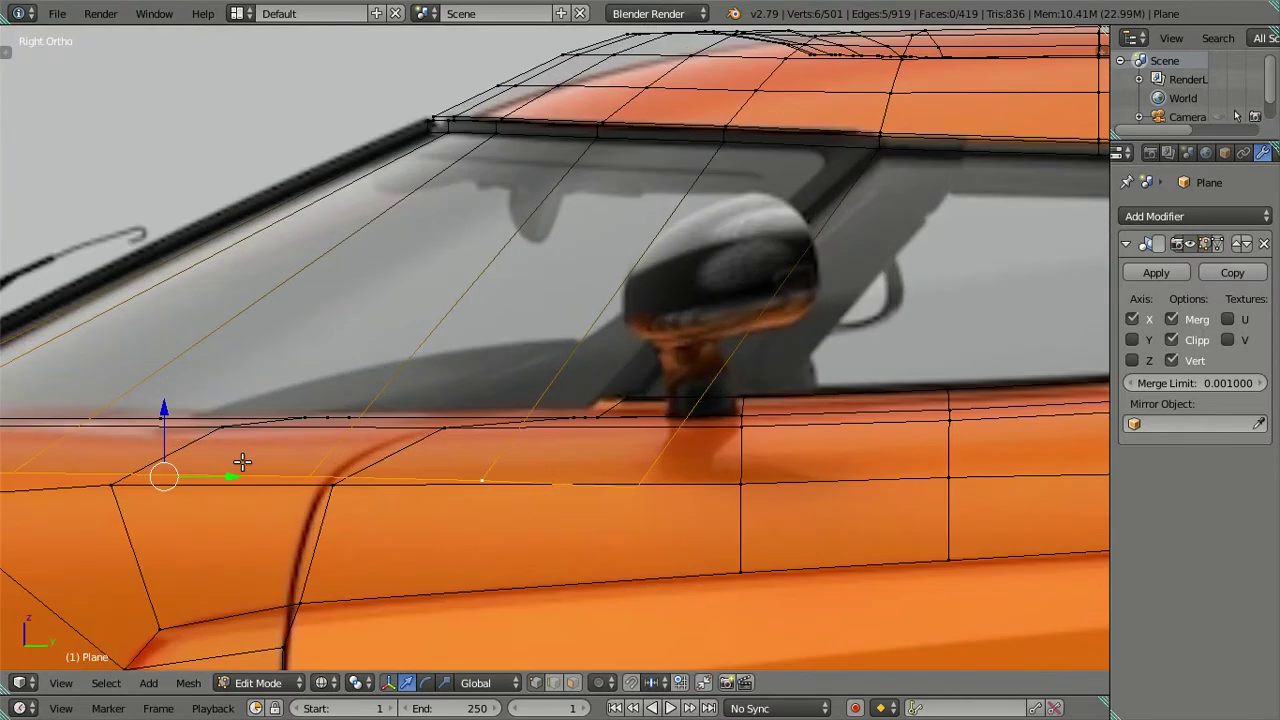
pyautogui.scroll(-2, 242, 462)
pyautogui.scroll(1, 526, 391)
pyautogui.scroll(1, 533, 393)
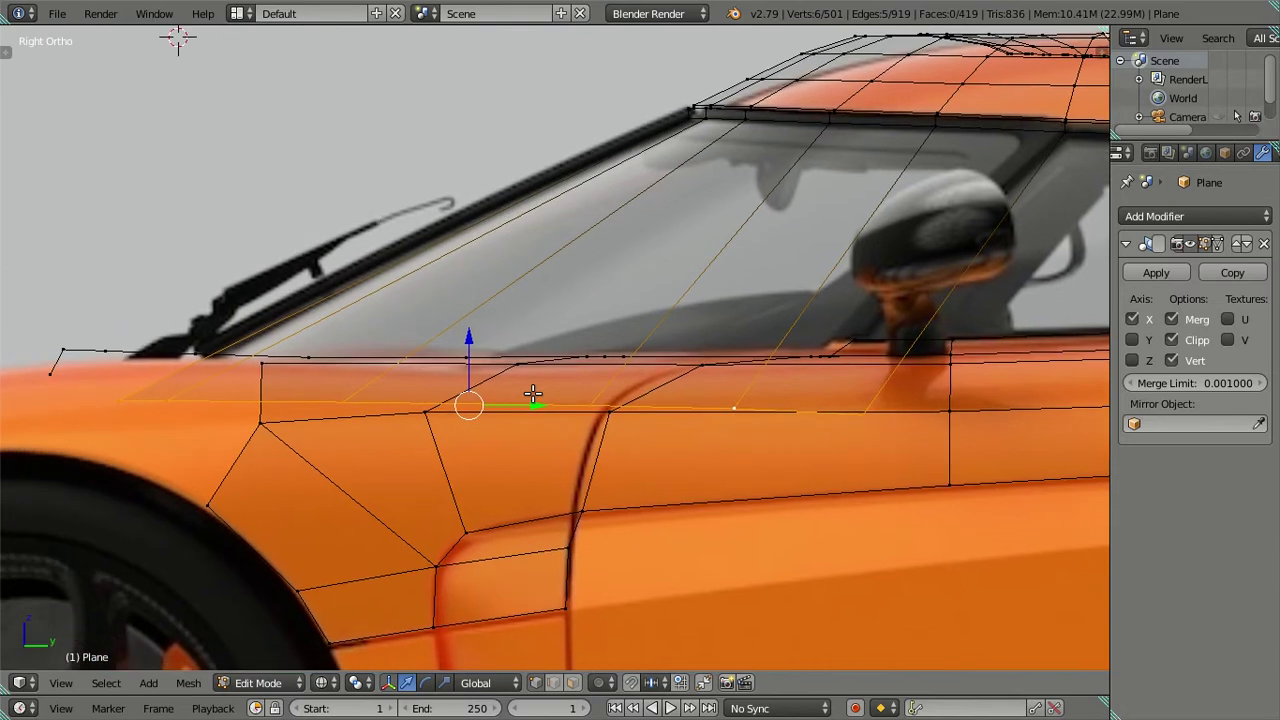
# Select three window-line vertices and slide them about 0.14 forward along Y
pyautogui.rightClick(858, 436)
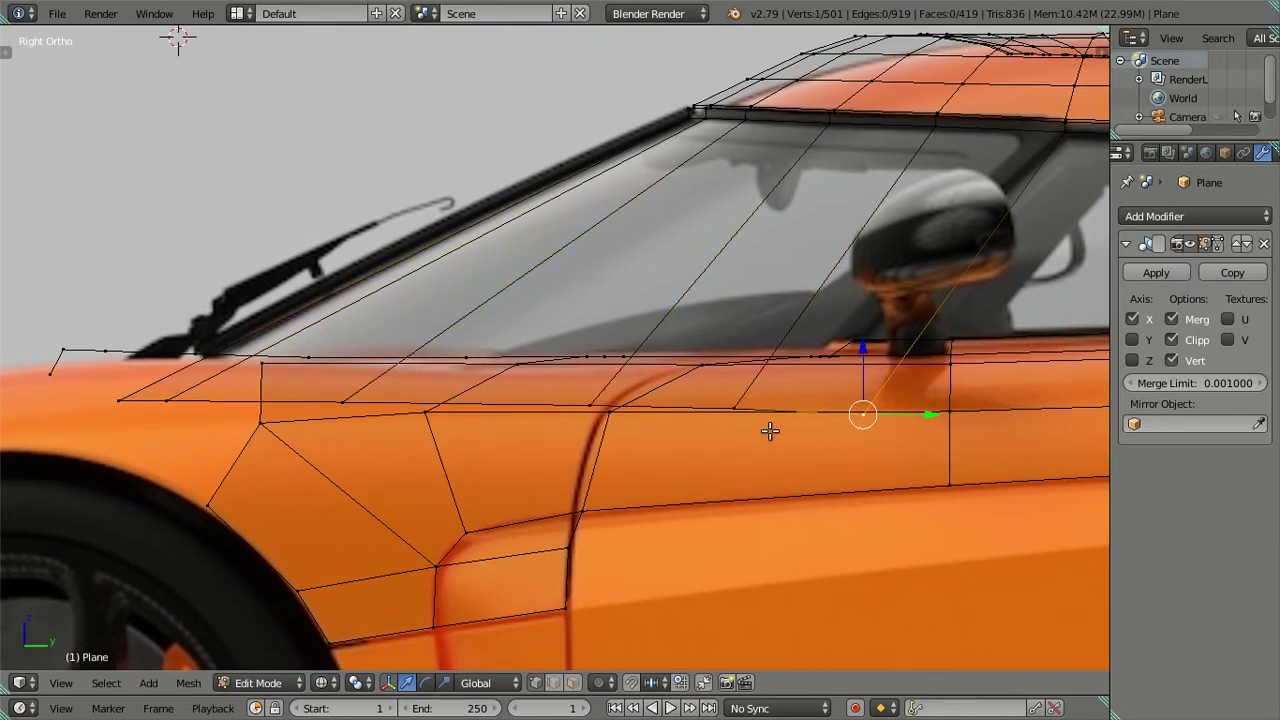
pyautogui.keyDown('shift'); pyautogui.rightClick(736, 395); pyautogui.keyUp('shift')
pyautogui.keyDown('shift'); pyautogui.rightClick(576, 396); pyautogui.keyUp('shift')
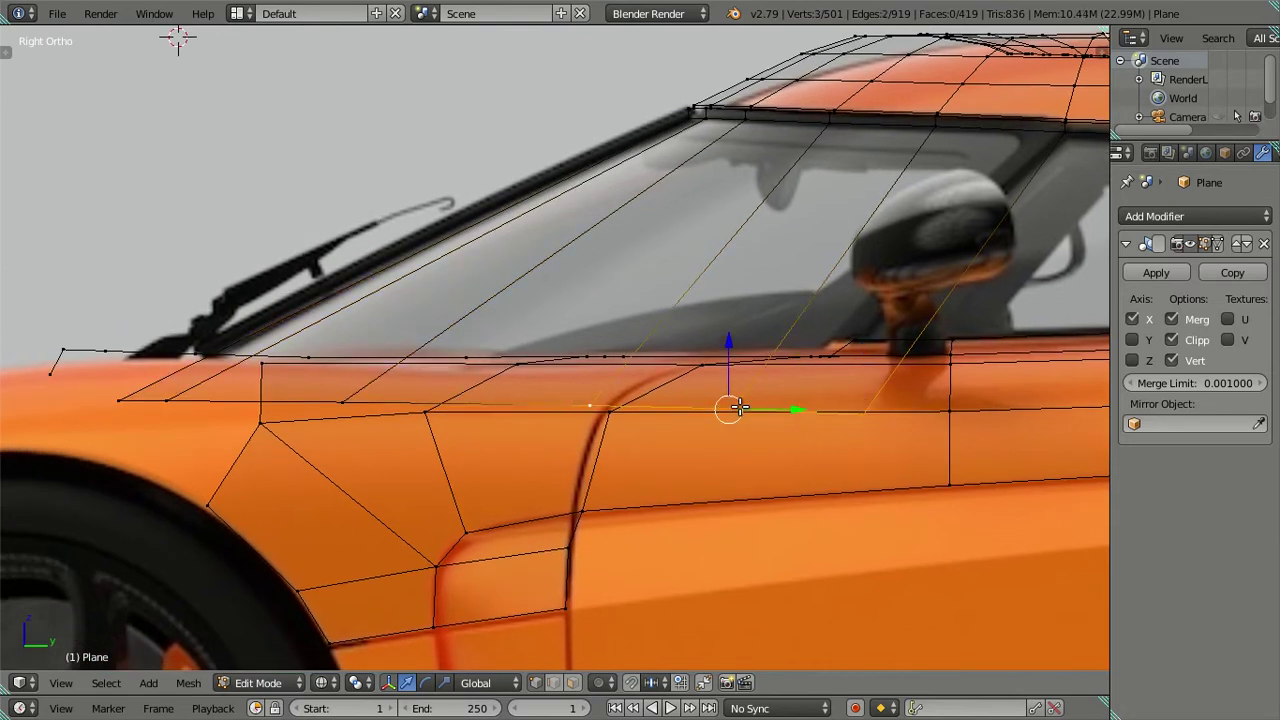
pyautogui.press('g')
pyautogui.press('y')
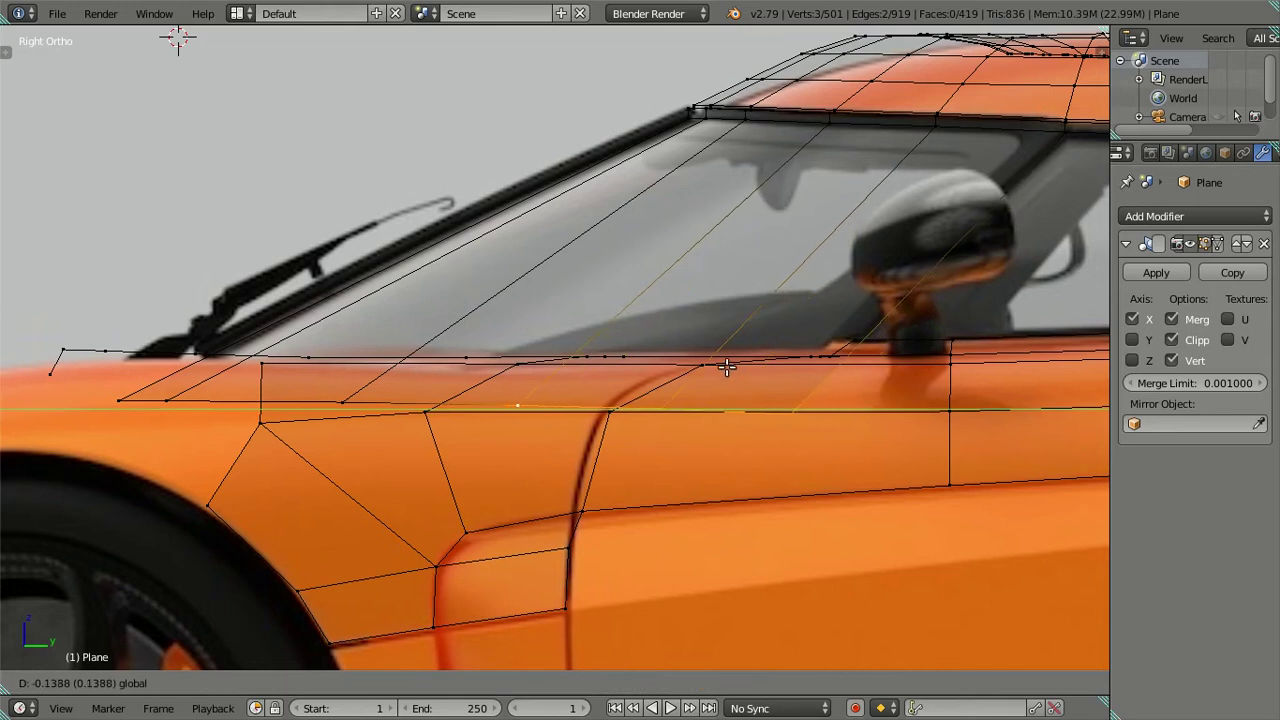
pyautogui.click(726, 367)
pyautogui.hotkey('alt', 'z')
pyautogui.press('a')
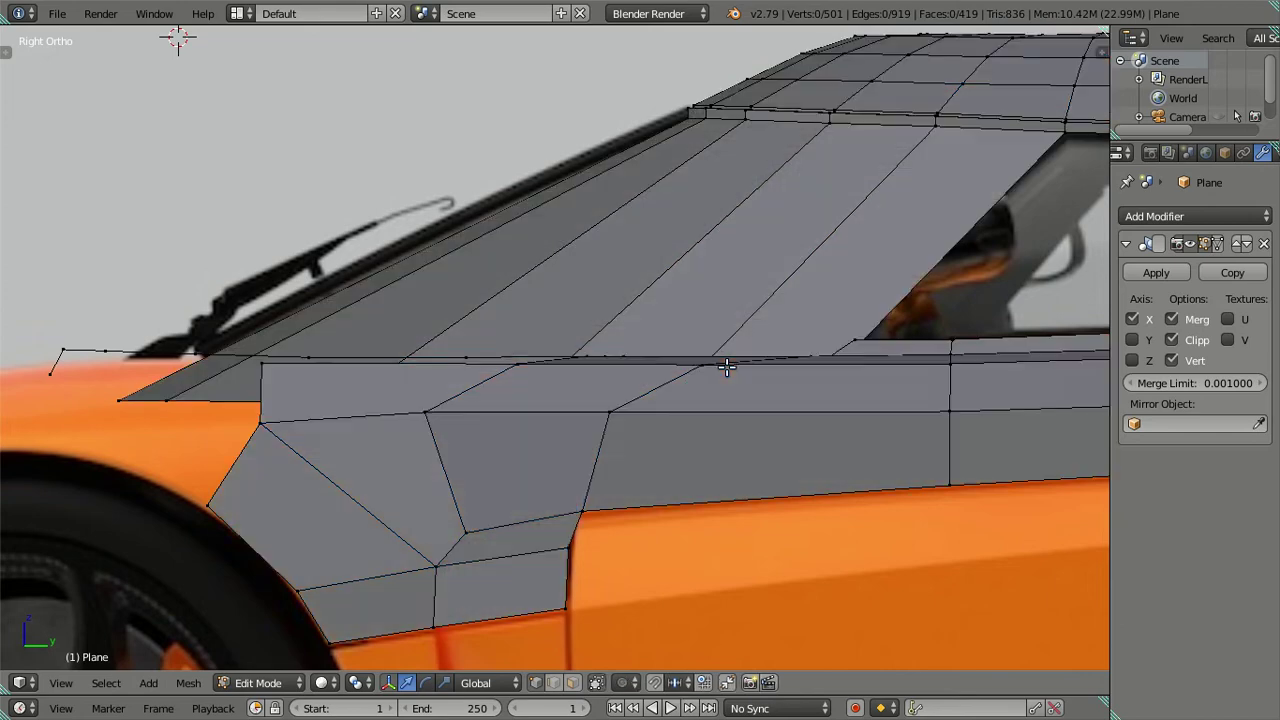
pyautogui.scroll(-3, 712, 372)
pyautogui.moveTo(697, 377)
pyautogui.mouseDown(button='middle')
pyautogui.moveTo(731, 514)
pyautogui.moveTo(789, 586)
pyautogui.moveTo(874, 626)
pyautogui.moveTo(830, 514)
pyautogui.moveTo(711, 426)
pyautogui.mouseUp(button='middle')
pyautogui.press('KP_7')
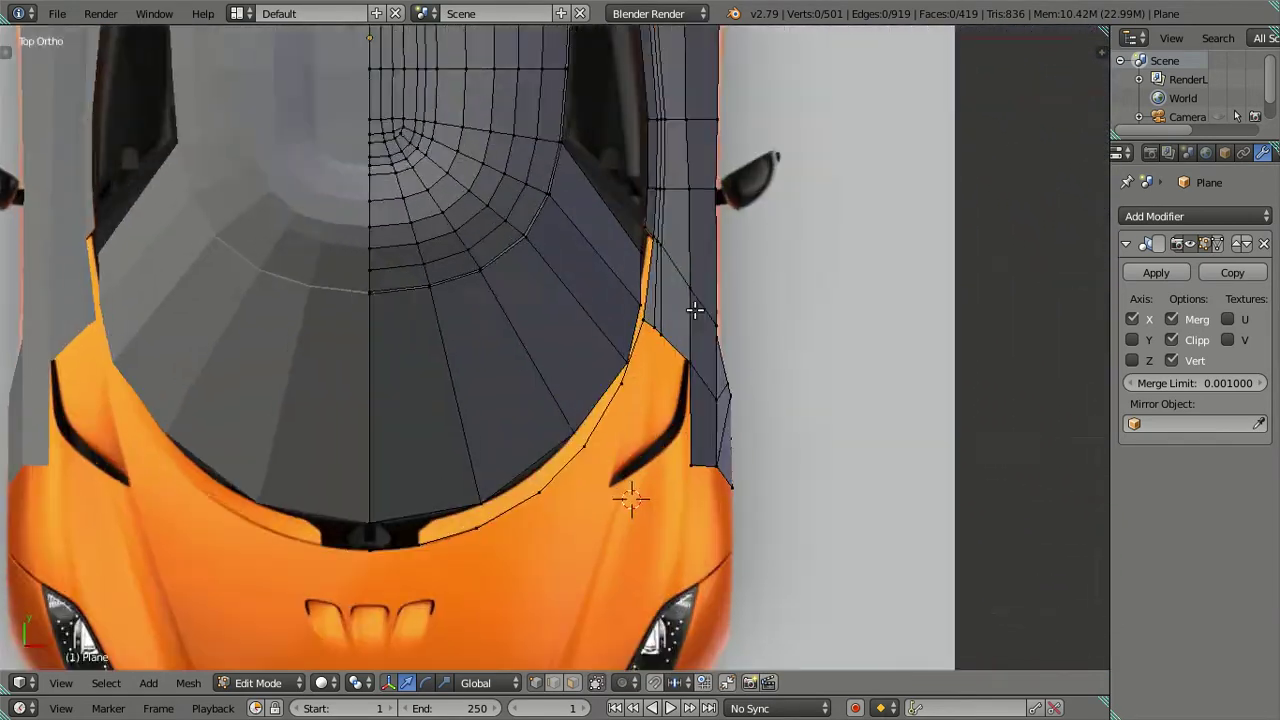
pyautogui.scroll(2, 694, 309)
pyautogui.scroll(2, 663, 214)
pyautogui.scroll(2, 628, 441)
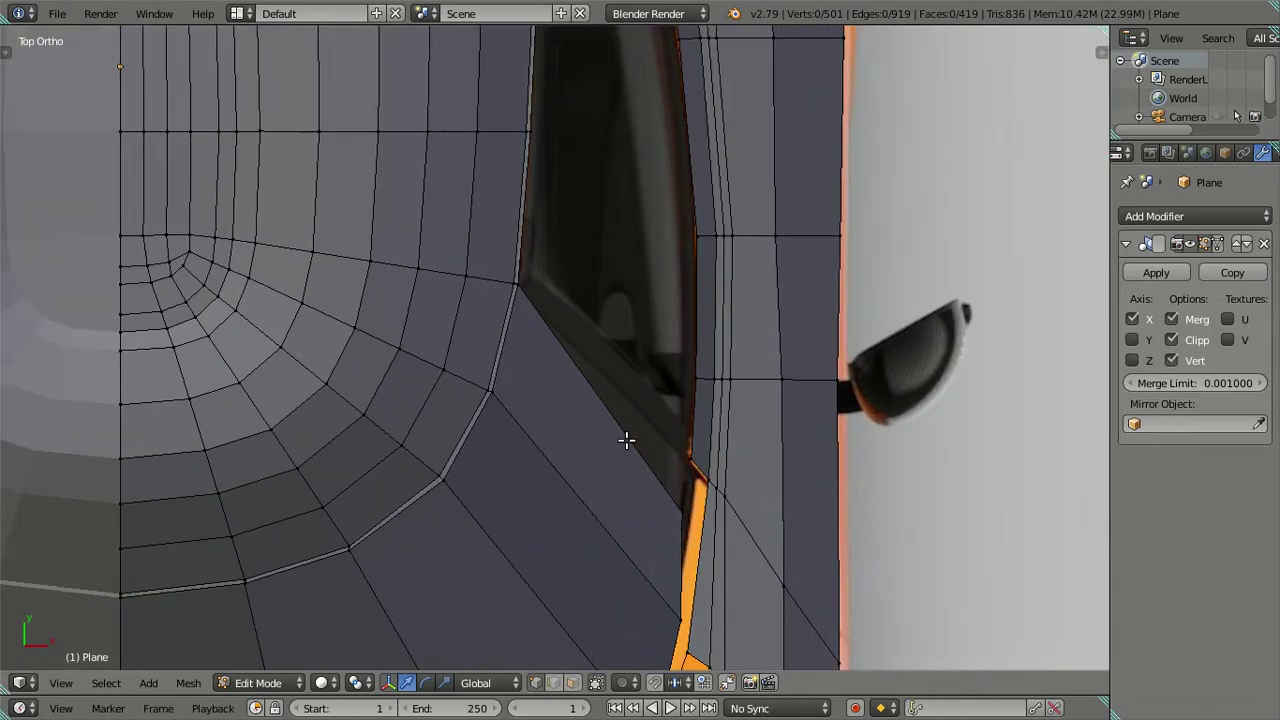
pyautogui.scroll(-1, 630, 435)
pyautogui.keyDown('alt'); pyautogui.rightClick(634, 428); pyautogui.keyUp('alt')
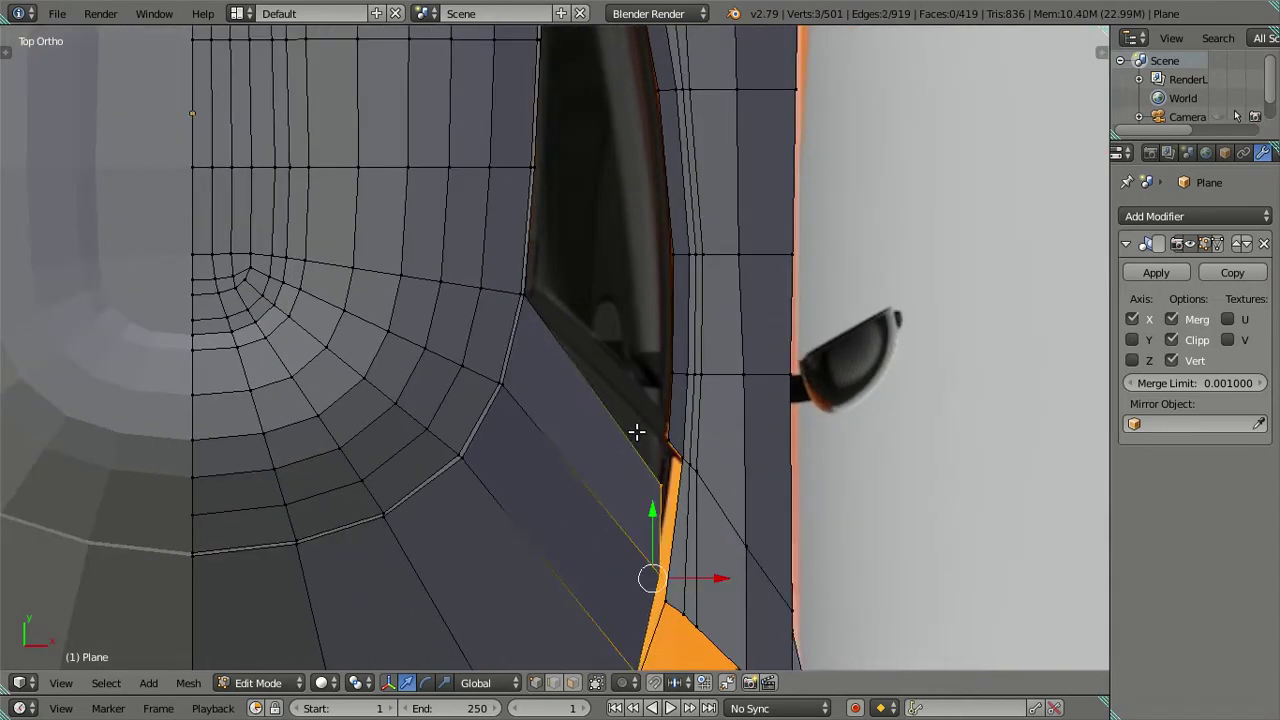
pyautogui.moveTo(634, 428)
pyautogui.mouseDown(button='middle')
pyautogui.moveTo(694, 429)
pyautogui.moveTo(708, 330)
pyautogui.moveTo(606, 331)
pyautogui.moveTo(523, 394)
pyautogui.moveTo(520, 494)
pyautogui.moveTo(500, 291)
pyautogui.moveTo(514, 528)
pyautogui.moveTo(557, 457)
pyautogui.moveTo(661, 417)
pyautogui.moveTo(697, 369)
pyautogui.moveTo(657, 297)
pyautogui.moveTo(665, 366)
pyautogui.mouseUp(button='middle')
pyautogui.scroll(-3, 665, 366)
pyautogui.moveTo(651, 320)
pyautogui.mouseDown(button='middle')
pyautogui.moveTo(509, 314)
pyautogui.moveTo(520, 337)
pyautogui.moveTo(551, 349)
pyautogui.moveTo(436, 339)
pyautogui.mouseUp(button='middle')
pyautogui.moveTo(378, 378)
pyautogui.mouseDown(button='middle')
pyautogui.moveTo(374, 451)
pyautogui.moveTo(489, 371)
pyautogui.moveTo(538, 363)
pyautogui.mouseUp(button='middle')
pyautogui.press('KP_1')
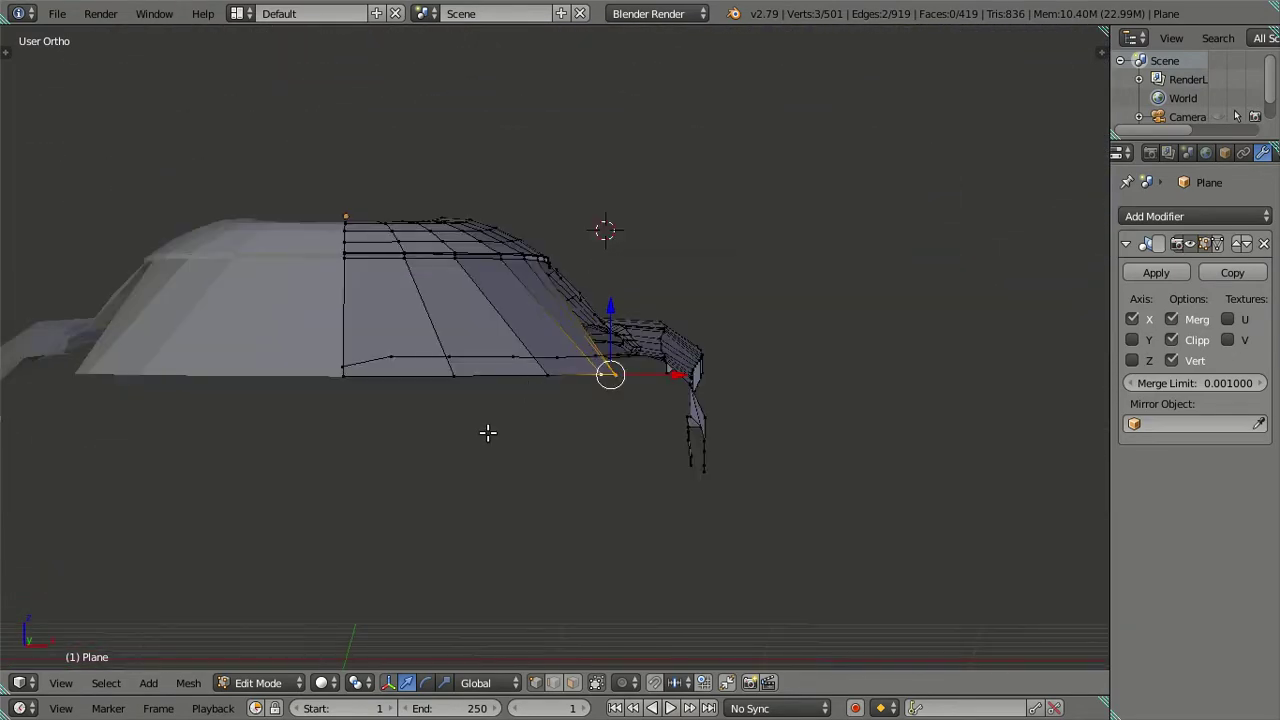
pyautogui.scroll(3, 460, 432)
pyautogui.press('z')
pyautogui.scroll(-3, 368, 422)
pyautogui.press('z')
pyautogui.moveTo(520, 409)
pyautogui.mouseDown(button='middle')
pyautogui.moveTo(640, 423)
pyautogui.moveTo(621, 425)
pyautogui.mouseUp(button='middle')
pyautogui.moveTo(461, 423)
pyautogui.mouseDown(button='middle')
pyautogui.moveTo(569, 441)
pyautogui.moveTo(611, 420)
pyautogui.moveTo(523, 409)
pyautogui.mouseUp(button='middle')
pyautogui.scroll(2, 494, 400)
pyautogui.press('KP_1')
pyautogui.rightClick(280, 400)
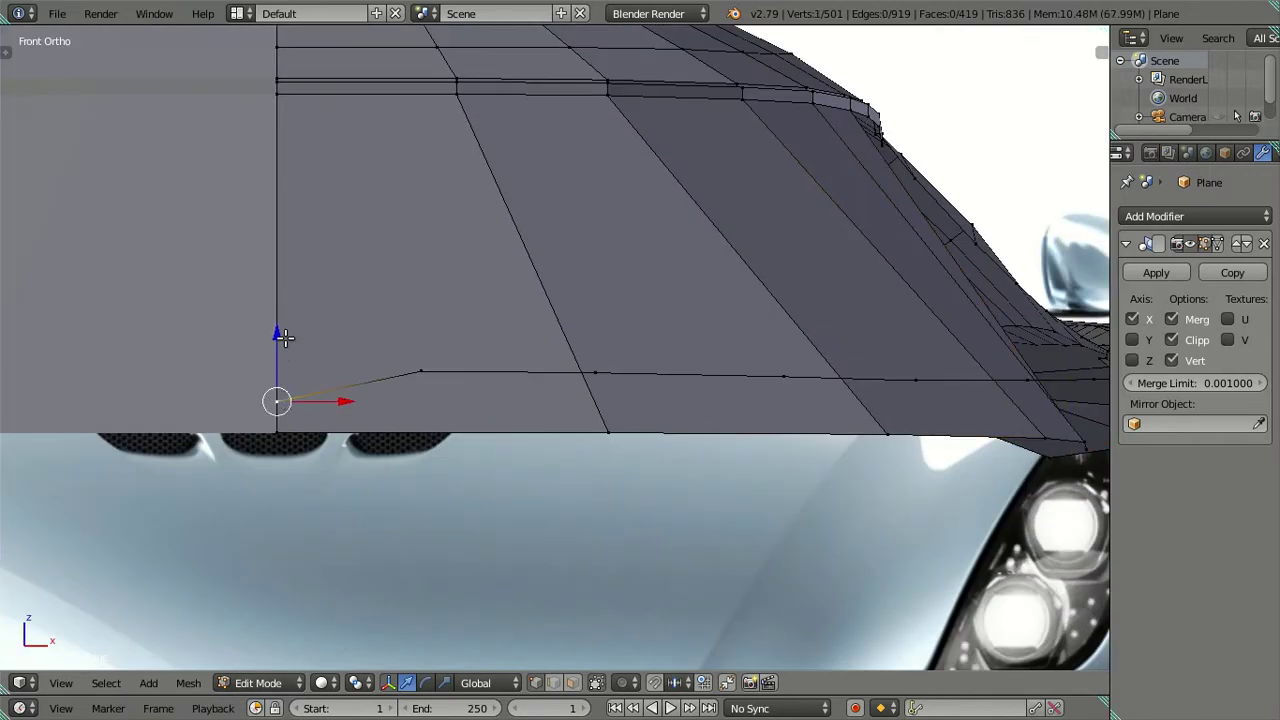
# Abandon the corner-vertex move and lower two windscreen lower-edge vertices vertically
pyautogui.press('g')
pyautogui.press('z')
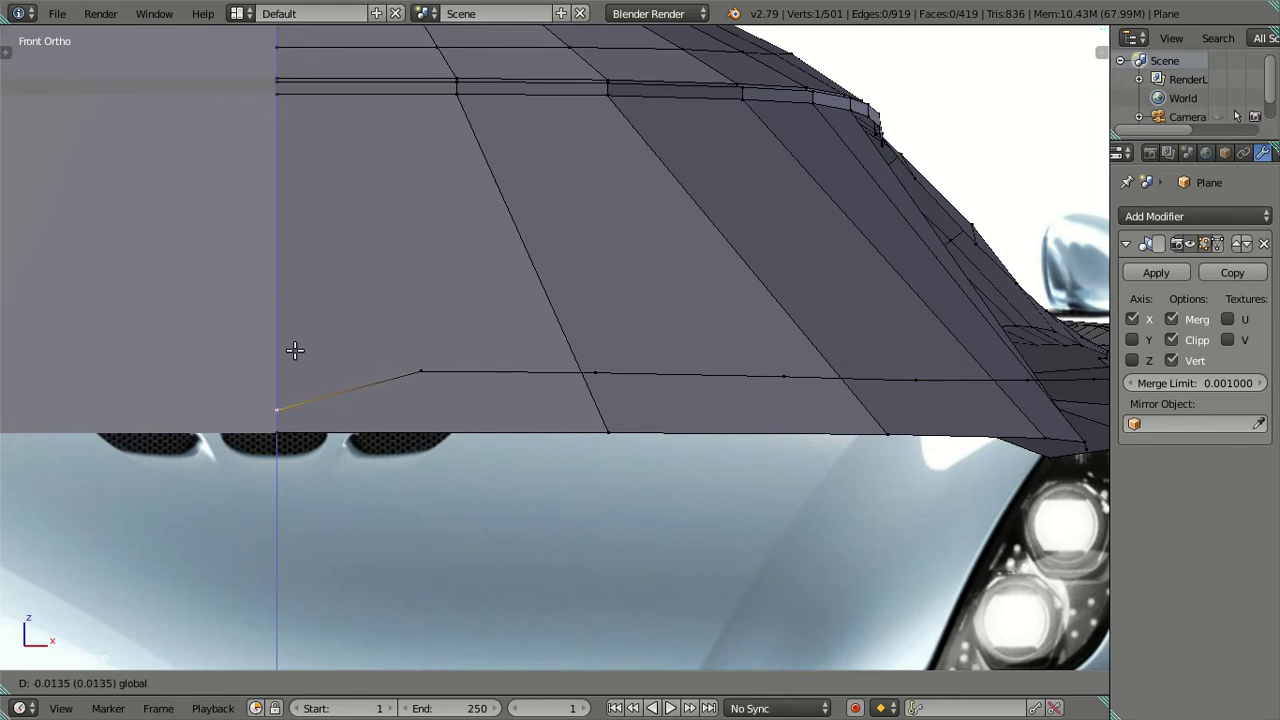
pyautogui.rightClick(291, 351)
pyautogui.rightClick(421, 372)
pyautogui.keyDown('shift'); pyautogui.rightClick(595, 373); pyautogui.keyUp('shift')
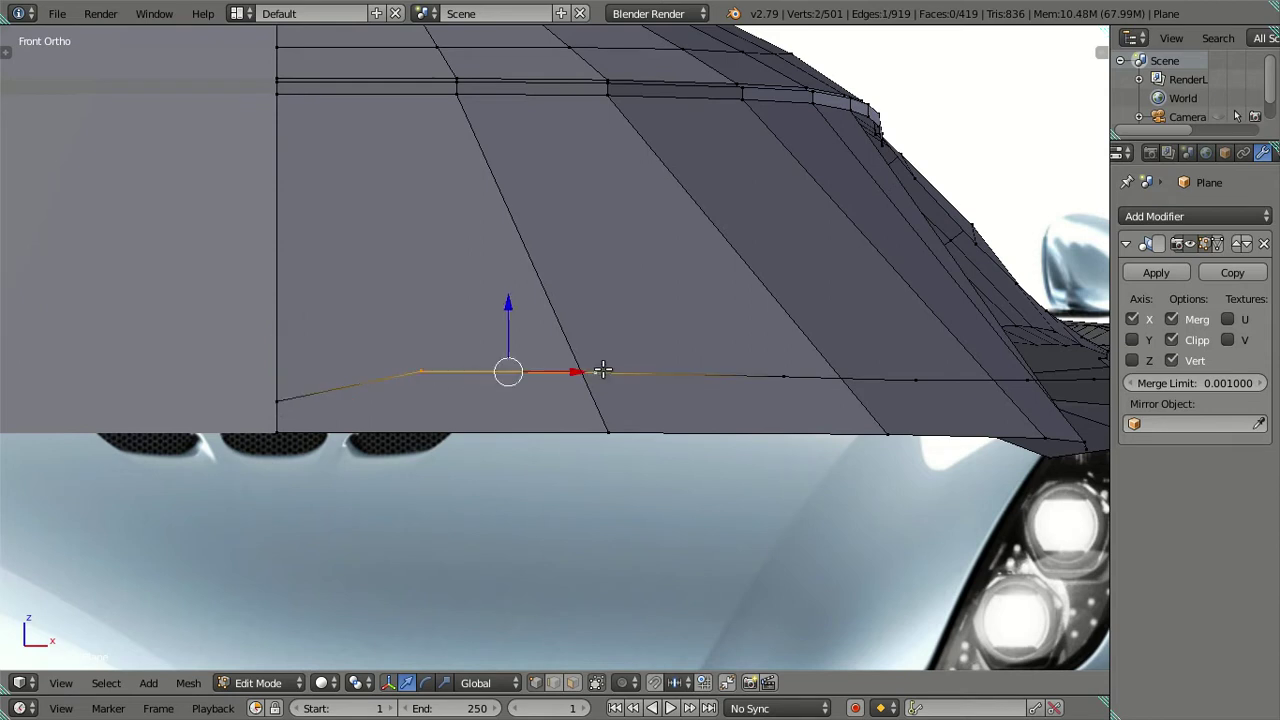
pyautogui.press('g')
pyautogui.press('z')
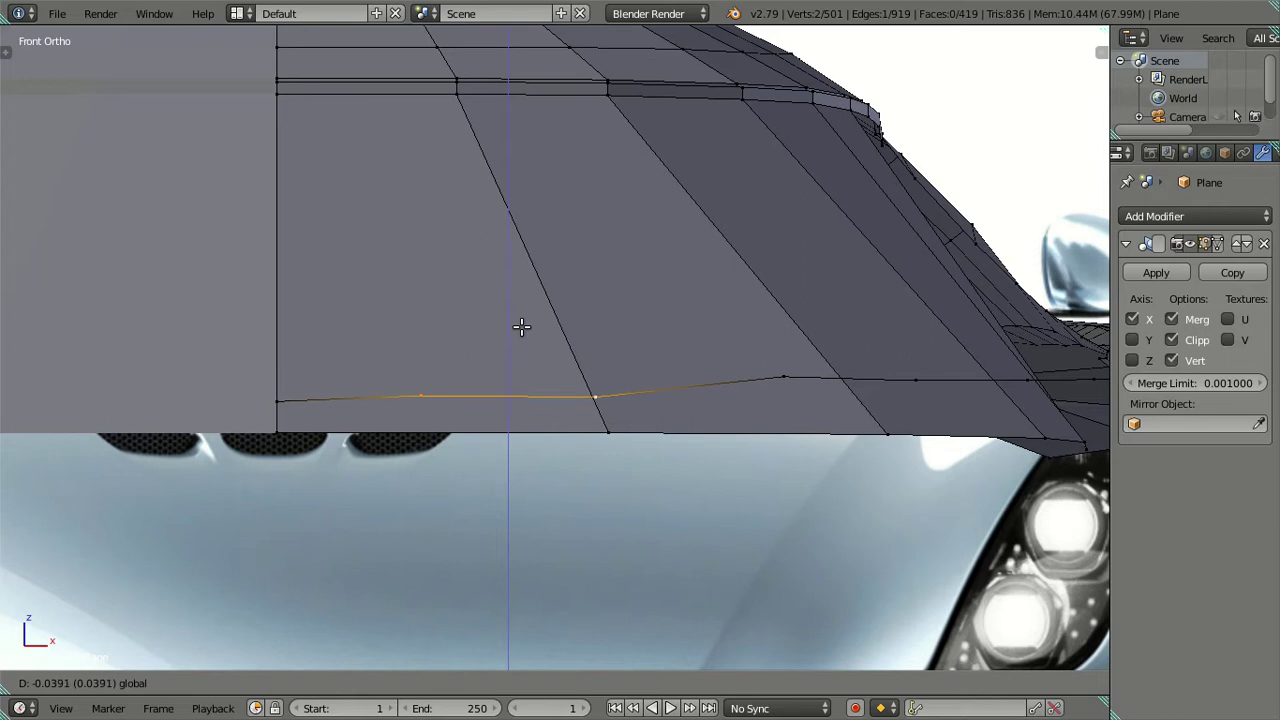
pyautogui.click(523, 326)
# Adjust the heights of the next, centre-line and outer lower-edge vertices along Z
pyautogui.rightClick(782, 376)
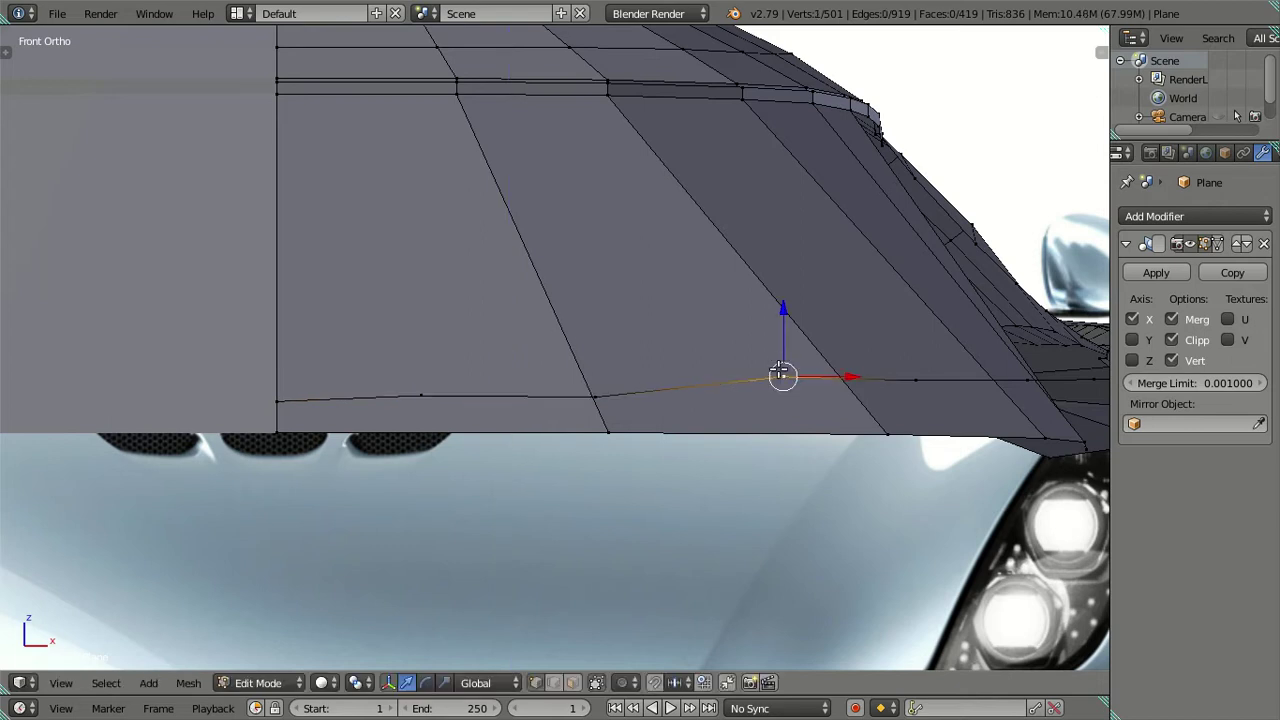
pyautogui.press('g')
pyautogui.press('z')
pyautogui.click(789, 321)
pyautogui.rightClick(437, 390)
pyautogui.press('g')
pyautogui.press('z')
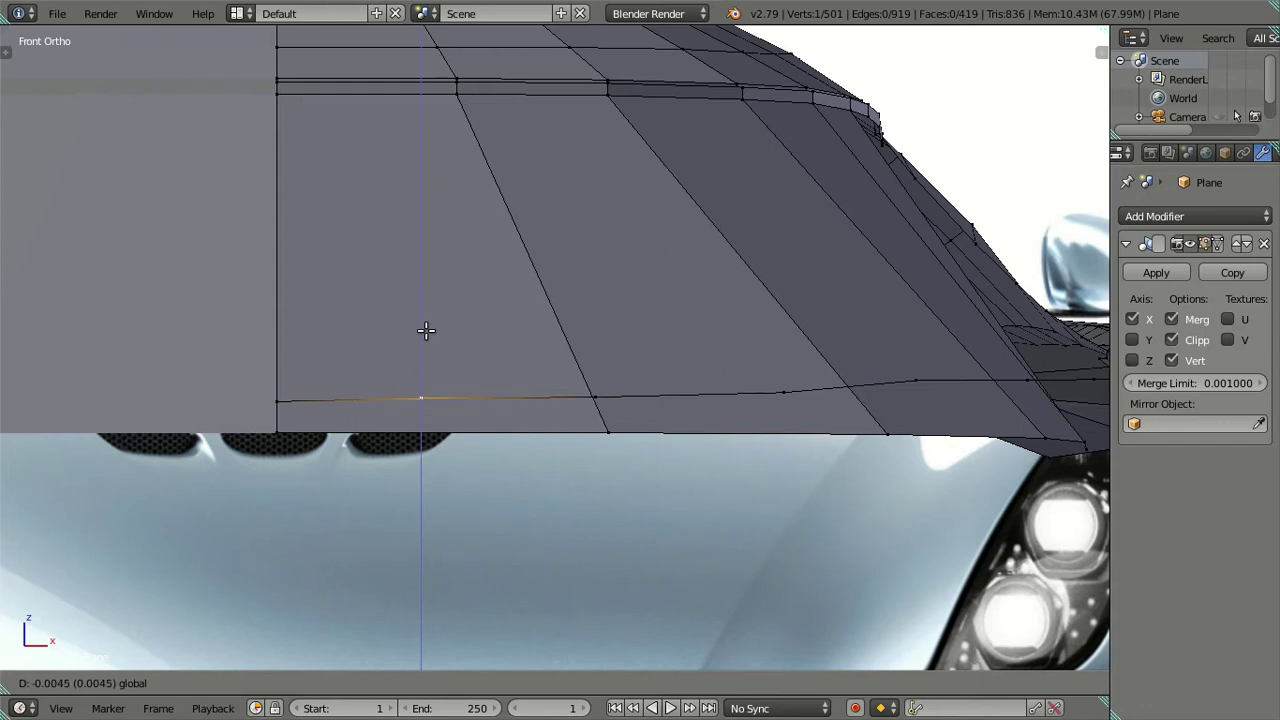
pyautogui.click(426, 330)
pyautogui.rightClick(918, 378)
pyautogui.press('g')
pyautogui.press('z')
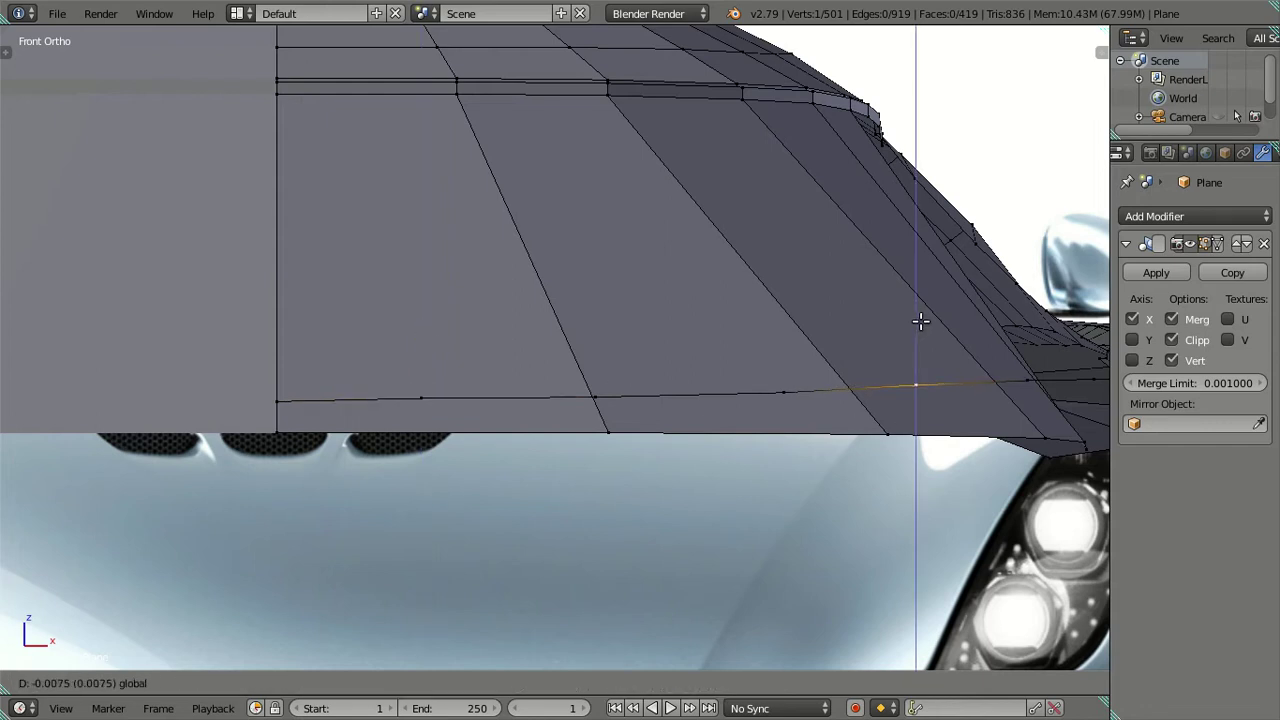
pyautogui.click(905, 325)
pyautogui.scroll(-5, 860, 337)
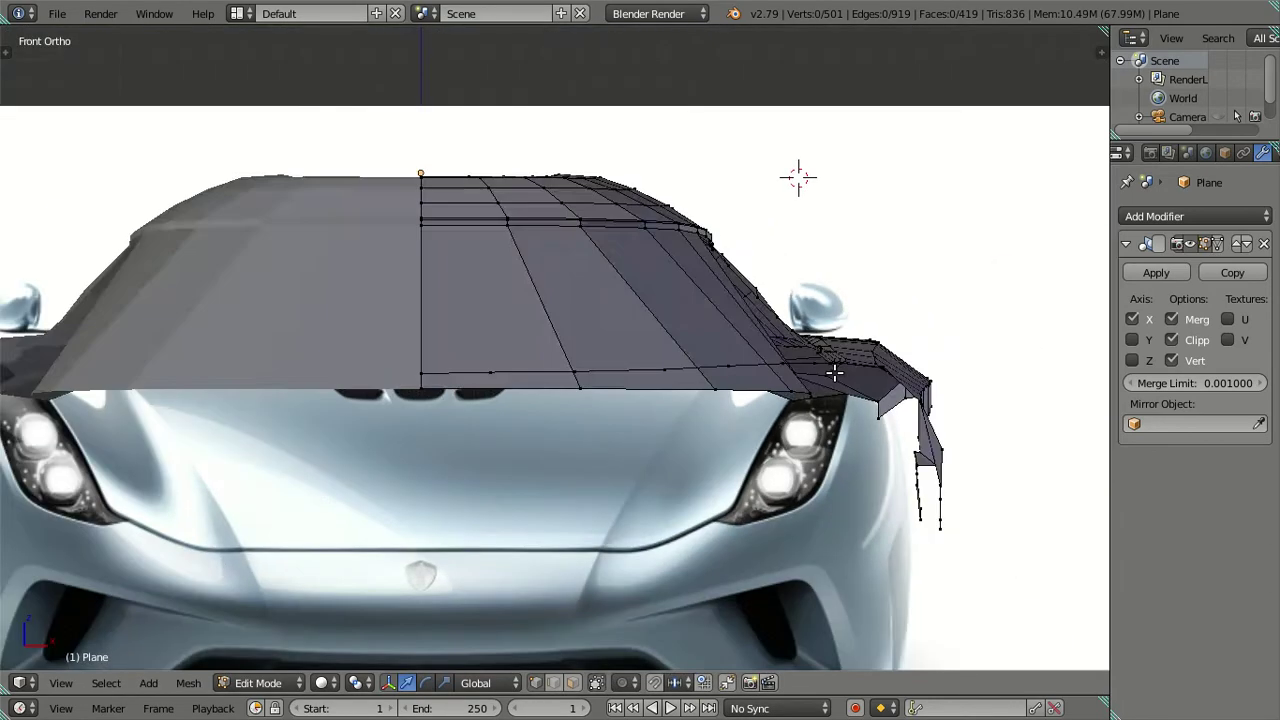
pyautogui.moveTo(797, 177); pyautogui.dragTo(753, 470, button='middle')
pyautogui.scroll(5, 753, 470)
pyautogui.scroll(-4, 753, 470)
pyautogui.moveTo(694, 423)
pyautogui.mouseDown(button='middle')
pyautogui.moveTo(751, 354)
pyautogui.moveTo(711, 341)
pyautogui.moveTo(640, 391)
pyautogui.mouseUp(button='middle')
pyautogui.scroll(2, 711, 341)
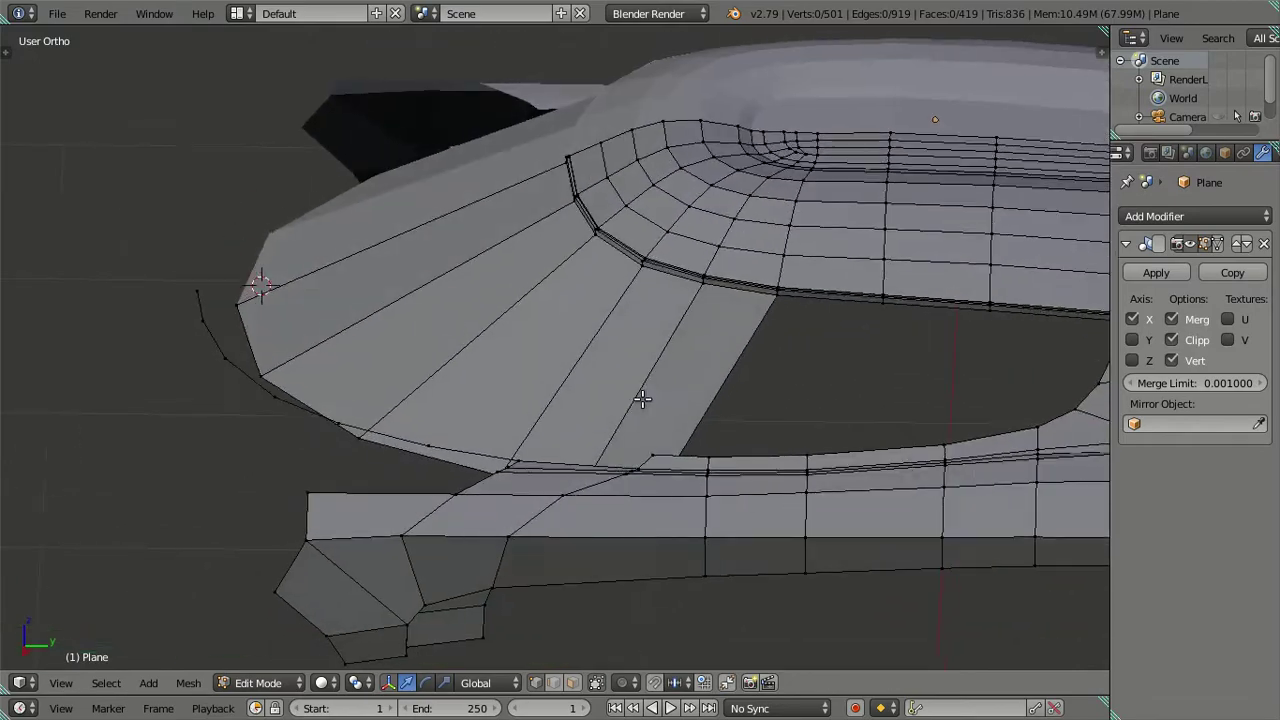
pyautogui.scroll(2, 640, 391)
pyautogui.scroll(-3, 665, 439)
pyautogui.moveTo(665, 439)
pyautogui.mouseDown(button='middle')
pyautogui.moveTo(480, 343)
pyautogui.moveTo(500, 500)
pyautogui.mouseUp(button='middle')
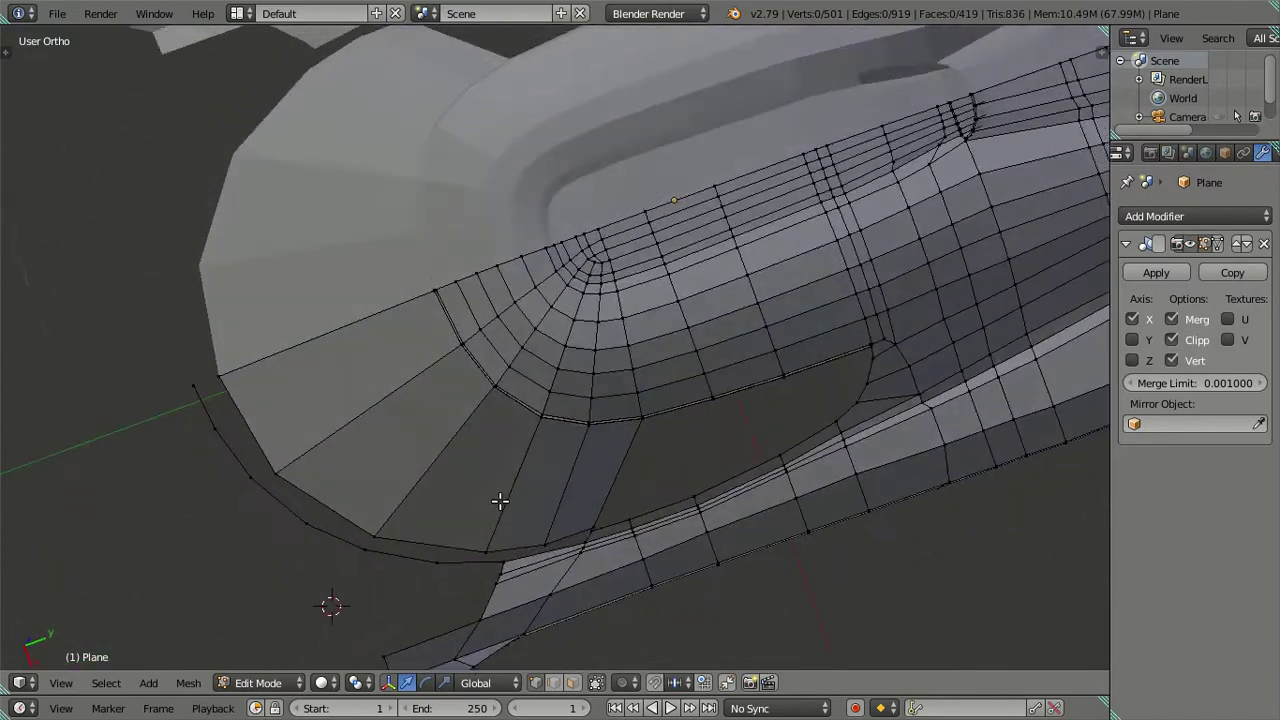
pyautogui.scroll(3, 565, 450)
pyautogui.scroll(-3, 565, 450)
pyautogui.moveTo(565, 450)
pyautogui.mouseDown(button='middle')
pyautogui.moveTo(677, 351)
pyautogui.moveTo(689, 409)
pyautogui.moveTo(630, 321)
pyautogui.mouseUp(button='middle')
pyautogui.press('KP_7')
pyautogui.keyDown('shift'); pyautogui.scroll(-2, 660, 410); pyautogui.keyUp('shift')
pyautogui.scroll(4, 630, 321)
pyautogui.click(560, 603)
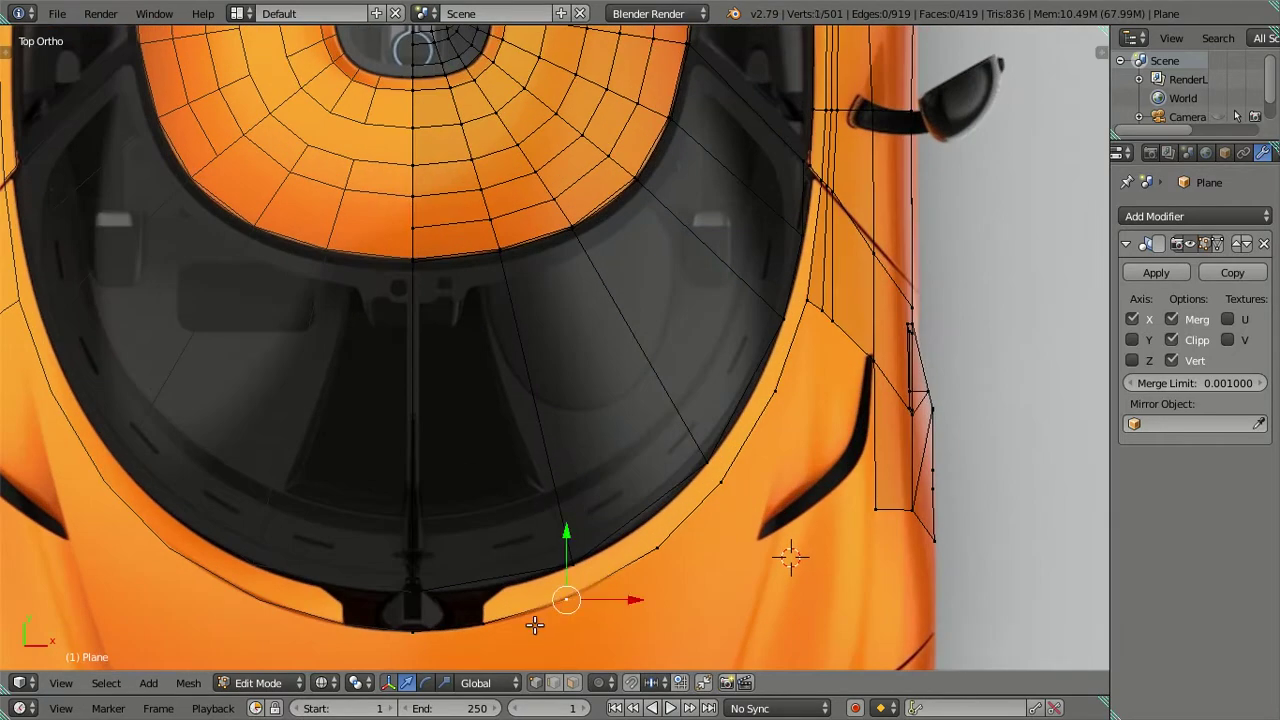
pyautogui.click(482, 620)
pyautogui.keyDown('shift'); pyautogui.click(566, 600); pyautogui.keyUp('shift')
pyautogui.keyDown('shift'); pyautogui.click(665, 538); pyautogui.keyUp('shift')
pyautogui.keyDown('shift'); pyautogui.click(745, 445); pyautogui.keyUp('shift')
pyautogui.keyDown('shift'); pyautogui.click(721, 484); pyautogui.keyUp('shift')
pyautogui.keyDown('shift'); pyautogui.click(775, 393); pyautogui.keyUp('shift')
pyautogui.keyDown('shift'); pyautogui.click(806, 305); pyautogui.keyUp('shift')
pyautogui.keyDown('shift'); pyautogui.click(815, 262); pyautogui.keyUp('shift')
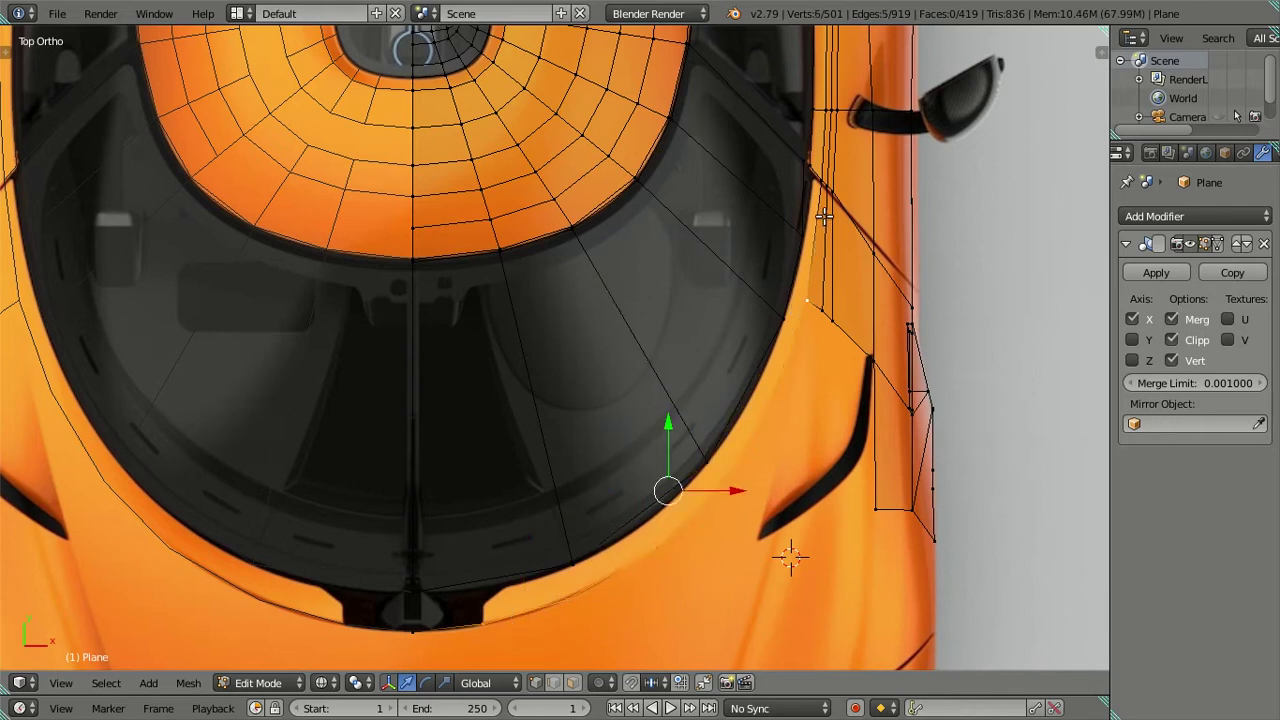
pyautogui.scroll(2, 823, 214)
pyautogui.keyDown('shift'); pyautogui.click(823, 214); pyautogui.keyUp('shift')
pyautogui.keyDown('shift'); pyautogui.moveTo(823, 214); pyautogui.dragTo(597, 460, button='middle'); pyautogui.keyUp('shift')
pyautogui.scroll(2, 594, 463)
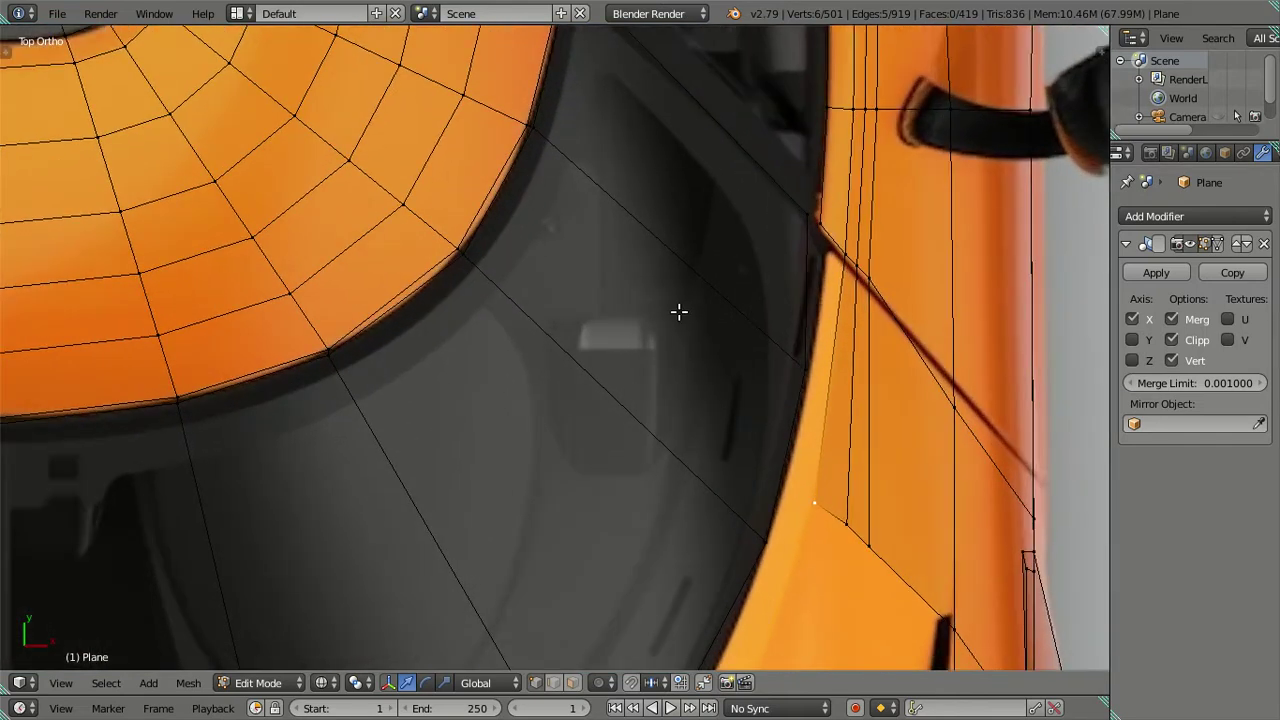
pyautogui.scroll(-2, 868, 407)
pyautogui.keyDown('shift'); pyautogui.moveTo(868, 407); pyautogui.dragTo(743, 333, button='middle'); pyautogui.keyUp('shift')
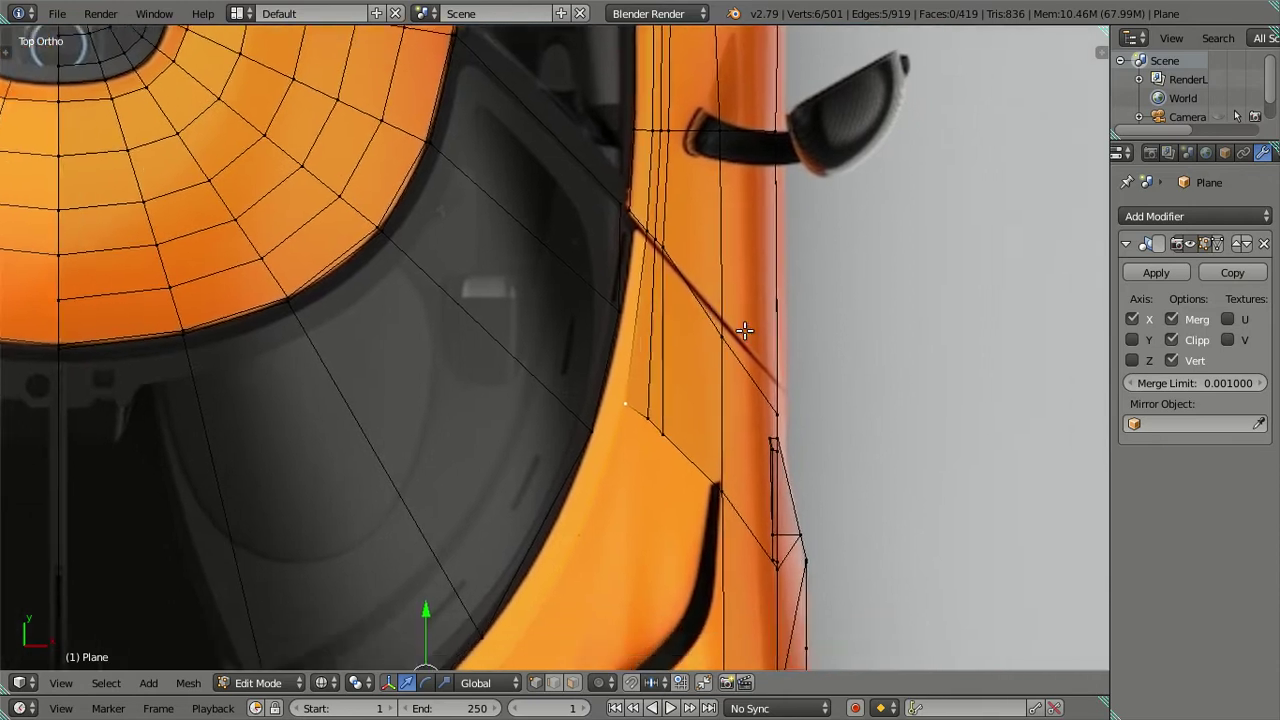
pyautogui.moveTo(802, 396); pyautogui.dragTo(645, 279, button='middle')
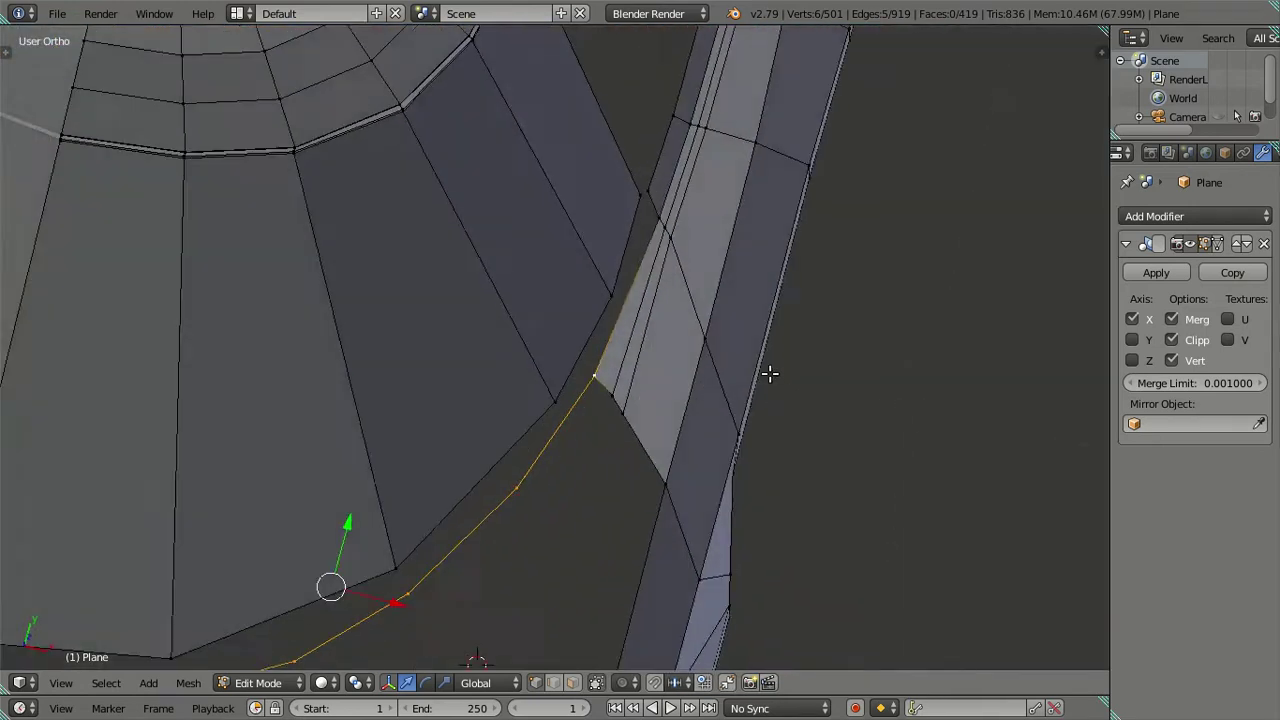
pyautogui.rightClick(552, 387)
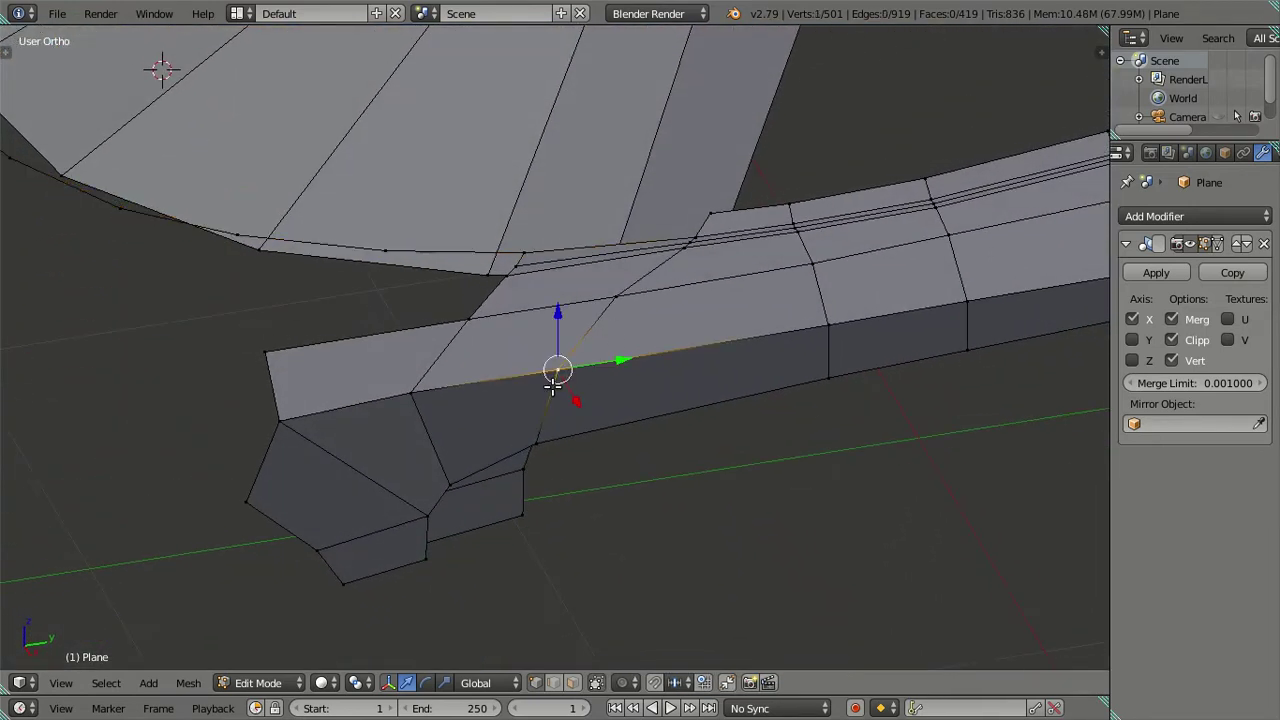
pyautogui.press('KP_3')
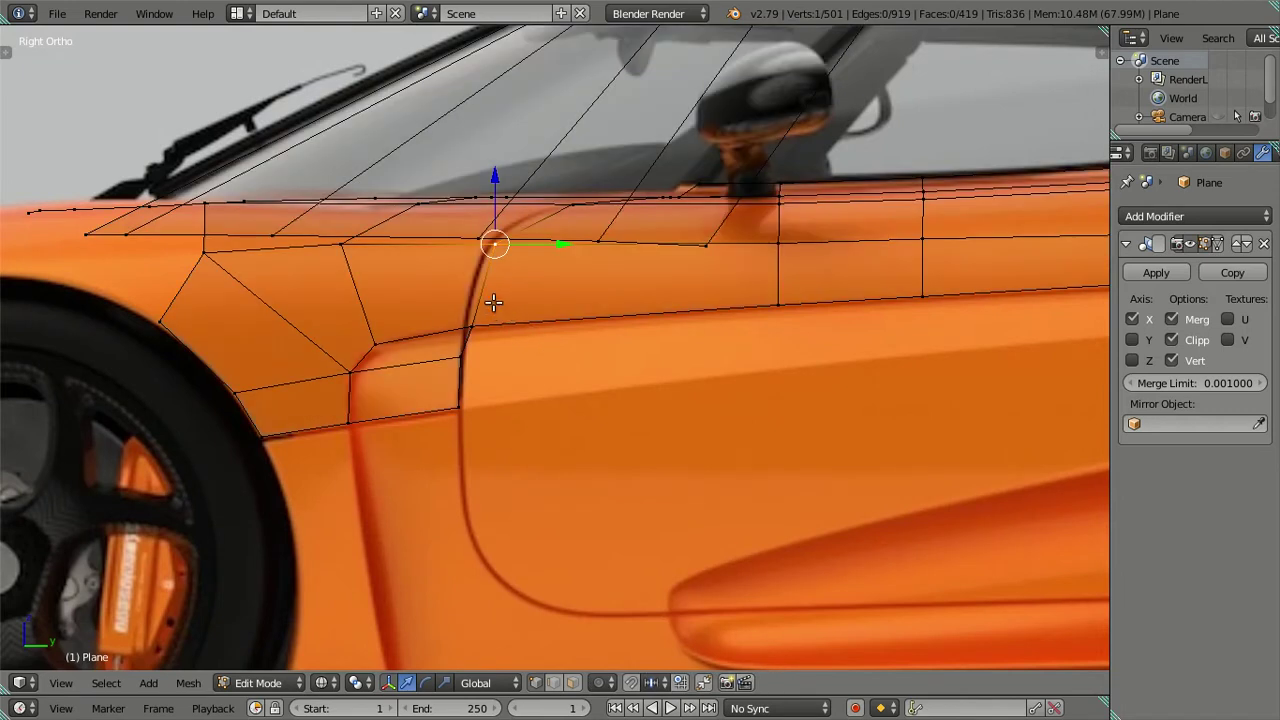
pyautogui.press('z')
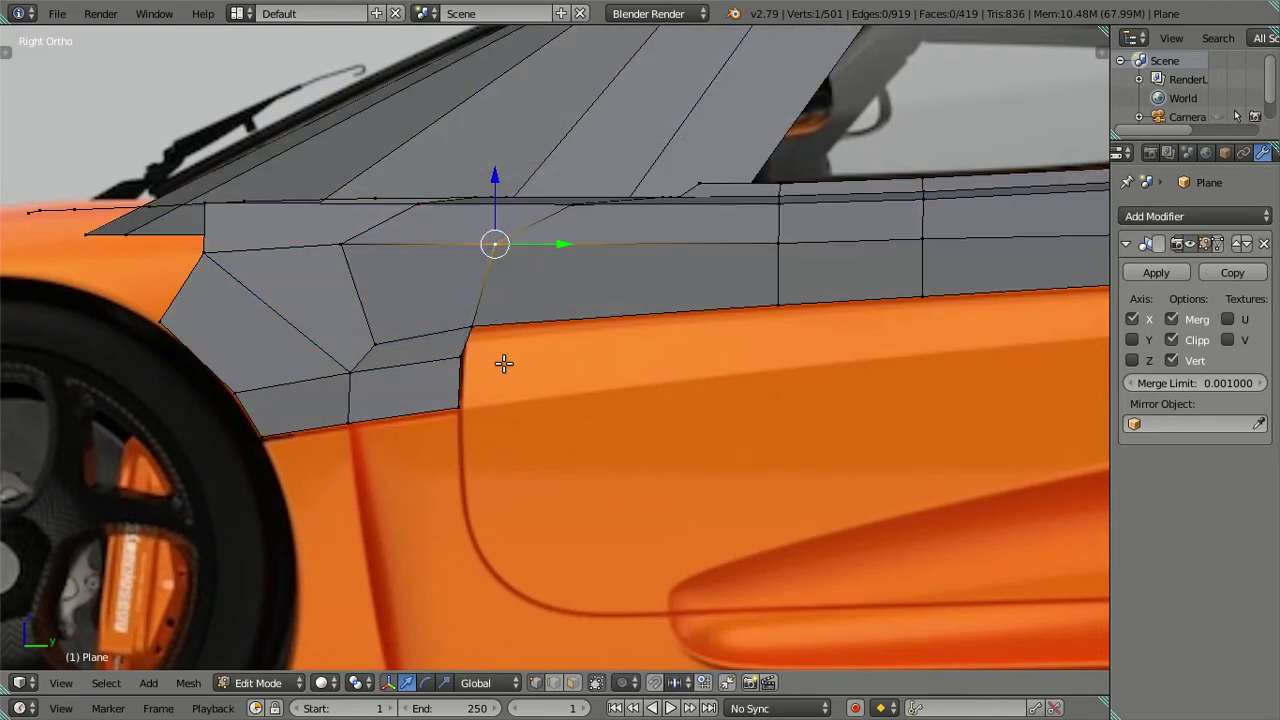
pyautogui.moveTo(503, 360); pyautogui.dragTo(609, 486, button='middle')
pyautogui.press('a')
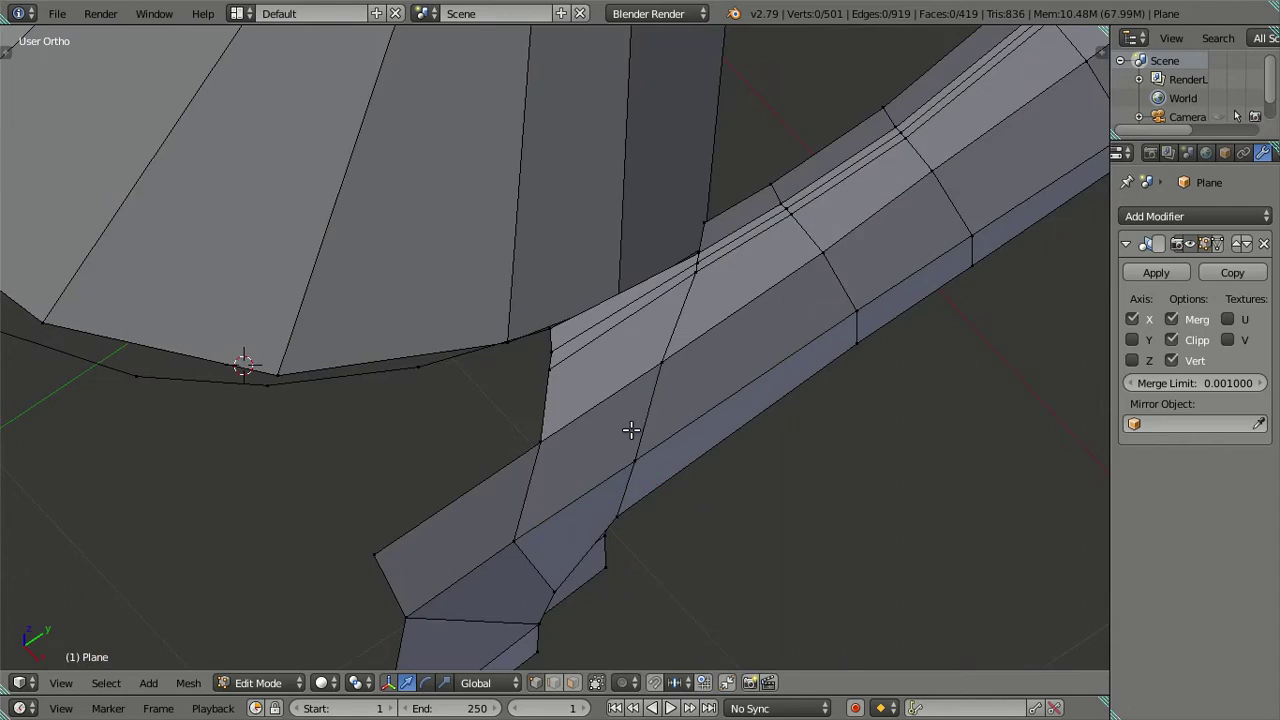
pyautogui.scroll(2, 702, 506)
pyautogui.press('KP_7')
pyautogui.scroll(2, 720, 430)
# Circle-select the windscreen-corner vertices and slide them along the Y axis toward the reference outline
pyautogui.scroll(3, 725, 360)
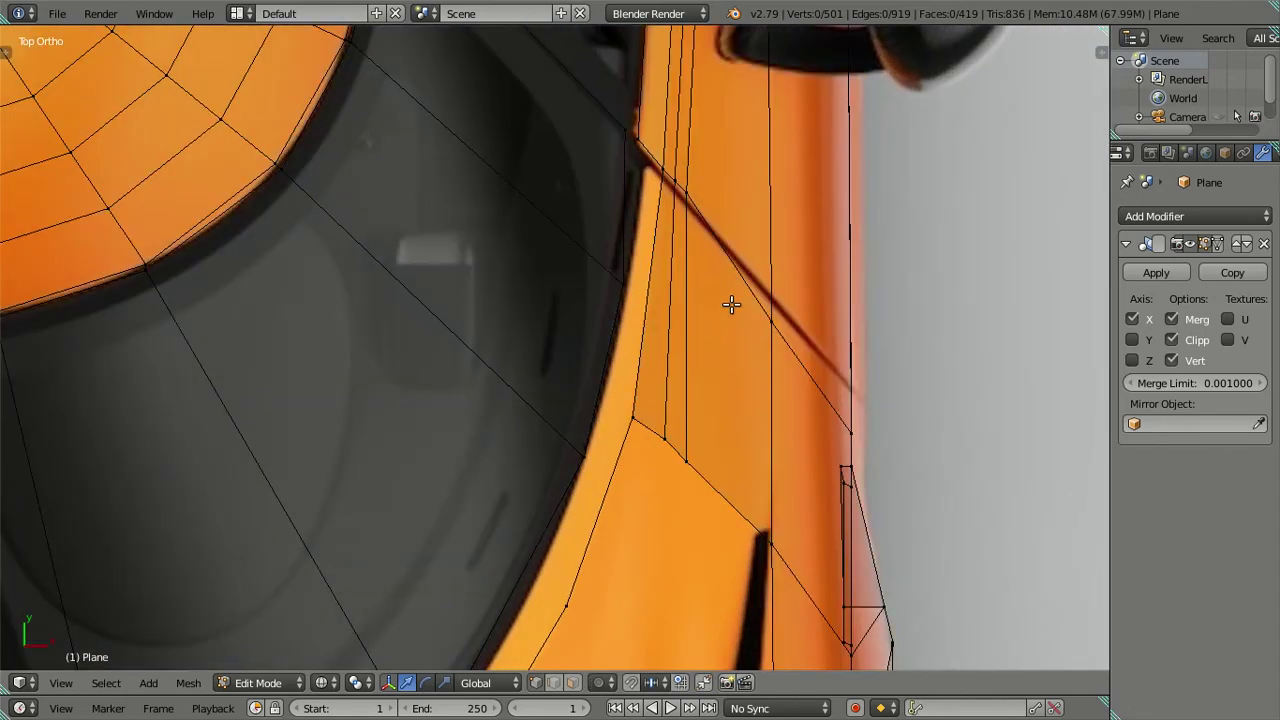
pyautogui.keyDown('shift'); pyautogui.moveTo(690, 188); pyautogui.dragTo(676, 337, button='middle'); pyautogui.keyUp('shift')
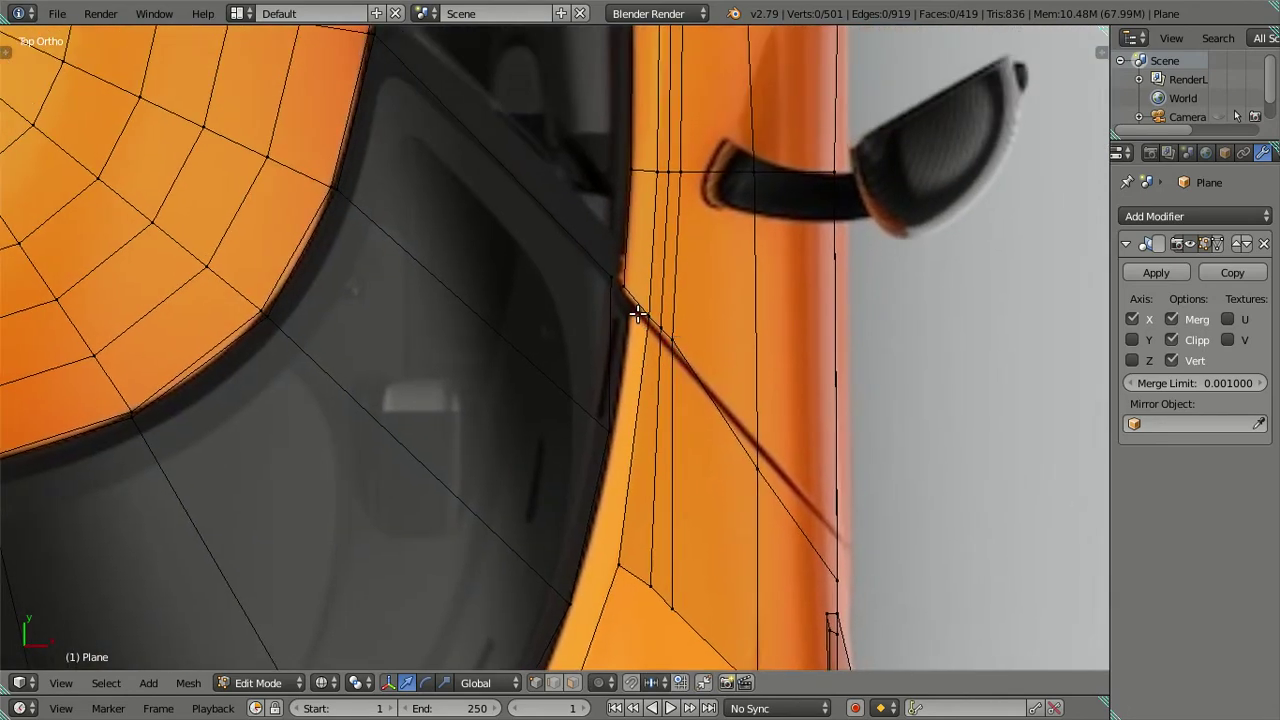
pyautogui.press('c')
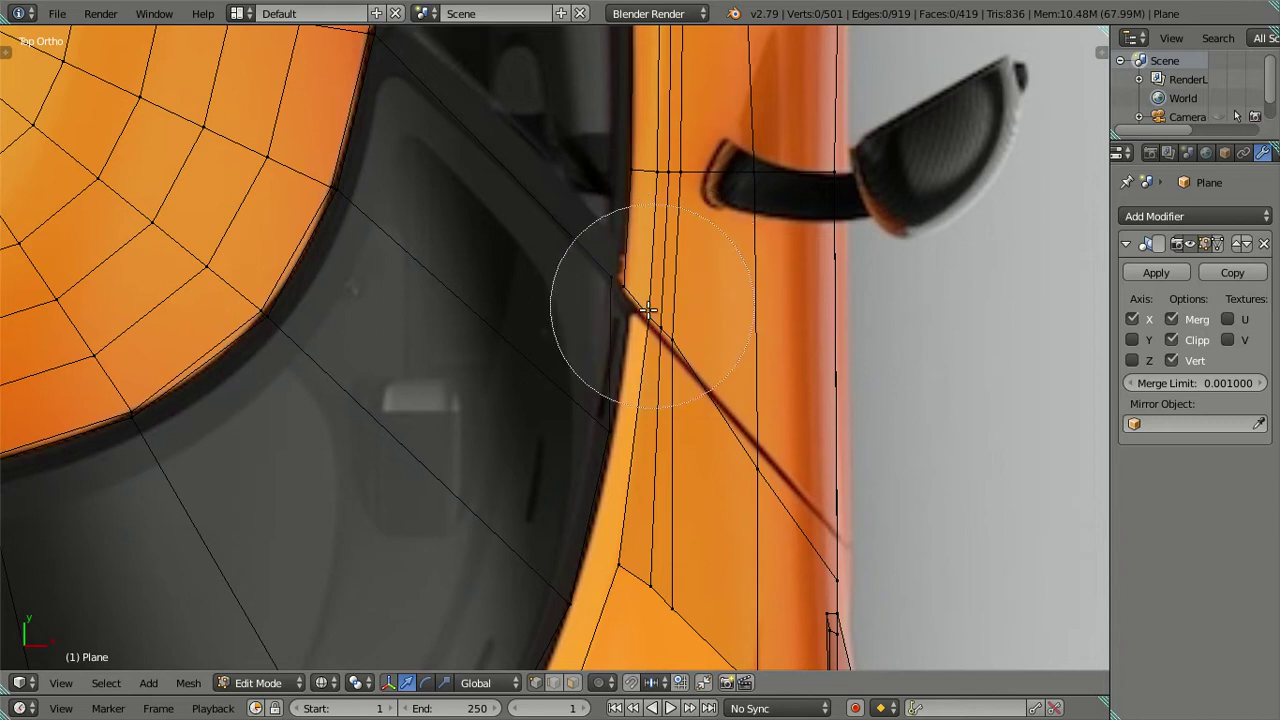
pyautogui.click(638, 305)
pyautogui.rightClick(640, 300)
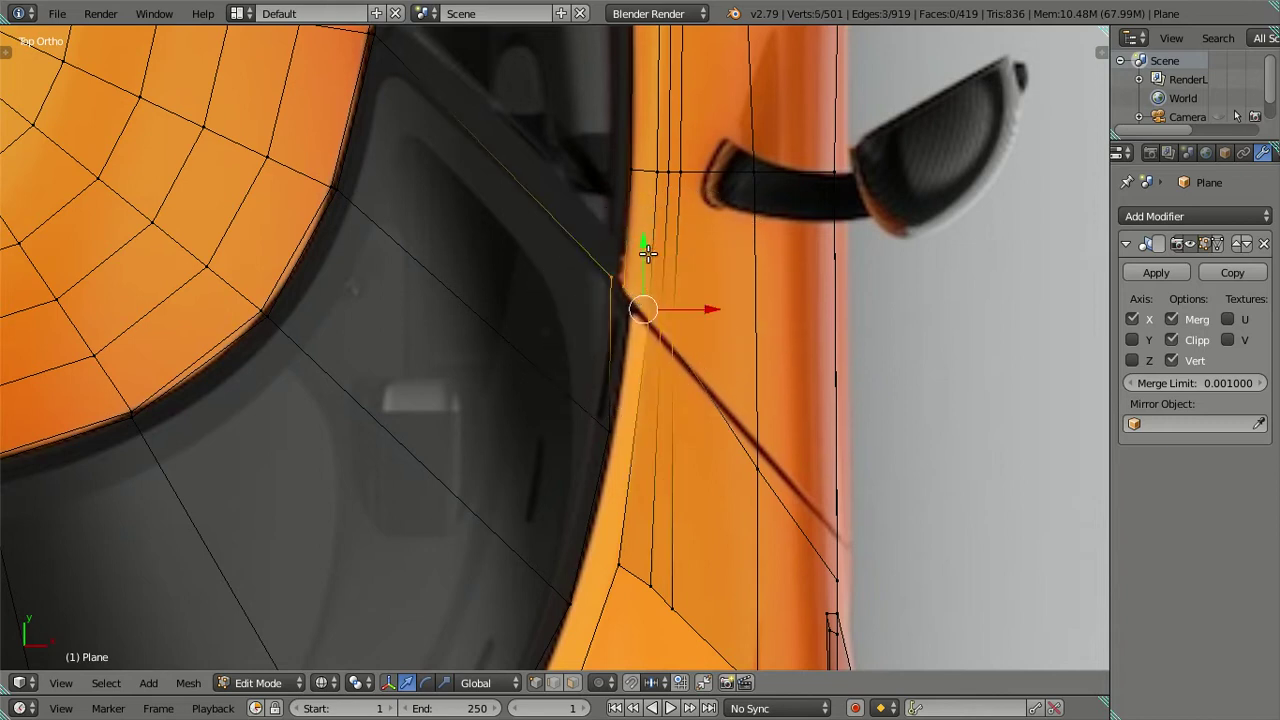
pyautogui.press('g')
pyautogui.press('y')
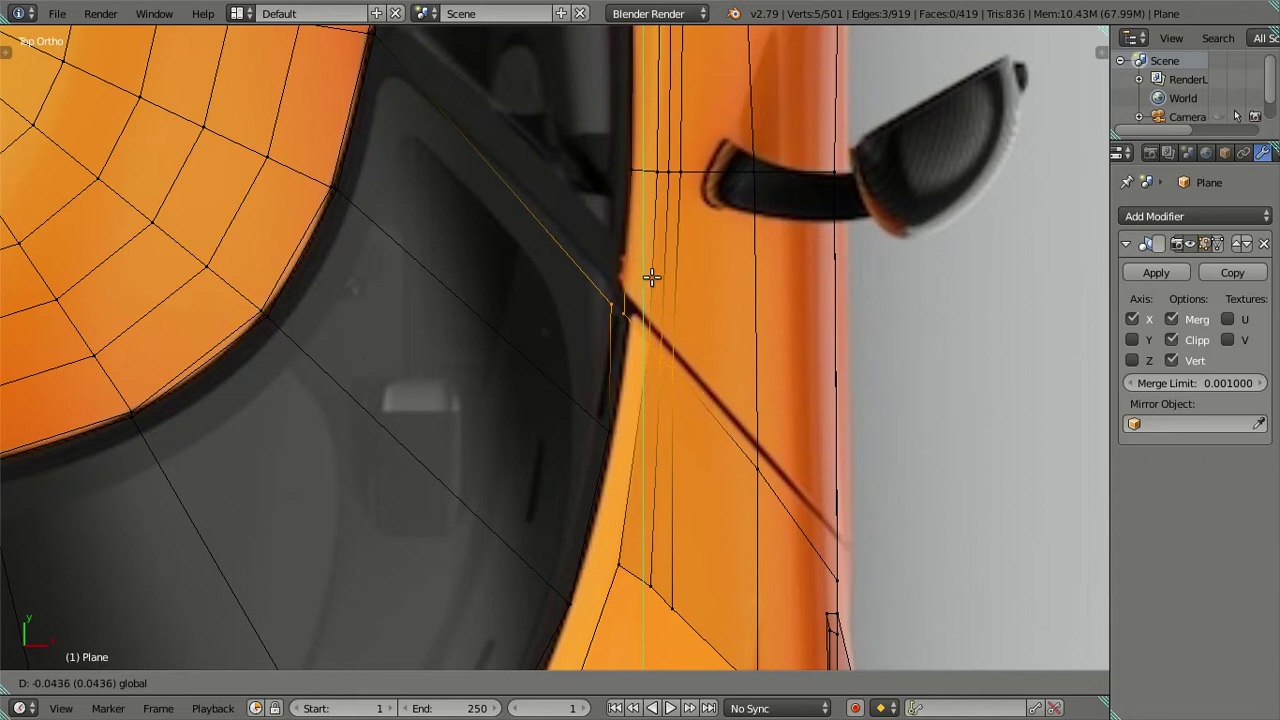
pyautogui.click(651, 277)
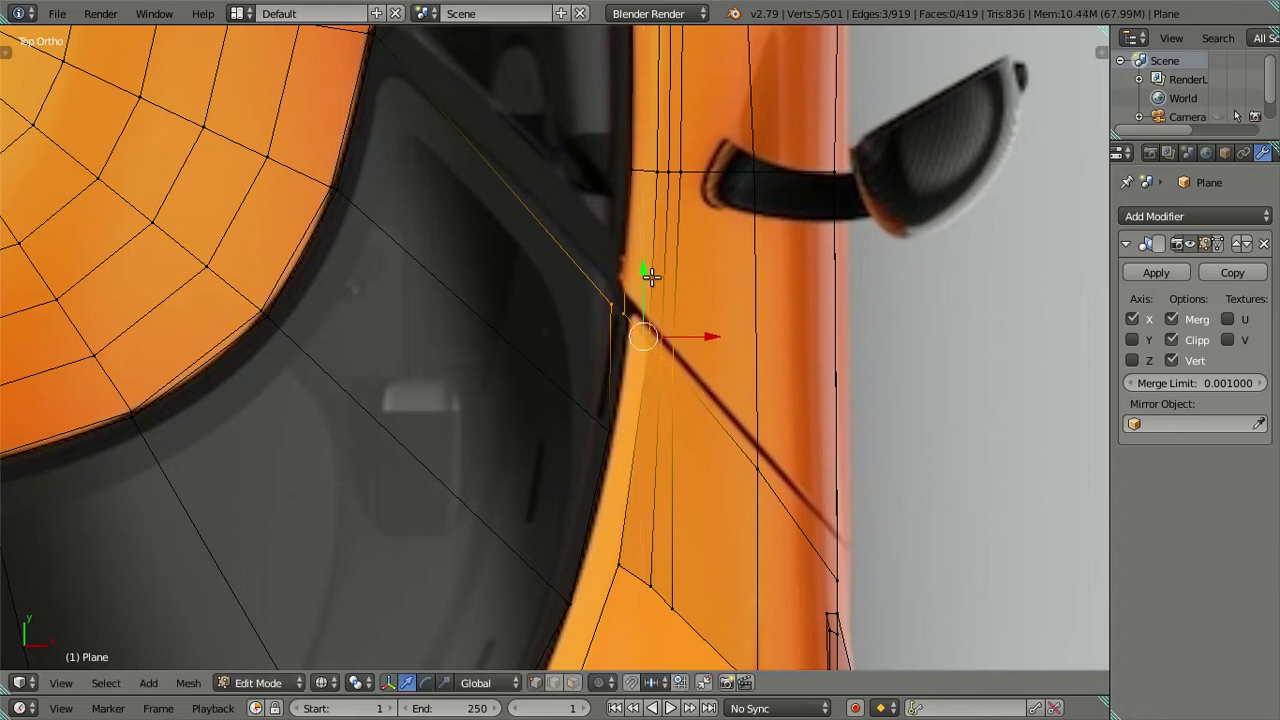
pyautogui.press('a')
# Select the arch-bottom edge and move it in top view to match the reference
pyautogui.scroll(-1, 655, 300)
pyautogui.scroll(-2, 660, 320)
pyautogui.scroll(-2, 670, 349)
pyautogui.moveTo(670, 349)
pyautogui.mouseDown(button='middle')
pyautogui.moveTo(514, 229)
pyautogui.moveTo(329, 171)
pyautogui.moveTo(343, 263)
pyautogui.moveTo(407, 277)
pyautogui.moveTo(314, 171)
pyautogui.moveTo(480, 320)
pyautogui.moveTo(674, 363)
pyautogui.moveTo(666, 228)
pyautogui.moveTo(514, 229)
pyautogui.moveTo(600, 157)
pyautogui.moveTo(497, 217)
pyautogui.moveTo(496, 315)
pyautogui.moveTo(500, 302)
pyautogui.mouseUp(button='middle')
pyautogui.rightClick(530, 340)
pyautogui.keyDown('shift'); pyautogui.rightClick(468, 336); pyautogui.keyUp('shift')
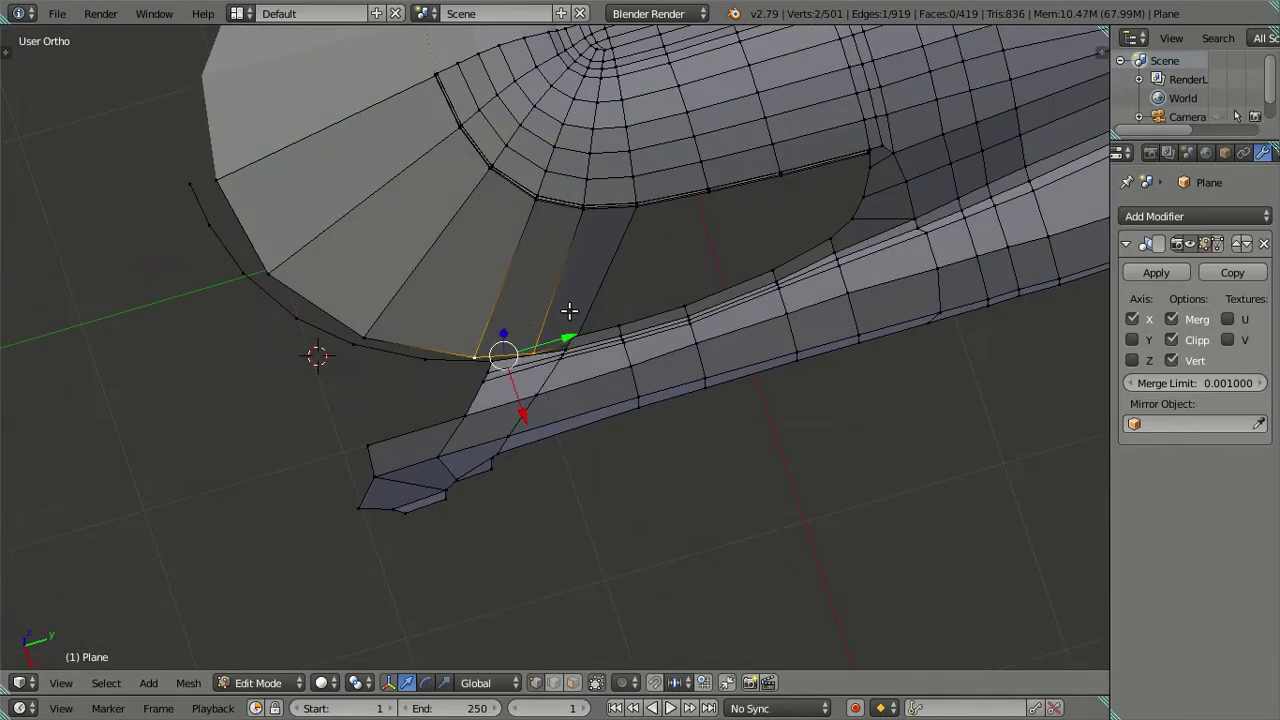
pyautogui.press('KP_7')
pyautogui.scroll(1, 597, 306)
pyautogui.scroll(2, 650, 484)
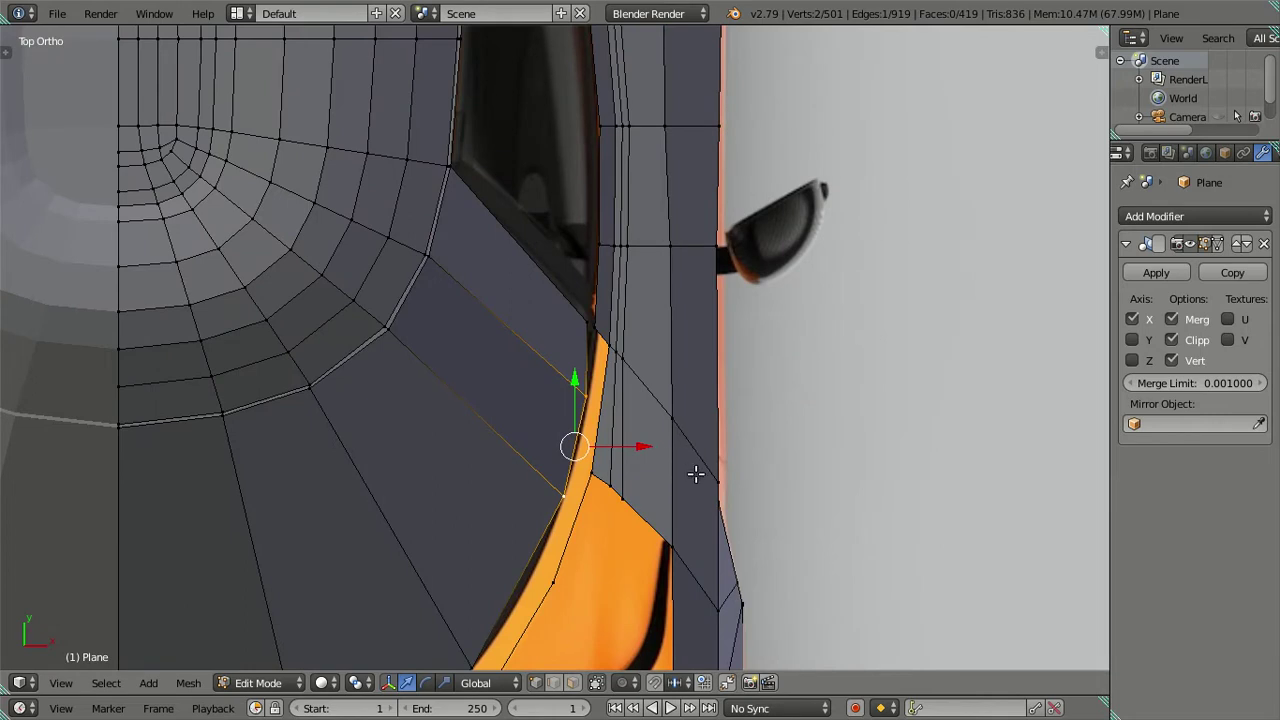
pyautogui.press('g')
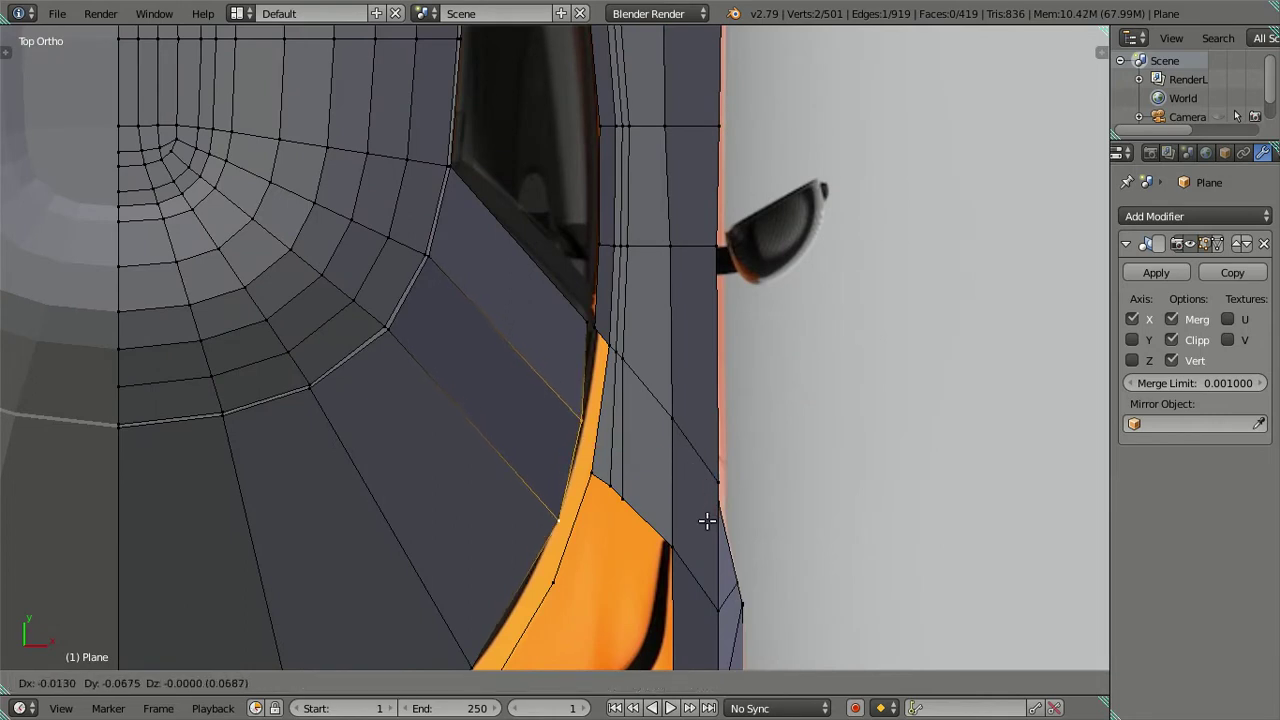
pyautogui.click(707, 520)
# Place the single windscreen-corner vertex onto the reference glass outline
pyautogui.rightClick(580, 418)
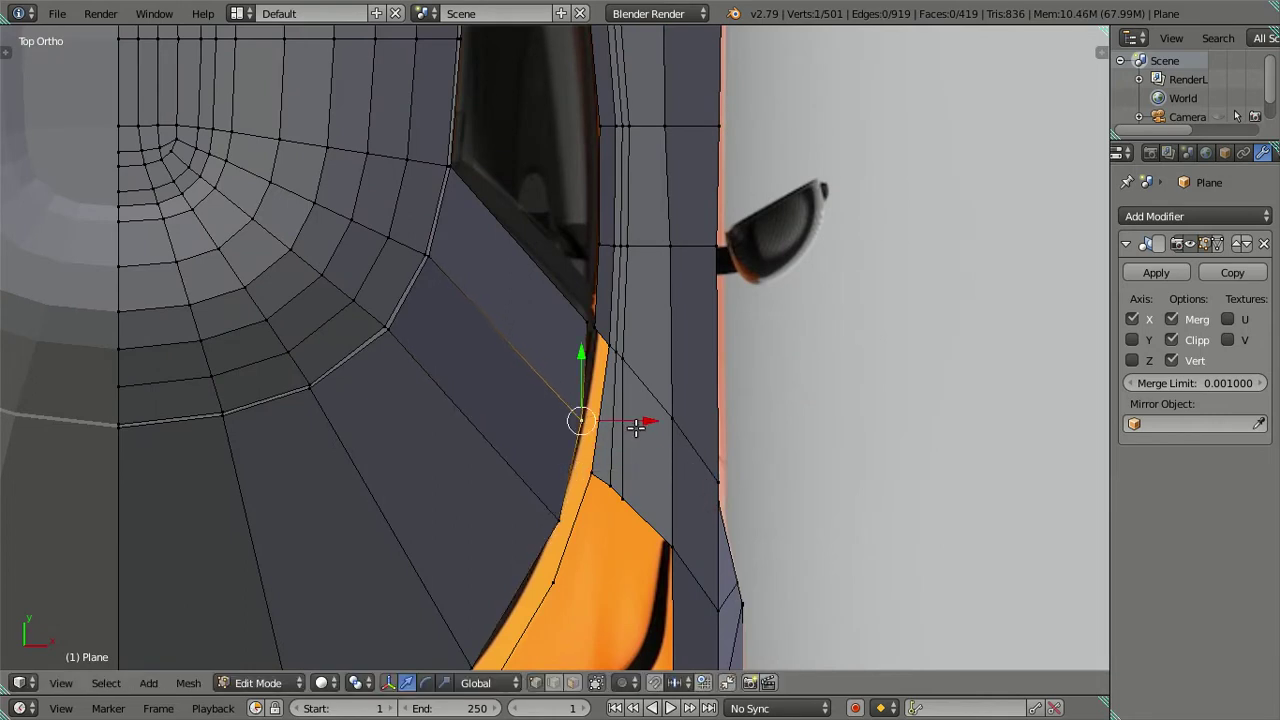
pyautogui.press('g')
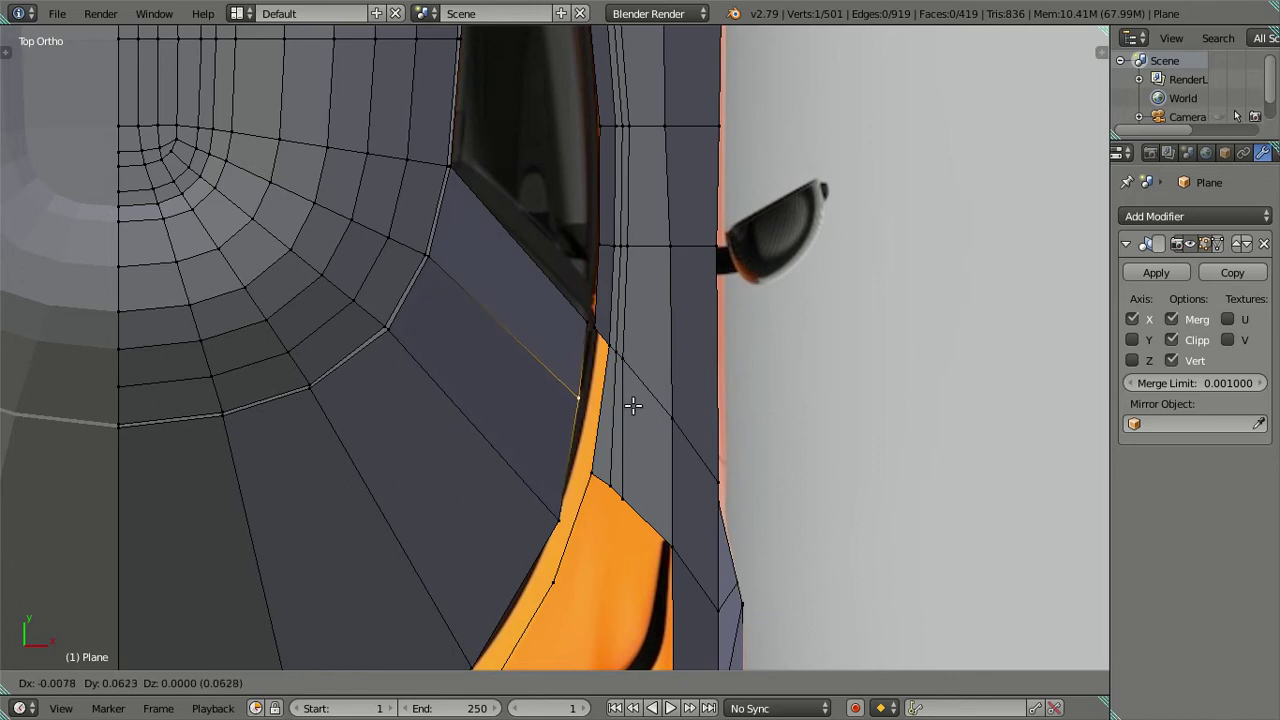
pyautogui.click(633, 405)
pyautogui.scroll(-2, 534, 497)
pyautogui.scroll(-2, 535, 480)
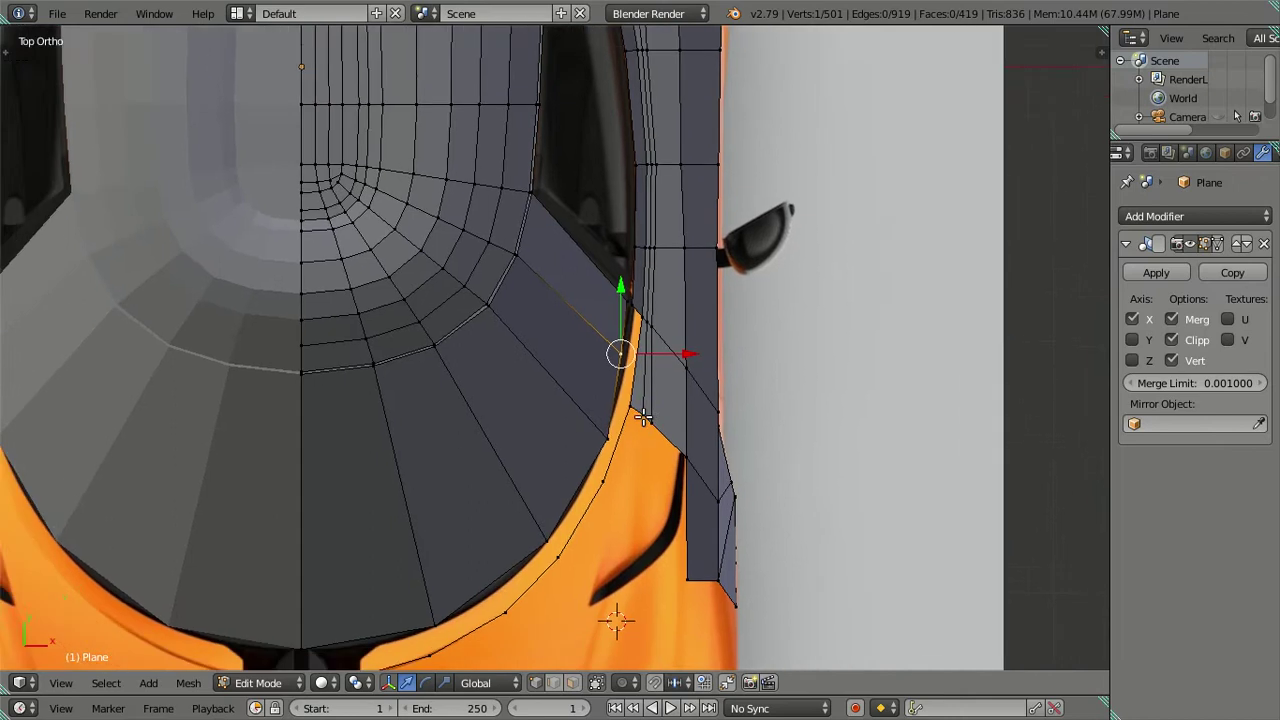
pyautogui.scroll(1, 497, 359)
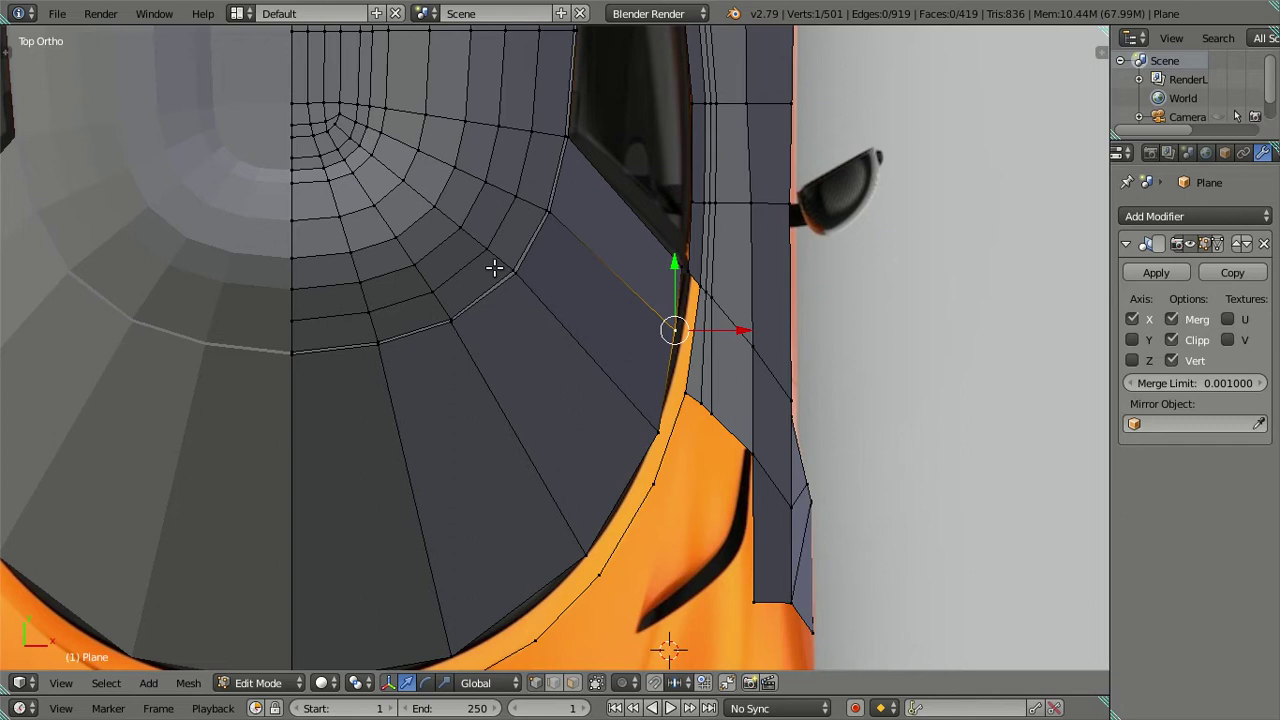
pyautogui.scroll(-4, 494, 267)
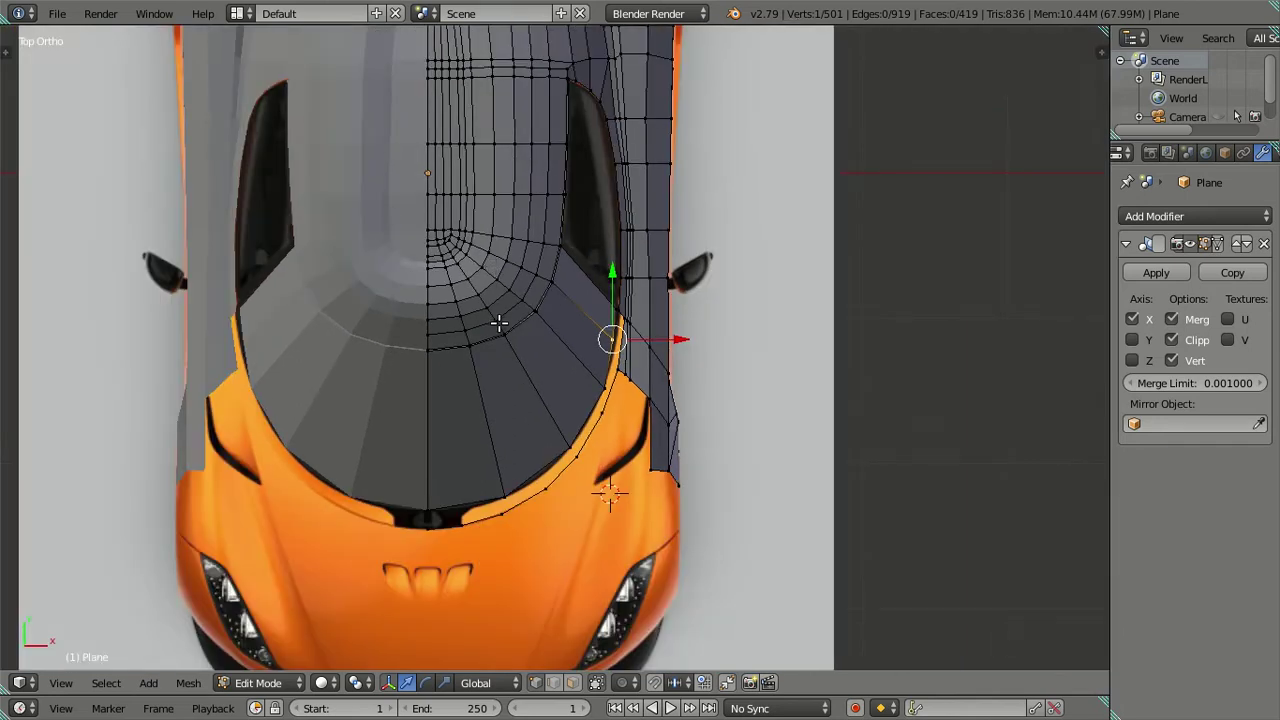
pyautogui.scroll(2, 499, 323)
pyautogui.scroll(3, 586, 320)
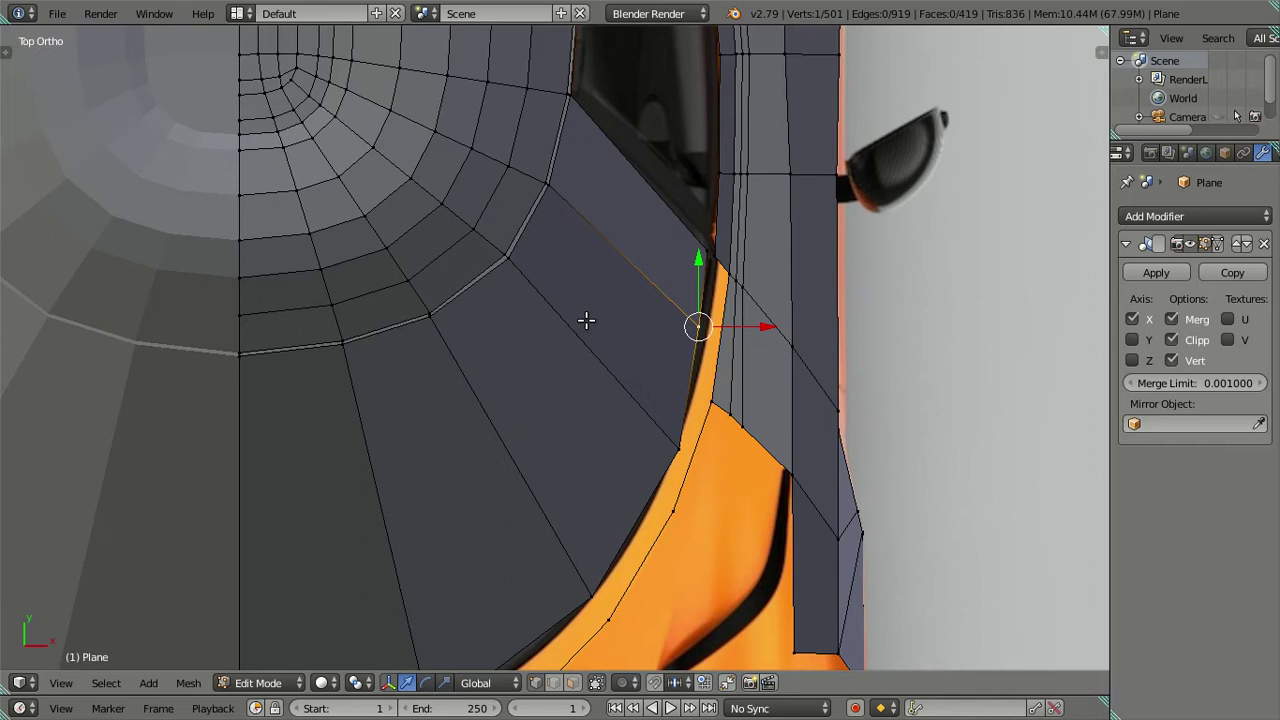
# Slide two windscreen-edge vertices into place, one along X and one along Y
pyautogui.rightClick(663, 444)
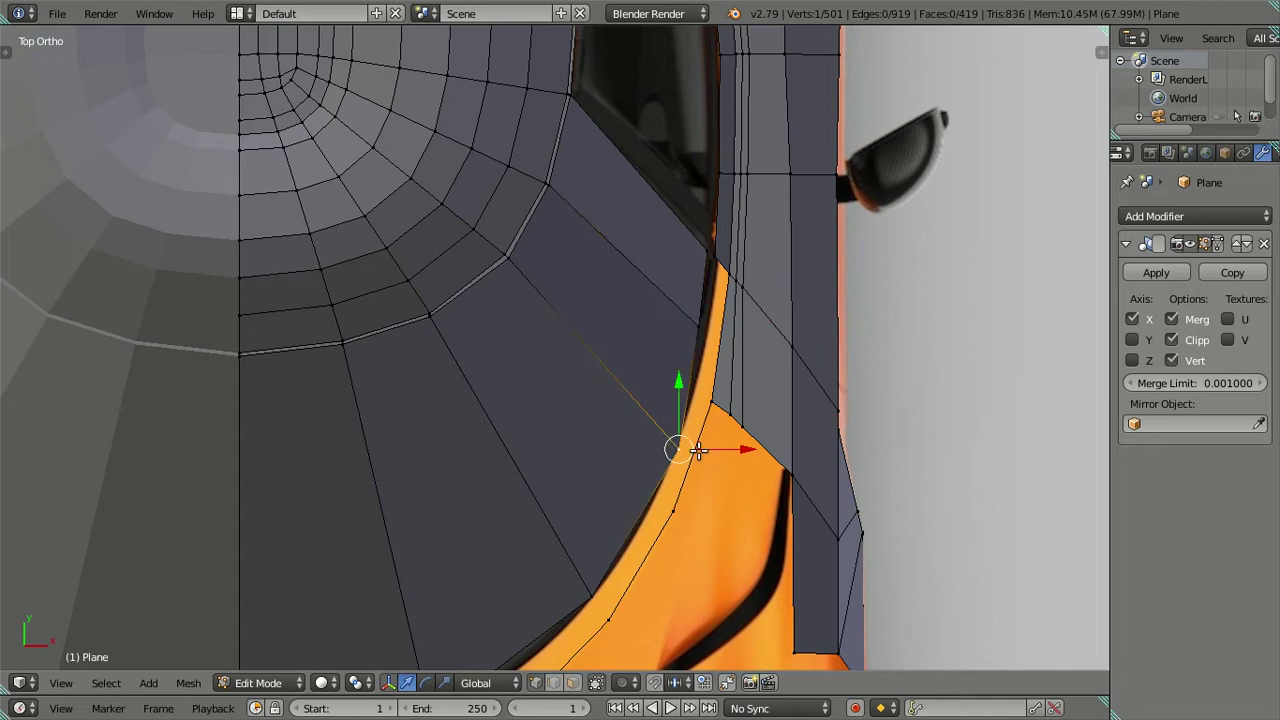
pyautogui.press('g')
pyautogui.press('x')
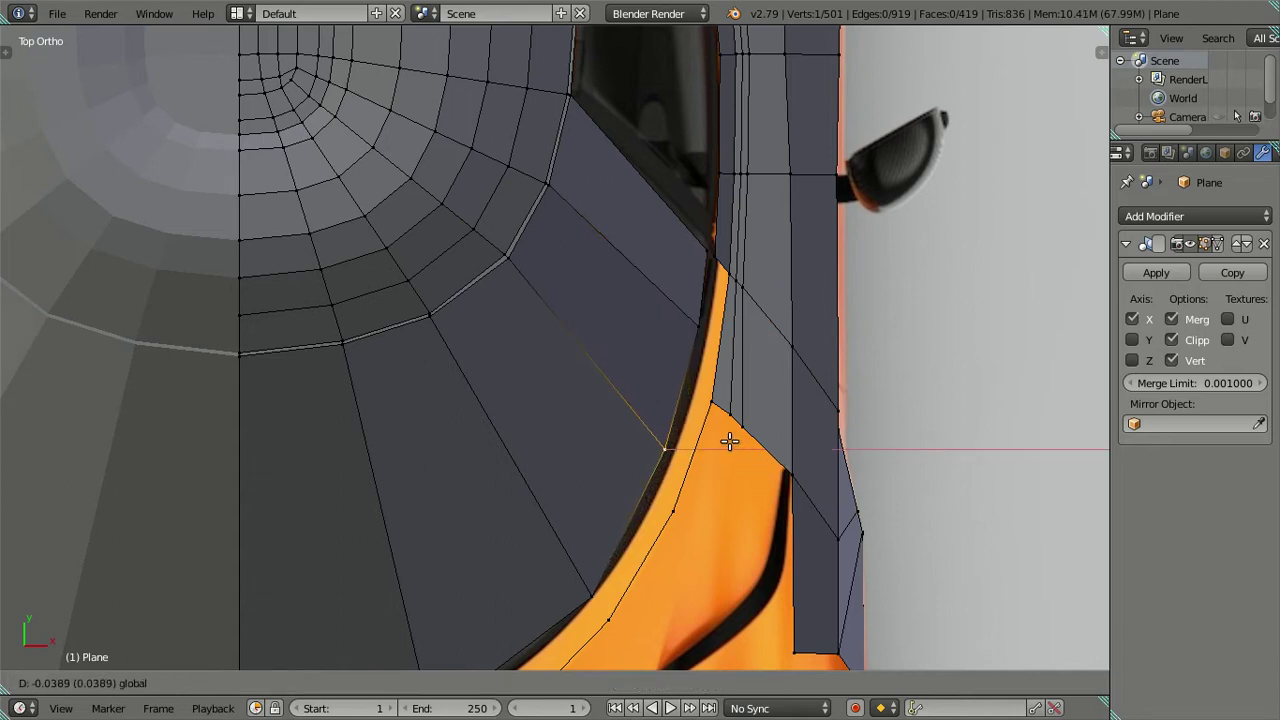
pyautogui.click(729, 441)
pyautogui.keyDown('shift'); pyautogui.moveTo(591, 540); pyautogui.dragTo(608, 429, button='middle'); pyautogui.keyUp('shift')
pyautogui.press('g')
pyautogui.click(596, 478)
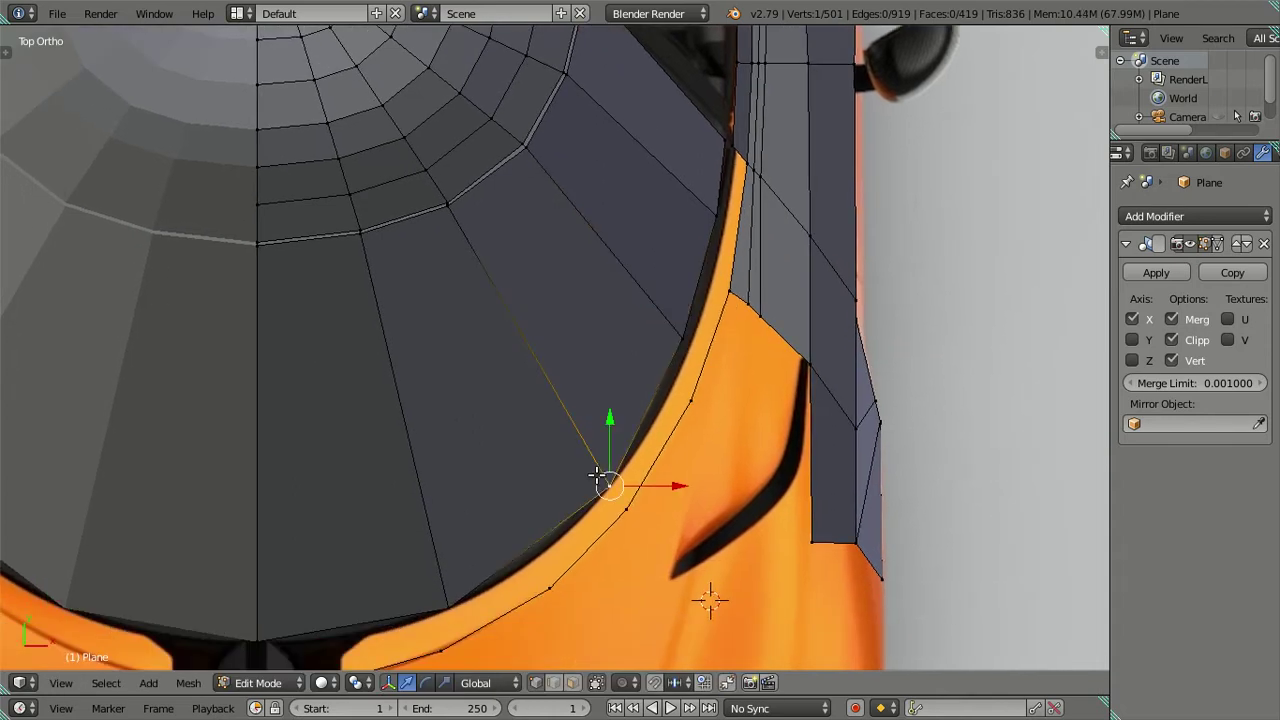
pyautogui.press('g')
pyautogui.press('y')
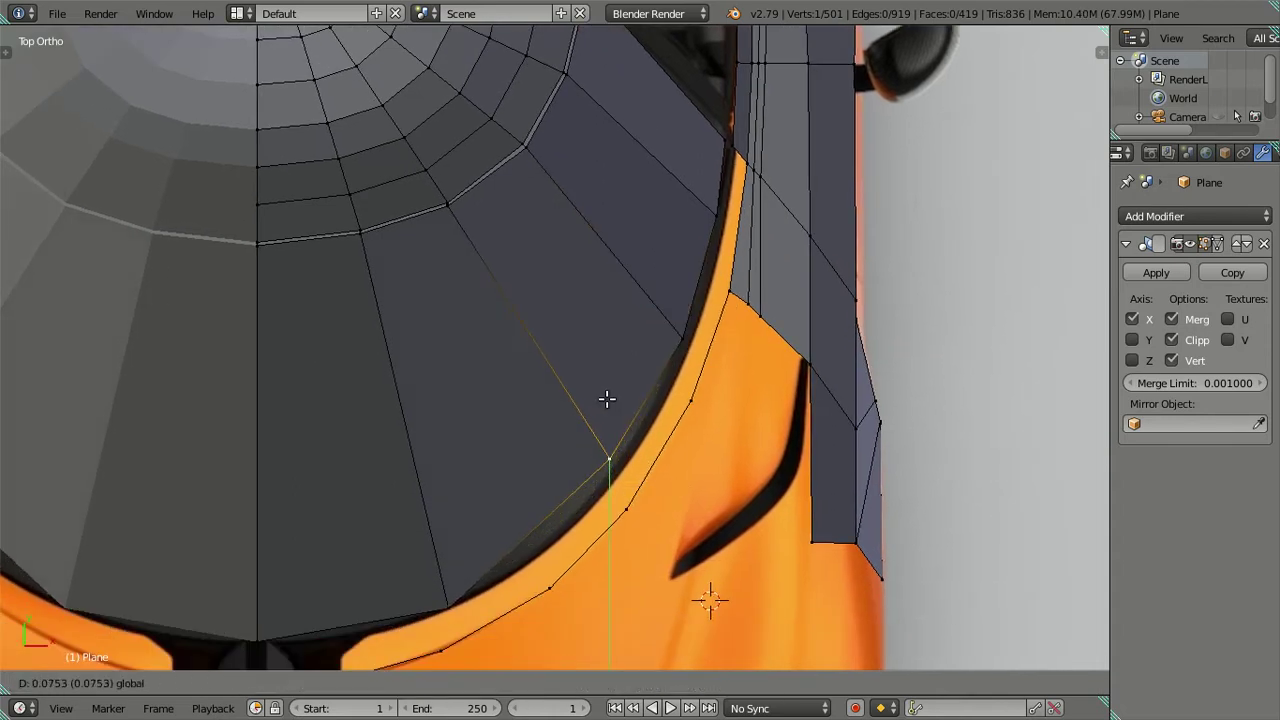
pyautogui.click(606, 410)
# Nudge the hood's lower-corner edge up to meet the windscreen, then inspect the mesh
pyautogui.rightClick(448, 607)
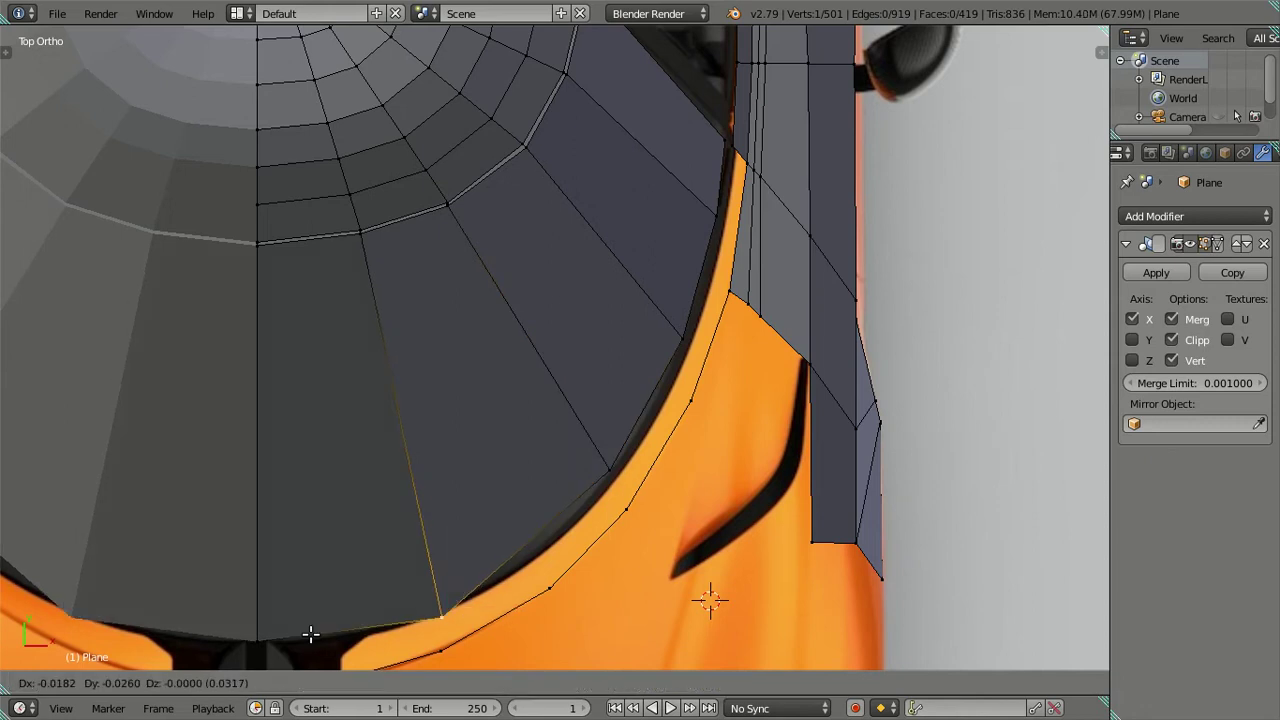
pyautogui.keyDown('shift'); pyautogui.rightClick(257, 634); pyautogui.keyUp('shift')
pyautogui.moveTo(350, 557); pyautogui.dragTo(358, 548)
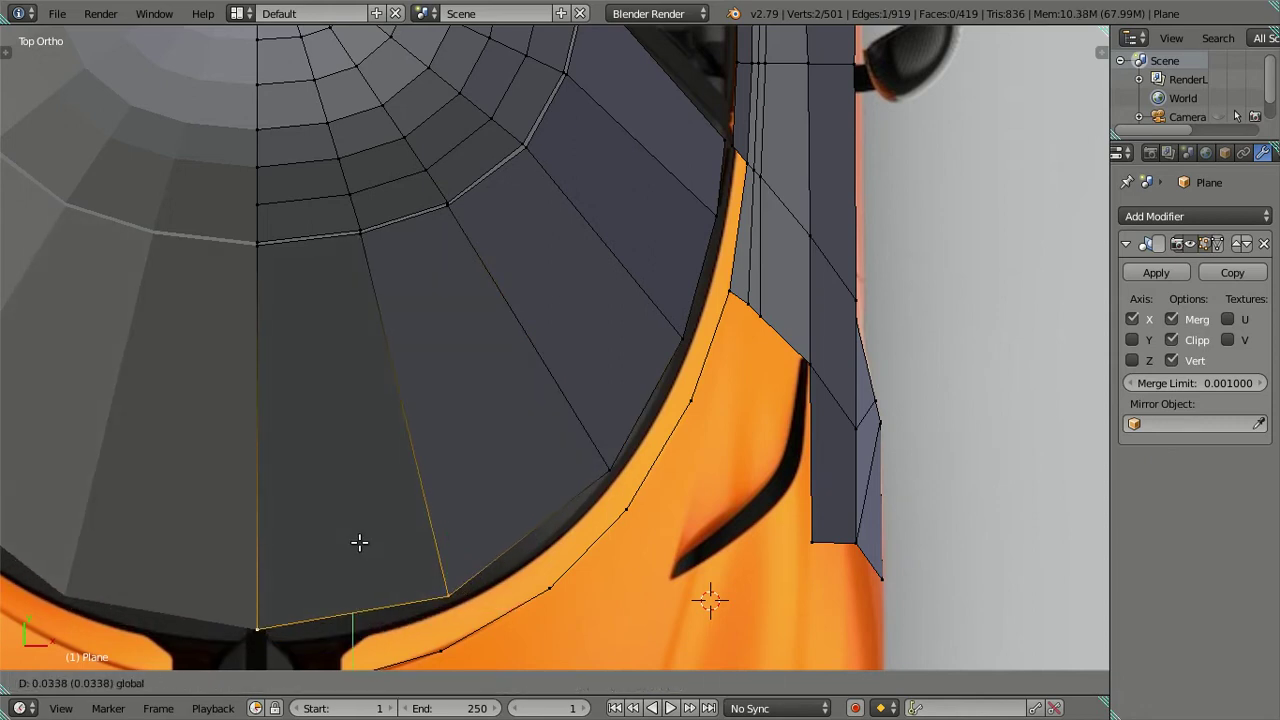
pyautogui.press('a')
pyautogui.scroll(-3, 465, 587)
pyautogui.scroll(3, 586, 509)
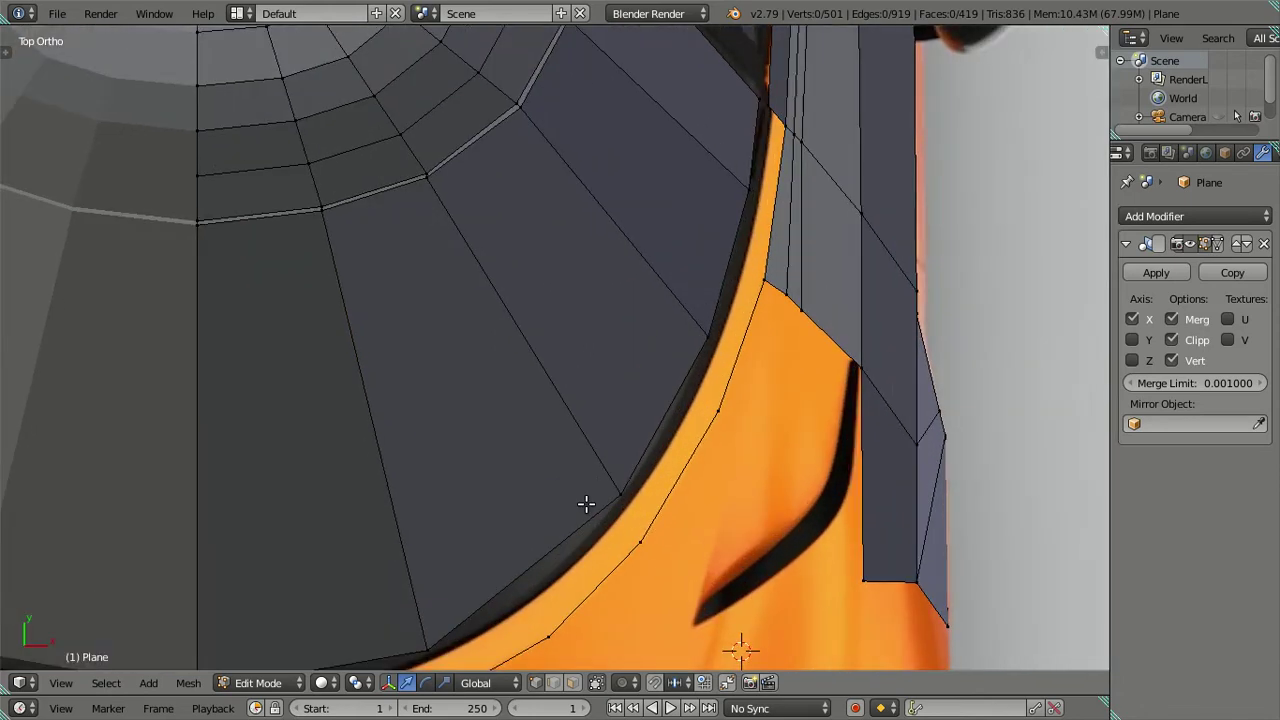
pyautogui.moveTo(773, 158)
pyautogui.mouseDown(button='middle')
pyautogui.moveTo(814, 320)
pyautogui.moveTo(666, 149)
pyautogui.moveTo(609, 170)
pyautogui.moveTo(683, 229)
pyautogui.mouseUp(button='middle')
# In top wireframe view, extrude the windscreen-base edge loop into a new strip pushed up along Y
pyautogui.press('KP_7')
pyautogui.scroll(2, 745, 253)
pyautogui.press('z')
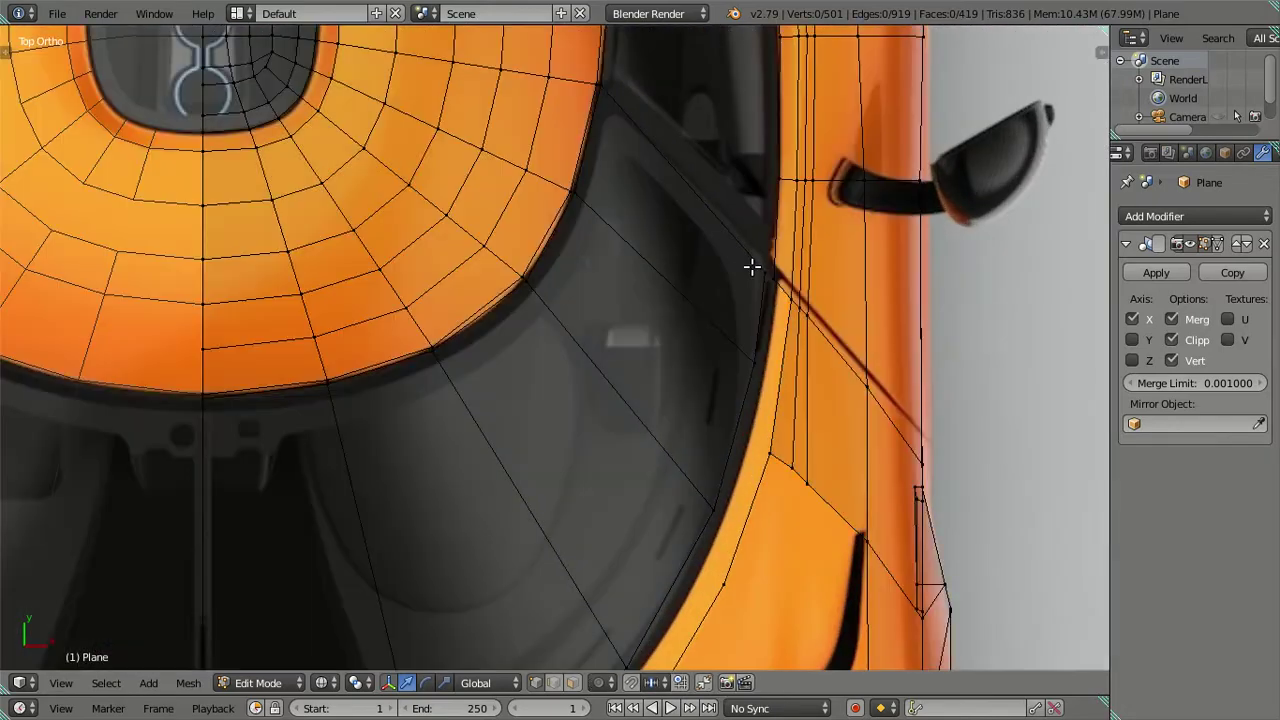
pyautogui.keyDown('shift'); pyautogui.moveTo(781, 312); pyautogui.dragTo(785, 270, button='middle'); pyautogui.keyUp('shift')
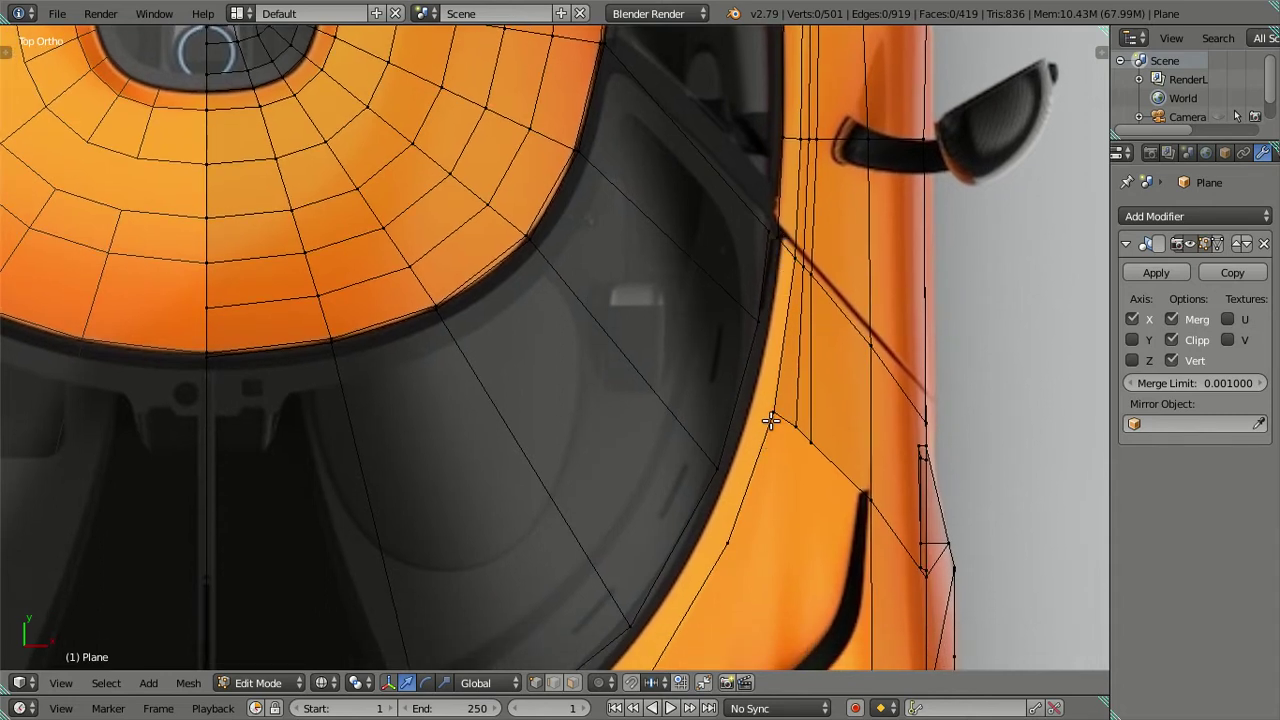
pyautogui.scroll(-3, 700, 434)
pyautogui.keyDown('shift'); pyautogui.moveTo(538, 490); pyautogui.dragTo(652, 354, button='middle'); pyautogui.keyUp('shift')
pyautogui.keyDown('alt'); pyautogui.rightClick(472, 532); pyautogui.keyUp('alt')
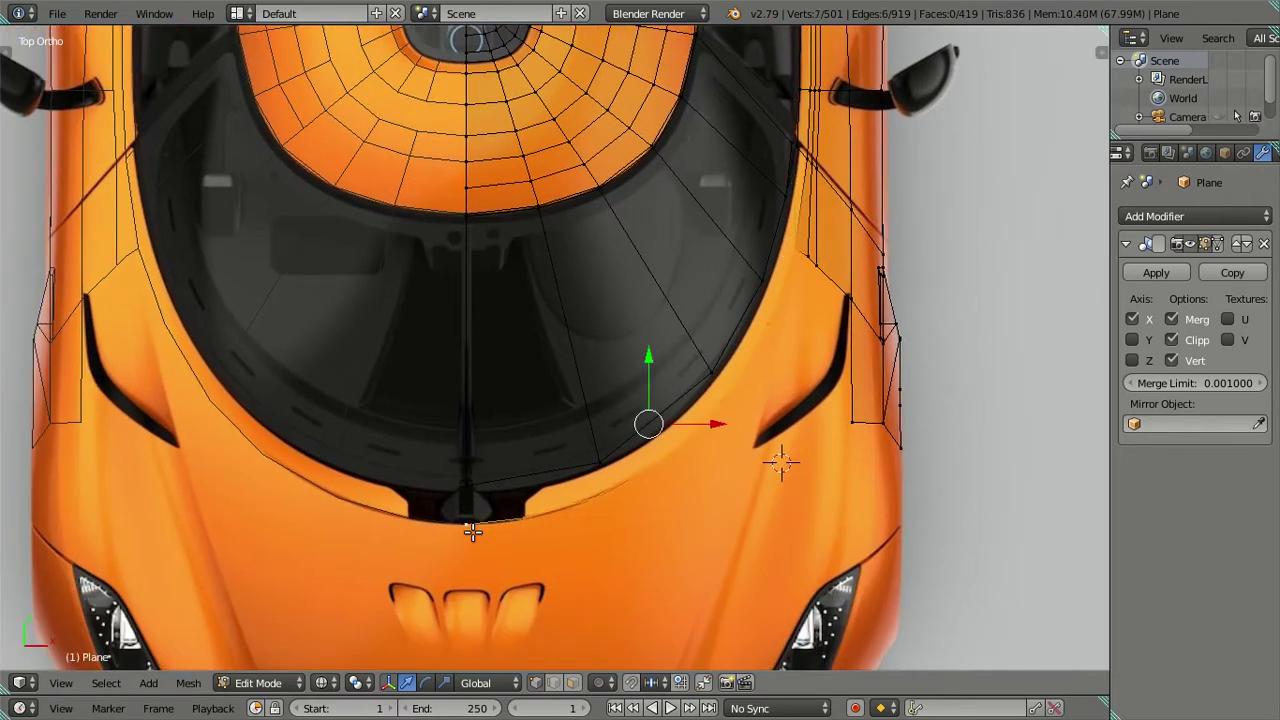
pyautogui.scroll(1, 472, 532)
pyautogui.keyDown('shift'); pyautogui.rightClick(460, 558); pyautogui.keyUp('shift')
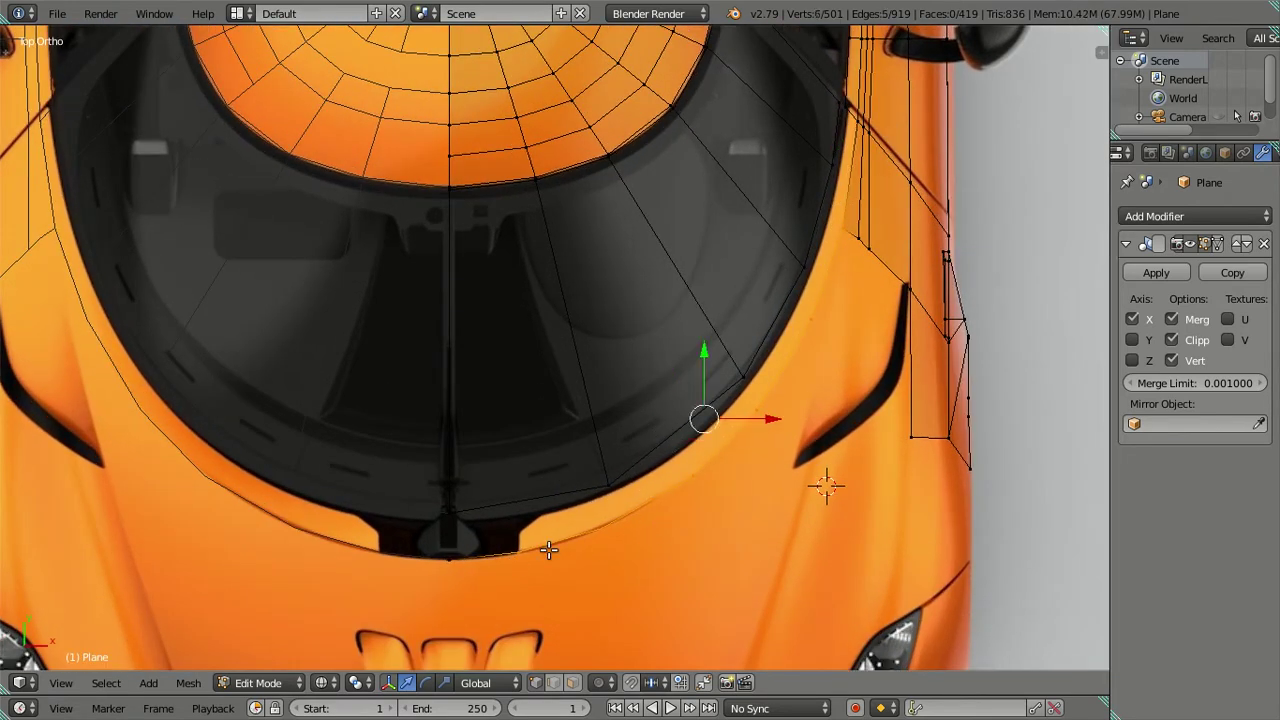
pyautogui.press('e')
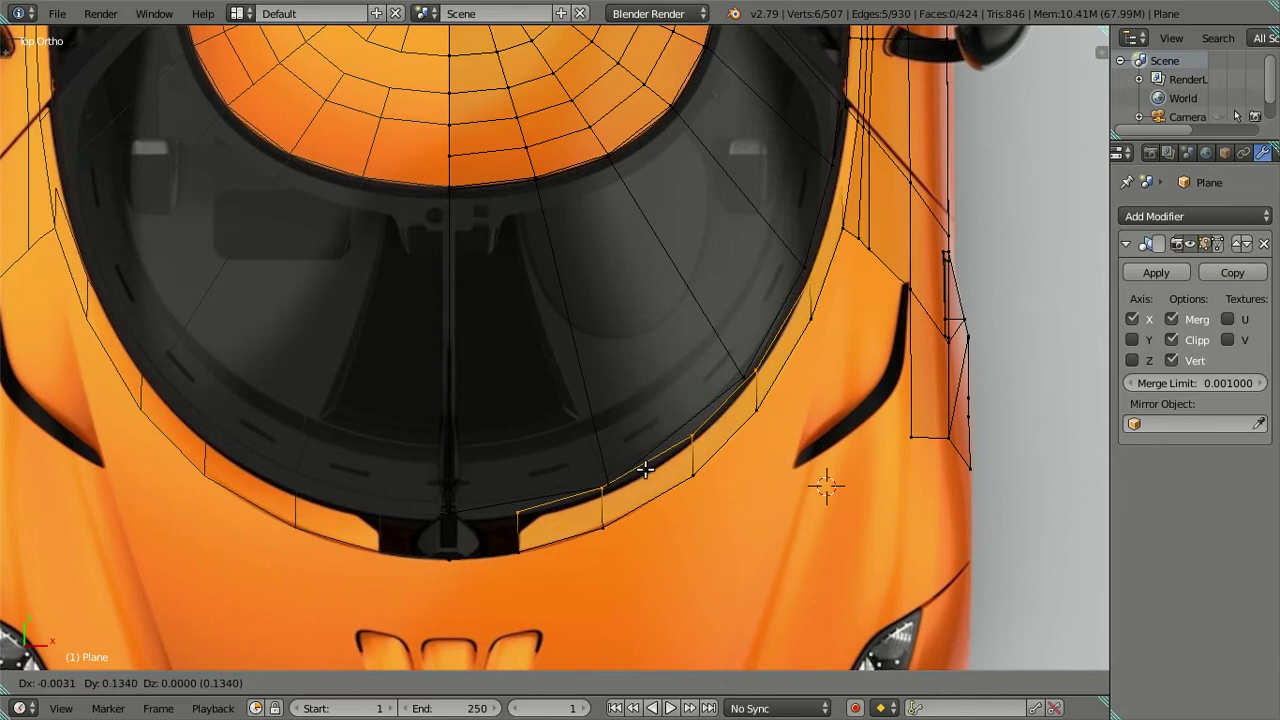
pyautogui.click(646, 456)
pyautogui.moveTo(695, 355); pyautogui.dragTo(713, 322)
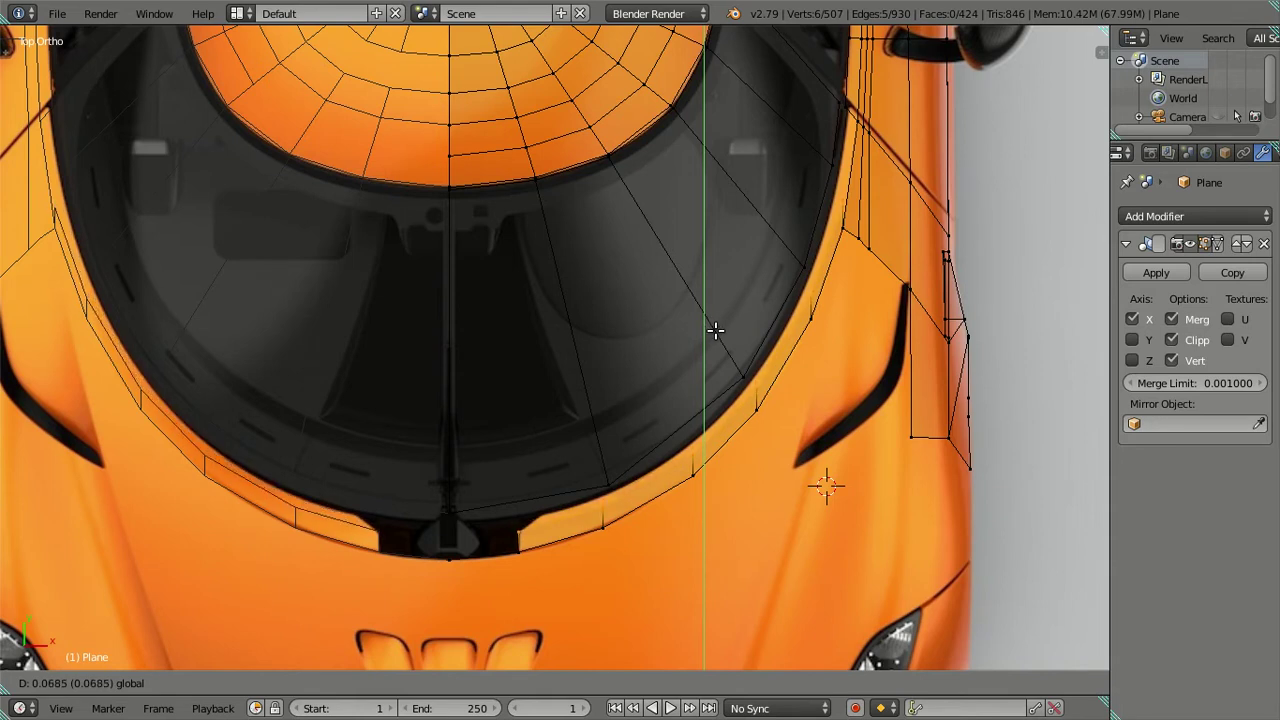
pyautogui.click(713, 321)
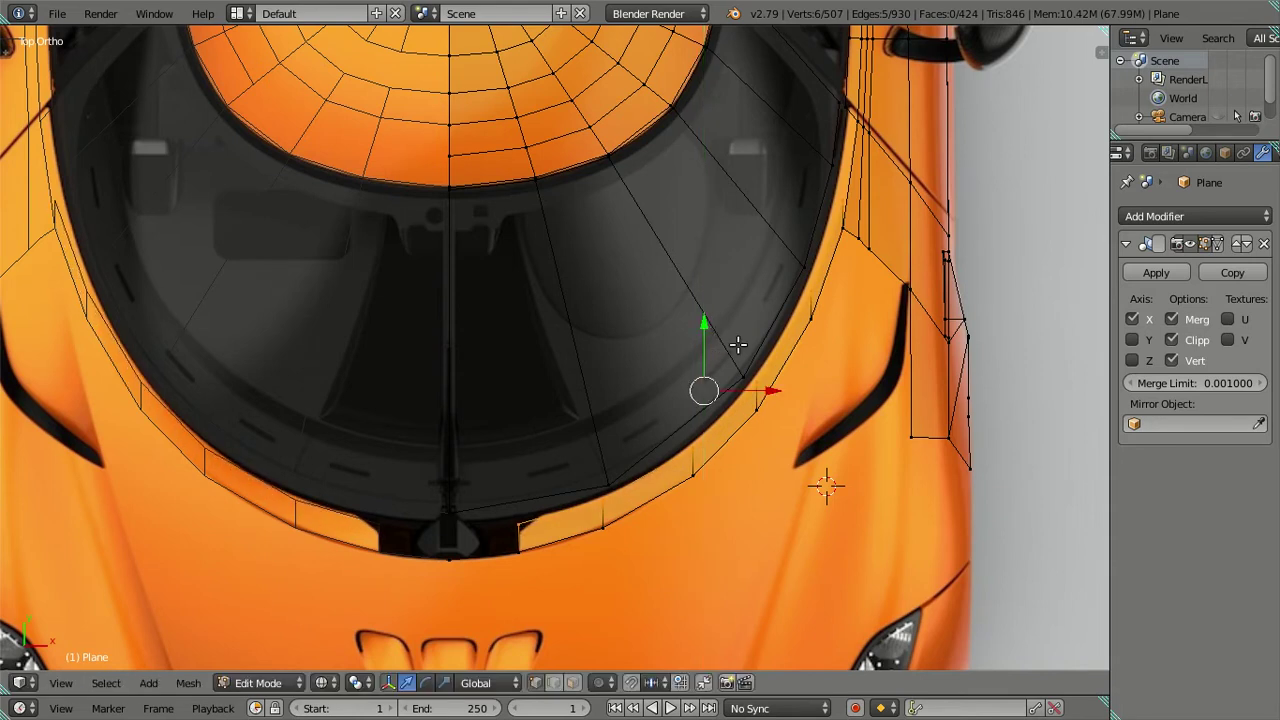
# Move the strip's upper-end vertices onto the windscreen curve
pyautogui.scroll(2, 845, 281)
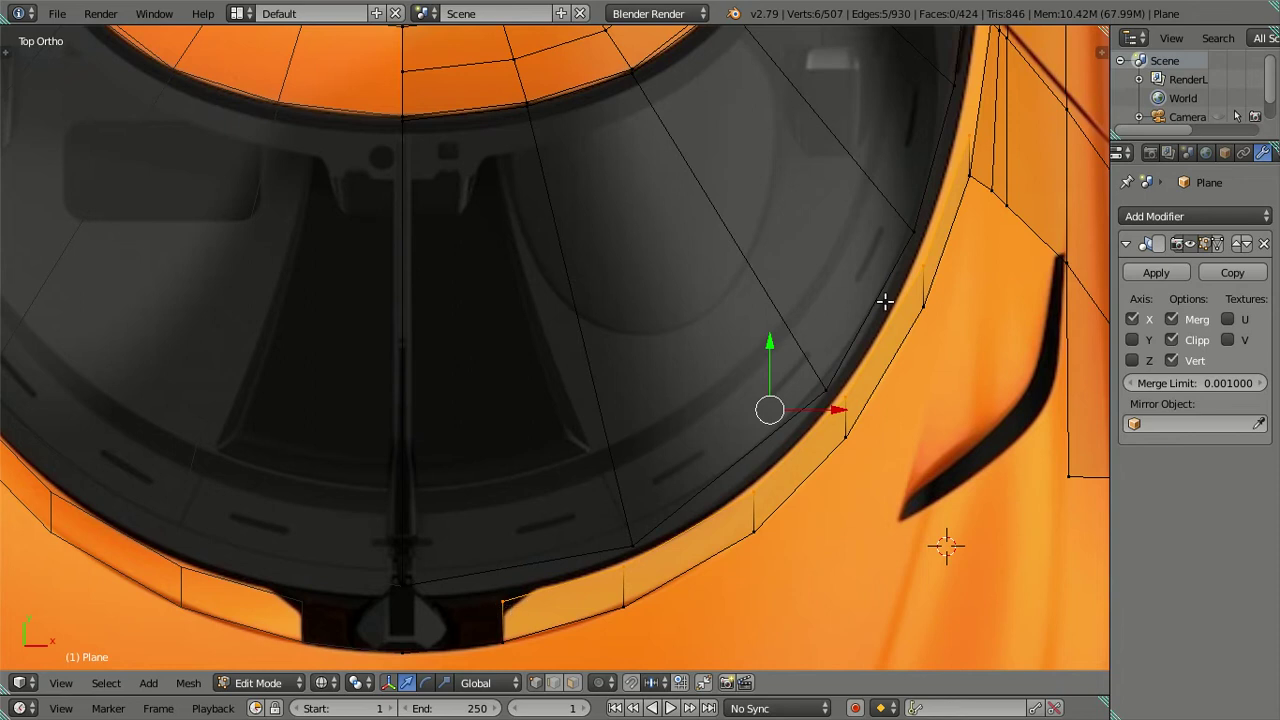
pyautogui.rightClick(968, 138)
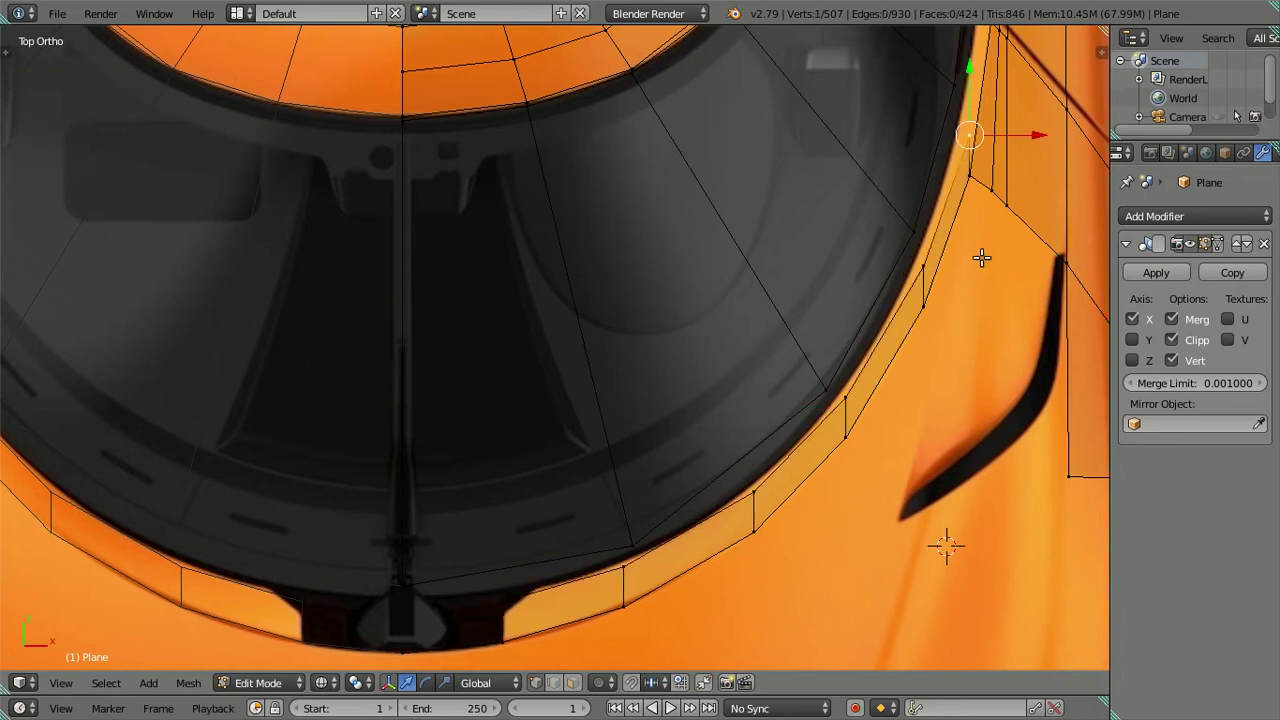
pyautogui.press('g')
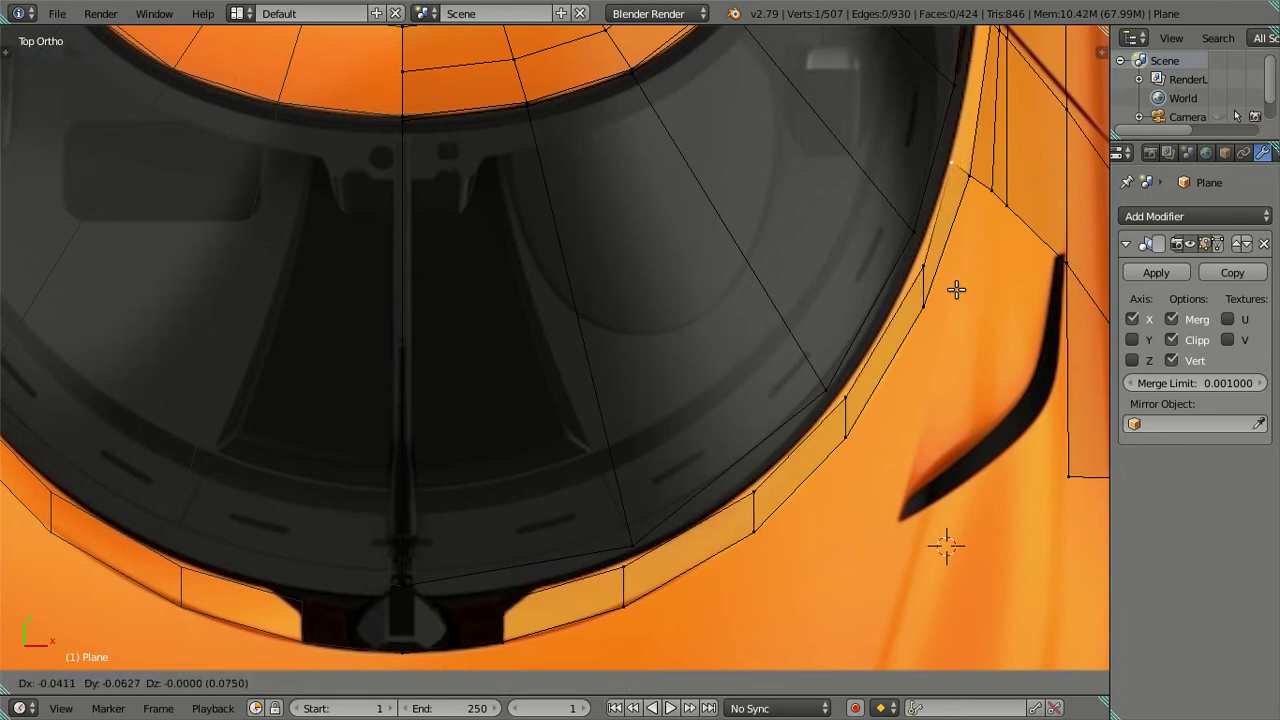
pyautogui.click(952, 288)
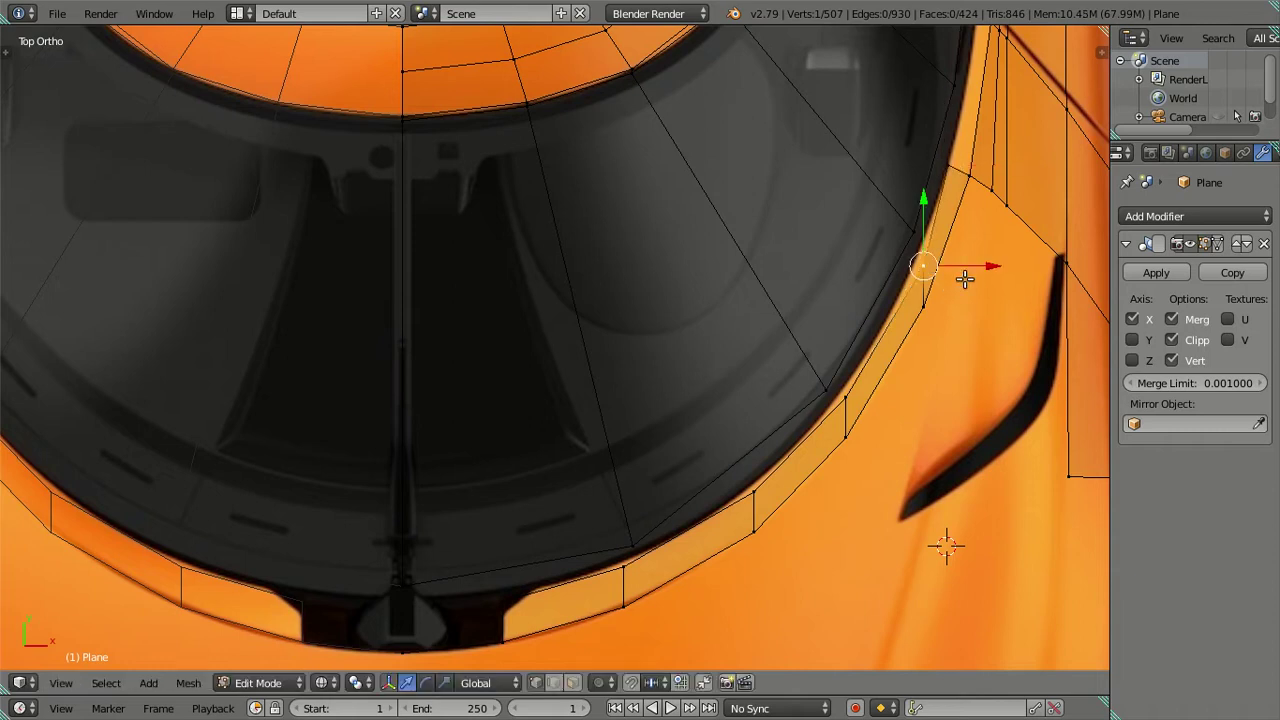
pyautogui.press('g')
pyautogui.click(945, 308)
pyautogui.rightClick(871, 386)
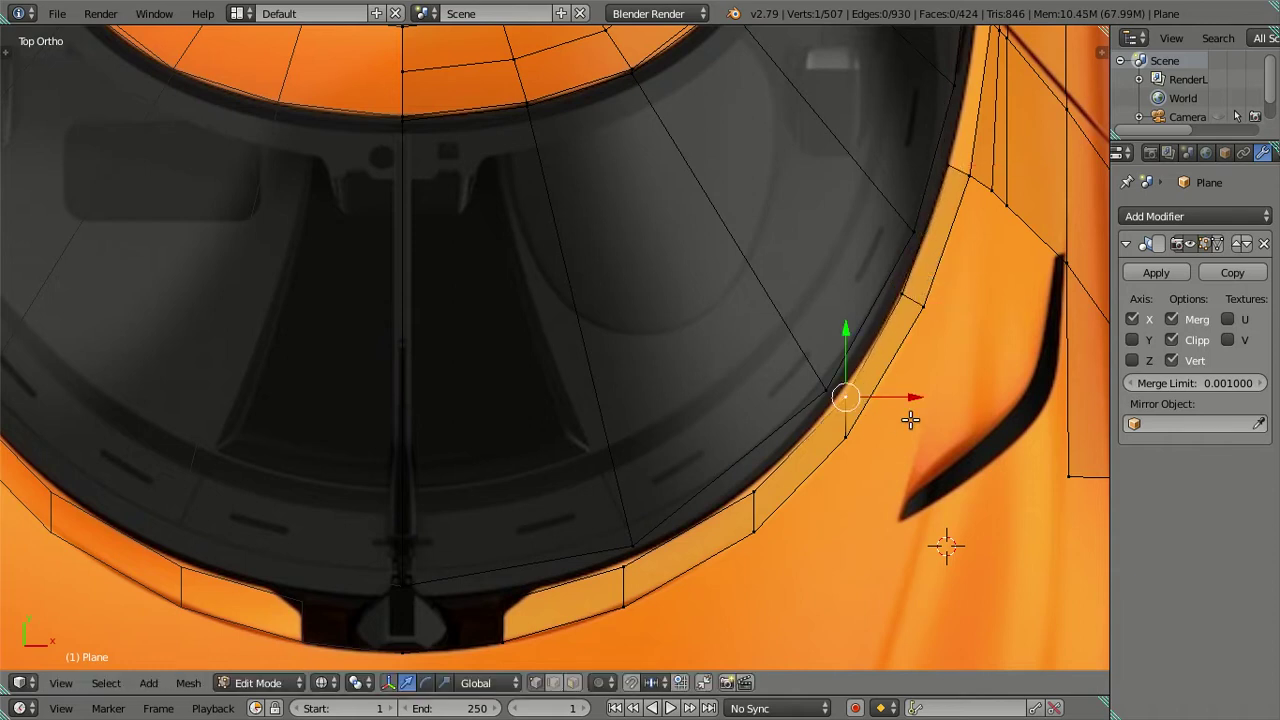
pyautogui.press('g')
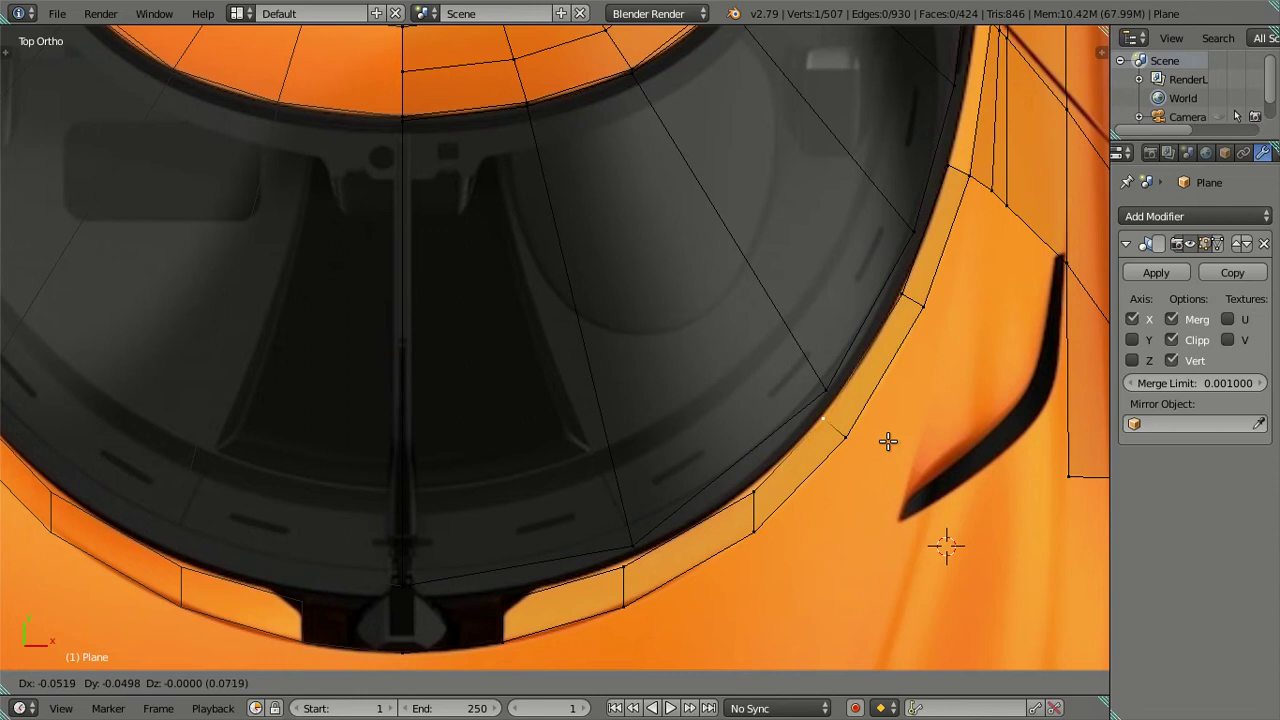
pyautogui.click(888, 441)
# Move the remaining strip vertices down along the curve to follow the reference
pyautogui.rightClick(776, 466)
pyautogui.press('g')
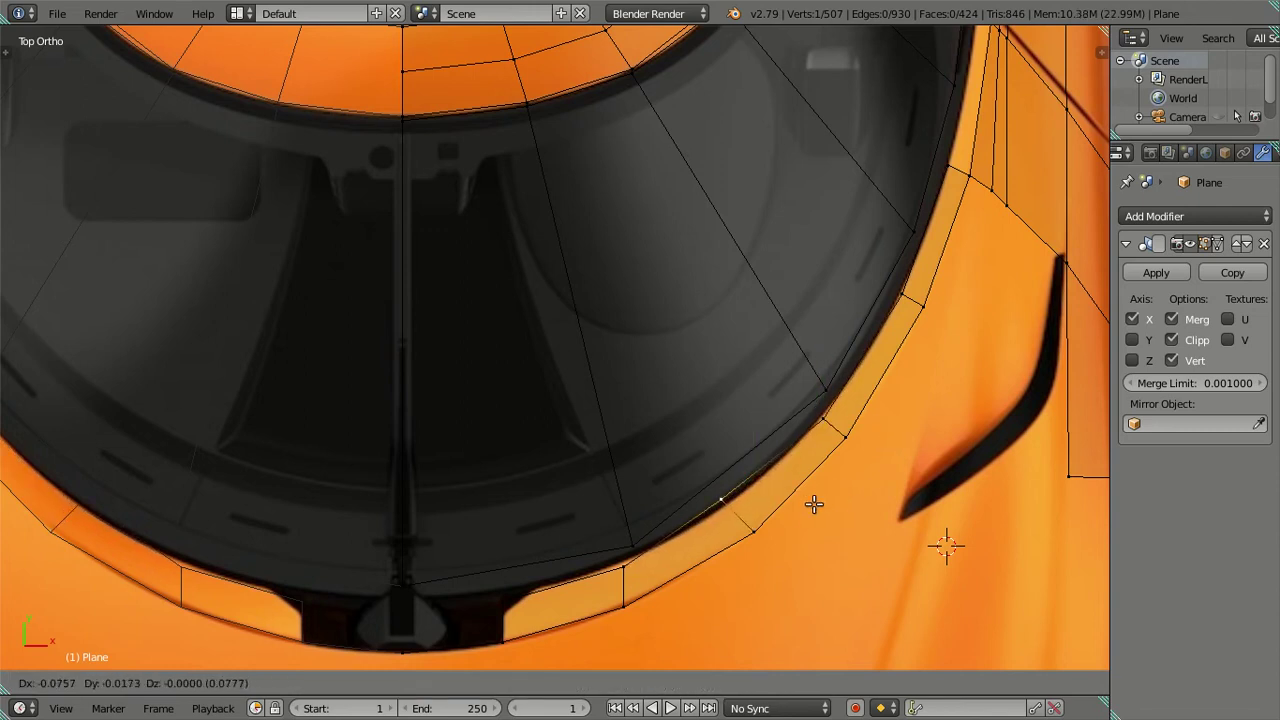
pyautogui.click(826, 509)
pyautogui.rightClick(624, 566)
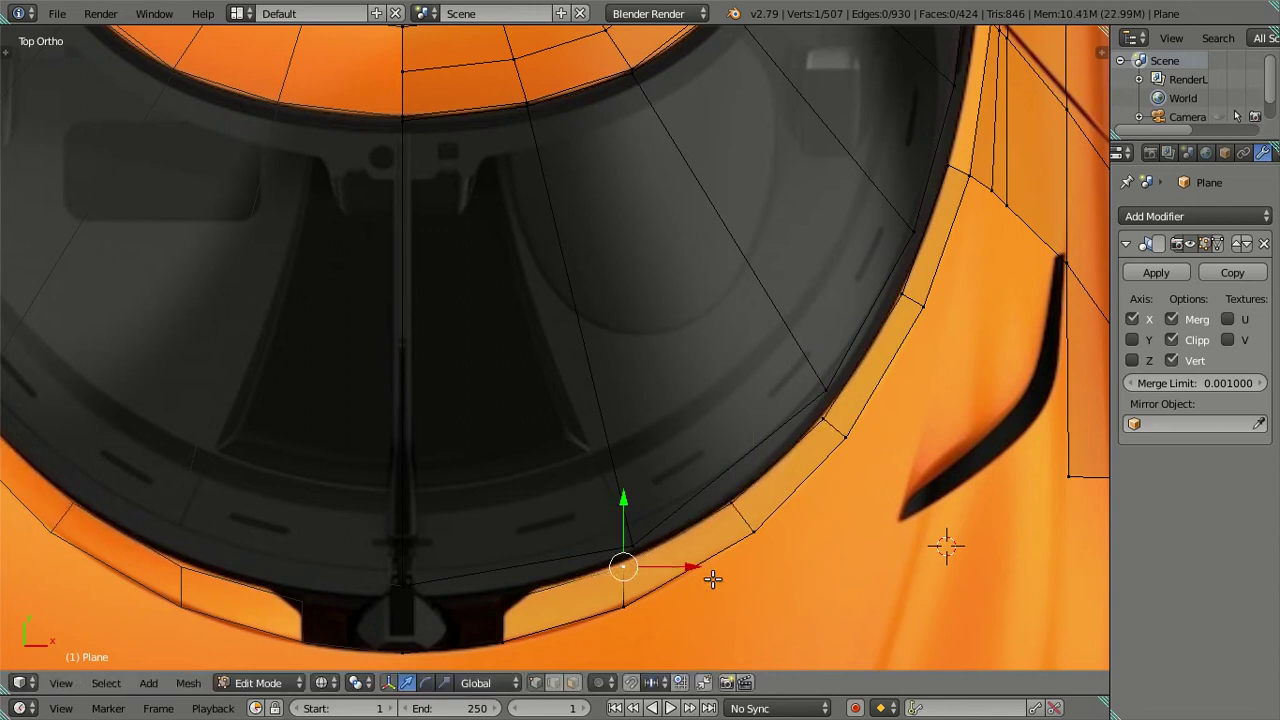
pyautogui.press('g')
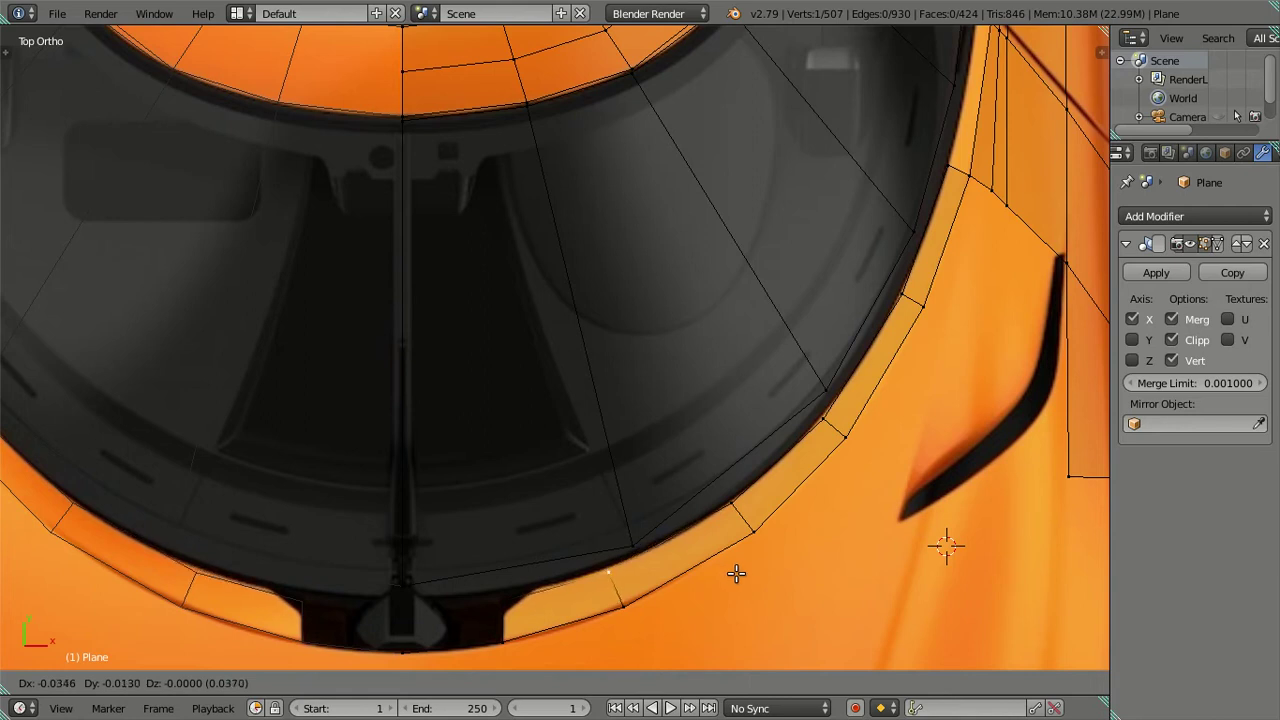
pyautogui.click(736, 573)
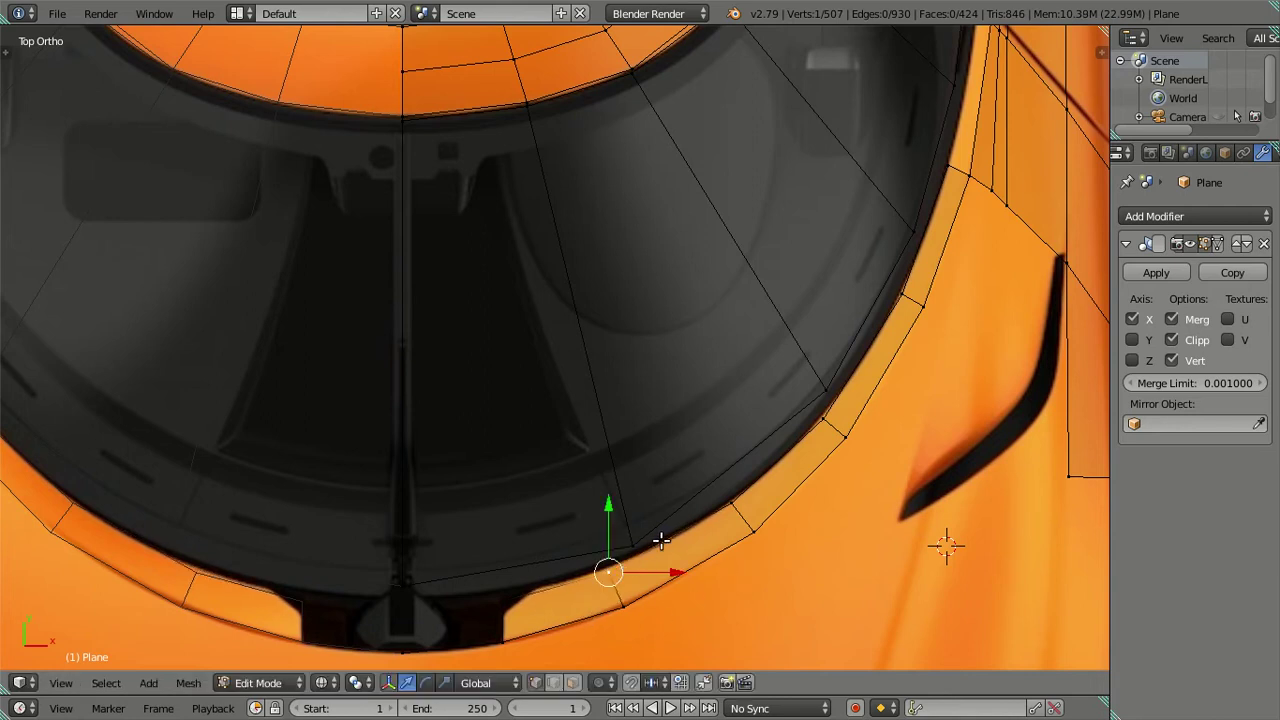
pyautogui.scroll(-2, 777, 447)
pyautogui.keyDown('shift'); pyautogui.moveTo(817, 330); pyautogui.dragTo(793, 403, button='middle'); pyautogui.keyUp('shift')
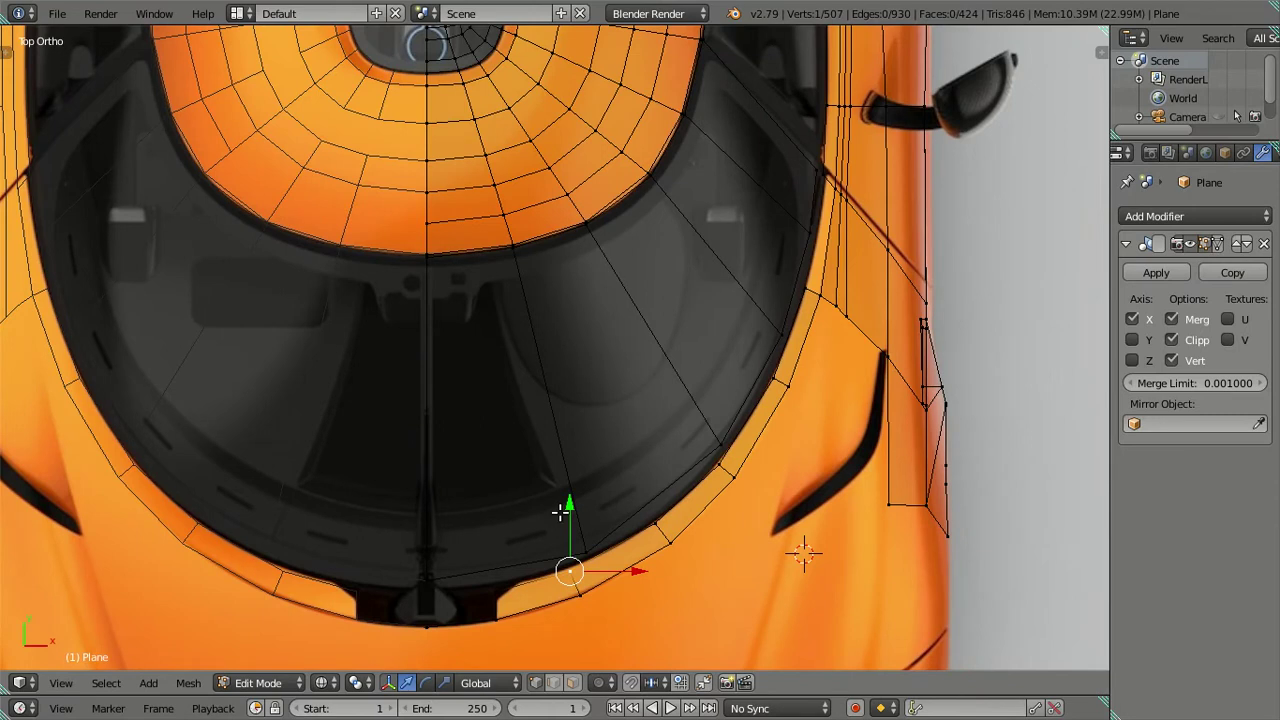
# Extrude a new vertex up the windscreen edge and nudge it into place along X and Y
pyautogui.press('g')
pyautogui.click(708, 477)
pyautogui.keyDown('ctrl'); pyautogui.click(773, 385); pyautogui.keyUp('ctrl')
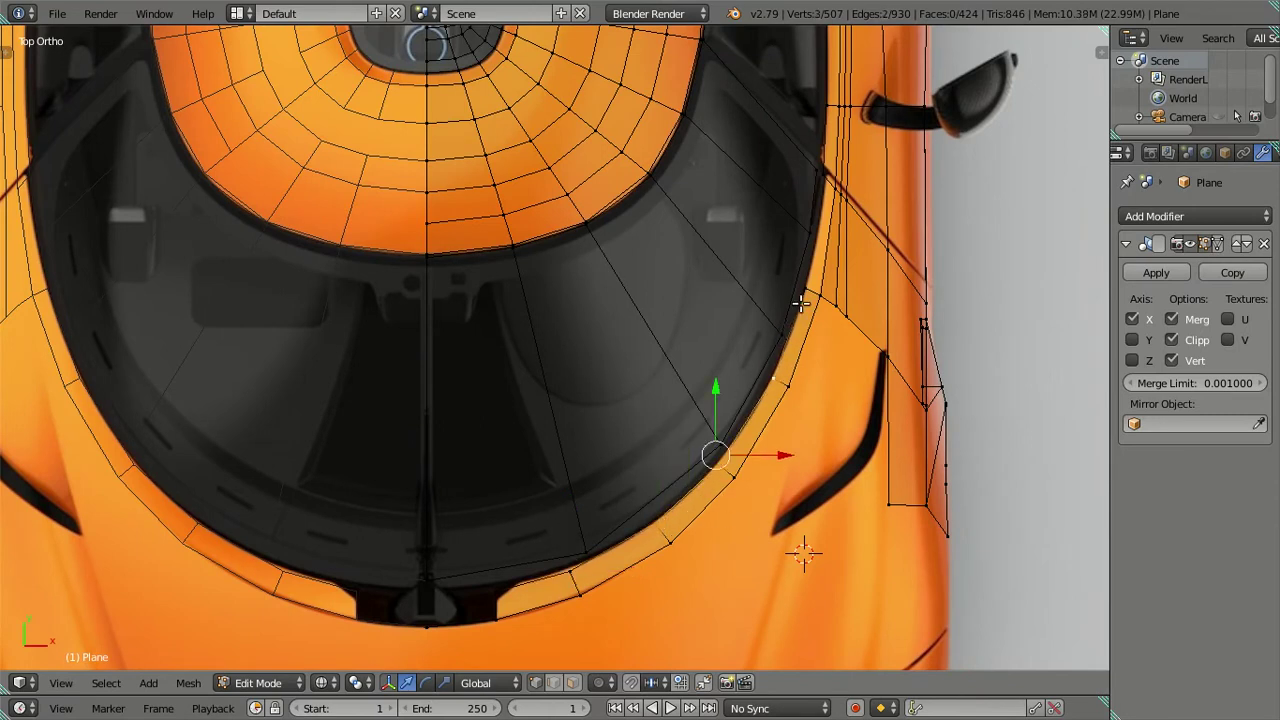
pyautogui.click(727, 396)
pyautogui.moveTo(716, 397); pyautogui.dragTo(716, 393)
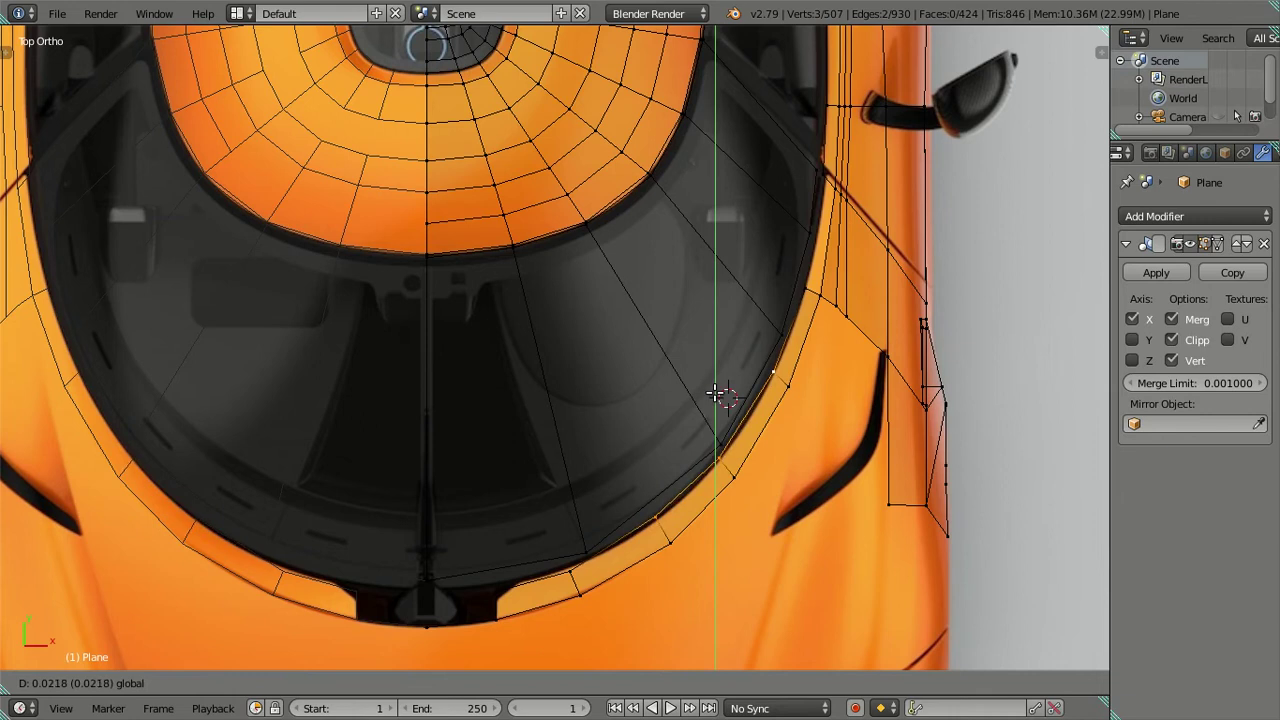
pyautogui.click(716, 393)
pyautogui.moveTo(774, 440); pyautogui.dragTo(779, 440)
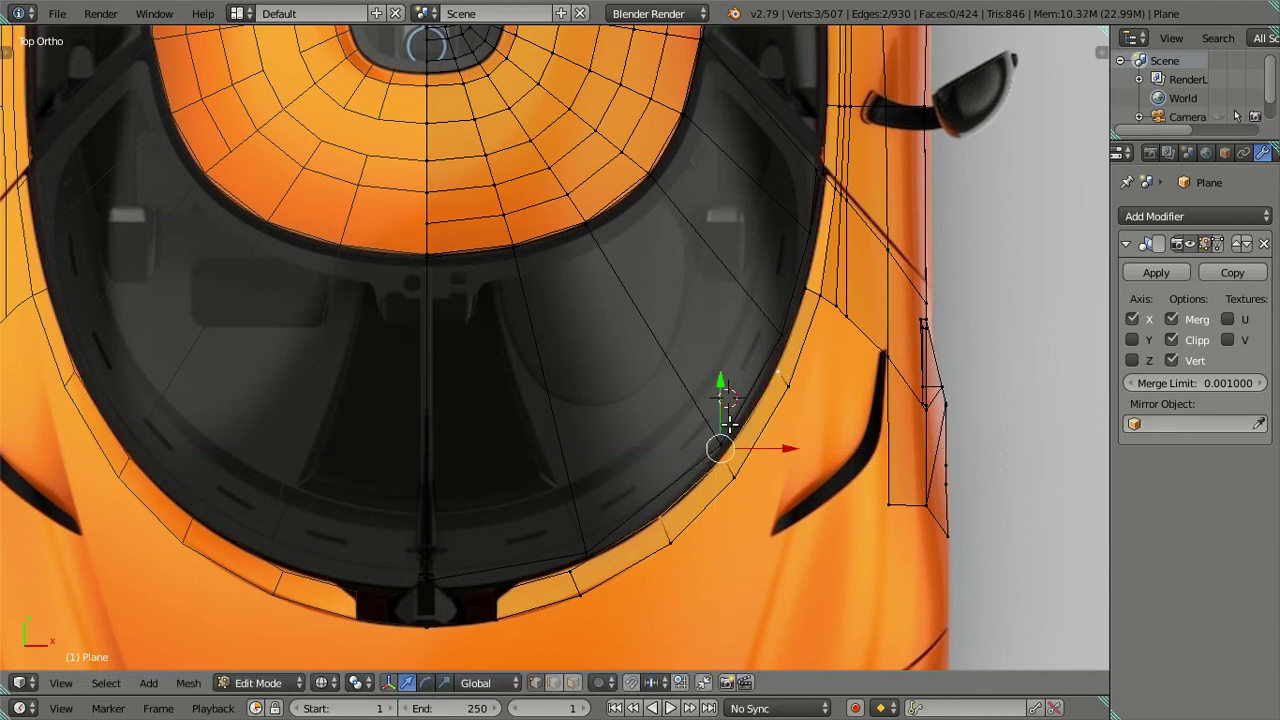
pyautogui.moveTo(719, 380); pyautogui.dragTo(720, 385)
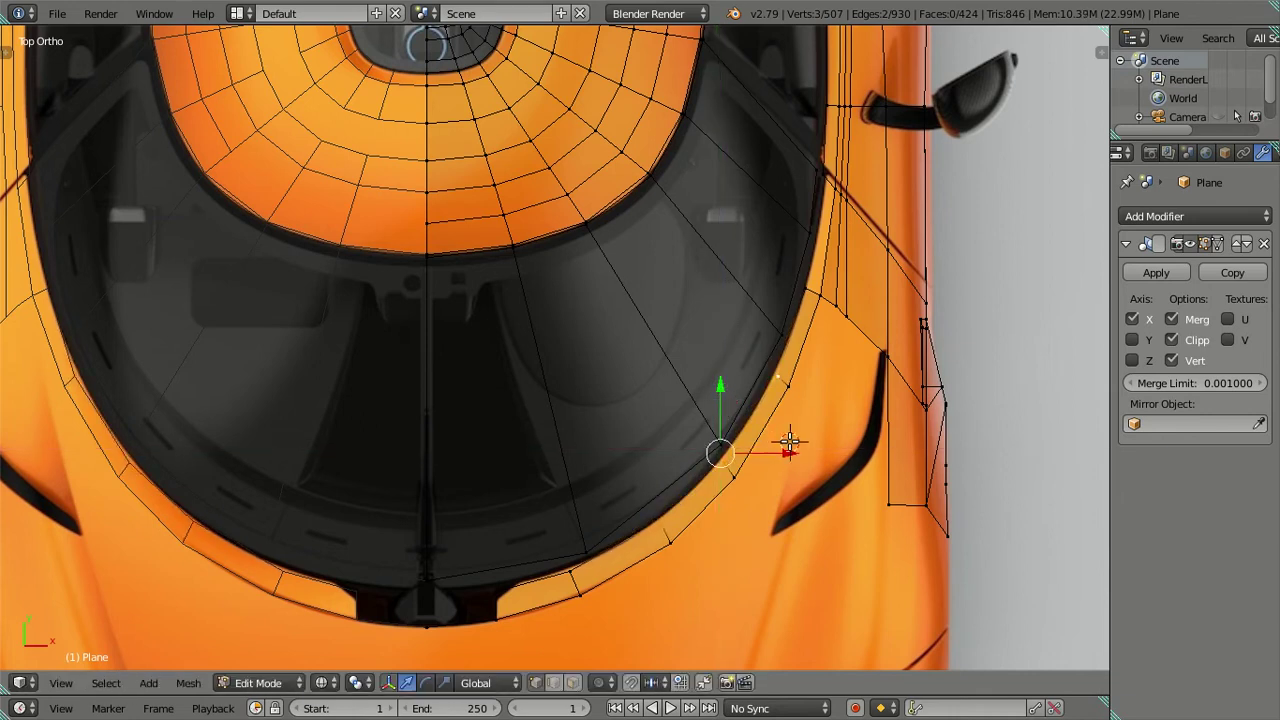
pyautogui.moveTo(790, 450); pyautogui.dragTo(780, 440)
pyautogui.scroll(1, 633, 548)
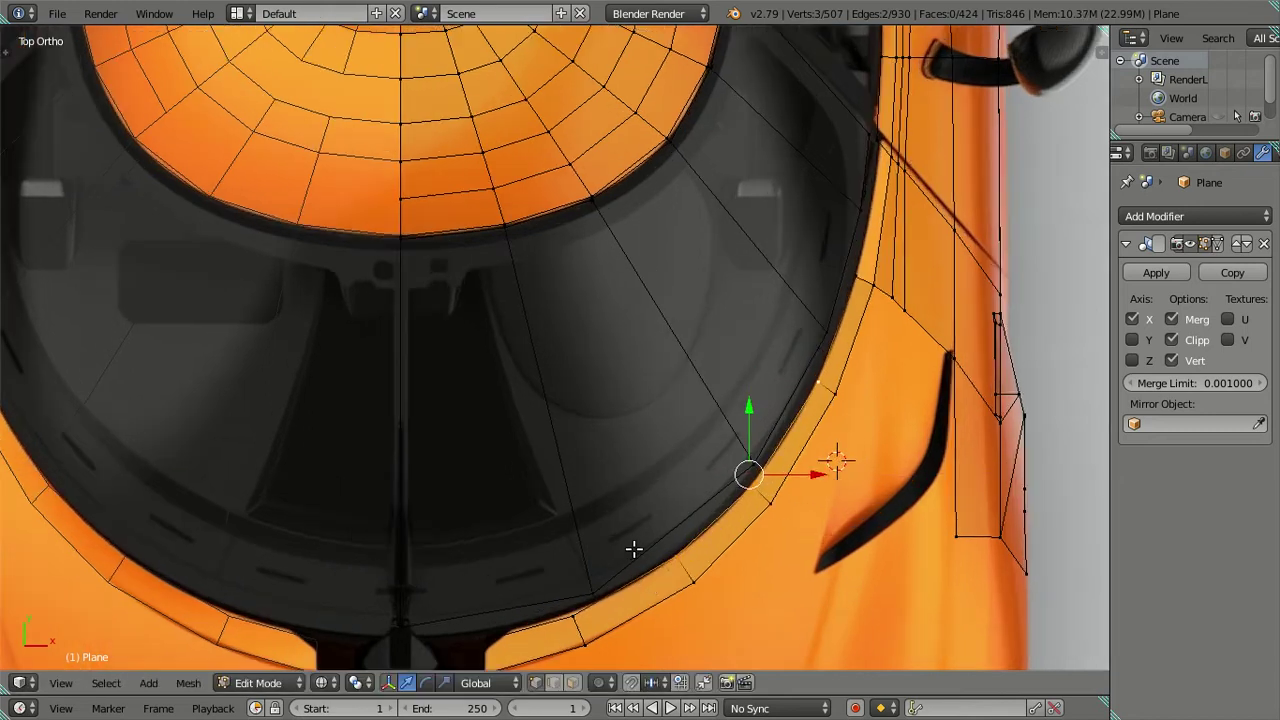
pyautogui.scroll(-1, 633, 548)
# Slide another strip vertex along X and Y, scale the windshield-edge vertices, and deselect
pyautogui.click(584, 451)
pyautogui.moveTo(633, 454); pyautogui.dragTo(651, 457)
pyautogui.moveTo(594, 428); pyautogui.dragTo(594, 405)
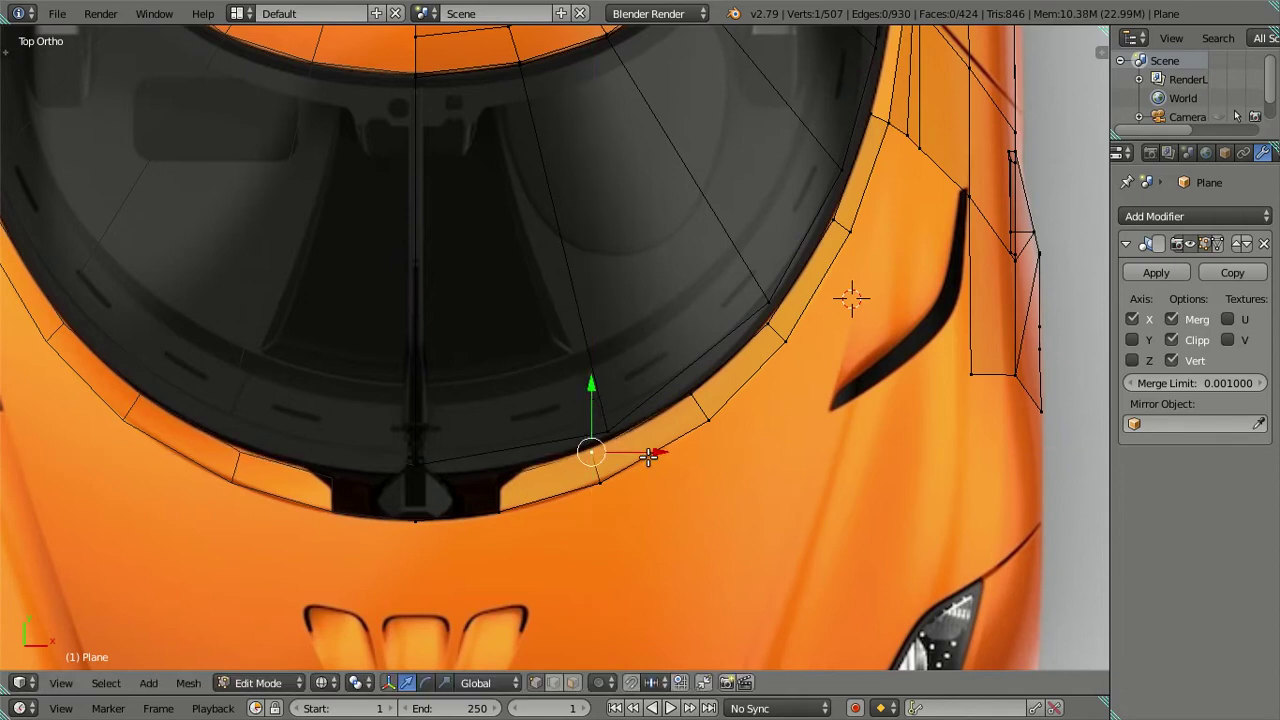
pyautogui.moveTo(649, 456); pyautogui.dragTo(646, 452)
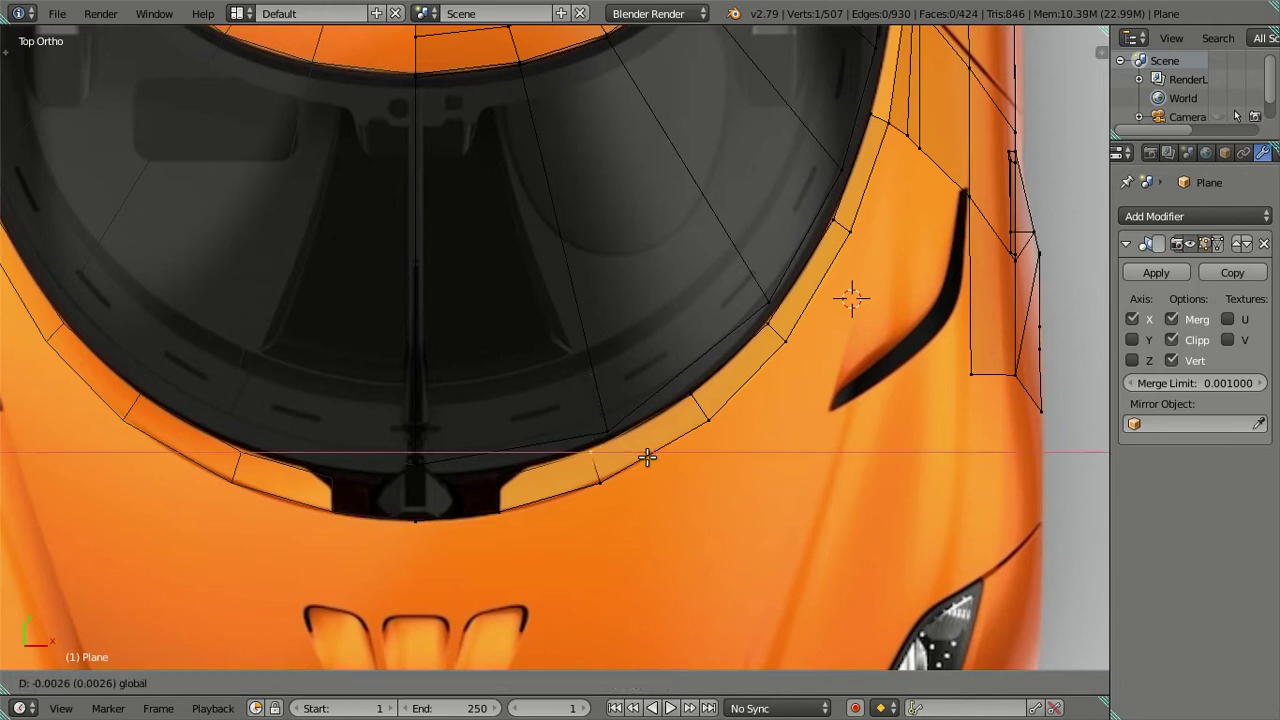
pyautogui.press('s')
pyautogui.click(737, 444)
pyautogui.press('a')
# Check the strip against the hood and headlights in solid and wireframe shading, ending in top view
pyautogui.keyDown('shift'); pyautogui.moveTo(714, 409); pyautogui.dragTo(666, 429, button='middle'); pyautogui.keyUp('shift')
pyautogui.scroll(-3, 543, 434)
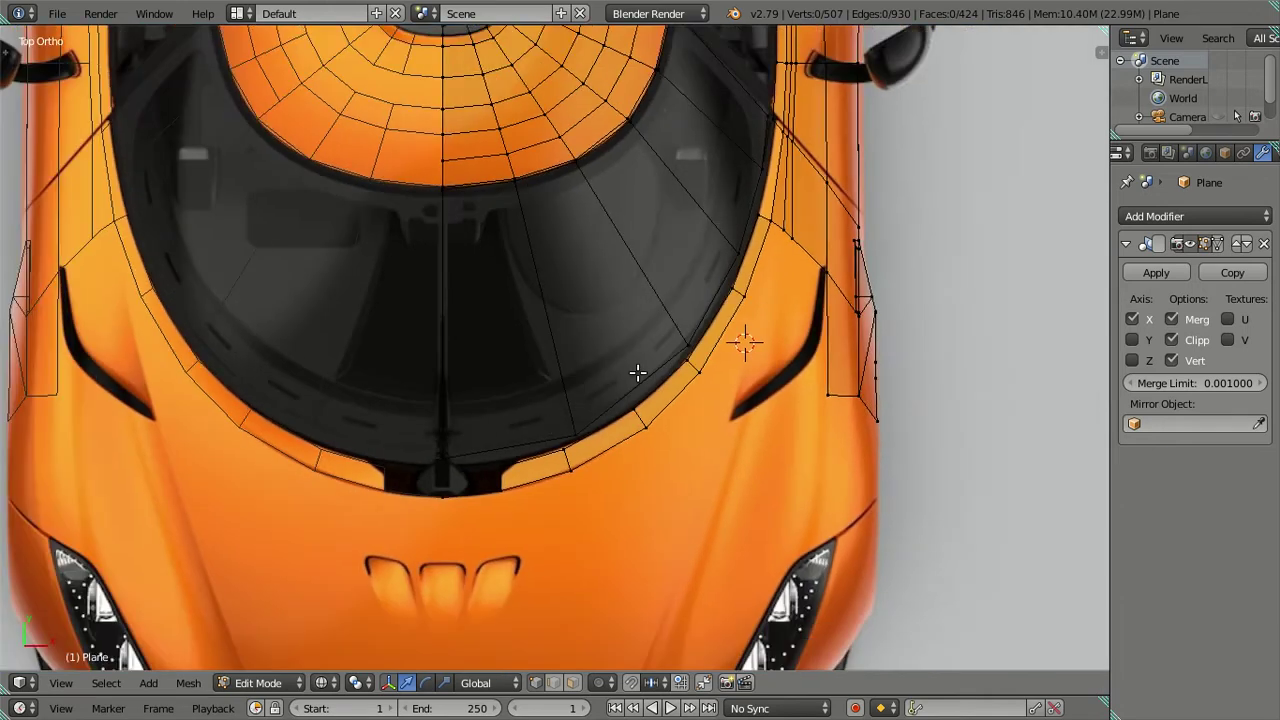
pyautogui.scroll(3, 660, 410)
pyautogui.scroll(2, 677, 377)
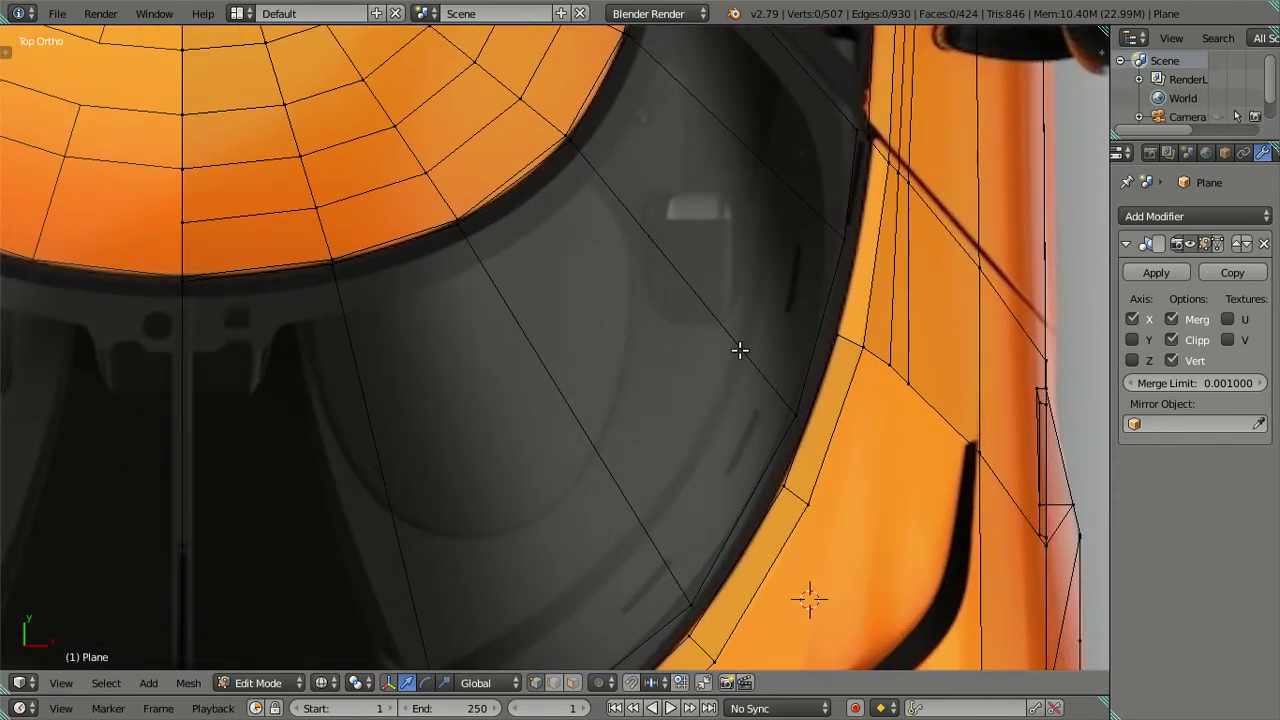
pyautogui.scroll(-3, 740, 350)
pyautogui.scroll(-1, 700, 491)
pyautogui.keyDown('shift'); pyautogui.moveTo(680, 463); pyautogui.dragTo(723, 271, button='middle'); pyautogui.keyUp('shift')
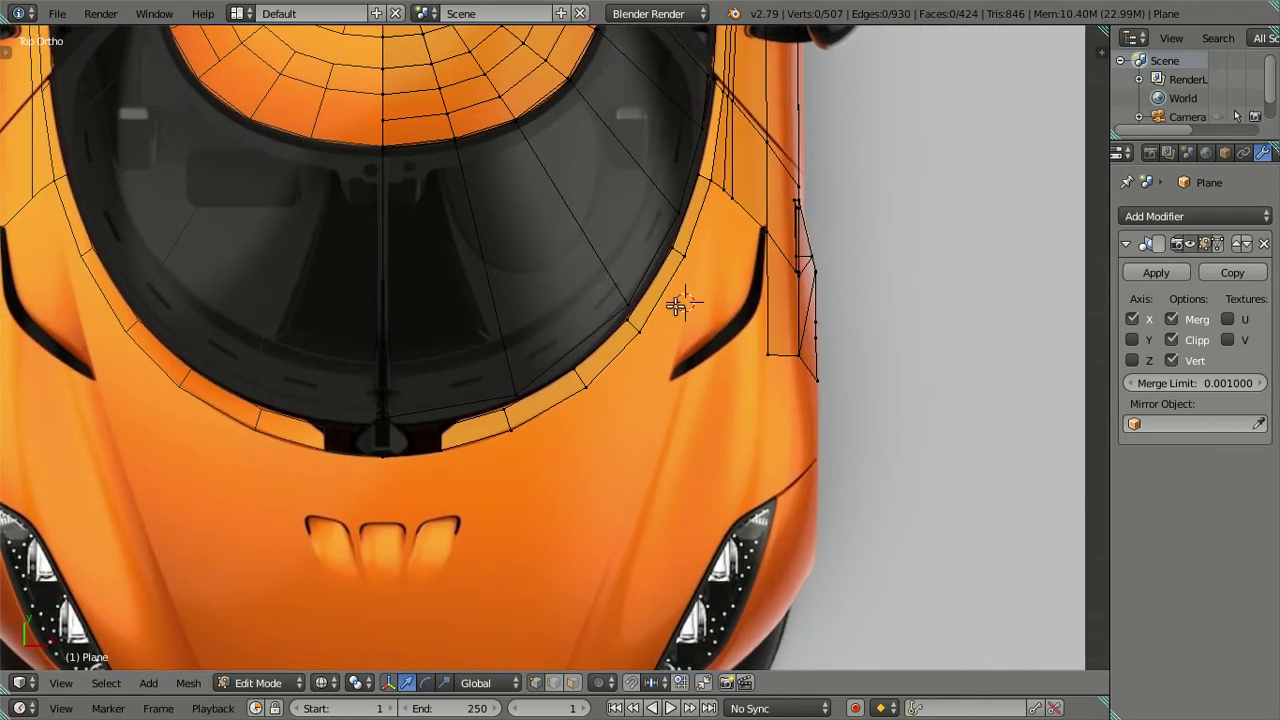
pyautogui.scroll(-3, 670, 310)
pyautogui.scroll(1, 660, 325)
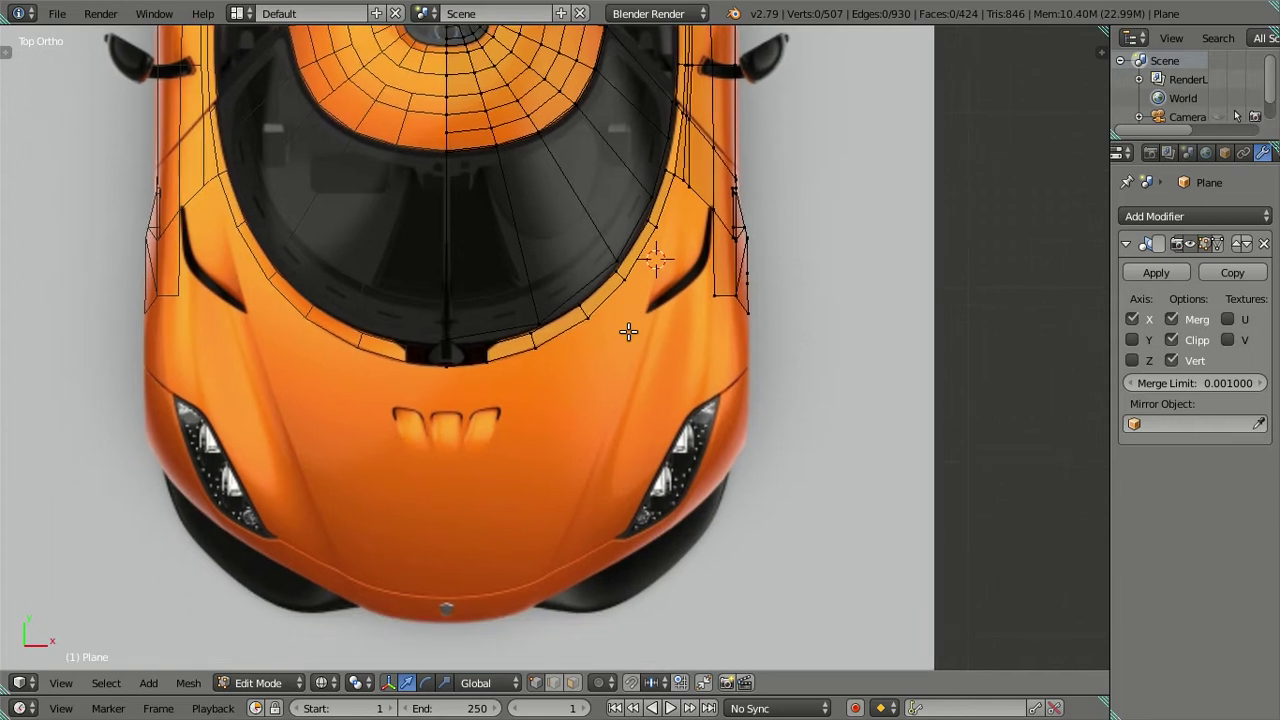
pyautogui.moveTo(601, 370)
pyautogui.mouseDown(button='middle')
pyautogui.moveTo(569, 249)
pyautogui.moveTo(643, 314)
pyautogui.moveTo(477, 294)
pyautogui.moveTo(634, 366)
pyautogui.moveTo(677, 354)
pyautogui.moveTo(738, 410)
pyautogui.mouseUp(button='middle')
pyautogui.press('z')
pyautogui.press('z')
pyautogui.press('KP_7')
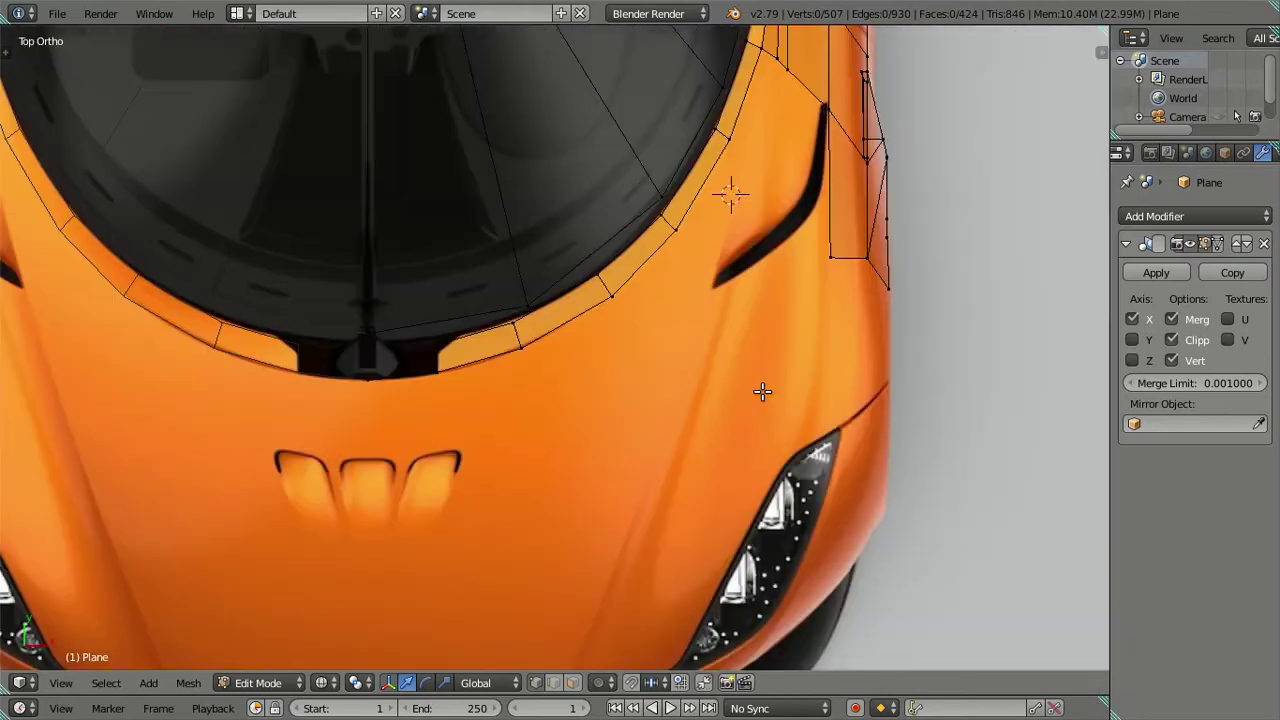
# Lower the six-vertex side edge of the windshield strip slightly along Z
pyautogui.moveTo(688, 365)
pyautogui.mouseDown(button='middle')
pyautogui.moveTo(569, 217)
pyautogui.moveTo(469, 191)
pyautogui.moveTo(437, 206)
pyautogui.moveTo(603, 278)
pyautogui.moveTo(814, 340)
pyautogui.moveTo(783, 326)
pyautogui.mouseUp(button='middle')
pyautogui.rightClick(821, 352)
pyautogui.keyDown('ctrl'); pyautogui.rightClick(680, 139); pyautogui.keyUp('ctrl')
pyautogui.moveTo(680, 139)
pyautogui.mouseDown(button='middle')
pyautogui.moveTo(657, 209)
pyautogui.moveTo(665, 175)
pyautogui.mouseUp(button='middle')
pyautogui.press('z')
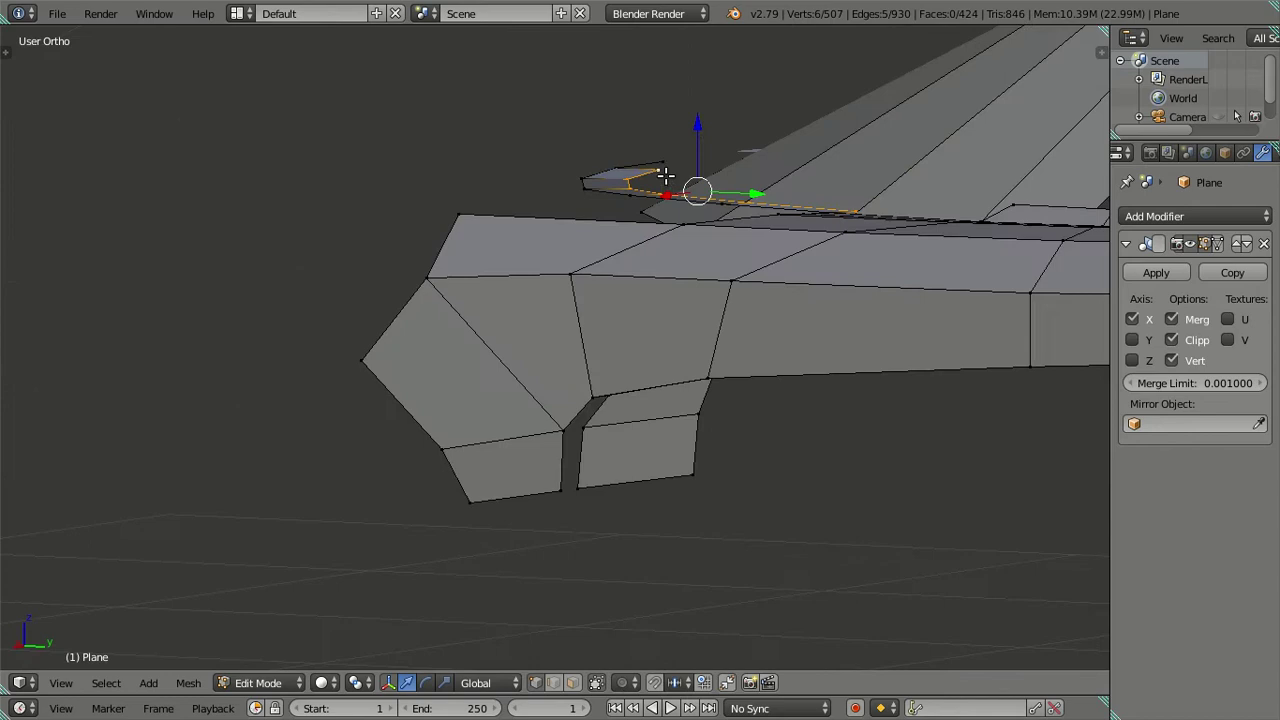
pyautogui.moveTo(706, 124); pyautogui.dragTo(708, 131)
pyautogui.click(708, 131)
pyautogui.moveTo(708, 131)
pyautogui.mouseDown(button='middle')
pyautogui.moveTo(737, 266)
pyautogui.moveTo(751, 231)
pyautogui.moveTo(691, 223)
pyautogui.moveTo(672, 248)
pyautogui.moveTo(683, 356)
pyautogui.moveTo(776, 282)
pyautogui.moveTo(990, 305)
pyautogui.moveTo(1043, 283)
pyautogui.moveTo(1063, 240)
pyautogui.moveTo(1086, 289)
pyautogui.moveTo(951, 368)
pyautogui.moveTo(891, 447)
pyautogui.moveTo(850, 365)
pyautogui.moveTo(586, 537)
pyautogui.moveTo(680, 517)
pyautogui.moveTo(543, 418)
pyautogui.moveTo(571, 516)
pyautogui.mouseUp(button='middle')
pyautogui.press('a')
pyautogui.press('Tab')
pyautogui.press('Tab')
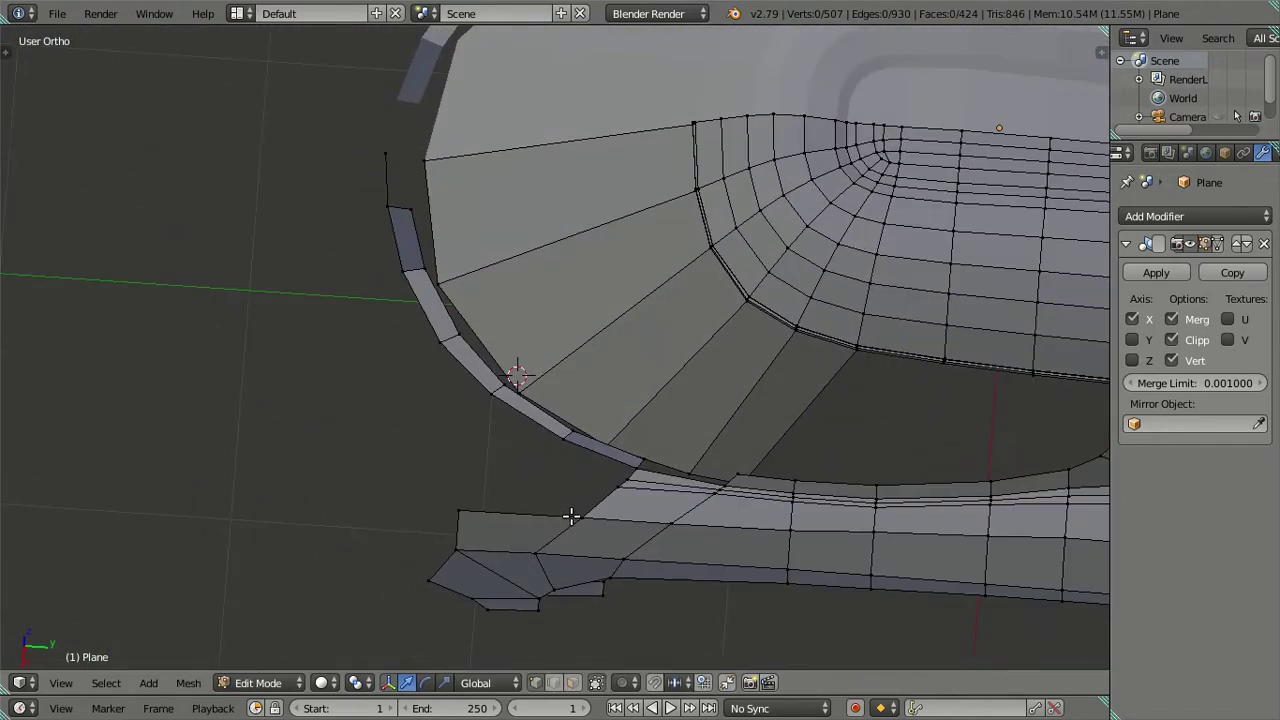
# In face selection mode, flip the normals of two windshield-strip faces
pyautogui.hotkey('ctrl', 'Tab')
pyautogui.click(365, 306)
pyautogui.rightClick(405, 238)
pyautogui.keyDown('shift'); pyautogui.rightClick(603, 452); pyautogui.keyUp('shift')
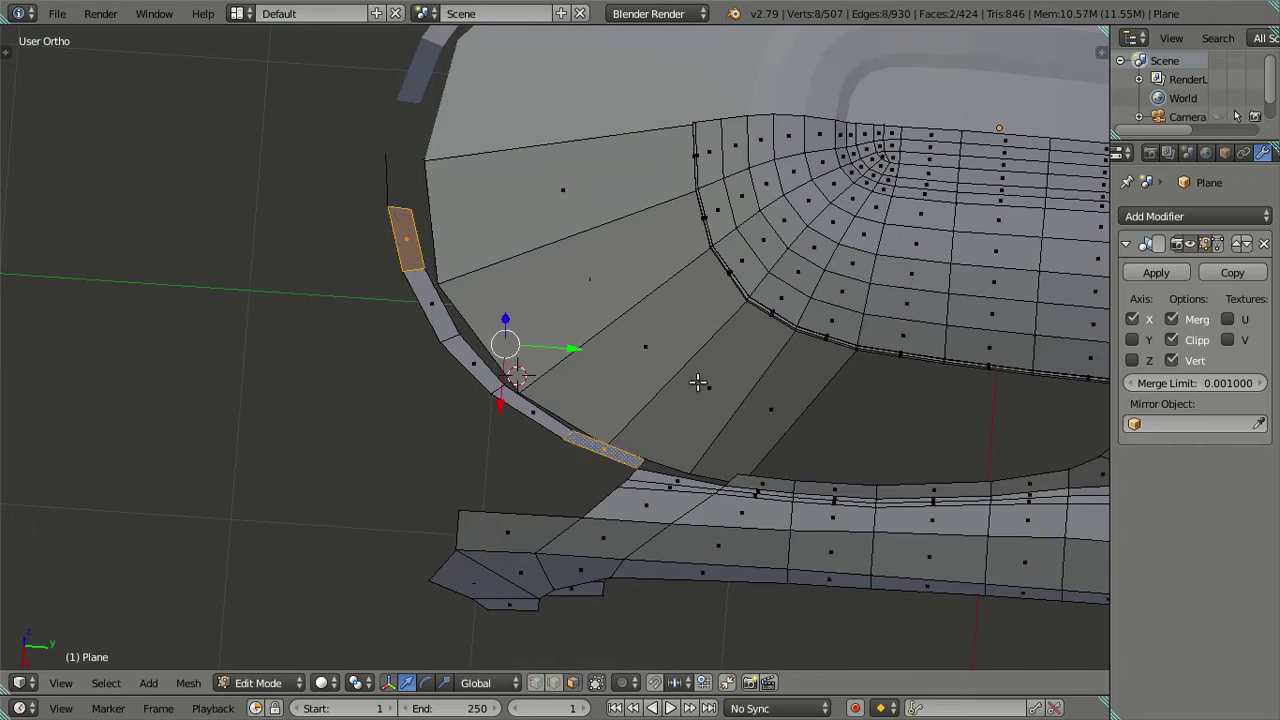
pyautogui.hotkey('ctrl', 'f')
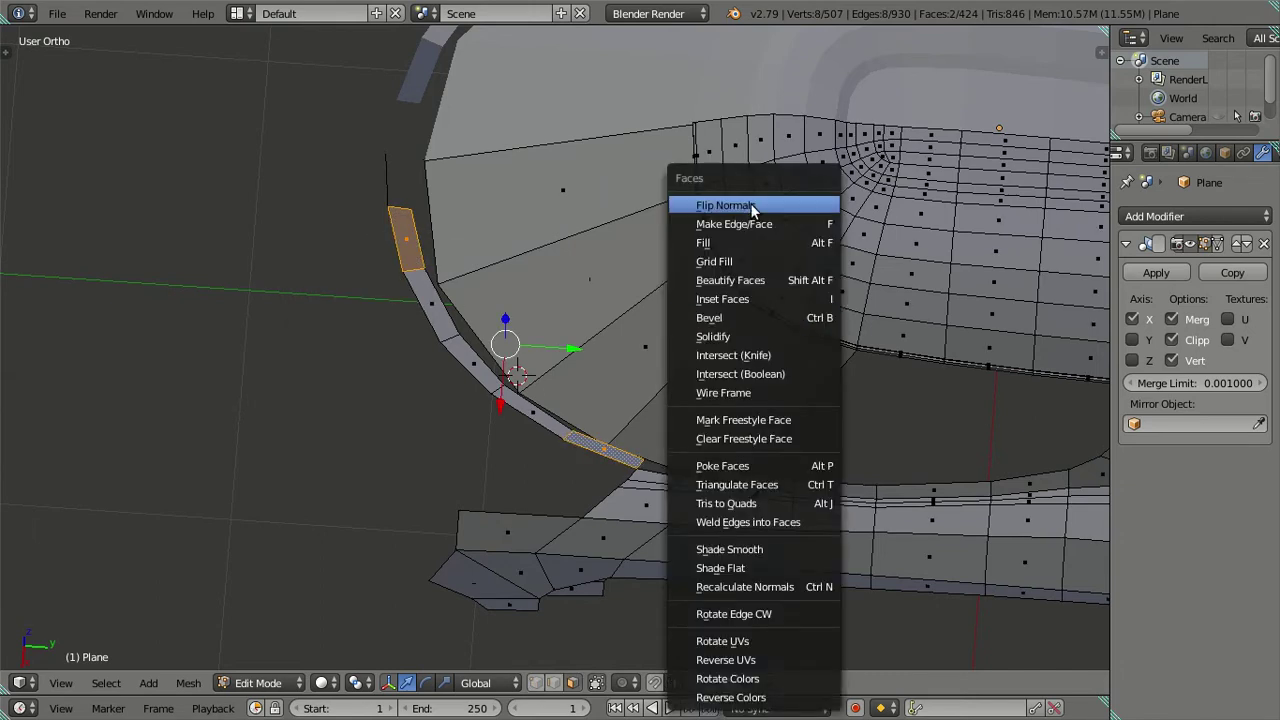
pyautogui.press('Escape')
pyautogui.press('a')
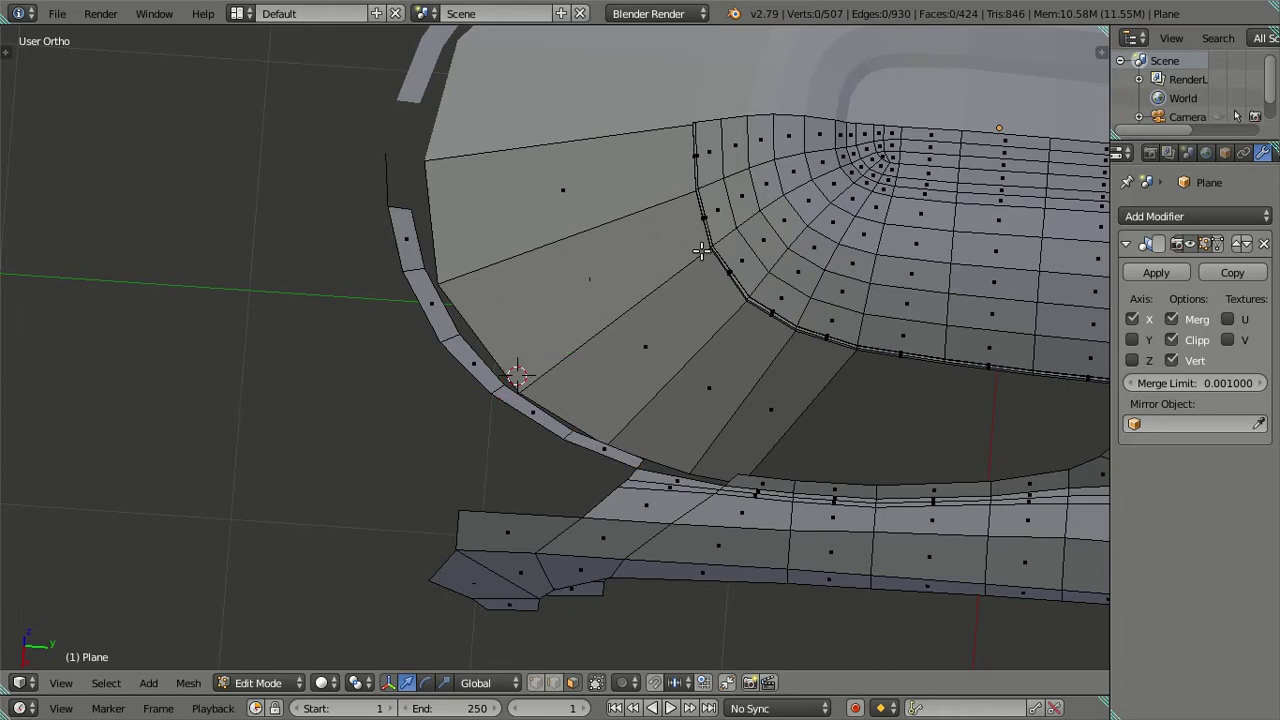
pyautogui.hotkey('ctrl', 'Tab')
pyautogui.click(674, 248)
pyautogui.moveTo(631, 214)
pyautogui.mouseDown(button='middle')
pyautogui.moveTo(603, 357)
pyautogui.moveTo(771, 303)
pyautogui.moveTo(775, 347)
pyautogui.moveTo(711, 357)
pyautogui.mouseUp(button='middle')
pyautogui.press('KP_7')
pyautogui.scroll(2, 583, 418)
pyautogui.keyDown('shift'); pyautogui.moveTo(583, 418); pyautogui.dragTo(586, 340, button='middle'); pyautogui.keyUp('shift')
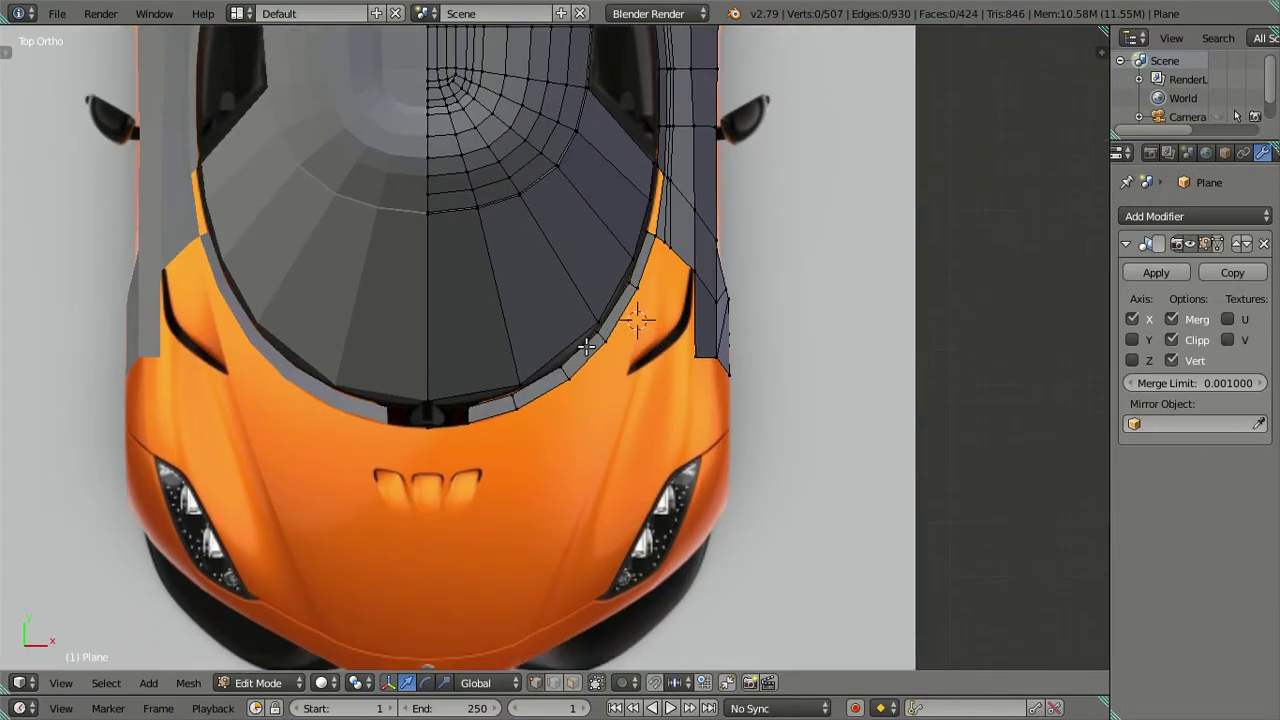
pyautogui.scroll(1, 586, 340)
pyautogui.scroll(1, 582, 345)
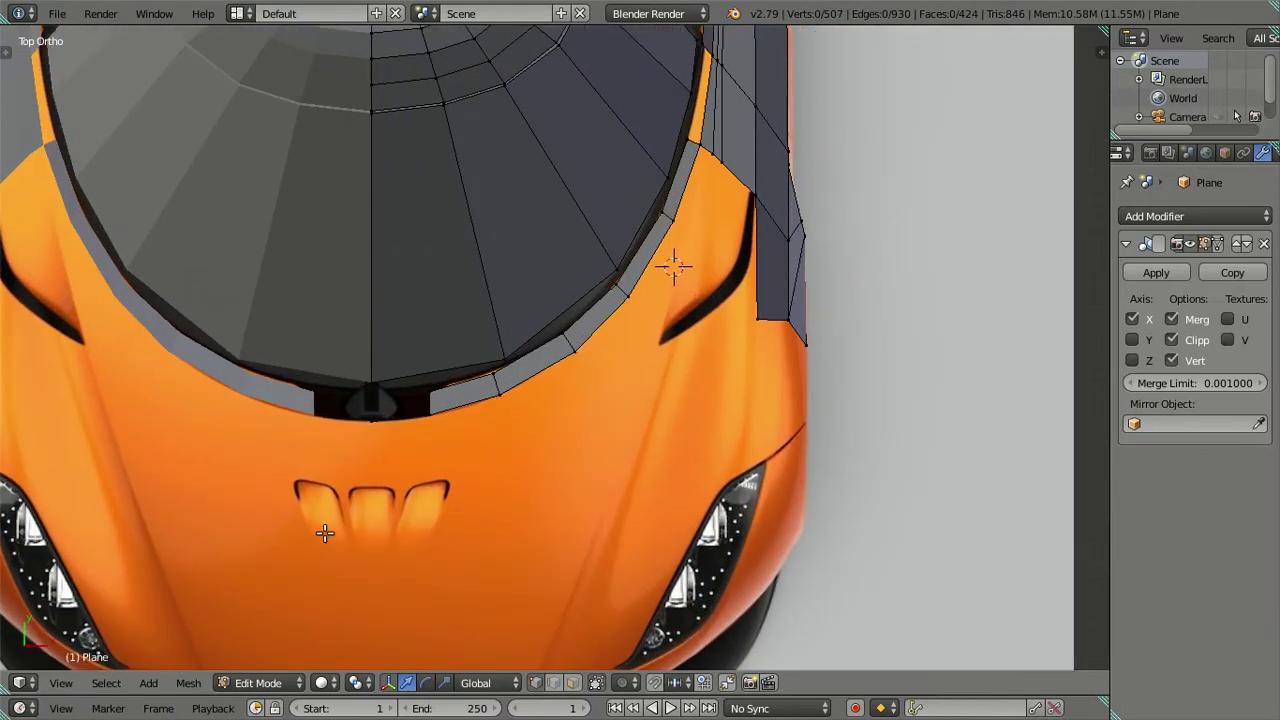
# Extrude the three windshield-base centre vertices down along Y to the car's nose
pyautogui.scroll(-1, 329, 517)
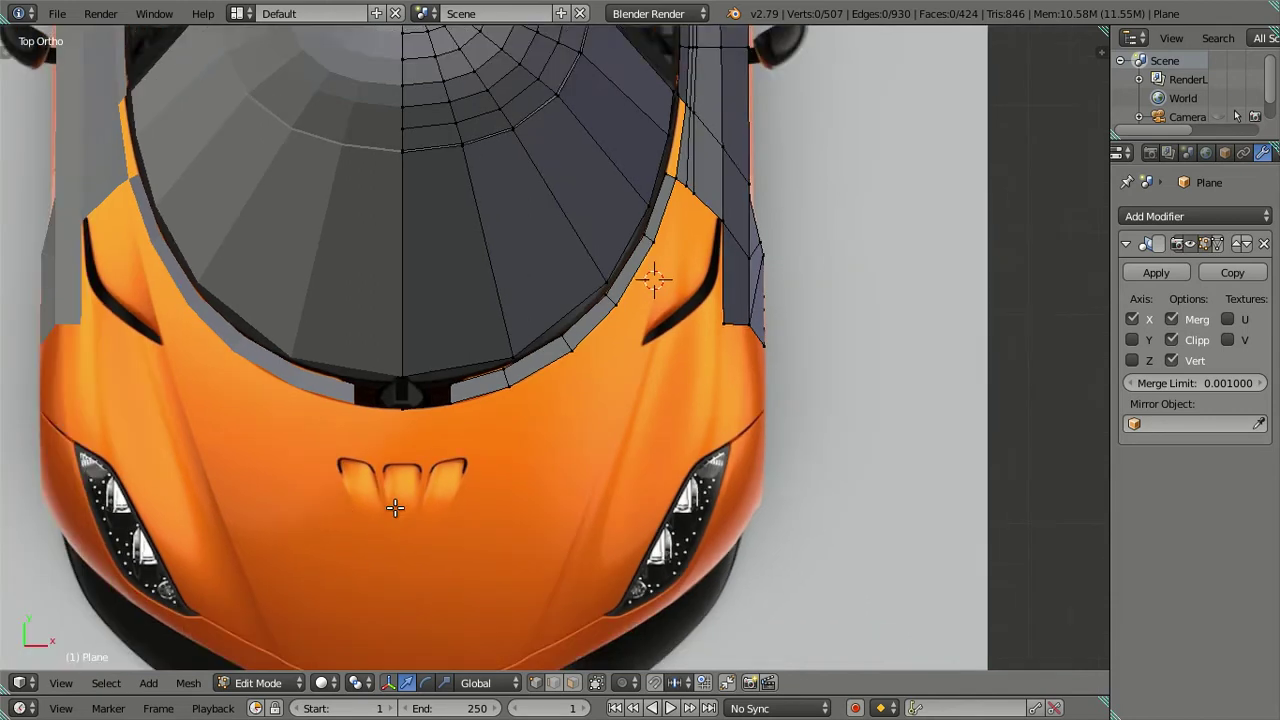
pyautogui.keyDown('shift'); pyautogui.moveTo(396, 509); pyautogui.dragTo(420, 437, button='middle'); pyautogui.keyUp('shift')
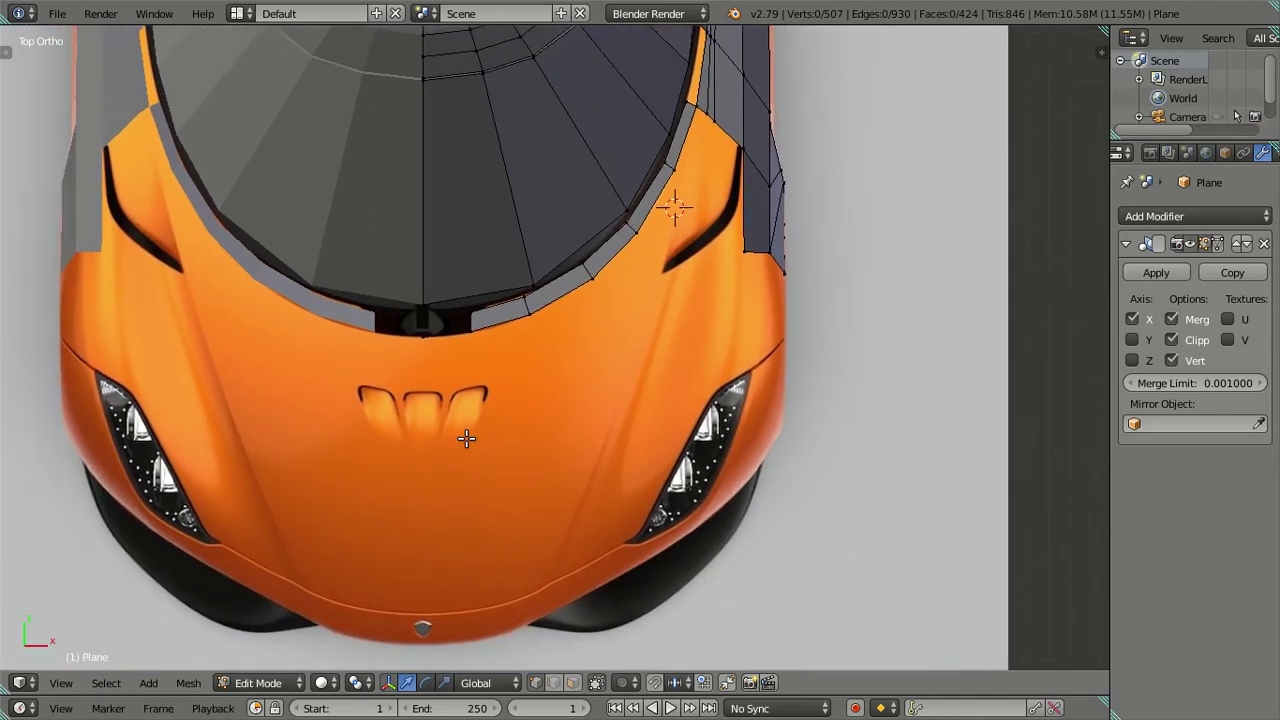
pyautogui.rightClick(425, 343)
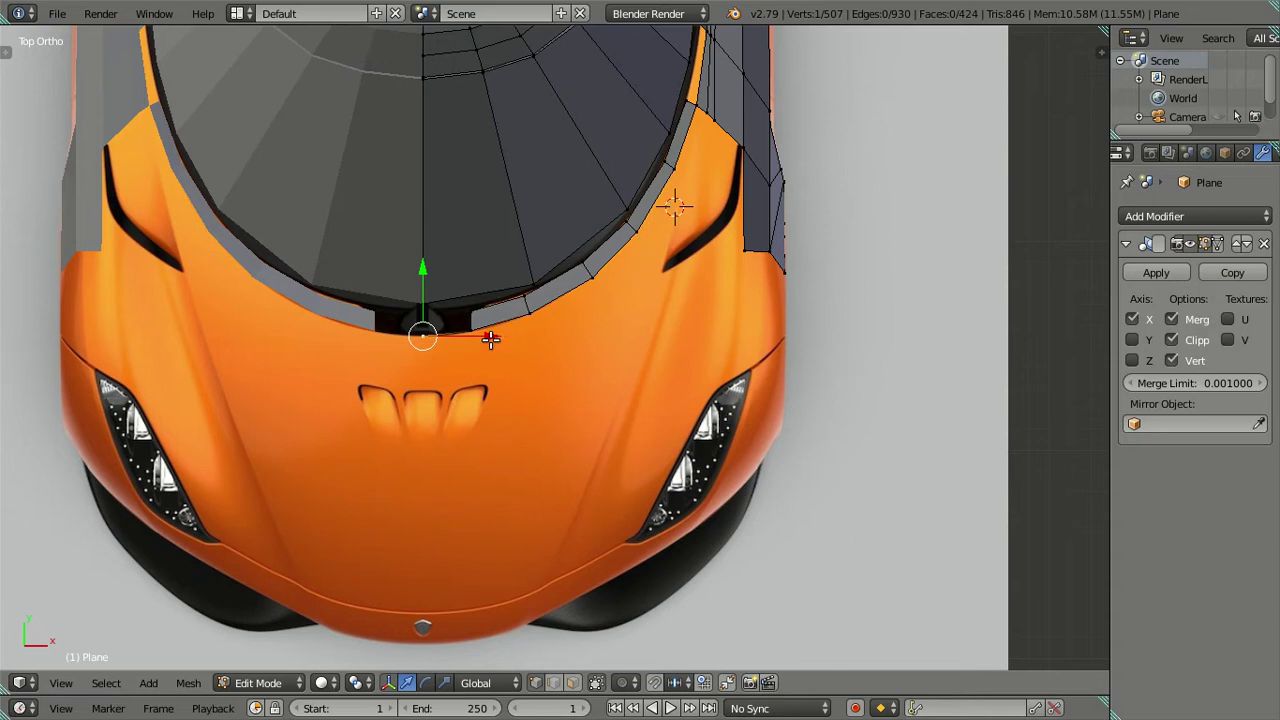
pyautogui.keyDown('shift'); pyautogui.rightClick(472, 331); pyautogui.keyUp('shift')
pyautogui.keyDown('shift'); pyautogui.rightClick(529, 316); pyautogui.keyUp('shift')
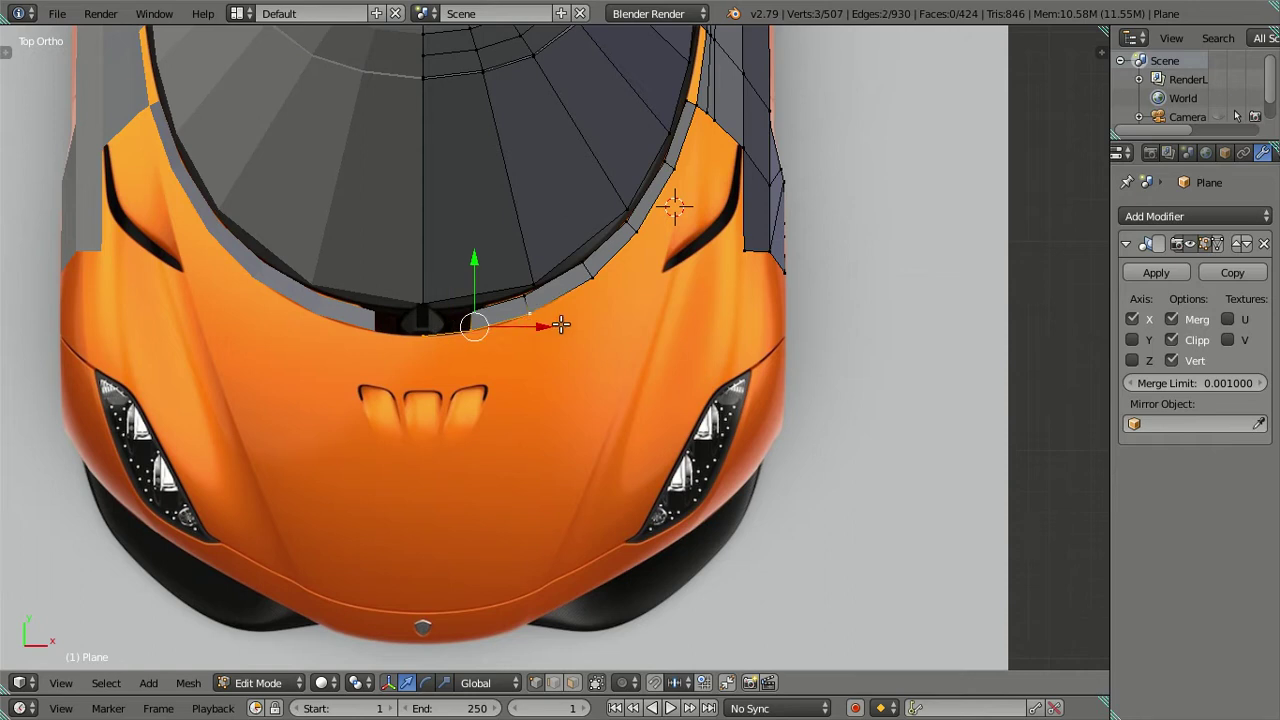
pyautogui.press('e')
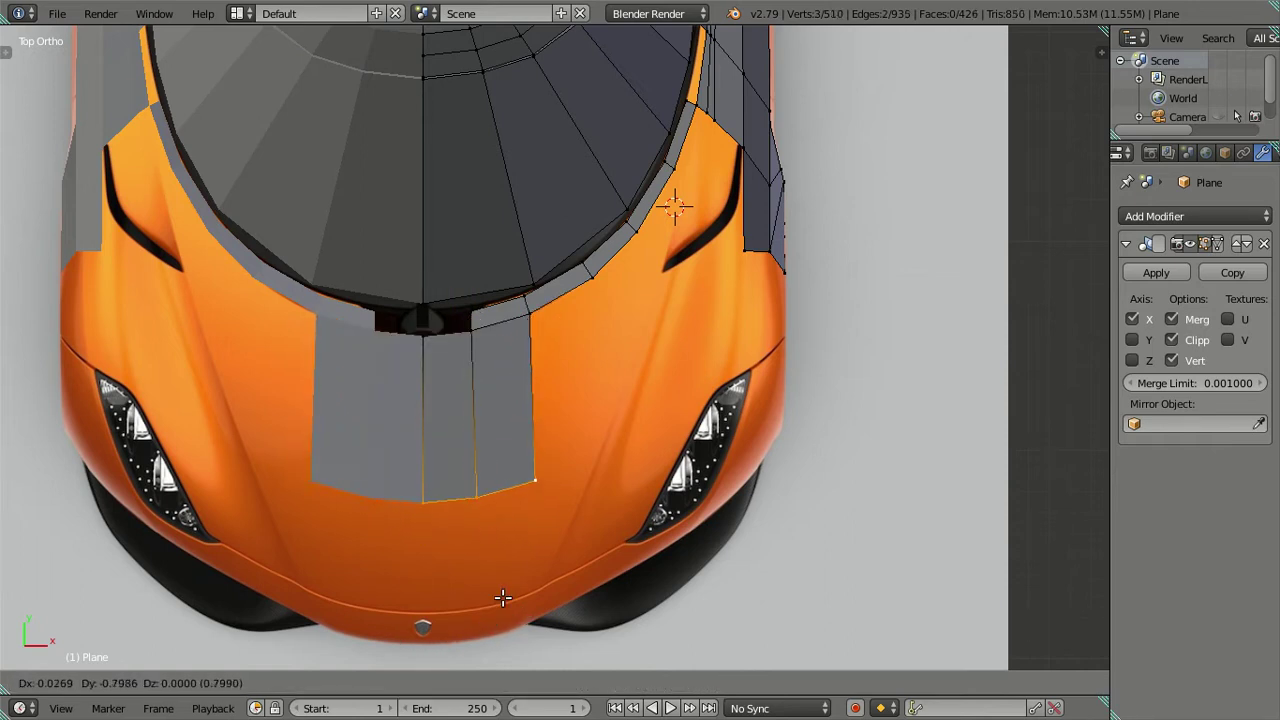
pyautogui.rightClick(502, 600)
pyautogui.press('g')
pyautogui.press('y')
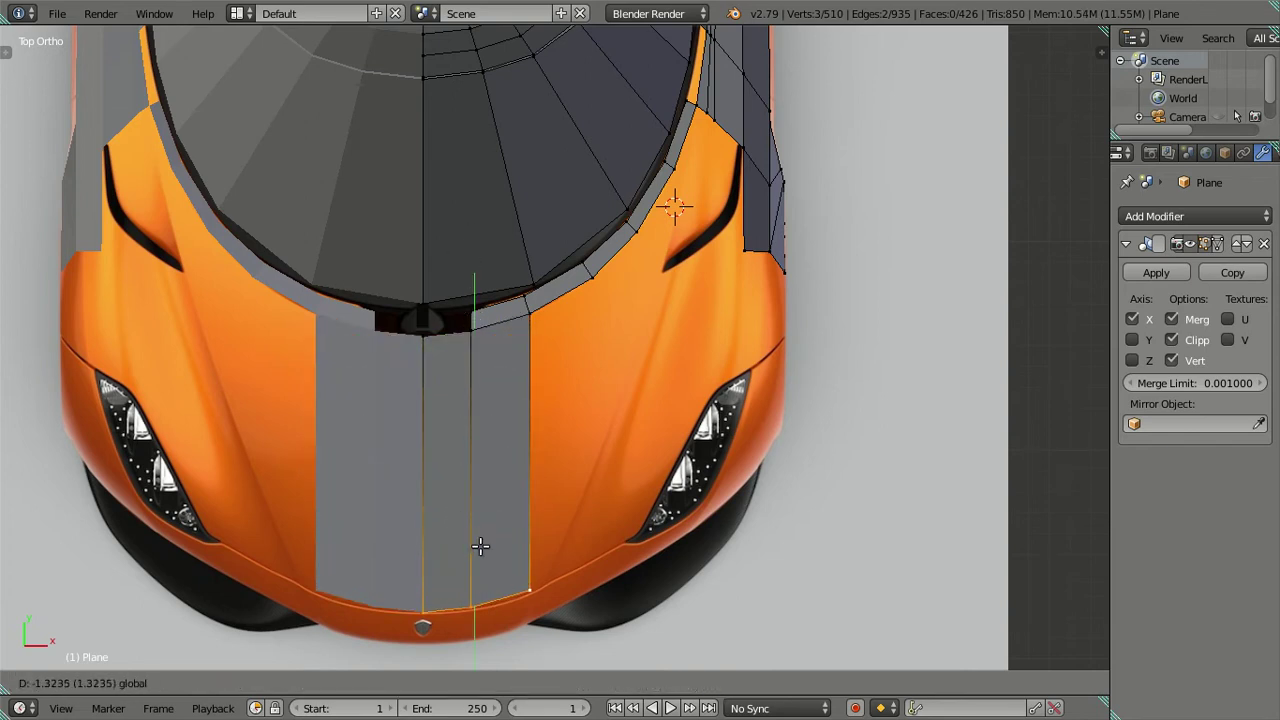
pyautogui.click(480, 546)
# Move the outer bottom vertex along Y onto the front bumper line
pyautogui.keyDown('shift'); pyautogui.moveTo(478, 560); pyautogui.dragTo(569, 312, button='middle'); pyautogui.keyUp('shift')
pyautogui.scroll(3, 537, 322)
pyautogui.scroll(1, 526, 351)
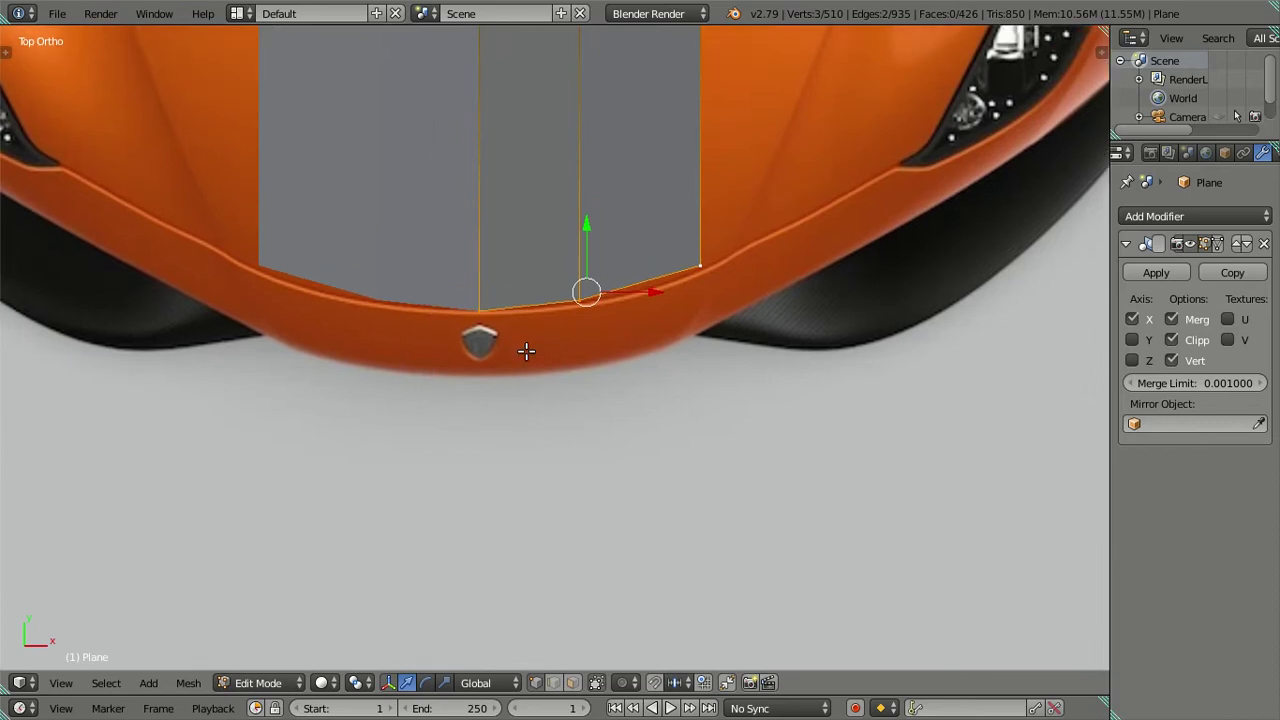
pyautogui.keyDown('shift'); pyautogui.scroll(2, 526, 351); pyautogui.keyUp('shift')
pyautogui.keyDown('shift'); pyautogui.rightClick(479, 377); pyautogui.keyUp('shift')
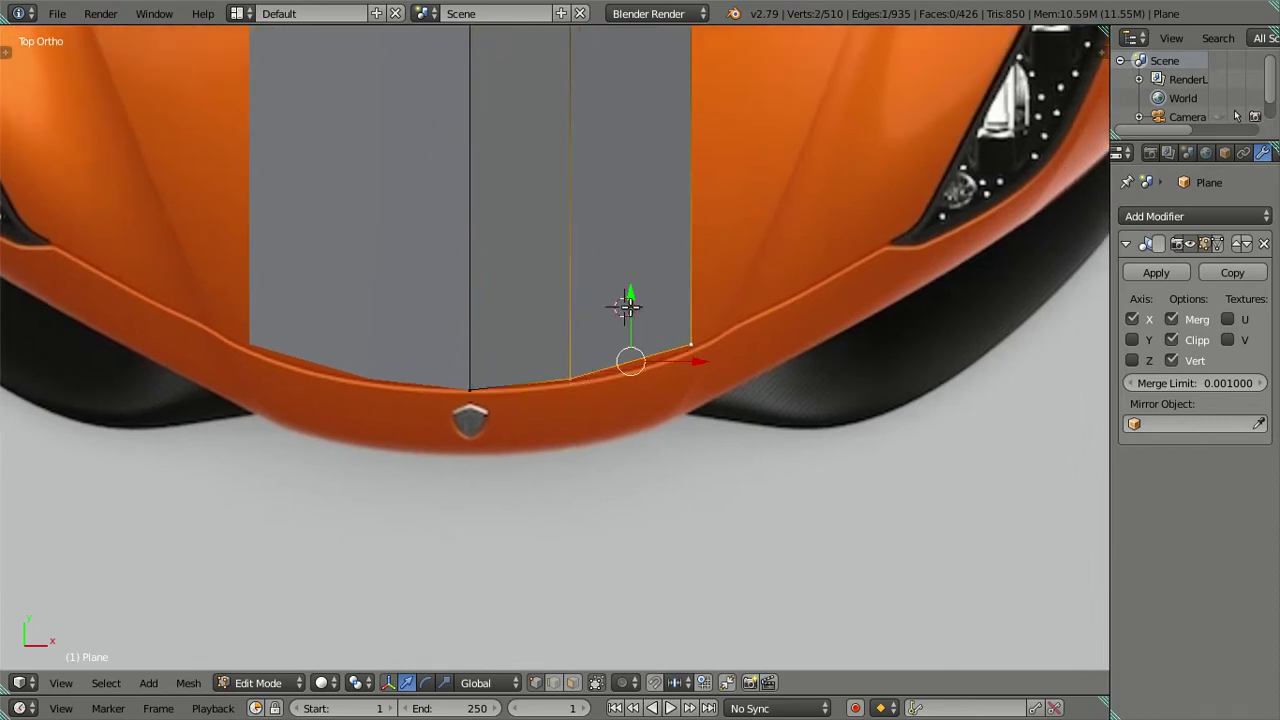
pyautogui.click(630, 295)
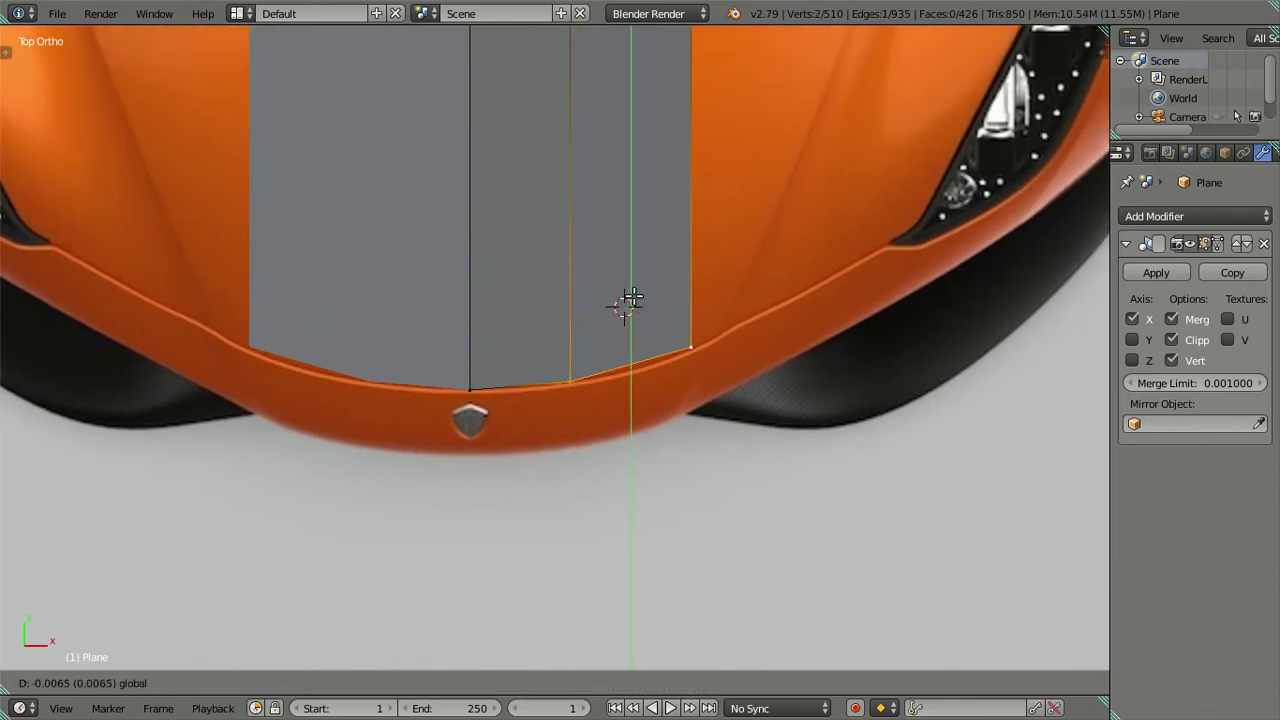
pyautogui.rightClick(668, 314)
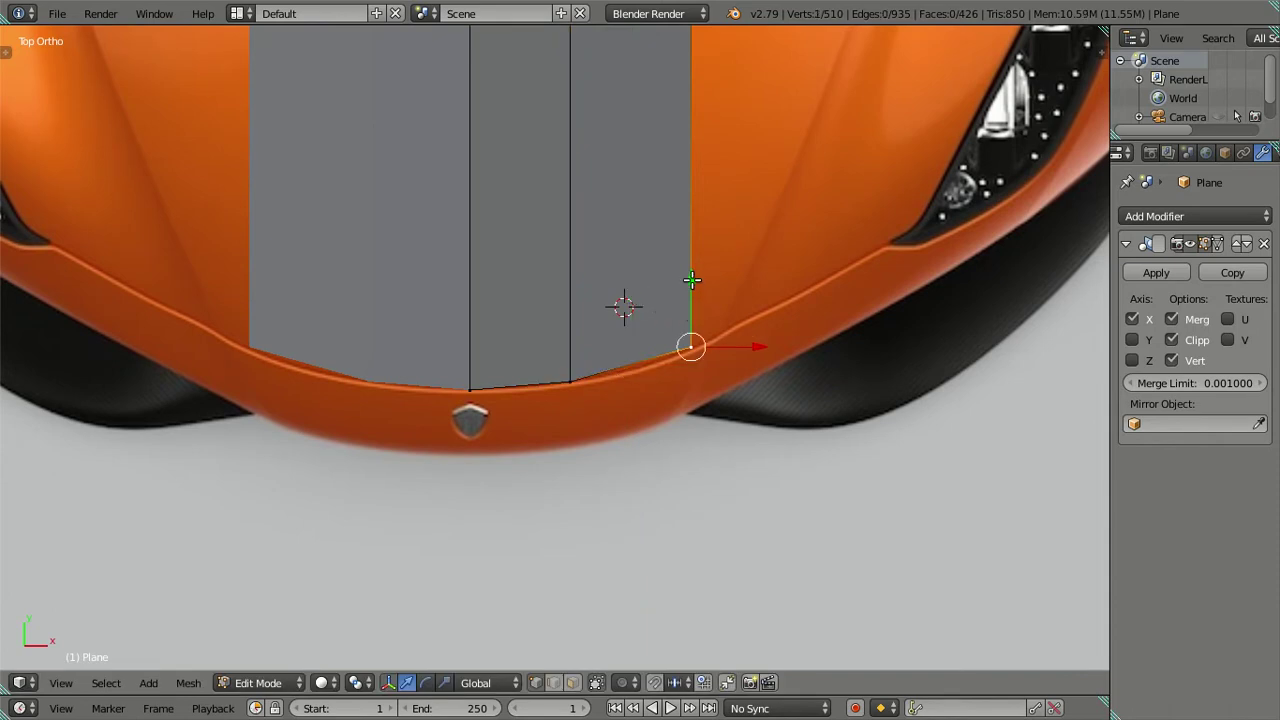
pyautogui.press('g')
pyautogui.press('y')
pyautogui.click(695, 285)
# Shift the middle and outer bottom vertices inward so the hood tapers toward the badge
pyautogui.rightClick(569, 383)
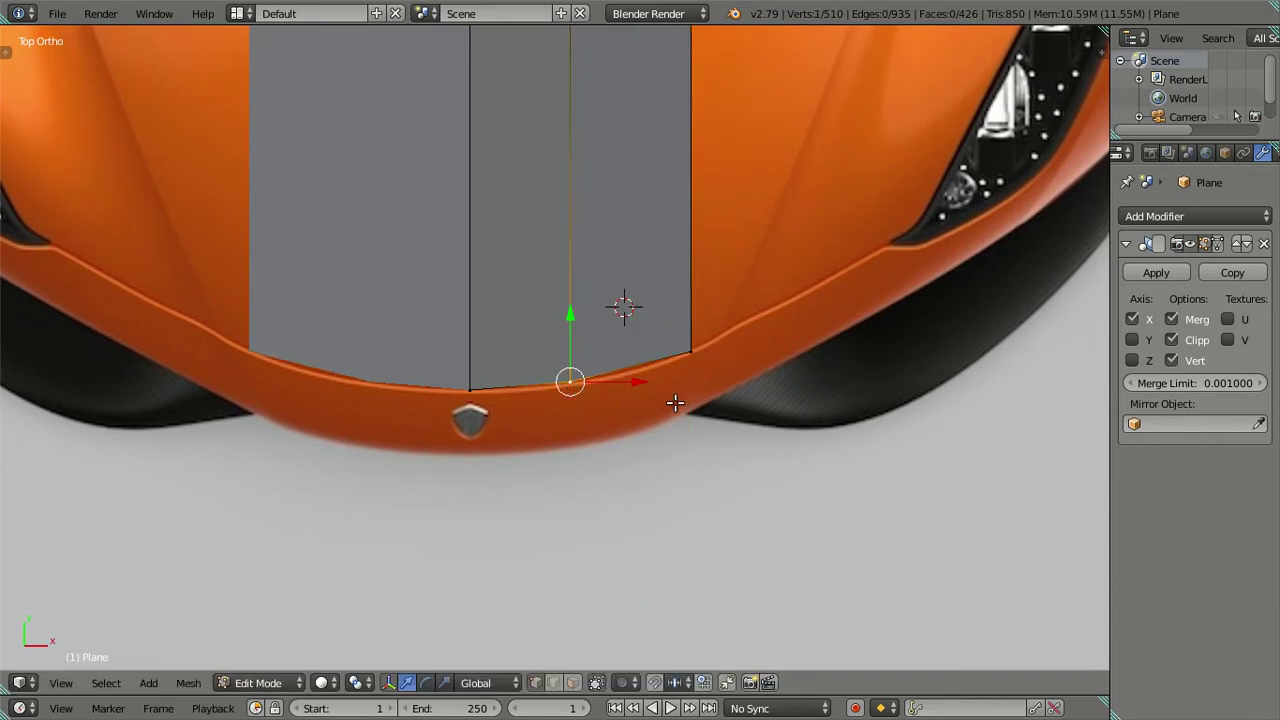
pyautogui.press('g')
pyautogui.click(617, 420)
pyautogui.rightClick(711, 372)
pyautogui.press('g')
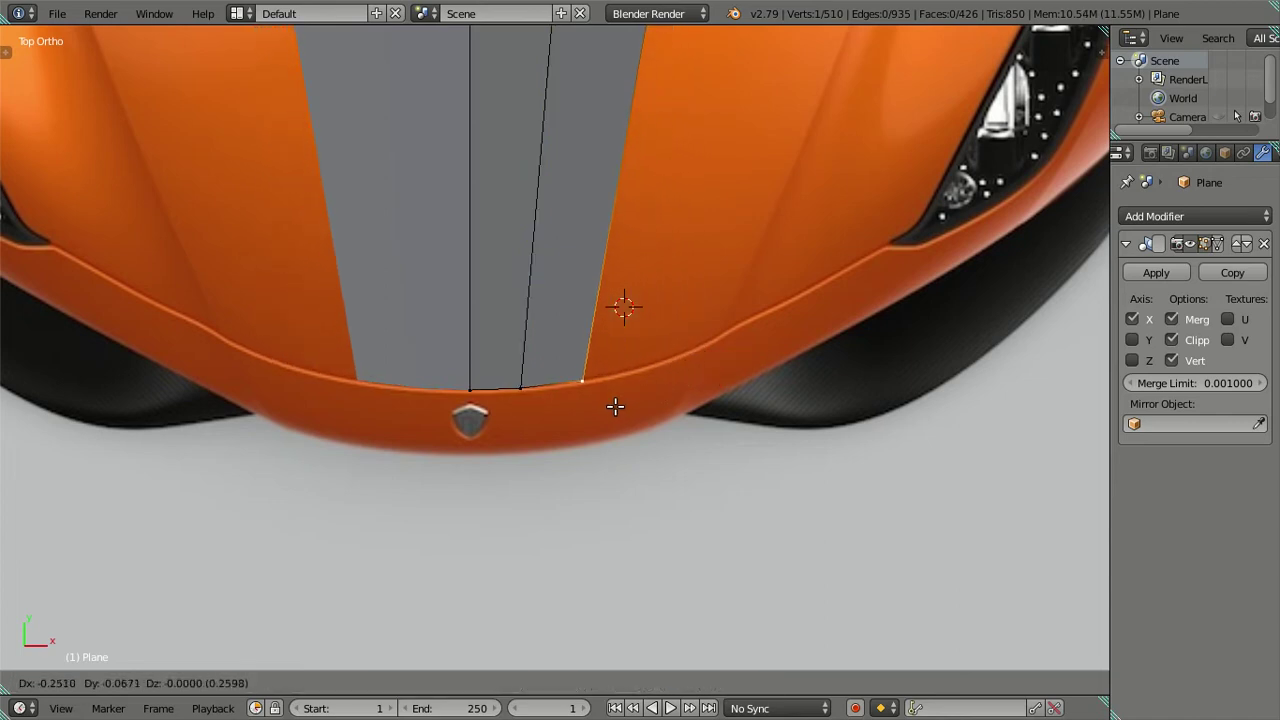
pyautogui.click(616, 406)
pyautogui.rightClick(521, 389)
pyautogui.scroll(-3, 583, 285)
pyautogui.press('a')
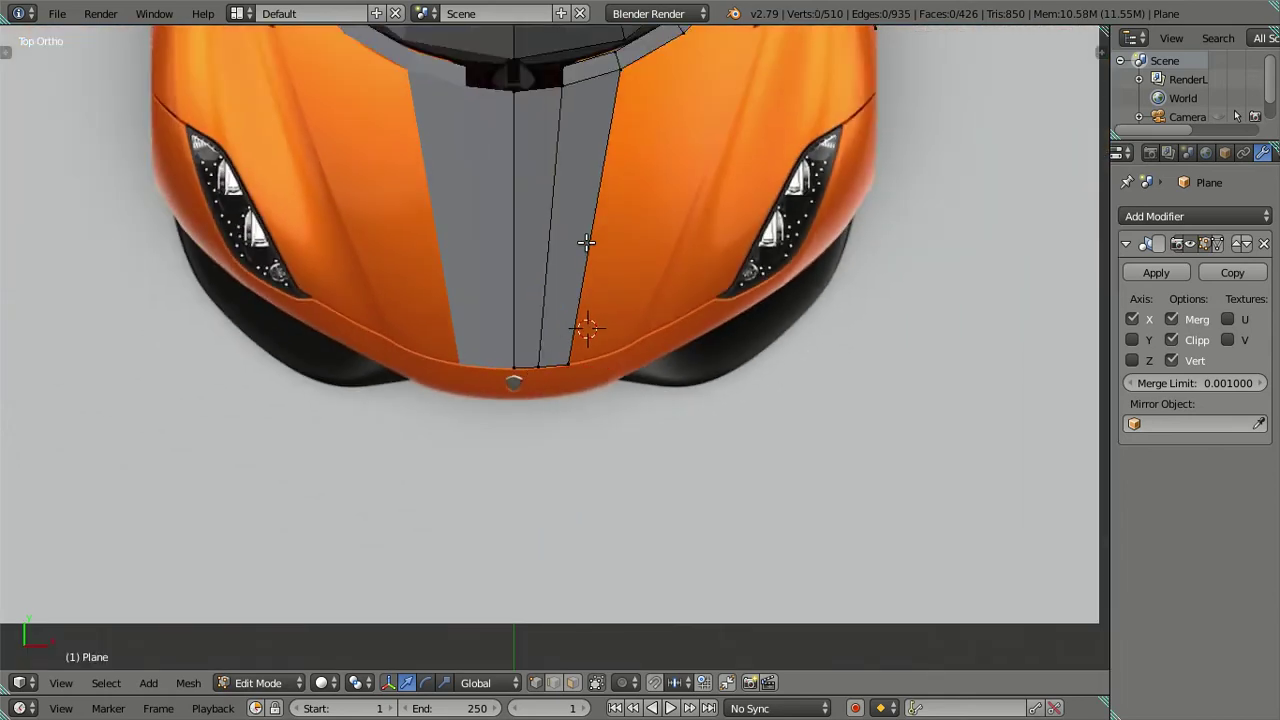
pyautogui.keyDown('shift'); pyautogui.scroll(5, 578, 297); pyautogui.keyUp('shift')
# In front view, extrude the three bottom-edge hood-strip vertices straight down along Z
pyautogui.rightClick(505, 464)
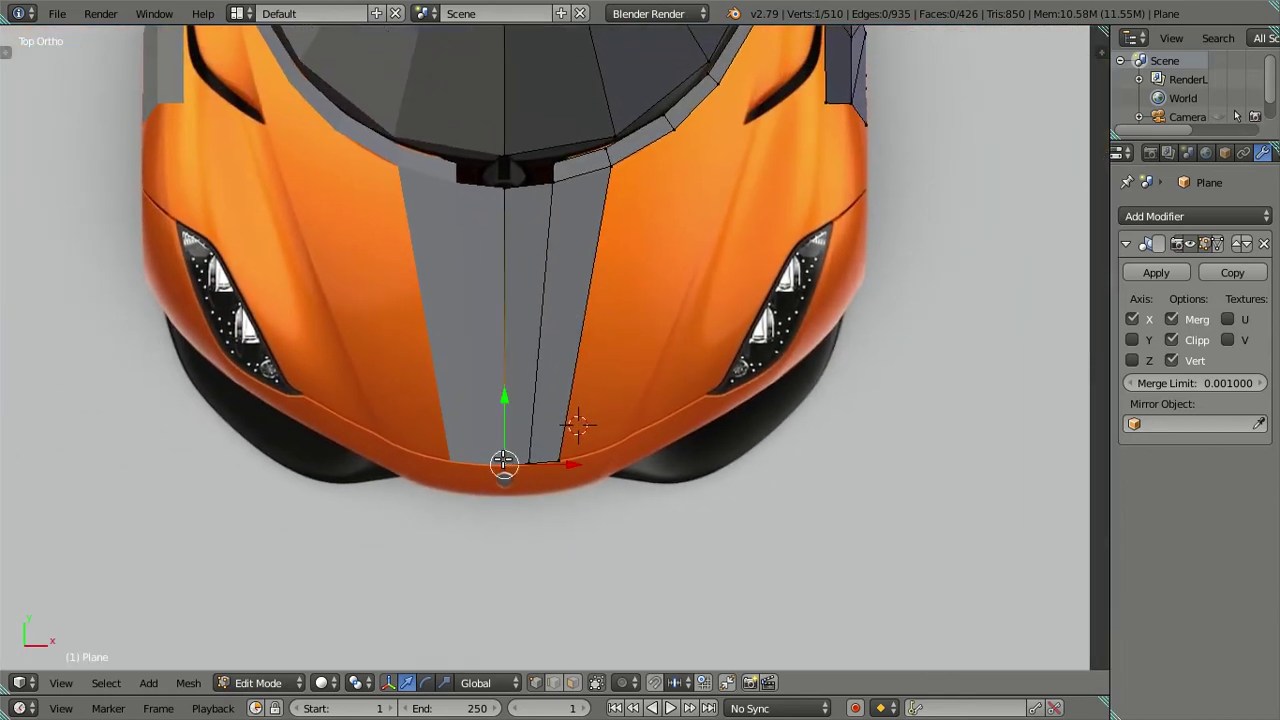
pyautogui.keyDown('shift'); pyautogui.rightClick(530, 463); pyautogui.keyUp('shift')
pyautogui.keyDown('shift'); pyautogui.rightClick(559, 462); pyautogui.keyUp('shift')
pyautogui.press('KP_1')
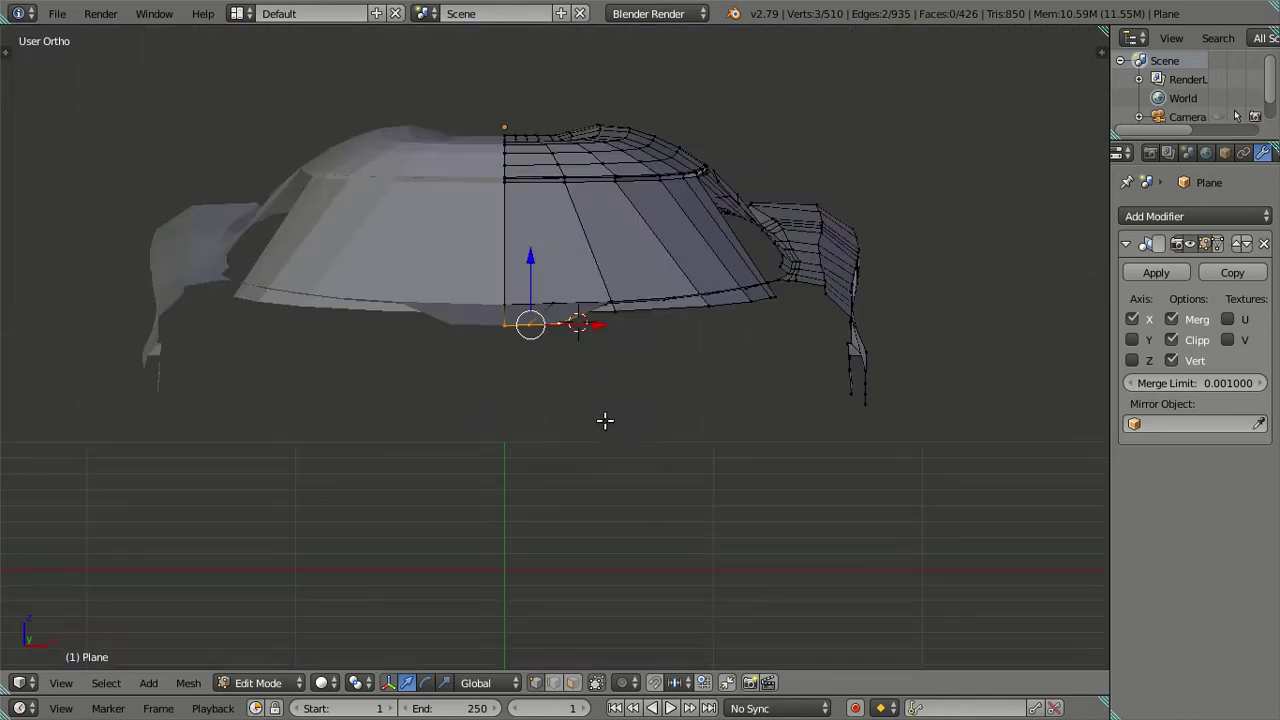
pyautogui.scroll(3, 586, 344)
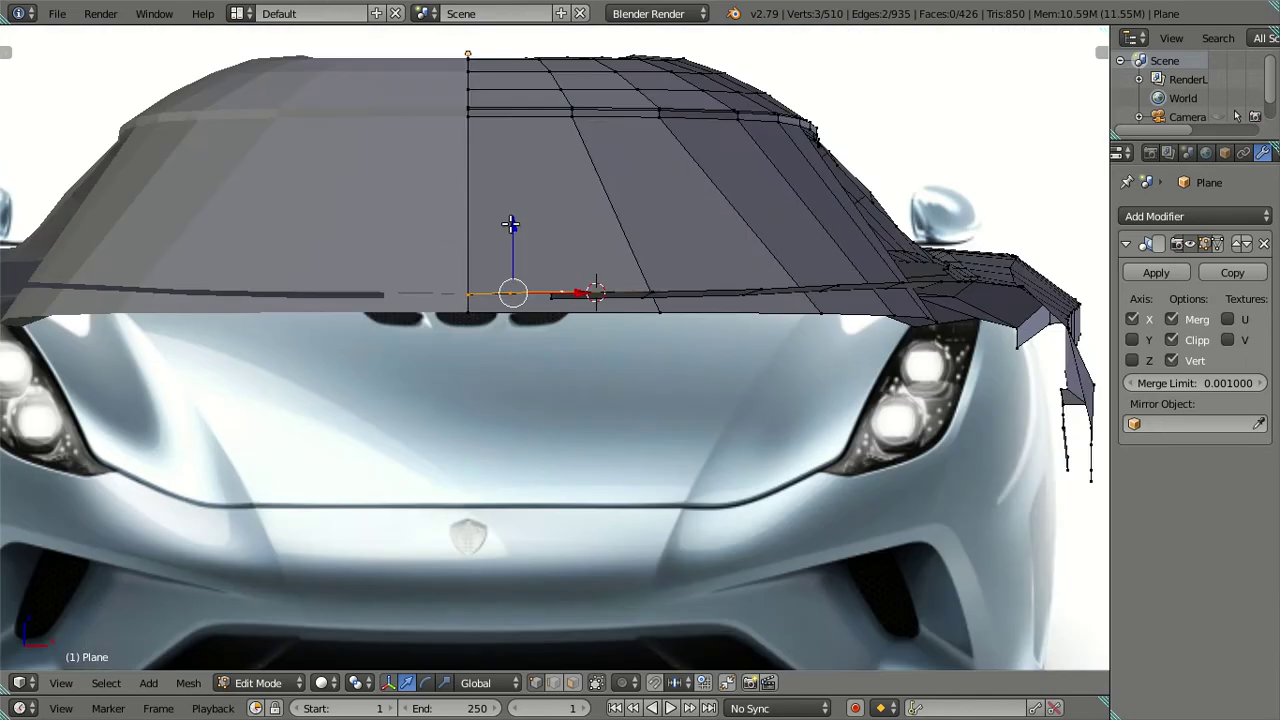
pyautogui.press('e')
pyautogui.press('z')
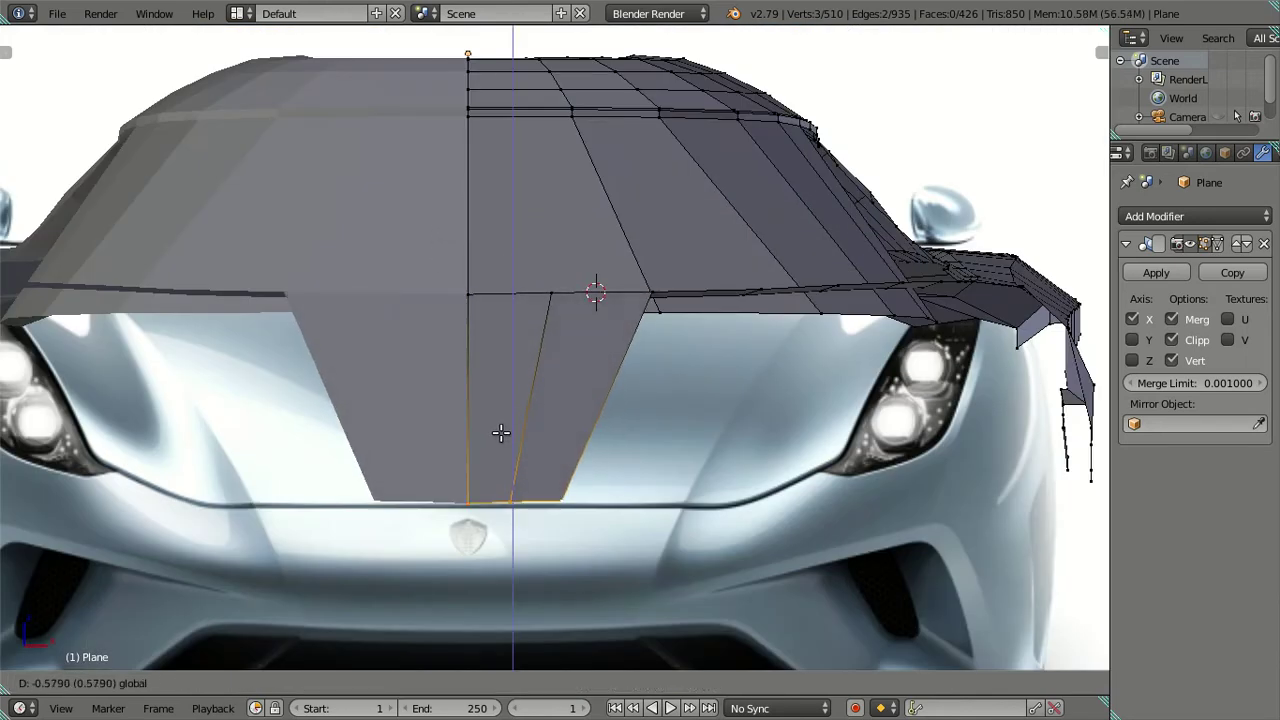
pyautogui.click(505, 433)
# Move the hood strip's bottom corner vertices vertically onto the front bumper line
pyautogui.scroll(1, 452, 535)
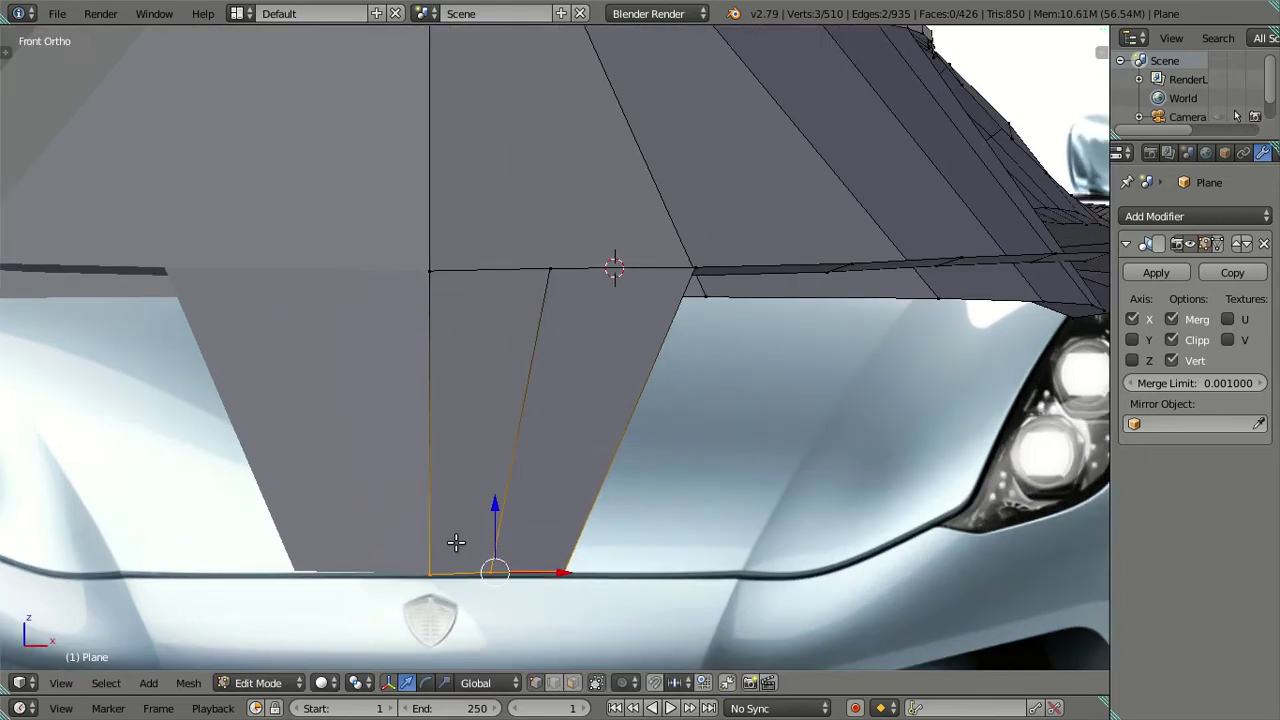
pyautogui.scroll(1, 455, 520)
pyautogui.scroll(1, 461, 483)
pyautogui.rightClick(421, 542)
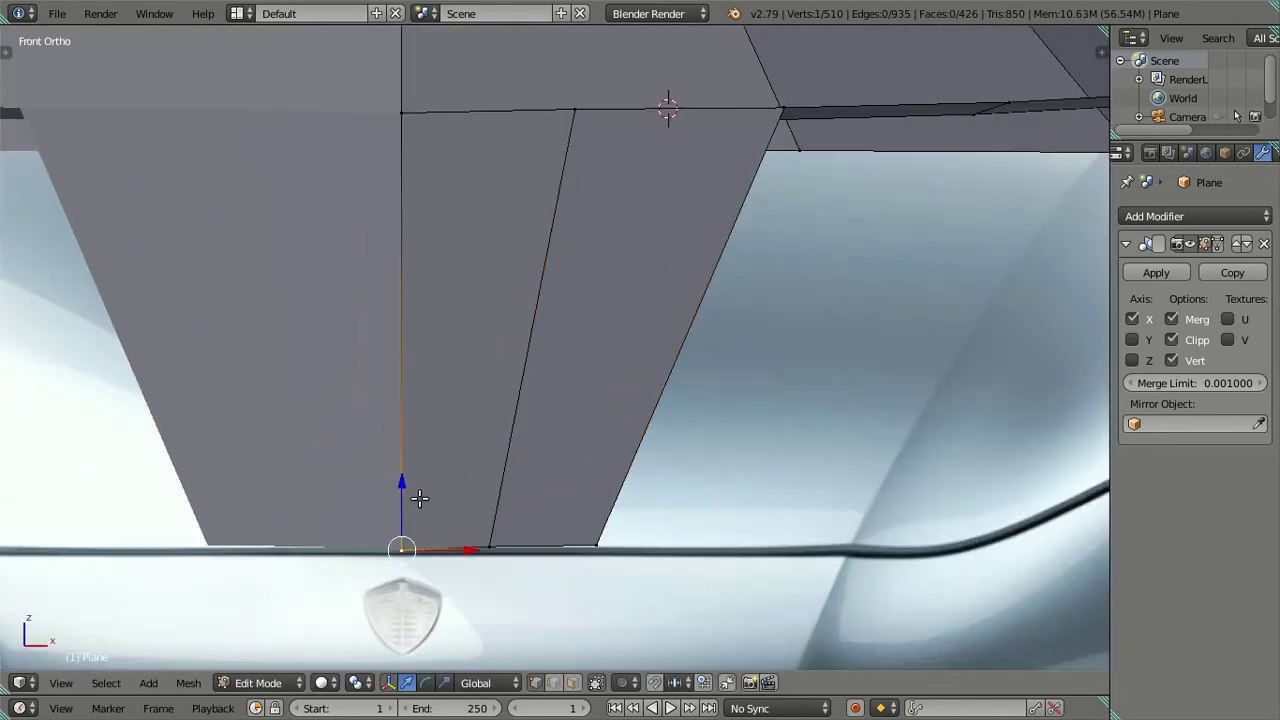
pyautogui.moveTo(405, 483); pyautogui.dragTo(413, 482)
pyautogui.click(414, 483)
pyautogui.rightClick(598, 541)
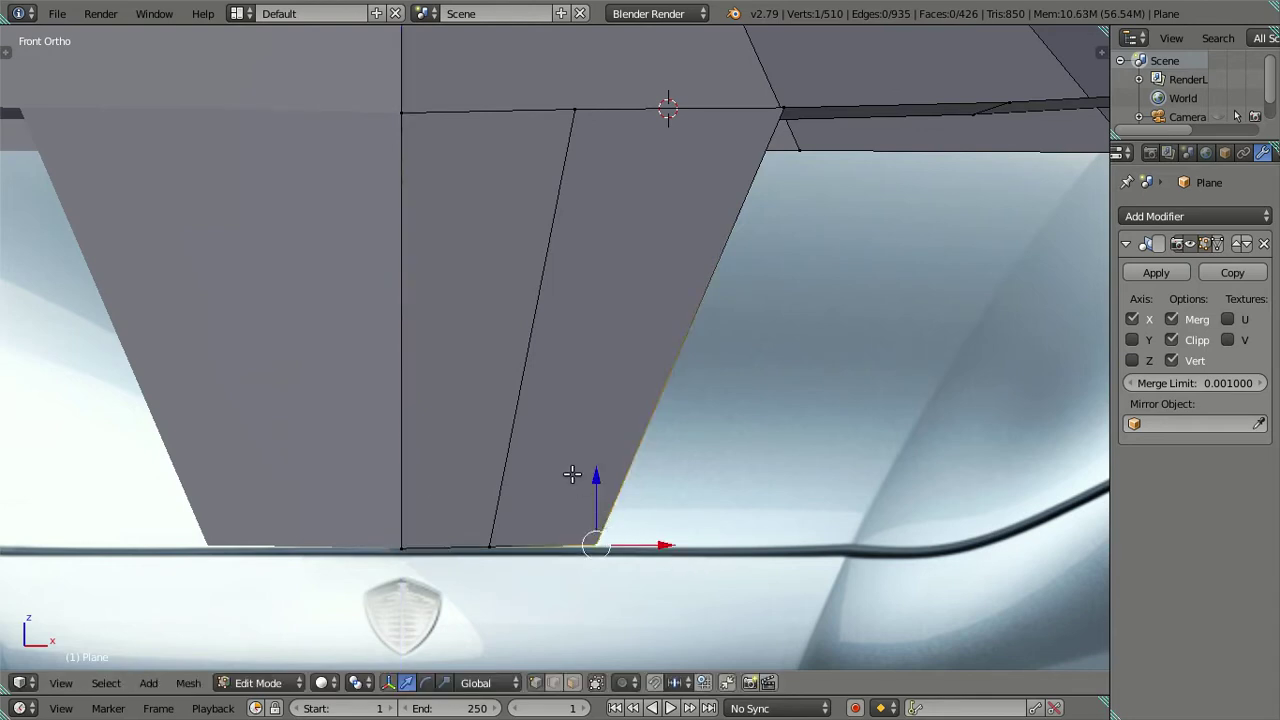
pyautogui.moveTo(596, 475); pyautogui.dragTo(606, 476)
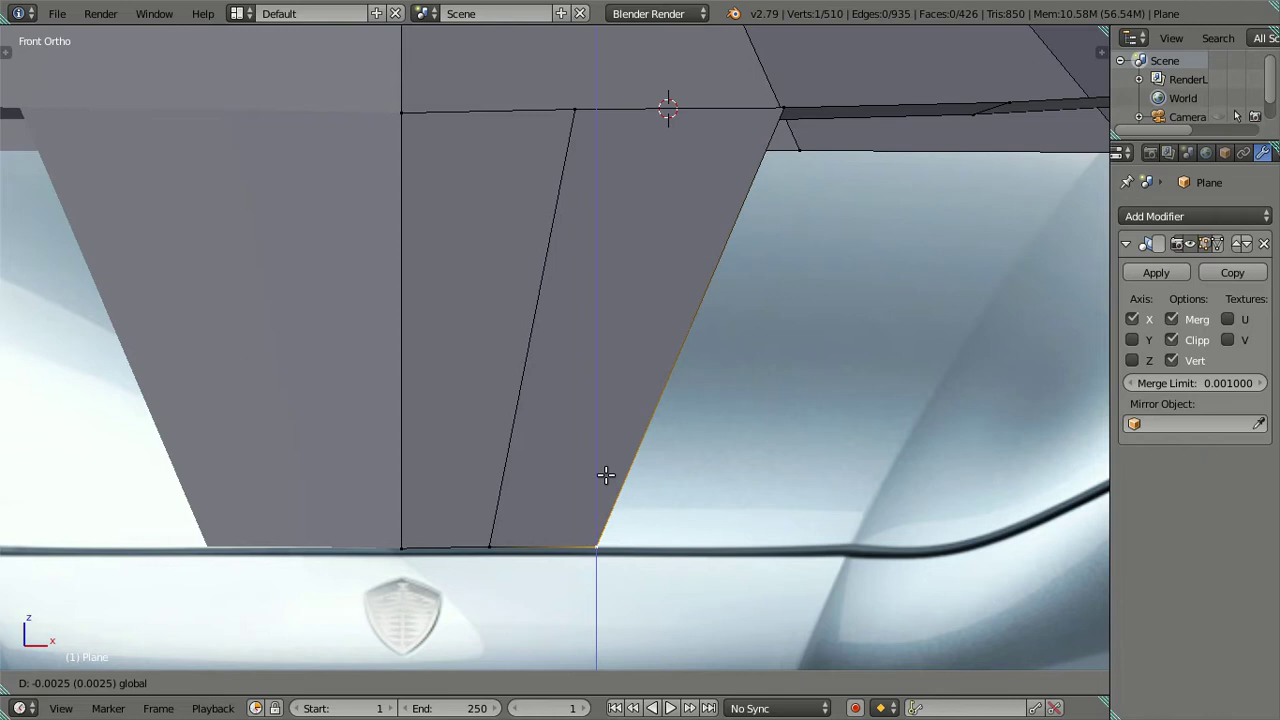
pyautogui.click(606, 476)
pyautogui.rightClick(400, 546)
pyautogui.moveTo(400, 482); pyautogui.dragTo(406, 481)
# Orbit around the mesh in wireframe to check its shape, then return to top view
pyautogui.scroll(-3, 666, 491)
pyautogui.scroll(-3, 629, 394)
pyautogui.moveTo(629, 394); pyautogui.dragTo(418, 427, button='middle')
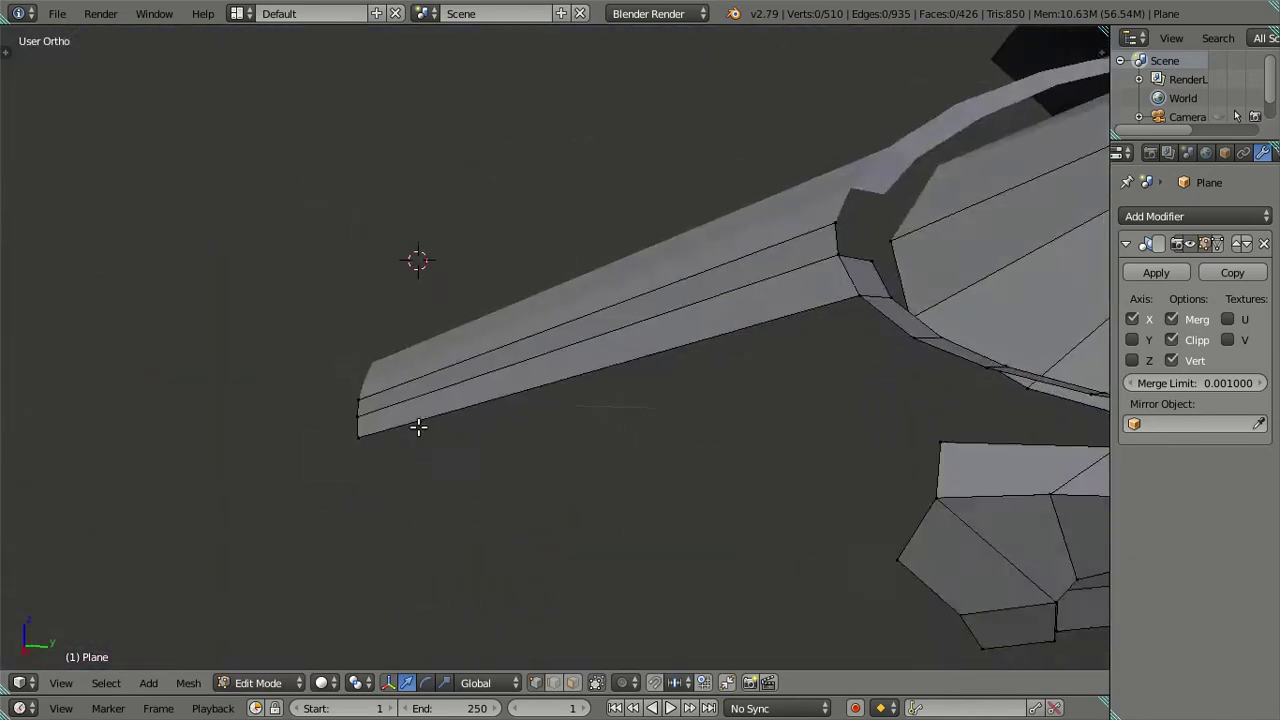
pyautogui.press('z')
pyautogui.moveTo(534, 414)
pyautogui.mouseDown(button='middle')
pyautogui.moveTo(643, 417)
pyautogui.moveTo(748, 474)
pyautogui.moveTo(517, 394)
pyautogui.moveTo(540, 437)
pyautogui.moveTo(572, 339)
pyautogui.moveTo(648, 420)
pyautogui.moveTo(774, 423)
pyautogui.mouseUp(button='middle')
pyautogui.press('KP_7')
# Extrude a new vertex from the hood's front edge and position it on the bumper line
pyautogui.scroll(-2, 676, 380)
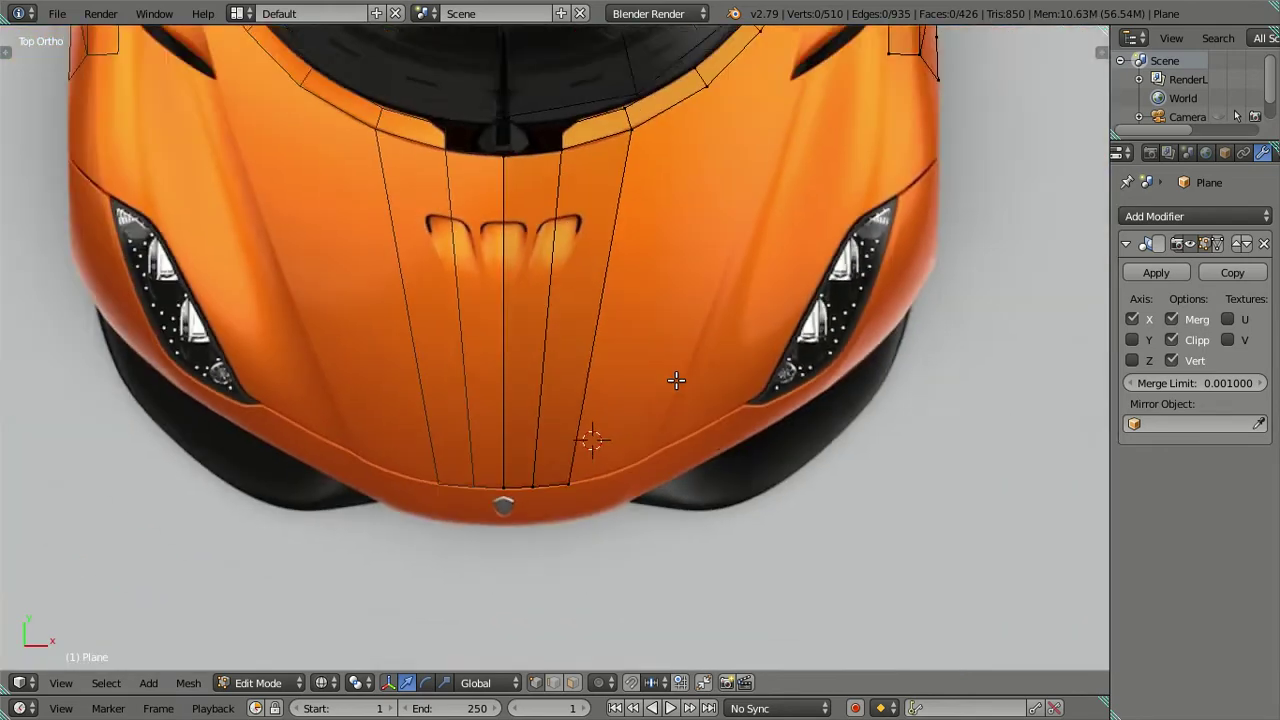
pyautogui.scroll(-1, 676, 380)
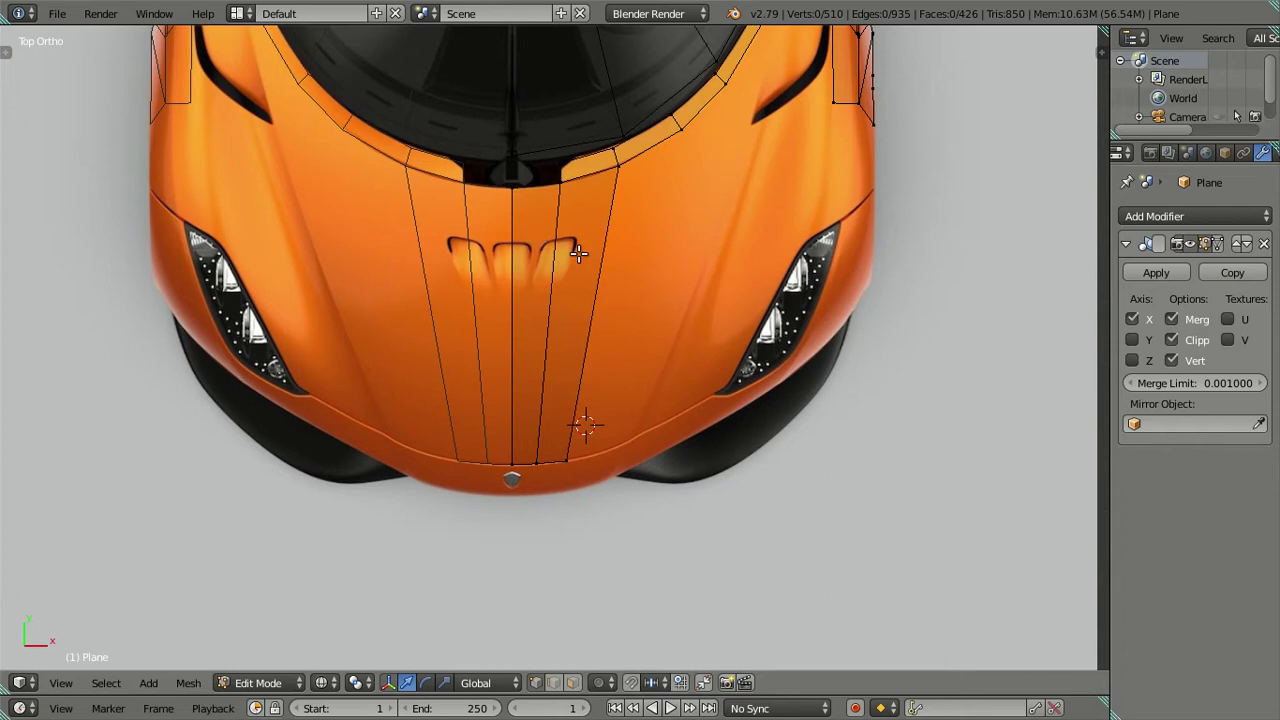
pyautogui.scroll(2, 584, 203)
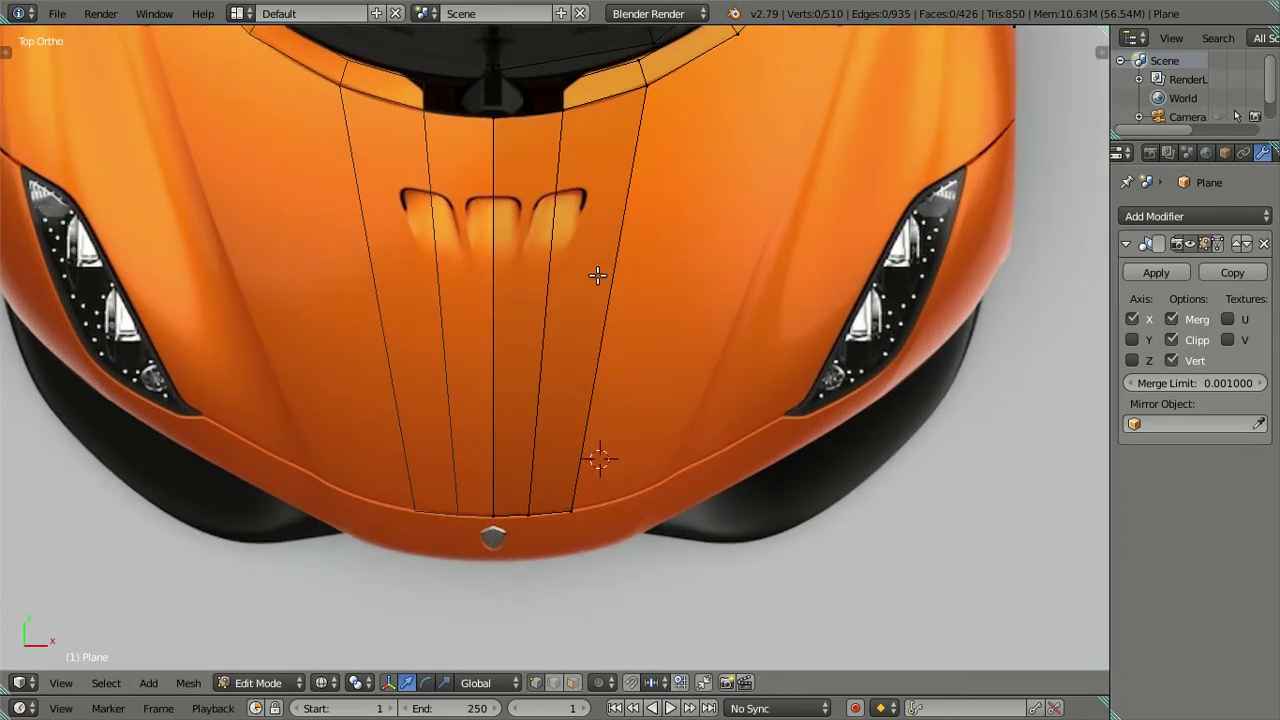
pyautogui.scroll(-3, 597, 275)
pyautogui.scroll(2, 549, 426)
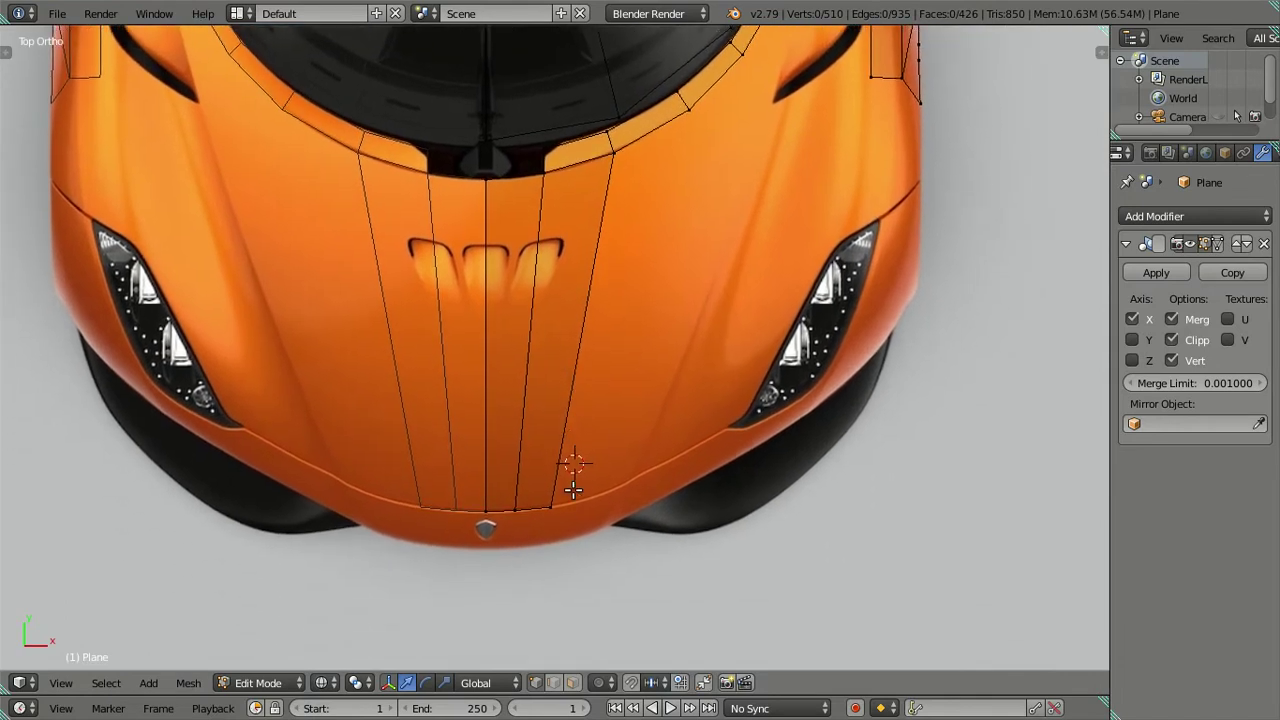
pyautogui.rightClick(555, 509)
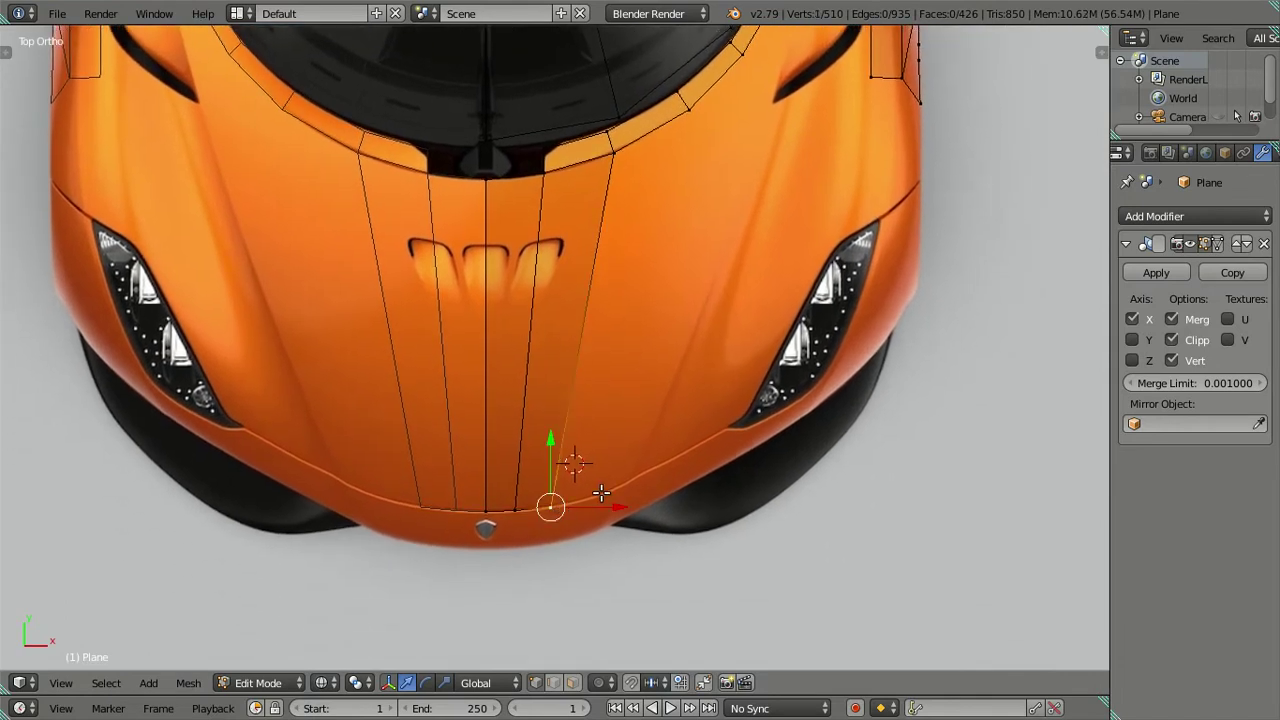
pyautogui.press('e')
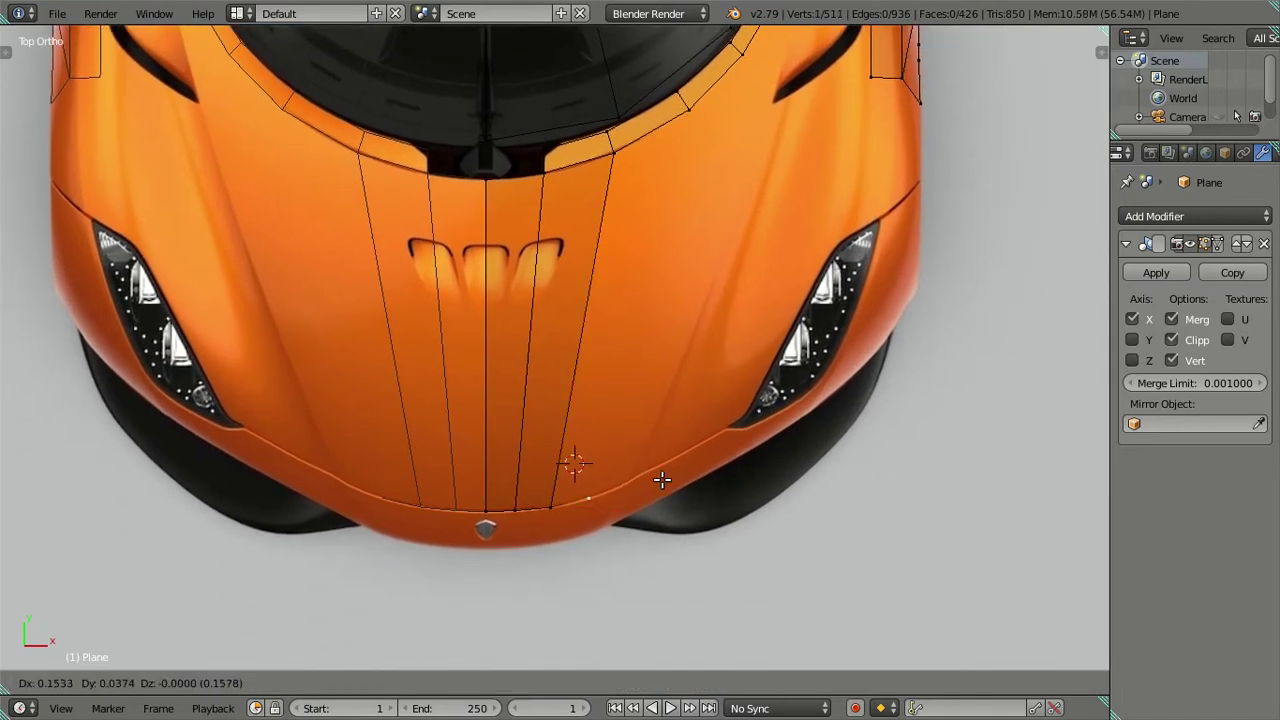
pyautogui.click(662, 480)
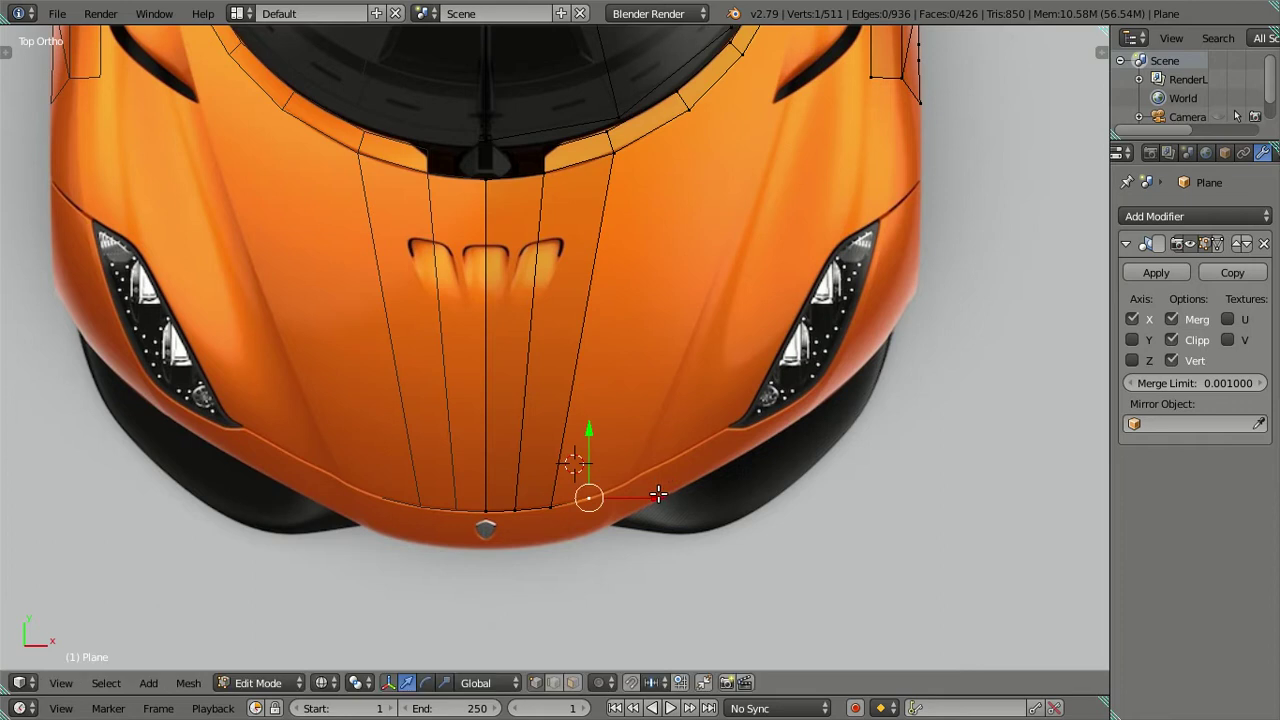
pyautogui.scroll(-1, 655, 490)
pyautogui.scroll(2, 635, 497)
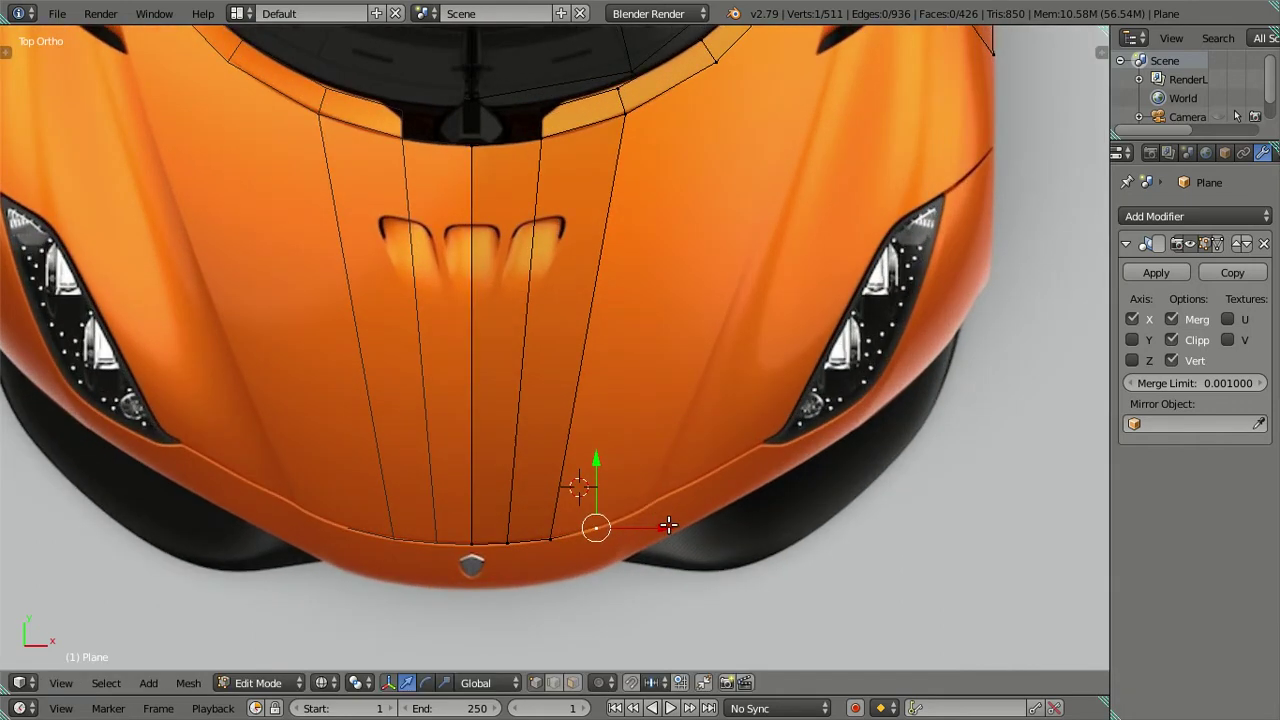
pyautogui.press('g')
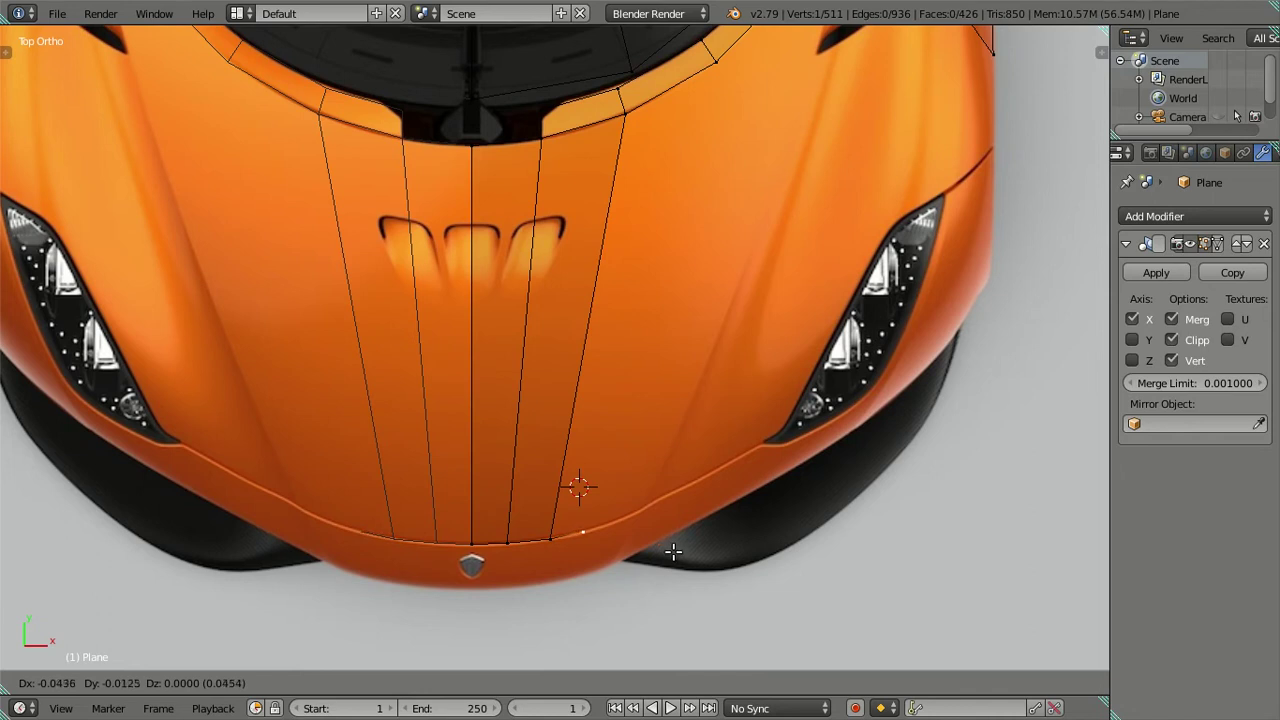
pyautogui.click(672, 550)
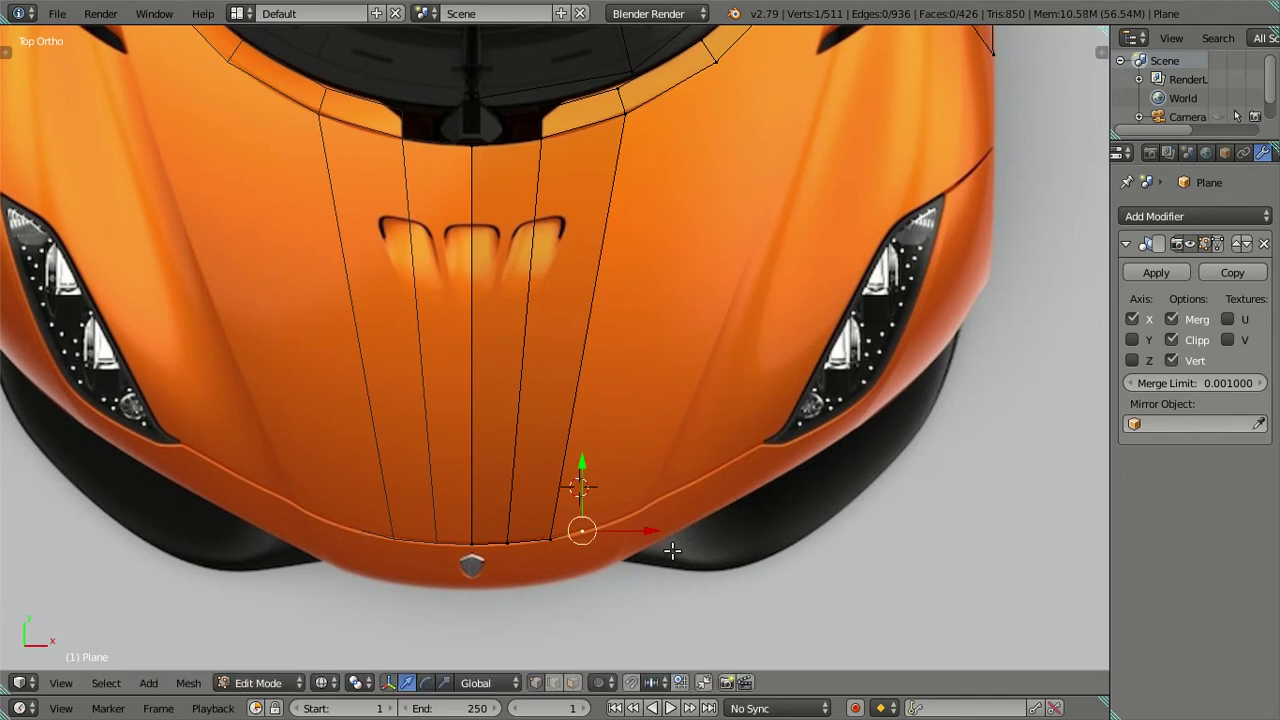
# Slide the hood's front corner vertex forward along the Y axis
pyautogui.scroll(2, 551, 560)
pyautogui.scroll(2, 550, 440)
pyautogui.rightClick(550, 437)
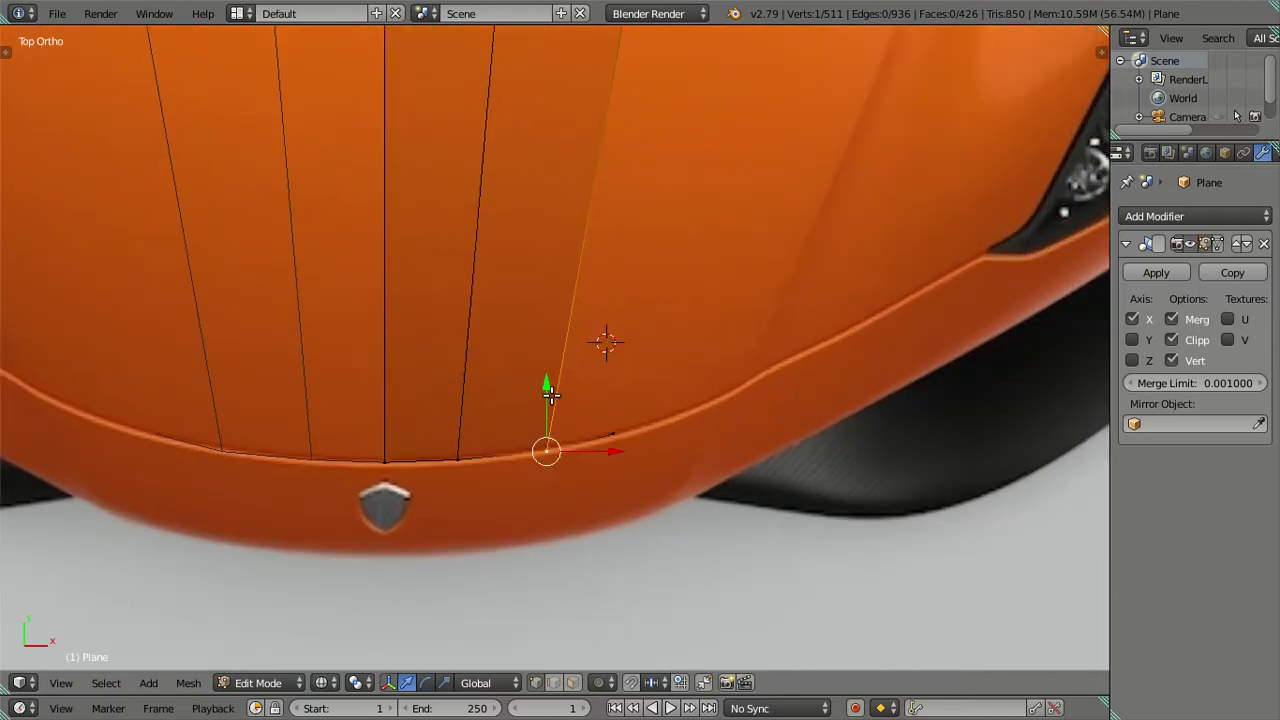
pyautogui.press('g')
pyautogui.press('y')
pyautogui.click(550, 384)
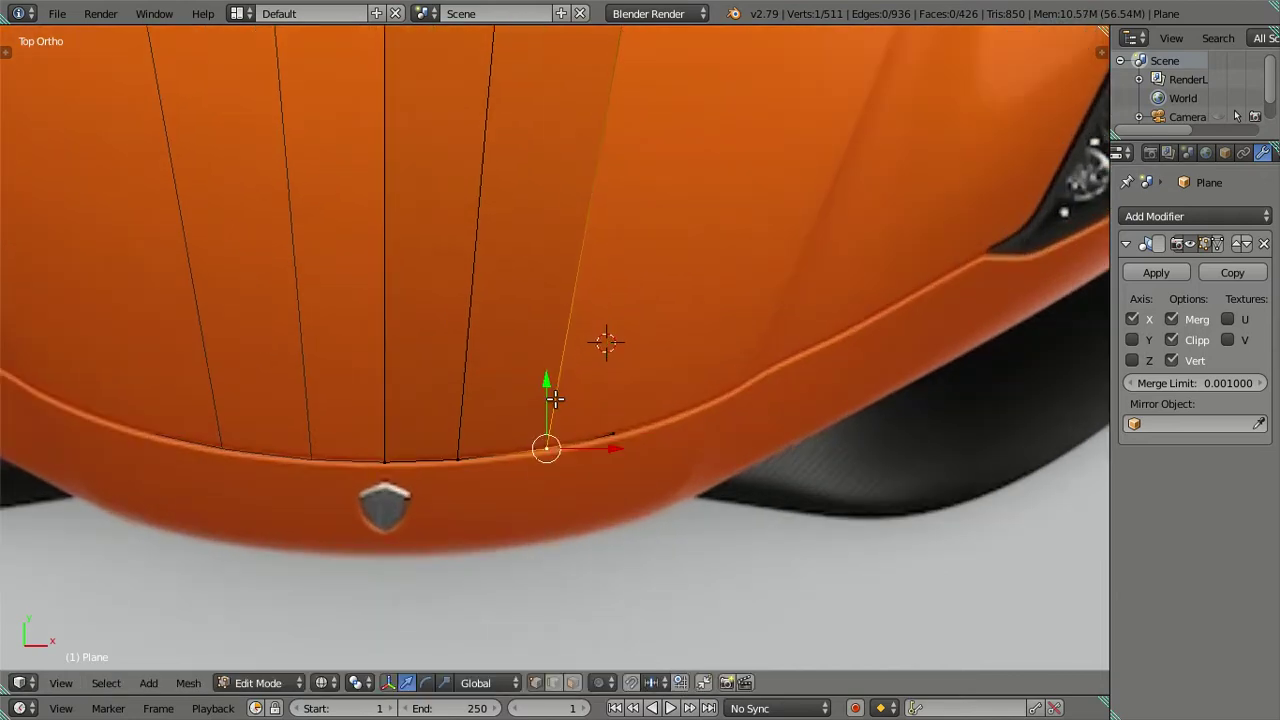
# Extrude two more vertices along the bumper curve toward the right headlight
pyautogui.rightClick(620, 436)
pyautogui.press('e')
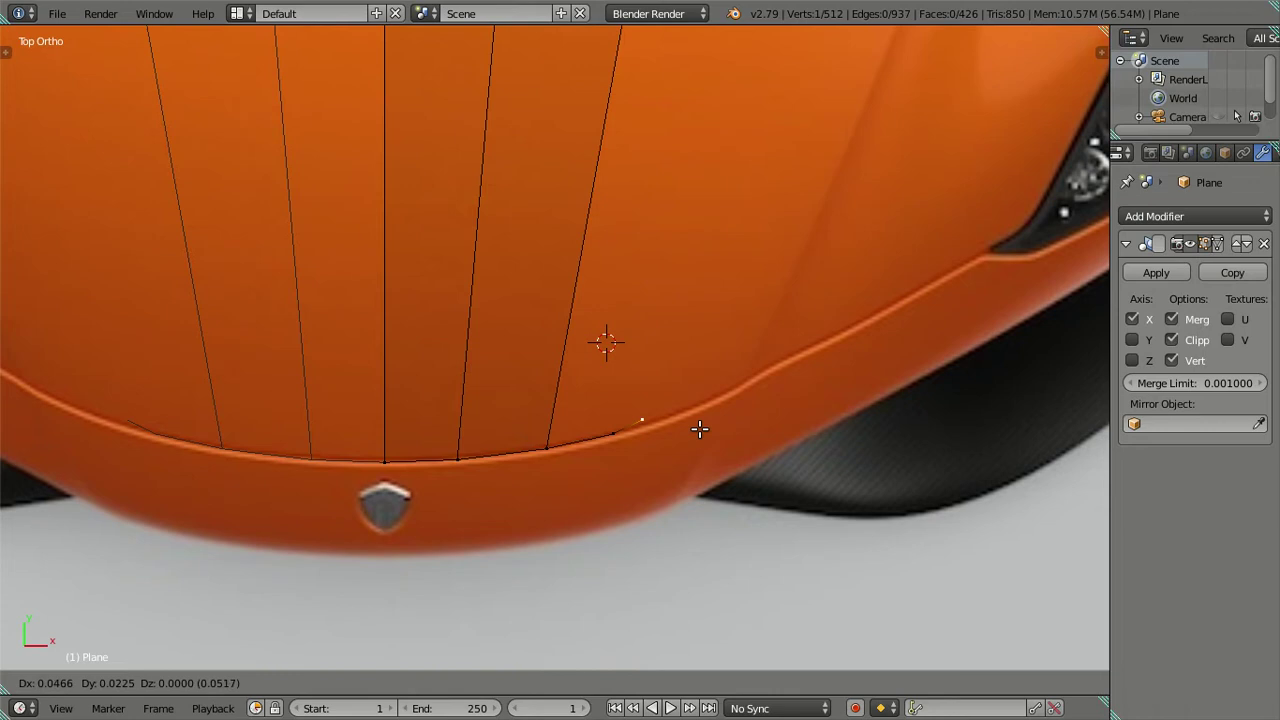
pyautogui.click(729, 424)
pyautogui.press('e')
pyautogui.click(817, 390)
pyautogui.scroll(-3, 817, 390)
pyautogui.keyDown('shift'); pyautogui.moveTo(749, 366); pyautogui.dragTo(643, 266, button='middle'); pyautogui.keyUp('shift')
pyautogui.rightClick(660, 162)
pyautogui.scroll(-2, 626, 216)
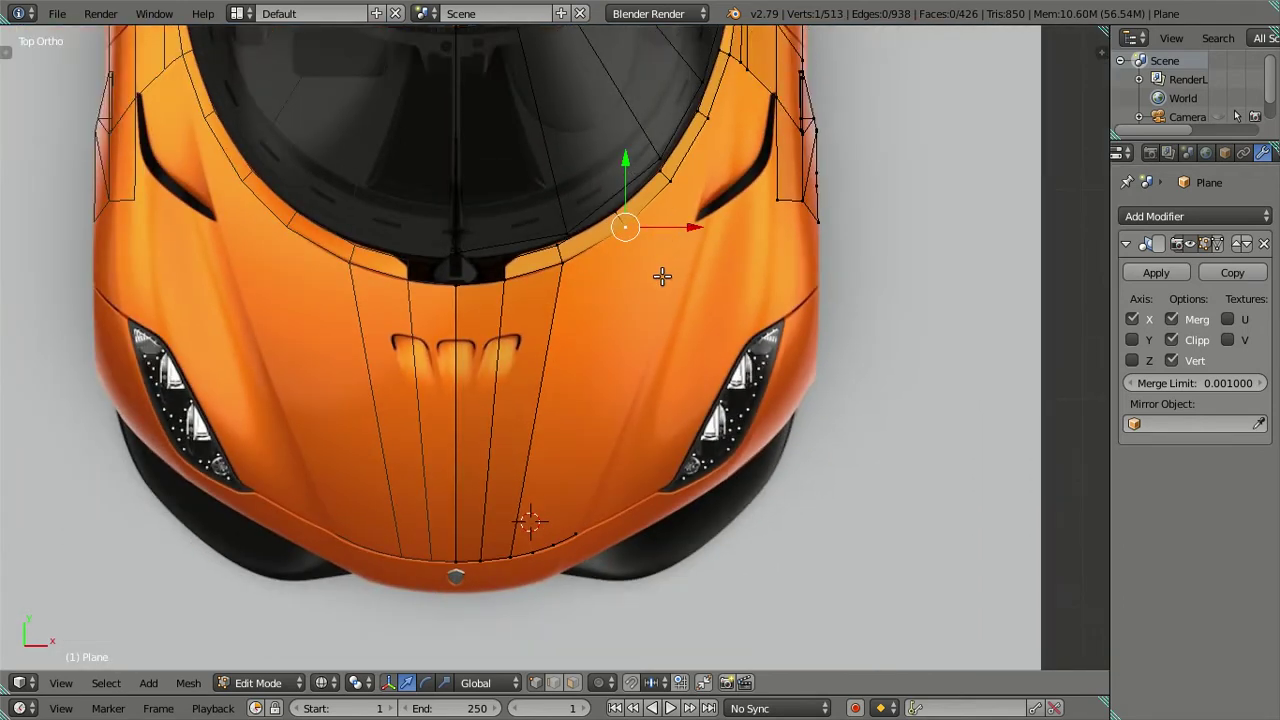
# Reposition two windshield-edge vertices outward to widen the hood
pyautogui.press('g')
pyautogui.click(661, 277)
pyautogui.rightClick(672, 184)
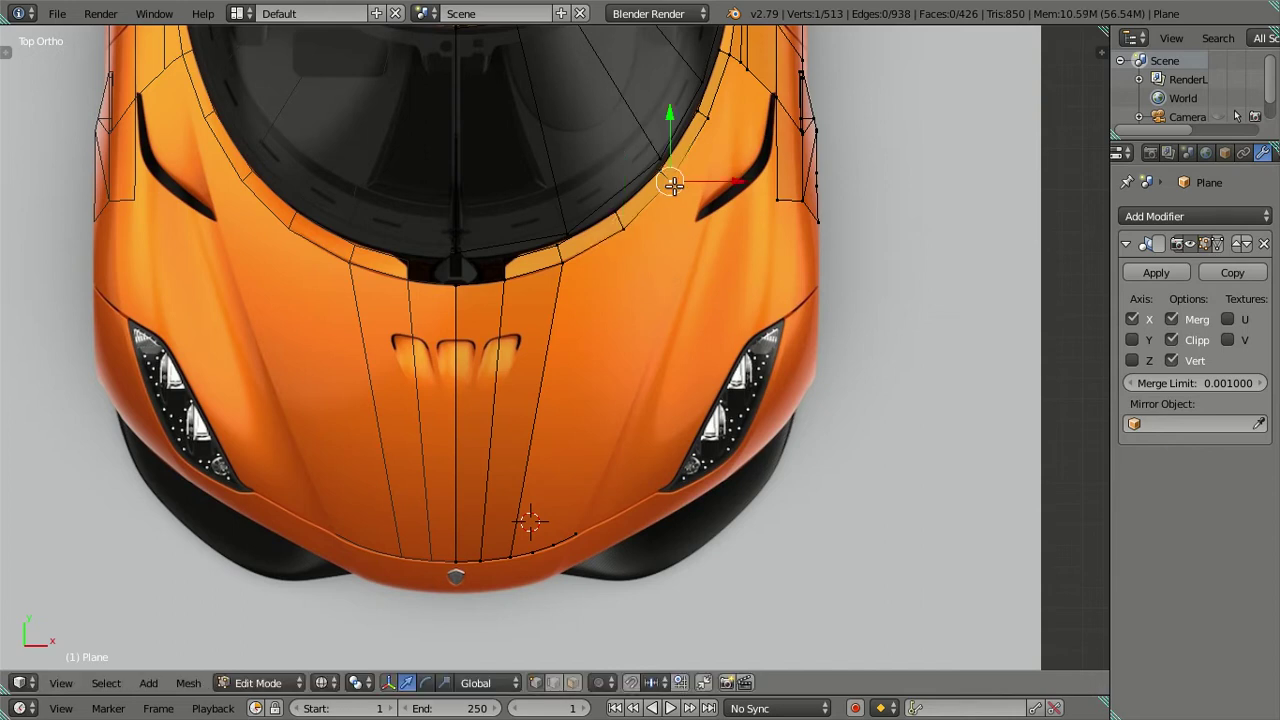
pyautogui.press('g')
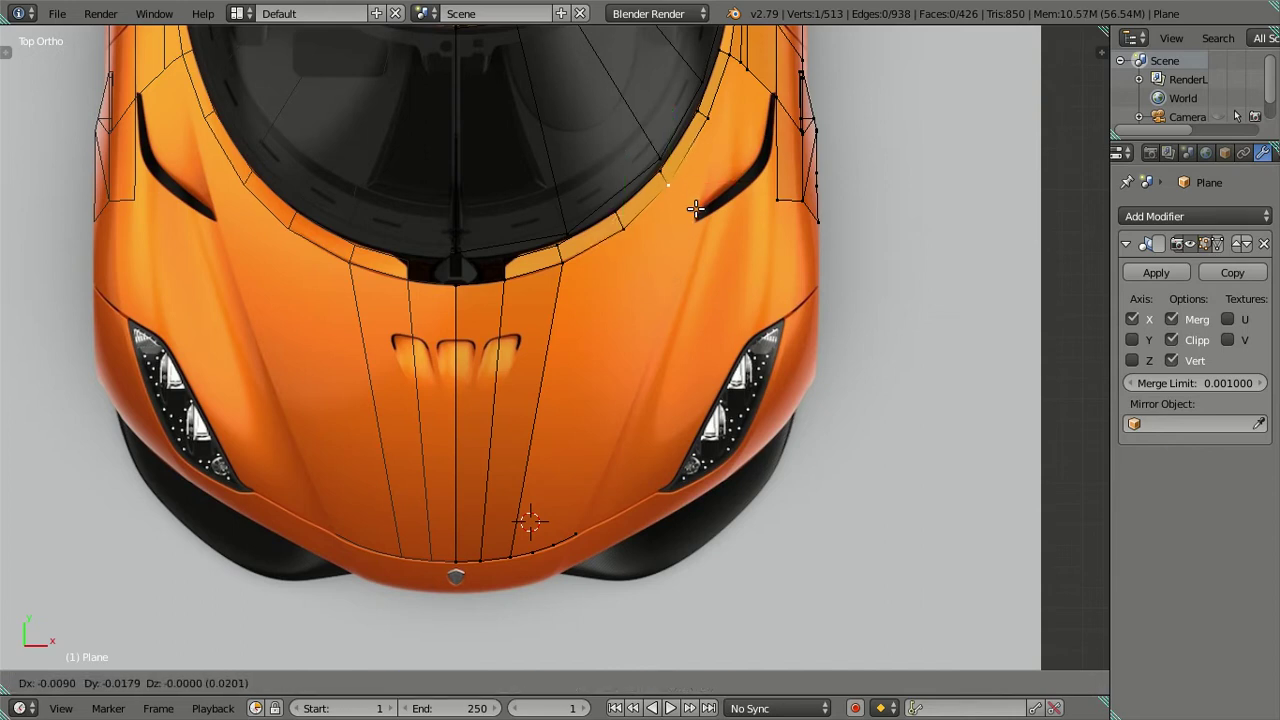
pyautogui.click(695, 208)
# Fill faces between the windshield's outer edge and the new bumper vertices
pyautogui.rightClick(707, 122)
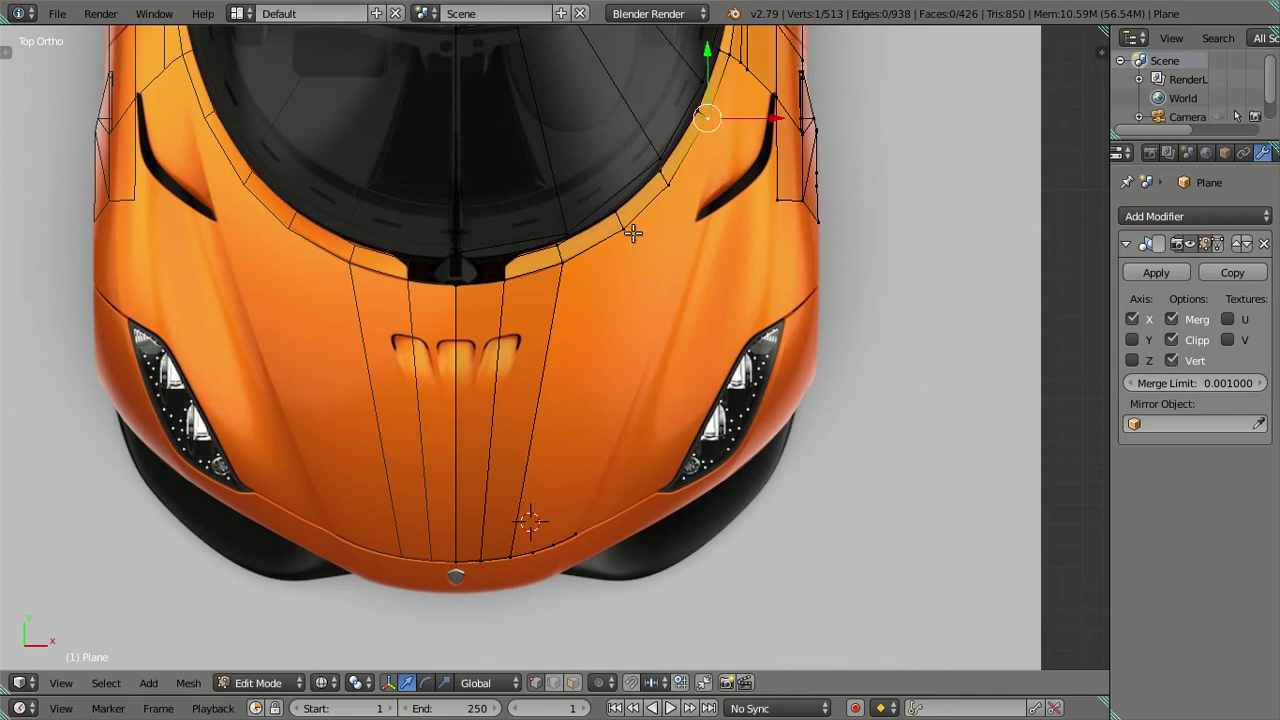
pyautogui.keyDown('alt'); pyautogui.rightClick(529, 553); pyautogui.keyUp('alt')
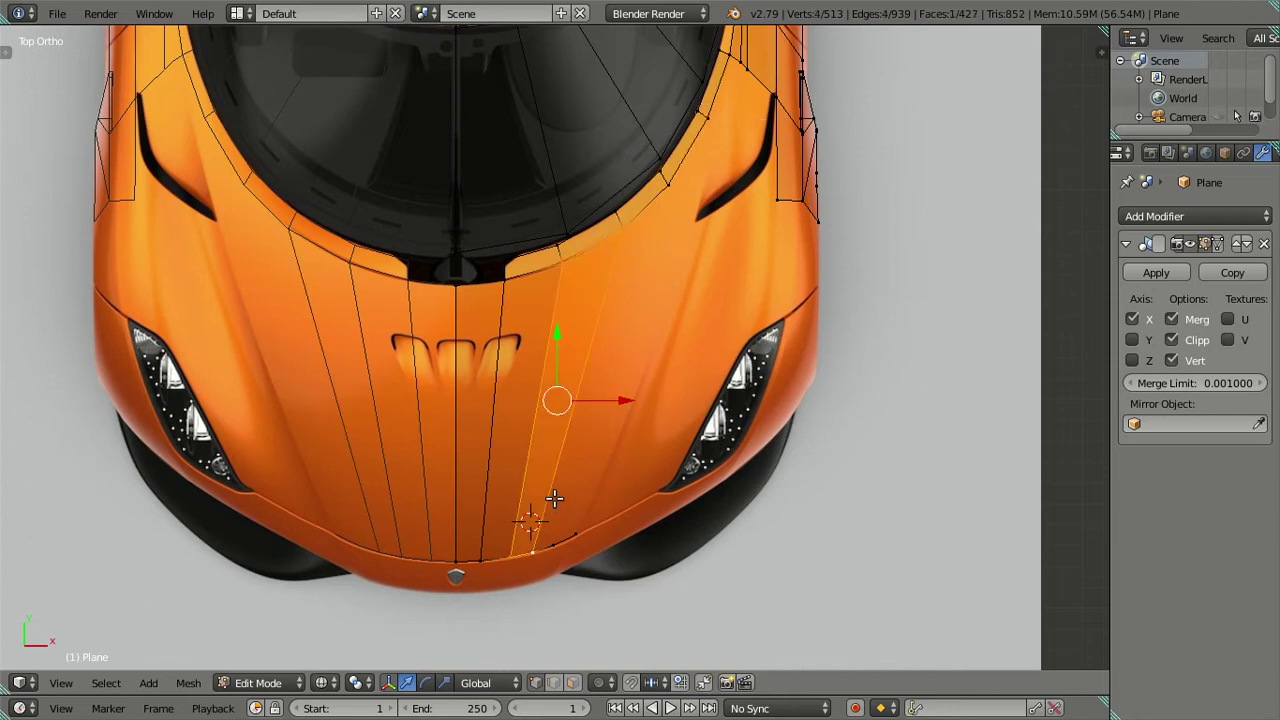
pyautogui.rightClick(531, 548)
pyautogui.keyDown('ctrl'); pyautogui.rightClick(662, 196); pyautogui.keyUp('ctrl')
pyautogui.press('f')
pyautogui.rightClick(706, 121)
pyautogui.keyDown('ctrl'); pyautogui.rightClick(569, 540); pyautogui.keyUp('ctrl')
pyautogui.press('f')
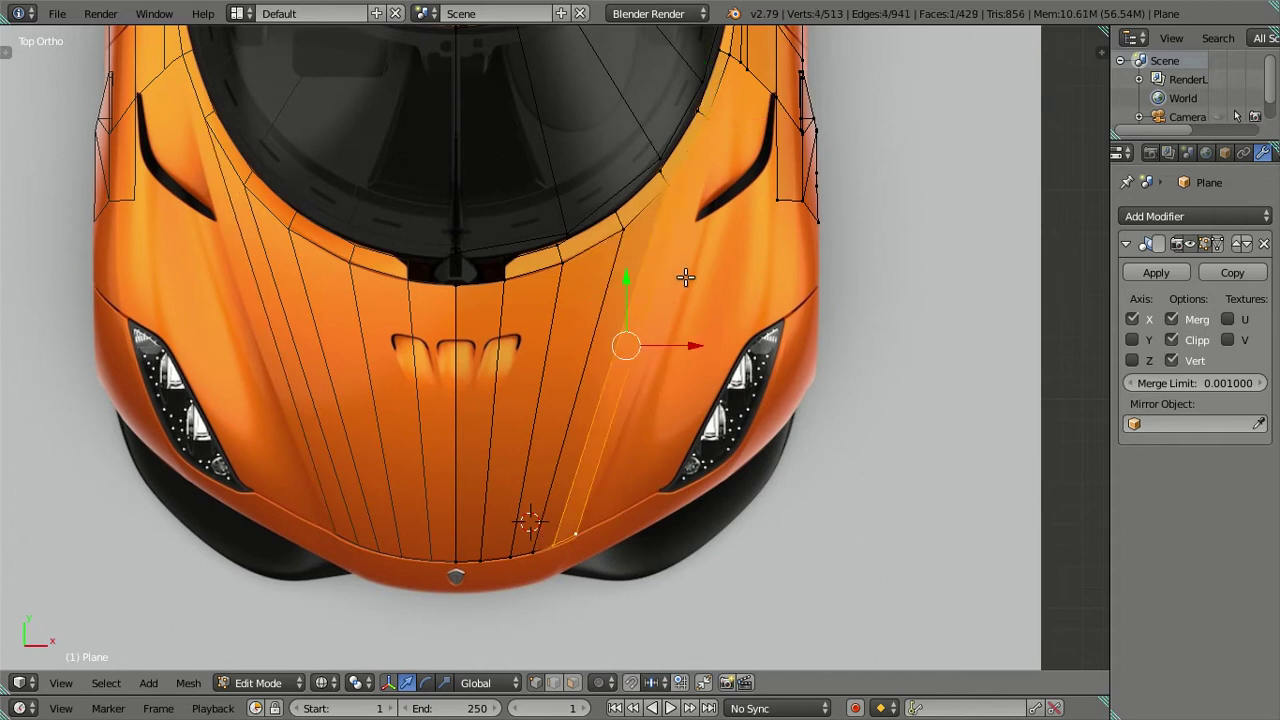
pyautogui.keyDown('shift'); pyautogui.scroll(4, 690, 290); pyautogui.keyUp('shift')
pyautogui.keyDown('shift'); pyautogui.scroll(-3, 697, 284); pyautogui.keyUp('shift')
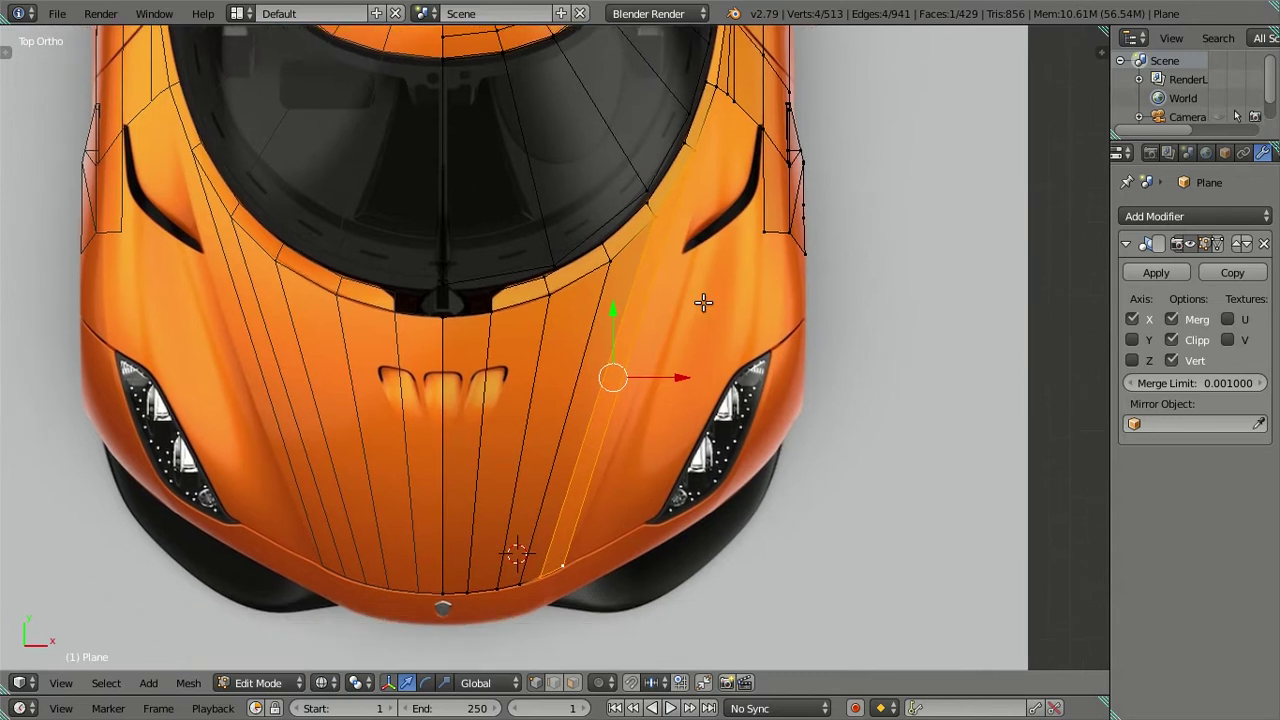
pyautogui.scroll(1, 703, 295)
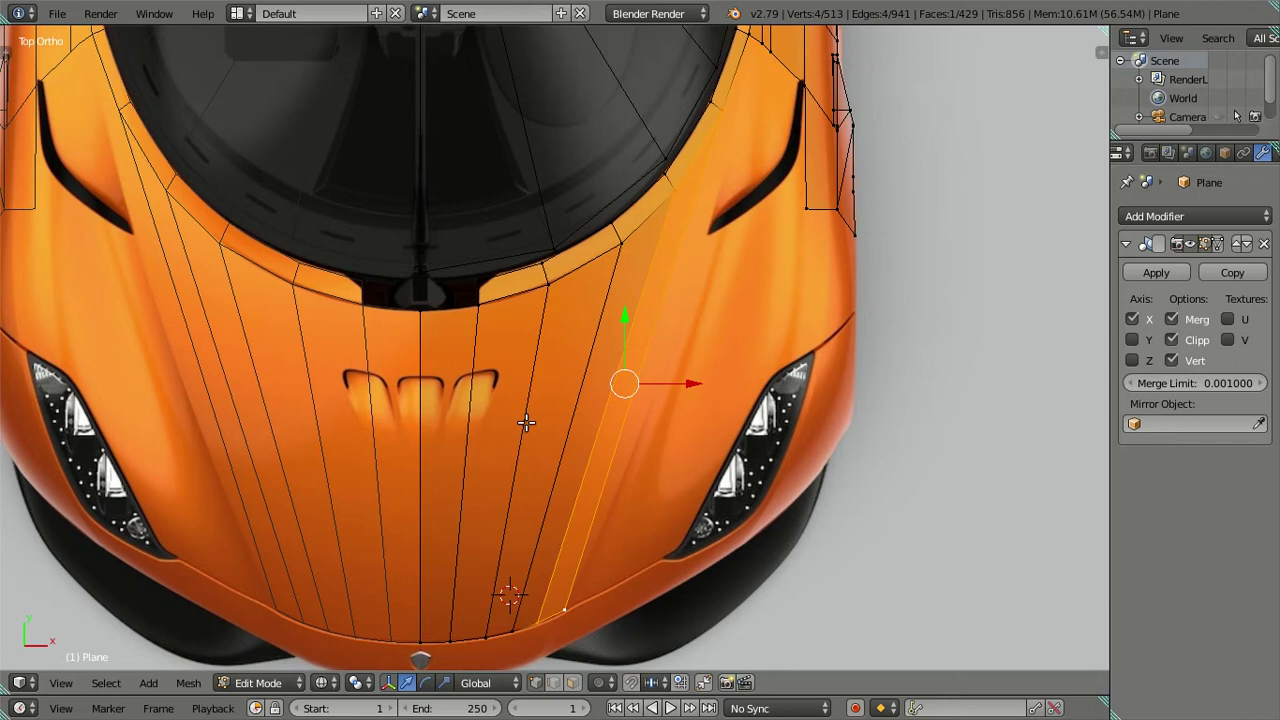
# Add an edge loop across the hood and pull its outer vertex to the side vent's tip
pyautogui.hotkey('ctrl', 'r')
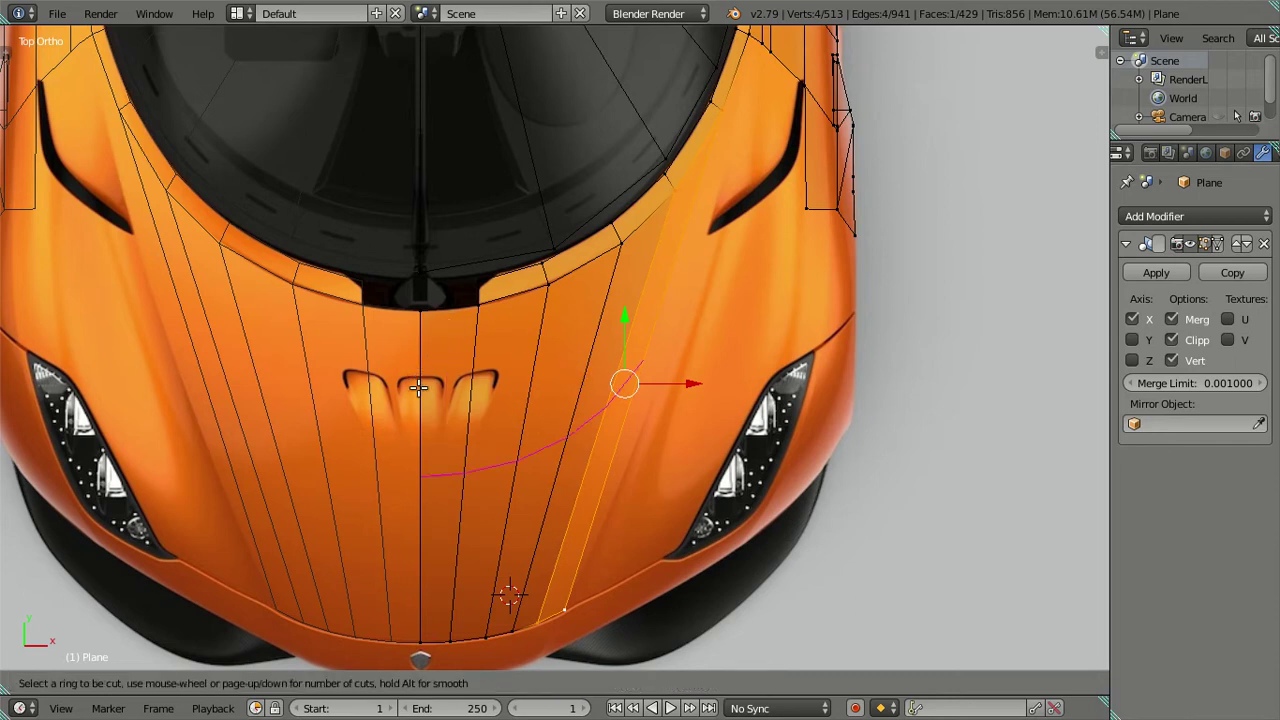
pyautogui.click(419, 388)
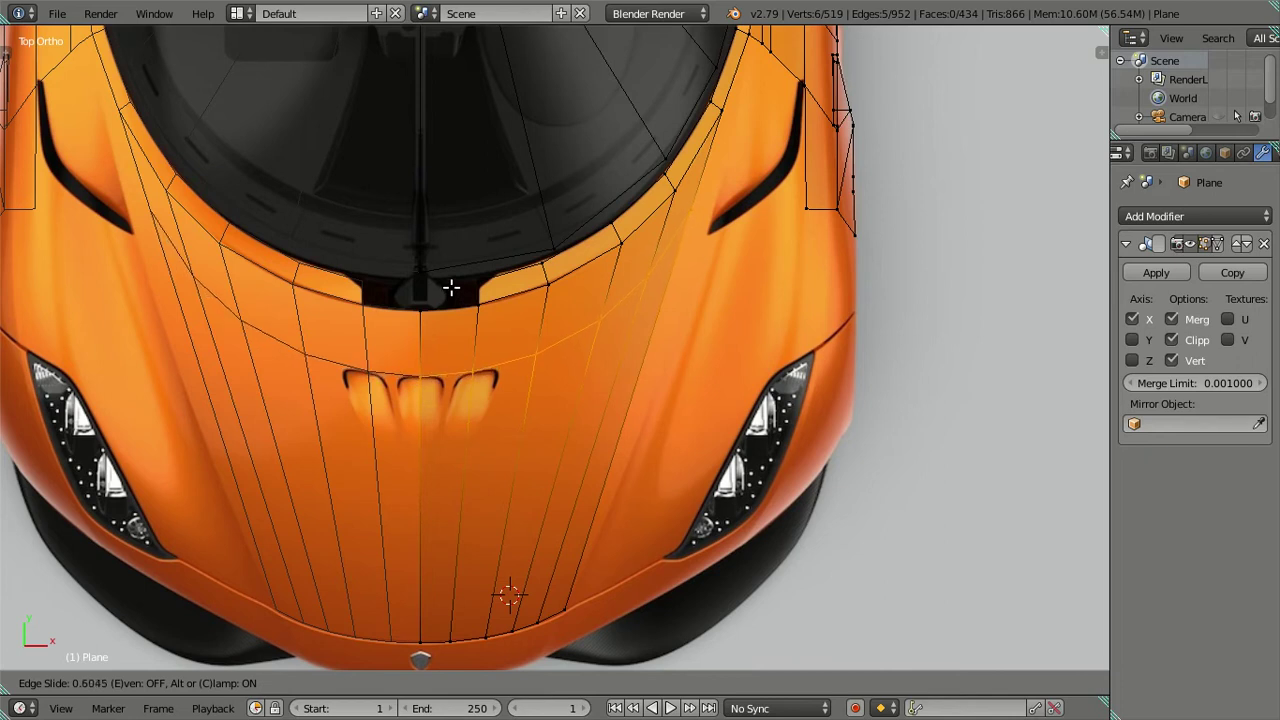
pyautogui.click(451, 288)
pyautogui.scroll(1, 657, 206)
pyautogui.scroll(1, 700, 250)
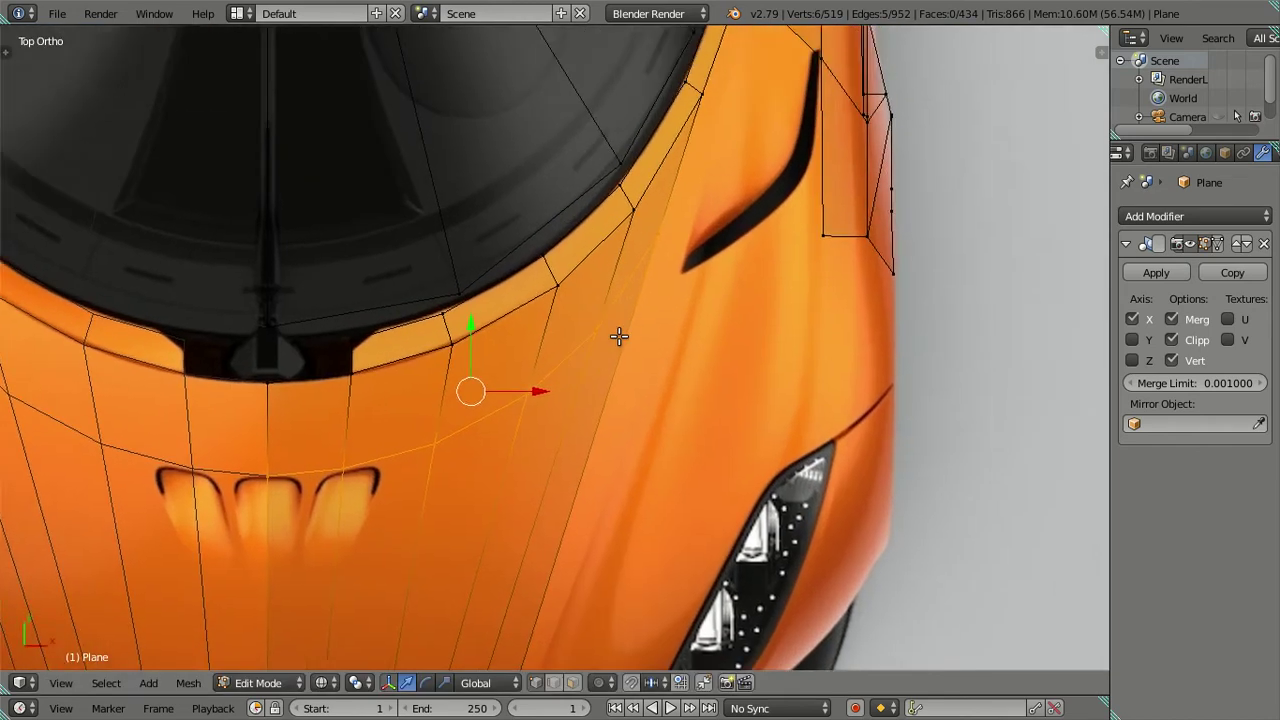
pyautogui.keyDown('shift'); pyautogui.moveTo(619, 337); pyautogui.dragTo(607, 369, button='middle'); pyautogui.keyUp('shift')
pyautogui.rightClick(640, 272)
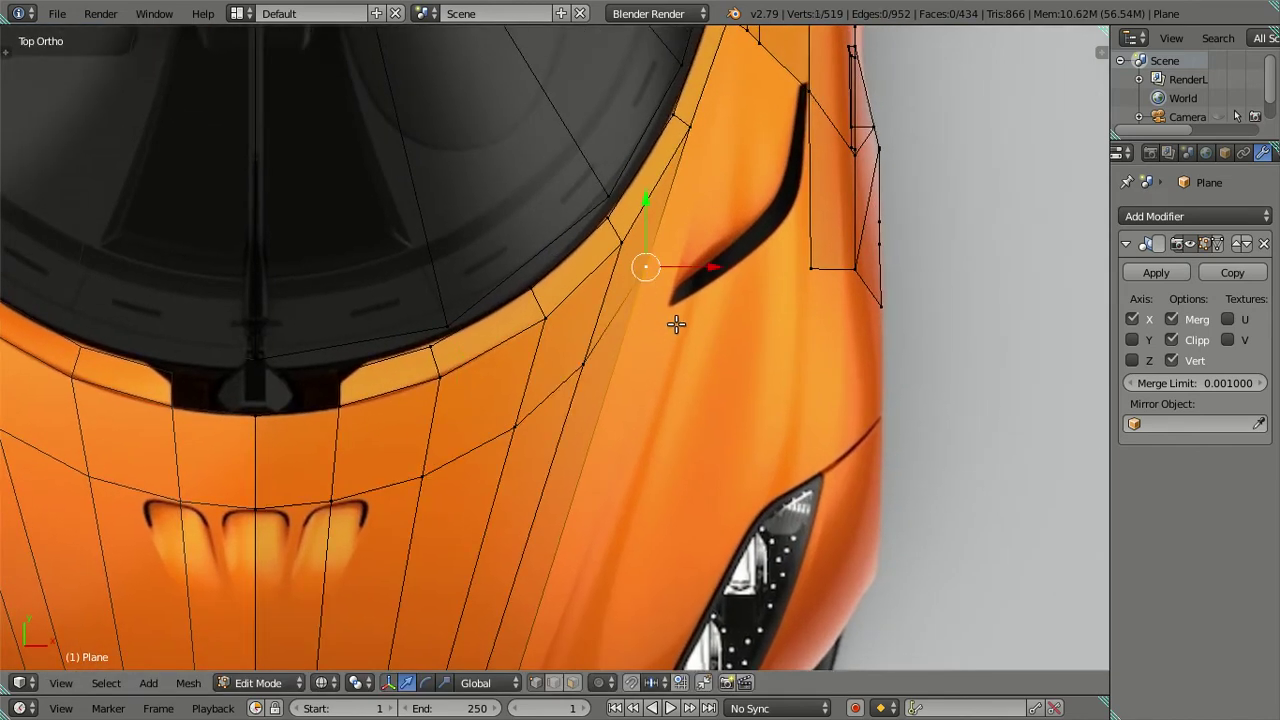
pyautogui.press('g')
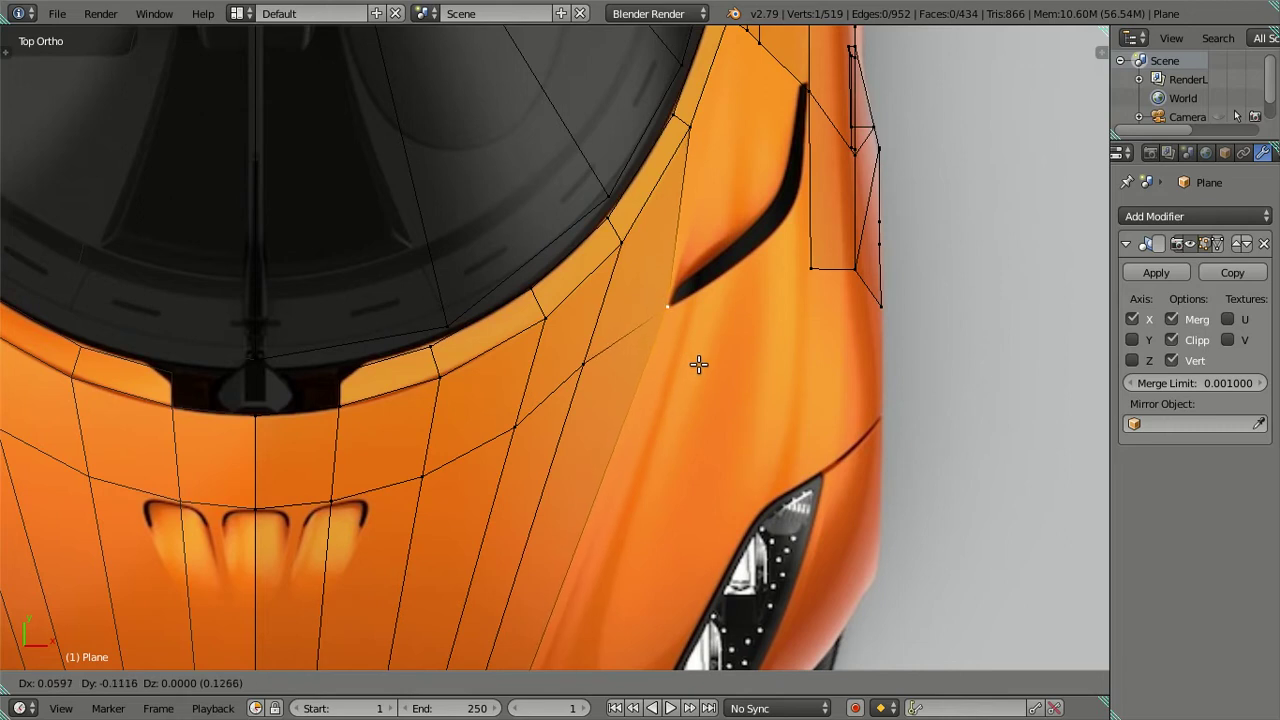
pyautogui.click(698, 364)
# Move the vertices beside the windshield near the vent onto the reference outline
pyautogui.scroll(-4, 700, 200)
pyautogui.scroll(-2, 668, 294)
pyautogui.scroll(4, 648, 297)
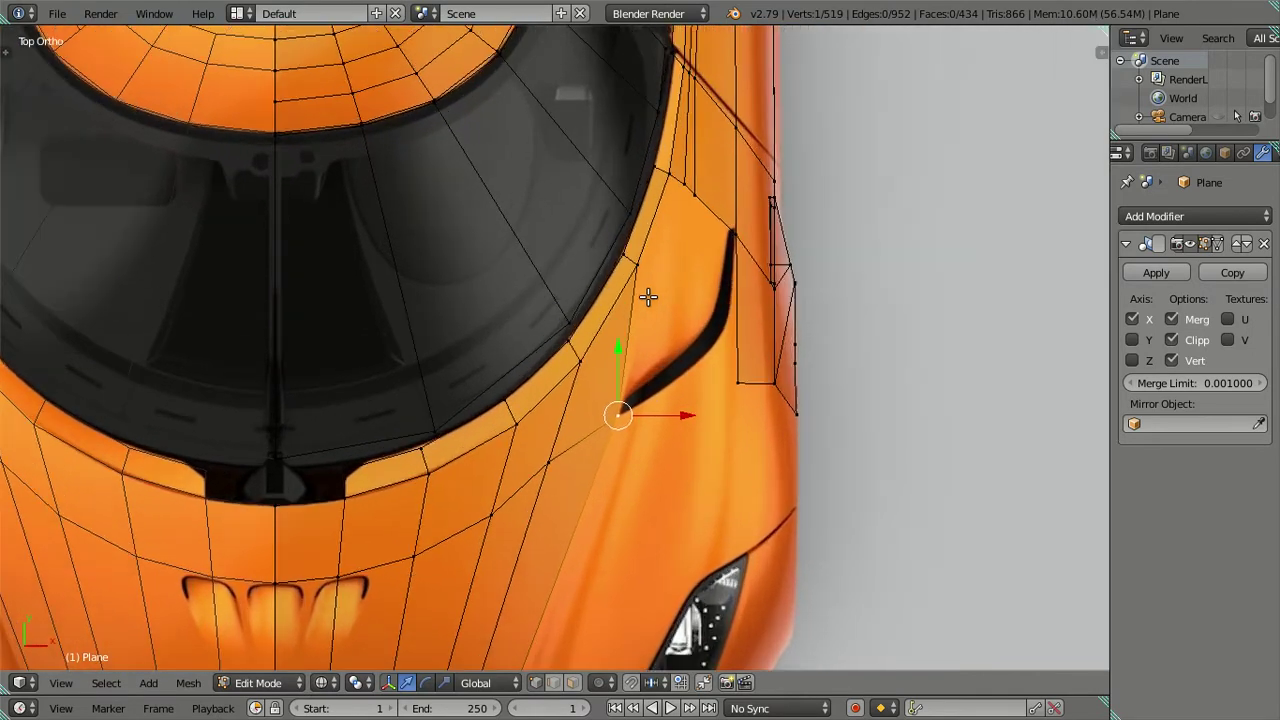
pyautogui.rightClick(642, 263)
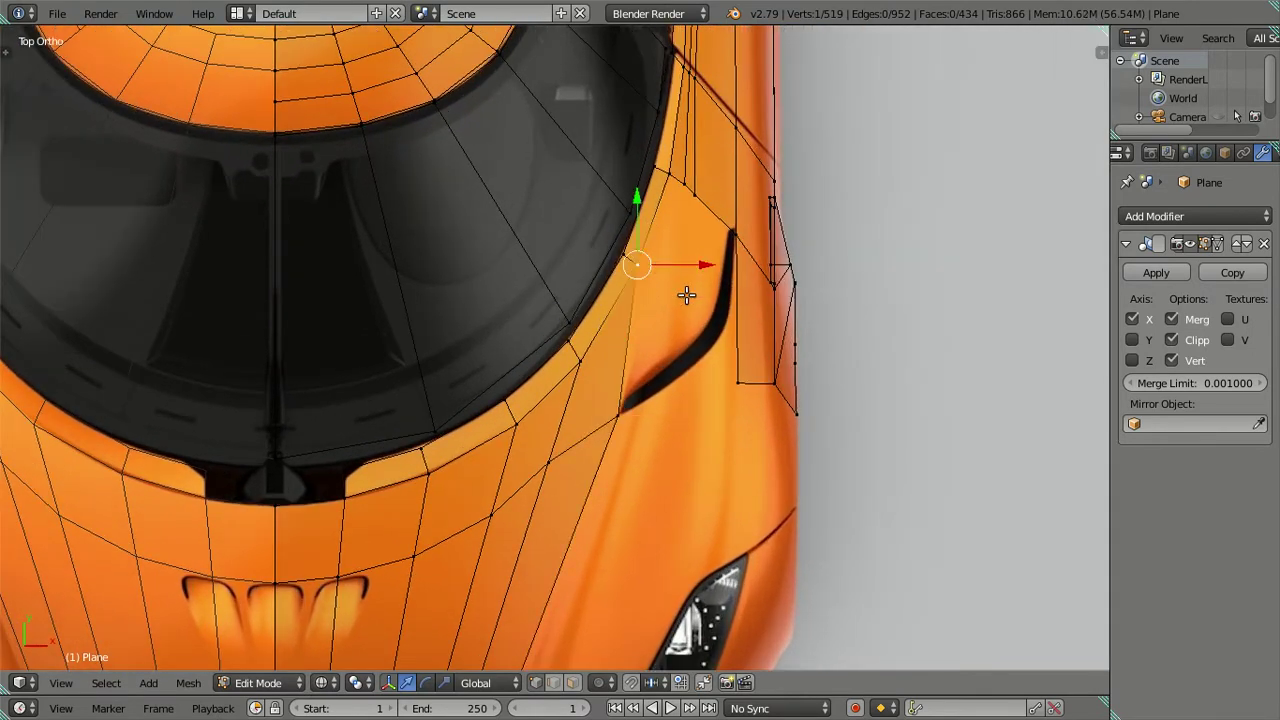
pyautogui.keyDown('shift'); pyautogui.rightClick(625, 256); pyautogui.keyUp('shift')
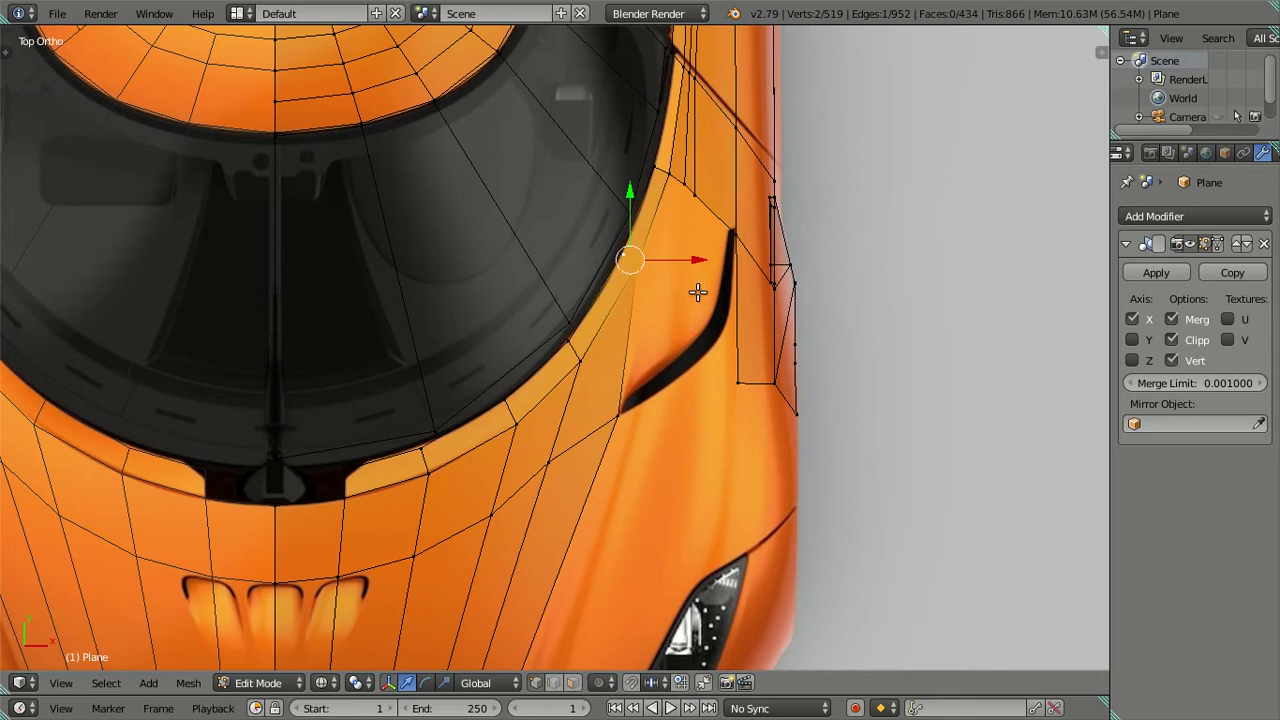
pyautogui.press('g')
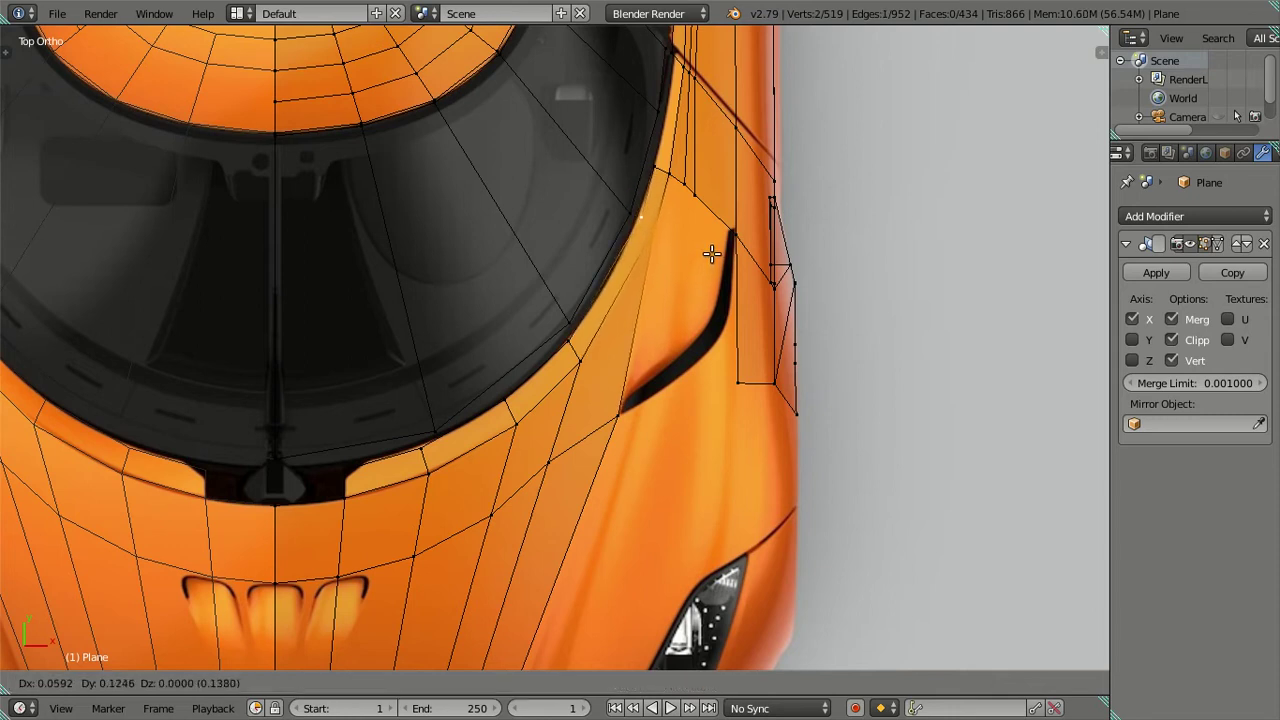
pyautogui.click(711, 254)
pyautogui.rightClick(574, 350)
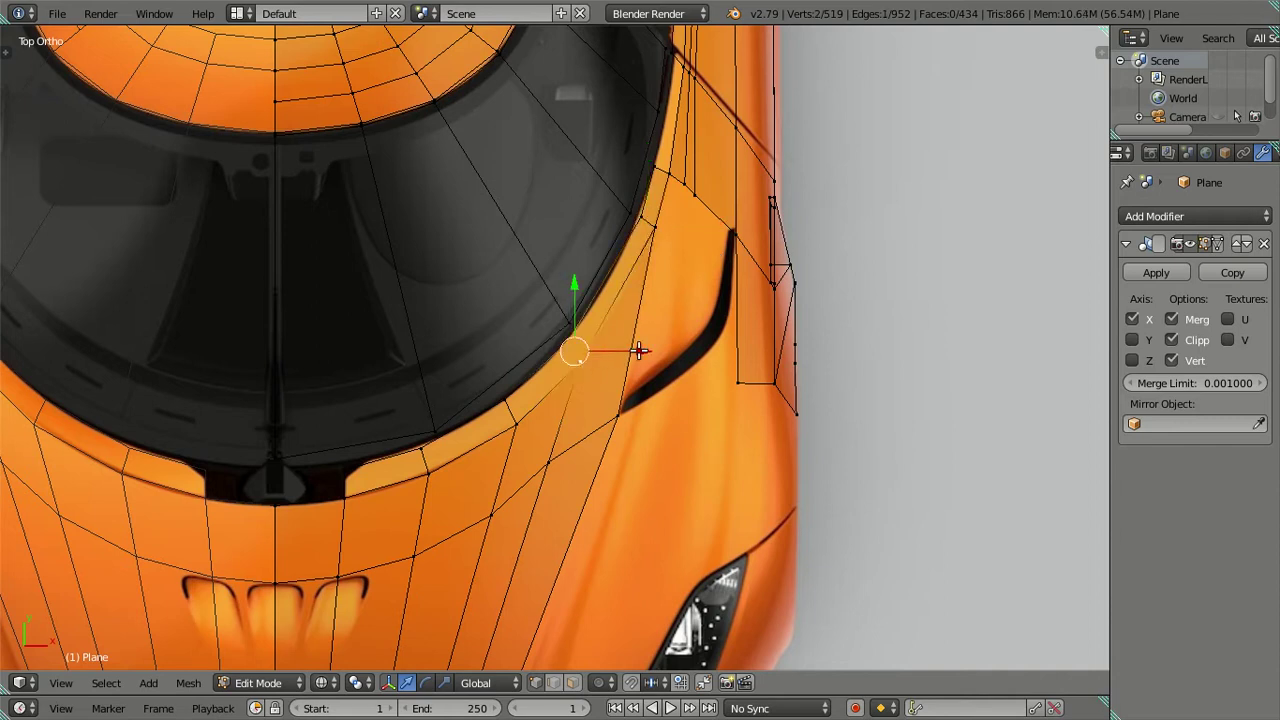
pyautogui.press('g')
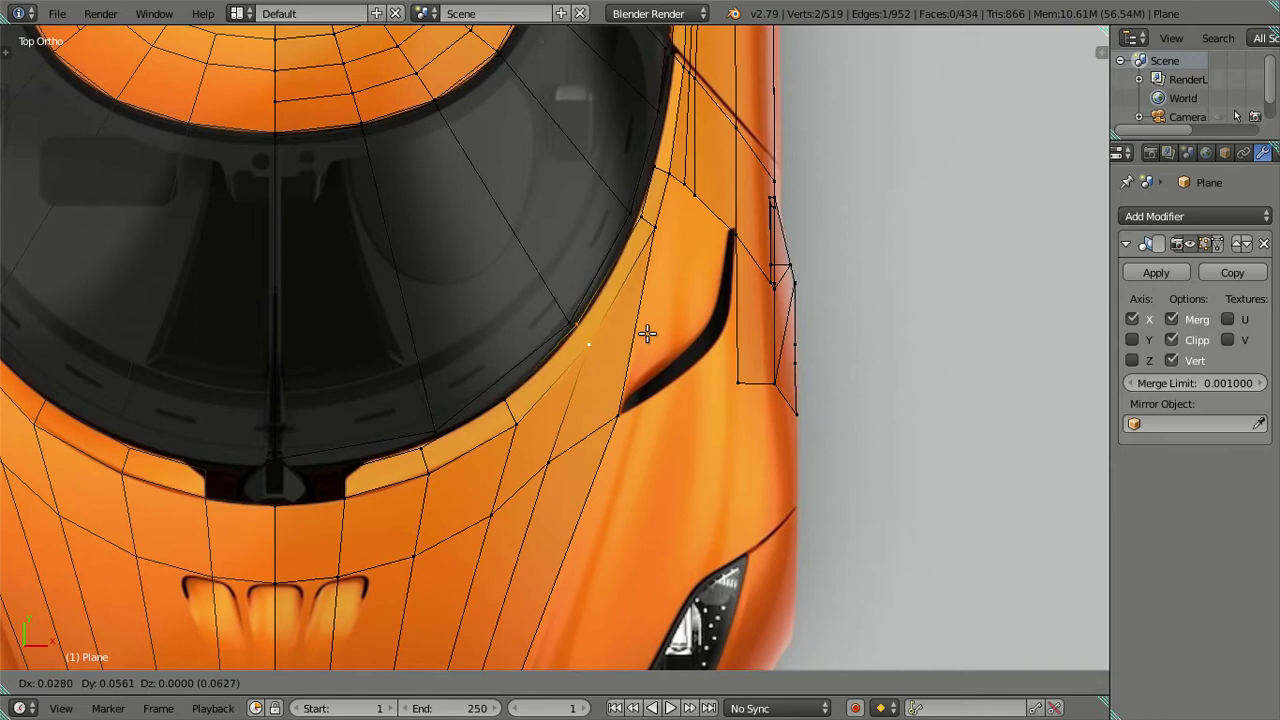
pyautogui.click(652, 332)
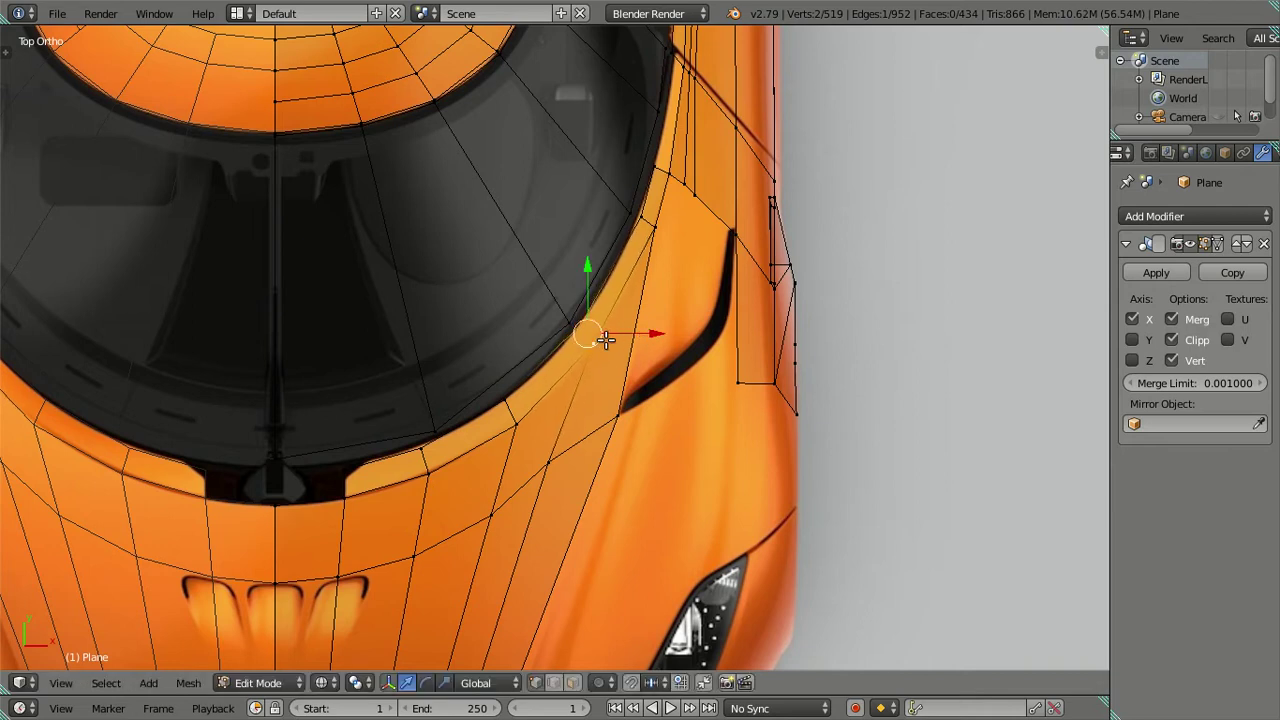
# Nudge the windscreen-edge and upper vent vertices to follow the body curve
pyautogui.press('g')
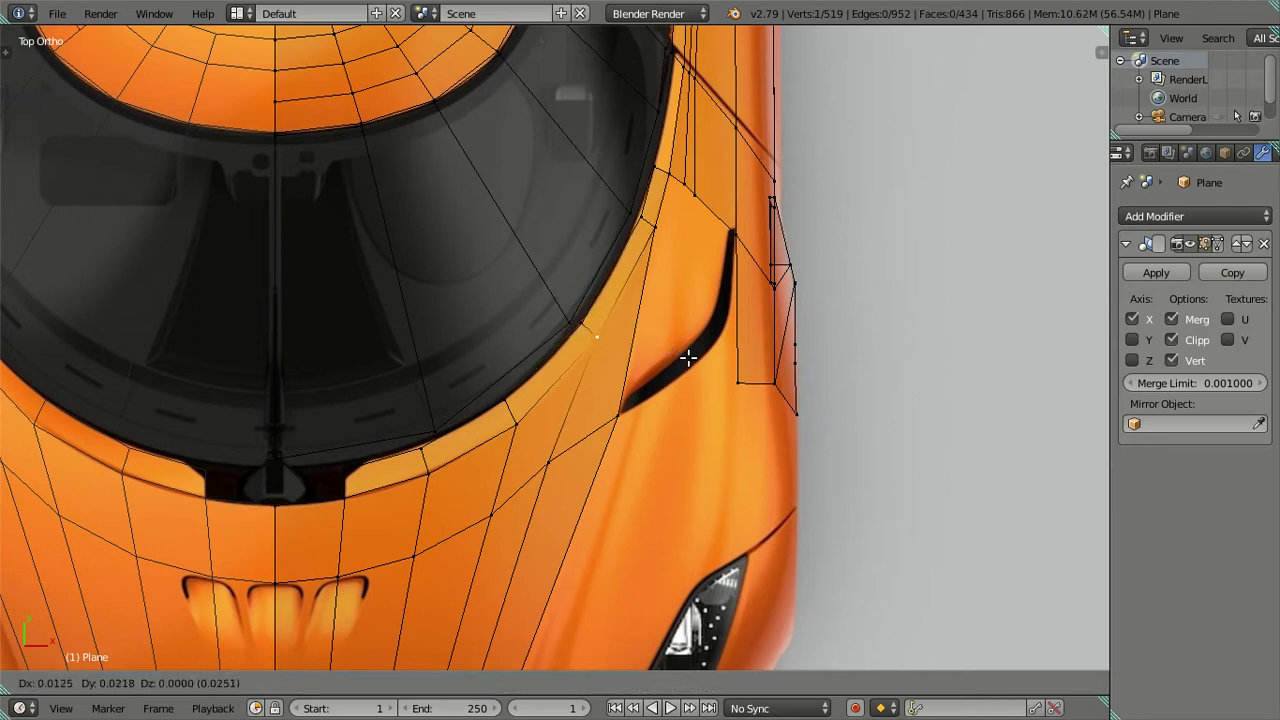
pyautogui.press('Escape')
pyautogui.rightClick(530, 426)
pyautogui.press('g')
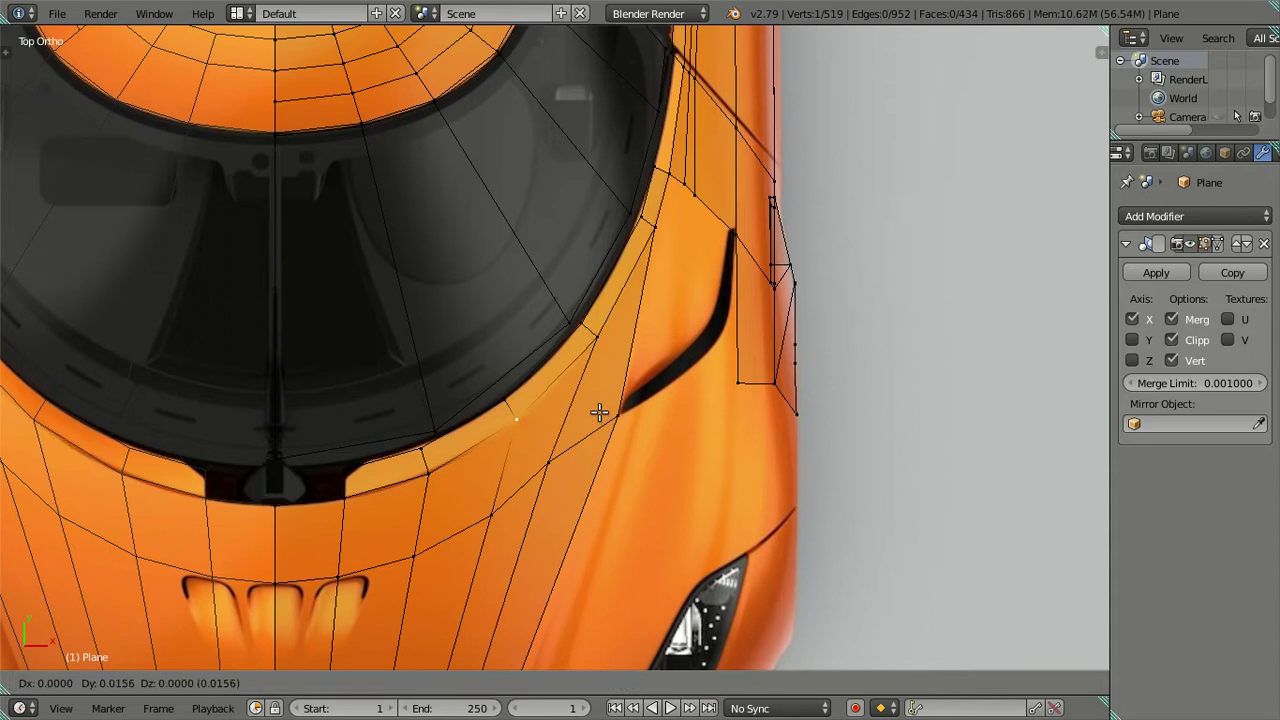
pyautogui.click(601, 413)
pyautogui.rightClick(645, 217)
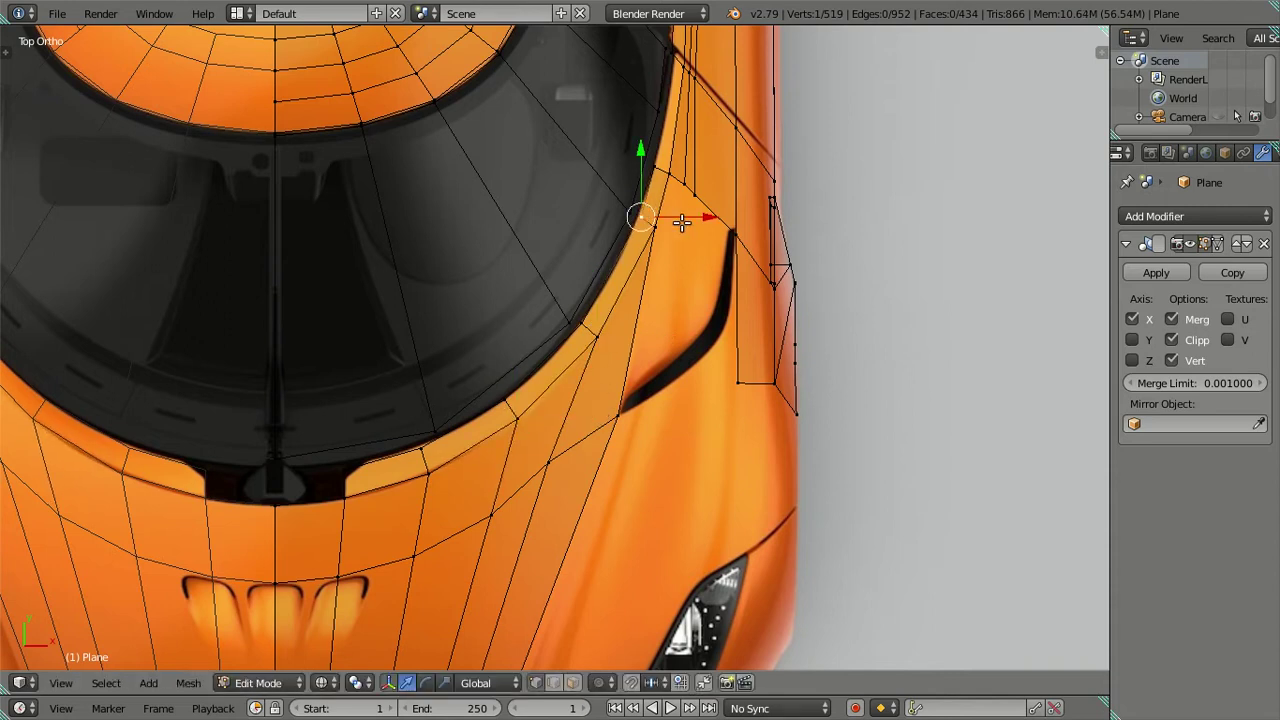
pyautogui.press('g')
pyautogui.press('x')
pyautogui.press('Escape')
pyautogui.press('g')
pyautogui.click(678, 236)
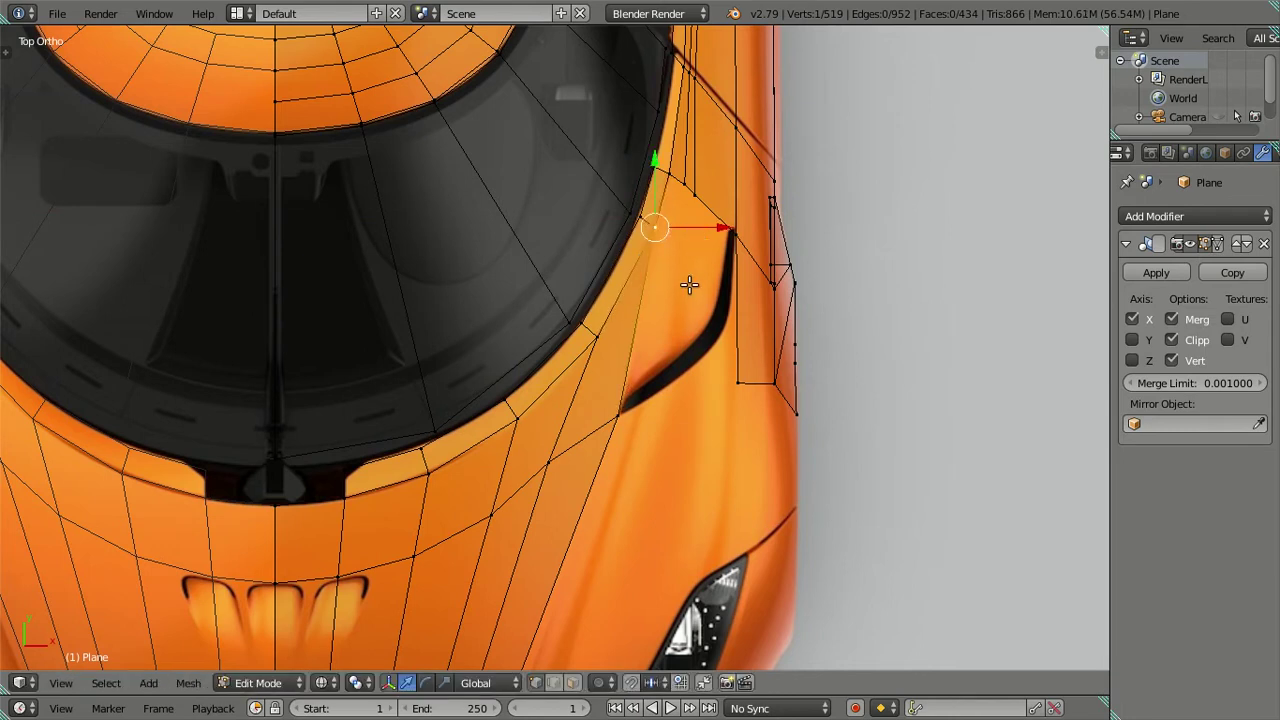
pyautogui.press('g')
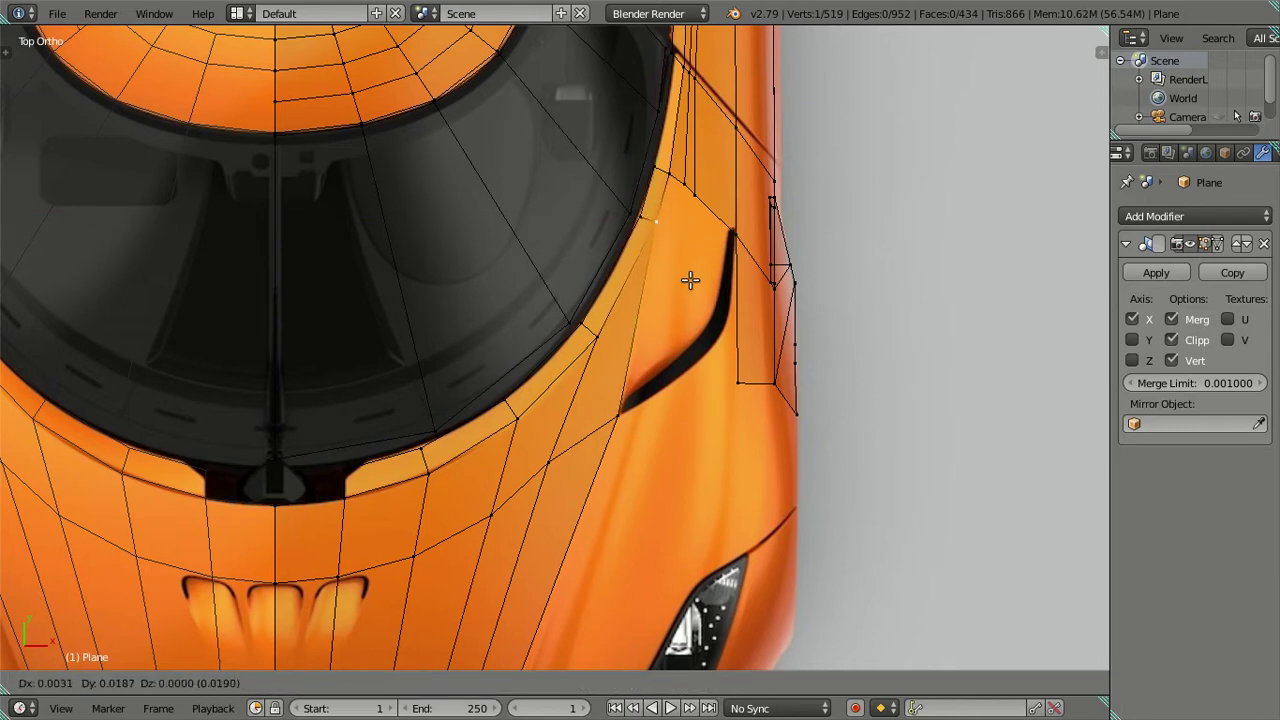
pyautogui.click(691, 283)
# Dissolve the old edge loop across the hood and slide a new loop cut into place
pyautogui.press('a')
pyautogui.keyDown('alt'); pyautogui.rightClick(523, 488); pyautogui.keyUp('alt')
pyautogui.press('x')
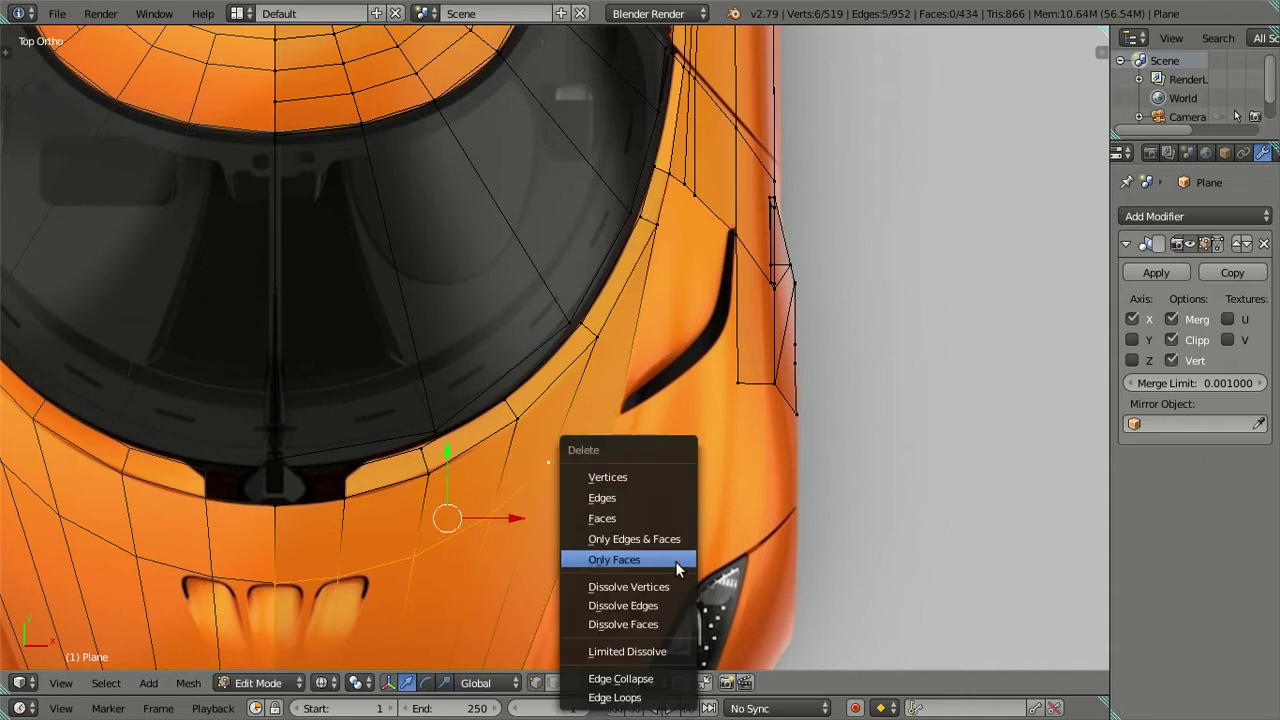
pyautogui.click(676, 606)
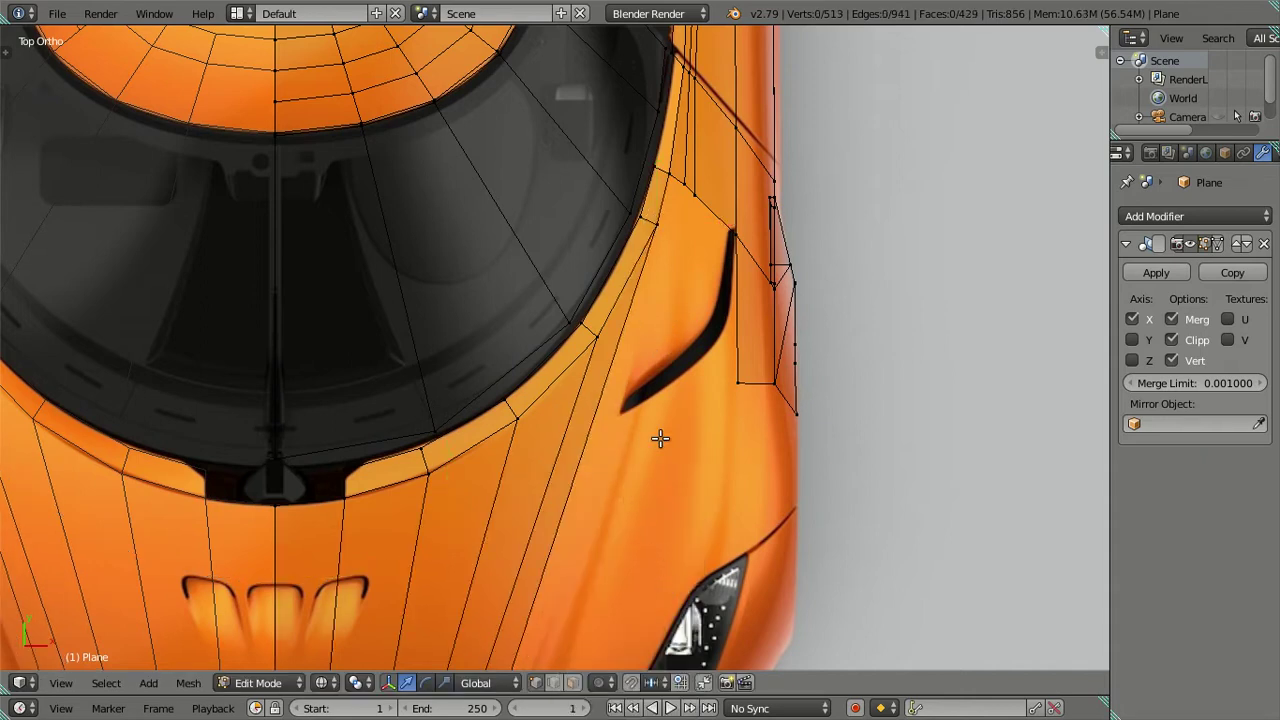
pyautogui.keyDown('shift'); pyautogui.moveTo(660, 438); pyautogui.dragTo(644, 345, button='middle'); pyautogui.keyUp('shift')
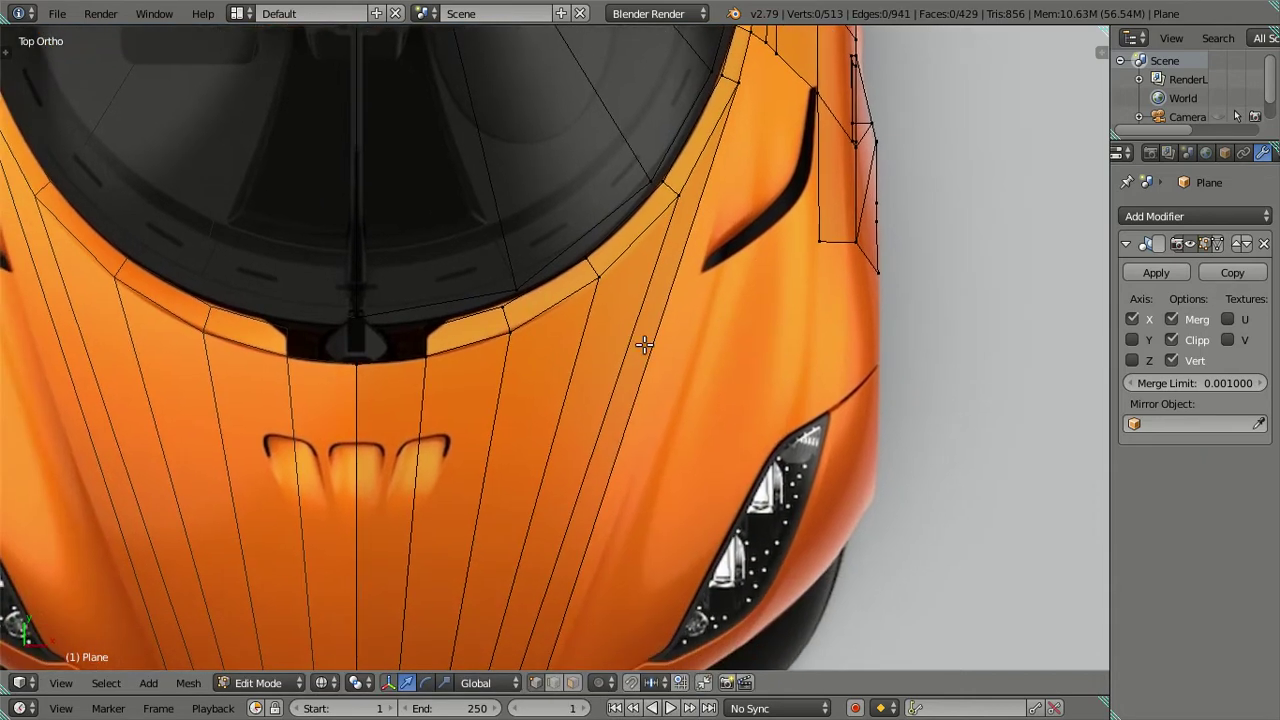
pyautogui.hotkey('ctrl', 'r')
pyautogui.click(645, 342)
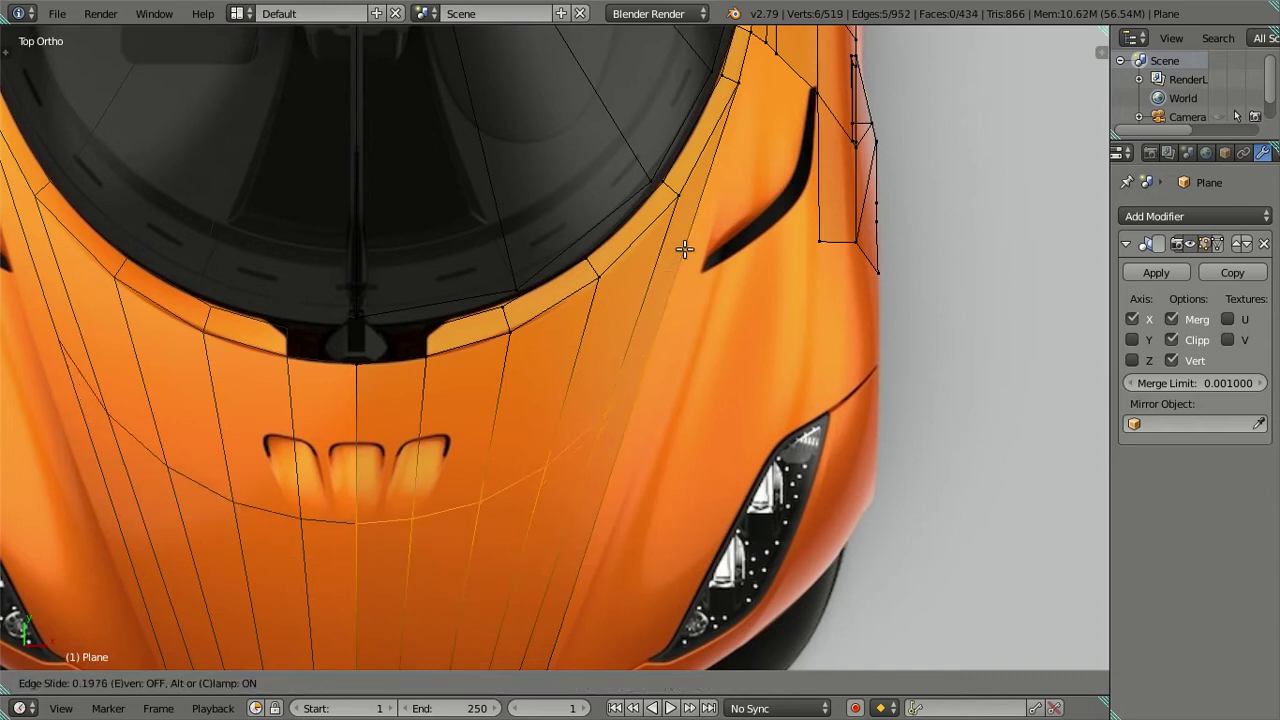
pyautogui.click(719, 157)
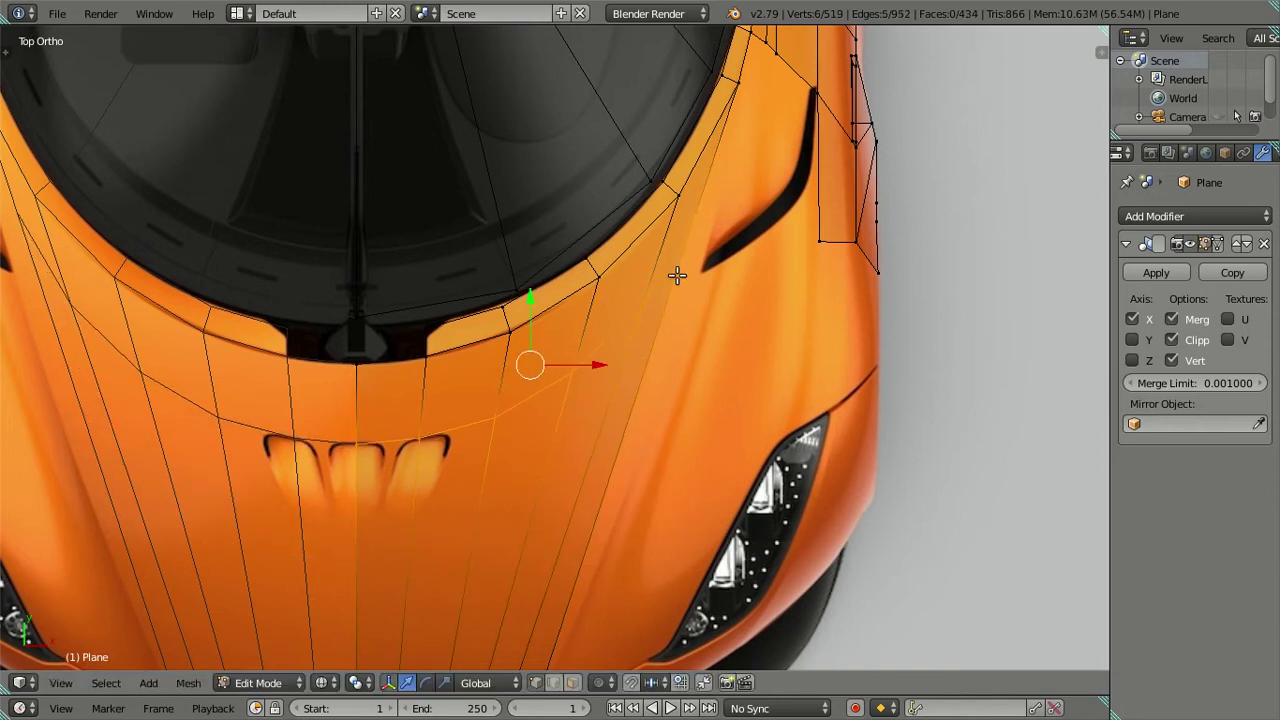
# Pull the vertices near the side vent onto its lower tip and inspect the hull
pyautogui.rightClick(692, 232)
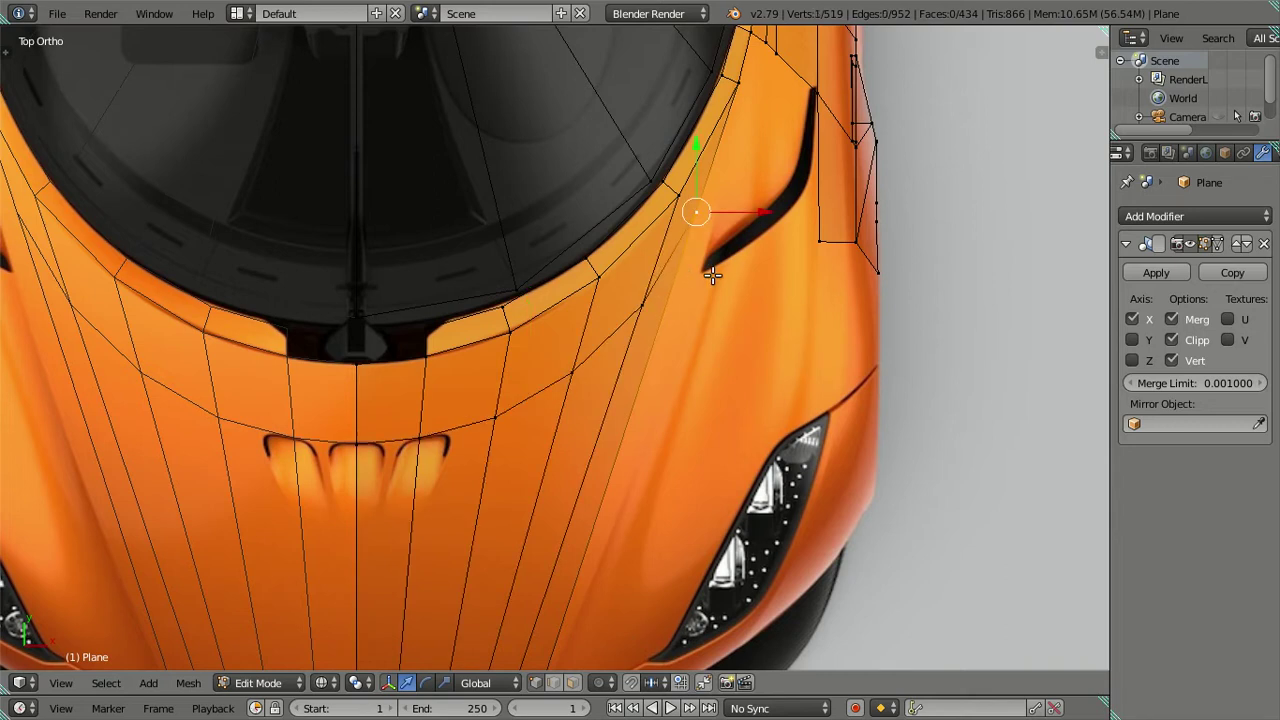
pyautogui.press('g')
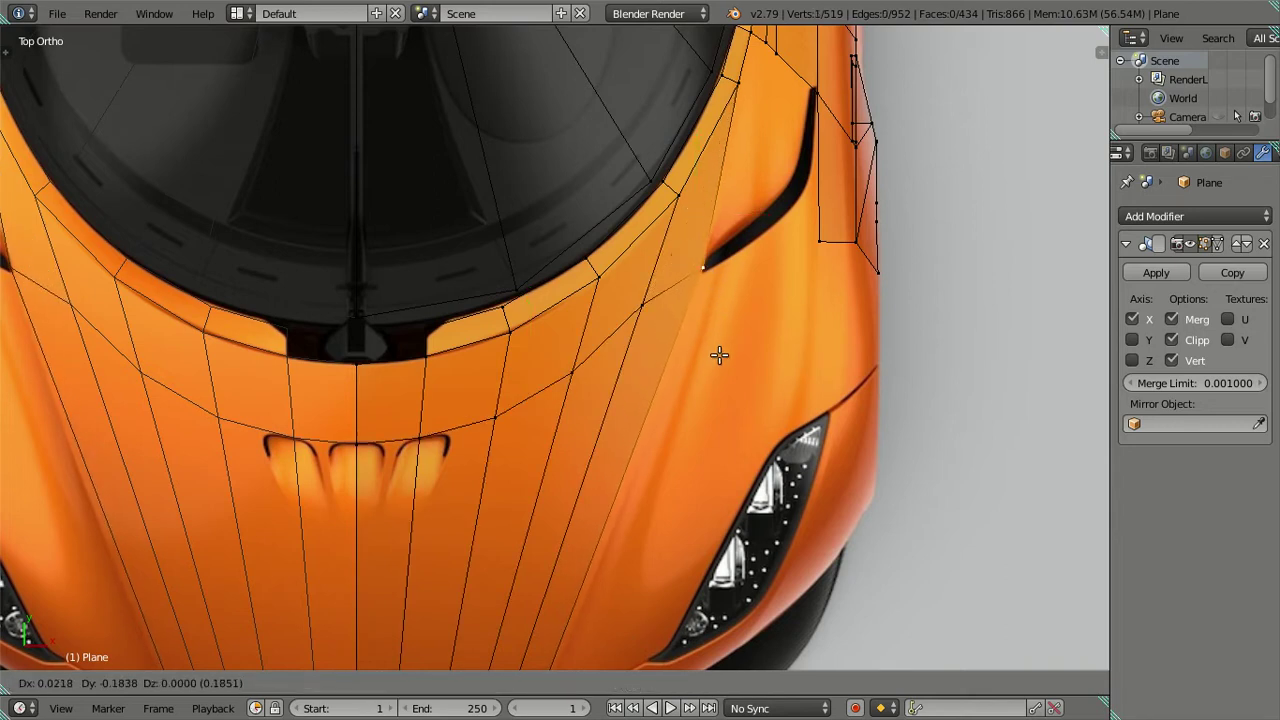
pyautogui.click(716, 360)
pyautogui.rightClick(640, 306)
pyautogui.moveTo(641, 240); pyautogui.dragTo(636, 256)
pyautogui.click(636, 256)
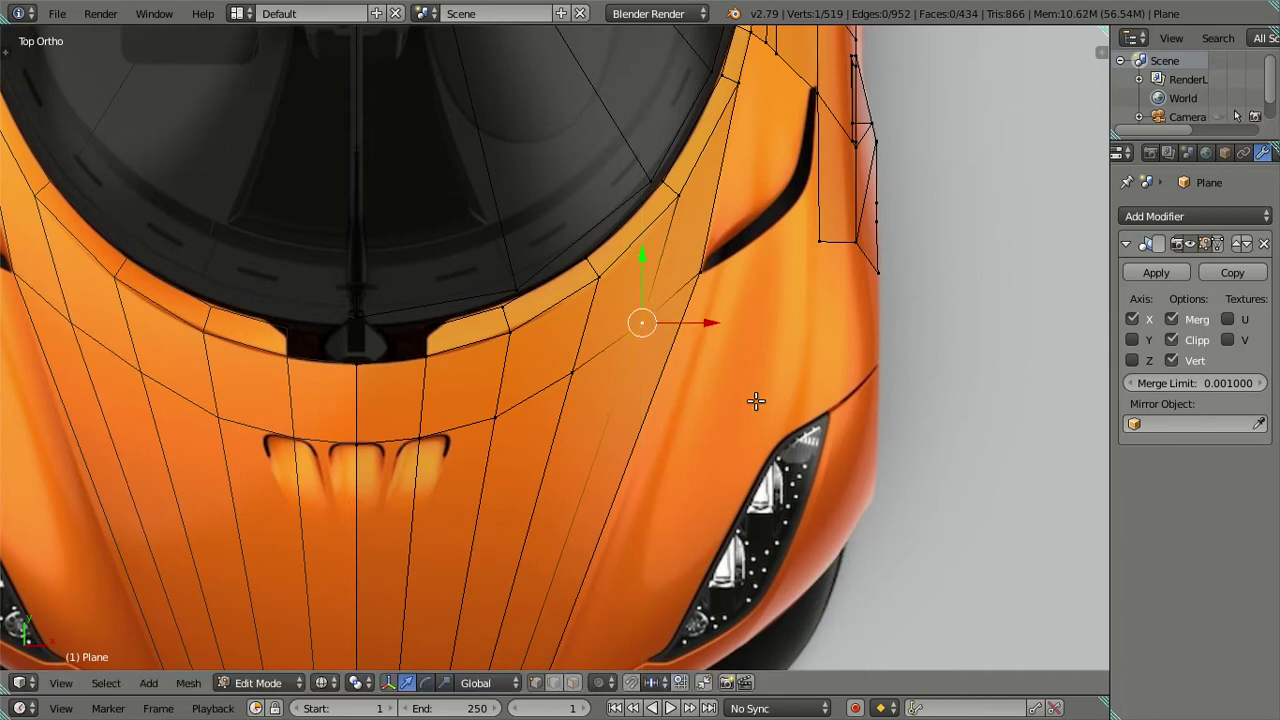
pyautogui.moveTo(889, 380)
pyautogui.mouseDown(button='middle')
pyautogui.moveTo(656, 179)
pyautogui.moveTo(623, 246)
pyautogui.mouseUp(button='middle')
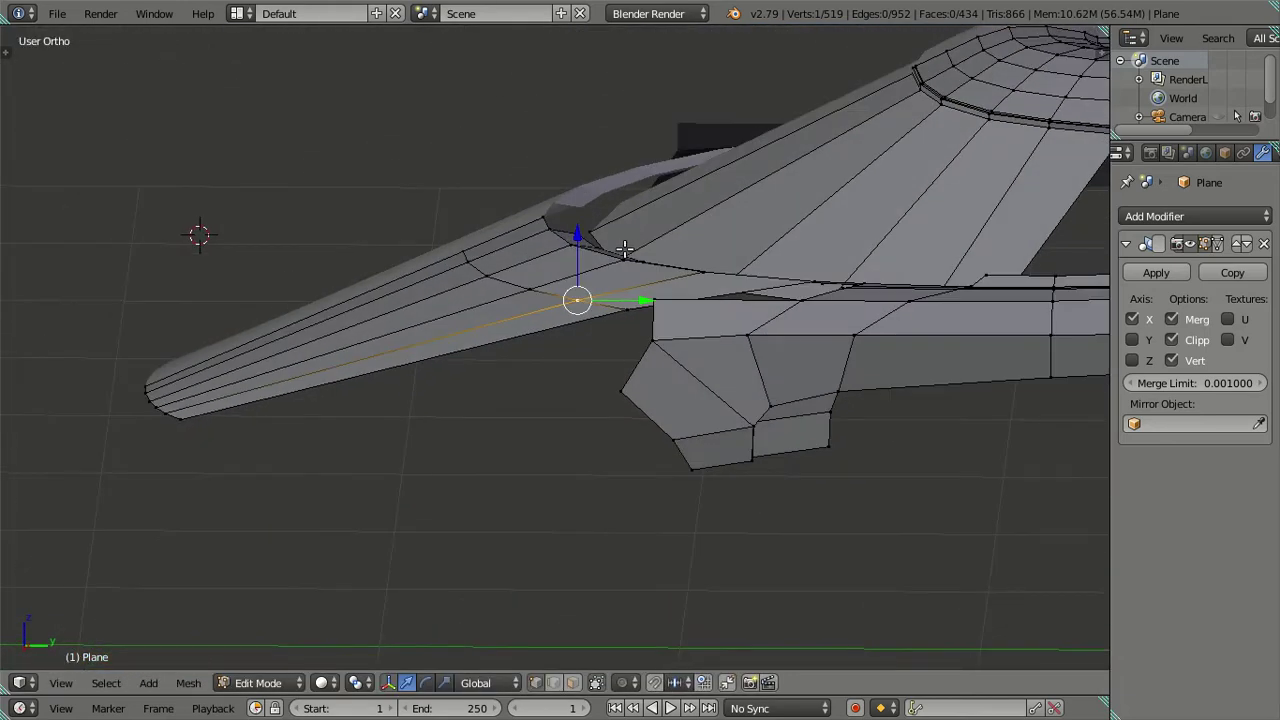
pyautogui.press('a')
pyautogui.scroll(3, 623, 246)
pyautogui.moveTo(623, 323)
pyautogui.mouseDown(button='middle')
pyautogui.moveTo(864, 313)
pyautogui.moveTo(657, 343)
pyautogui.moveTo(743, 423)
pyautogui.moveTo(716, 404)
pyautogui.mouseUp(button='middle')
pyautogui.scroll(-3, 640, 350)
pyautogui.press('KP_7')
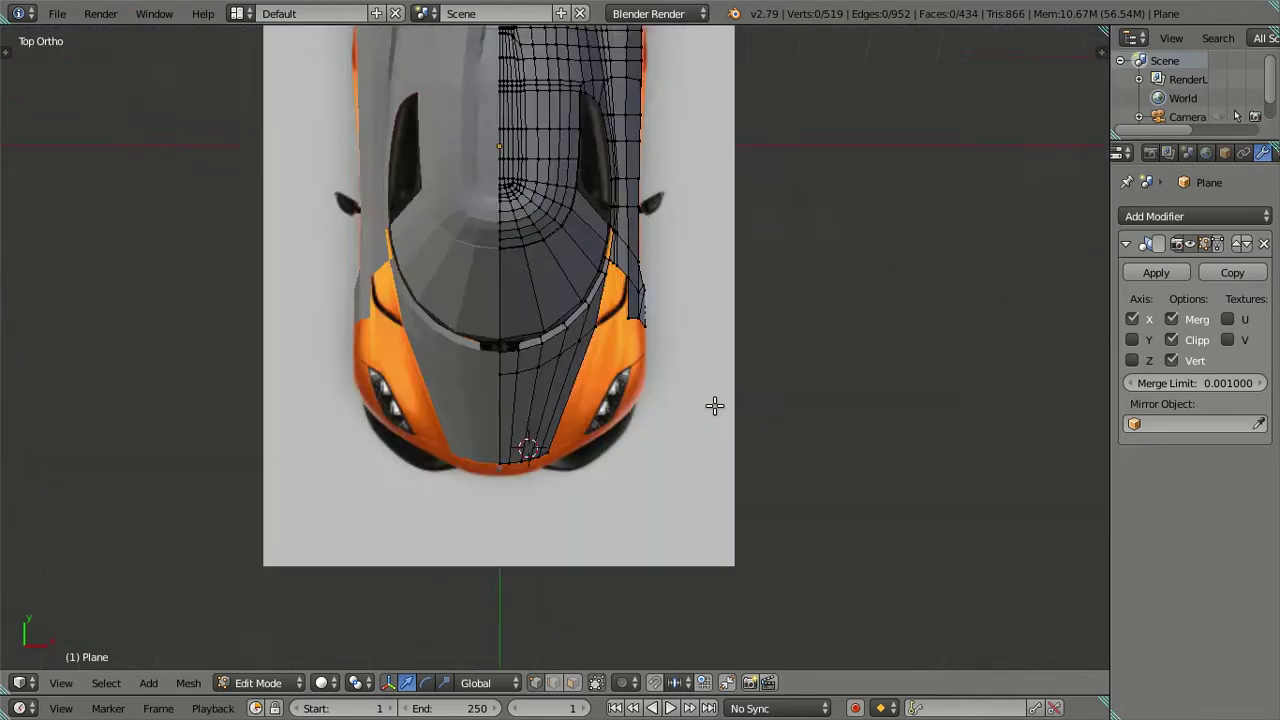
pyautogui.scroll(3, 714, 406)
pyautogui.scroll(2, 729, 337)
pyautogui.scroll(1, 666, 399)
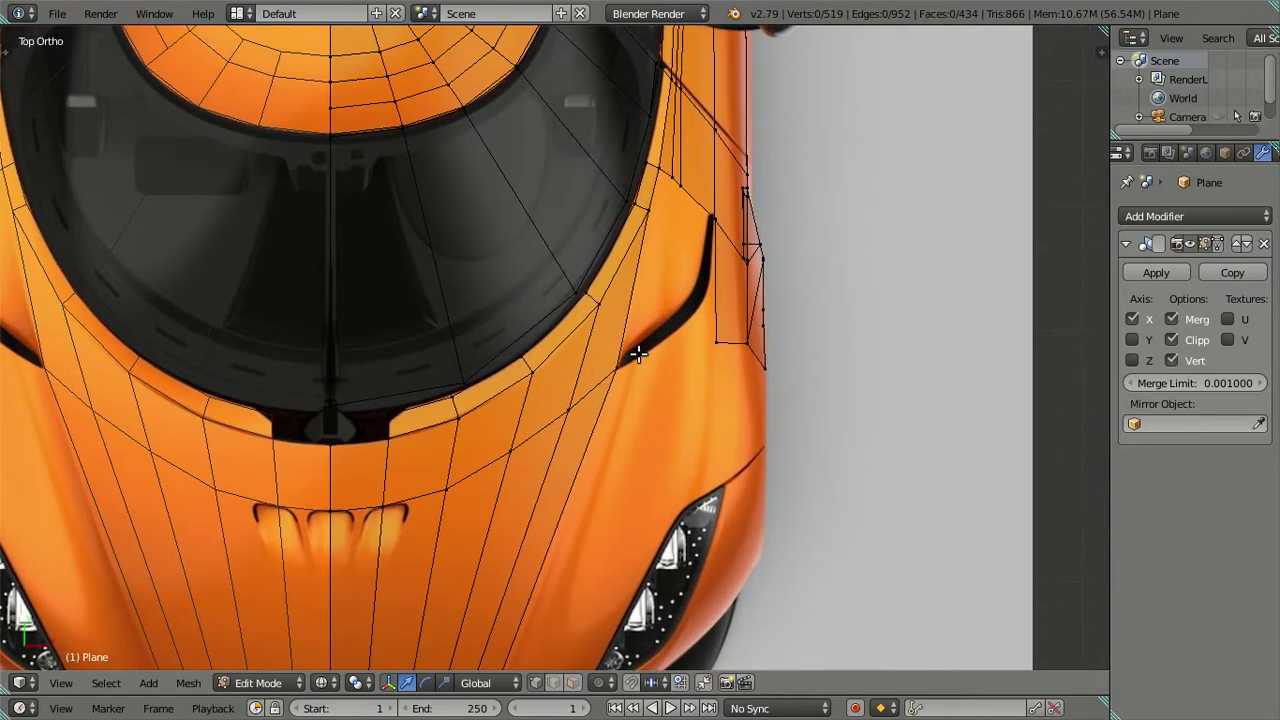
pyautogui.scroll(1, 640, 357)
pyautogui.scroll(1, 630, 375)
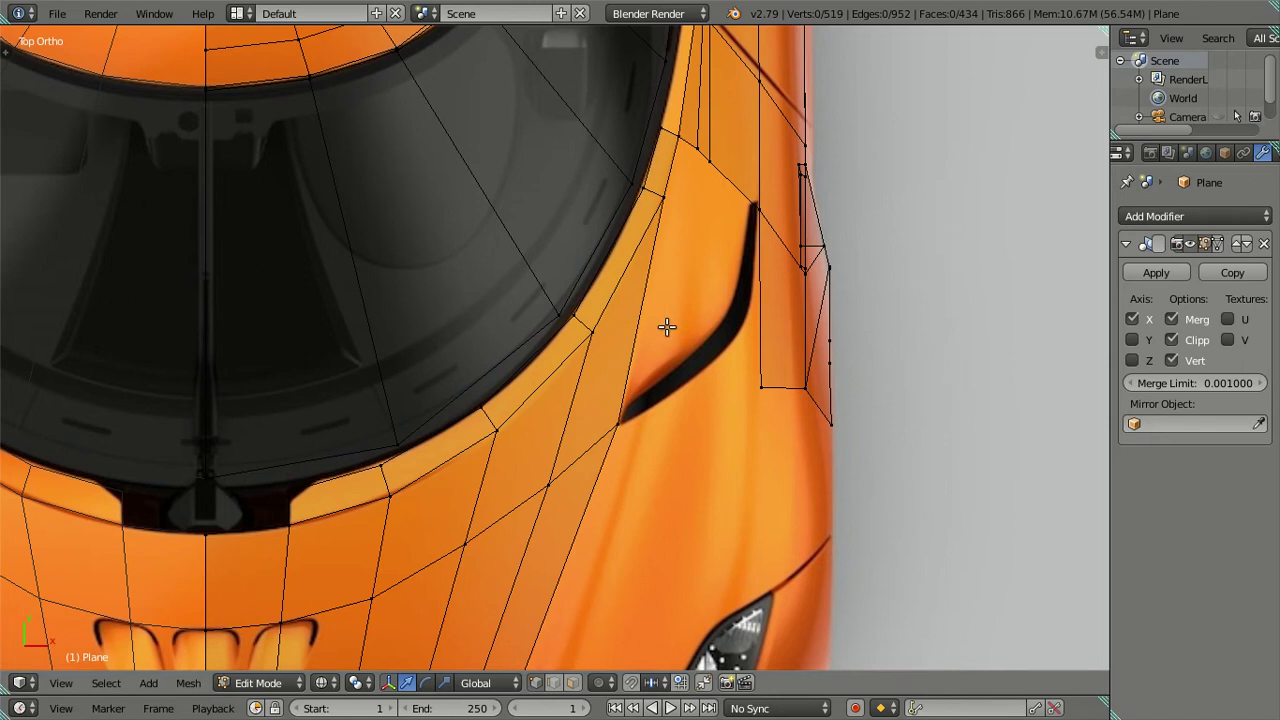
# Cut and slide a loop across the hood, then shift the vent's lower-end vertex lengthwise
pyautogui.hotkey('ctrl', 'r')
pyautogui.click(635, 361)
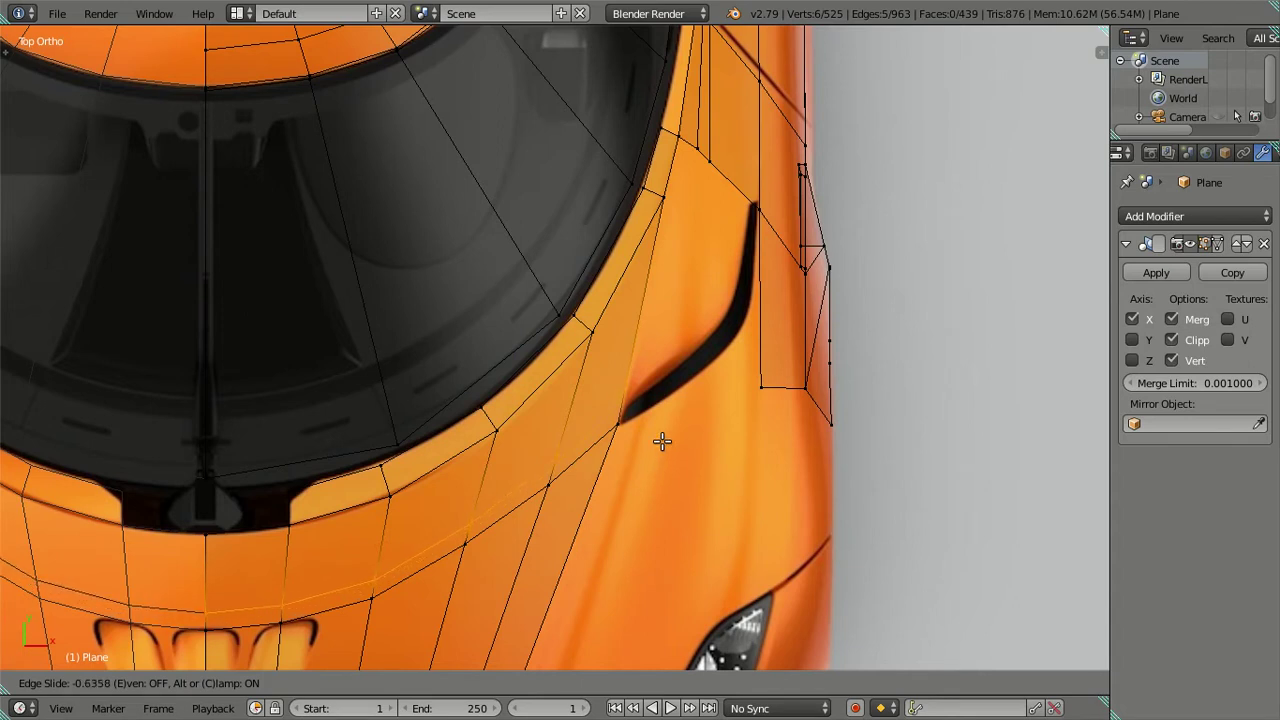
pyautogui.click(655, 430)
pyautogui.rightClick(625, 385)
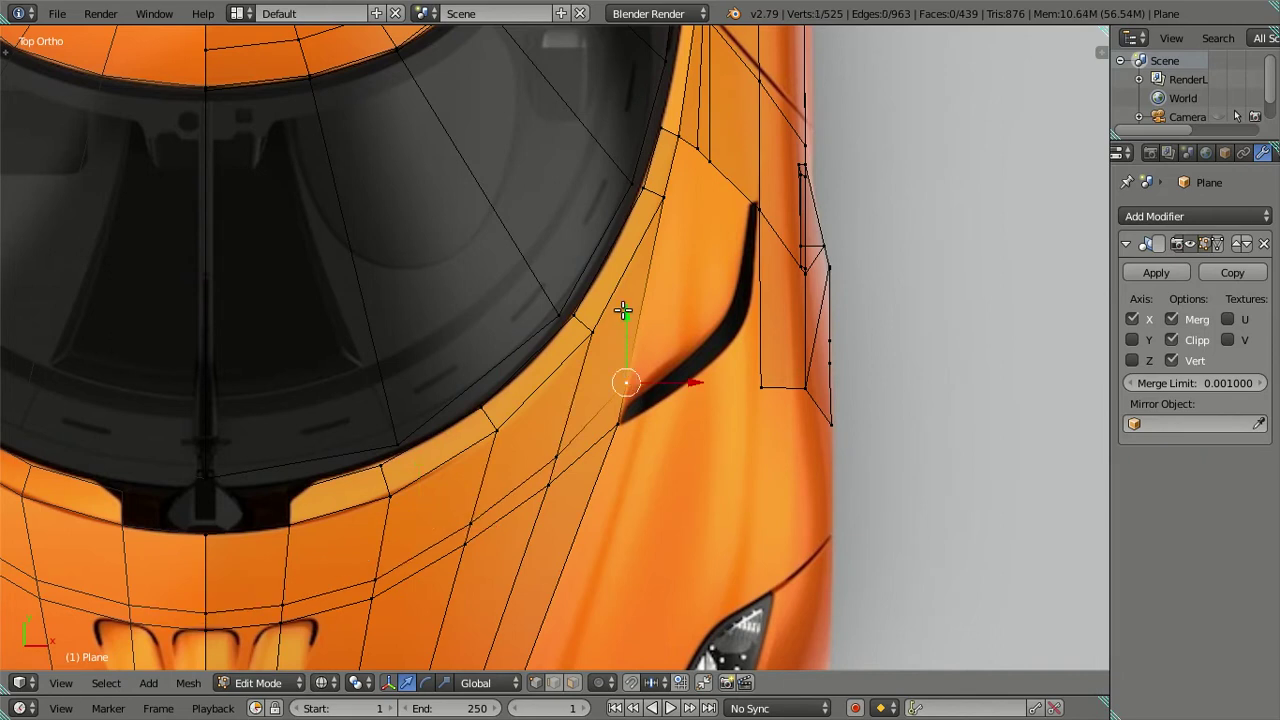
pyautogui.moveTo(623, 311); pyautogui.dragTo(624, 318)
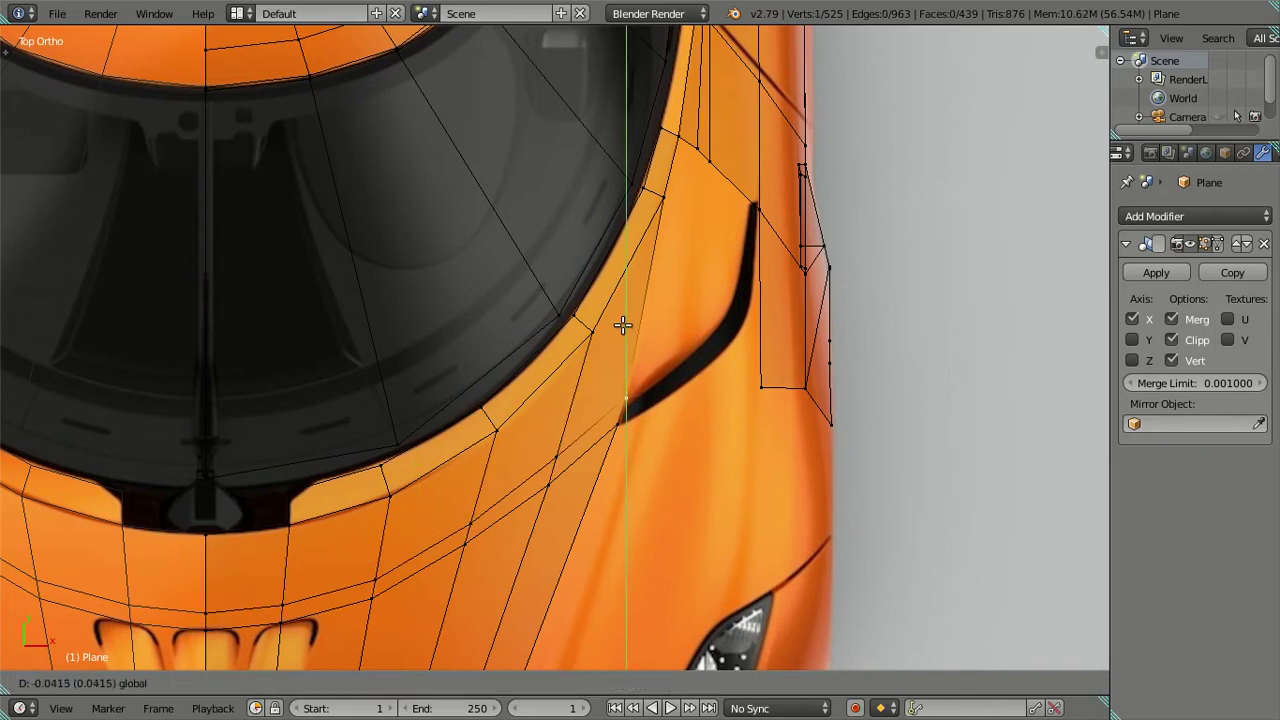
pyautogui.click(623, 325)
# Extrude an edge toward the side vent and place its new vertex on the vent edge
pyautogui.keyDown('shift'); pyautogui.rightClick(666, 212); pyautogui.keyUp('shift')
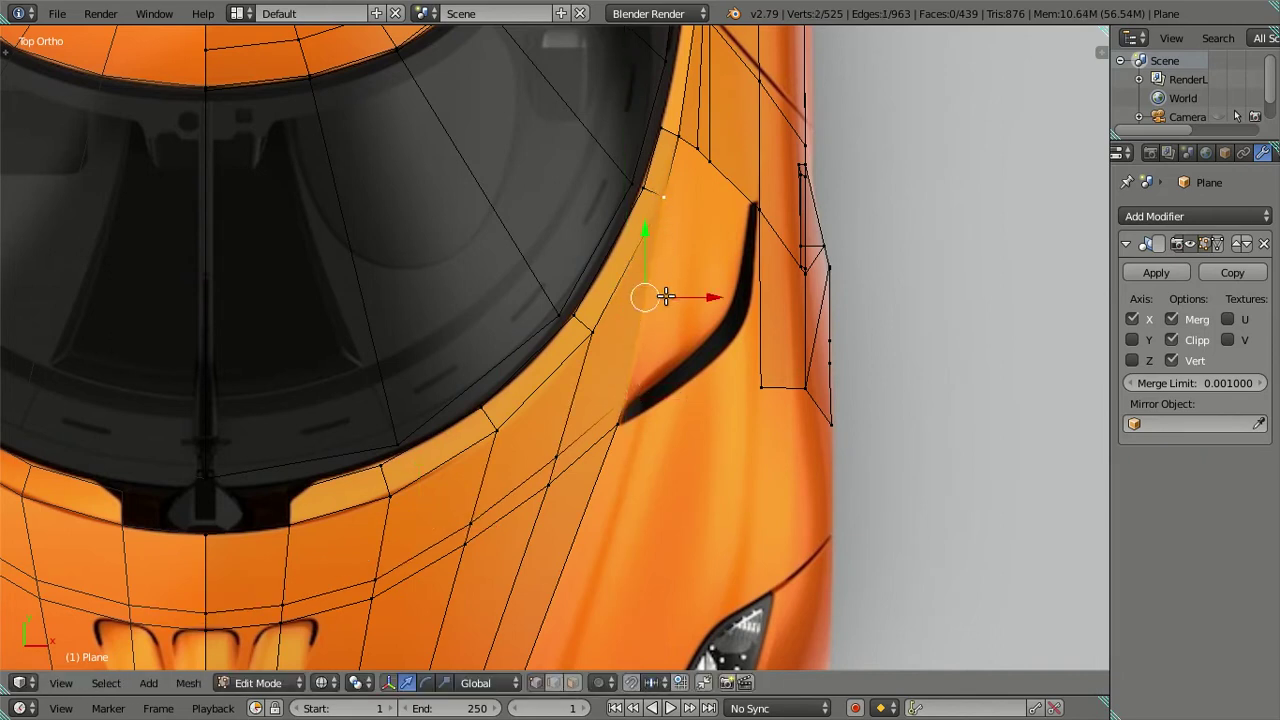
pyautogui.press('e')
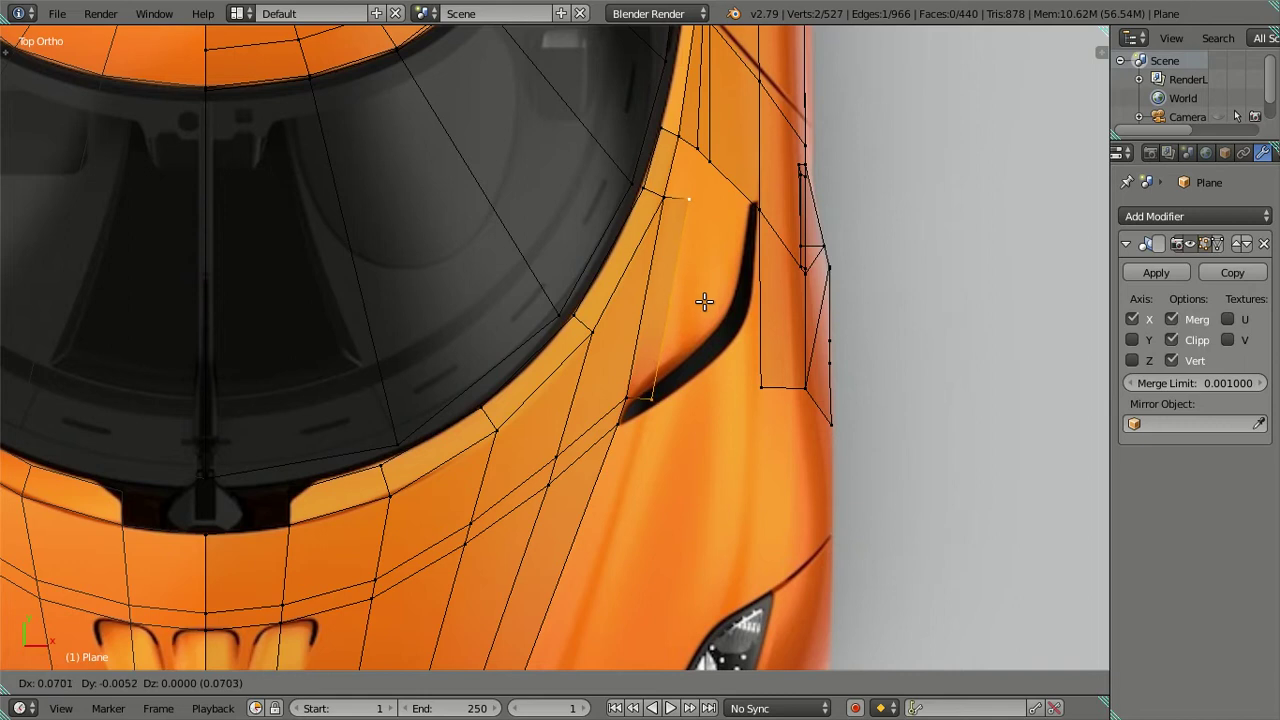
pyautogui.click(704, 301)
pyautogui.rightClick(660, 390)
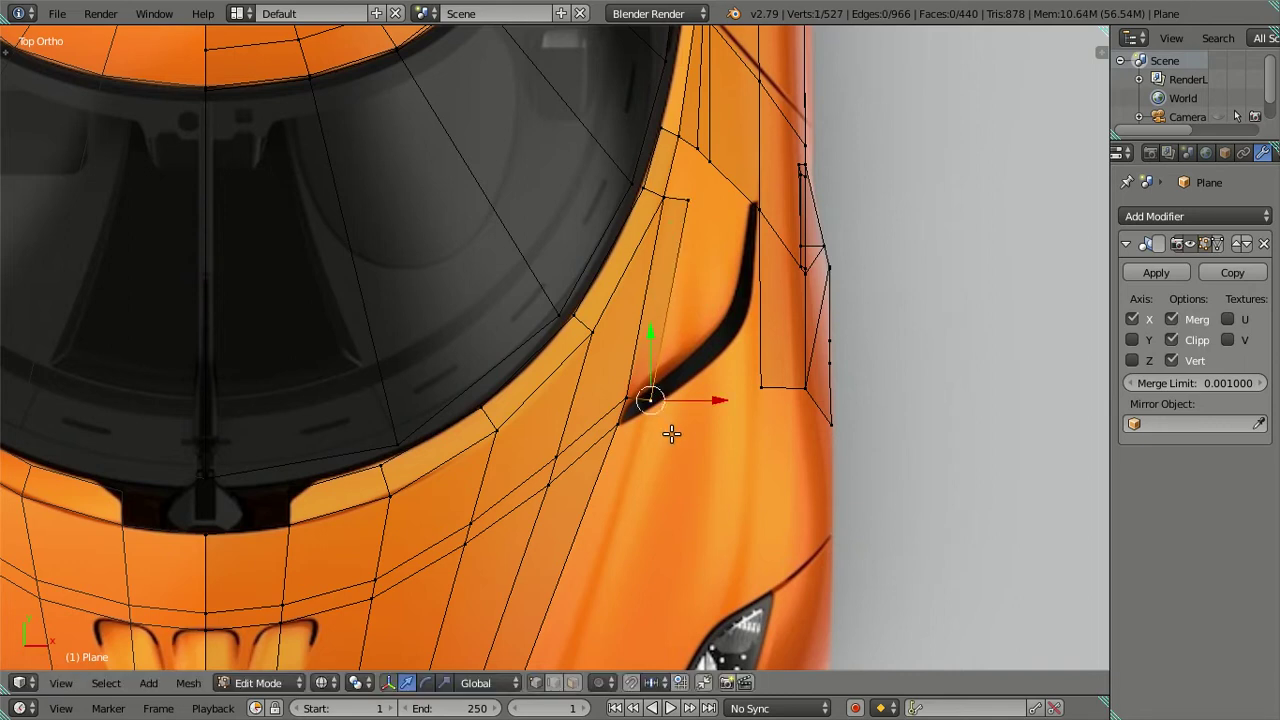
pyautogui.press('g')
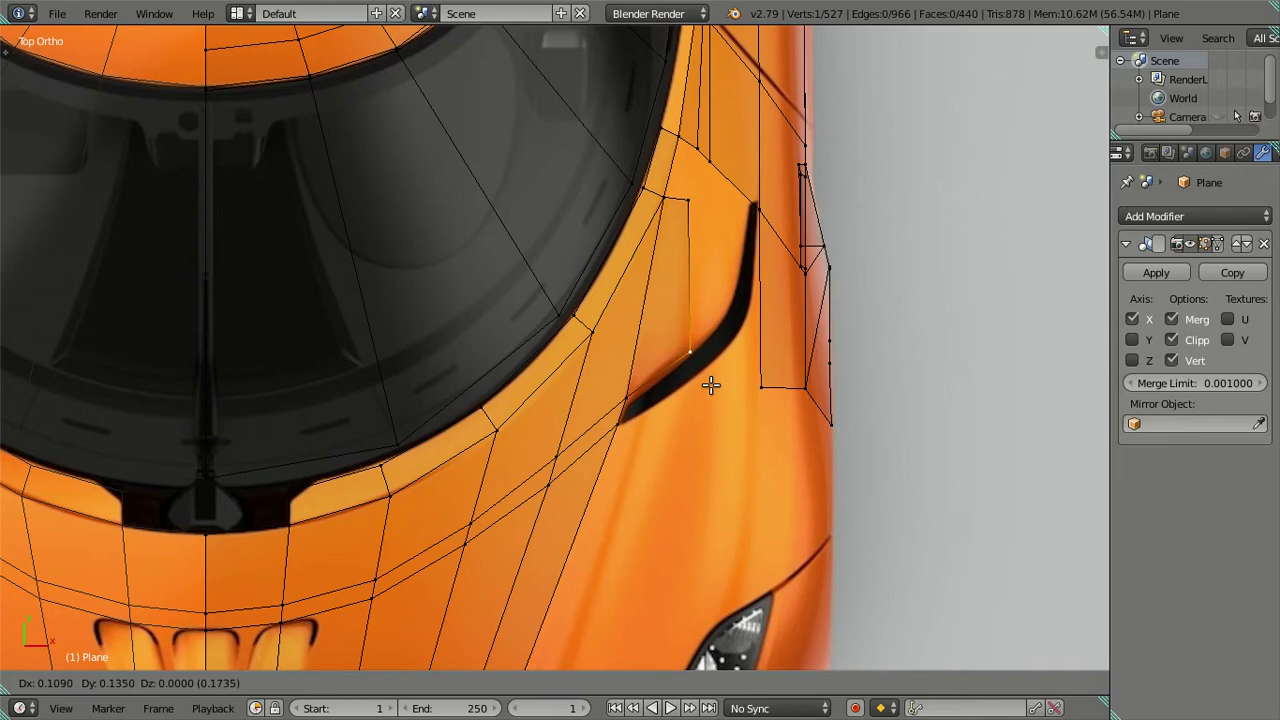
pyautogui.click(707, 391)
# Align the vent's lower corner vertex along Y and fill the four-vertex gap with a face
pyautogui.rightClick(625, 402)
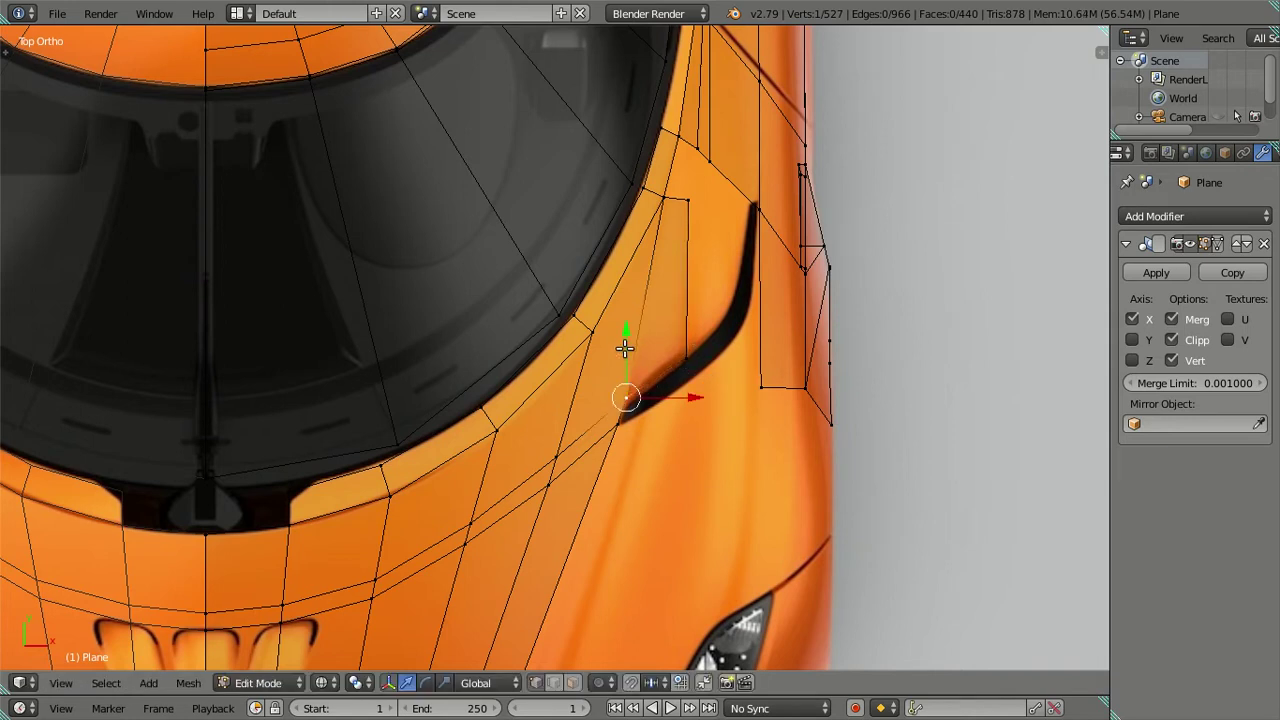
pyautogui.press('g')
pyautogui.press('y')
pyautogui.click(628, 332)
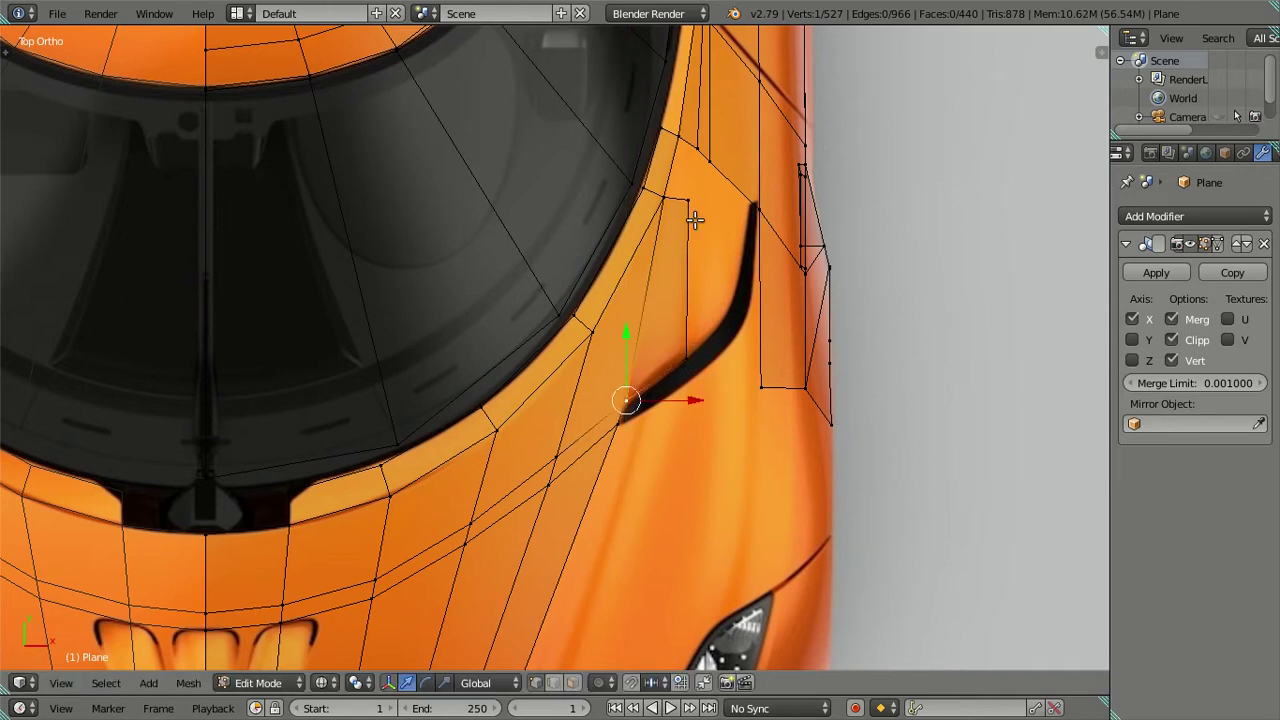
pyautogui.keyDown('alt'); pyautogui.rightClick(693, 173); pyautogui.keyUp('alt')
pyautogui.press('f')
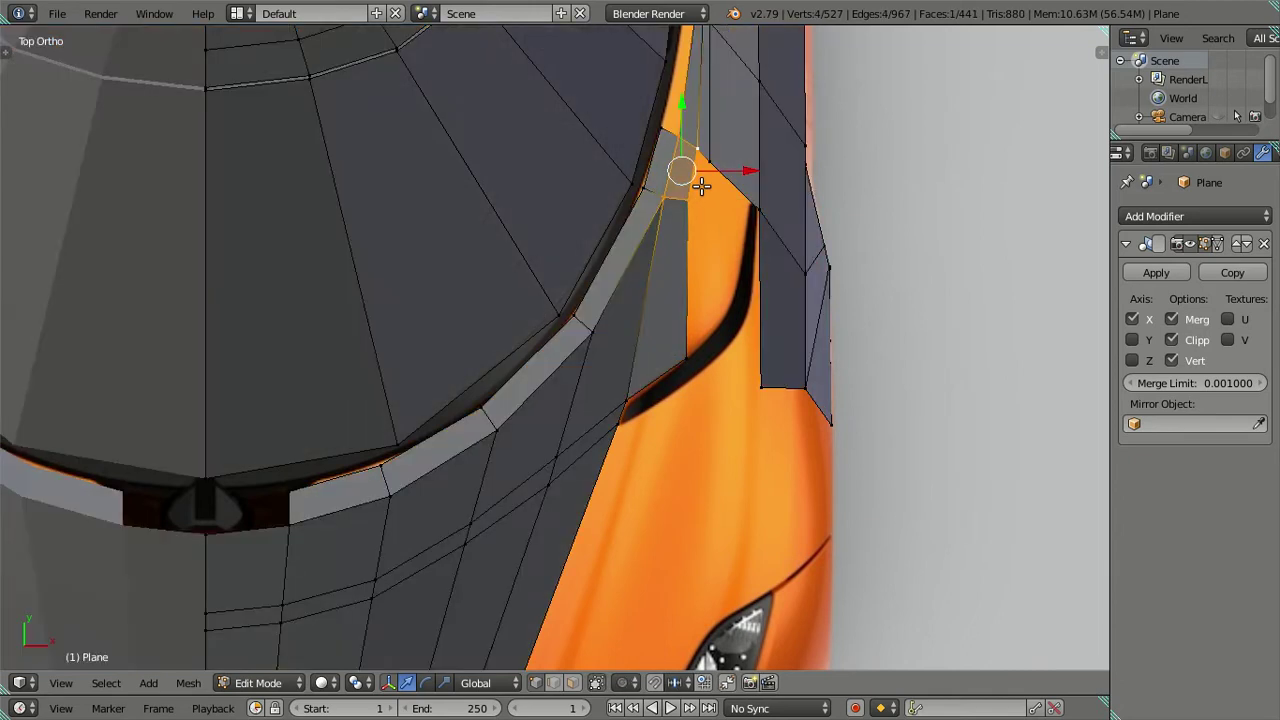
# Extrude the edge beside the vent toward the opening and reposition its new lower vertex
pyautogui.press('a')
pyautogui.rightClick(689, 203)
pyautogui.keyDown('shift'); pyautogui.rightClick(711, 333); pyautogui.keyUp('shift')
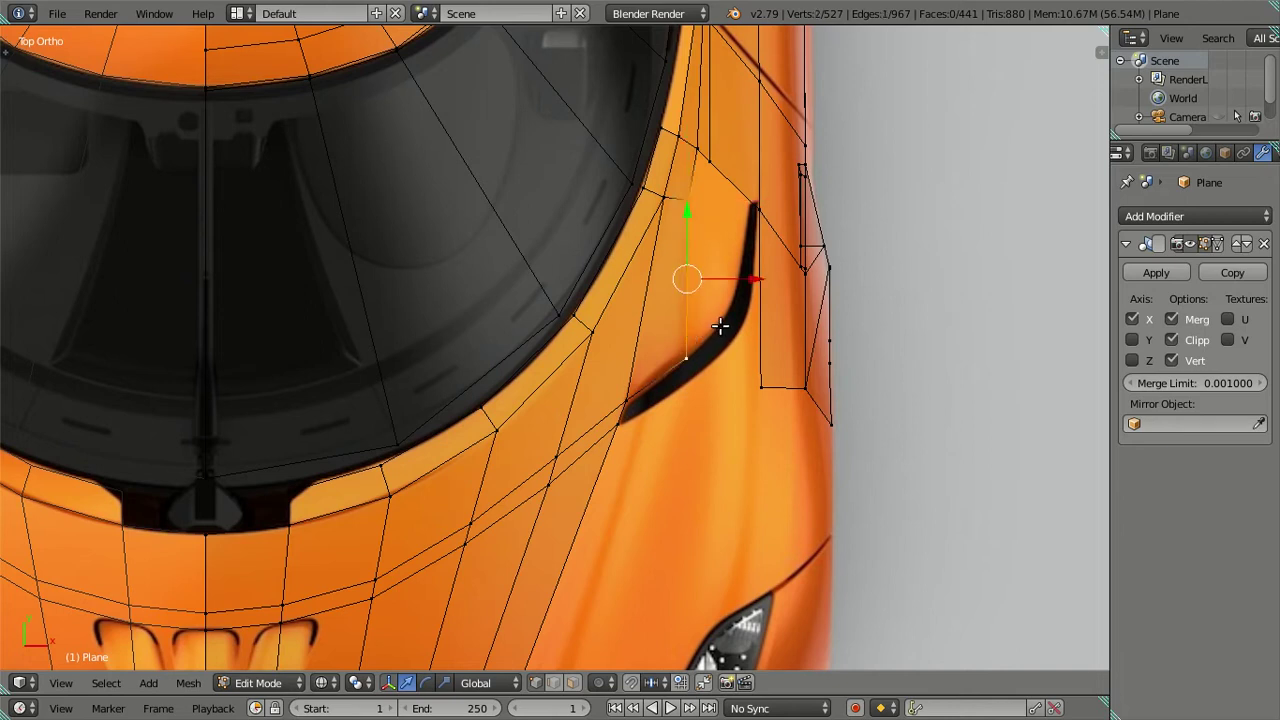
pyautogui.press('e')
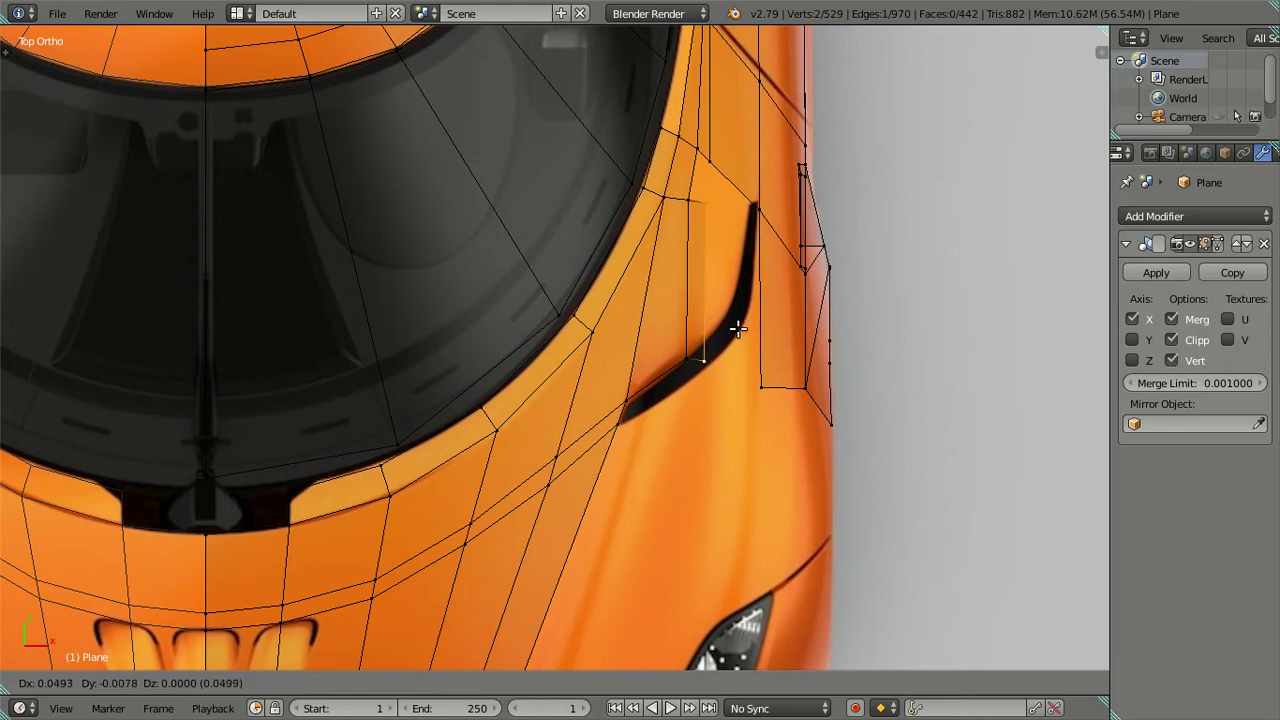
pyautogui.click(737, 328)
pyautogui.rightClick(703, 358)
pyautogui.press('g')
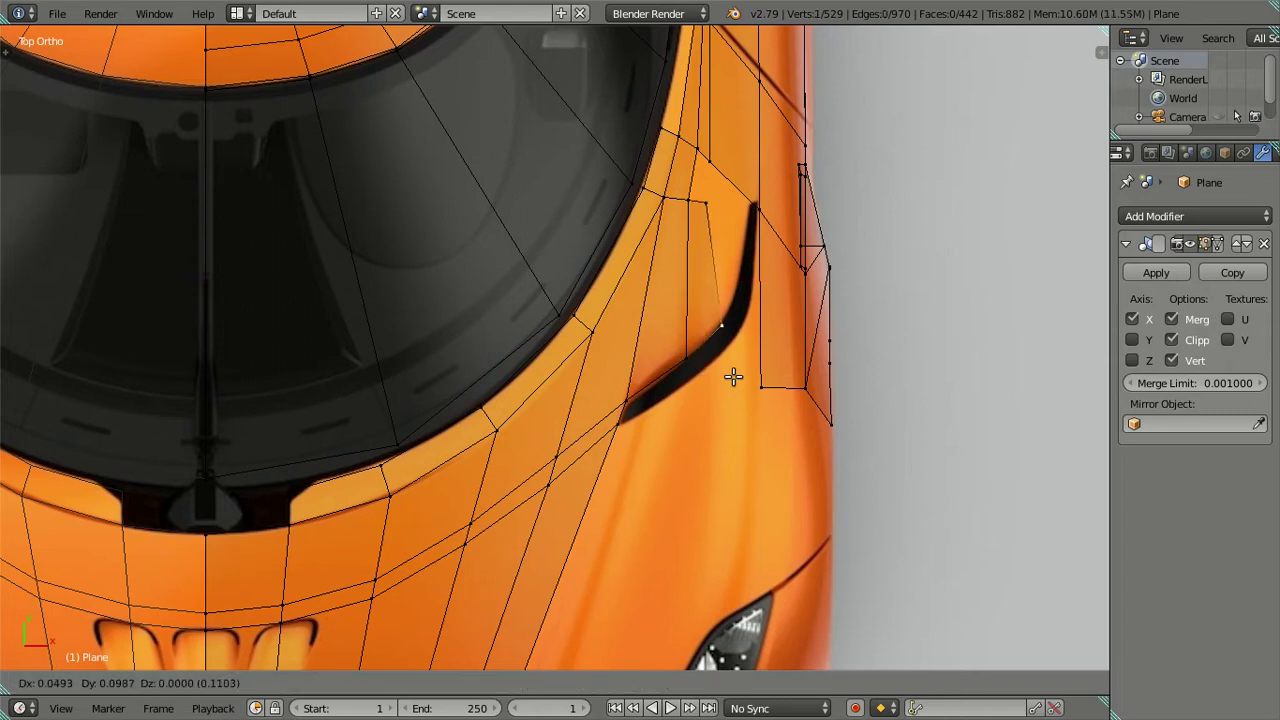
pyautogui.click(734, 372)
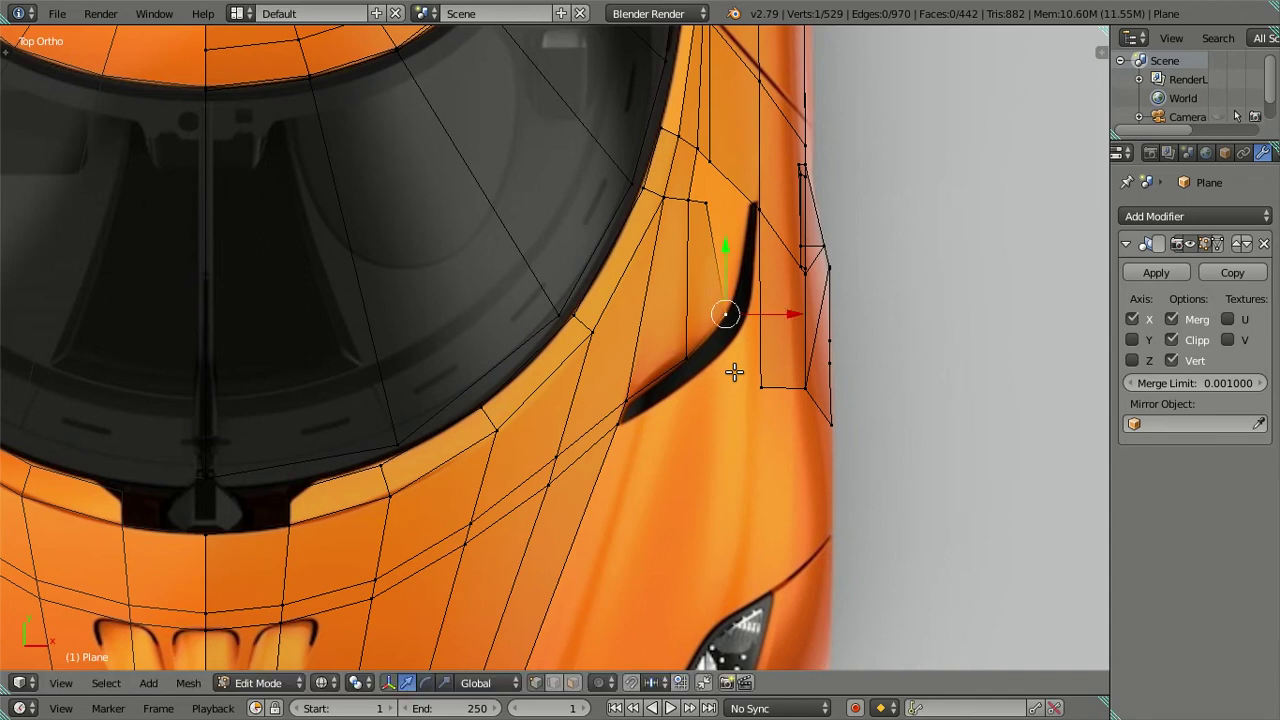
# Align the vent-tip vertices along X and fill the four-vertex gap with a new face
pyautogui.keyDown('shift'); pyautogui.rightClick(704, 199); pyautogui.keyUp('shift')
pyautogui.press('g')
pyautogui.press('x')
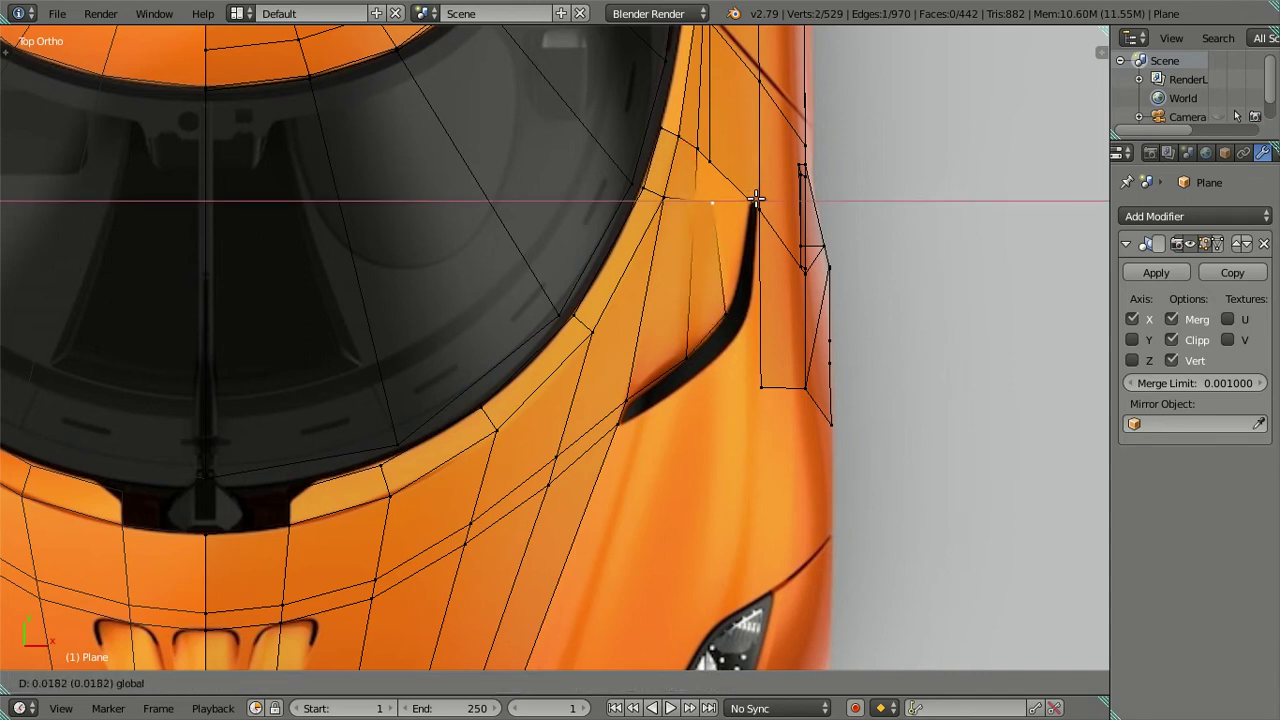
pyautogui.click(757, 199)
pyautogui.rightClick(712, 203)
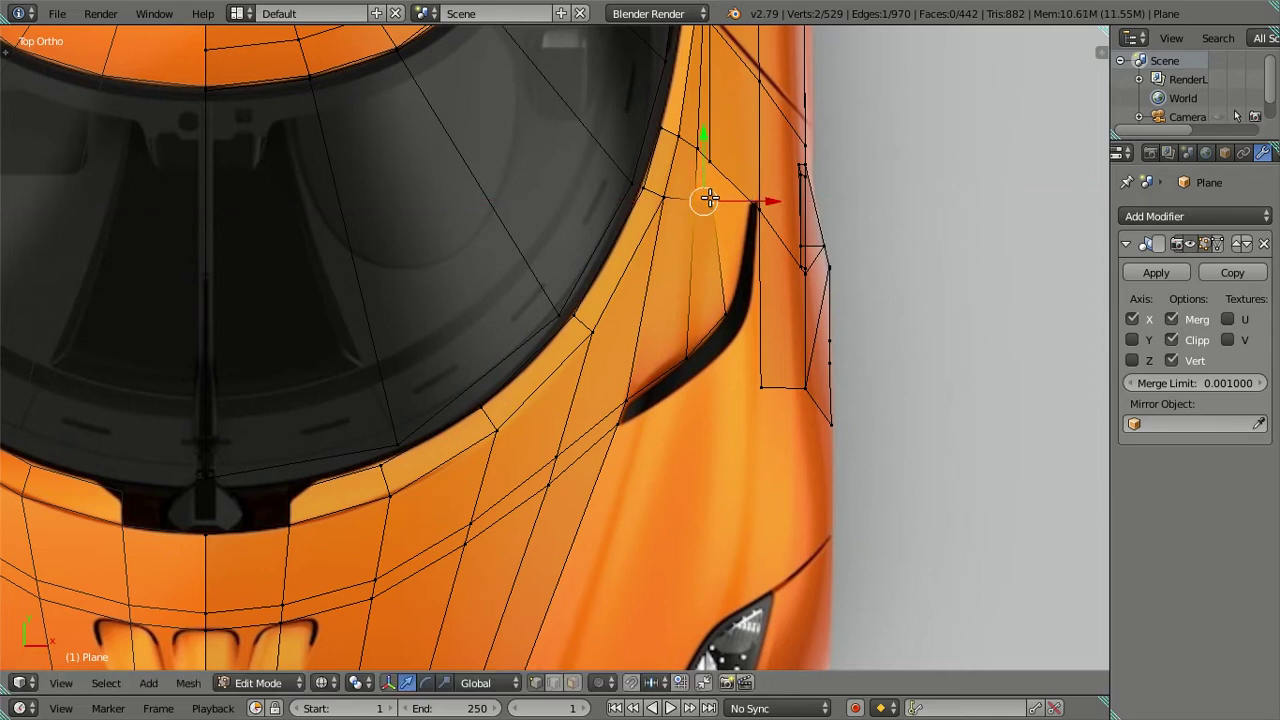
pyautogui.press('ctrl+KP_Add')
pyautogui.press('f')
pyautogui.press('a')
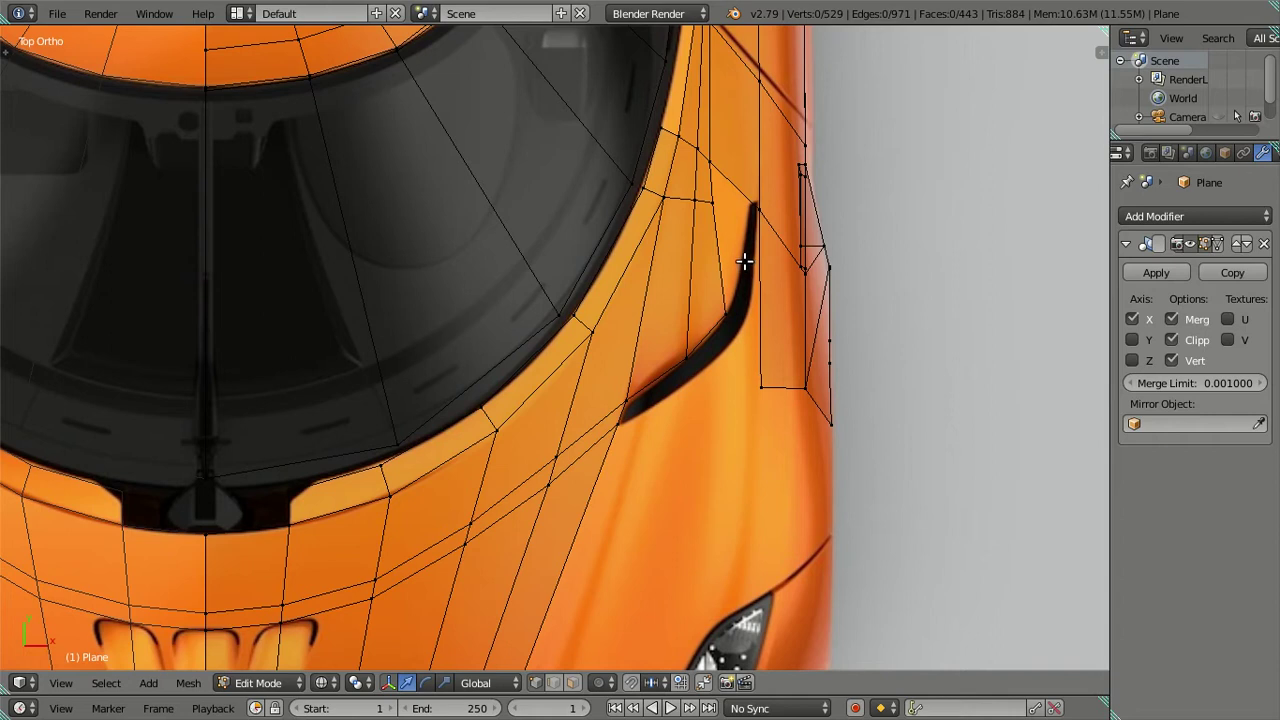
pyautogui.scroll(-3, 750, 213)
pyautogui.scroll(2, 754, 206)
pyautogui.keyDown('shift'); pyautogui.moveTo(754, 206); pyautogui.dragTo(720, 360, button='middle'); pyautogui.keyUp('shift')
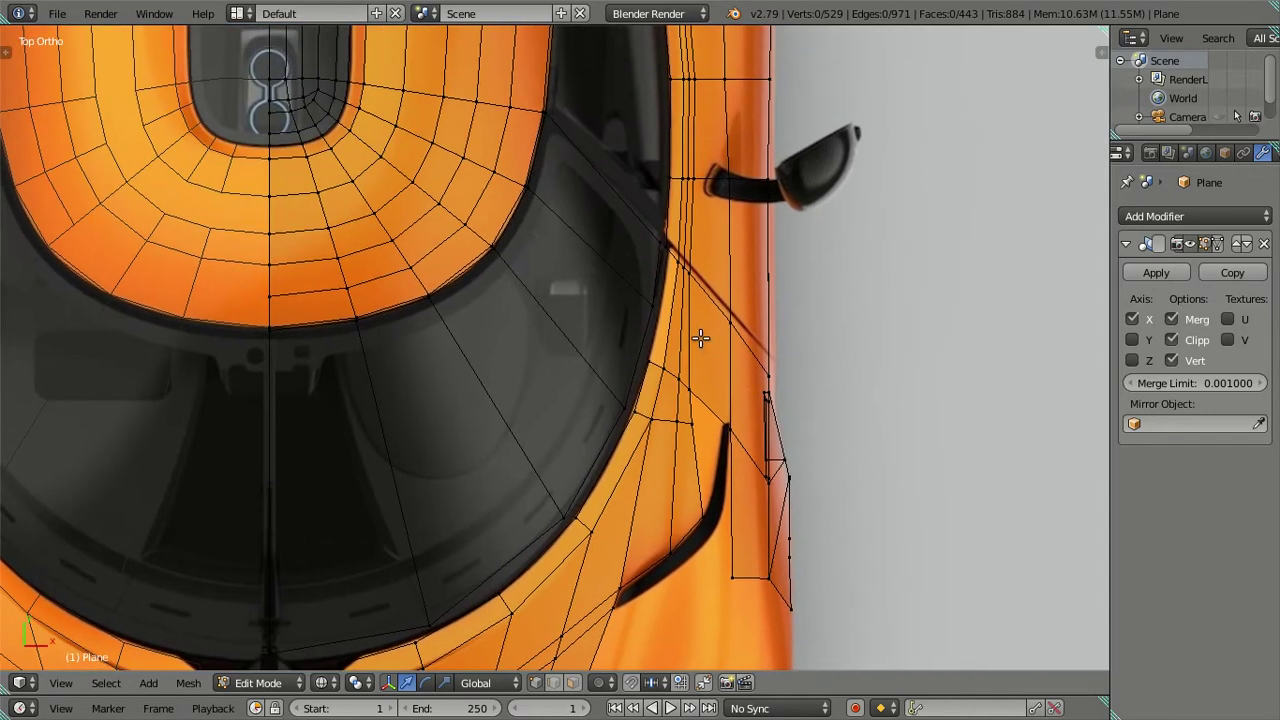
pyautogui.scroll(1, 704, 331)
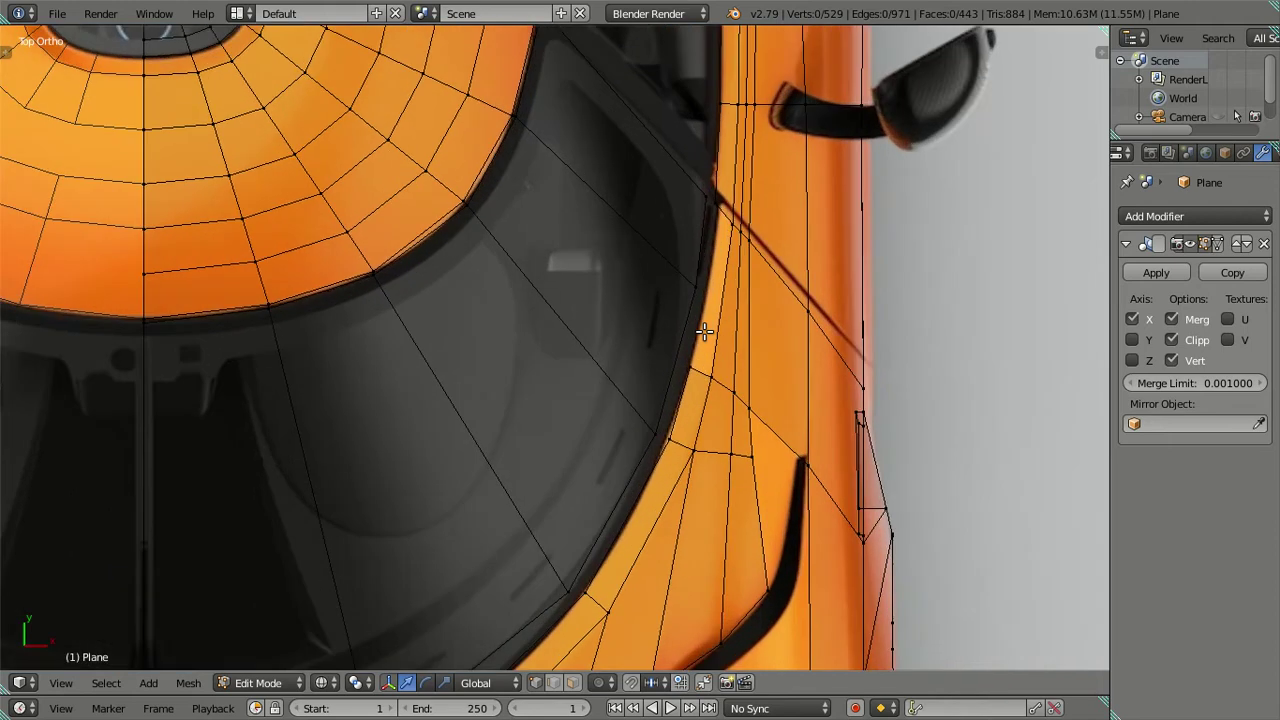
pyautogui.scroll(-2, 704, 331)
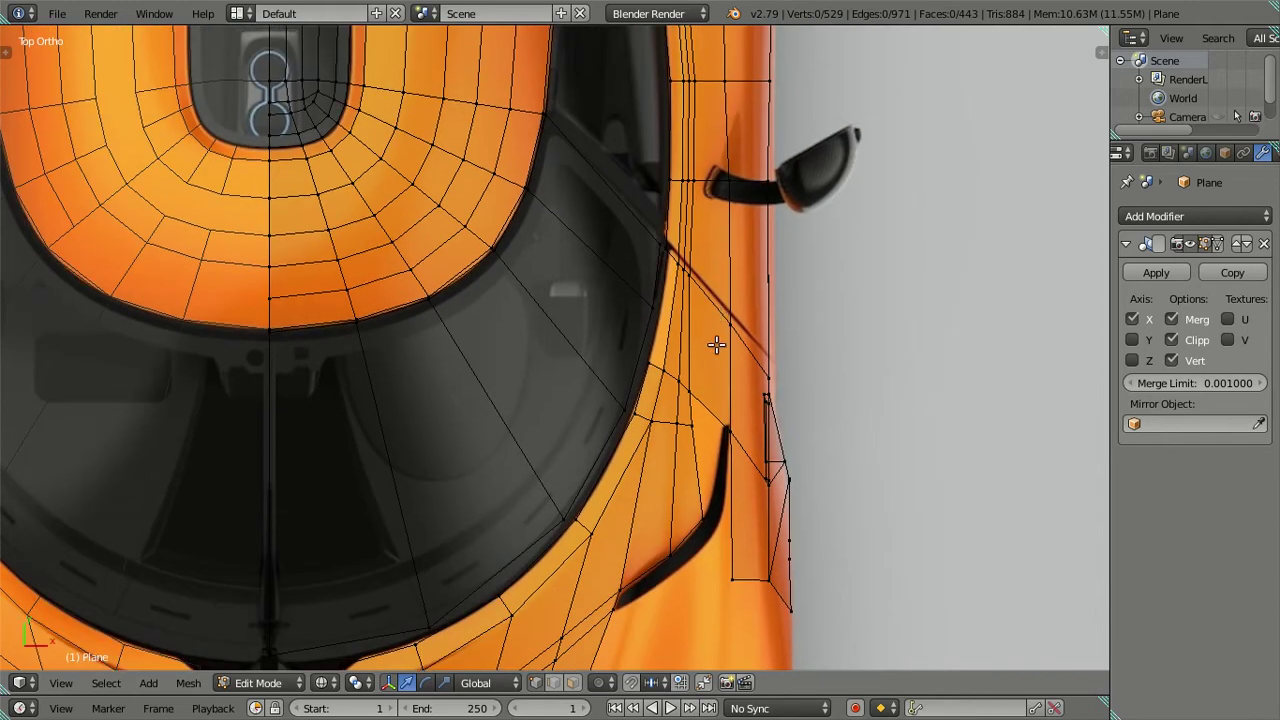
pyautogui.keyDown('shift'); pyautogui.moveTo(704, 331); pyautogui.dragTo(685, 372, button='middle'); pyautogui.keyUp('shift')
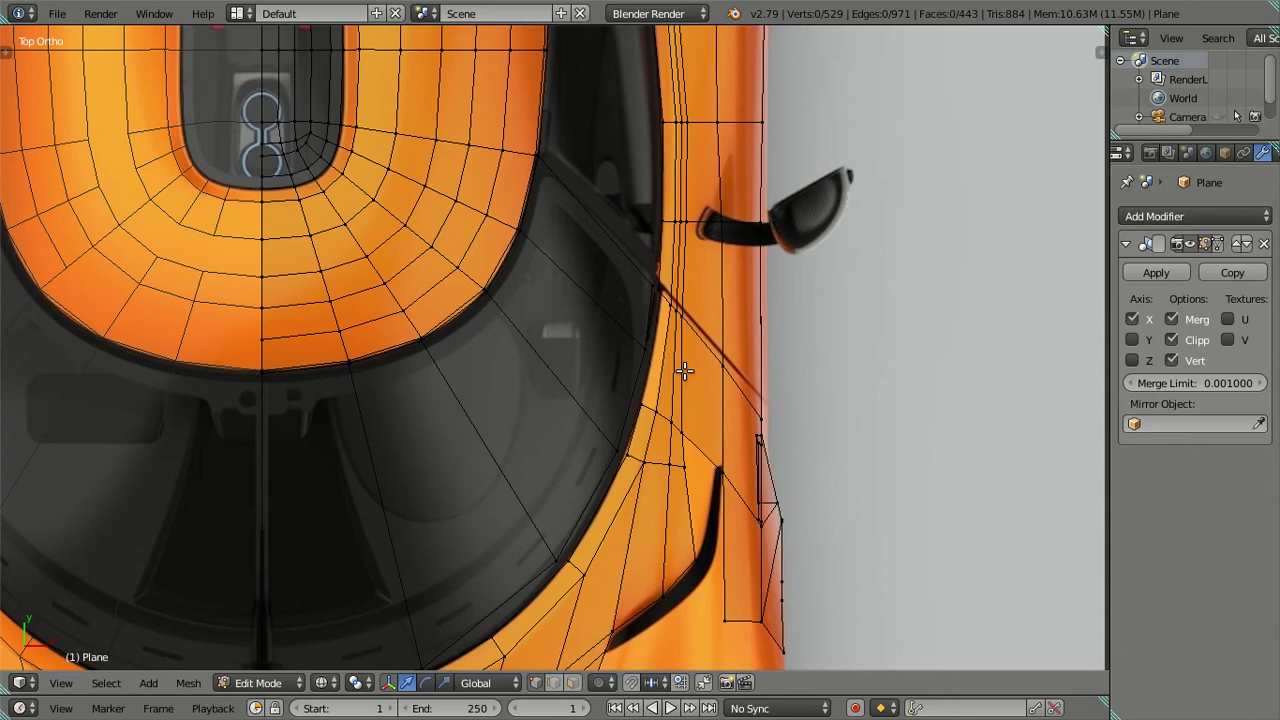
pyautogui.scroll(-2, 684, 371)
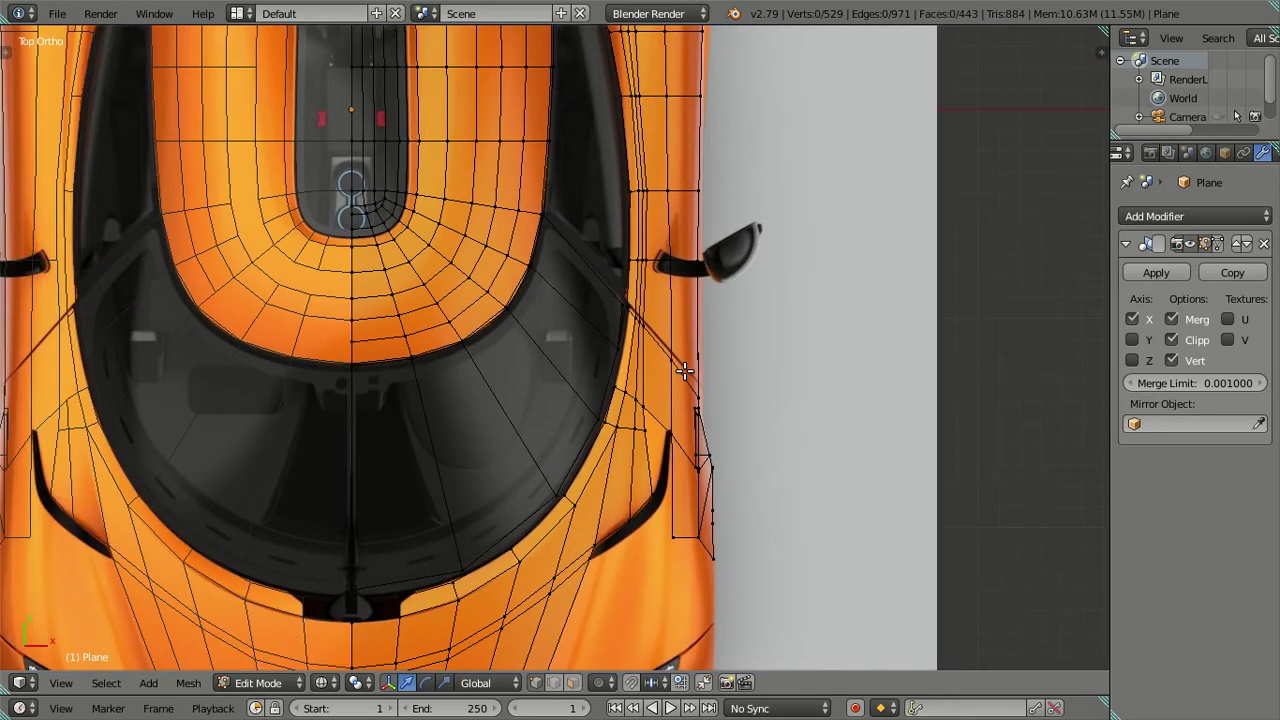
pyautogui.scroll(2, 684, 371)
pyautogui.scroll(2, 705, 350)
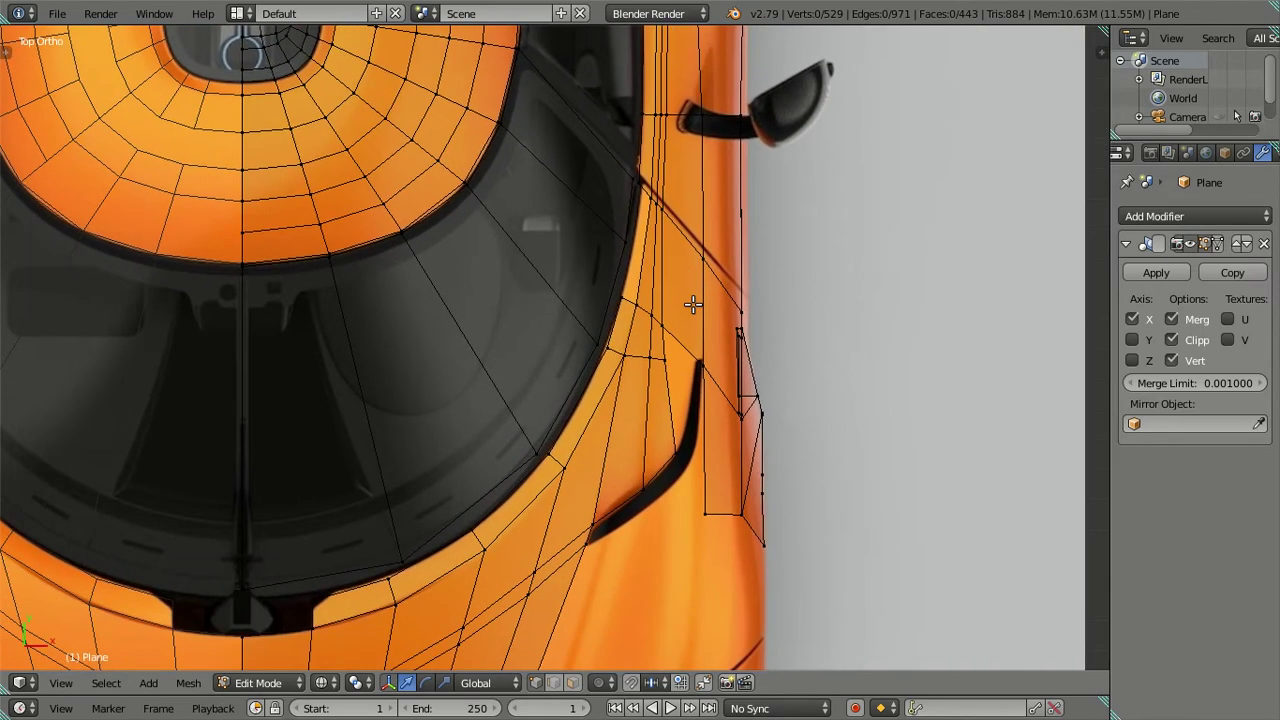
pyautogui.scroll(1, 680, 326)
pyautogui.rightClick(708, 152)
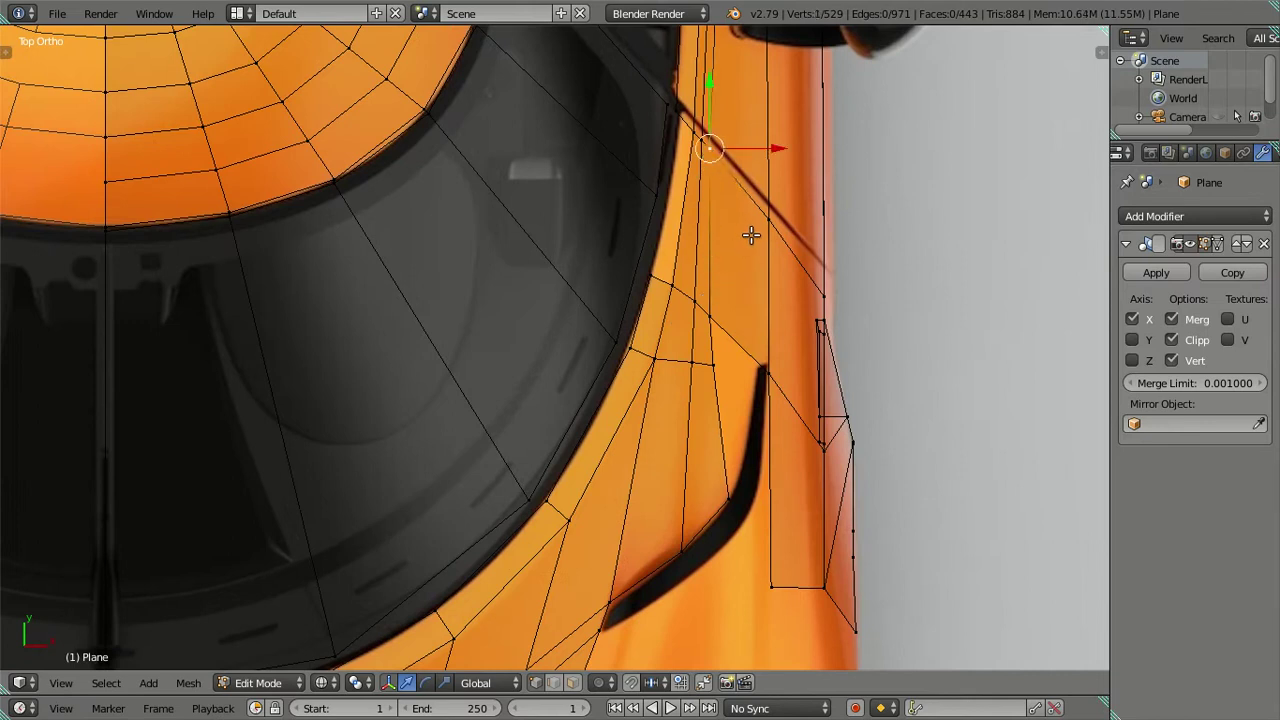
pyautogui.scroll(-3, 751, 235)
pyautogui.keyDown('shift'); pyautogui.moveTo(688, 132); pyautogui.dragTo(638, 560, button='middle'); pyautogui.keyUp('shift')
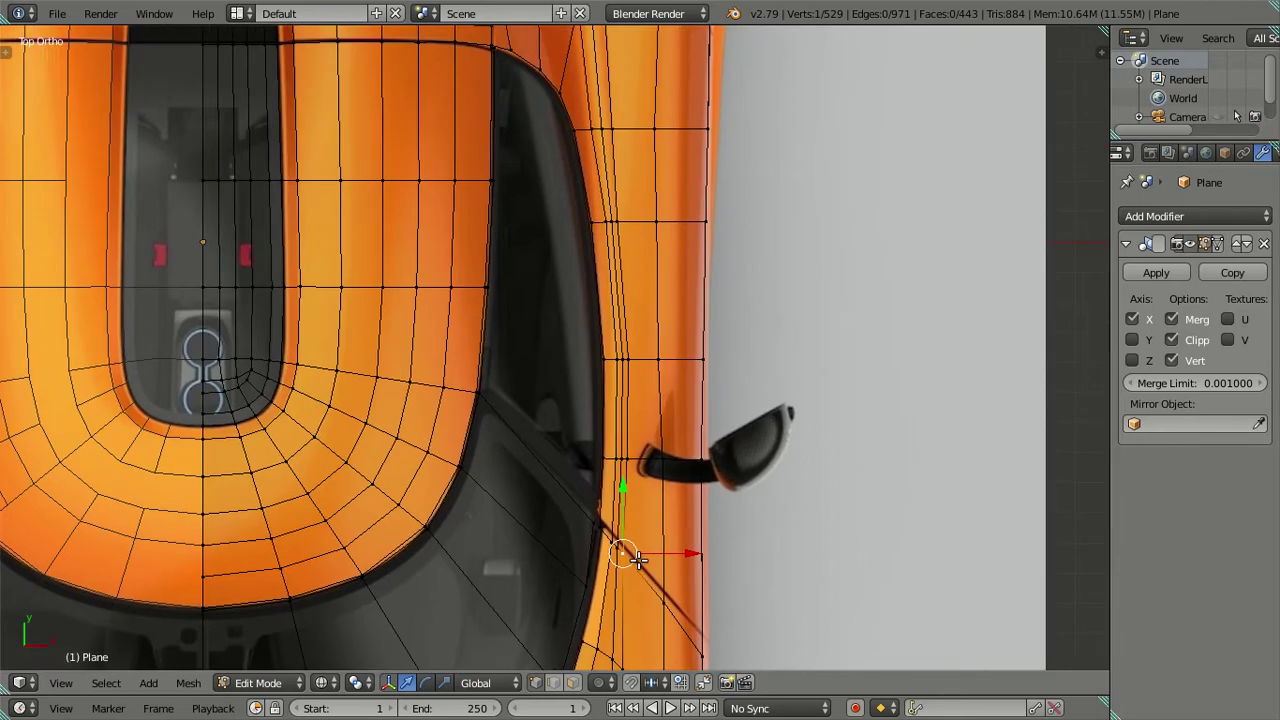
pyautogui.scroll(-1, 638, 560)
pyautogui.scroll(-1, 625, 525)
pyautogui.scroll(-1, 614, 495)
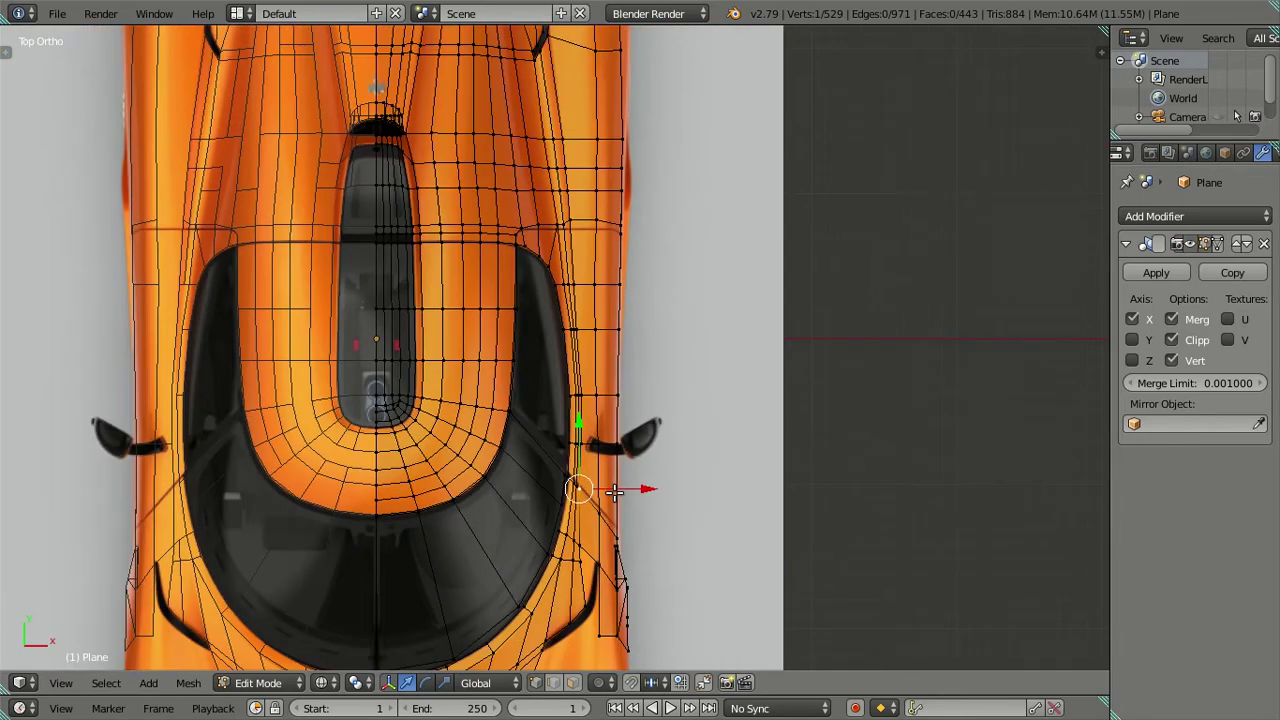
pyautogui.scroll(1, 614, 497)
pyautogui.scroll(2, 585, 430)
pyautogui.scroll(2, 555, 360)
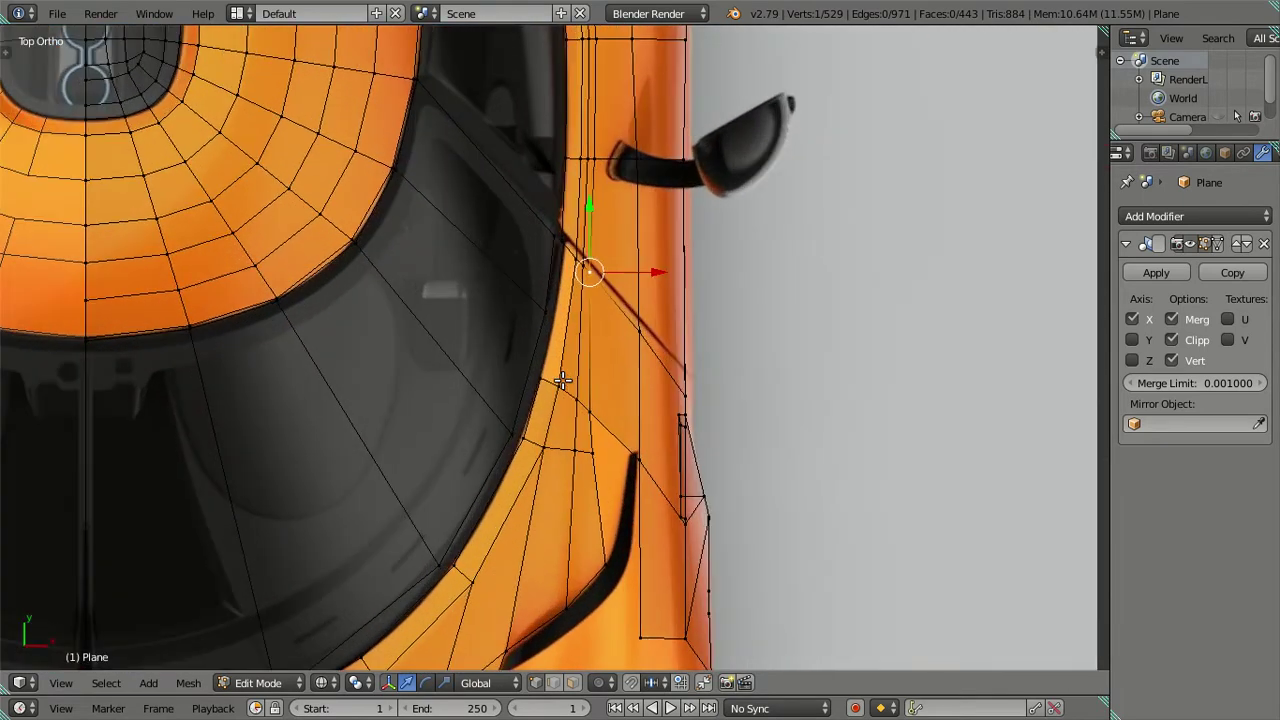
pyautogui.scroll(2, 540, 333)
pyautogui.scroll(1, 583, 320)
# Move the two vertices above the vent and nudge the upper-tip vertices upward
pyautogui.keyDown('shift'); pyautogui.rightClick(632, 383); pyautogui.keyUp('shift')
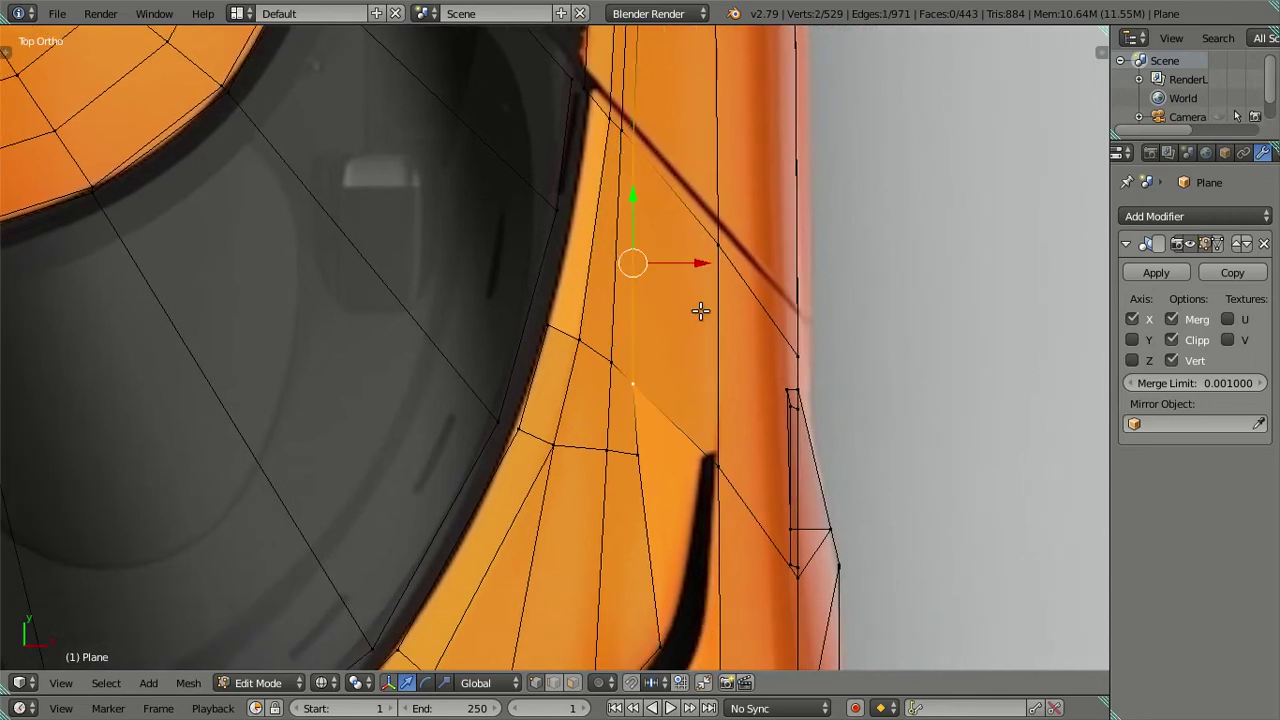
pyautogui.press('g')
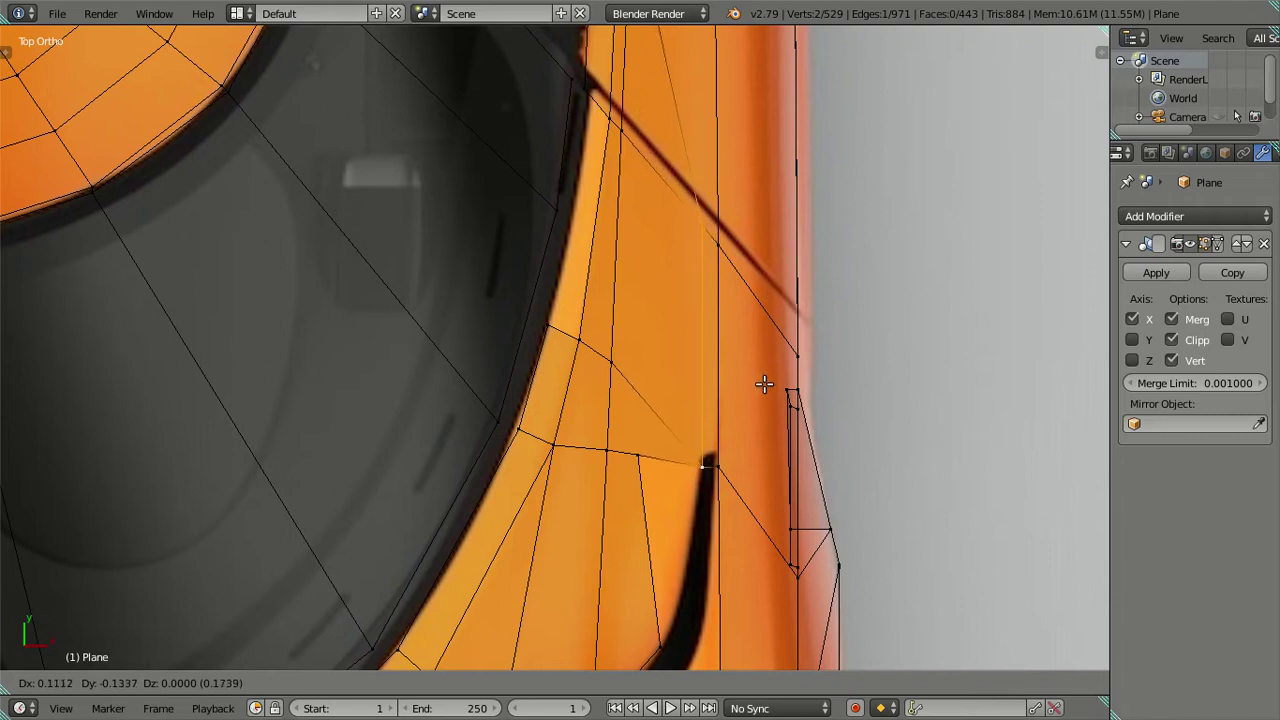
pyautogui.click(764, 384)
pyautogui.rightClick(706, 465)
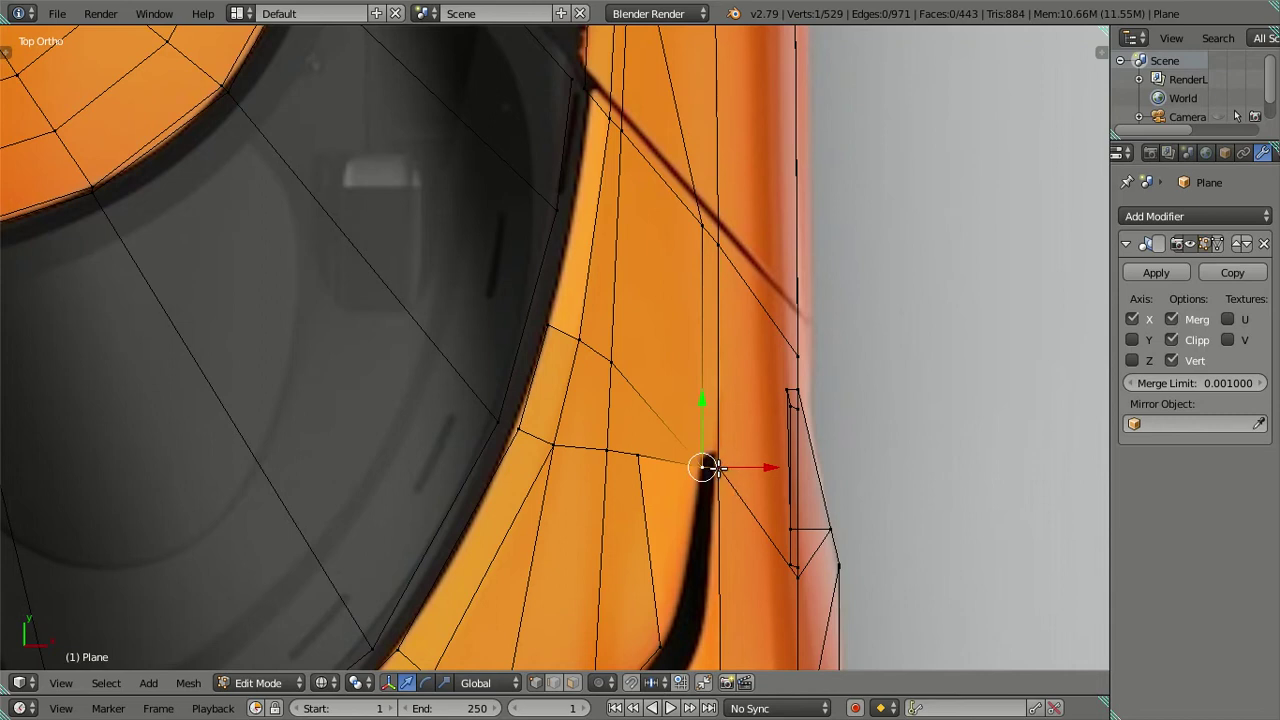
pyautogui.keyDown('shift'); pyautogui.rightClick(716, 465); pyautogui.keyUp('shift')
pyautogui.moveTo(709, 402); pyautogui.dragTo(709, 389)
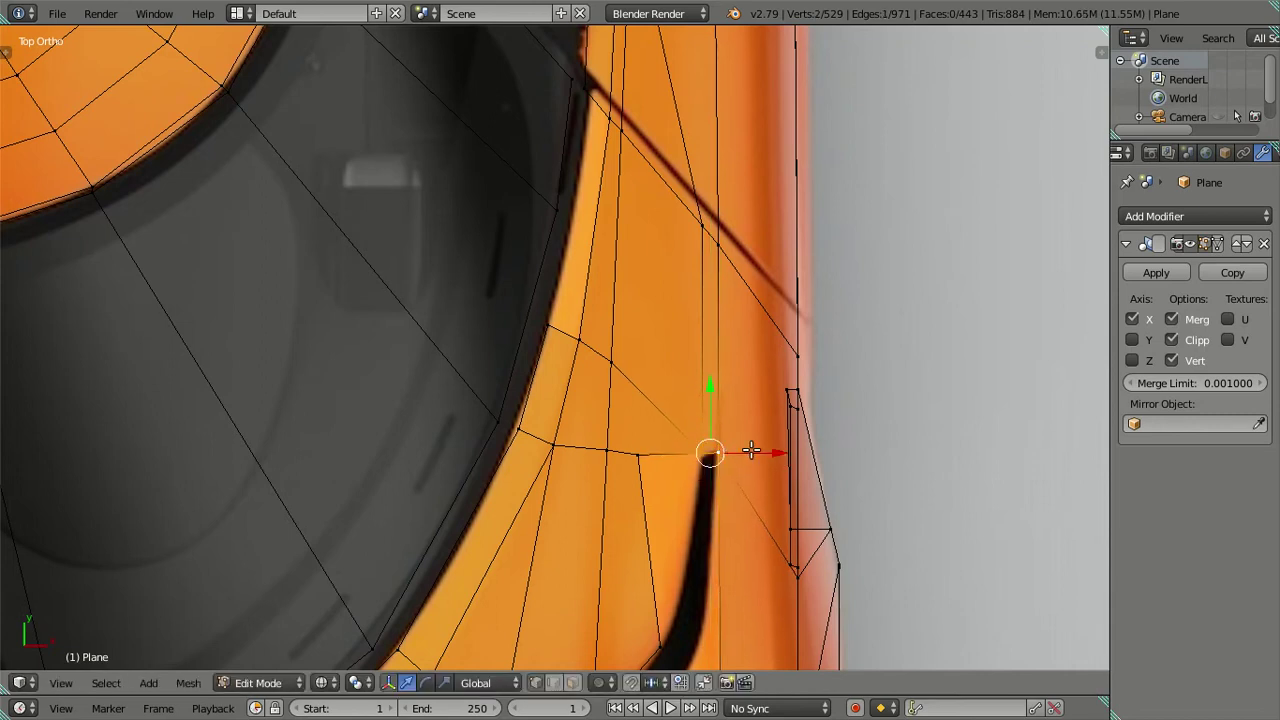
pyautogui.moveTo(770, 453); pyautogui.dragTo(771, 452)
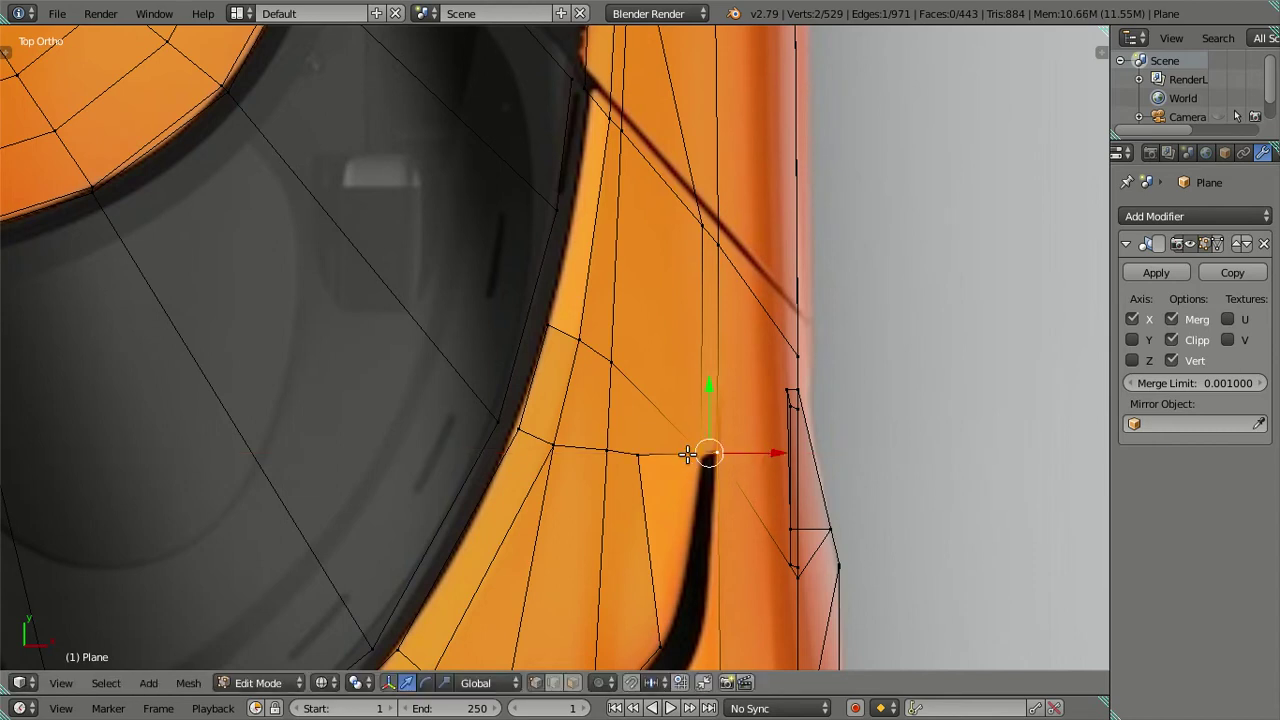
# Place one vertex on the vent's pointed tip and another along its inner edge, then deselect
pyautogui.rightClick(650, 453)
pyautogui.keyDown('shift'); pyautogui.moveTo(673, 578); pyautogui.dragTo(677, 468, button='middle'); pyautogui.keyUp('shift')
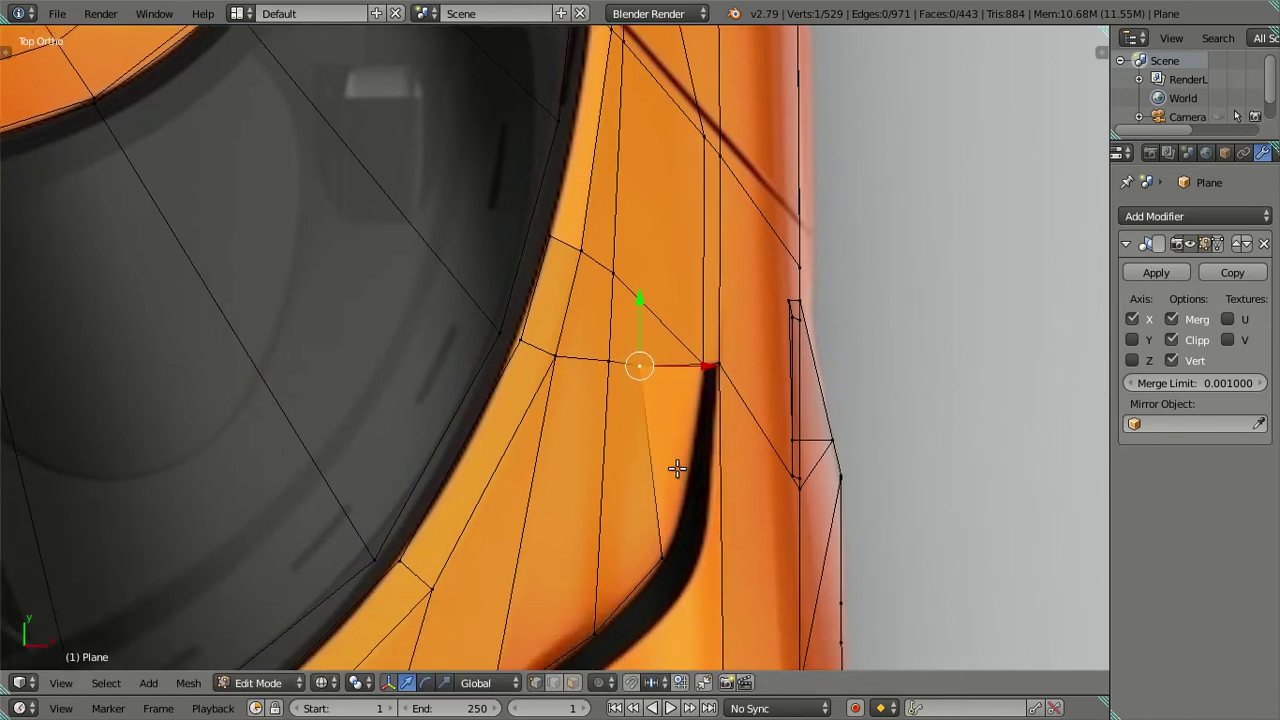
pyautogui.press('g')
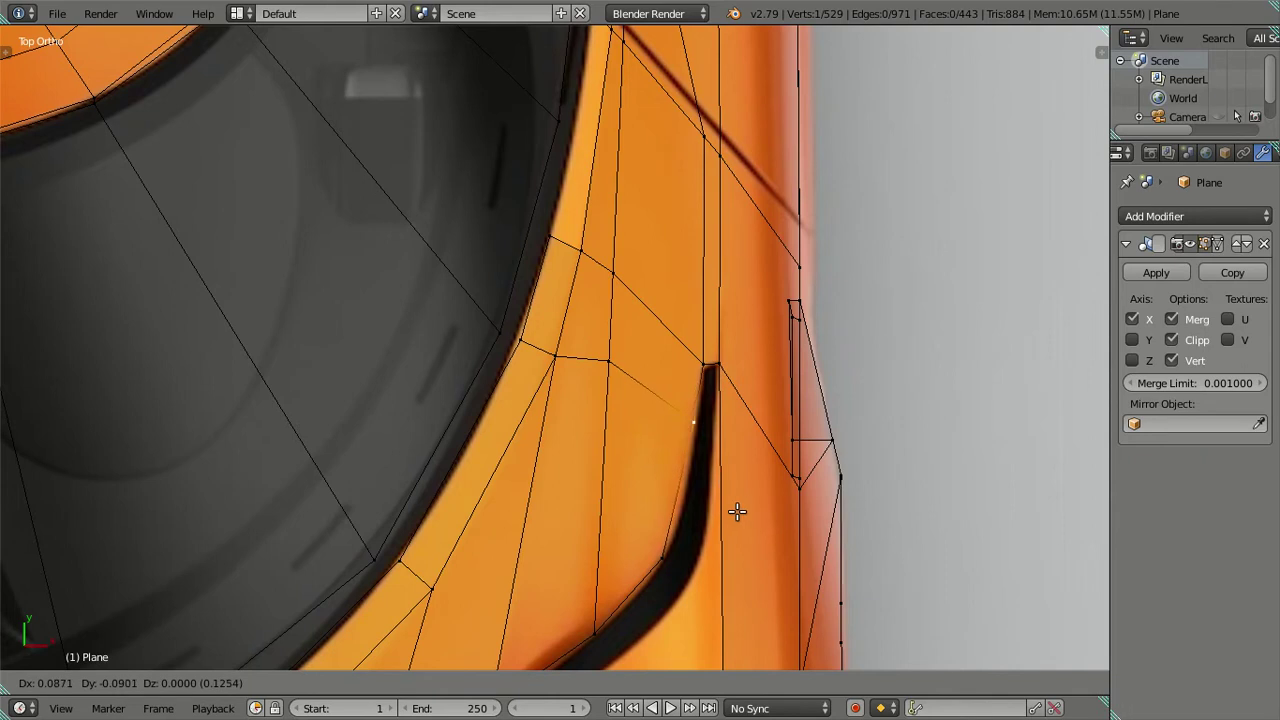
pyautogui.click(727, 584)
pyautogui.rightClick(607, 362)
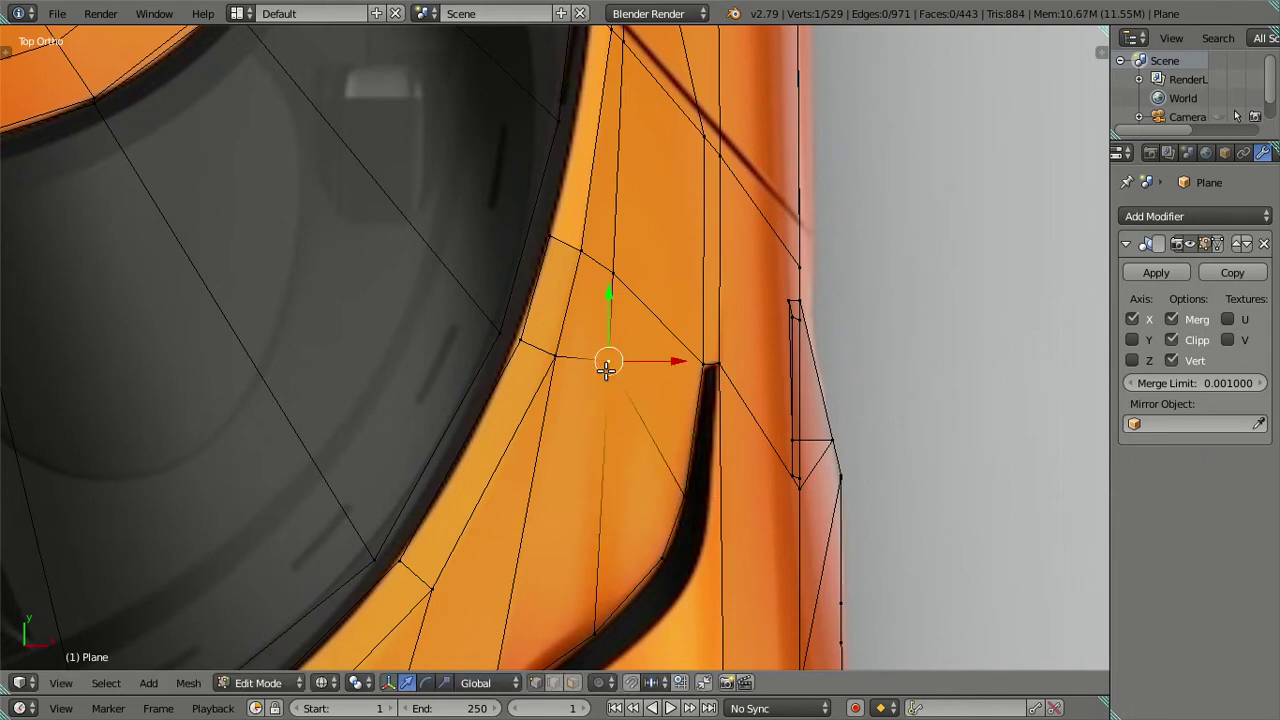
pyautogui.press('g')
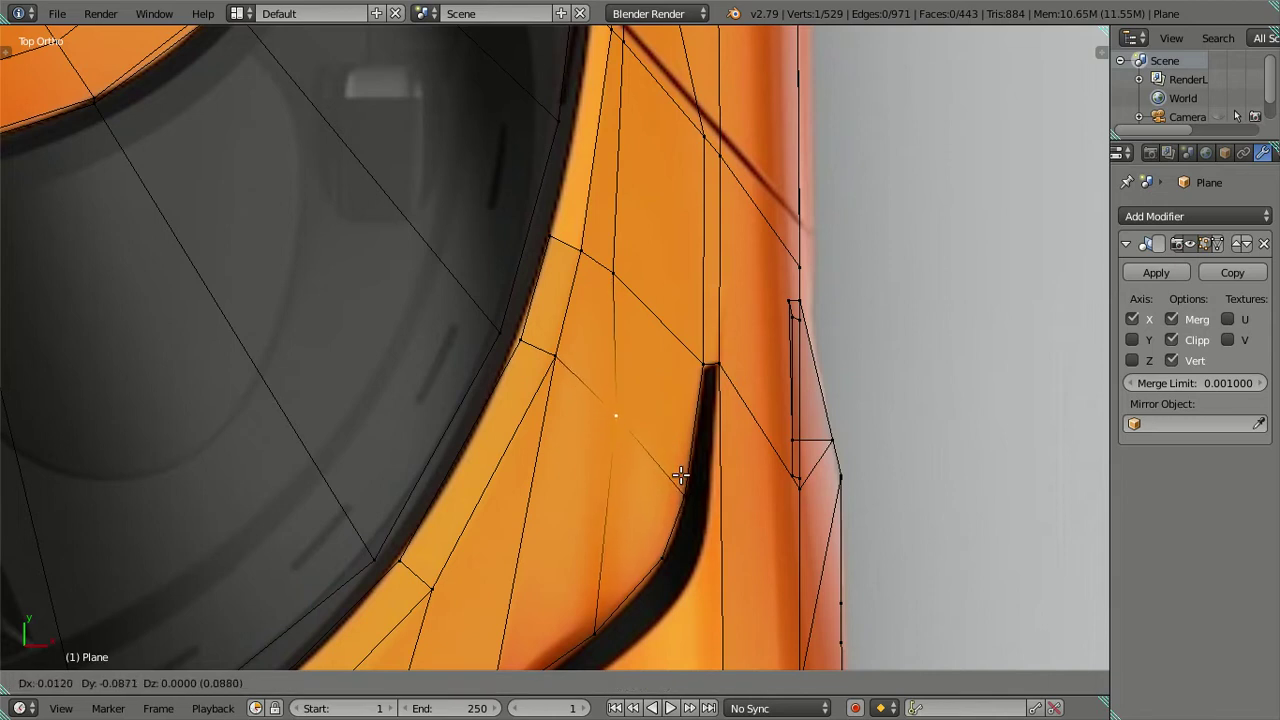
pyautogui.click(680, 476)
pyautogui.press('a')
pyautogui.scroll(-2, 640, 420)
# Orbit around the vent in solid shading, then switch to top view and then front view
pyautogui.press('z')
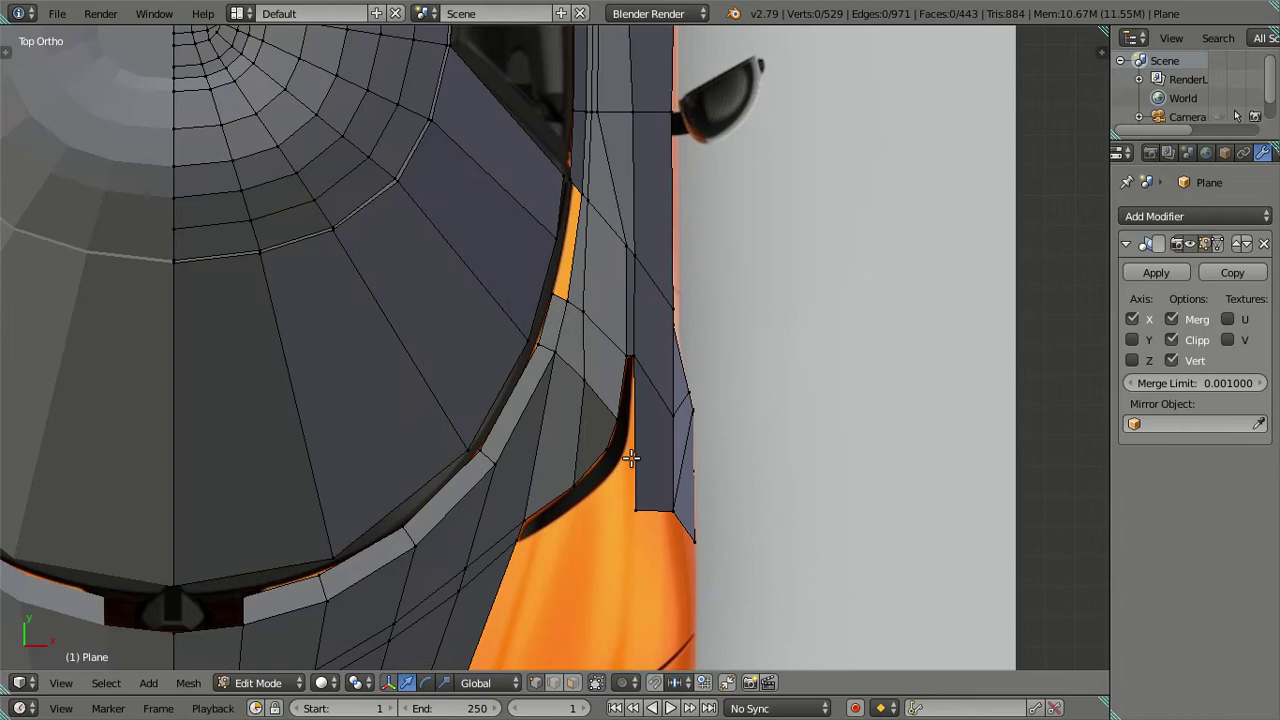
pyautogui.scroll(2, 627, 446)
pyautogui.moveTo(657, 449); pyautogui.dragTo(571, 286, button='middle')
pyautogui.scroll(2, 571, 286)
pyautogui.moveTo(487, 297)
pyautogui.mouseDown(button='middle')
pyautogui.moveTo(529, 357)
pyautogui.moveTo(646, 280)
pyautogui.moveTo(663, 286)
pyautogui.moveTo(670, 262)
pyautogui.moveTo(666, 303)
pyautogui.moveTo(508, 293)
pyautogui.moveTo(523, 397)
pyautogui.moveTo(620, 266)
pyautogui.moveTo(600, 266)
pyautogui.moveTo(634, 329)
pyautogui.moveTo(645, 305)
pyautogui.mouseUp(button='middle')
pyautogui.press('KP_7')
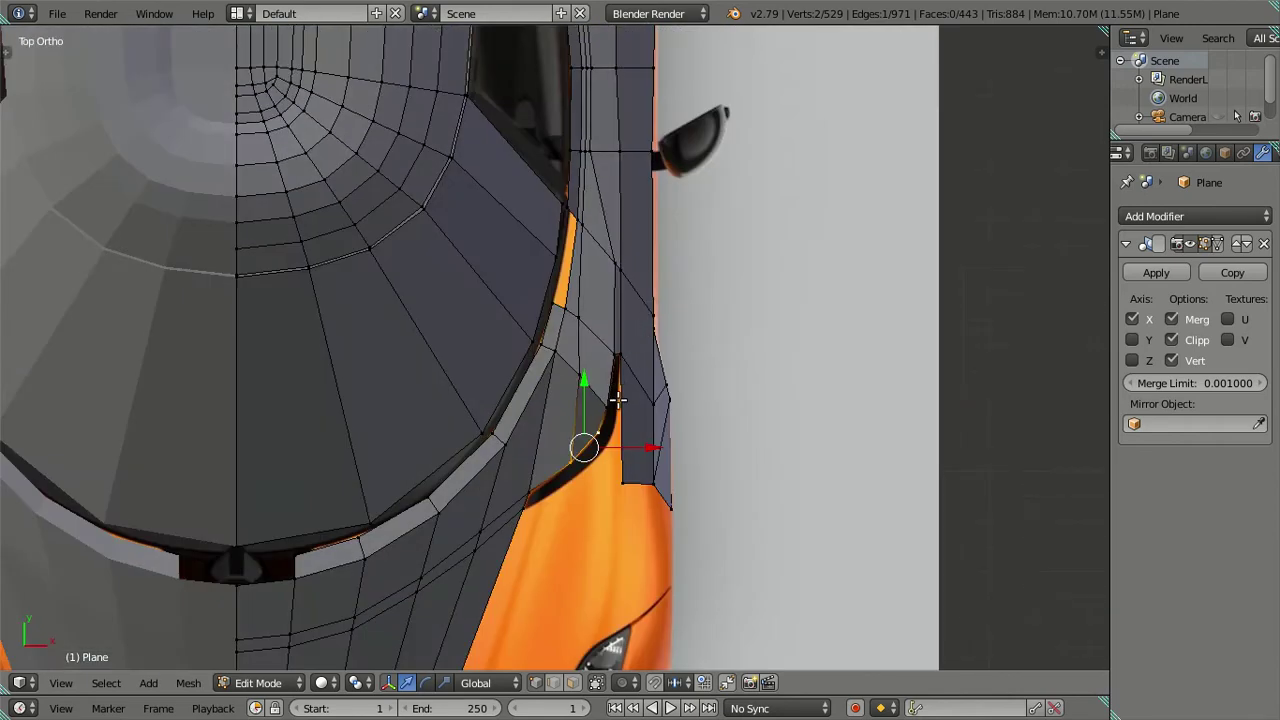
pyautogui.scroll(-4, 616, 450)
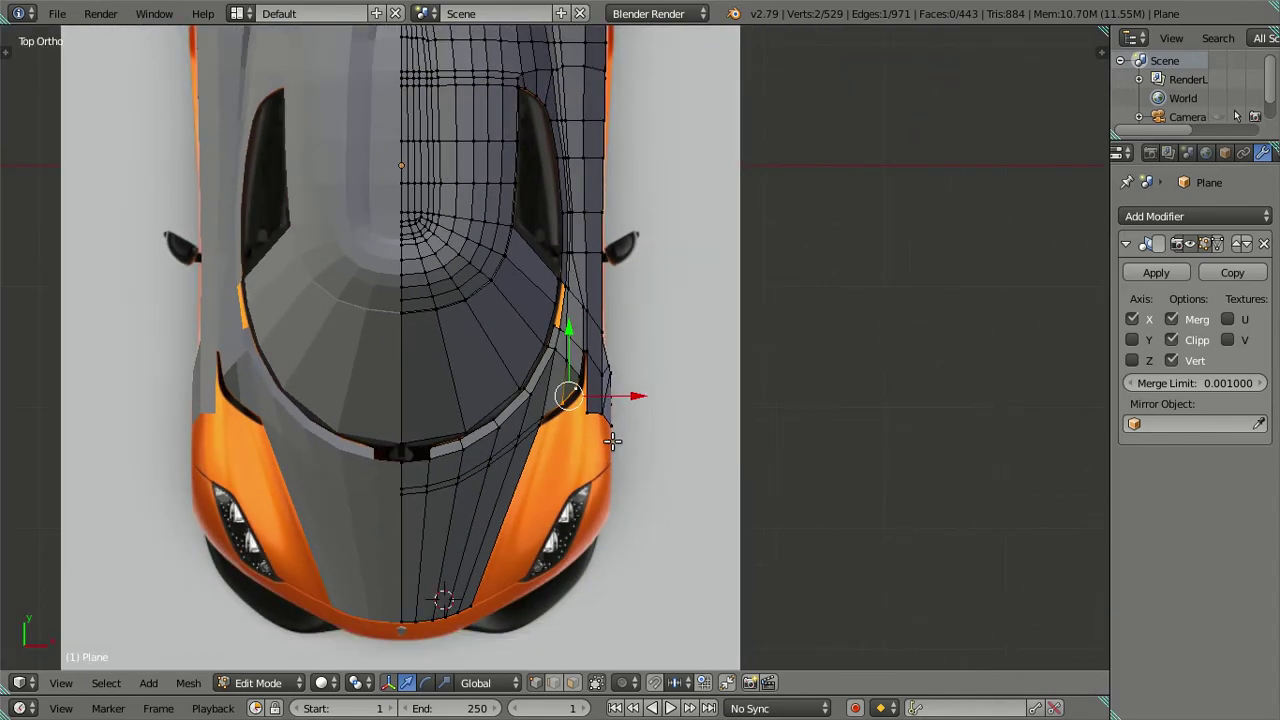
pyautogui.press('KP_1')
pyautogui.press('z')
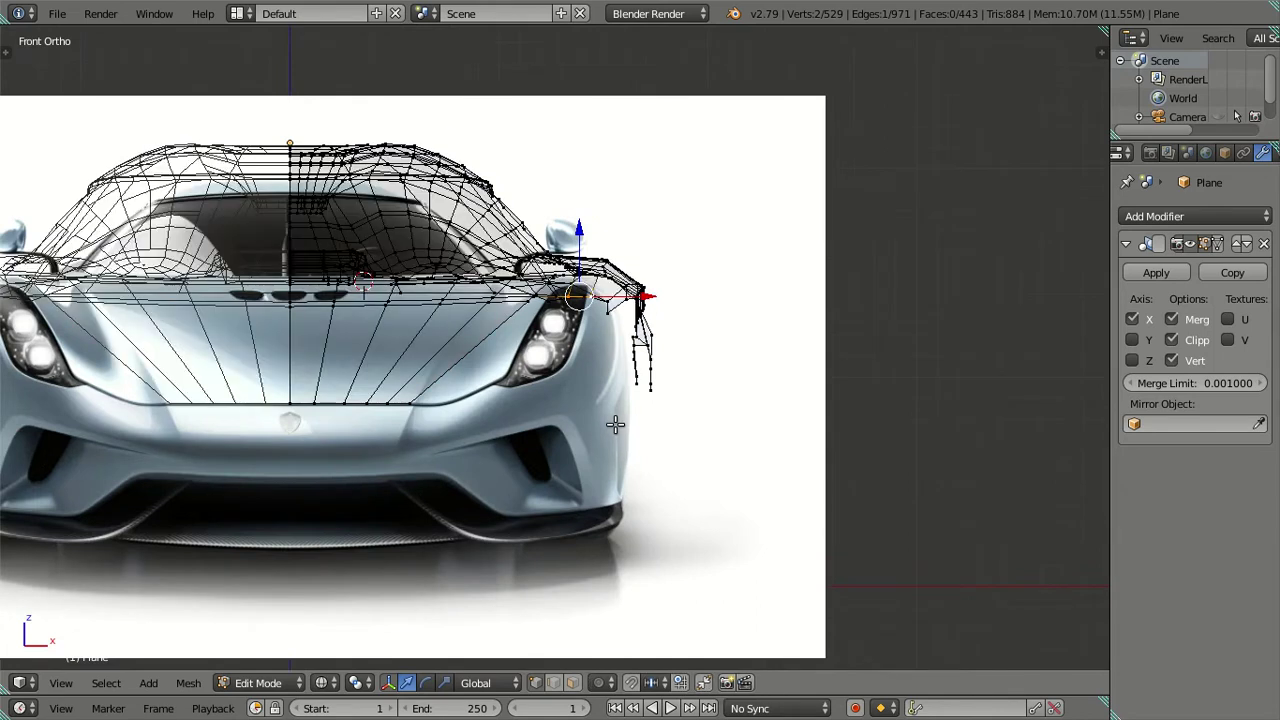
pyautogui.scroll(3, 615, 421)
pyautogui.press('z')
pyautogui.scroll(2, 613, 421)
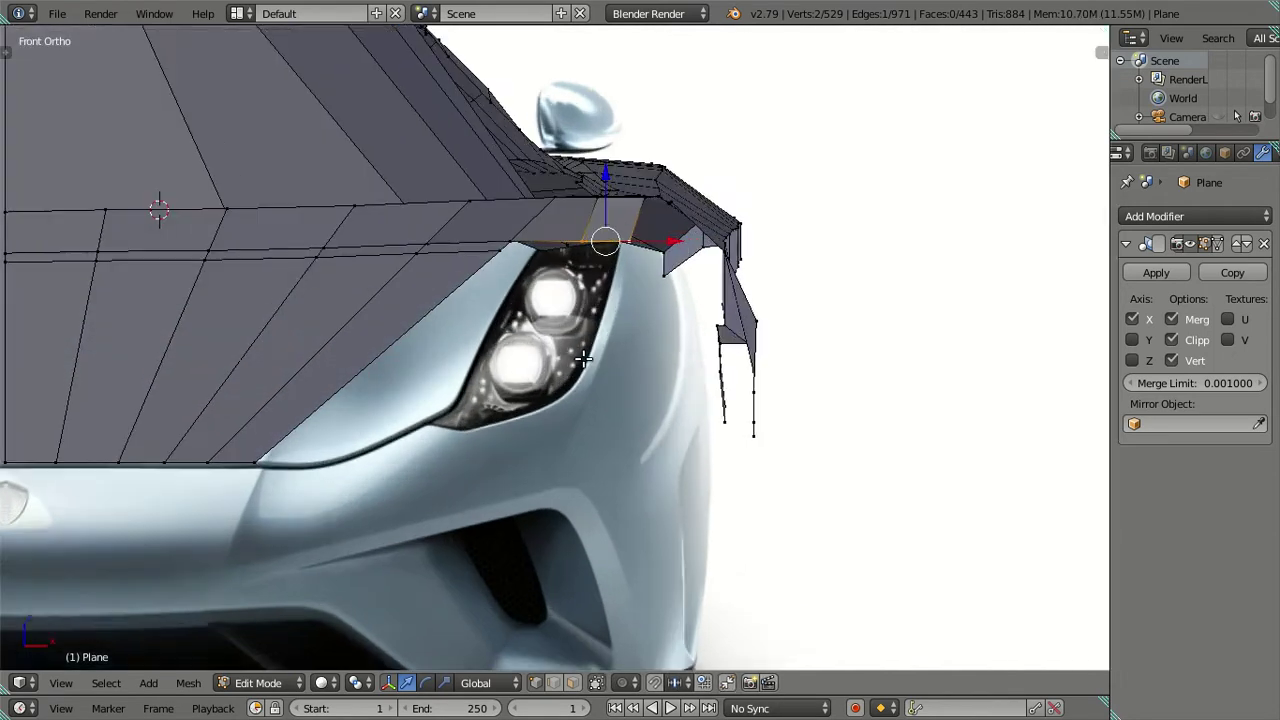
pyautogui.scroll(1, 576, 290)
pyautogui.keyDown('shift'); pyautogui.moveTo(576, 290); pyautogui.dragTo(608, 432, button='middle'); pyautogui.keyUp('shift')
pyautogui.press('g')
pyautogui.press('z')
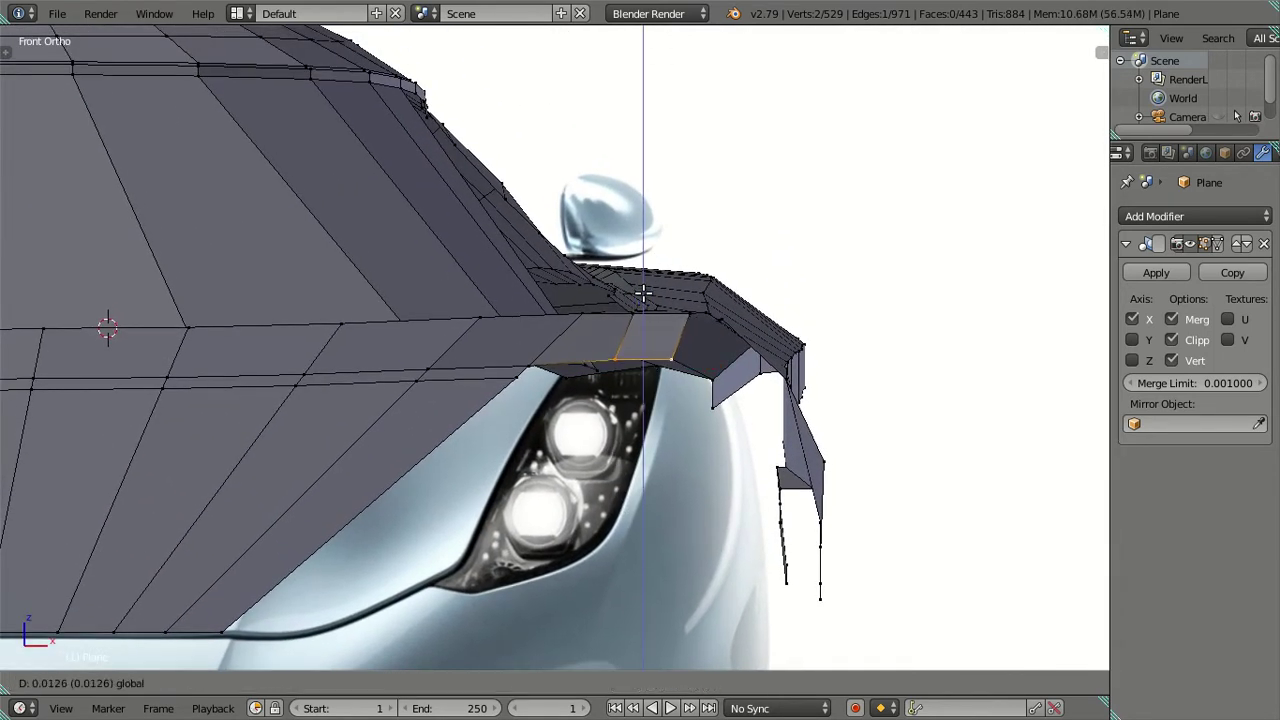
pyautogui.click(650, 291)
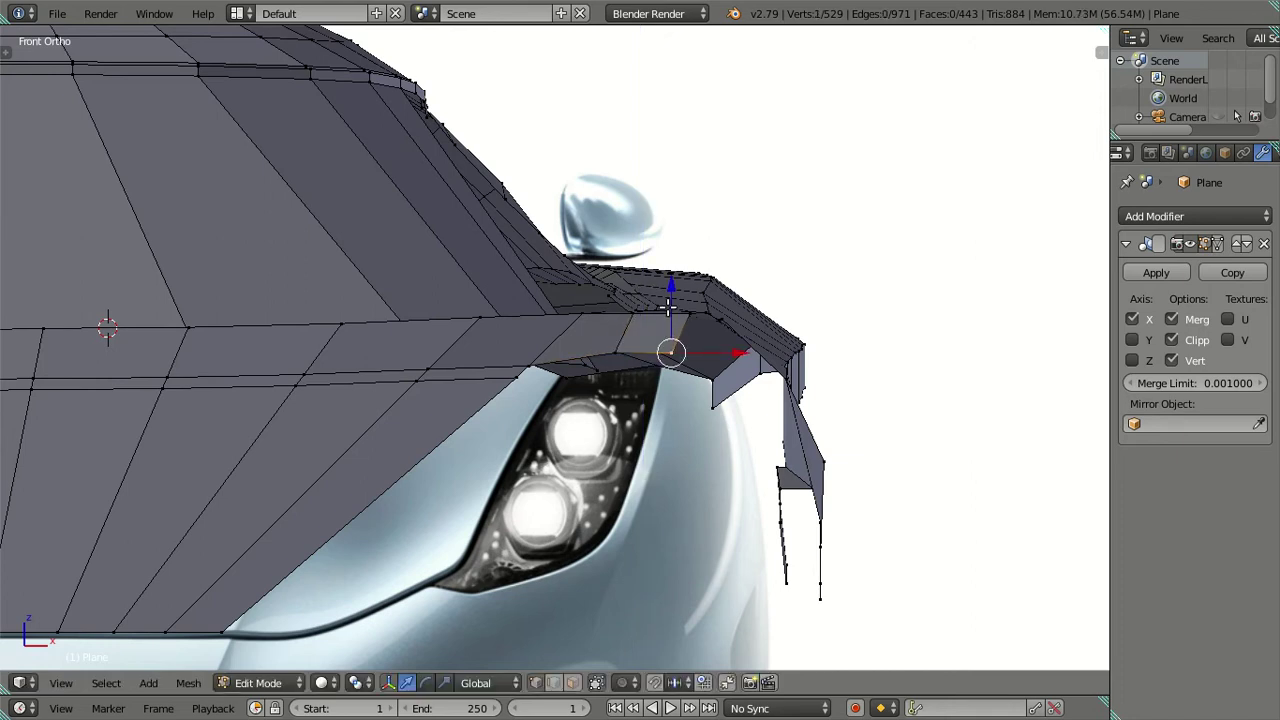
pyautogui.moveTo(668, 307); pyautogui.dragTo(670, 280)
pyautogui.click(670, 270)
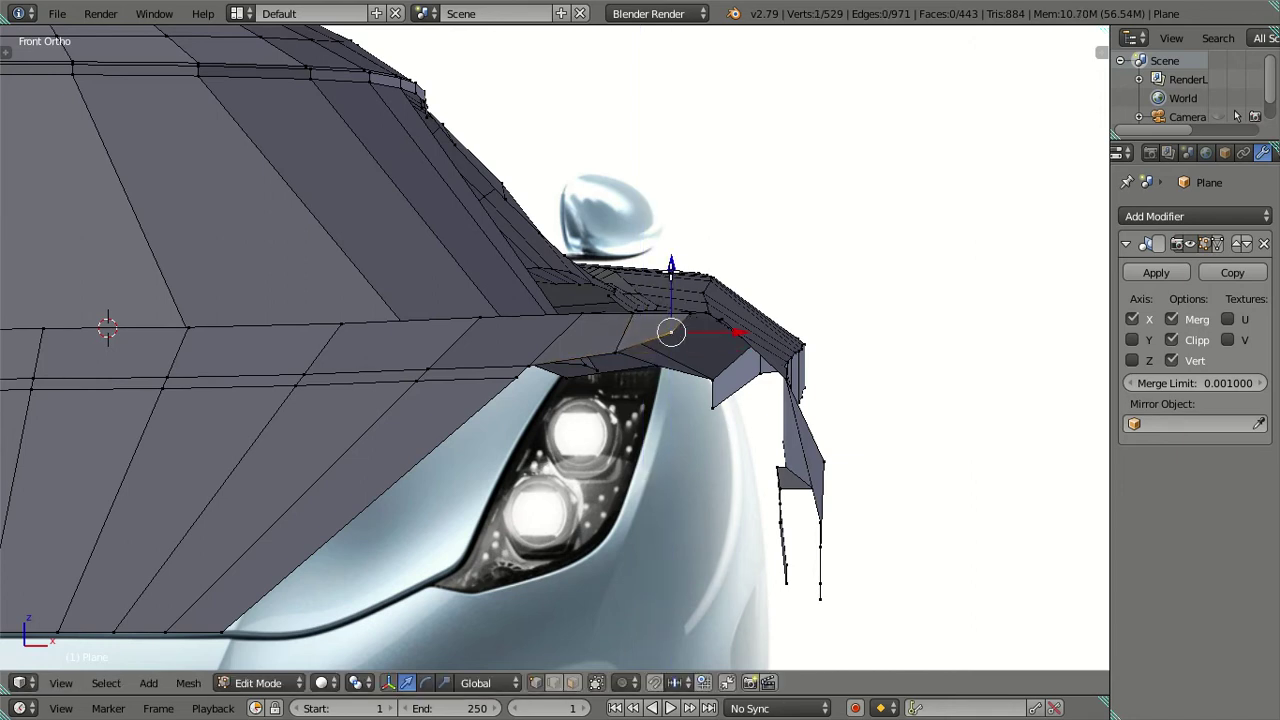
pyautogui.scroll(-3, 660, 320)
pyautogui.moveTo(620, 335)
pyautogui.mouseDown(button='middle')
pyautogui.moveTo(594, 407)
pyautogui.moveTo(534, 314)
pyautogui.moveTo(571, 374)
pyautogui.moveTo(514, 386)
pyautogui.moveTo(361, 365)
pyautogui.moveTo(420, 383)
pyautogui.moveTo(565, 360)
pyautogui.mouseUp(button='middle')
pyautogui.press('KP_1')
pyautogui.press('z')
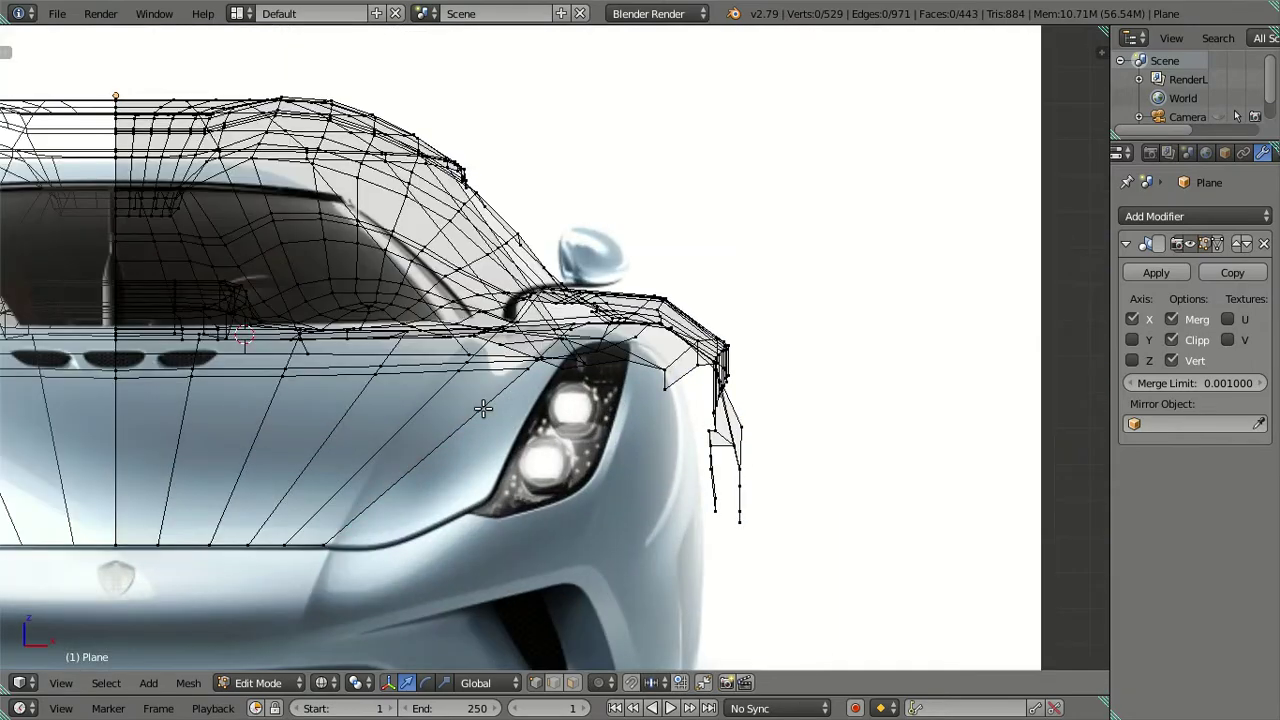
pyautogui.keyDown('shift'); pyautogui.moveTo(517, 397); pyautogui.dragTo(689, 386, button='middle'); pyautogui.keyUp('shift')
pyautogui.scroll(1, 689, 386)
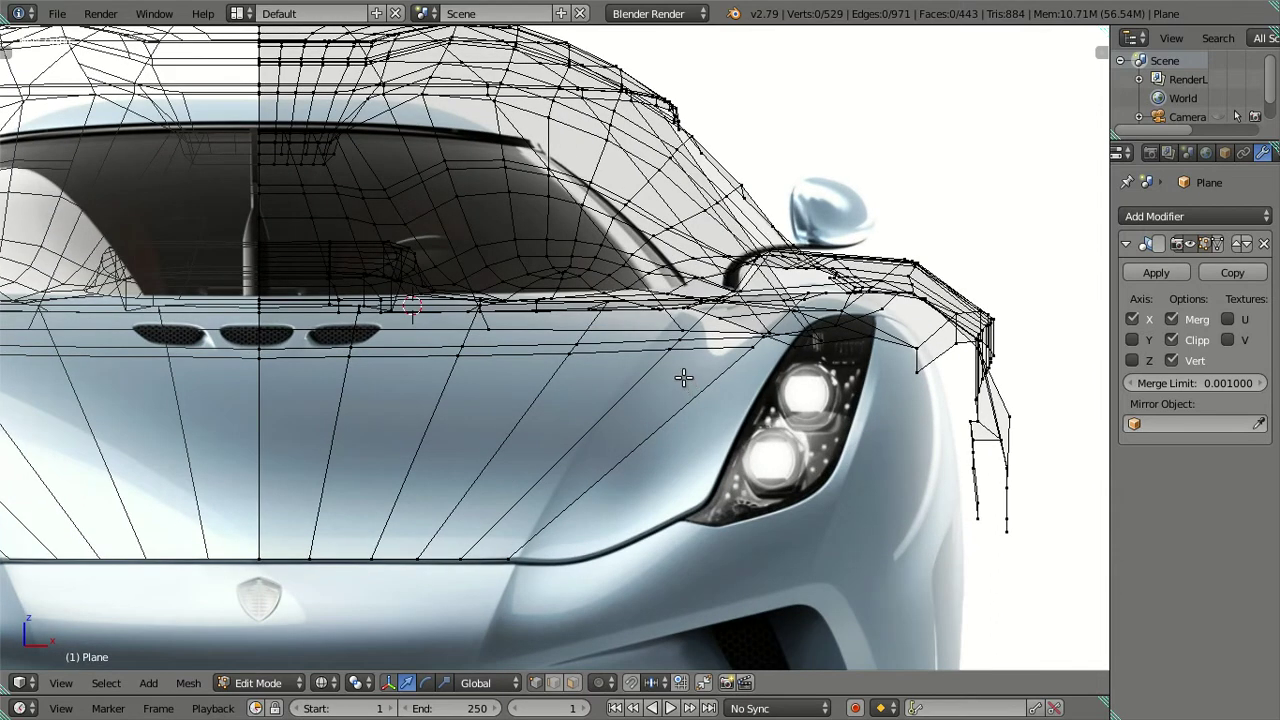
pyautogui.scroll(-4, 683, 373)
pyautogui.scroll(2, 682, 369)
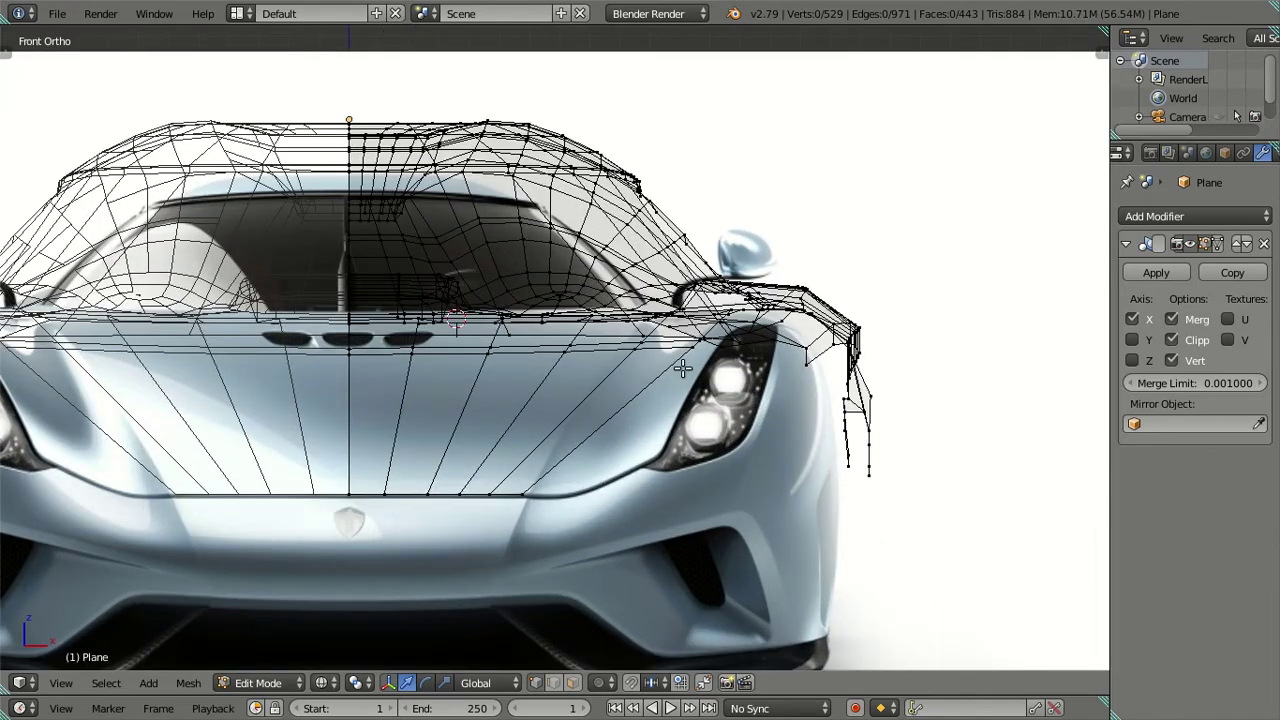
# In solid view, raise the two edge loops along the nose edge vertically
pyautogui.press('z')
pyautogui.moveTo(682, 369); pyautogui.dragTo(531, 363, button='middle')
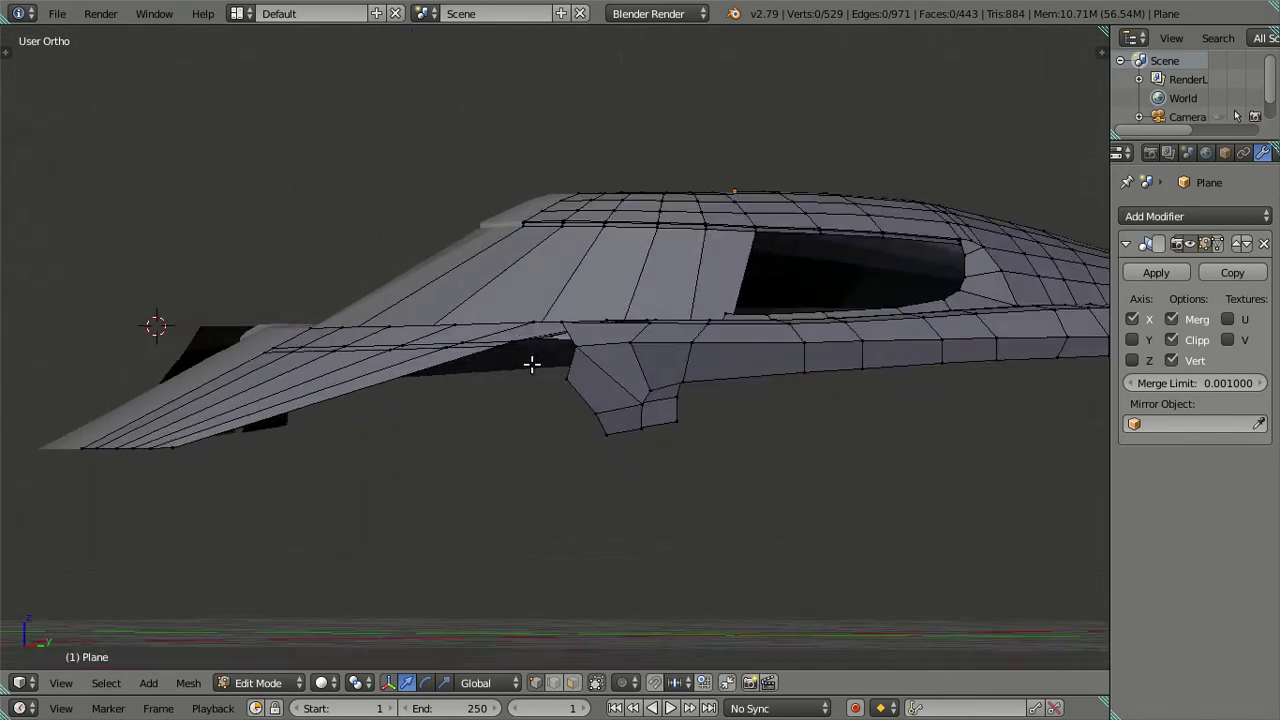
pyautogui.scroll(3, 537, 411)
pyautogui.scroll(2, 537, 411)
pyautogui.keyDown('alt'); pyautogui.rightClick(357, 430); pyautogui.keyUp('alt')
pyautogui.keyDown('alt'); pyautogui.keyDown('shift'); pyautogui.rightClick(357, 430); pyautogui.keyUp('shift'); pyautogui.keyUp('alt')
pyautogui.moveTo(357, 430); pyautogui.dragTo(242, 275, button='middle')
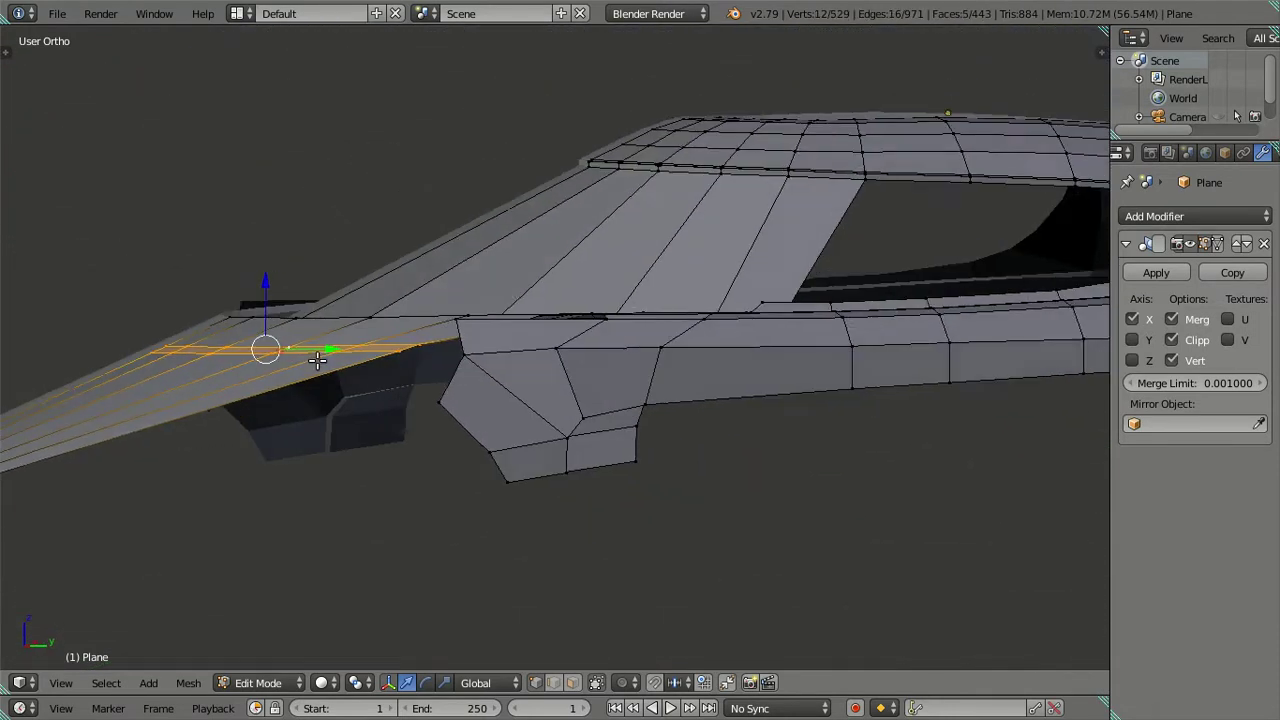
pyautogui.press('g')
pyautogui.press('z')
pyautogui.click(260, 263)
pyautogui.moveTo(260, 263)
pyautogui.mouseDown(button='middle')
pyautogui.moveTo(255, 330)
pyautogui.moveTo(241, 333)
pyautogui.moveTo(382, 328)
pyautogui.moveTo(491, 403)
pyautogui.moveTo(671, 403)
pyautogui.moveTo(612, 318)
pyautogui.mouseUp(button='middle')
# Lift the nose's upper edge loop slightly and raise its corner vertex
pyautogui.press('Tab')
pyautogui.press('Tab')
pyautogui.scroll(3, 800, 345)
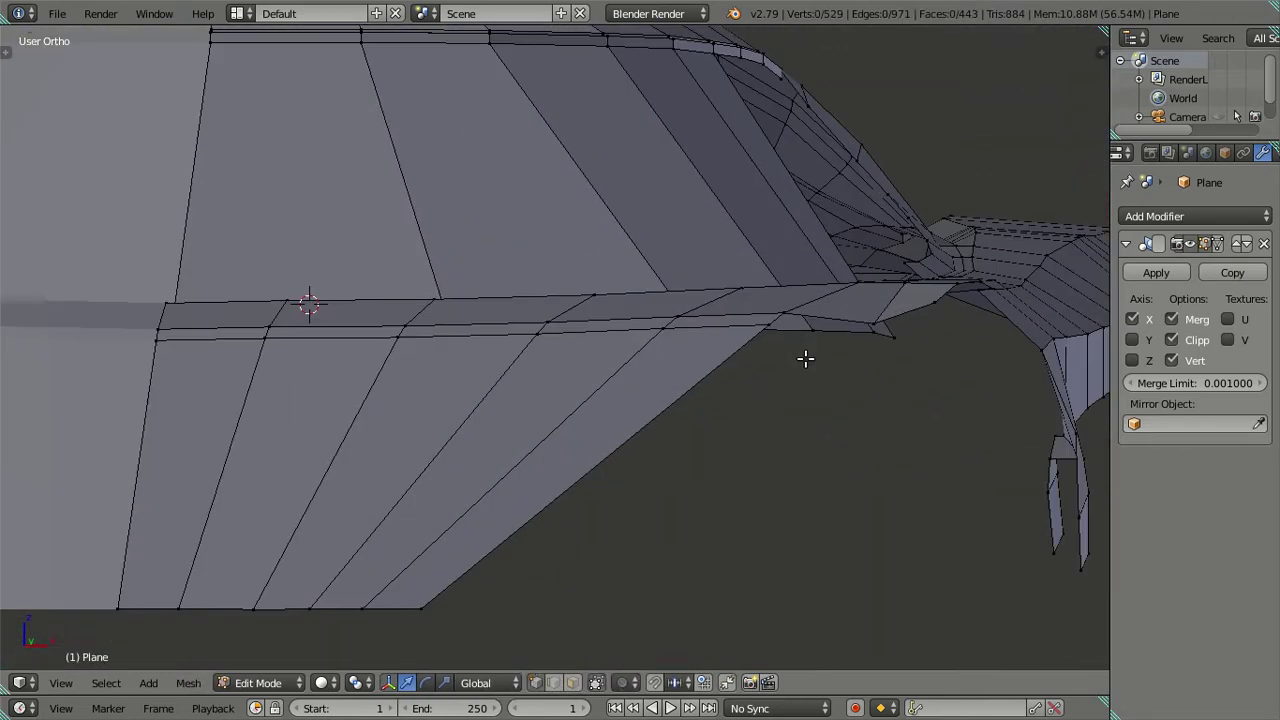
pyautogui.scroll(2, 800, 360)
pyautogui.keyDown('alt'); pyautogui.rightClick(830, 356); pyautogui.keyUp('alt')
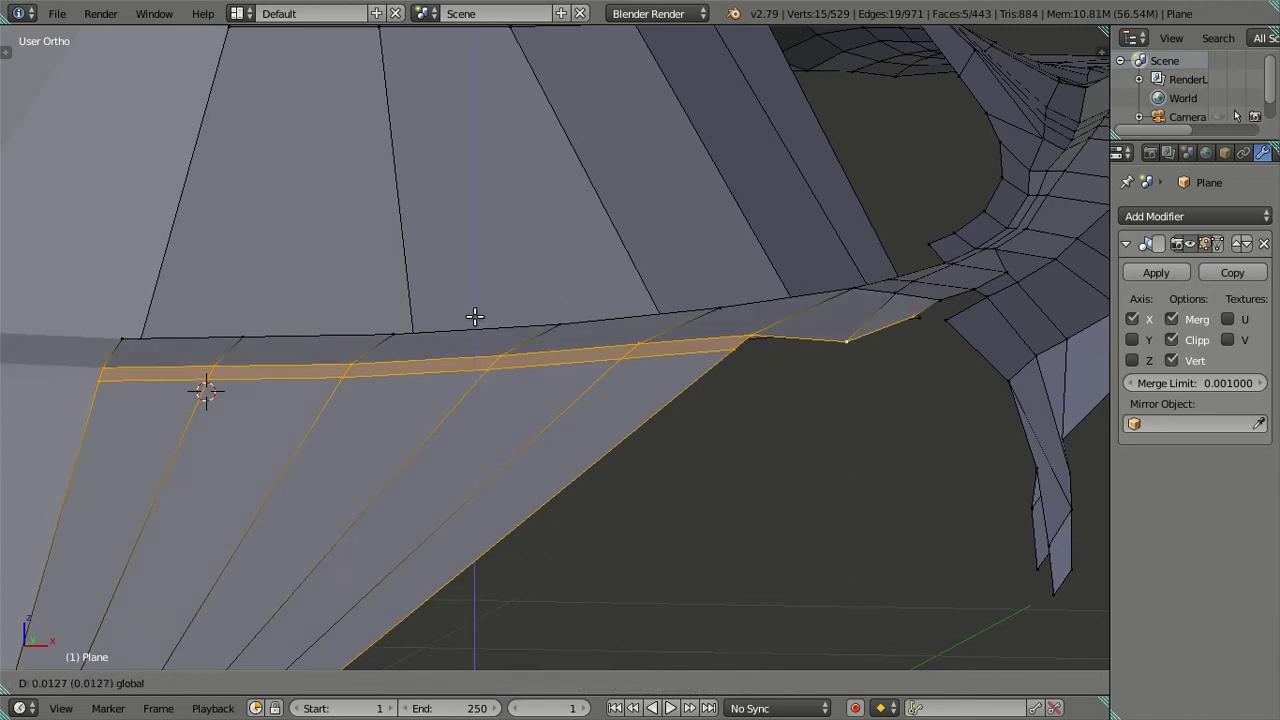
pyautogui.moveTo(472, 320)
pyautogui.mouseDown(button='middle')
pyautogui.moveTo(853, 349)
pyautogui.moveTo(789, 345)
pyautogui.mouseUp(button='middle')
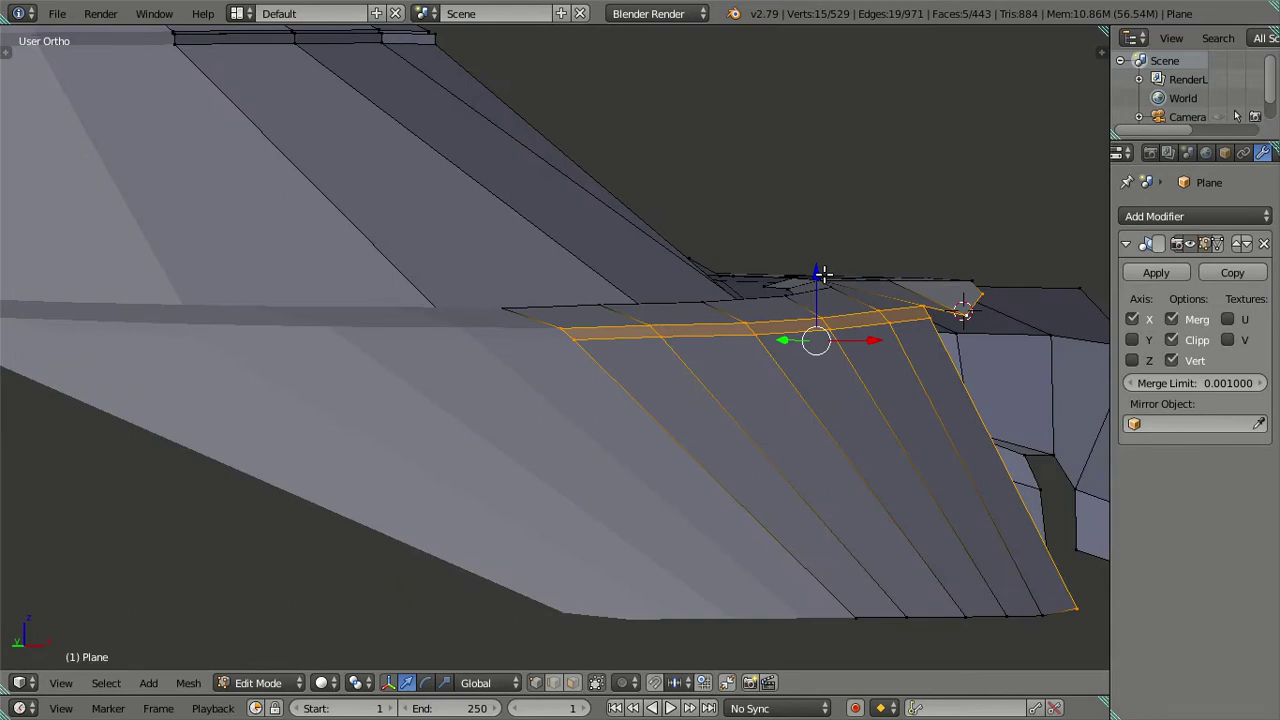
pyautogui.moveTo(820, 272); pyautogui.dragTo(822, 274)
pyautogui.moveTo(822, 274)
pyautogui.mouseDown(button='middle')
pyautogui.moveTo(700, 380)
pyautogui.moveTo(790, 450)
pyautogui.mouseUp(button='middle')
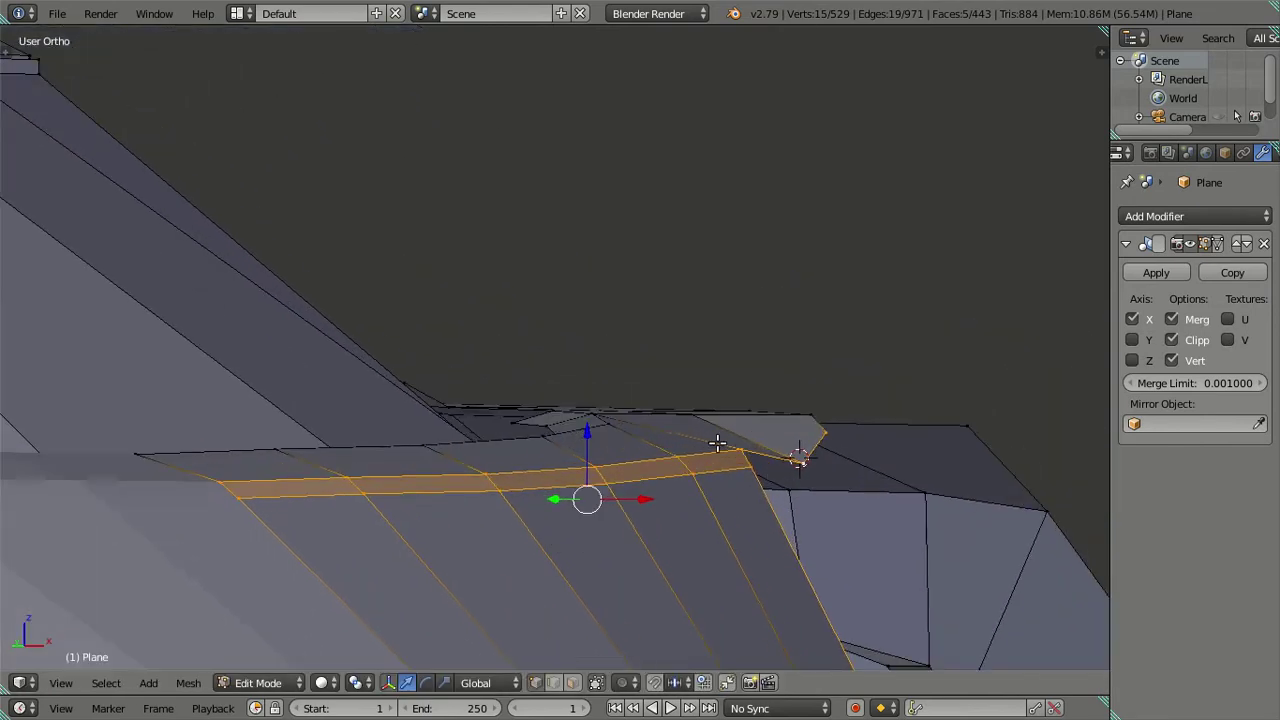
pyautogui.rightClick(800, 458)
pyautogui.moveTo(806, 412); pyautogui.dragTo(805, 385)
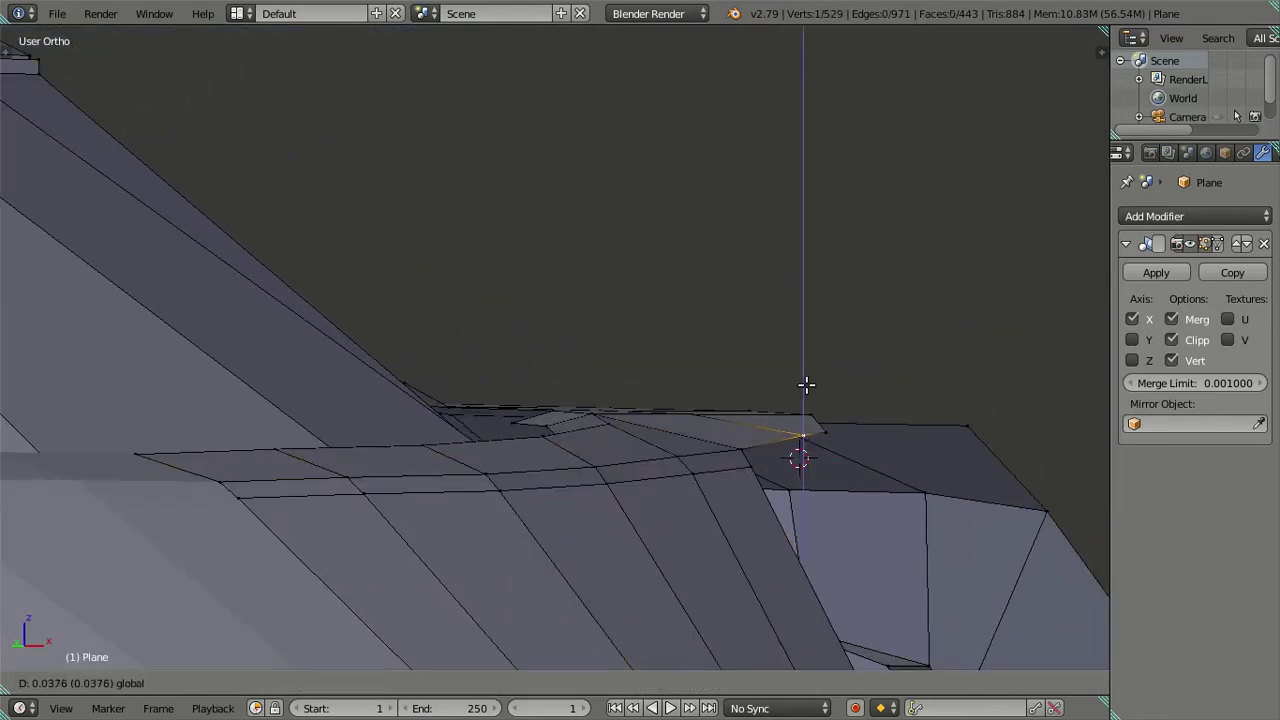
pyautogui.click(810, 389)
pyautogui.moveTo(810, 389)
pyautogui.mouseDown(button='middle')
pyautogui.moveTo(697, 500)
pyautogui.moveTo(700, 400)
pyautogui.moveTo(724, 398)
pyautogui.moveTo(611, 511)
pyautogui.moveTo(620, 493)
pyautogui.moveTo(749, 458)
pyautogui.moveTo(764, 435)
pyautogui.mouseUp(button='middle')
pyautogui.press('a')
# From the top view, loop-cut a new edge loop across the hood nose
pyautogui.scroll(-3, 764, 435)
pyautogui.press('KP_7')
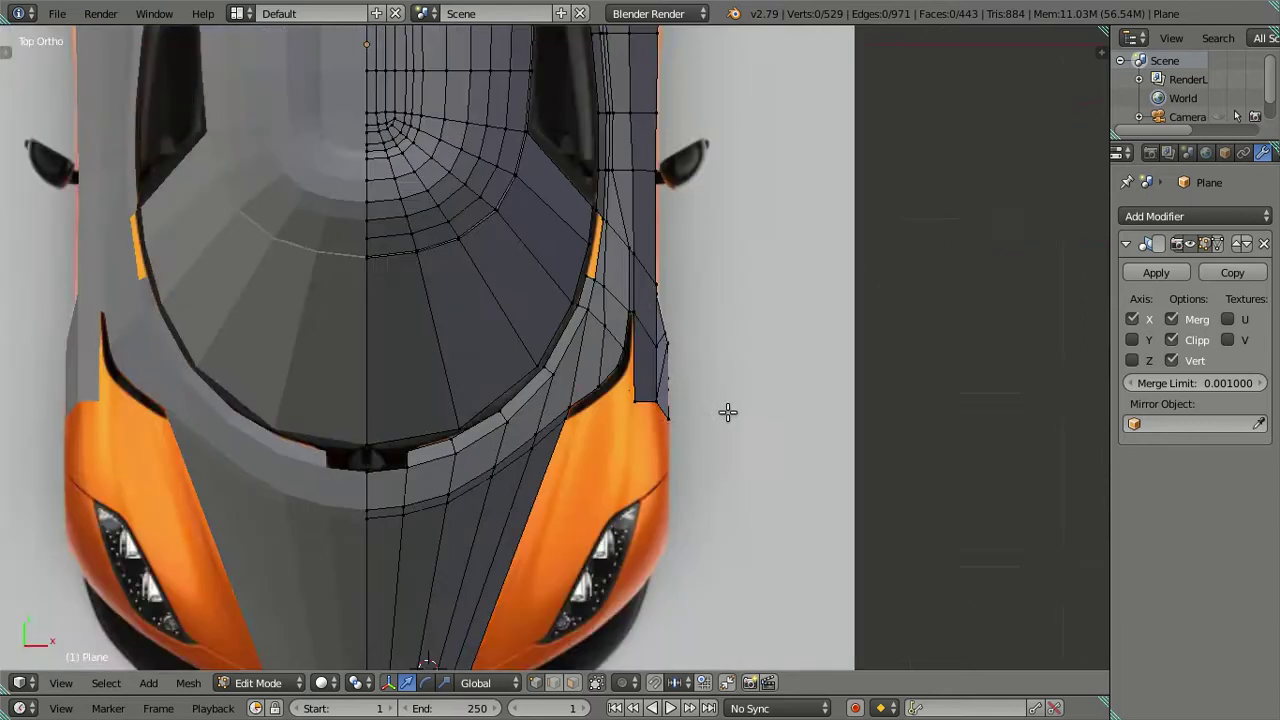
pyautogui.scroll(5, 729, 414)
pyautogui.scroll(3, 654, 409)
pyautogui.scroll(-3, 670, 410)
pyautogui.scroll(3, 671, 406)
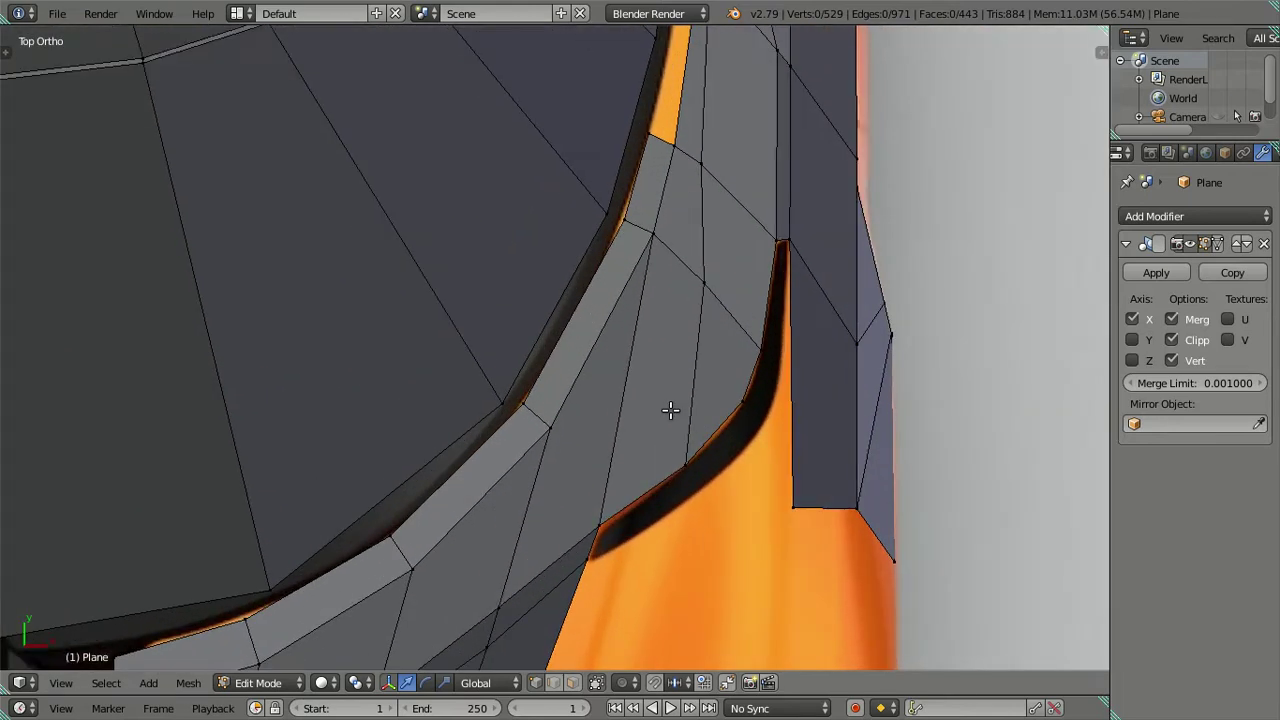
pyautogui.scroll(-3, 671, 406)
pyautogui.scroll(2, 679, 352)
pyautogui.scroll(1, 600, 466)
pyautogui.scroll(-2, 594, 466)
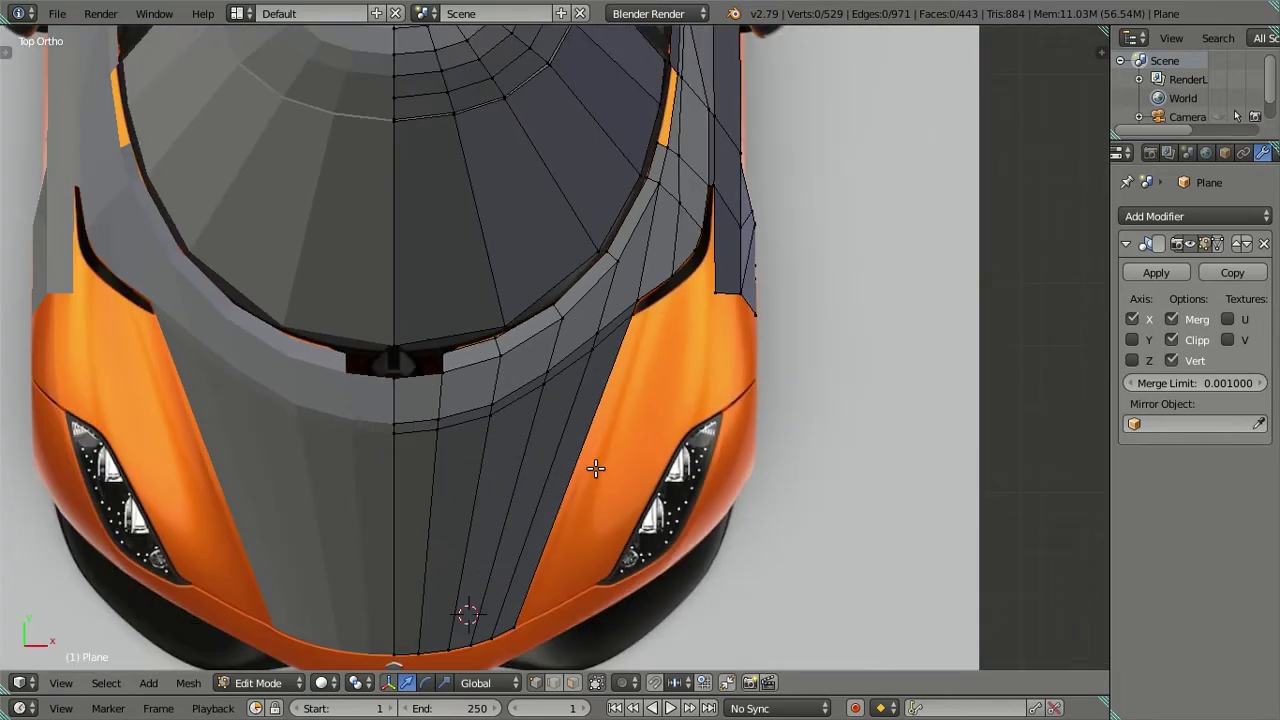
pyautogui.scroll(-1, 679, 395)
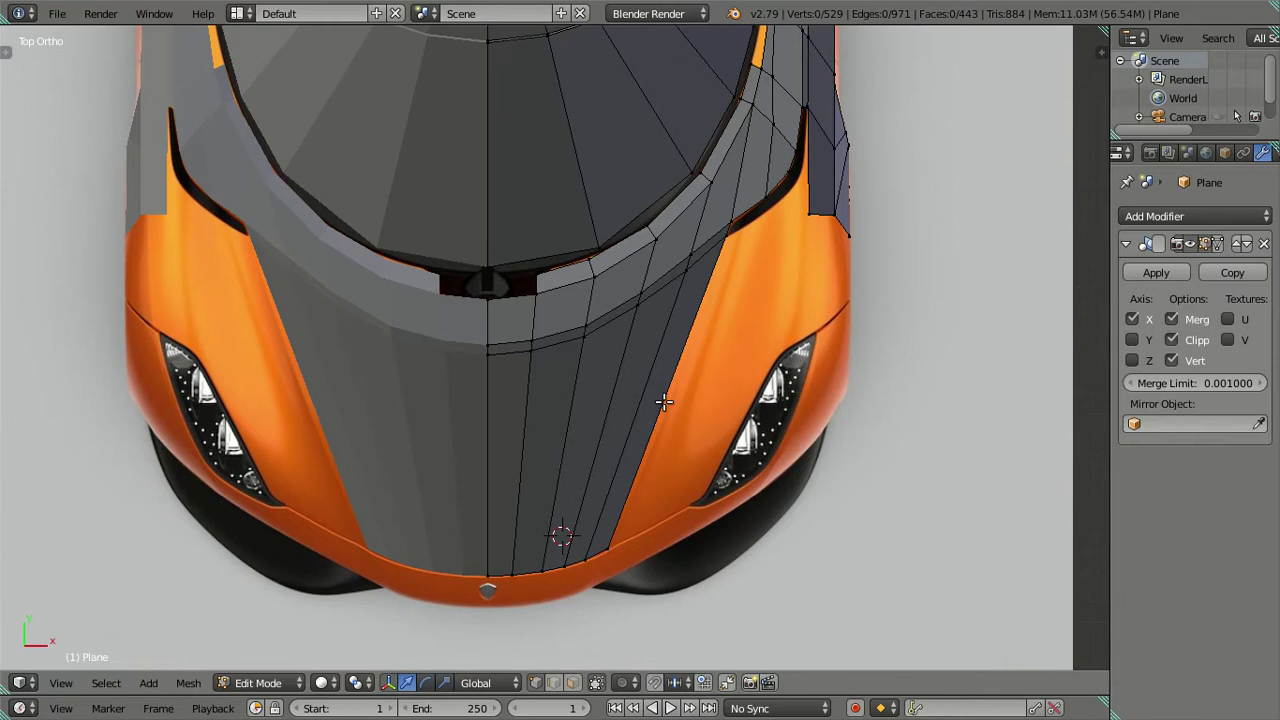
pyautogui.hotkey('ctrl', 'r')
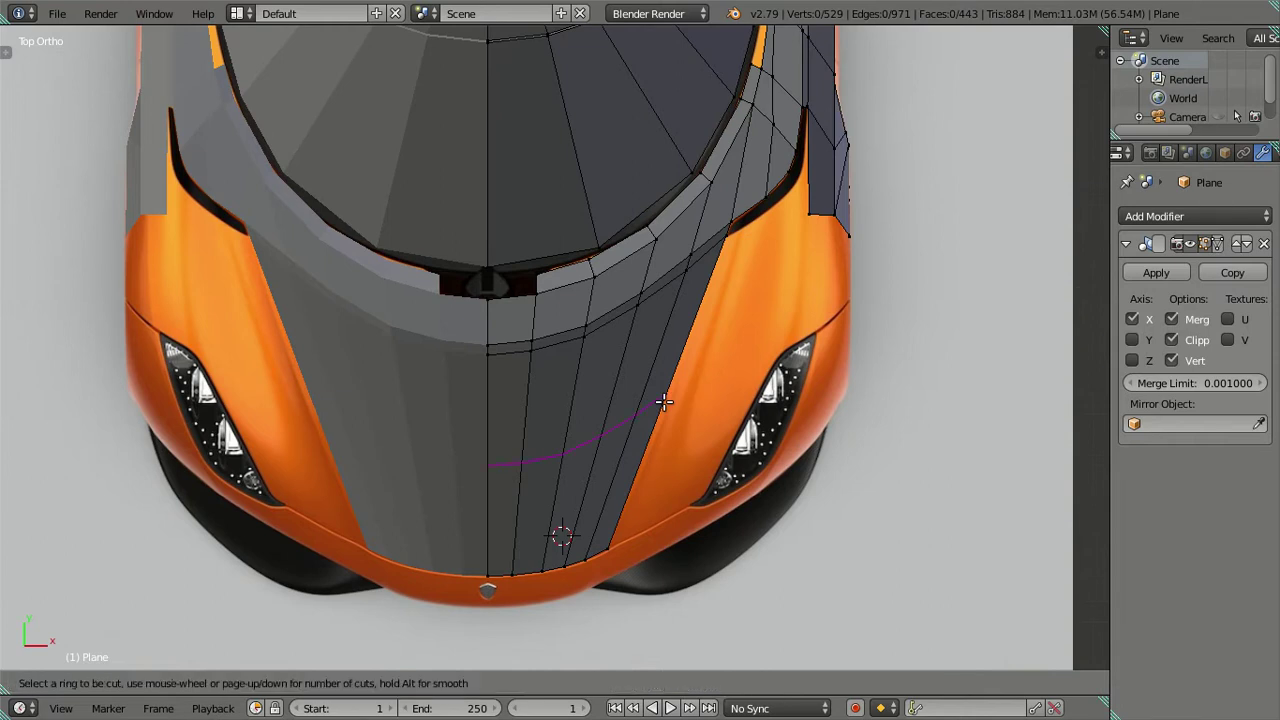
pyautogui.click(664, 402)
pyautogui.click(664, 390)
# Lift the new loop and another edge loop across the nose slightly upward along Z
pyautogui.moveTo(664, 390)
pyautogui.mouseDown(button='middle')
pyautogui.moveTo(523, 277)
pyautogui.moveTo(472, 199)
pyautogui.mouseUp(button='middle')
pyautogui.moveTo(488, 357); pyautogui.dragTo(471, 352)
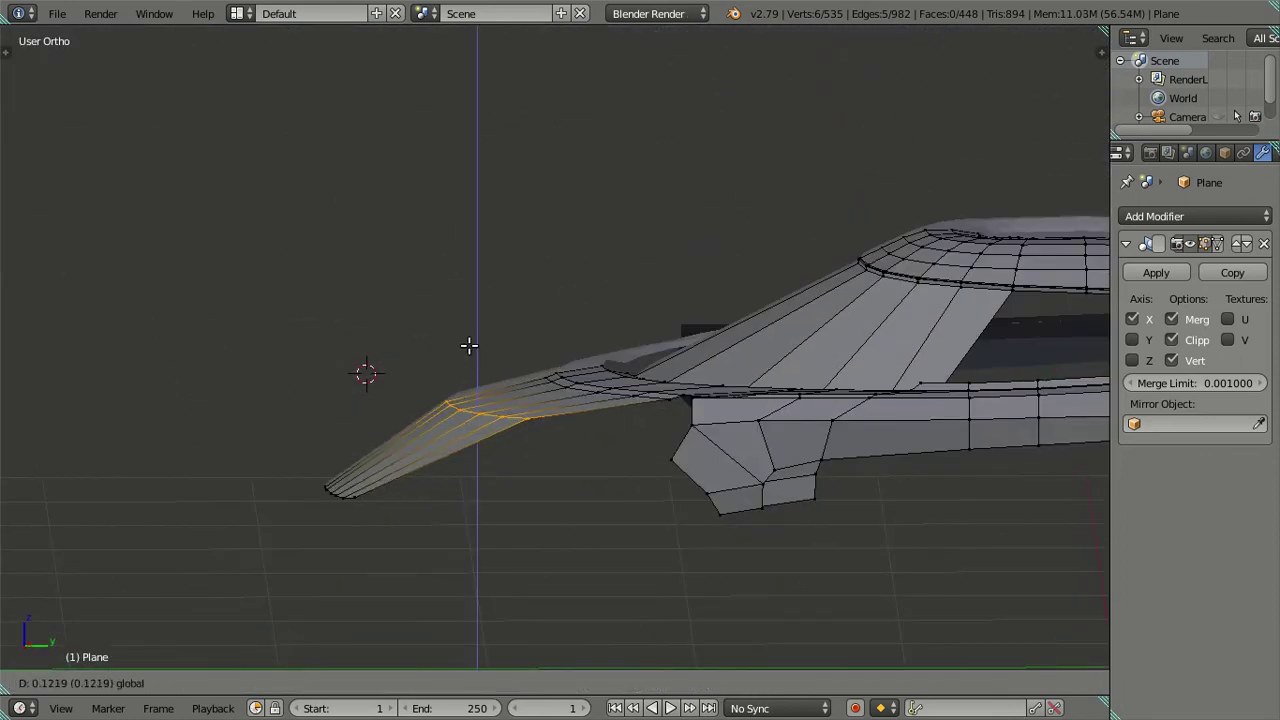
pyautogui.click(471, 352)
pyautogui.press('a')
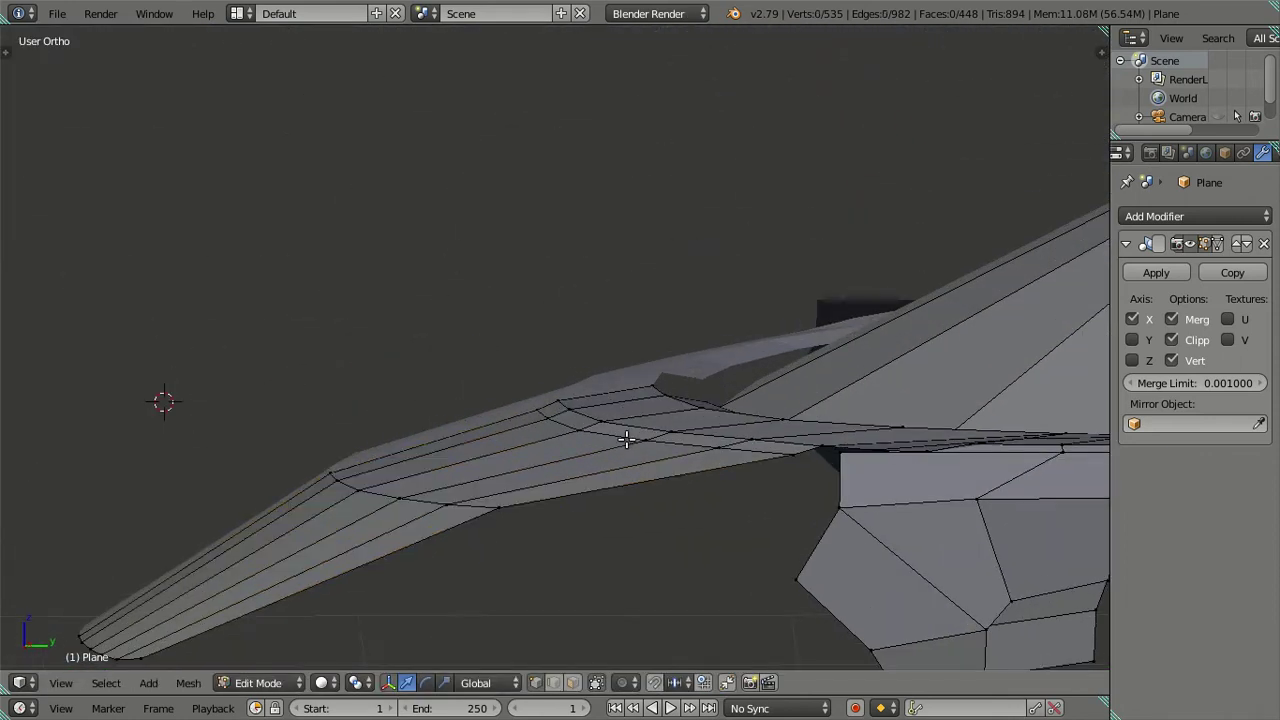
pyautogui.moveTo(628, 440); pyautogui.dragTo(604, 437, button='middle')
pyautogui.keyDown('alt'); pyautogui.rightClick(610, 490); pyautogui.keyUp('alt')
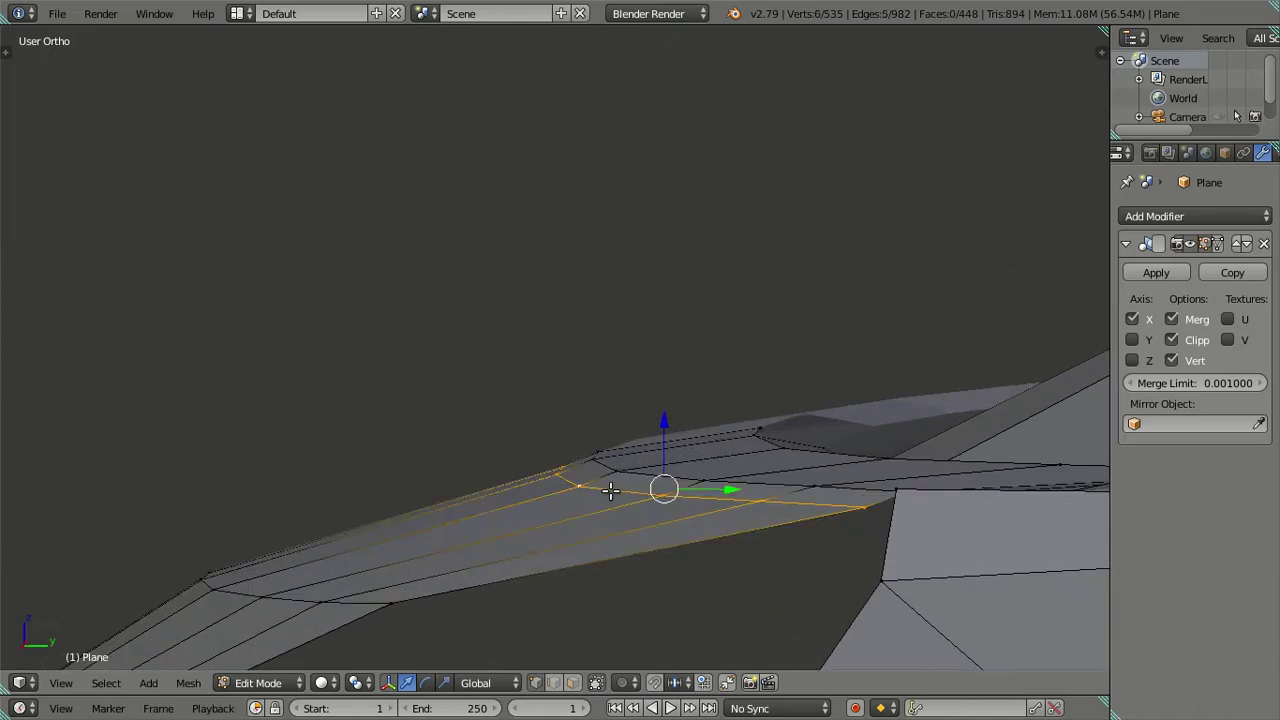
pyautogui.scroll(-3, 694, 480)
pyautogui.moveTo(694, 480)
pyautogui.mouseDown(button='middle')
pyautogui.moveTo(666, 509)
pyautogui.moveTo(663, 457)
pyautogui.moveTo(603, 390)
pyautogui.mouseUp(button='middle')
pyautogui.scroll(2, 603, 390)
pyautogui.press('g')
pyautogui.press('z')
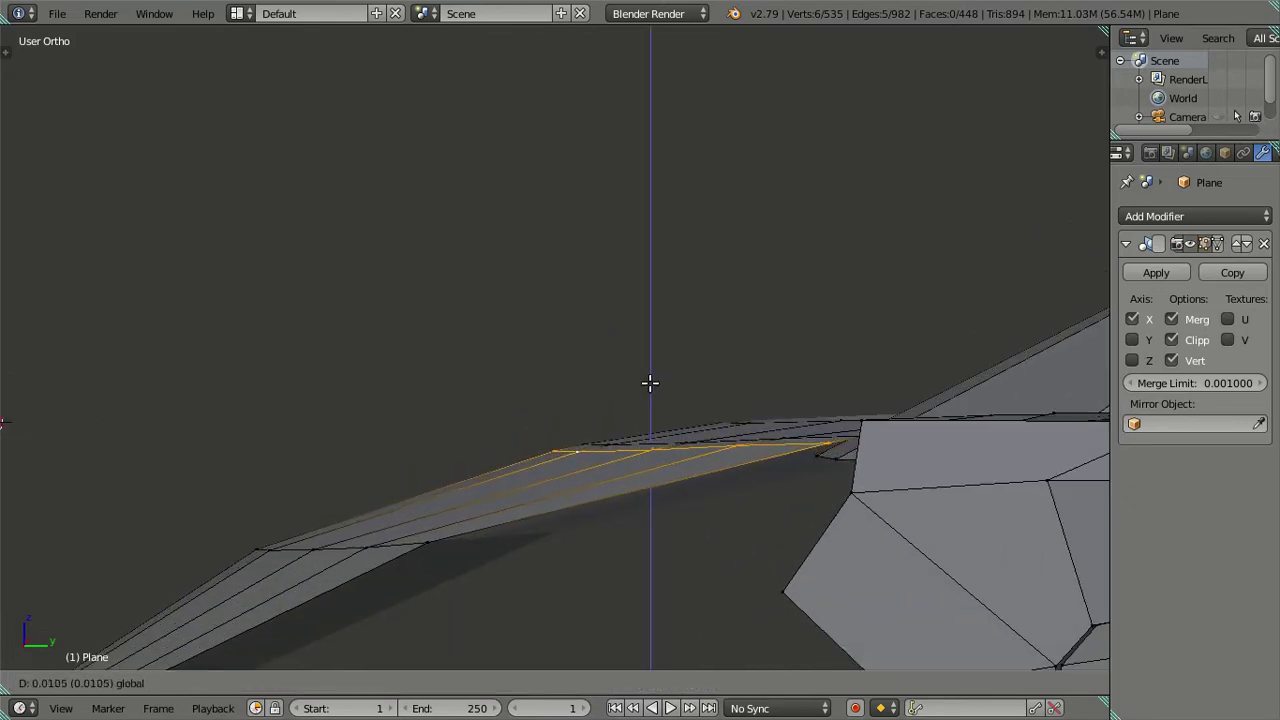
pyautogui.click(650, 383)
pyautogui.moveTo(651, 383)
pyautogui.mouseDown(button='middle')
pyautogui.moveTo(677, 466)
pyautogui.moveTo(614, 451)
pyautogui.mouseUp(button='middle')
# Add a centred edge loop across the nose and raise it along Z
pyautogui.press('Tab')
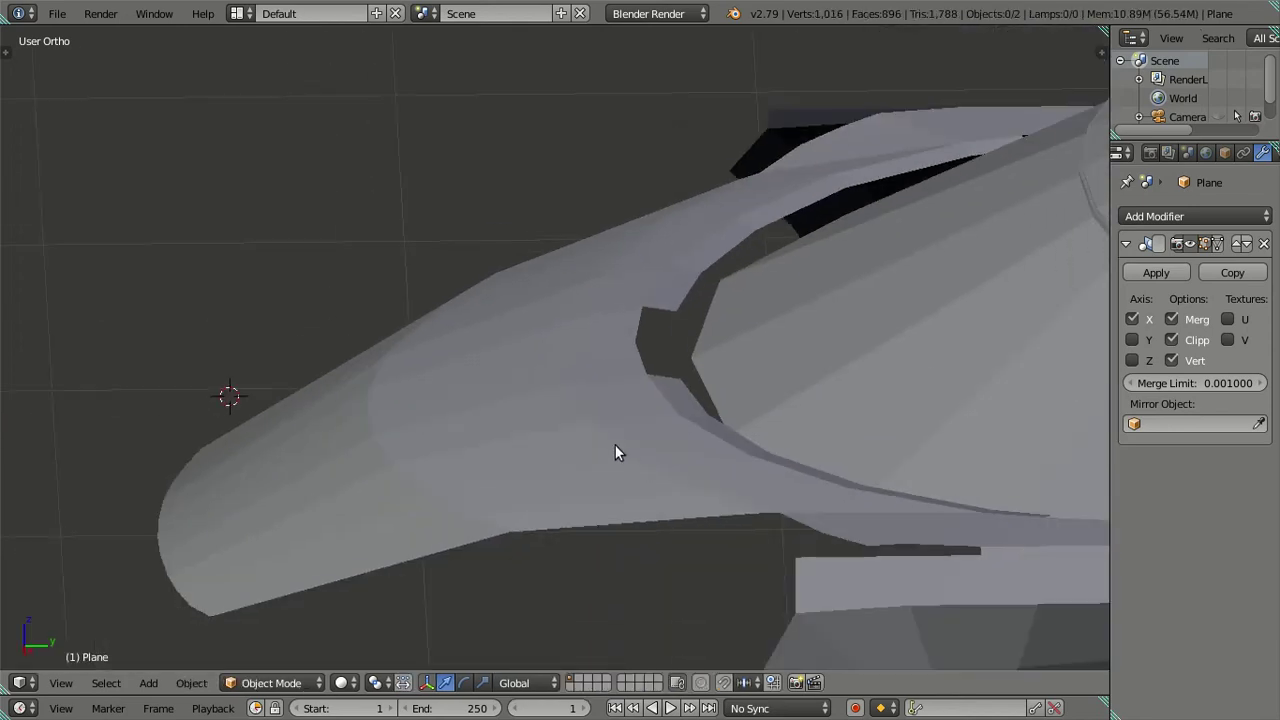
pyautogui.scroll(3, 614, 451)
pyautogui.scroll(-4, 726, 547)
pyautogui.moveTo(777, 454); pyautogui.dragTo(664, 410, button='middle')
pyautogui.press('Tab')
pyautogui.scroll(2, 512, 452)
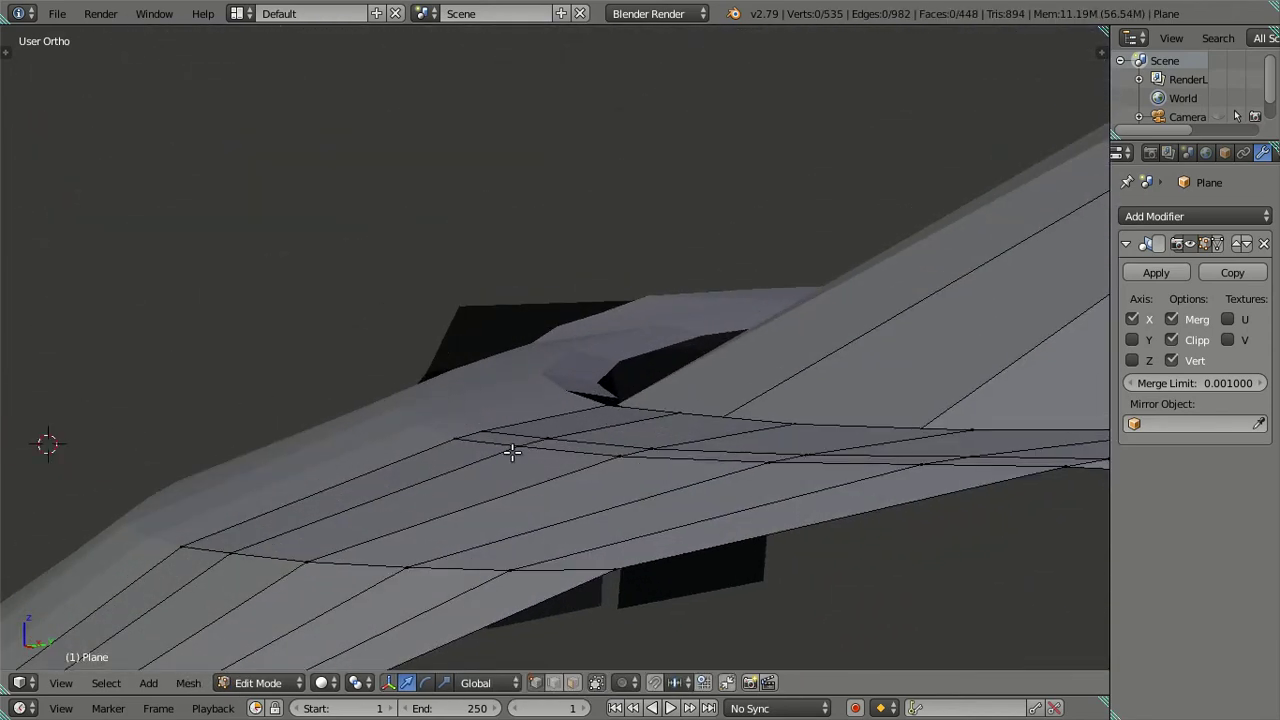
pyautogui.moveTo(504, 533); pyautogui.dragTo(595, 507, button='middle')
pyautogui.hotkey('ctrl', 'r')
pyautogui.click(601, 495)
pyautogui.rightClick(601, 495)
pyautogui.press('g')
pyautogui.press('z')
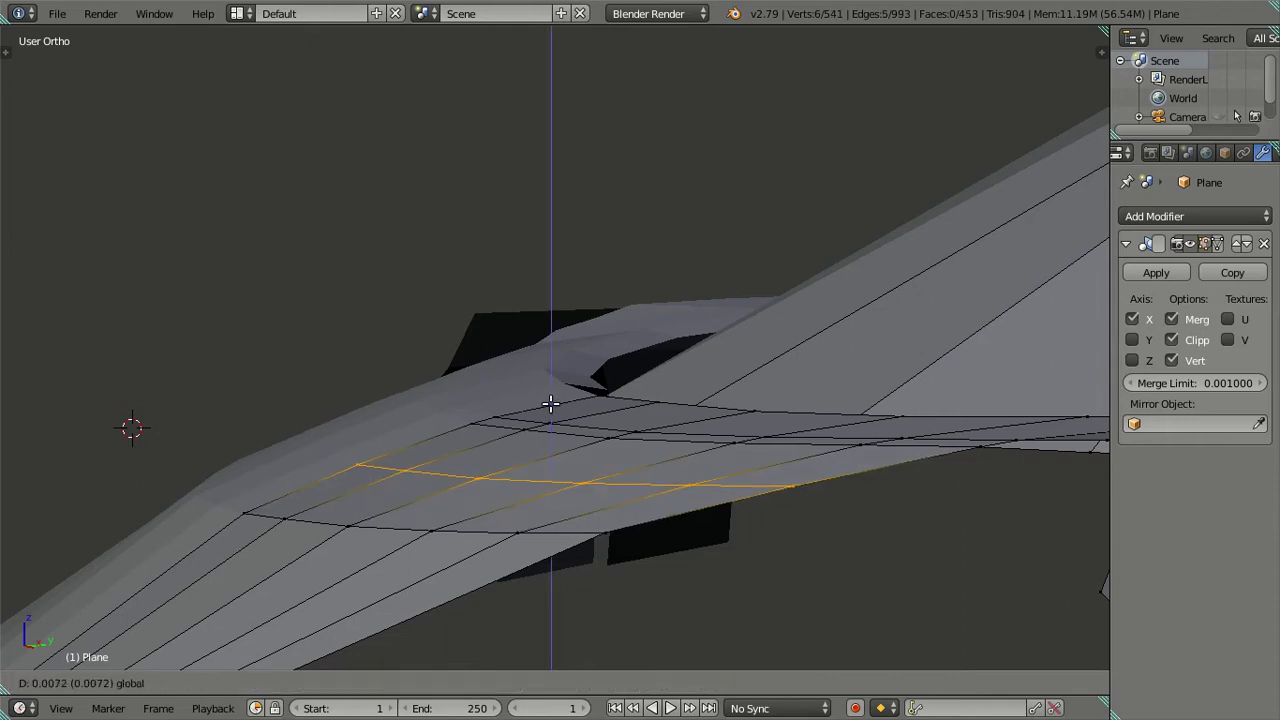
pyautogui.click(551, 408)
pyautogui.press('a')
pyautogui.moveTo(551, 408); pyautogui.dragTo(441, 495, button='middle')
# Add another edge loop near the nose tip, lift it slightly, and preview the surface
pyautogui.hotkey('ctrl', 'r')
pyautogui.click(418, 512)
pyautogui.rightClick(418, 512)
pyautogui.press('g')
pyautogui.press('z')
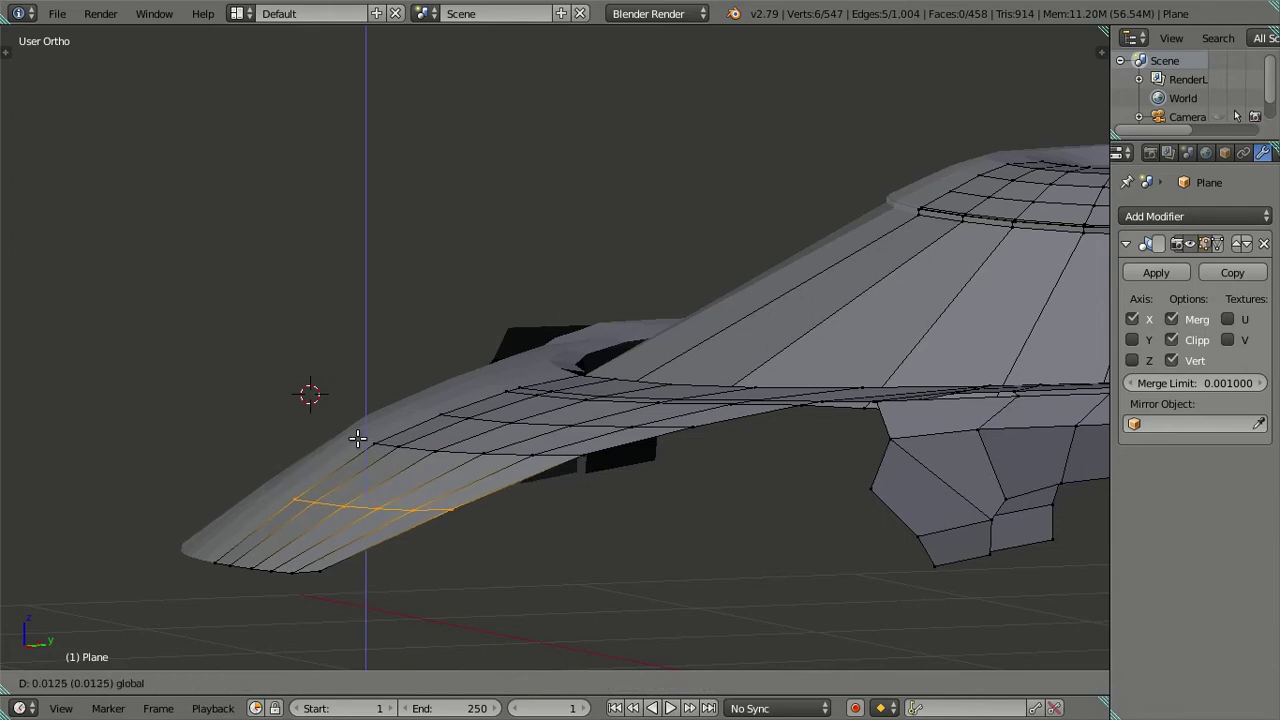
pyautogui.click(355, 436)
pyautogui.moveTo(457, 491); pyautogui.dragTo(634, 523, button='middle')
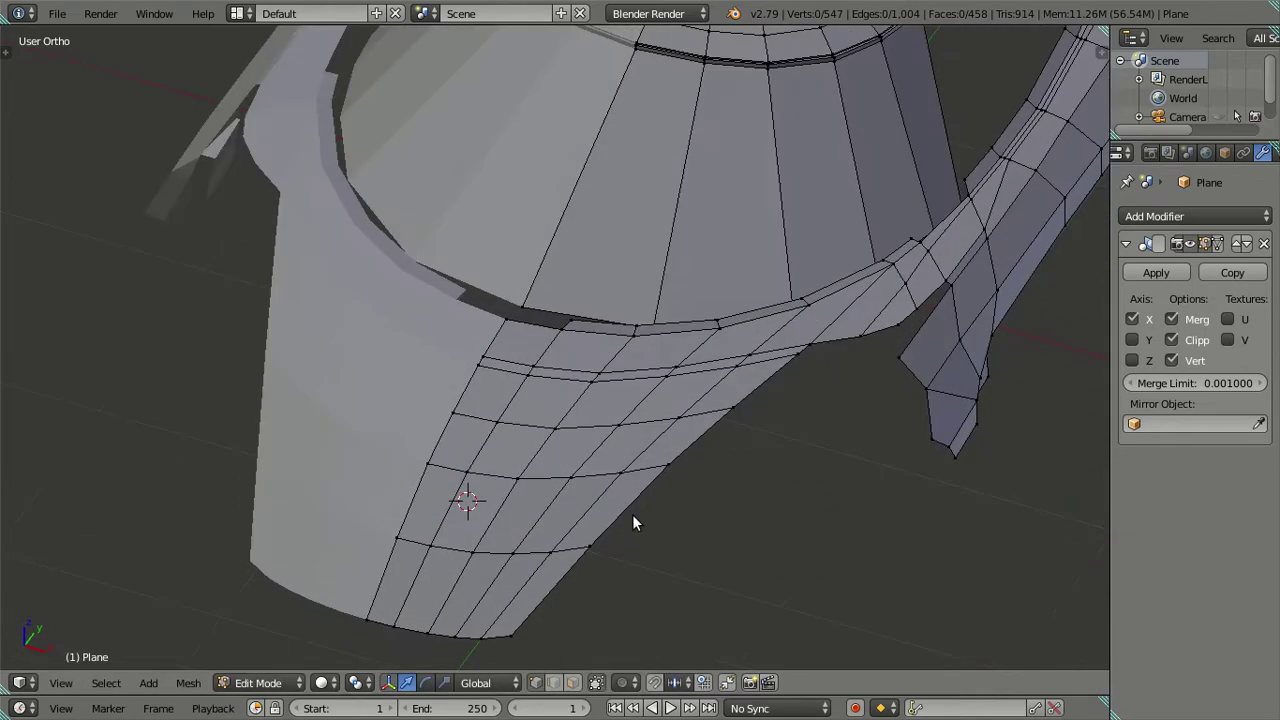
pyautogui.press('Tab')
pyautogui.moveTo(583, 477); pyautogui.dragTo(701, 480, button='middle')
pyautogui.scroll(-3, 701, 472)
pyautogui.scroll(-3, 615, 521)
pyautogui.moveTo(615, 521)
pyautogui.mouseDown(button='middle')
pyautogui.moveTo(495, 472)
pyautogui.moveTo(796, 354)
pyautogui.moveTo(645, 420)
pyautogui.moveTo(563, 528)
pyautogui.moveTo(543, 434)
pyautogui.mouseUp(button='middle')
pyautogui.scroll(2, 580, 423)
# Return to Edit Mode in top view and zoom in on the right fender's vent slot
pyautogui.press('KP_7')
pyautogui.scroll(2, 672, 410)
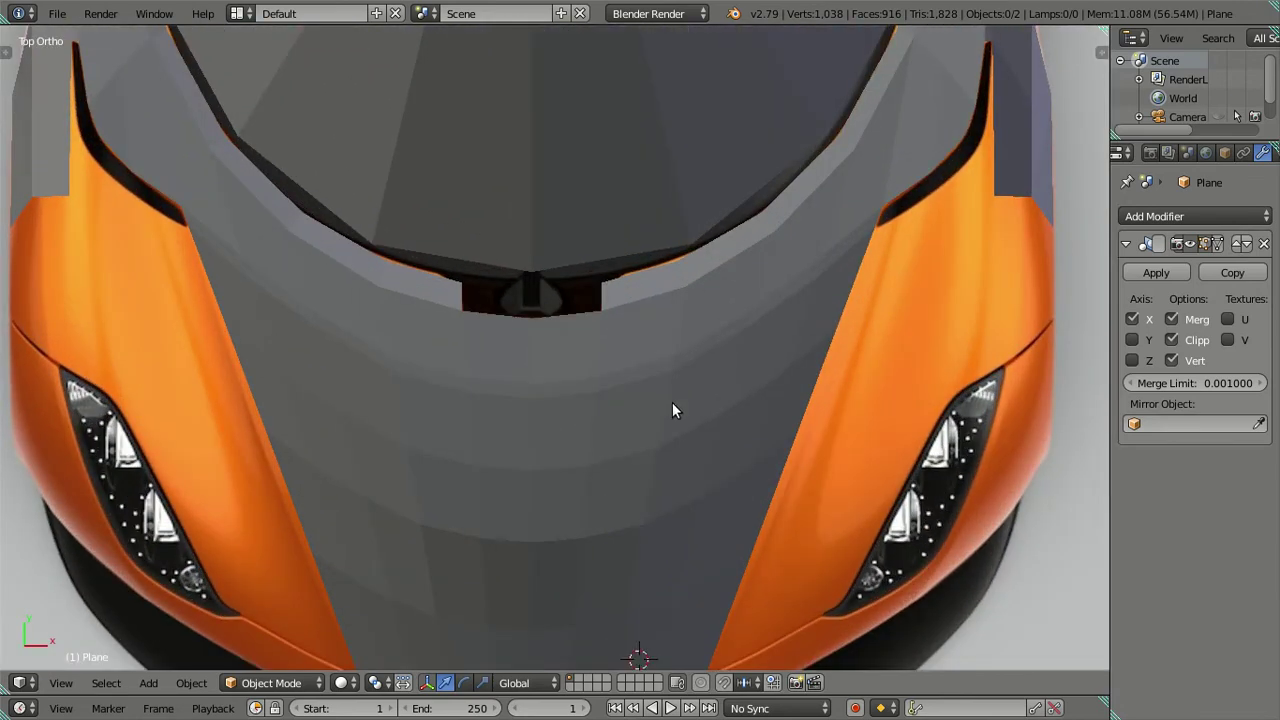
pyautogui.press('Tab')
pyautogui.scroll(-3, 866, 323)
pyautogui.keyDown('shift'); pyautogui.moveTo(866, 323); pyautogui.dragTo(663, 366, button='middle'); pyautogui.keyUp('shift')
pyautogui.scroll(5, 660, 380)
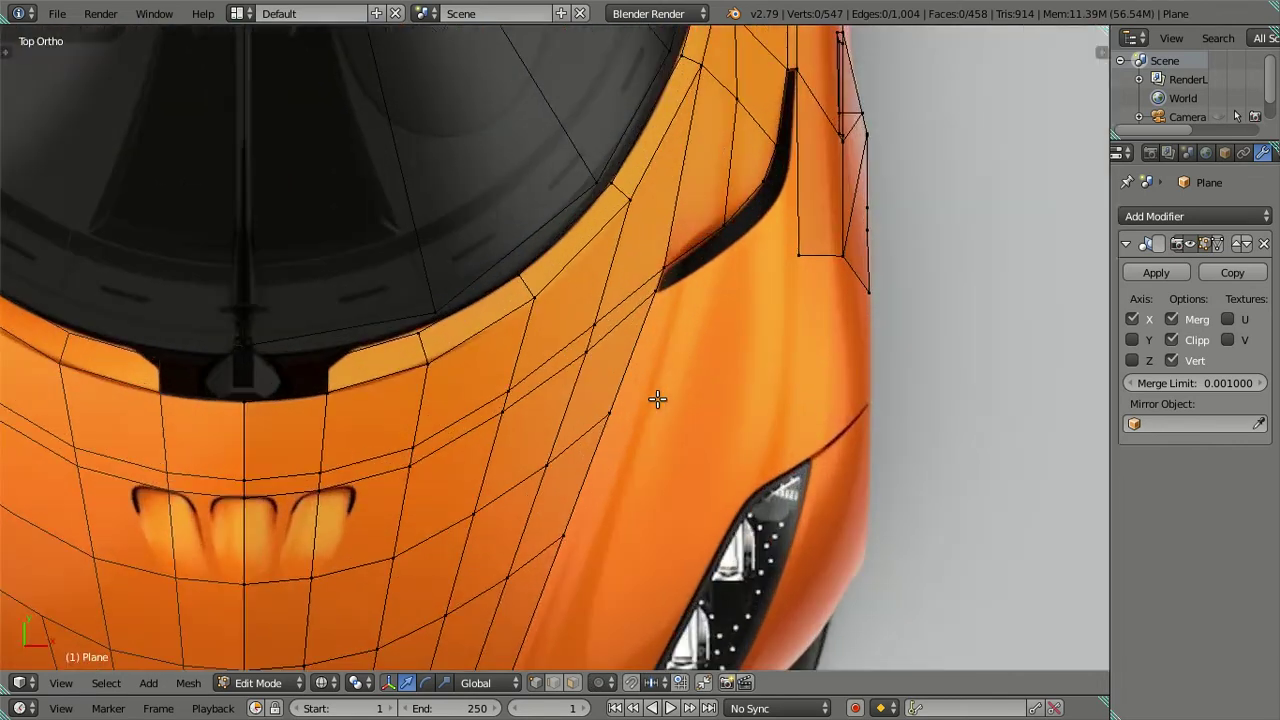
pyautogui.scroll(-3, 915, 412)
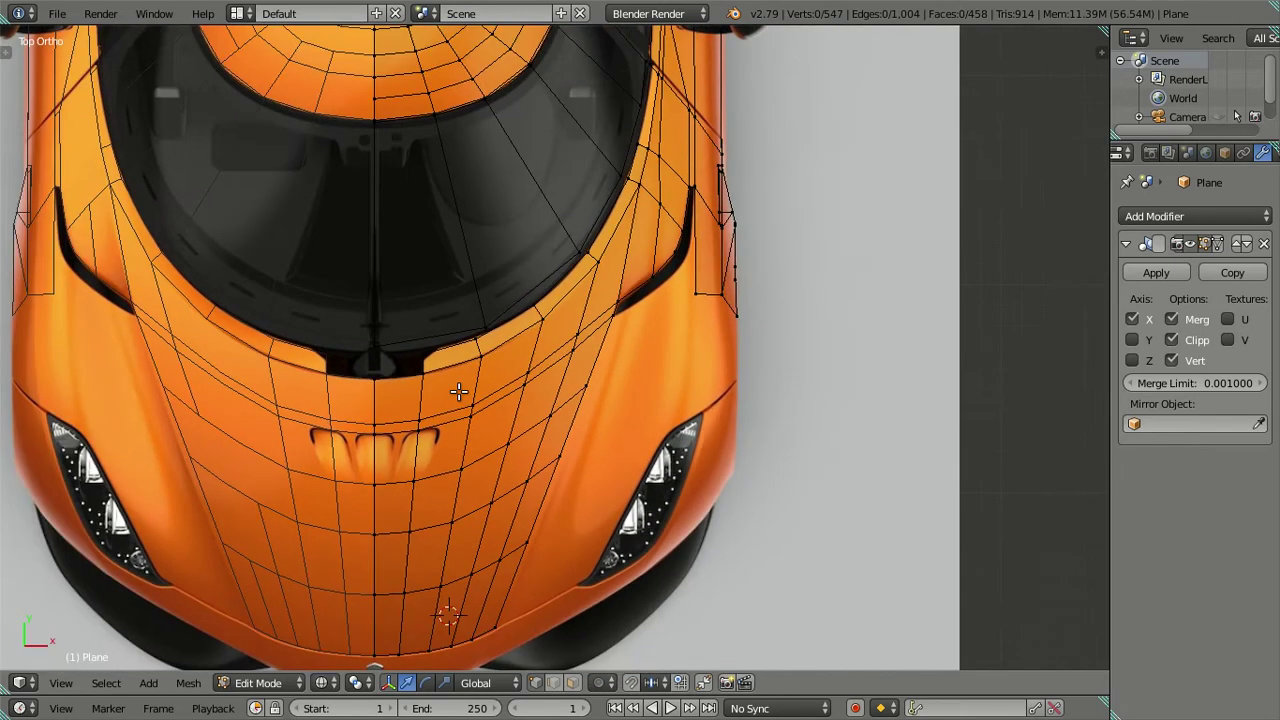
pyautogui.scroll(2, 457, 386)
pyautogui.scroll(2, 457, 386)
pyautogui.keyDown('shift'); pyautogui.moveTo(529, 380); pyautogui.dragTo(518, 456, button='middle'); pyautogui.keyUp('shift')
pyautogui.scroll(1, 581, 408)
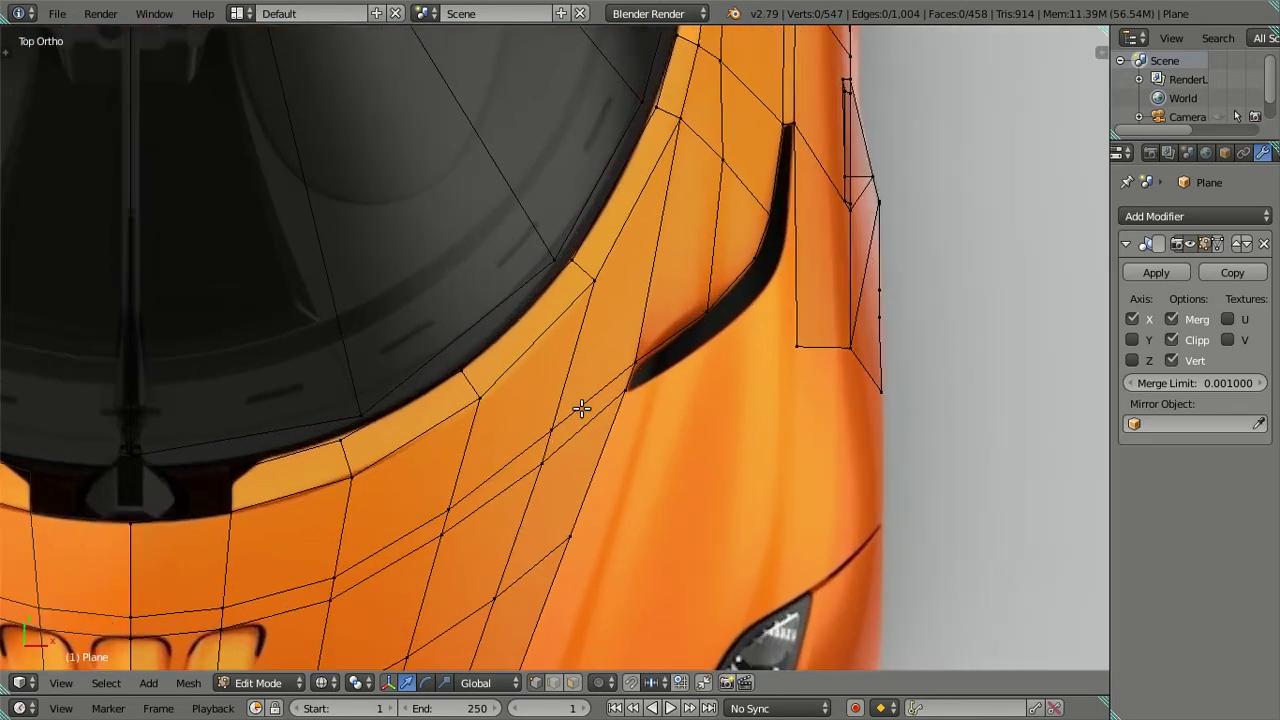
pyautogui.keyDown('shift'); pyautogui.moveTo(682, 400); pyautogui.dragTo(657, 483, button='middle'); pyautogui.keyUp('shift')
pyautogui.scroll(1, 691, 461)
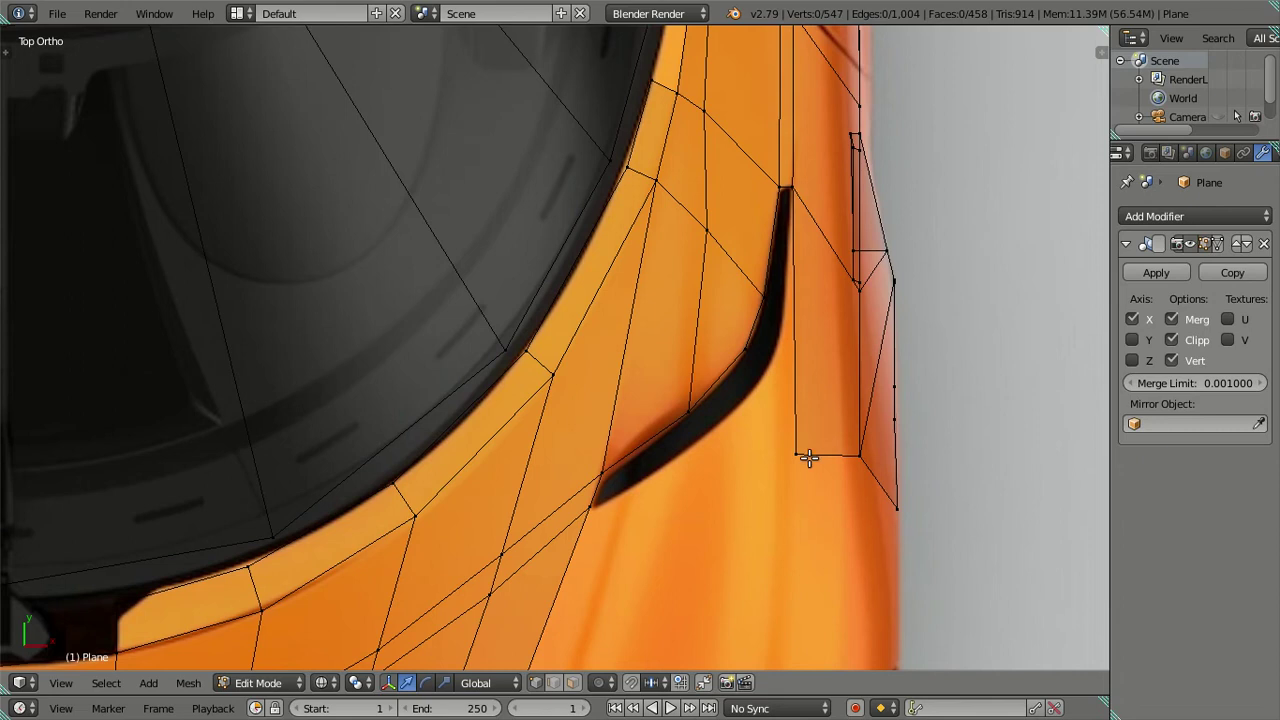
# Extrude three new vertices from the slot corner along the vent up to its upper tip
pyautogui.rightClick(620, 517)
pyautogui.scroll(-3, 660, 528)
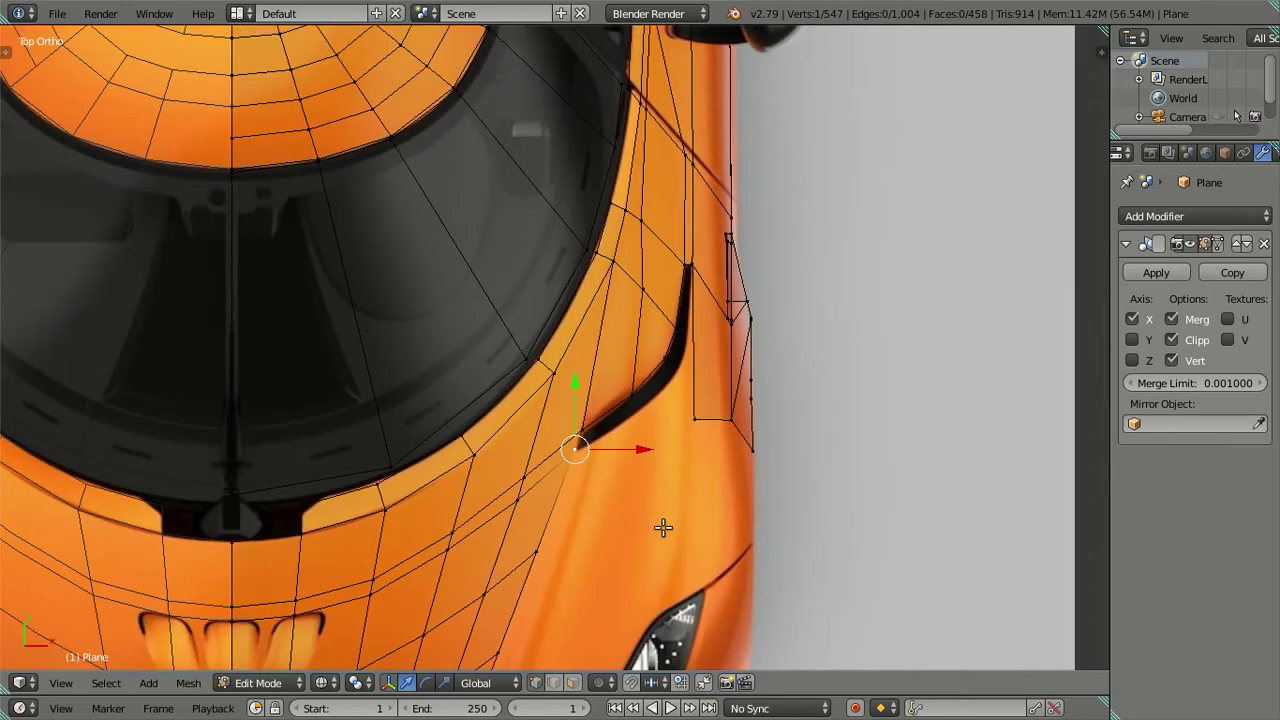
pyautogui.scroll(2, 650, 500)
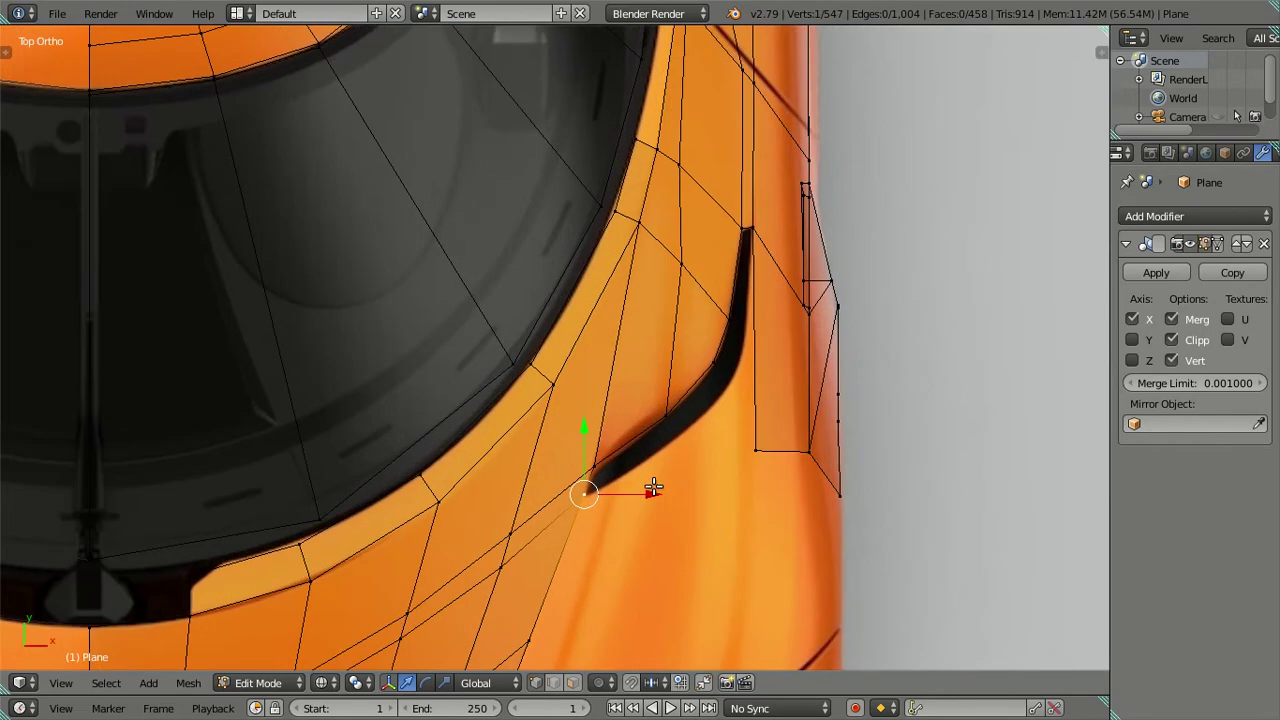
pyautogui.press('e')
pyautogui.click(731, 441)
pyautogui.press('e')
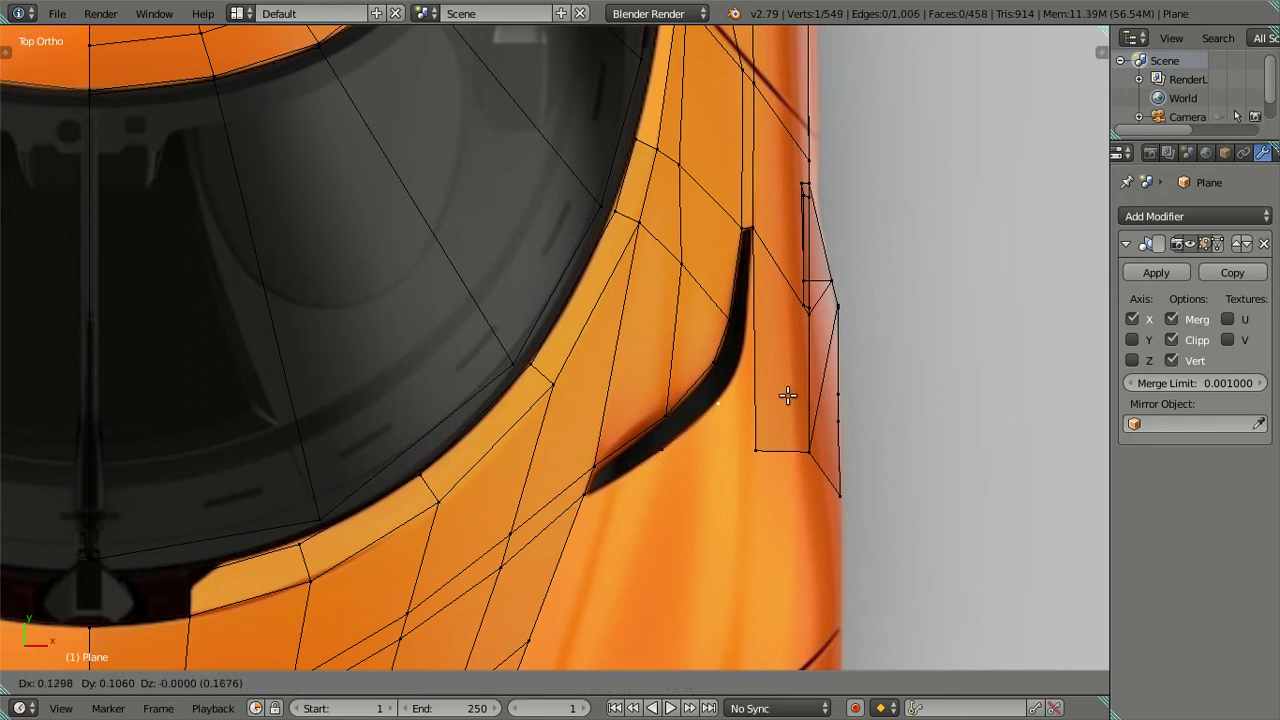
pyautogui.click(788, 396)
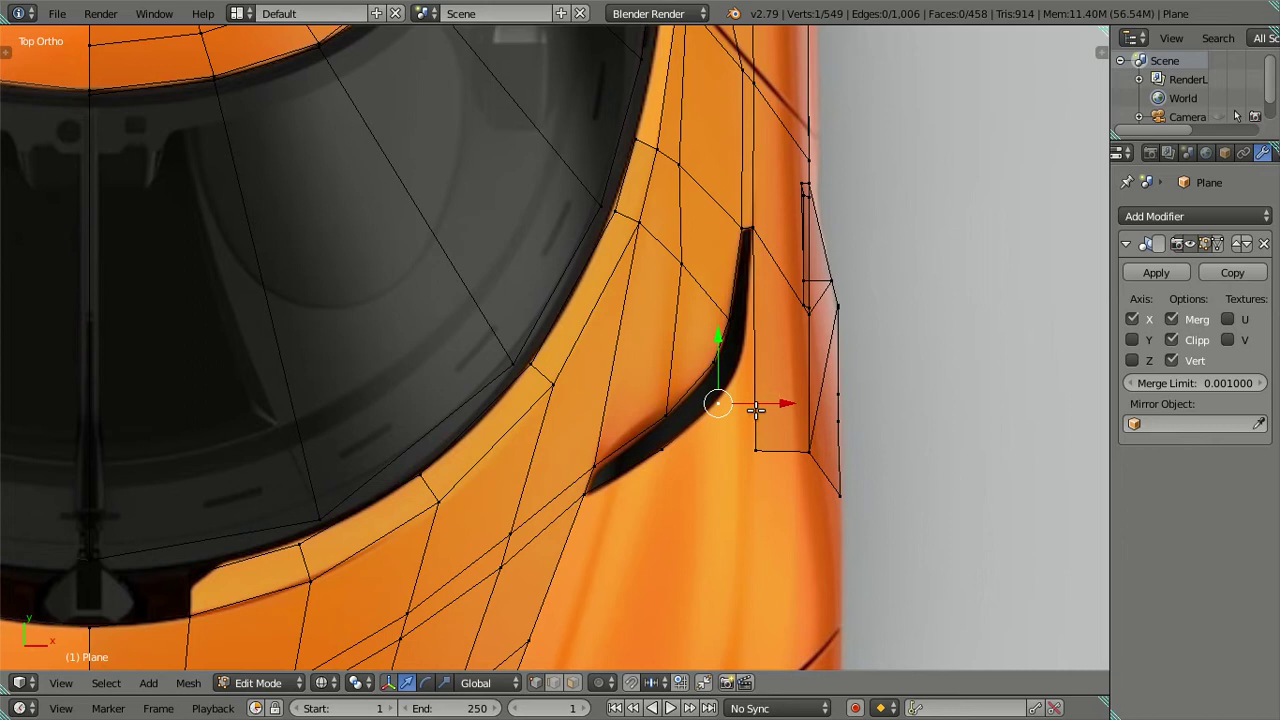
pyautogui.press('e')
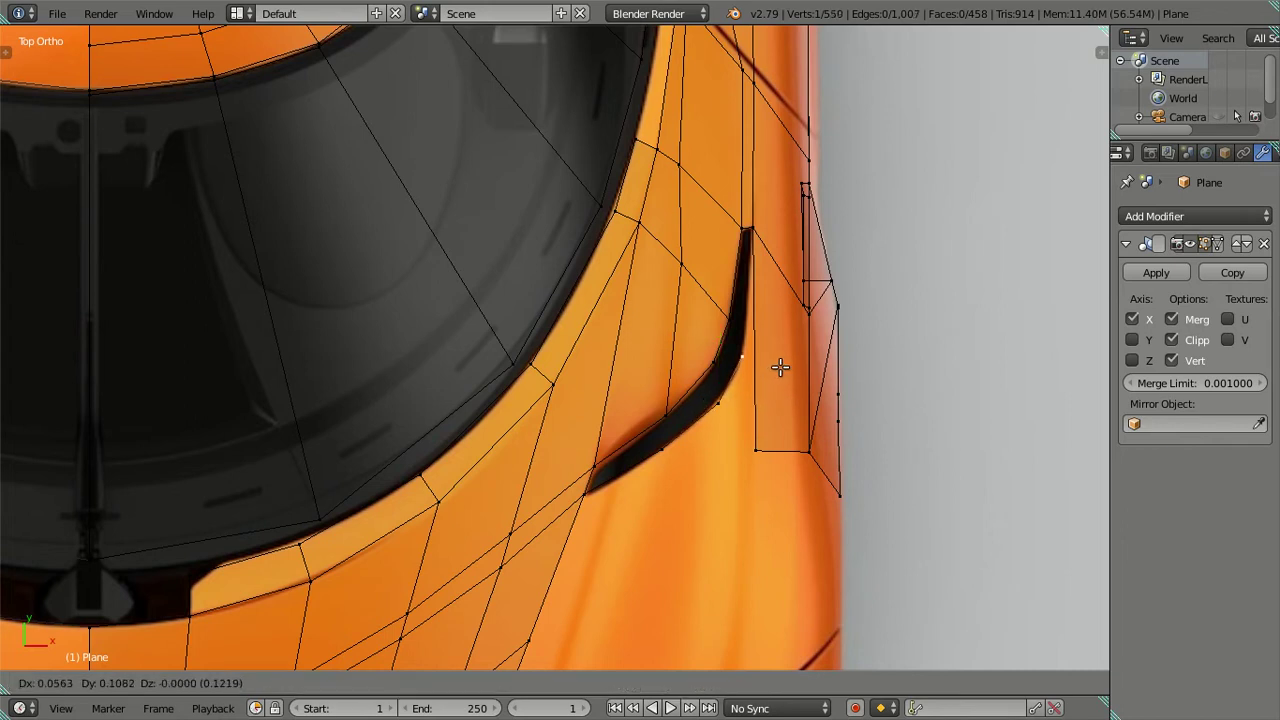
pyautogui.click(780, 367)
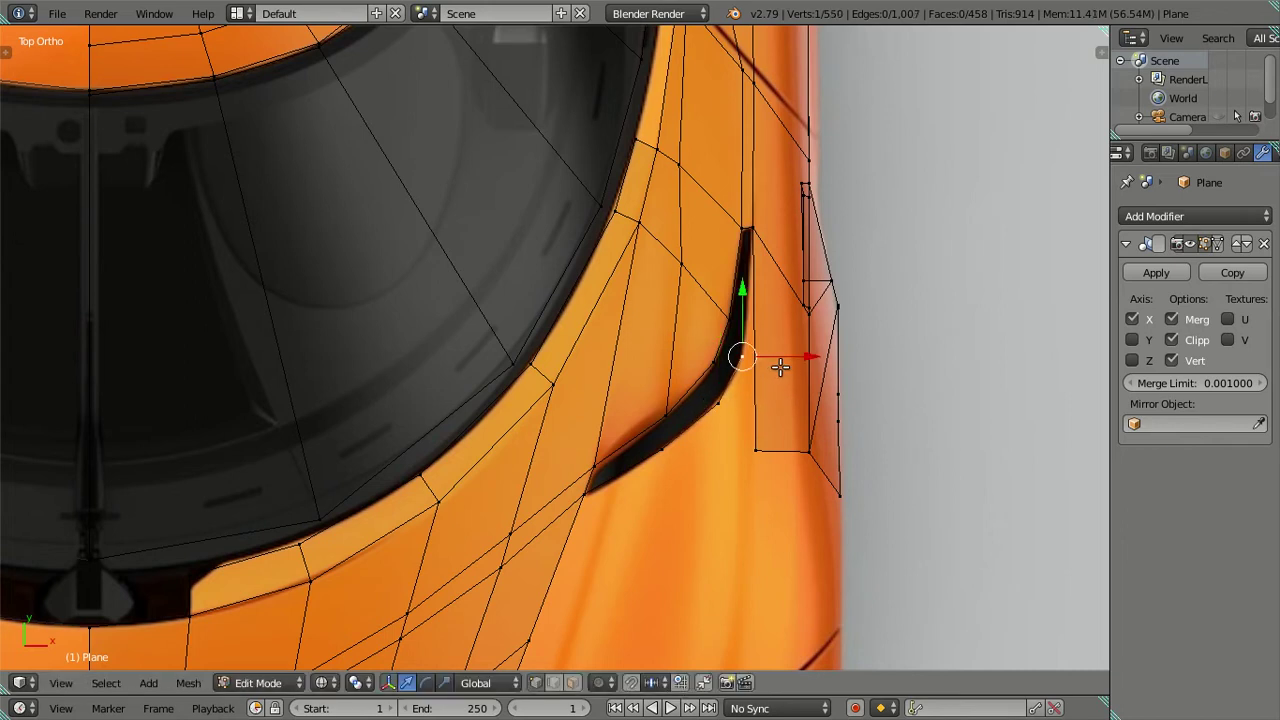
pyautogui.scroll(-3, 779, 386)
pyautogui.moveTo(771, 443)
pyautogui.mouseDown(button='middle')
pyautogui.moveTo(577, 349)
pyautogui.moveTo(514, 414)
pyautogui.moveTo(606, 263)
pyautogui.moveTo(723, 251)
pyautogui.moveTo(683, 481)
pyautogui.moveTo(723, 491)
pyautogui.moveTo(730, 480)
pyautogui.moveTo(723, 509)
pyautogui.moveTo(780, 467)
pyautogui.mouseUp(button='middle')
# Lower the selected vent vertices along Z in three moves so they sit on the body
pyautogui.keyDown('shift'); pyautogui.rightClick(704, 494); pyautogui.keyUp('shift')
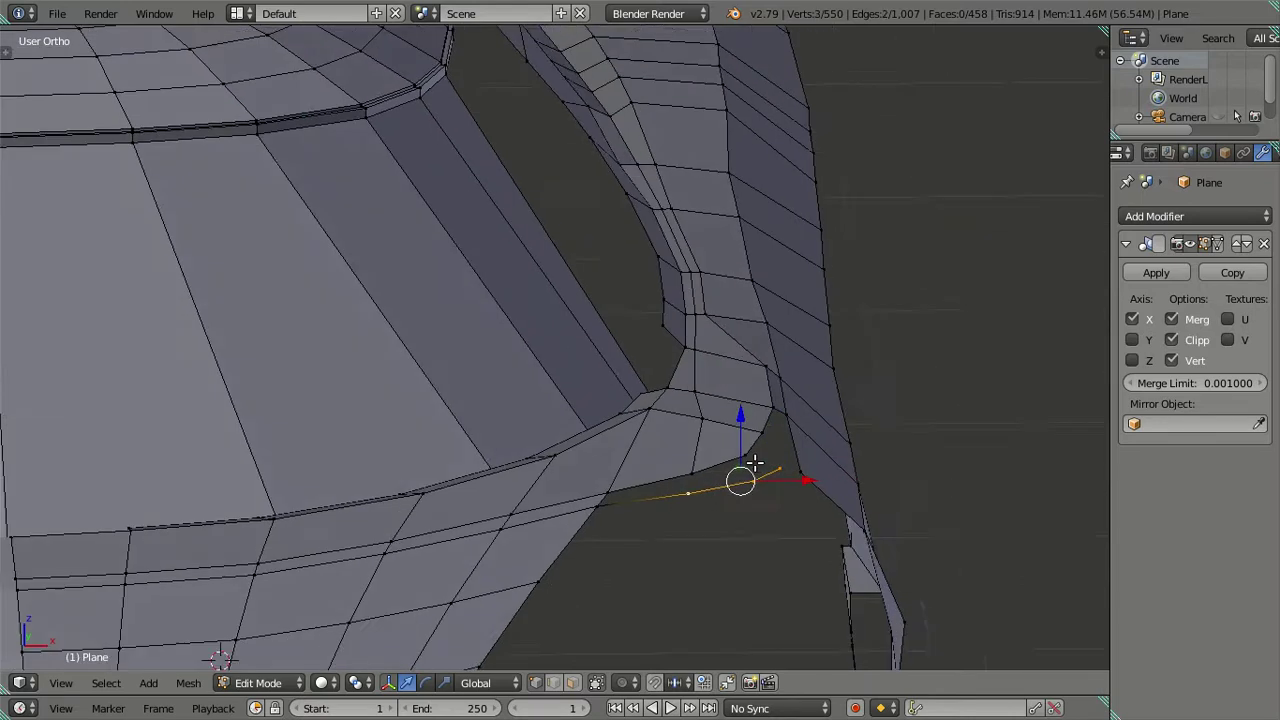
pyautogui.moveTo(704, 494); pyautogui.dragTo(729, 430, button='middle')
pyautogui.press('g')
pyautogui.press('z')
pyautogui.click(744, 399)
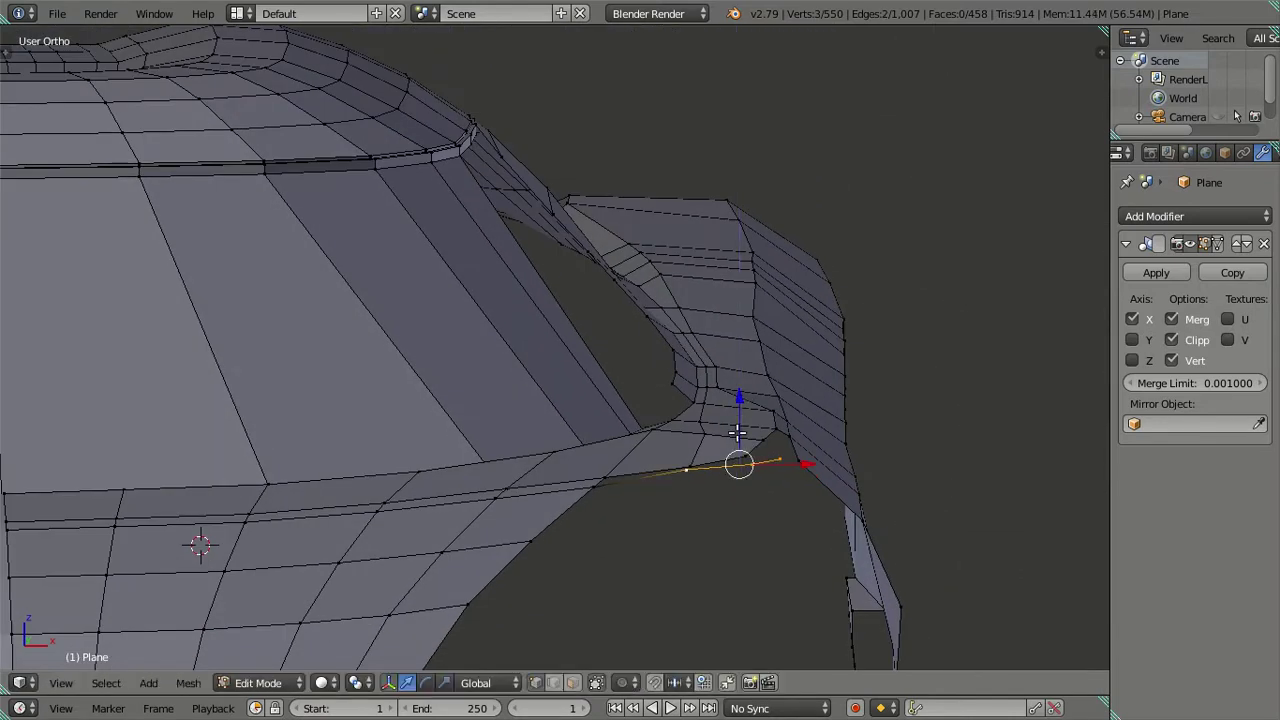
pyautogui.press('g')
pyautogui.press('z')
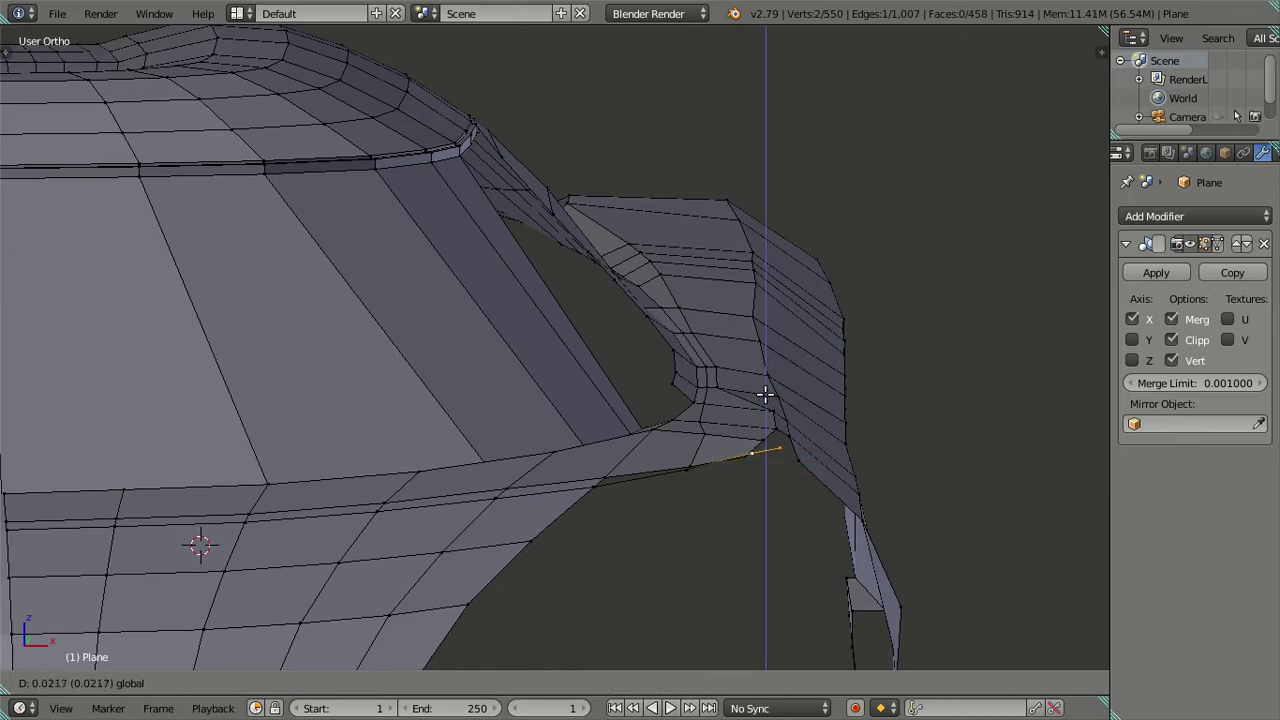
pyautogui.click(765, 395)
pyautogui.scroll(3, 740, 470)
pyautogui.moveTo(734, 491)
pyautogui.mouseDown(button='middle')
pyautogui.moveTo(730, 517)
pyautogui.moveTo(746, 490)
pyautogui.mouseUp(button='middle')
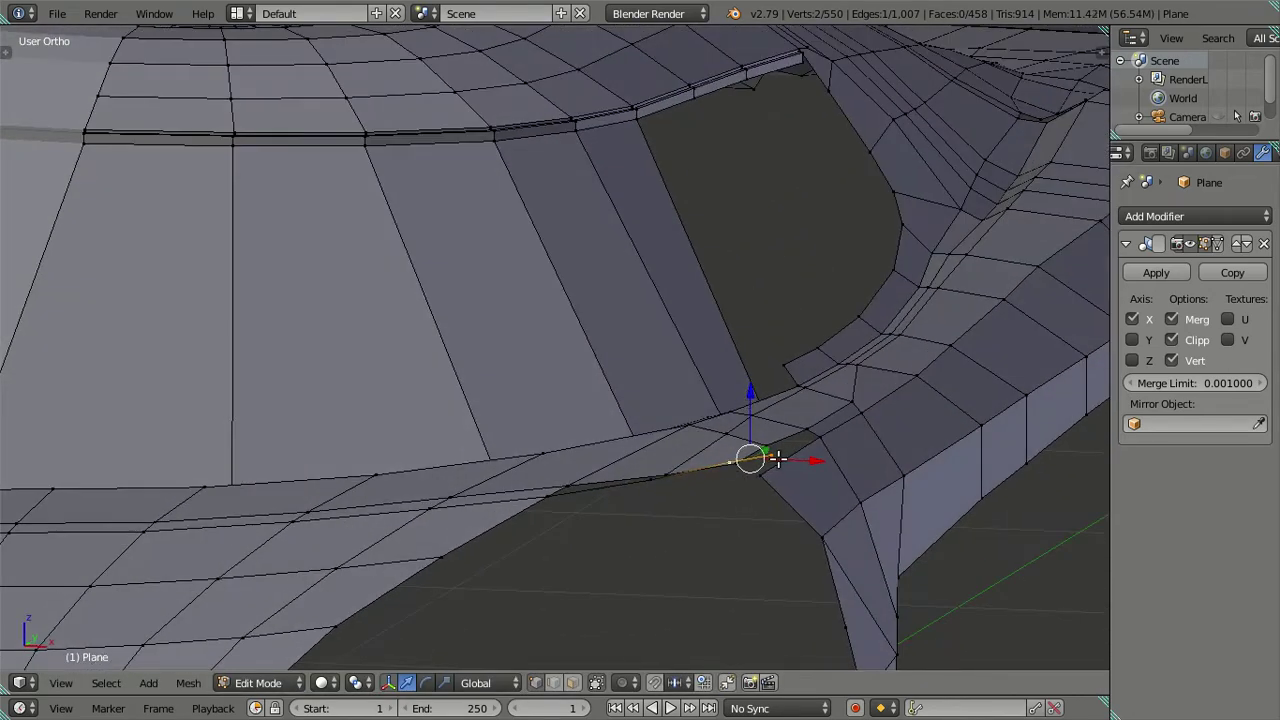
pyautogui.press('g')
pyautogui.press('z')
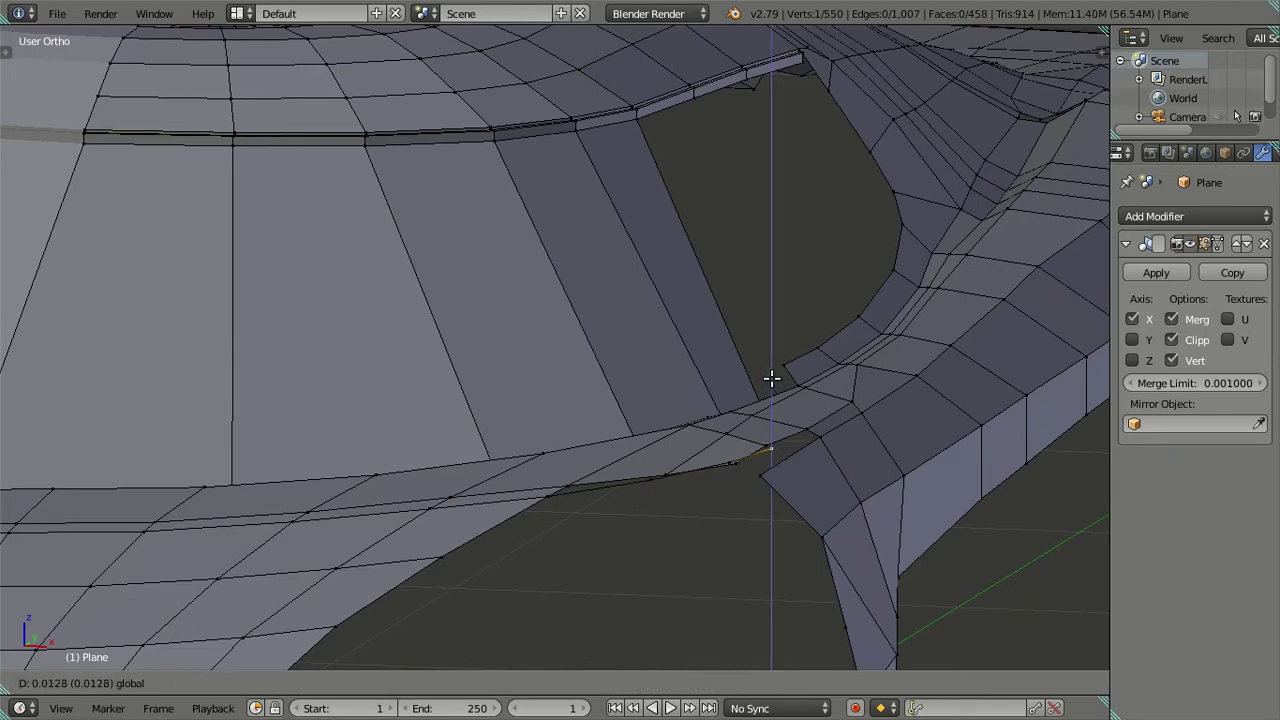
pyautogui.click(772, 378)
pyautogui.moveTo(766, 411)
pyautogui.mouseDown(button='middle')
pyautogui.moveTo(766, 557)
pyautogui.moveTo(766, 517)
pyautogui.moveTo(822, 493)
pyautogui.moveTo(817, 554)
pyautogui.moveTo(629, 389)
pyautogui.moveTo(579, 441)
pyautogui.moveTo(580, 503)
pyautogui.moveTo(557, 560)
pyautogui.moveTo(582, 597)
pyautogui.moveTo(571, 466)
pyautogui.moveTo(583, 586)
pyautogui.moveTo(591, 460)
pyautogui.moveTo(626, 460)
pyautogui.moveTo(664, 543)
pyautogui.moveTo(669, 514)
pyautogui.moveTo(640, 506)
pyautogui.moveTo(564, 432)
pyautogui.mouseUp(button='middle')
# Check the vent from top and right wireframe views, then select the front fender corner vertex
pyautogui.press('a')
pyautogui.scroll(1, 606, 531)
pyautogui.scroll(-3, 602, 518)
pyautogui.moveTo(630, 558)
pyautogui.mouseDown(button='middle')
pyautogui.moveTo(638, 581)
pyautogui.moveTo(638, 528)
pyautogui.mouseUp(button='middle')
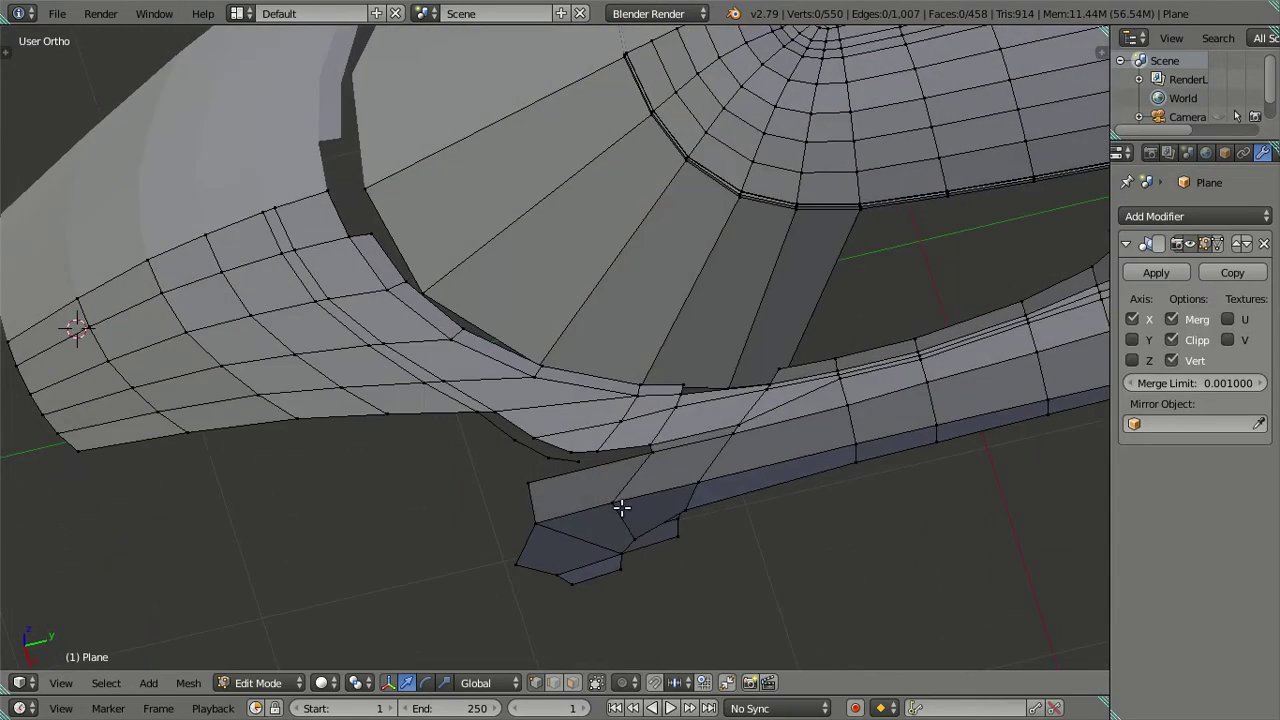
pyautogui.press('KP_7')
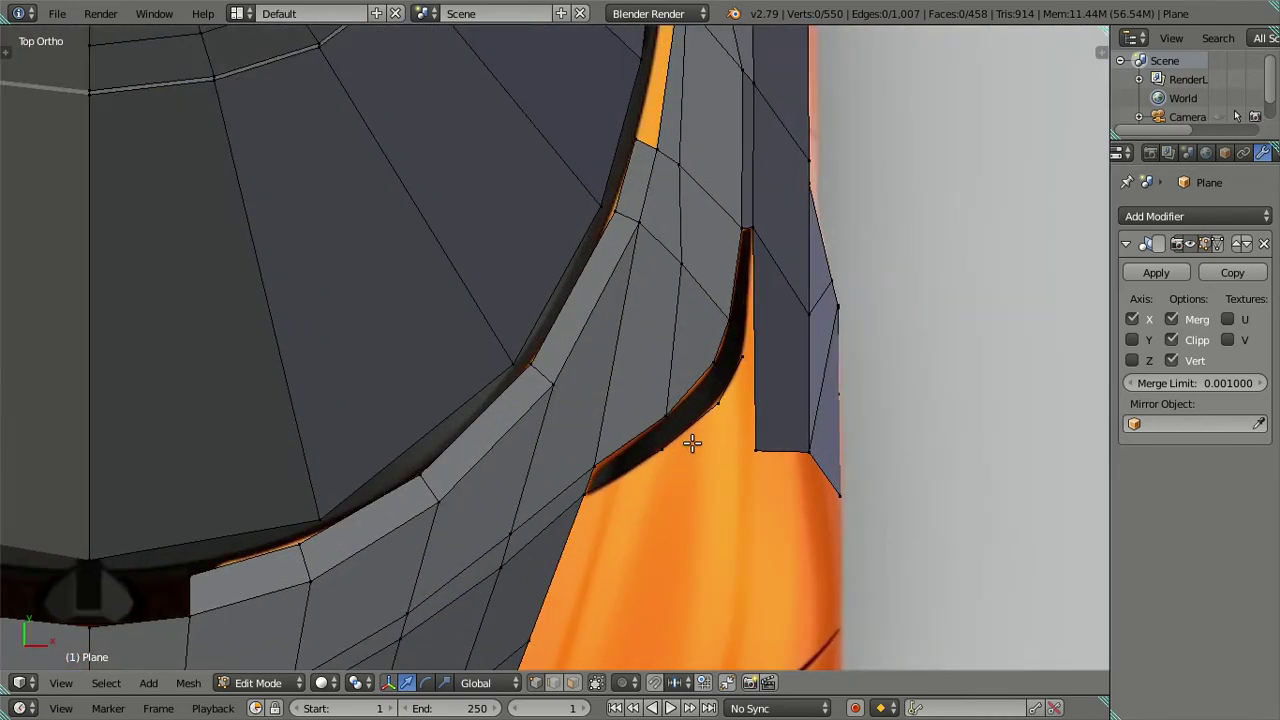
pyautogui.moveTo(857, 369)
pyautogui.mouseDown(button='middle')
pyautogui.moveTo(903, 340)
pyautogui.moveTo(789, 209)
pyautogui.moveTo(703, 146)
pyautogui.mouseUp(button='middle')
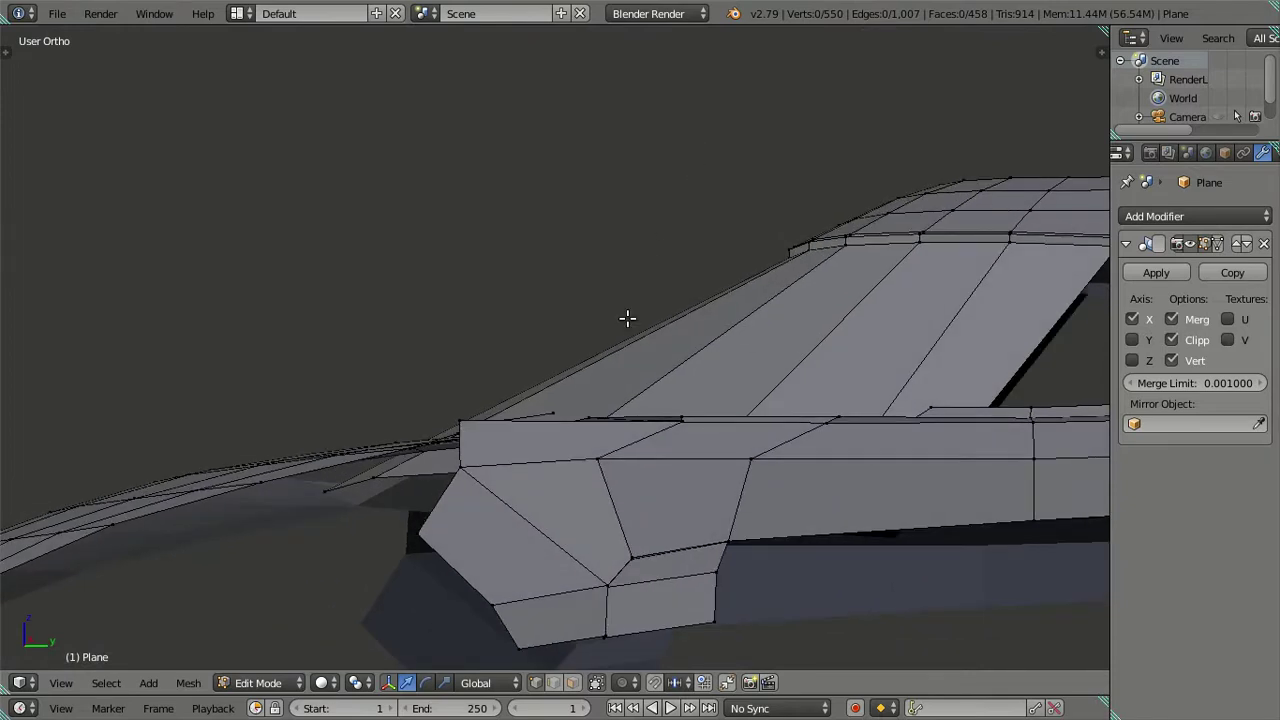
pyautogui.press('KP_3')
pyautogui.press('z')
pyautogui.scroll(-2, 640, 410)
pyautogui.keyDown('shift'); pyautogui.moveTo(663, 466); pyautogui.dragTo(637, 420, button='middle'); pyautogui.keyUp('shift')
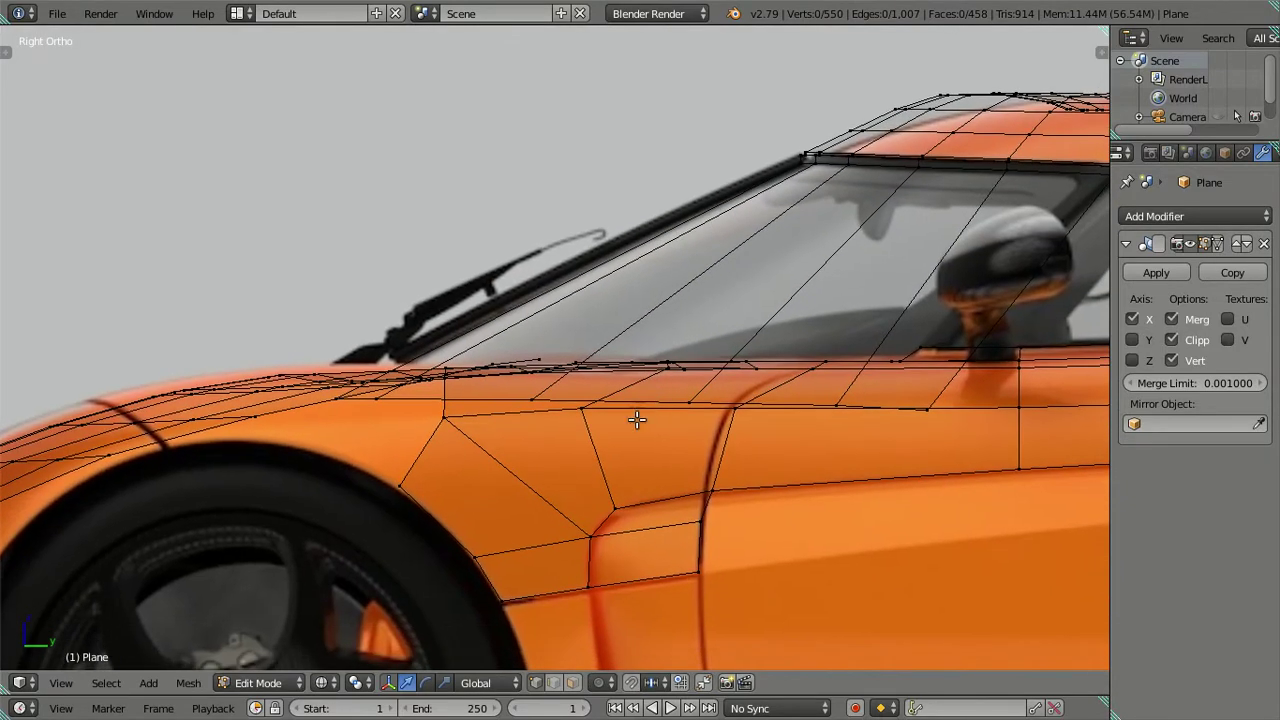
pyautogui.press('z')
pyautogui.rightClick(601, 407)
pyautogui.moveTo(688, 465)
pyautogui.mouseDown(button='middle')
pyautogui.moveTo(660, 374)
pyautogui.moveTo(654, 443)
pyautogui.moveTo(704, 566)
pyautogui.moveTo(651, 528)
pyautogui.moveTo(634, 486)
pyautogui.moveTo(674, 466)
pyautogui.moveTo(662, 443)
pyautogui.mouseUp(button='middle')
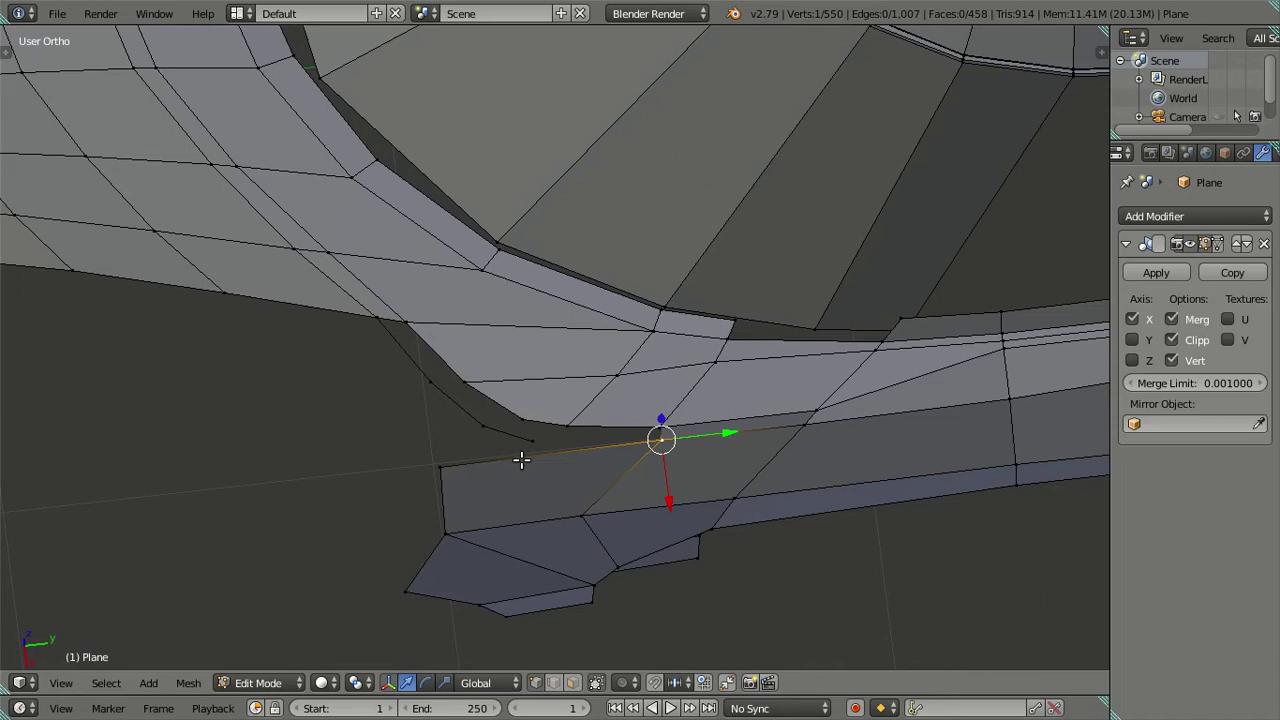
# Discard a stray extrusion and shift the fender corner vertex along X
pyautogui.press('e')
pyautogui.rightClick(462, 520)
pyautogui.scroll(3, 650, 450)
pyautogui.moveTo(651, 480); pyautogui.dragTo(650, 430, button='middle')
pyautogui.press('e')
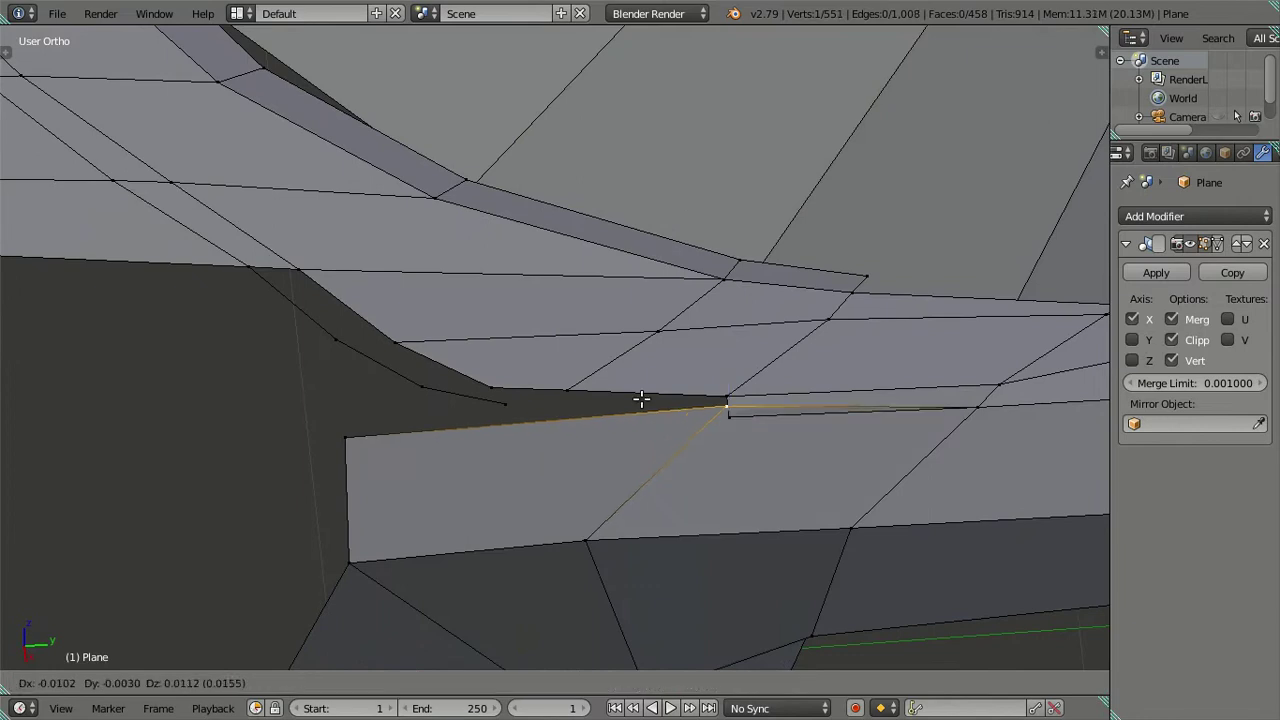
pyautogui.rightClick(650, 475)
pyautogui.hotkey('ctrl', 'z')
pyautogui.moveTo(650, 475); pyautogui.dragTo(704, 526, button='middle')
pyautogui.press('g')
pyautogui.press('x')
pyautogui.click(801, 580)
pyautogui.moveTo(800, 577); pyautogui.dragTo(738, 479, button='middle')
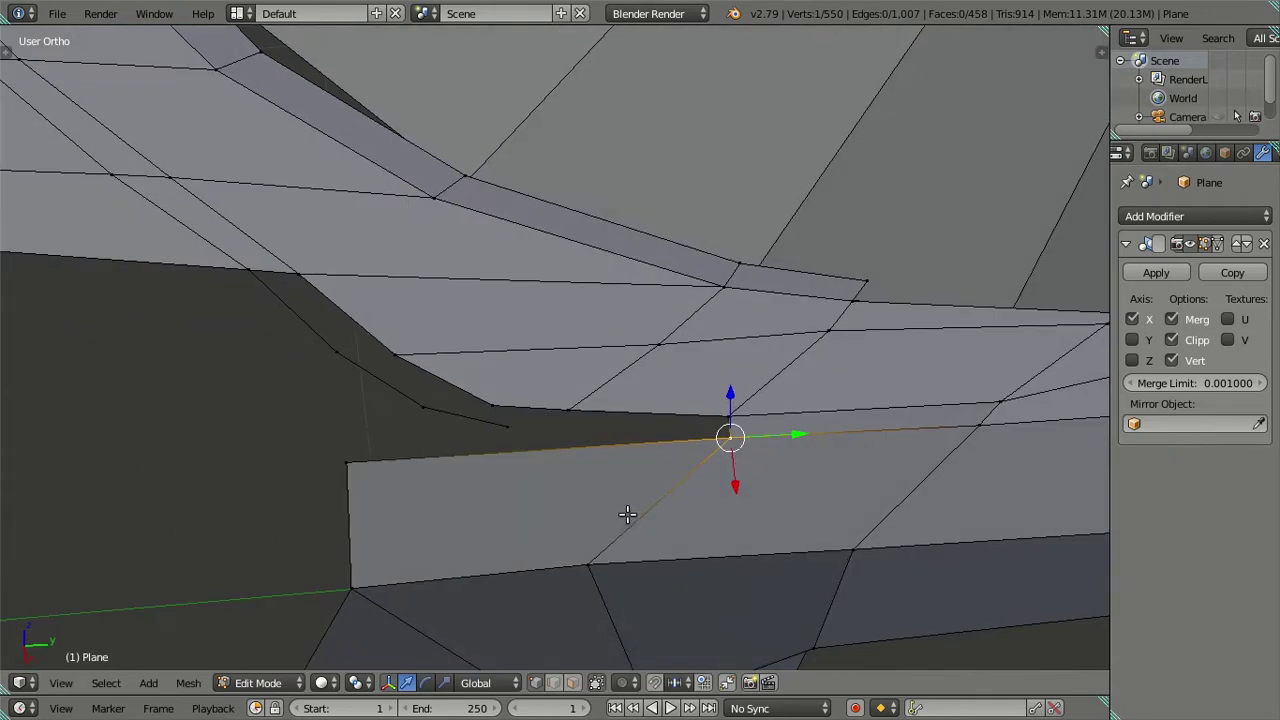
# Try filling a face between three fender corner vertices, then undo it
pyautogui.moveTo(540, 534); pyautogui.dragTo(586, 507, button='middle')
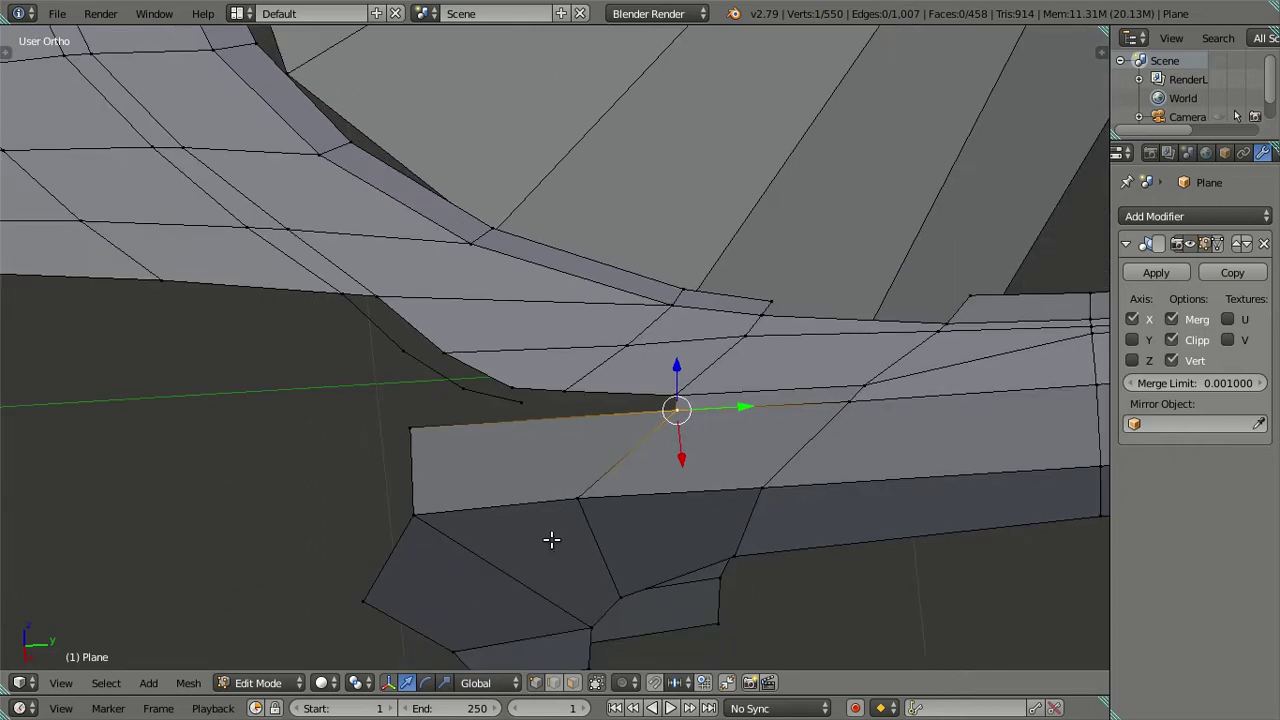
pyautogui.scroll(3, 657, 516)
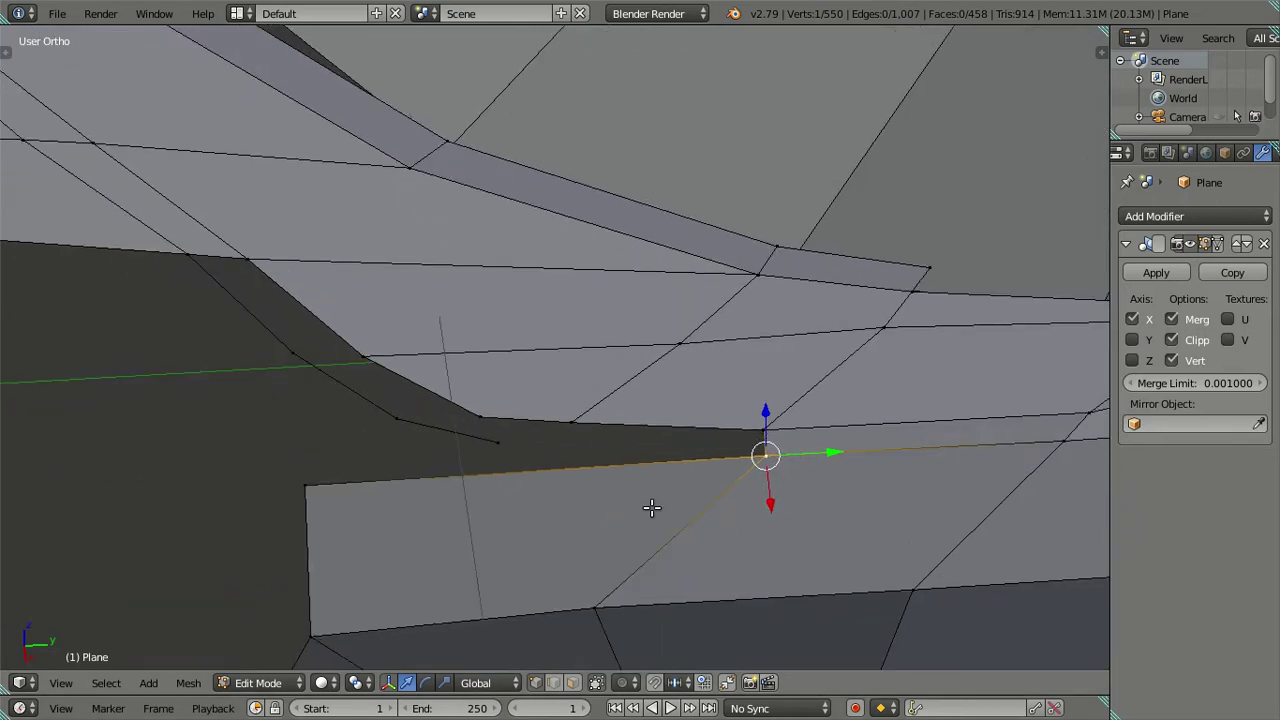
pyautogui.moveTo(651, 506); pyautogui.dragTo(683, 578, button='middle')
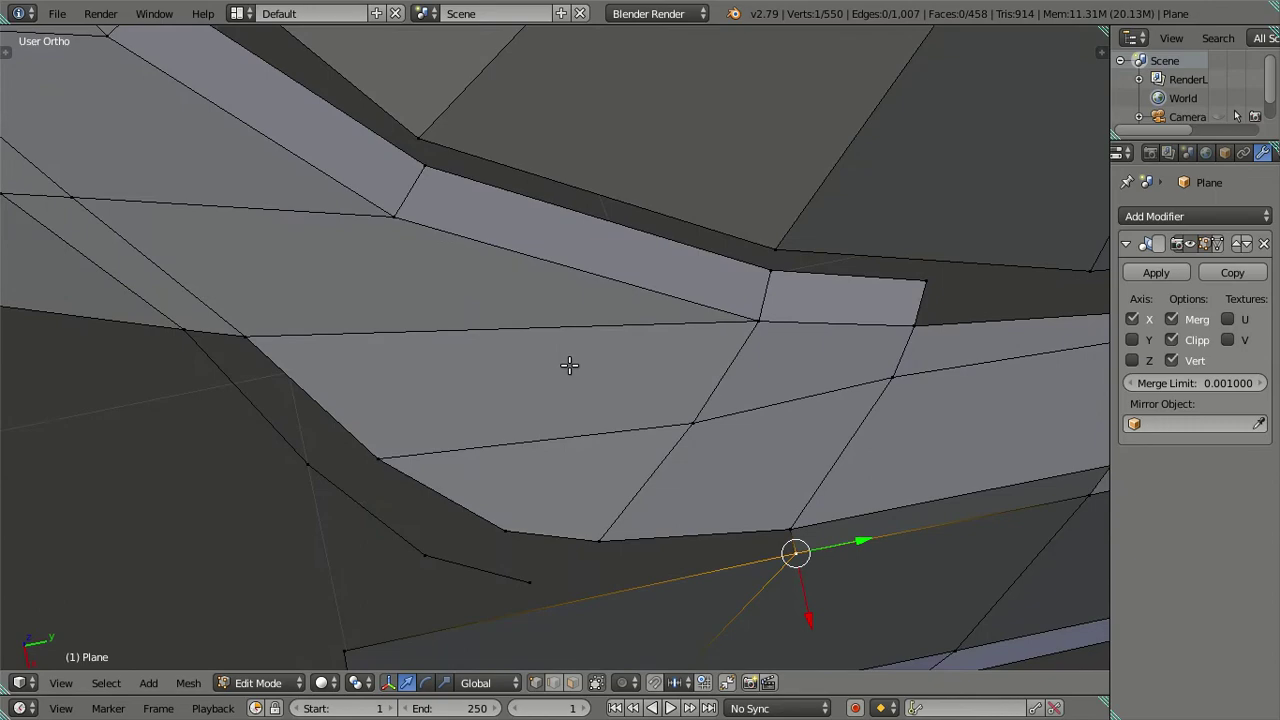
pyautogui.moveTo(457, 204)
pyautogui.mouseDown(button='middle')
pyautogui.moveTo(623, 414)
pyautogui.moveTo(523, 380)
pyautogui.moveTo(521, 431)
pyautogui.moveTo(558, 449)
pyautogui.moveTo(580, 429)
pyautogui.moveTo(614, 476)
pyautogui.mouseUp(button='middle')
pyautogui.rightClick(420, 506)
pyautogui.keyDown('shift'); pyautogui.rightClick(518, 491); pyautogui.keyUp('shift')
pyautogui.keyDown('shift'); pyautogui.rightClick(672, 494); pyautogui.keyUp('shift')
pyautogui.press('f')
pyautogui.press('a')
pyautogui.moveTo(641, 520)
pyautogui.mouseDown(button='middle')
pyautogui.moveTo(580, 466)
pyautogui.moveTo(545, 403)
pyautogui.moveTo(566, 455)
pyautogui.mouseUp(button='middle')
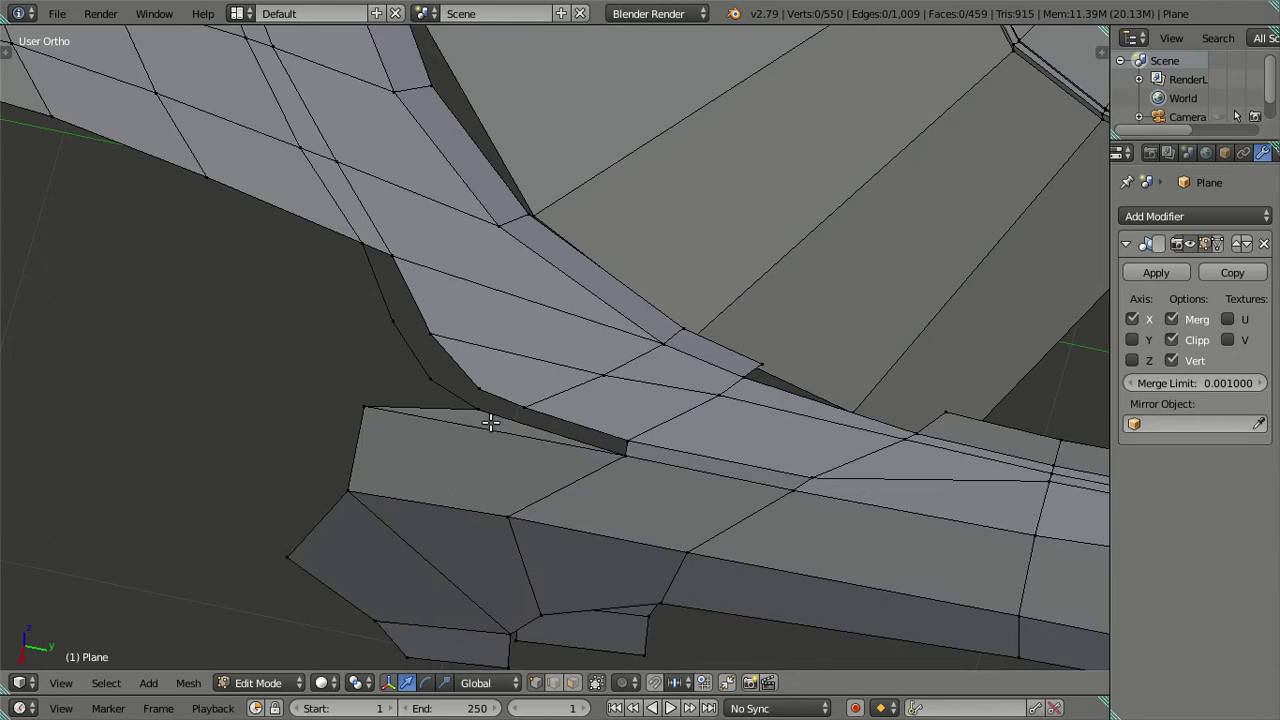
pyautogui.hotkey('ctrl', 'z')
pyautogui.hotkey('ctrl', 'z')
pyautogui.moveTo(488, 444)
pyautogui.mouseDown(button='middle')
pyautogui.moveTo(590, 474)
pyautogui.moveTo(608, 517)
pyautogui.moveTo(628, 511)
pyautogui.moveTo(590, 412)
pyautogui.mouseUp(button='middle')
pyautogui.press('a')
# Extrude the diagonal corner edge and merge its stray vertex pairs with Alt+M
pyautogui.rightClick(642, 418)
pyautogui.press('e')
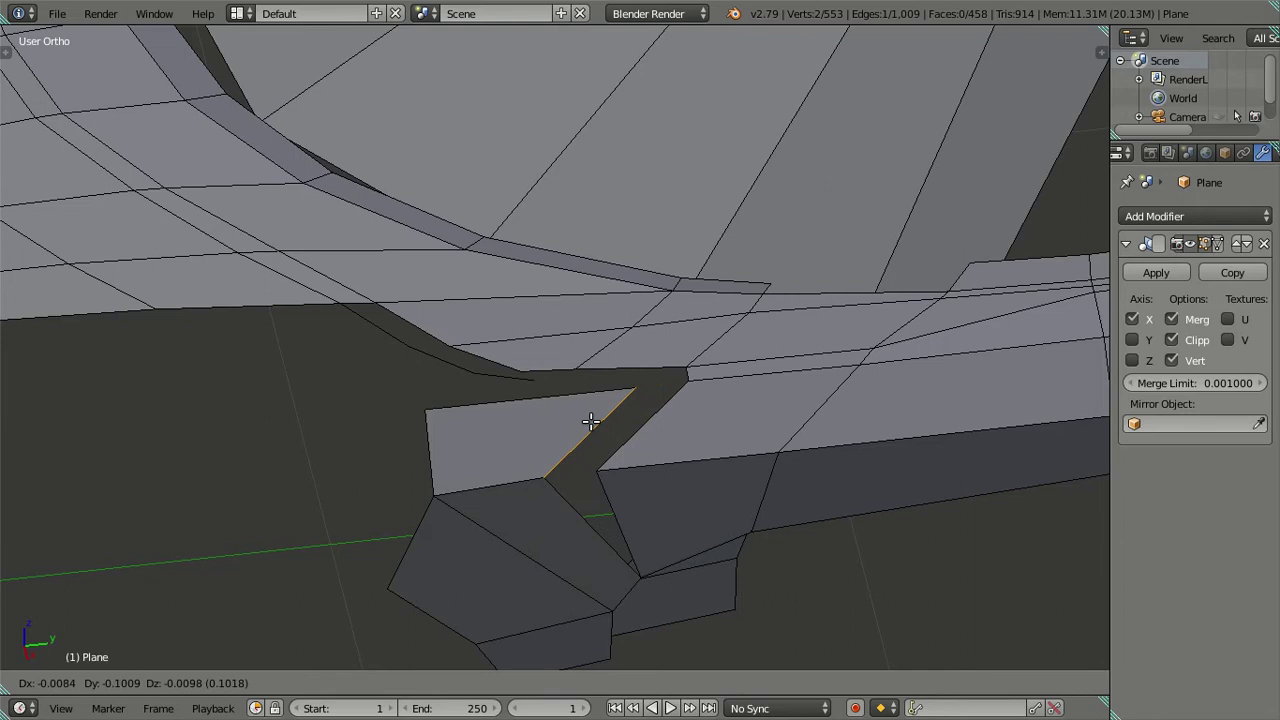
pyautogui.click(591, 422)
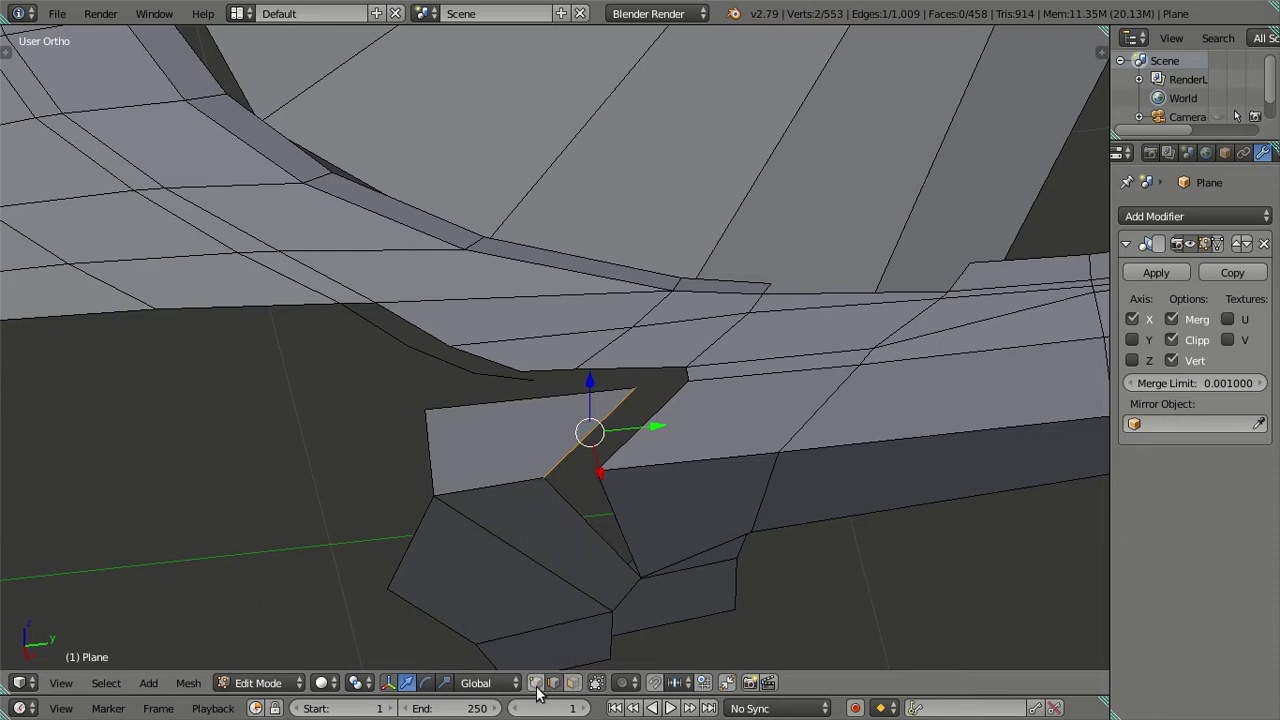
pyautogui.rightClick(545, 477)
pyautogui.keyDown('shift'); pyautogui.rightClick(605, 471); pyautogui.keyUp('shift')
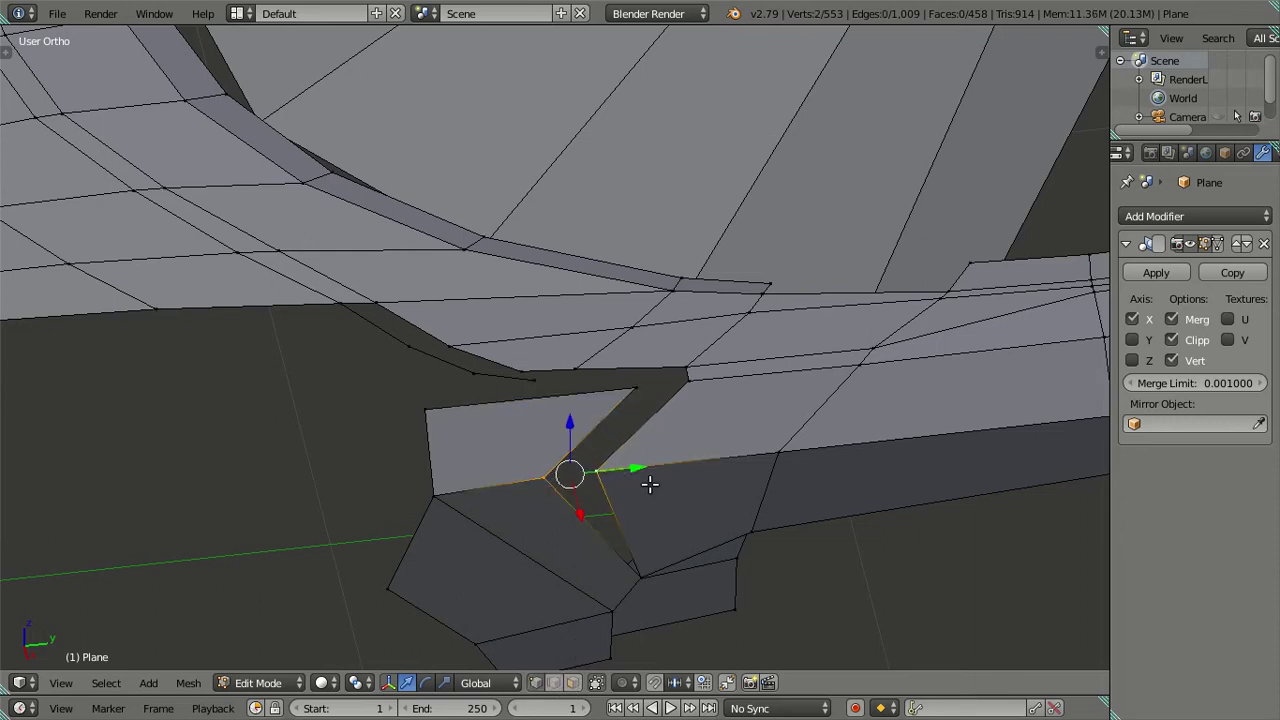
pyautogui.hotkey('alt', 'm')
pyautogui.click(651, 488)
pyautogui.moveTo(634, 477); pyautogui.dragTo(614, 443, button='middle')
pyautogui.keyDown('shift'); pyautogui.rightClick(544, 428); pyautogui.keyUp('shift')
pyautogui.hotkey('alt', 'm')
pyautogui.click(543, 427)
# Fill the remaining triangular hole at the fender corner with a new face
pyautogui.press('a')
pyautogui.moveTo(543, 427)
pyautogui.mouseDown(button='middle')
pyautogui.moveTo(620, 531)
pyautogui.moveTo(626, 480)
pyautogui.moveTo(557, 437)
pyautogui.mouseUp(button='middle')
pyautogui.rightClick(554, 432)
pyautogui.keyDown('shift'); pyautogui.rightClick(706, 409); pyautogui.keyUp('shift')
pyautogui.keyDown('shift'); pyautogui.rightClick(634, 511); pyautogui.keyUp('shift')
pyautogui.press('f')
pyautogui.press('a')
pyautogui.moveTo(629, 514)
pyautogui.mouseDown(button='middle')
pyautogui.moveTo(614, 406)
pyautogui.moveTo(650, 577)
pyautogui.moveTo(737, 600)
pyautogui.moveTo(812, 459)
pyautogui.moveTo(774, 391)
pyautogui.moveTo(606, 386)
pyautogui.moveTo(575, 407)
pyautogui.moveTo(574, 517)
pyautogui.moveTo(574, 463)
pyautogui.mouseUp(button='middle')
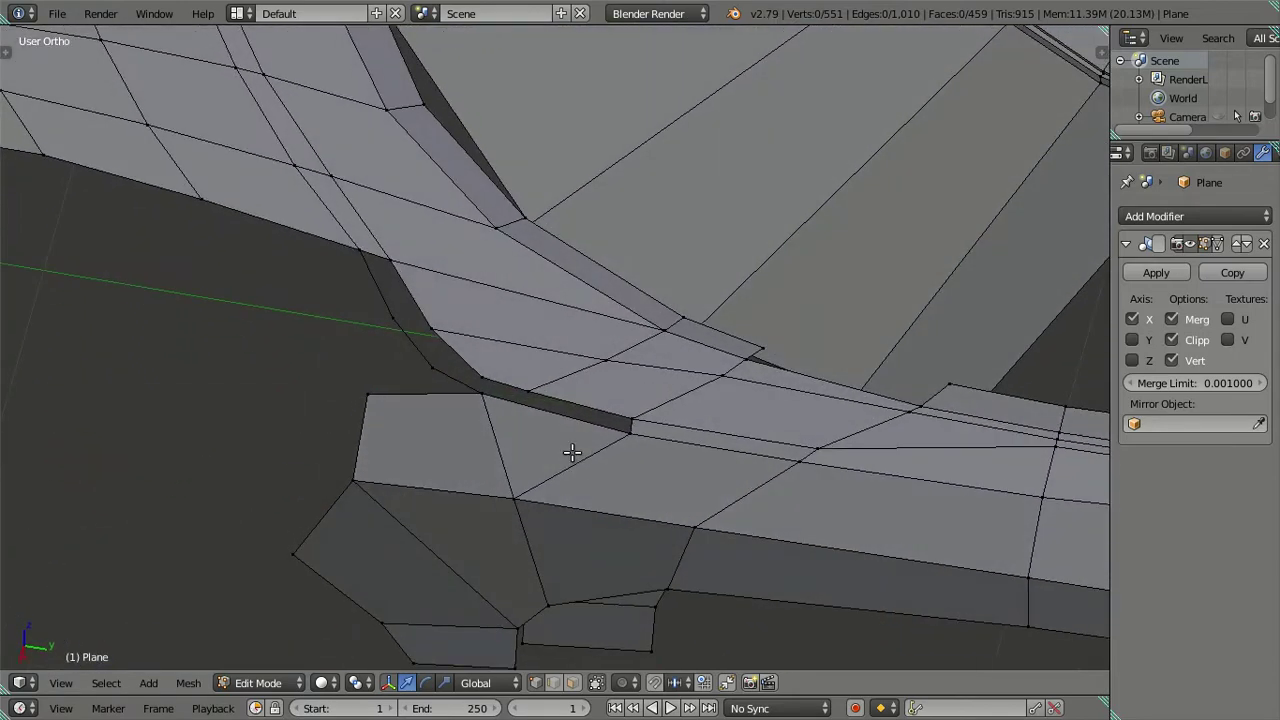
pyautogui.press('KP_7')
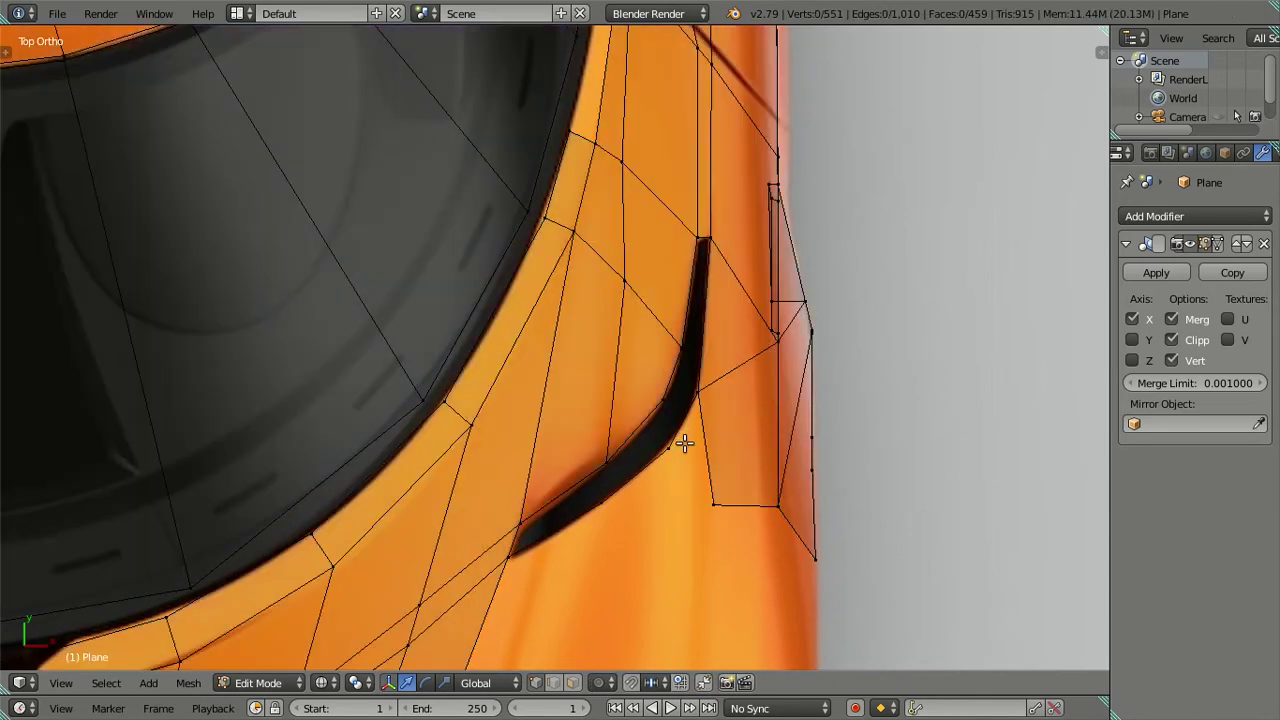
# Select the vent's lower and upper end vertices to inspect them, then deselect
pyautogui.scroll(-2, 684, 443)
pyautogui.scroll(1, 663, 457)
pyautogui.scroll(1, 680, 429)
pyautogui.rightClick(607, 420)
pyautogui.keyDown('shift'); pyautogui.rightClick(652, 384); pyautogui.keyUp('shift')
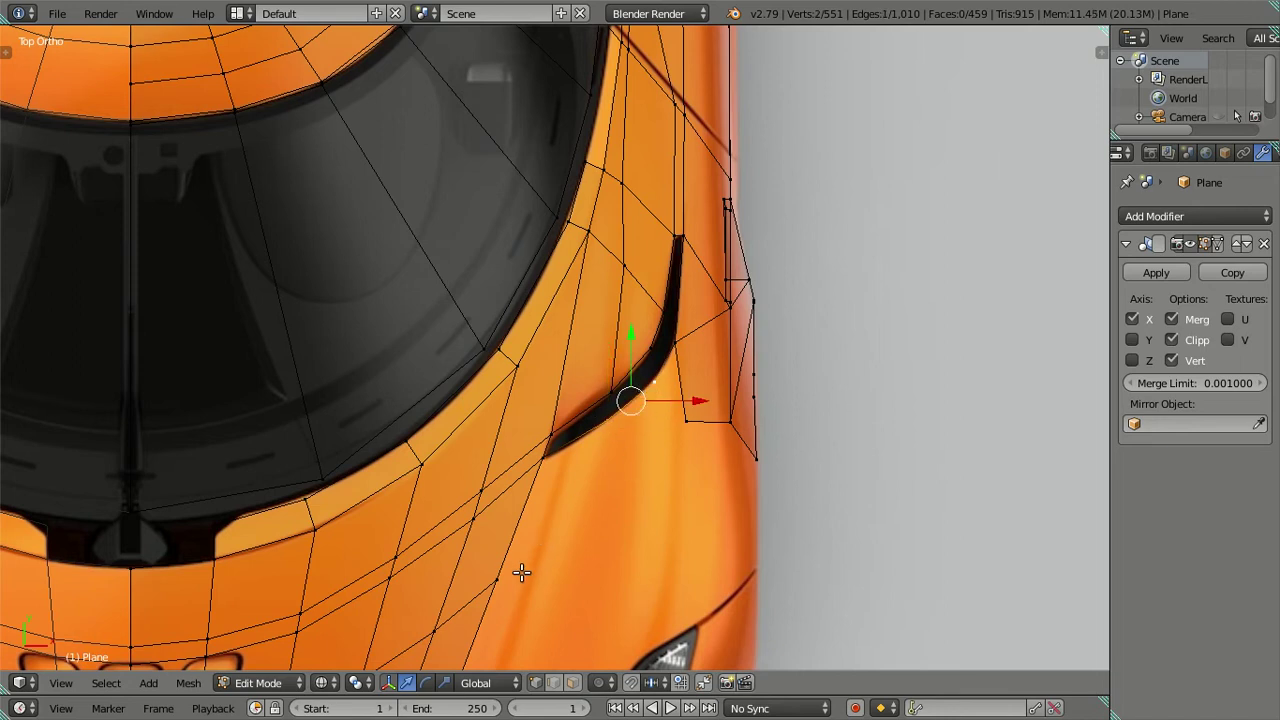
pyautogui.scroll(-2, 521, 572)
pyautogui.scroll(1, 534, 557)
pyautogui.scroll(1, 551, 528)
pyautogui.press('a')
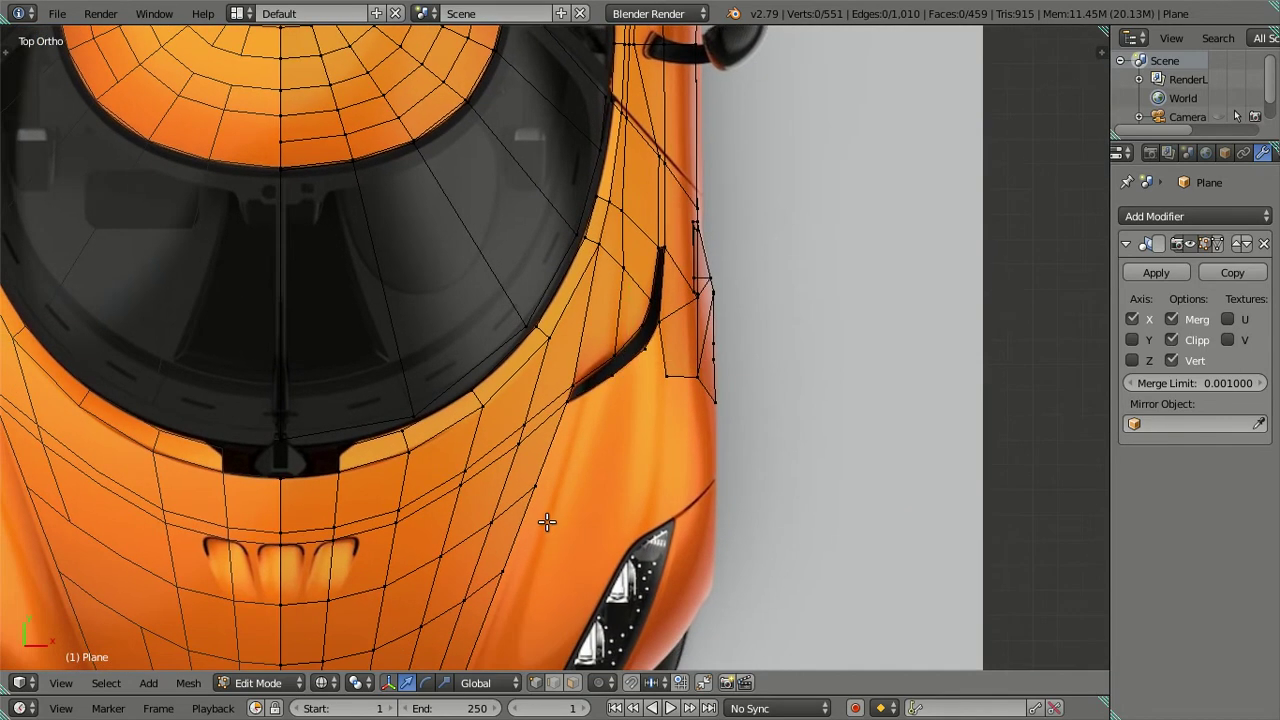
# Compare the car's front and headlights against the front and top reference views
pyautogui.scroll(-1, 547, 521)
pyautogui.moveTo(560, 520)
pyautogui.keyDown('shift'); pyautogui.mouseDown(button='middle')
pyautogui.moveTo(646, 337)
pyautogui.moveTo(623, 306)
pyautogui.moveTo(648, 191)
pyautogui.moveTo(474, 197)
pyautogui.moveTo(409, 237)
pyautogui.moveTo(371, 304)
pyautogui.moveTo(551, 323)
pyautogui.moveTo(654, 380)
pyautogui.mouseUp(button='middle'); pyautogui.keyUp('shift')
pyautogui.press('KP_7')
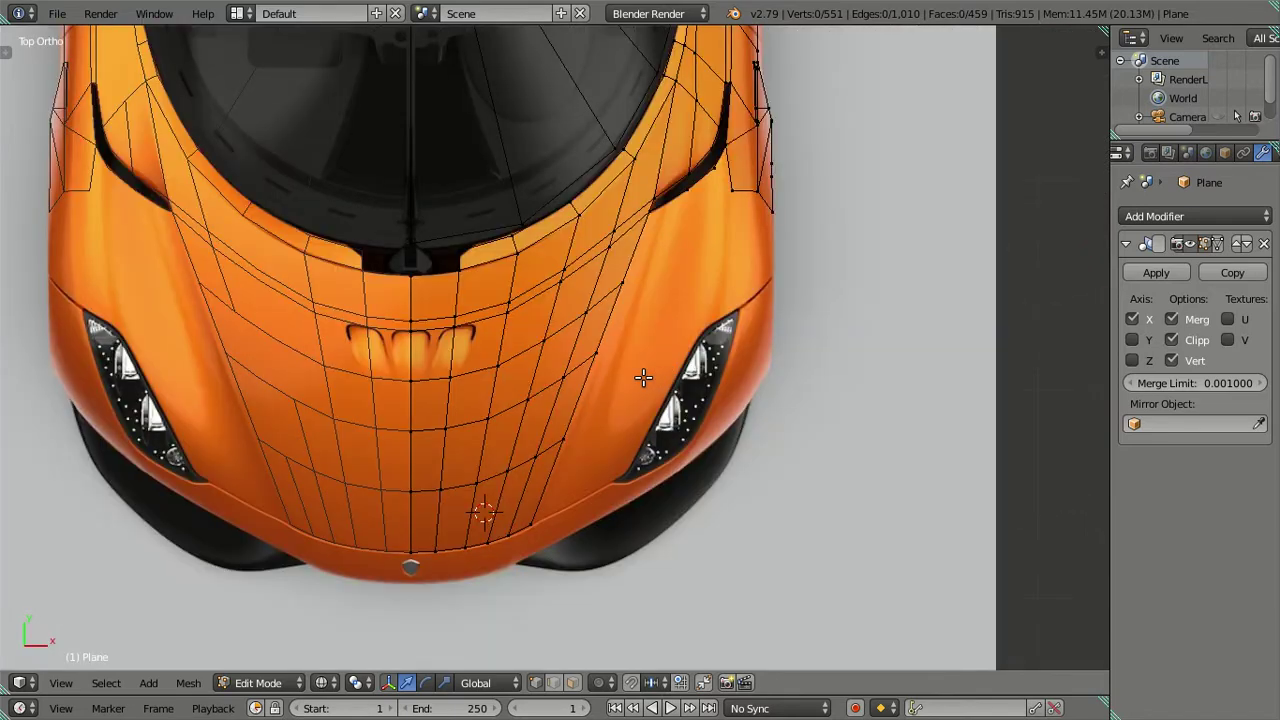
pyautogui.scroll(2, 591, 463)
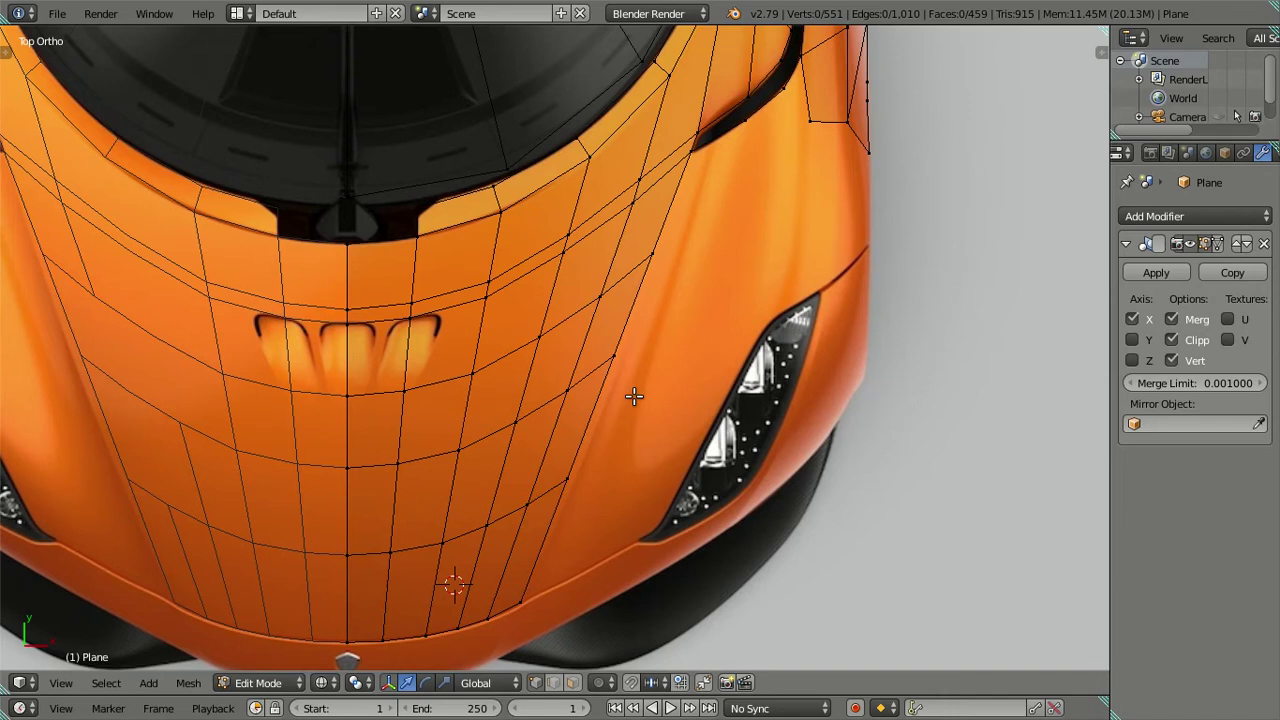
pyautogui.press('KP_1')
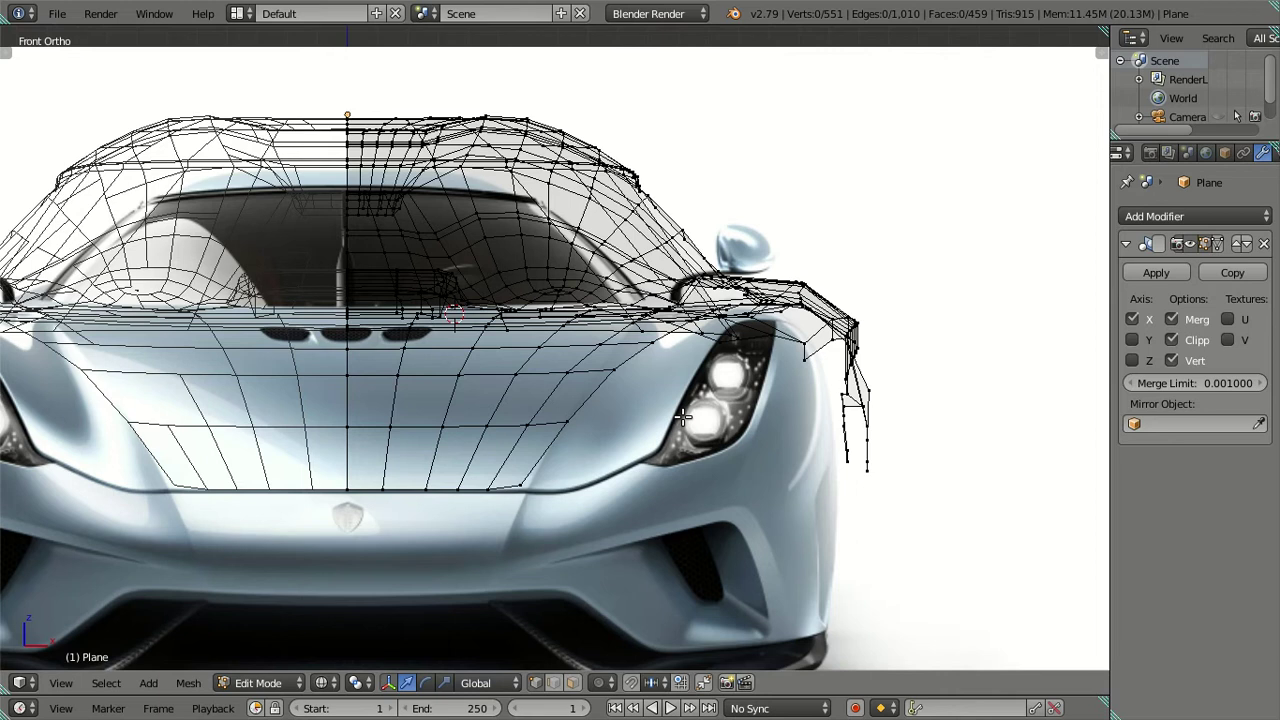
pyautogui.press('KP_7')
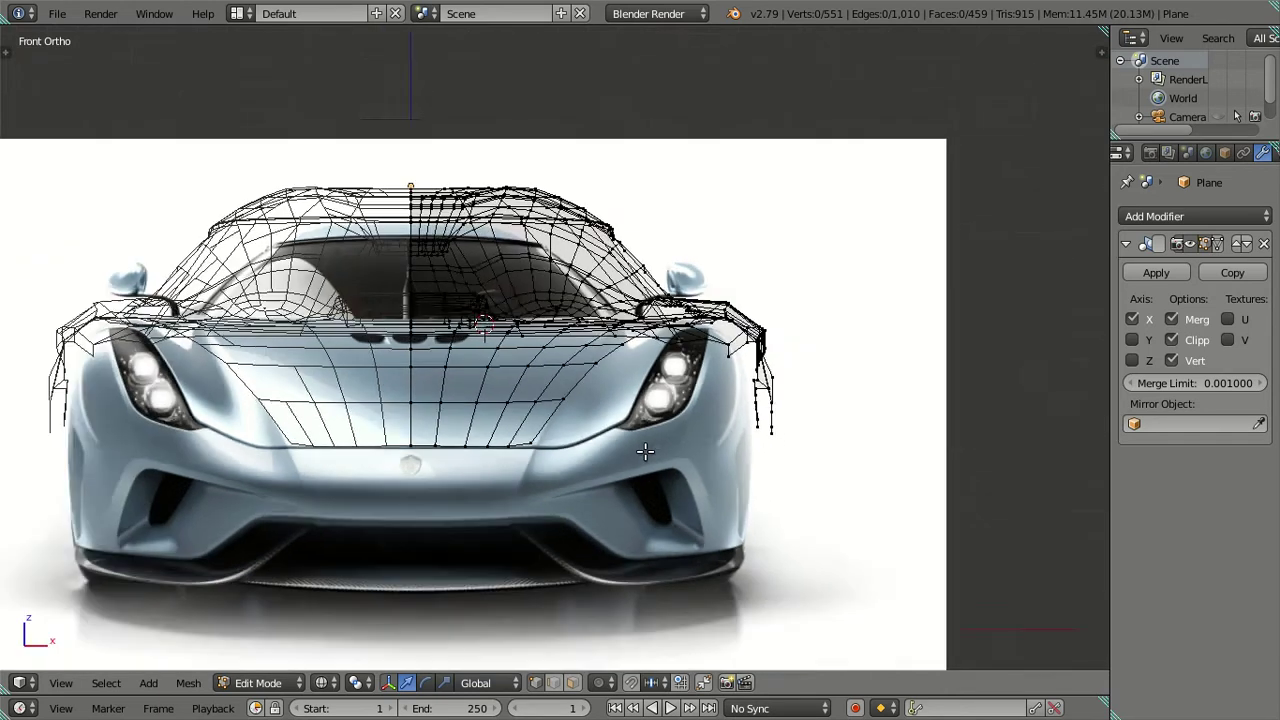
pyautogui.scroll(1, 630, 380)
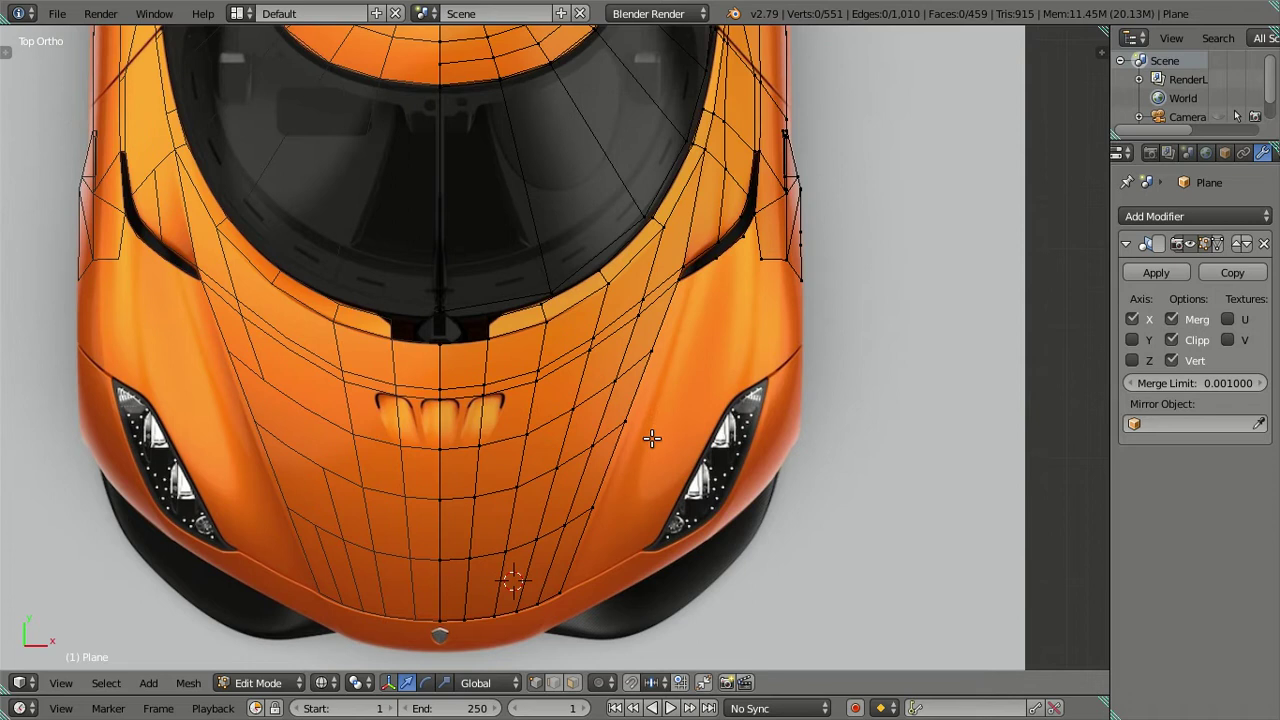
pyautogui.scroll(1, 570, 570)
# Cut a new centred edge loop across the hood faces and begin sliding it
pyautogui.rightClick(565, 612)
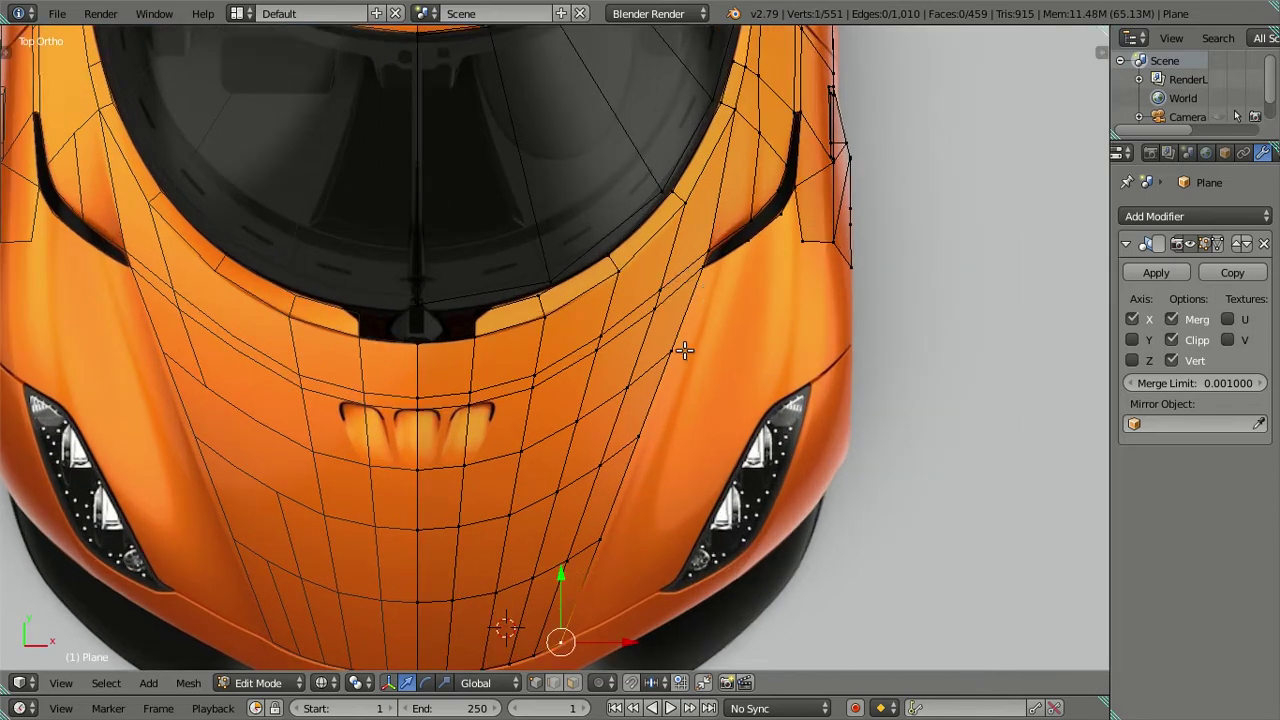
pyautogui.hotkey('ctrl', 'r')
pyautogui.click(680, 486)
pyautogui.rightClick(680, 486)
pyautogui.press('g')
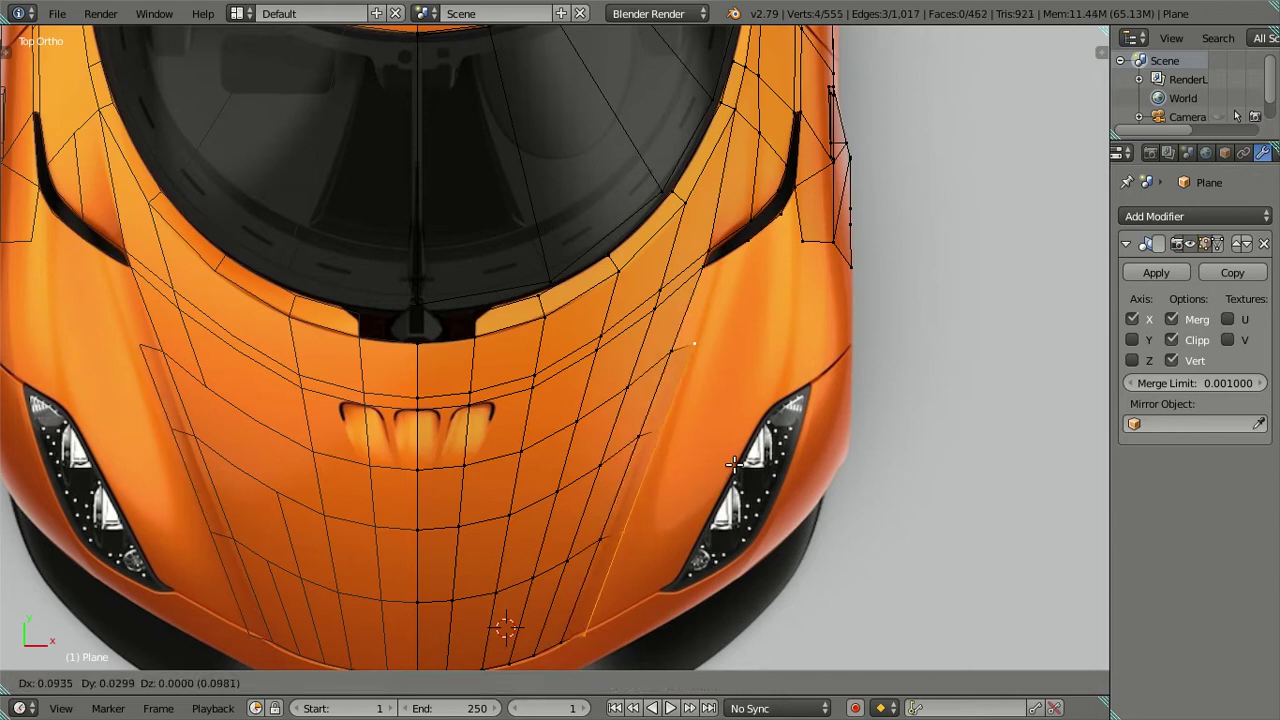
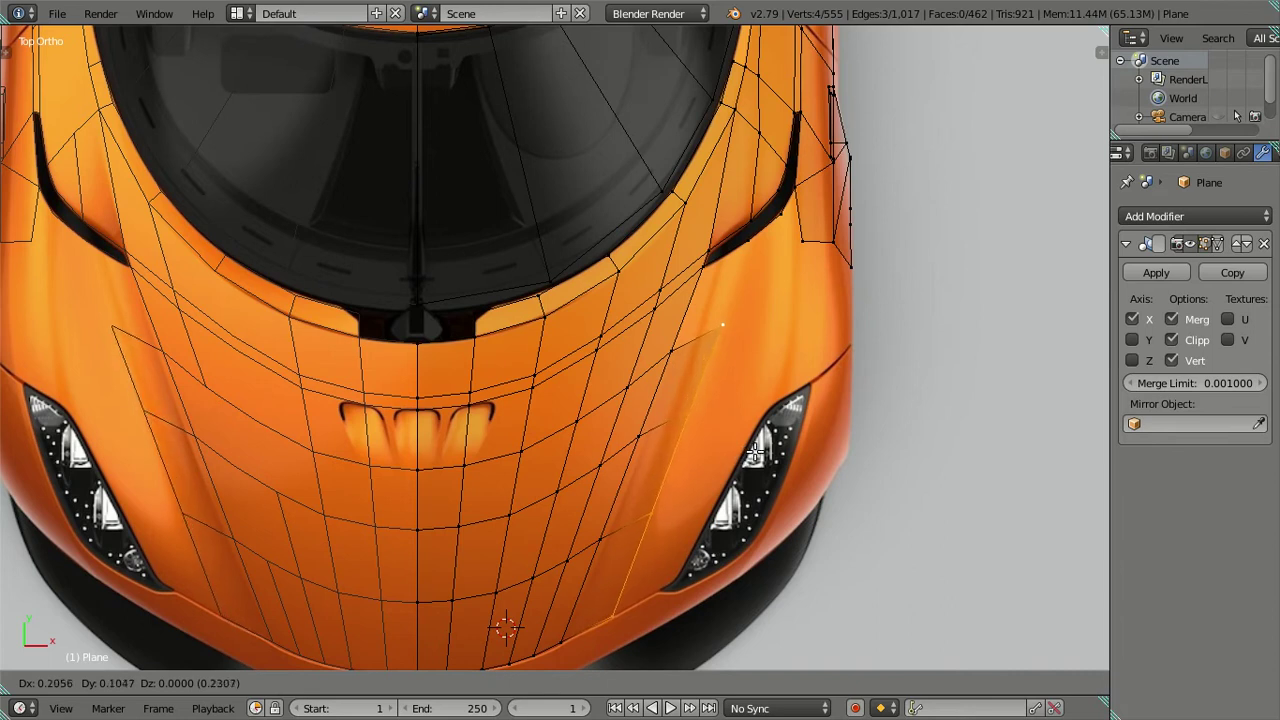
# Confirm the moved vertex and extrude the hood side edge toward the fender
pyautogui.click(755, 452)
pyautogui.scroll(2, 747, 360)
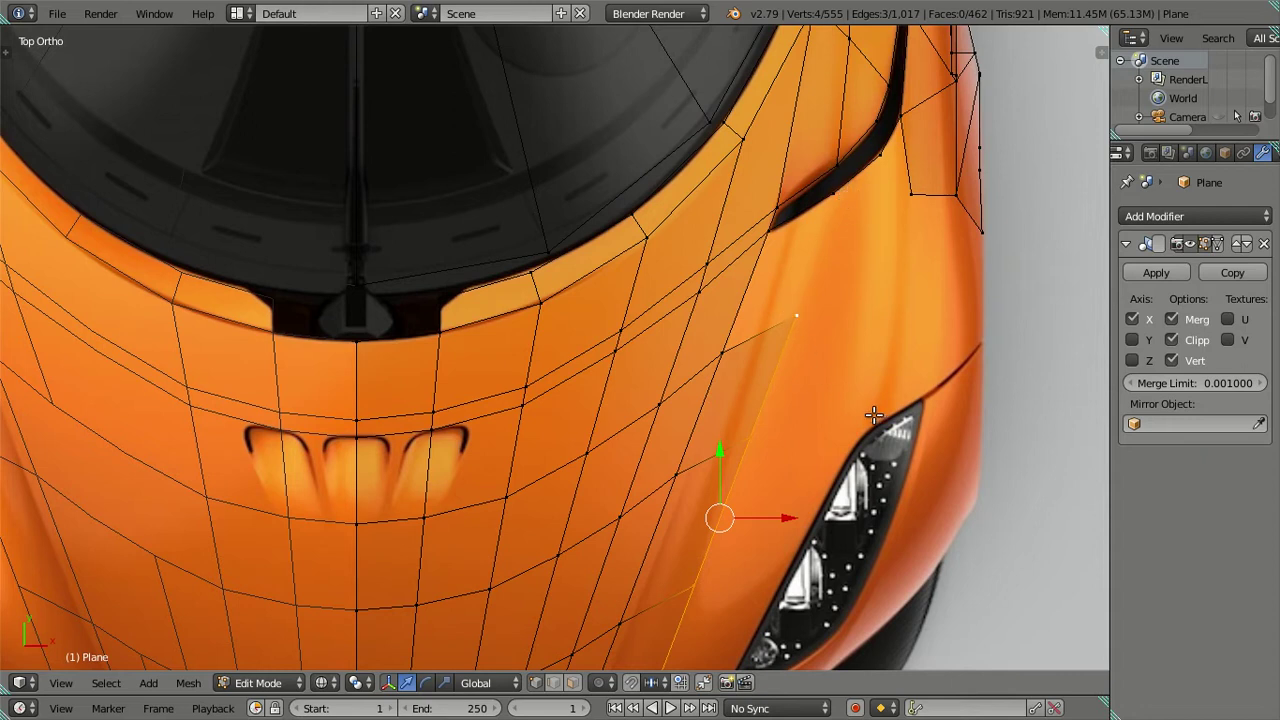
pyautogui.scroll(-1, 867, 404)
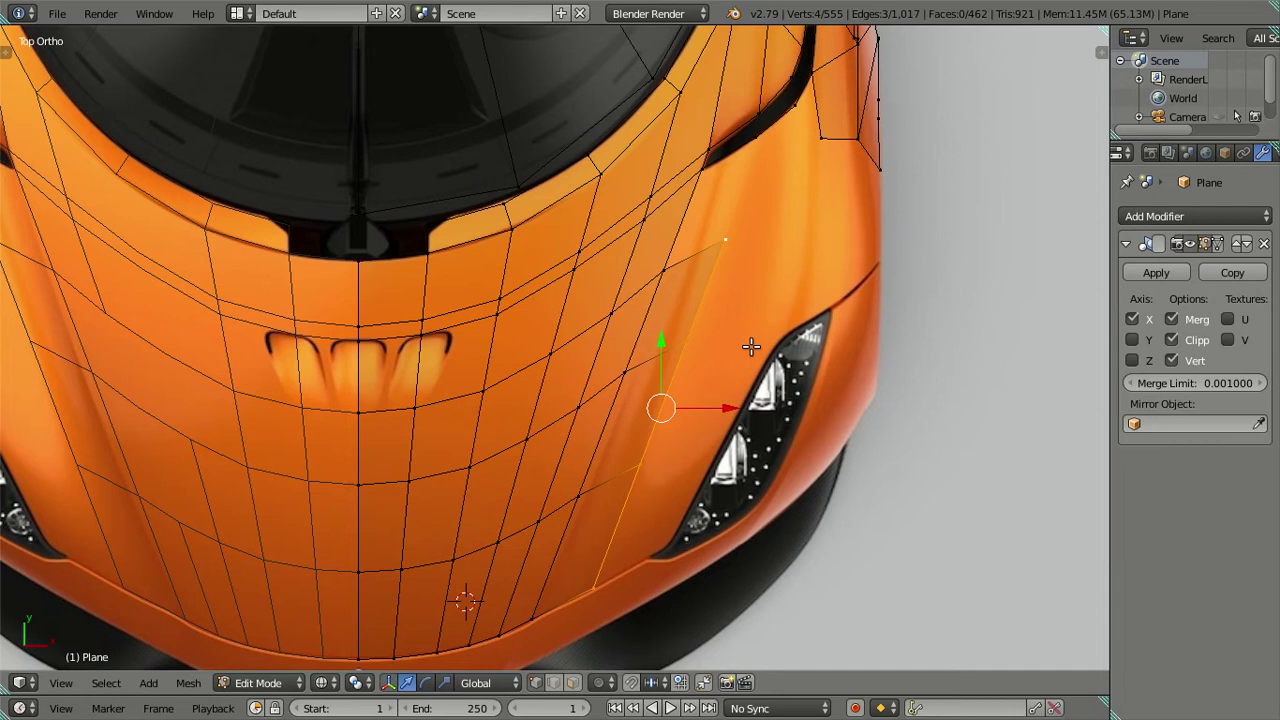
pyautogui.press('e')
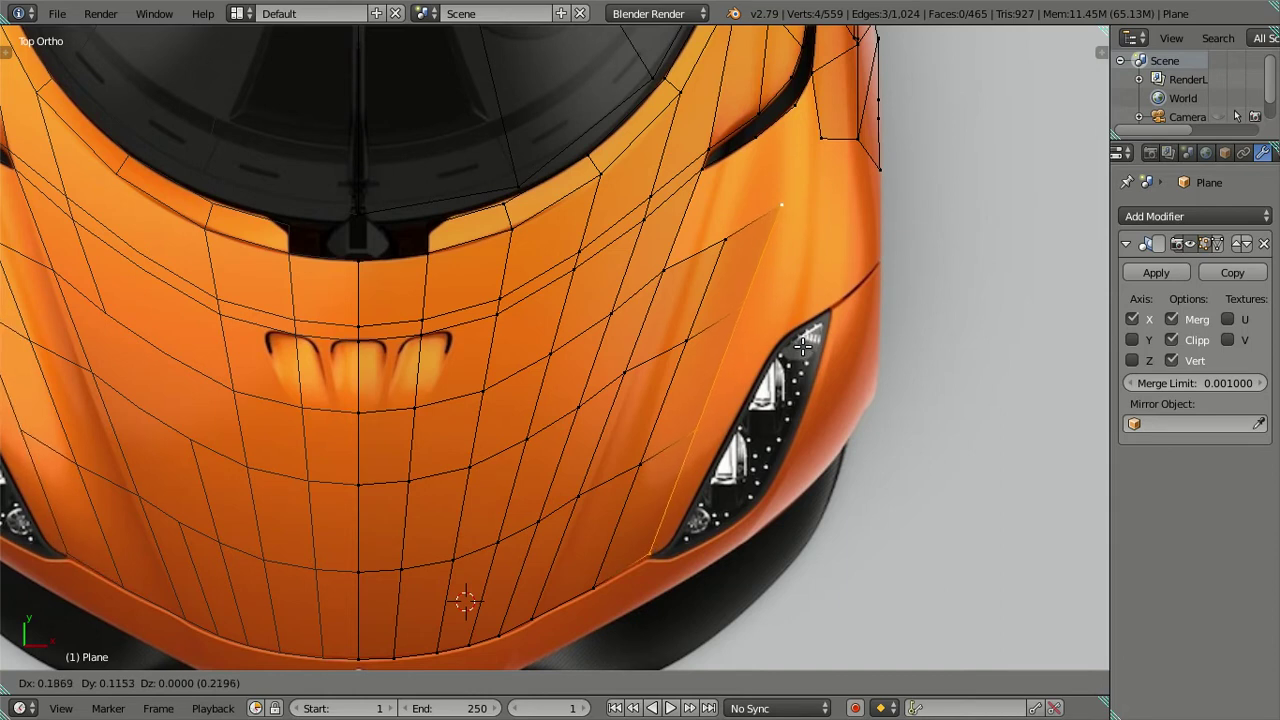
pyautogui.click(803, 345)
# Fill three faces between the extruded edge and the fender beside the right headlight
pyautogui.rightClick(734, 220)
pyautogui.rightClick(754, 175)
pyautogui.press('f')
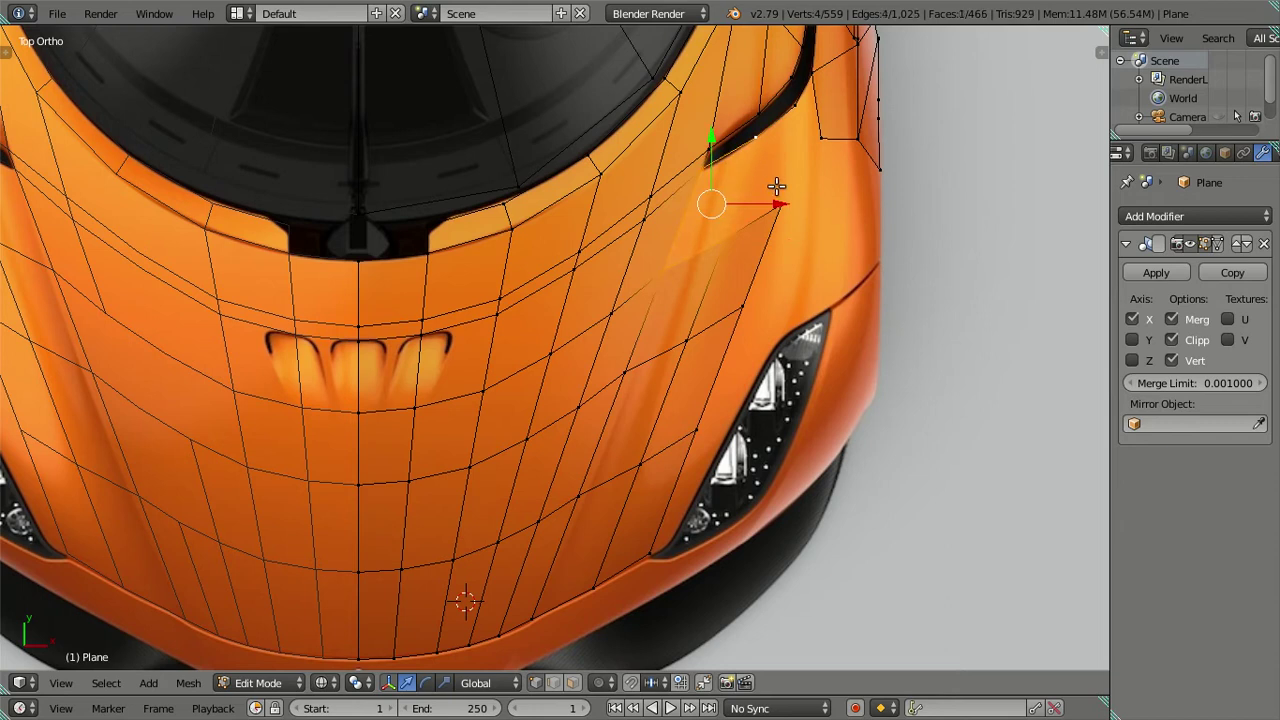
pyautogui.hotkey('alt', 'z')
pyautogui.rightClick(782, 204)
pyautogui.keyDown('shift'); pyautogui.rightClick(793, 117); pyautogui.keyUp('shift')
pyautogui.press('f')
pyautogui.rightClick(782, 204)
pyautogui.keyDown('ctrl'); pyautogui.rightClick(816, 132); pyautogui.keyUp('ctrl')
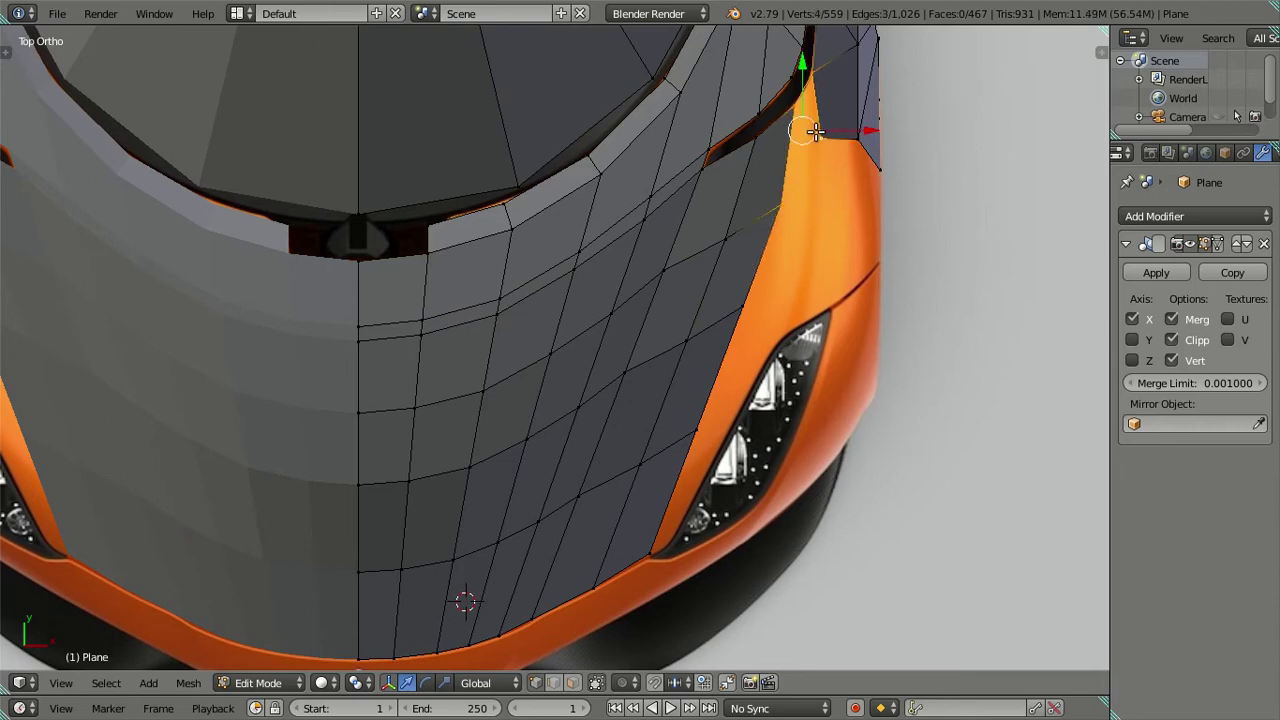
pyautogui.press('f')
pyautogui.press('a')
pyautogui.moveTo(817, 260)
pyautogui.mouseDown(button='middle')
pyautogui.moveTo(747, 154)
pyautogui.moveTo(766, 51)
pyautogui.moveTo(800, 40)
pyautogui.moveTo(794, 389)
pyautogui.moveTo(643, 477)
pyautogui.mouseUp(button='middle')
# Raise the fender tip vertex, its neighbour, and a vertex on the body's side edge
pyautogui.scroll(2, 817, 400)
pyautogui.scroll(2, 654, 480)
pyautogui.rightClick(652, 495)
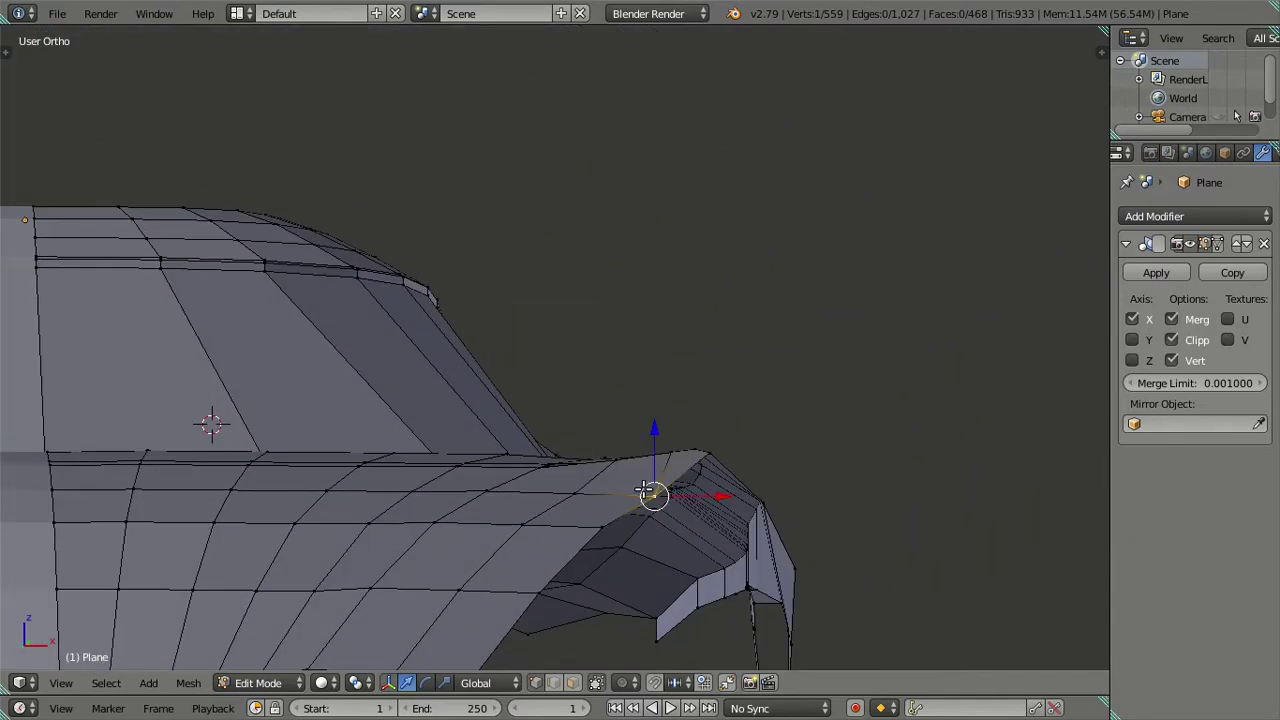
pyautogui.moveTo(655, 432); pyautogui.dragTo(660, 398)
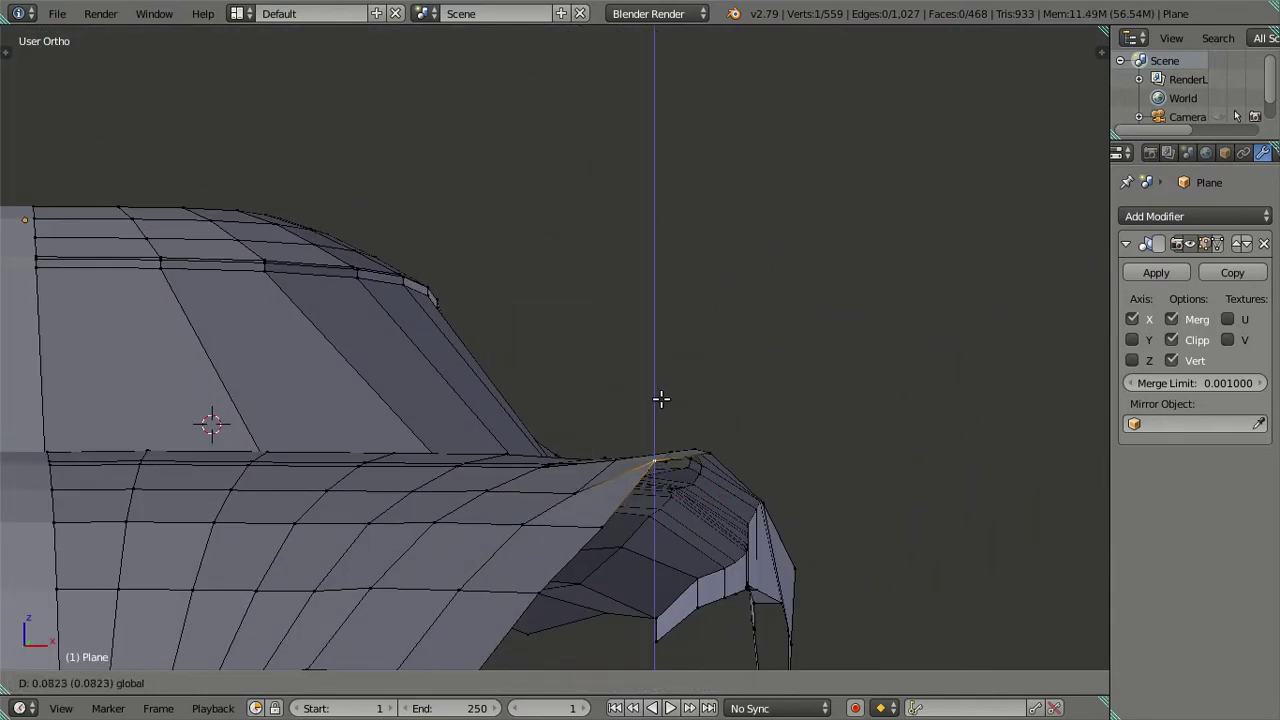
pyautogui.rightClick(576, 486)
pyautogui.moveTo(580, 436); pyautogui.dragTo(576, 423)
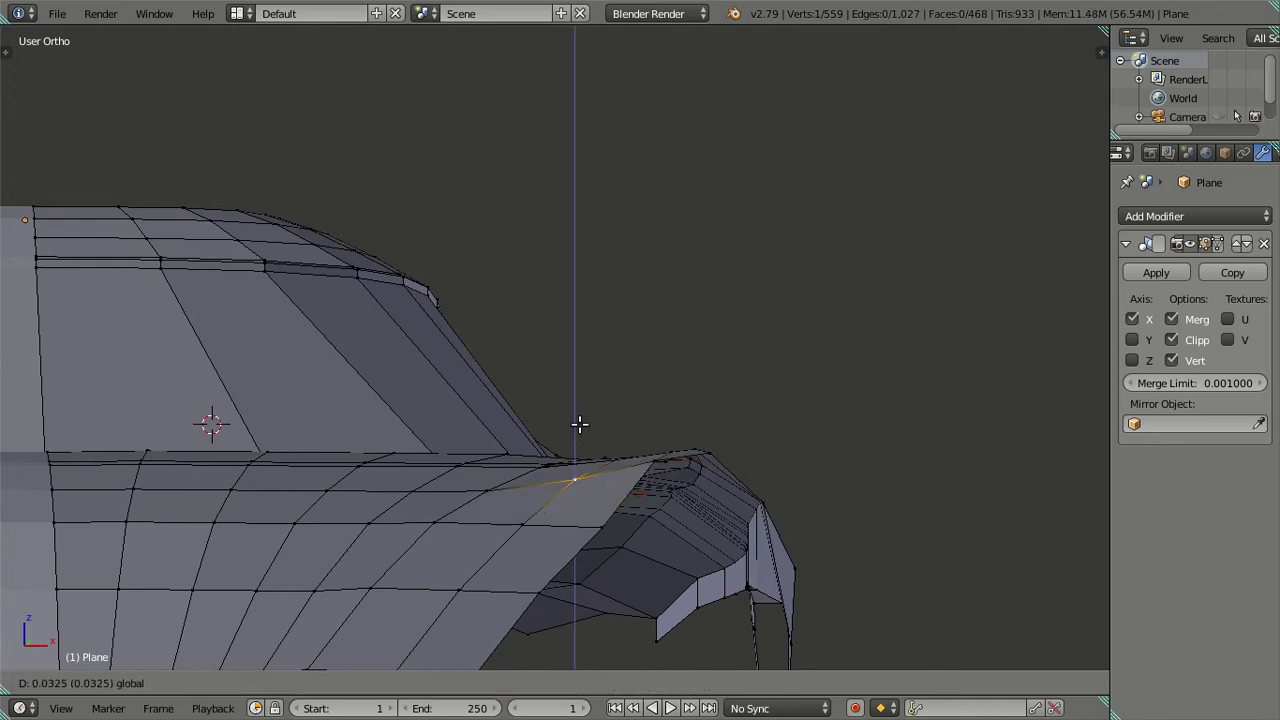
pyautogui.scroll(-3, 576, 423)
pyautogui.press('a')
pyautogui.moveTo(560, 470); pyautogui.dragTo(534, 517, button='middle')
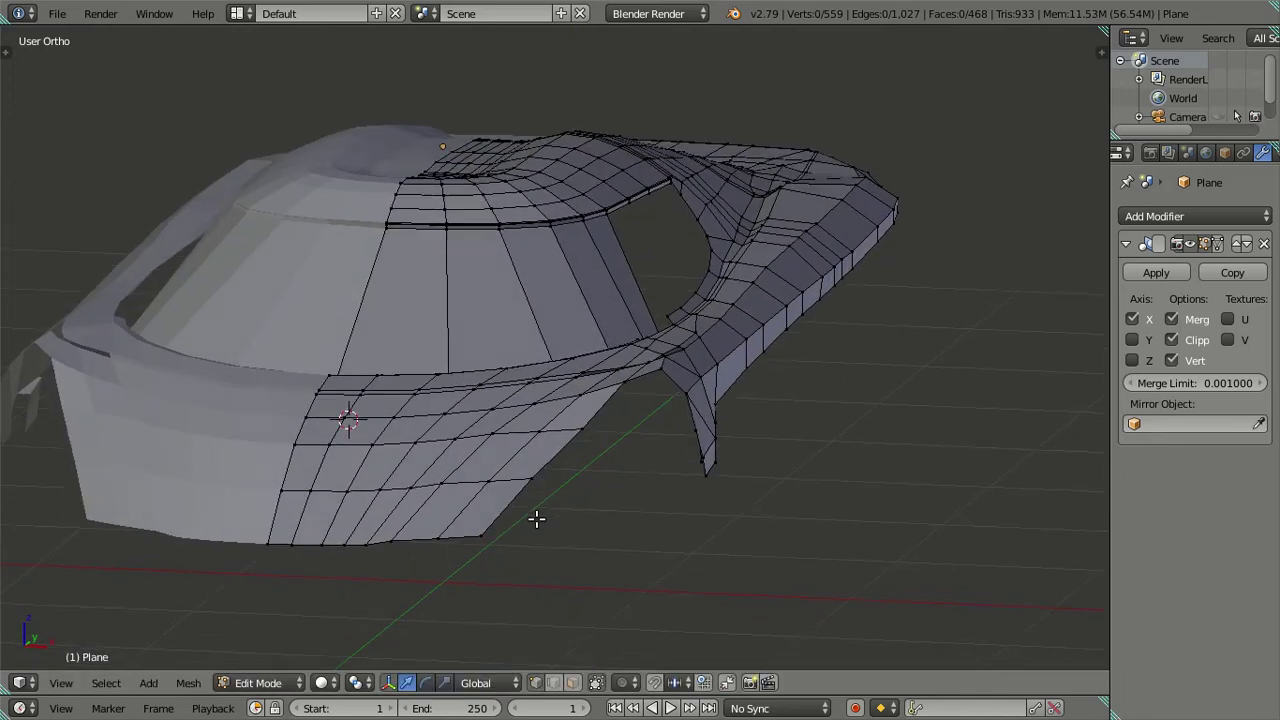
pyautogui.rightClick(580, 426)
pyautogui.moveTo(580, 364); pyautogui.dragTo(574, 357)
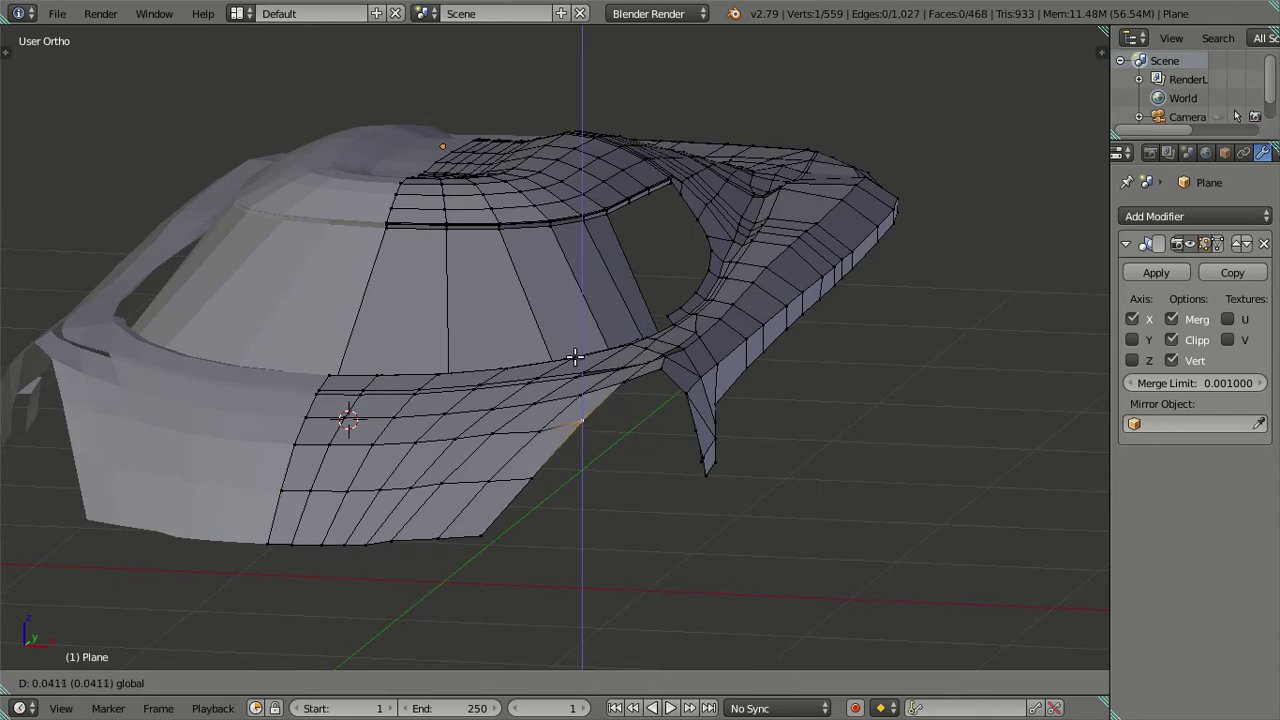
pyautogui.press('a')
# In see-through front view, align three vertices along the right headlight edge
pyautogui.press('KP_1')
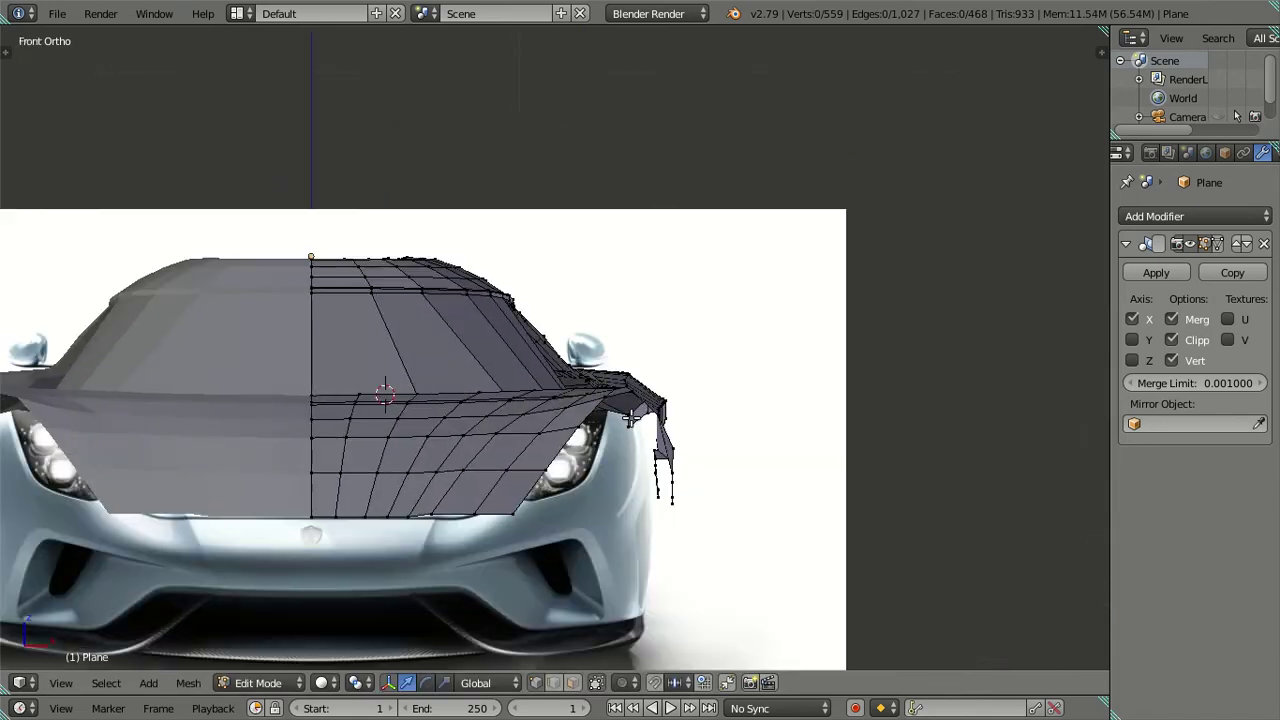
pyautogui.scroll(3, 566, 510)
pyautogui.keyDown('shift'); pyautogui.moveTo(566, 510); pyautogui.dragTo(672, 350, button='middle'); pyautogui.keyUp('shift')
pyautogui.press('z')
pyautogui.rightClick(622, 371)
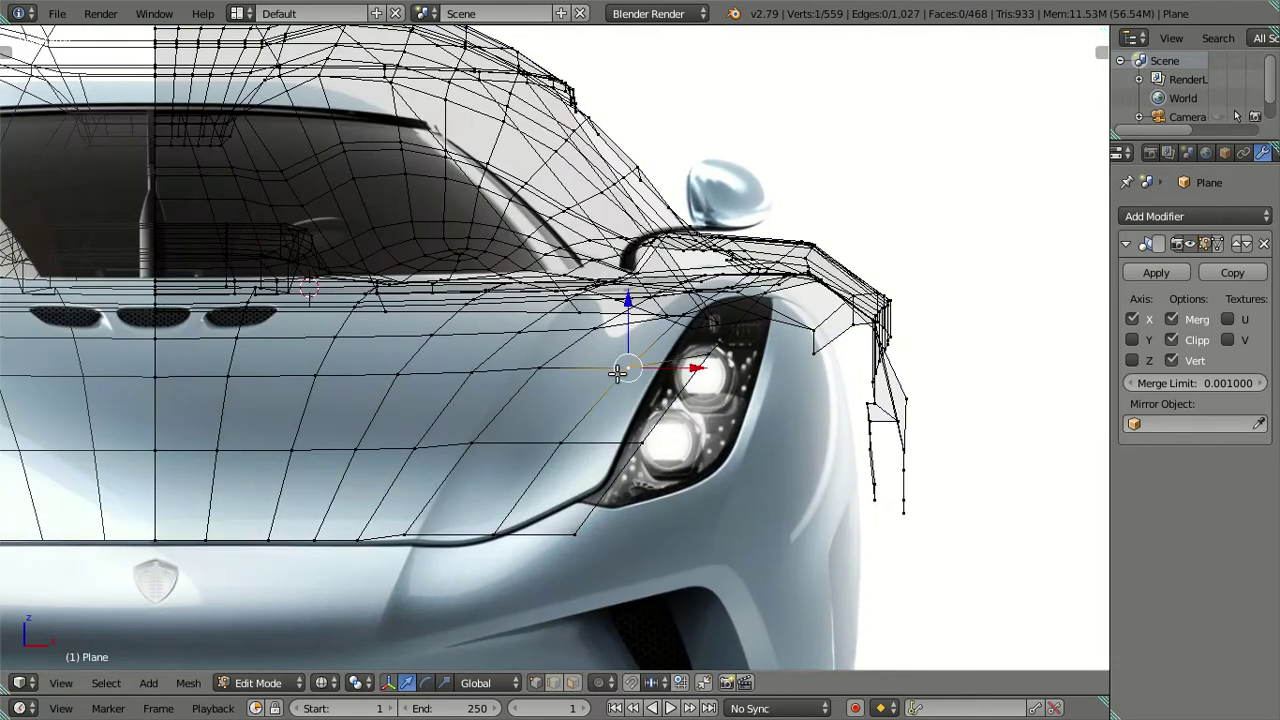
pyautogui.keyDown('shift'); pyautogui.rightClick(558, 448); pyautogui.keyUp('shift')
pyautogui.keyDown('shift'); pyautogui.rightClick(494, 531); pyautogui.keyUp('shift')
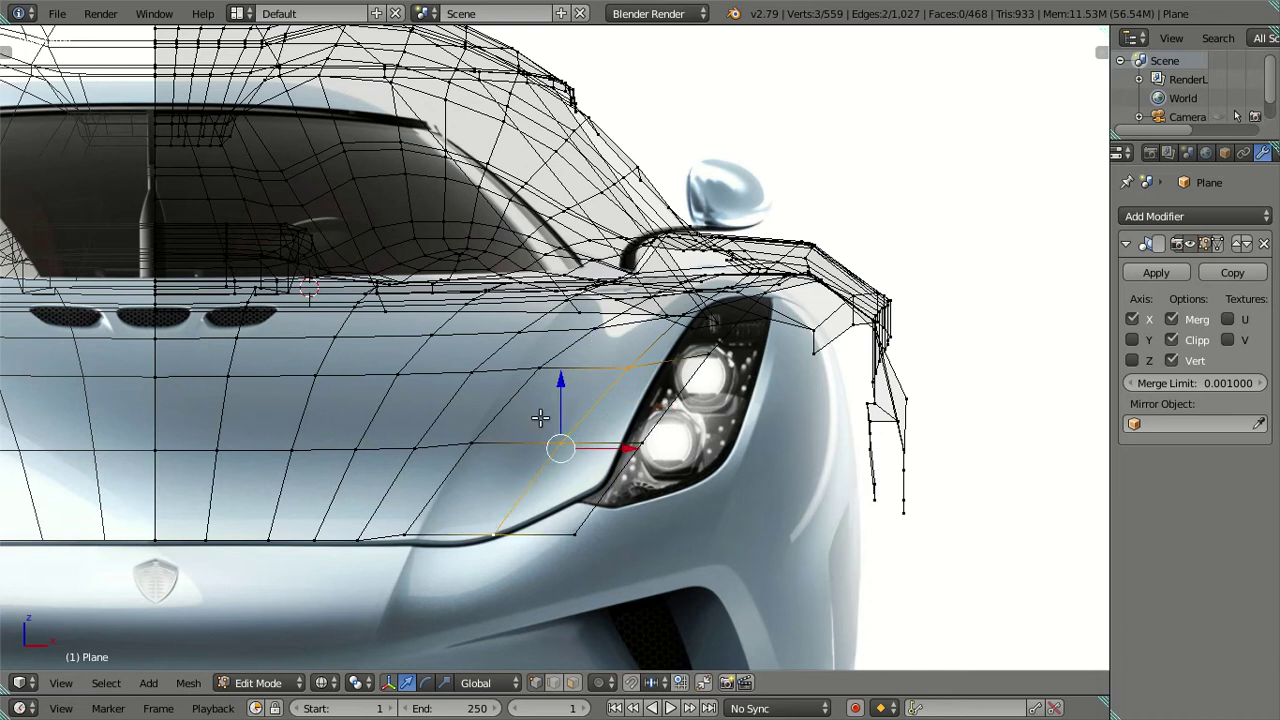
pyautogui.click(561, 378)
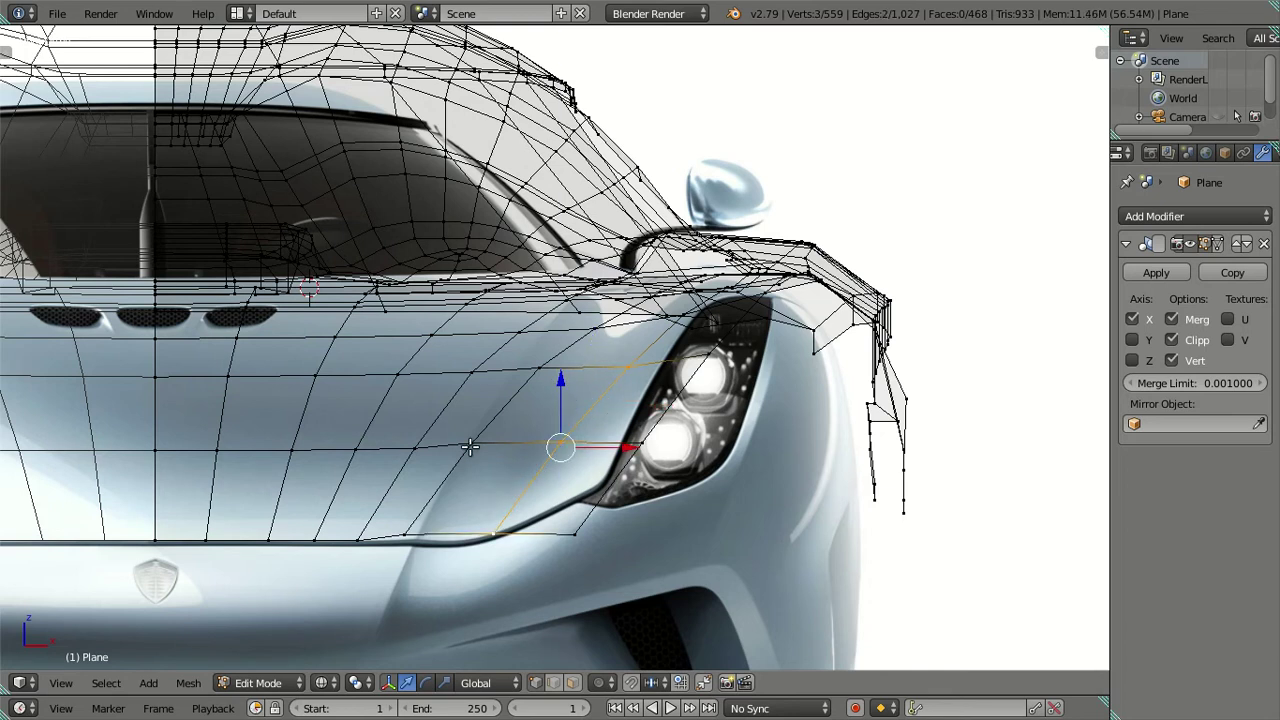
pyautogui.press('z')
# Select the lower headlight corner faces, then the edge at the headlight corner
pyautogui.rightClick(411, 532)
pyautogui.keyDown('shift'); pyautogui.rightClick(505, 534); pyautogui.keyUp('shift')
pyautogui.keyDown('shift'); pyautogui.rightClick(474, 449); pyautogui.keyUp('shift')
pyautogui.keyDown('shift'); pyautogui.rightClick(565, 445); pyautogui.keyUp('shift')
pyautogui.keyDown('shift'); pyautogui.rightClick(596, 505); pyautogui.keyUp('shift')
pyautogui.keyDown('shift'); pyautogui.rightClick(632, 442); pyautogui.keyUp('shift')
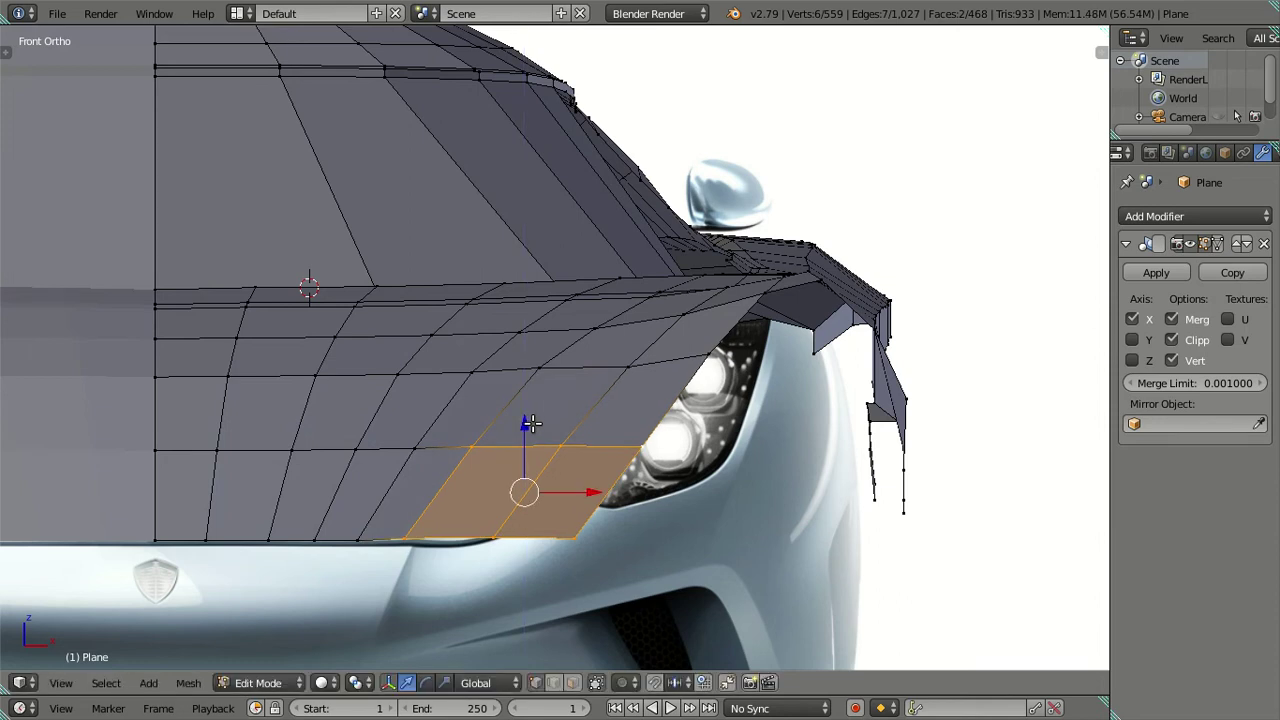
pyautogui.press('a')
pyautogui.press('z')
pyautogui.rightClick(500, 532)
pyautogui.keyDown('shift'); pyautogui.rightClick(560, 445); pyautogui.keyUp('shift')
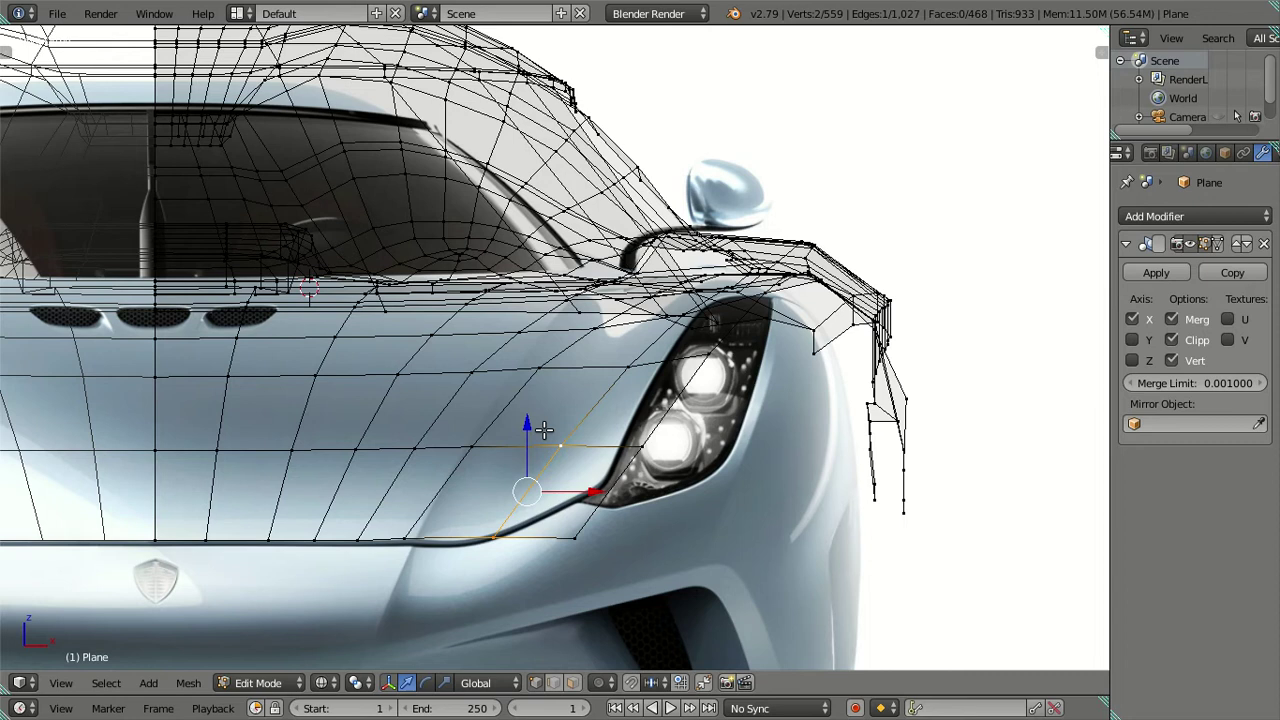
# Check the mesh against the top reference, then pick vertices along the headlight edge in front view
pyautogui.scroll(-5, 544, 429)
pyautogui.press('KP_7')
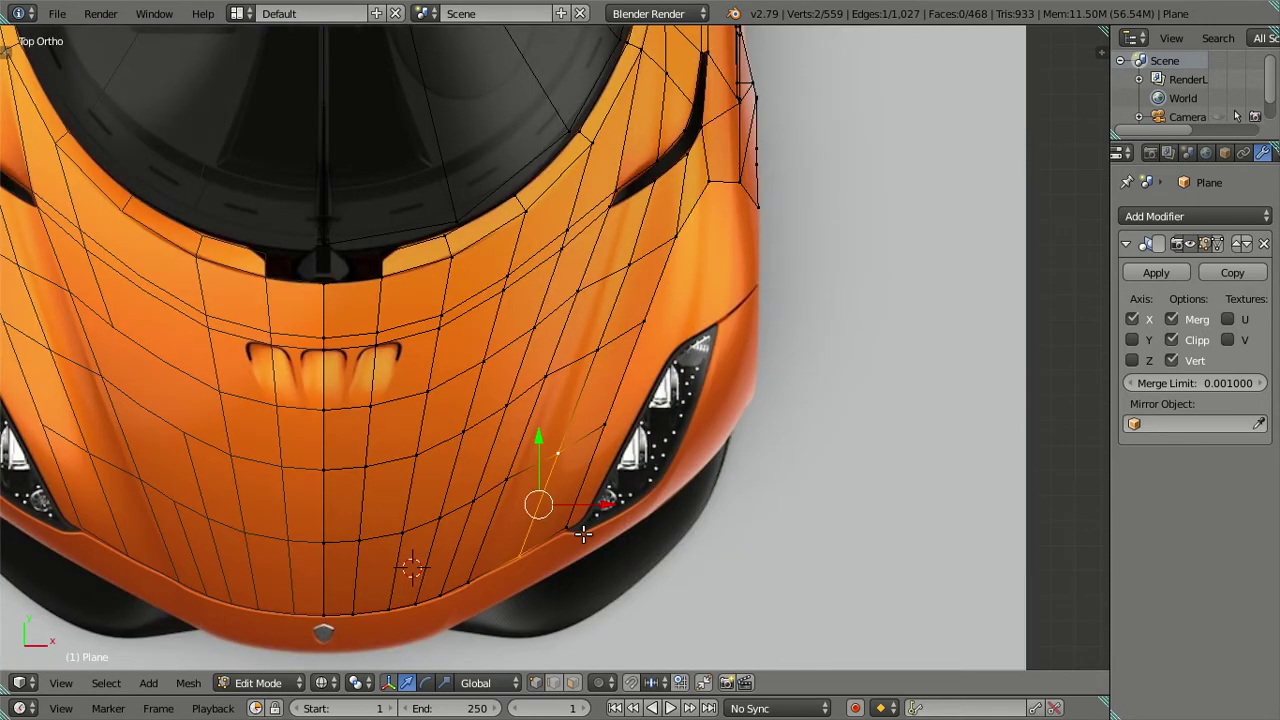
pyautogui.moveTo(562, 546); pyautogui.dragTo(577, 338, button='middle')
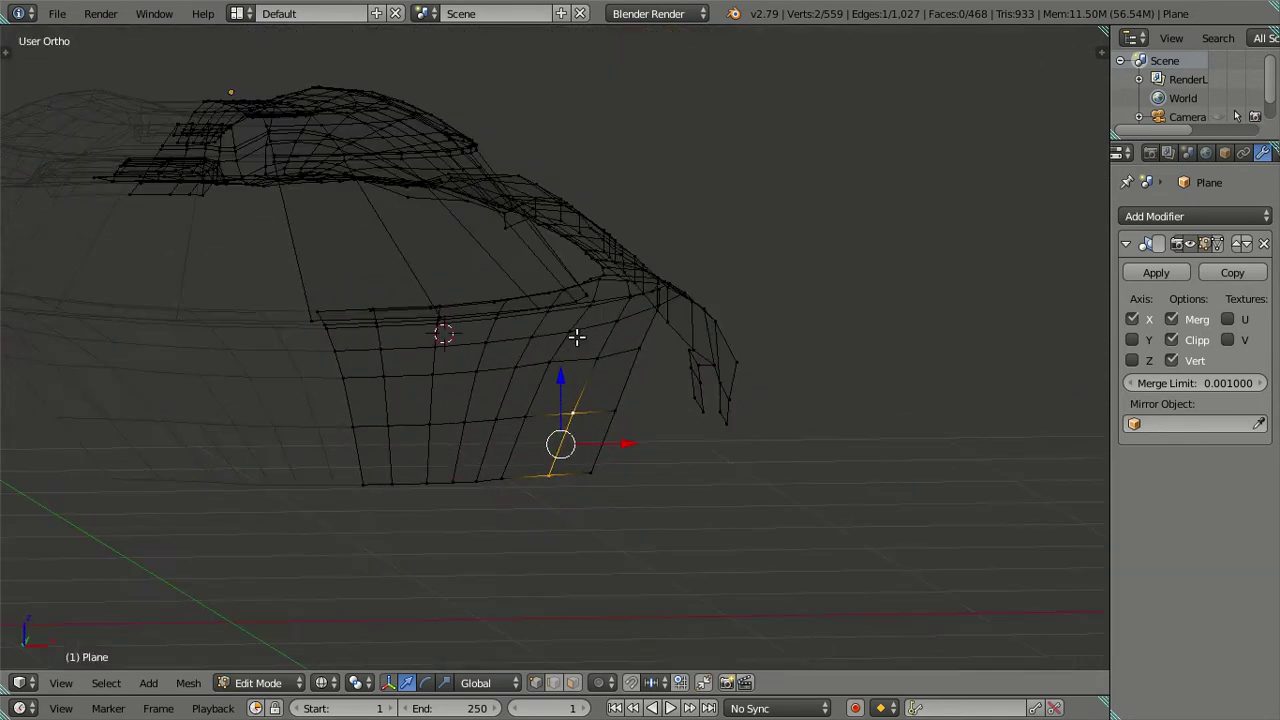
pyautogui.press('KP_1')
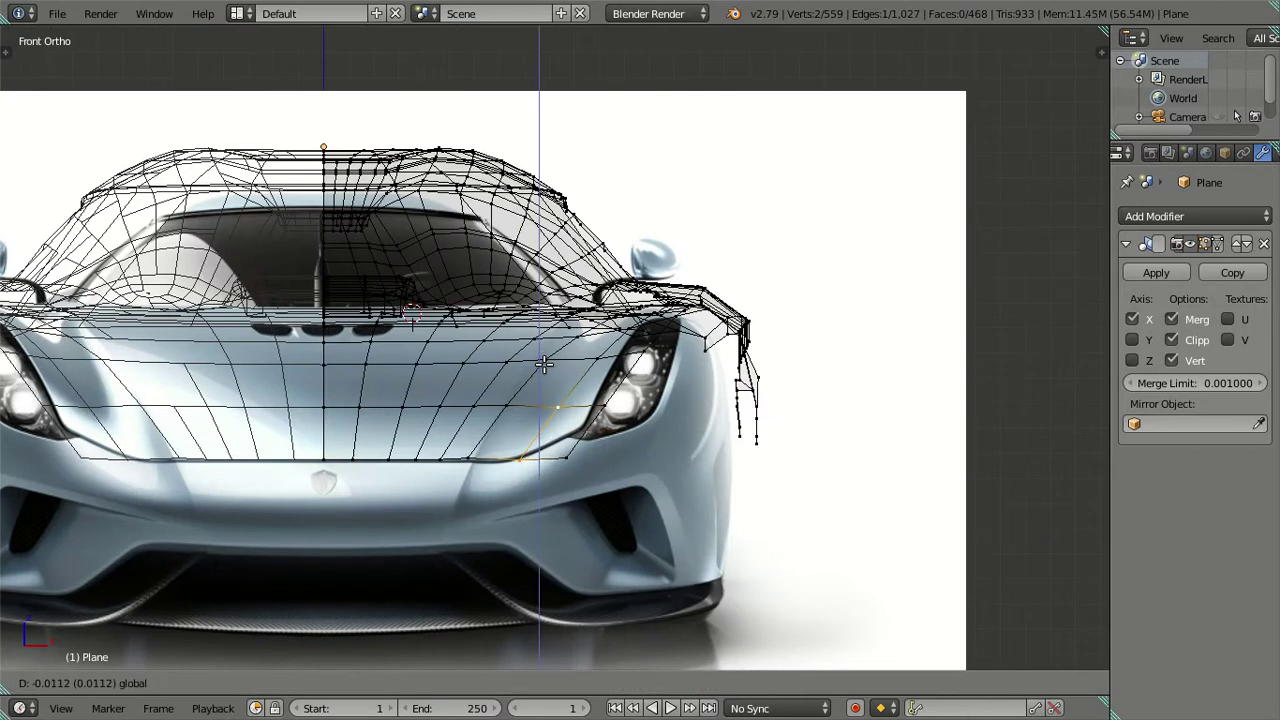
pyautogui.scroll(2, 545, 360)
pyautogui.rightClick(576, 500)
pyautogui.keyDown('shift'); pyautogui.rightClick(616, 440); pyautogui.keyUp('shift')
pyautogui.keyDown('shift'); pyautogui.rightClick(689, 358); pyautogui.keyUp('shift')
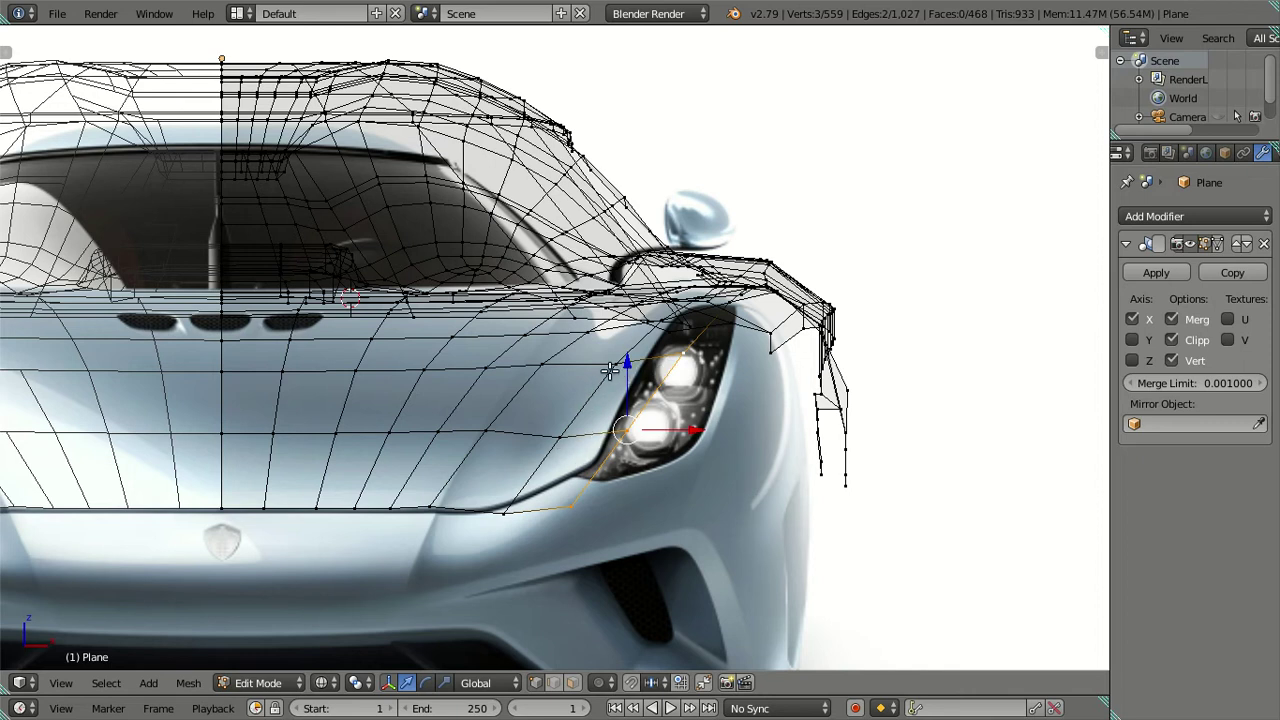
pyautogui.rightClick(505, 508)
# Raise the two vertices at the headlight corner
pyautogui.press('g')
pyautogui.rightClick(541, 449)
pyautogui.keyDown('shift'); pyautogui.rightClick(553, 436); pyautogui.keyUp('shift')
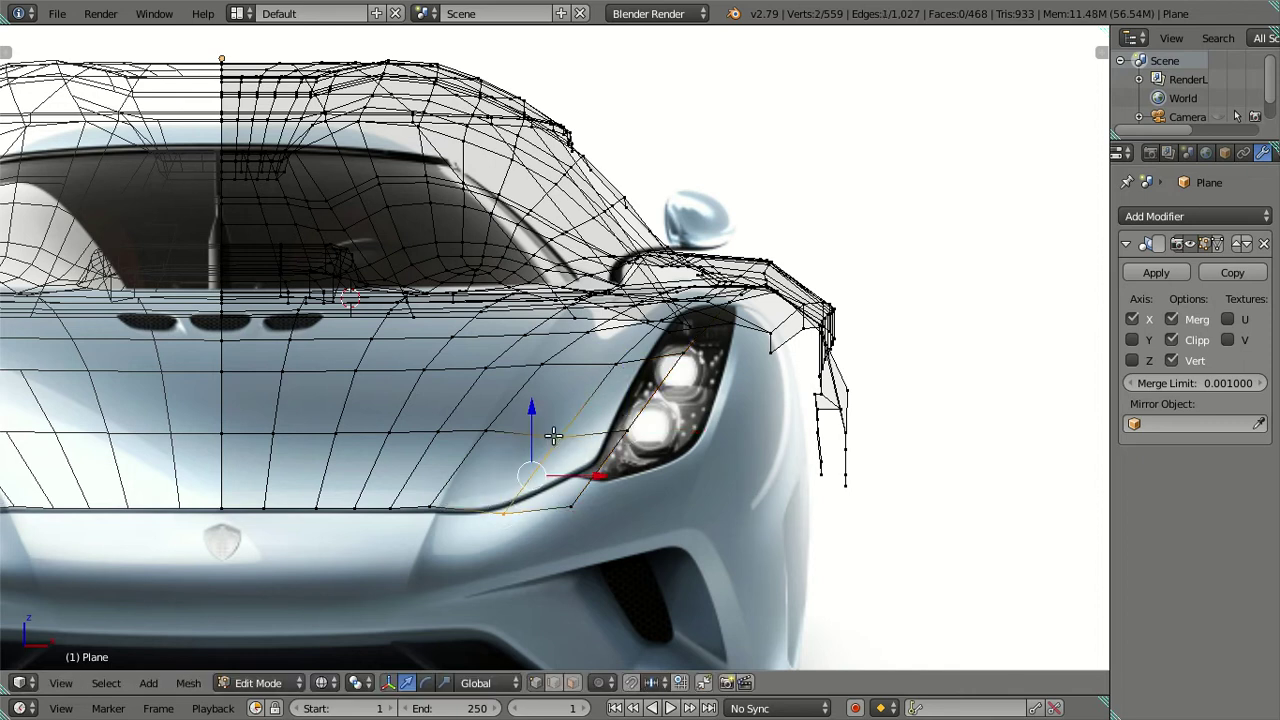
pyautogui.press('g')
pyautogui.click(531, 400)
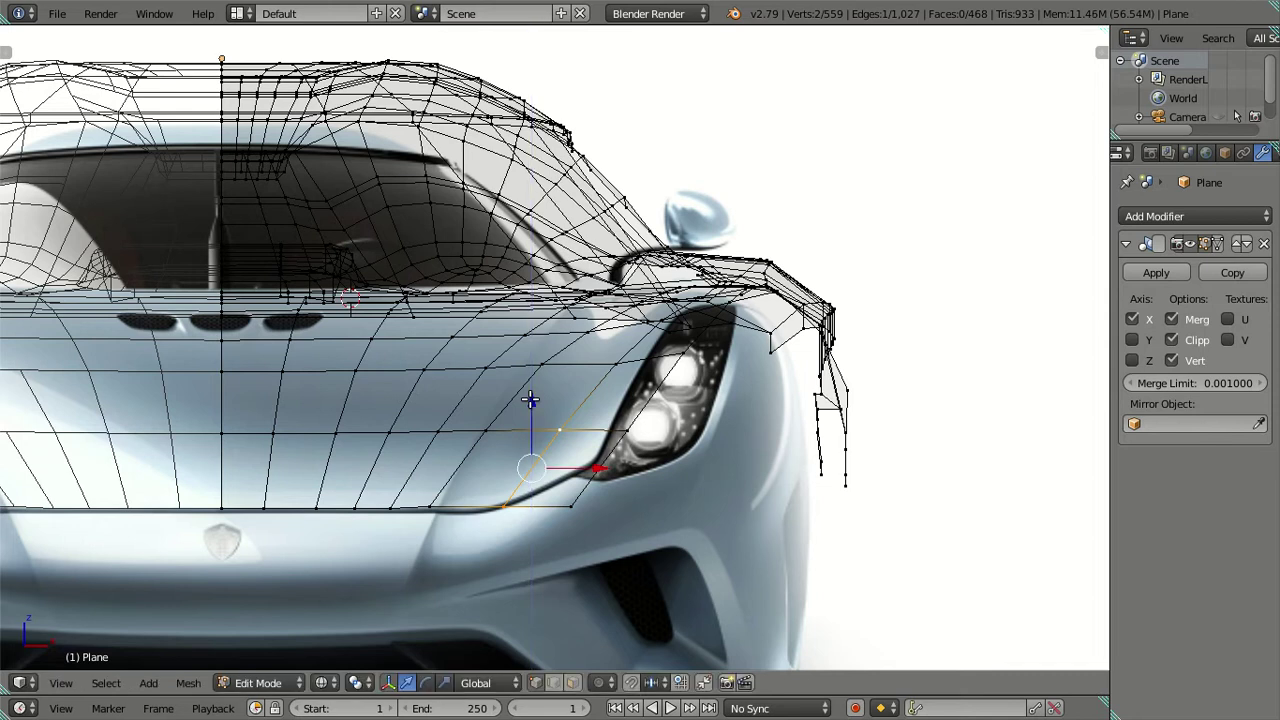
# Reposition those two vertices and shift them vertically onto the headlight contour
pyautogui.scroll(1, 502, 486)
pyautogui.press('g')
pyautogui.click(655, 443)
pyautogui.press('g')
pyautogui.press('z')
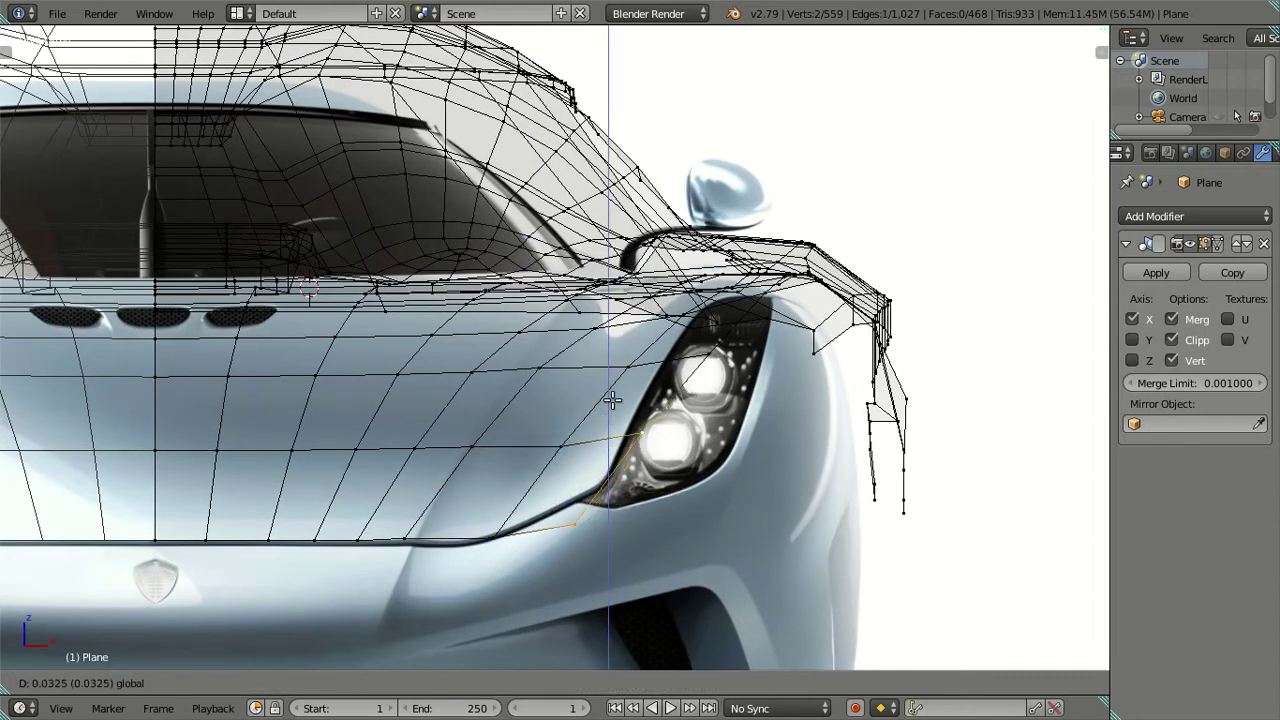
pyautogui.click(620, 382)
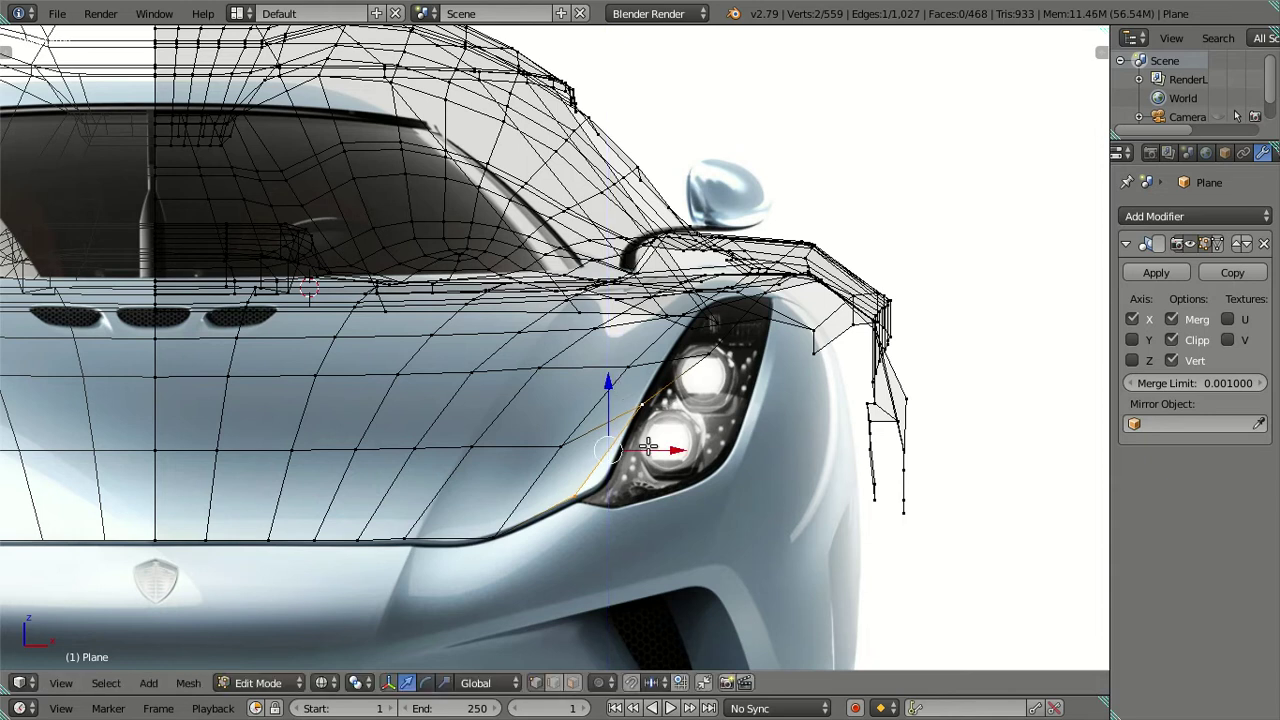
# Cancel the stray move, clear the selection, and return to a solid front view
pyautogui.rightClick(716, 362)
pyautogui.press('g')
pyautogui.press('Escape')
pyautogui.press('a')
pyautogui.press('z')
pyautogui.press('KP_1')
pyautogui.moveTo(710, 352)
pyautogui.mouseDown(button='middle')
pyautogui.moveTo(766, 380)
pyautogui.moveTo(820, 346)
pyautogui.moveTo(757, 449)
pyautogui.moveTo(676, 377)
pyautogui.moveTo(740, 431)
pyautogui.moveTo(704, 364)
pyautogui.mouseUp(button='middle')
# In top view, extrude the edge path down the headlight side into a new strip
pyautogui.press('KP_7')
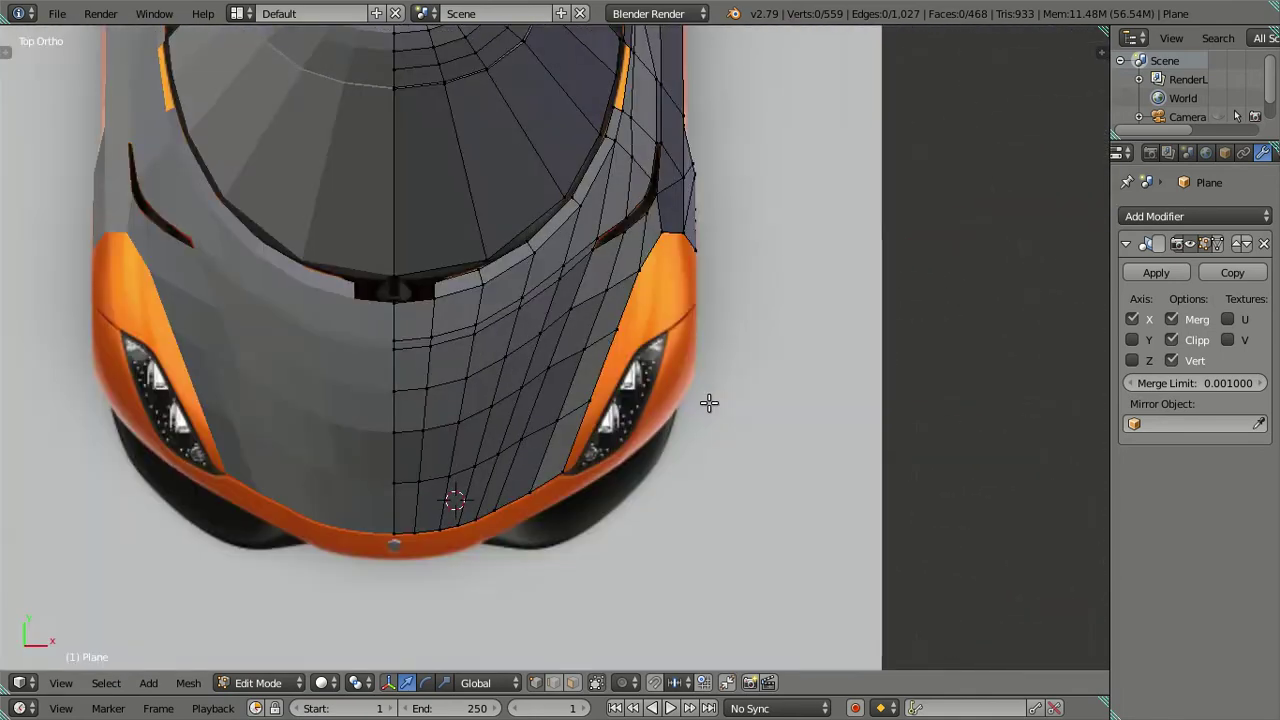
pyautogui.scroll(3, 709, 400)
pyautogui.scroll(-1, 654, 467)
pyautogui.scroll(1, 640, 440)
pyautogui.scroll(-1, 626, 446)
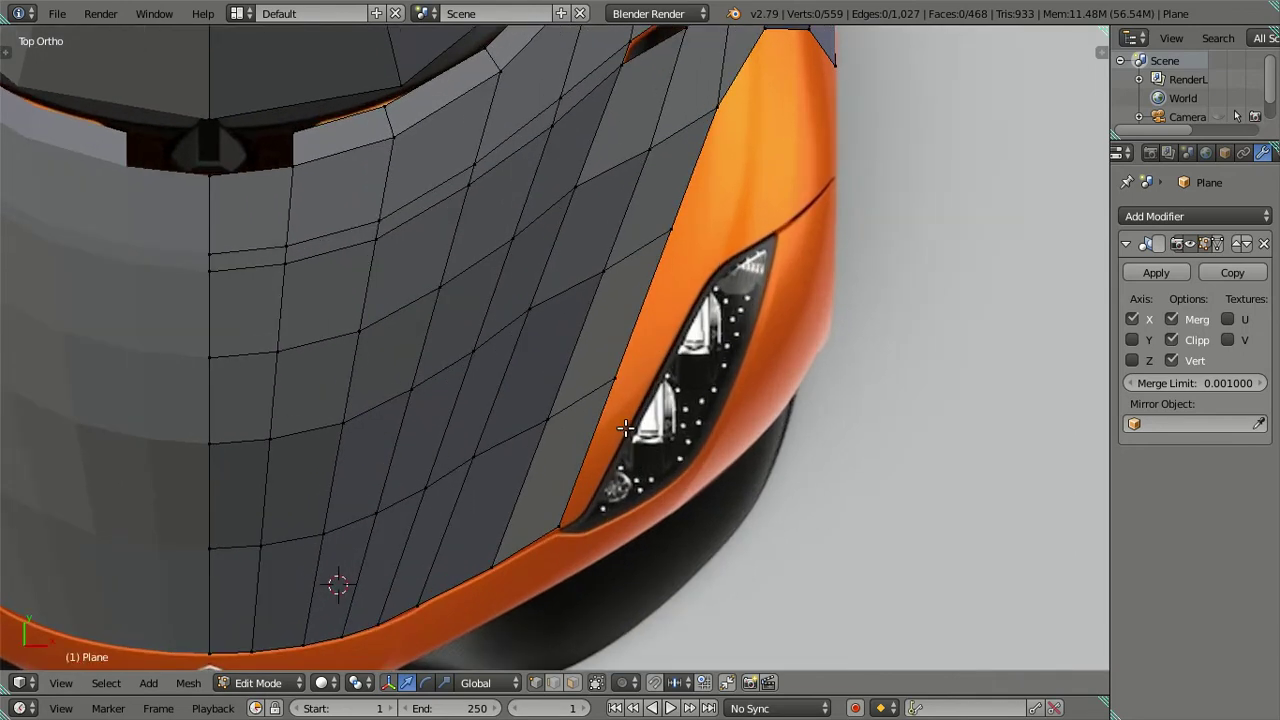
pyautogui.scroll(1, 664, 214)
pyautogui.rightClick(666, 212)
pyautogui.keyDown('ctrl'); pyautogui.rightClick(532, 519); pyautogui.keyUp('ctrl')
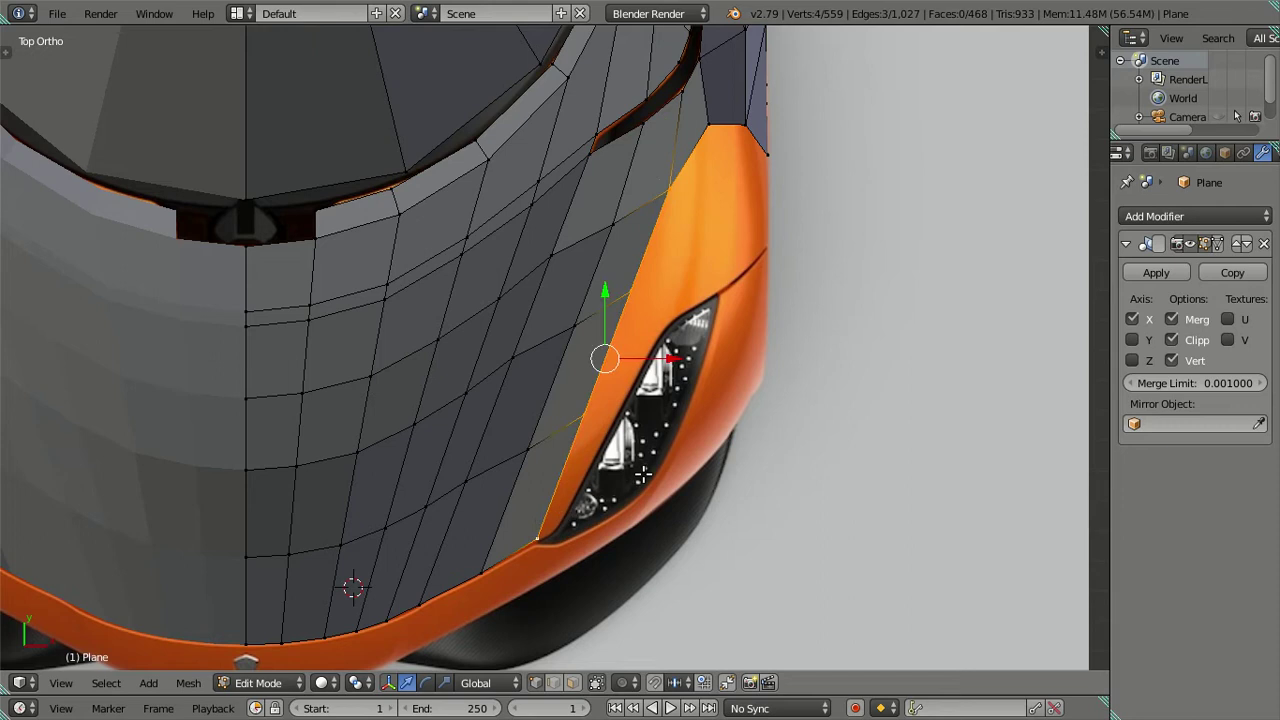
pyautogui.press('e')
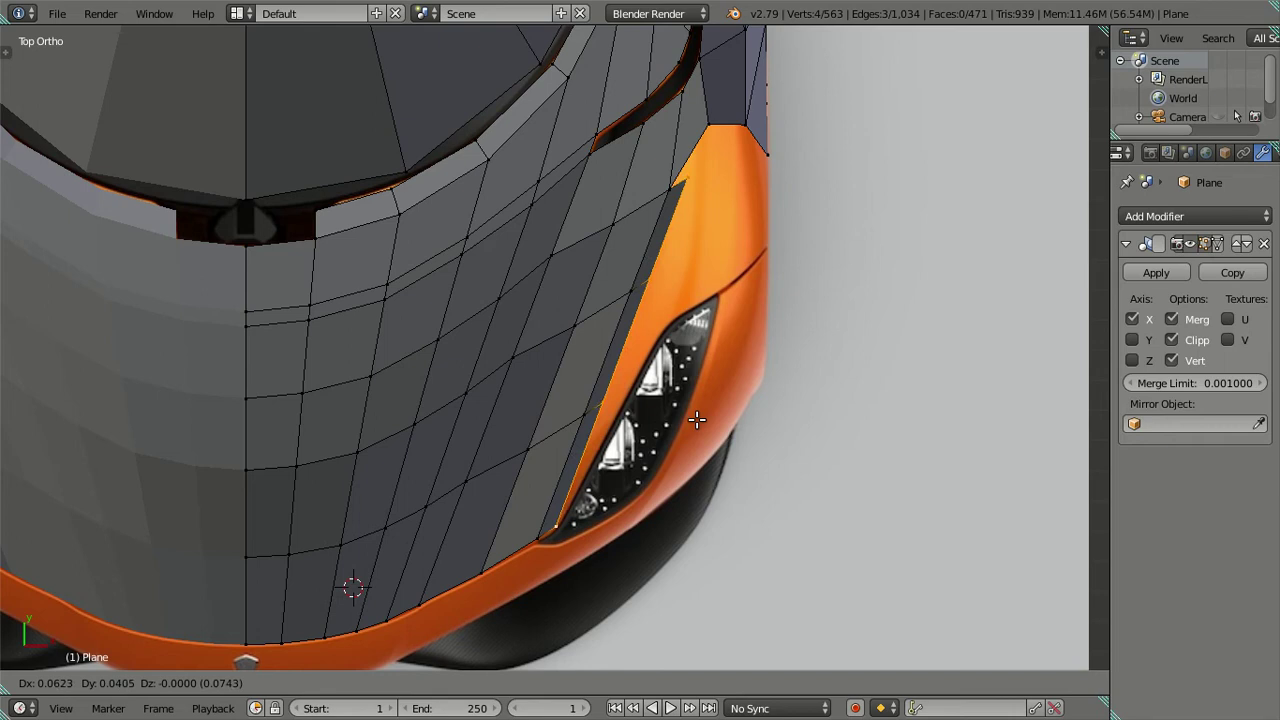
pyautogui.click(697, 421)
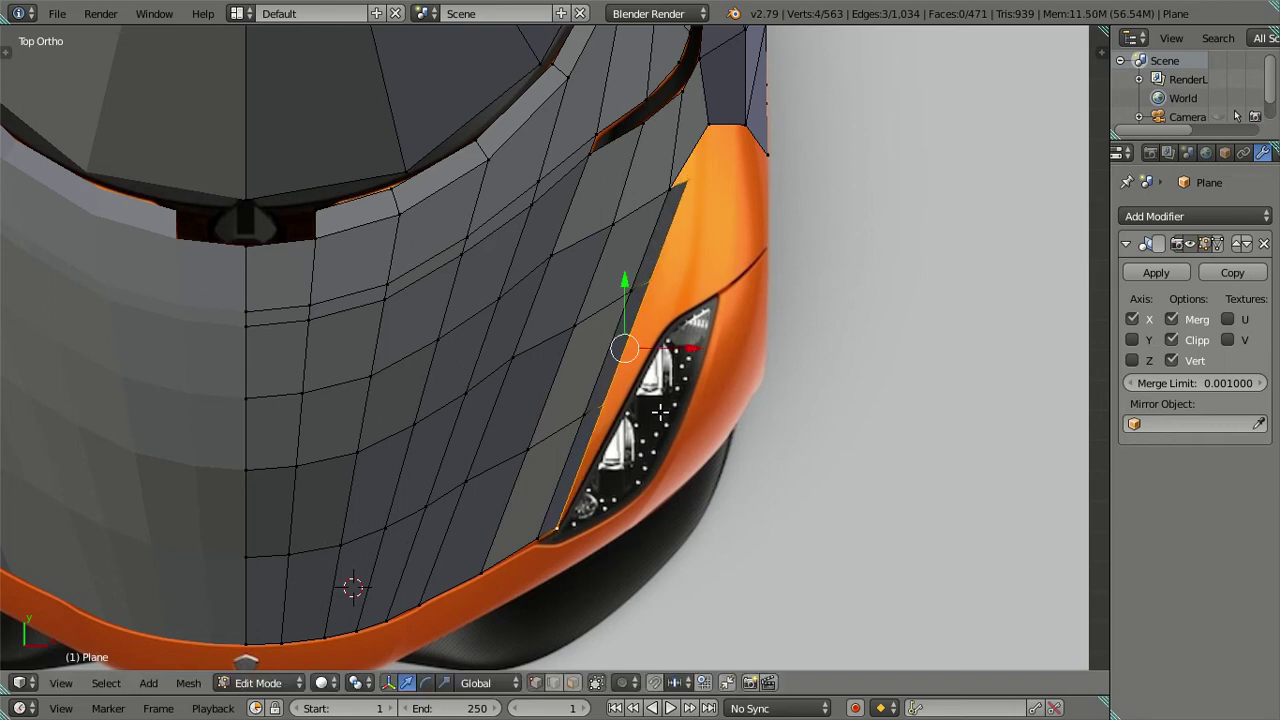
# Move two vertices onto the headlight edge and its upper tip
pyautogui.scroll(1, 610, 447)
pyautogui.rightClick(614, 414)
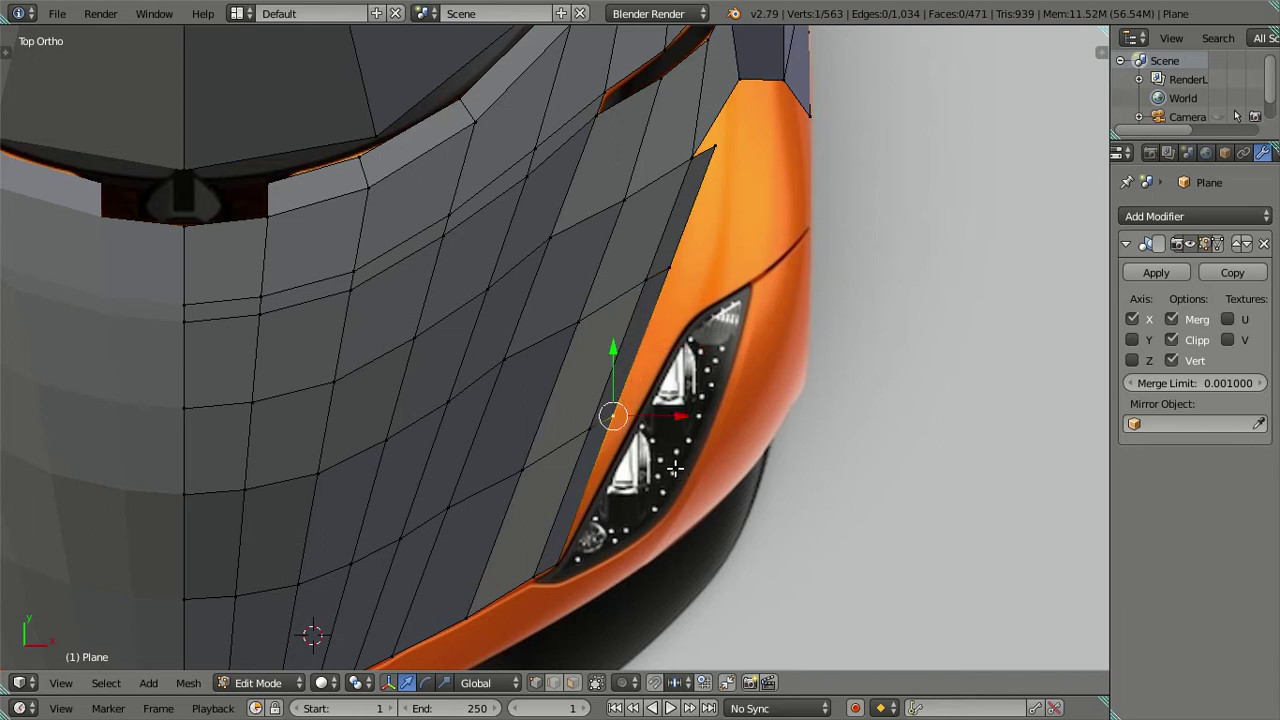
pyautogui.press('g')
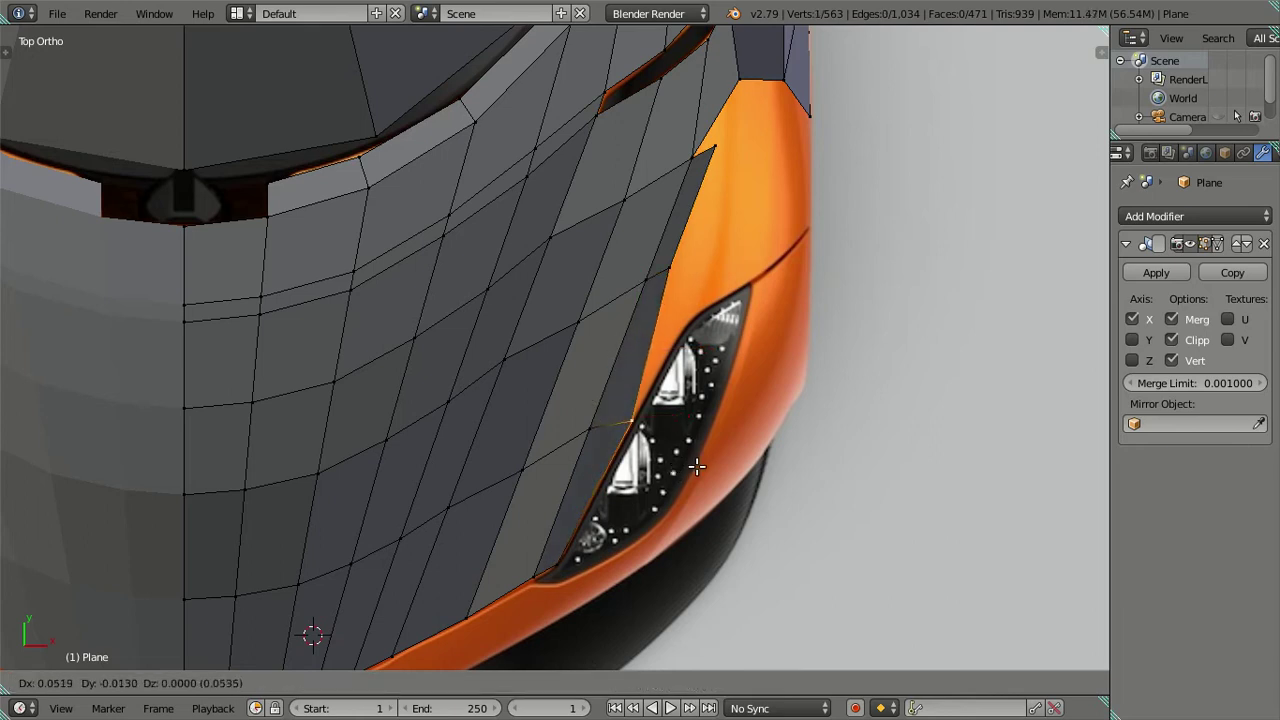
pyautogui.click(697, 466)
pyautogui.rightClick(670, 268)
pyautogui.press('g')
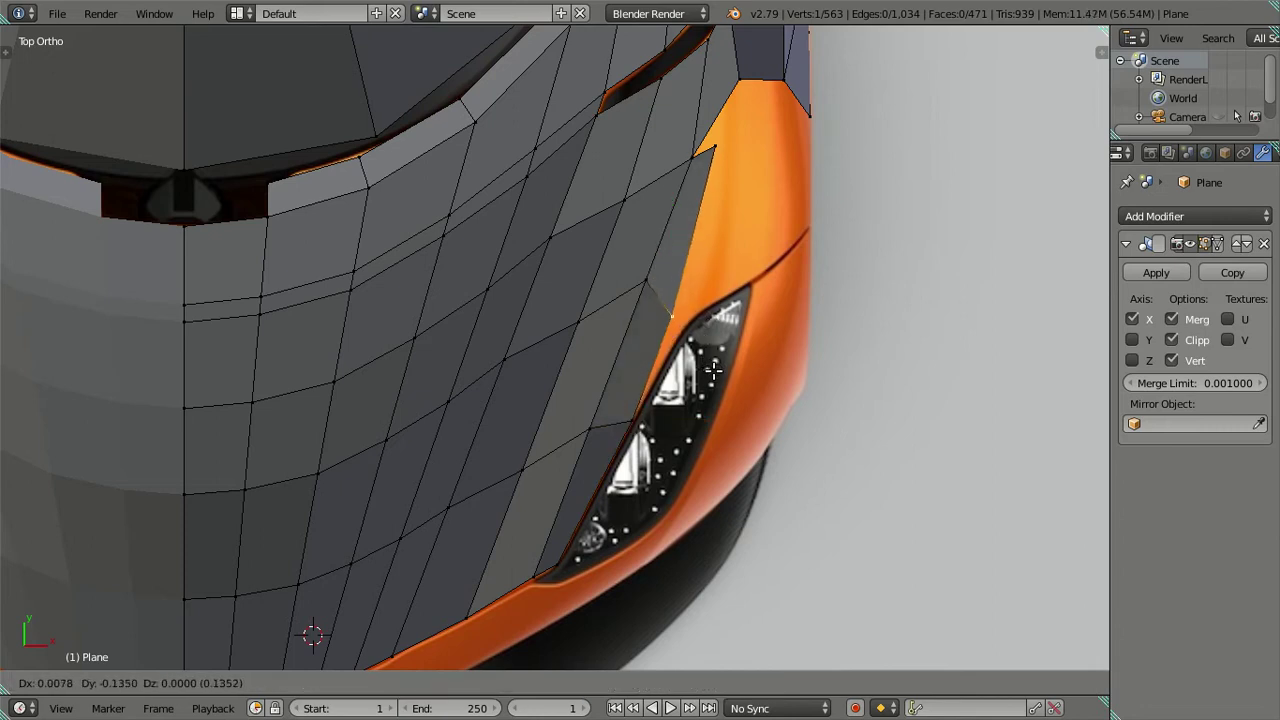
pyautogui.click(724, 373)
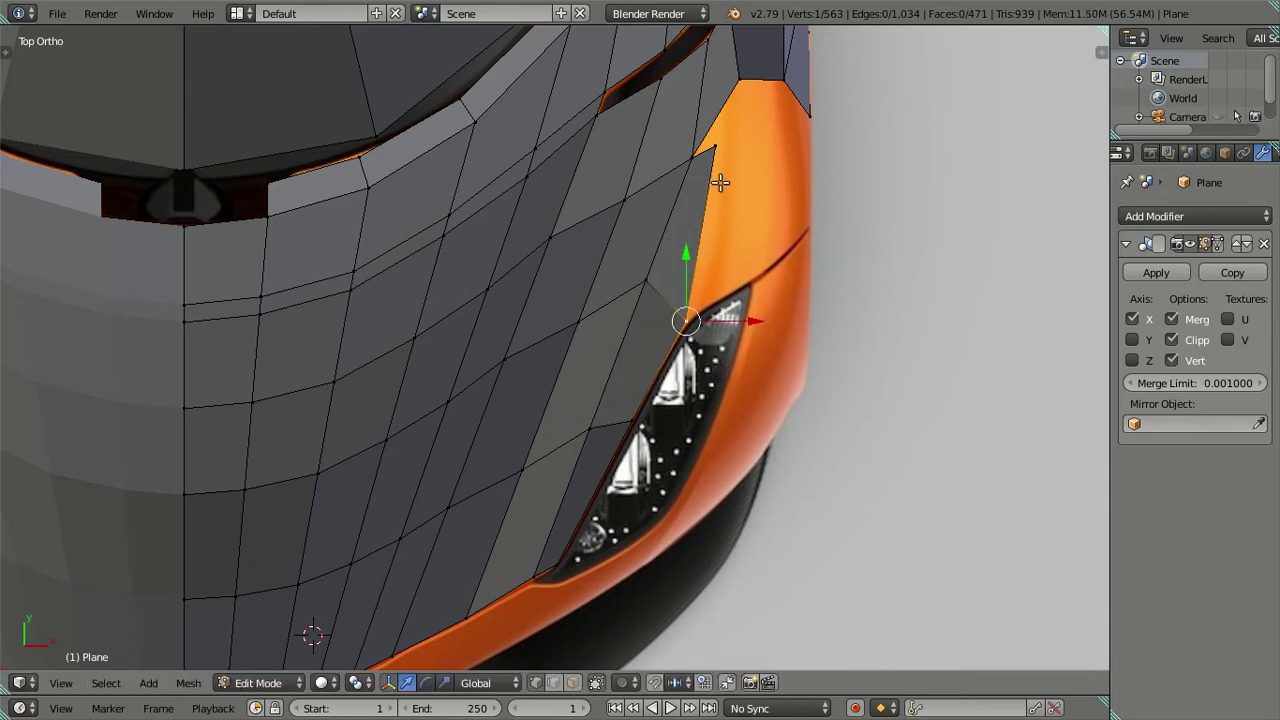
# Extrude an edge to the fender corner and place its two new vertices along the fender
pyautogui.keyDown('shift'); pyautogui.rightClick(717, 156); pyautogui.keyUp('shift')
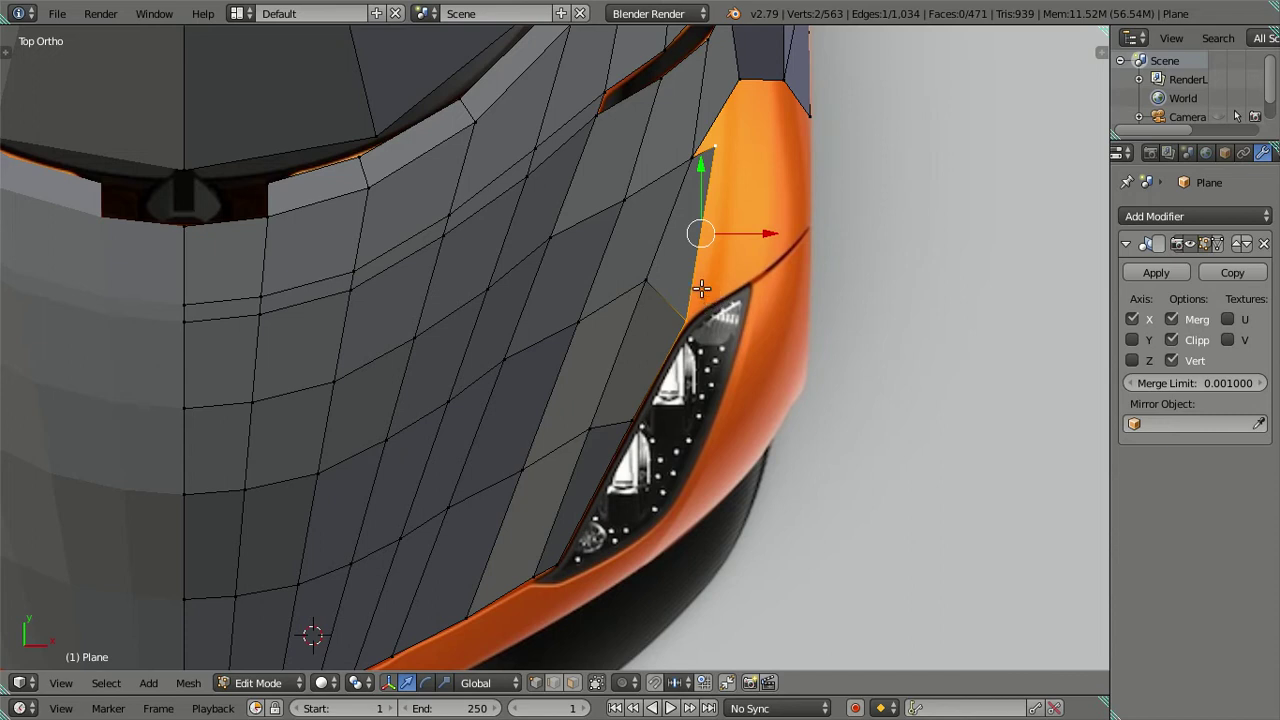
pyautogui.press('e')
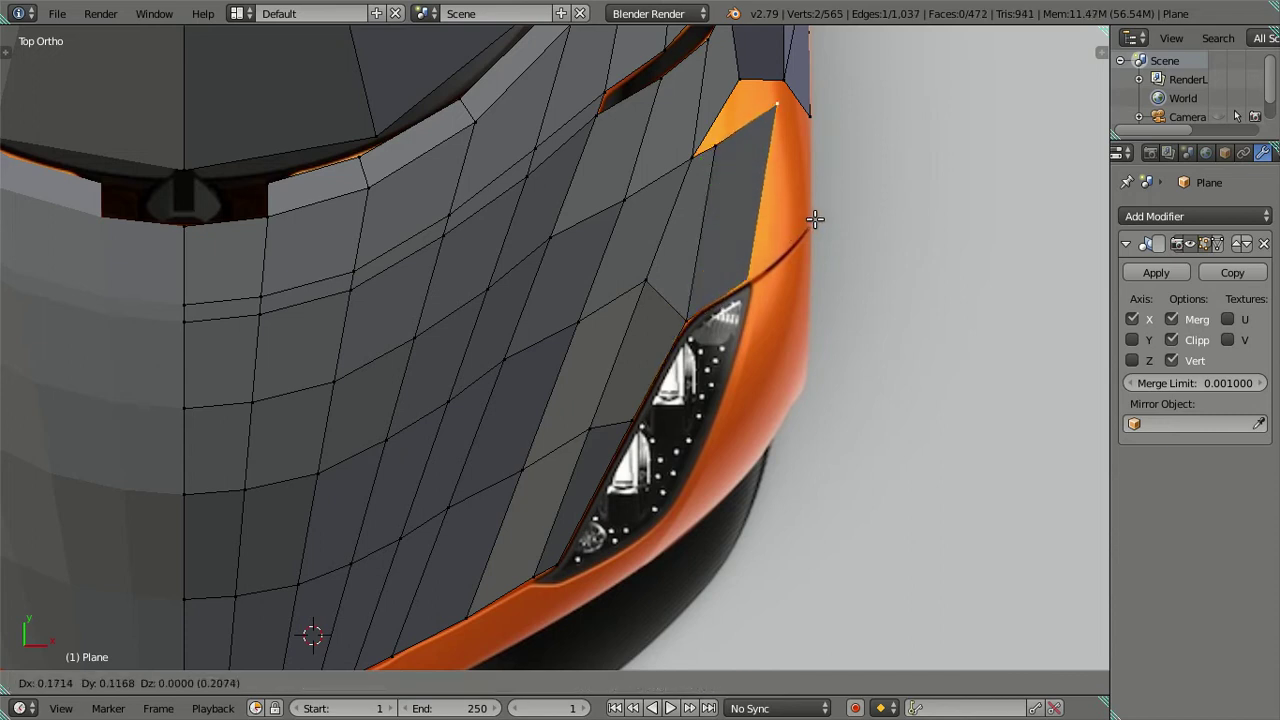
pyautogui.click(820, 220)
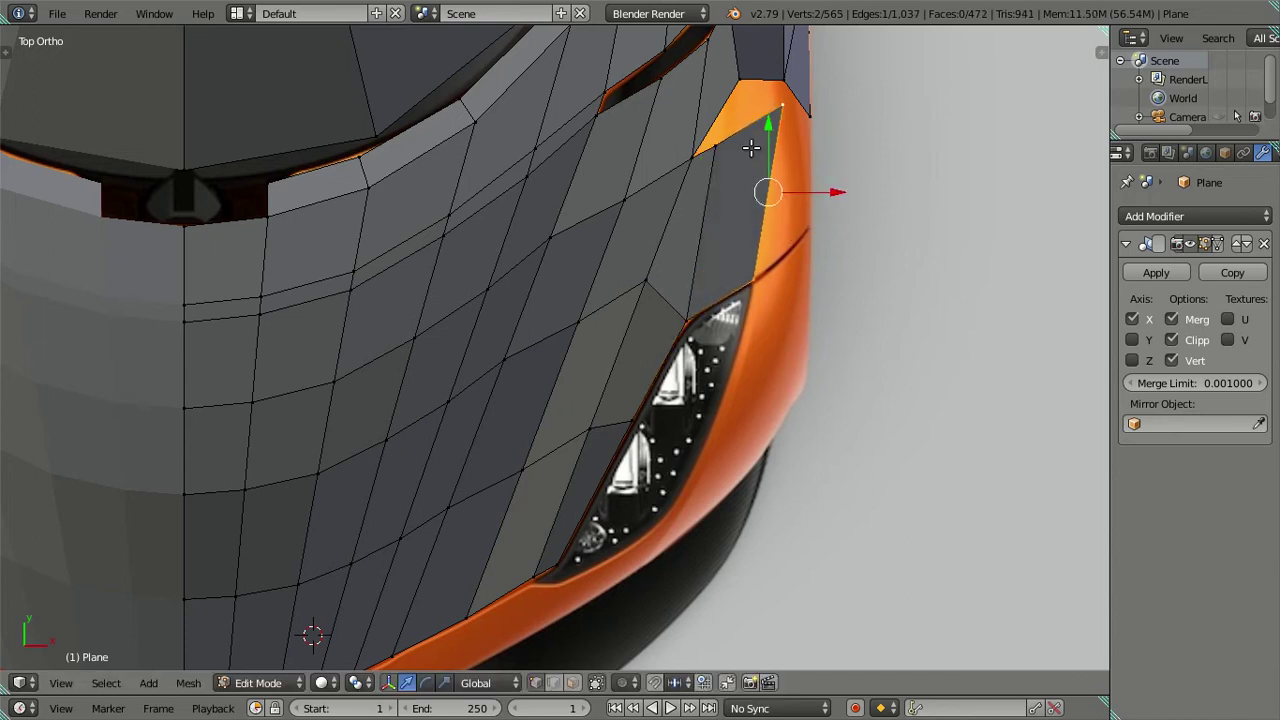
pyautogui.rightClick(717, 152)
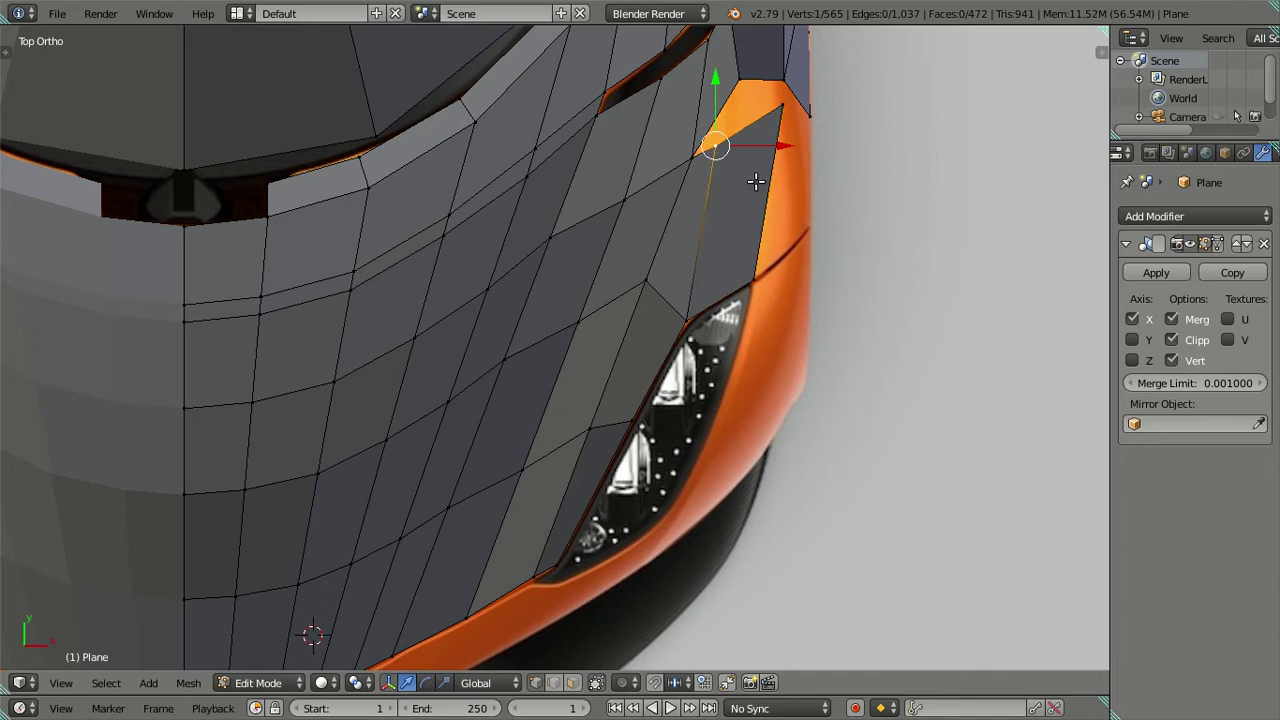
pyautogui.press('g')
pyautogui.click(780, 170)
pyautogui.rightClick(783, 112)
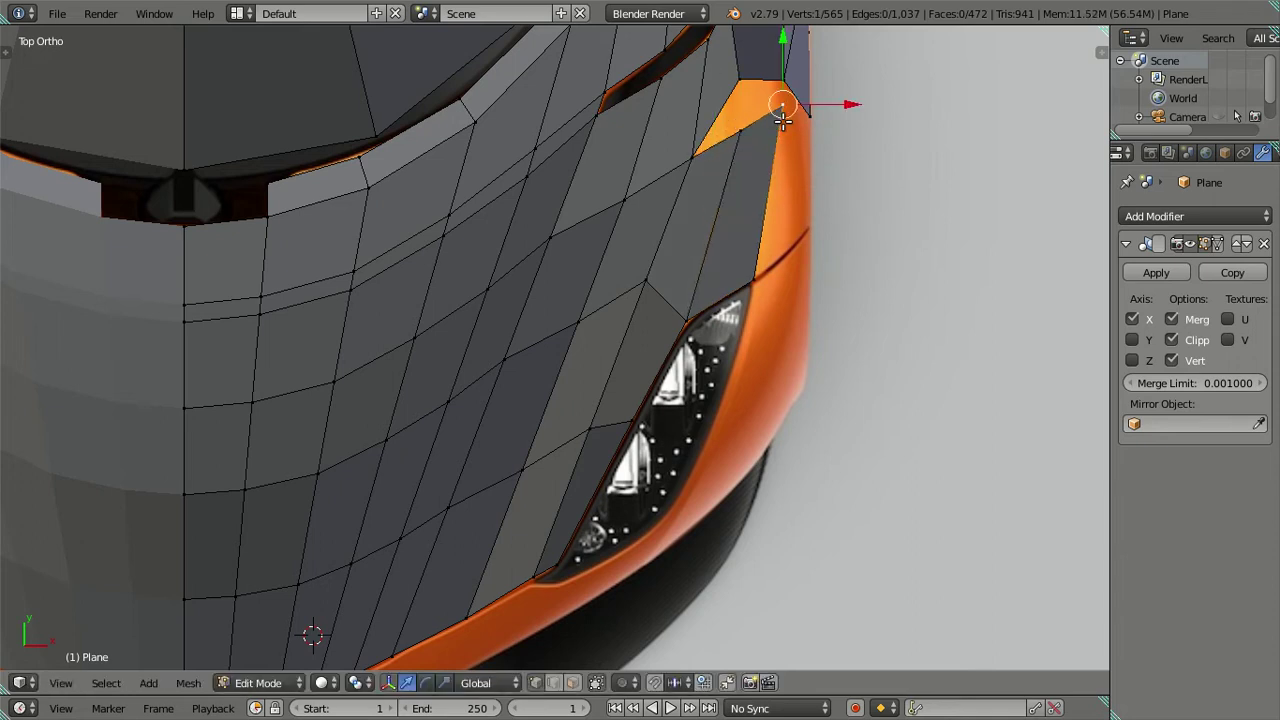
pyautogui.press('g')
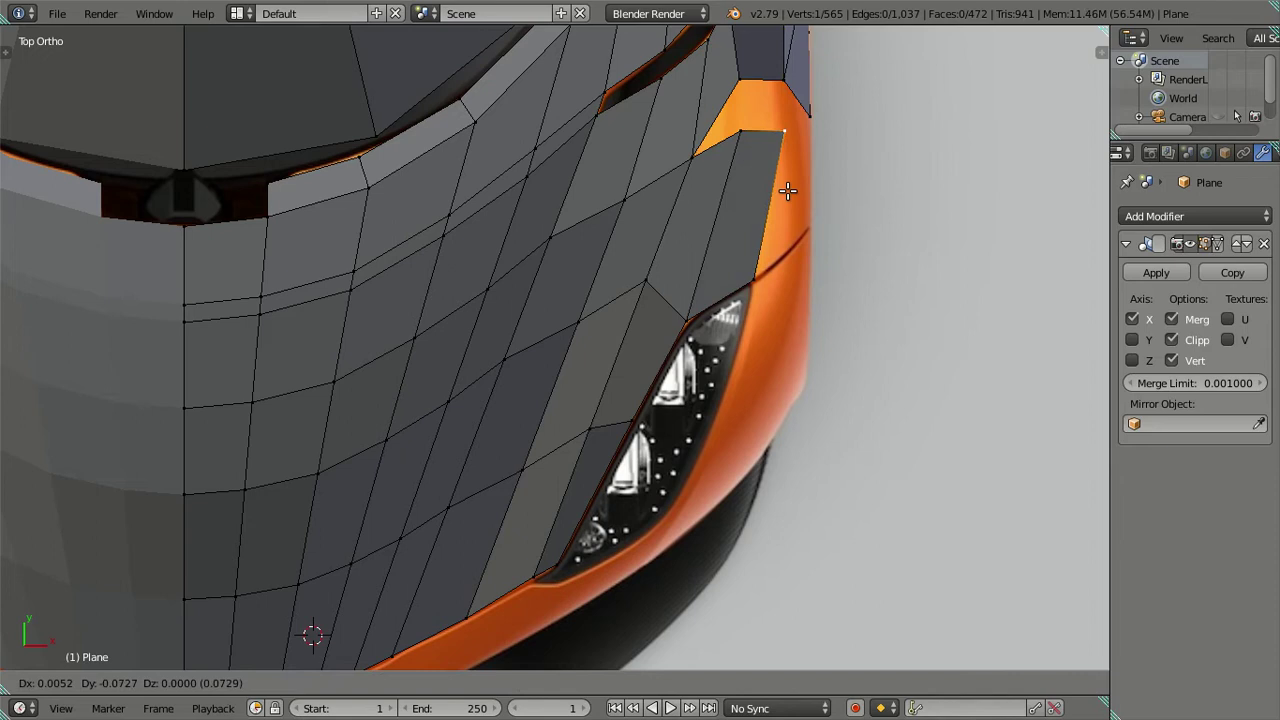
pyautogui.click(788, 190)
# Nudge the headlight's lower corner vertex along the Y axis
pyautogui.scroll(-2, 722, 217)
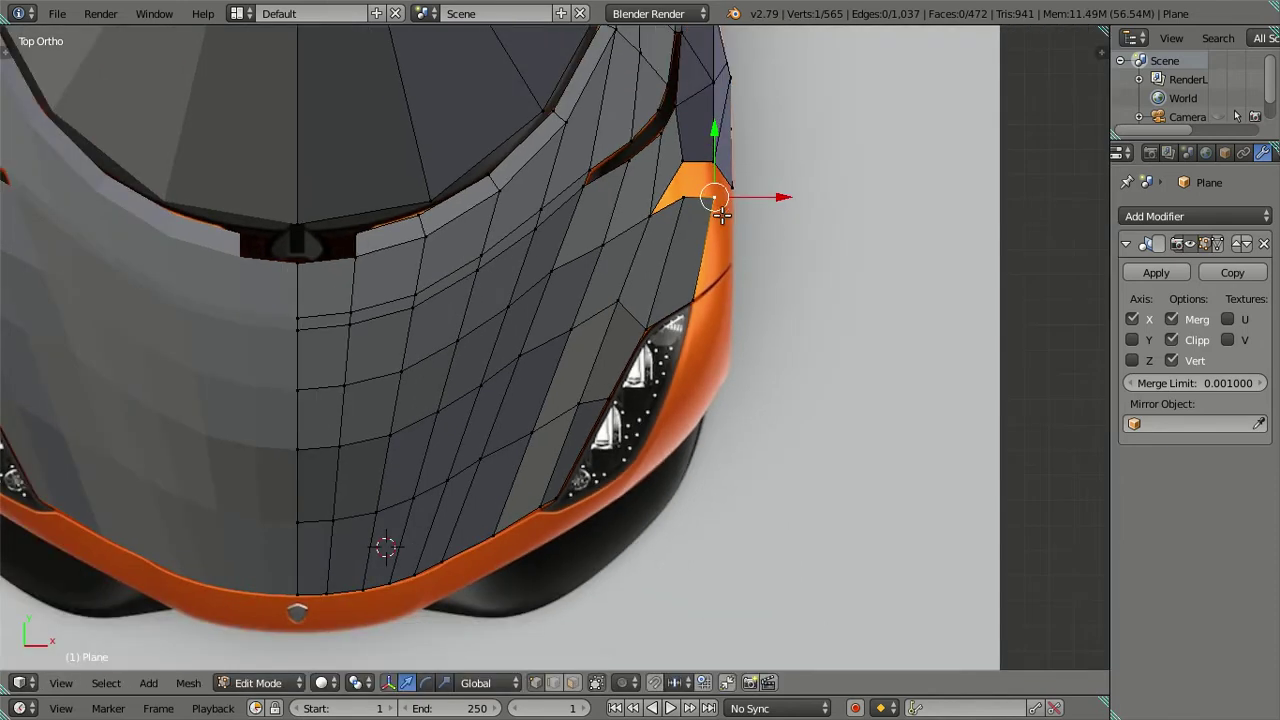
pyautogui.keyDown('shift'); pyautogui.scroll(2, 722, 217); pyautogui.keyUp('shift')
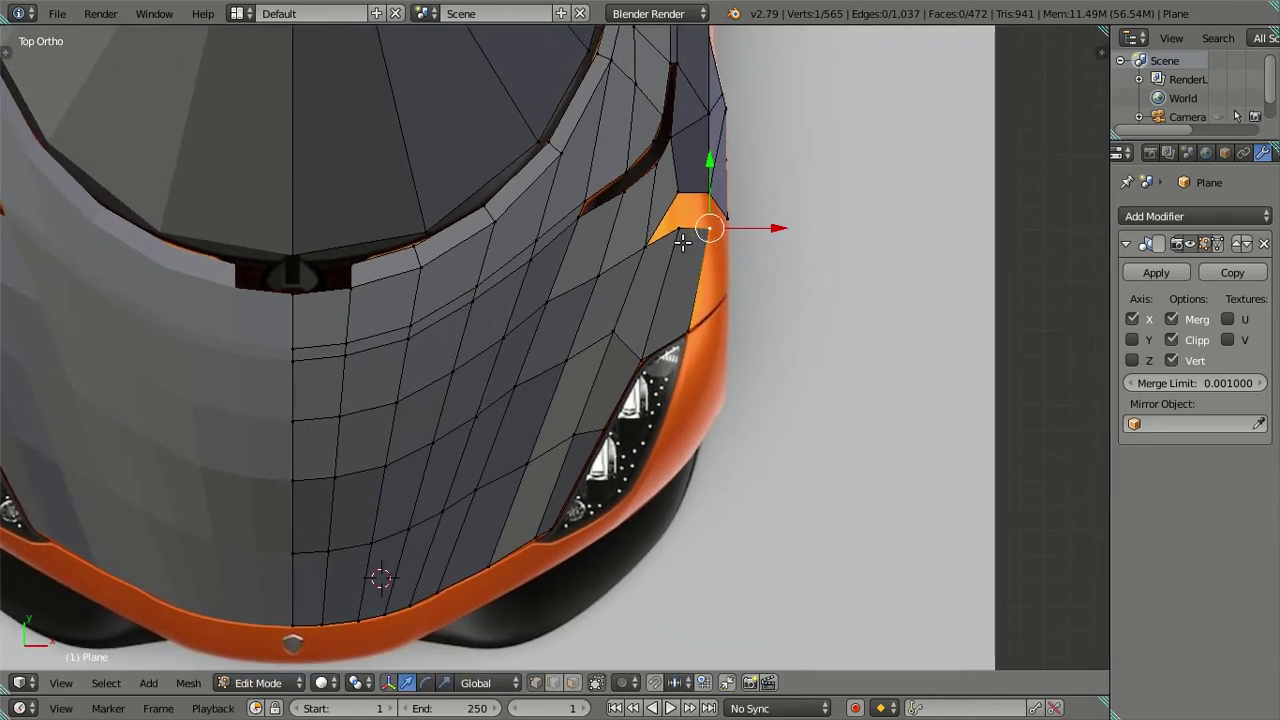
pyautogui.scroll(2, 740, 315)
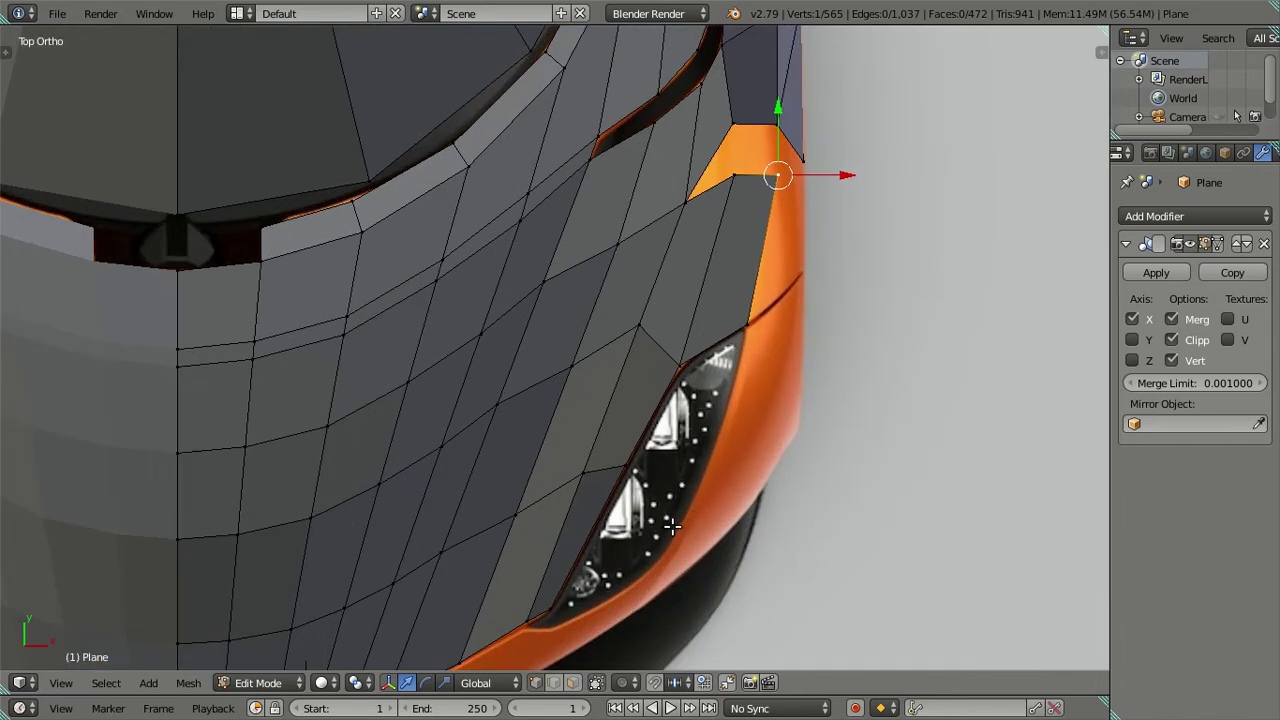
pyautogui.keyDown('shift'); pyautogui.scroll(-3, 672, 526); pyautogui.keyUp('shift')
pyautogui.scroll(2, 560, 450)
pyautogui.rightClick(556, 455)
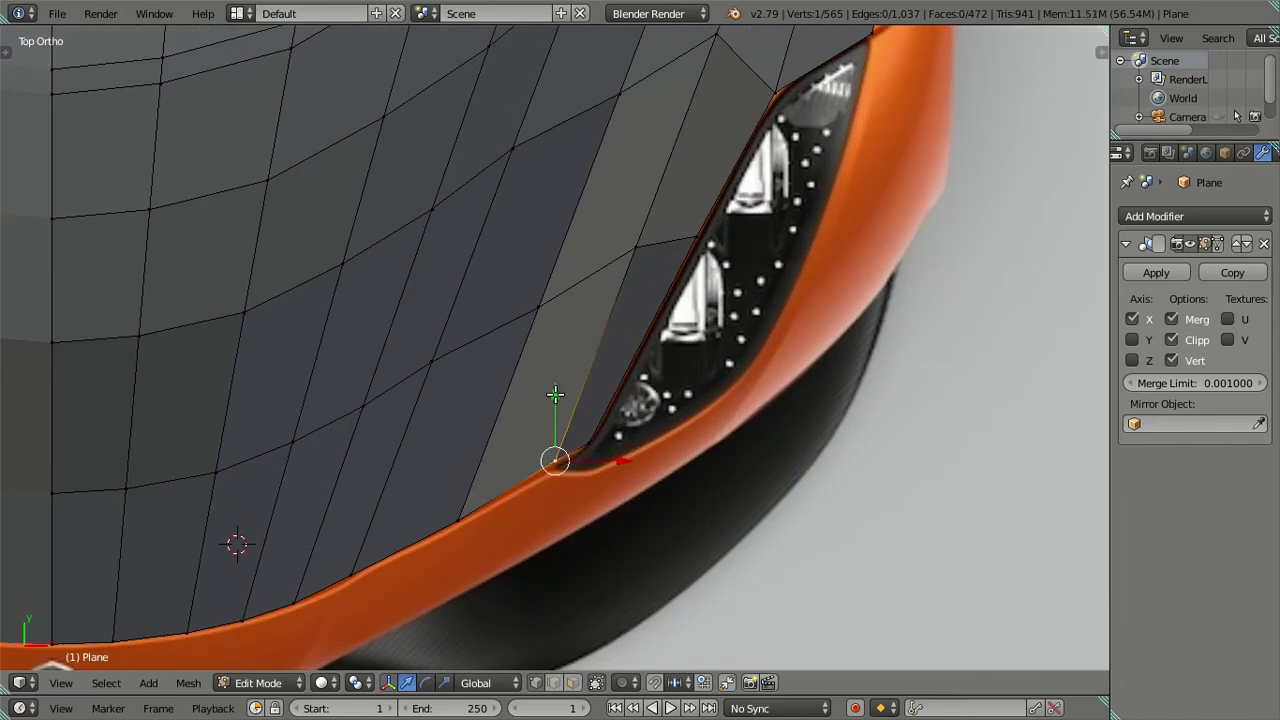
pyautogui.press('g')
pyautogui.press('y')
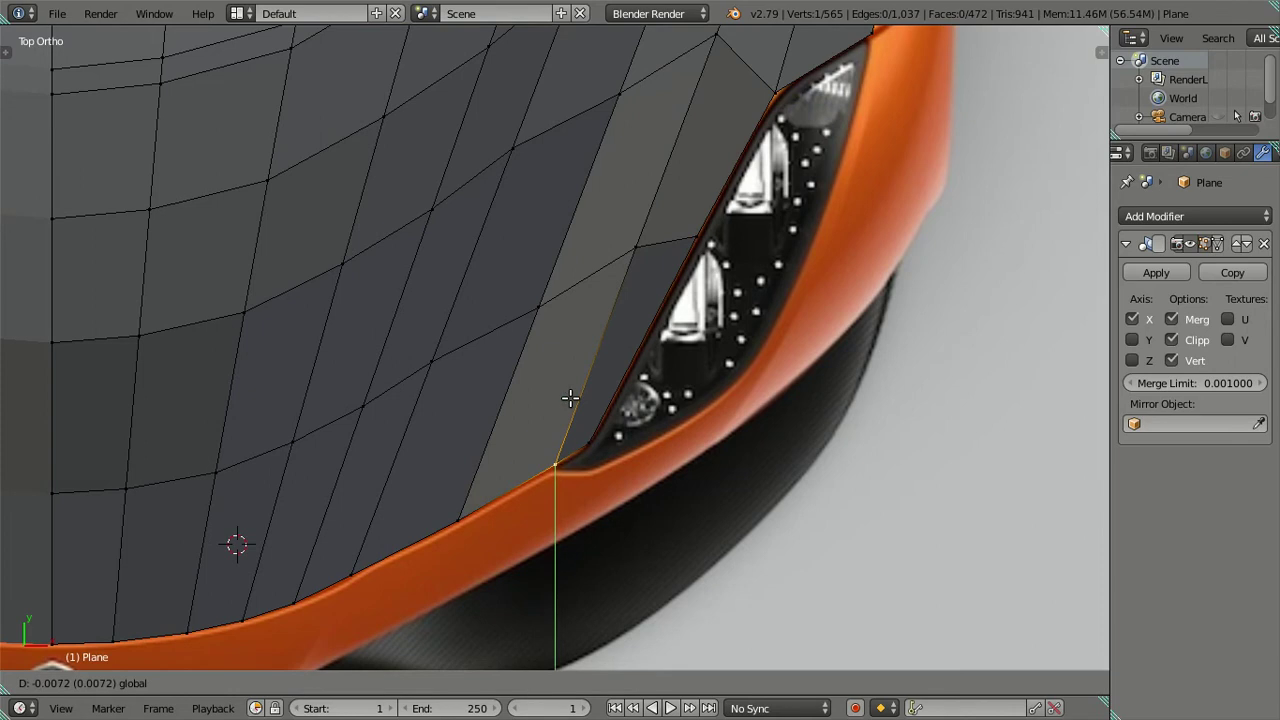
pyautogui.click(570, 398)
pyautogui.press('a')
# Extrude the bottom edge row to the centre line and lower it toward the bumper in front view
pyautogui.keyDown('shift'); pyautogui.moveTo(657, 347); pyautogui.dragTo(657, 369, button='middle'); pyautogui.keyUp('shift')
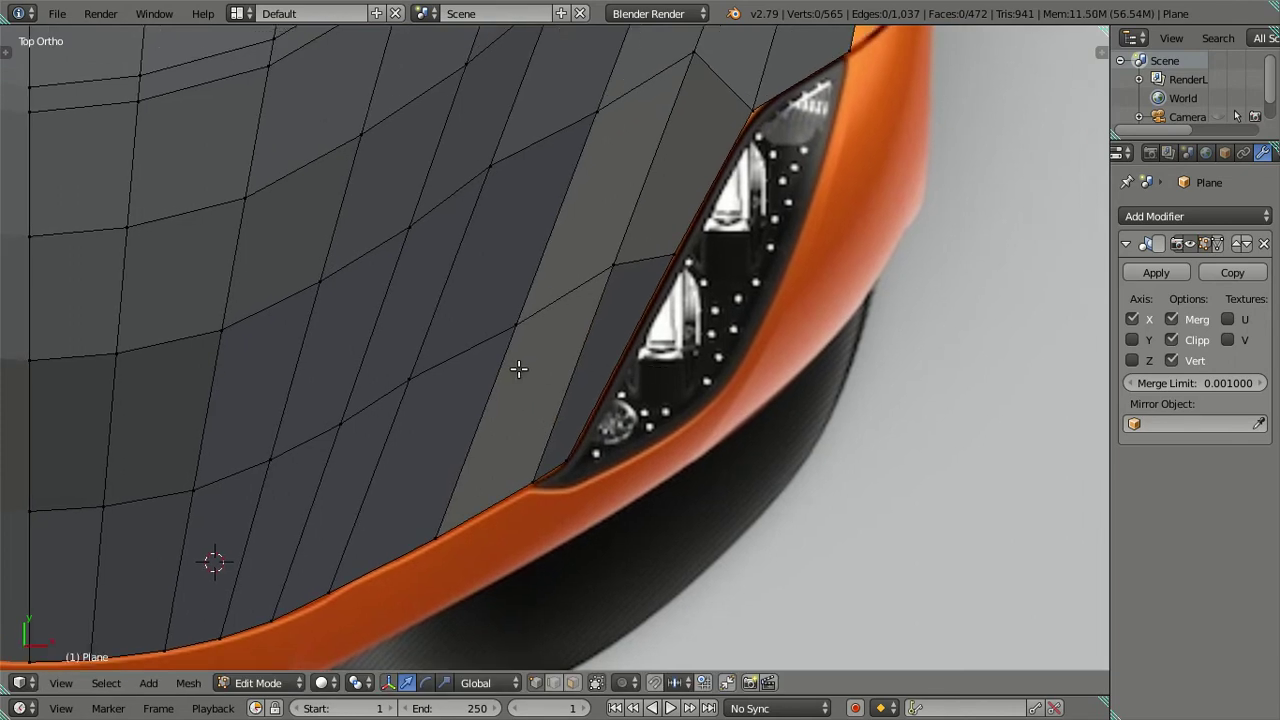
pyautogui.scroll(-1, 518, 369)
pyautogui.scroll(-1, 509, 369)
pyautogui.rightClick(571, 356)
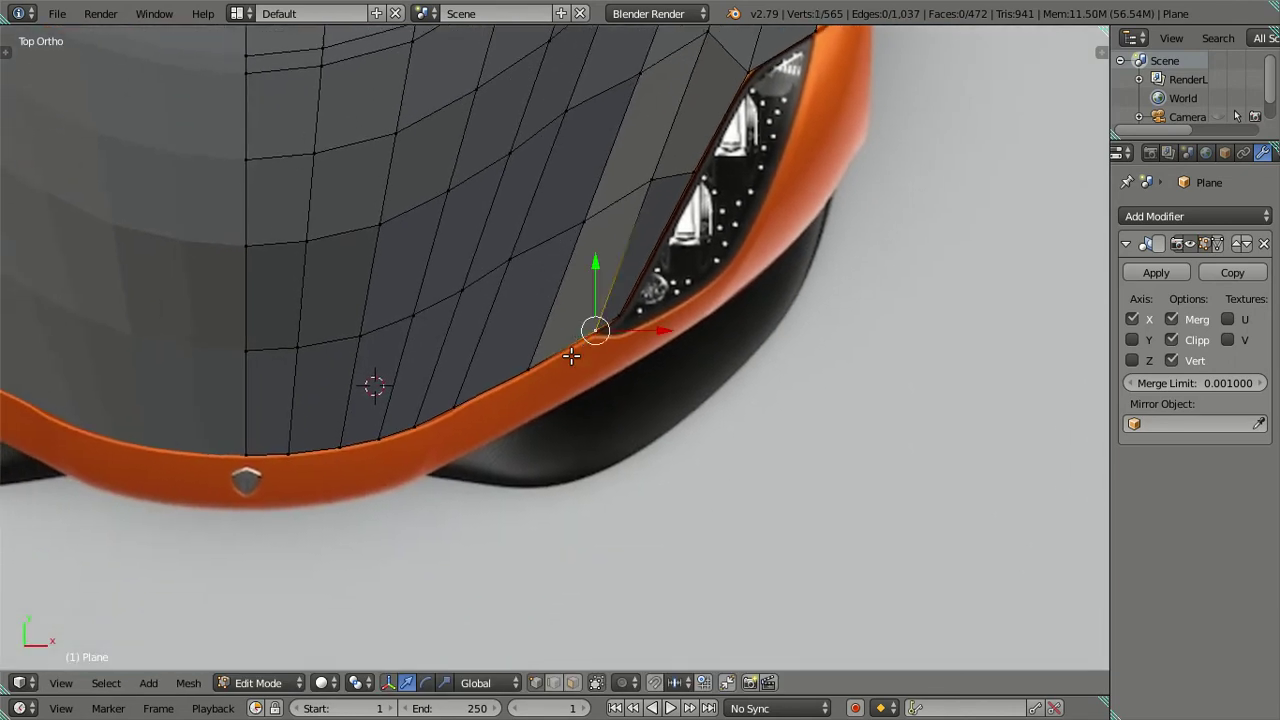
pyautogui.keyDown('ctrl'); pyautogui.rightClick(243, 453); pyautogui.keyUp('ctrl')
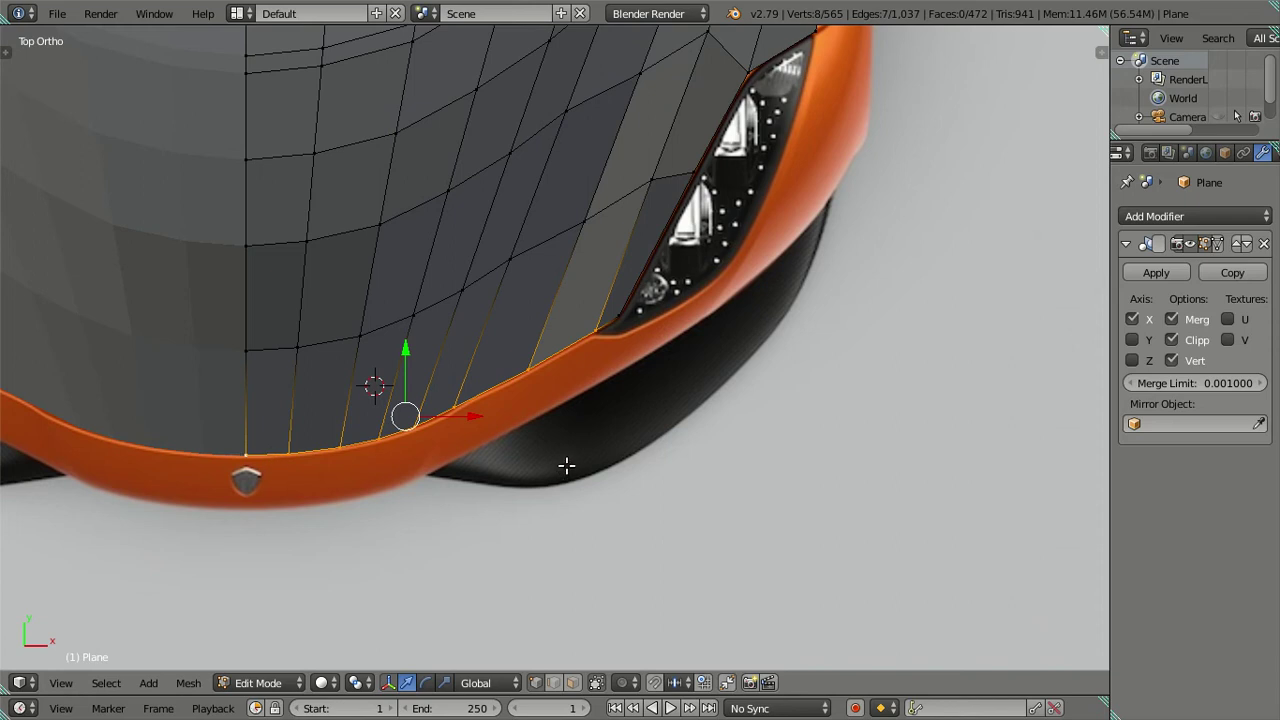
pyautogui.press('e')
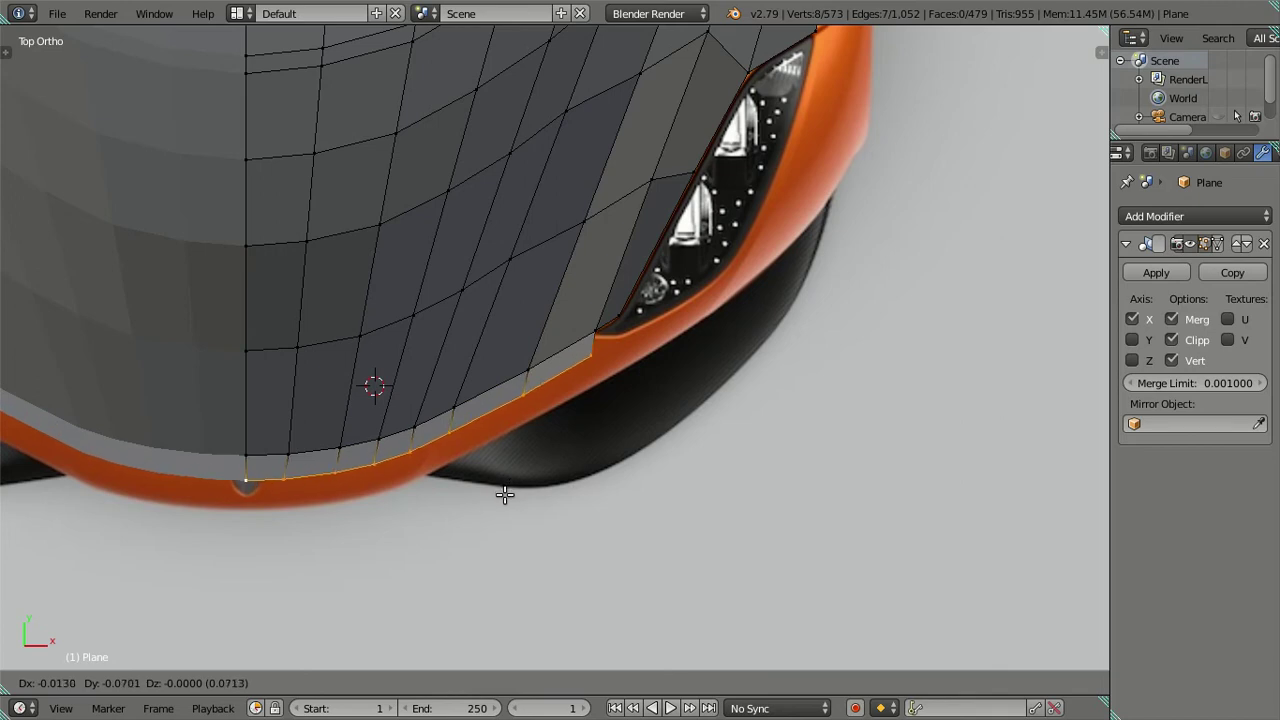
pyautogui.click(505, 494)
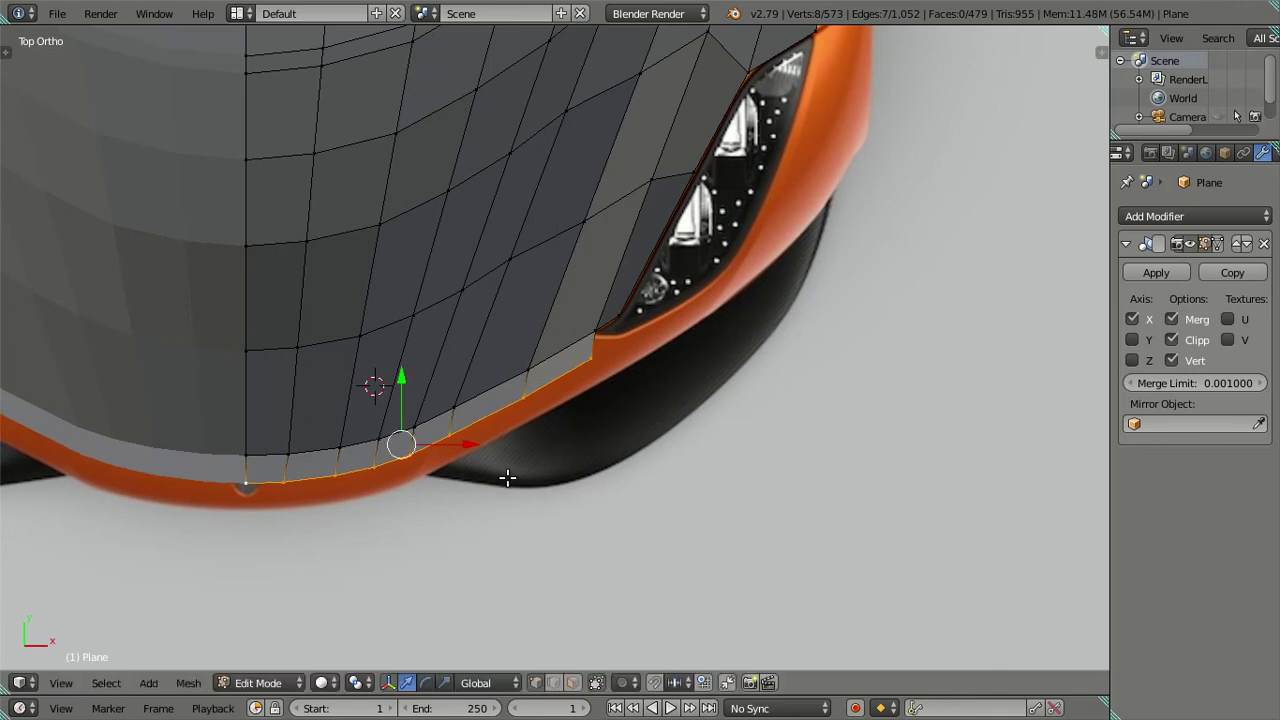
pyautogui.press('KP_1')
pyautogui.moveTo(403, 435); pyautogui.dragTo(417, 449)
# Move the vertex at the headlight's lower corner into place and switch to wireframe
pyautogui.scroll(2, 595, 546)
pyautogui.click(595, 546)
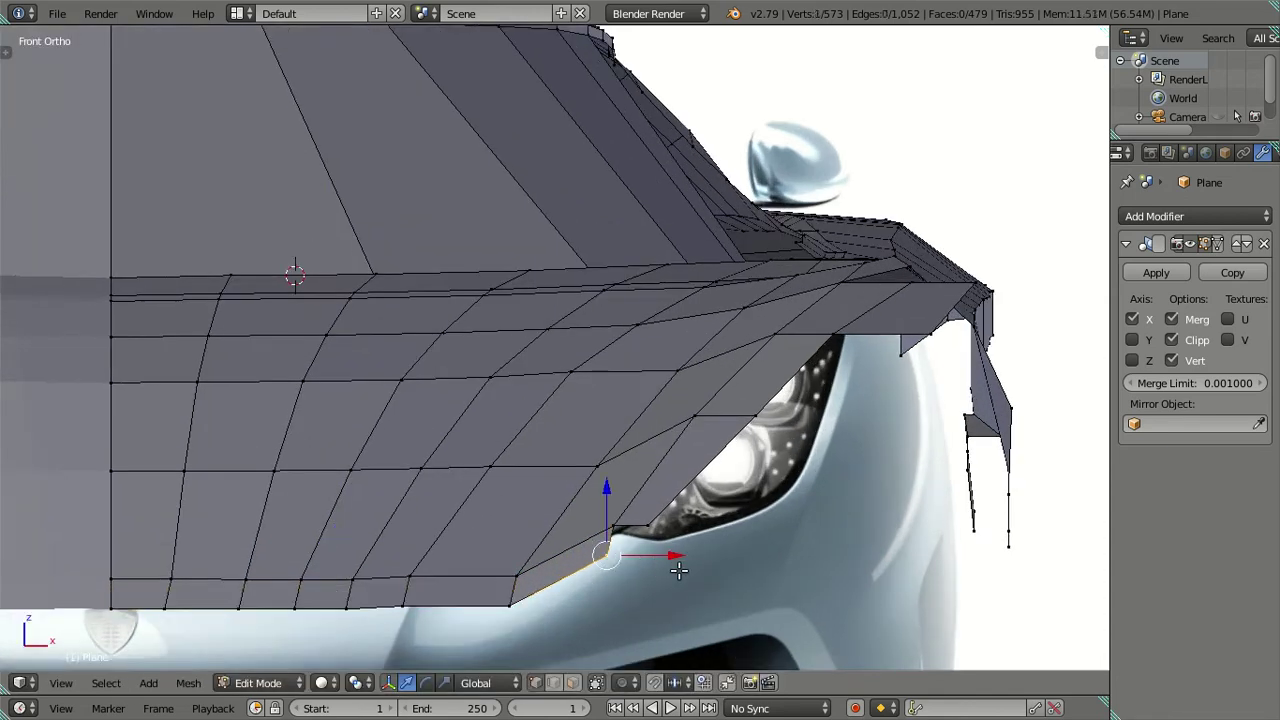
pyautogui.press('g')
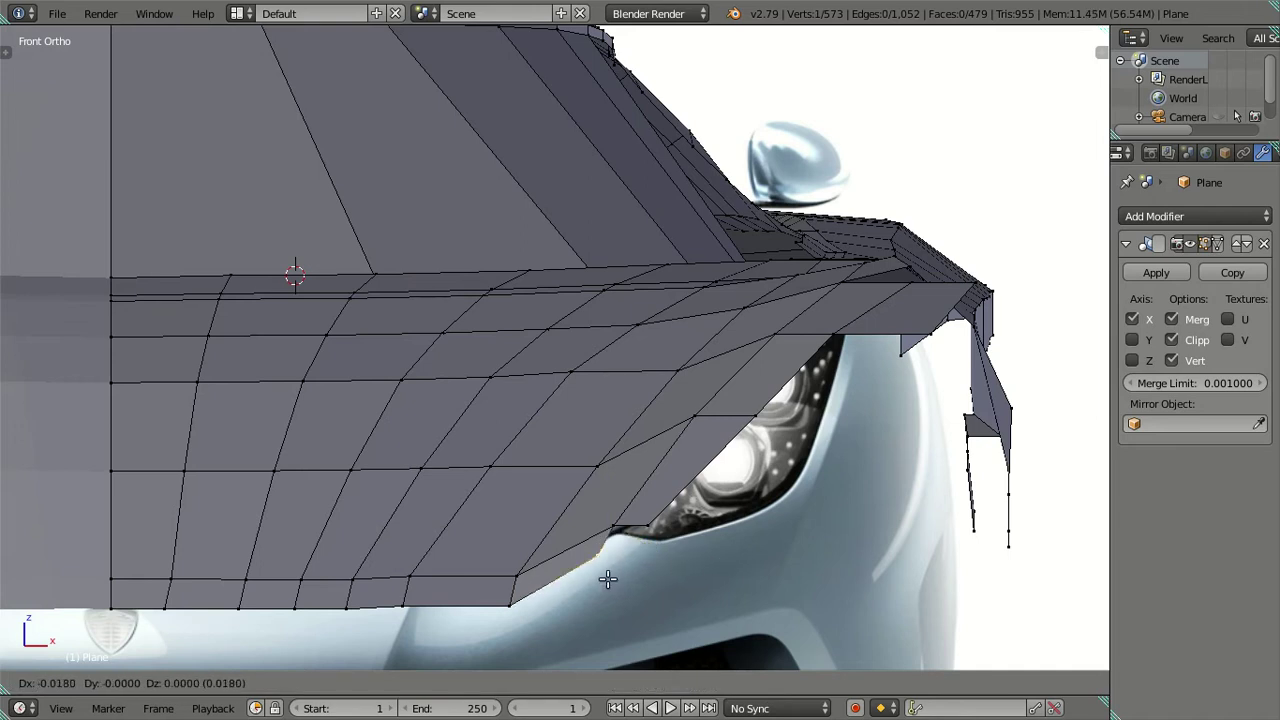
pyautogui.click(729, 559)
pyautogui.press('z')
# Move the lower-corner vertex up onto the headlight's lower tip in the front reference
pyautogui.rightClick(618, 522)
pyautogui.press('g')
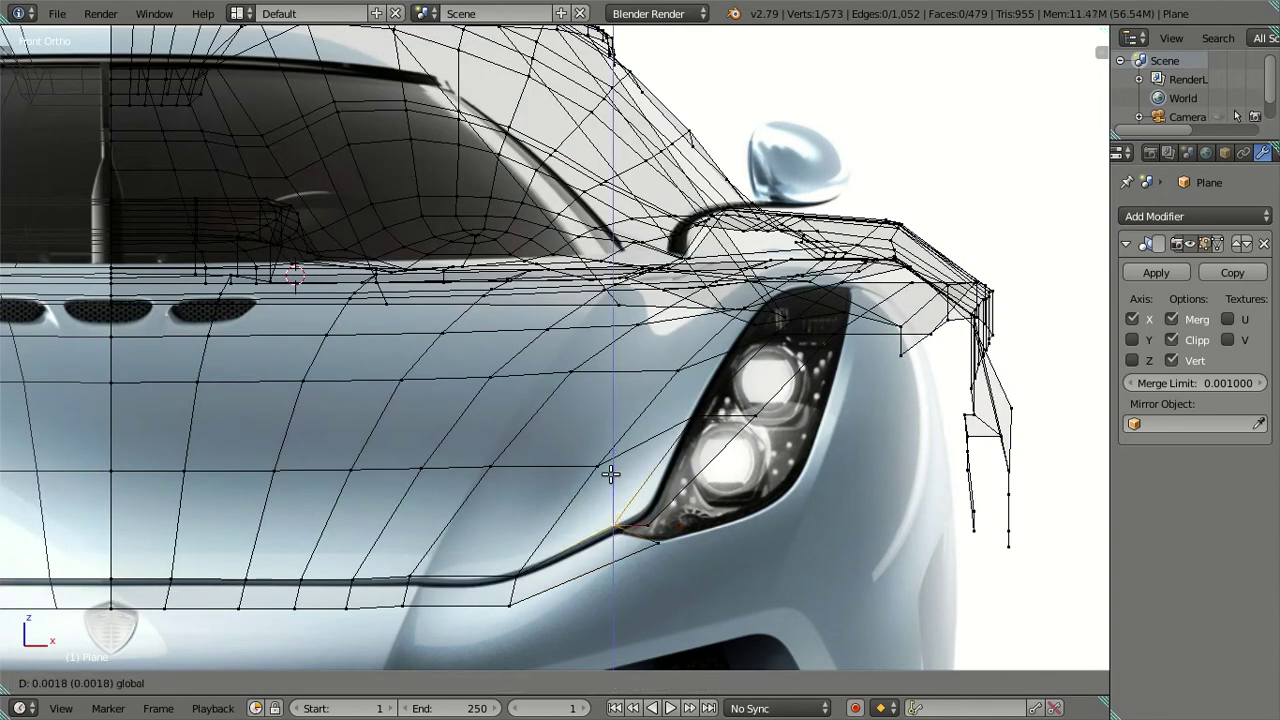
pyautogui.rightClick(614, 478)
pyautogui.rightClick(637, 477)
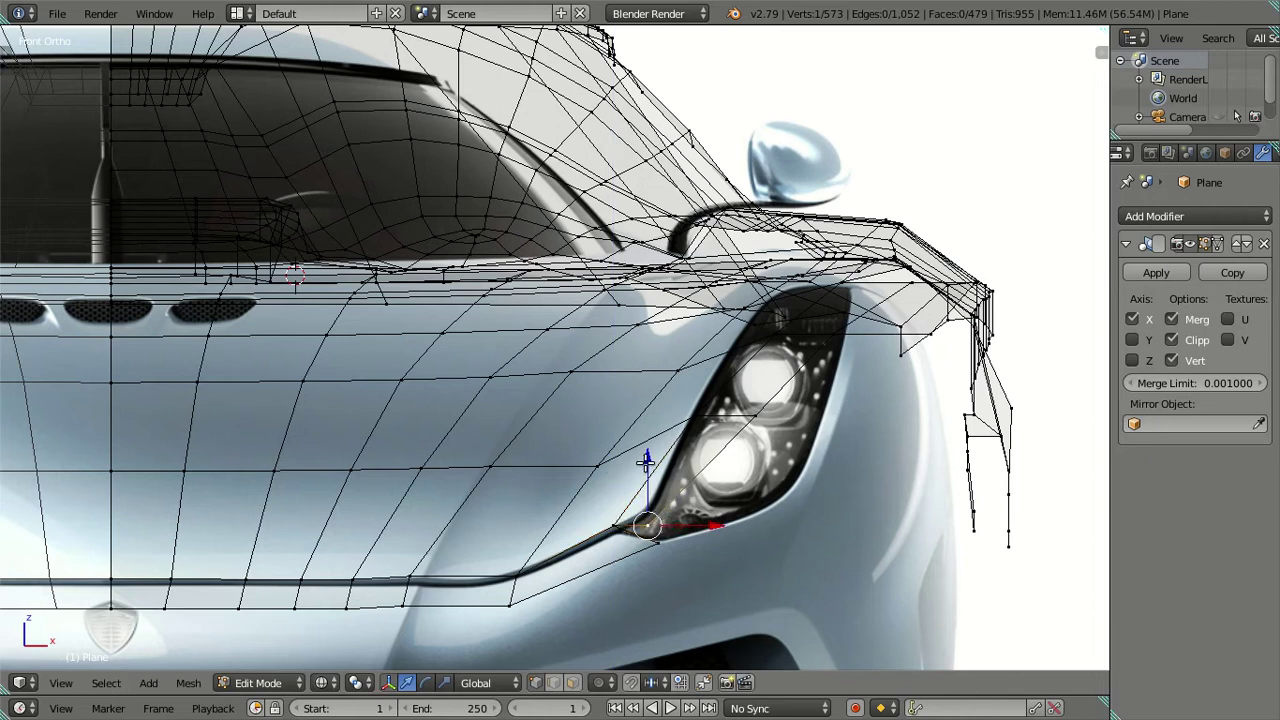
pyautogui.press('g')
pyautogui.click(646, 440)
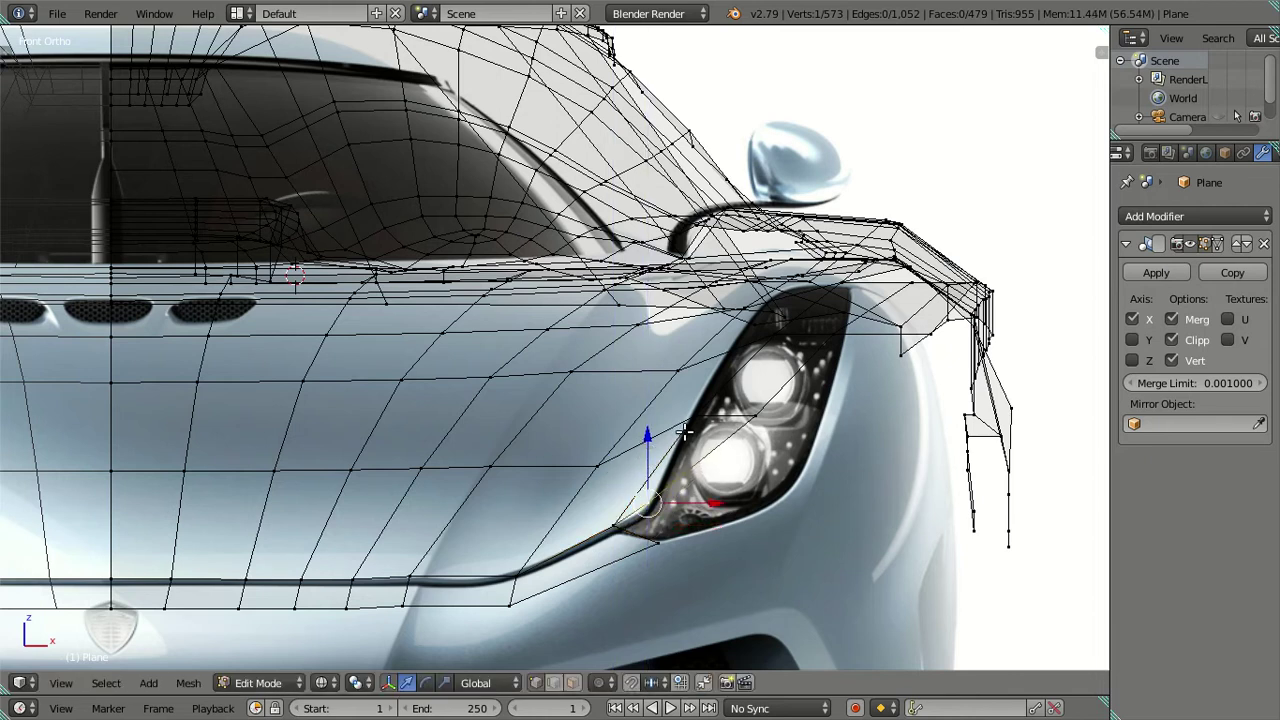
pyautogui.keyDown('shift'); pyautogui.moveTo(685, 432); pyautogui.dragTo(667, 450, button='middle'); pyautogui.keyUp('shift')
pyautogui.press('z')
pyautogui.press('z')
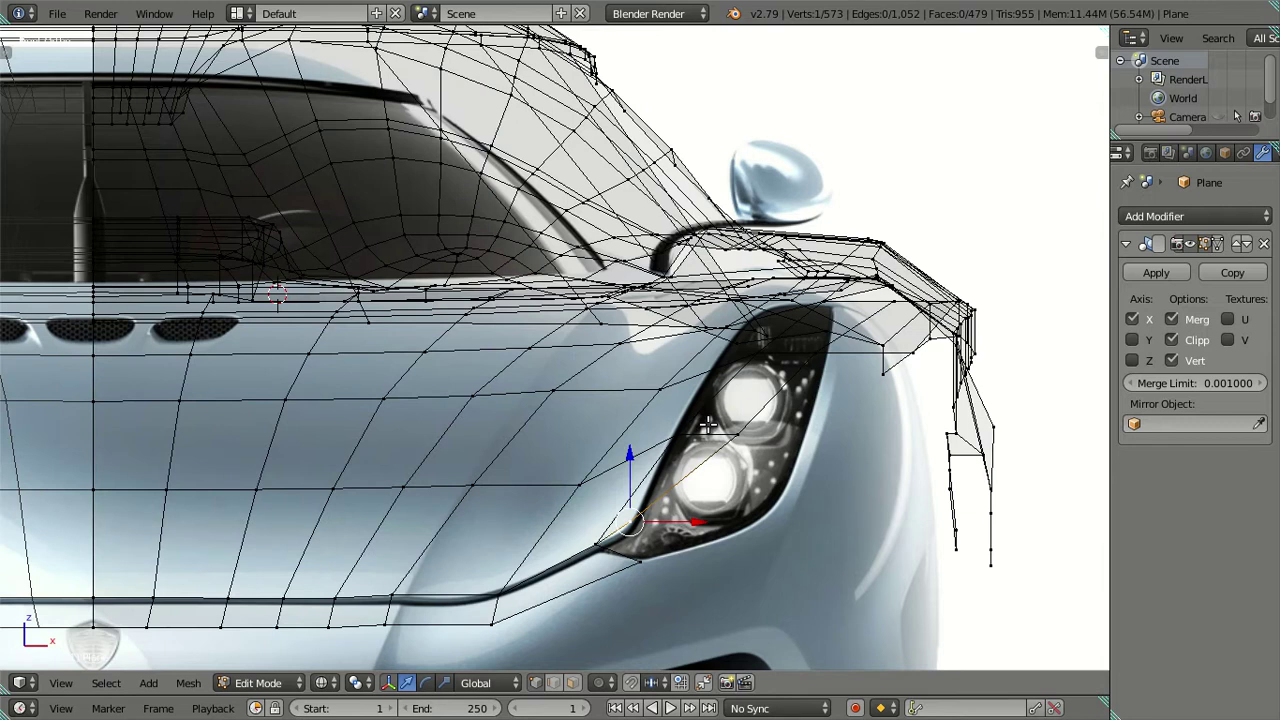
# Slide three vertices along the headlight's top edge horizontally on the X axis
pyautogui.scroll(1, 707, 425)
pyautogui.rightClick(609, 485)
pyautogui.keyDown('shift'); pyautogui.rightClick(685, 390); pyautogui.keyUp('shift')
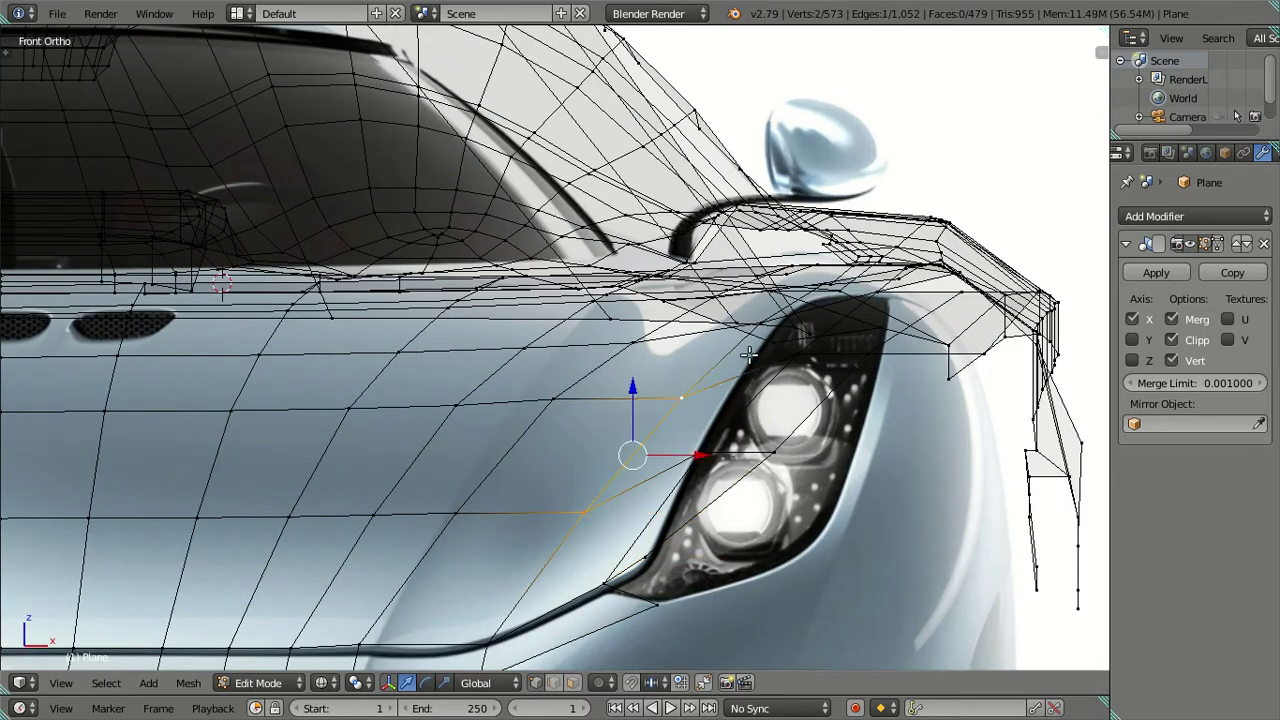
pyautogui.press('z')
pyautogui.keyDown('shift'); pyautogui.rightClick(762, 320); pyautogui.keyUp('shift')
pyautogui.press('g')
pyautogui.press('x')
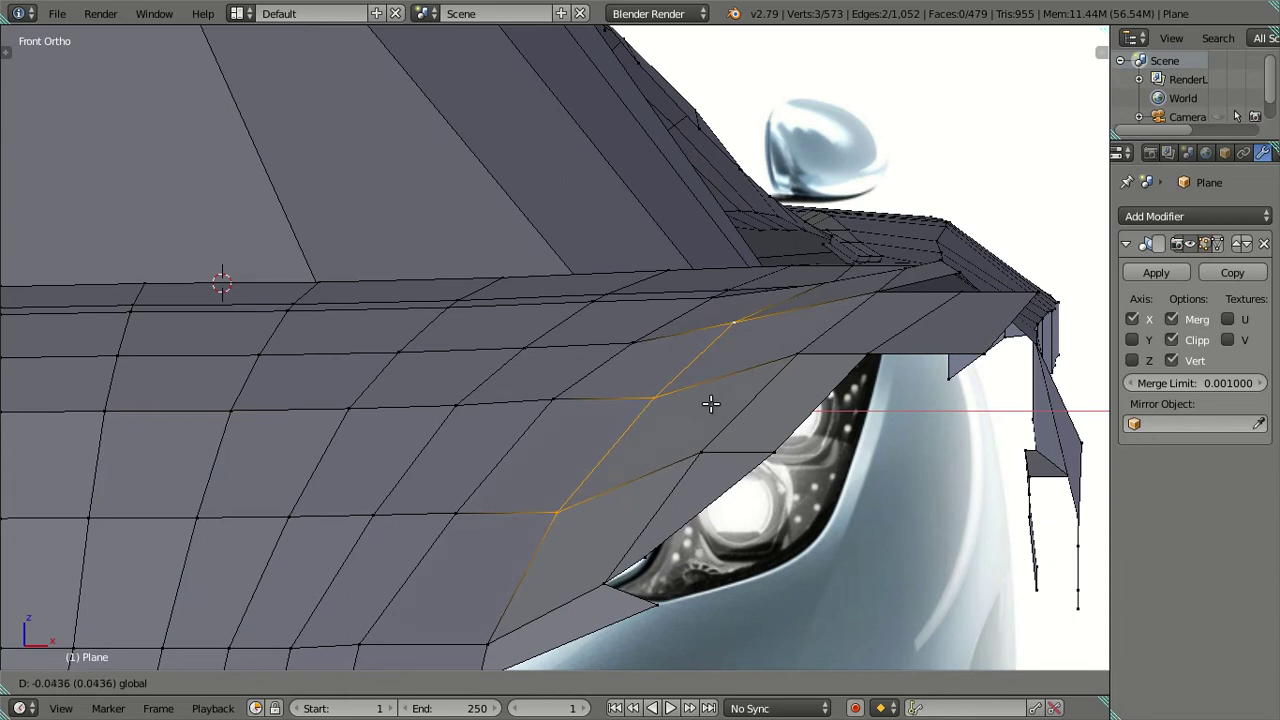
pyautogui.click(710, 403)
pyautogui.press('a')
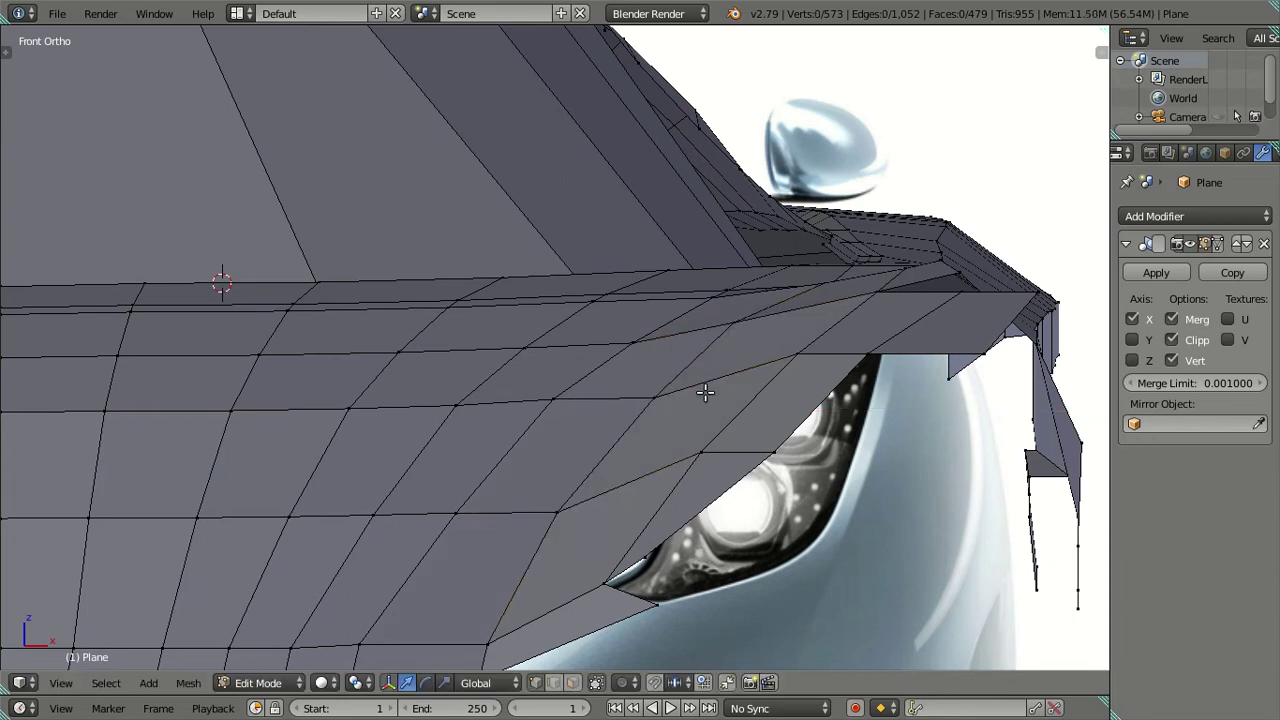
# Move the four-vertex face down over the headlight's upper outline
pyautogui.press('z')
pyautogui.rightClick(705, 450)
pyautogui.keyDown('shift'); pyautogui.rightClick(797, 354); pyautogui.keyUp('shift')
pyautogui.press('z')
pyautogui.keyDown('shift'); pyautogui.rightClick(862, 347); pyautogui.keyUp('shift')
pyautogui.keyDown('shift'); pyautogui.rightClick(879, 355); pyautogui.keyUp('shift')
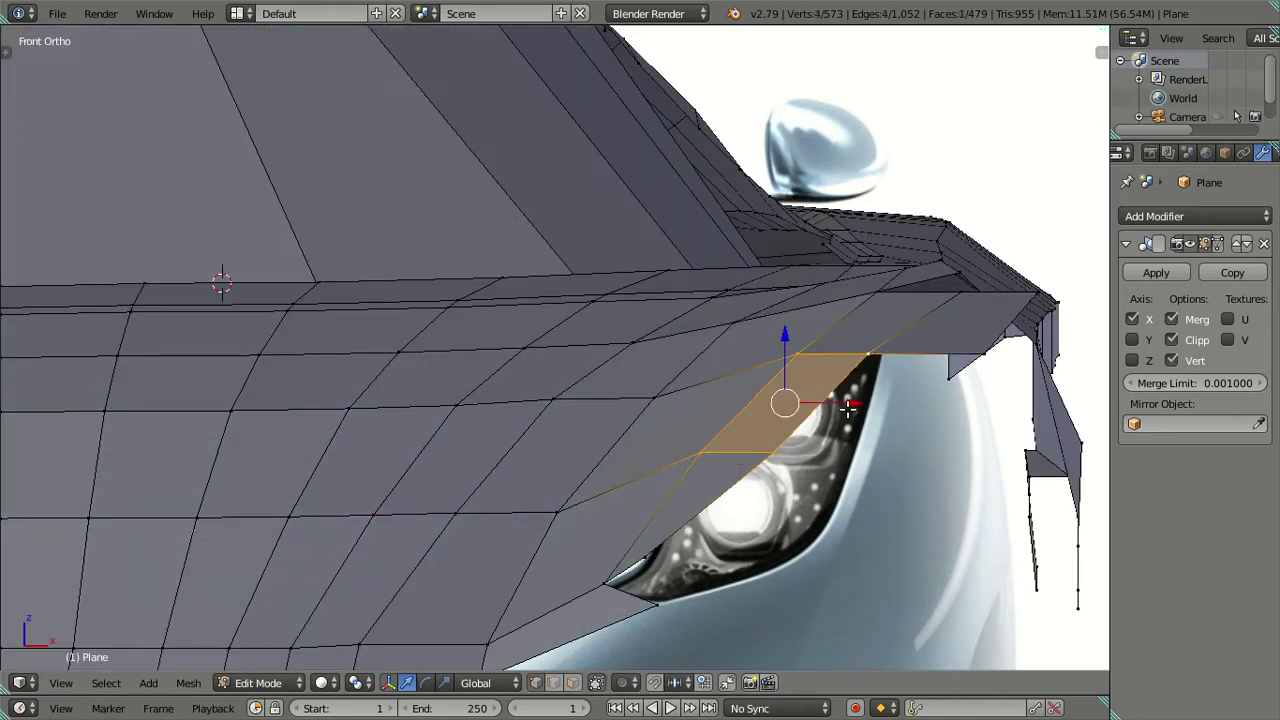
pyautogui.press('g')
pyautogui.click(786, 412)
pyautogui.press('x')
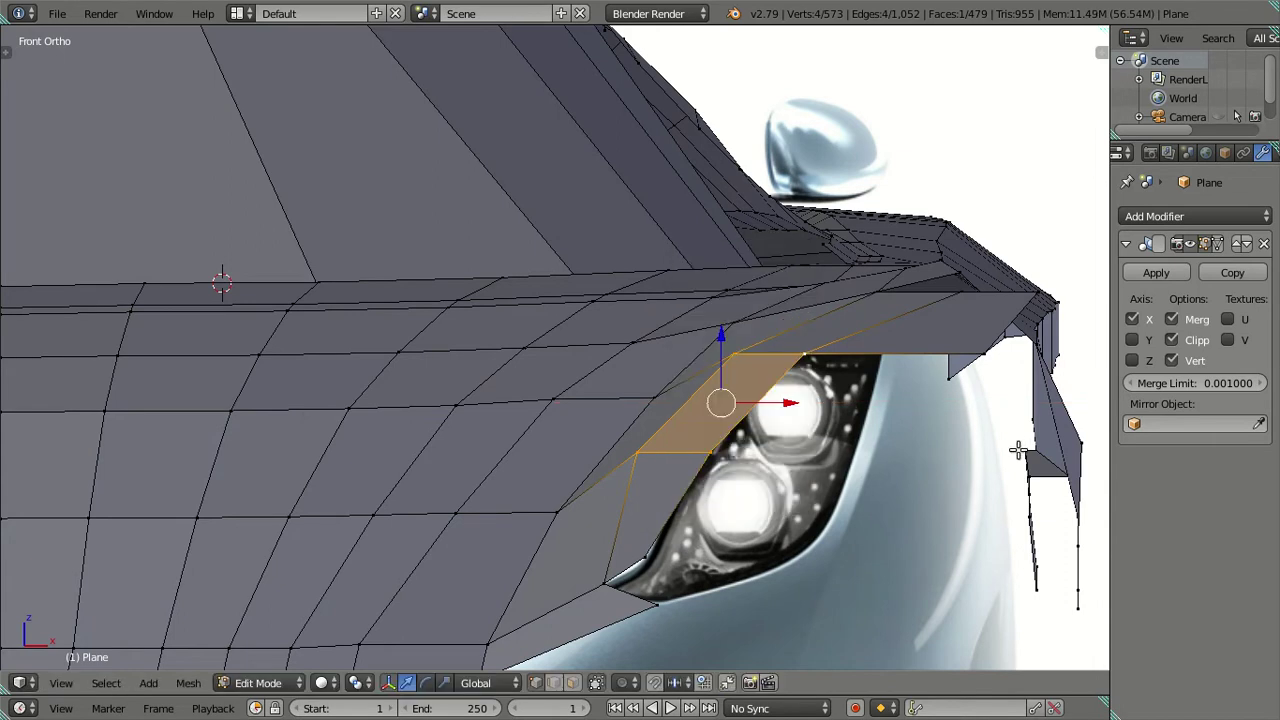
pyautogui.press('z')
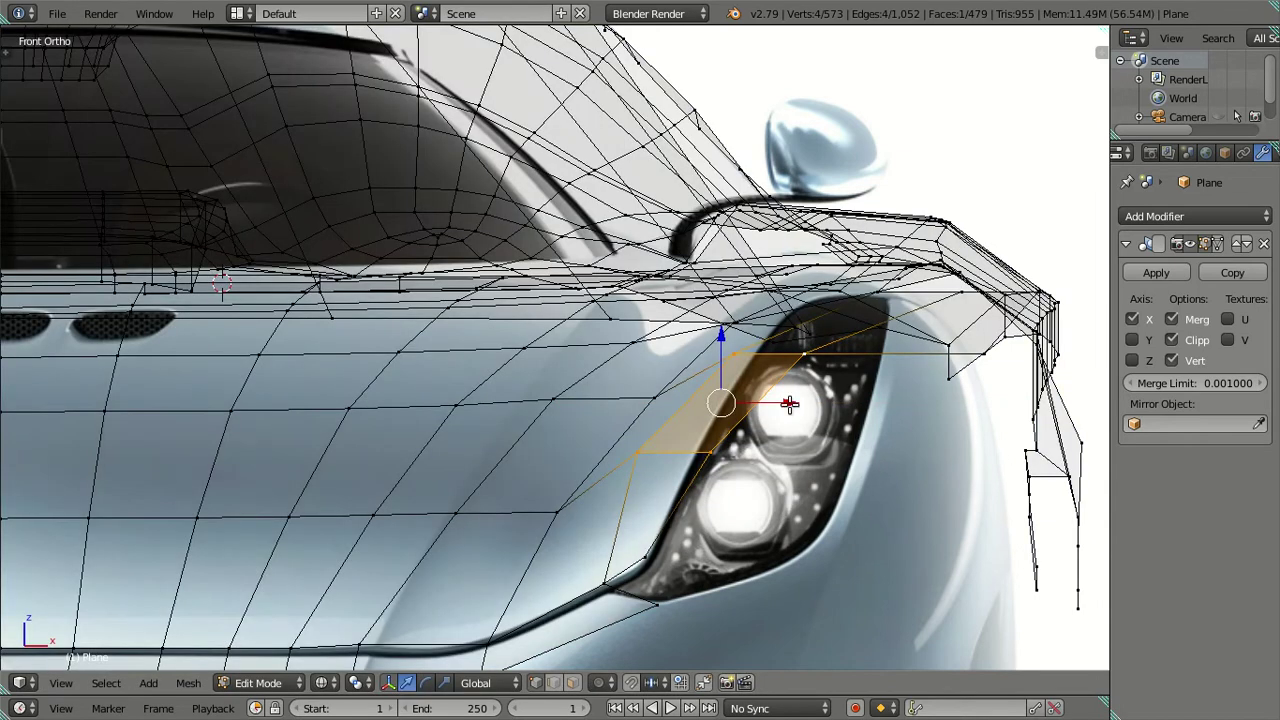
pyautogui.hotkey('ctrl', 'shift', 'z')
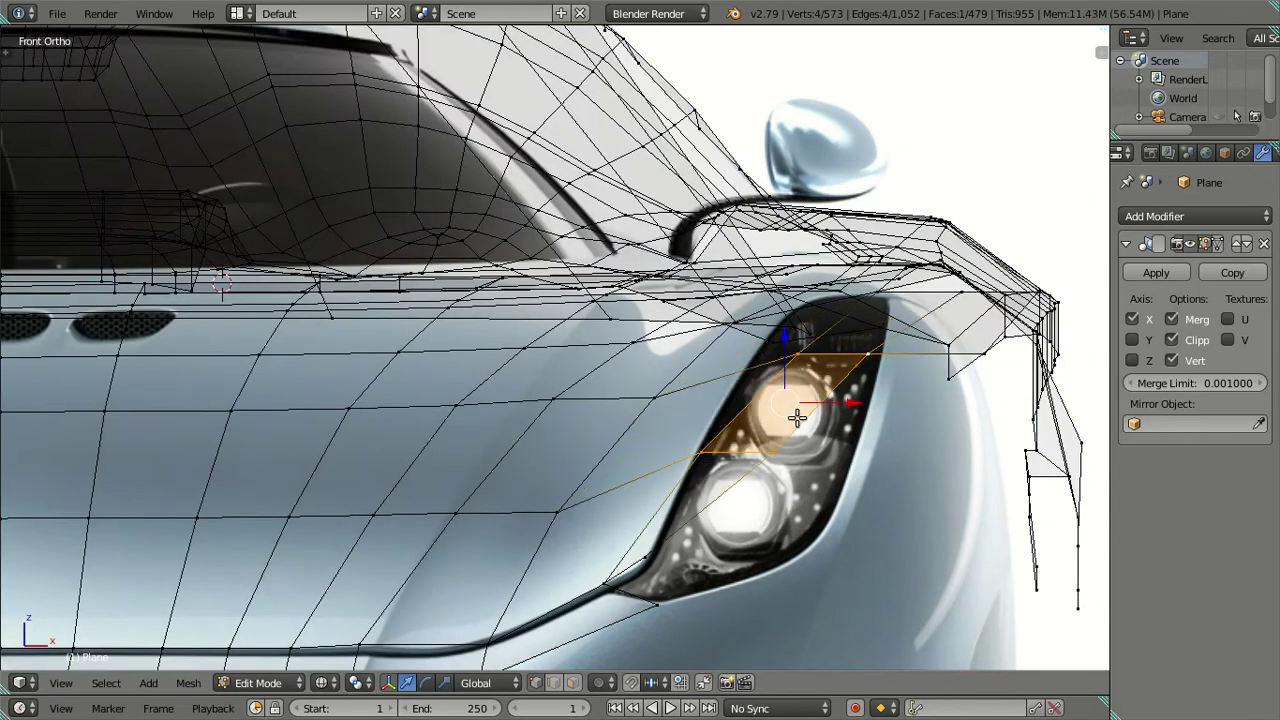
pyautogui.press('KP_7')
# Lower the edge beside the headlight vertically in front view and slide it toward the headlight
pyautogui.scroll(-2, 774, 414)
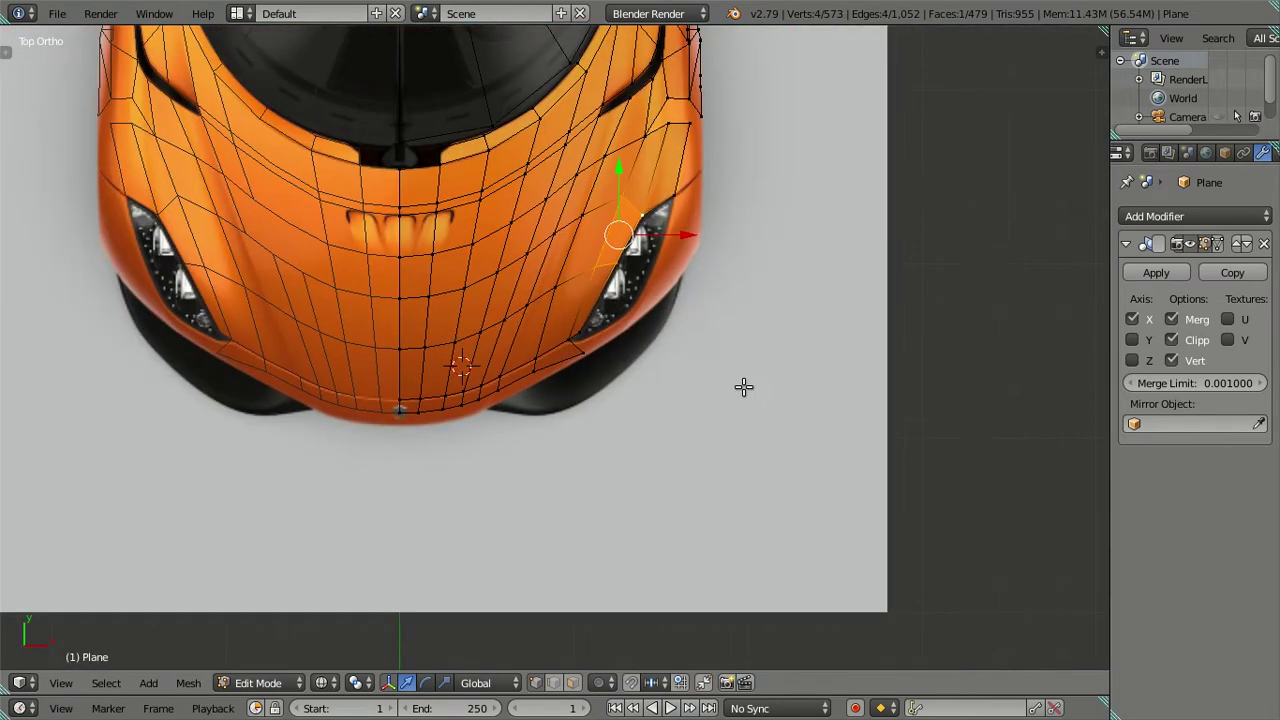
pyautogui.scroll(2, 620, 340)
pyautogui.press('a')
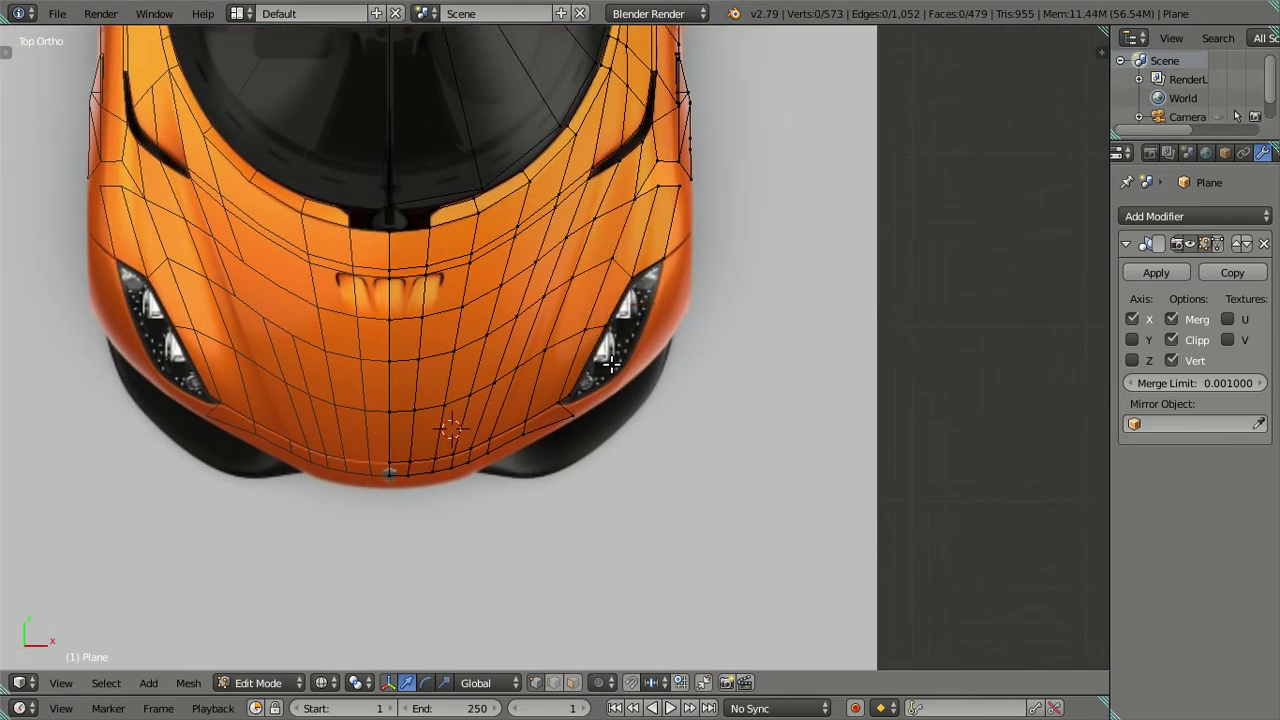
pyautogui.scroll(2, 615, 360)
pyautogui.moveTo(660, 385)
pyautogui.mouseDown(button='middle')
pyautogui.moveTo(649, 274)
pyautogui.moveTo(608, 157)
pyautogui.moveTo(557, 143)
pyautogui.moveTo(527, 227)
pyautogui.moveTo(649, 209)
pyautogui.moveTo(620, 440)
pyautogui.mouseUp(button='middle')
pyautogui.rightClick(630, 393)
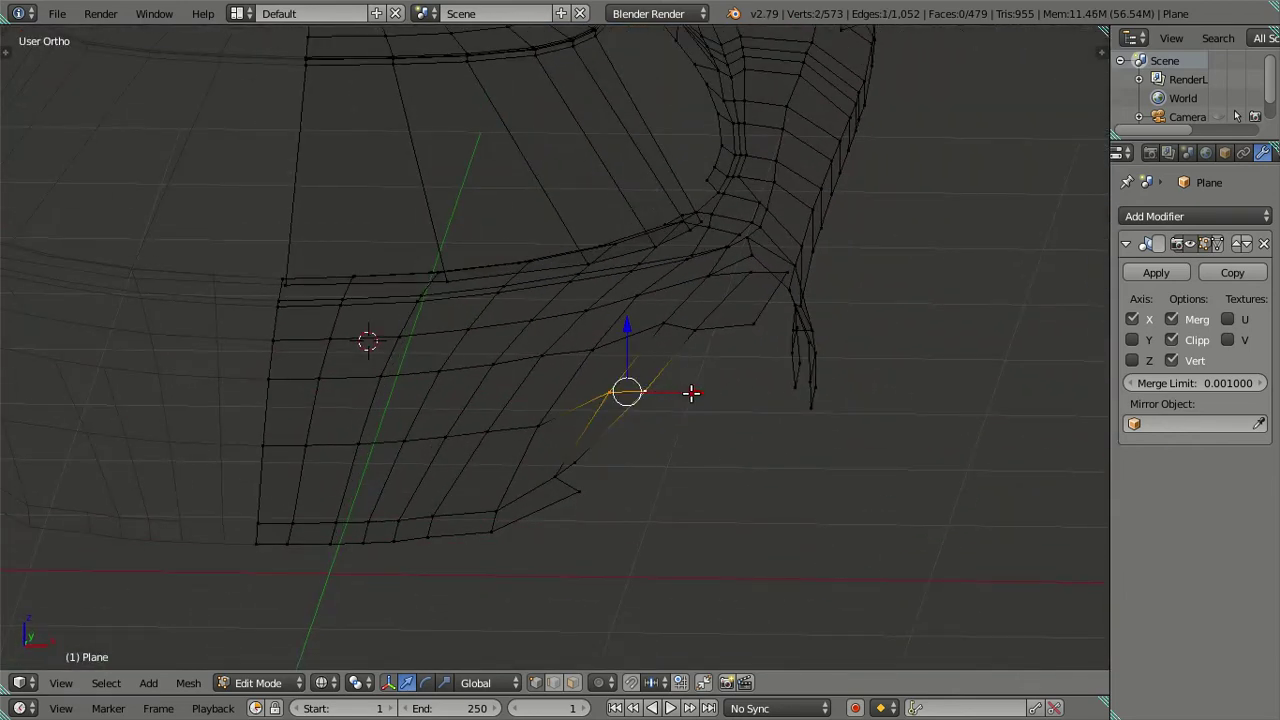
pyautogui.press('KP_1')
pyautogui.press('g')
pyautogui.press('z')
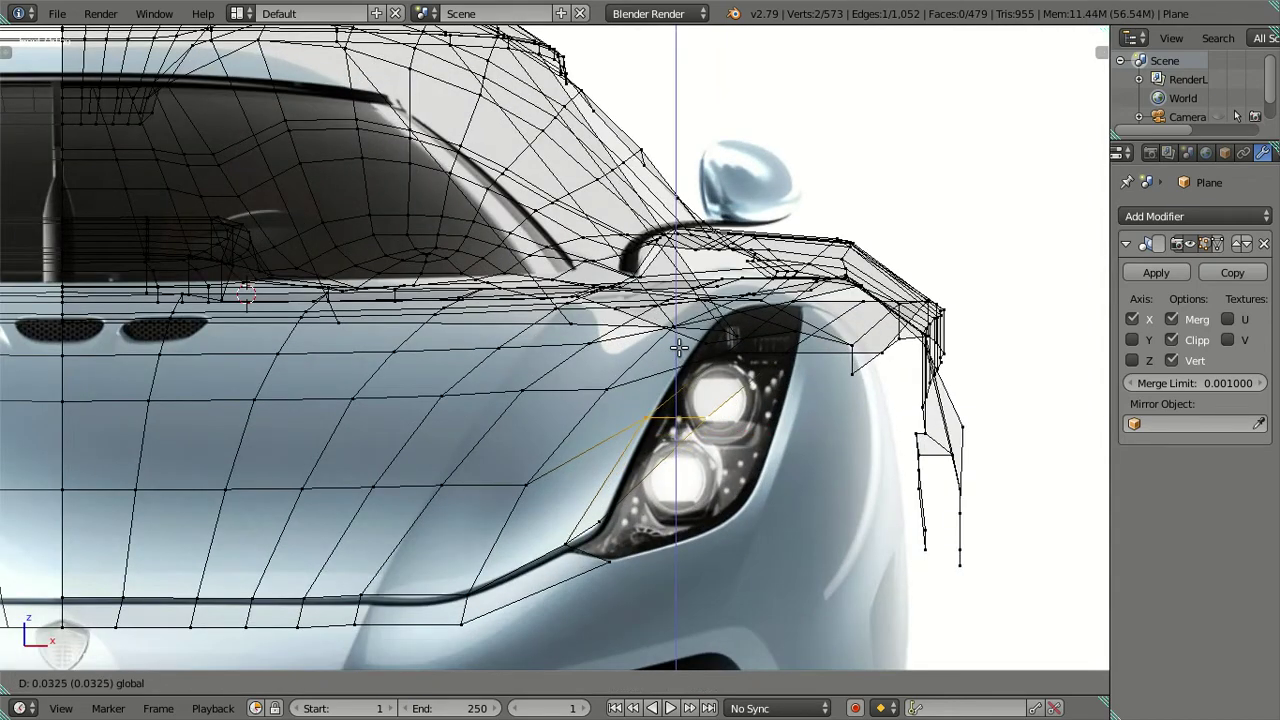
pyautogui.click(668, 330)
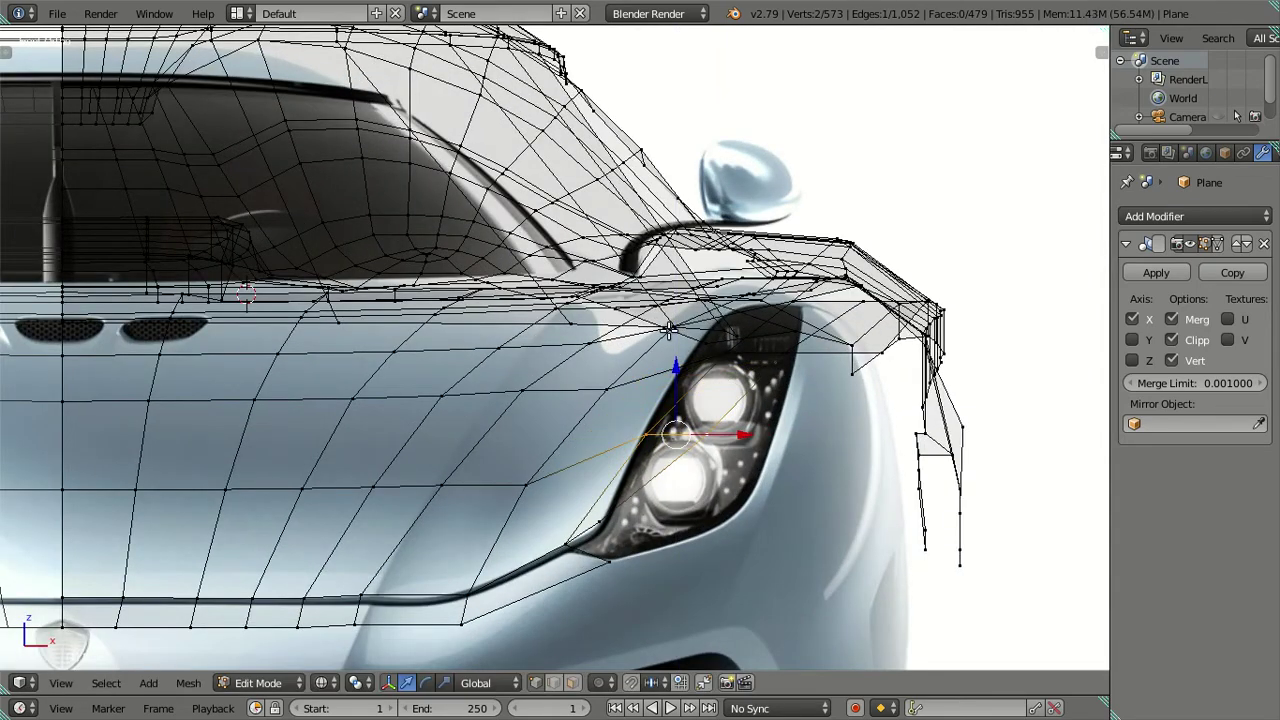
pyautogui.moveTo(757, 437); pyautogui.dragTo(716, 420)
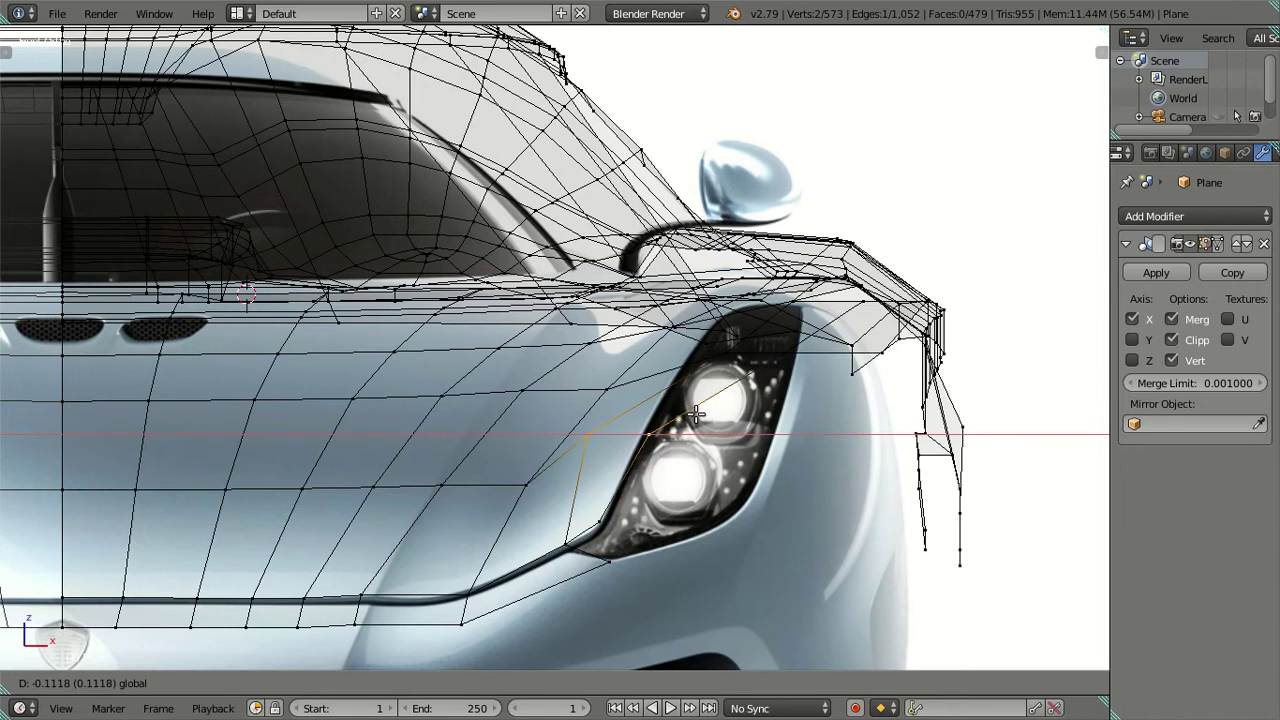
# Place the vertex over the headlight edge in top view, then raise it in front view
pyautogui.press('KP_7')
pyautogui.press('g')
pyautogui.click(712, 366)
pyautogui.press('KP_1')
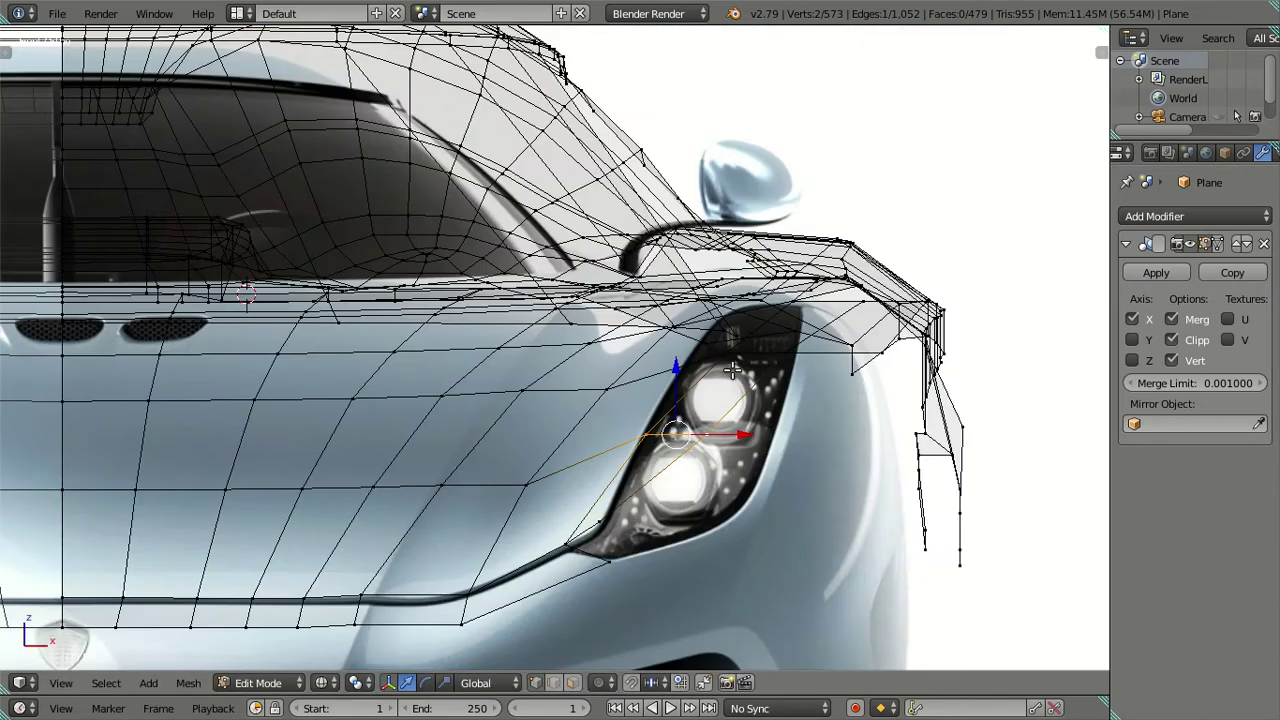
pyautogui.moveTo(676, 368); pyautogui.dragTo(660, 333)
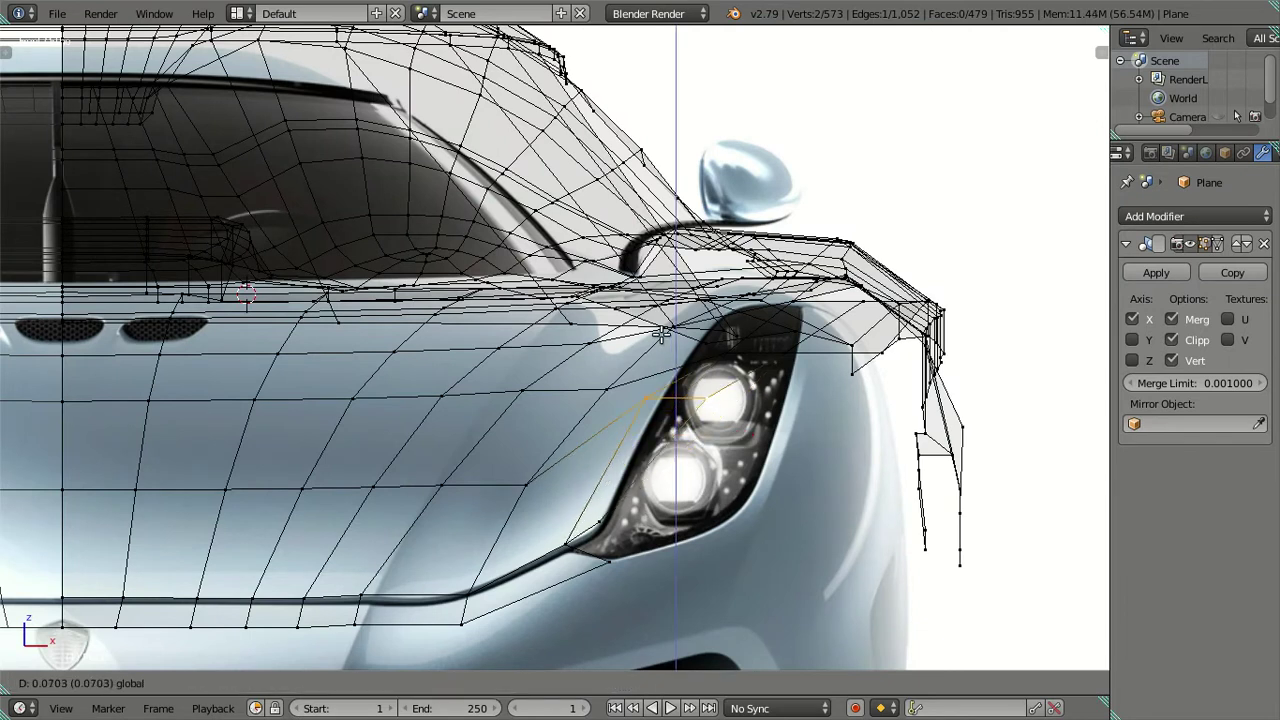
pyautogui.click(660, 333)
# Raise a vertex on the fender side edge higher
pyautogui.press('z')
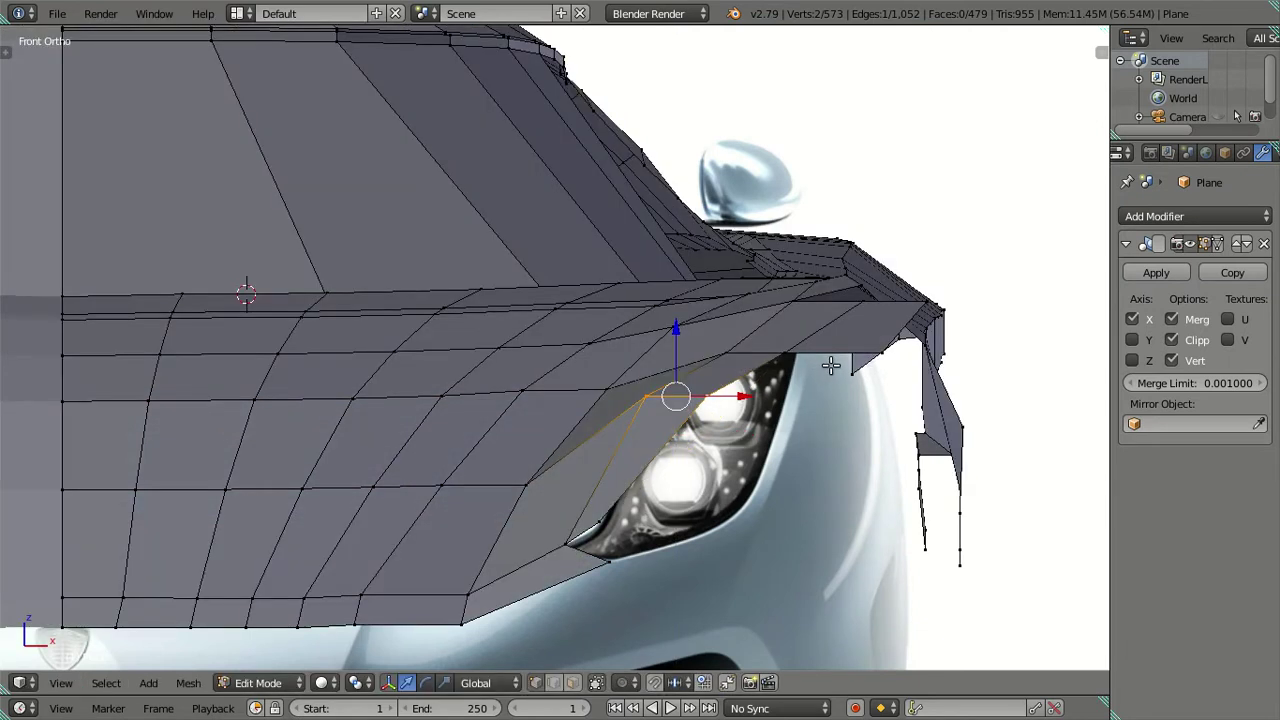
pyautogui.rightClick(778, 350)
pyautogui.rightClick(738, 322)
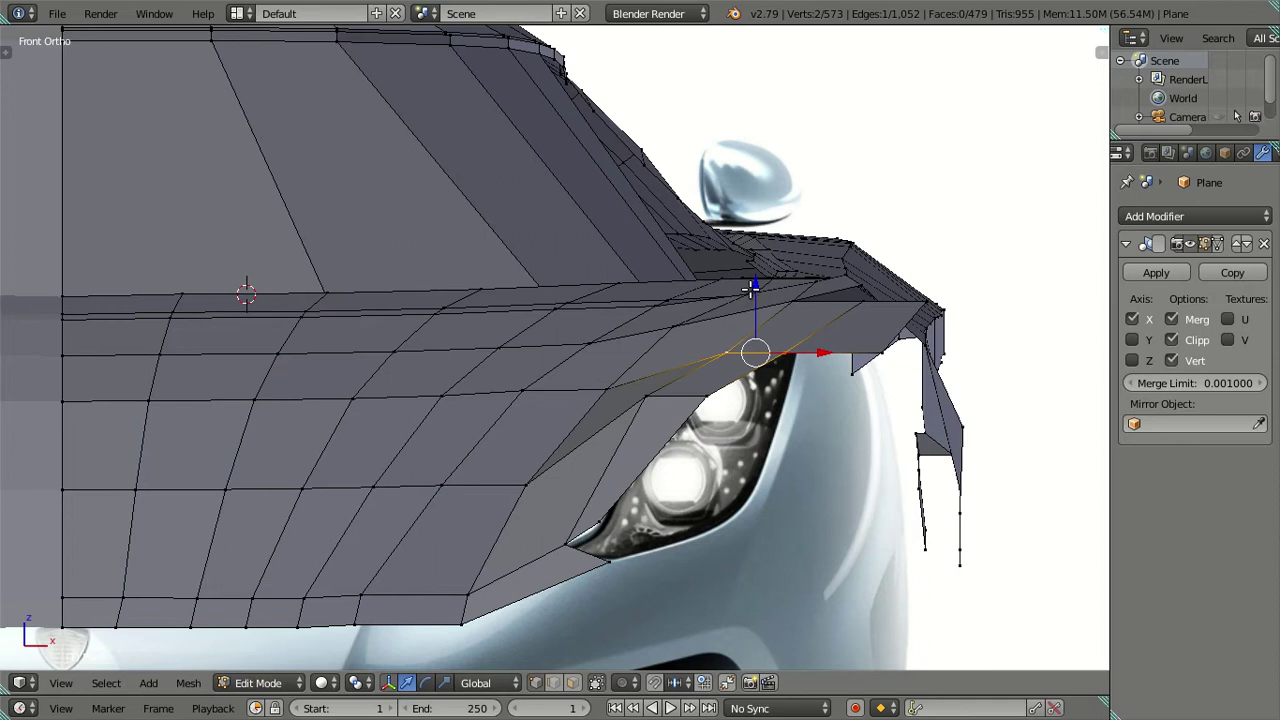
pyautogui.press('g')
pyautogui.click(743, 258)
pyautogui.press('a')
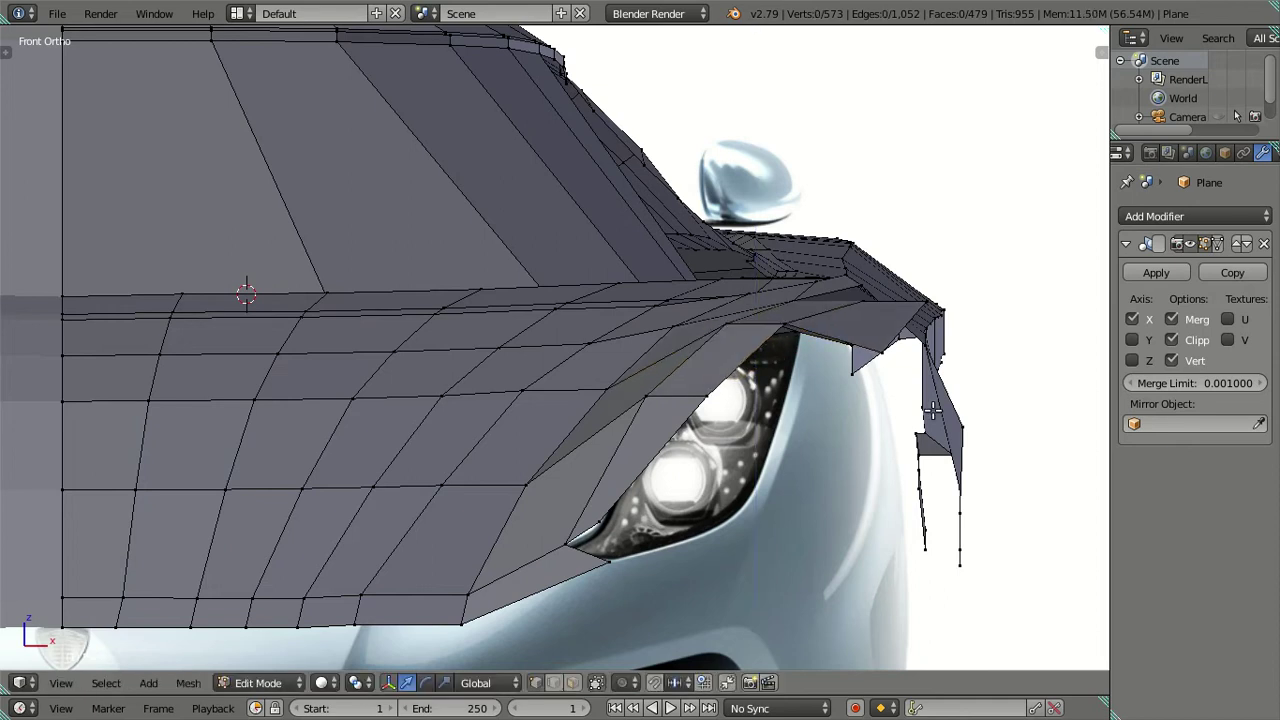
pyautogui.press('z')
pyautogui.press('z')
# Try selecting vertices and an edge near the headlight corner, then clear the selection
pyautogui.rightClick(643, 397)
pyautogui.keyDown('shift'); pyautogui.rightClick(678, 397); pyautogui.keyUp('shift')
pyautogui.press('g')
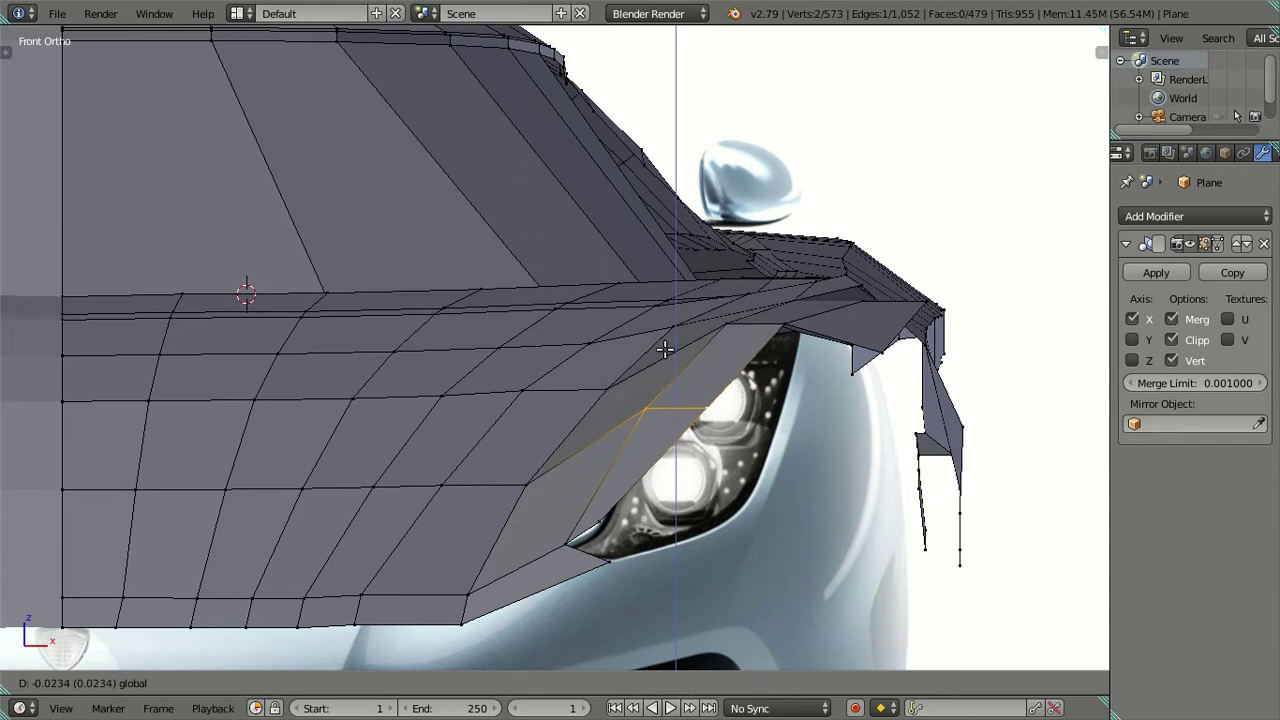
pyautogui.press('Escape')
pyautogui.rightClick(722, 326)
pyautogui.keyDown('shift'); pyautogui.rightClick(765, 326); pyautogui.keyUp('shift')
pyautogui.keyDown('shift'); pyautogui.rightClick(695, 414); pyautogui.keyUp('shift')
pyautogui.press('a')
pyautogui.press('z')
pyautogui.moveTo(830, 413)
pyautogui.keyDown('shift'); pyautogui.mouseDown(button='middle')
pyautogui.moveTo(557, 437)
pyautogui.moveTo(683, 441)
pyautogui.moveTo(740, 384)
pyautogui.mouseUp(button='middle'); pyautogui.keyUp('shift')
pyautogui.press('z')
# Raise the fender's front-corner vertex vertically along Z in front view
pyautogui.rightClick(796, 327)
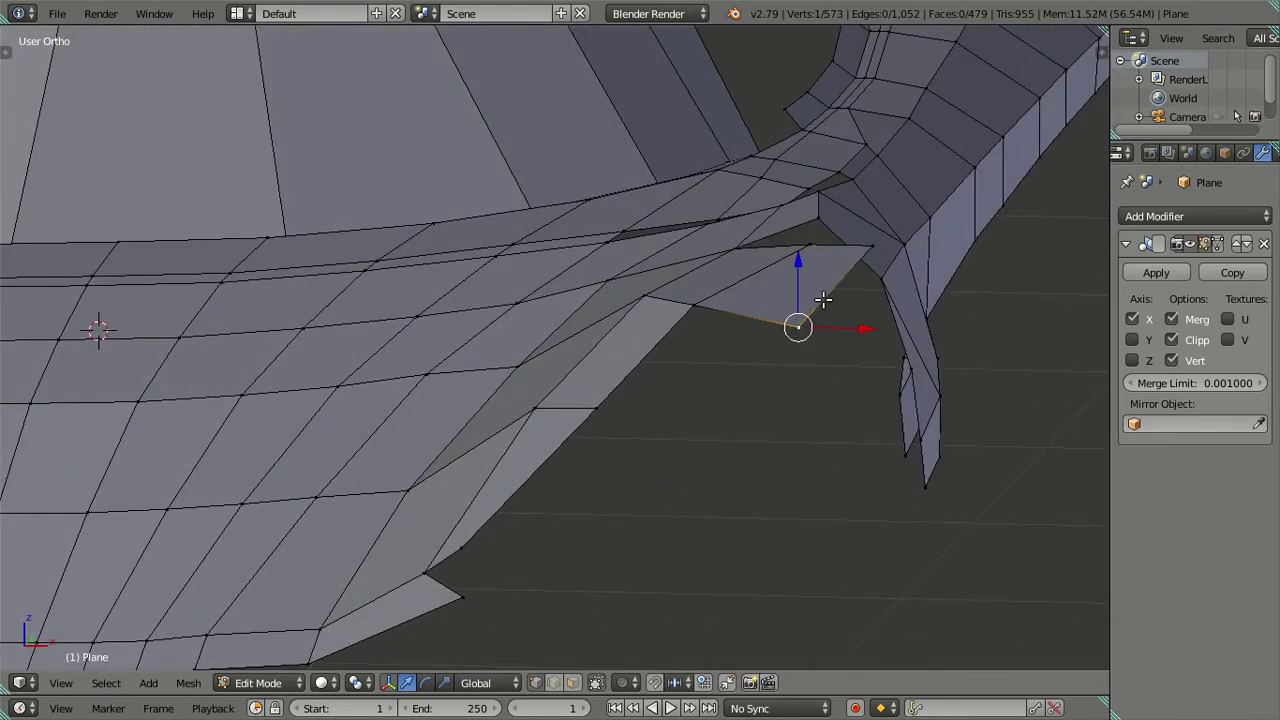
pyautogui.press('KP_1')
pyautogui.press('z')
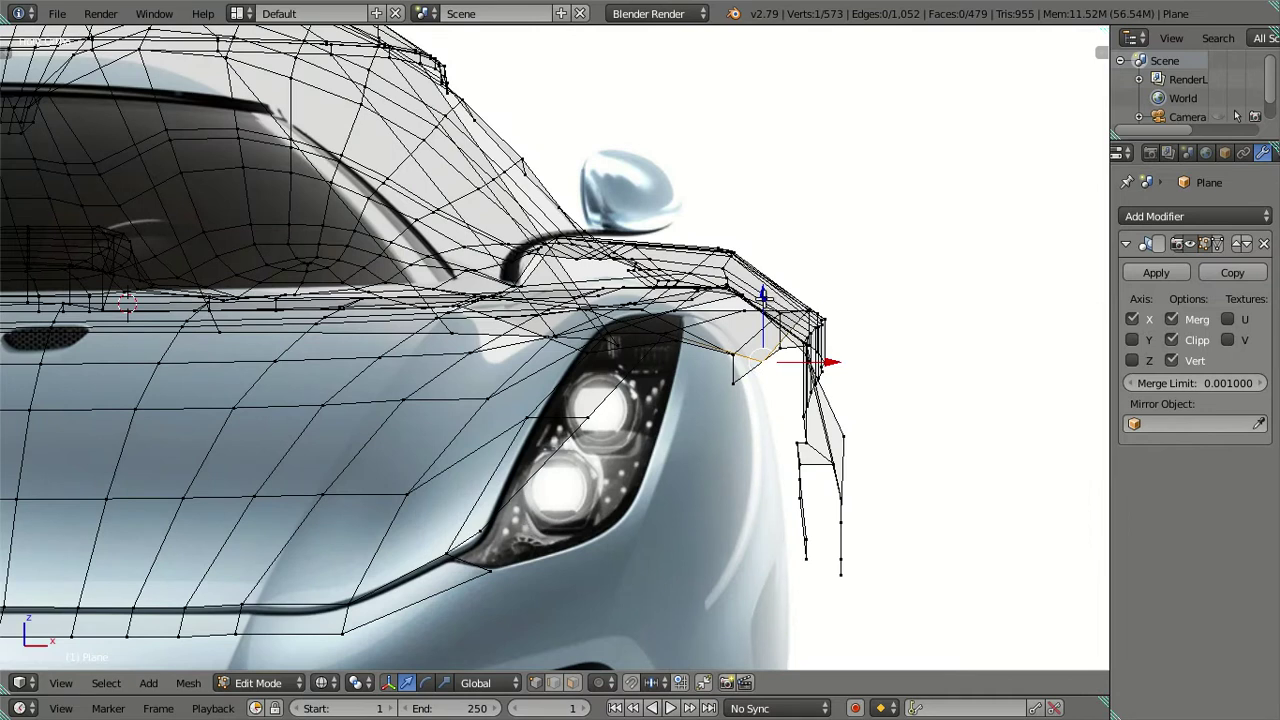
pyautogui.press('g')
pyautogui.press('z')
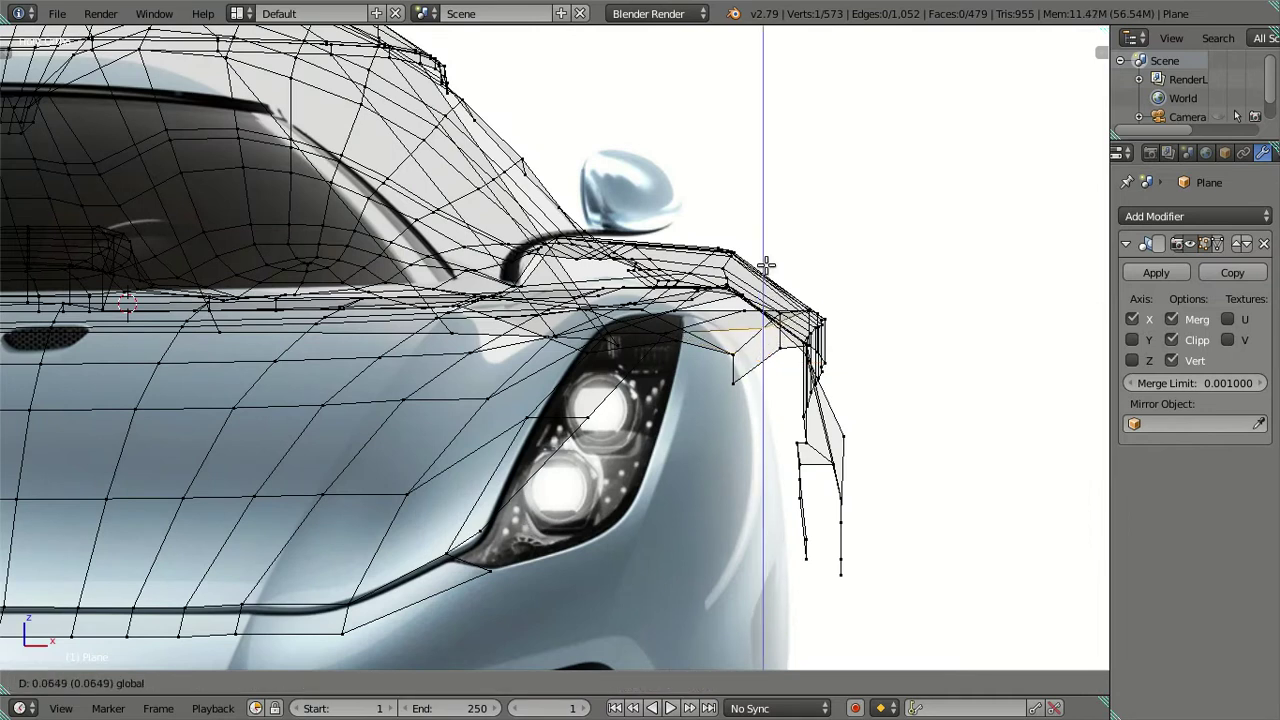
pyautogui.click(766, 263)
pyautogui.press('z')
pyautogui.moveTo(760, 326)
pyautogui.mouseDown(button='middle')
pyautogui.moveTo(763, 423)
pyautogui.moveTo(580, 343)
pyautogui.moveTo(576, 433)
pyautogui.moveTo(600, 506)
pyautogui.moveTo(872, 262)
pyautogui.moveTo(896, 206)
pyautogui.mouseUp(button='middle')
pyautogui.press('a')
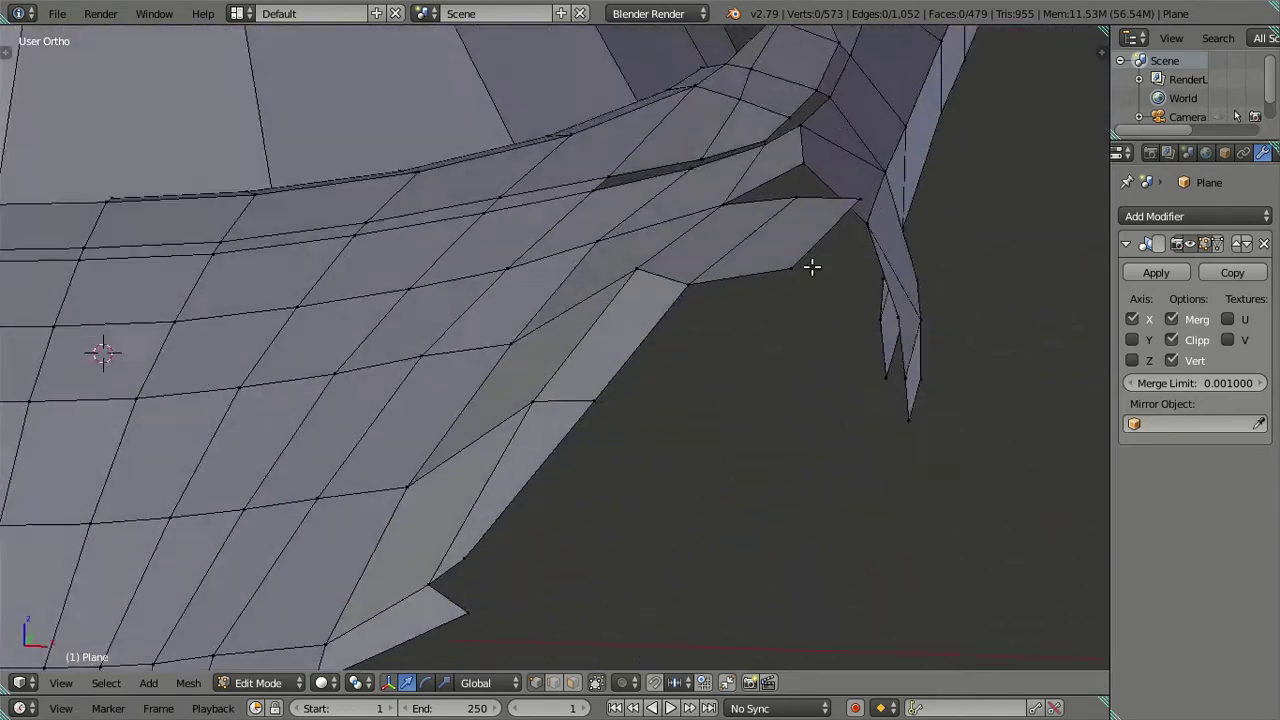
pyautogui.moveTo(849, 209); pyautogui.dragTo(551, 423, button='middle')
# Adjust the headlight-corner vertex's height along Z in front view
pyautogui.press('KP_1')
pyautogui.scroll(2, 544, 458)
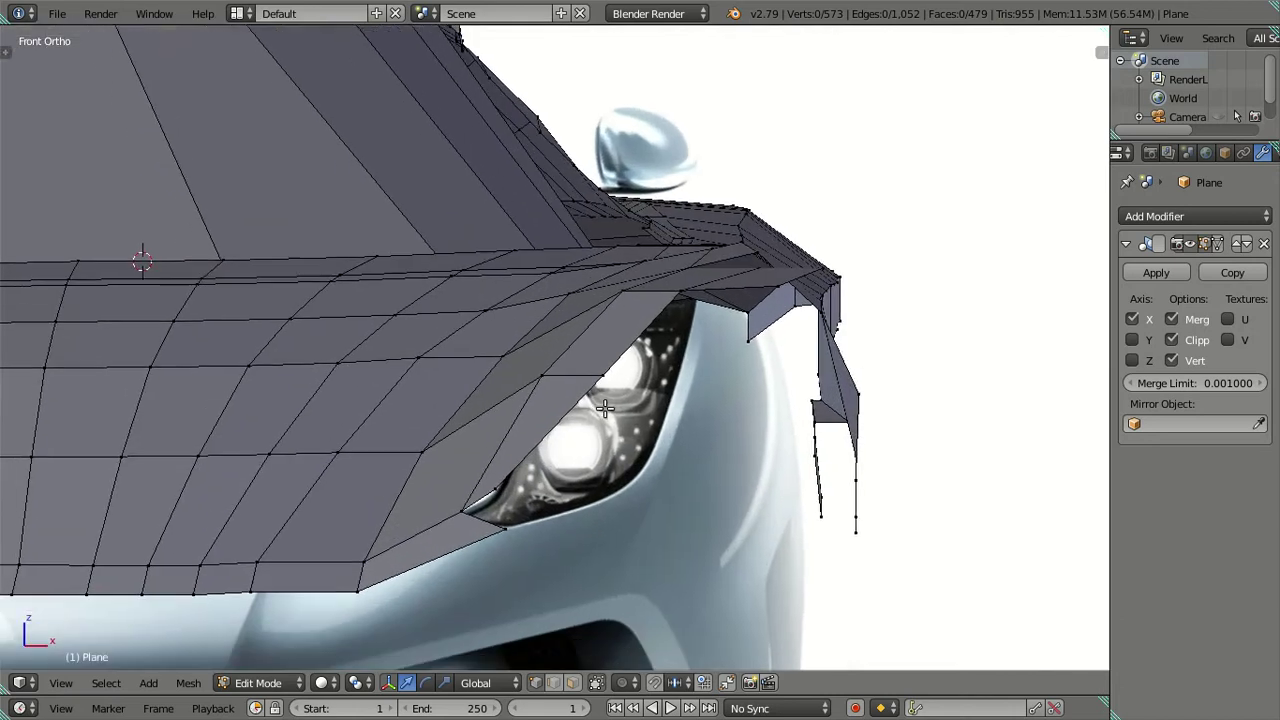
pyautogui.scroll(1, 584, 457)
pyautogui.rightClick(511, 463)
pyautogui.press('g')
pyautogui.press('z')
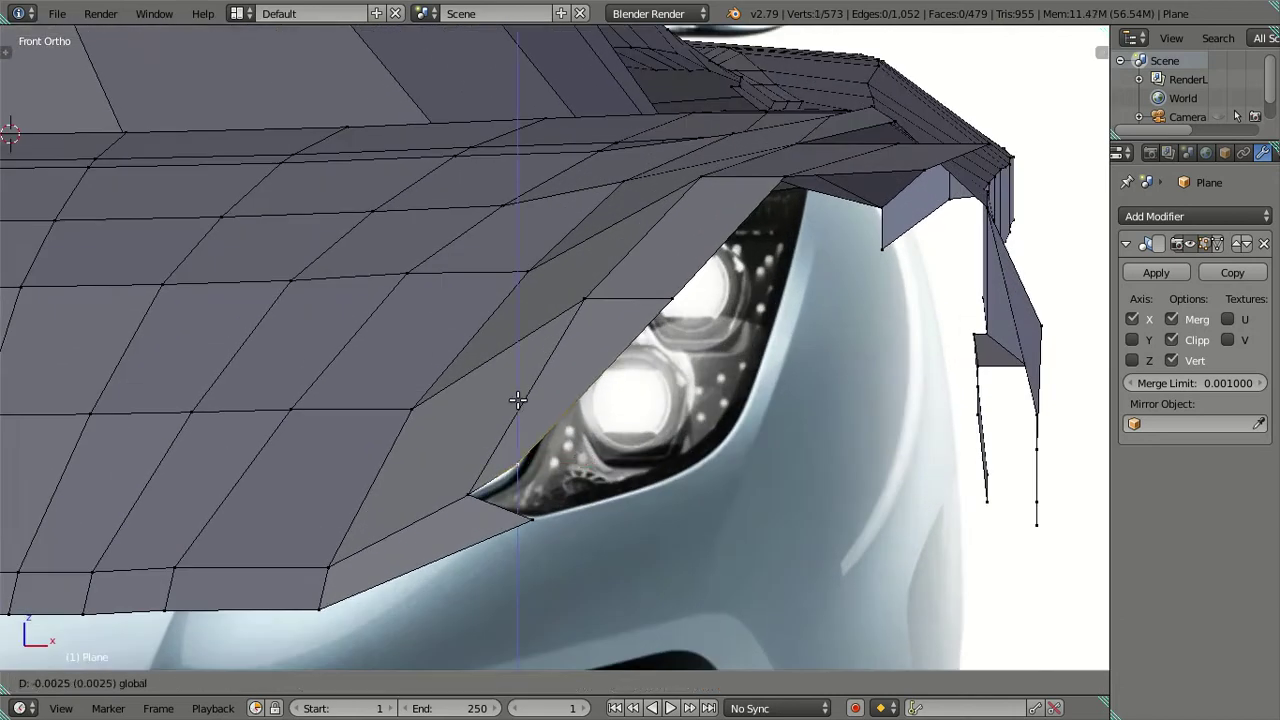
pyautogui.click(531, 408)
pyautogui.press('KP_7')
# Move the vertices at the headlight's lower tip and tip onto the headlight outline
pyautogui.press('a')
pyautogui.keyDown('shift'); pyautogui.scroll(-3, 590, 522); pyautogui.keyUp('shift')
pyautogui.rightClick(541, 561)
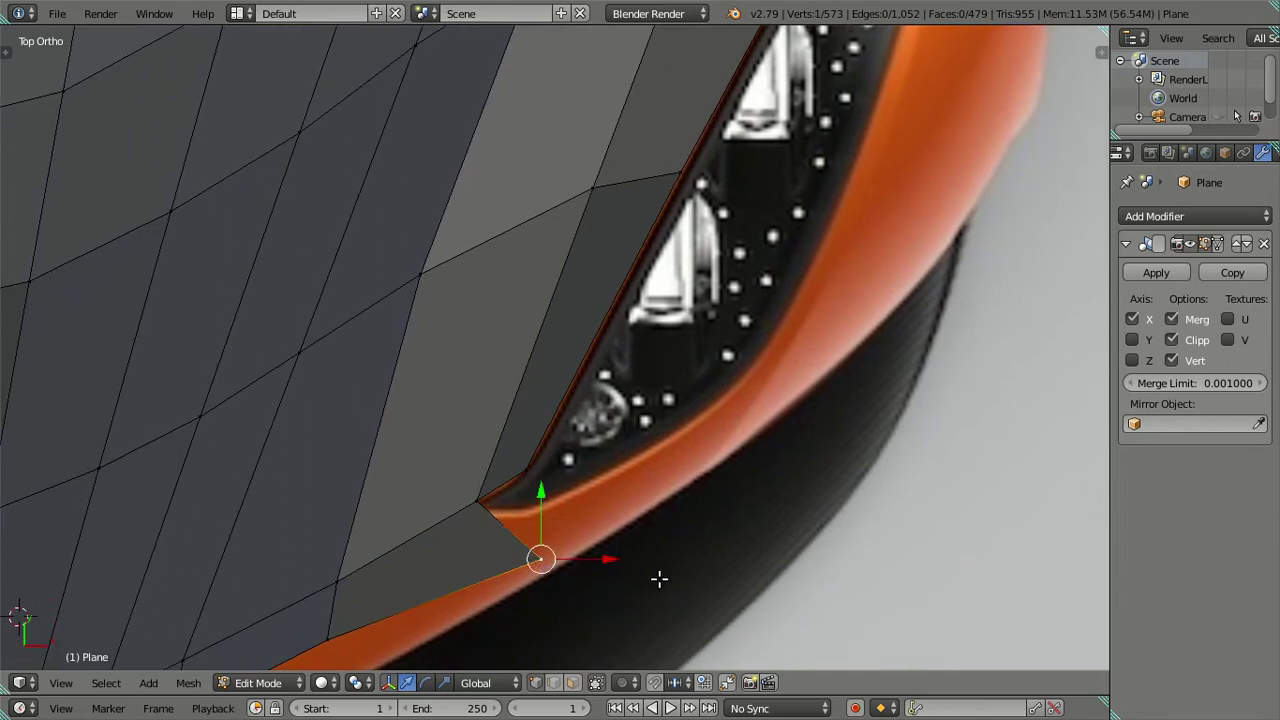
pyautogui.press('g')
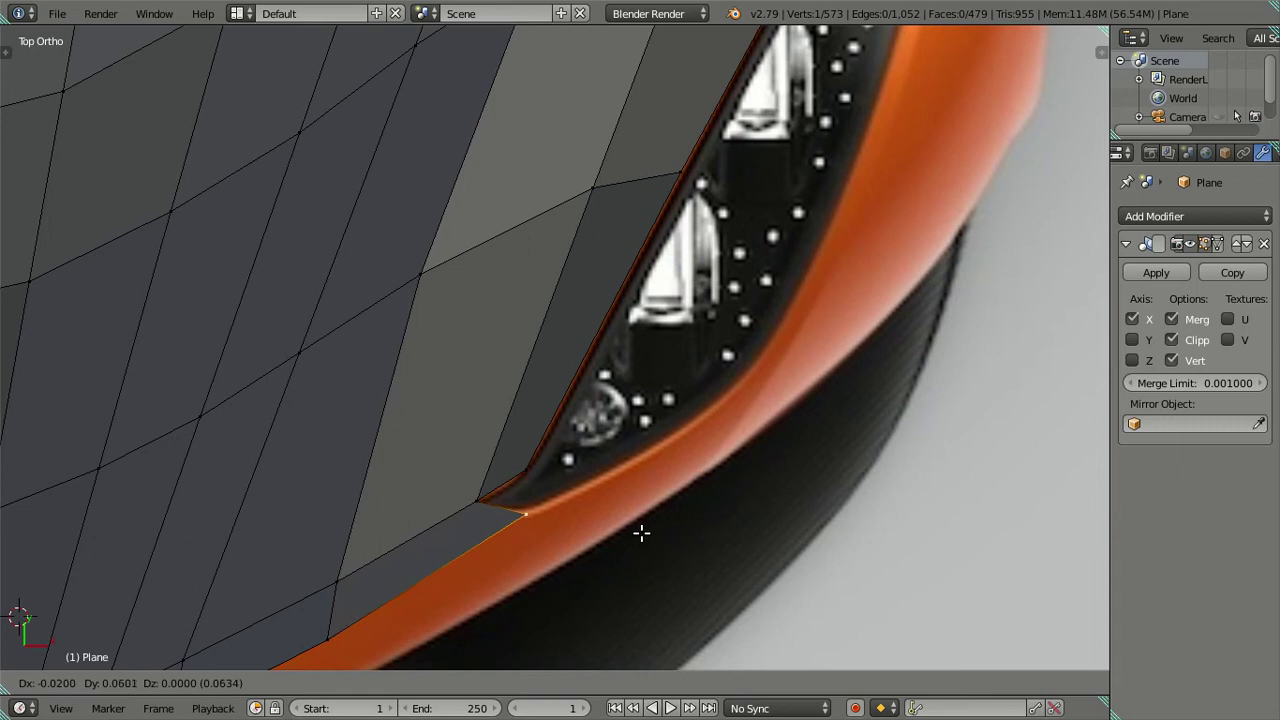
pyautogui.click(641, 533)
pyautogui.press('a')
pyautogui.press('z')
pyautogui.rightClick(479, 495)
pyautogui.press('g')
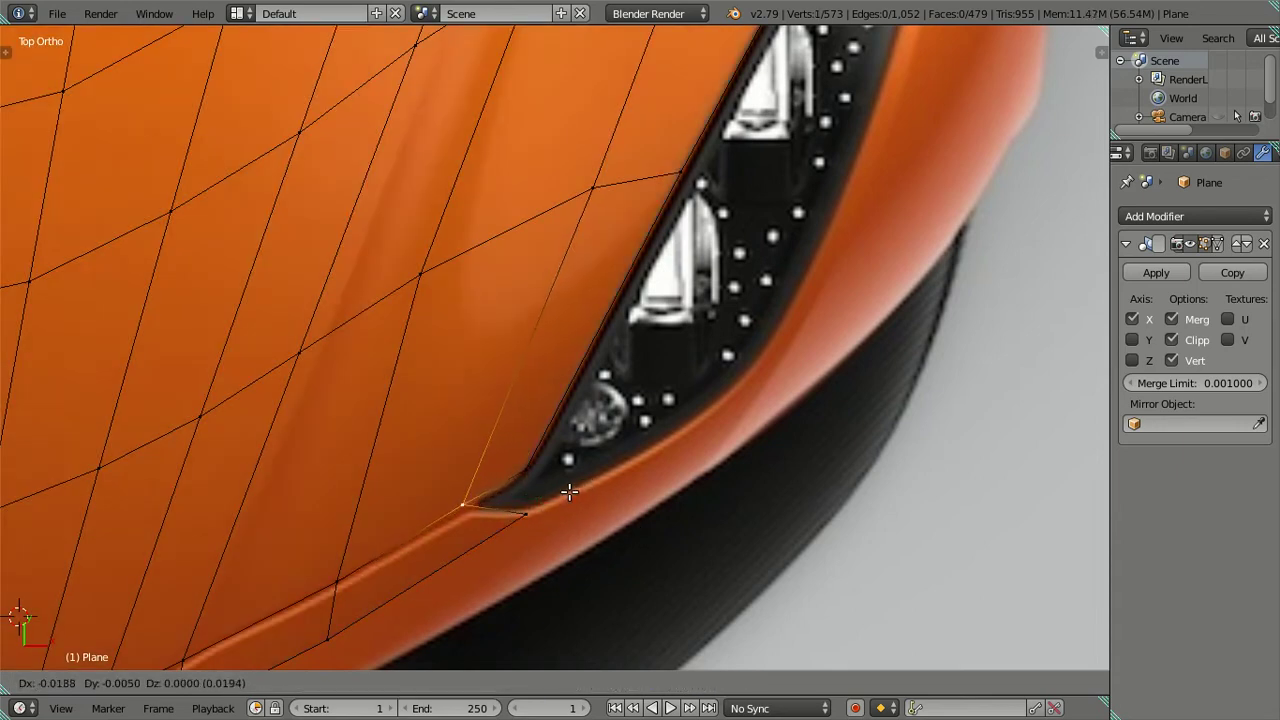
pyautogui.click(573, 497)
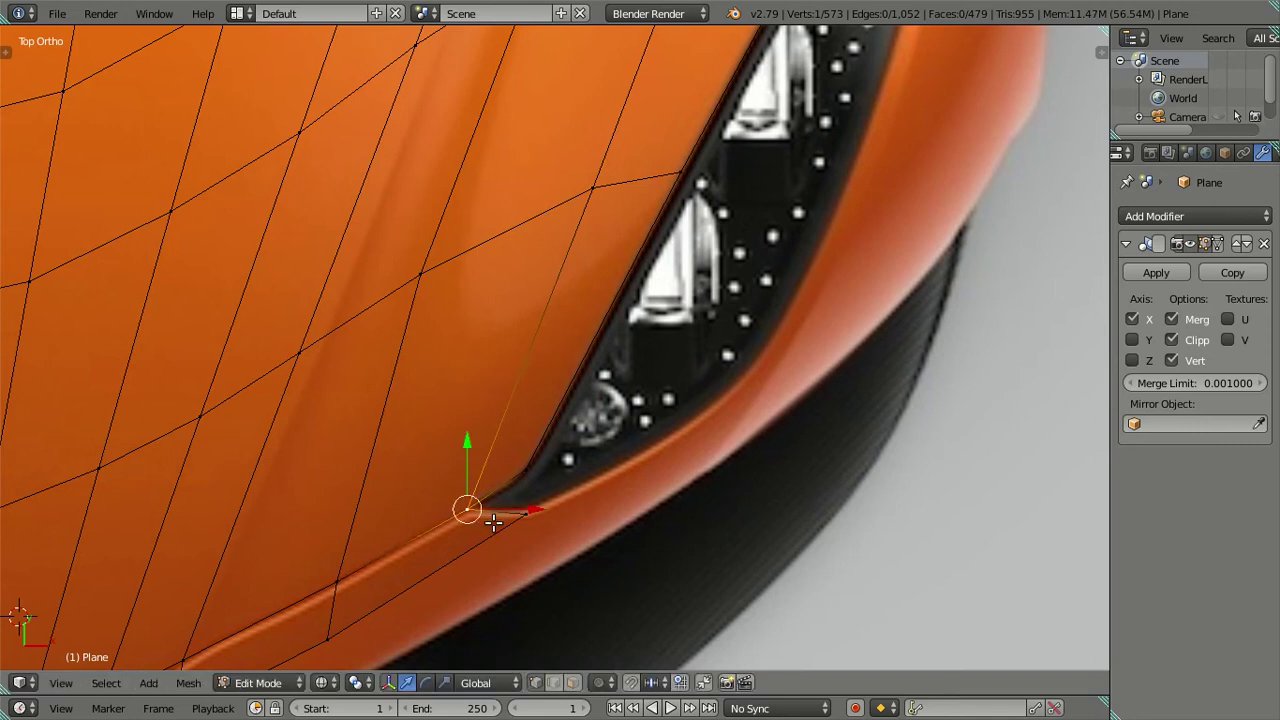
pyautogui.press('a')
# Slide two lower body-line vertices along the X axis in front view
pyautogui.scroll(-1, 491, 520)
pyautogui.keyDown('shift'); pyautogui.moveTo(491, 520); pyautogui.dragTo(595, 447, button='middle'); pyautogui.keyUp('shift')
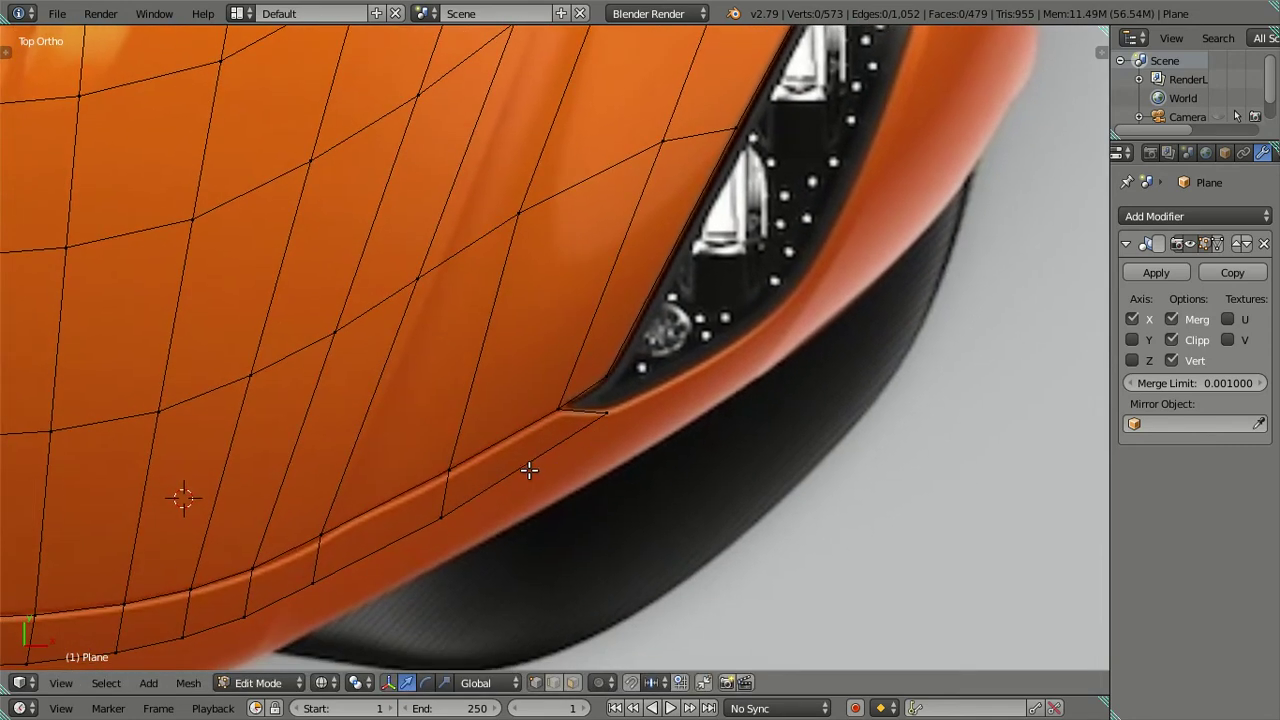
pyautogui.scroll(-1, 592, 420)
pyautogui.scroll(-2, 471, 434)
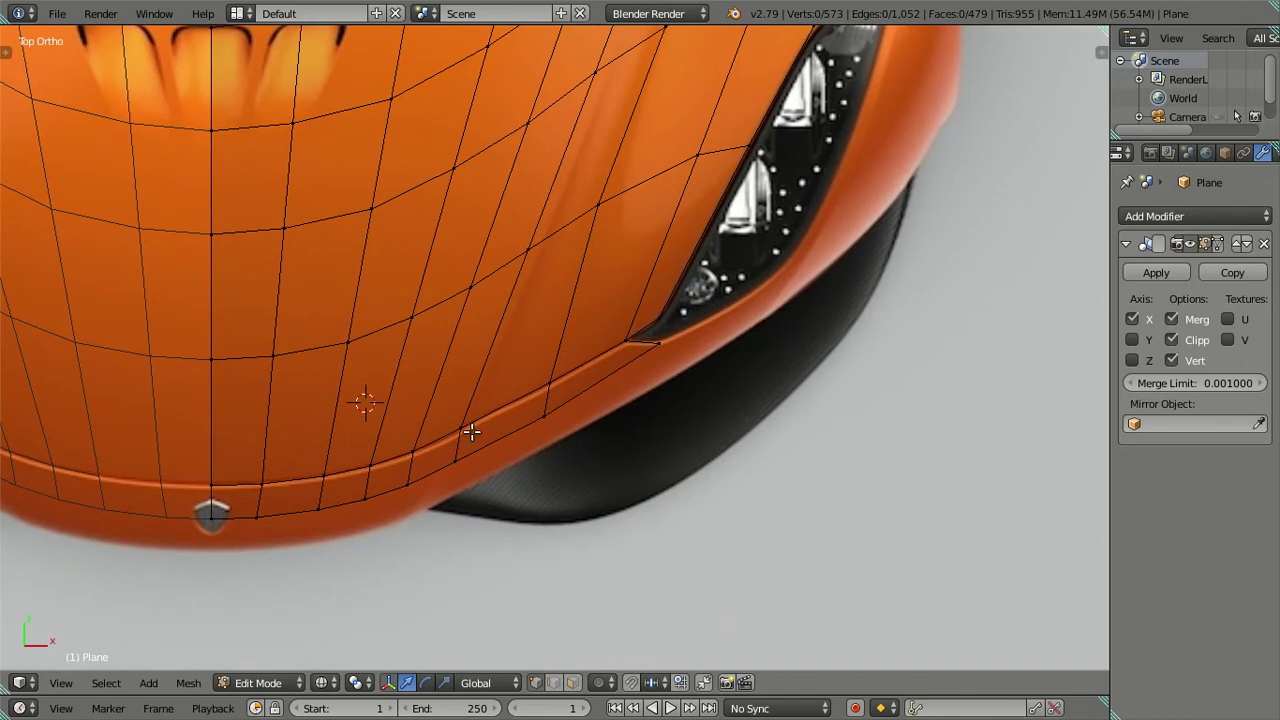
pyautogui.press('KP_1')
pyautogui.rightClick(543, 500)
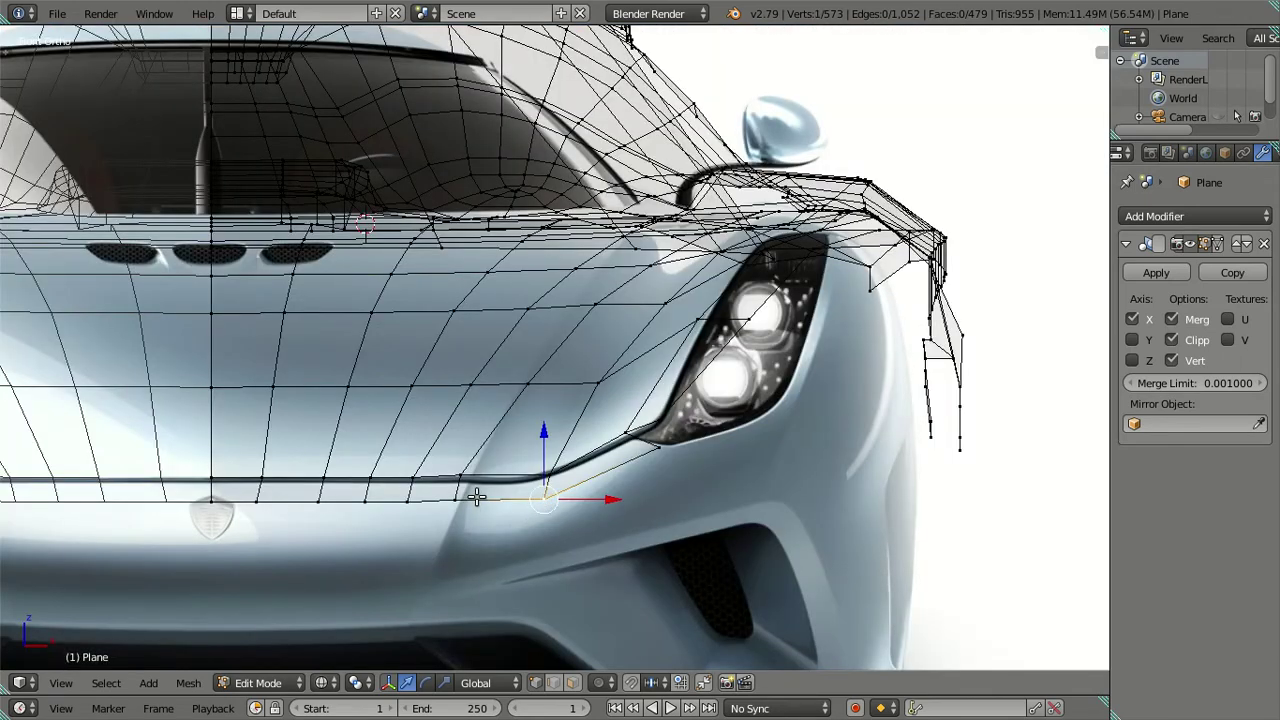
pyautogui.keyDown('shift'); pyautogui.moveTo(476, 497); pyautogui.dragTo(626, 435, button='middle'); pyautogui.keyUp('shift')
pyautogui.keyDown('shift'); pyautogui.rightClick(598, 438); pyautogui.keyUp('shift')
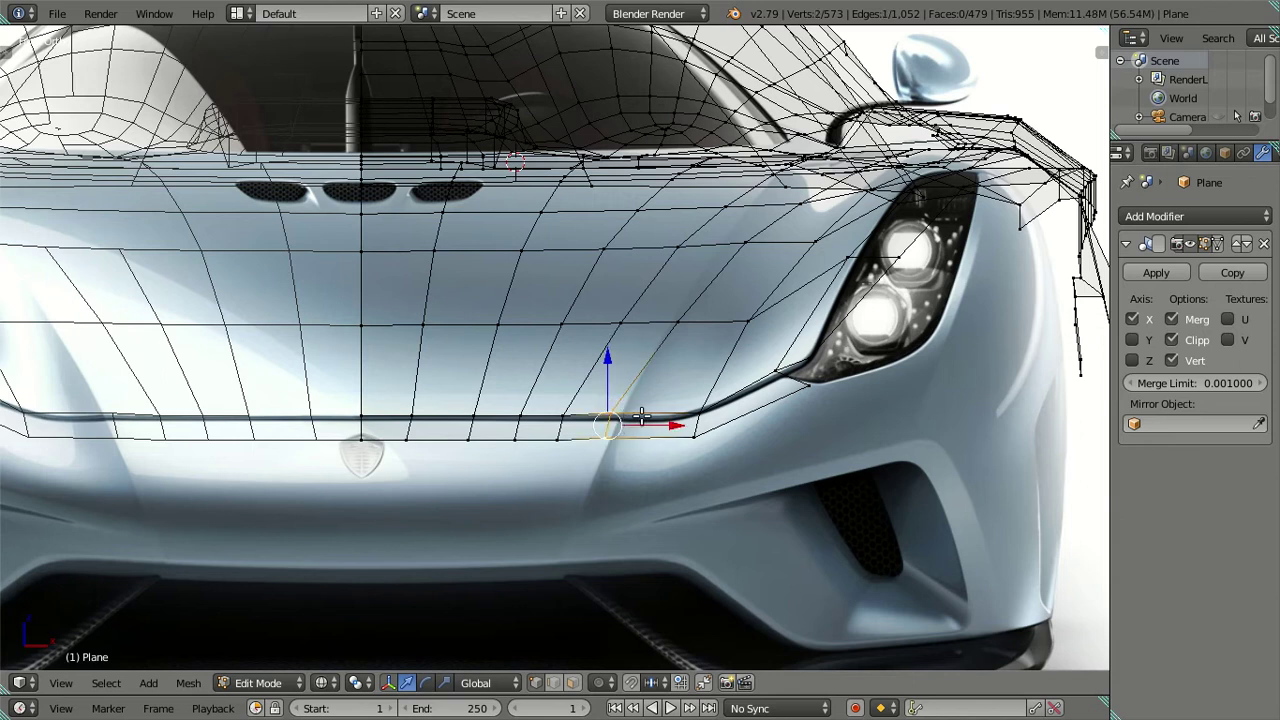
pyautogui.press('g')
pyautogui.press('x')
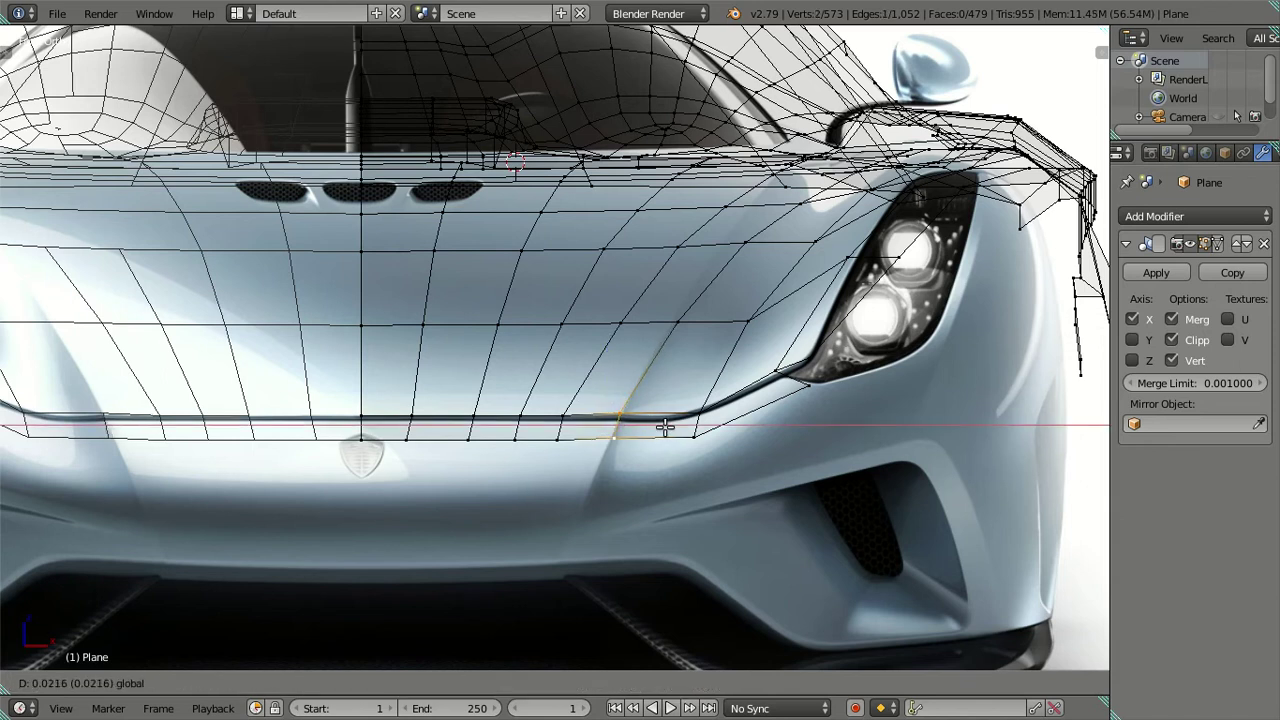
pyautogui.click(665, 427)
# Slide a single bumper-edge vertex along the X axis
pyautogui.scroll(3, 611, 443)
pyautogui.rightClick(652, 498)
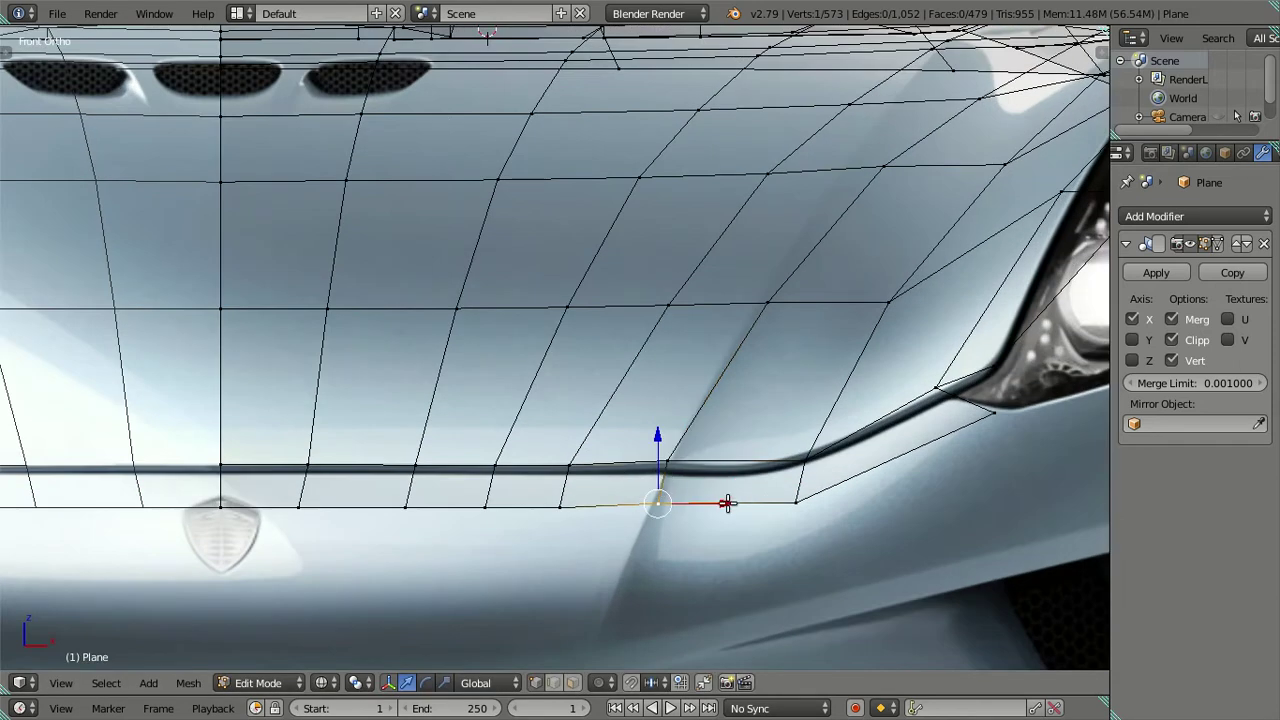
pyautogui.press('g')
pyautogui.press('x')
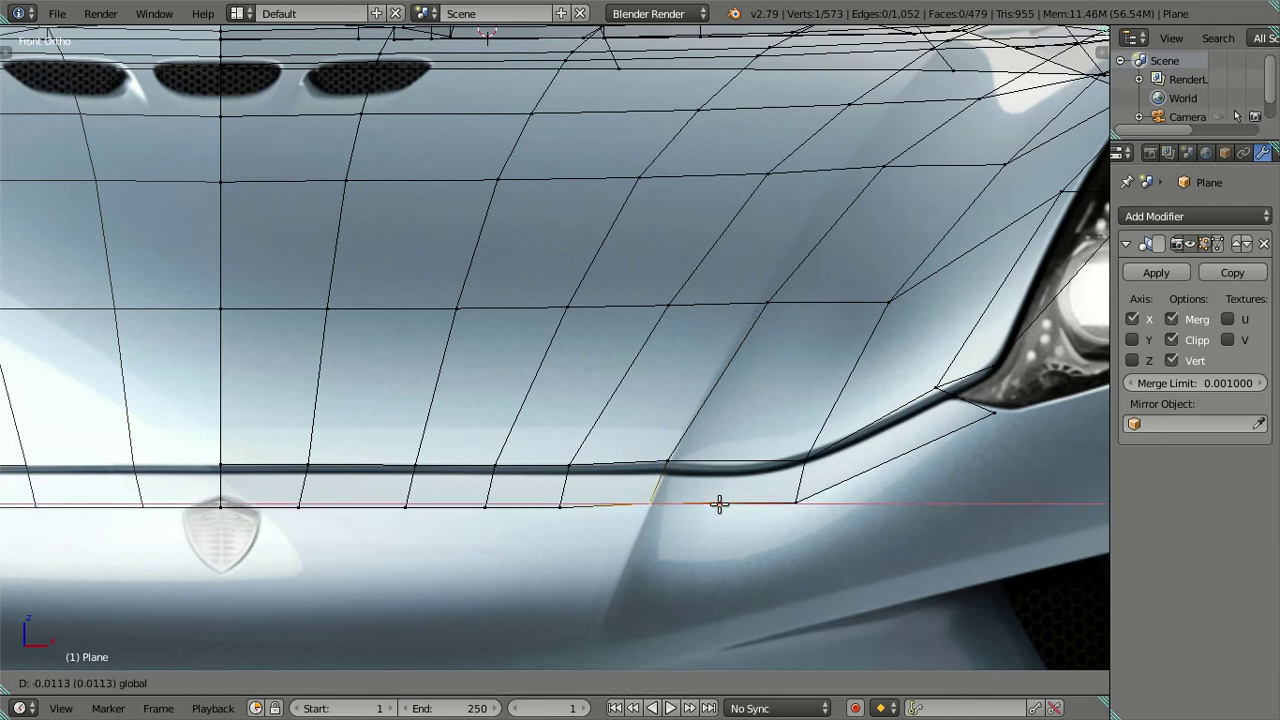
pyautogui.click(718, 503)
pyautogui.scroll(-3, 716, 496)
# In top view, place the outer bumper-edge vertices onto the reference bumper curve
pyautogui.press('KP_7')
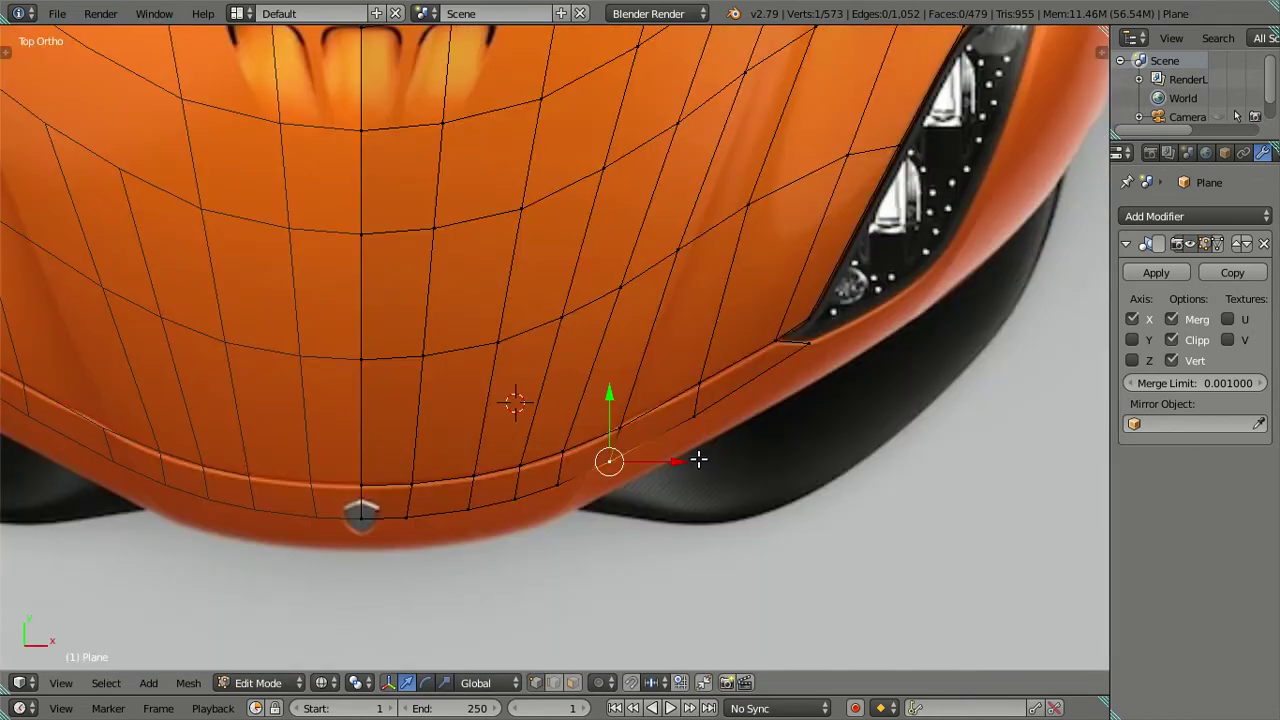
pyautogui.keyDown('shift'); pyautogui.rightClick(698, 459); pyautogui.keyUp('shift')
pyautogui.scroll(2, 664, 457)
pyautogui.keyDown('shift'); pyautogui.rightClick(700, 508); pyautogui.keyUp('shift')
pyautogui.press('g')
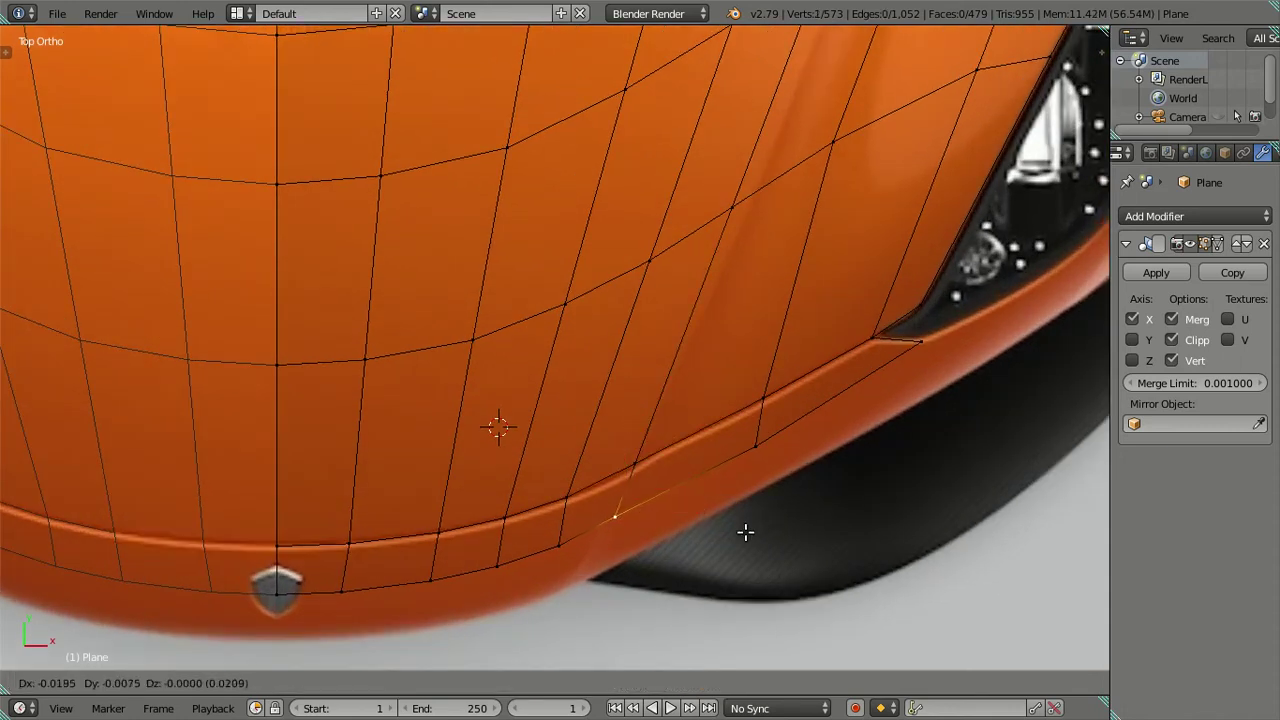
pyautogui.click(738, 537)
pyautogui.rightClick(558, 546)
pyautogui.press('g')
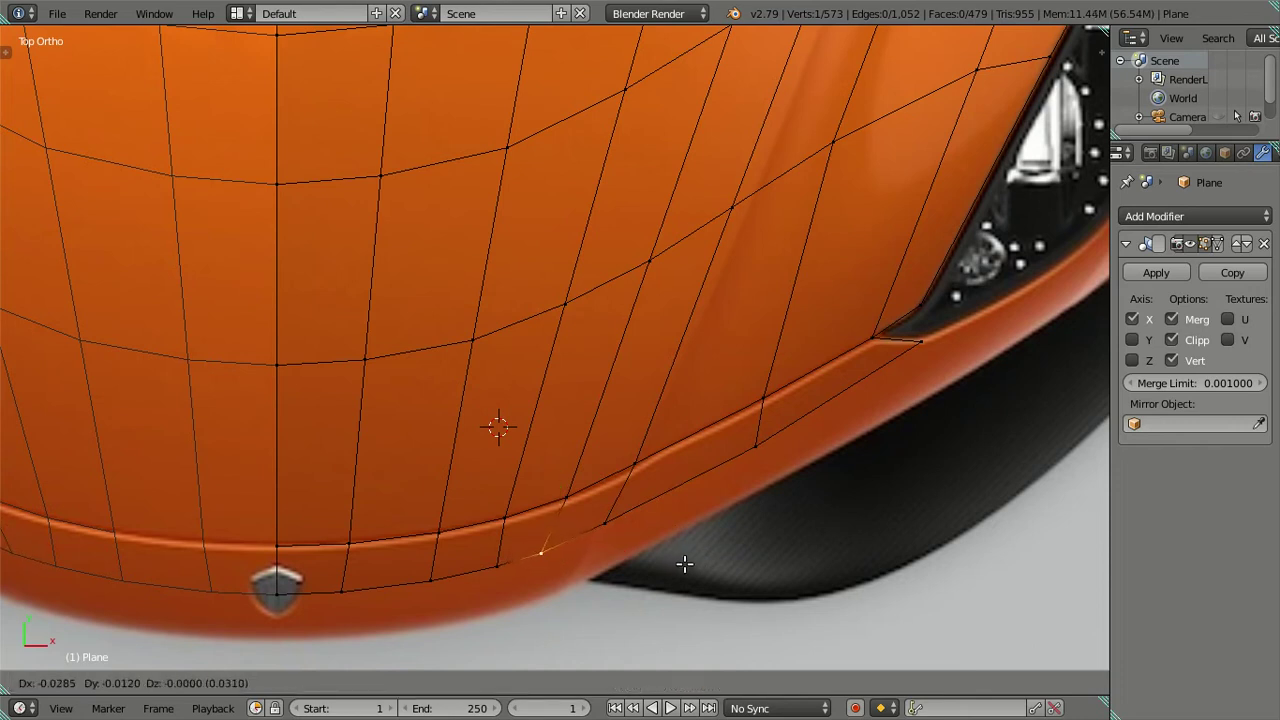
pyautogui.click(684, 565)
# Nudge the bumper vertices toward the centre and beside the badge onto the outline
pyautogui.rightClick(492, 572)
pyautogui.press('g')
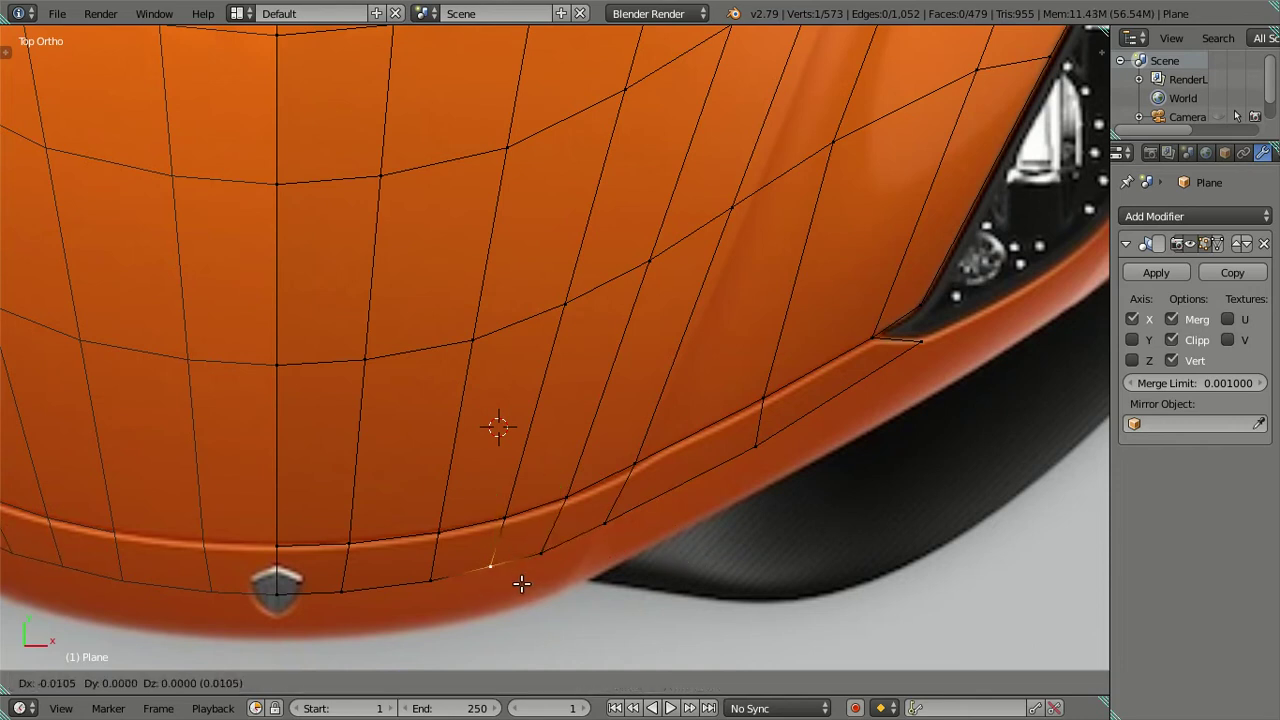
pyautogui.click(521, 584)
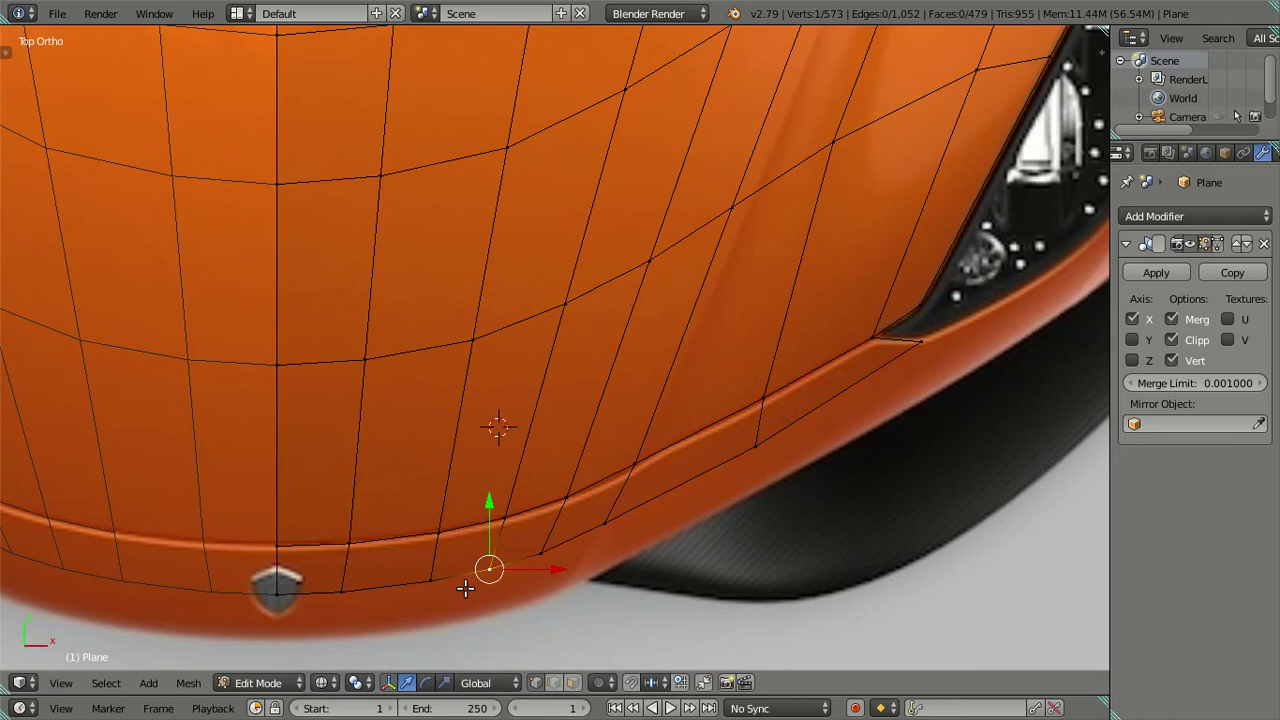
pyautogui.rightClick(355, 590)
pyautogui.press('g')
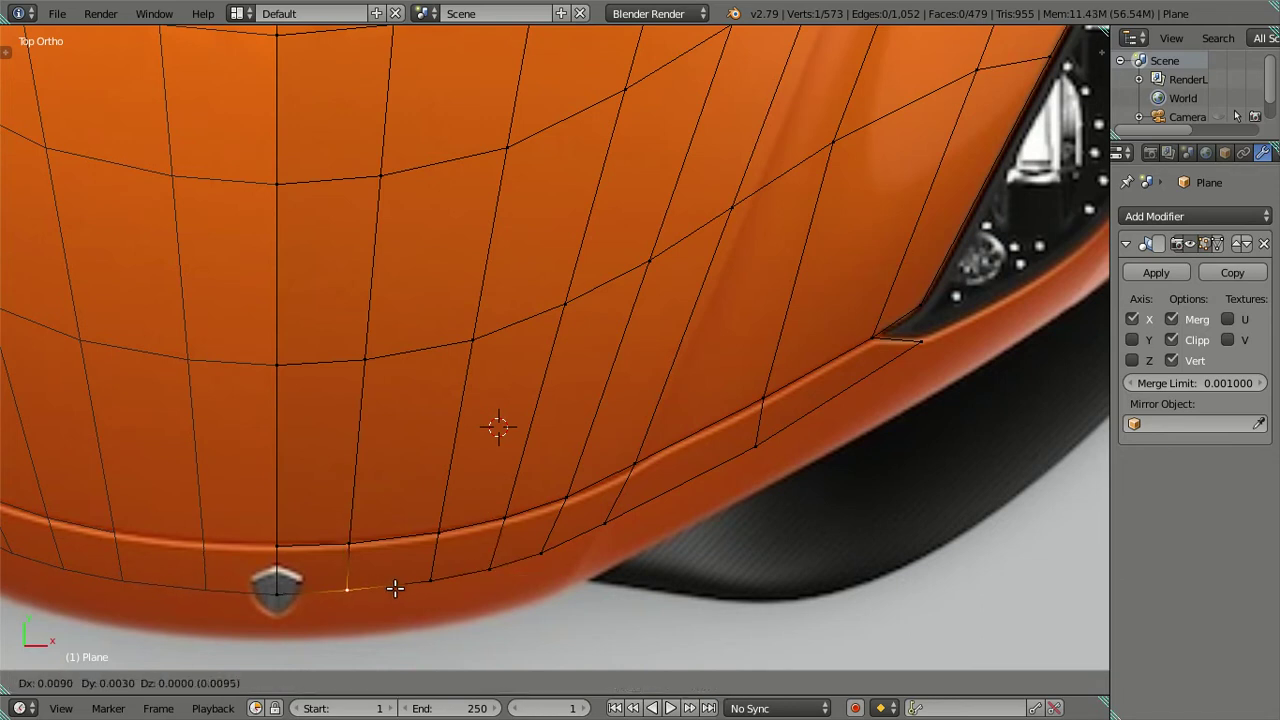
pyautogui.click(395, 590)
pyautogui.scroll(-5, 574, 540)
pyautogui.scroll(-3, 680, 500)
pyautogui.moveTo(680, 500)
pyautogui.mouseDown(button='middle')
pyautogui.moveTo(686, 397)
pyautogui.moveTo(569, 271)
pyautogui.moveTo(531, 277)
pyautogui.moveTo(528, 294)
pyautogui.mouseUp(button='middle')
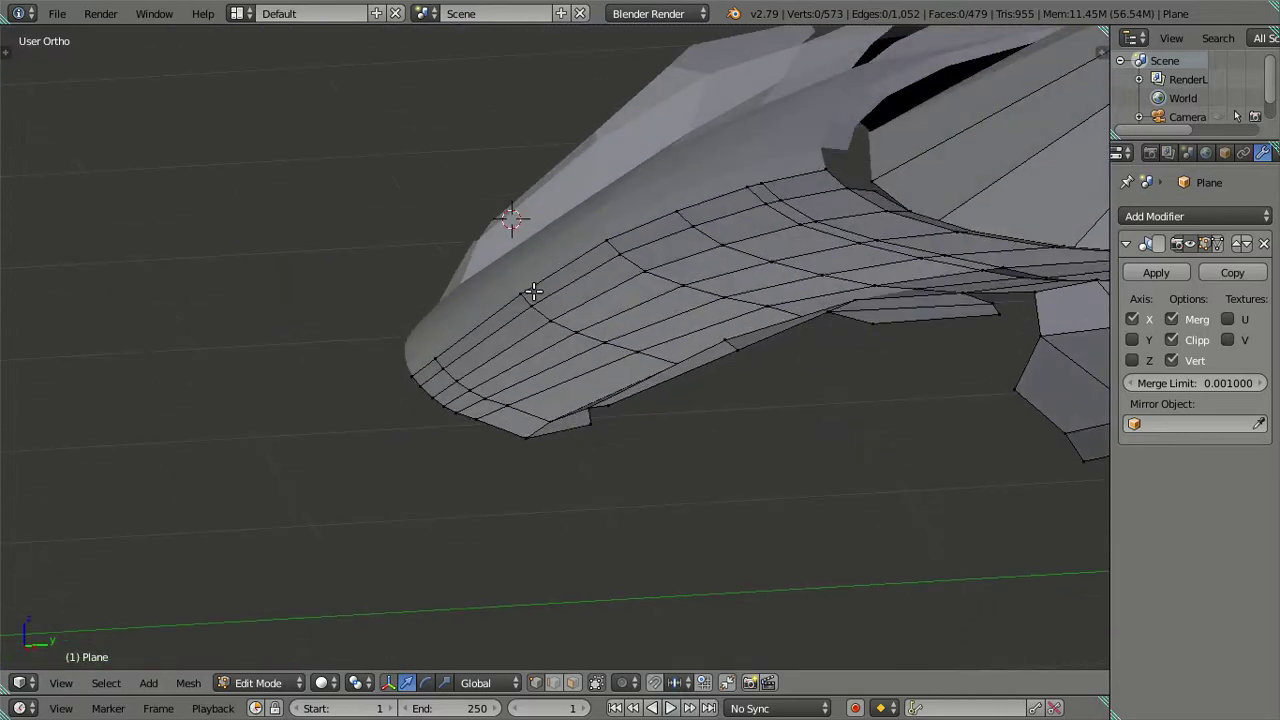
# Lower the nose's bottom edge loop slightly onto the bumper line in the front reference
pyautogui.moveTo(502, 426); pyautogui.dragTo(491, 443, button='middle')
pyautogui.rightClick(480, 487)
pyautogui.keyDown('ctrl'); pyautogui.rightClick(339, 401); pyautogui.keyUp('ctrl')
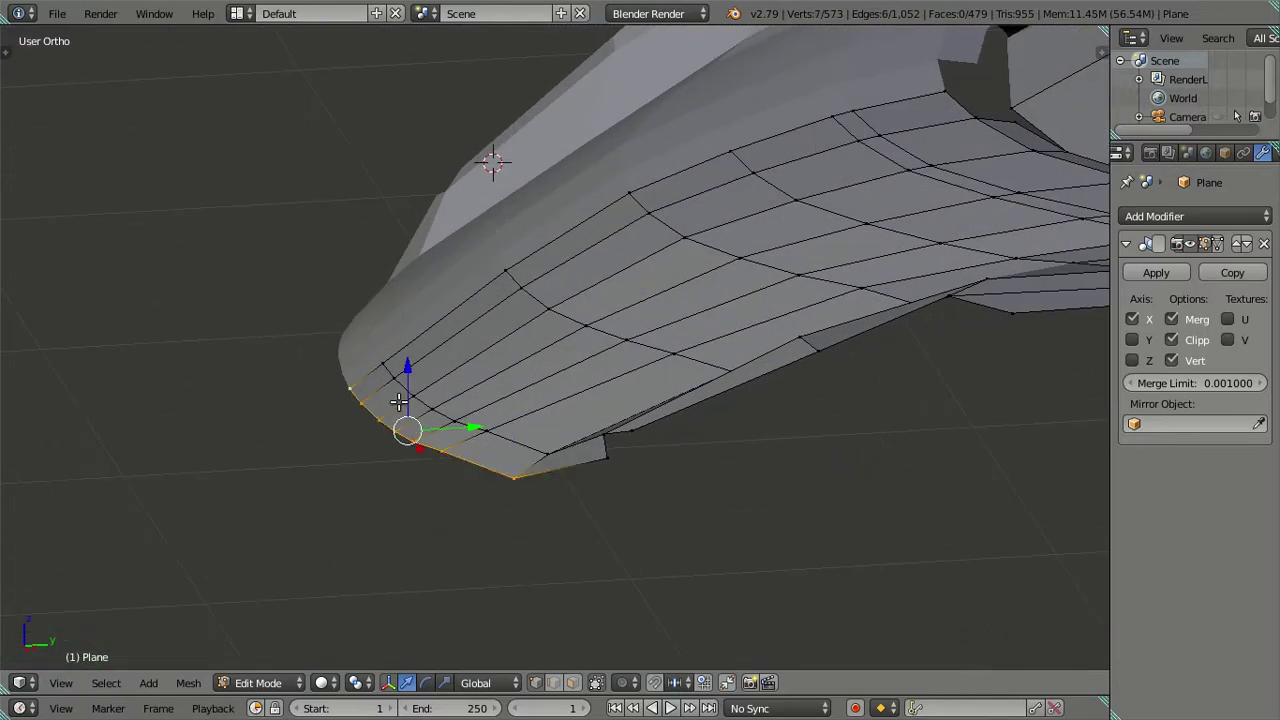
pyautogui.press('KP_1')
pyautogui.press('z')
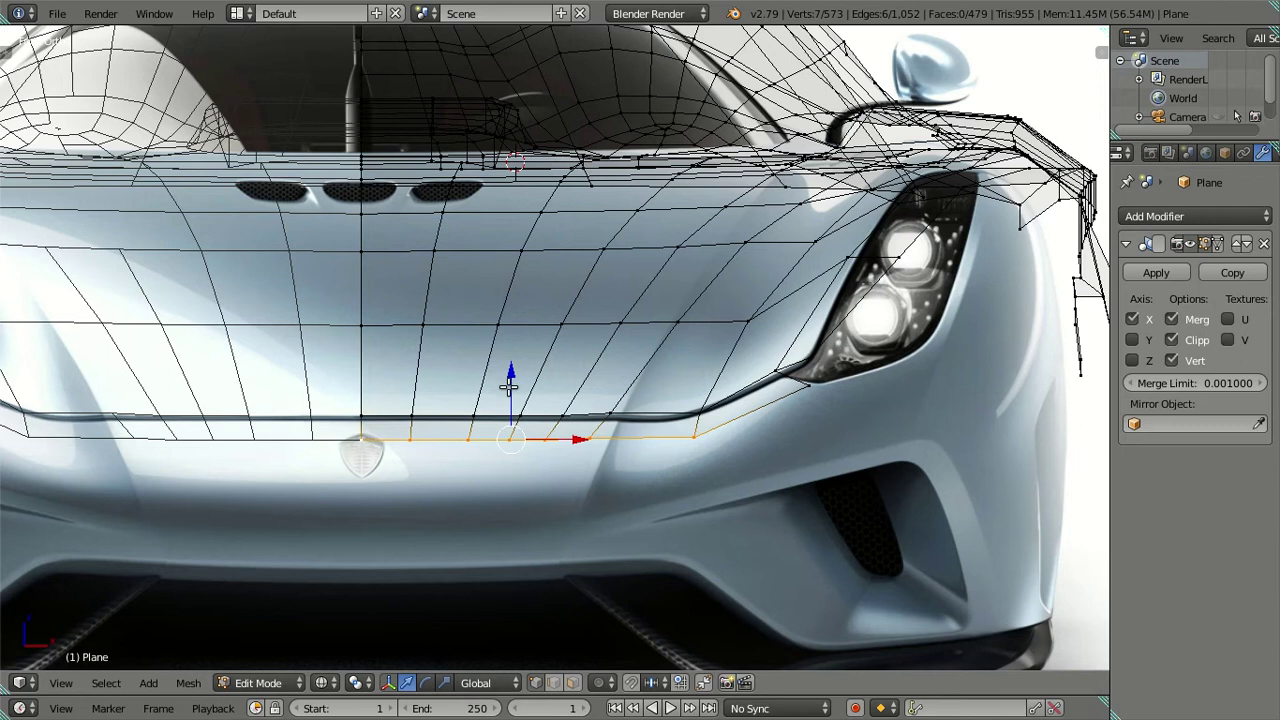
pyautogui.moveTo(510, 374); pyautogui.dragTo(524, 388)
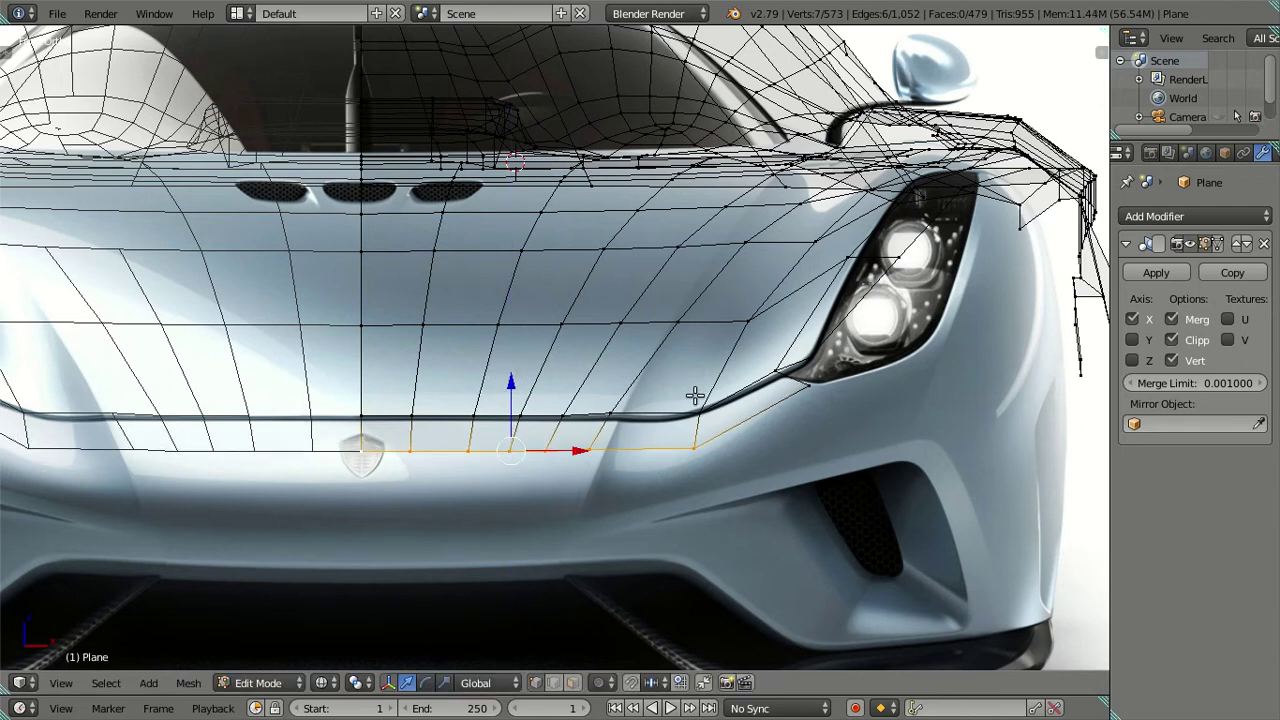
# Orbit around the nose, clear the selection and switch to top view over the headlight area
pyautogui.scroll(1, 777, 419)
pyautogui.rightClick(868, 413)
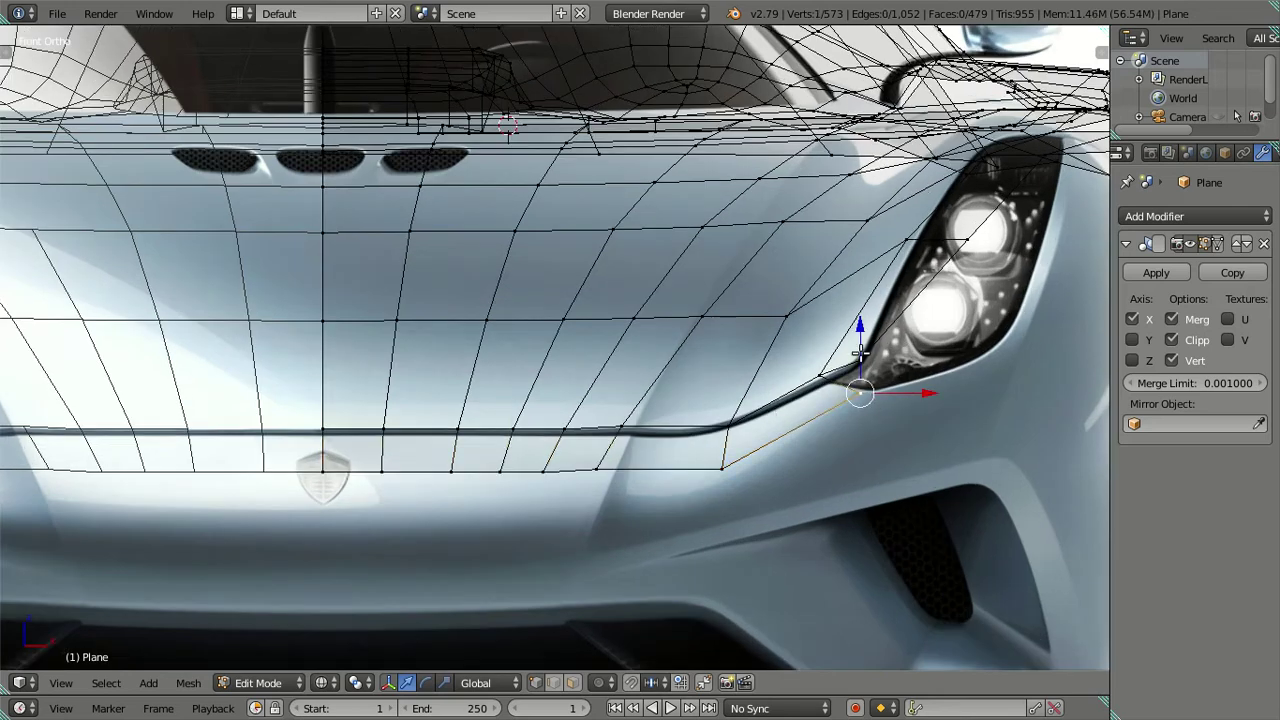
pyautogui.moveTo(920, 421)
pyautogui.mouseDown(button='middle')
pyautogui.moveTo(783, 423)
pyautogui.moveTo(701, 449)
pyautogui.moveTo(686, 514)
pyautogui.moveTo(669, 497)
pyautogui.moveTo(686, 506)
pyautogui.mouseUp(button='middle')
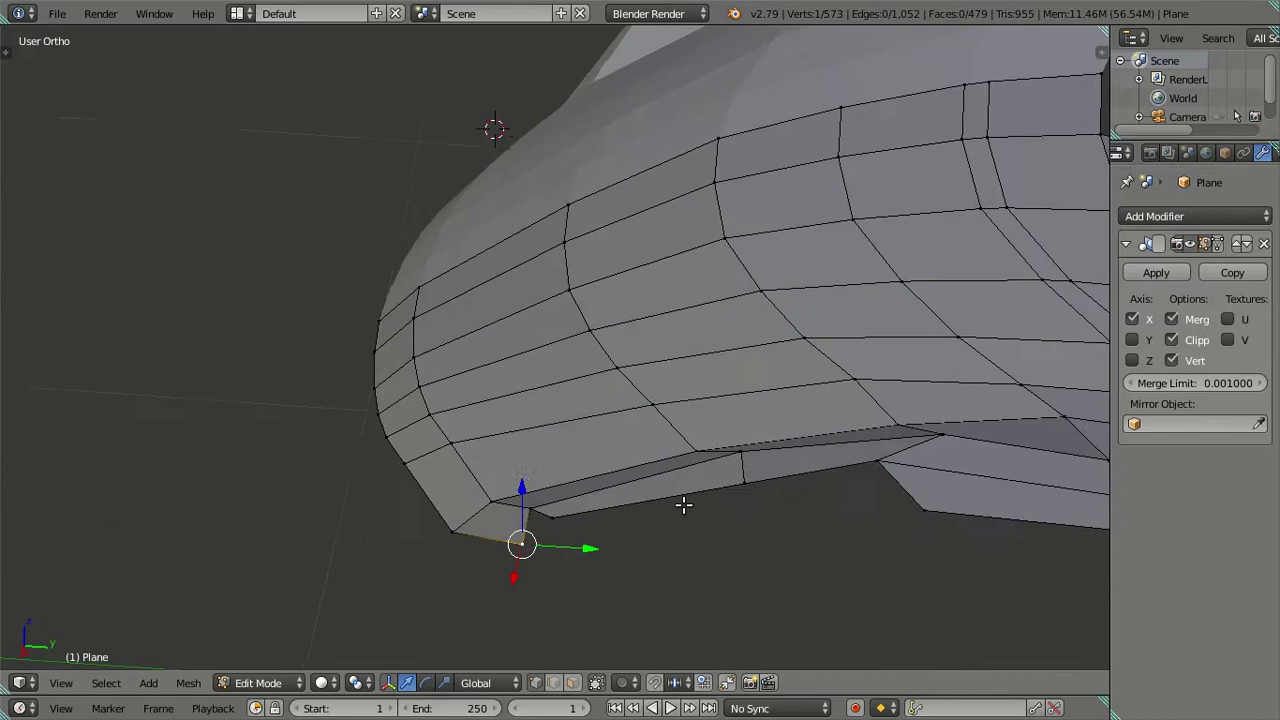
pyautogui.scroll(2, 740, 581)
pyautogui.press('a')
pyautogui.moveTo(740, 581)
pyautogui.mouseDown(button='middle')
pyautogui.moveTo(891, 520)
pyautogui.moveTo(666, 529)
pyautogui.moveTo(712, 465)
pyautogui.mouseUp(button='middle')
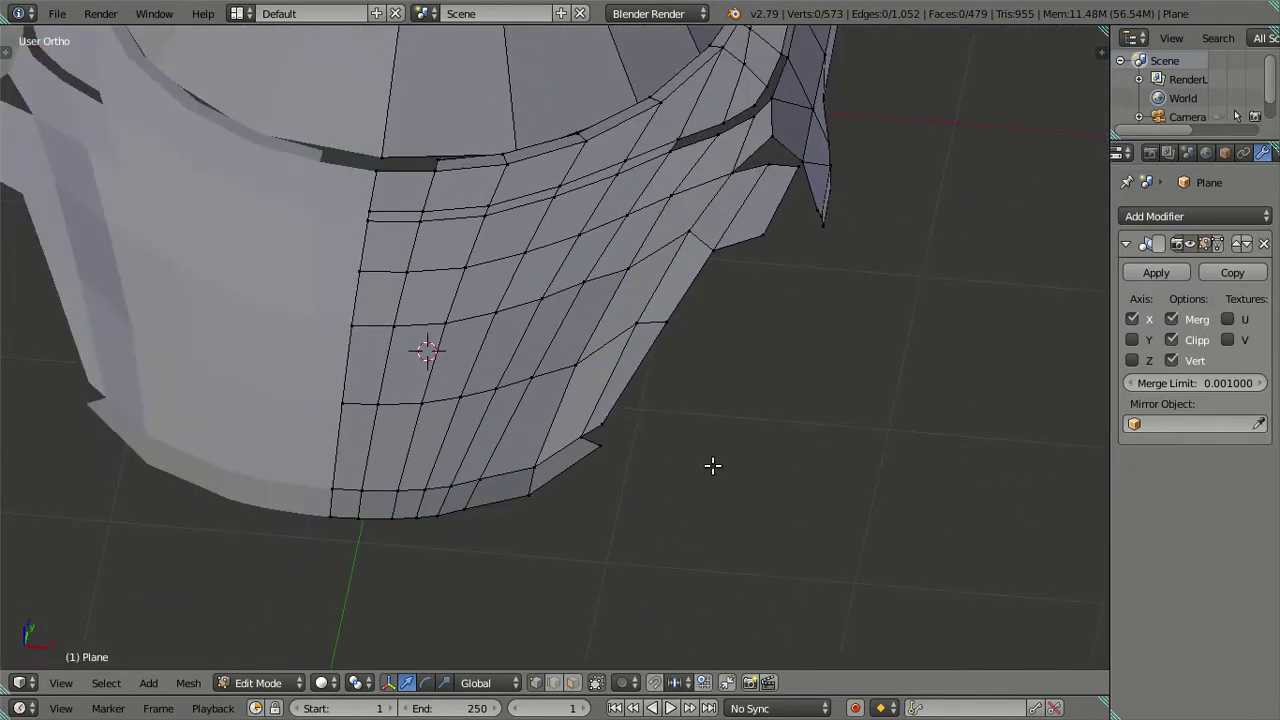
pyautogui.press('KP_7')
pyautogui.scroll(2, 671, 423)
# Extrude three new vertices up the headlight's outer edge from its lower corner and nudge one into place
pyautogui.scroll(1, 620, 510)
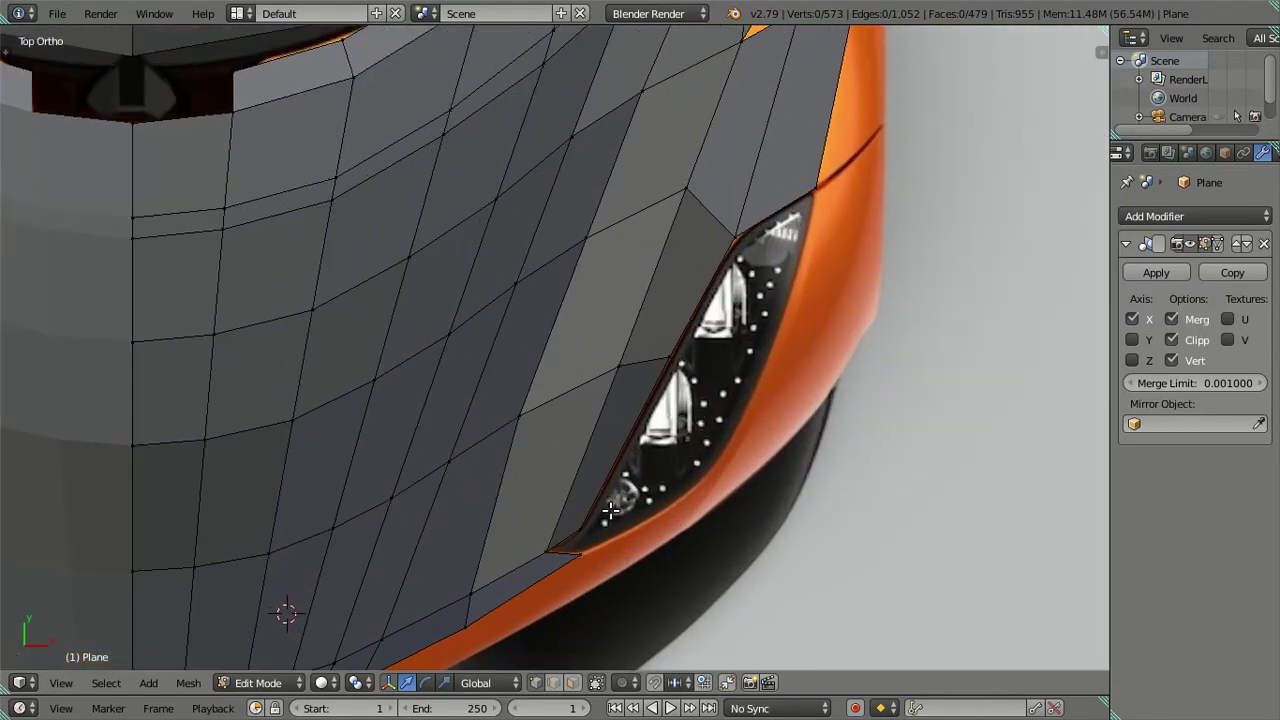
pyautogui.rightClick(603, 549)
pyautogui.press('e')
pyautogui.click(751, 494)
pyautogui.press('e')
pyautogui.click(797, 453)
pyautogui.press('e')
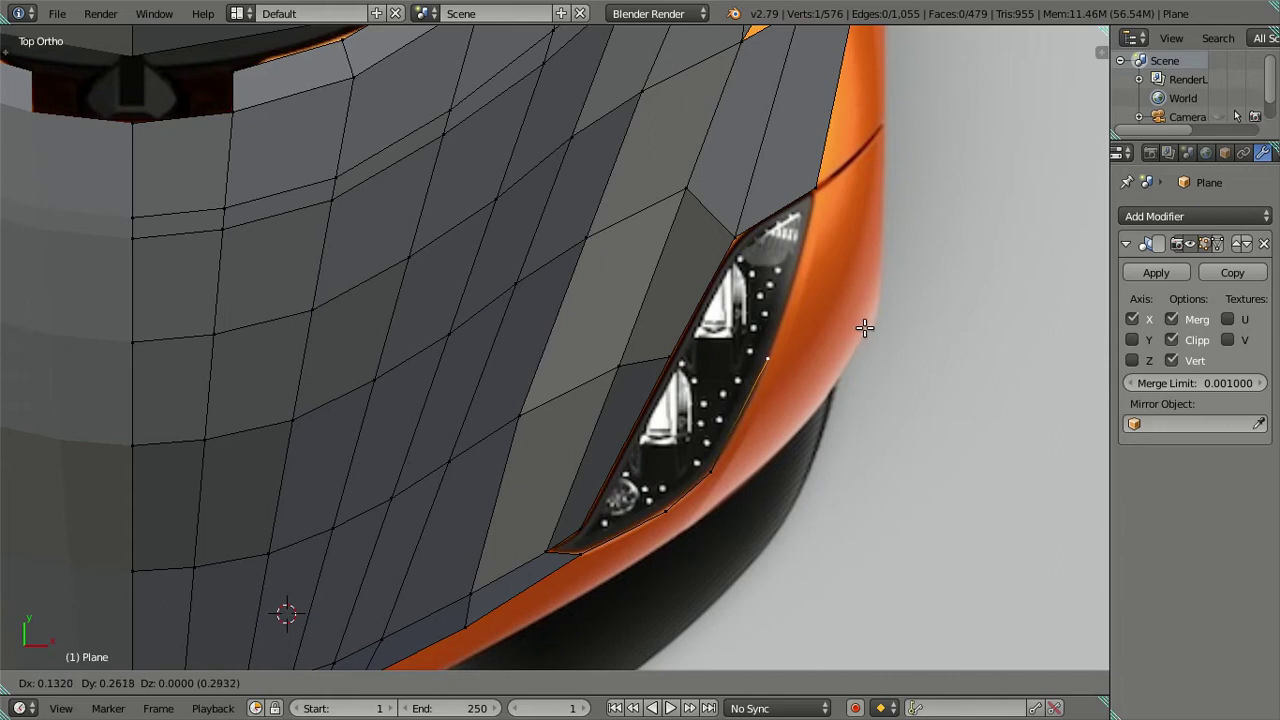
pyautogui.click(863, 330)
pyautogui.rightClick(712, 482)
pyautogui.press('g')
pyautogui.click(762, 455)
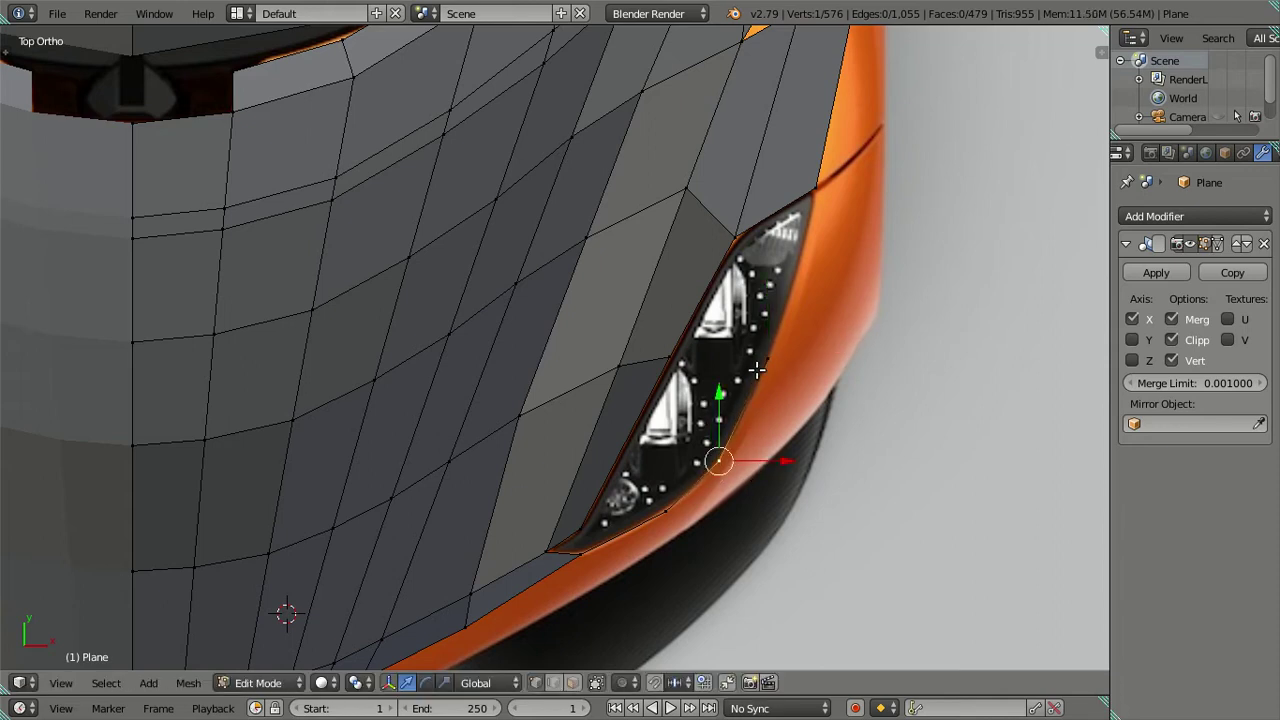
# Join the top headlight vertex to the outer-edge vertex with an edge, then extrude toward the top corner
pyautogui.rightClick(822, 196)
pyautogui.keyDown('alt'); pyautogui.rightClick(781, 338); pyautogui.keyUp('alt')
pyautogui.rightClick(812, 176)
pyautogui.keyDown('shift'); pyautogui.rightClick(785, 345); pyautogui.keyUp('shift')
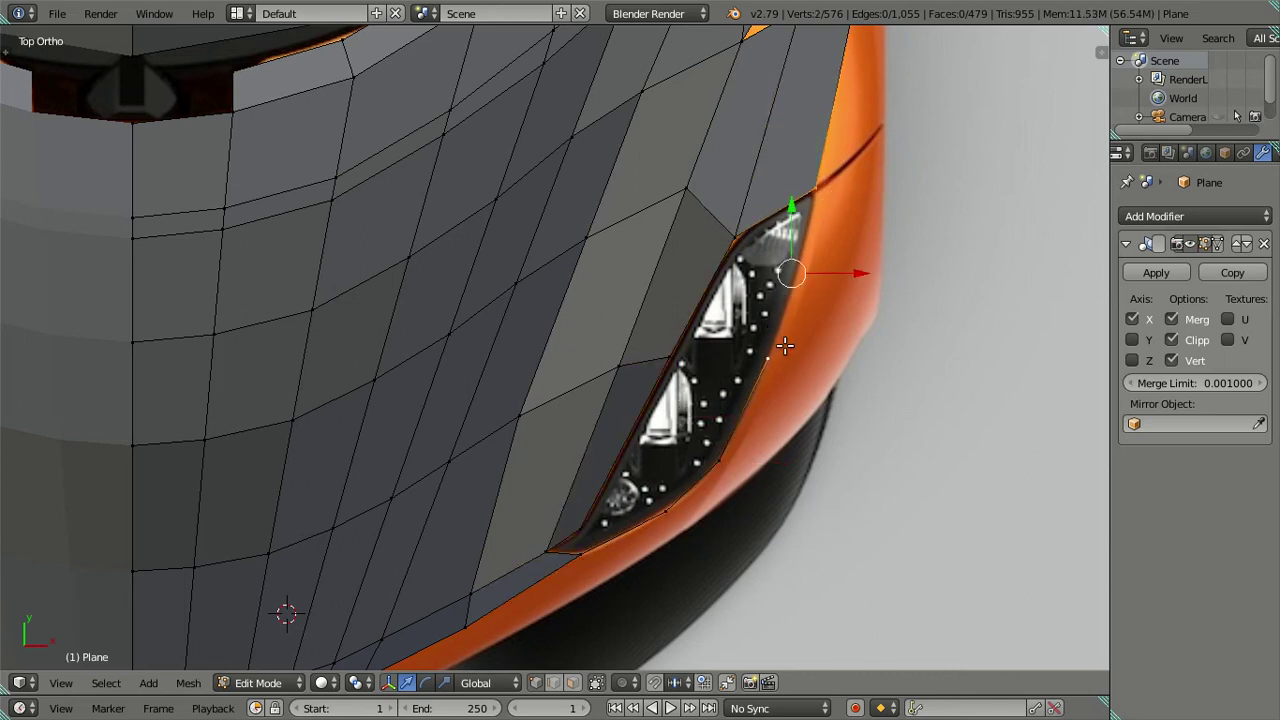
pyautogui.press('f')
pyautogui.press('a')
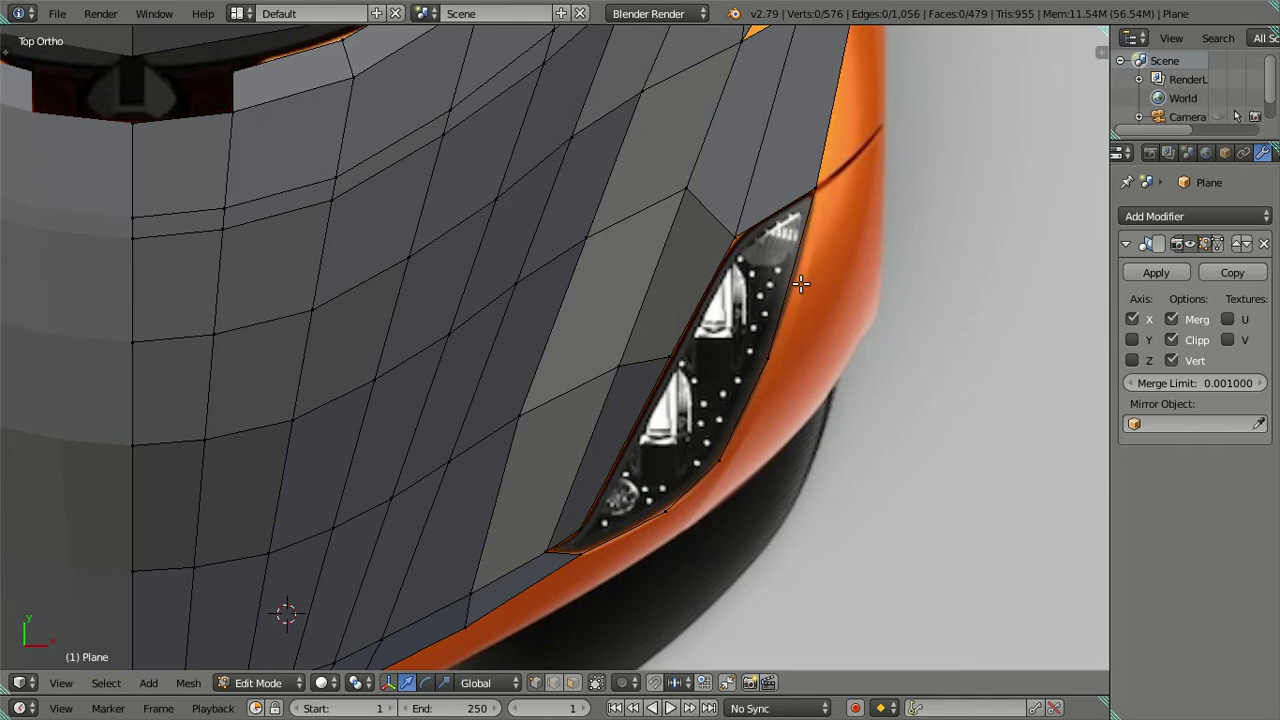
pyautogui.hotkey('ctrl', 'z')
pyautogui.hotkey('ctrl', 'z')
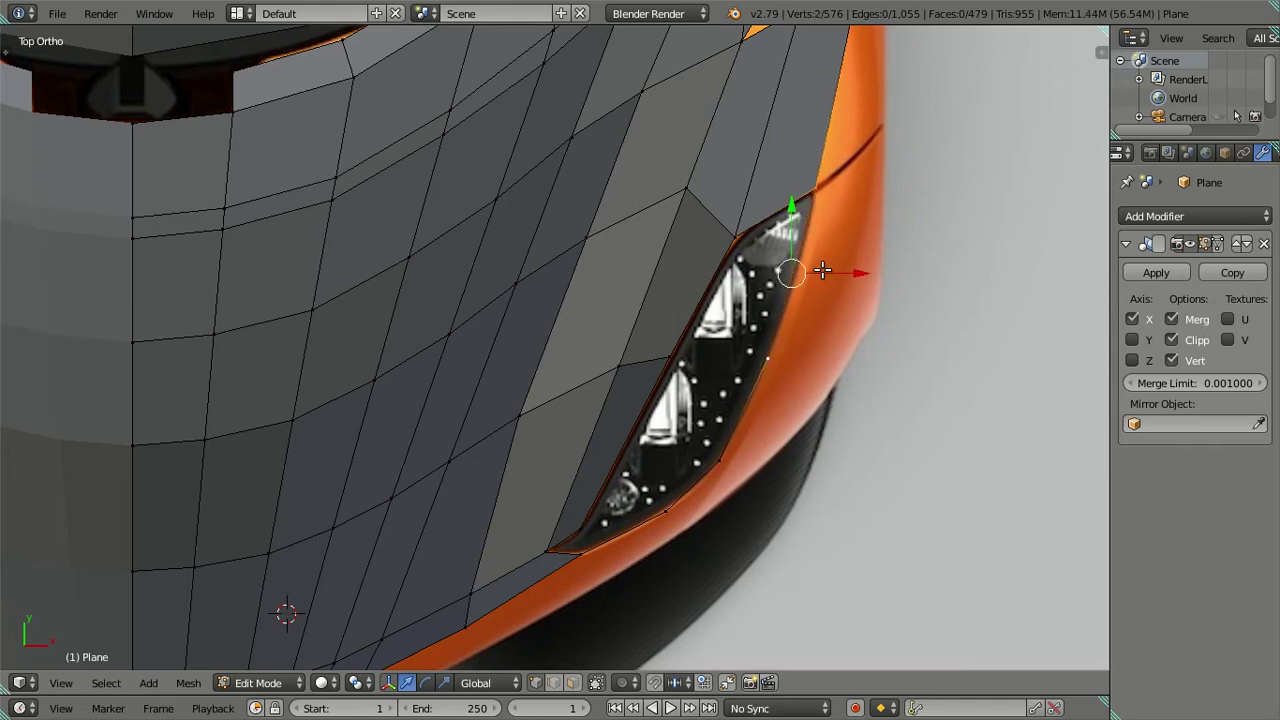
pyautogui.press('g')
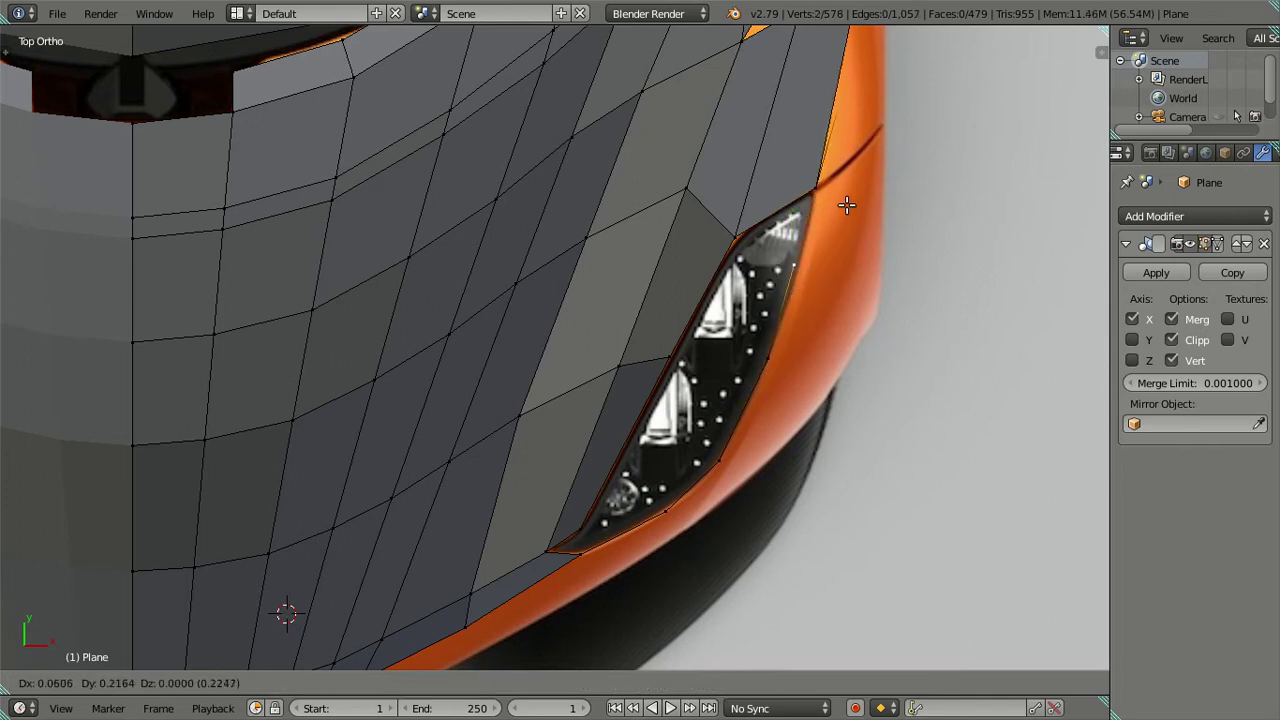
pyautogui.rightClick(860, 215)
pyautogui.rightClick(868, 232)
pyautogui.rightClick(797, 348)
pyautogui.press('e')
# Place the new vertex near the headlight's top corner and lower two outer-edge vertices
pyautogui.click(866, 212)
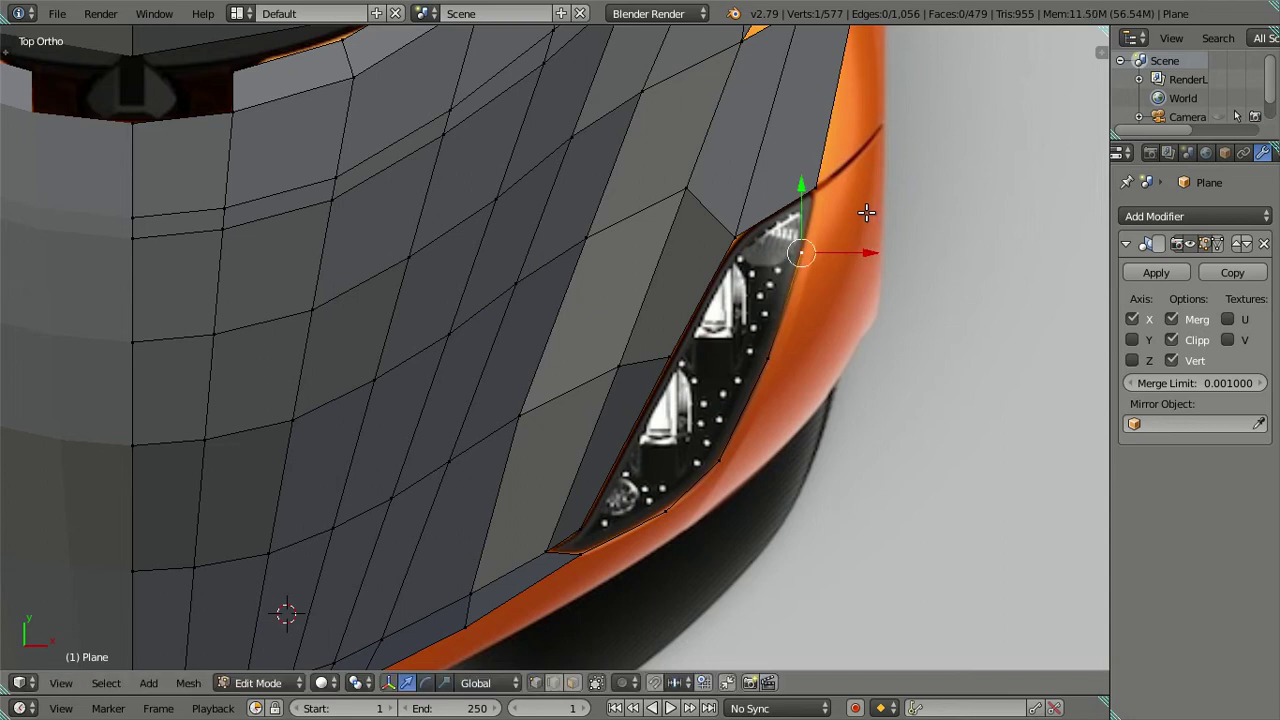
pyautogui.keyDown('shift'); pyautogui.rightClick(816, 188); pyautogui.keyUp('shift')
pyautogui.press('a')
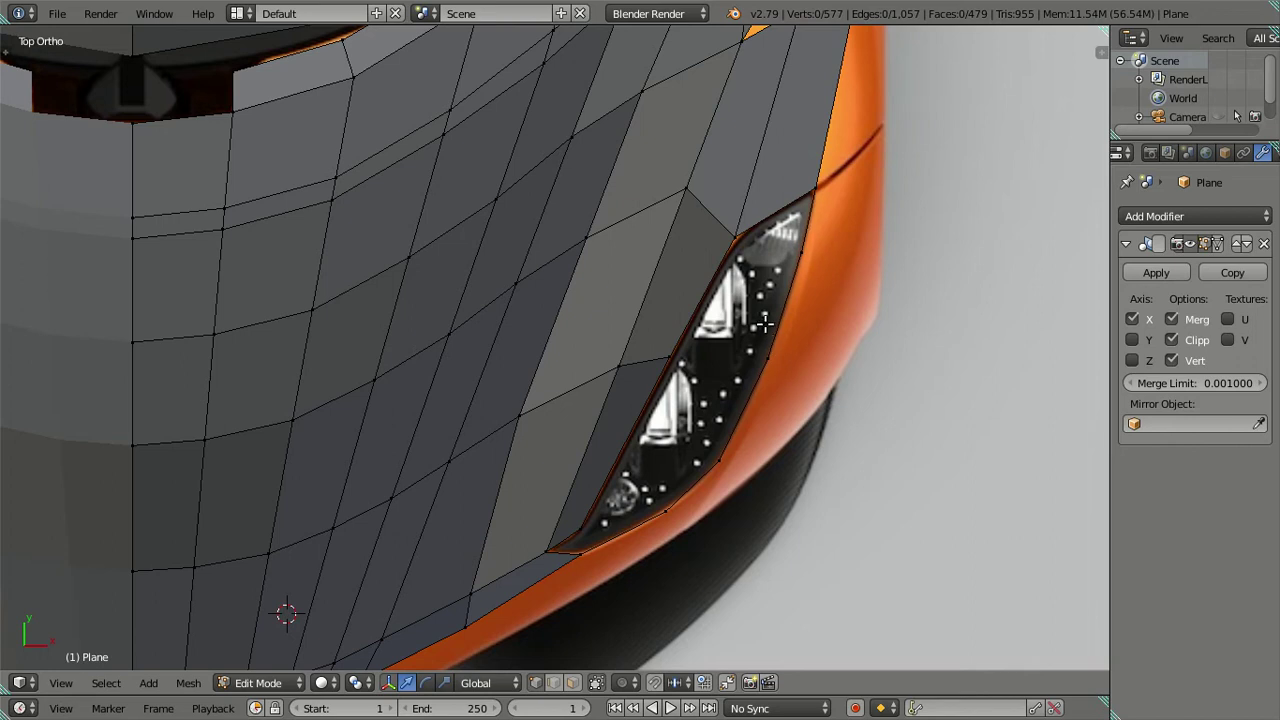
pyautogui.rightClick(807, 275)
pyautogui.press('g')
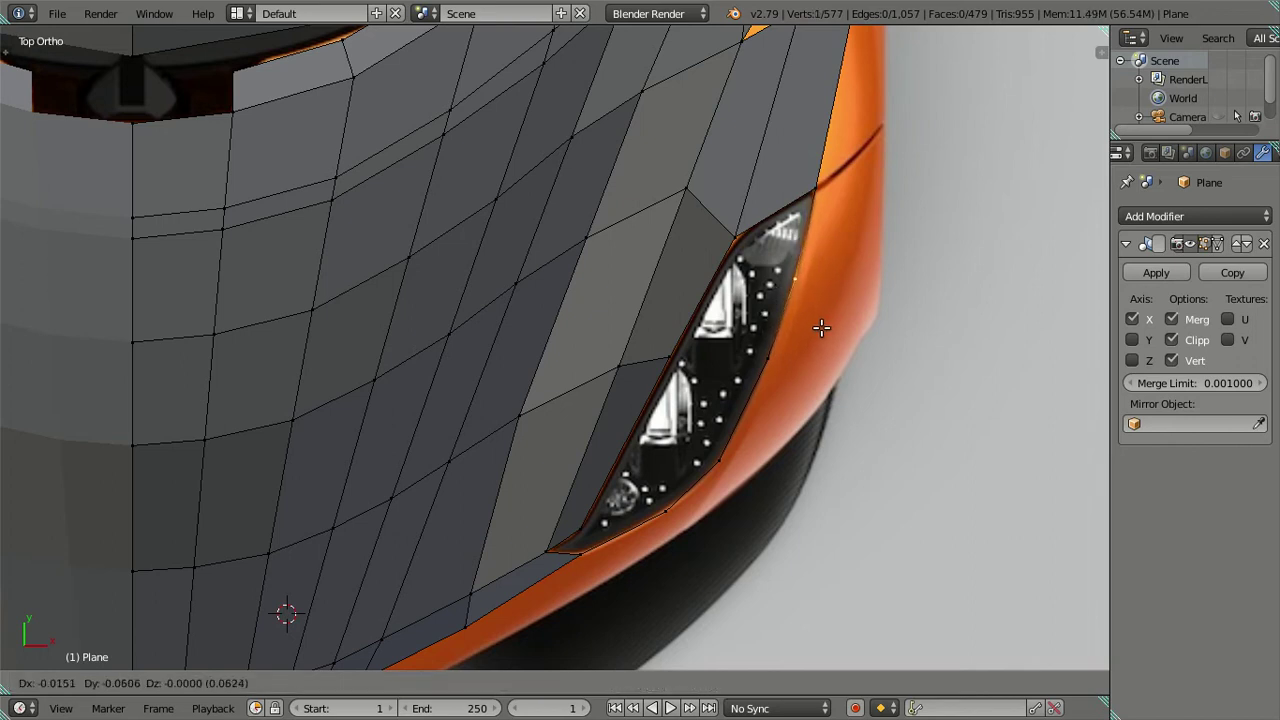
pyautogui.click(821, 327)
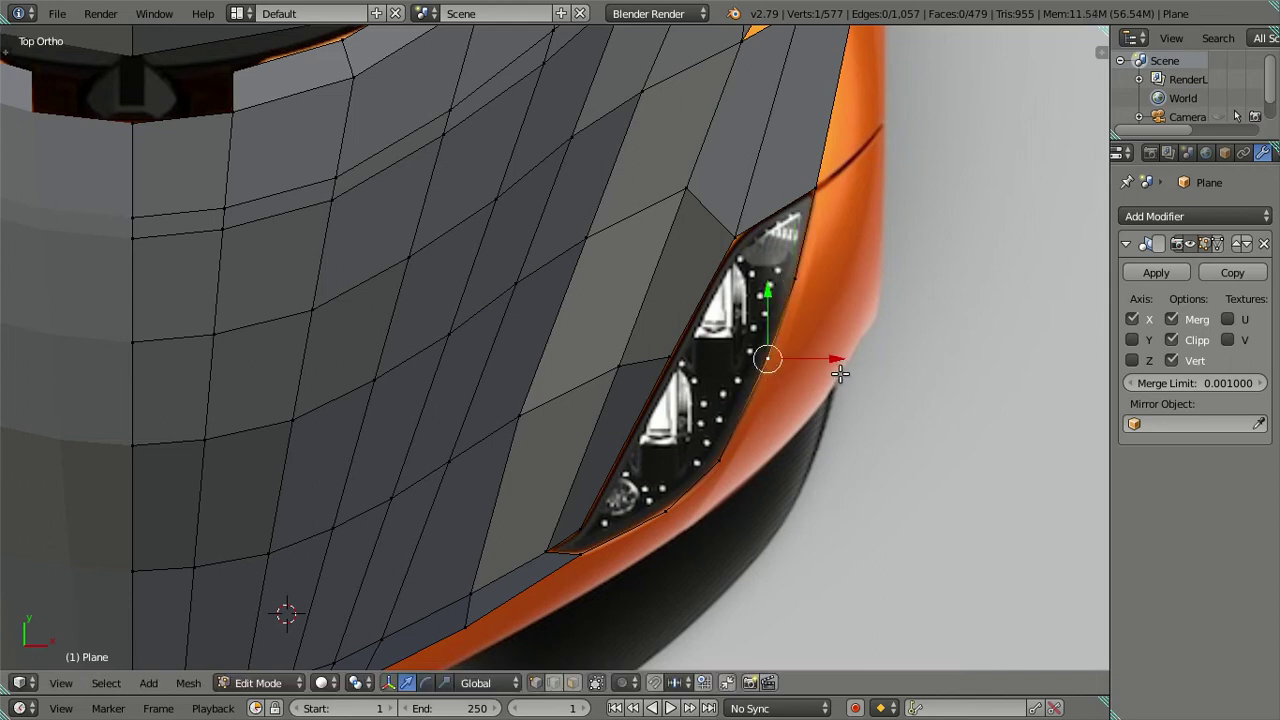
pyautogui.press('g')
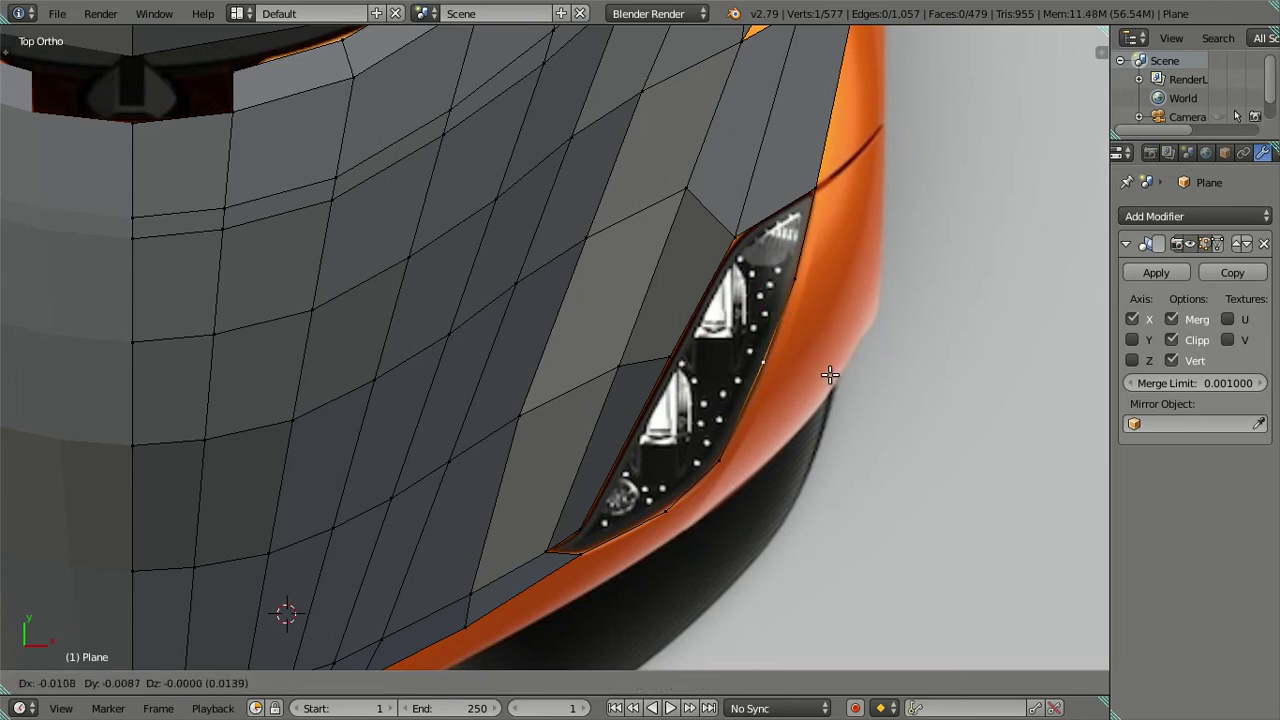
pyautogui.click(829, 389)
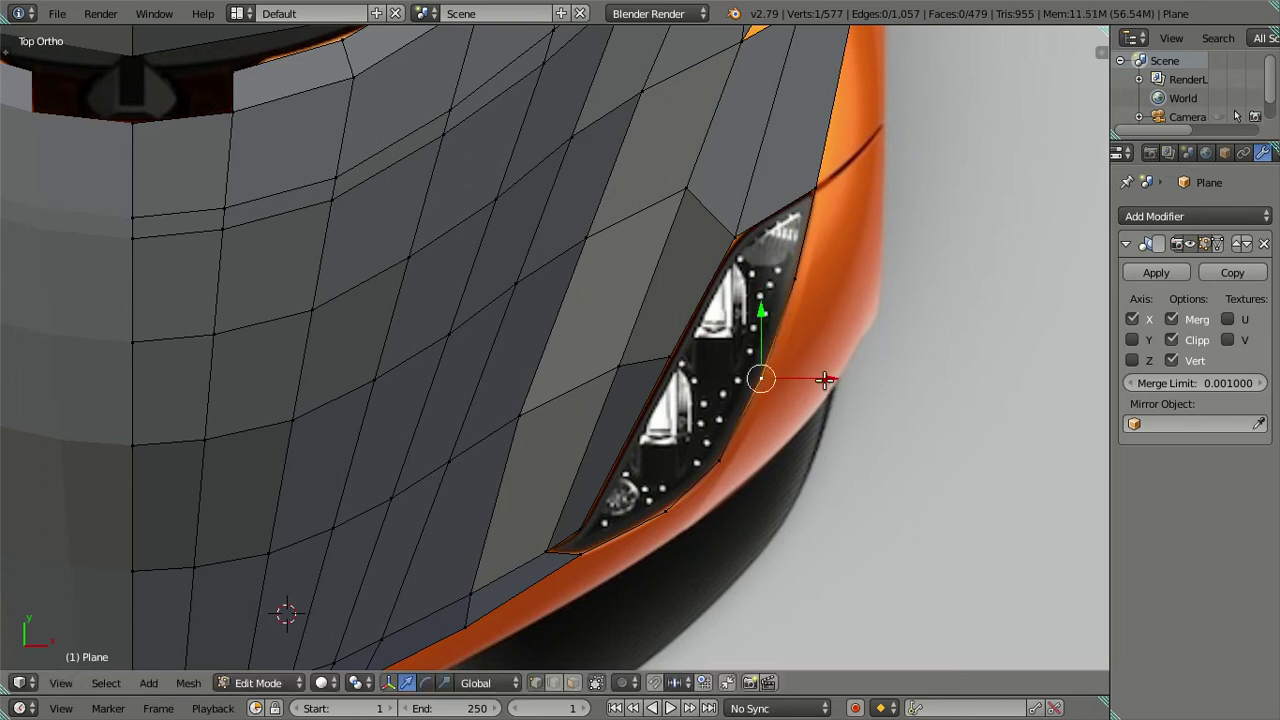
# Dissolve the extra headlight corner vertex and move three edge vertices to trace the reference outline
pyautogui.rightClick(731, 236)
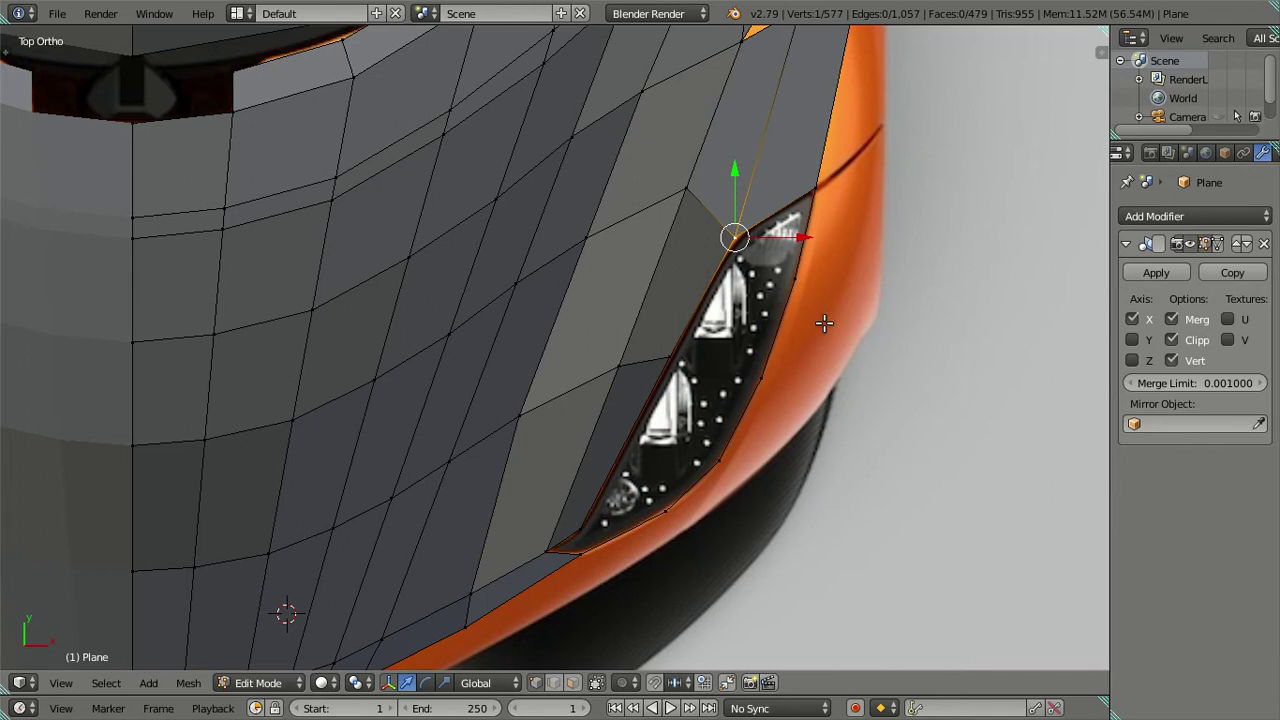
pyautogui.rightClick(790, 278)
pyautogui.press('x')
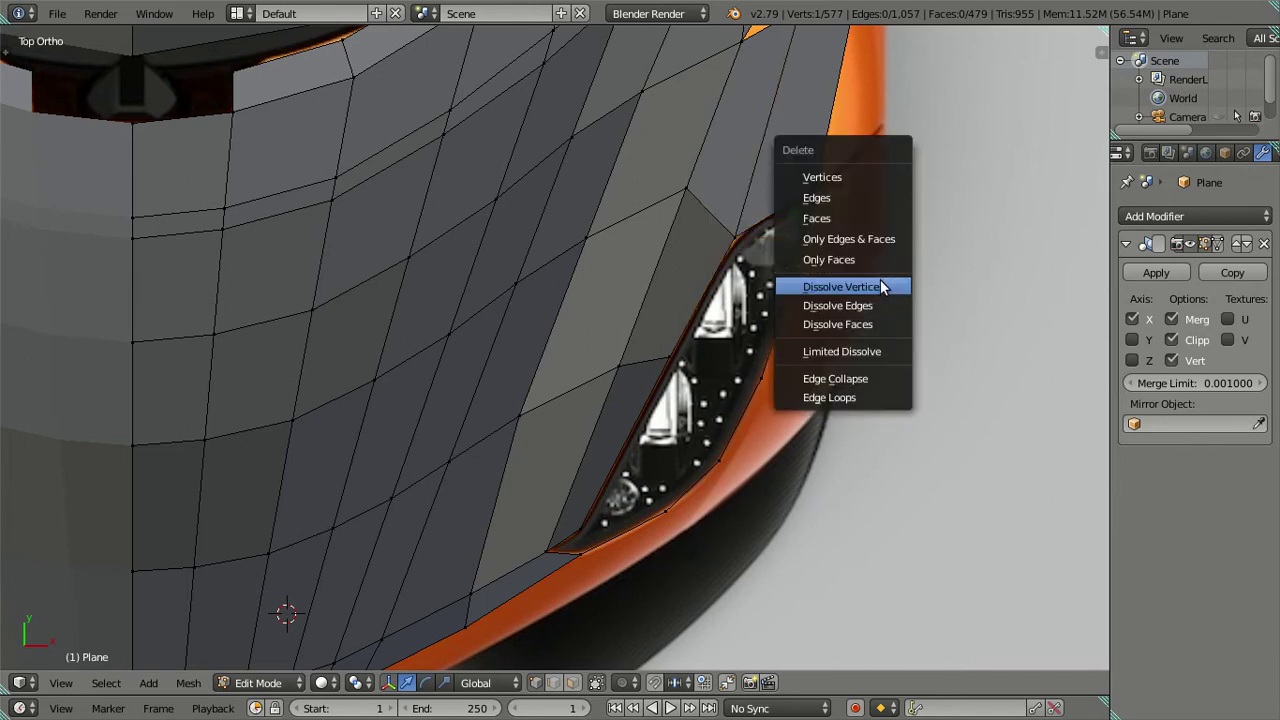
pyautogui.click(880, 286)
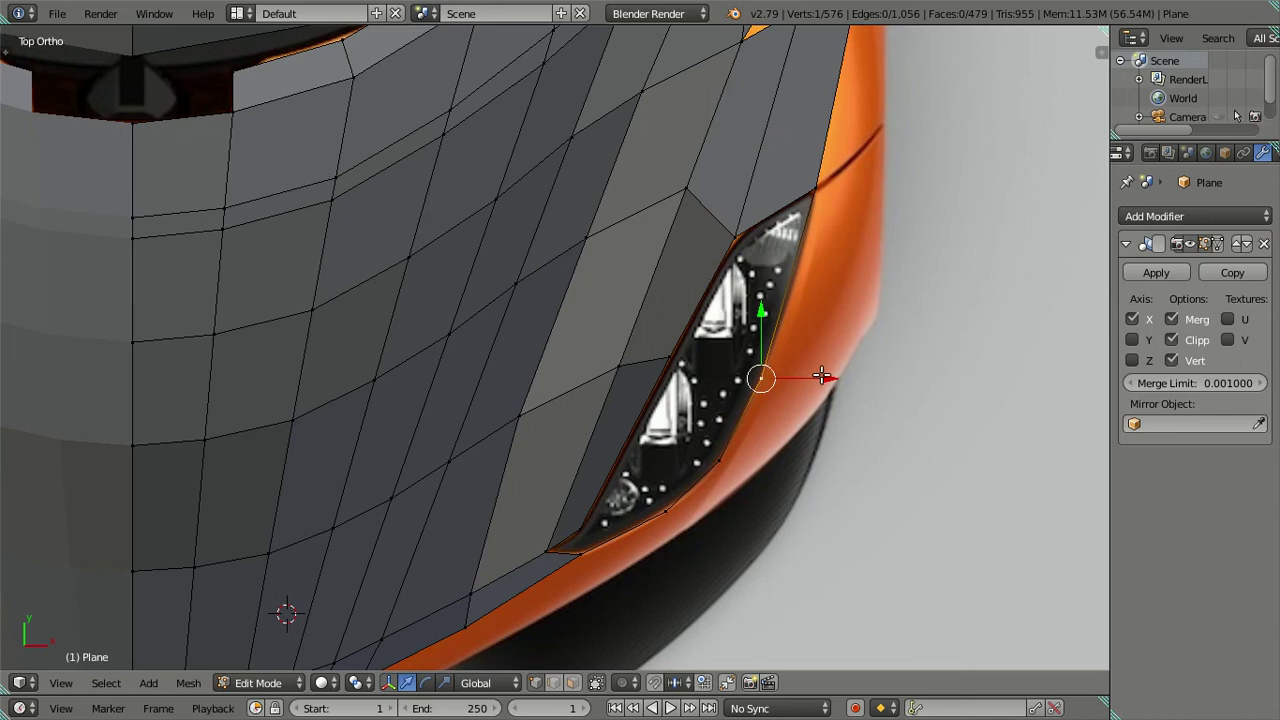
pyautogui.press('g')
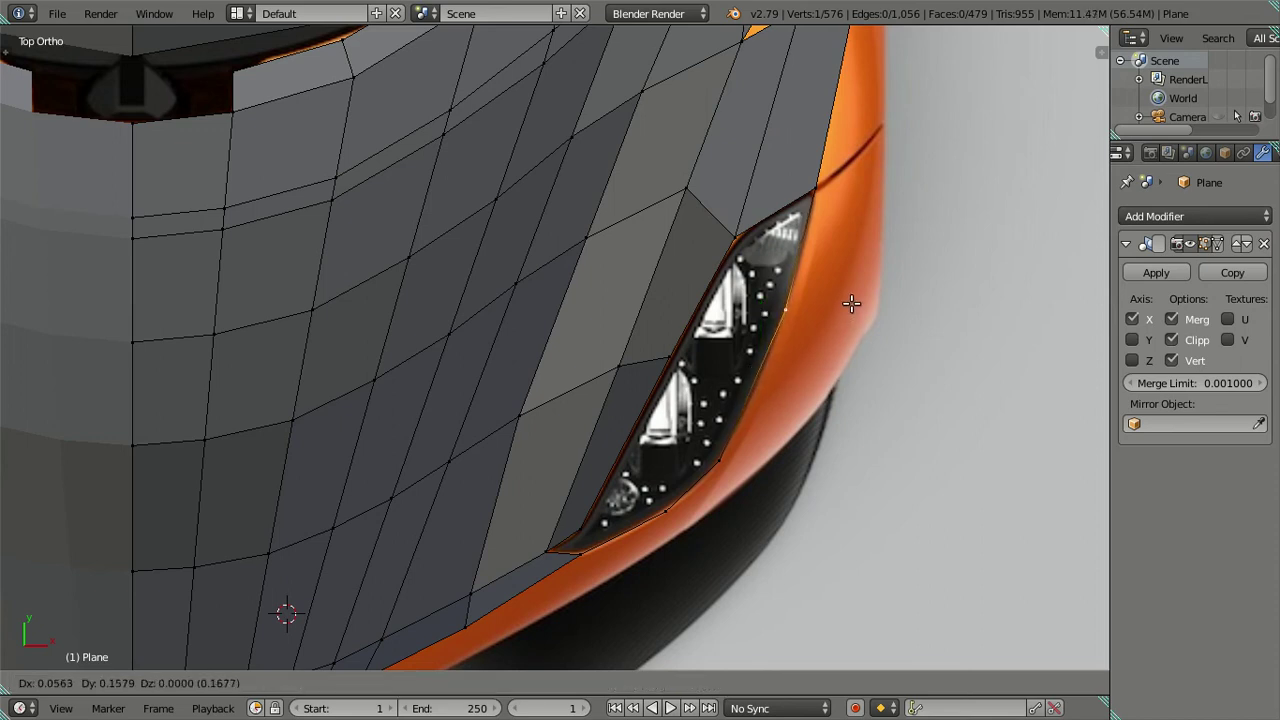
pyautogui.click(851, 303)
pyautogui.rightClick(728, 458)
pyautogui.press('g')
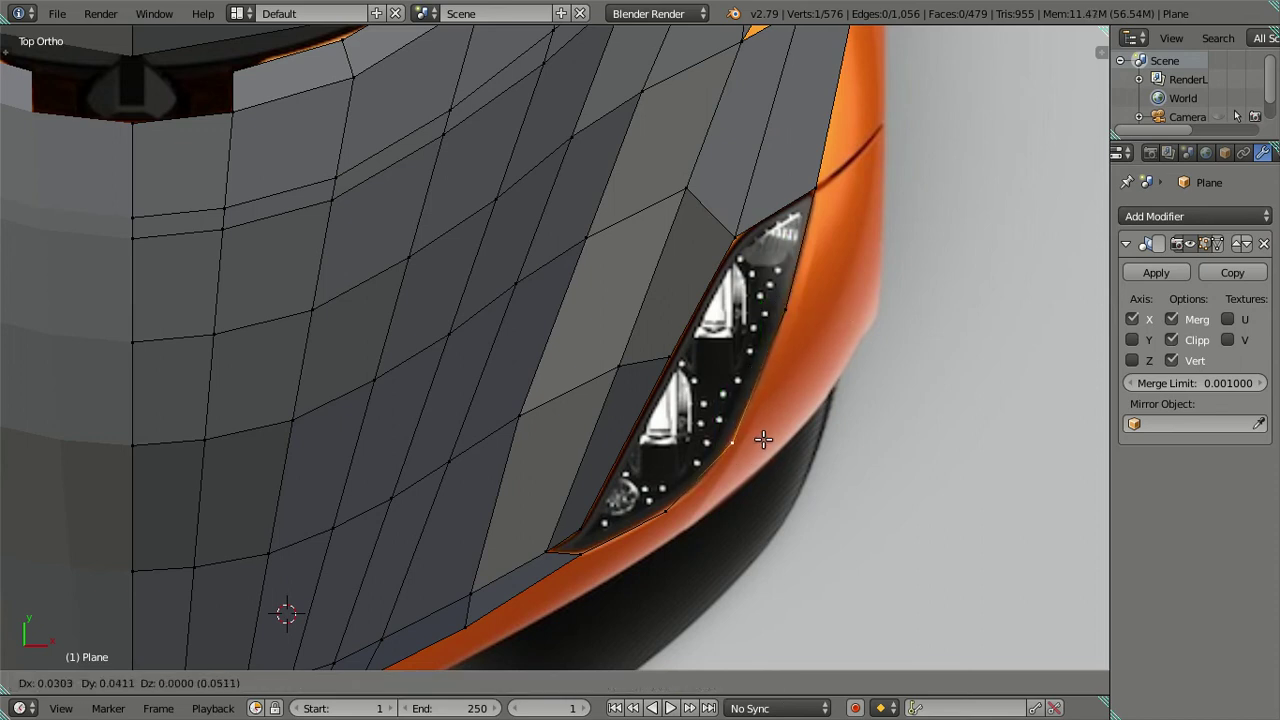
pyautogui.click(763, 440)
pyautogui.rightClick(666, 510)
pyautogui.press('g')
pyautogui.click(727, 499)
# Orbit to the body's lower side and raise the first low vertex under the side edge
pyautogui.press('a')
pyautogui.press('x')
pyautogui.moveTo(971, 423)
pyautogui.mouseDown(button='middle')
pyautogui.moveTo(740, 337)
pyautogui.moveTo(643, 223)
pyautogui.moveTo(573, 268)
pyautogui.mouseUp(button='middle')
pyautogui.rightClick(607, 497)
pyautogui.press('g')
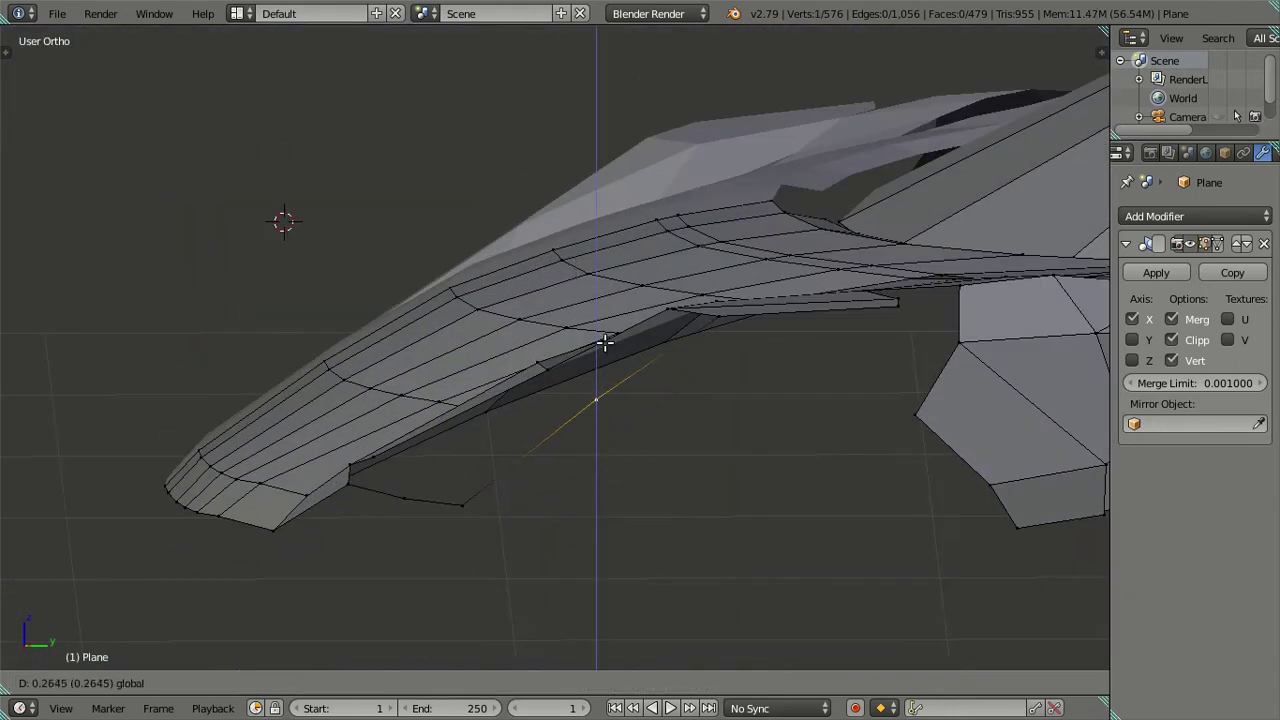
pyautogui.click(606, 340)
# In Right Ortho view, lift two more lower-edge vertices vertically onto the fender arch line
pyautogui.rightClick(459, 504)
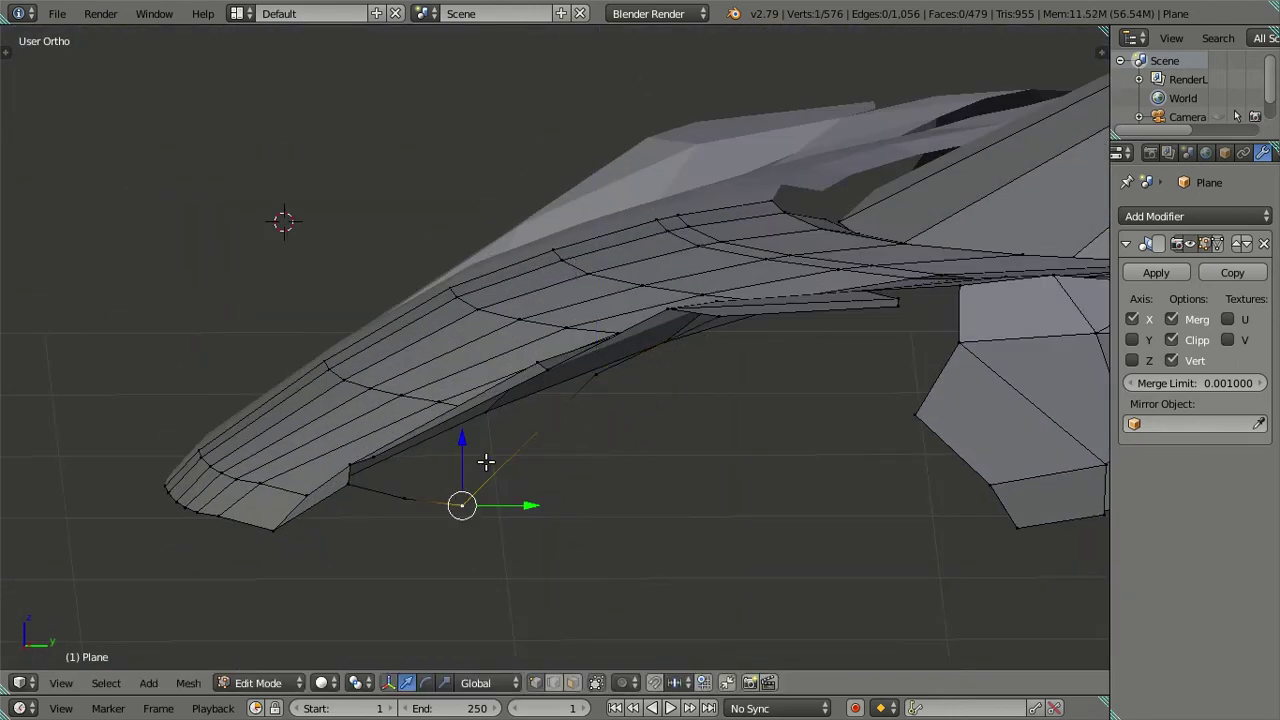
pyautogui.press('KP_3')
pyautogui.press('z')
pyautogui.press('z')
pyautogui.press('z')
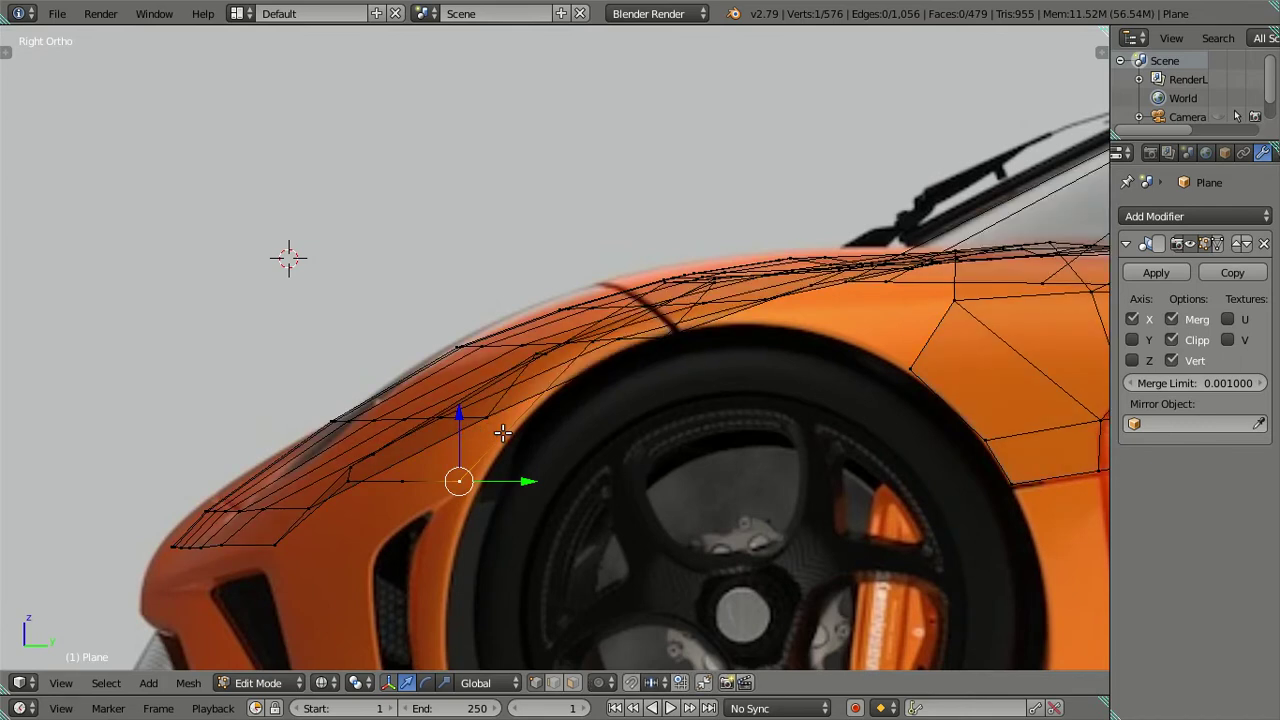
pyautogui.press('z')
pyautogui.press('g')
pyautogui.press('z')
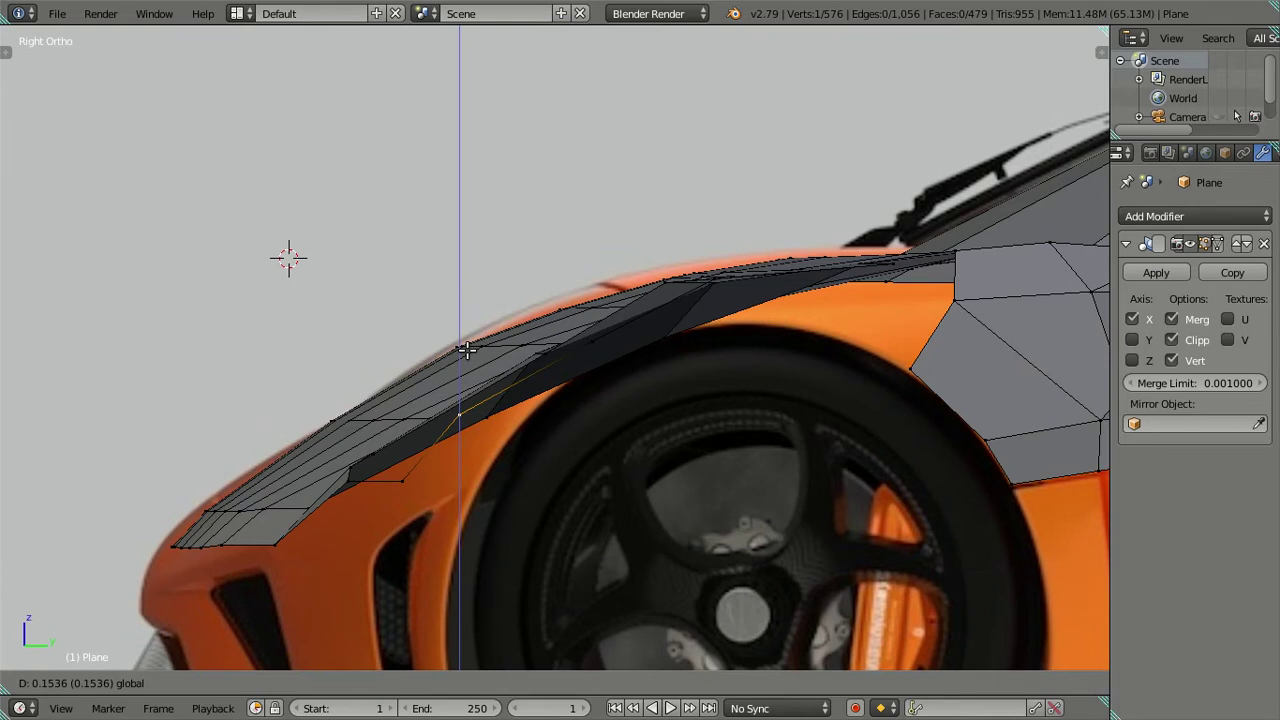
pyautogui.click(472, 363)
pyautogui.rightClick(396, 437)
pyautogui.click(390, 429)
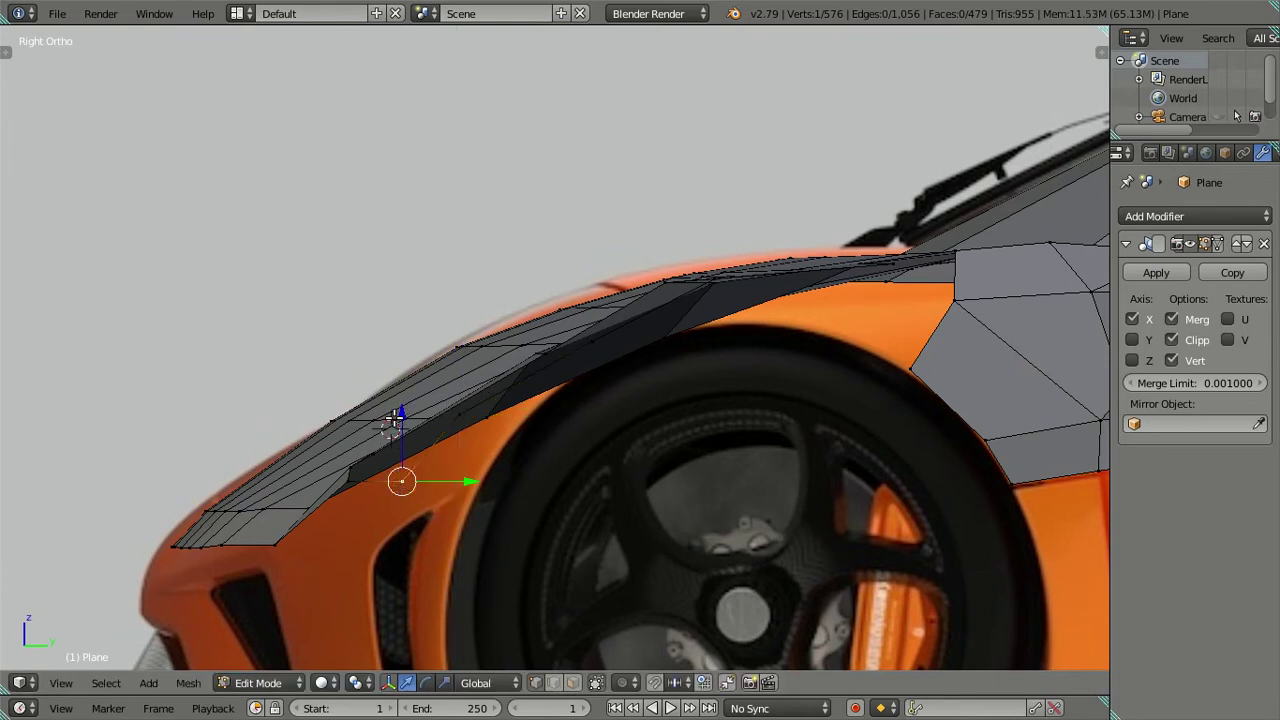
pyautogui.press('g')
pyautogui.press('z')
pyautogui.click(400, 400)
# In Front Ortho view, move the side-edge vertex beside the headlight vertically to match the reference
pyautogui.press('KP_1')
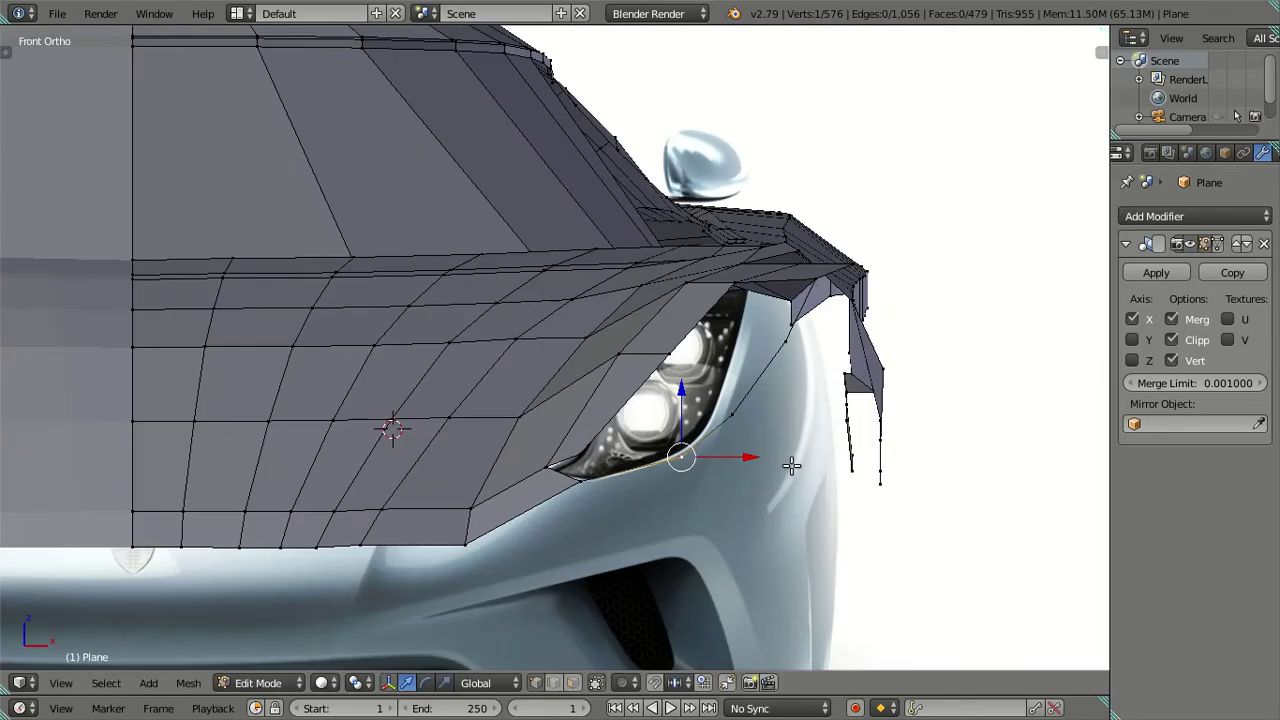
pyautogui.press('z')
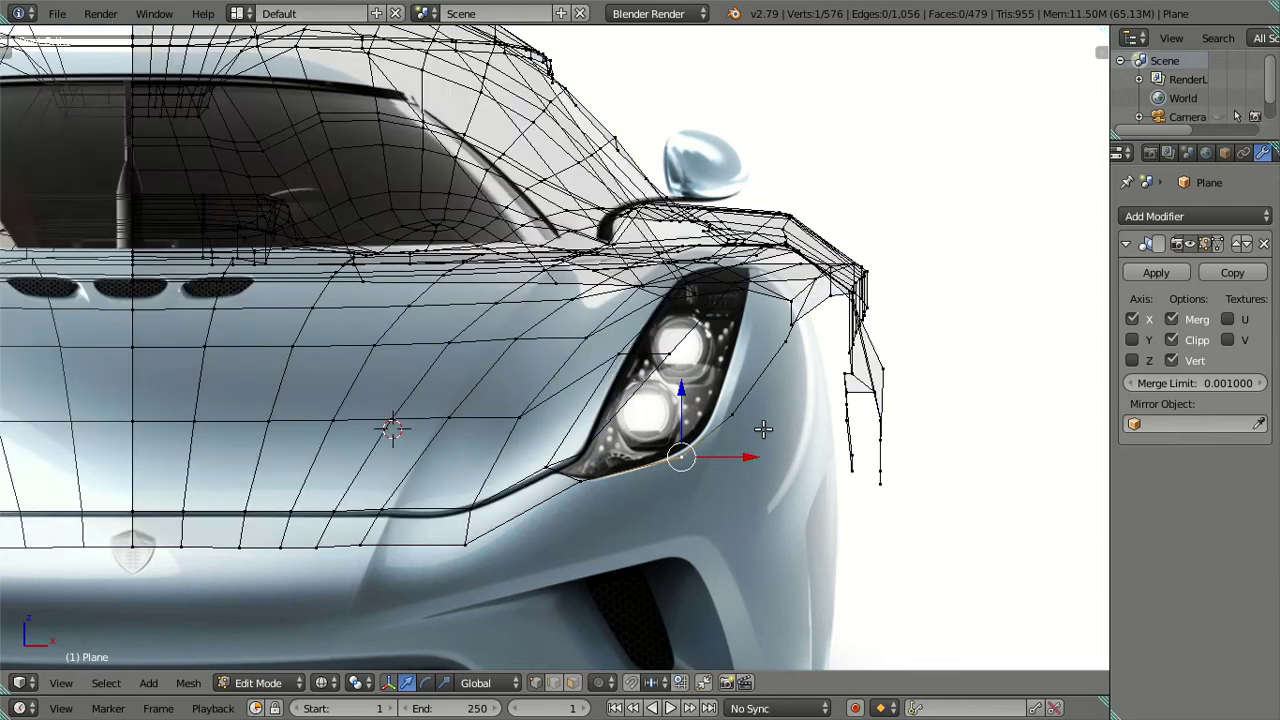
pyautogui.scroll(1, 763, 429)
pyautogui.press('z')
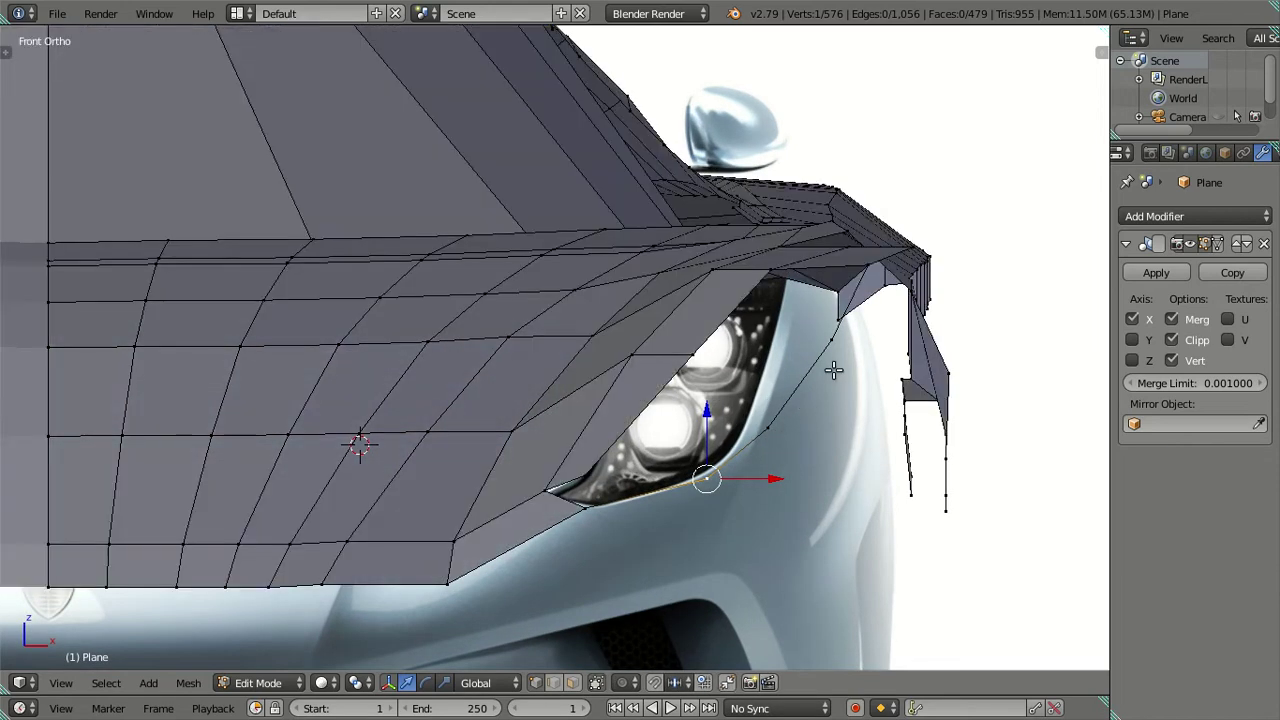
pyautogui.rightClick(768, 422)
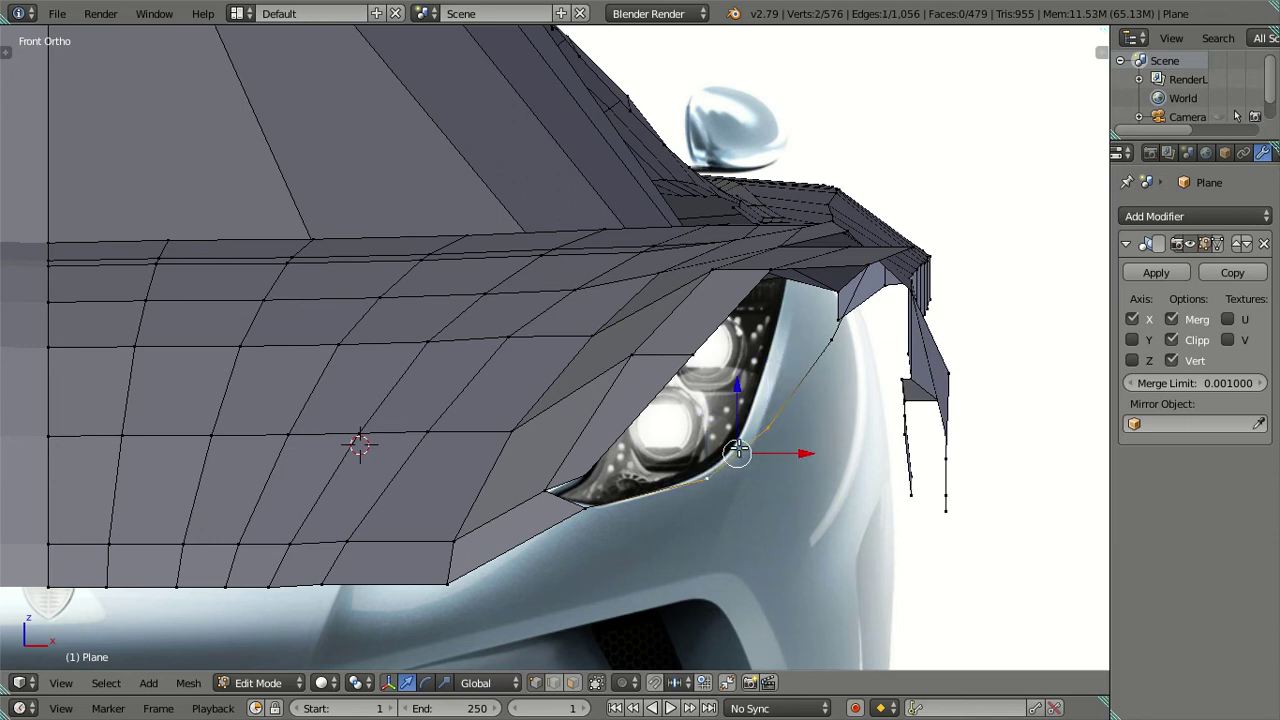
pyautogui.press('z')
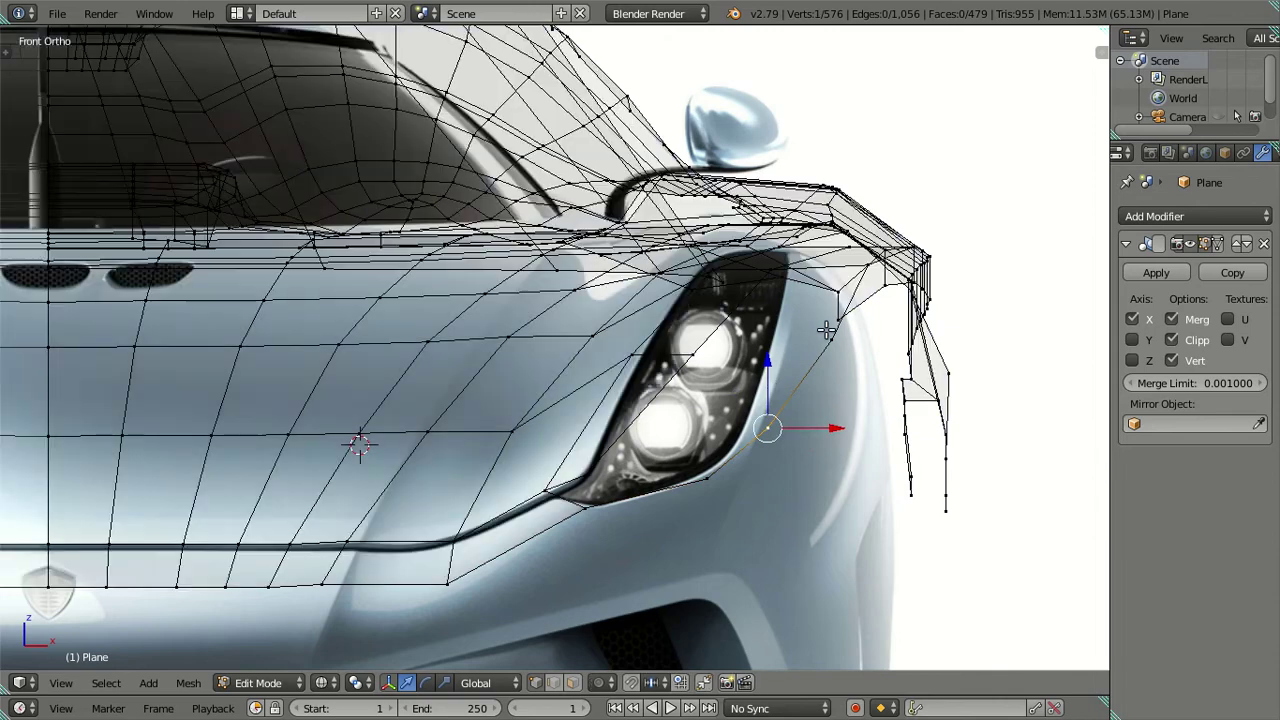
pyautogui.press('z')
pyautogui.moveTo(838, 320)
pyautogui.mouseDown(button='middle')
pyautogui.moveTo(848, 357)
pyautogui.moveTo(777, 317)
pyautogui.moveTo(760, 334)
pyautogui.mouseUp(button='middle')
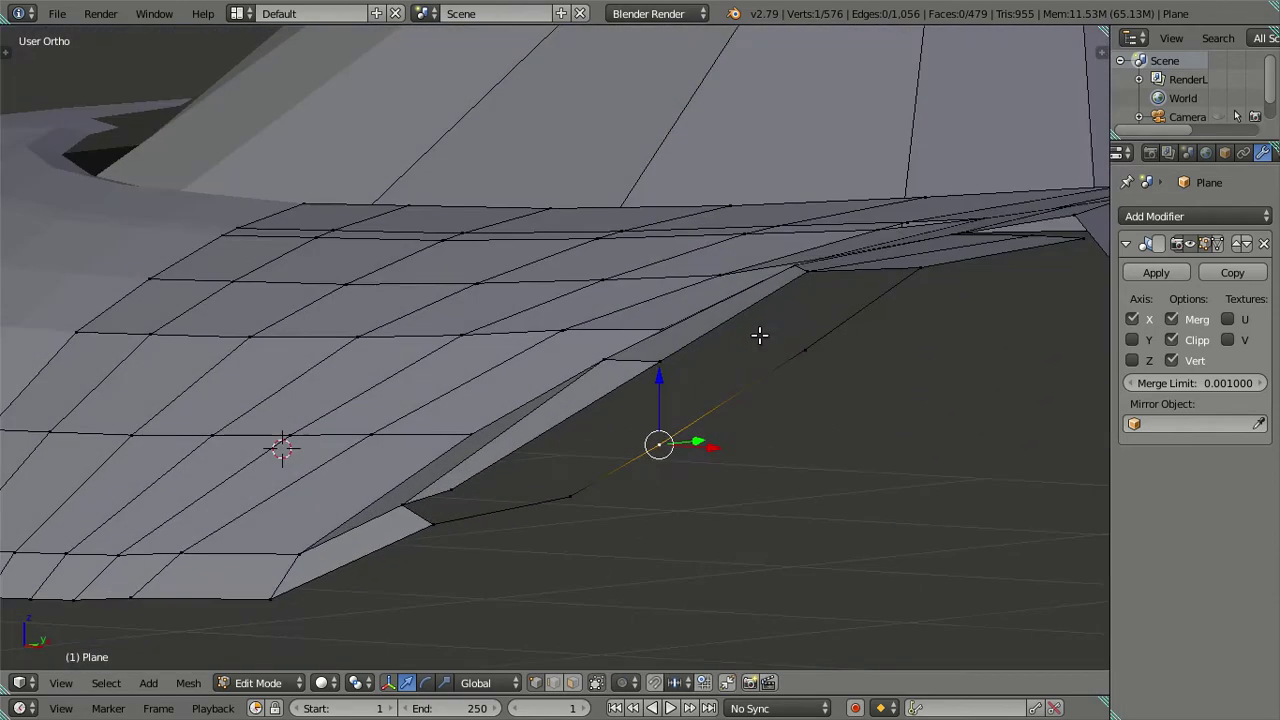
pyautogui.press('KP_1')
pyautogui.press('g')
pyautogui.press('z')
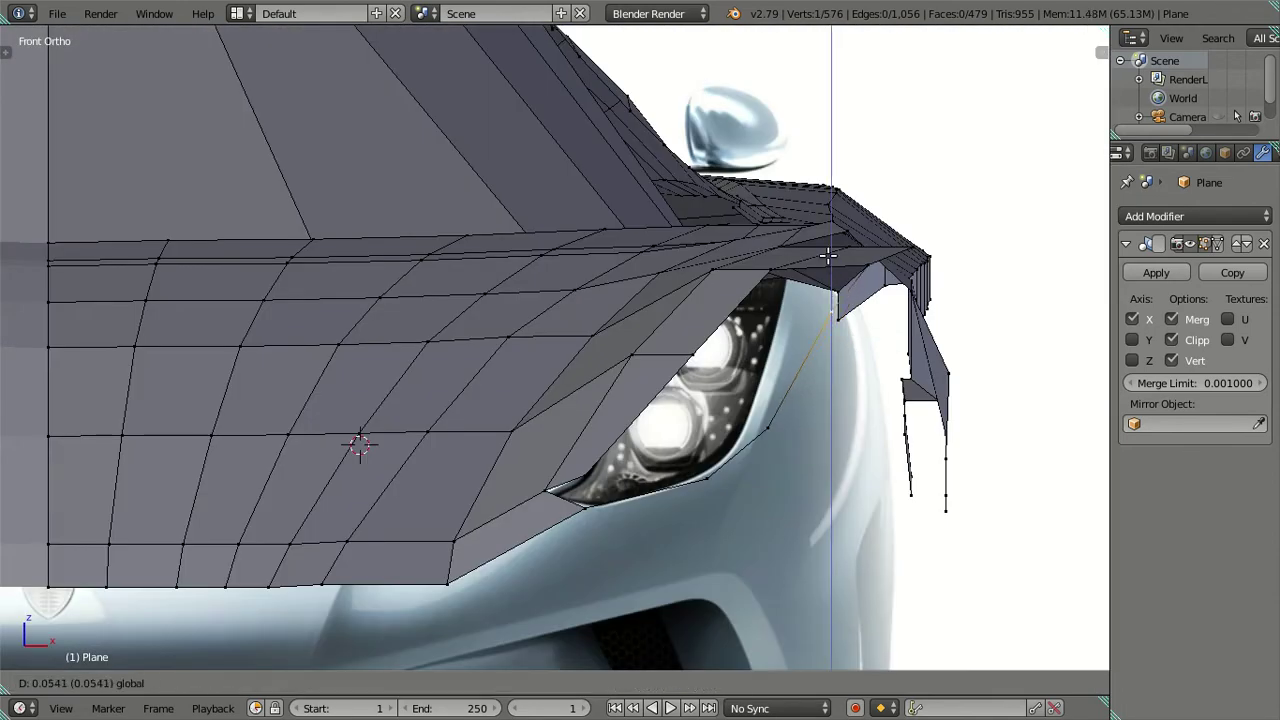
pyautogui.click(828, 256)
# Inspect the lower side-edge vertex pairs from several angles, leaving nothing selected
pyautogui.moveTo(838, 250)
pyautogui.mouseDown(button='middle')
pyautogui.moveTo(851, 334)
pyautogui.moveTo(746, 306)
pyautogui.moveTo(706, 351)
pyautogui.moveTo(703, 460)
pyautogui.moveTo(700, 371)
pyautogui.moveTo(809, 329)
pyautogui.moveTo(848, 345)
pyautogui.moveTo(714, 323)
pyautogui.moveTo(643, 354)
pyautogui.moveTo(597, 395)
pyautogui.mouseUp(button='middle')
pyautogui.press('z')
pyautogui.press('a')
pyautogui.press('z')
pyautogui.rightClick(392, 513)
pyautogui.keyDown('shift'); pyautogui.rightClick(462, 473); pyautogui.keyUp('shift')
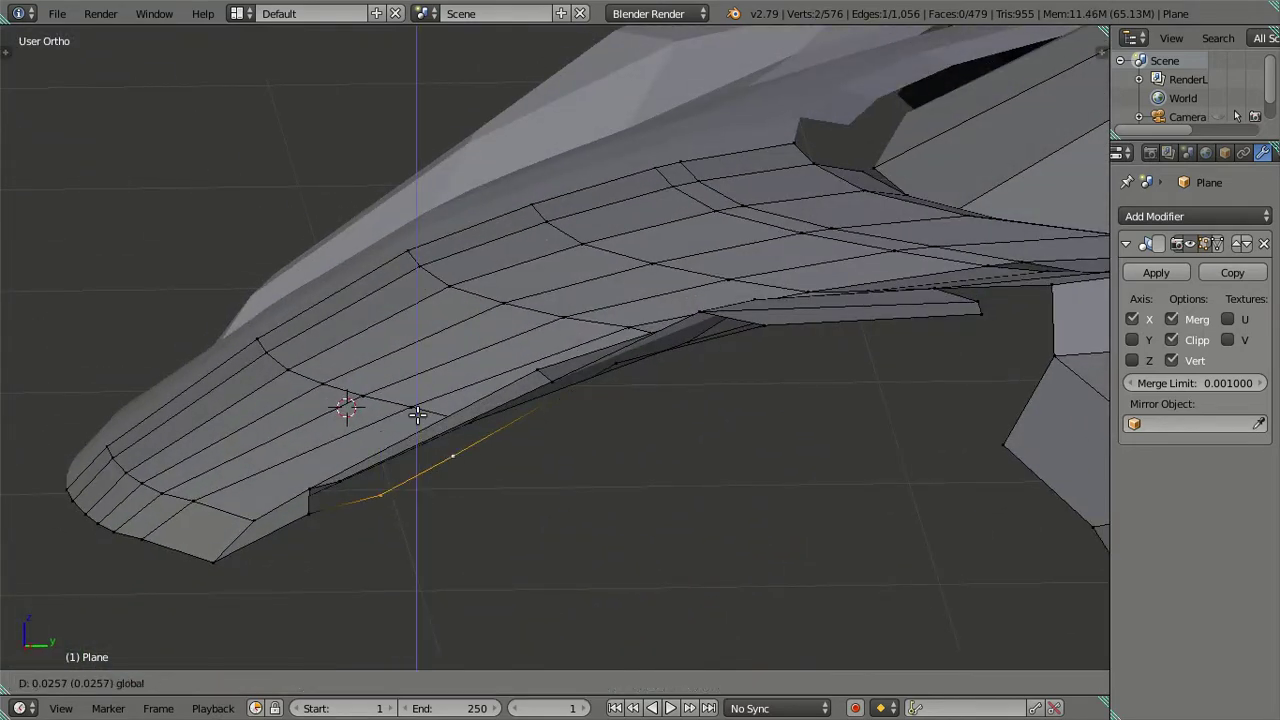
pyautogui.moveTo(462, 473)
pyautogui.mouseDown(button='middle')
pyautogui.moveTo(483, 400)
pyautogui.moveTo(526, 383)
pyautogui.moveTo(631, 477)
pyautogui.moveTo(603, 474)
pyautogui.moveTo(650, 408)
pyautogui.mouseUp(button='middle')
pyautogui.press('a')
pyautogui.press('g')
pyautogui.press('Escape')
pyautogui.press('a')
# From underneath, merge the two stray vertex pairs at the lower fender corner with Alt+M
pyautogui.moveTo(651, 352)
pyautogui.mouseDown(button='middle')
pyautogui.moveTo(646, 434)
pyautogui.moveTo(864, 397)
pyautogui.moveTo(886, 423)
pyautogui.moveTo(931, 397)
pyautogui.moveTo(737, 540)
pyautogui.moveTo(583, 443)
pyautogui.moveTo(711, 449)
pyautogui.moveTo(763, 503)
pyautogui.moveTo(770, 435)
pyautogui.moveTo(649, 449)
pyautogui.moveTo(811, 443)
pyautogui.moveTo(670, 418)
pyautogui.moveTo(791, 351)
pyautogui.mouseUp(button='middle')
pyautogui.scroll(2, 811, 443)
pyautogui.rightClick(730, 405)
pyautogui.hotkey('alt', 'm')
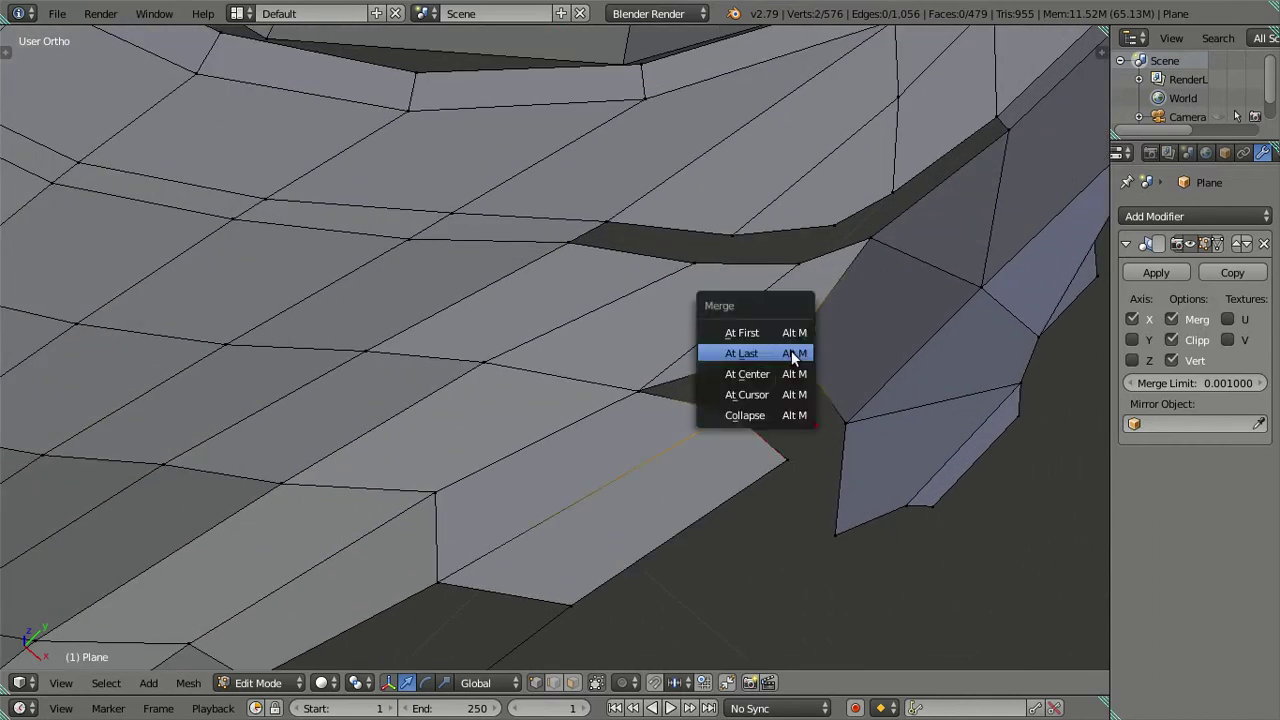
pyautogui.click(750, 317)
pyautogui.rightClick(788, 458)
pyautogui.keyDown('shift'); pyautogui.rightClick(843, 428); pyautogui.keyUp('shift')
pyautogui.hotkey('alt', 'm')
pyautogui.click(806, 434)
# Orbit to check the merged area, then return to the top view with the reference
pyautogui.moveTo(857, 491)
pyautogui.mouseDown(button='middle')
pyautogui.moveTo(808, 400)
pyautogui.moveTo(741, 381)
pyautogui.moveTo(603, 560)
pyautogui.moveTo(696, 501)
pyautogui.mouseUp(button='middle')
pyautogui.scroll(-5, 846, 434)
pyautogui.moveTo(846, 434); pyautogui.dragTo(783, 451, button='middle')
pyautogui.scroll(5, 806, 531)
pyautogui.moveTo(826, 575); pyautogui.dragTo(766, 443, button='middle')
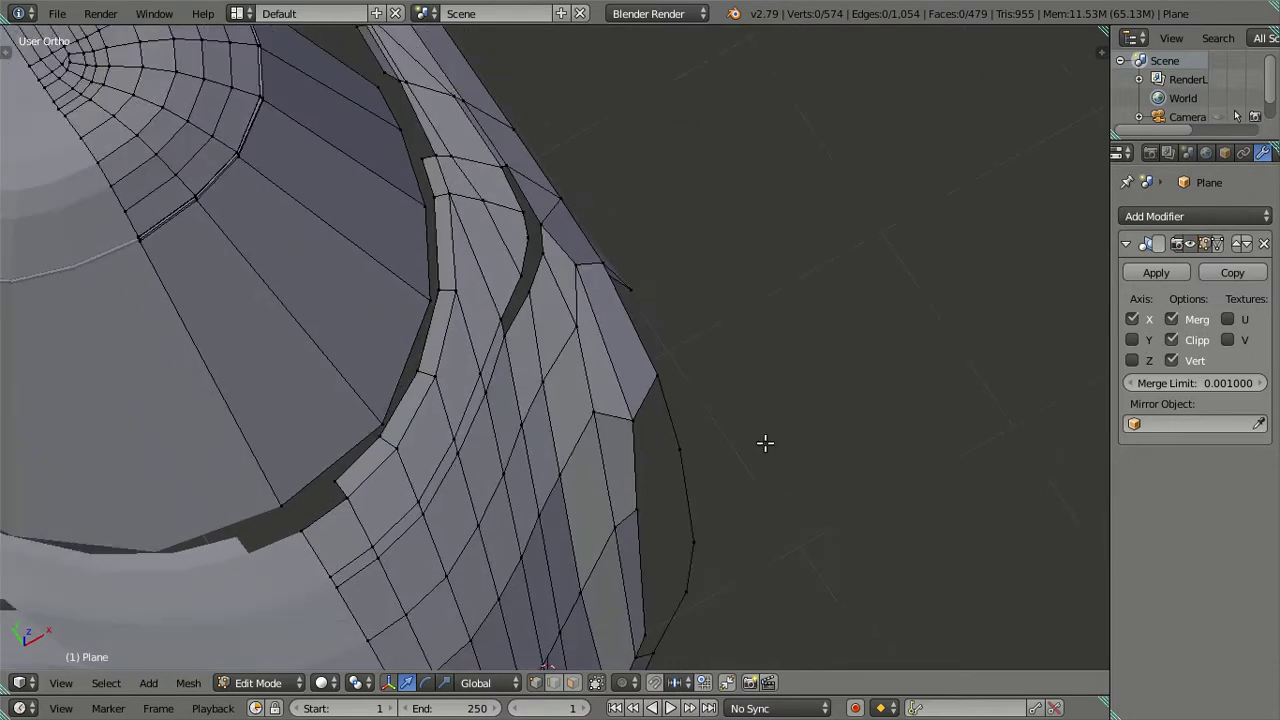
pyautogui.press('KP_7')
# Reposition two hood vertices near the fender and headlight to follow the reference outline
pyautogui.scroll(3, 691, 457)
pyautogui.rightClick(587, 330)
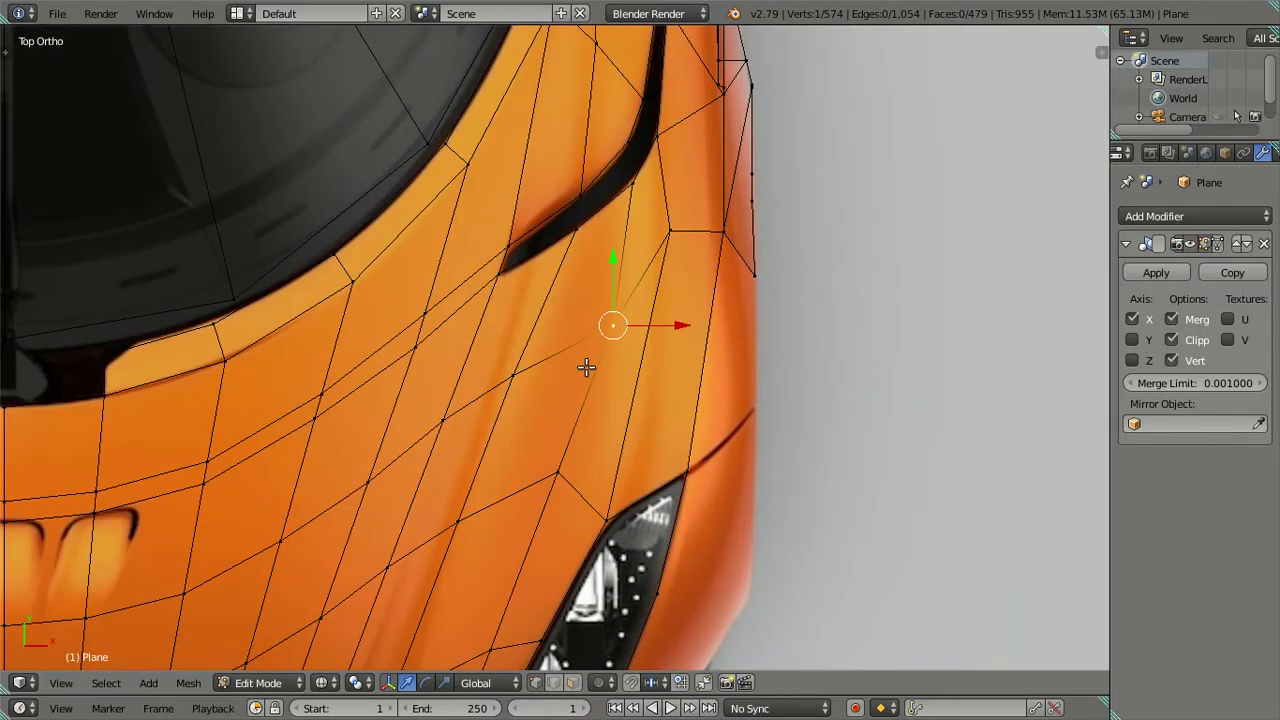
pyautogui.keyDown('shift'); pyautogui.moveTo(708, 378); pyautogui.dragTo(735, 388, button='middle'); pyautogui.keyUp('shift')
pyautogui.press('g')
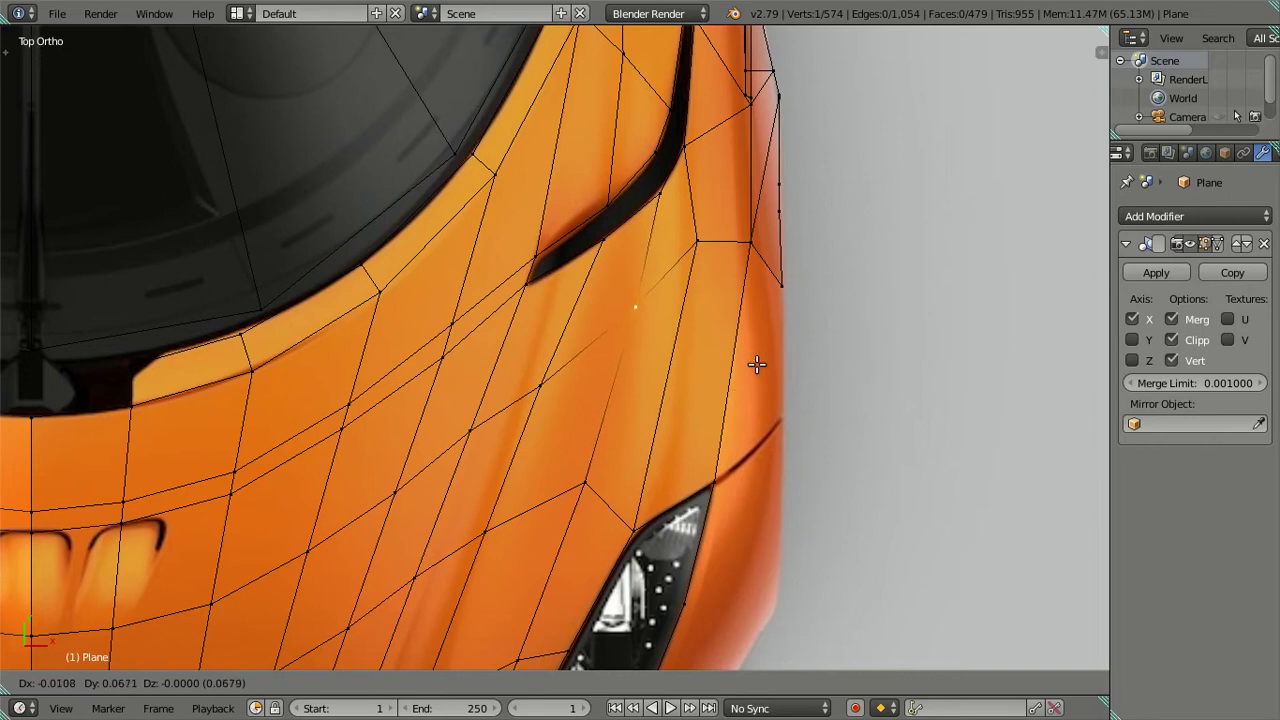
pyautogui.click(757, 364)
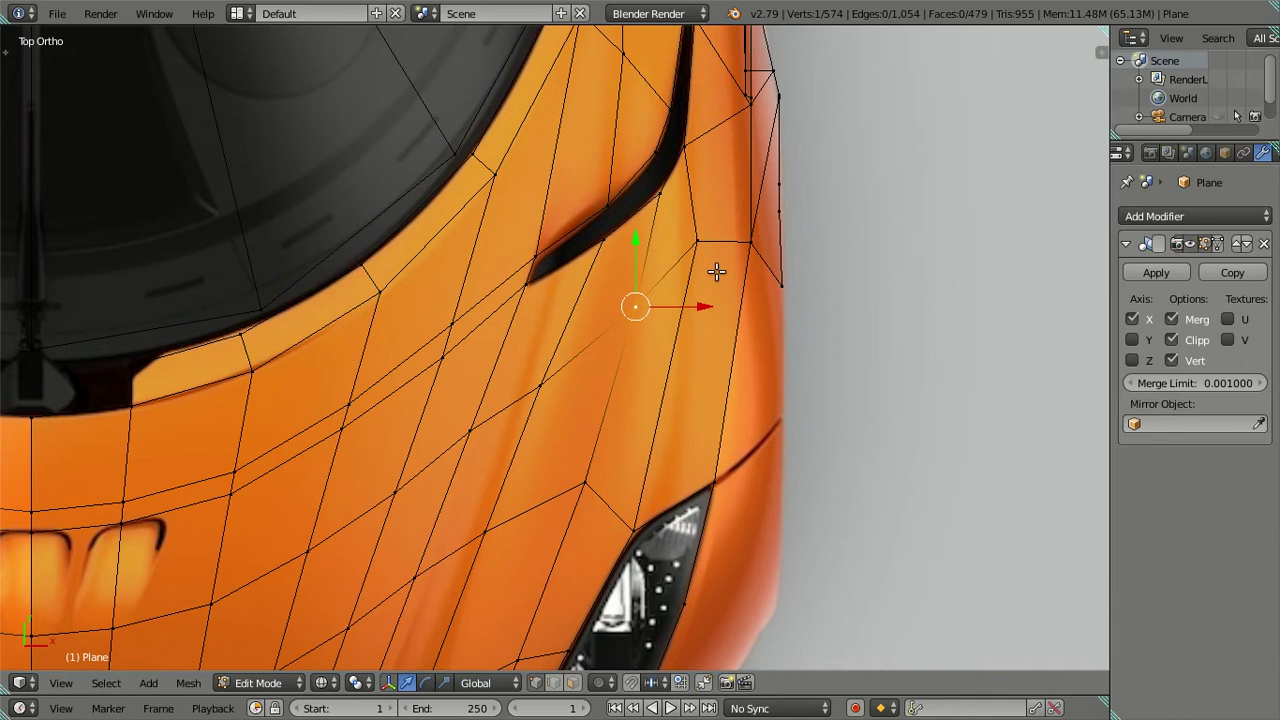
pyautogui.rightClick(622, 428)
pyautogui.keyDown('shift'); pyautogui.moveTo(610, 461); pyautogui.dragTo(705, 355, button='middle'); pyautogui.keyUp('shift')
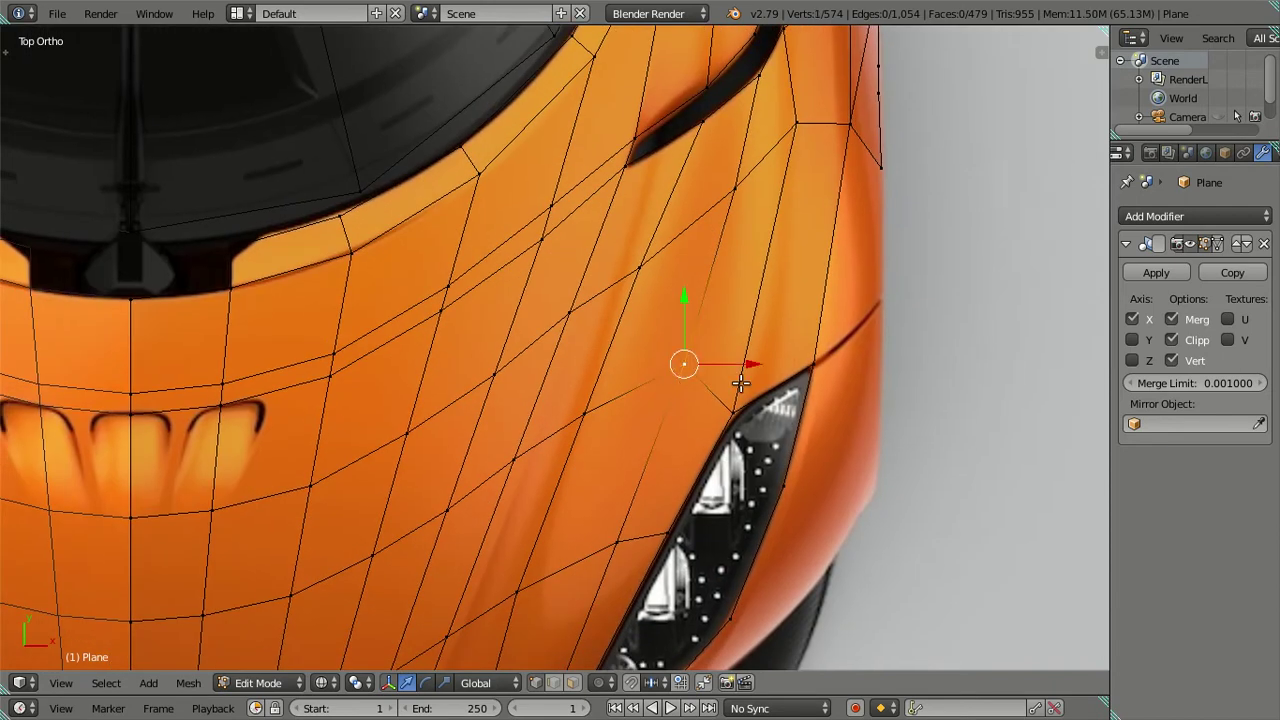
pyautogui.press('g')
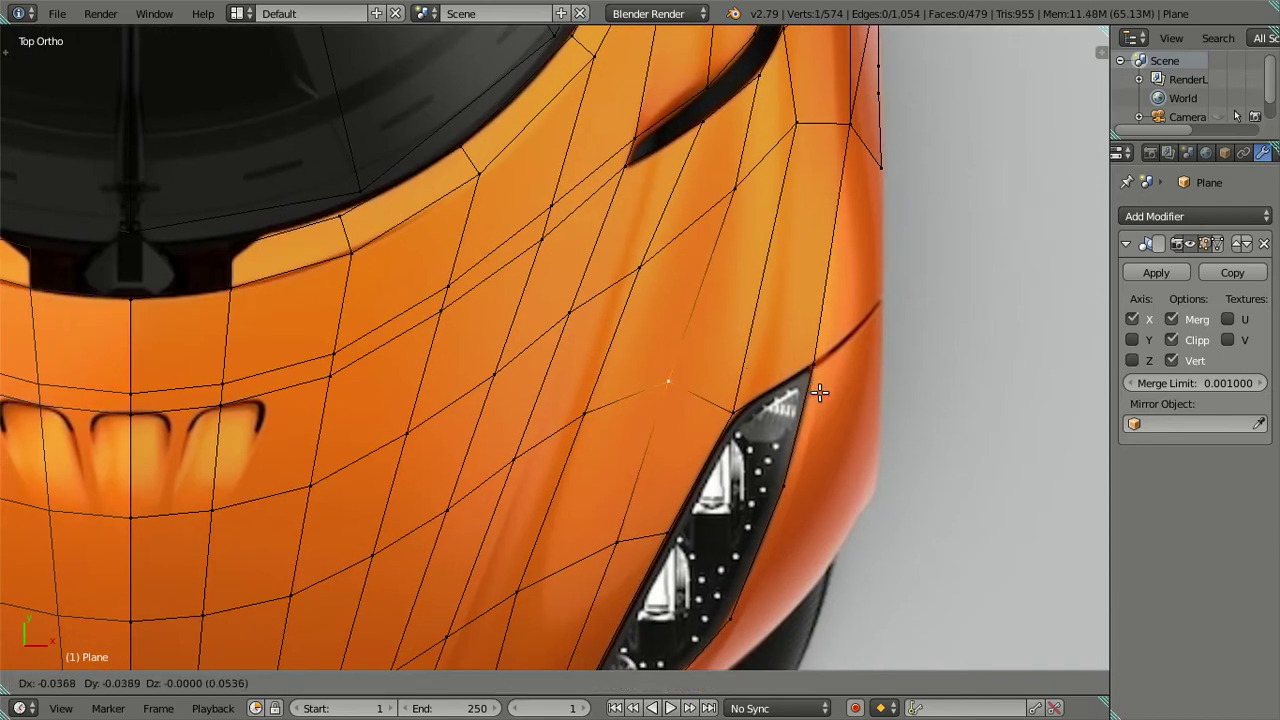
pyautogui.click(822, 393)
# Nudge the vertex above the headlight into line with the reference
pyautogui.scroll(-3, 600, 480)
pyautogui.keyDown('shift'); pyautogui.moveTo(596, 487); pyautogui.dragTo(690, 384, button='middle'); pyautogui.keyUp('shift')
pyautogui.press('a')
pyautogui.rightClick(690, 384)
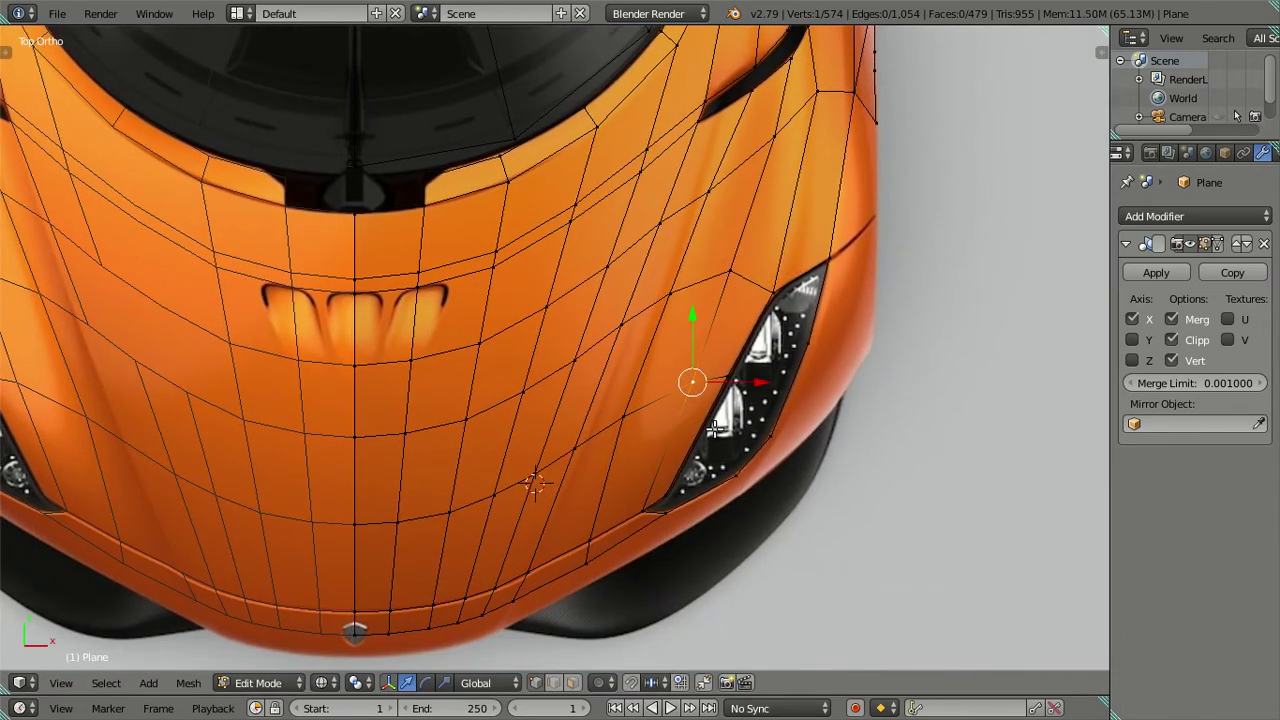
pyautogui.press('g')
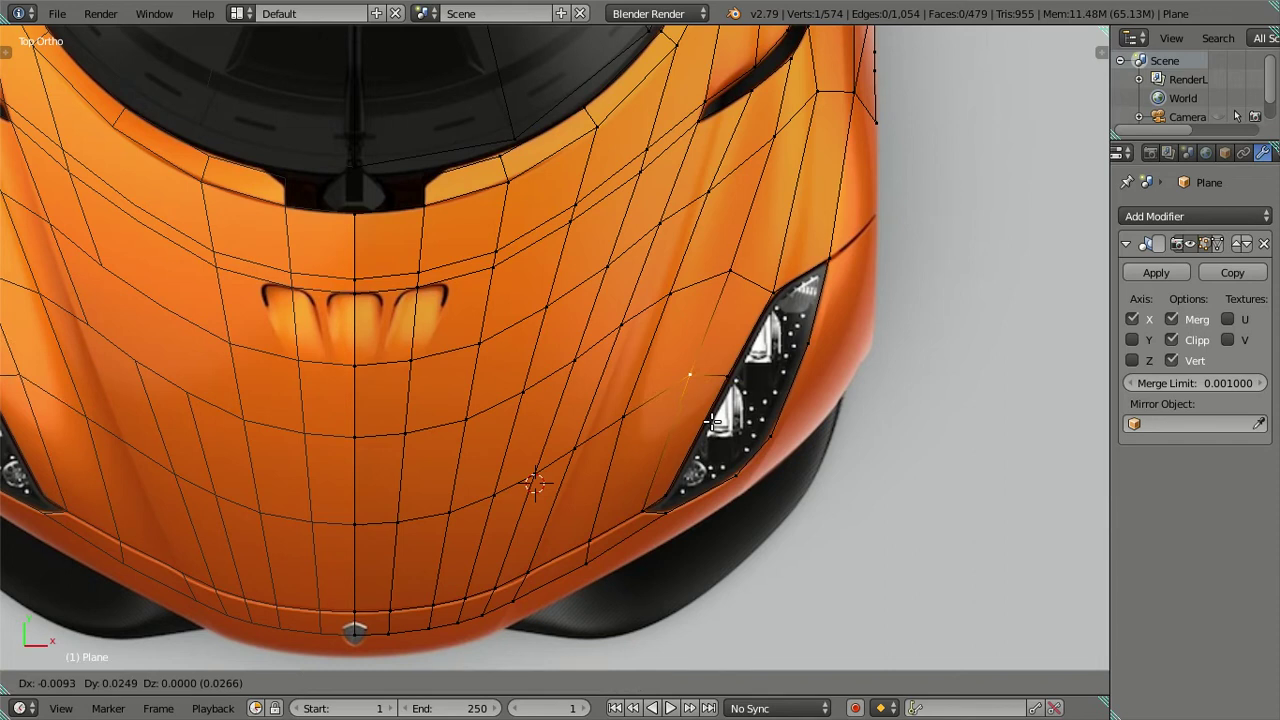
pyautogui.click(712, 422)
# Extrude a new vertex from the side-edge vertex near the headlight and check its depth
pyautogui.keyDown('shift'); pyautogui.moveTo(735, 395); pyautogui.dragTo(683, 422, button='middle'); pyautogui.keyUp('shift')
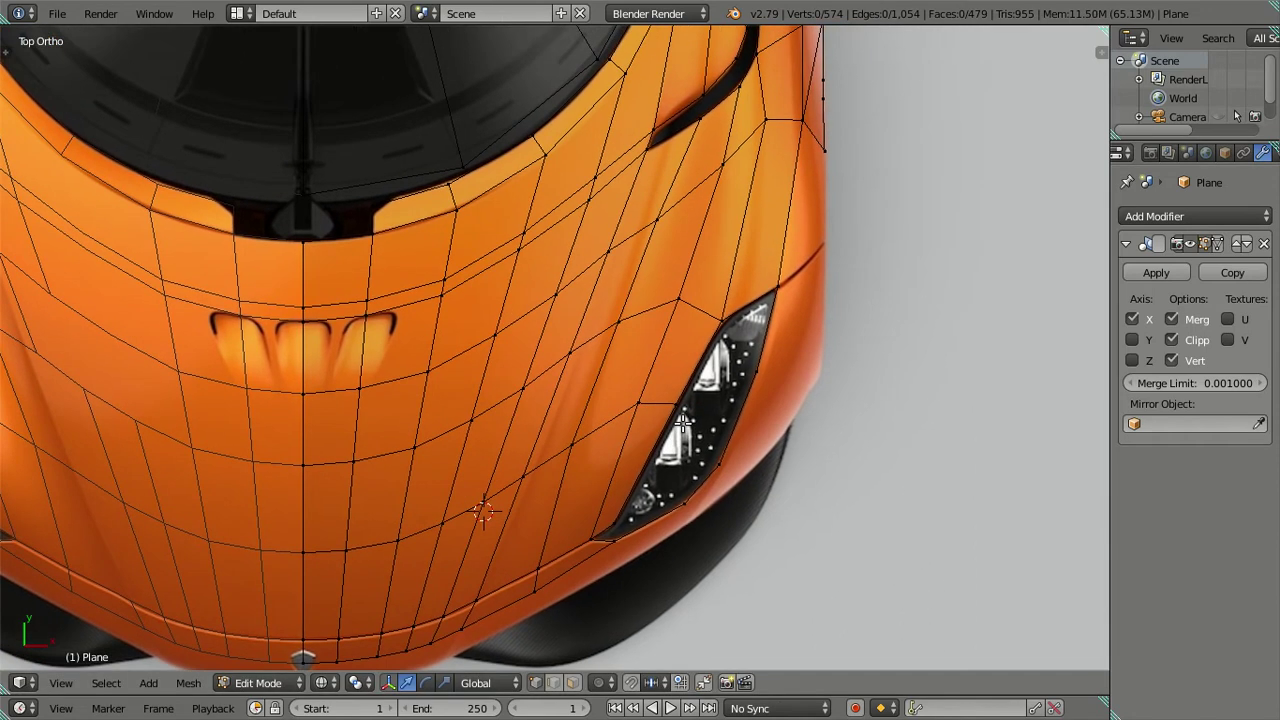
pyautogui.scroll(-1, 645, 384)
pyautogui.scroll(-3, 645, 384)
pyautogui.scroll(1, 645, 384)
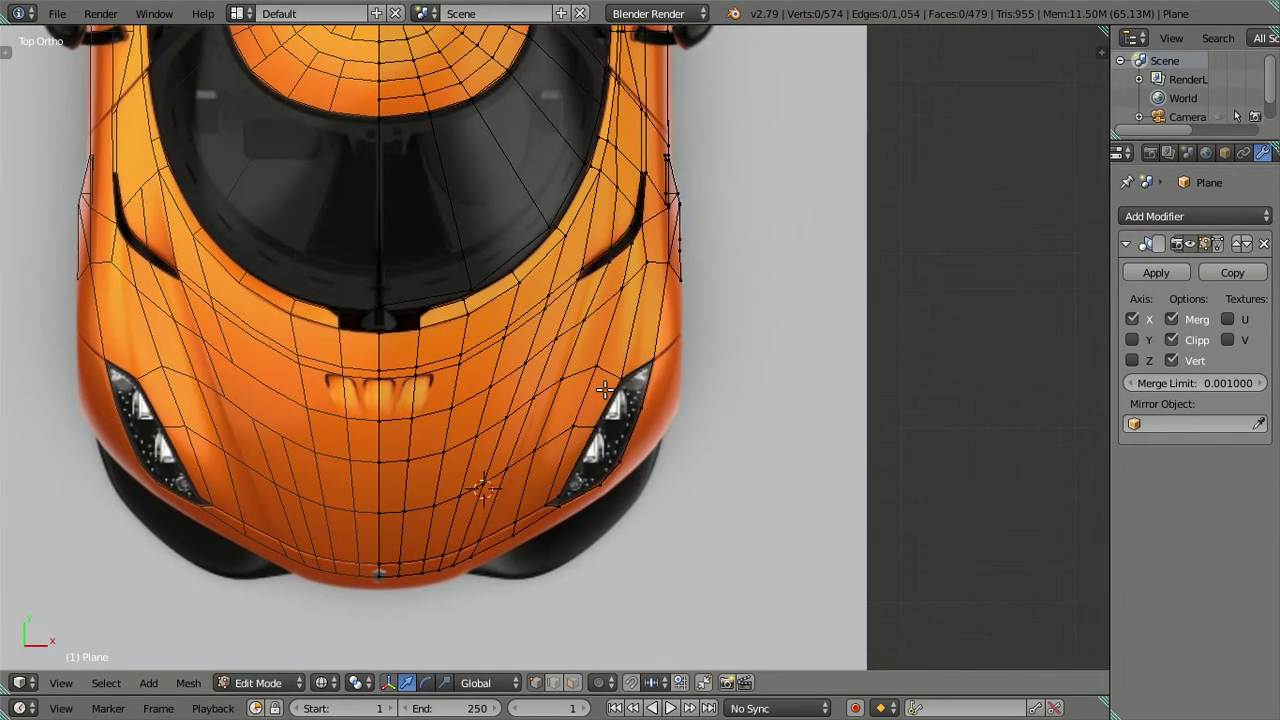
pyautogui.scroll(2, 648, 384)
pyautogui.scroll(-1, 606, 391)
pyautogui.scroll(4, 590, 440)
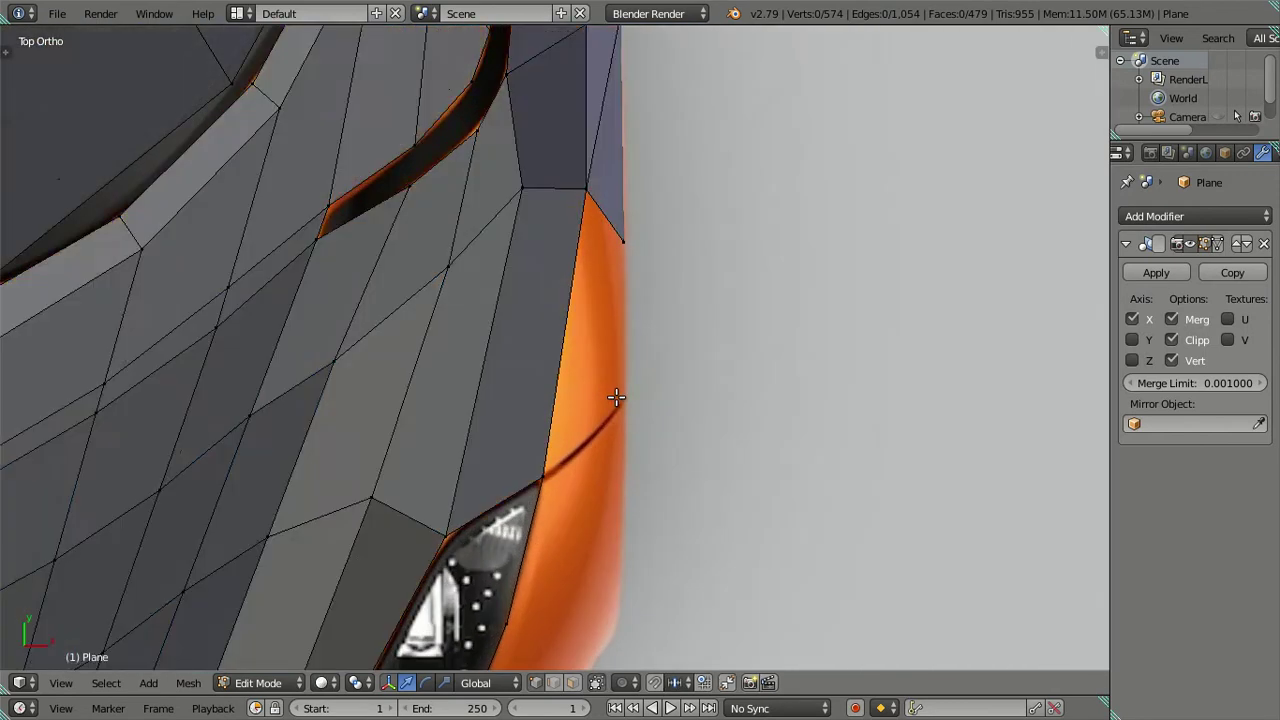
pyautogui.scroll(2, 571, 486)
pyautogui.rightClick(568, 491)
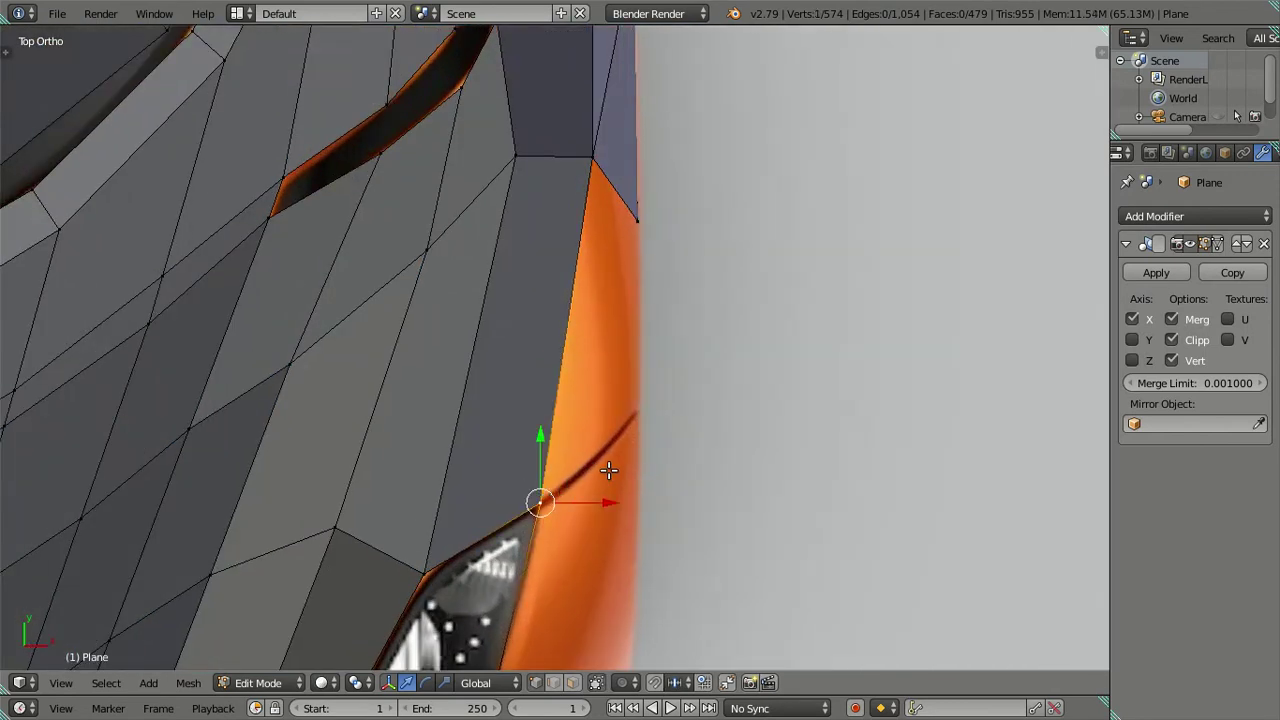
pyautogui.press('e')
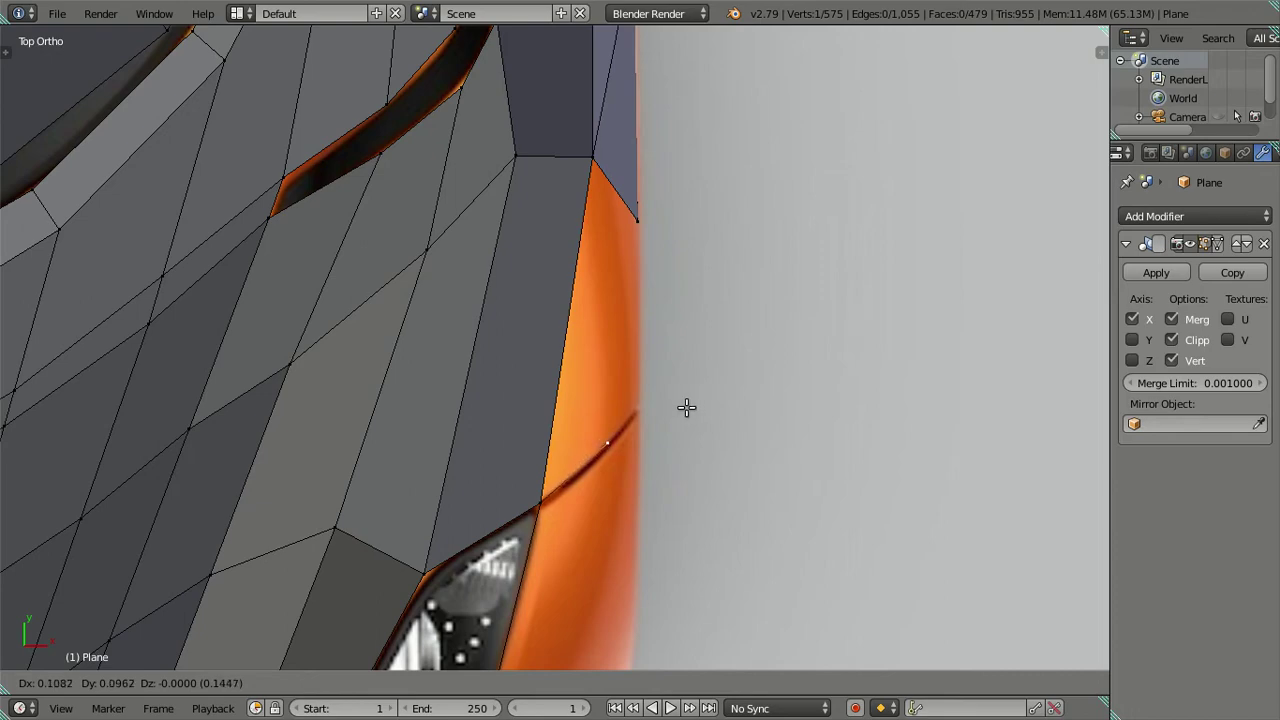
pyautogui.click(686, 407)
pyautogui.moveTo(686, 408)
pyautogui.mouseDown(button='middle')
pyautogui.moveTo(703, 446)
pyautogui.moveTo(614, 314)
pyautogui.moveTo(554, 361)
pyautogui.moveTo(677, 277)
pyautogui.moveTo(703, 280)
pyautogui.moveTo(669, 299)
pyautogui.mouseUp(button='middle')
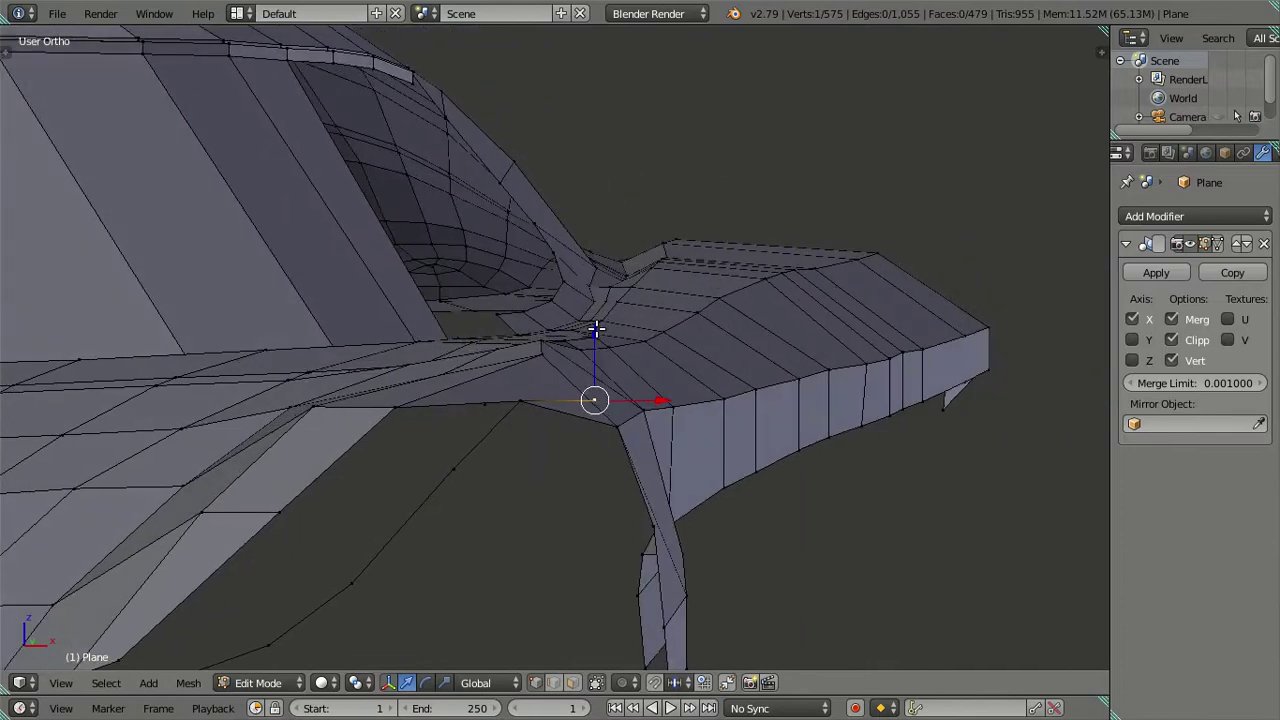
pyautogui.scroll(3, 600, 357)
pyautogui.moveTo(631, 443)
pyautogui.mouseDown(button='middle')
pyautogui.moveTo(526, 436)
pyautogui.moveTo(446, 467)
pyautogui.moveTo(486, 543)
pyautogui.moveTo(543, 571)
pyautogui.moveTo(615, 537)
pyautogui.moveTo(626, 457)
pyautogui.moveTo(523, 449)
pyautogui.moveTo(433, 471)
pyautogui.moveTo(457, 540)
pyautogui.moveTo(449, 600)
pyautogui.moveTo(490, 536)
pyautogui.moveTo(570, 494)
pyautogui.moveTo(600, 560)
pyautogui.moveTo(616, 559)
pyautogui.moveTo(617, 583)
pyautogui.moveTo(623, 463)
pyautogui.moveTo(634, 531)
pyautogui.moveTo(645, 455)
pyautogui.moveTo(620, 437)
pyautogui.moveTo(597, 461)
pyautogui.mouseUp(button='middle')
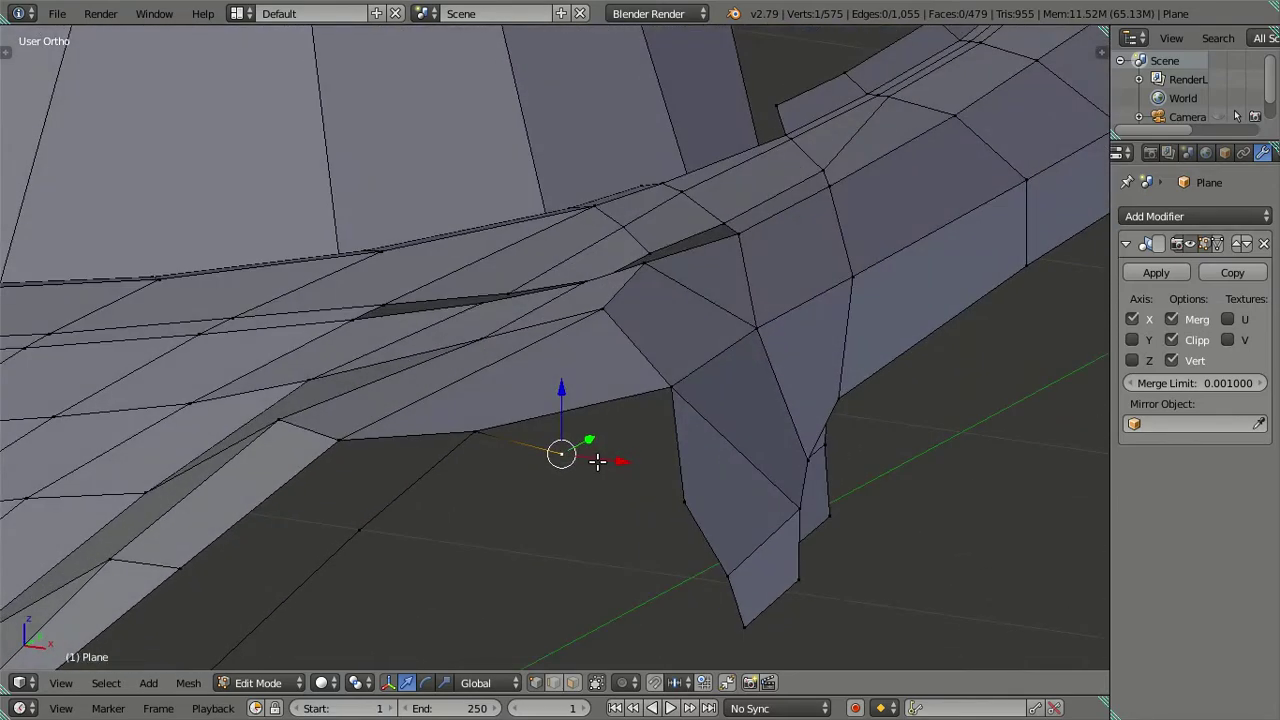
# Return to top view and select the vertex at the headlight's outer corner
pyautogui.press('KP_7')
pyautogui.scroll(-1, 653, 352)
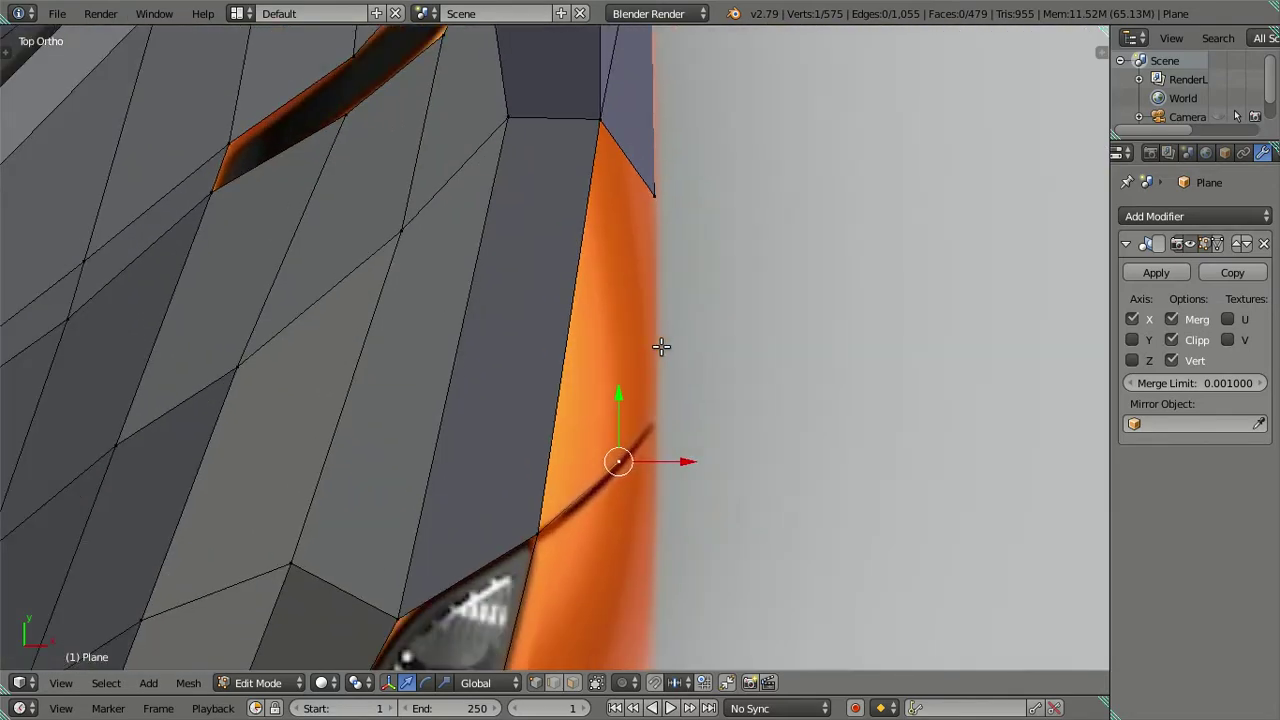
pyautogui.scroll(-1, 687, 390)
pyautogui.scroll(-3, 669, 478)
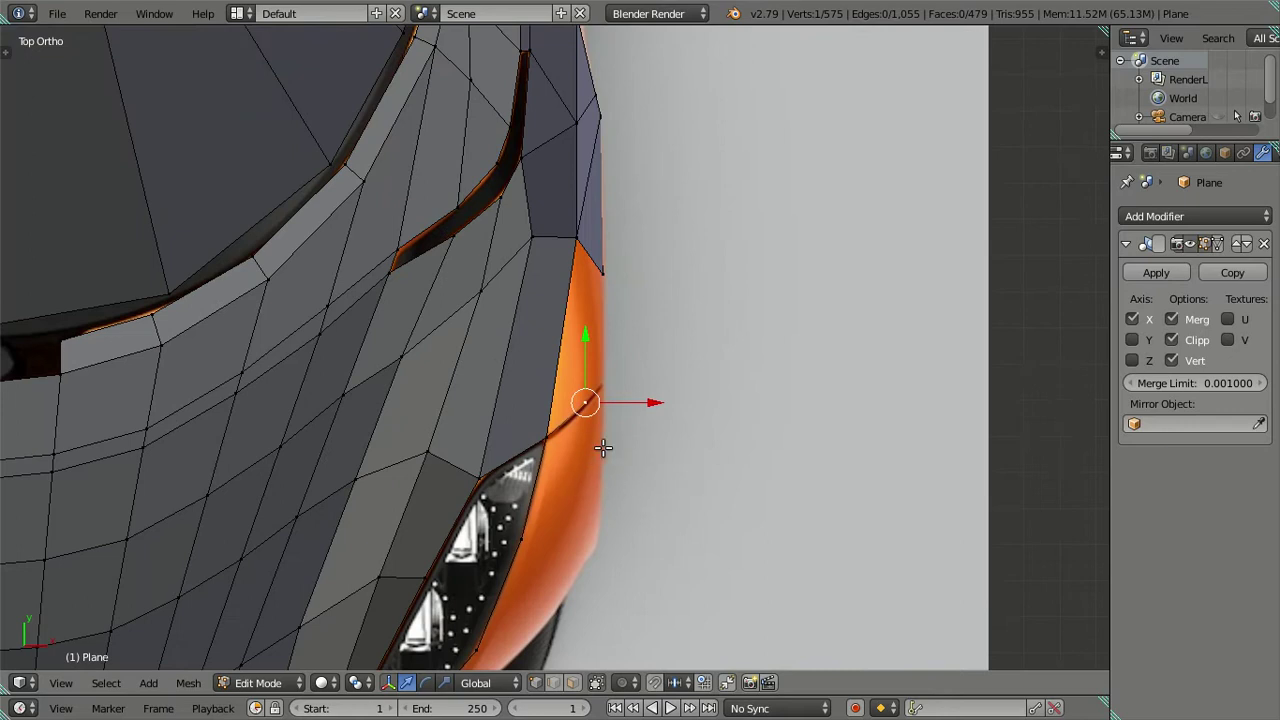
pyautogui.keyDown('shift'); pyautogui.moveTo(603, 448); pyautogui.dragTo(619, 392, button='middle'); pyautogui.keyUp('shift')
pyautogui.rightClick(552, 483)
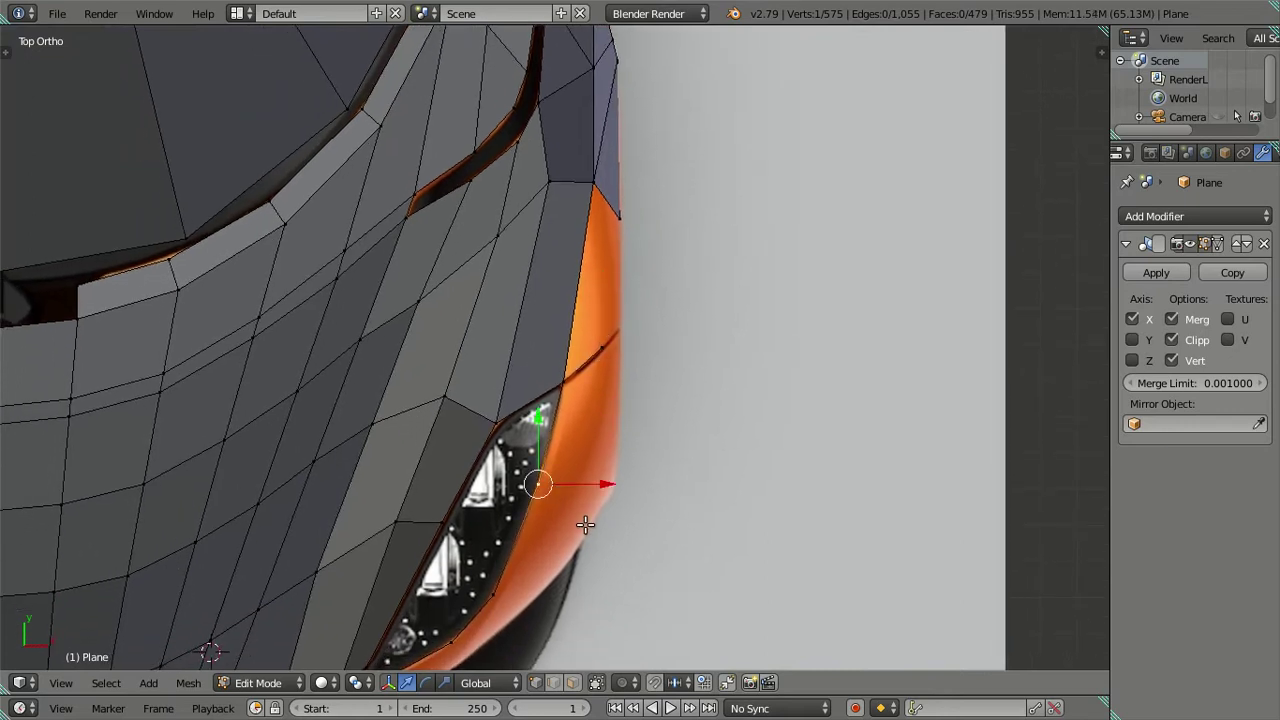
pyautogui.scroll(2, 585, 524)
# Extrude another vertex beside the headlight and lower it onto the body surface
pyautogui.press('e')
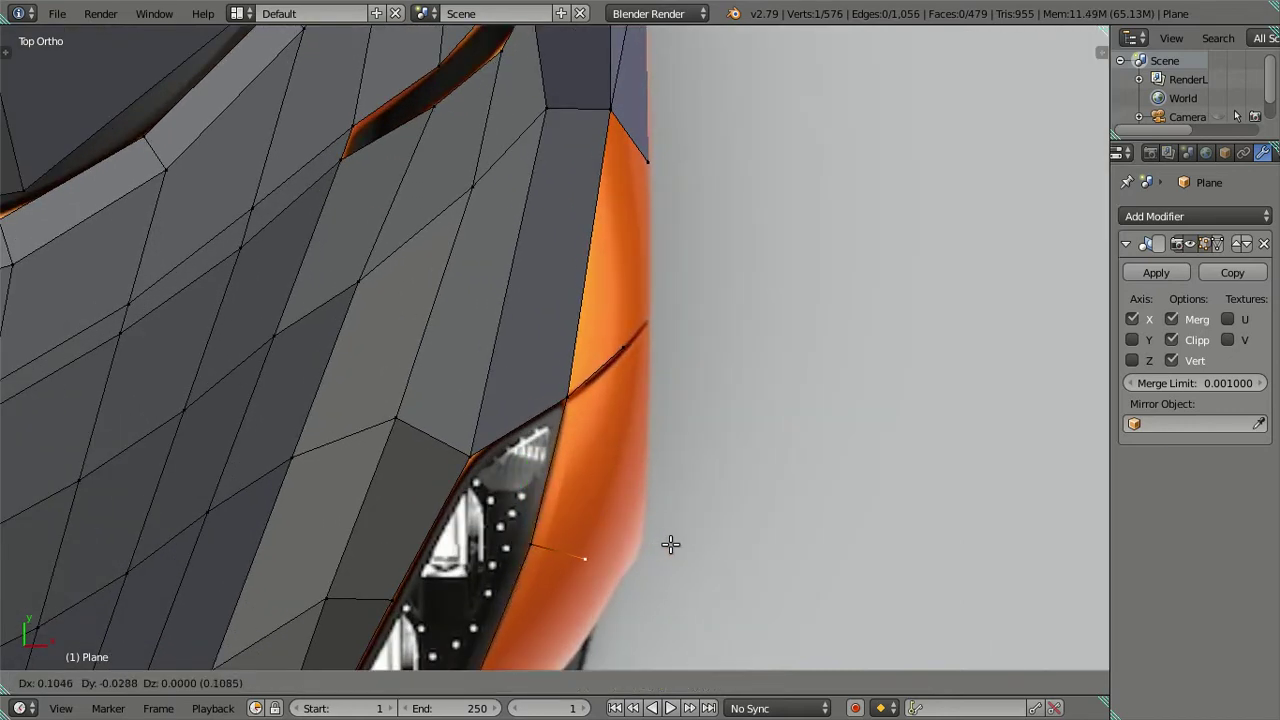
pyautogui.click(675, 547)
pyautogui.moveTo(680, 551)
pyautogui.mouseDown(button='middle')
pyautogui.moveTo(649, 366)
pyautogui.moveTo(607, 343)
pyautogui.mouseUp(button='middle')
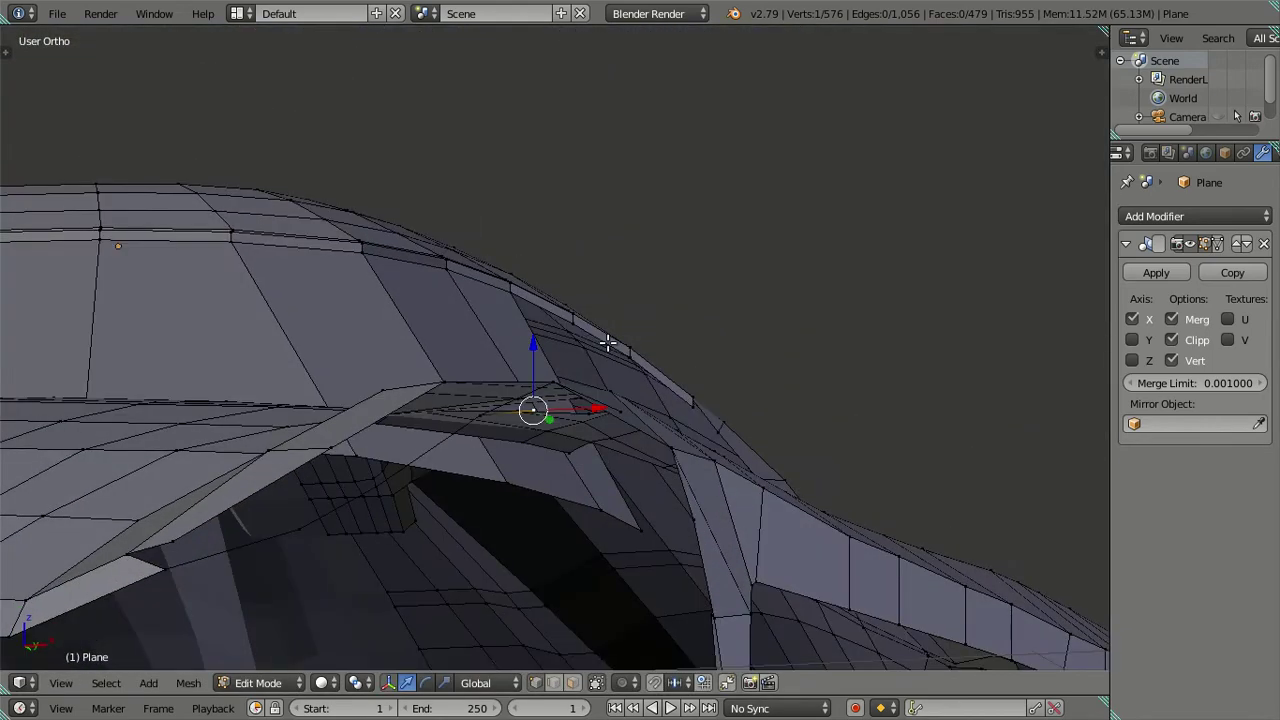
pyautogui.moveTo(537, 342); pyautogui.dragTo(529, 360)
pyautogui.click(530, 374)
pyautogui.moveTo(530, 374)
pyautogui.mouseDown(button='middle')
pyautogui.moveTo(634, 489)
pyautogui.moveTo(492, 543)
pyautogui.mouseUp(button='middle')
# Fill the gap beside the headlight with a face and compare it to the side reference
pyautogui.keyDown('ctrl'); pyautogui.click(570, 445); pyautogui.keyUp('ctrl')
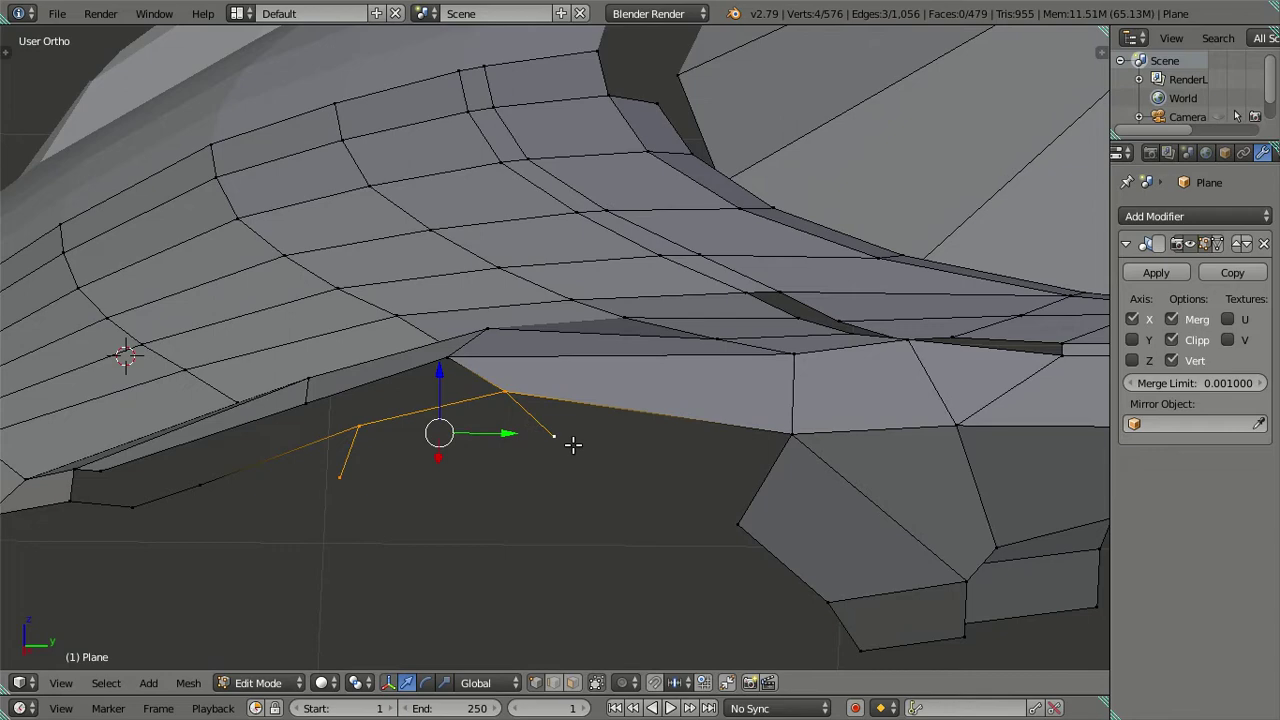
pyautogui.press('f')
pyautogui.press('a')
pyautogui.moveTo(563, 483)
pyautogui.mouseDown(button='middle')
pyautogui.moveTo(629, 491)
pyautogui.moveTo(566, 437)
pyautogui.moveTo(471, 462)
pyautogui.moveTo(723, 517)
pyautogui.moveTo(506, 457)
pyautogui.mouseUp(button='middle')
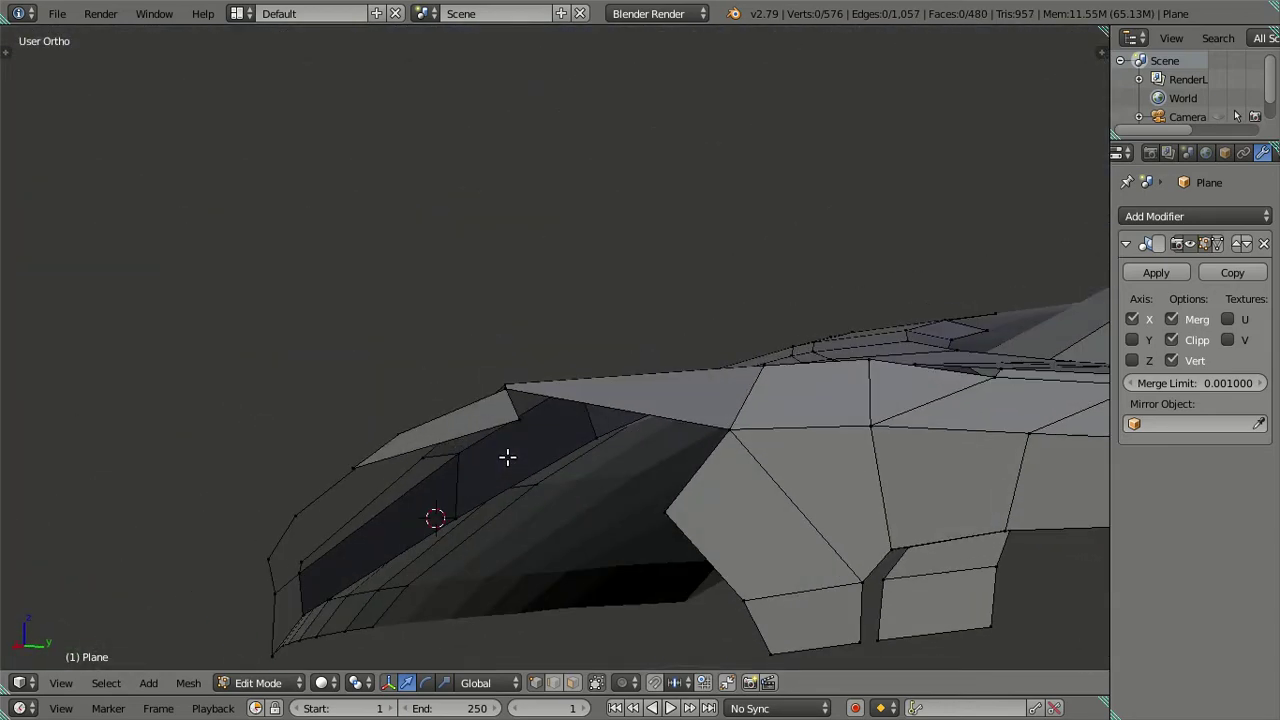
pyautogui.press('KP_3')
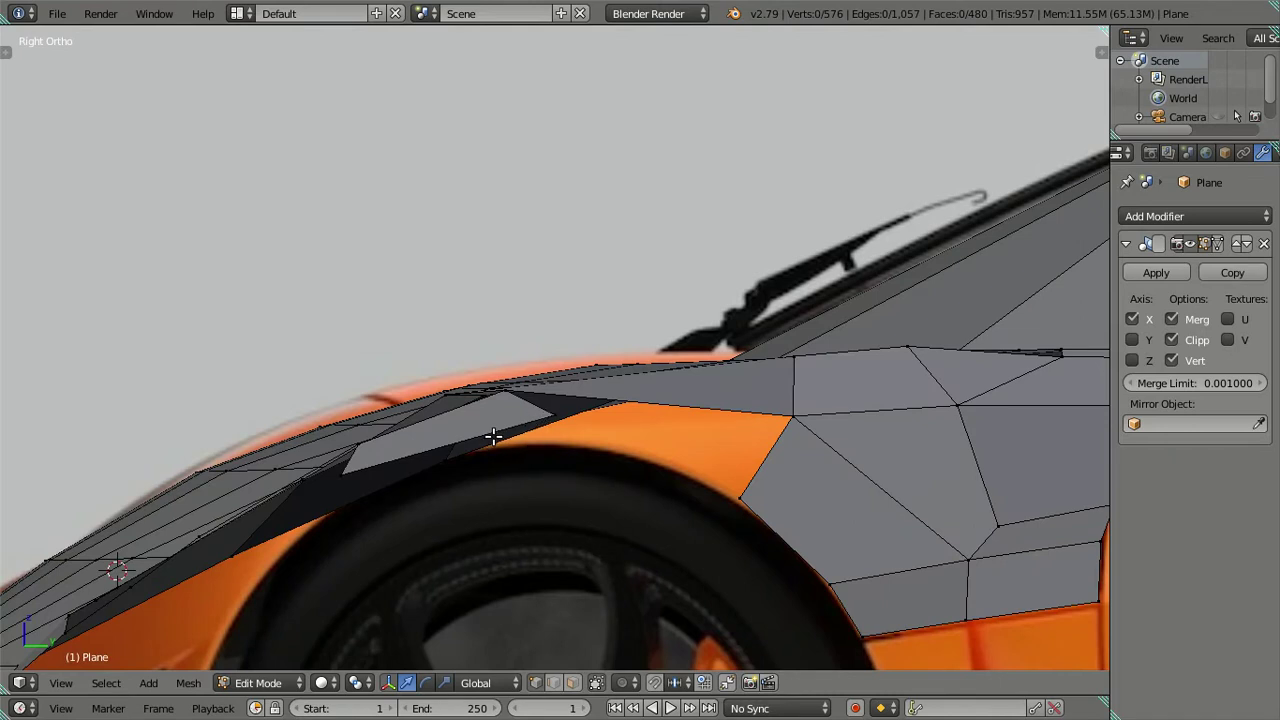
pyautogui.press('z')
pyautogui.press('z')
pyautogui.keyDown('shift'); pyautogui.moveTo(760, 540); pyautogui.dragTo(737, 416, button='middle'); pyautogui.keyUp('shift')
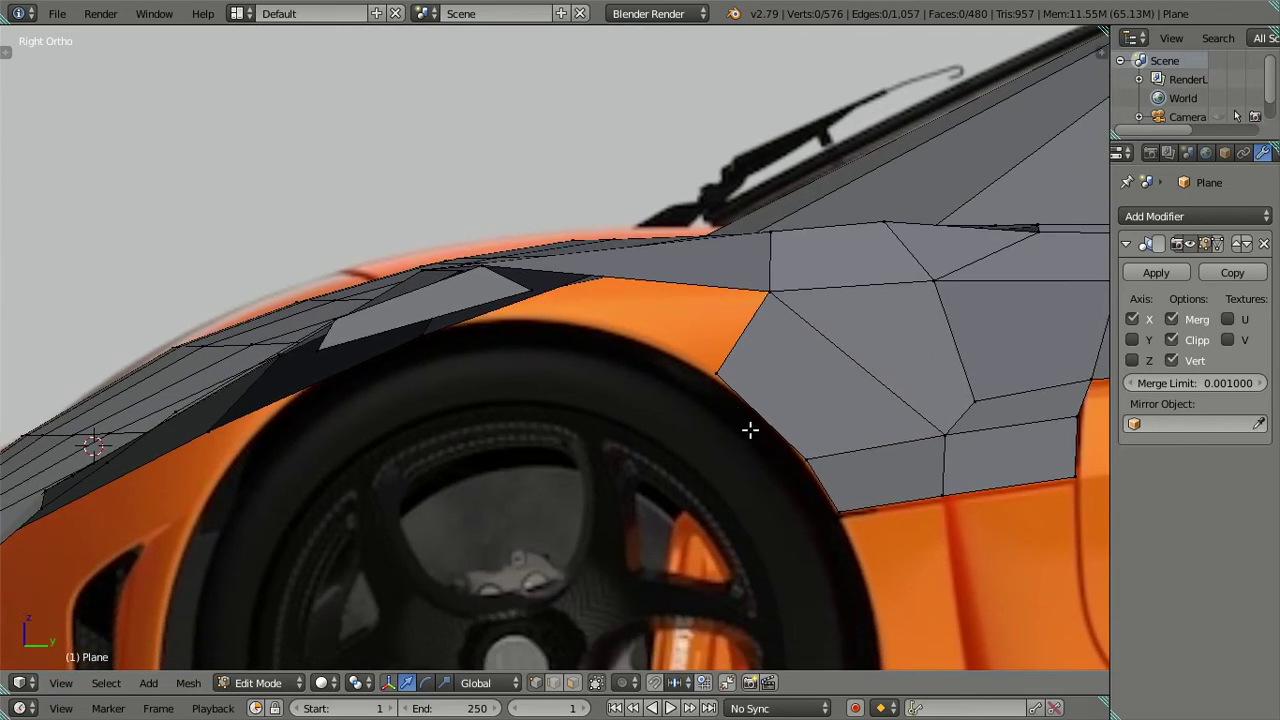
pyautogui.press('z')
pyautogui.press('z')
pyautogui.moveTo(634, 474)
pyautogui.mouseDown(button='middle')
pyautogui.moveTo(646, 549)
pyautogui.moveTo(687, 606)
pyautogui.moveTo(783, 494)
pyautogui.moveTo(853, 460)
pyautogui.moveTo(849, 526)
pyautogui.moveTo(594, 443)
pyautogui.moveTo(587, 425)
pyautogui.mouseUp(button='middle')
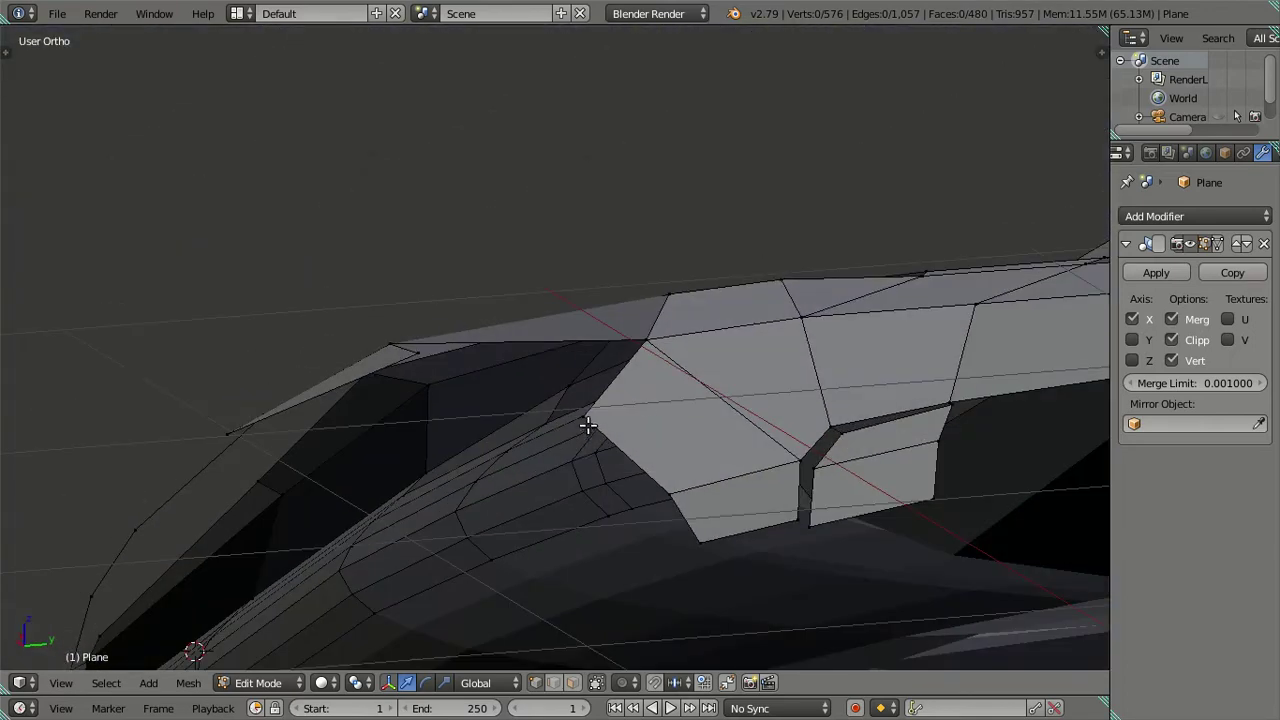
# Select the two vertices forming the lower edge near the headlight
pyautogui.press('a')
pyautogui.moveTo(614, 471)
pyautogui.mouseDown(button='middle')
pyautogui.moveTo(697, 600)
pyautogui.moveTo(742, 530)
pyautogui.moveTo(534, 483)
pyautogui.moveTo(666, 403)
pyautogui.moveTo(611, 440)
pyautogui.moveTo(653, 439)
pyautogui.moveTo(674, 414)
pyautogui.mouseUp(button='middle')
pyautogui.rightClick(626, 365)
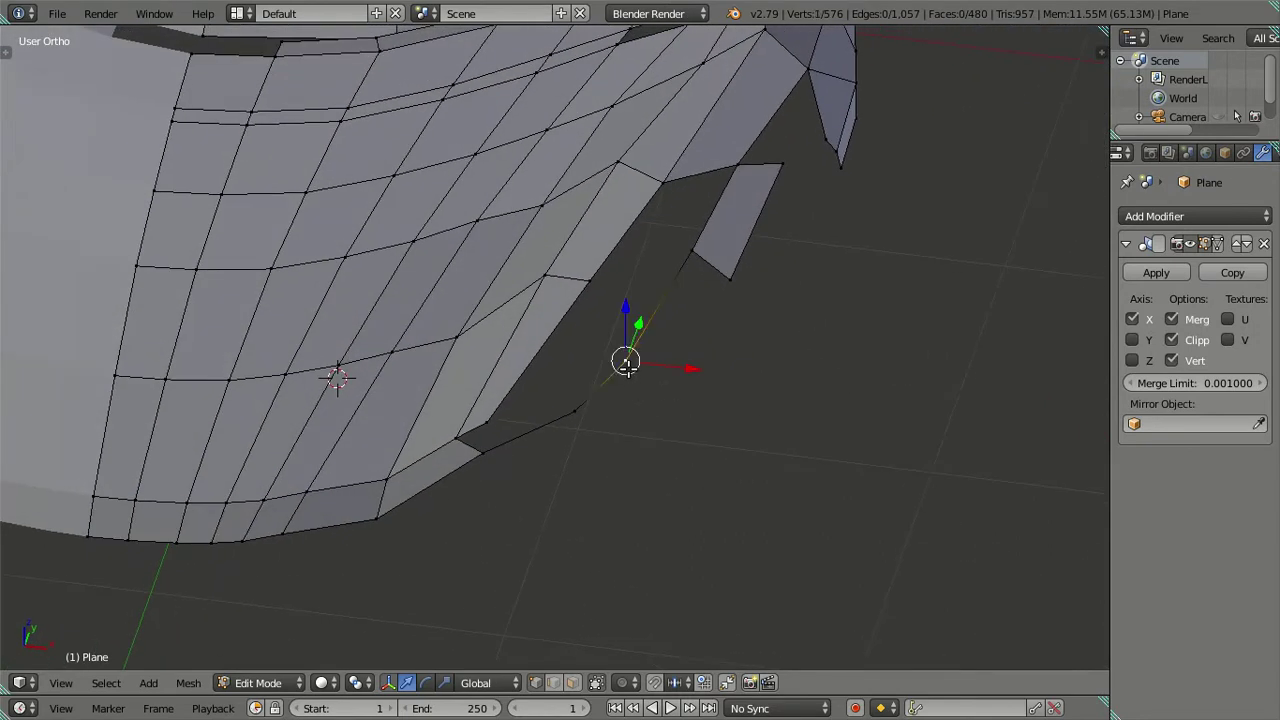
pyautogui.keyDown('shift'); pyautogui.rightClick(583, 411); pyautogui.keyUp('shift')
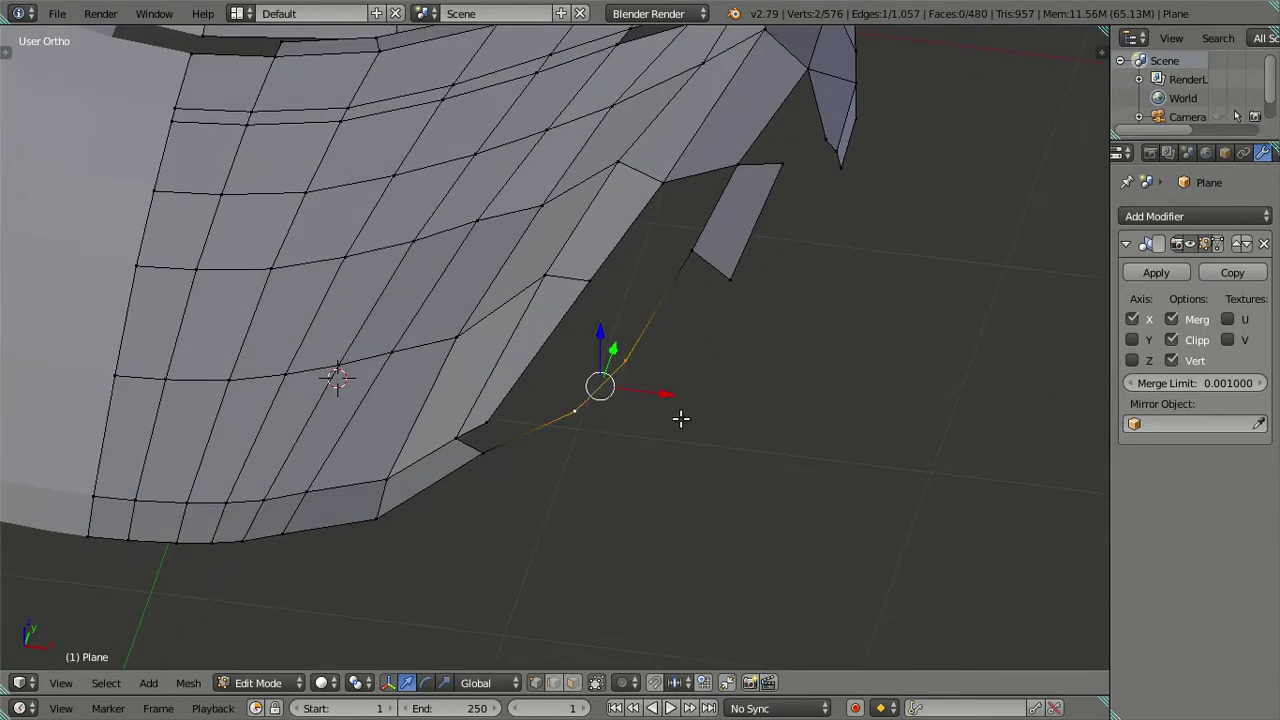
pyautogui.press('KP_7')
# Extrude the selected lower edge into a new strip and lower it into place
pyautogui.press('e')
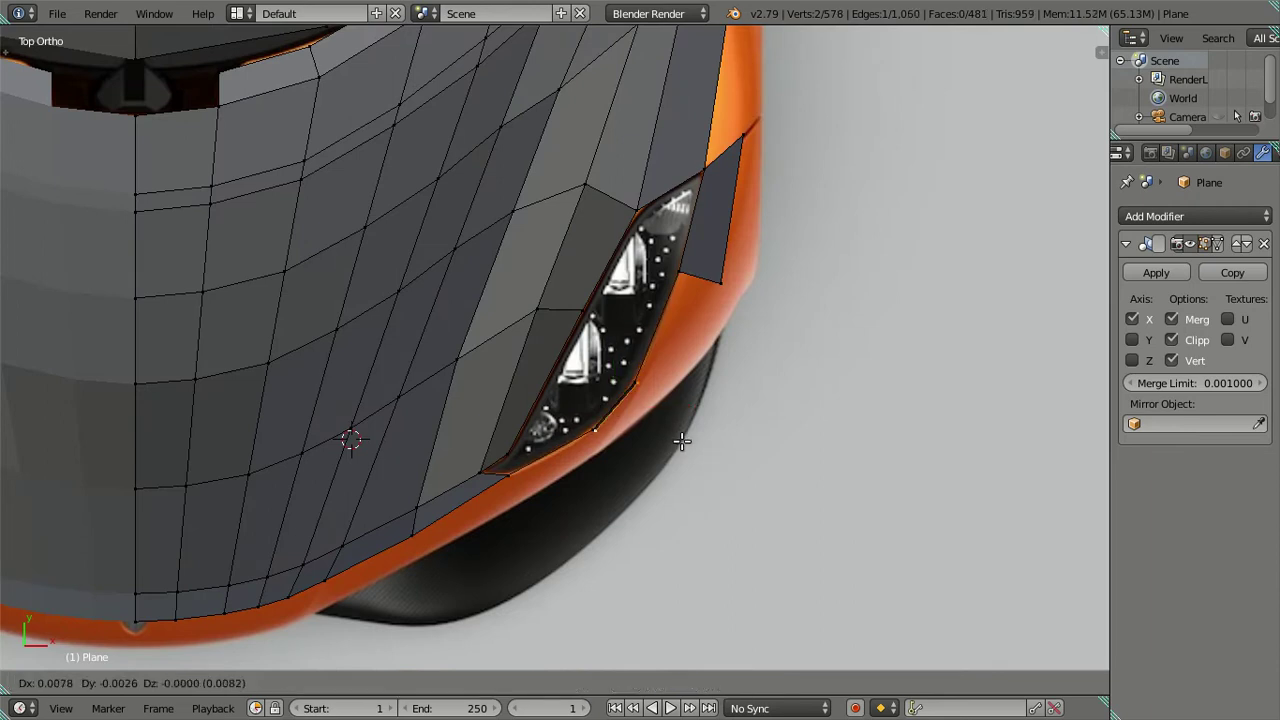
pyautogui.click(691, 447)
pyautogui.moveTo(651, 463); pyautogui.dragTo(618, 305, button='middle')
pyautogui.moveTo(606, 322); pyautogui.dragTo(616, 348)
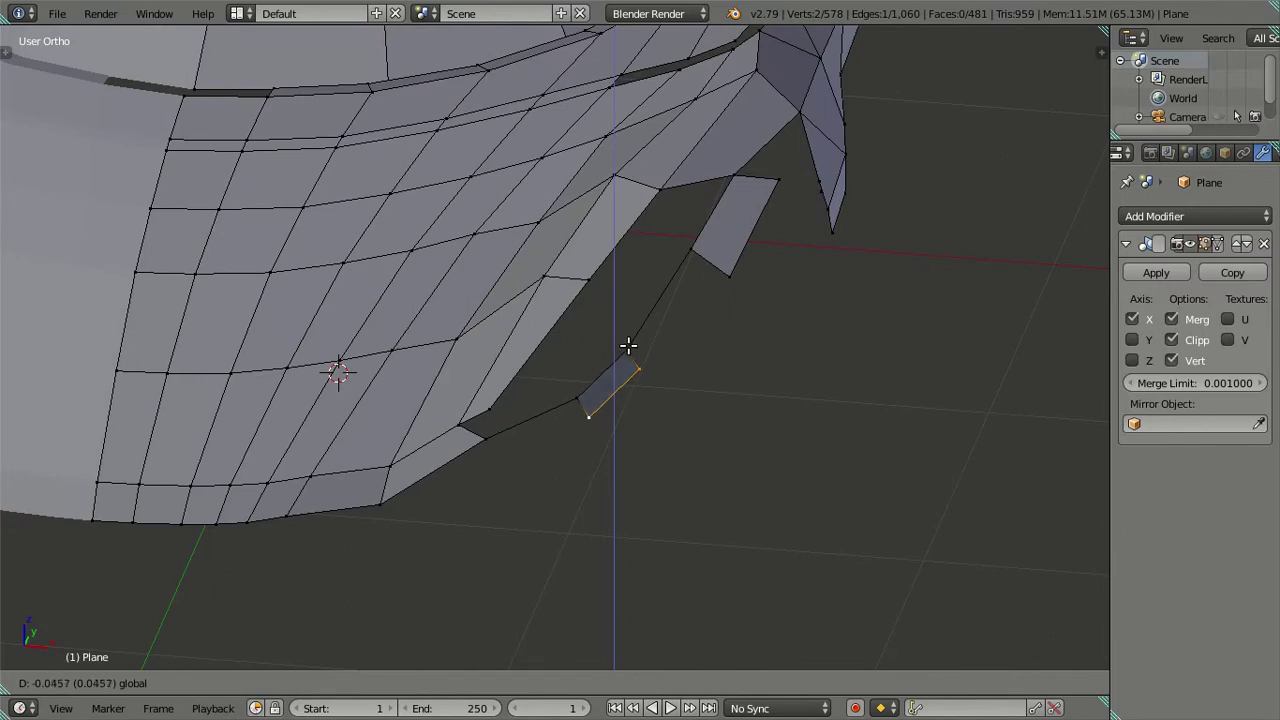
pyautogui.click(630, 349)
pyautogui.moveTo(630, 349)
pyautogui.mouseDown(button='middle')
pyautogui.moveTo(609, 371)
pyautogui.moveTo(591, 366)
pyautogui.mouseUp(button='middle')
# Create a face between two opposite edges of the new strip
pyautogui.rightClick(591, 366)
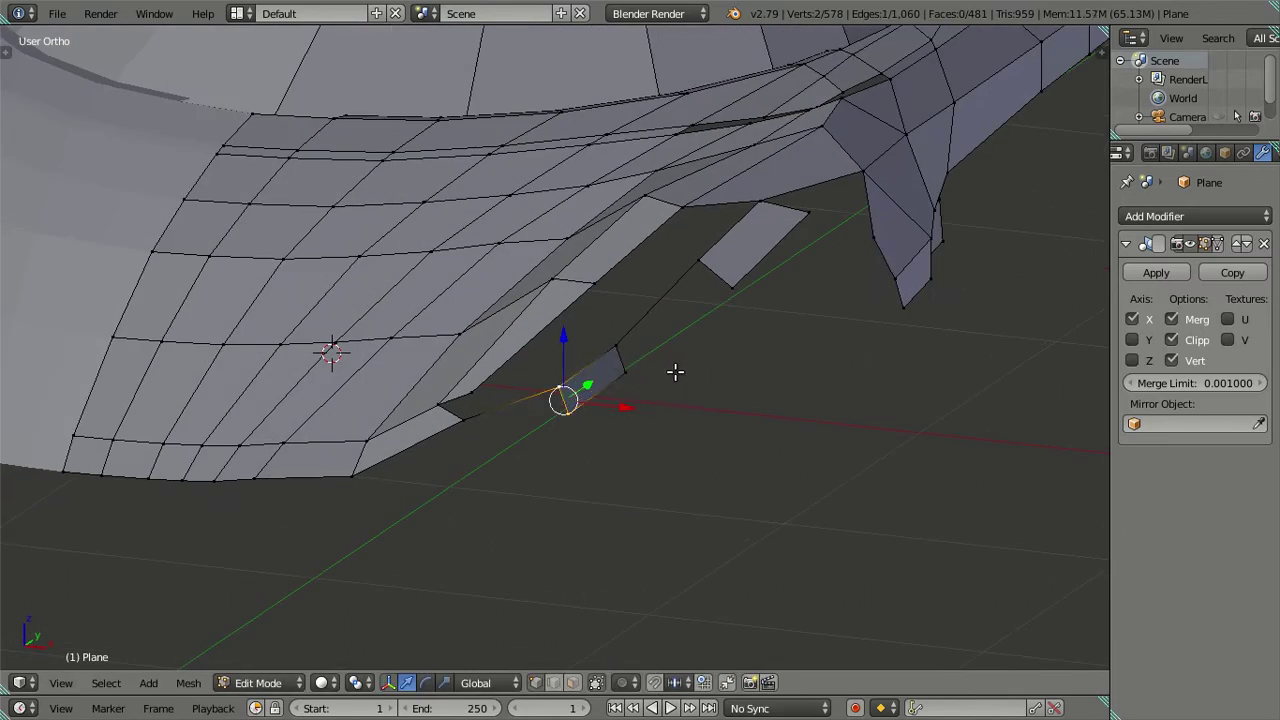
pyautogui.keyDown('shift'); pyautogui.rightClick(672, 390); pyautogui.keyUp('shift')
pyautogui.hotkey('ctrl', 'f')
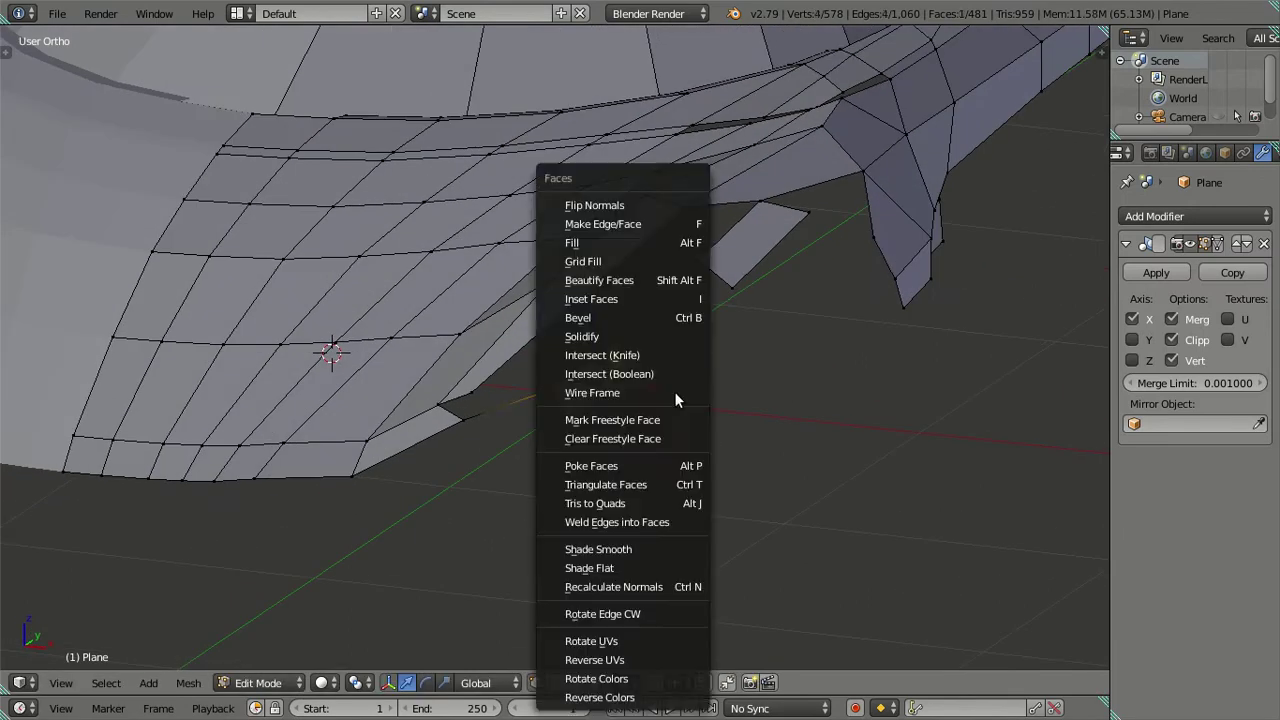
pyautogui.click(646, 224)
pyautogui.press('a')
pyautogui.moveTo(686, 383)
pyautogui.mouseDown(button='middle')
pyautogui.moveTo(634, 374)
pyautogui.moveTo(669, 446)
pyautogui.mouseUp(button='middle')
# Bridge the remaining gap beside the strip with a new face
pyautogui.rightClick(612, 409)
pyautogui.keyDown('shift'); pyautogui.rightClick(694, 361); pyautogui.keyUp('shift')
pyautogui.press('f')
pyautogui.press('a')
pyautogui.moveTo(511, 437)
pyautogui.mouseDown(button='middle')
pyautogui.moveTo(597, 491)
pyautogui.moveTo(646, 489)
pyautogui.mouseUp(button='middle')
# Extrude the nose's lower boundary straight down into a lip and nudge it along Y
pyautogui.rightClick(489, 495)
pyautogui.moveTo(491, 516)
pyautogui.keyDown('shift'); pyautogui.mouseDown(button='middle')
pyautogui.moveTo(590, 428)
pyautogui.moveTo(523, 494)
pyautogui.moveTo(527, 467)
pyautogui.mouseUp(button='middle'); pyautogui.keyUp('shift')
pyautogui.keyDown('ctrl'); pyautogui.rightClick(255, 492); pyautogui.keyUp('ctrl')
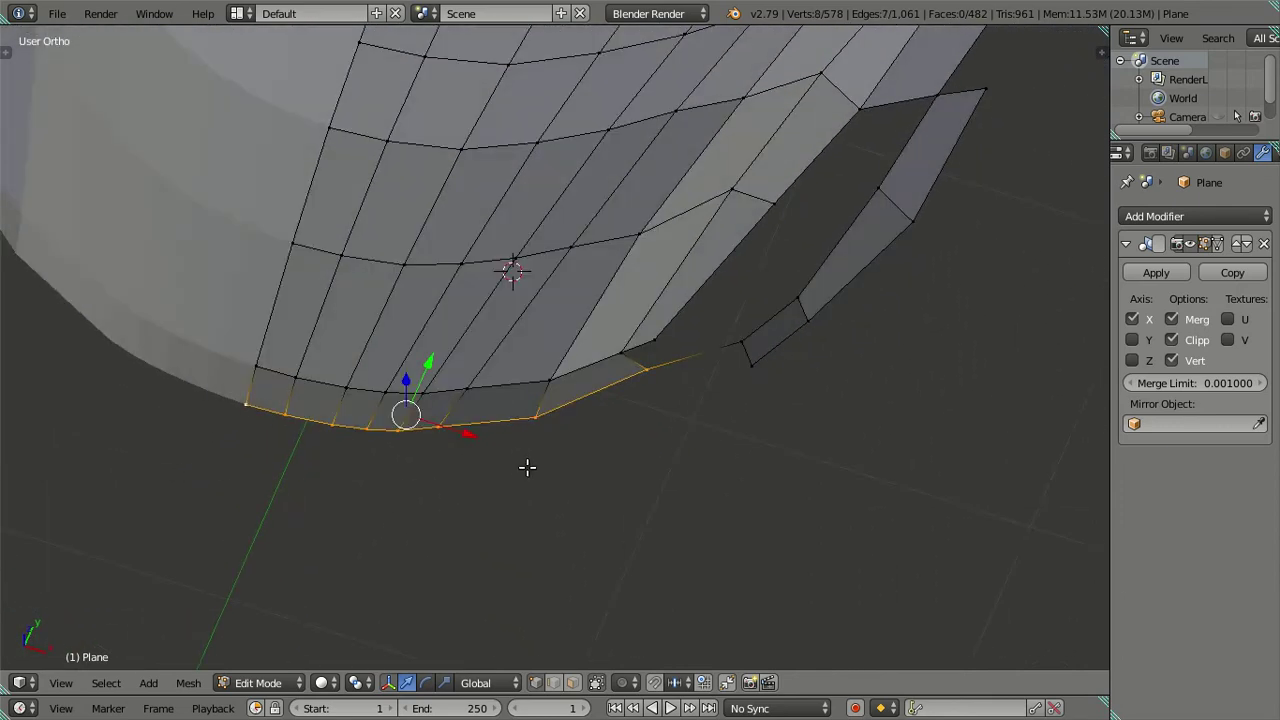
pyautogui.moveTo(577, 528)
pyautogui.mouseDown(button='middle')
pyautogui.moveTo(534, 400)
pyautogui.moveTo(420, 309)
pyautogui.mouseUp(button='middle')
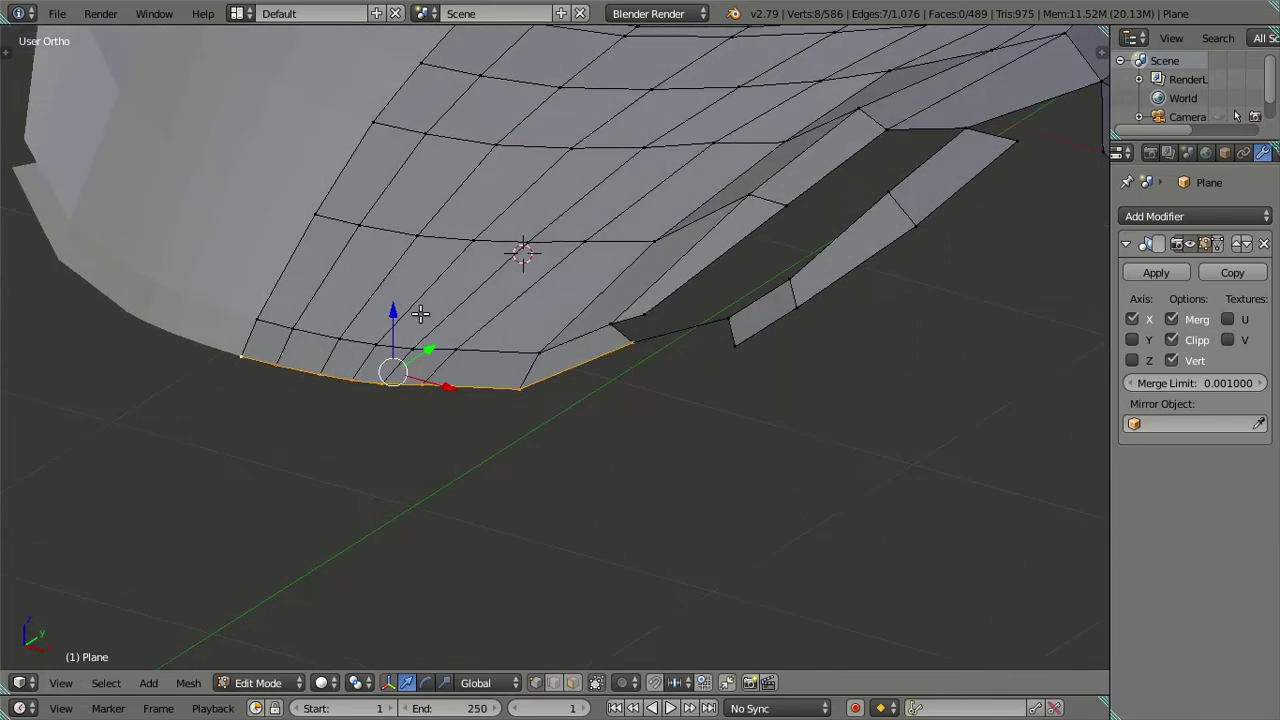
pyautogui.press('e')
pyautogui.press('z')
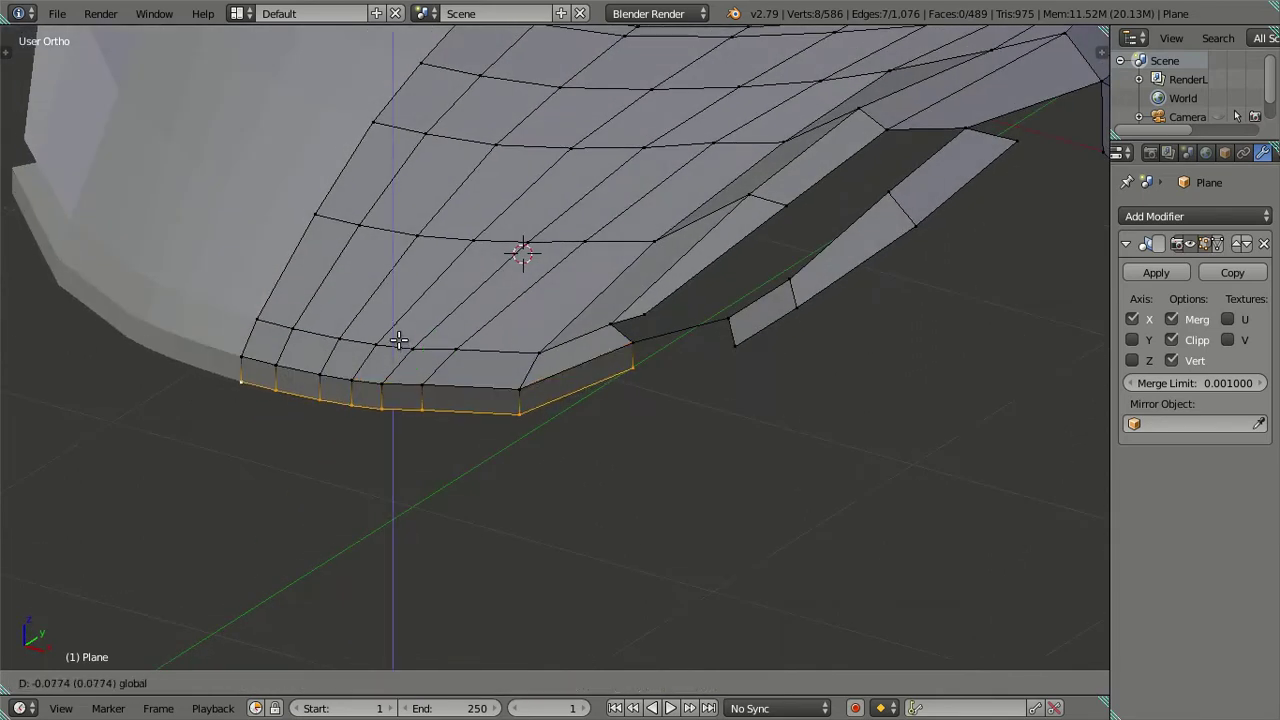
pyautogui.click(400, 343)
pyautogui.moveTo(638, 388)
pyautogui.mouseDown(button='middle')
pyautogui.moveTo(560, 396)
pyautogui.moveTo(489, 348)
pyautogui.mouseUp(button='middle')
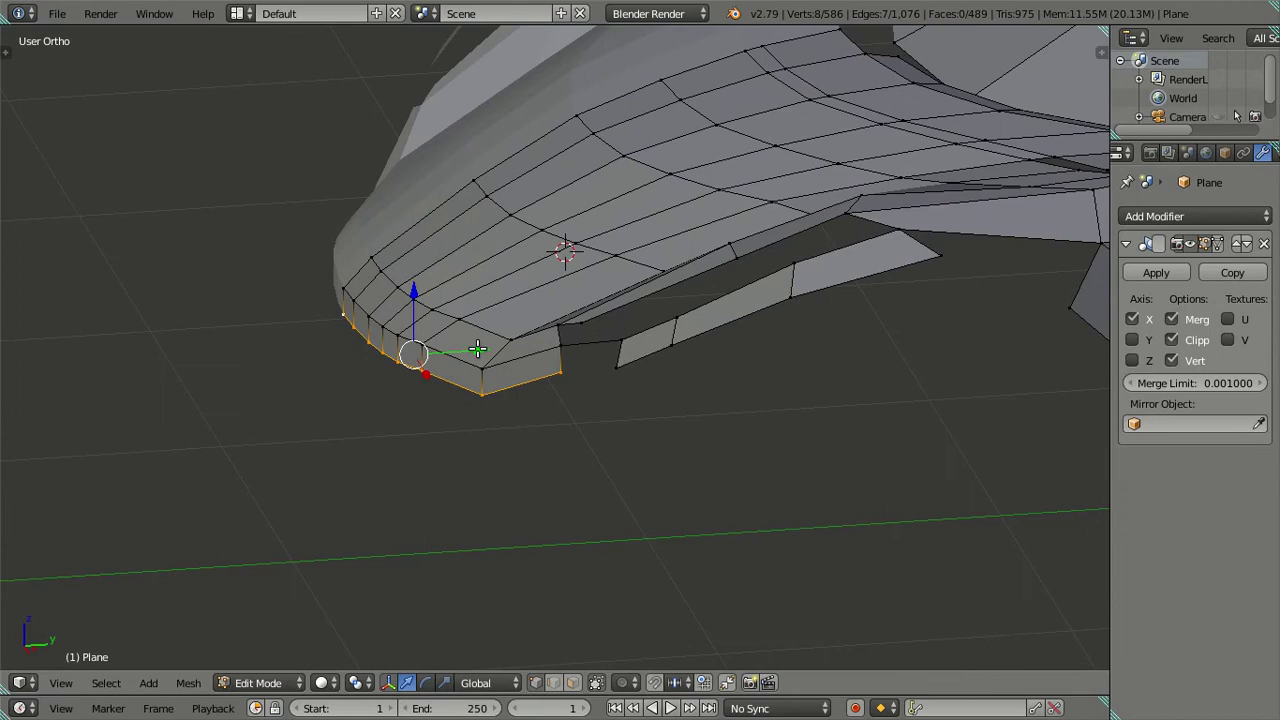
pyautogui.moveTo(477, 349); pyautogui.dragTo(473, 347)
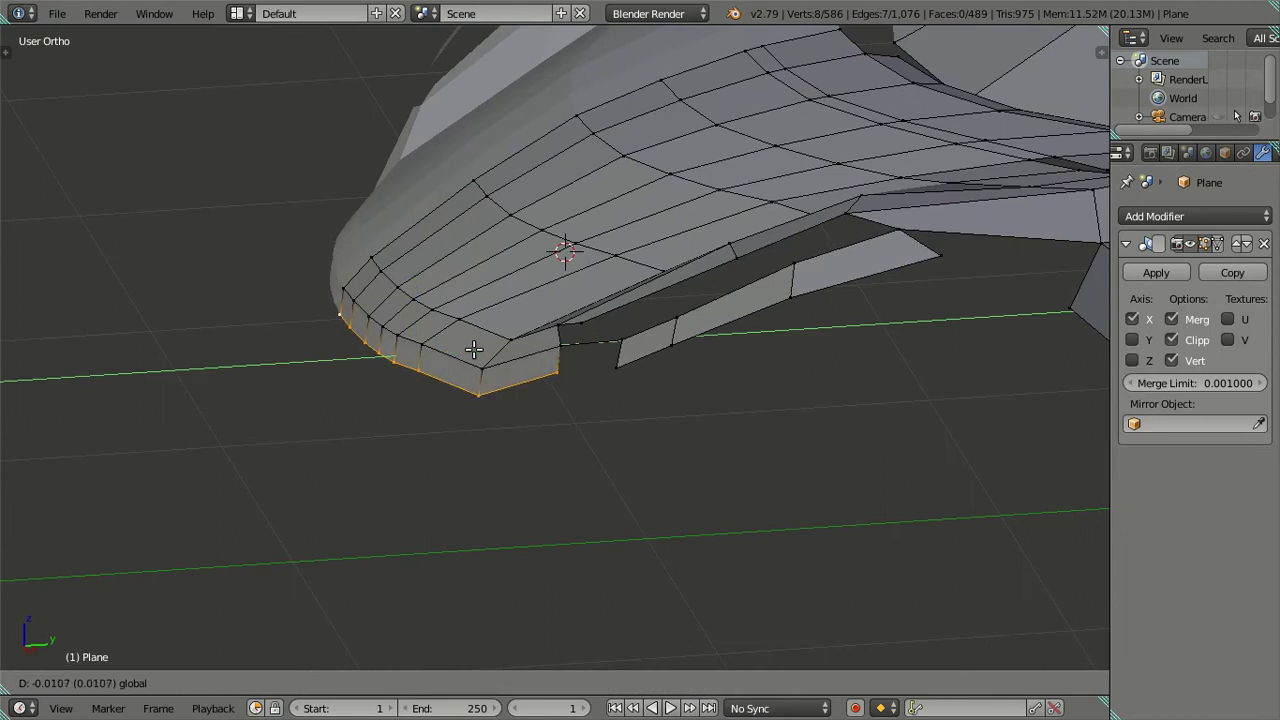
pyautogui.click(472, 348)
# Fill the gap at the lip's end and shift the nose's bottom edge loop along Y
pyautogui.rightClick(560, 372)
pyautogui.keyDown('ctrl'); pyautogui.rightClick(615, 386); pyautogui.keyUp('ctrl')
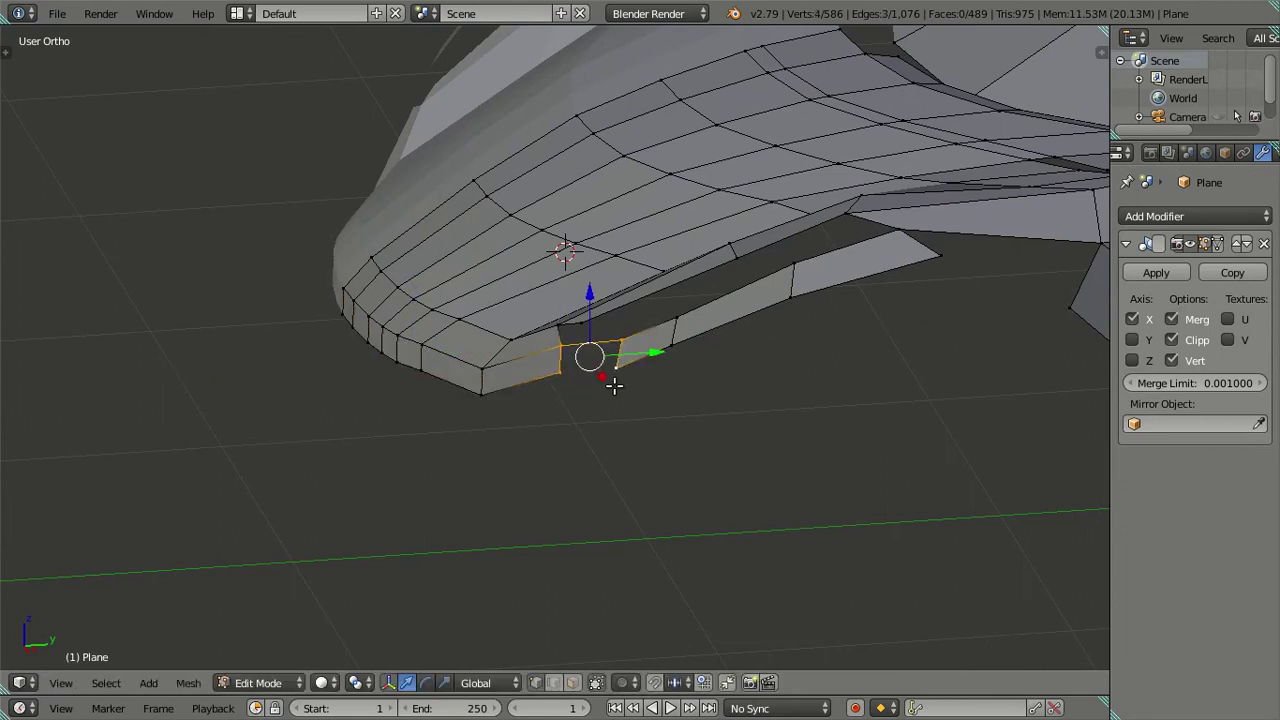
pyautogui.press('f')
pyautogui.press('a')
pyautogui.moveTo(603, 383)
pyautogui.mouseDown(button='middle')
pyautogui.moveTo(611, 431)
pyautogui.moveTo(726, 383)
pyautogui.moveTo(634, 389)
pyautogui.moveTo(677, 334)
pyautogui.moveTo(647, 300)
pyautogui.moveTo(443, 366)
pyautogui.moveTo(417, 434)
pyautogui.moveTo(536, 440)
pyautogui.mouseUp(button='middle')
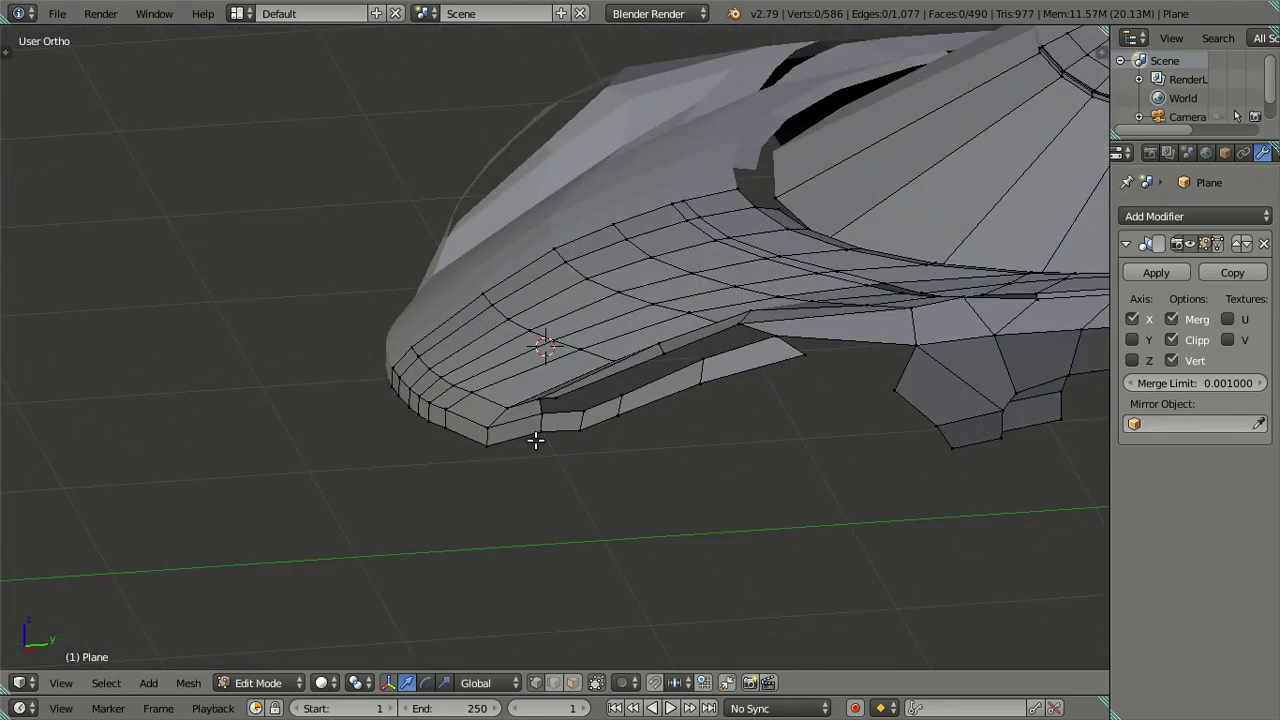
pyautogui.keyDown('alt'); pyautogui.rightClick(381, 392); pyautogui.keyUp('alt')
pyautogui.moveTo(505, 408); pyautogui.dragTo(496, 404)
pyautogui.moveTo(498, 404)
pyautogui.mouseDown(button='middle')
pyautogui.moveTo(624, 428)
pyautogui.moveTo(666, 466)
pyautogui.mouseUp(button='middle')
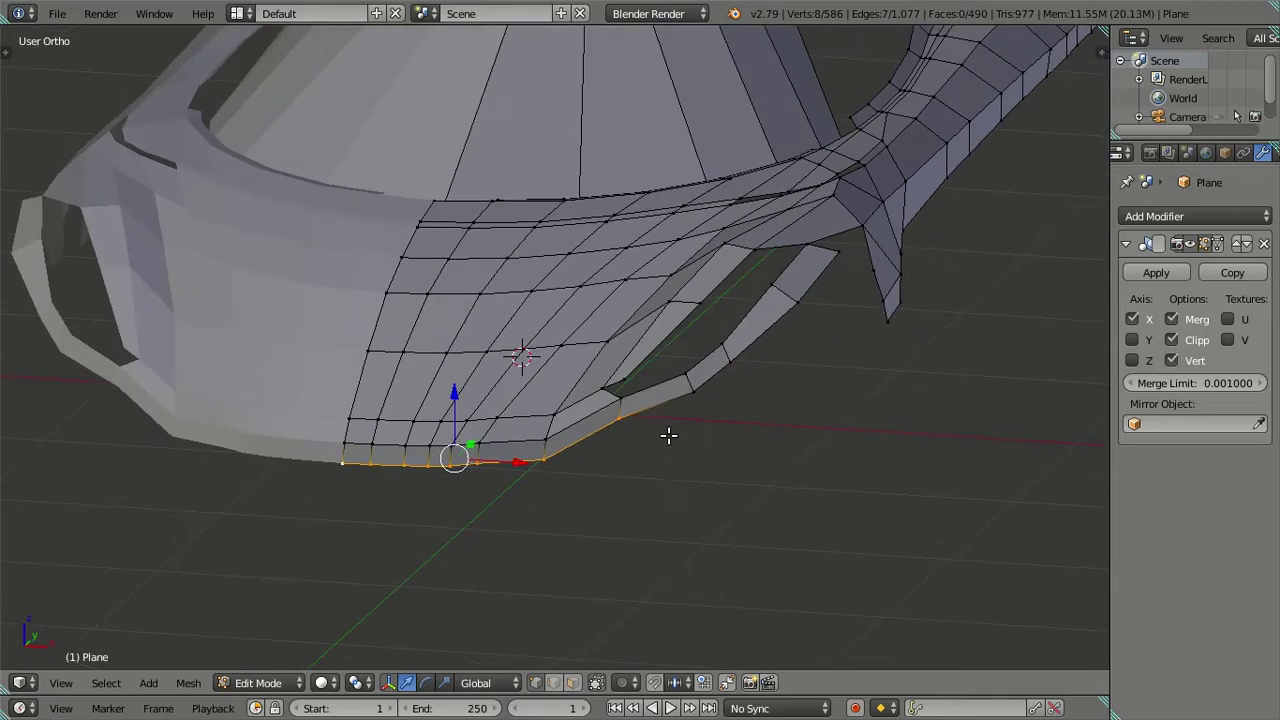
# In front view, slide the corner vertex below the headlight outward along X
pyautogui.press('KP_1')
pyautogui.scroll(2, 655, 449)
pyautogui.rightClick(768, 521)
pyautogui.press('g')
pyautogui.press('x')
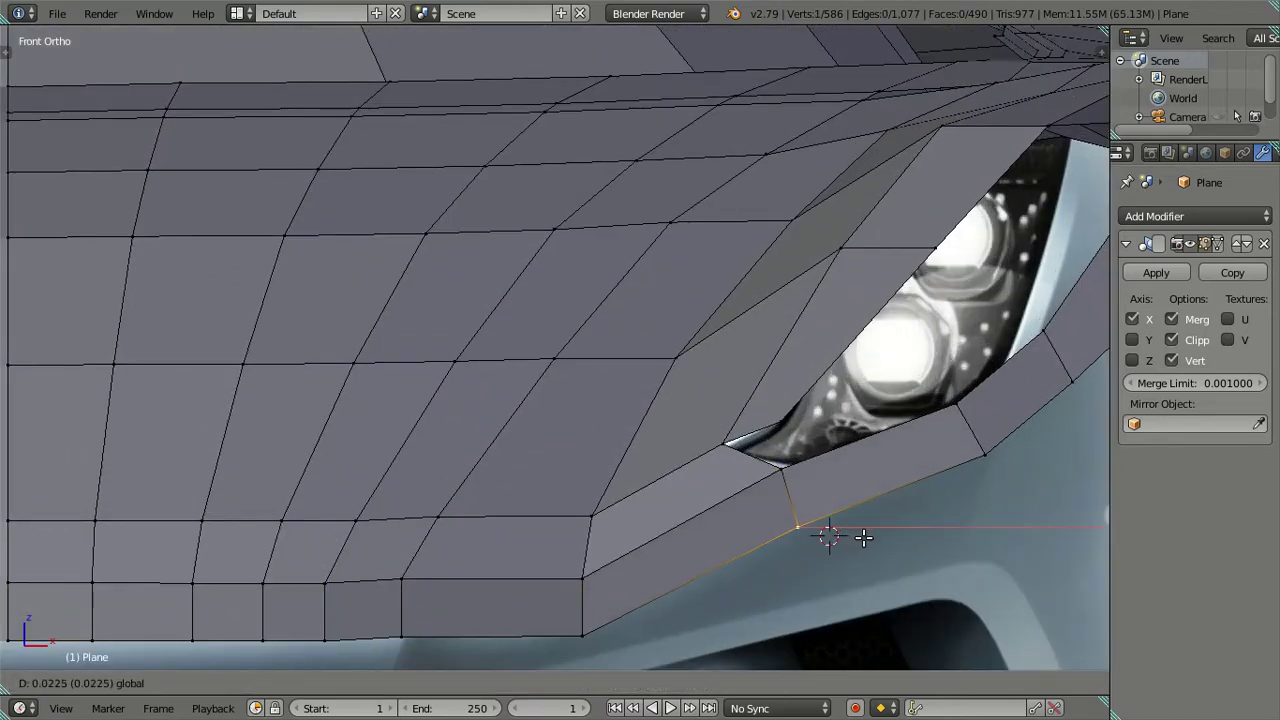
pyautogui.click(870, 540)
pyautogui.press('a')
pyautogui.scroll(-2, 860, 535)
pyautogui.scroll(-1, 800, 525)
pyautogui.scroll(-1, 773, 520)
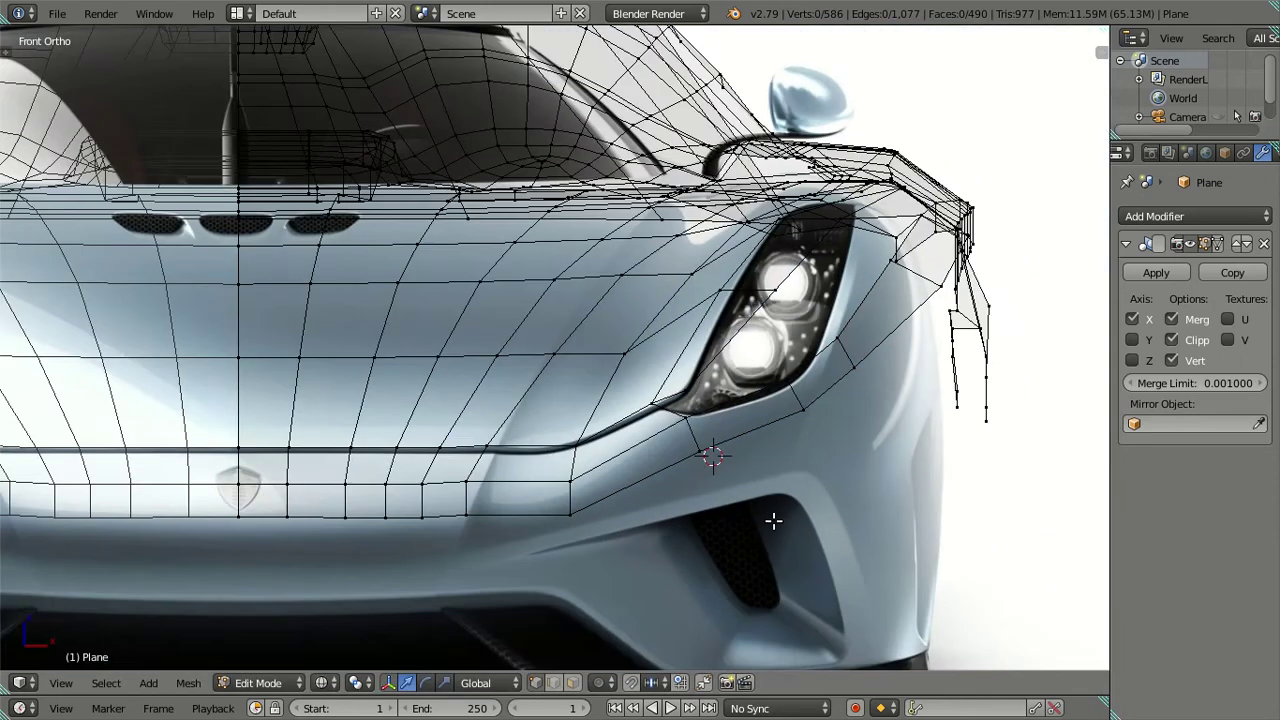
pyautogui.scroll(-1, 748, 507)
pyautogui.scroll(-1, 511, 493)
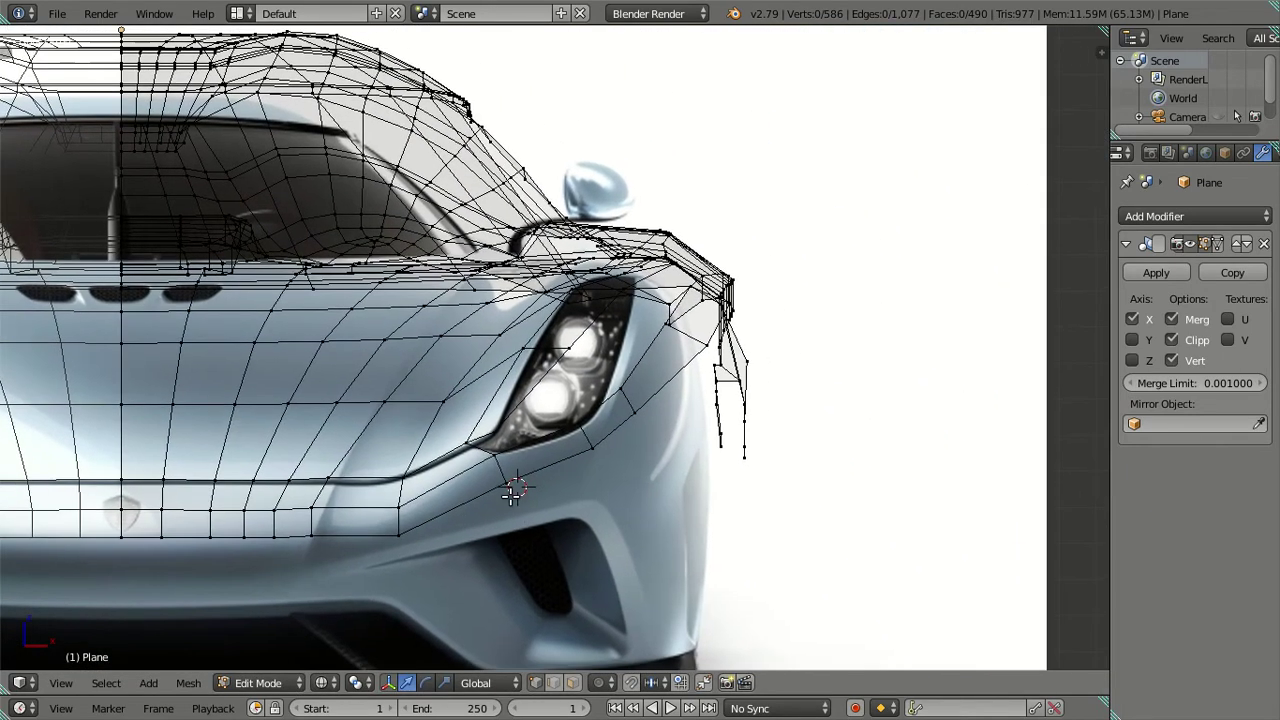
pyautogui.press('z')
pyautogui.press('z')
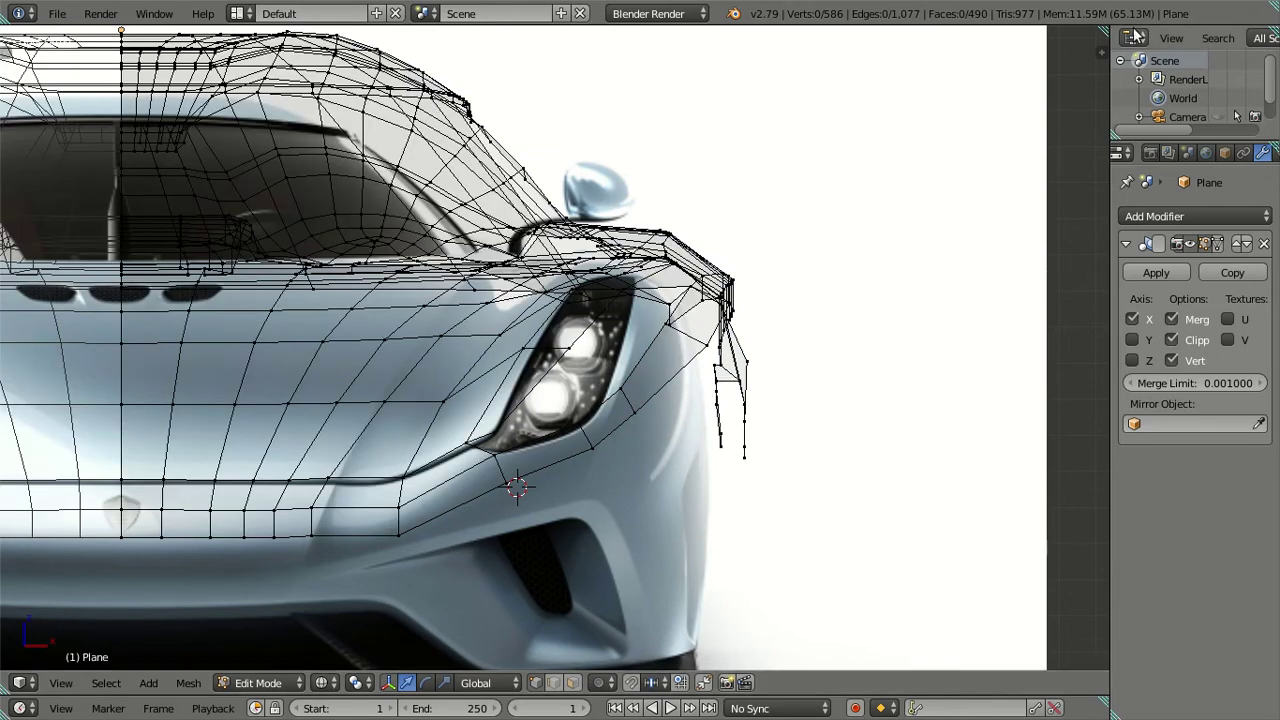
pyautogui.scroll(-1, 1148, 120)
pyautogui.scroll(-1, 860, 227)
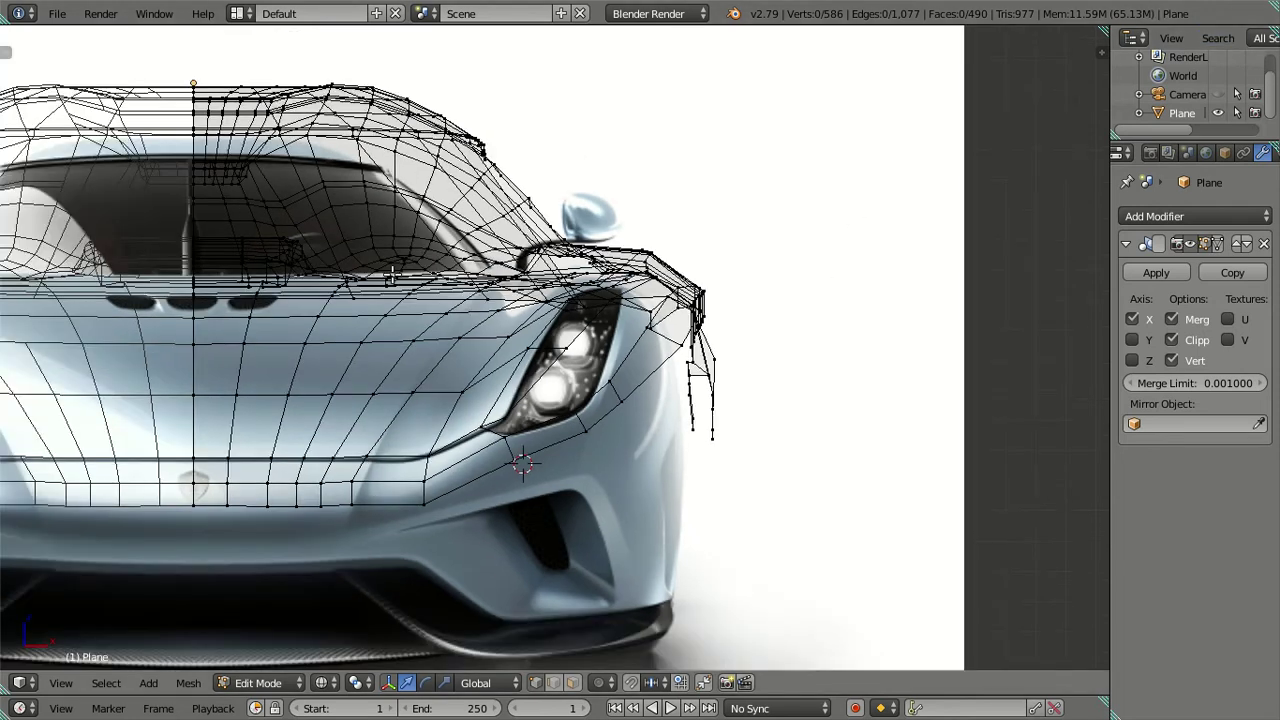
pyautogui.press('z')
pyautogui.keyDown('shift'); pyautogui.moveTo(561, 258); pyautogui.dragTo(608, 232, button='middle'); pyautogui.keyUp('shift')
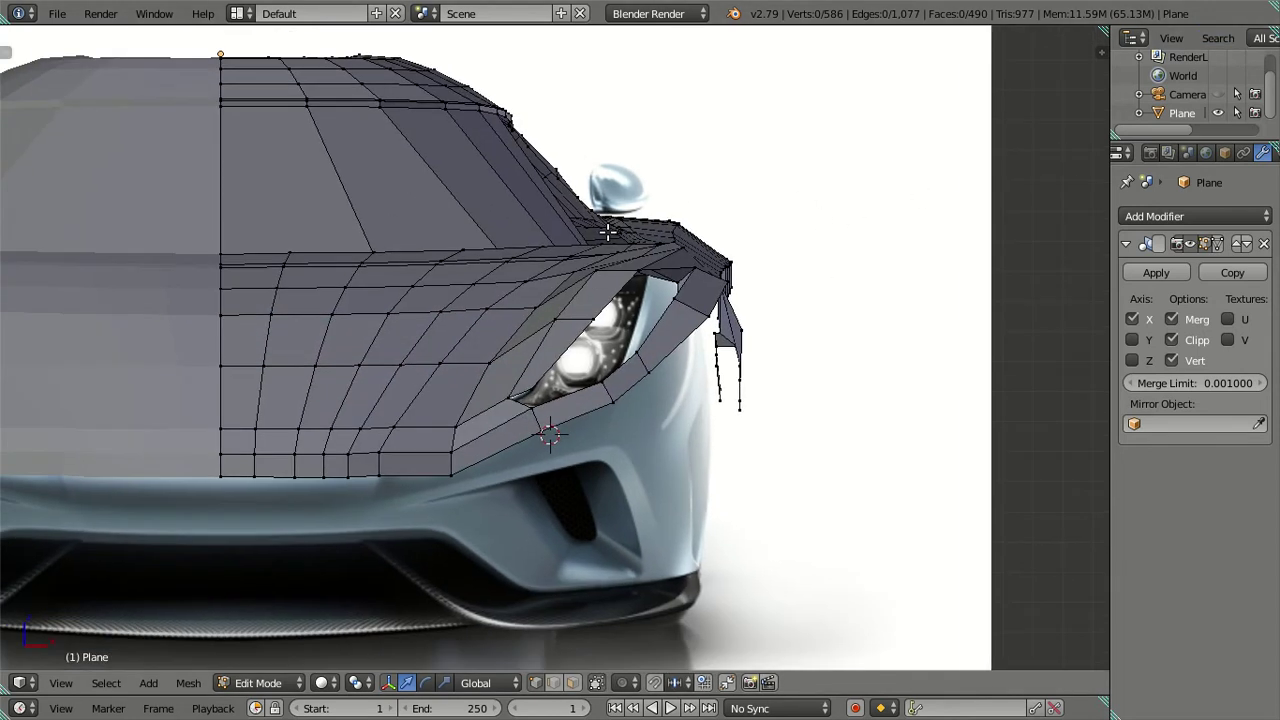
pyautogui.scroll(2, 667, 257)
pyautogui.press('z')
pyautogui.press('z')
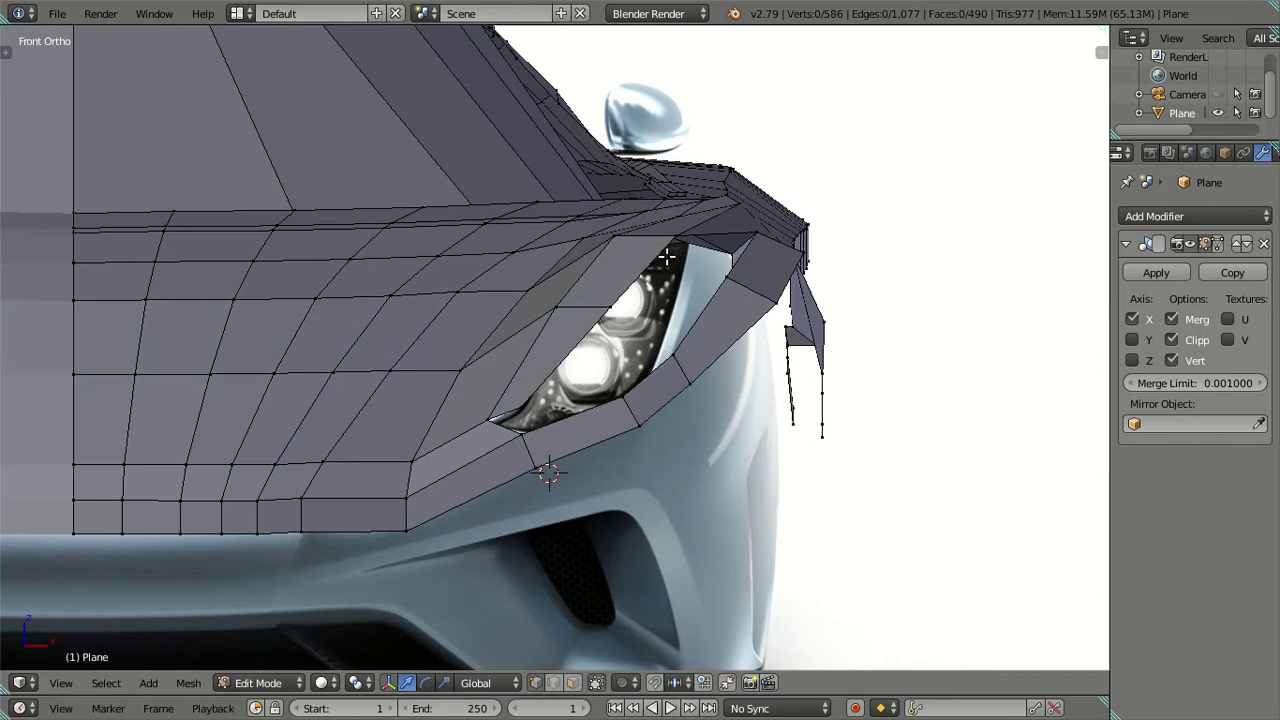
pyautogui.scroll(2, 667, 273)
pyautogui.press('z')
pyautogui.scroll(-2, 665, 293)
pyautogui.press('KP_7')
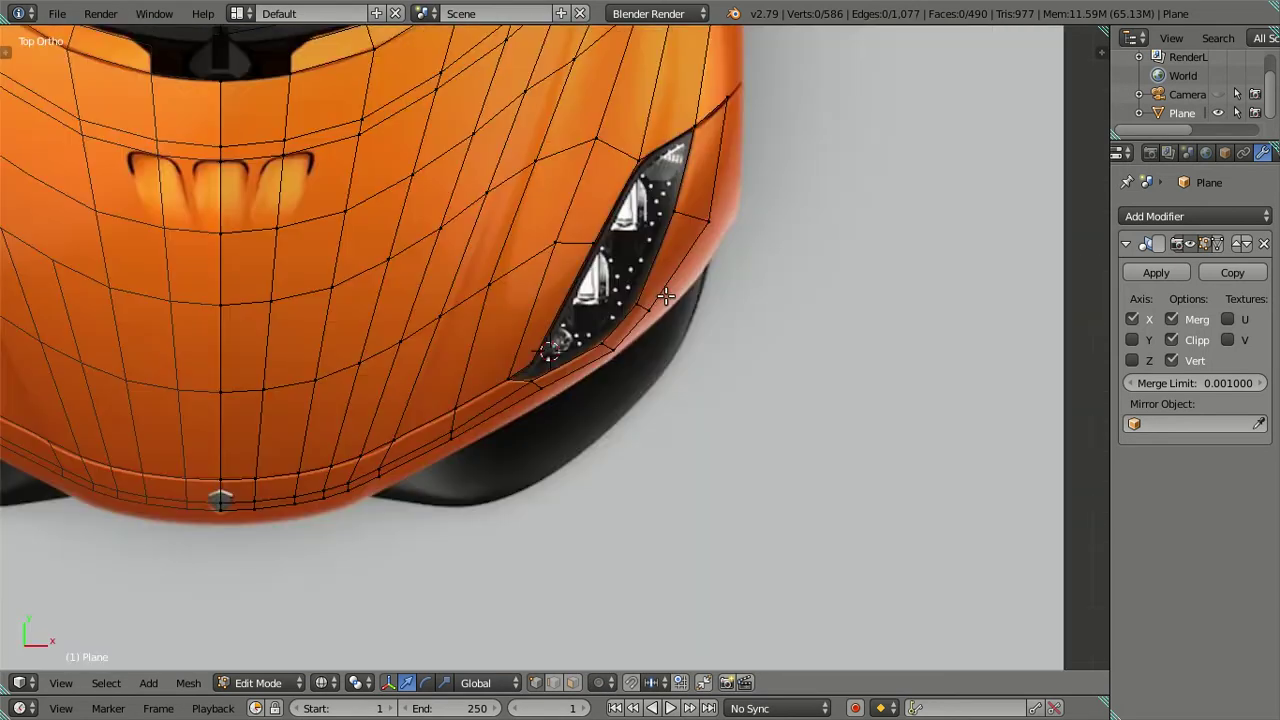
pyautogui.keyDown('shift'); pyautogui.moveTo(632, 253); pyautogui.dragTo(605, 430, button='middle'); pyautogui.keyUp('shift')
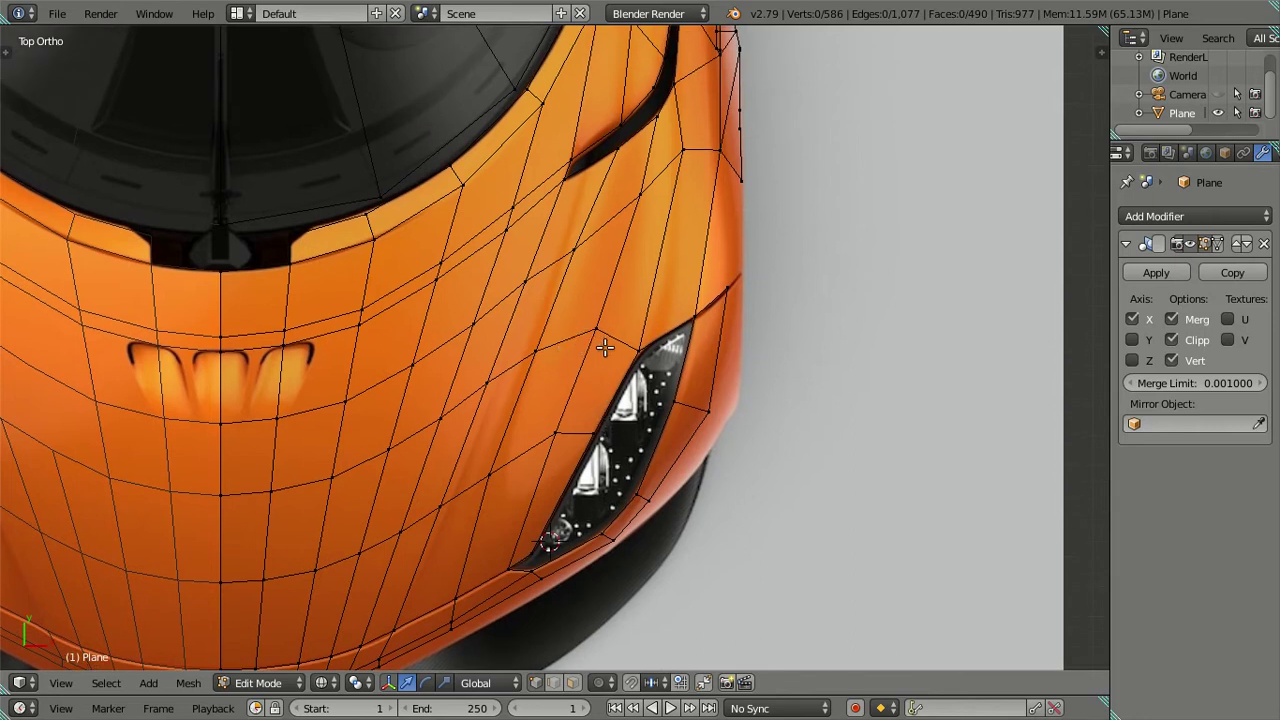
pyautogui.moveTo(631, 356)
pyautogui.mouseDown(button='middle')
pyautogui.moveTo(459, 293)
pyautogui.moveTo(174, 491)
pyautogui.mouseUp(button='middle')
pyautogui.press('z')
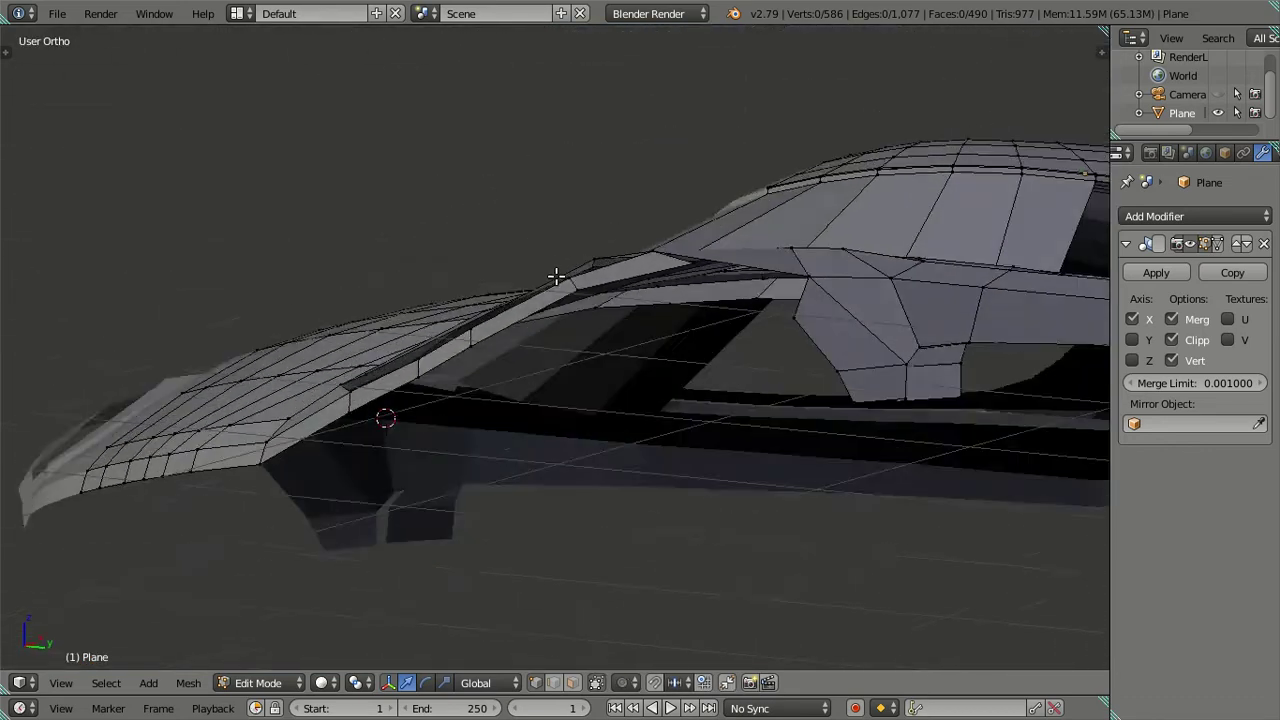
# Raise the vertex at the side ledge's inner end slightly along Z
pyautogui.scroll(3, 174, 491)
pyautogui.scroll(1, 370, 361)
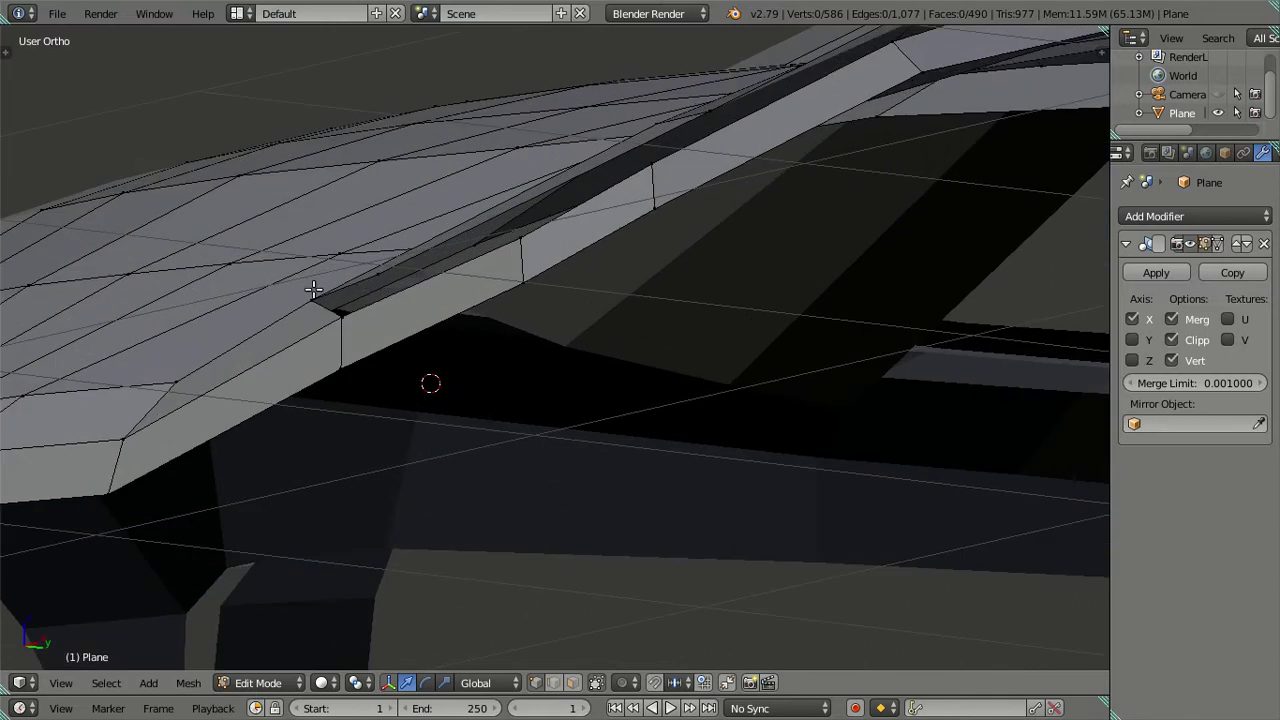
pyautogui.moveTo(313, 289); pyautogui.dragTo(354, 342, button='middle')
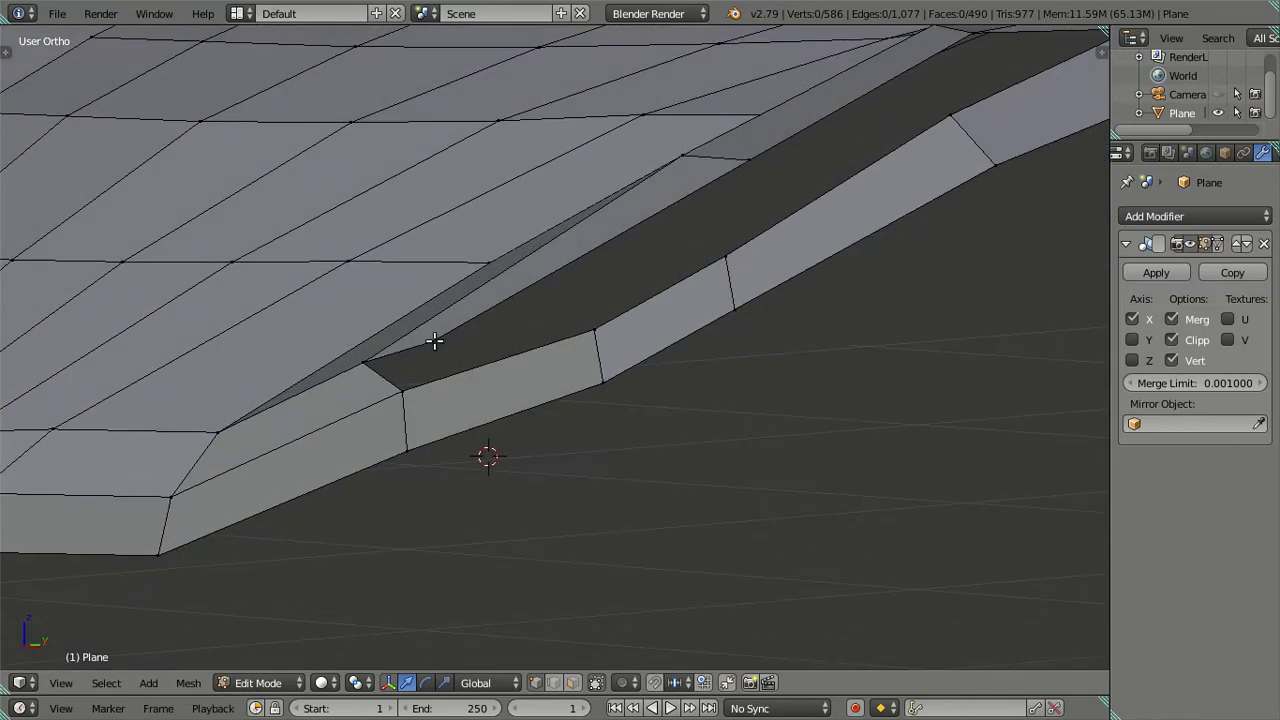
pyautogui.press('g')
pyautogui.press('z')
pyautogui.click(426, 272)
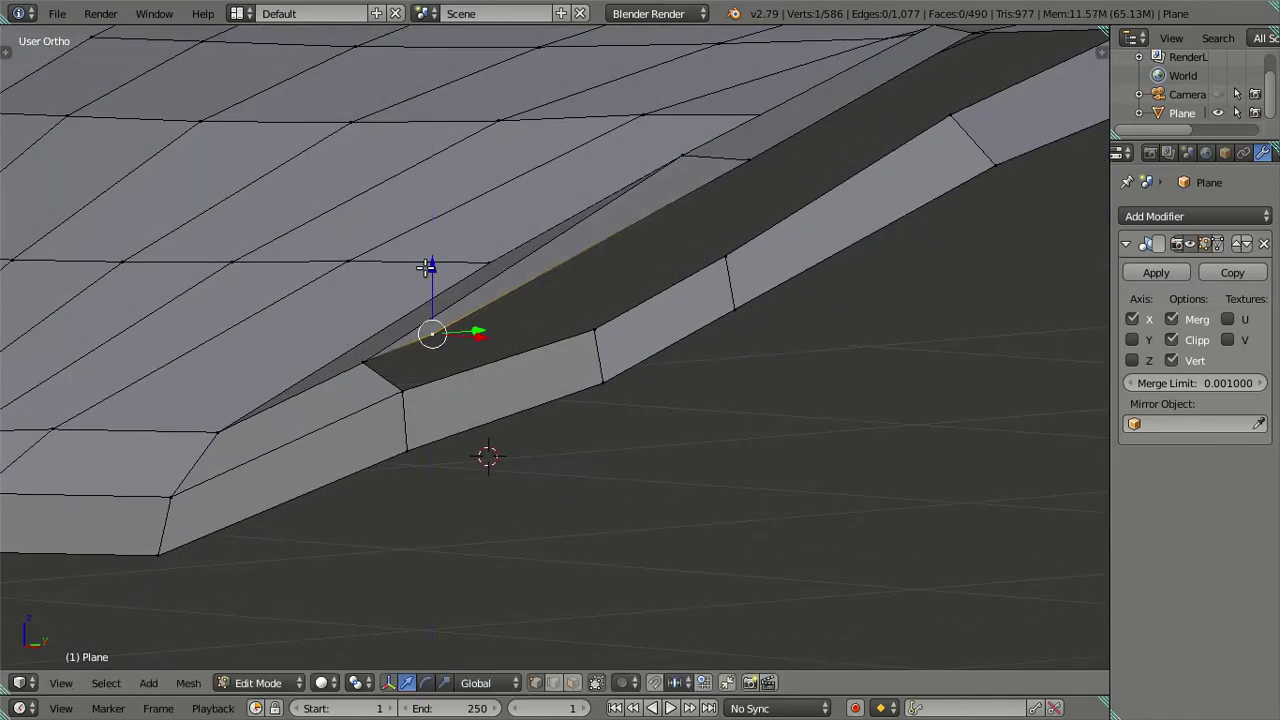
pyautogui.moveTo(426, 272); pyautogui.dragTo(713, 217, button='middle')
pyautogui.moveTo(667, 203); pyautogui.dragTo(669, 177)
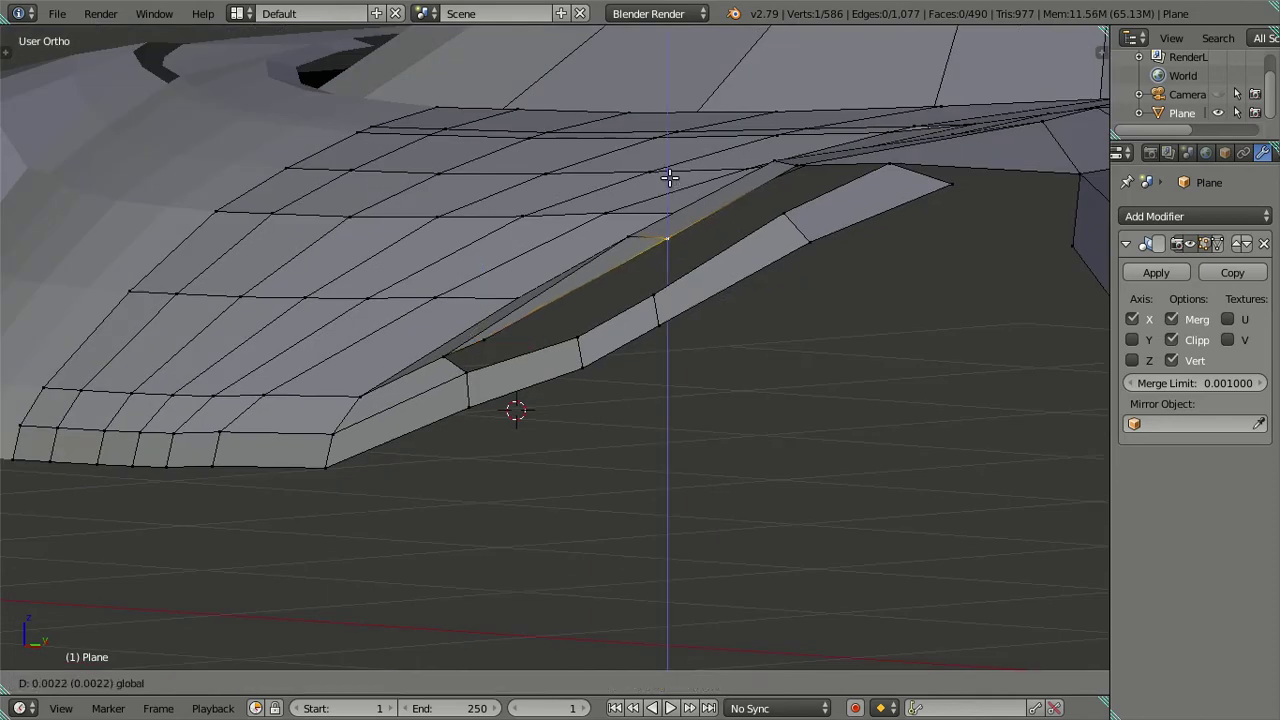
pyautogui.click(669, 174)
pyautogui.press('a')
# Switch to Object Mode and inspect the mirrored body against the side reference
pyautogui.moveTo(669, 180)
pyautogui.mouseDown(button='middle')
pyautogui.moveTo(700, 280)
pyautogui.moveTo(808, 214)
pyautogui.moveTo(858, 209)
pyautogui.moveTo(777, 277)
pyautogui.moveTo(677, 331)
pyautogui.moveTo(580, 329)
pyautogui.moveTo(690, 360)
pyautogui.moveTo(391, 409)
pyautogui.moveTo(486, 258)
pyautogui.moveTo(520, 351)
pyautogui.moveTo(449, 314)
pyautogui.moveTo(397, 393)
pyautogui.moveTo(394, 508)
pyautogui.moveTo(451, 503)
pyautogui.moveTo(420, 391)
pyautogui.moveTo(200, 320)
pyautogui.moveTo(309, 306)
pyautogui.moveTo(367, 353)
pyautogui.moveTo(513, 355)
pyautogui.mouseUp(button='middle')
pyautogui.scroll(3, 858, 209)
pyautogui.scroll(2, 777, 277)
pyautogui.scroll(-4, 429, 334)
pyautogui.scroll(3, 486, 258)
pyautogui.scroll(-2, 523, 351)
pyautogui.scroll(2, 449, 314)
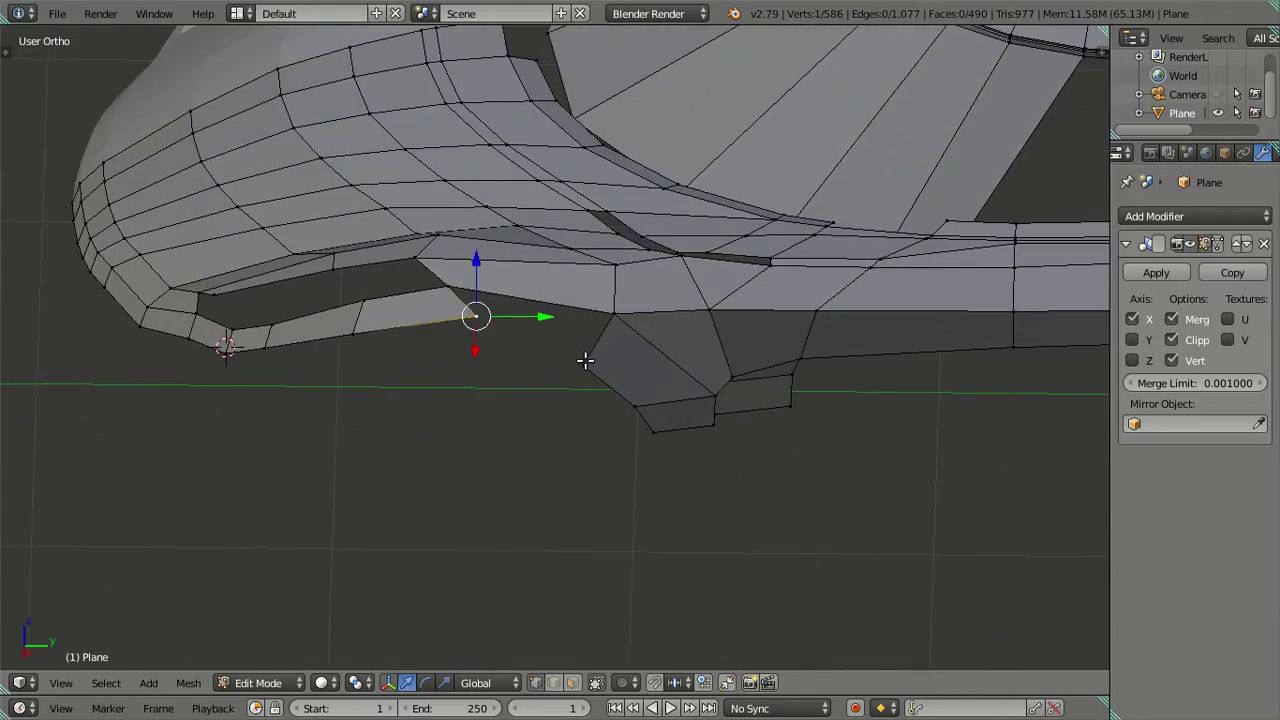
pyautogui.moveTo(585, 360)
pyautogui.mouseDown(button='middle')
pyautogui.moveTo(577, 280)
pyautogui.moveTo(631, 369)
pyautogui.mouseUp(button='middle')
pyautogui.press('Tab')
pyautogui.scroll(3, 640, 351)
pyautogui.moveTo(620, 468)
pyautogui.mouseDown(button='middle')
pyautogui.moveTo(654, 351)
pyautogui.moveTo(689, 317)
pyautogui.moveTo(720, 337)
pyautogui.moveTo(702, 375)
pyautogui.moveTo(606, 334)
pyautogui.moveTo(571, 386)
pyautogui.moveTo(511, 376)
pyautogui.mouseUp(button='middle')
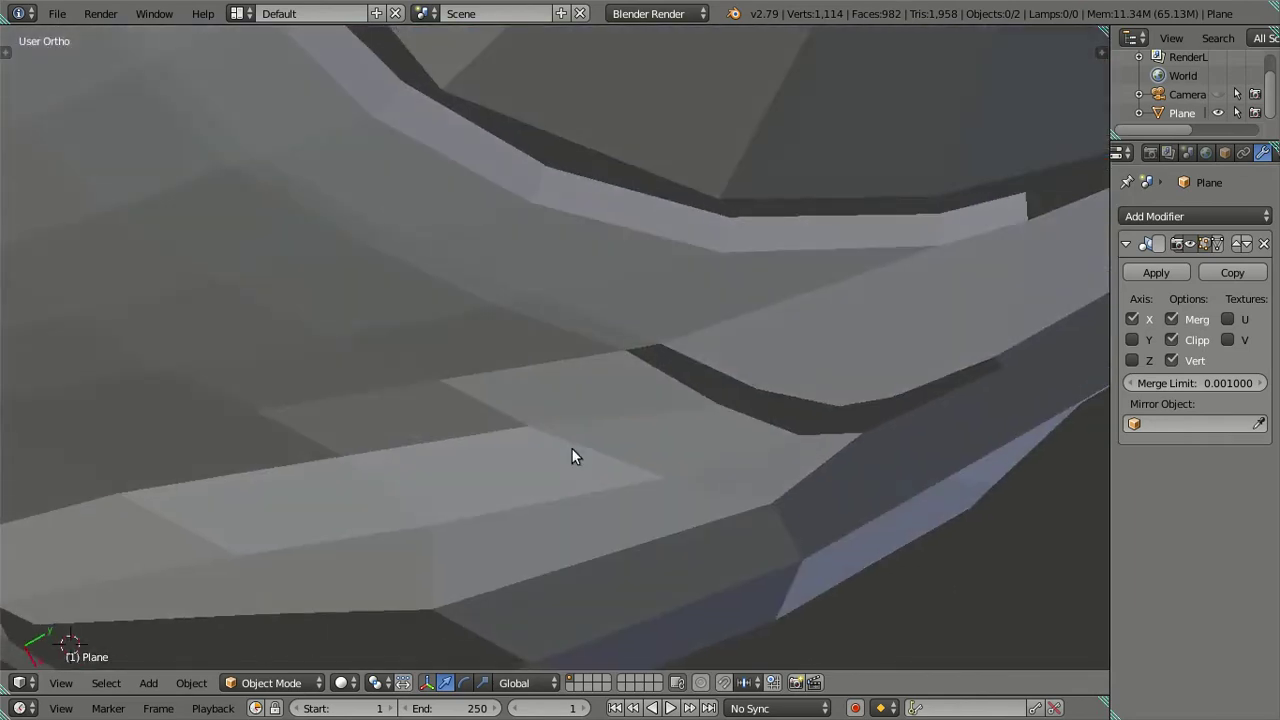
# Lower the top vertex of the front fender arch along Z in Edit Mode
pyautogui.scroll(-5, 572, 456)
pyautogui.moveTo(551, 451)
pyautogui.mouseDown(button='middle')
pyautogui.moveTo(523, 489)
pyautogui.moveTo(546, 454)
pyautogui.mouseUp(button='middle')
pyautogui.press('KP_7')
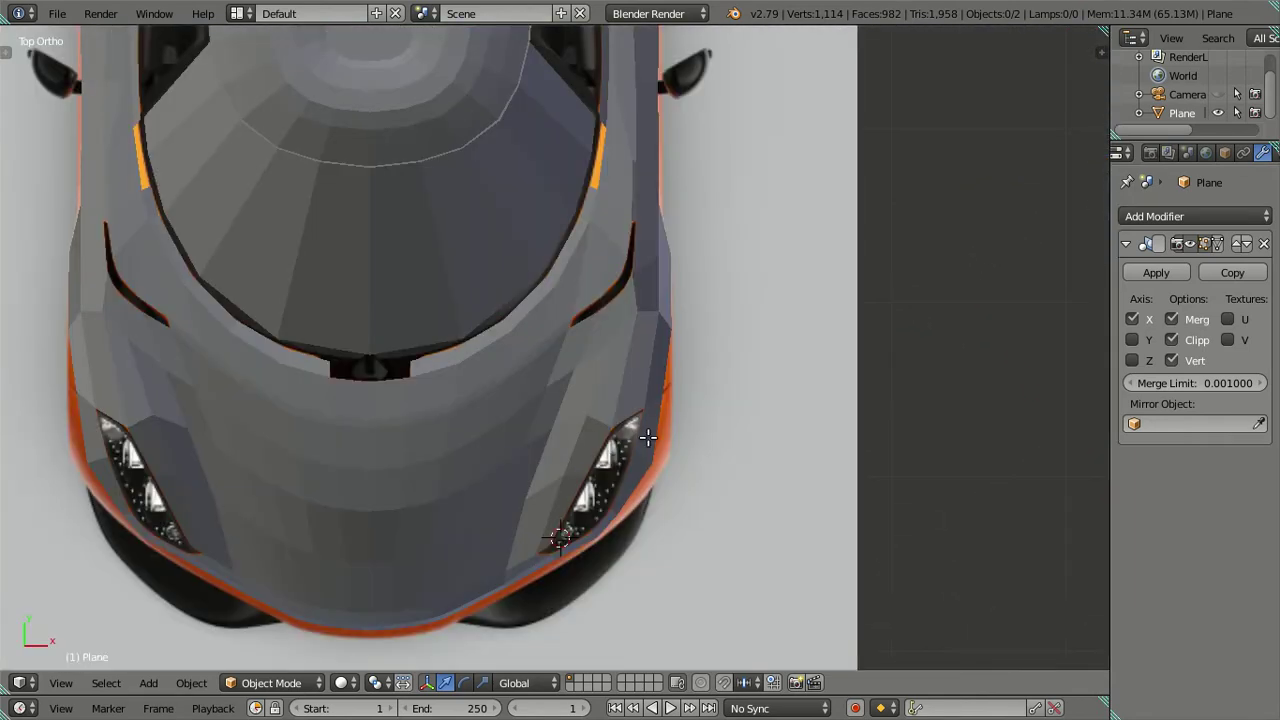
pyautogui.press('Tab')
pyautogui.scroll(5, 682, 409)
pyautogui.scroll(1, 760, 341)
pyautogui.moveTo(762, 347)
pyautogui.keyDown('shift'); pyautogui.mouseDown(button='middle')
pyautogui.moveTo(731, 279)
pyautogui.moveTo(677, 370)
pyautogui.mouseUp(button='middle'); pyautogui.keyUp('shift')
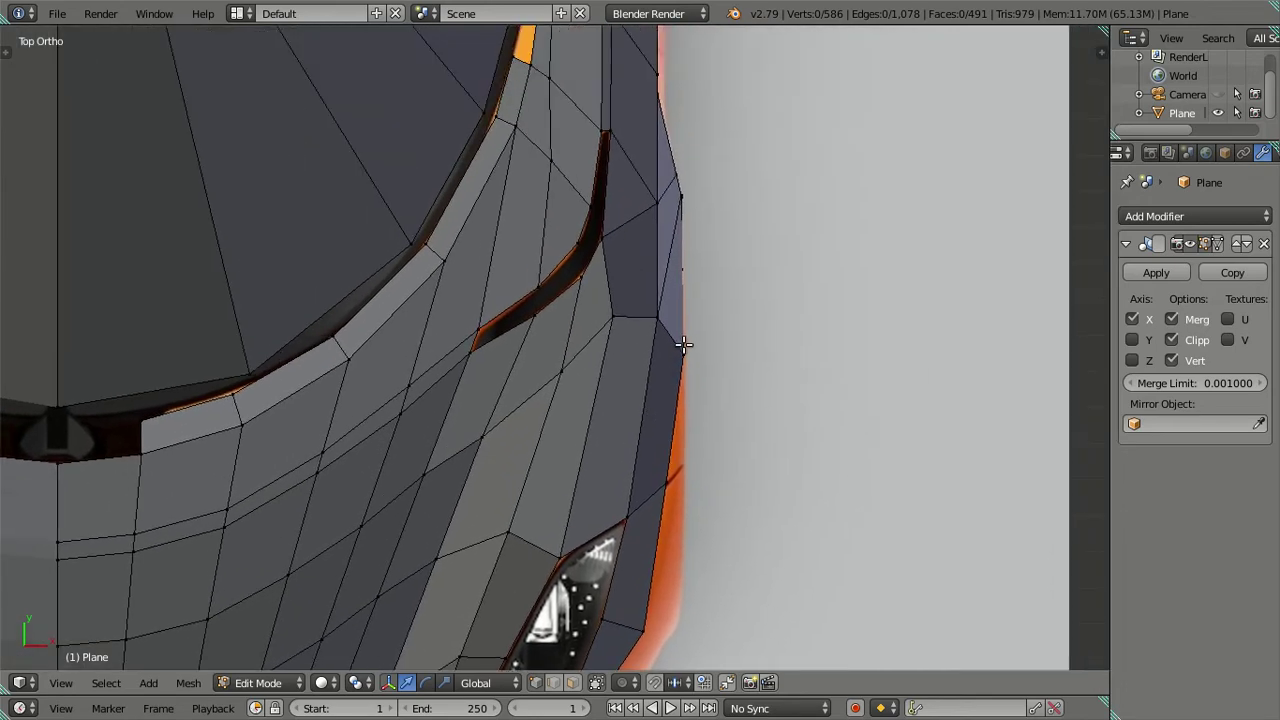
pyautogui.moveTo(791, 497)
pyautogui.mouseDown(button='middle')
pyautogui.moveTo(683, 406)
pyautogui.moveTo(646, 334)
pyautogui.moveTo(647, 312)
pyautogui.moveTo(697, 266)
pyautogui.moveTo(654, 223)
pyautogui.mouseUp(button='middle')
pyautogui.rightClick(558, 137)
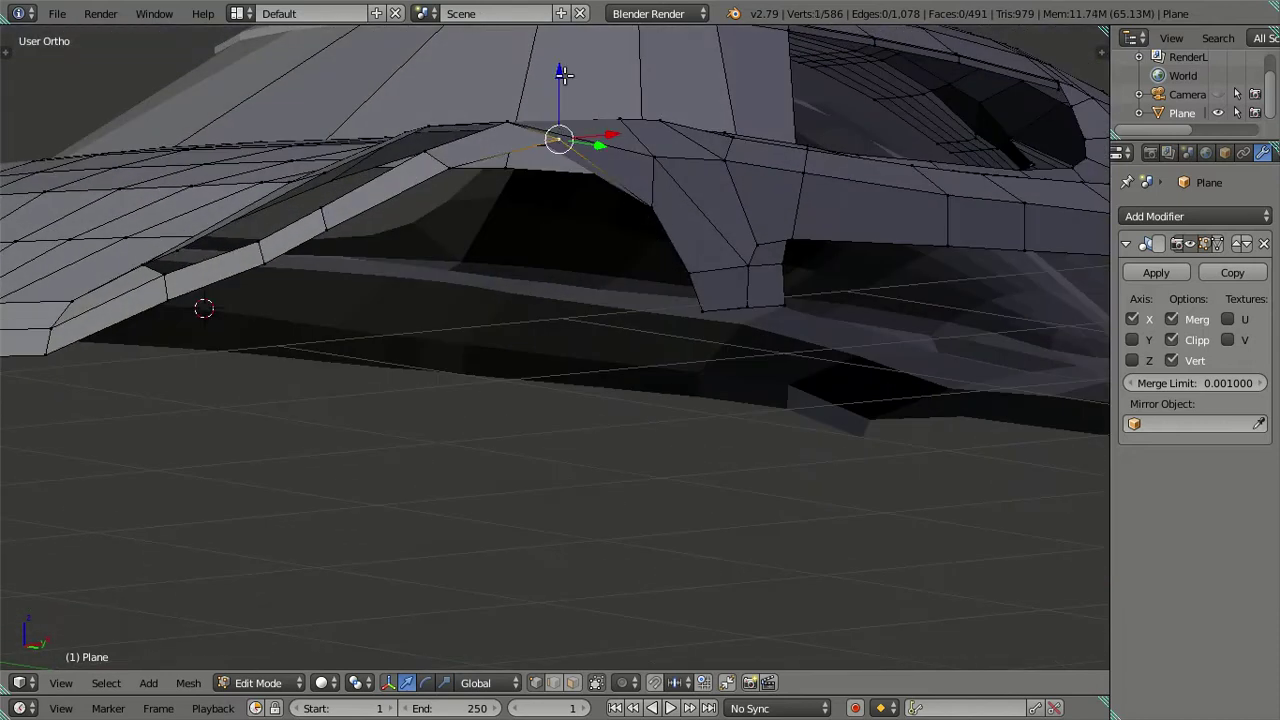
pyautogui.moveTo(564, 74); pyautogui.dragTo(557, 96)
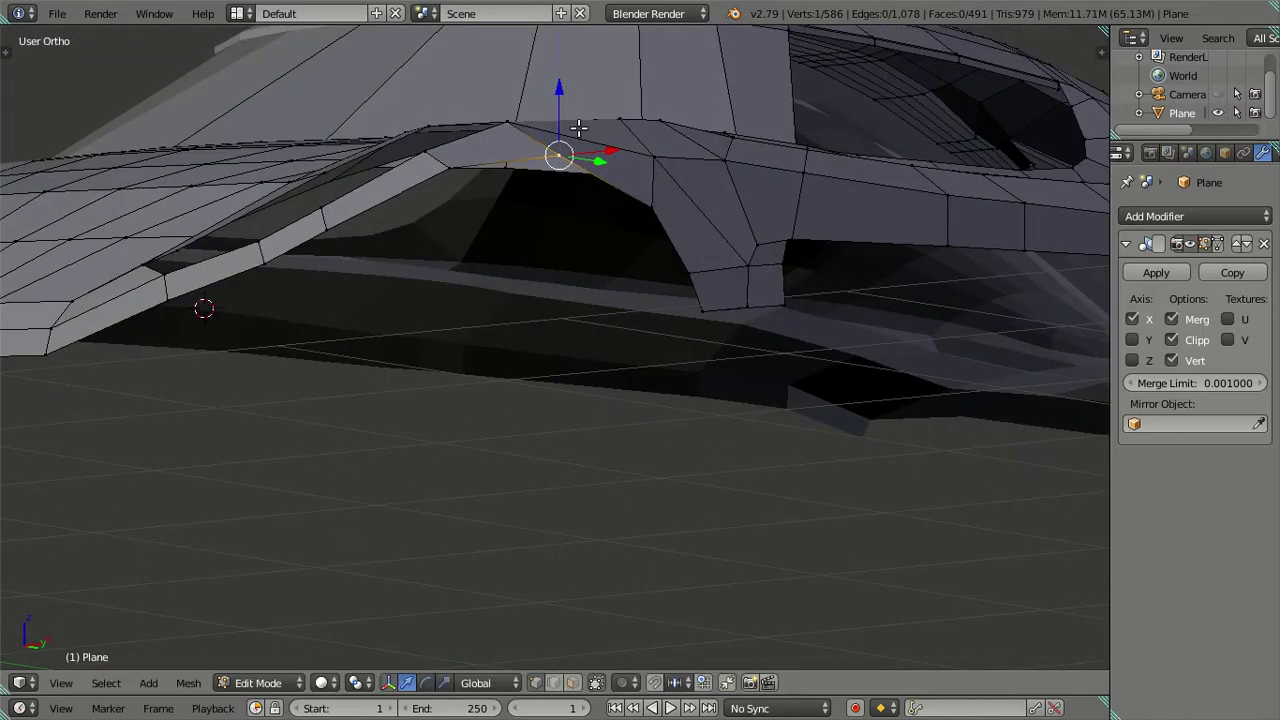
# Shift two side-edge vertices below the arch forward along Y to match the top reference
pyautogui.moveTo(578, 127); pyautogui.dragTo(711, 480, button='middle')
pyautogui.press('a')
pyautogui.moveTo(674, 423)
pyautogui.mouseDown(button='middle')
pyautogui.moveTo(748, 352)
pyautogui.moveTo(577, 340)
pyautogui.moveTo(497, 420)
pyautogui.moveTo(514, 546)
pyautogui.moveTo(511, 394)
pyautogui.mouseUp(button='middle')
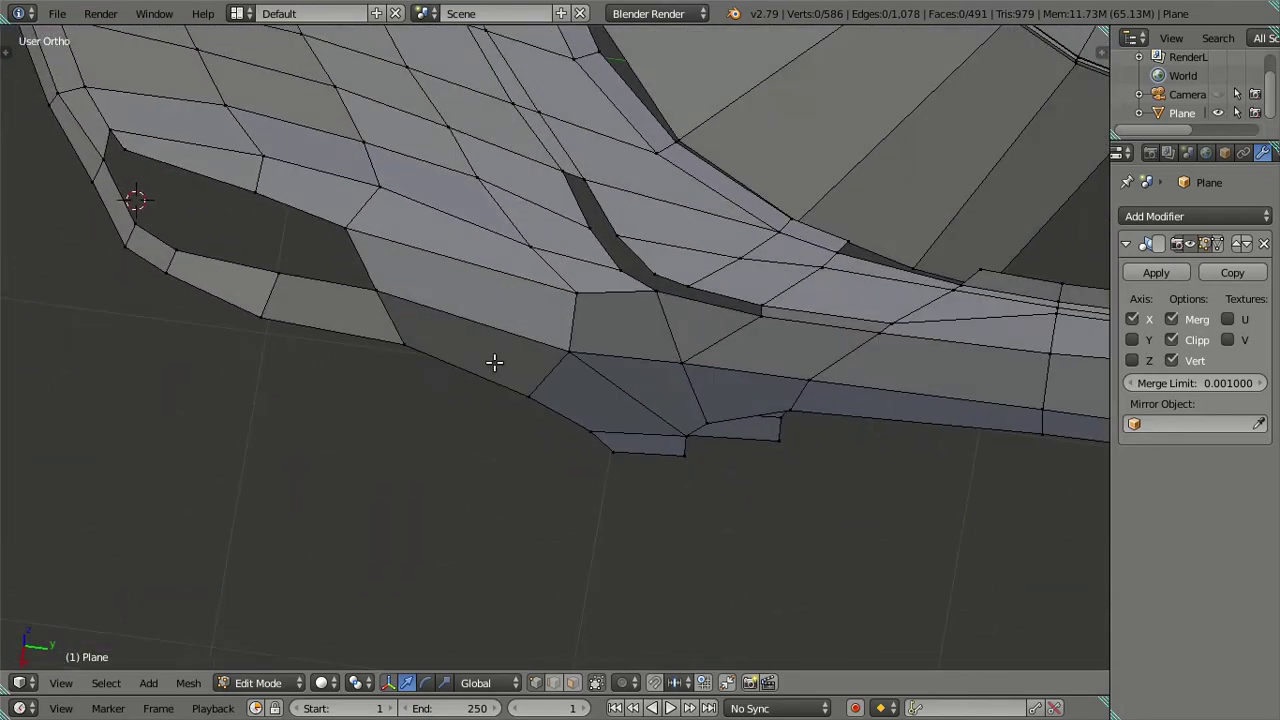
pyautogui.rightClick(575, 292)
pyautogui.rightClick(569, 352)
pyautogui.keyDown('shift'); pyautogui.rightClick(573, 293); pyautogui.keyUp('shift')
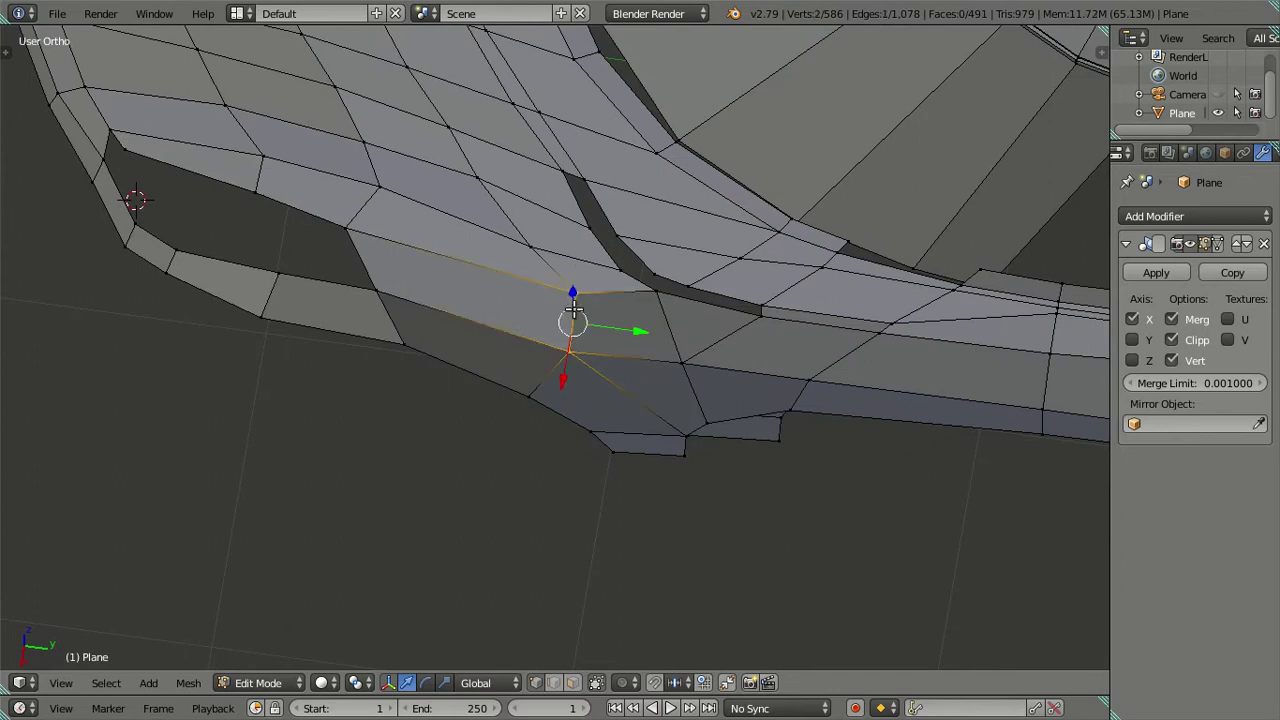
pyautogui.press('KP_7')
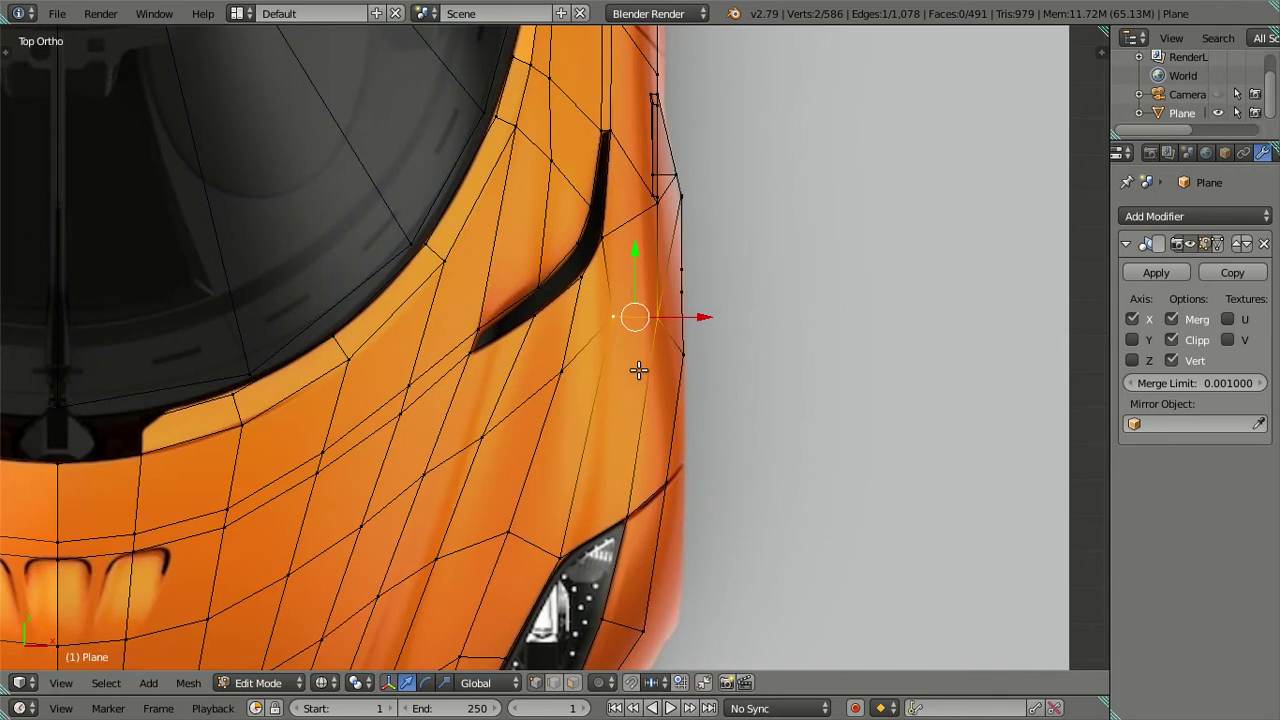
pyautogui.press('g')
pyautogui.press('y')
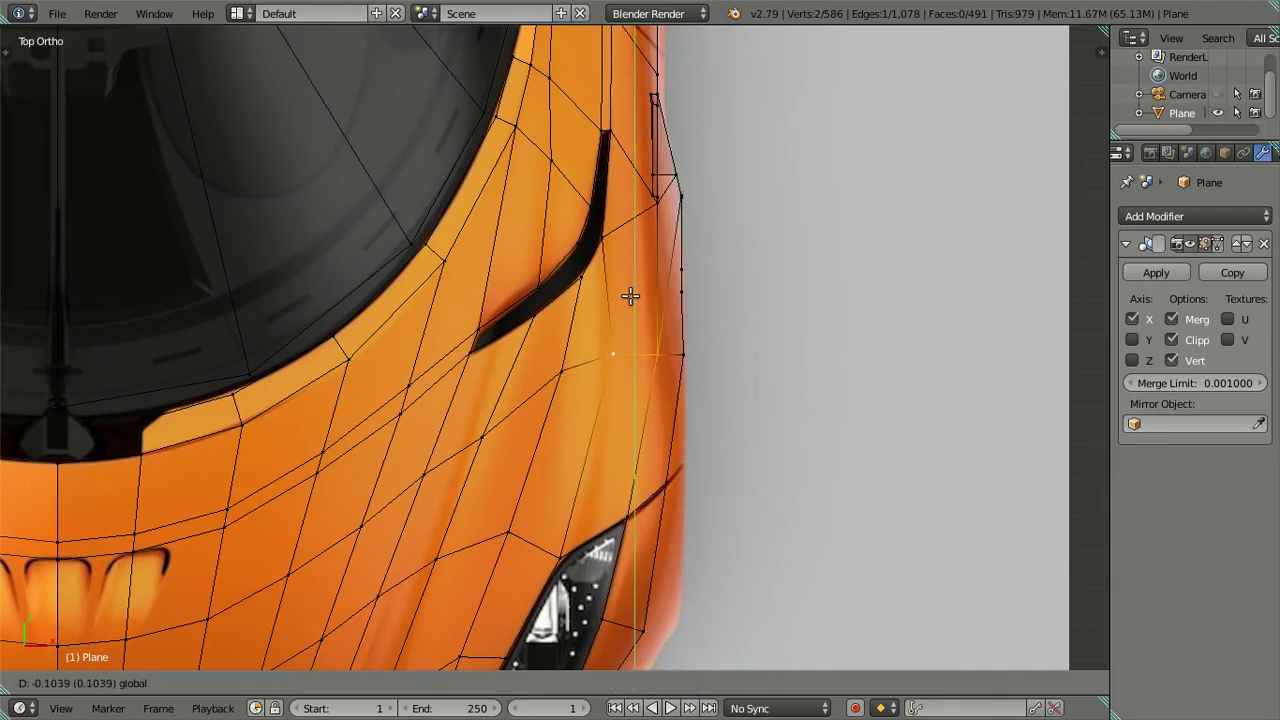
pyautogui.rightClick(646, 387)
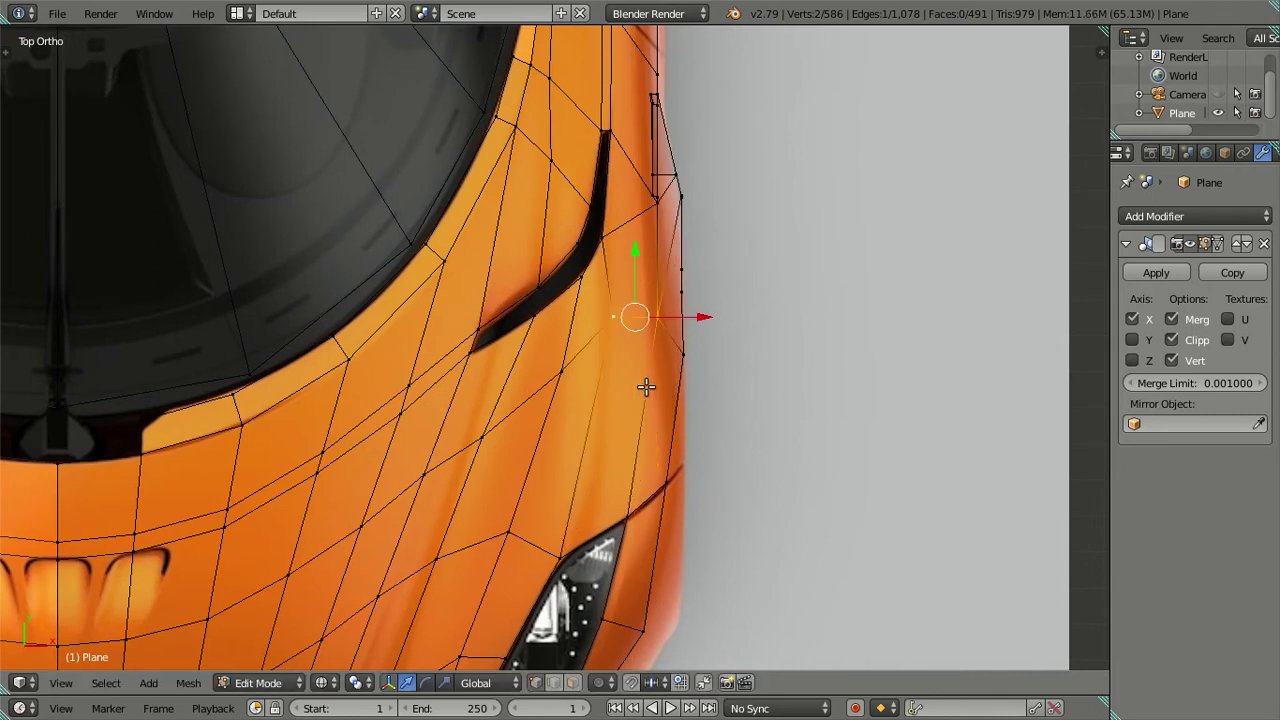
pyautogui.press('g')
pyautogui.press('y')
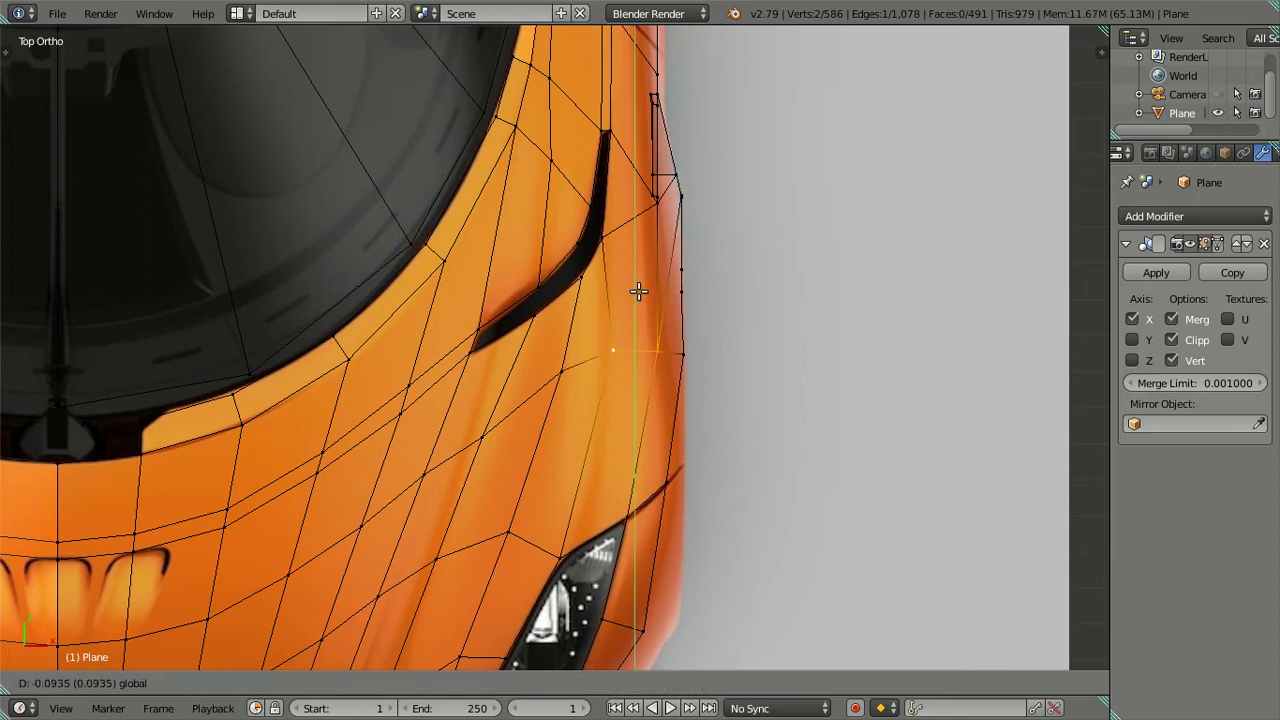
pyautogui.click(637, 283)
# Inspect the reshaped fender and side edge in solid shading, then return to front wireframe view
pyautogui.press('a')
pyautogui.hotkey('alt', 'z')
pyautogui.moveTo(774, 351)
pyautogui.mouseDown(button='middle')
pyautogui.moveTo(642, 258)
pyautogui.moveTo(553, 268)
pyautogui.moveTo(552, 240)
pyautogui.moveTo(583, 354)
pyautogui.moveTo(562, 268)
pyautogui.moveTo(626, 197)
pyautogui.moveTo(737, 166)
pyautogui.moveTo(786, 229)
pyautogui.moveTo(706, 334)
pyautogui.moveTo(623, 271)
pyautogui.moveTo(606, 306)
pyautogui.moveTo(560, 269)
pyautogui.moveTo(372, 390)
pyautogui.mouseUp(button='middle')
pyautogui.moveTo(460, 384)
pyautogui.mouseDown(button='middle')
pyautogui.moveTo(443, 354)
pyautogui.moveTo(466, 423)
pyautogui.moveTo(506, 480)
pyautogui.moveTo(483, 437)
pyautogui.moveTo(491, 500)
pyautogui.moveTo(480, 423)
pyautogui.moveTo(448, 396)
pyautogui.mouseUp(button='middle')
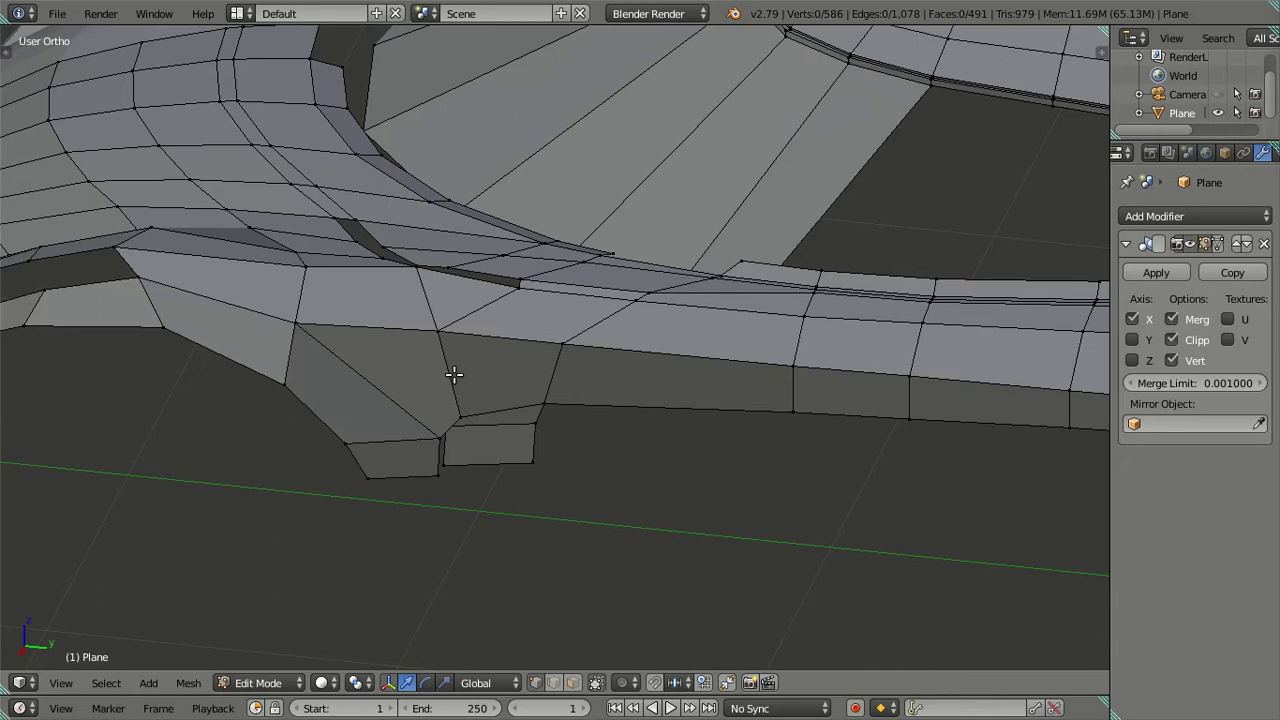
pyautogui.moveTo(421, 430)
pyautogui.mouseDown(button='middle')
pyautogui.moveTo(443, 529)
pyautogui.moveTo(440, 424)
pyautogui.moveTo(491, 337)
pyautogui.moveTo(574, 366)
pyautogui.moveTo(497, 417)
pyautogui.moveTo(591, 336)
pyautogui.moveTo(511, 400)
pyautogui.moveTo(570, 388)
pyautogui.mouseUp(button='middle')
pyautogui.press('KP_1')
pyautogui.press('z')
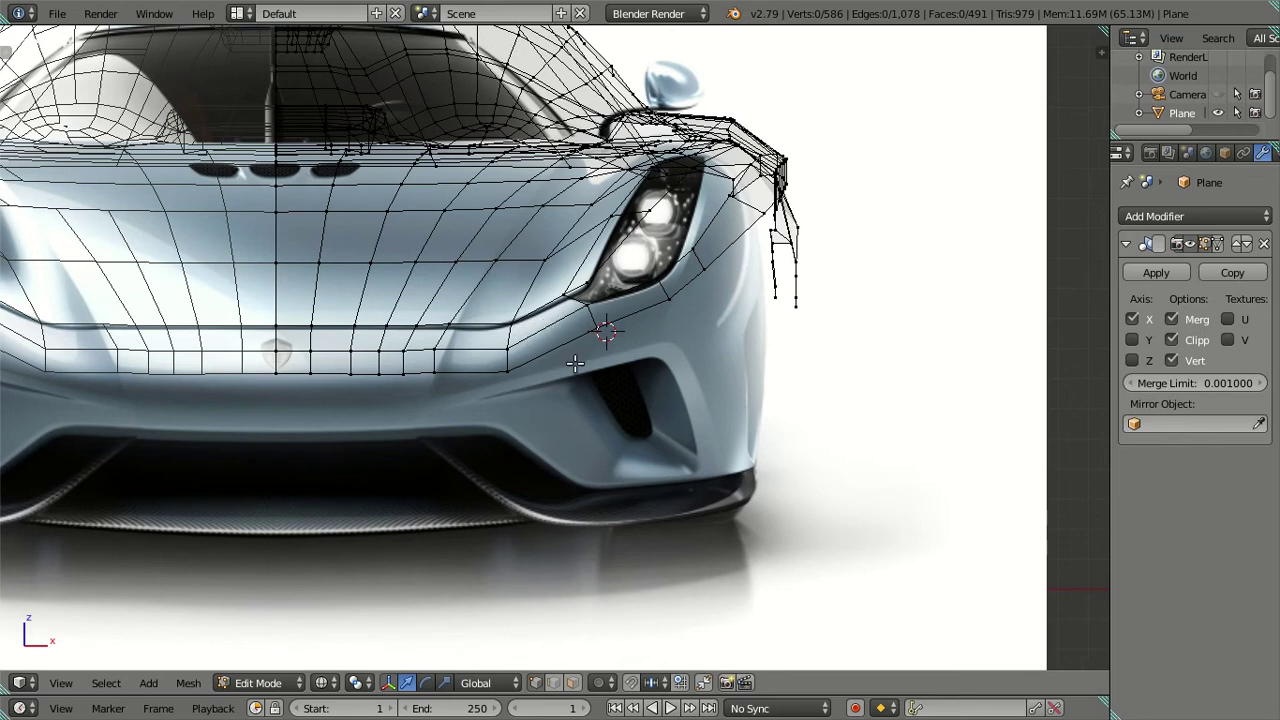
# Lower the six vertices along the front mesh's bottom edge
pyautogui.rightClick(287, 379)
pyautogui.keyDown('ctrl'); pyautogui.rightClick(433, 375); pyautogui.keyUp('ctrl')
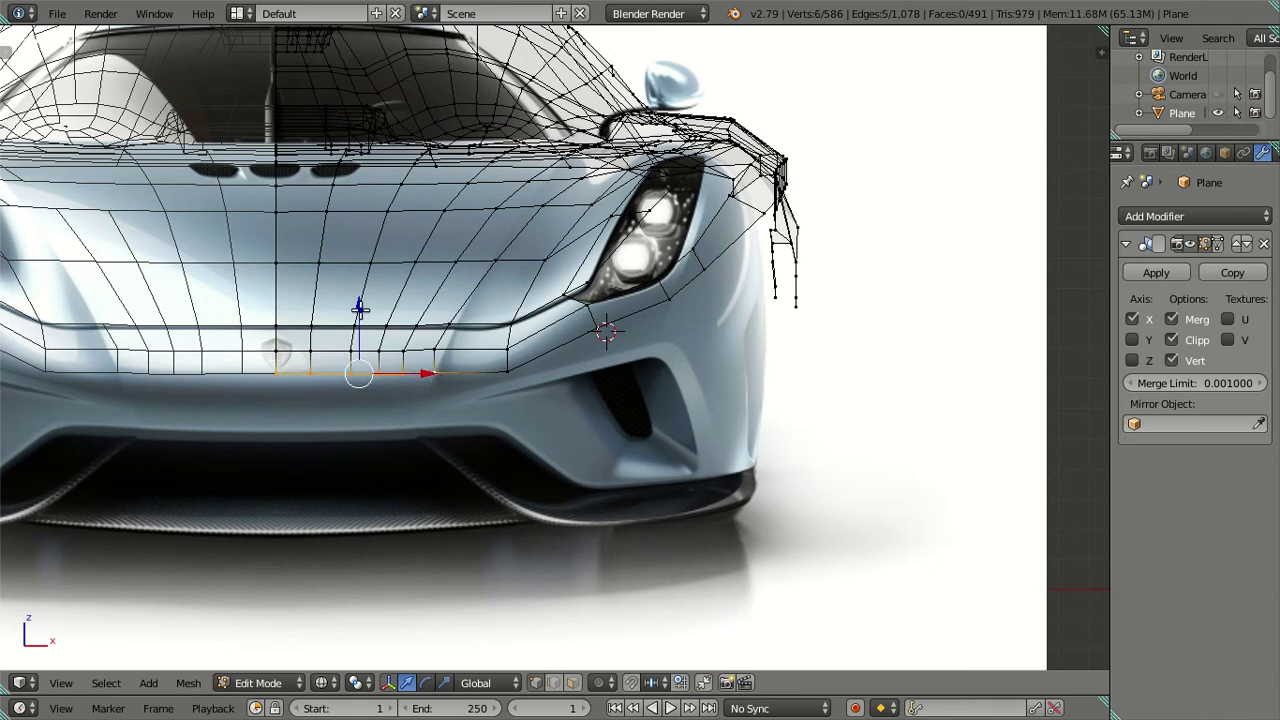
pyautogui.moveTo(359, 308); pyautogui.dragTo(359, 330)
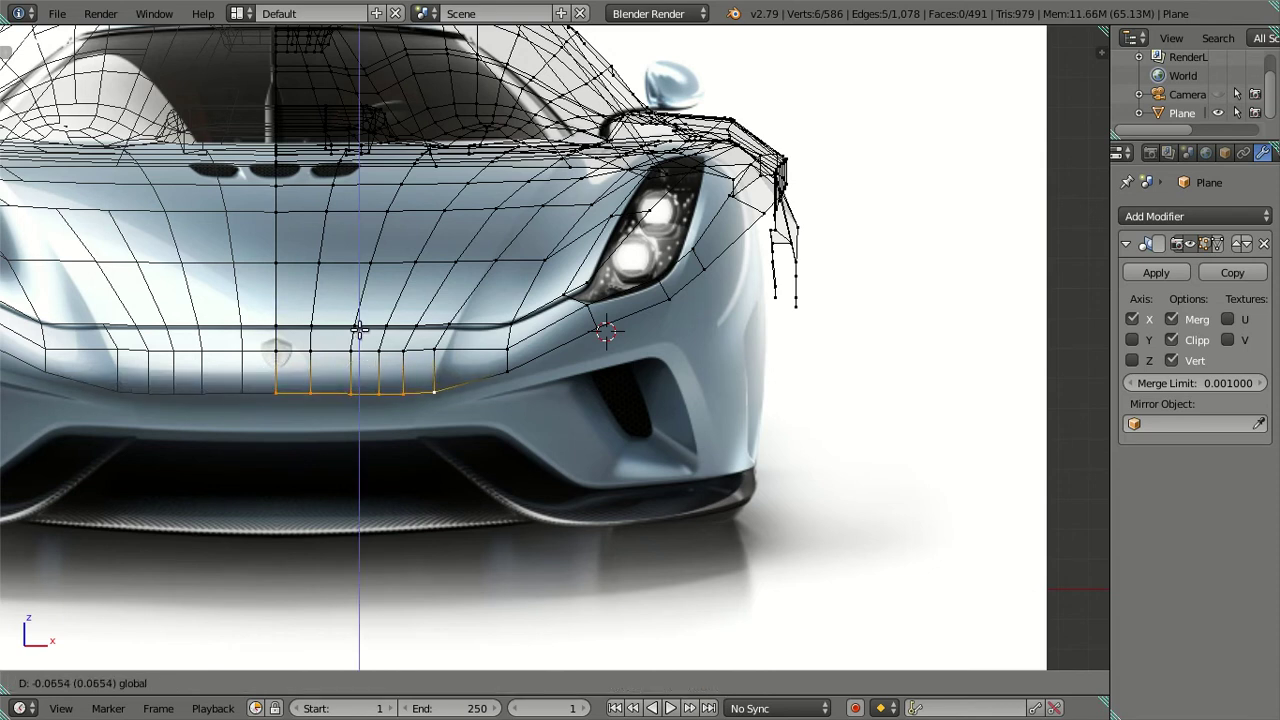
pyautogui.click(359, 330)
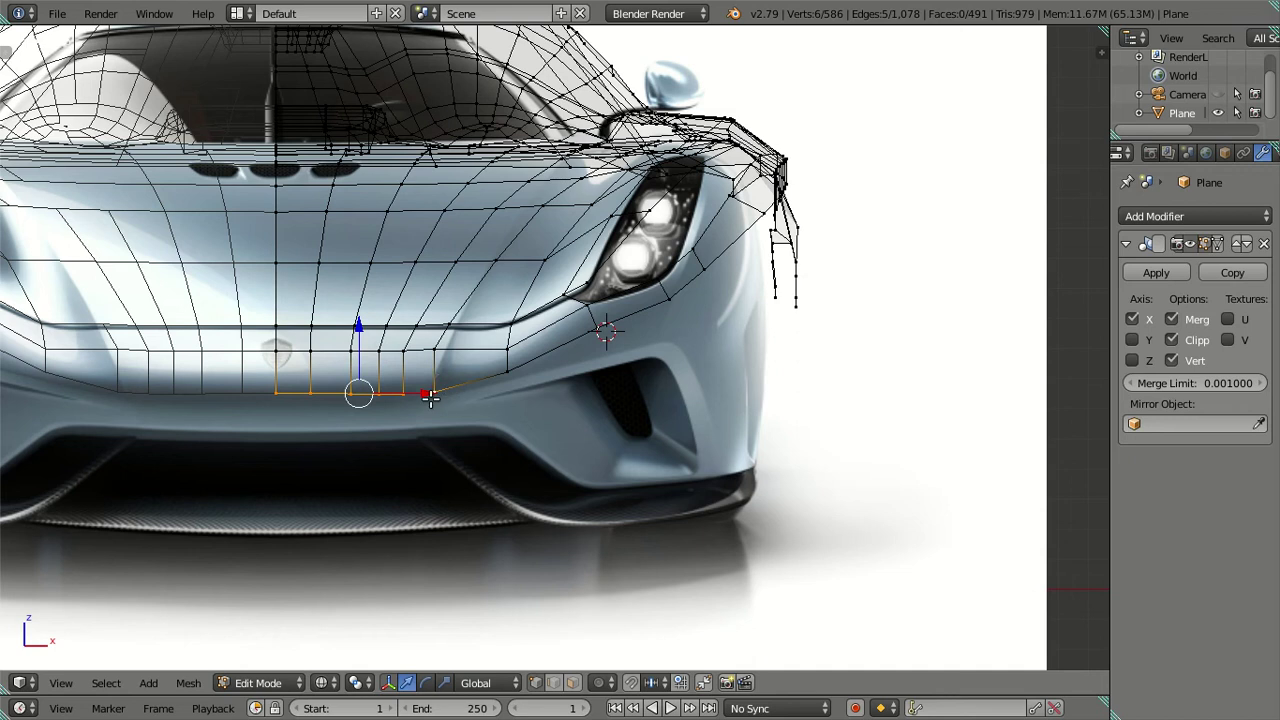
# Slide the three outer bottom-edge vertices inward toward the centre line
pyautogui.rightClick(432, 391)
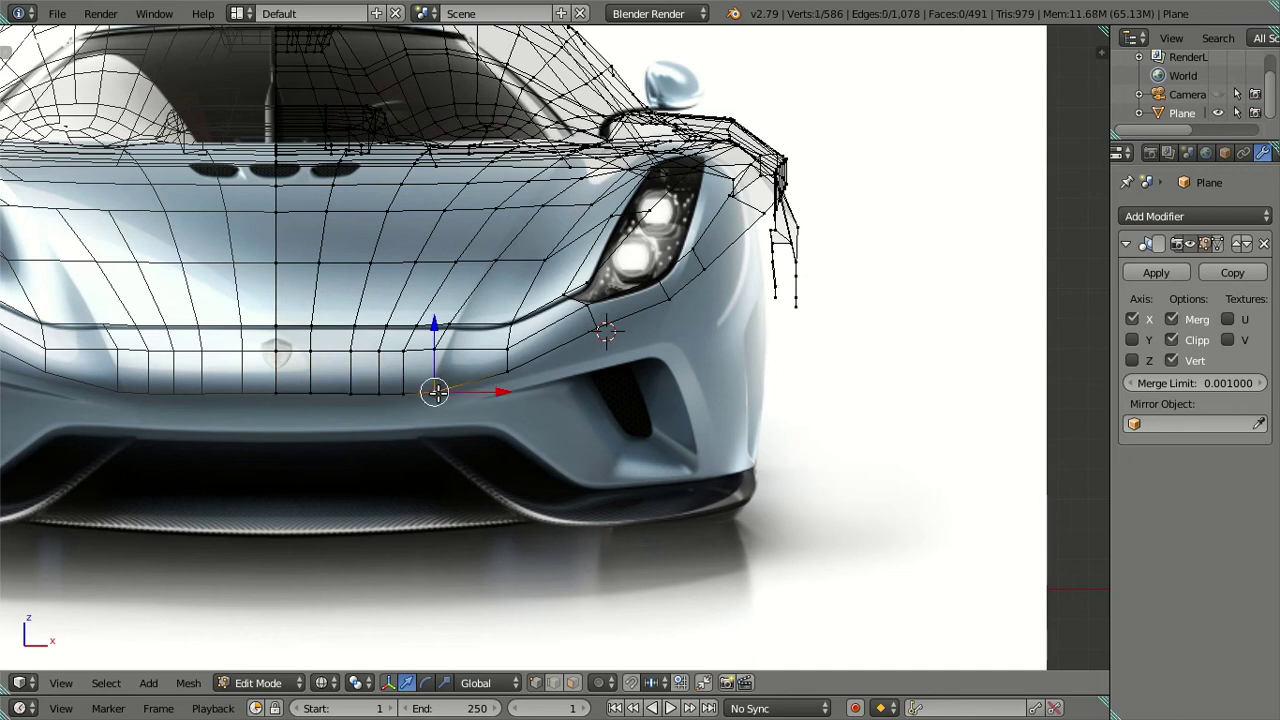
pyautogui.keyDown('shift'); pyautogui.rightClick(403, 392); pyautogui.keyUp('shift')
pyautogui.keyDown('shift'); pyautogui.rightClick(379, 393); pyautogui.keyUp('shift')
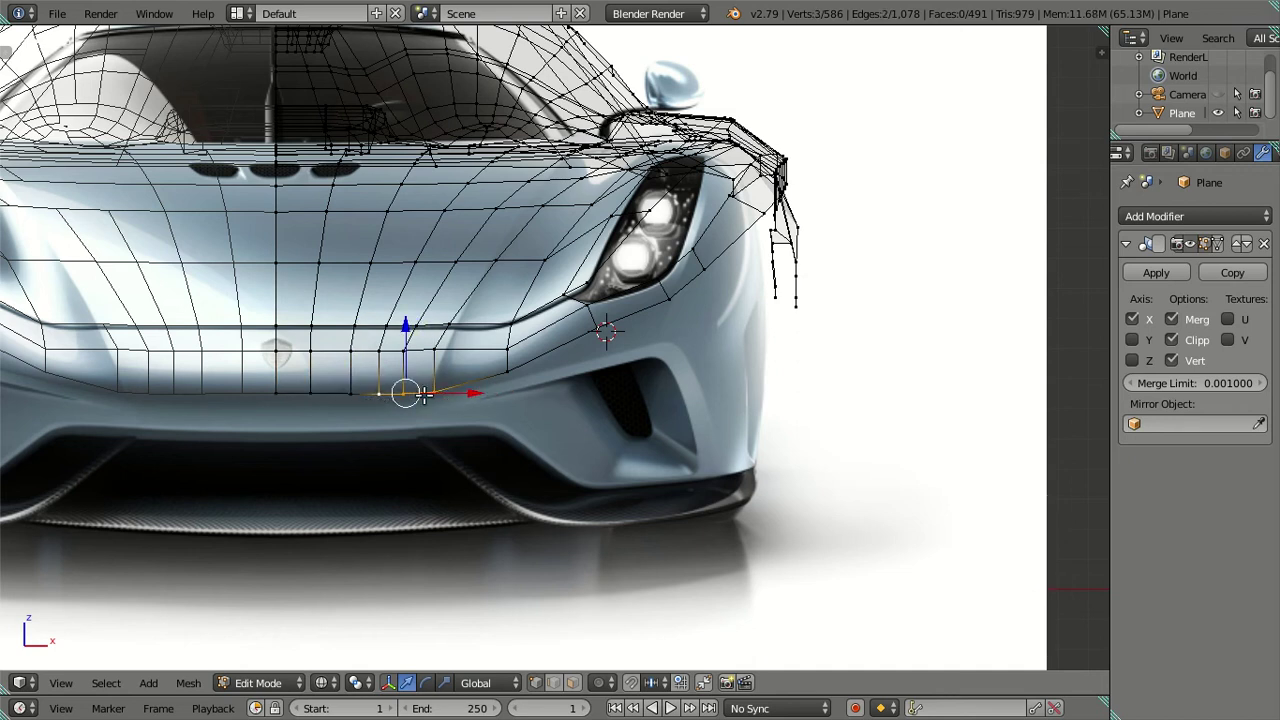
pyautogui.moveTo(459, 393); pyautogui.dragTo(447, 393)
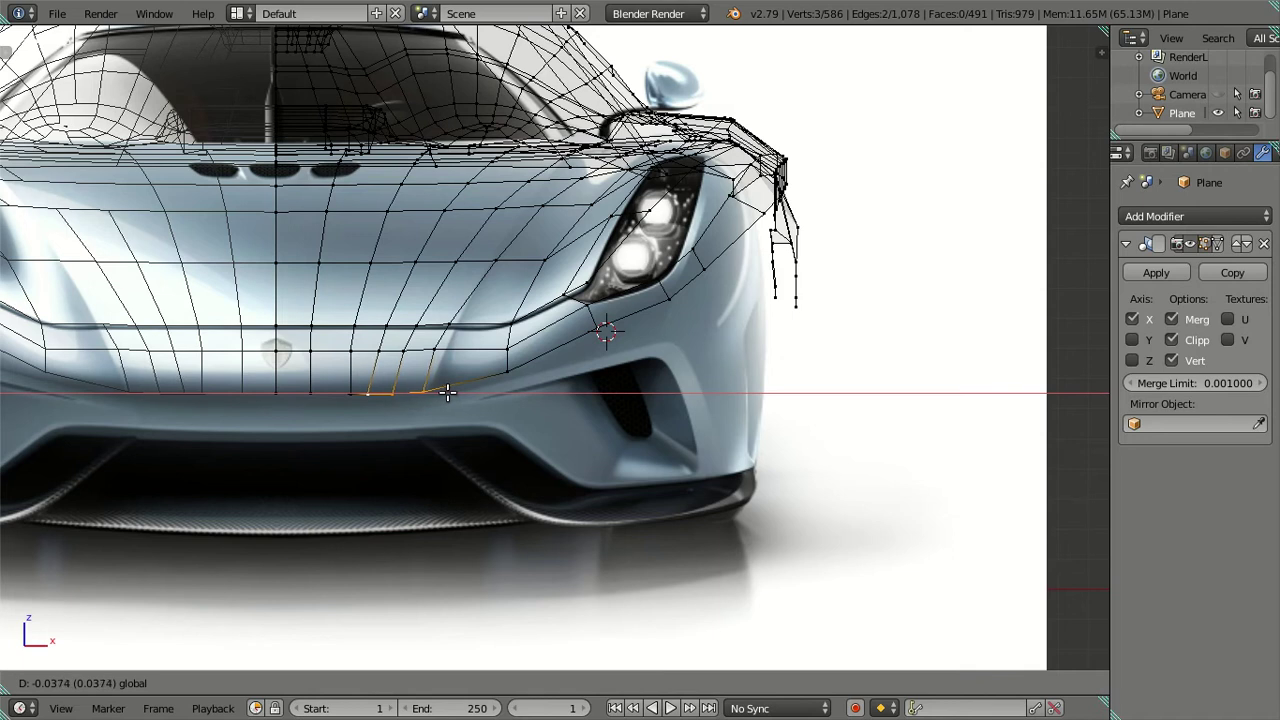
pyautogui.click(447, 393)
# Nudge a single bottom-edge vertex slightly outward along X
pyautogui.rightClick(368, 393)
pyautogui.press('g')
pyautogui.press('x')
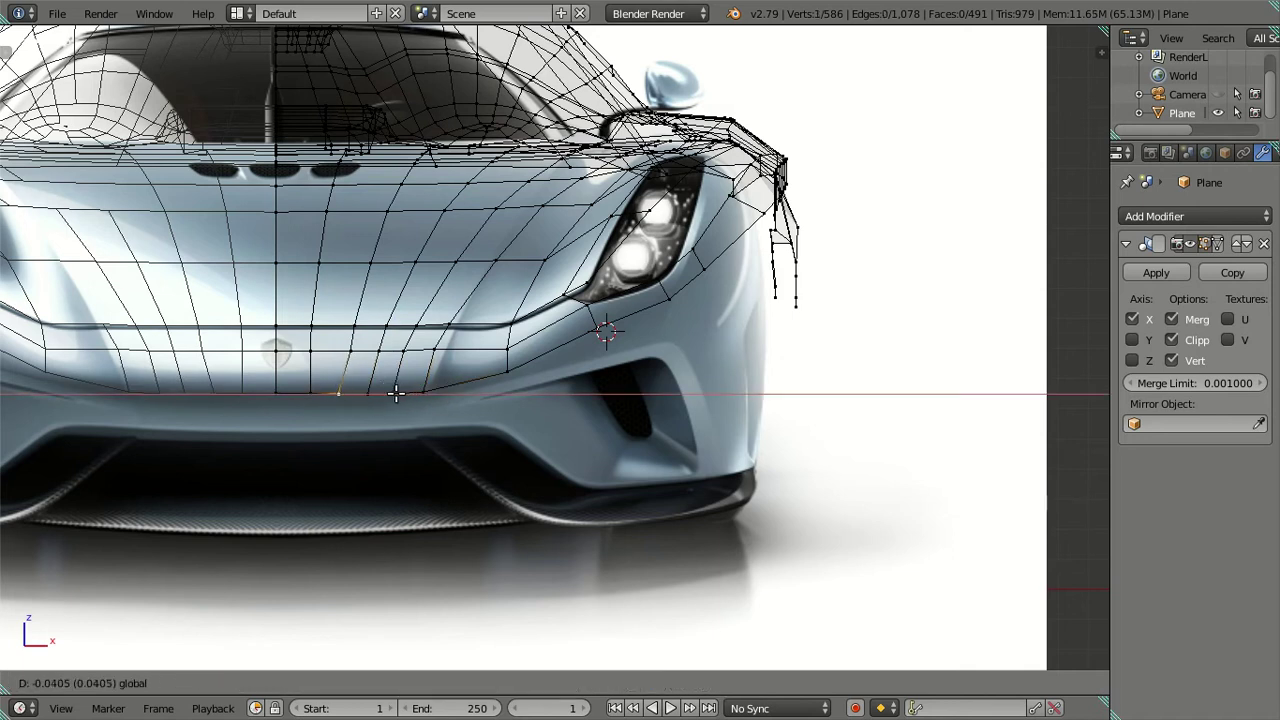
pyautogui.moveTo(396, 395); pyautogui.dragTo(399, 395)
pyautogui.click(399, 395)
pyautogui.scroll(1, 538, 366)
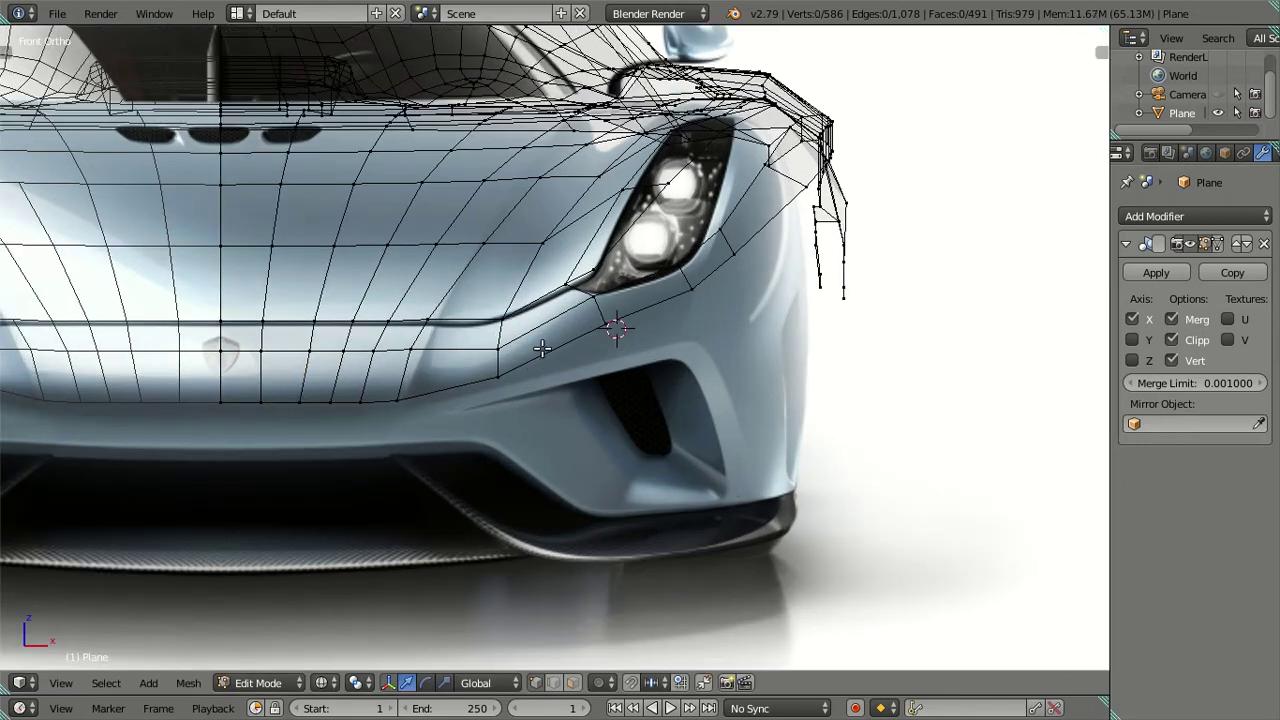
# Drop the bottom row of six vertices and the bumper's outer corner vertex along Z
pyautogui.press('z')
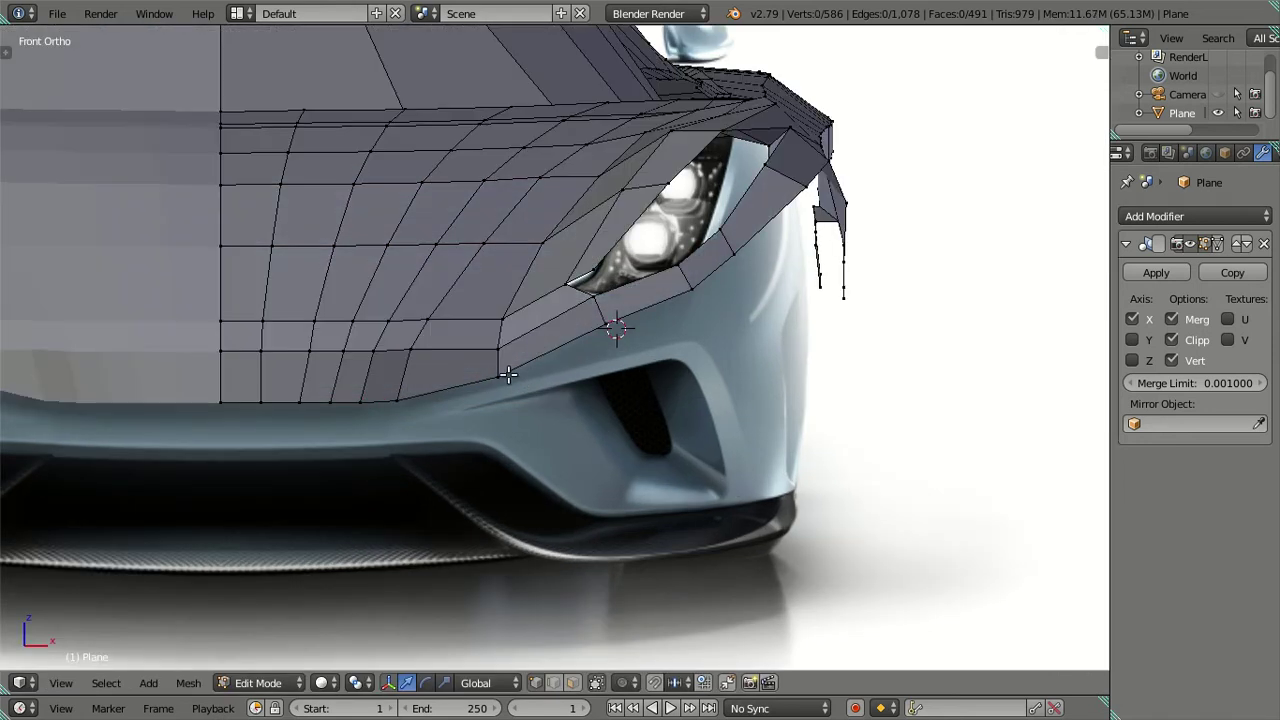
pyautogui.press('z')
pyautogui.rightClick(220, 401)
pyautogui.keyDown('ctrl'); pyautogui.rightClick(397, 400); pyautogui.keyUp('ctrl')
pyautogui.press('g')
pyautogui.press('z')
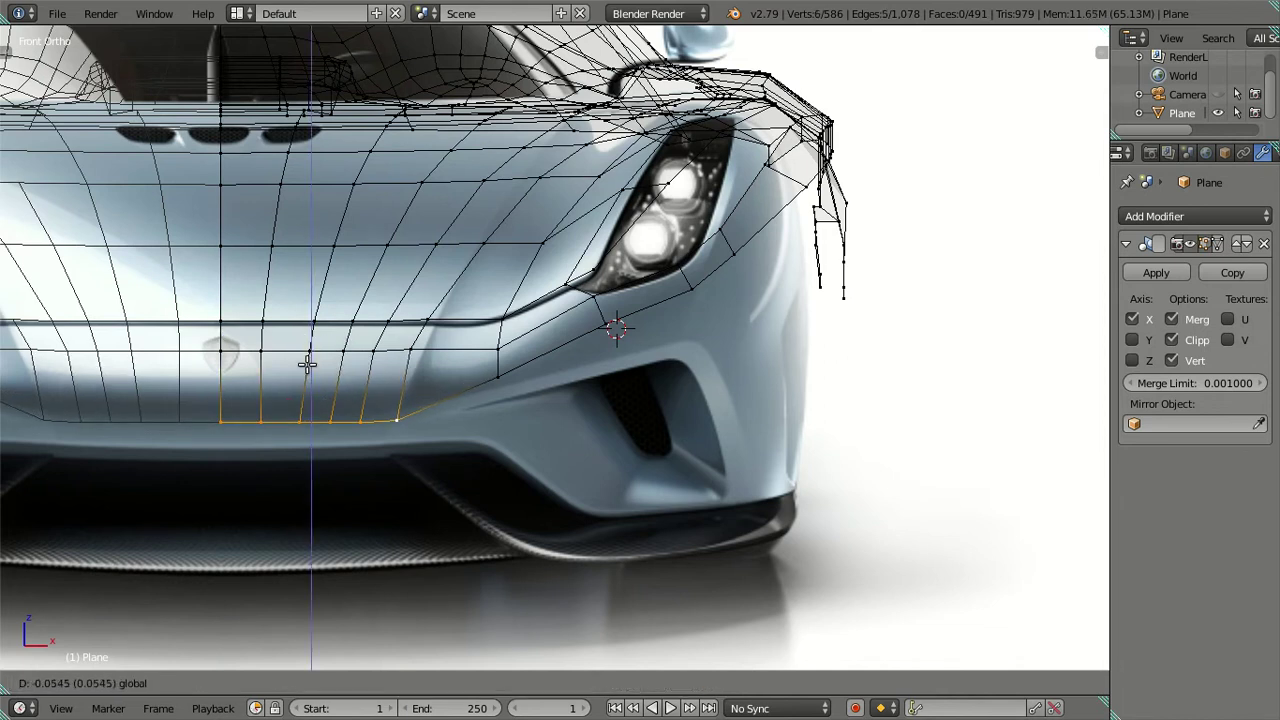
pyautogui.click(307, 365)
pyautogui.rightClick(498, 377)
pyautogui.press('g')
pyautogui.press('z')
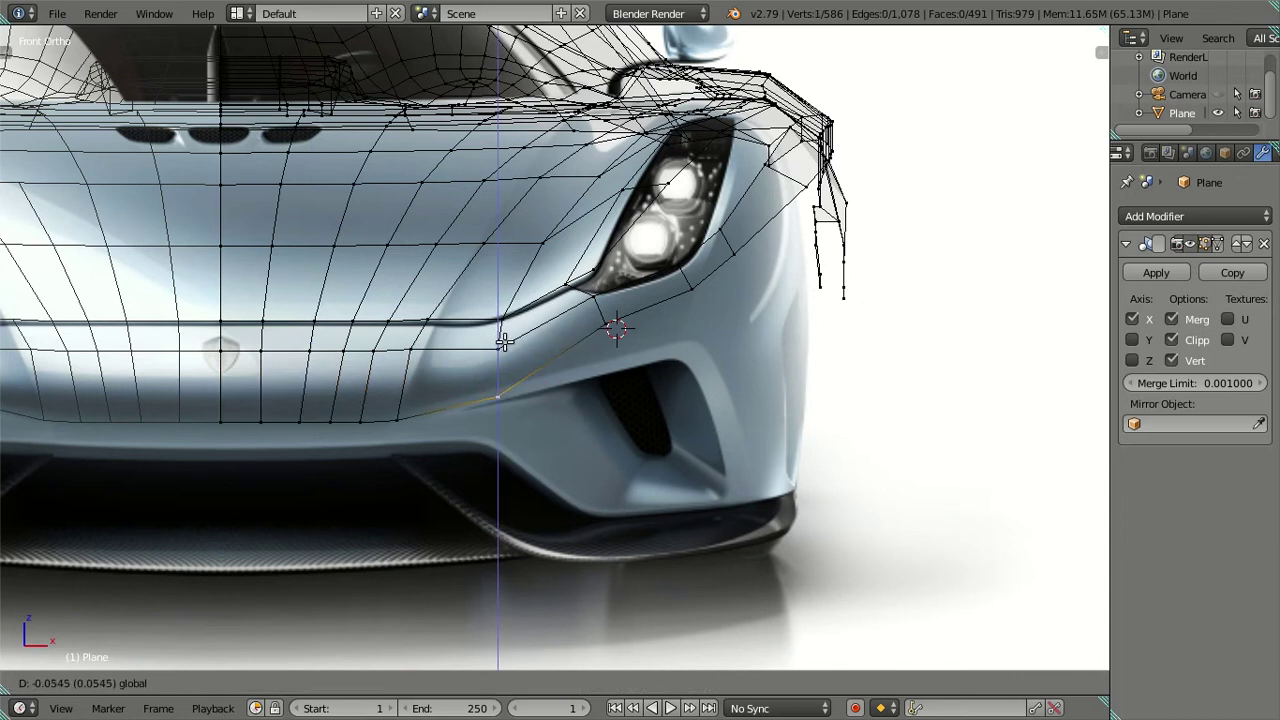
pyautogui.click(504, 342)
# Pull the vertex below the headlight down toward the air intake
pyautogui.rightClick(611, 327)
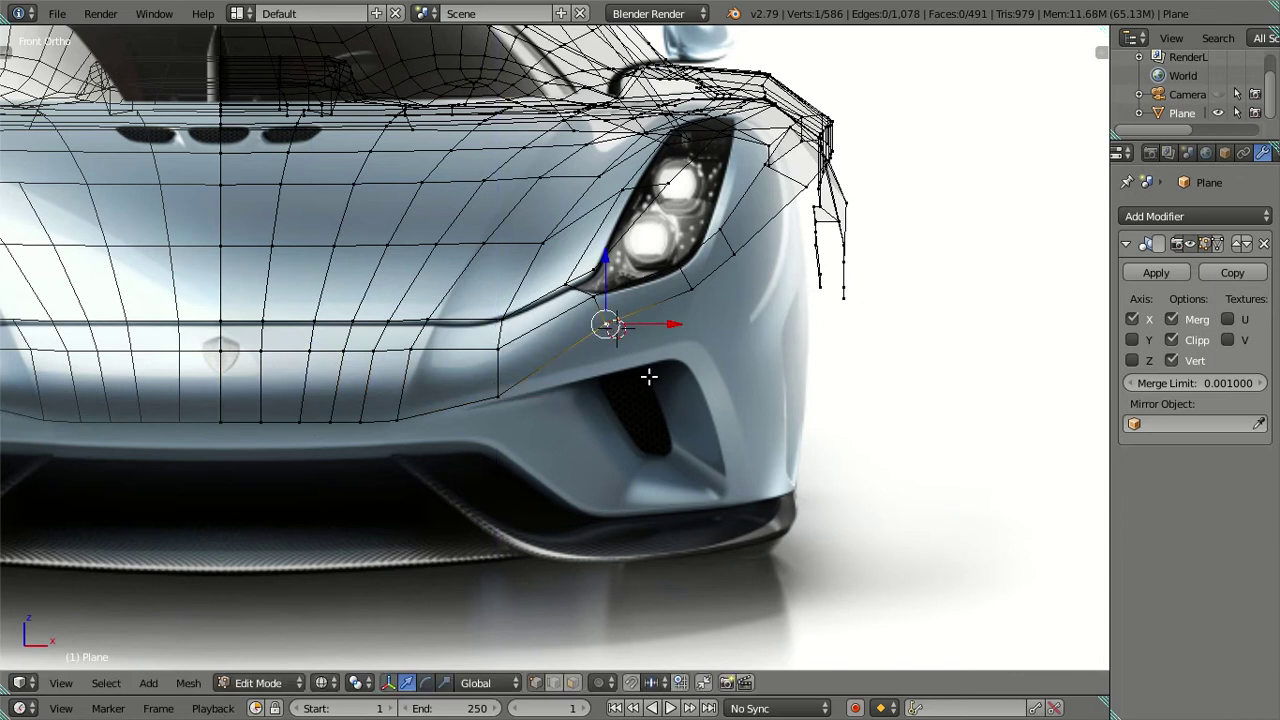
pyautogui.press('g')
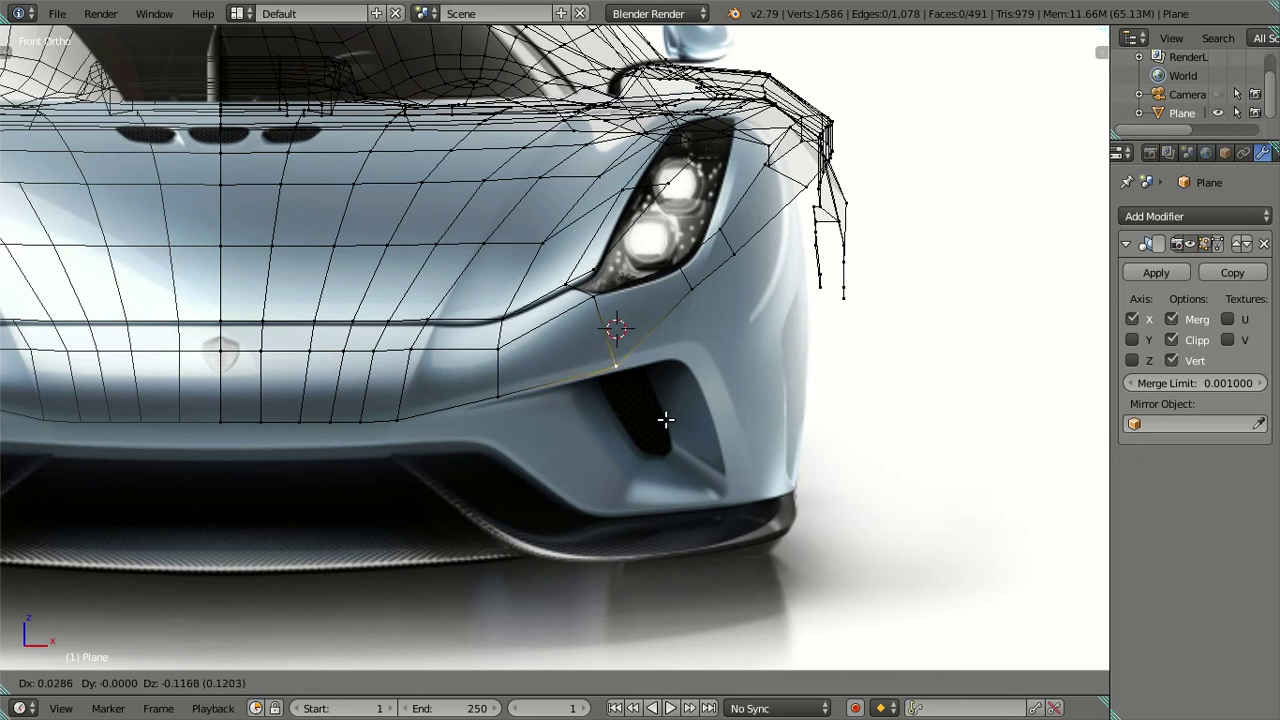
pyautogui.press('Escape')
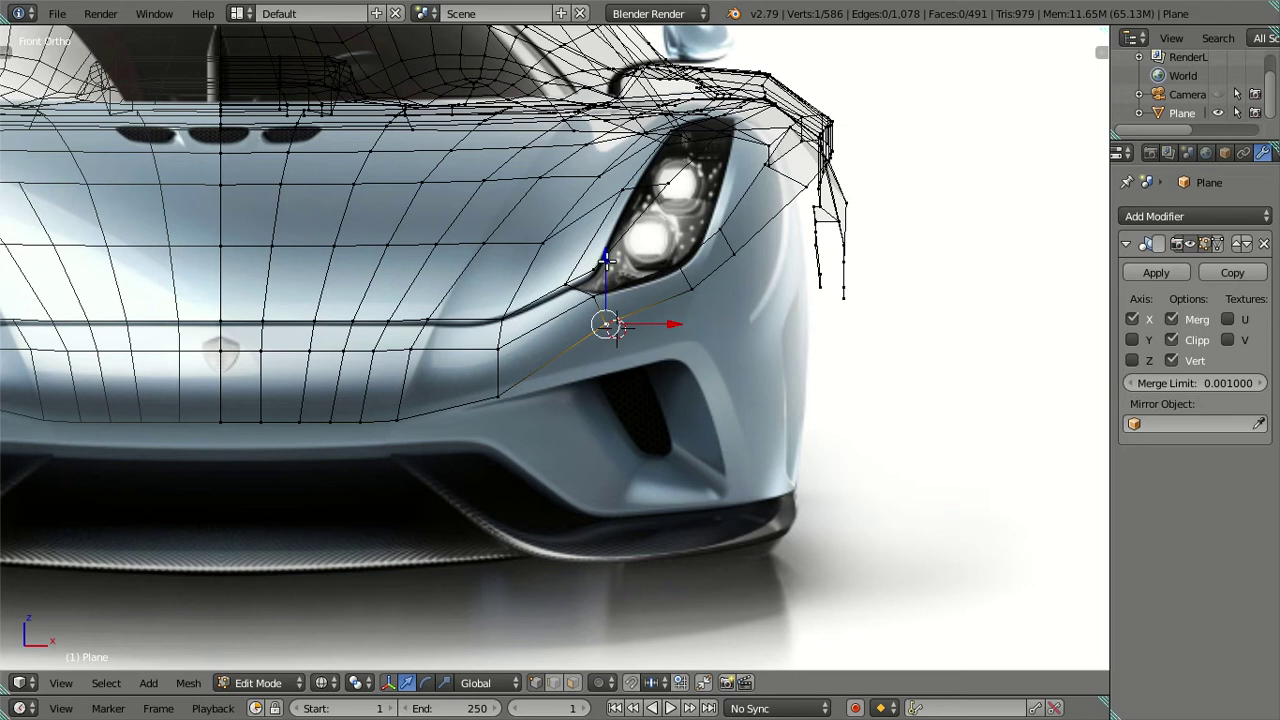
pyautogui.moveTo(605, 260); pyautogui.dragTo(633, 305)
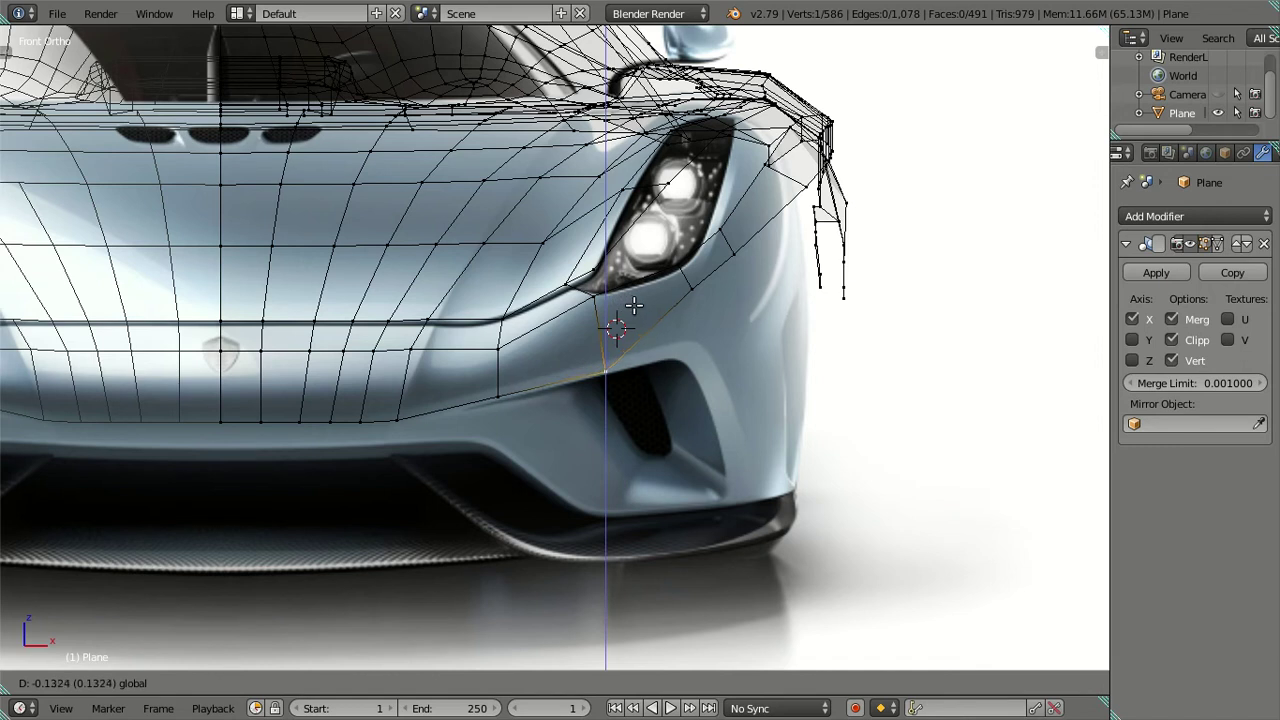
pyautogui.click(633, 305)
# Move the headlight's outer-edge vertex and the next side-edge vertex down, then select along the nose edge
pyautogui.rightClick(691, 289)
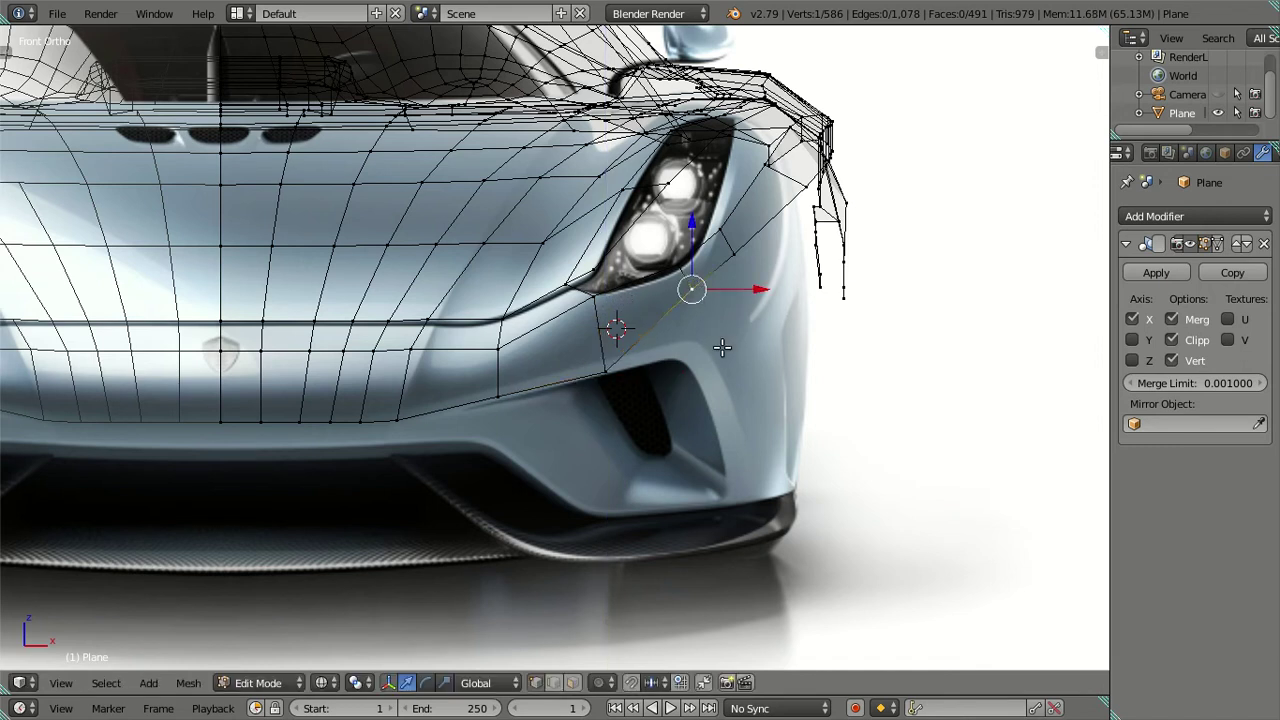
pyautogui.press('g')
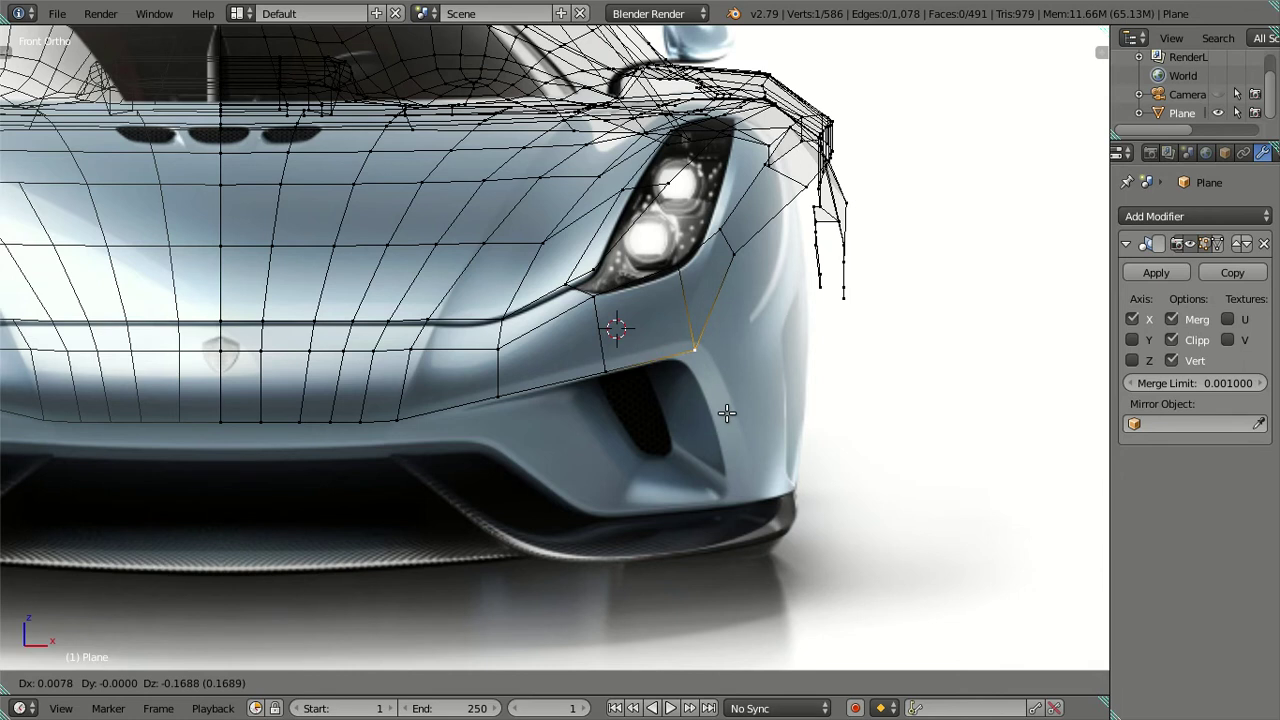
pyautogui.click(719, 414)
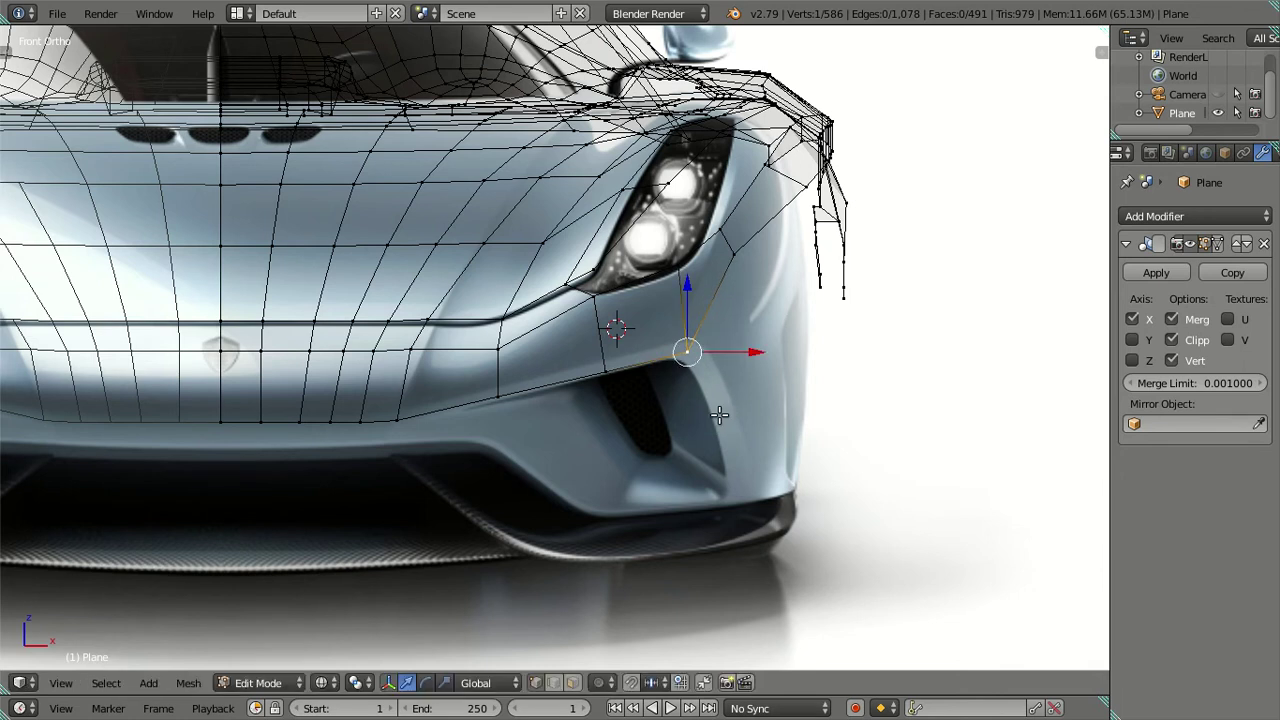
pyautogui.rightClick(726, 258)
pyautogui.press('g')
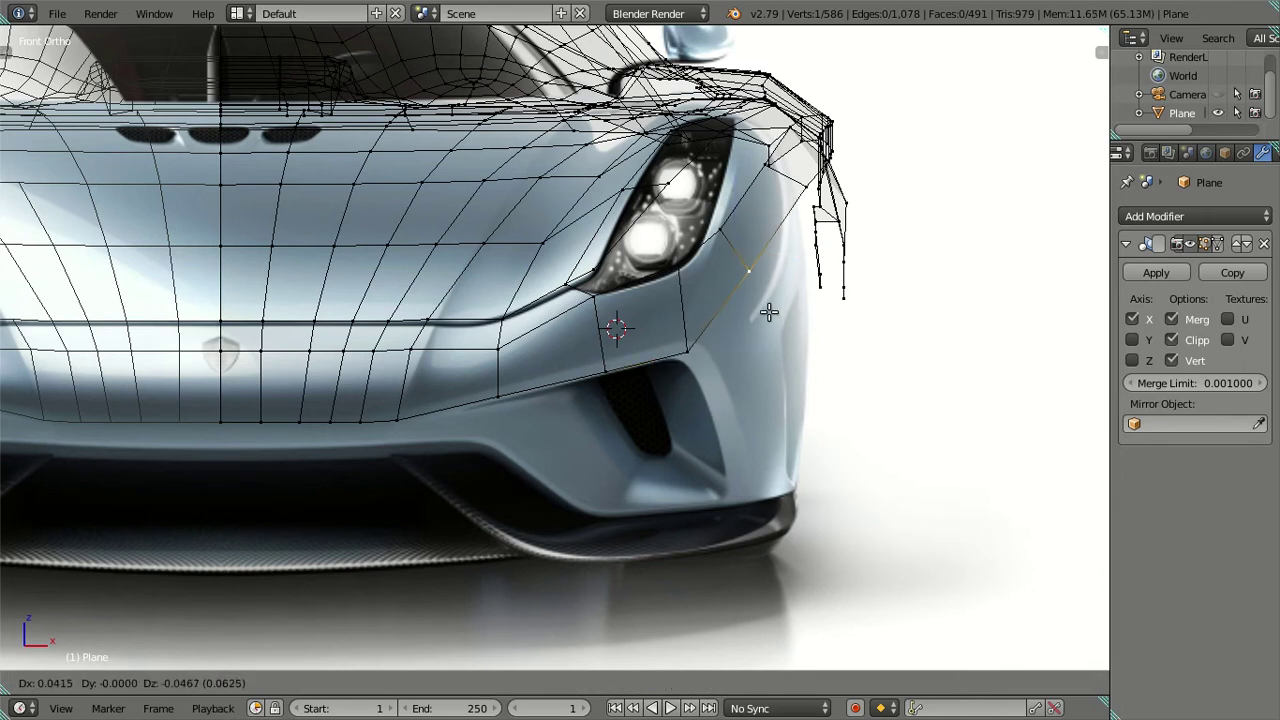
pyautogui.click(777, 324)
pyautogui.scroll(-1, 735, 335)
pyautogui.moveTo(729, 337)
pyautogui.mouseDown(button='middle')
pyautogui.moveTo(714, 357)
pyautogui.moveTo(500, 363)
pyautogui.moveTo(509, 431)
pyautogui.moveTo(517, 414)
pyautogui.moveTo(430, 368)
pyautogui.moveTo(437, 337)
pyautogui.moveTo(417, 360)
pyautogui.mouseUp(button='middle')
pyautogui.press('ctrl+shift+KP_Add')
pyautogui.press('ctrl+shift+KP_Add')
pyautogui.press('ctrl+shift+KP_Add')
pyautogui.press('ctrl+shift+KP_Add')
pyautogui.press('ctrl+shift+KP_Add')
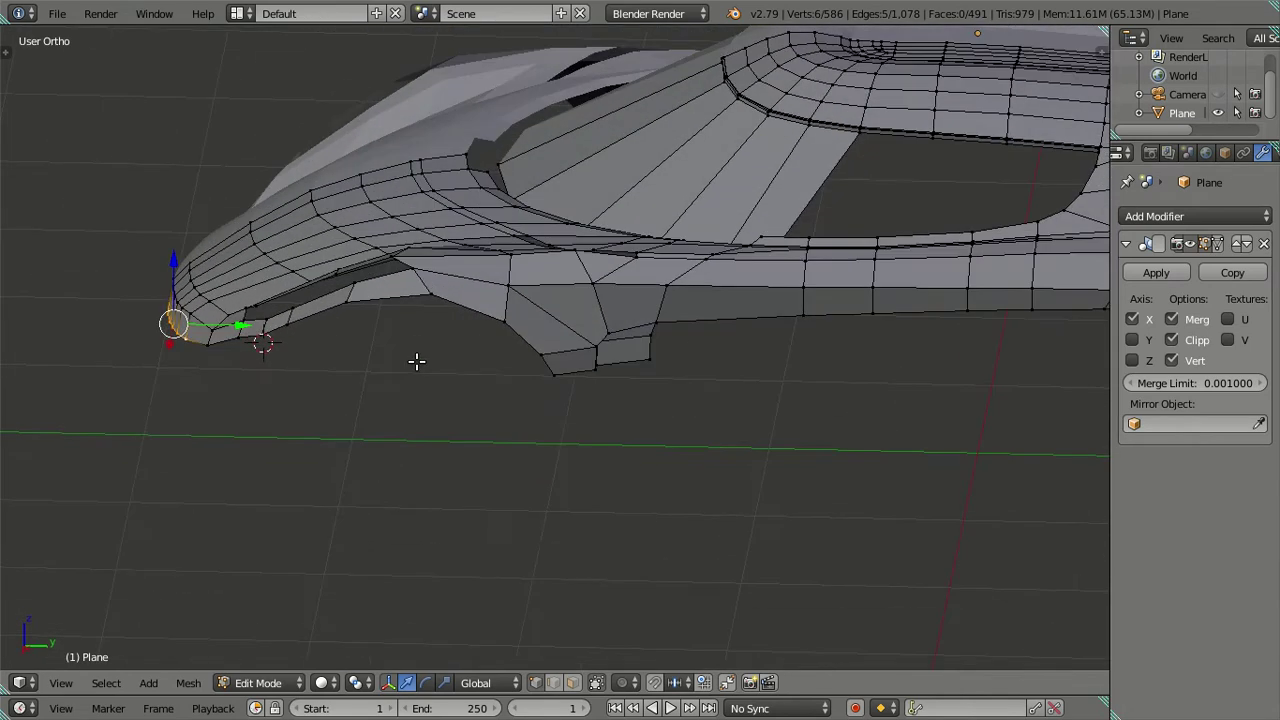
# Compare the fender with the side reference, toggling between wireframe and solid display
pyautogui.press('KP_3')
pyautogui.scroll(3, 271, 385)
pyautogui.keyDown('shift'); pyautogui.moveTo(271, 385); pyautogui.dragTo(494, 394, button='middle'); pyautogui.keyUp('shift')
pyautogui.scroll(2, 494, 394)
pyautogui.press('z')
pyautogui.press('a')
pyautogui.keyDown('shift'); pyautogui.moveTo(233, 404); pyautogui.dragTo(347, 369, button='middle'); pyautogui.keyUp('shift')
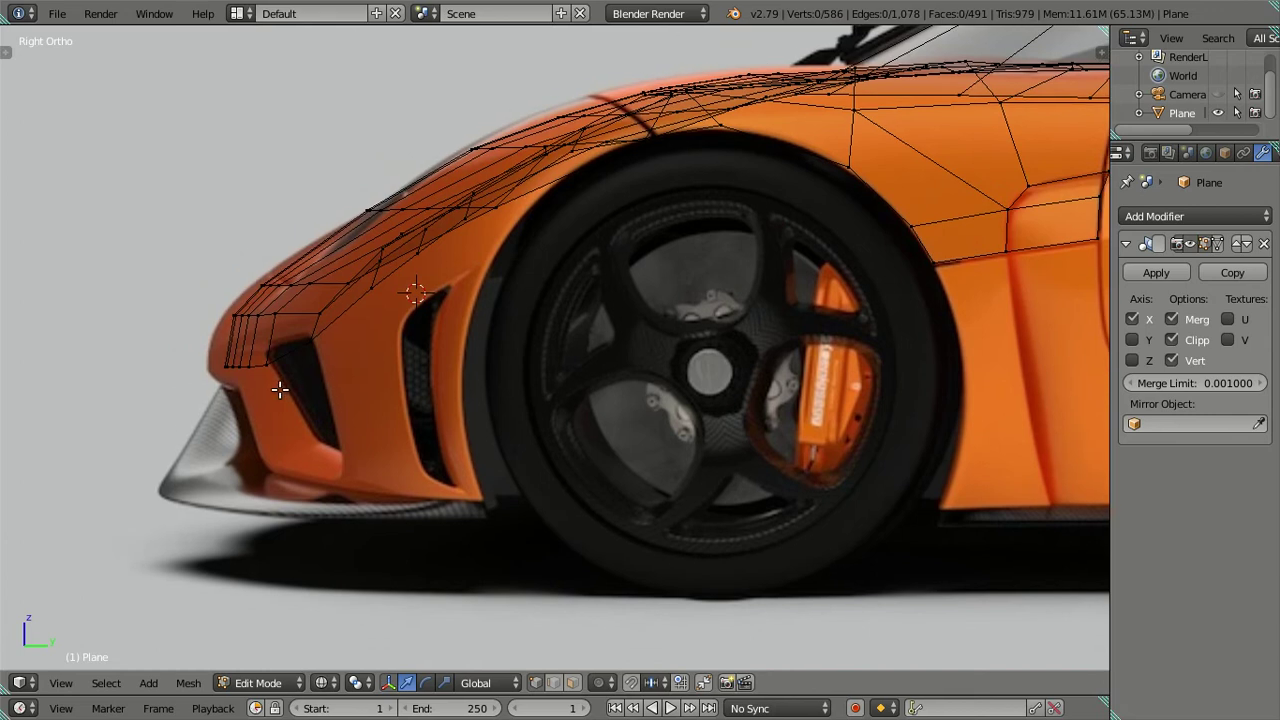
pyautogui.scroll(1, 280, 390)
pyautogui.keyDown('shift'); pyautogui.moveTo(374, 240); pyautogui.dragTo(371, 316, button='middle'); pyautogui.keyUp('shift')
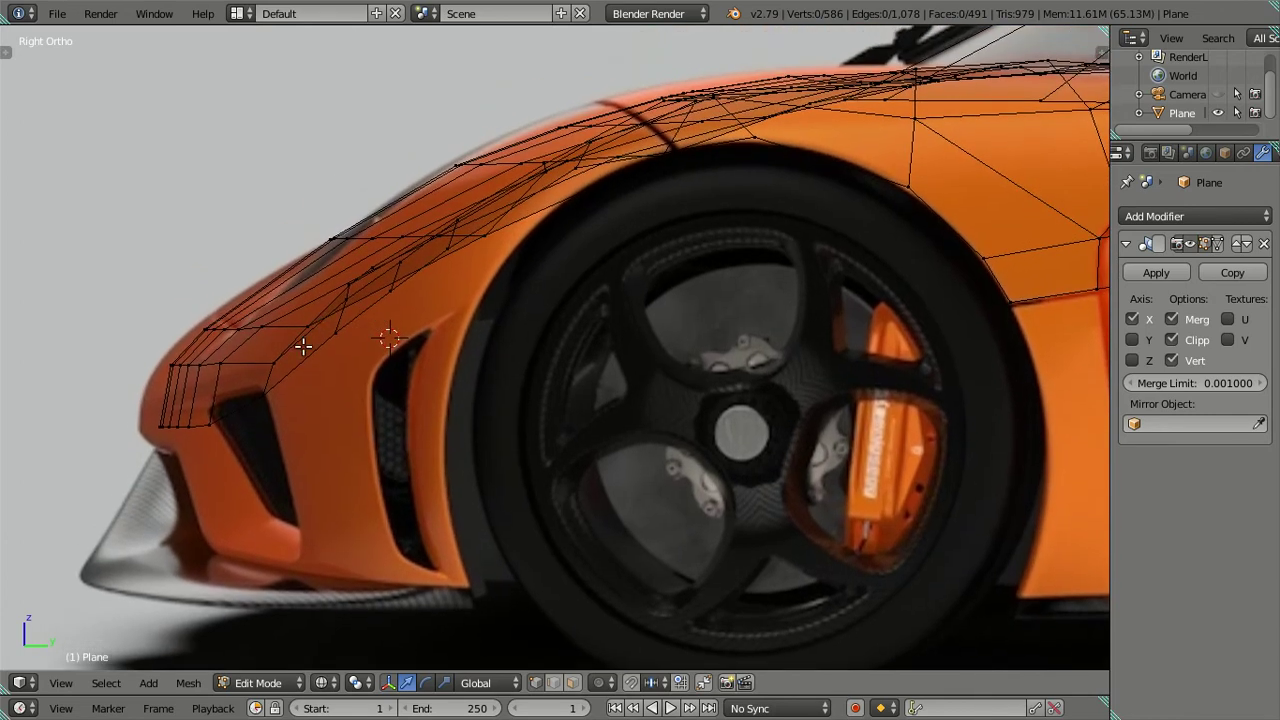
pyautogui.press('z')
pyautogui.scroll(-2, 294, 366)
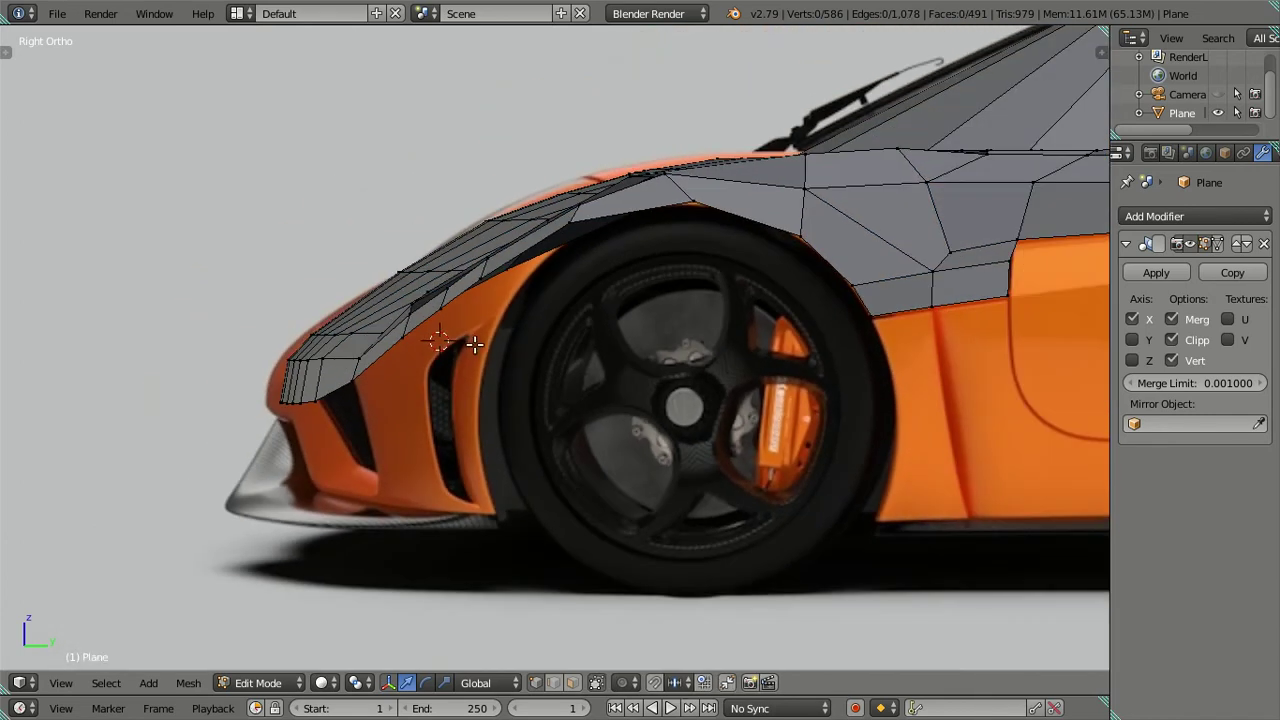
pyautogui.keyDown('shift'); pyautogui.moveTo(487, 353); pyautogui.dragTo(457, 405, button='middle'); pyautogui.keyUp('shift')
pyautogui.press('z')
pyautogui.press('z')
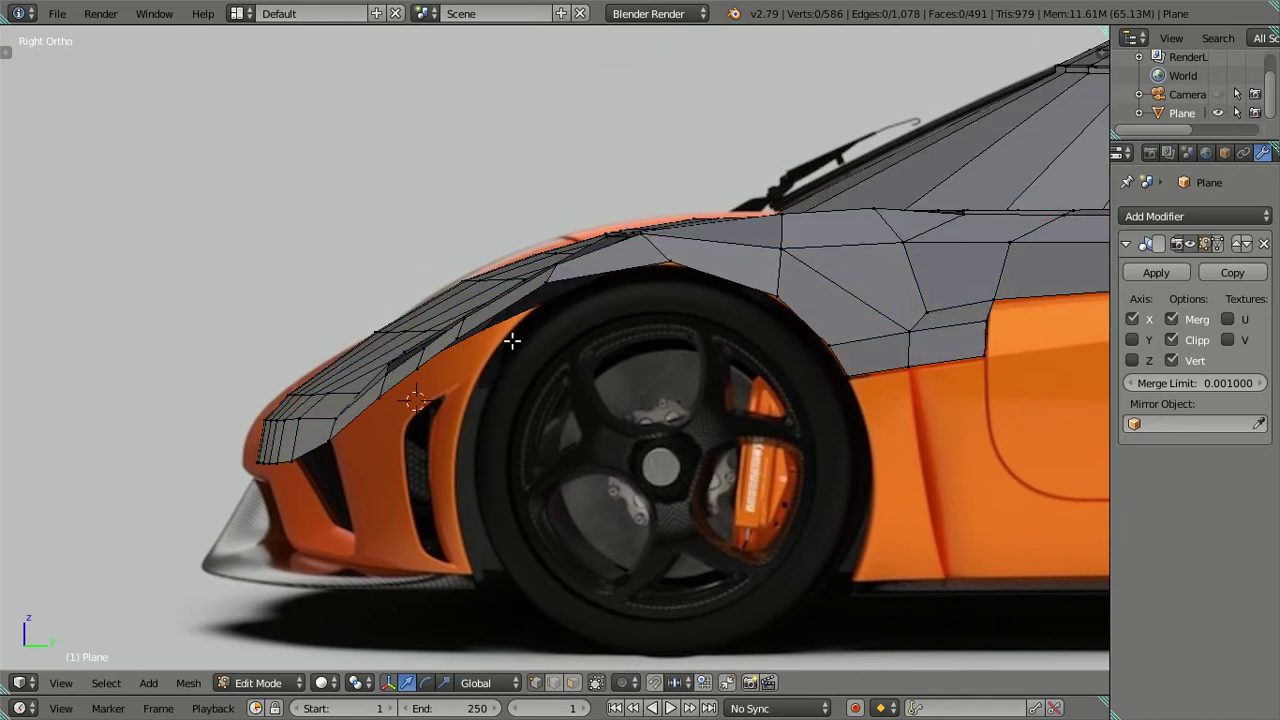
pyautogui.keyDown('shift'); pyautogui.moveTo(511, 341); pyautogui.dragTo(447, 407, button='middle'); pyautogui.keyUp('shift')
pyautogui.scroll(-1, 522, 400)
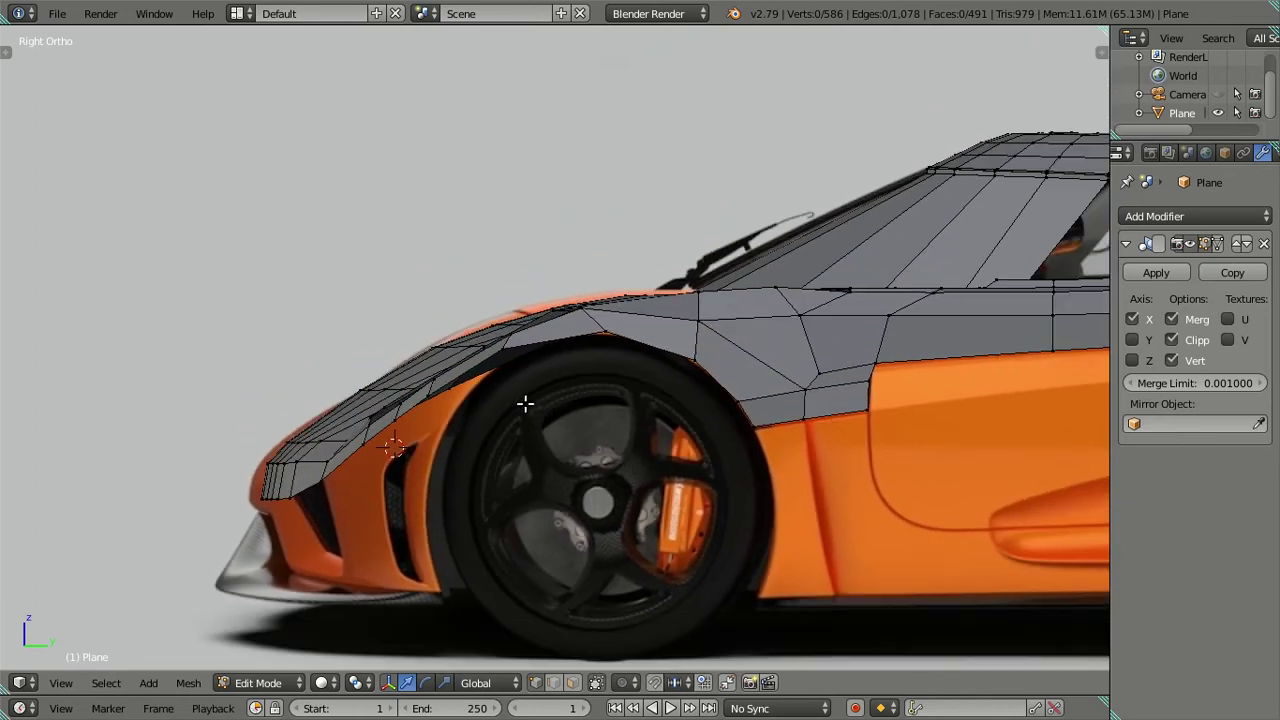
pyautogui.press('z')
pyautogui.press('z')
pyautogui.scroll(3, 618, 399)
pyautogui.press('z')
pyautogui.press('z')
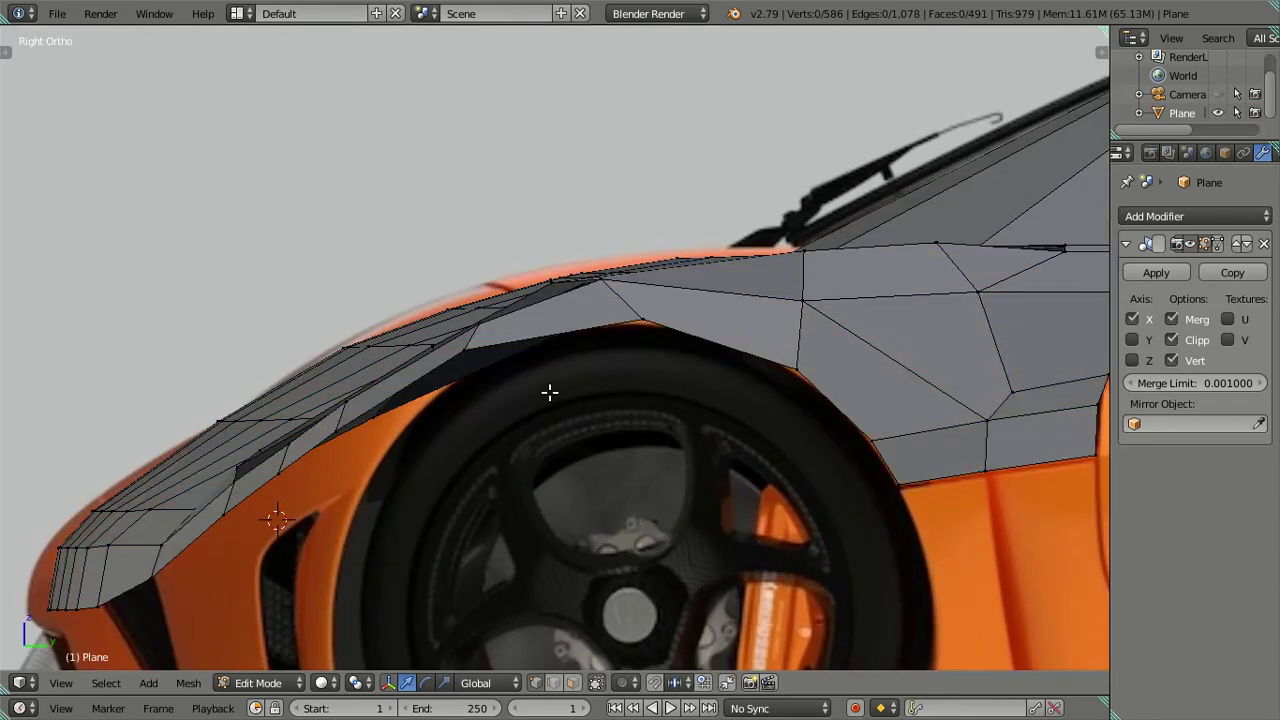
pyautogui.scroll(-4, 549, 392)
pyautogui.moveTo(551, 391)
pyautogui.mouseDown(button='middle')
pyautogui.moveTo(506, 420)
pyautogui.moveTo(523, 477)
pyautogui.moveTo(553, 416)
pyautogui.moveTo(583, 466)
pyautogui.moveTo(706, 413)
pyautogui.moveTo(686, 477)
pyautogui.moveTo(653, 476)
pyautogui.mouseUp(button='middle')
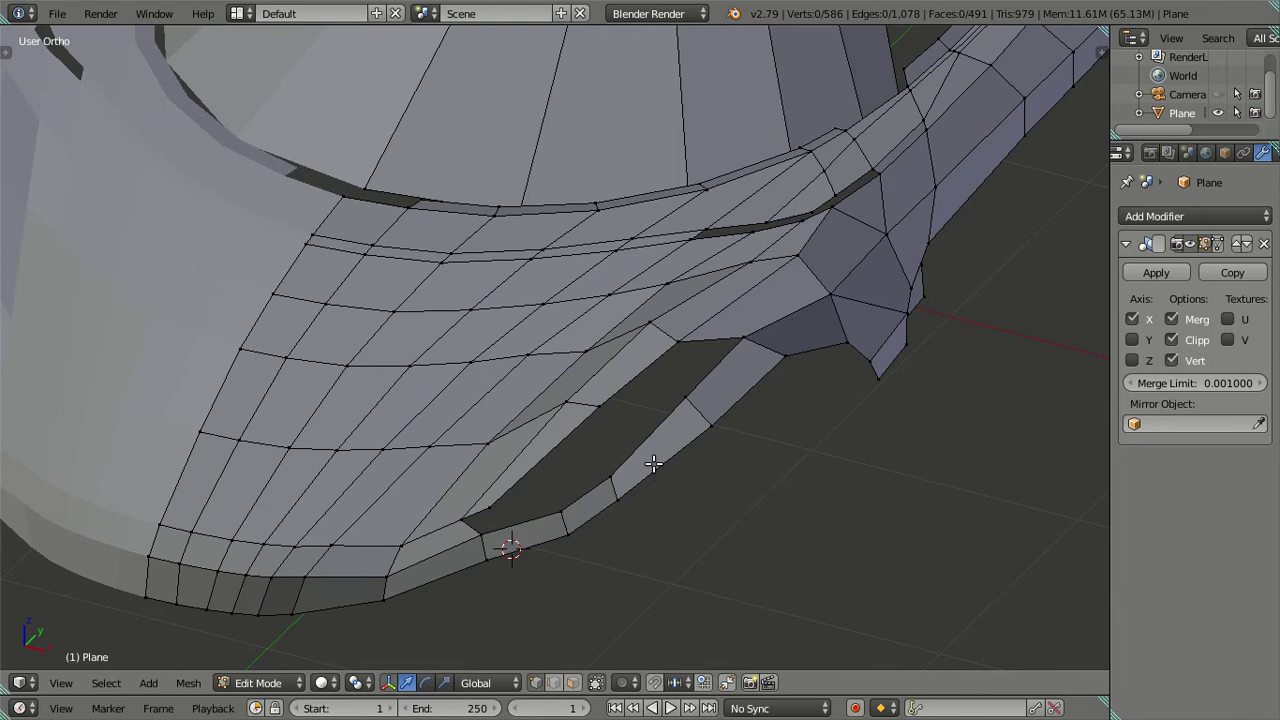
# Snap the side-edge vertex beside the headlight down onto the lower corner vertex
pyautogui.press('KP_7')
pyautogui.keyDown('shift'); pyautogui.moveTo(746, 401); pyautogui.dragTo(586, 446, button='middle'); pyautogui.keyUp('shift')
pyautogui.rightClick(623, 304)
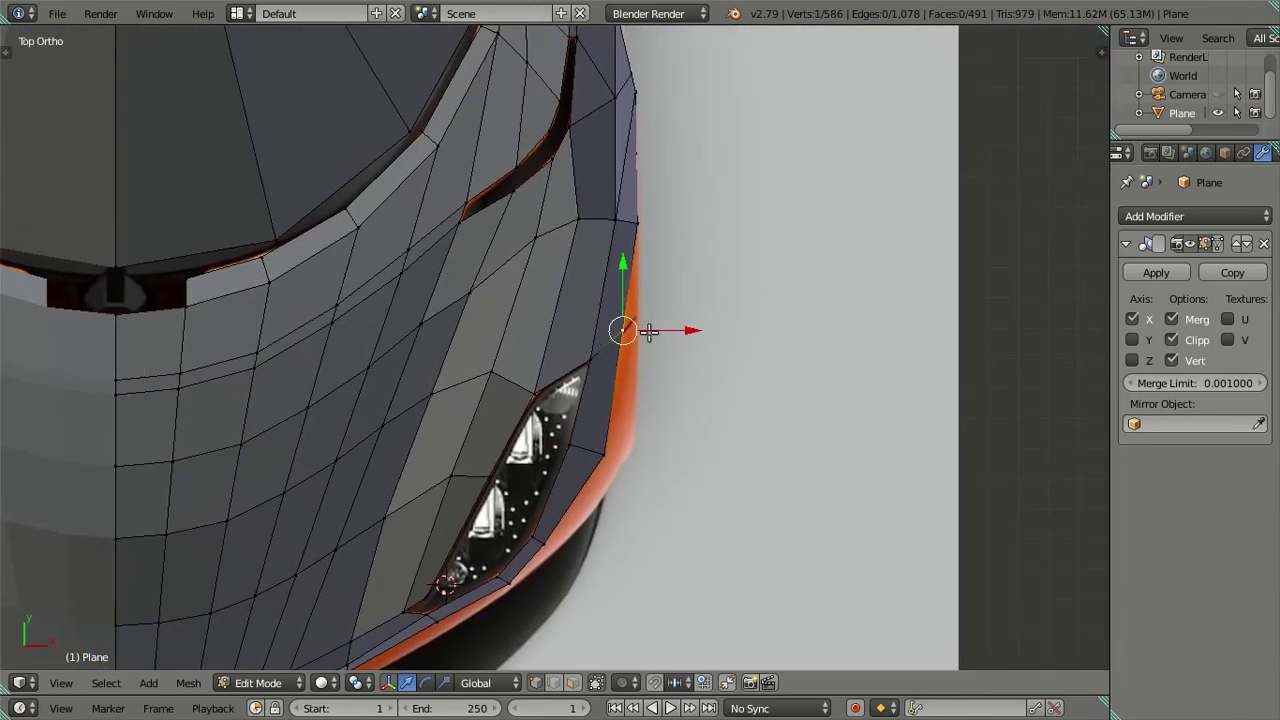
pyautogui.moveTo(667, 332)
pyautogui.mouseDown(button='middle')
pyautogui.moveTo(574, 163)
pyautogui.moveTo(437, 146)
pyautogui.moveTo(418, 178)
pyautogui.mouseUp(button='middle')
pyautogui.press('g')
pyautogui.keyDown('ctrl'); pyautogui.click(660, 385); pyautogui.keyUp('ctrl')
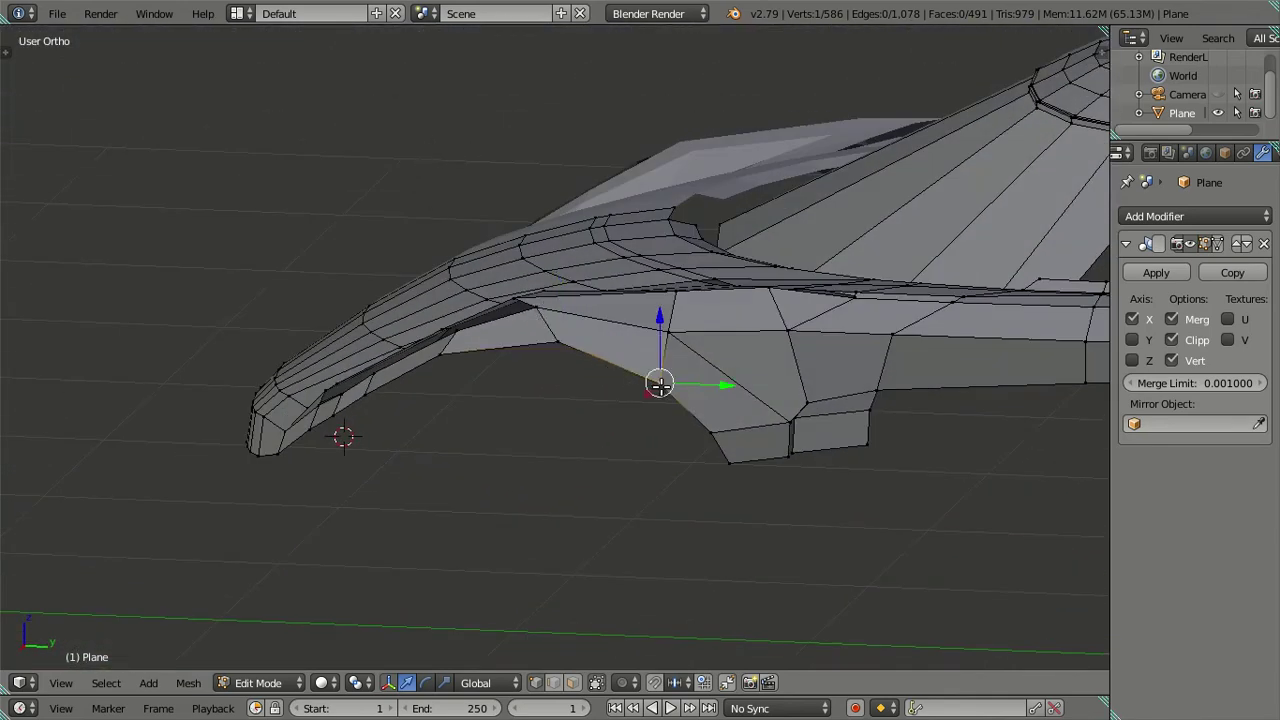
pyautogui.keyDown('ctrl'); pyautogui.rightClick(715, 458); pyautogui.keyUp('ctrl')
# In right side view, move a front arch vertex and the arch-top vertex onto the reference fender curve
pyautogui.press('KP_3')
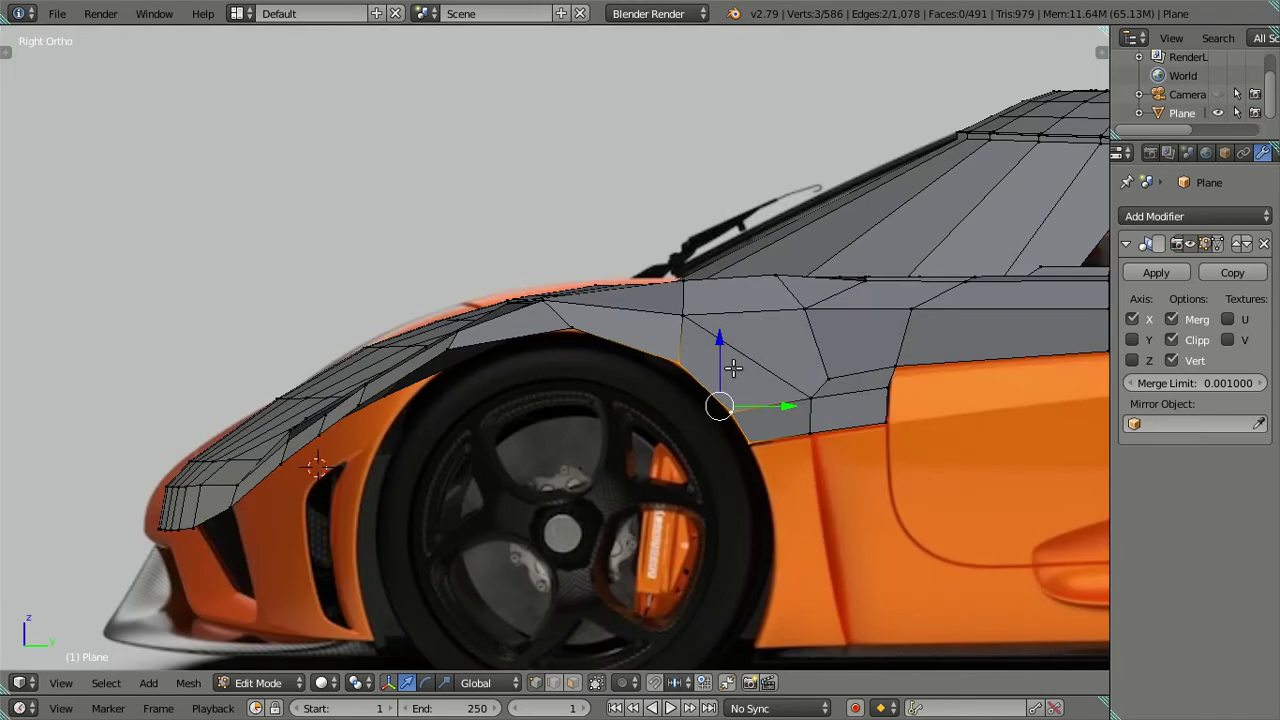
pyautogui.scroll(3, 720, 362)
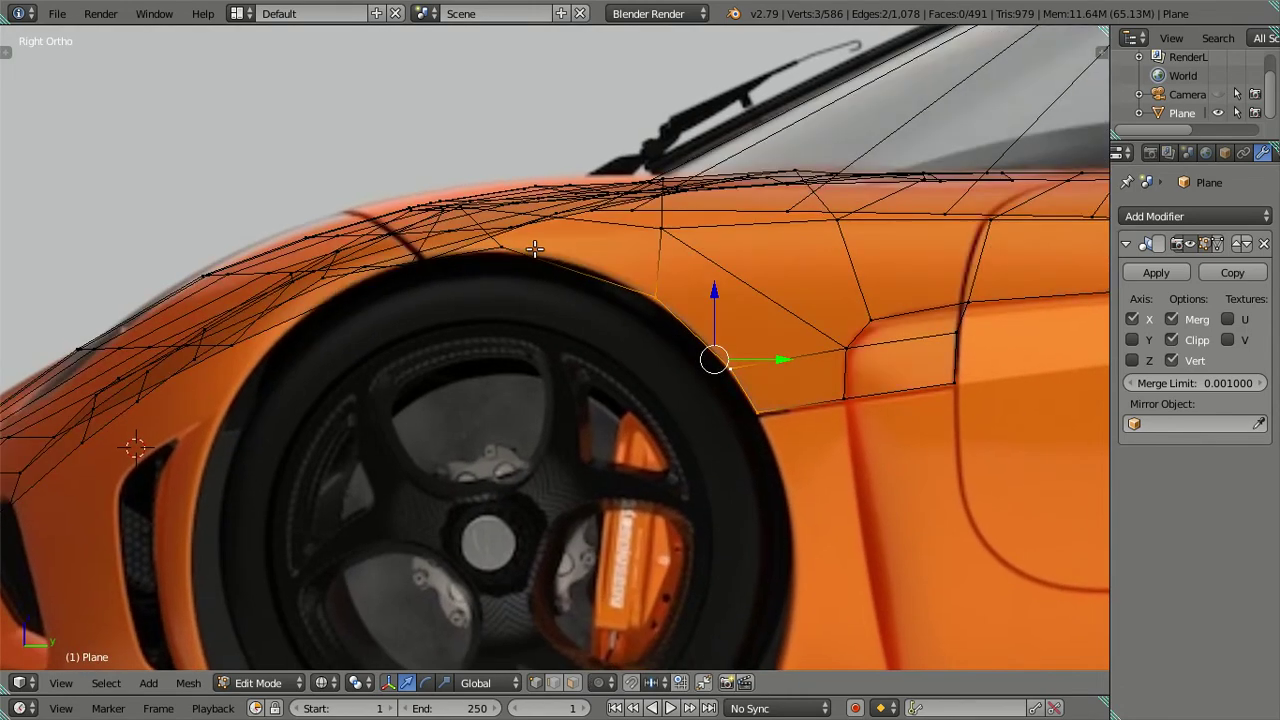
pyautogui.rightClick(650, 290)
pyautogui.press('g')
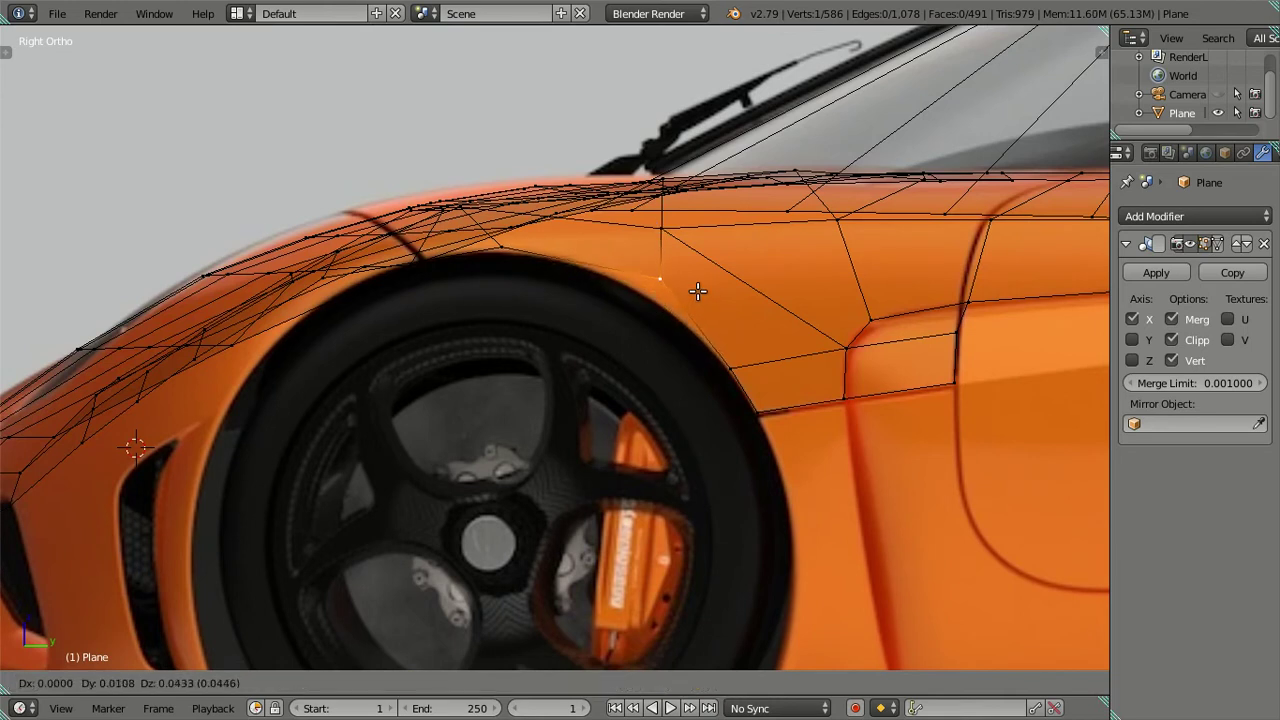
pyautogui.click(697, 287)
pyautogui.rightClick(503, 247)
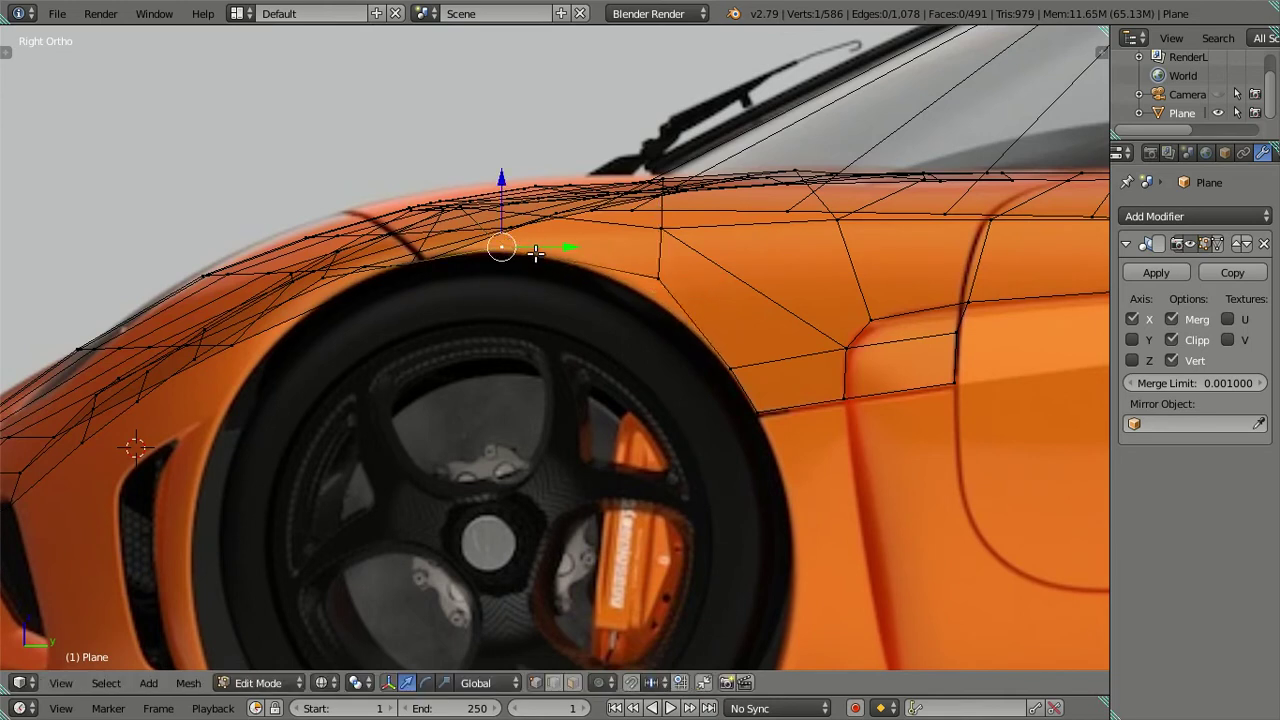
pyautogui.press('g')
pyautogui.click(538, 252)
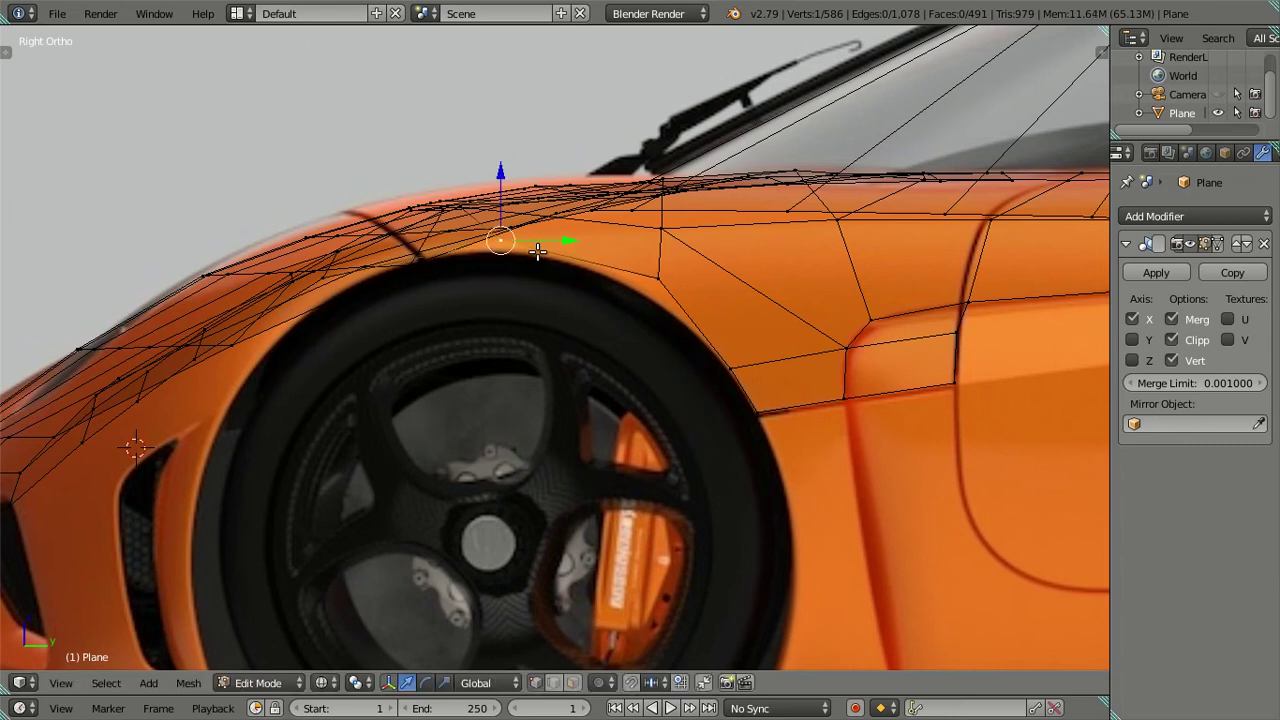
# Place the rear lower arch vertex and the lower body-edge vertex along the reference arch
pyautogui.rightClick(743, 382)
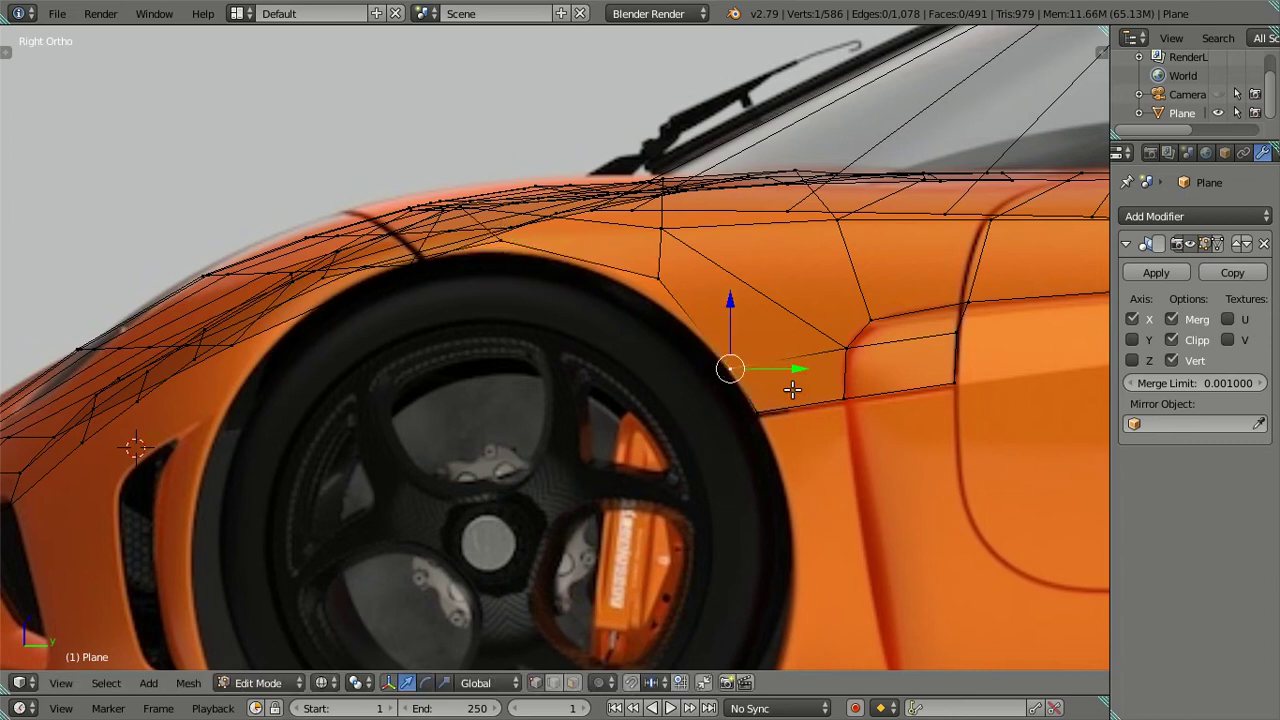
pyautogui.press('g')
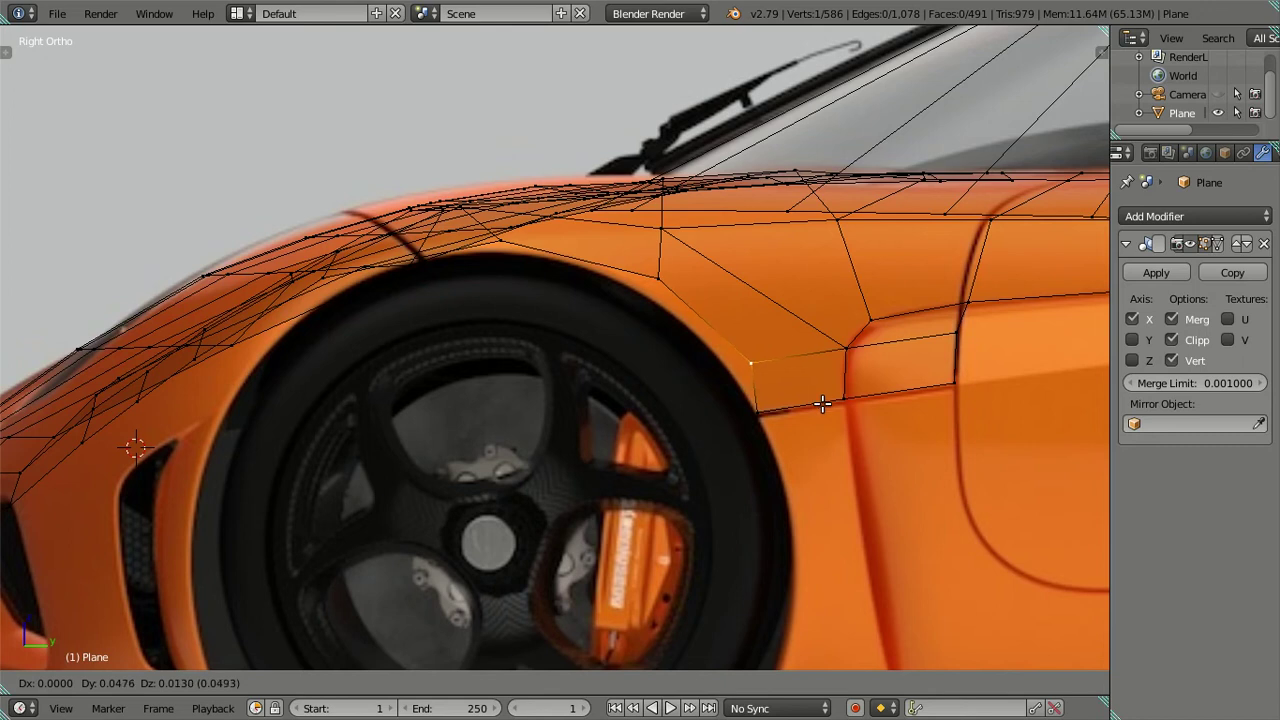
pyautogui.click(820, 401)
pyautogui.rightClick(771, 418)
pyautogui.press('g')
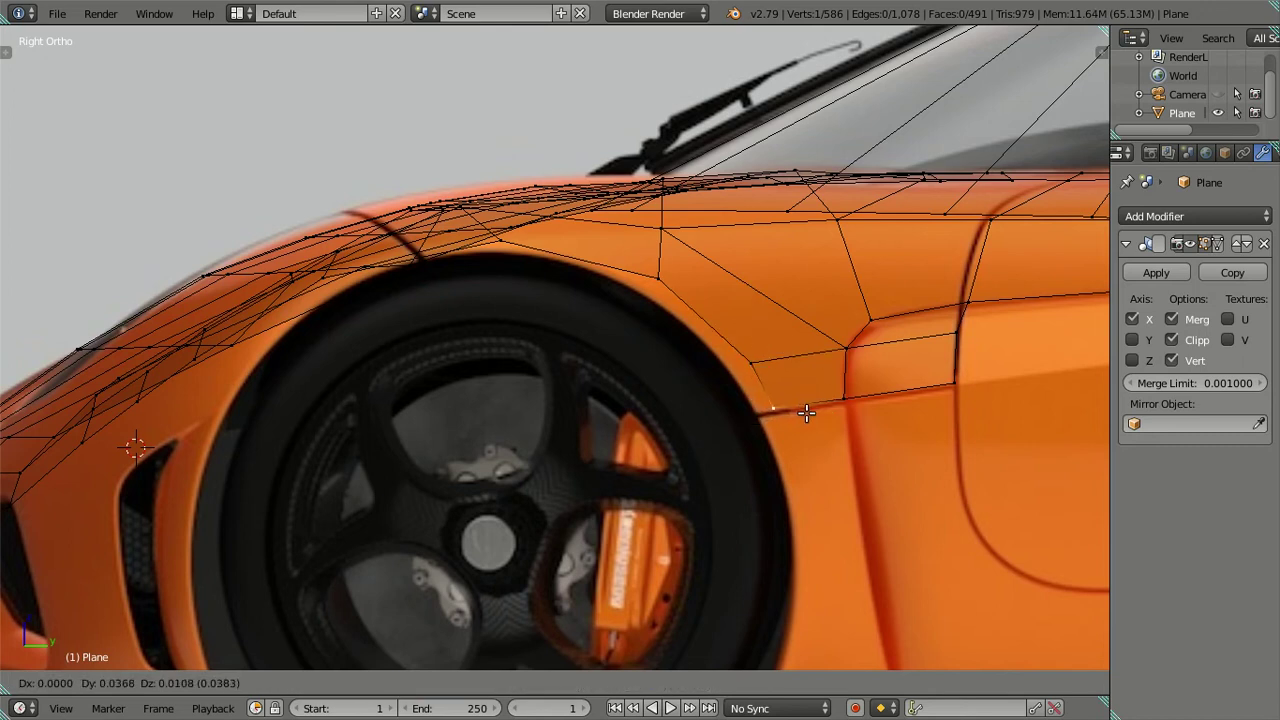
pyautogui.click(808, 413)
# Switch to top view and zoom in on the body's outer side edge
pyautogui.press('a')
pyautogui.scroll(-2, 665, 366)
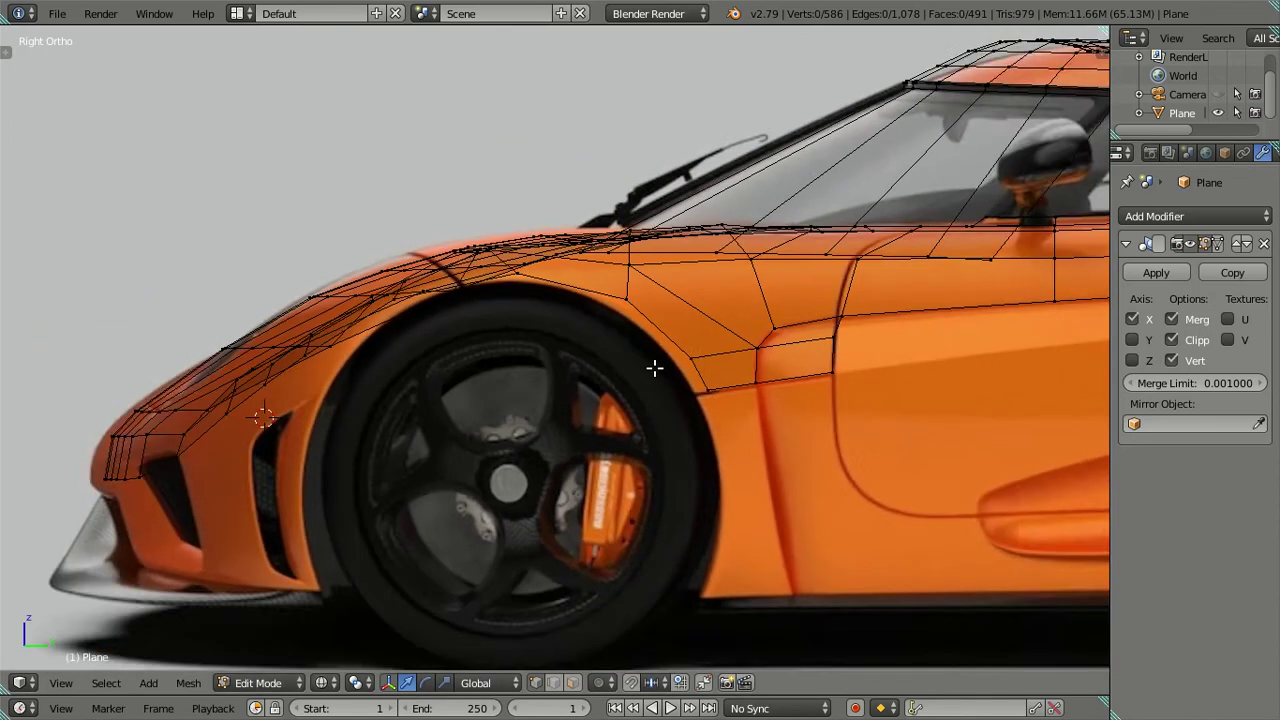
pyautogui.scroll(-2, 660, 366)
pyautogui.press('KP_7')
pyautogui.scroll(1, 634, 286)
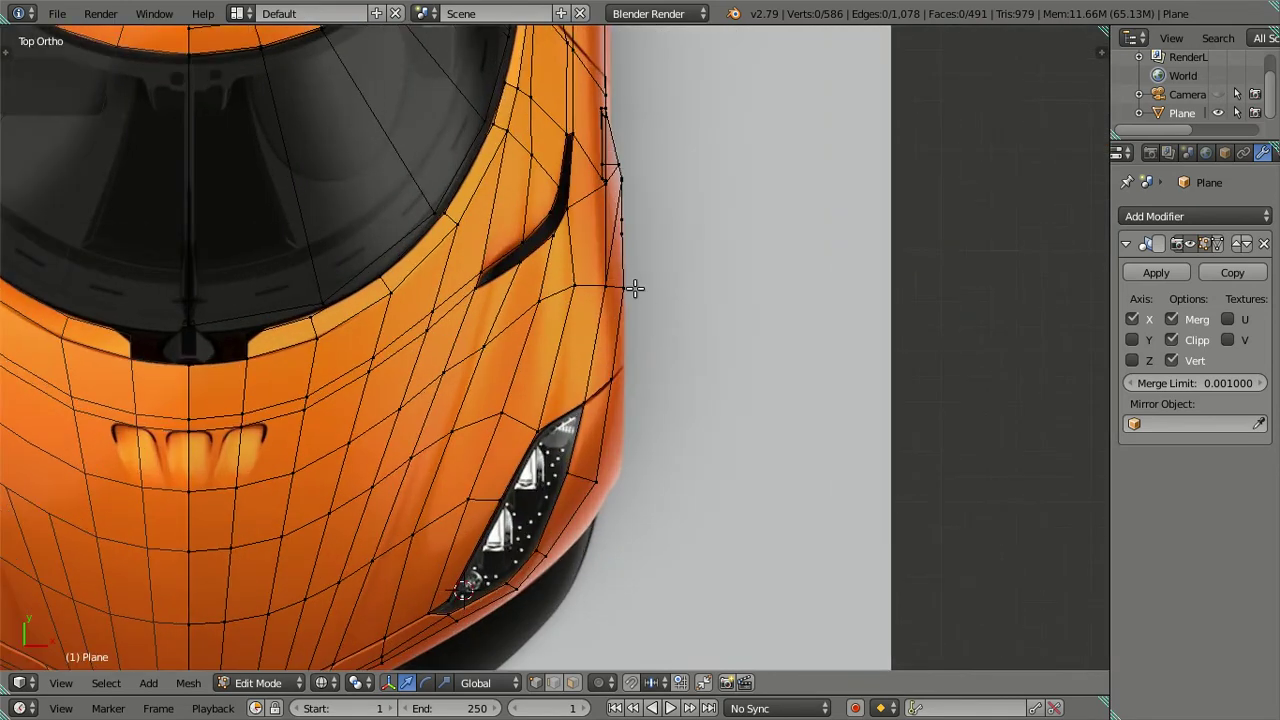
pyautogui.scroll(2, 623, 346)
pyautogui.scroll(1, 657, 417)
pyautogui.scroll(1, 645, 375)
pyautogui.moveTo(634, 391)
pyautogui.mouseDown(button='middle')
pyautogui.moveTo(634, 351)
pyautogui.moveTo(577, 274)
pyautogui.moveTo(473, 218)
pyautogui.moveTo(477, 263)
pyautogui.moveTo(606, 363)
pyautogui.moveTo(541, 477)
pyautogui.mouseUp(button='middle')
pyautogui.rightClick(541, 477)
pyautogui.press('KP_7')
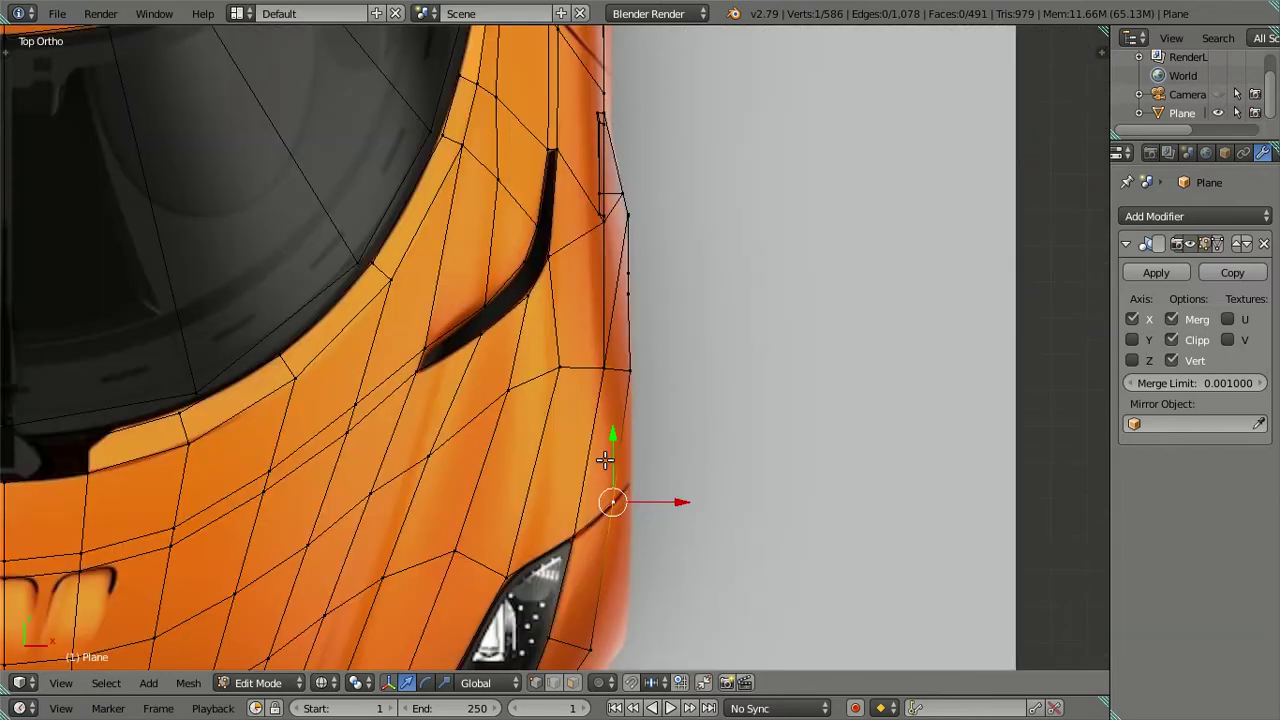
pyautogui.keyDown('shift'); pyautogui.scroll(-3, 615, 505); pyautogui.keyUp('shift')
pyautogui.scroll(2, 586, 491)
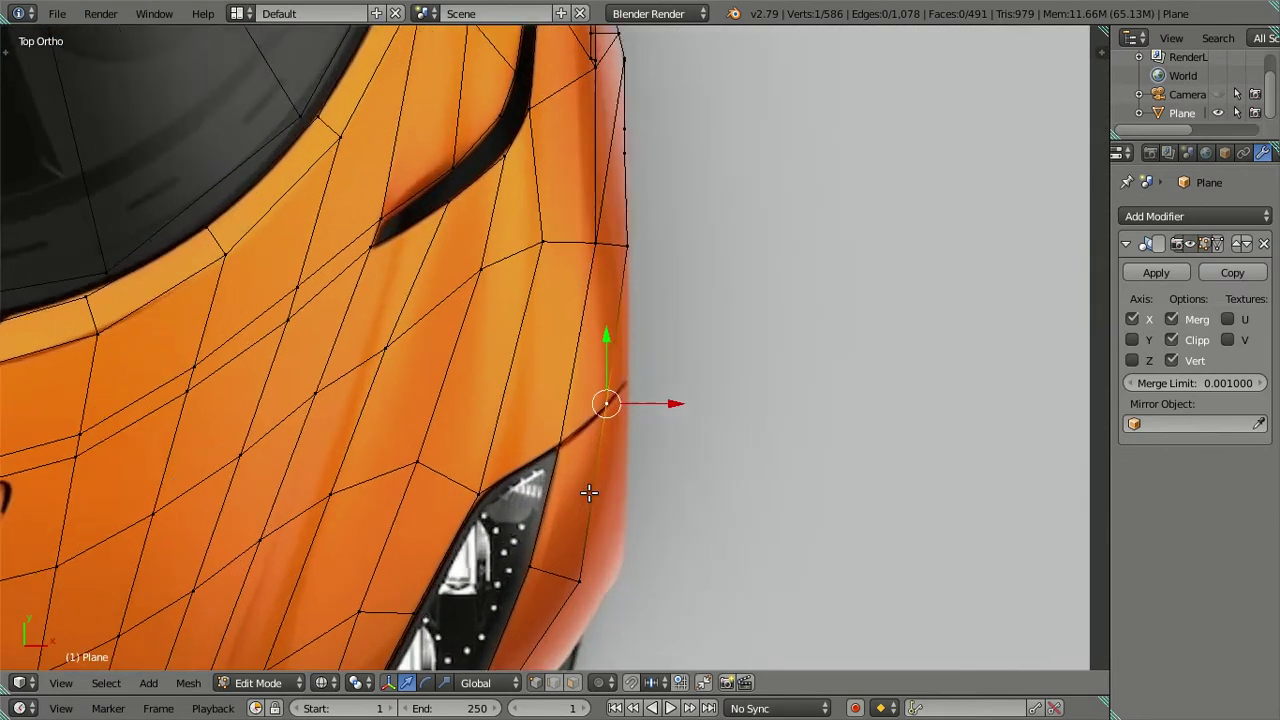
# Shift the outer side-edge vertex -0.0144 along X to hug the top reference outline
pyautogui.rightClick(632, 222)
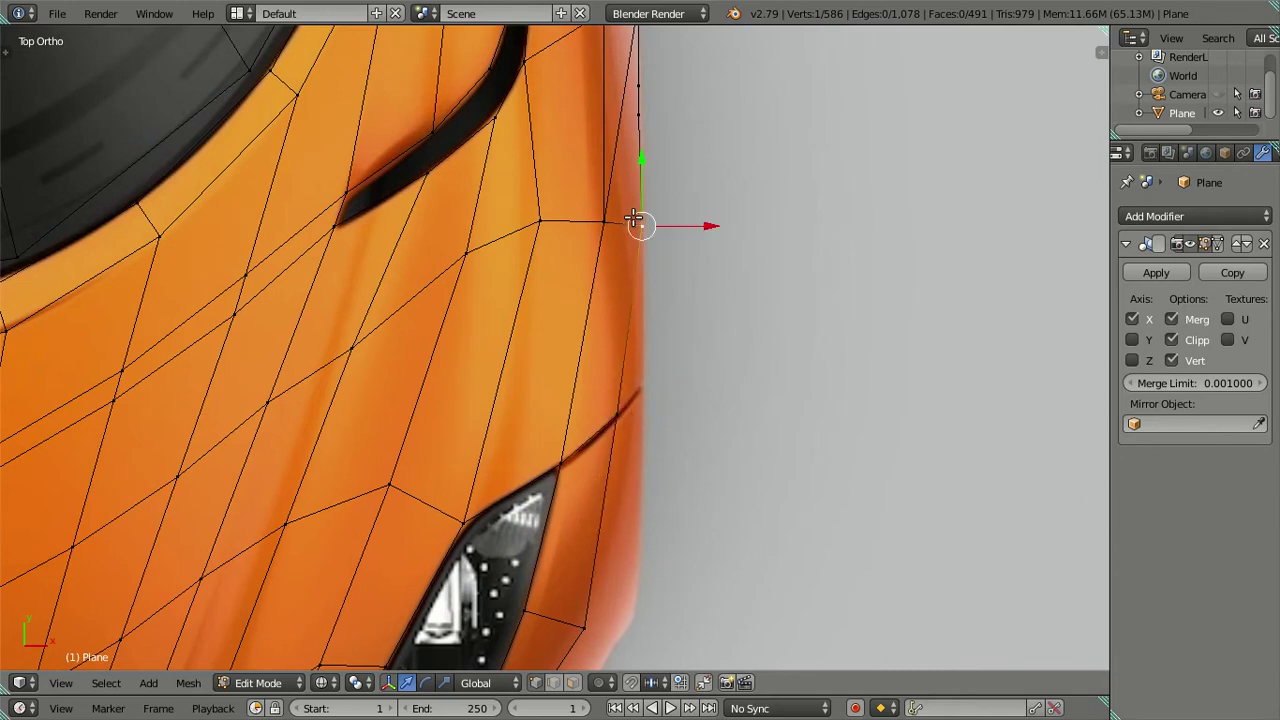
pyautogui.press('g')
pyautogui.press('x')
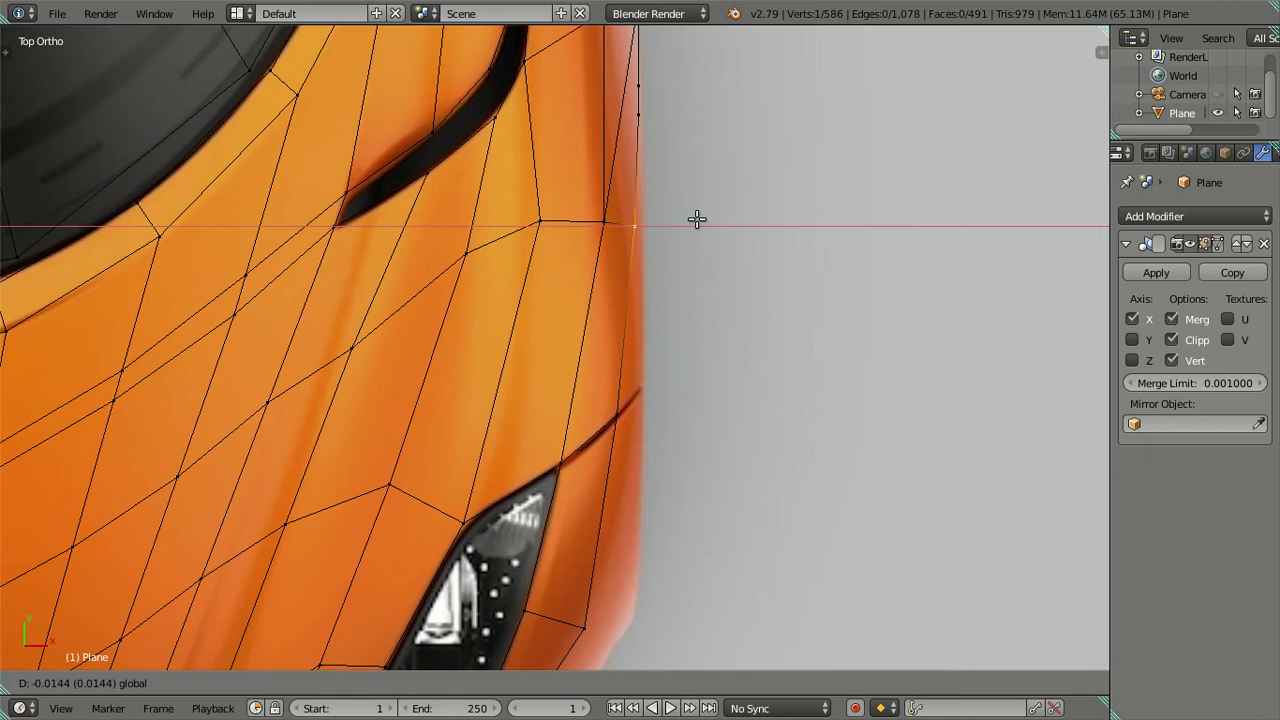
pyautogui.click(697, 219)
pyautogui.keyDown('shift'); pyautogui.moveTo(677, 174); pyautogui.dragTo(657, 314, button='middle'); pyautogui.keyUp('shift')
pyautogui.press('a')
pyautogui.scroll(-2, 620, 396)
pyautogui.scroll(2, 590, 320)
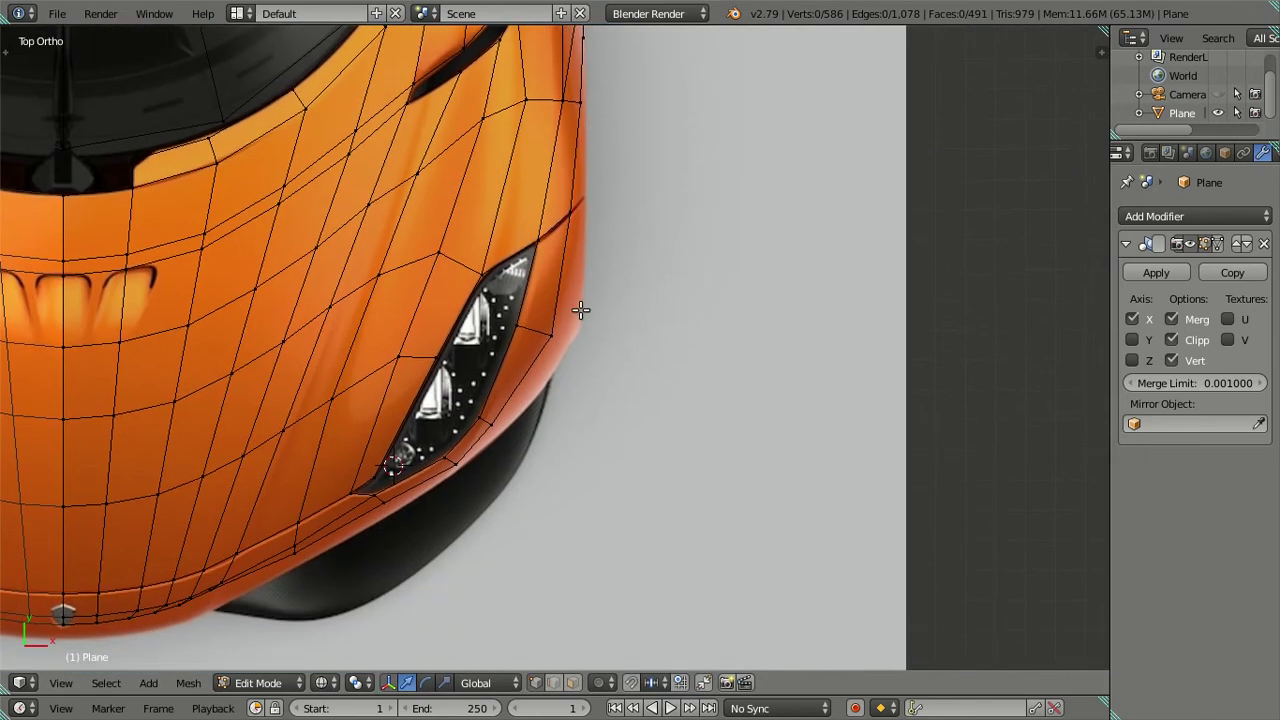
pyautogui.scroll(1, 575, 290)
pyautogui.keyDown('shift'); pyautogui.scroll(1, 579, 285); pyautogui.keyUp('shift')
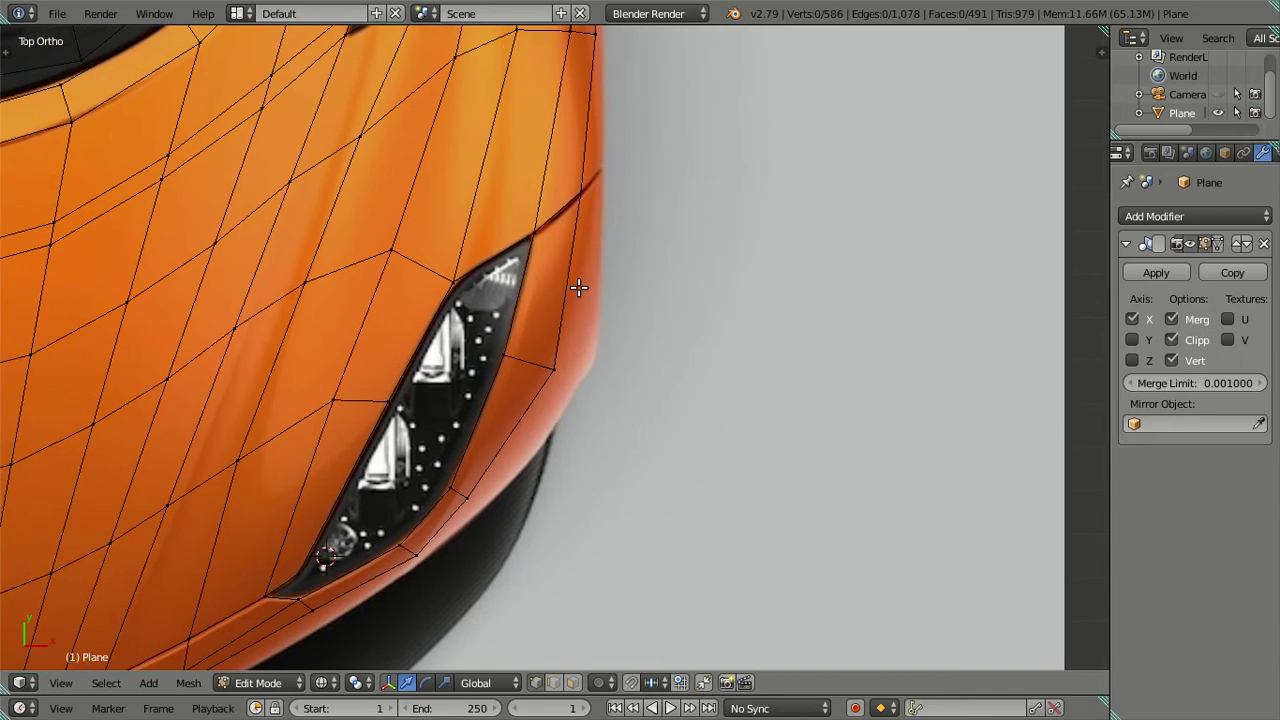
# Extrude the two outer-edge vertices at the headlight's corner into a new face
pyautogui.click(553, 372)
pyautogui.keyDown('shift'); pyautogui.moveTo(471, 497); pyautogui.dragTo(514, 397, button='middle'); pyautogui.keyUp('shift')
pyautogui.keyDown('shift'); pyautogui.click(501, 404); pyautogui.keyUp('shift')
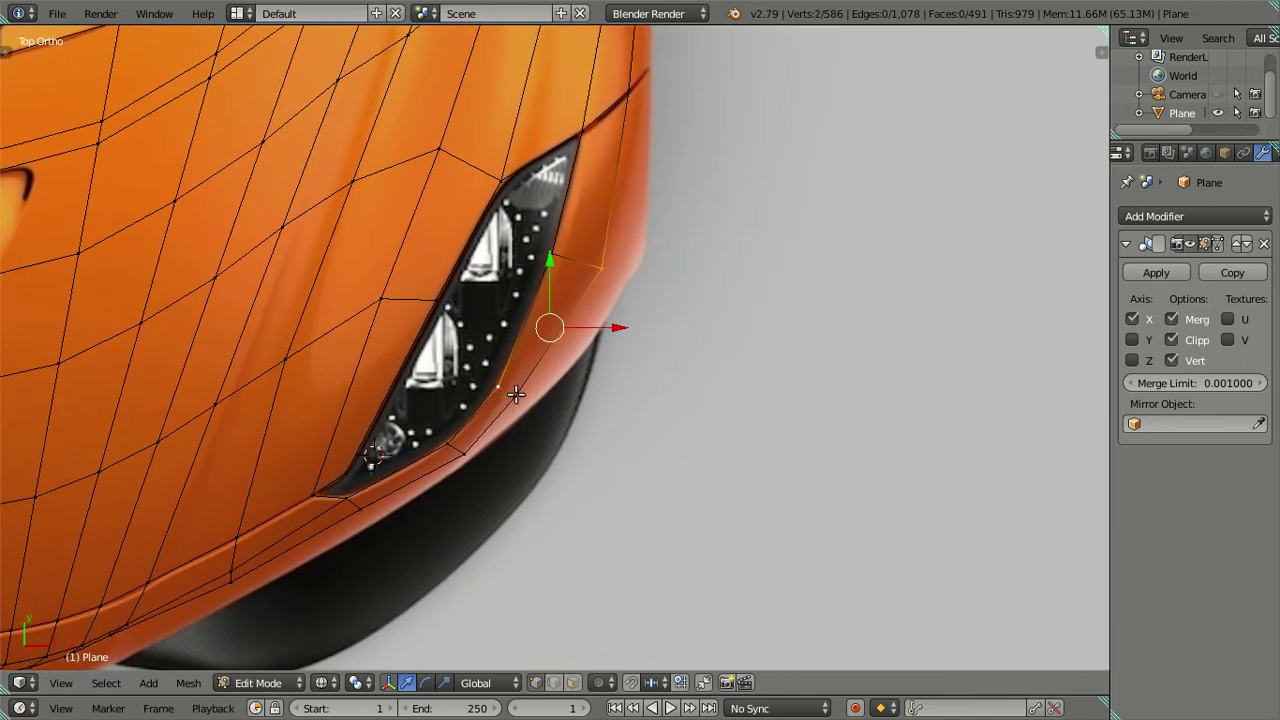
pyautogui.click(600, 266)
pyautogui.keyDown('shift'); pyautogui.click(516, 396); pyautogui.keyUp('shift')
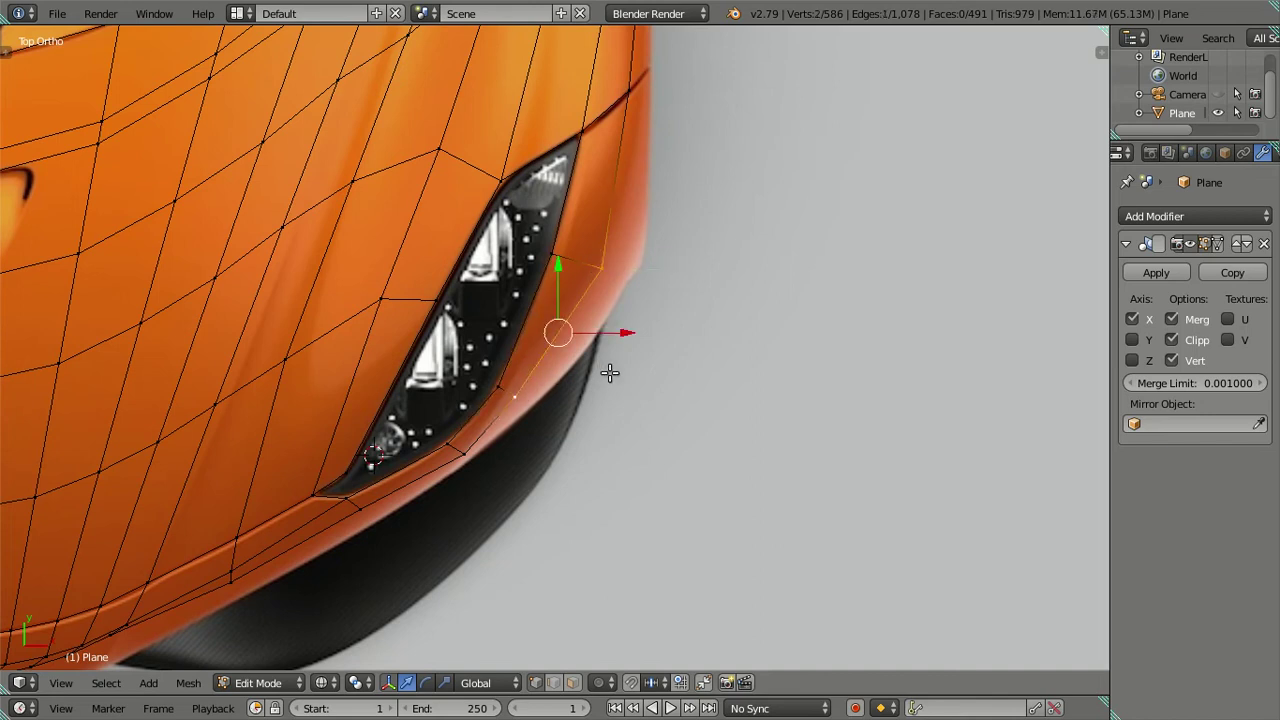
pyautogui.press('e')
pyautogui.click(627, 383)
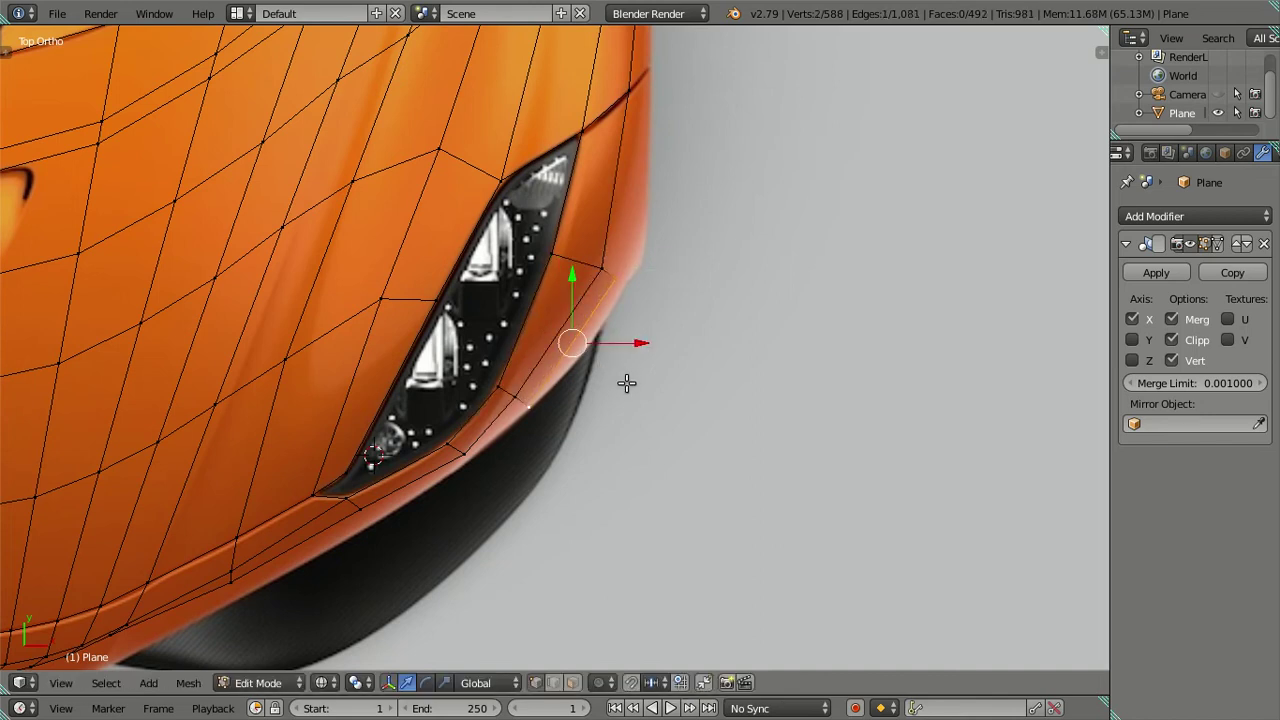
# Move the new face's upper vertex to match the top-view reference
pyautogui.rightClick(620, 292)
pyautogui.press('g')
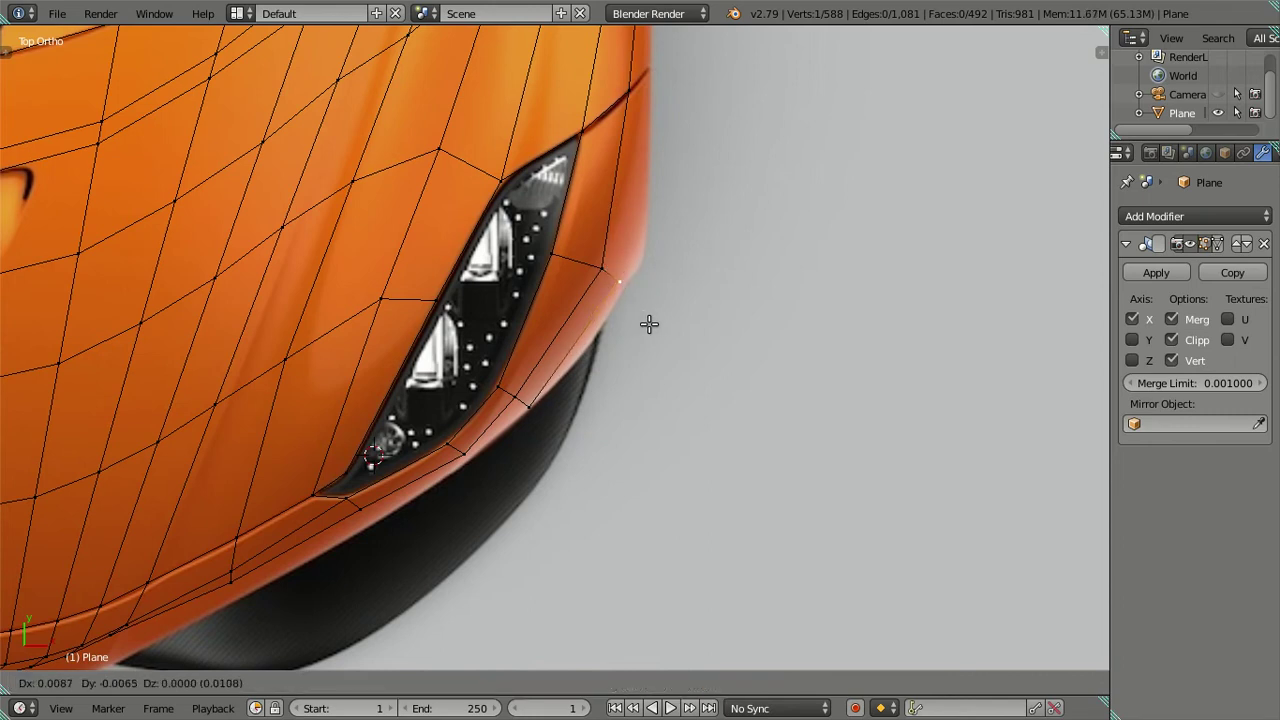
pyautogui.click(653, 327)
pyautogui.moveTo(526, 403)
pyautogui.keyDown('shift'); pyautogui.mouseDown(button='middle')
pyautogui.moveTo(640, 292)
pyautogui.moveTo(609, 91)
pyautogui.mouseUp(button='middle'); pyautogui.keyUp('shift')
# Lower the new headlight-corner edge vertically along Z
pyautogui.press('z')
pyautogui.keyDown('shift'); pyautogui.rightClick(720, 350); pyautogui.keyUp('shift')
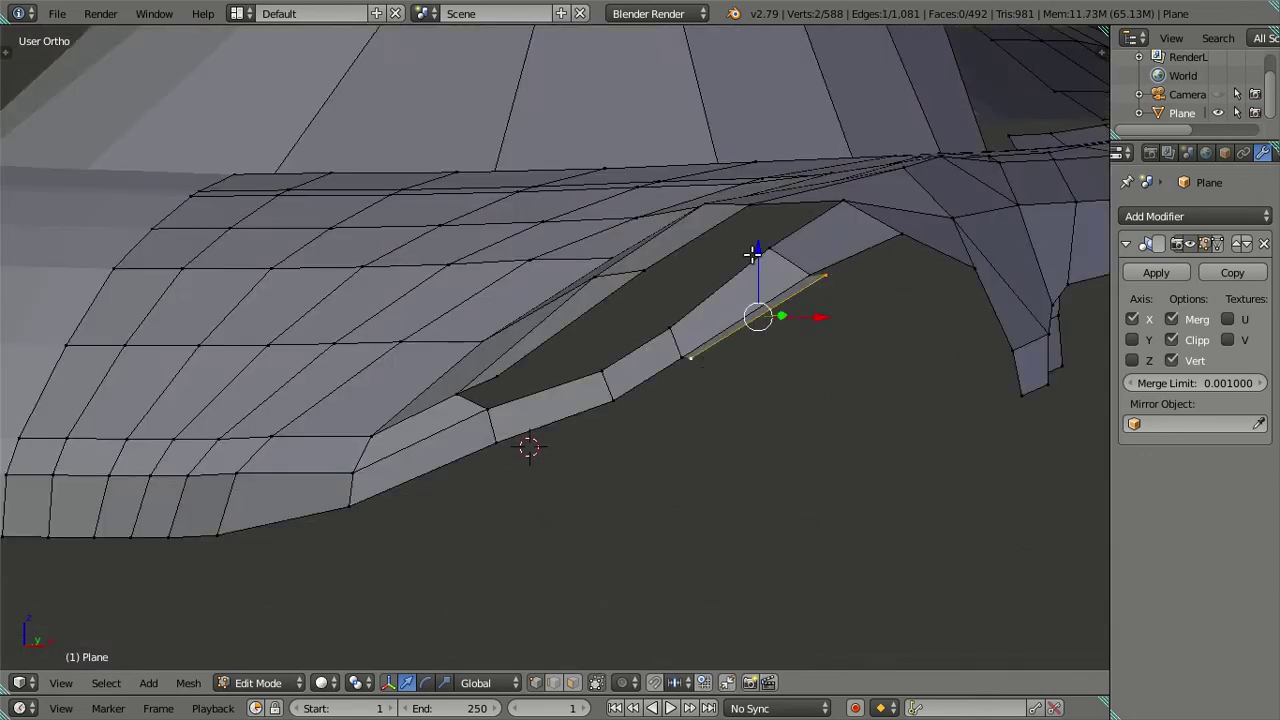
pyautogui.press('g')
pyautogui.press('z')
pyautogui.click(758, 283)
# Check the lowered edge against the right-side reference, then orbit to inspect the new face
pyautogui.press('KP_3')
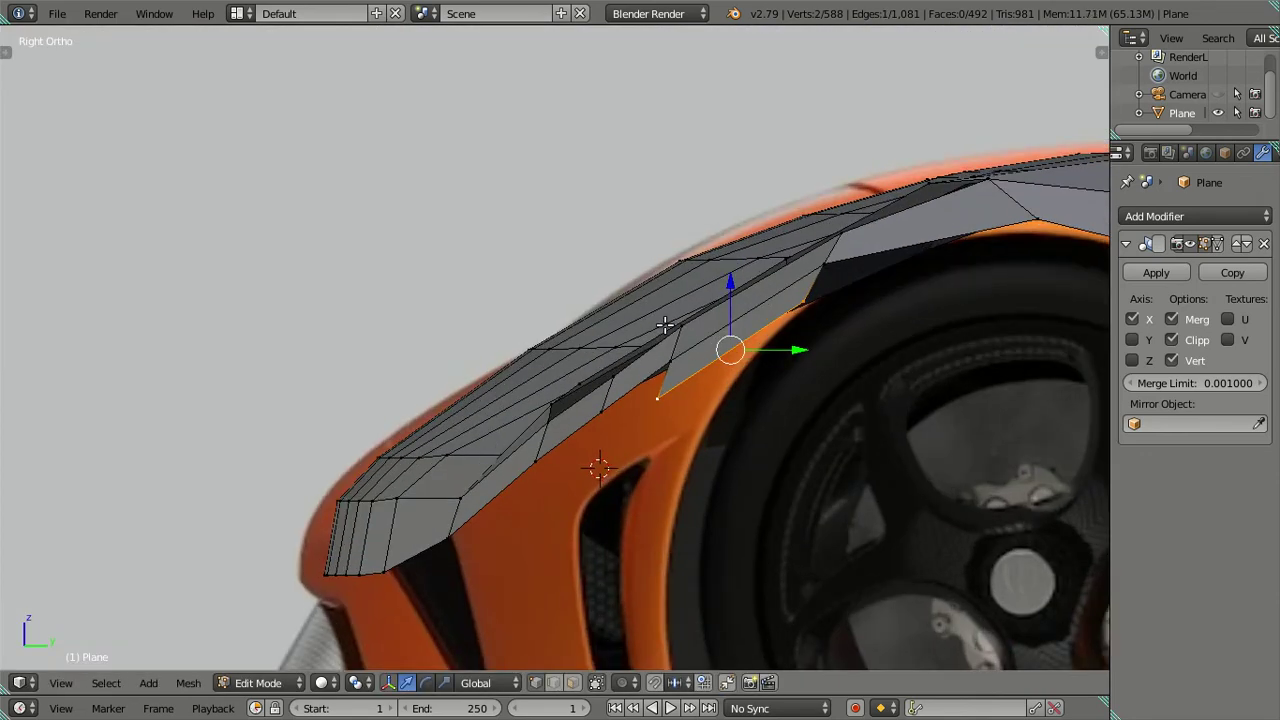
pyautogui.press('z')
pyautogui.keyDown('shift'); pyautogui.moveTo(695, 328); pyautogui.dragTo(590, 377, button='middle'); pyautogui.keyUp('shift')
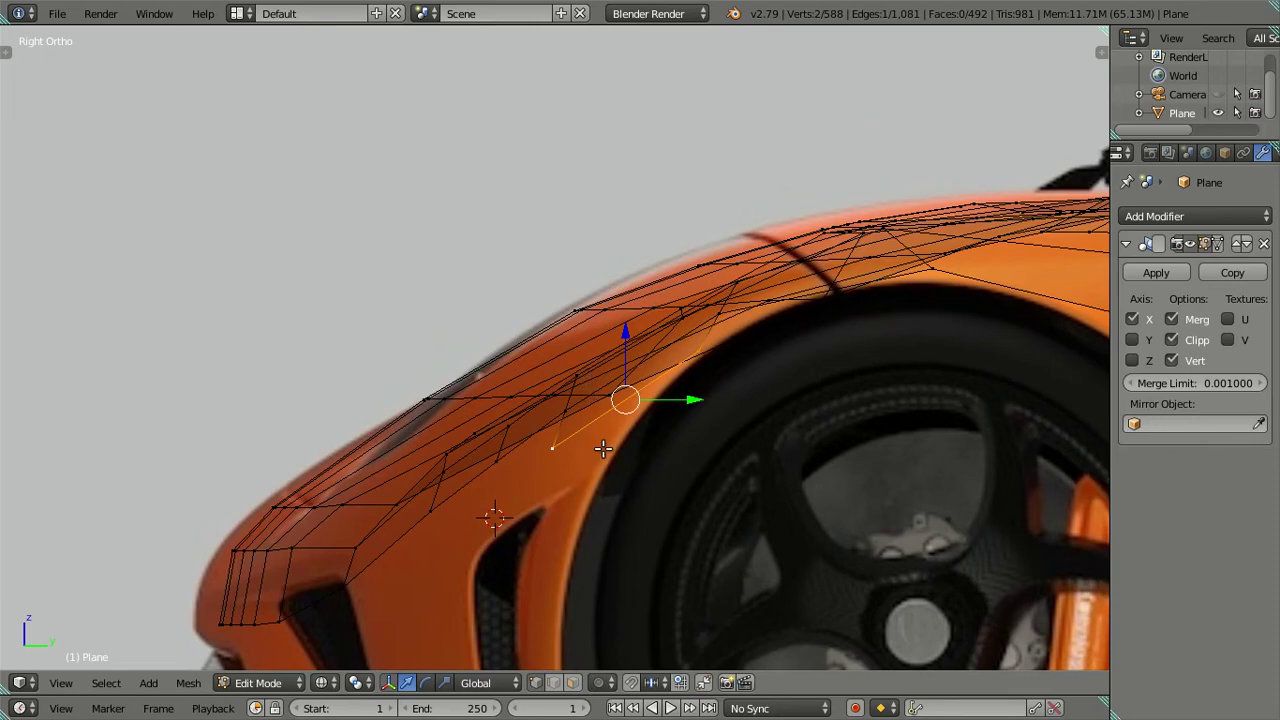
pyautogui.press('z')
pyautogui.moveTo(609, 443); pyautogui.dragTo(654, 471, button='middle')
pyautogui.scroll(3, 654, 471)
pyautogui.moveTo(737, 509)
pyautogui.mouseDown(button='middle')
pyautogui.moveTo(820, 543)
pyautogui.moveTo(794, 629)
pyautogui.moveTo(762, 472)
pyautogui.mouseUp(button='middle')
# Extrude the headlight-corner edge downward into a new face toward the front bumper
pyautogui.press('KP_7')
pyautogui.moveTo(768, 320)
pyautogui.mouseDown(button='middle')
pyautogui.moveTo(777, 172)
pyautogui.moveTo(746, 117)
pyautogui.moveTo(486, 234)
pyautogui.moveTo(463, 391)
pyautogui.moveTo(611, 311)
pyautogui.moveTo(646, 231)
pyautogui.moveTo(571, 191)
pyautogui.moveTo(566, 227)
pyautogui.mouseUp(button='middle')
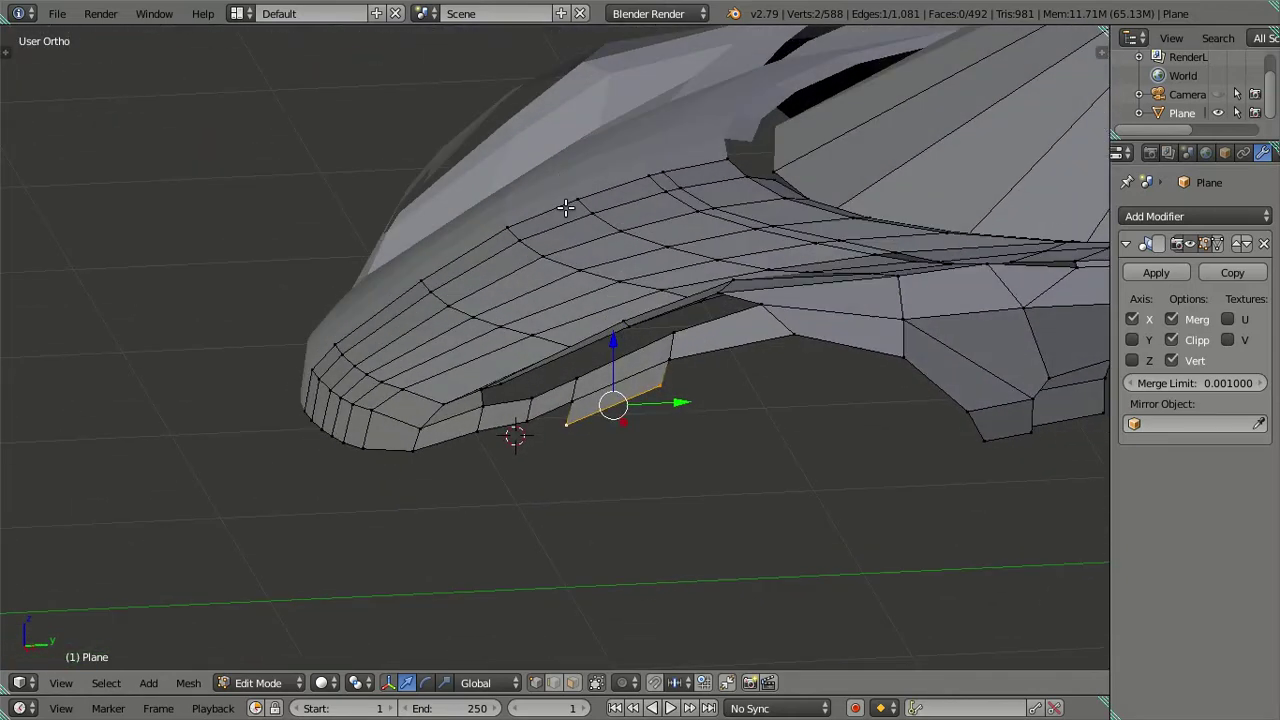
pyautogui.press('KP_3')
pyautogui.scroll(2, 566, 227)
pyautogui.keyDown('shift'); pyautogui.moveTo(558, 469); pyautogui.dragTo(561, 343, button='middle'); pyautogui.keyUp('shift')
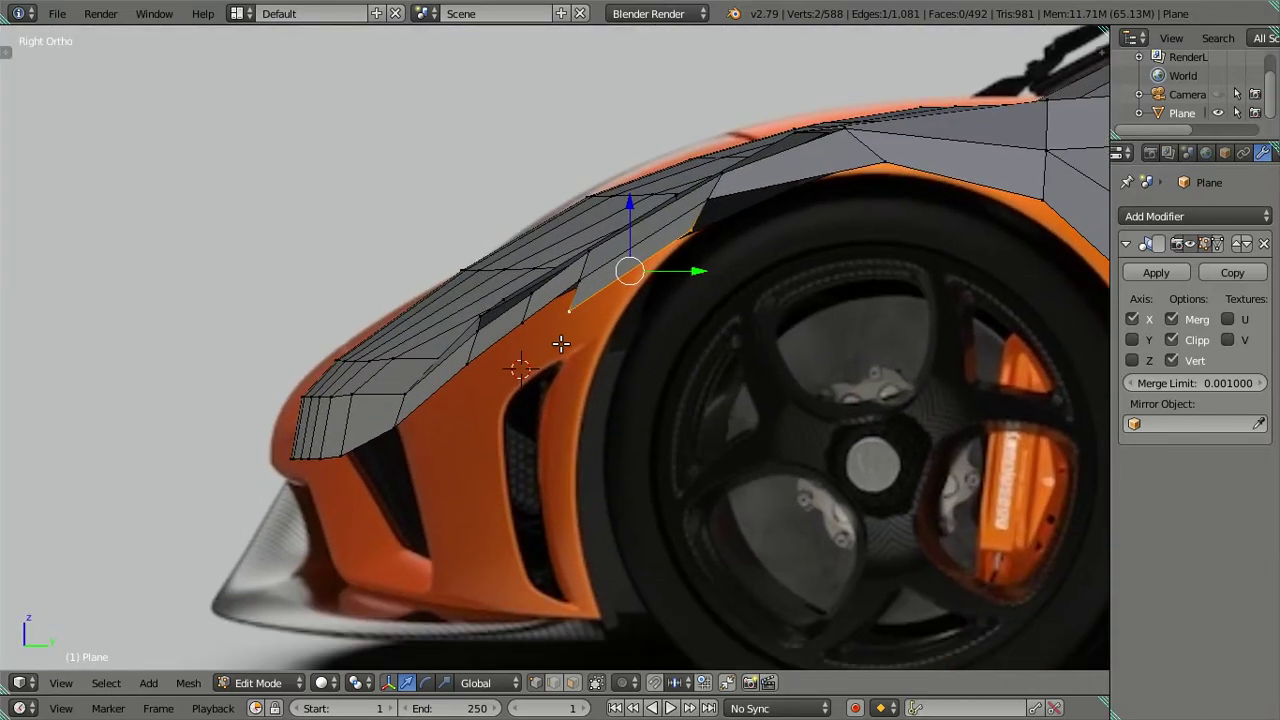
pyautogui.rightClick(507, 346)
pyautogui.keyDown('shift'); pyautogui.rightClick(467, 373); pyautogui.keyUp('shift')
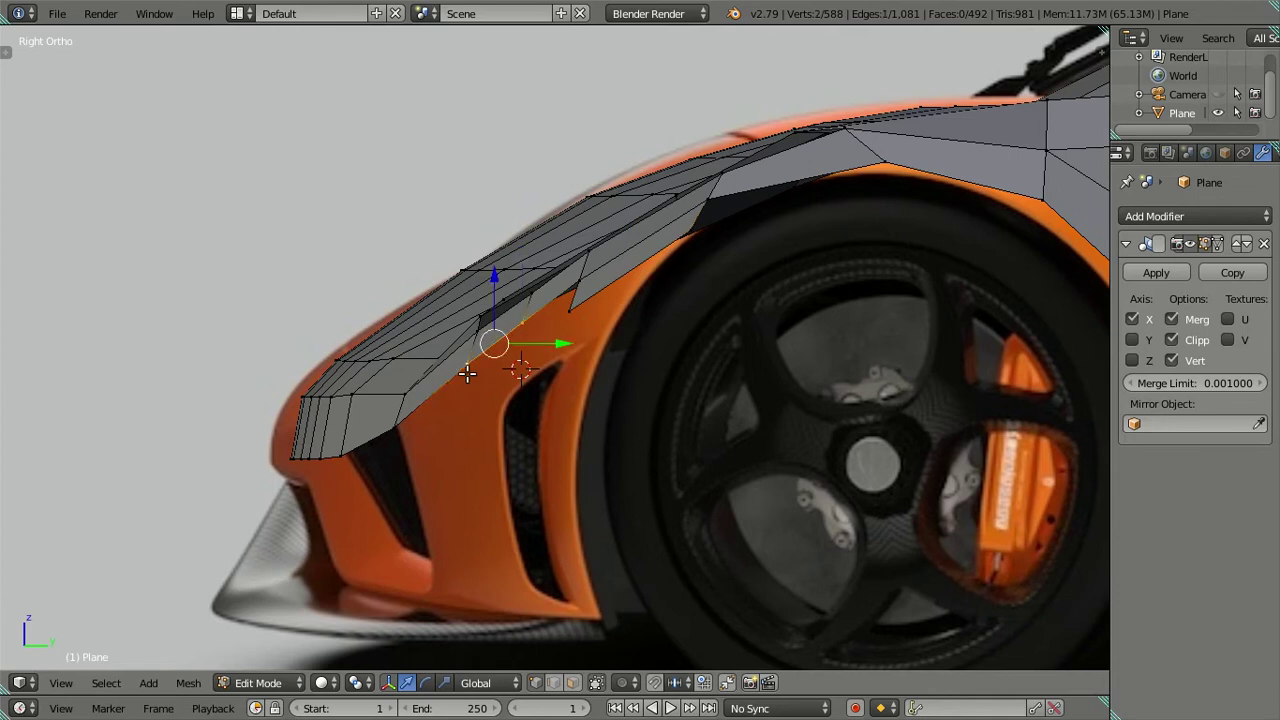
pyautogui.press('e')
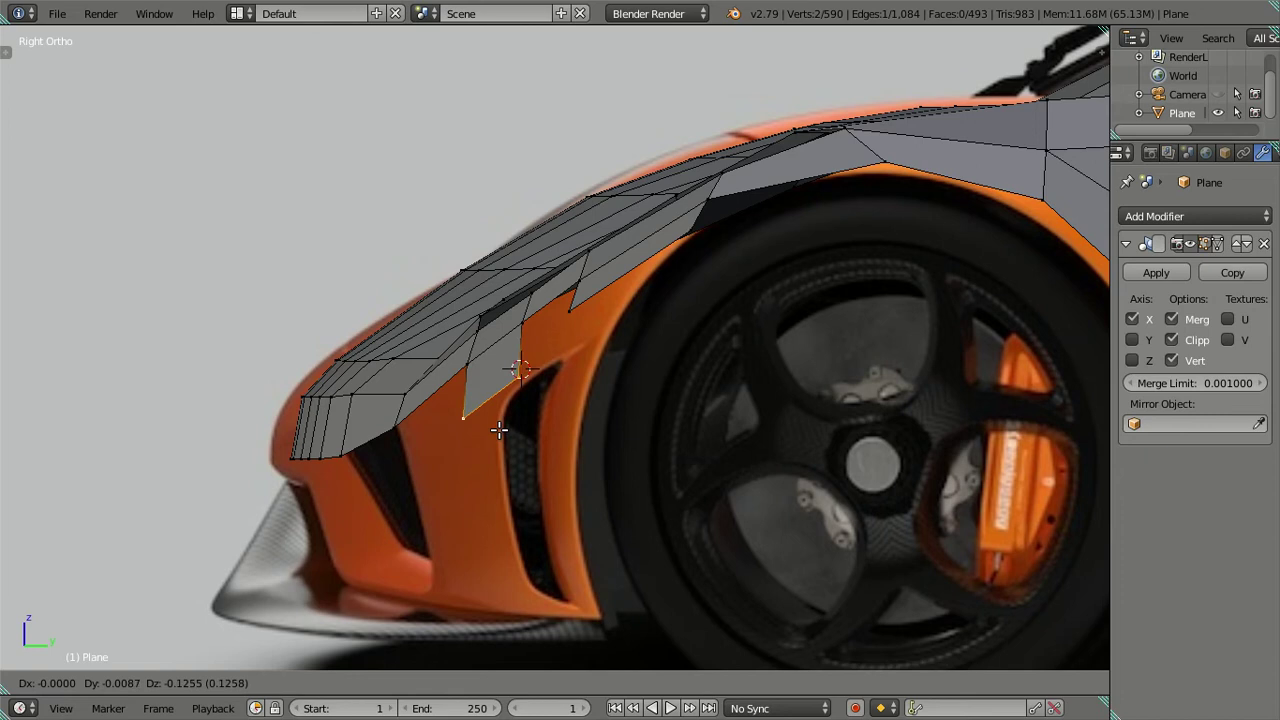
pyautogui.click(499, 430)
pyautogui.moveTo(499, 430)
pyautogui.mouseDown(button='middle')
pyautogui.moveTo(566, 431)
pyautogui.moveTo(714, 386)
pyautogui.moveTo(664, 413)
pyautogui.mouseUp(button='middle')
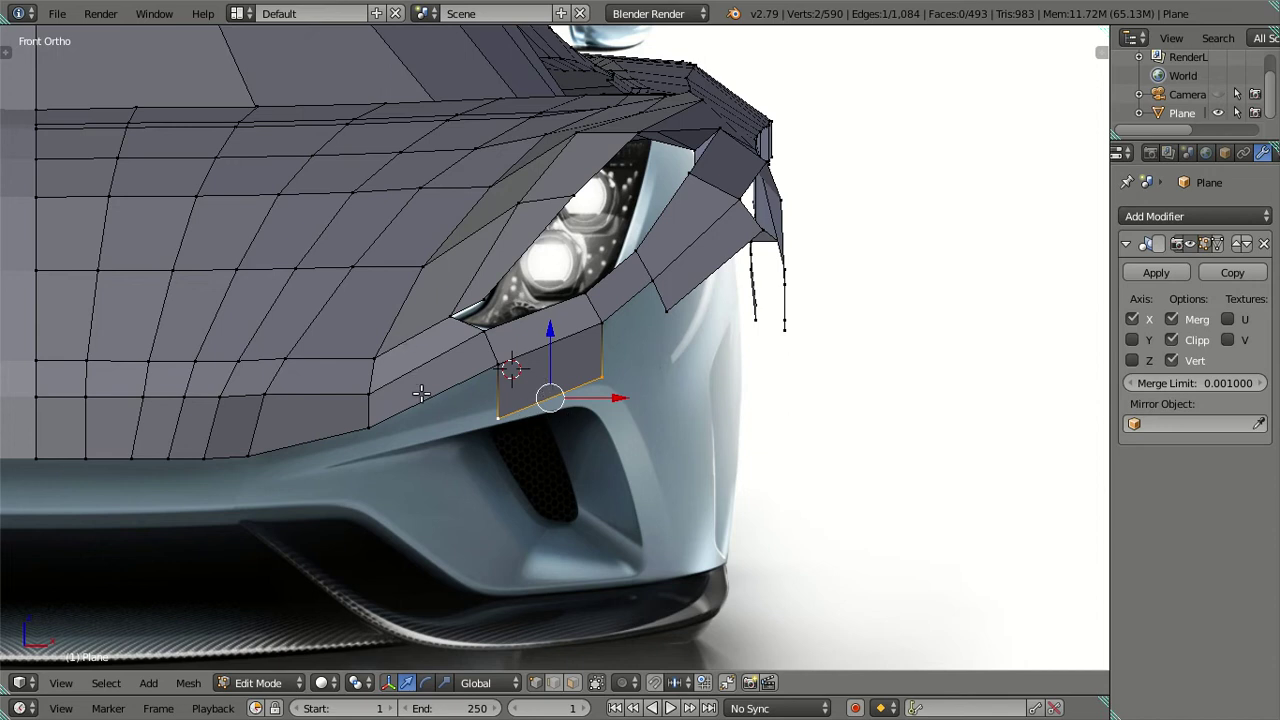
# Extrude the front mesh's bottom edge down one row over the bumper
pyautogui.keyDown('shift'); pyautogui.moveTo(370, 428); pyautogui.dragTo(430, 409, button='middle'); pyautogui.keyUp('shift')
pyautogui.rightClick(216, 403)
pyautogui.keyDown('ctrl'); pyautogui.rightClick(541, 381); pyautogui.keyUp('ctrl')
pyautogui.press('e')
pyautogui.rightClick(523, 429)
pyautogui.press('g')
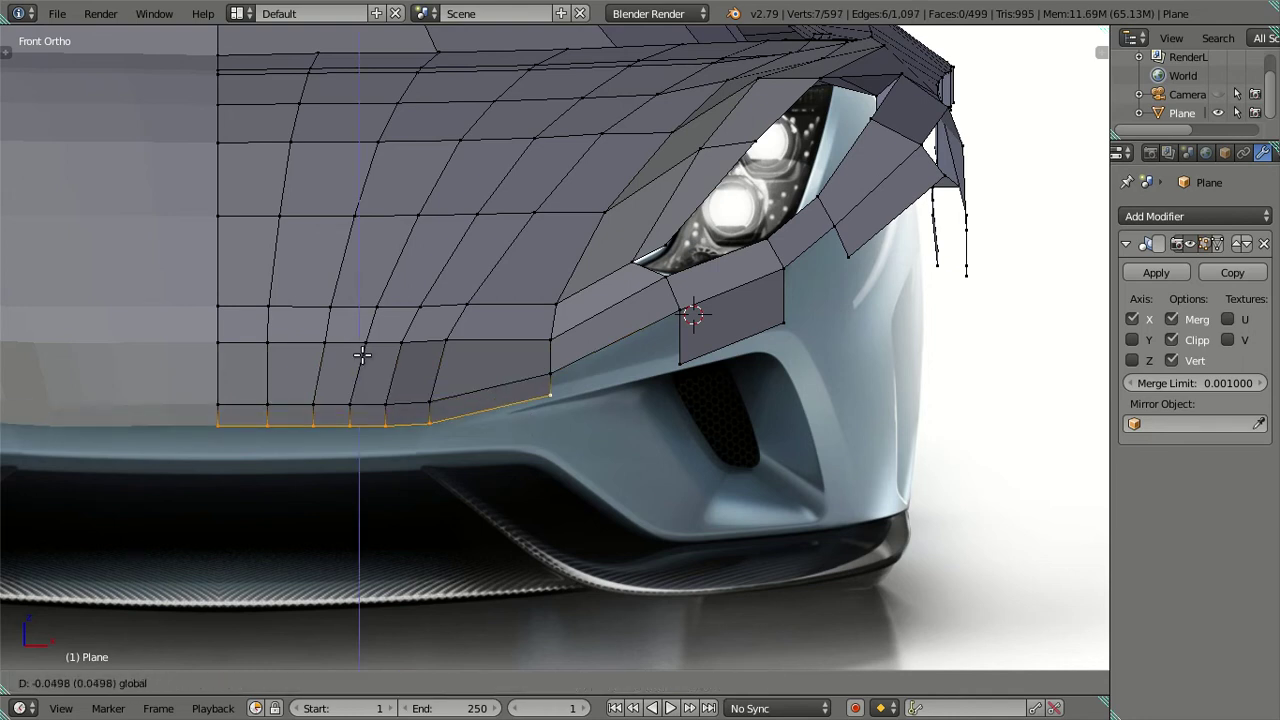
pyautogui.click(357, 360)
# Switch to wireframe and select the new bumper vertices across the bottom, middle and upper rows
pyautogui.press('a')
pyautogui.press('z')
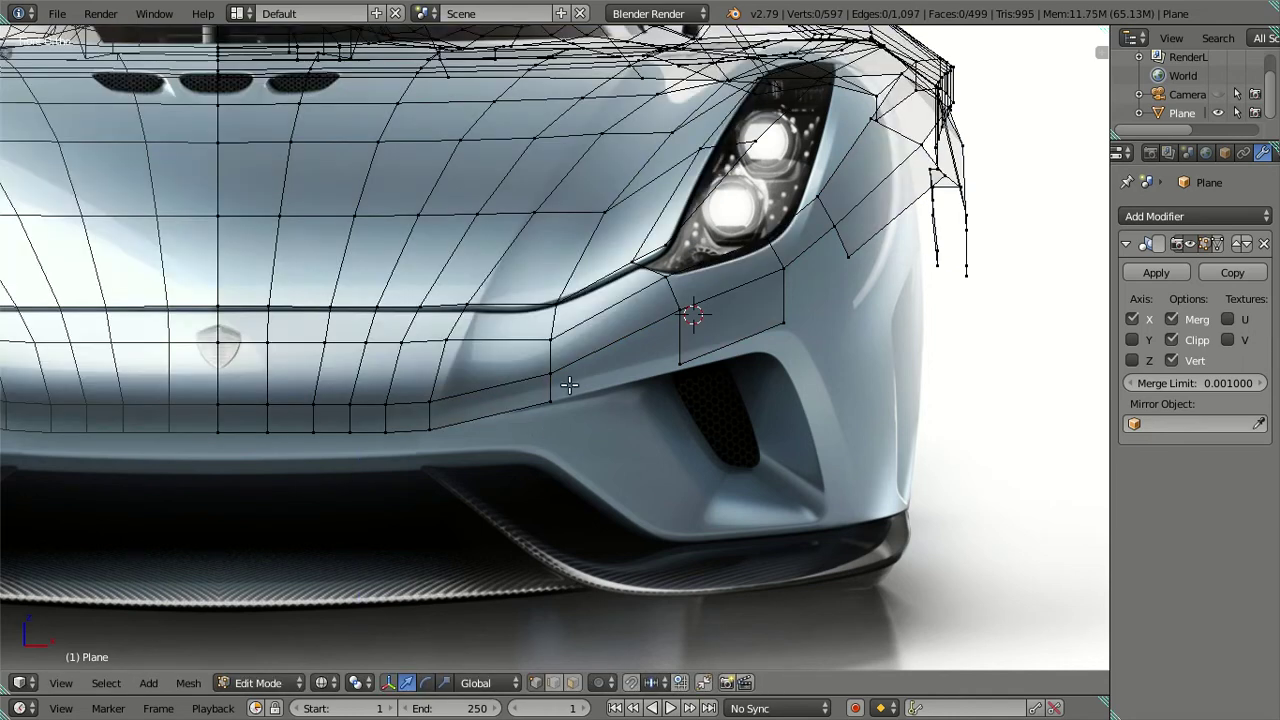
pyautogui.rightClick(430, 428)
pyautogui.keyDown('shift'); pyautogui.rightClick(386, 431); pyautogui.keyUp('shift')
pyautogui.keyDown('shift'); pyautogui.rightClick(350, 431); pyautogui.keyUp('shift')
pyautogui.keyDown('shift'); pyautogui.rightClick(314, 431); pyautogui.keyUp('shift')
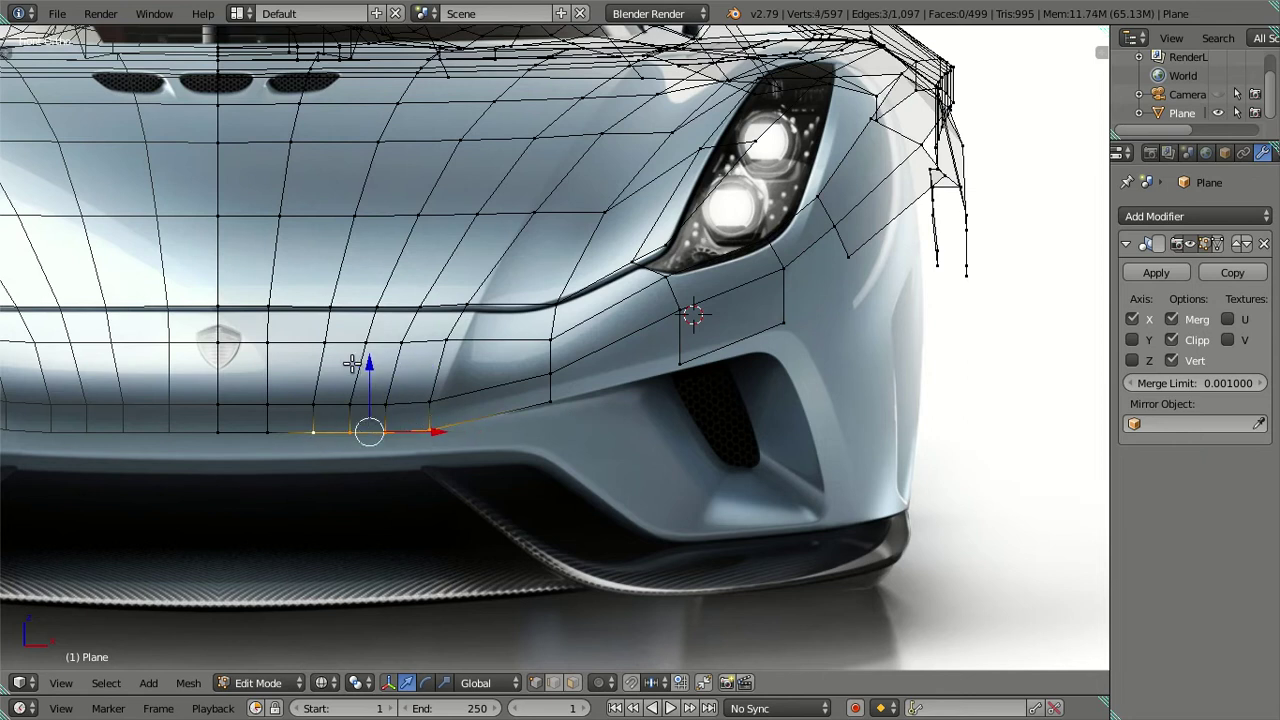
pyautogui.keyDown('shift'); pyautogui.rightClick(326, 344); pyautogui.keyUp('shift')
pyautogui.keyDown('shift'); pyautogui.rightClick(358, 343); pyautogui.keyUp('shift')
pyautogui.keyDown('shift'); pyautogui.rightClick(398, 340); pyautogui.keyUp('shift')
pyautogui.keyDown('shift'); pyautogui.rightClick(313, 400); pyautogui.keyUp('shift')
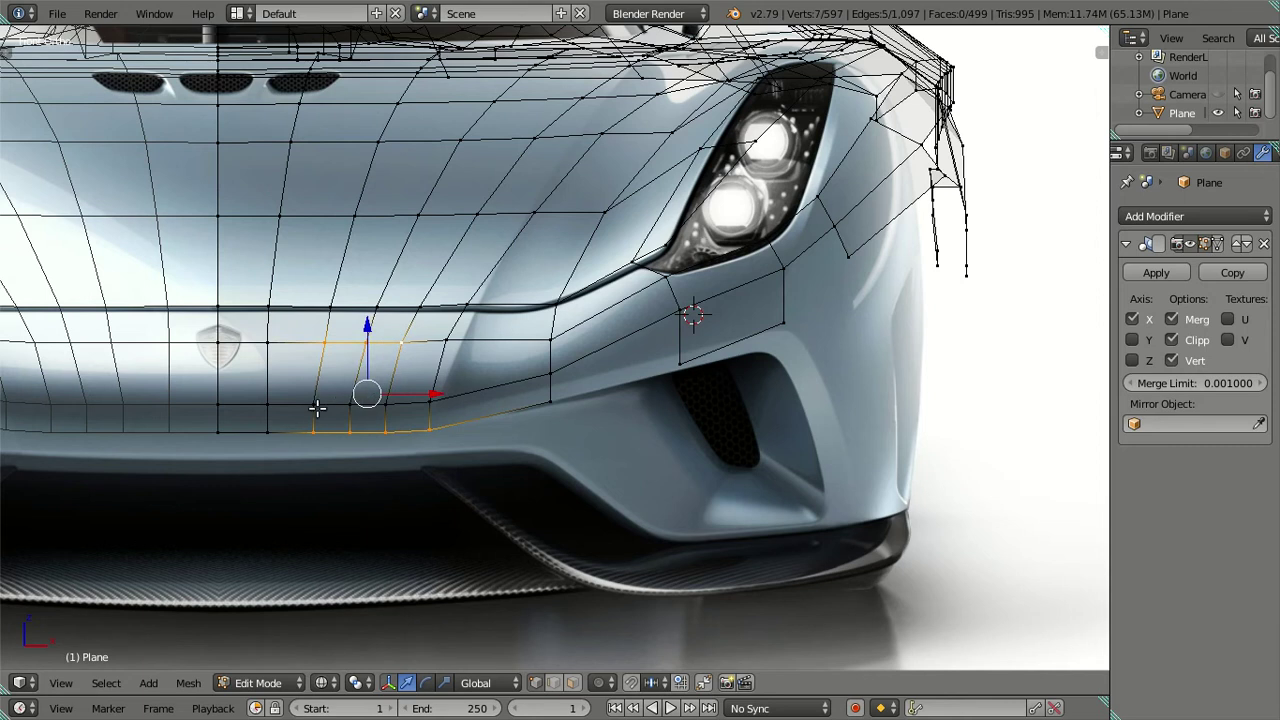
pyautogui.keyDown('shift'); pyautogui.rightClick(350, 400); pyautogui.keyUp('shift')
pyautogui.keyDown('shift'); pyautogui.rightClick(386, 400); pyautogui.keyUp('shift')
pyautogui.keyDown('shift'); pyautogui.rightClick(430, 398); pyautogui.keyUp('shift')
pyautogui.keyDown('shift'); pyautogui.rightClick(445, 342); pyautogui.keyUp('shift')
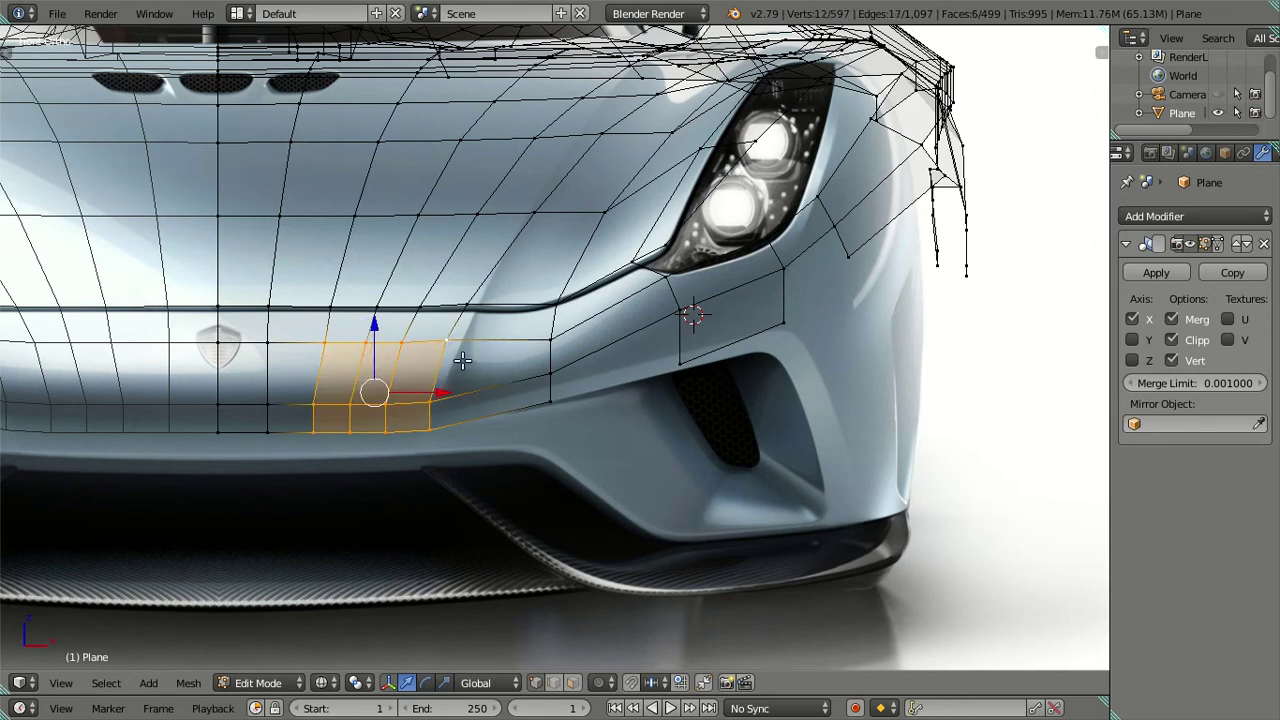
# Slide the selected bumper faces slightly left, leaving the corner vertex in place
pyautogui.moveTo(445, 392); pyautogui.dragTo(445, 393)
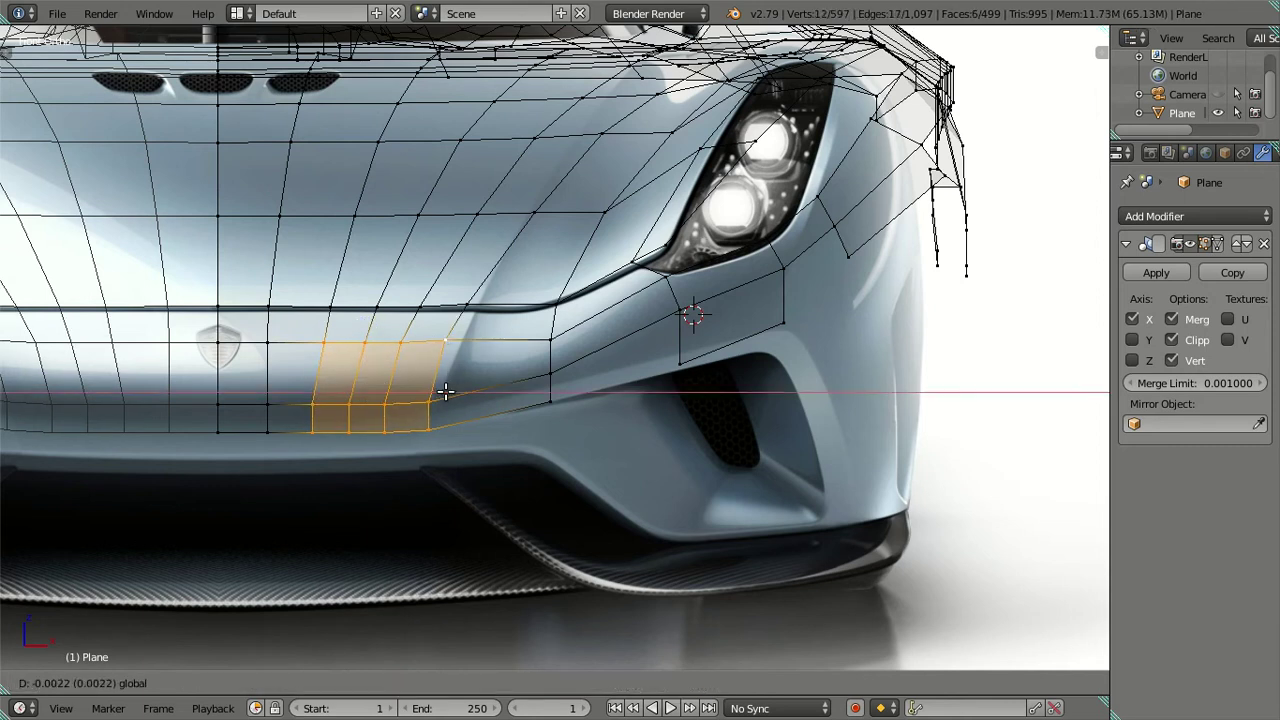
pyautogui.rightClick(445, 392)
pyautogui.keyDown('shift'); pyautogui.rightClick(445, 341); pyautogui.keyUp('shift')
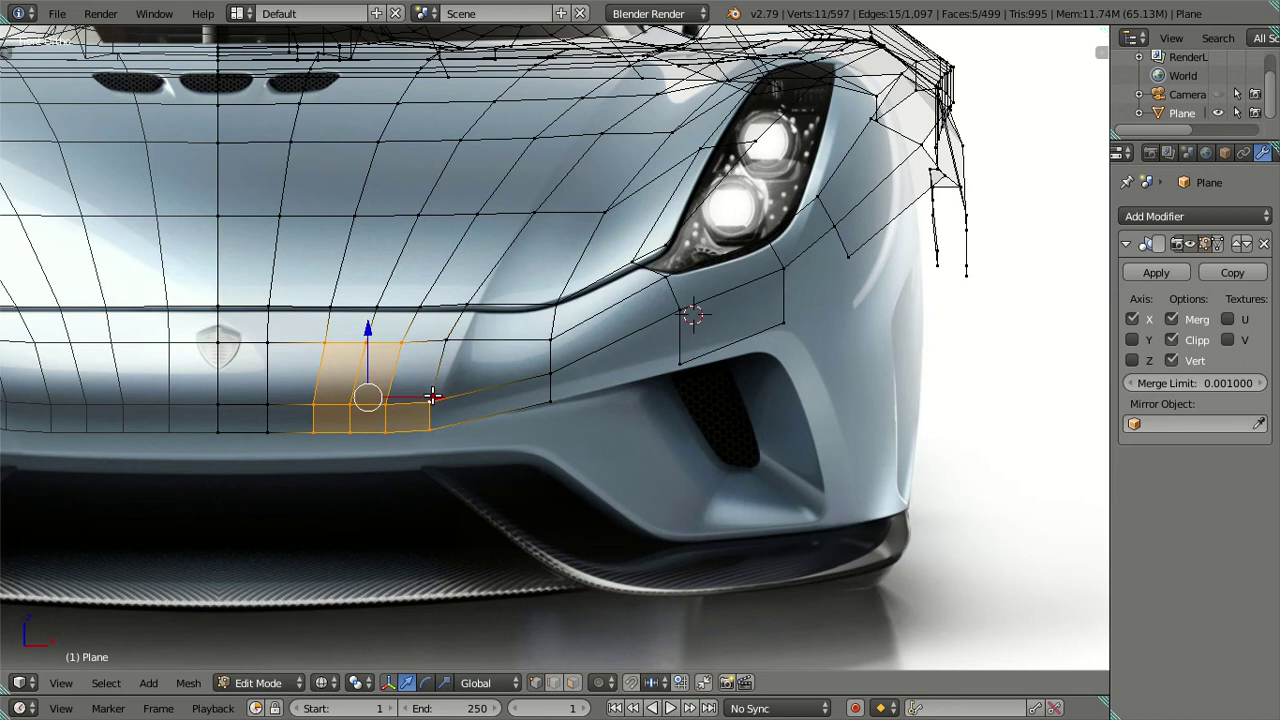
pyautogui.moveTo(432, 396); pyautogui.dragTo(428, 397)
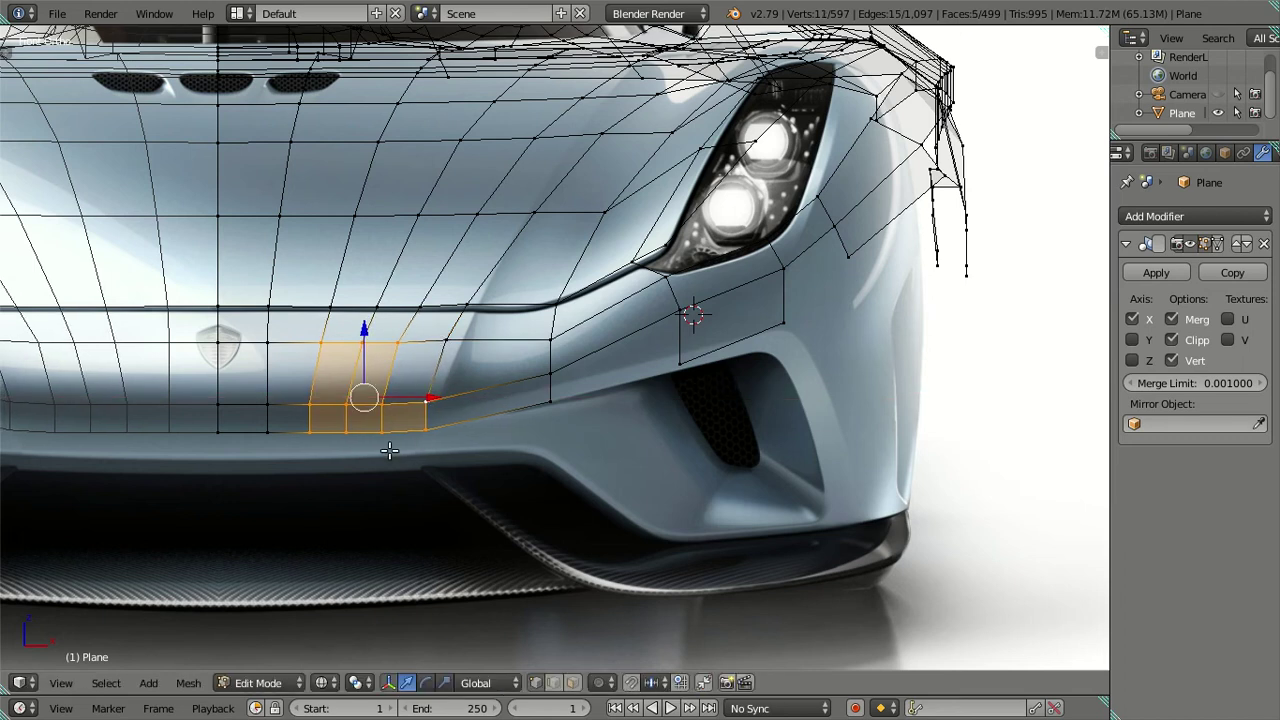
# Slide the four bottom-row vertices sideways to match the reference
pyautogui.press('a')
pyautogui.rightClick(432, 429)
pyautogui.keyDown('shift'); pyautogui.rightClick(383, 430); pyautogui.keyUp('shift')
pyautogui.keyDown('shift'); pyautogui.rightClick(347, 431); pyautogui.keyUp('shift')
pyautogui.keyDown('shift'); pyautogui.rightClick(310, 431); pyautogui.keyUp('shift')
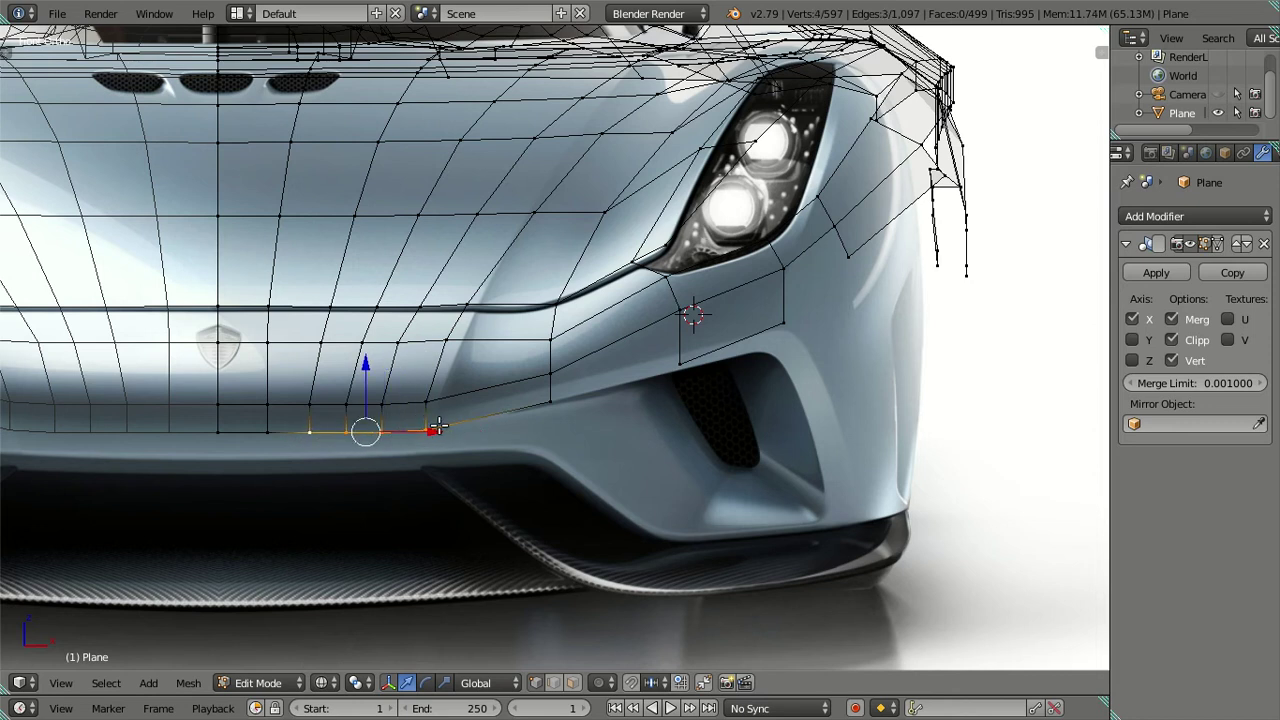
pyautogui.moveTo(437, 428); pyautogui.dragTo(433, 426)
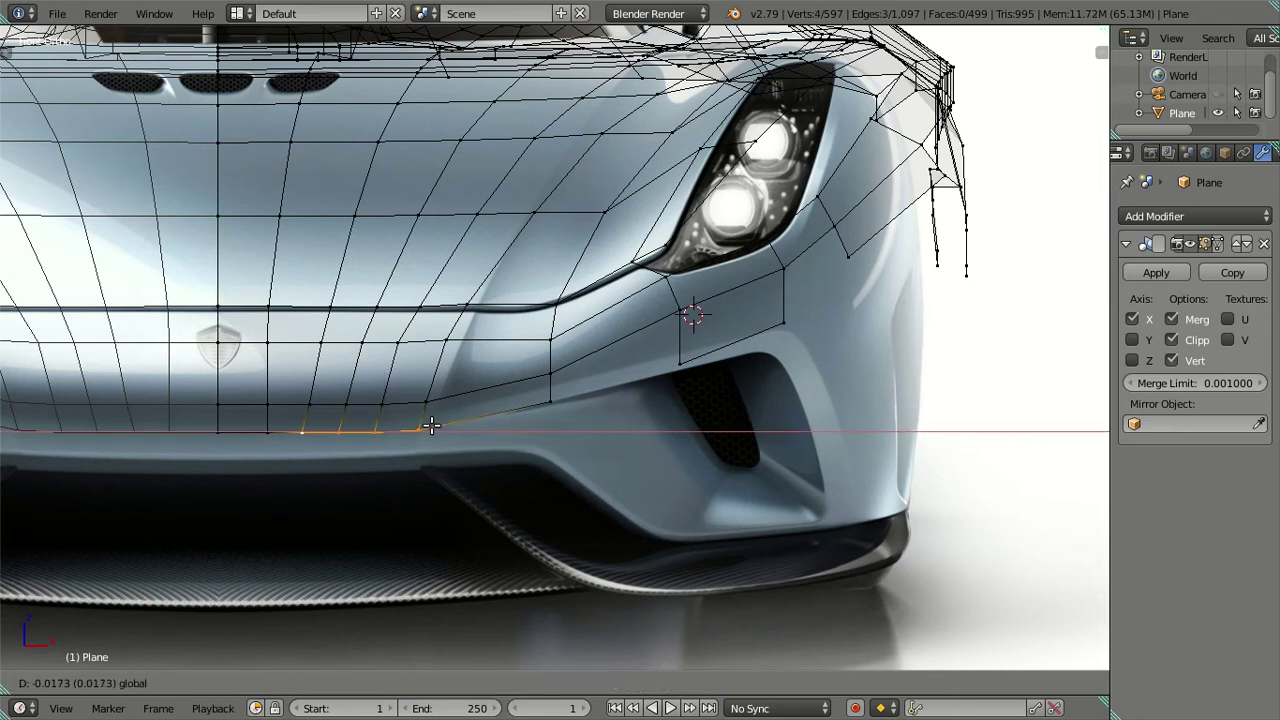
pyautogui.click(433, 426)
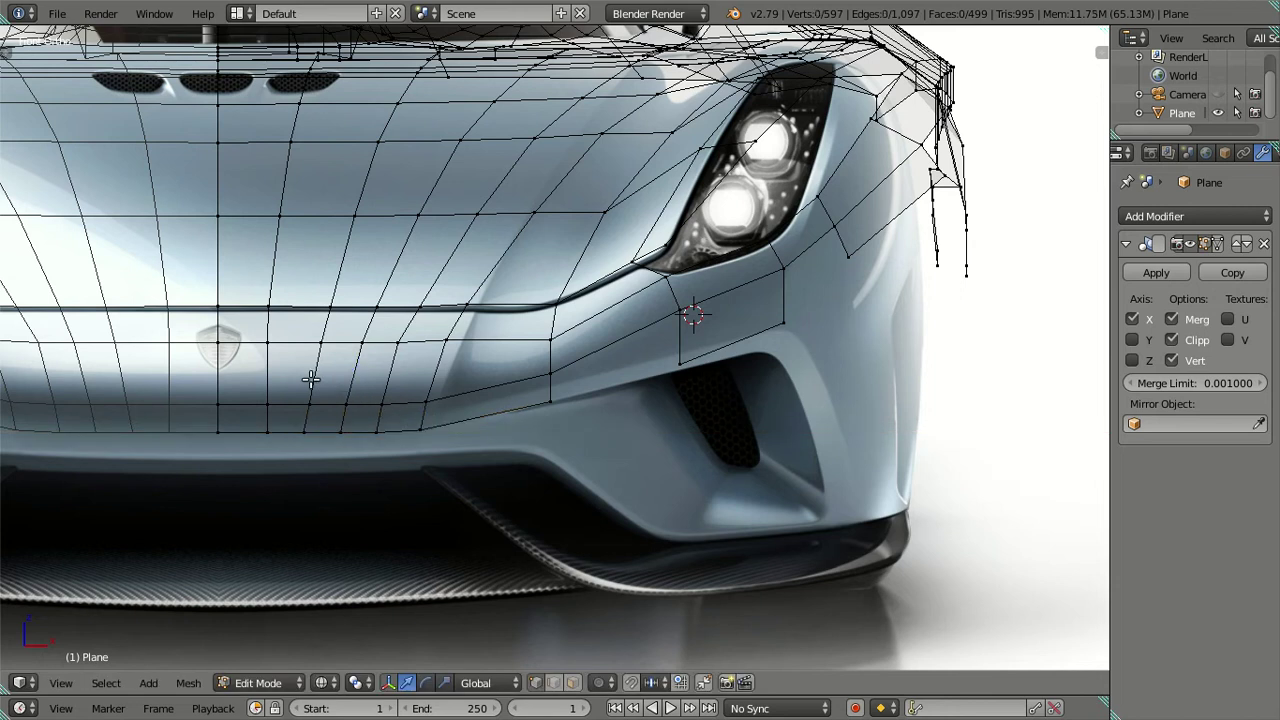
# Move the left vertex pair above the bottom edge horizontally along X
pyautogui.rightClick(266, 406)
pyautogui.keyDown('shift'); pyautogui.rightClick(268, 431); pyautogui.keyUp('shift')
pyautogui.press('g')
pyautogui.press('x')
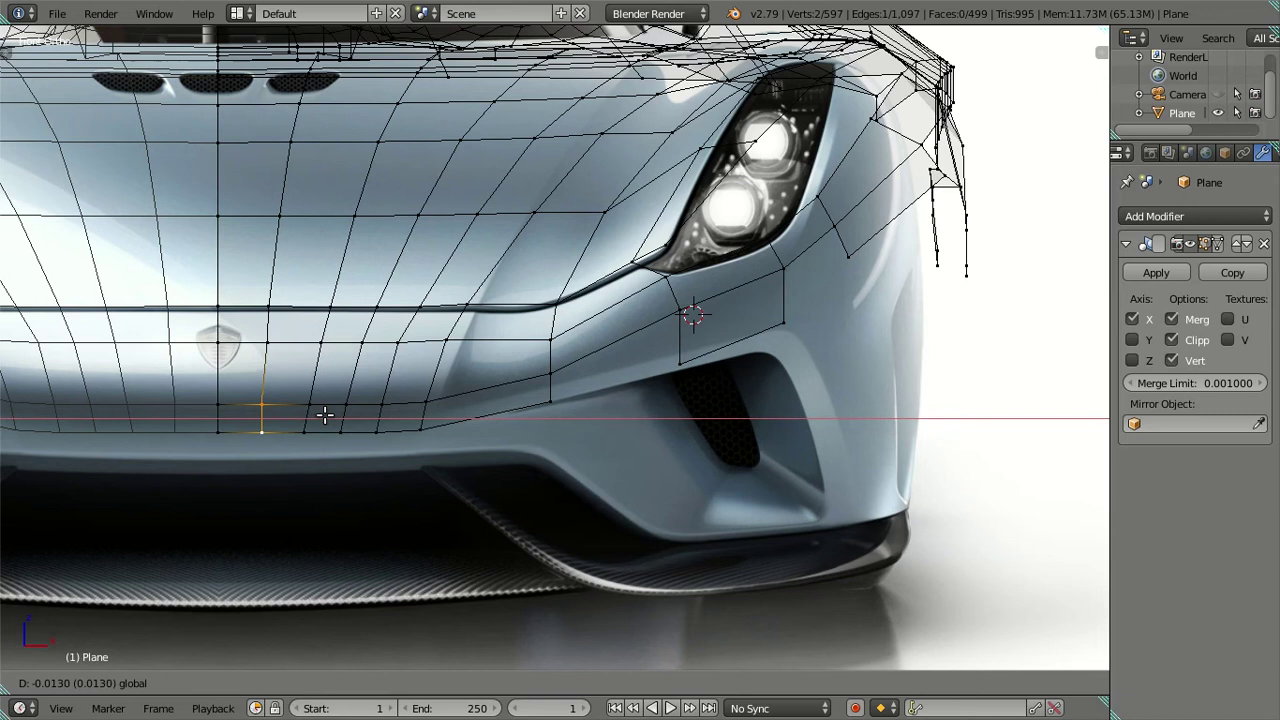
pyautogui.click(325, 414)
# Try moving another row vertex, cancel, and pick the first corner of the gap above the intake
pyautogui.rightClick(265, 343)
pyautogui.press('g')
pyautogui.rightClick(320, 344)
pyautogui.press('a')
pyautogui.rightClick(552, 402)
# Fill a face across the four gap corners and lower a side-strip vertex to the reference
pyautogui.keyDown('ctrl'); pyautogui.rightClick(676, 366); pyautogui.keyUp('ctrl')
pyautogui.press('f')
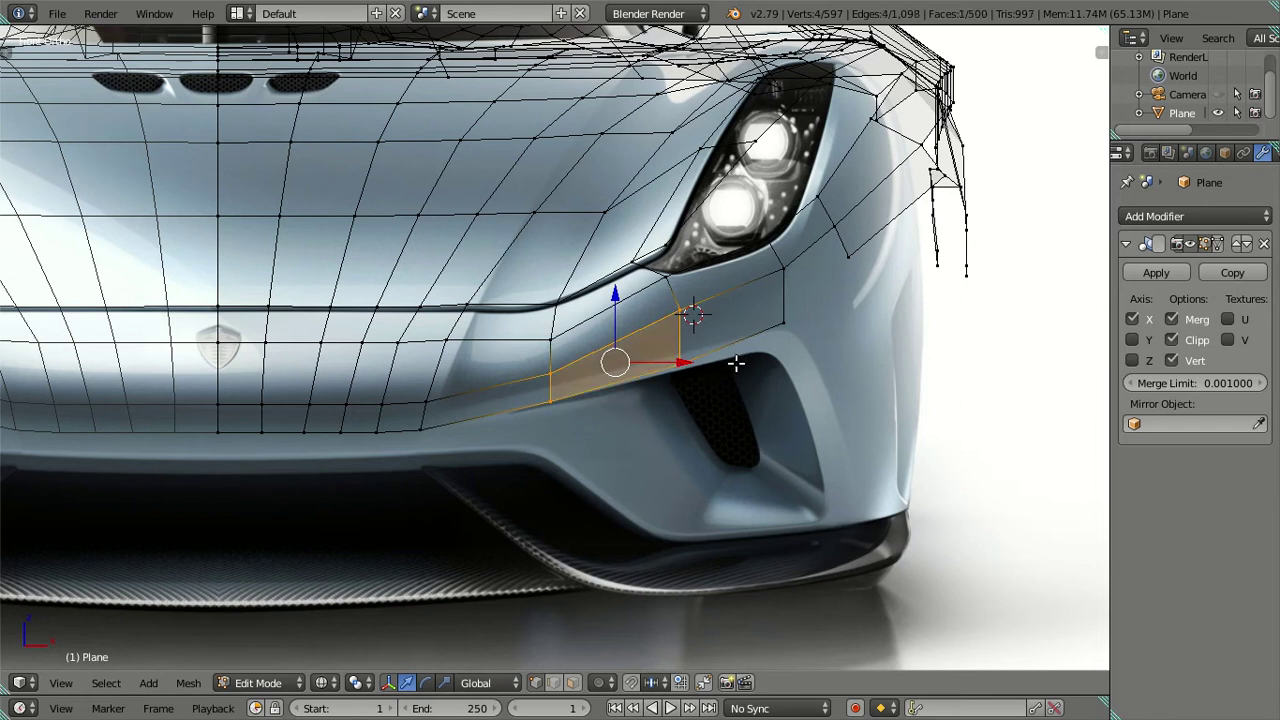
pyautogui.rightClick(782, 333)
pyautogui.press('g')
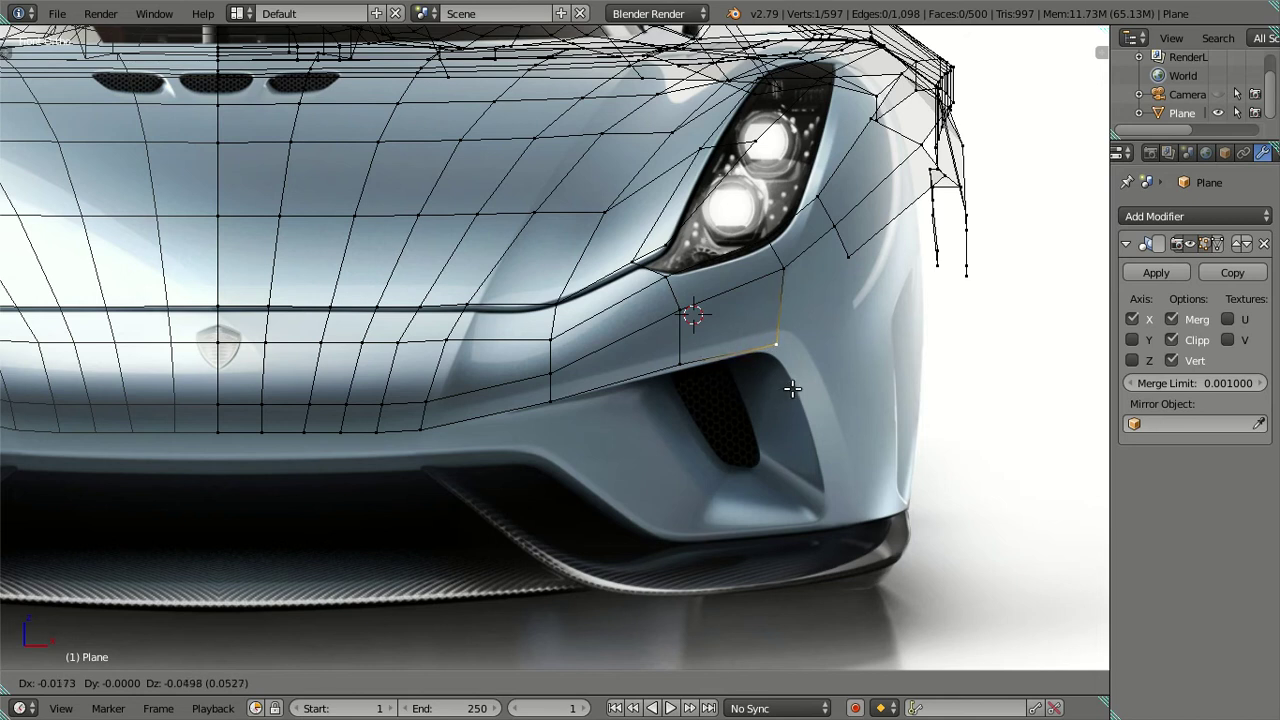
pyautogui.click(793, 388)
# Raise the vertex below the headlight corner vertically along Z
pyautogui.rightClick(678, 368)
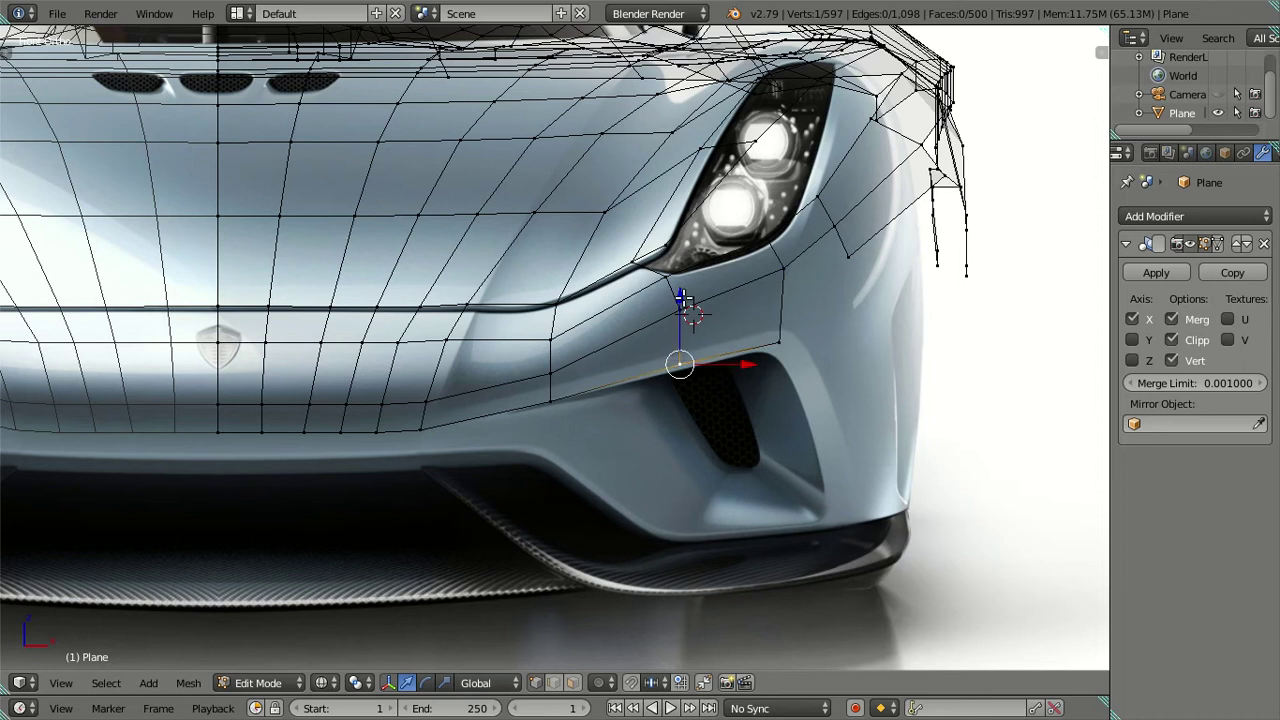
pyautogui.press('g')
pyautogui.press('z')
pyautogui.click(689, 303)
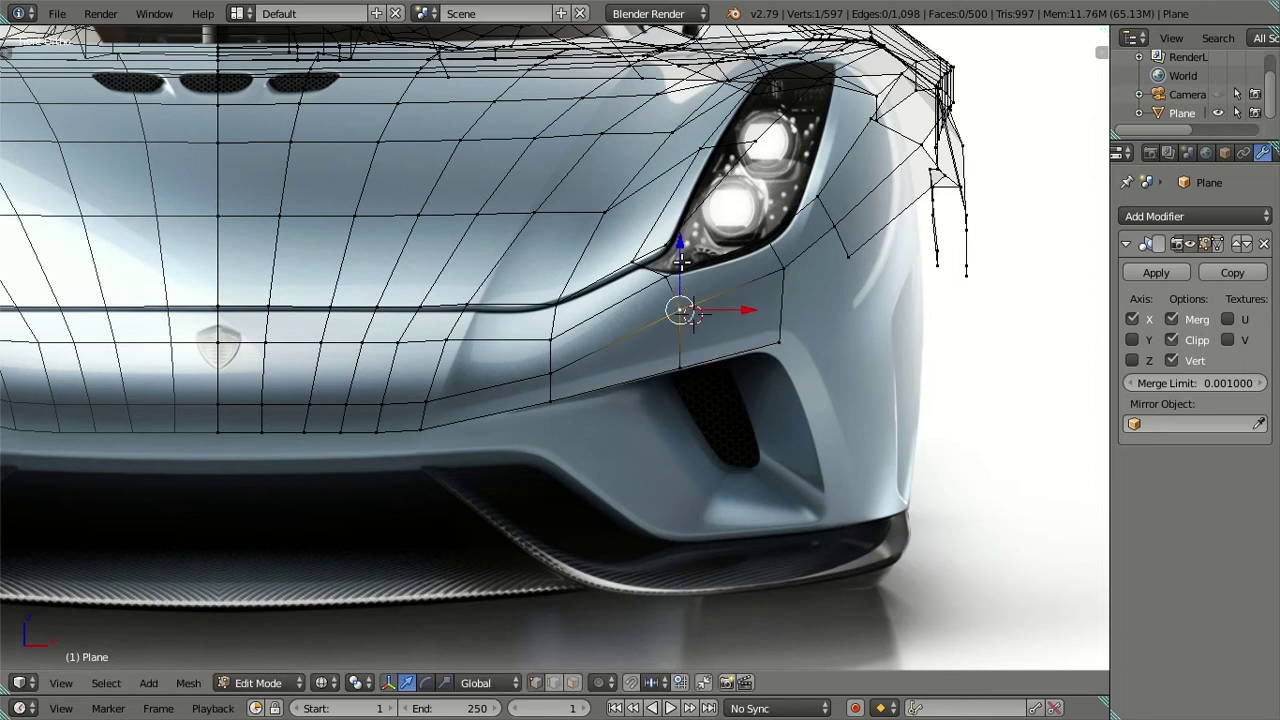
pyautogui.press('g')
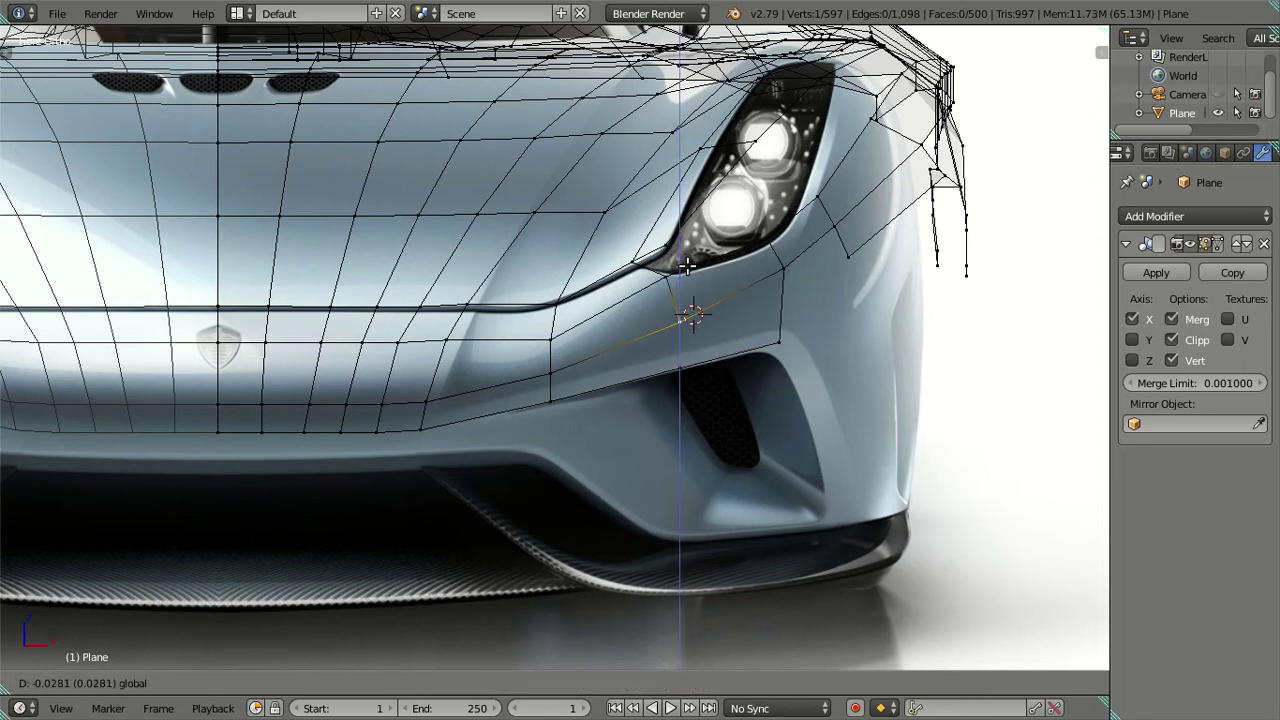
pyautogui.press('Escape')
# Test moves on a headlight-edge vertex and the next side-strip vertex, cancelling both
pyautogui.rightClick(781, 246)
pyautogui.press('g')
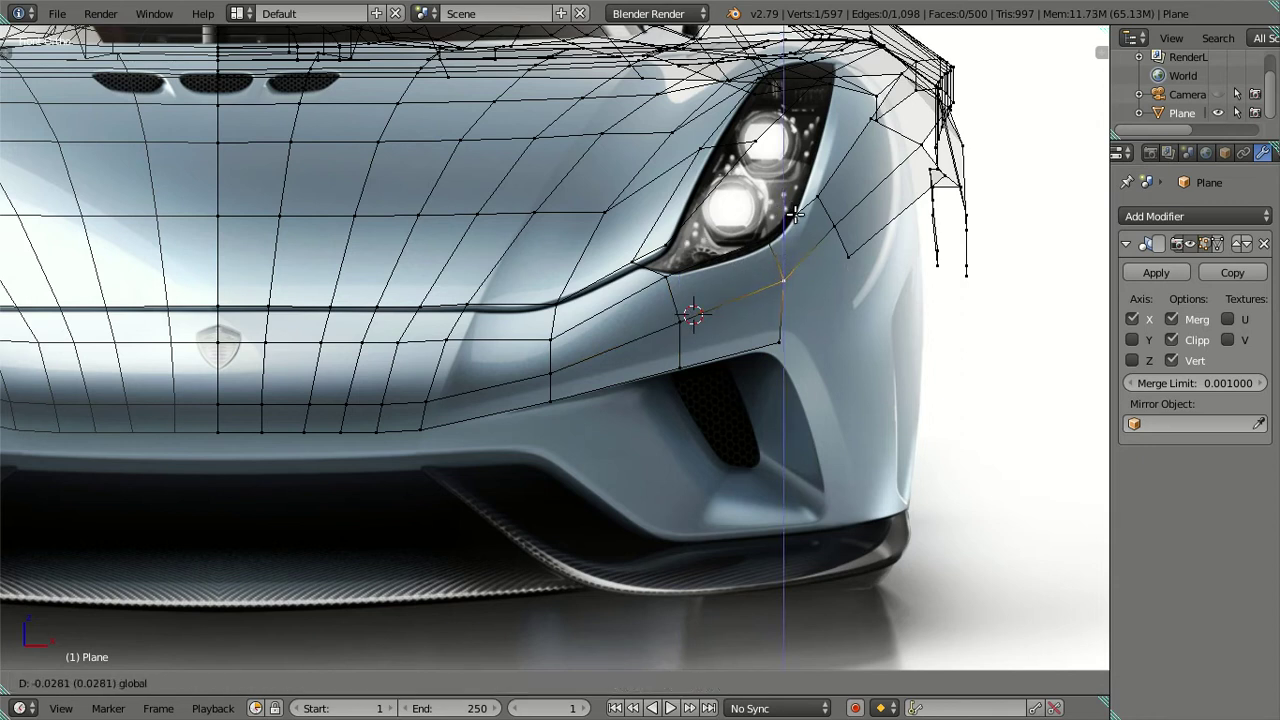
pyautogui.press('Escape')
pyautogui.rightClick(835, 224)
pyautogui.press('g')
pyautogui.press('x')
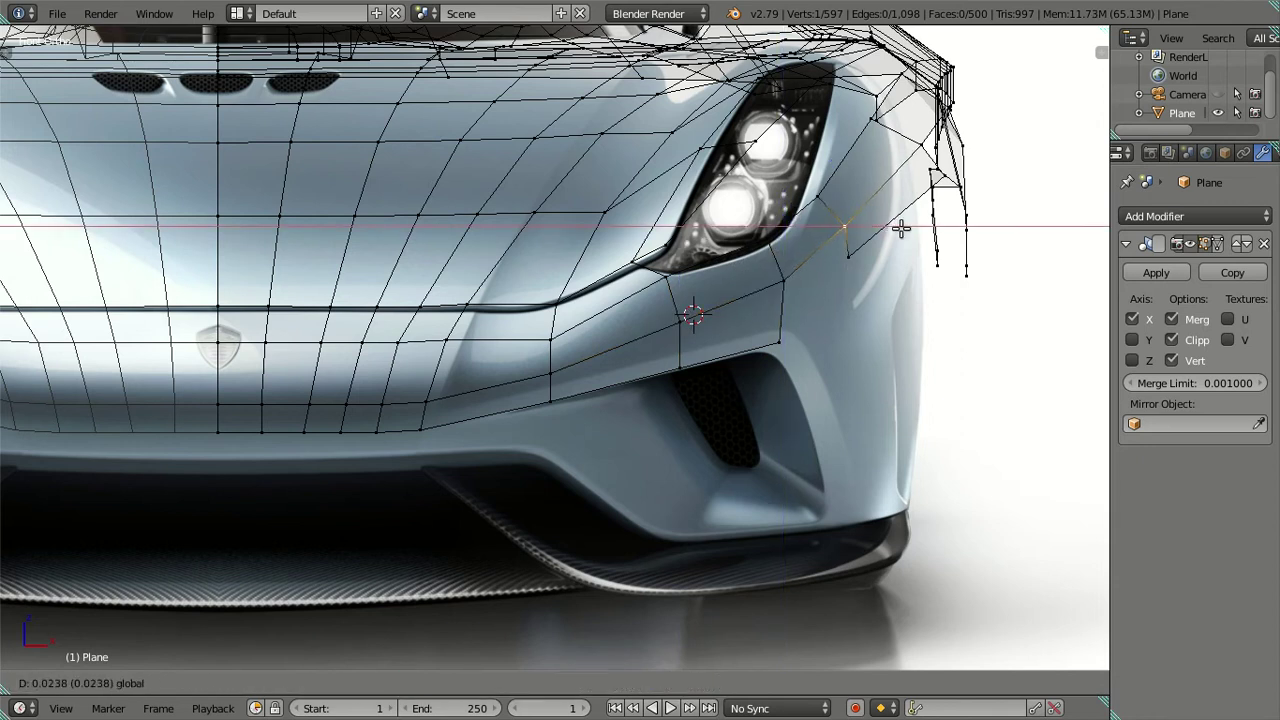
pyautogui.press('Escape')
# Shift the lower headlight-edge, side-strip end and intake-corner vertices along X to the outline
pyautogui.rightClick(897, 253)
pyautogui.press('g')
pyautogui.press('x')
pyautogui.click(913, 257)
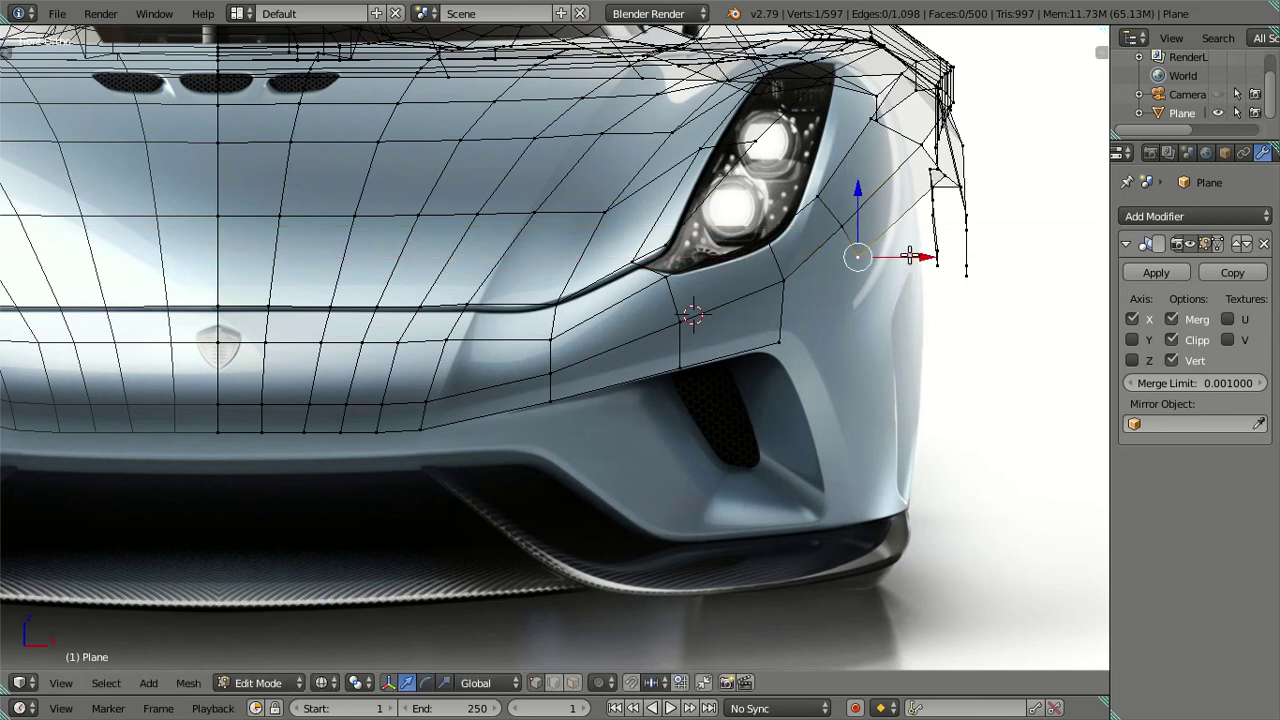
pyautogui.rightClick(781, 340)
pyautogui.press('g')
pyautogui.press('x')
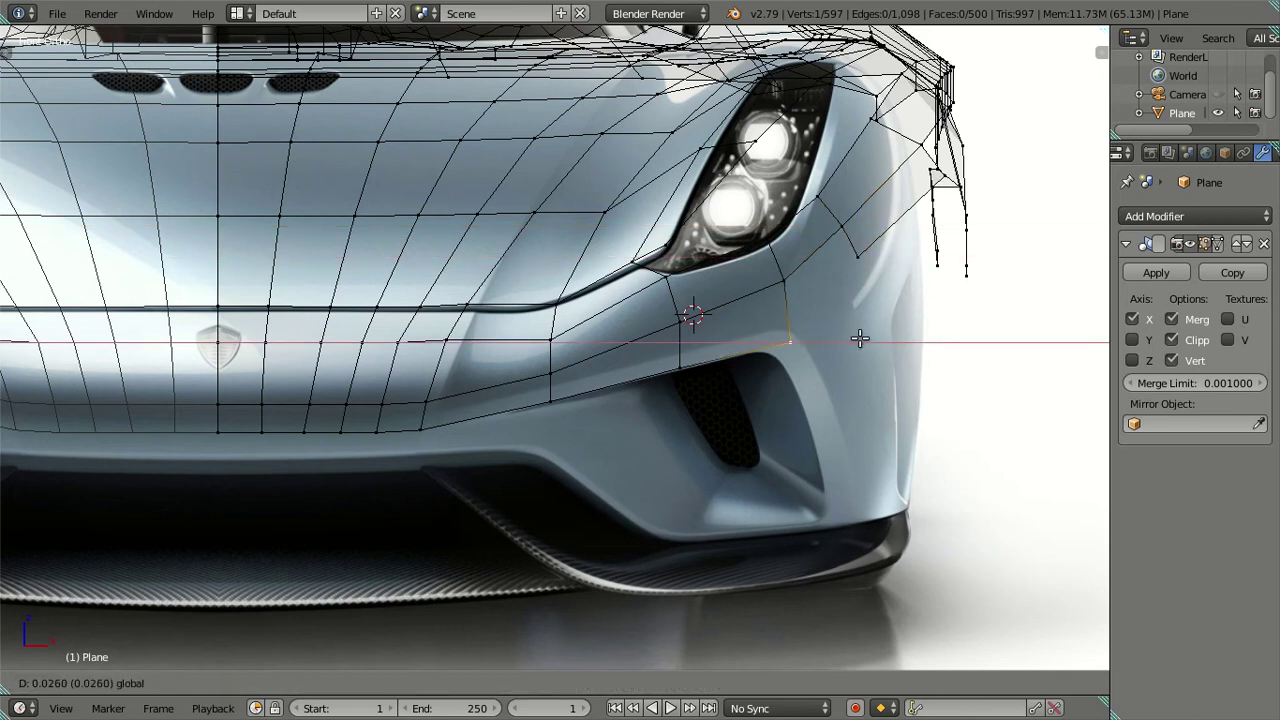
pyautogui.click(859, 339)
pyautogui.rightClick(682, 369)
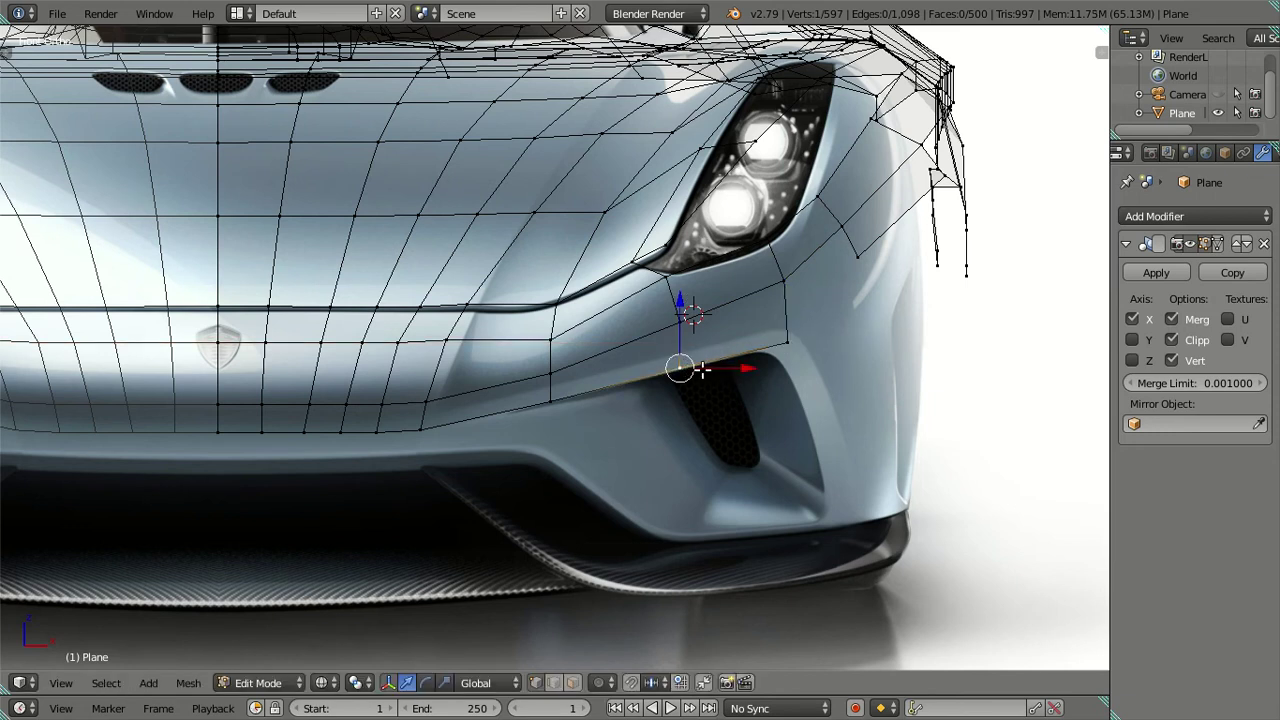
pyautogui.press('g')
pyautogui.press('x')
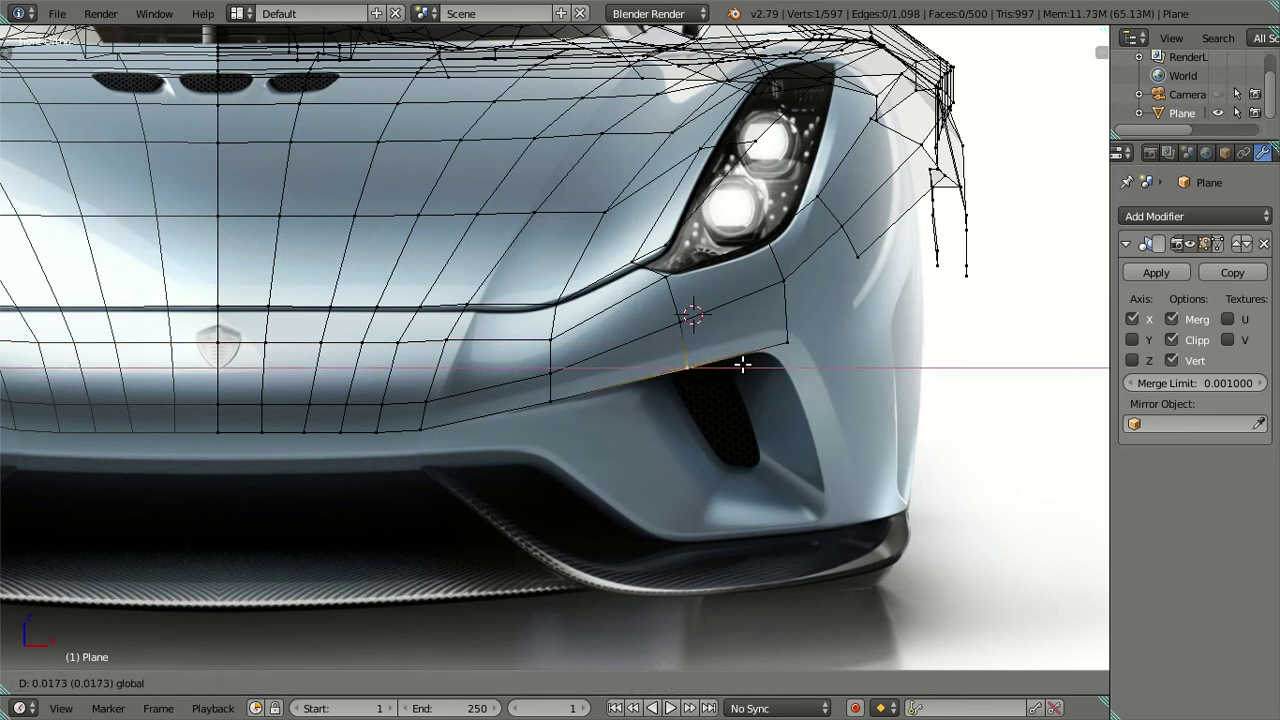
pyautogui.click(741, 365)
# In top view, move a bottom-edge vertex along Y onto the bumper's lower outline
pyautogui.press('KP_7')
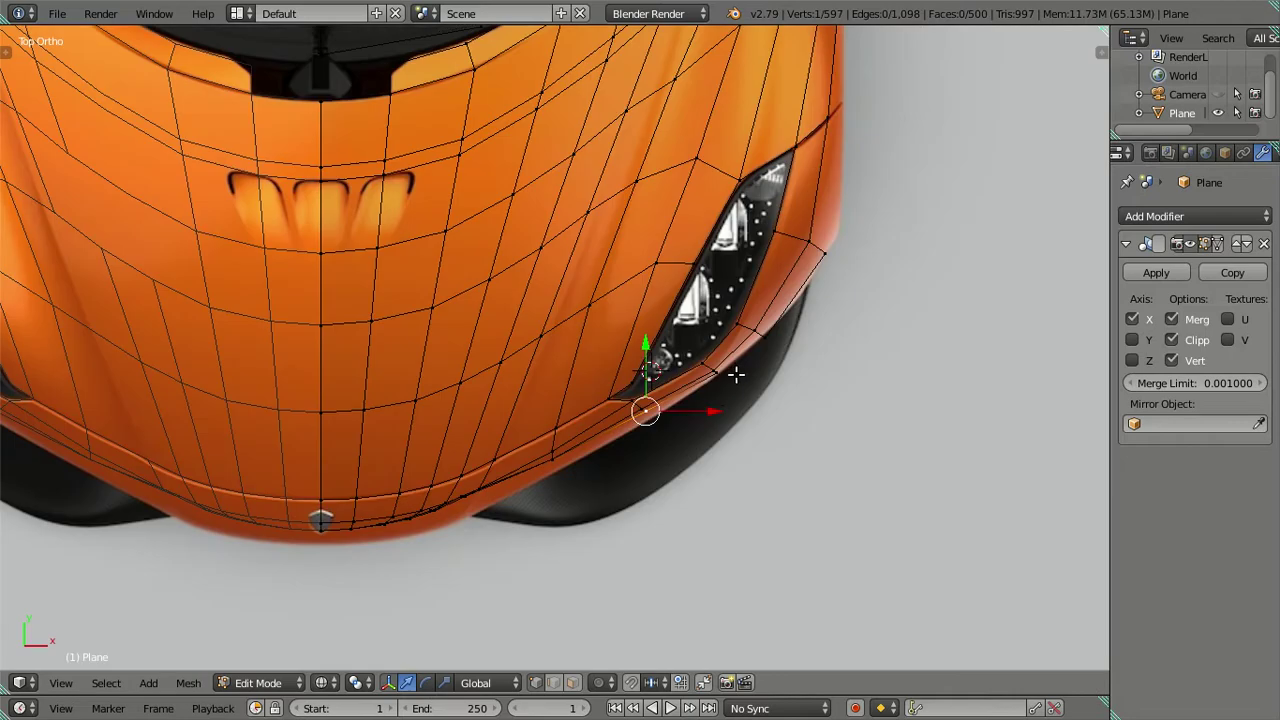
pyautogui.scroll(2, 682, 476)
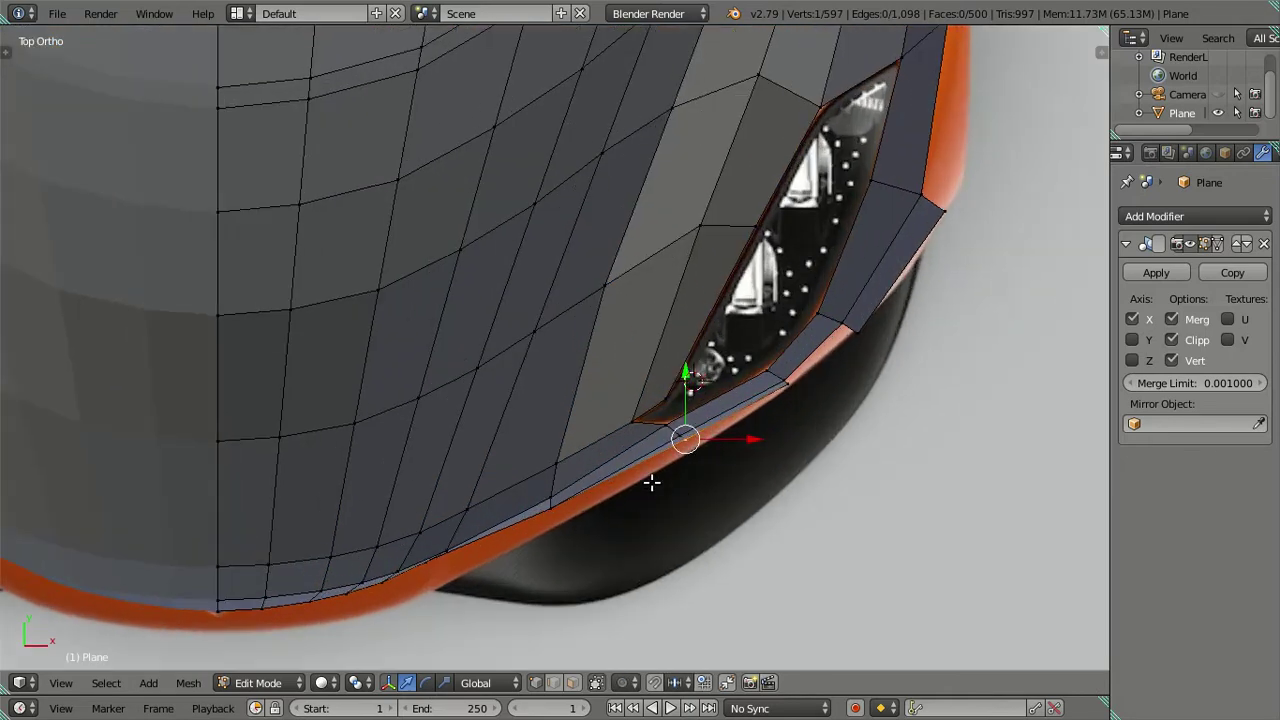
pyautogui.keyDown('shift'); pyautogui.rightClick(796, 406); pyautogui.keyUp('shift')
pyautogui.rightClick(708, 450)
pyautogui.press('g')
pyautogui.press('y')
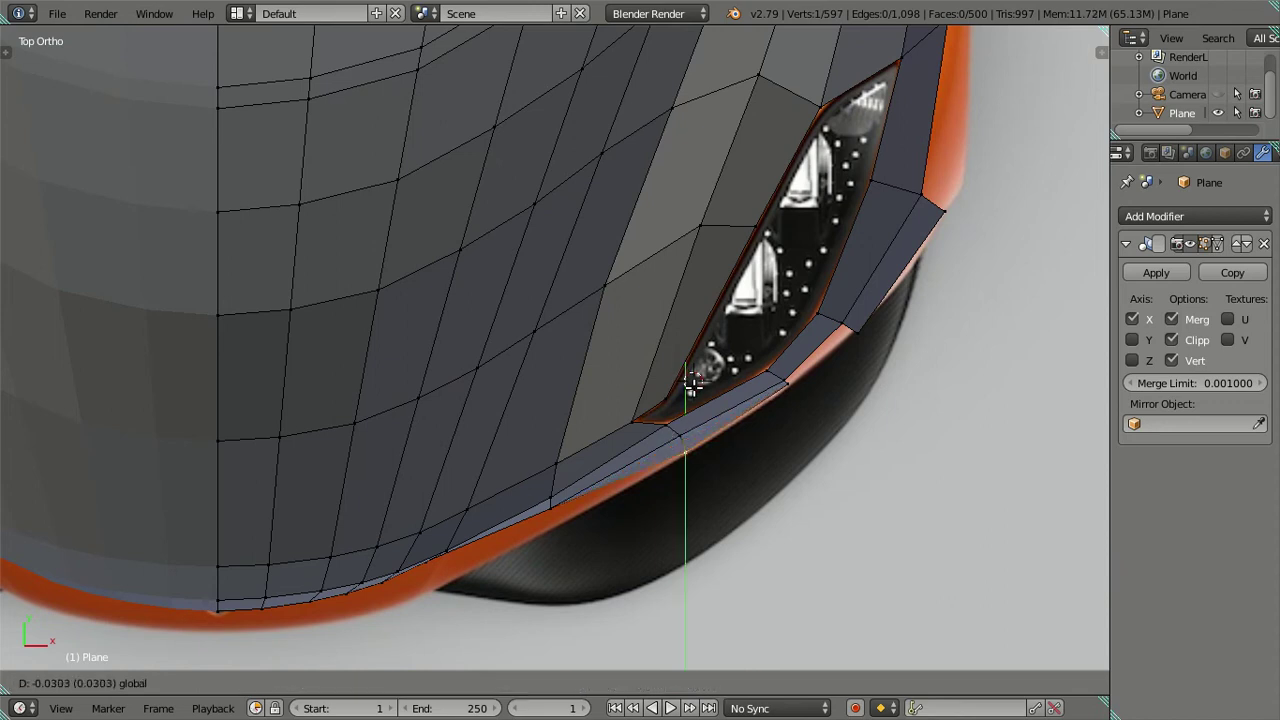
pyautogui.click(697, 388)
pyautogui.moveTo(562, 574); pyautogui.dragTo(549, 523, button='middle')
pyautogui.press('g')
pyautogui.rightClick(445, 586)
# Move two bottom-edge vertices along Y to the bumper outline and orbit to check
pyautogui.keyDown('shift'); pyautogui.rightClick(457, 566); pyautogui.keyUp('shift')
pyautogui.press('KP_7')
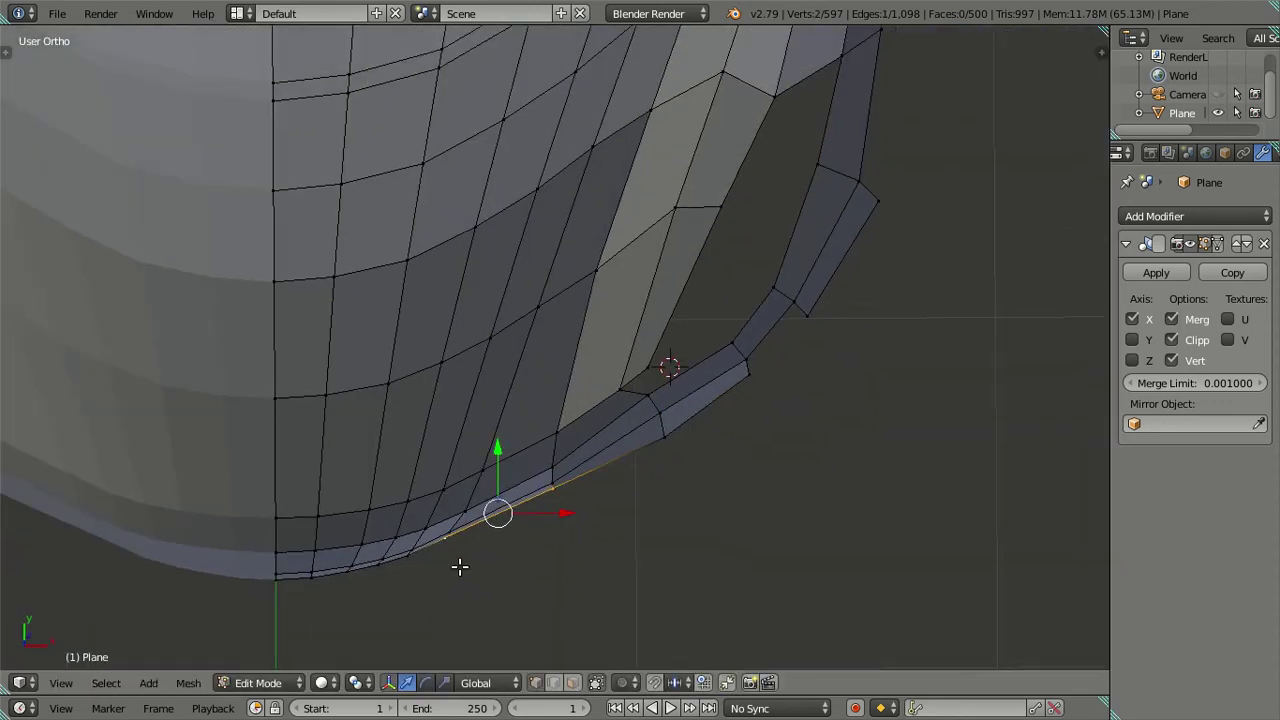
pyautogui.press('g')
pyautogui.press('y')
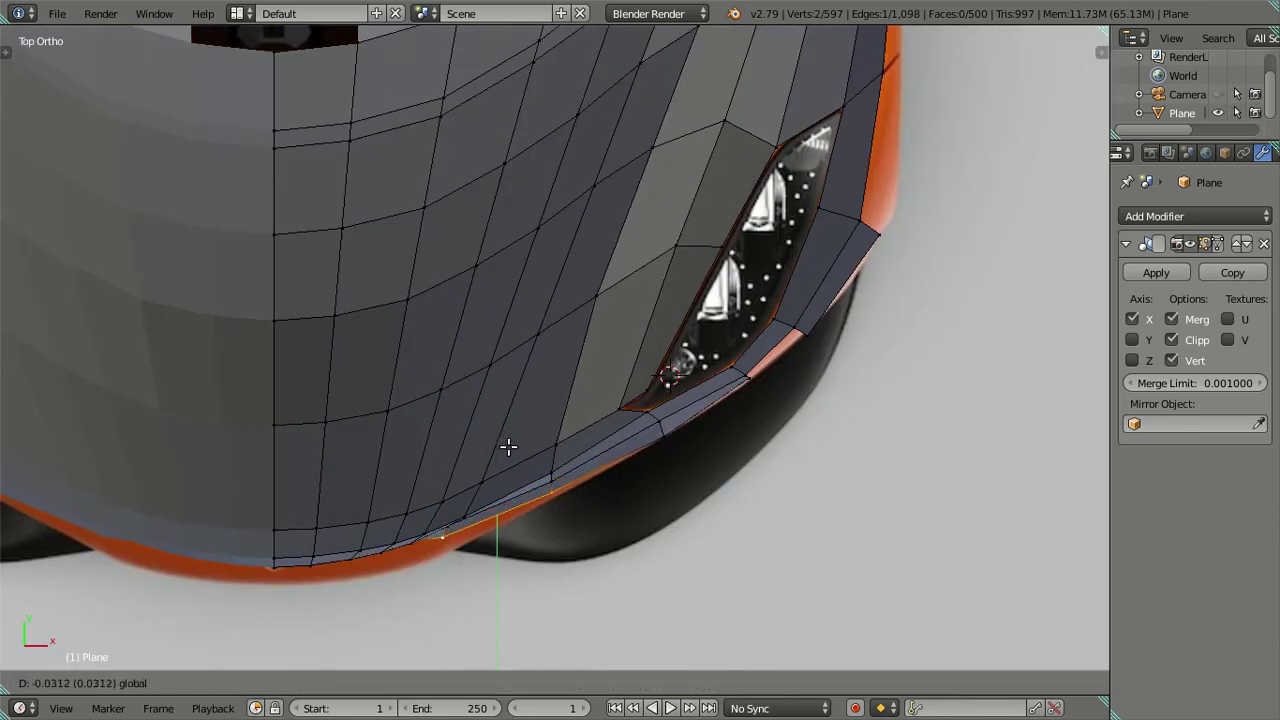
pyautogui.click(513, 450)
pyautogui.moveTo(513, 450); pyautogui.dragTo(371, 589, button='middle')
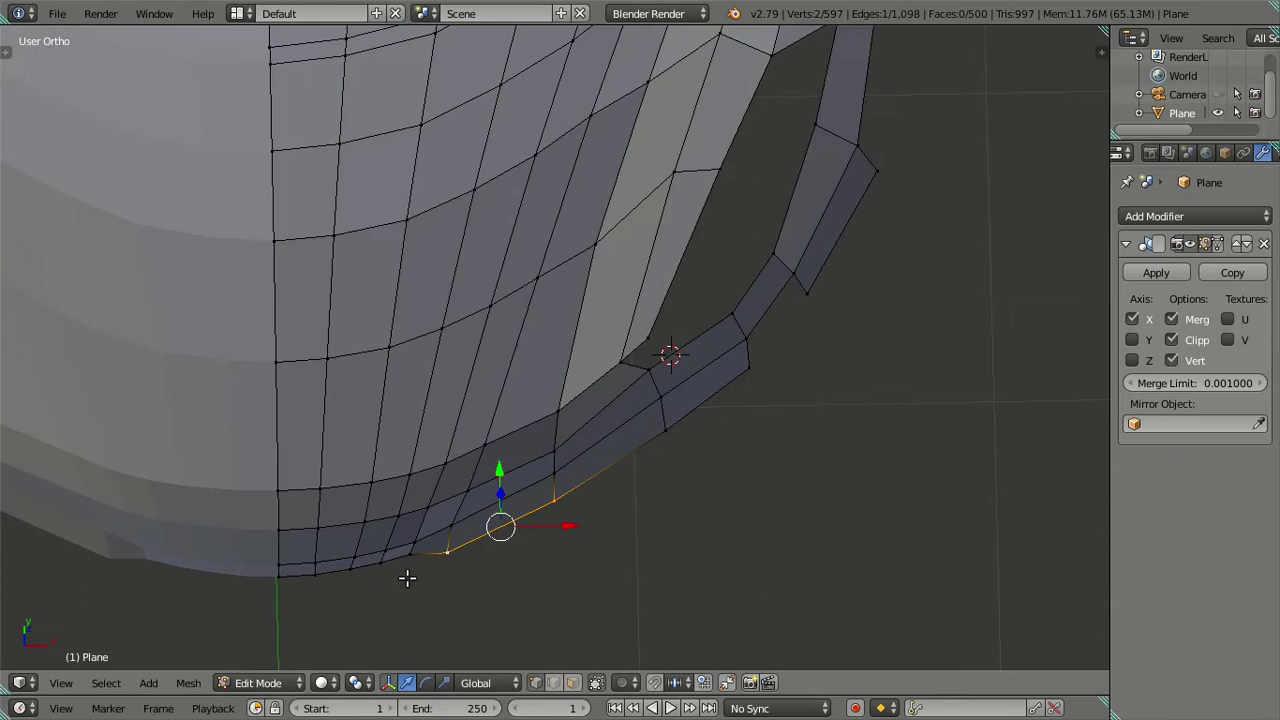
# Move the next run of bumper bottom-edge vertices along Y in top view
pyautogui.rightClick(407, 578)
pyautogui.keyDown('ctrl'); pyautogui.rightClick(280, 594); pyautogui.keyUp('ctrl')
pyautogui.press('KP_7')
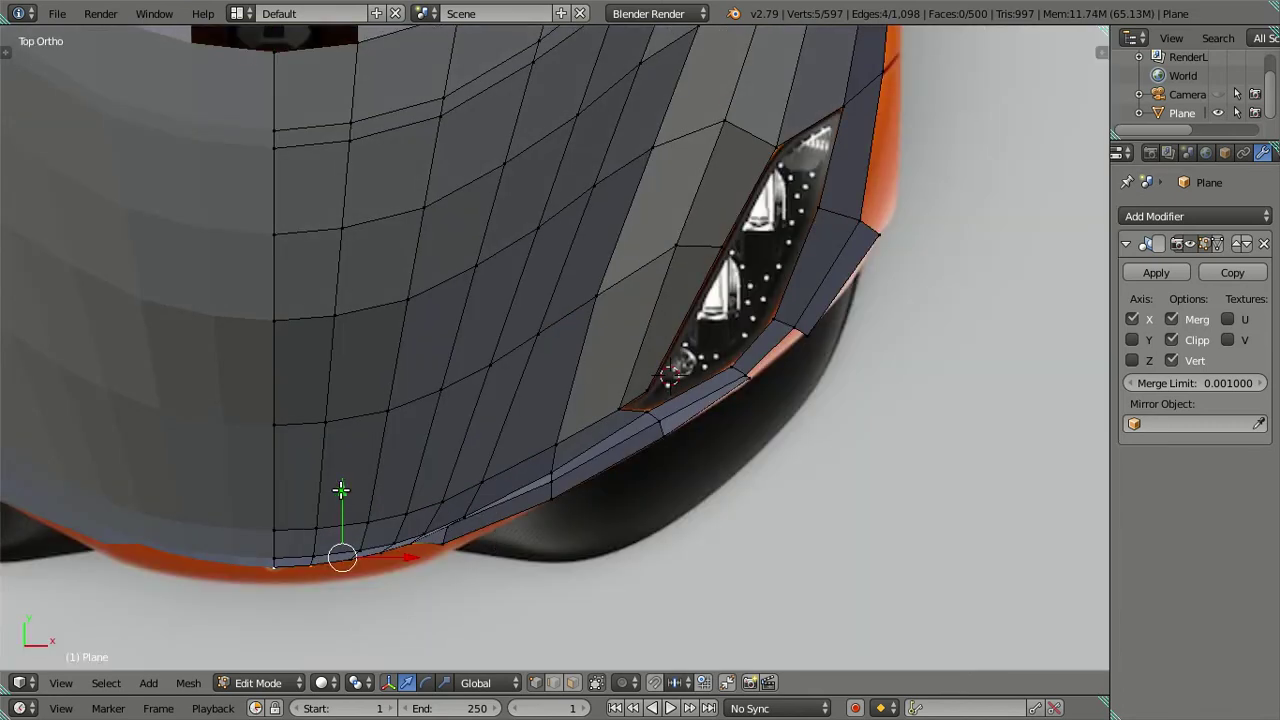
pyautogui.press('g')
pyautogui.press('y')
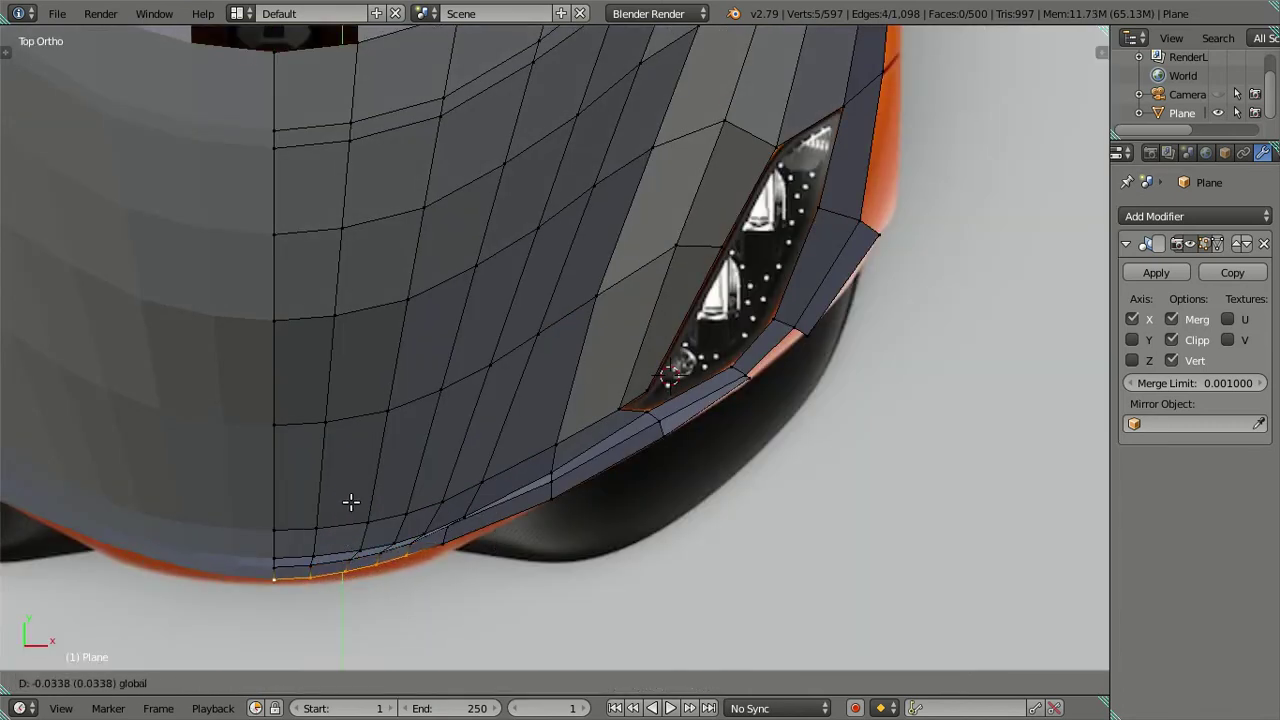
pyautogui.click(360, 506)
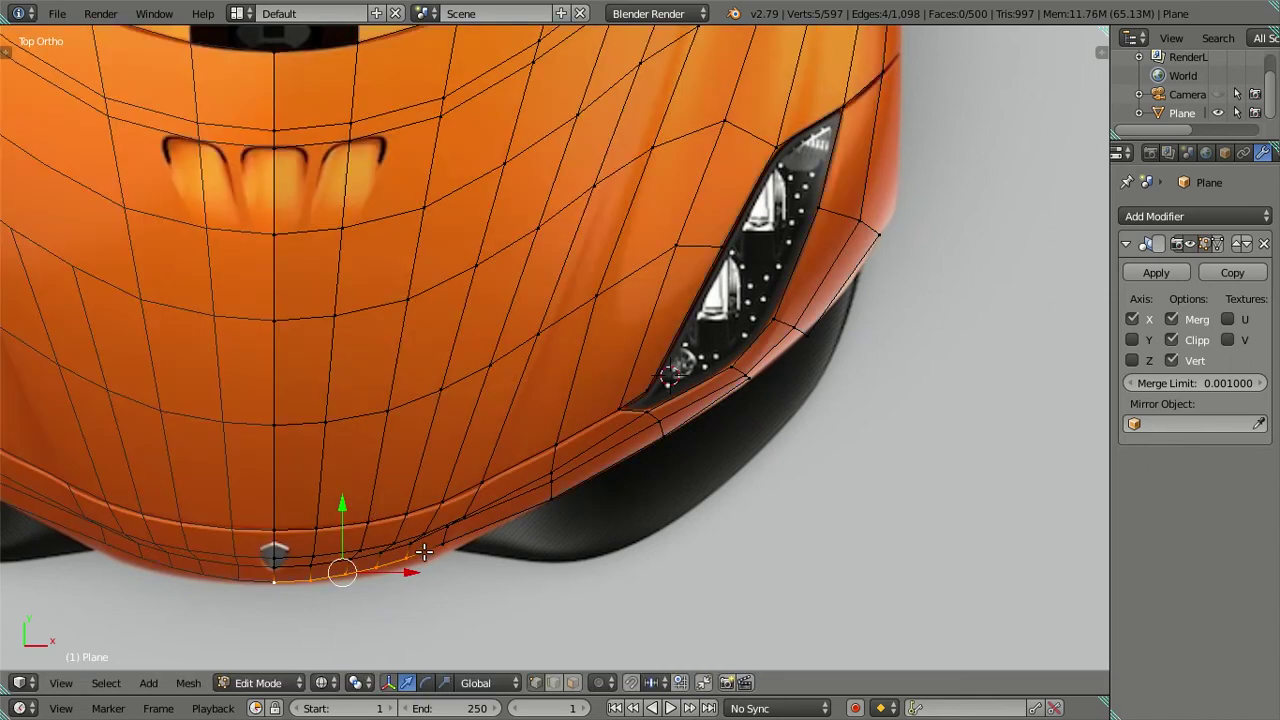
# Zoom in and slide a single bottom-edge vertex along the bumper outline
pyautogui.scroll(1, 422, 555)
pyautogui.scroll(1, 426, 480)
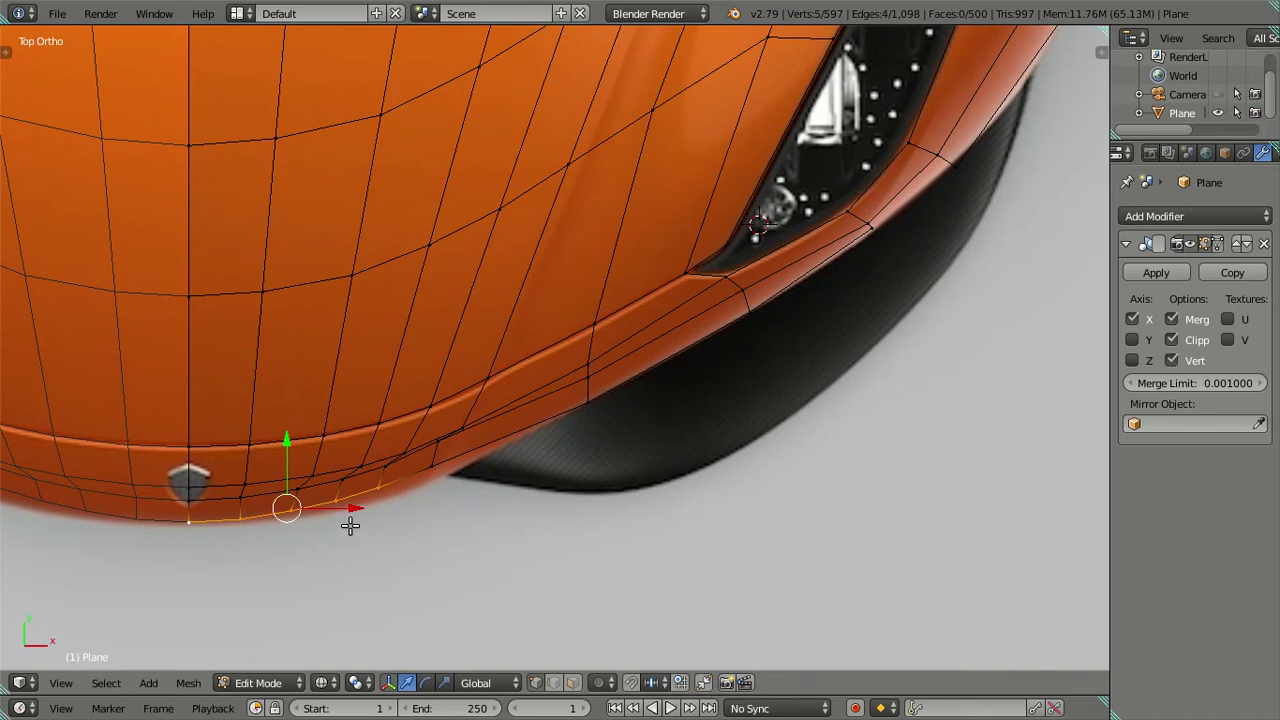
pyautogui.rightClick(242, 520)
pyautogui.press('g')
pyautogui.click(288, 450)
pyautogui.press('g')
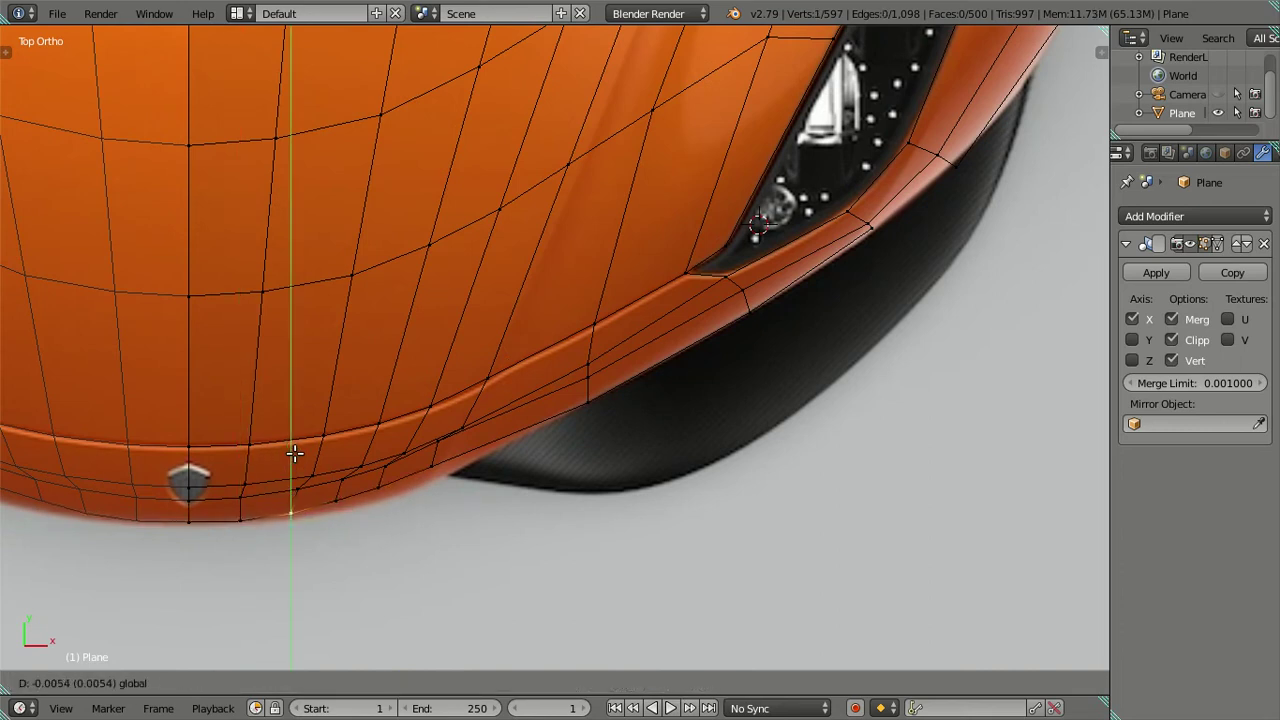
pyautogui.click(300, 457)
pyautogui.press('g')
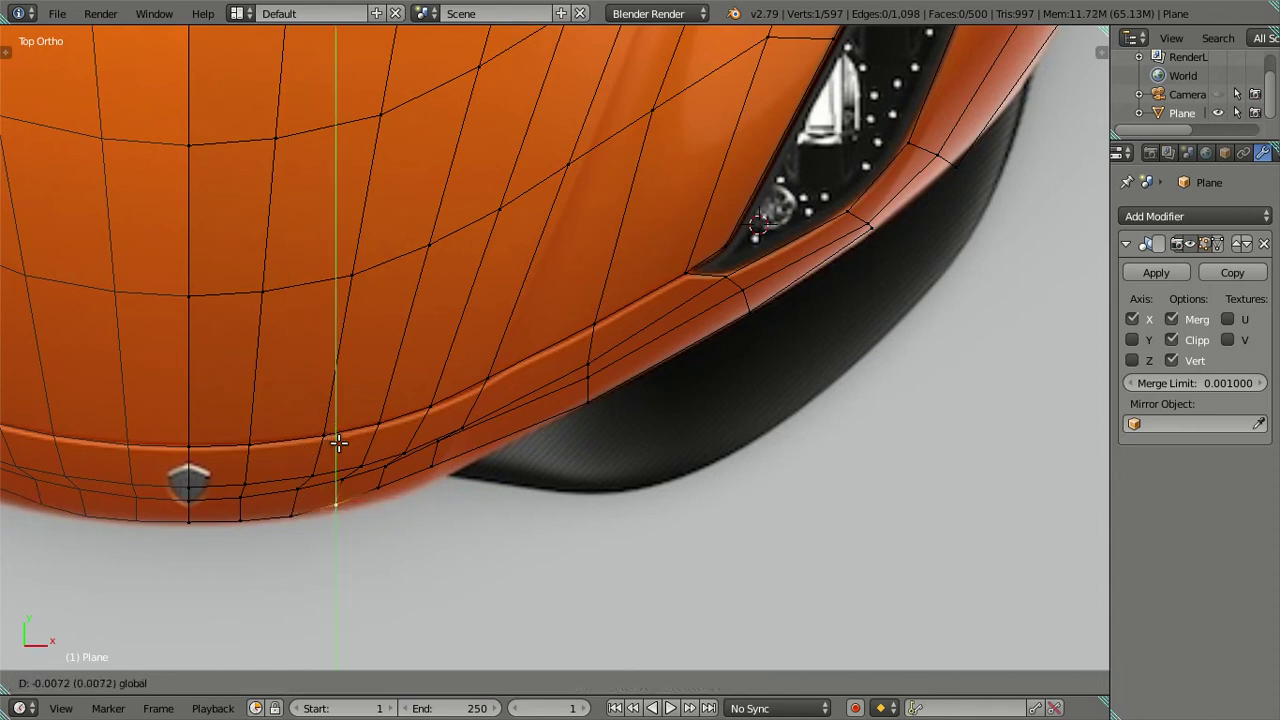
pyautogui.click(372, 428)
pyautogui.press('g')
pyautogui.click(374, 442)
# Move one more vertex beside the badge along Y, then orbit to view the bumper
pyautogui.keyDown('ctrl'); pyautogui.click(431, 467); pyautogui.keyUp('ctrl')
pyautogui.press('g')
pyautogui.press('y')
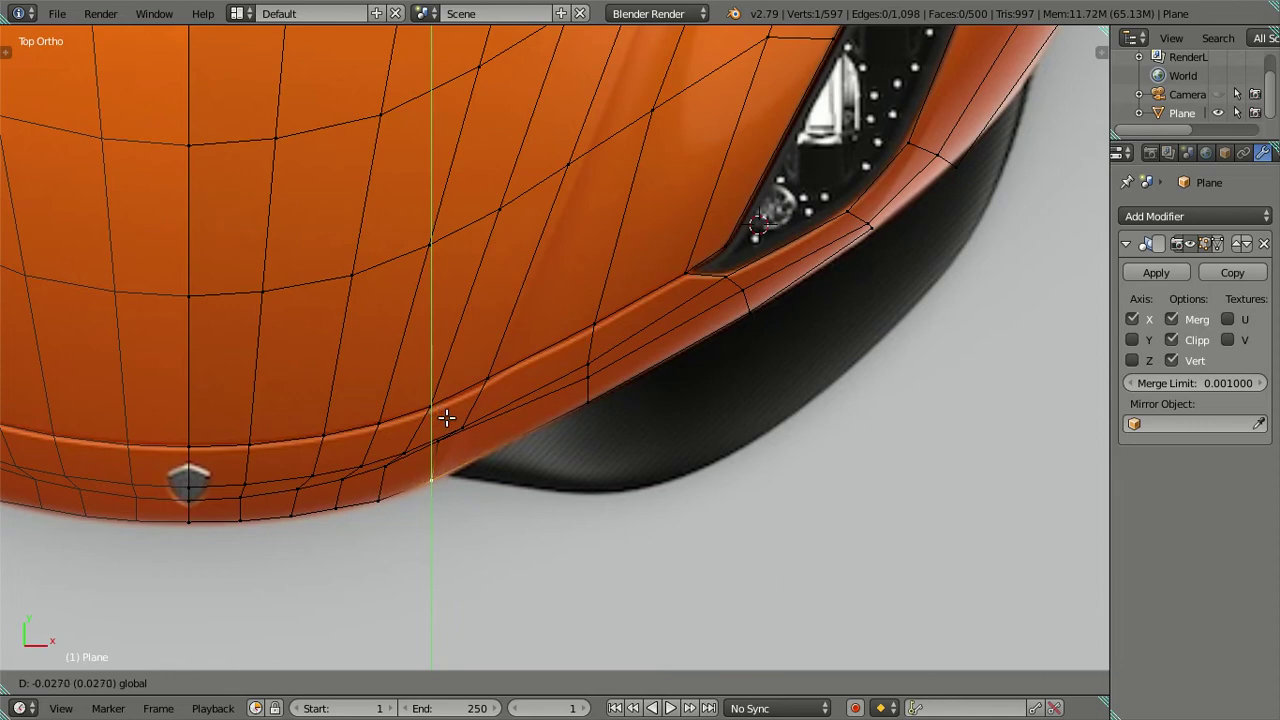
pyautogui.click(444, 416)
pyautogui.moveTo(580, 477)
pyautogui.mouseDown(button='middle')
pyautogui.moveTo(583, 457)
pyautogui.moveTo(421, 276)
pyautogui.moveTo(357, 306)
pyautogui.moveTo(449, 320)
pyautogui.moveTo(480, 360)
pyautogui.moveTo(226, 307)
pyautogui.mouseUp(button='middle')
# Select the lower bumper rim edge loop and shift it along Y in top view
pyautogui.rightClick(226, 307)
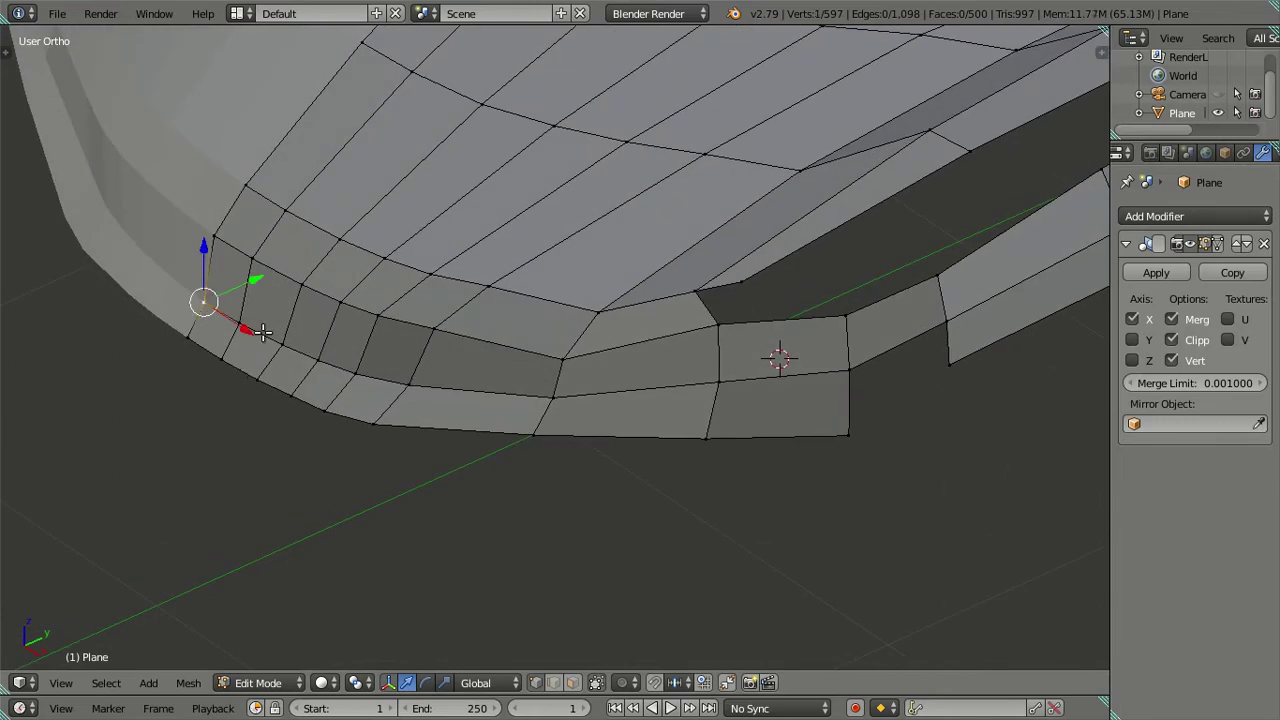
pyautogui.keyDown('alt'); pyautogui.rightClick(547, 398); pyautogui.keyUp('alt')
pyautogui.moveTo(547, 398)
pyautogui.mouseDown(button='middle')
pyautogui.moveTo(560, 480)
pyautogui.moveTo(660, 474)
pyautogui.moveTo(754, 351)
pyautogui.moveTo(683, 391)
pyautogui.mouseUp(button='middle')
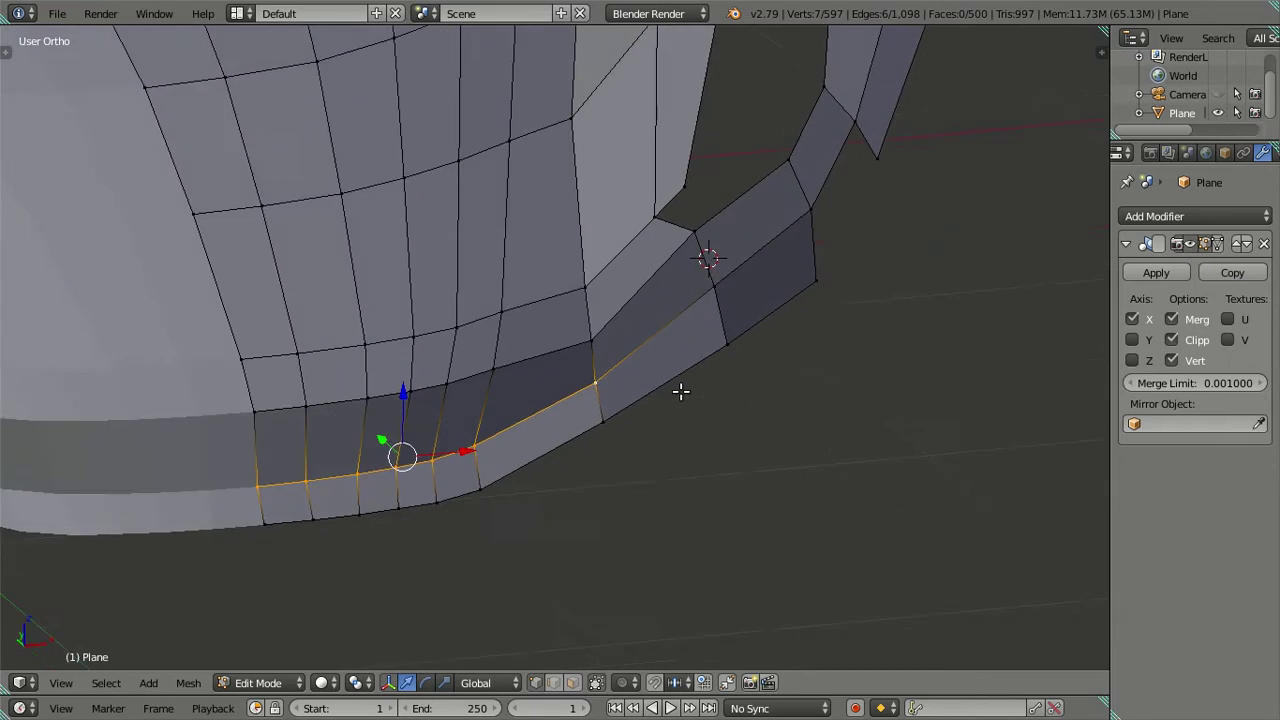
pyautogui.press('KP_7')
pyautogui.hotkey('alt', 'z')
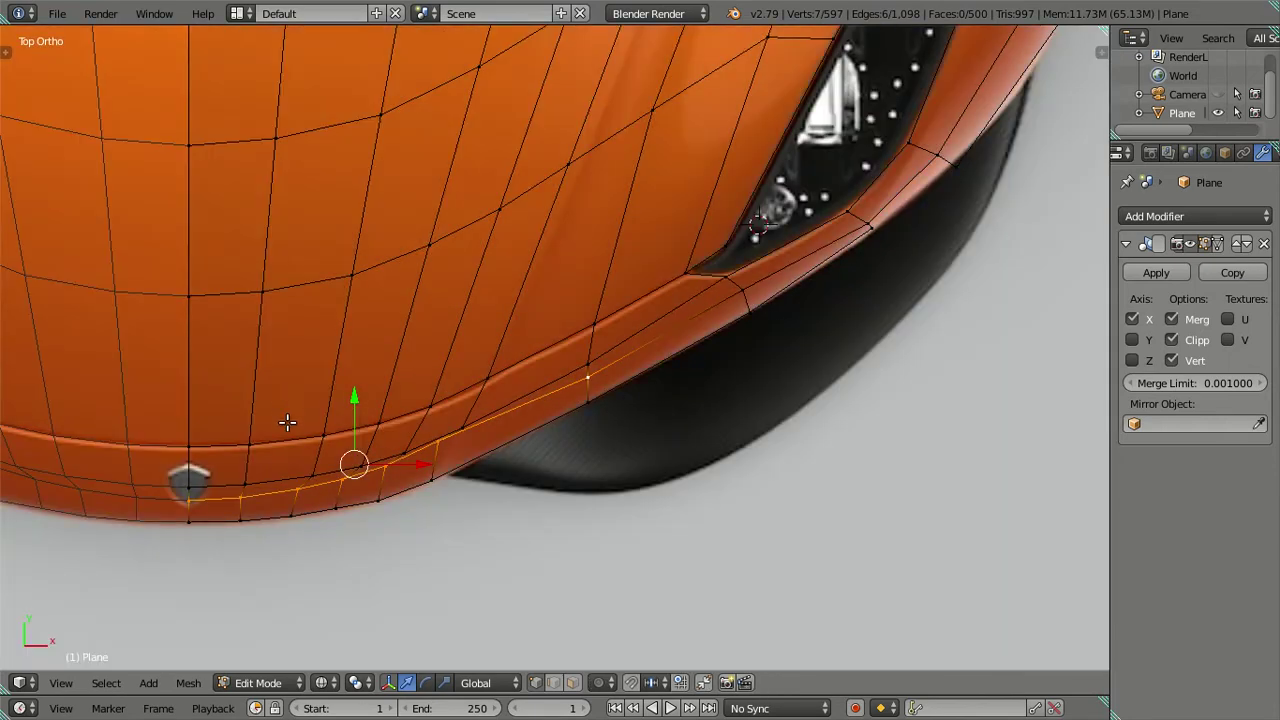
pyautogui.press('g')
pyautogui.press('y')
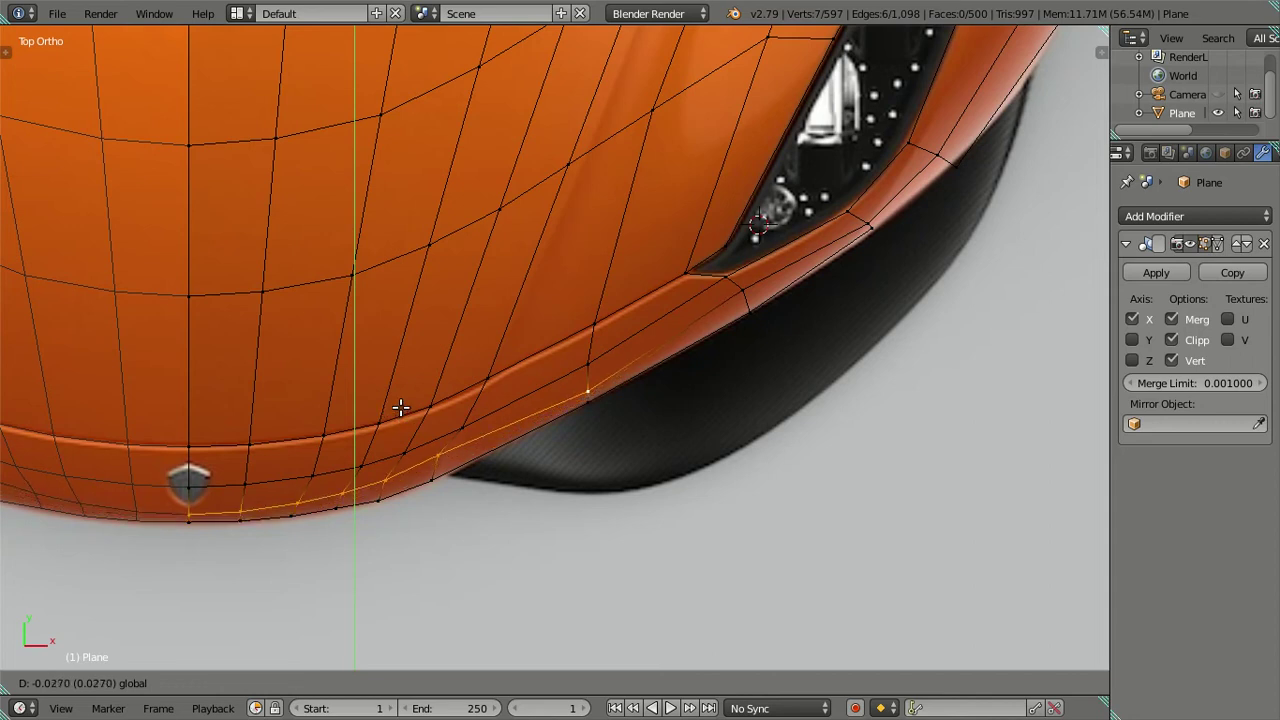
# Slide four individual rim vertices along Y onto the reference bumper outline
pyautogui.rightClick(583, 393)
pyautogui.moveTo(590, 327); pyautogui.dragTo(592, 323)
pyautogui.rightClick(438, 452)
pyautogui.moveTo(438, 395); pyautogui.dragTo(452, 402)
pyautogui.rightClick(384, 480)
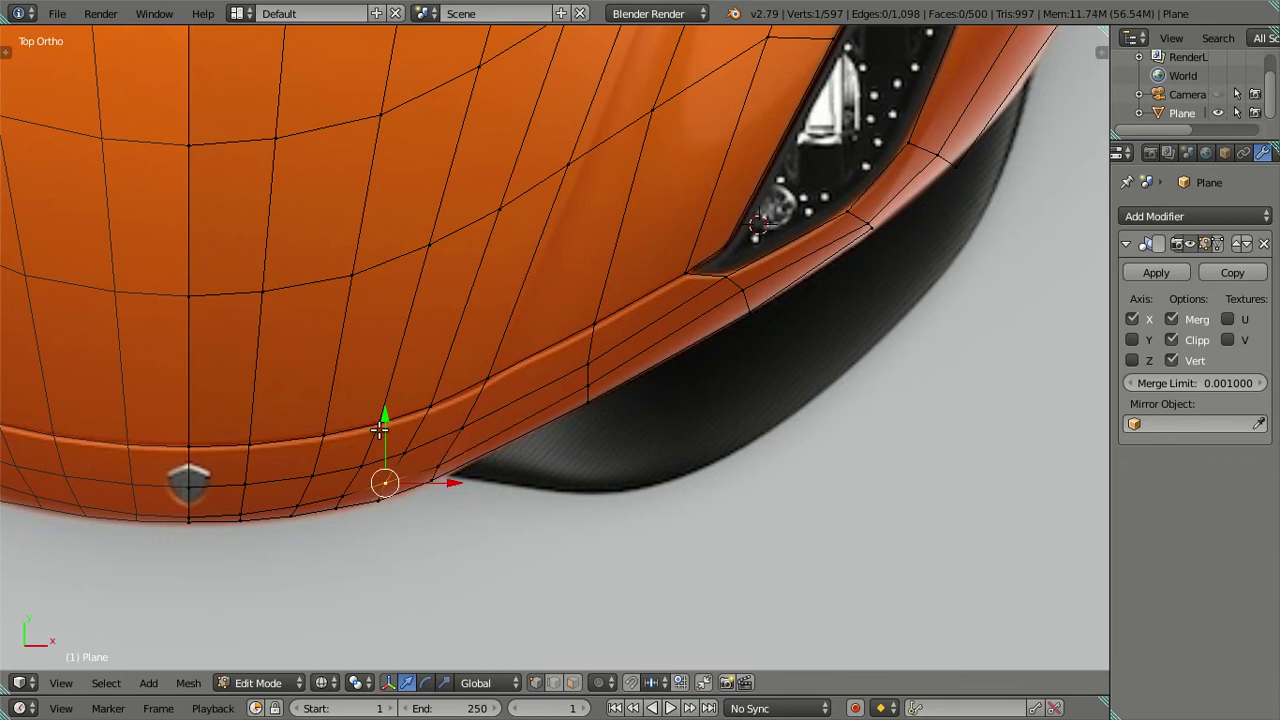
pyautogui.moveTo(386, 425); pyautogui.dragTo(393, 430)
pyautogui.click(393, 430)
pyautogui.rightClick(340, 495)
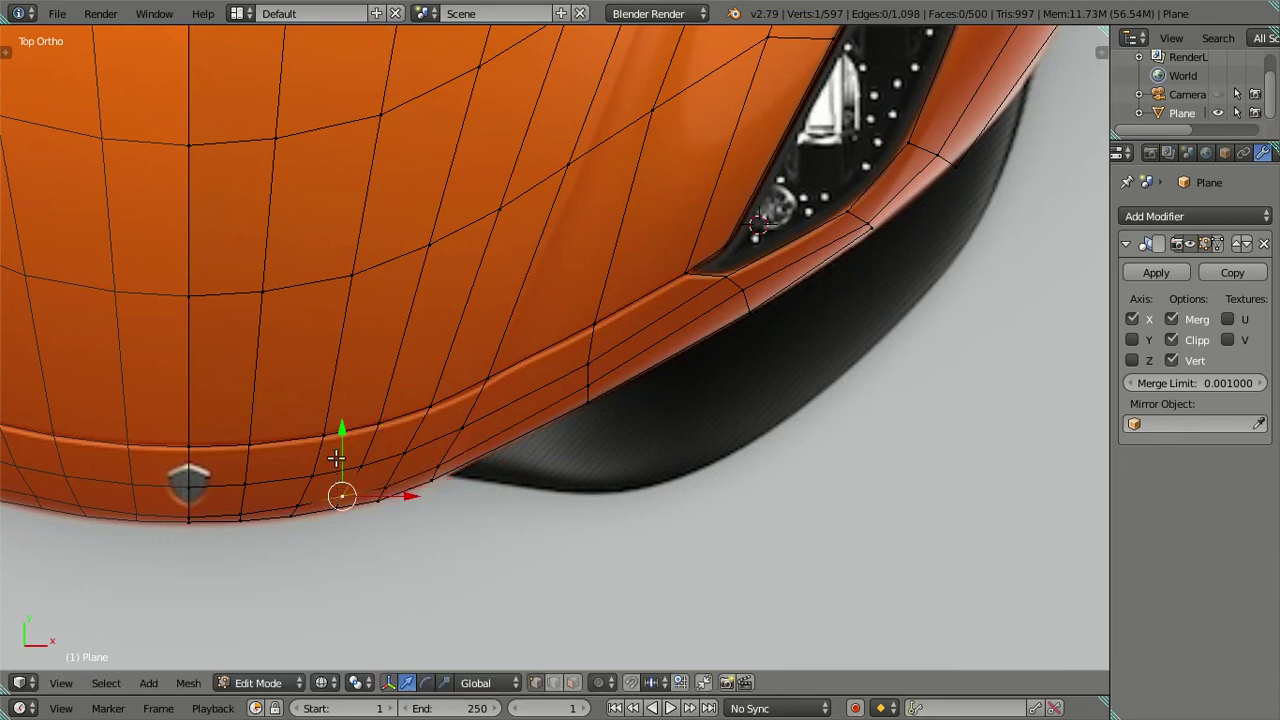
pyautogui.press('g')
pyautogui.press('y')
pyautogui.click(343, 438)
pyautogui.press('a')
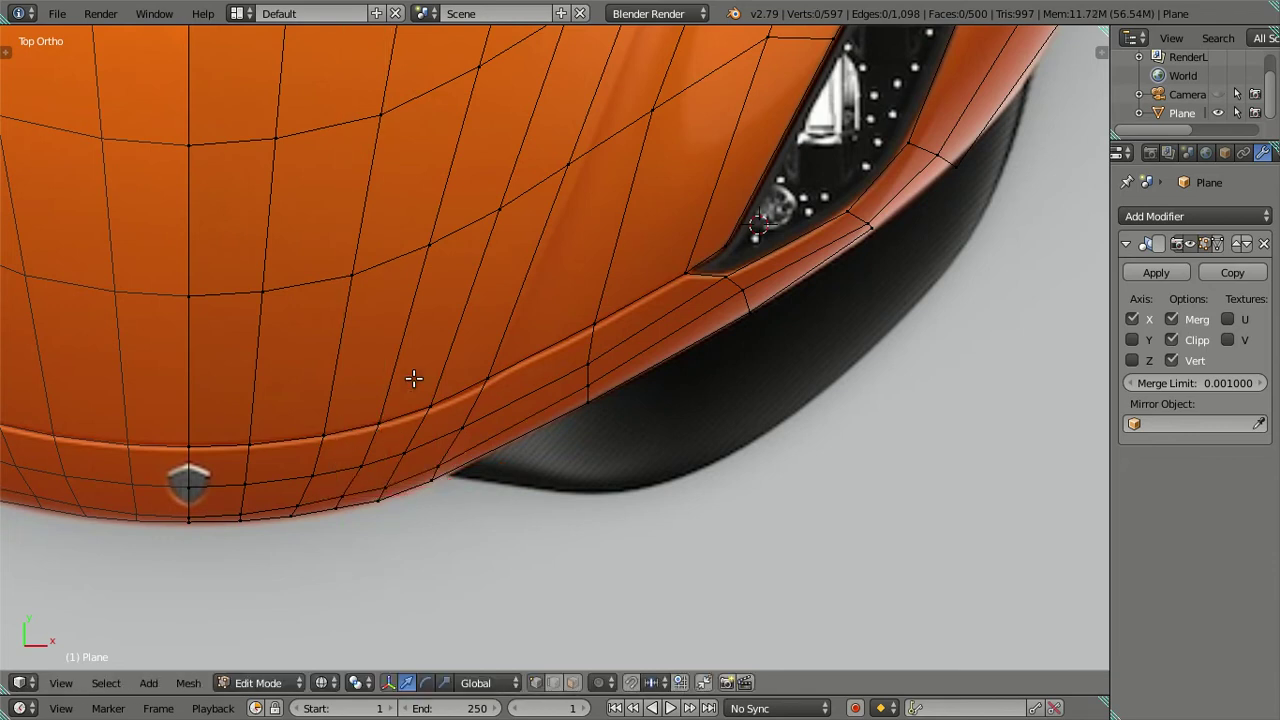
# Reposition the bumper vertex below the headlight along Y, then along X
pyautogui.rightClick(737, 287)
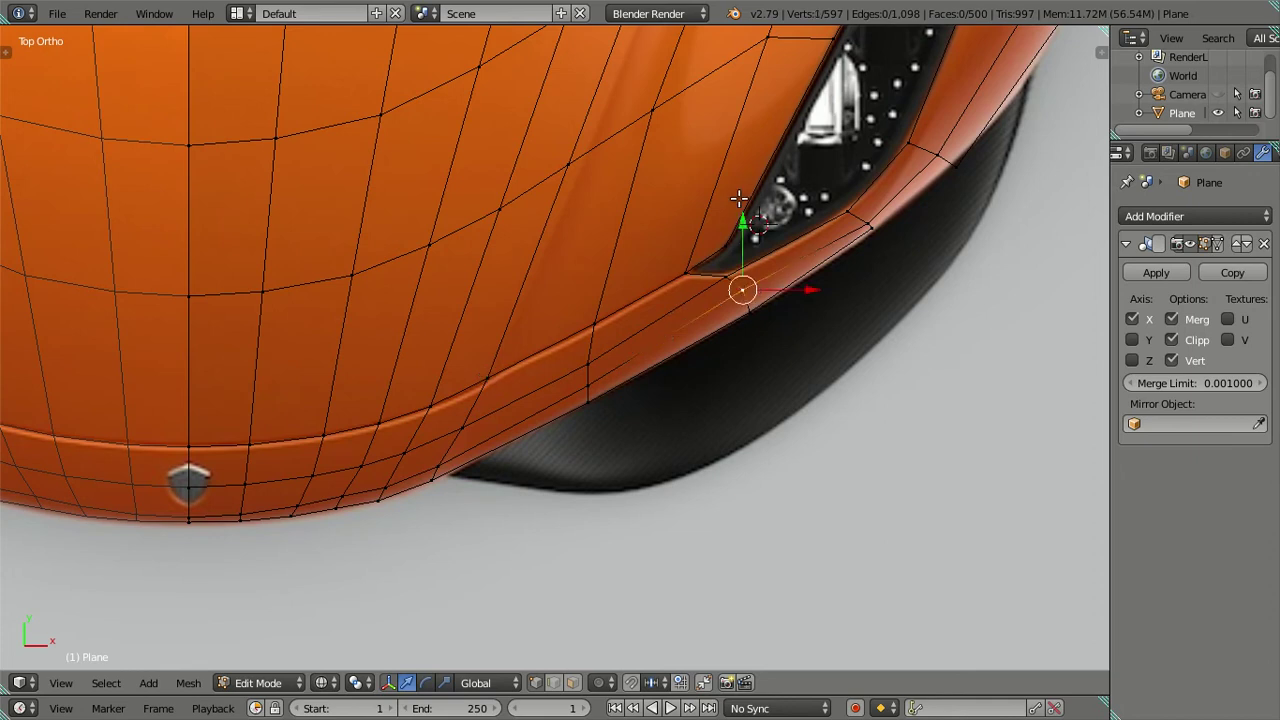
pyautogui.press('g')
pyautogui.press('y')
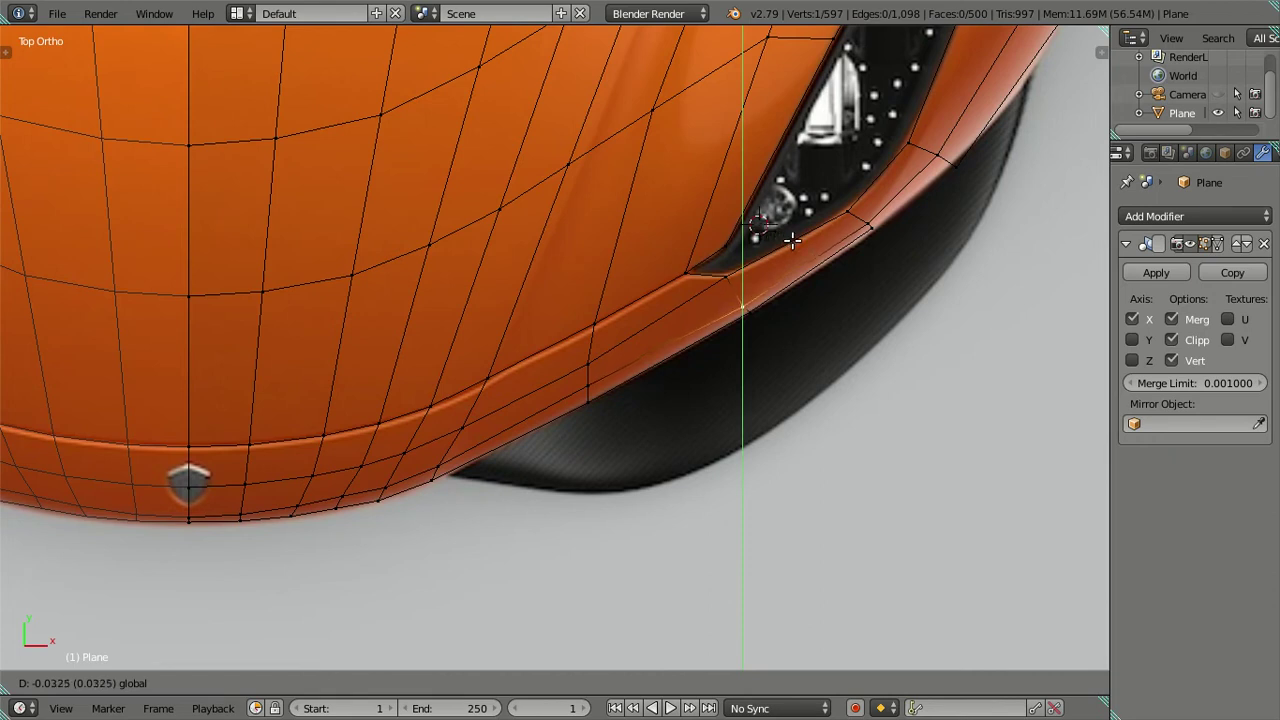
pyautogui.click(803, 245)
pyautogui.press('g')
pyautogui.press('x')
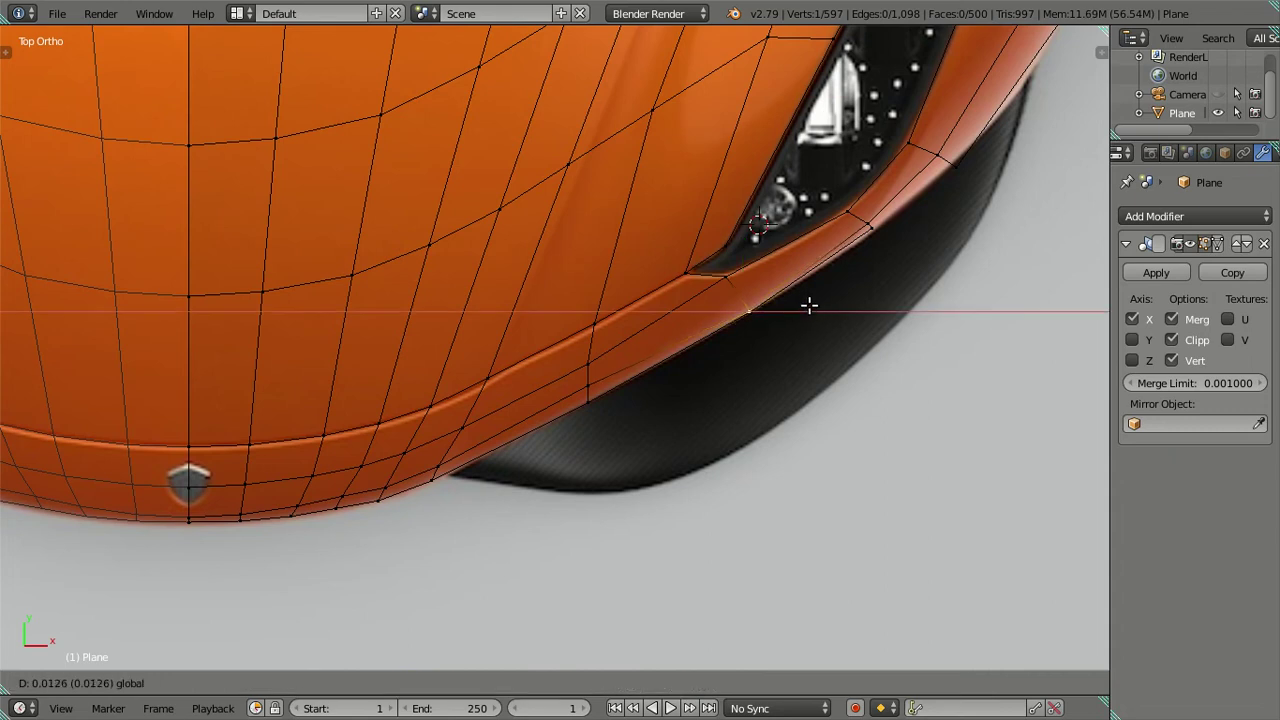
pyautogui.click(809, 305)
# Move two lip vertices together along Y, then a lower lip vertex along Y
pyautogui.rightClick(601, 385)
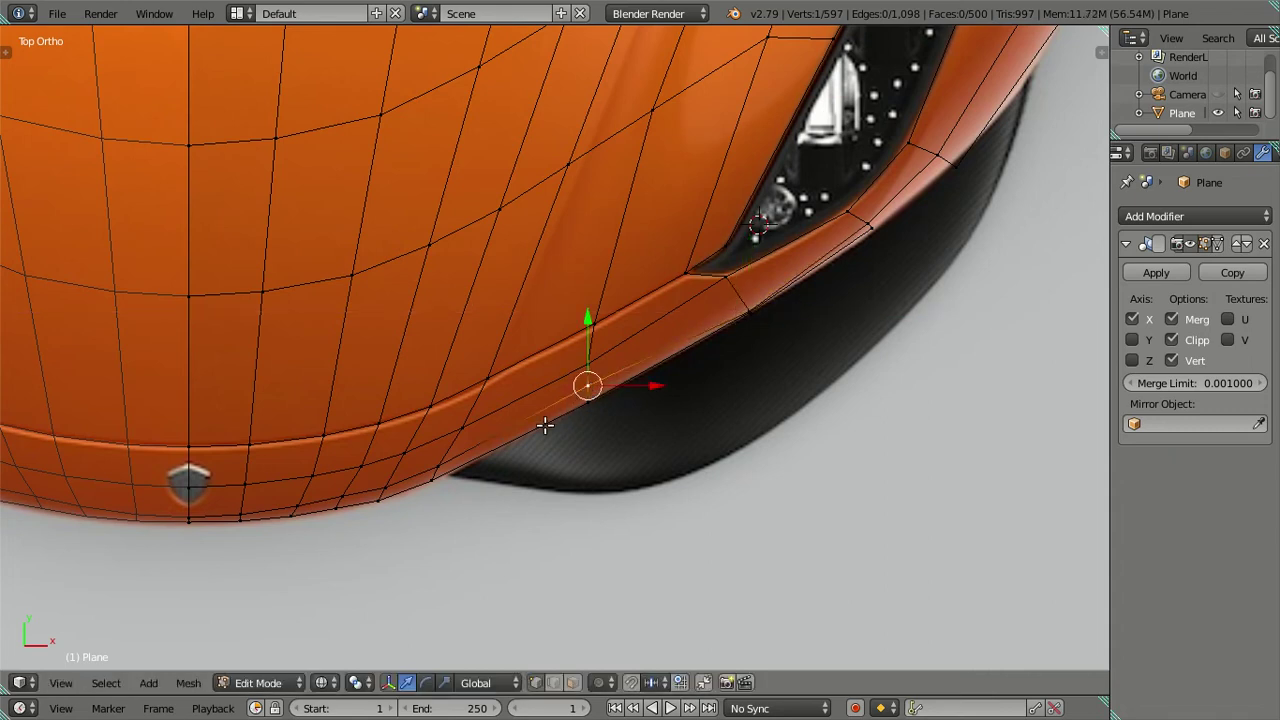
pyautogui.keyDown('shift'); pyautogui.rightClick(441, 461); pyautogui.keyUp('shift')
pyautogui.scroll(2, 470, 440)
pyautogui.press('g')
pyautogui.press('y')
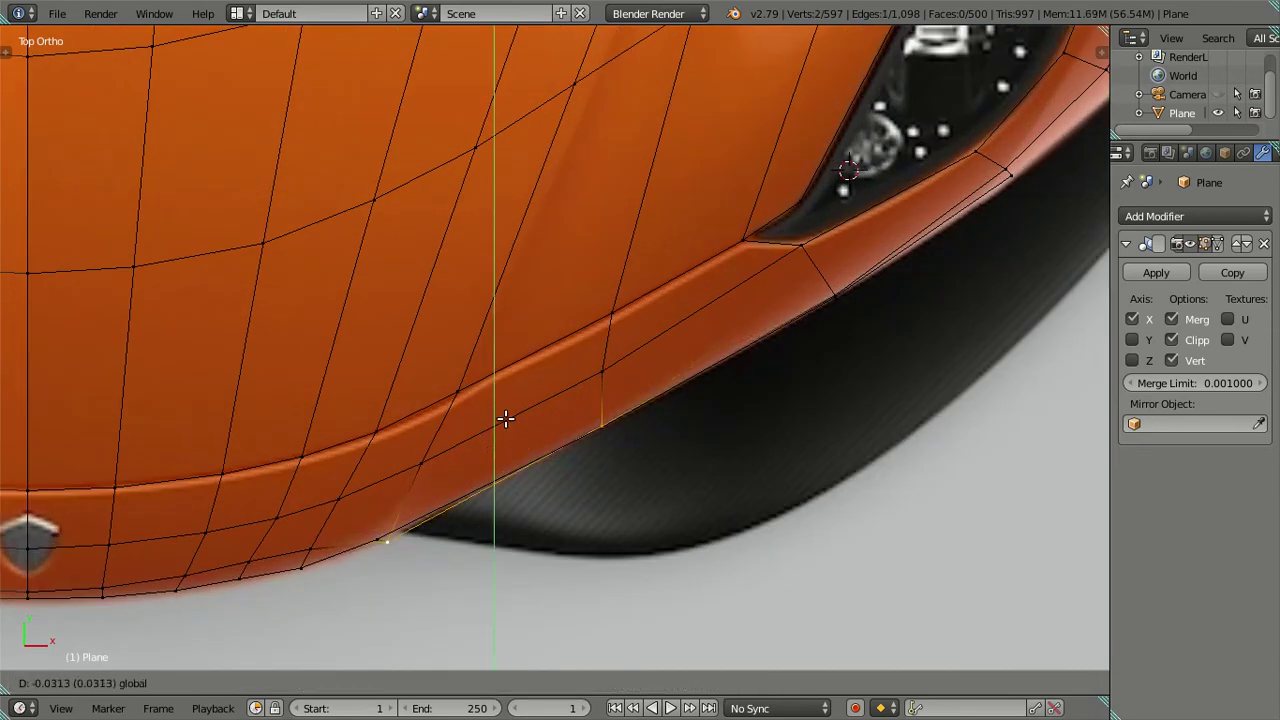
pyautogui.click(506, 415)
pyautogui.rightClick(387, 540)
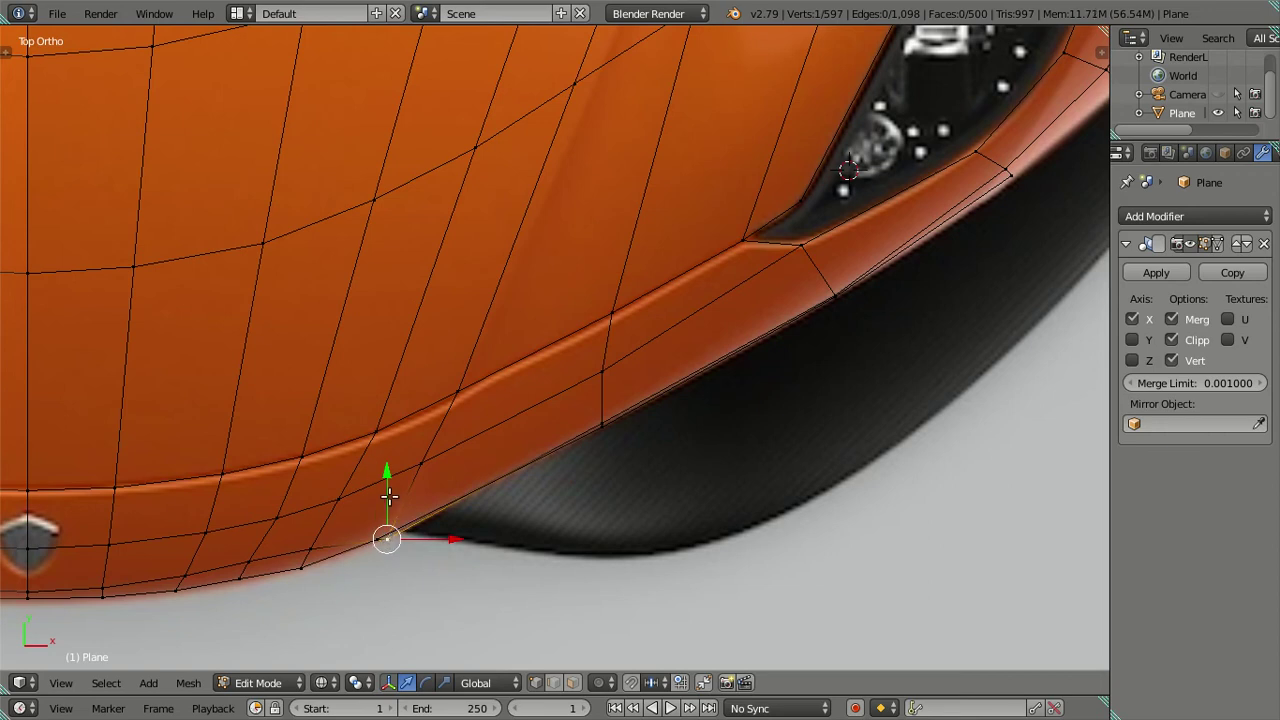
pyautogui.press('g')
pyautogui.press('y')
pyautogui.click(384, 466)
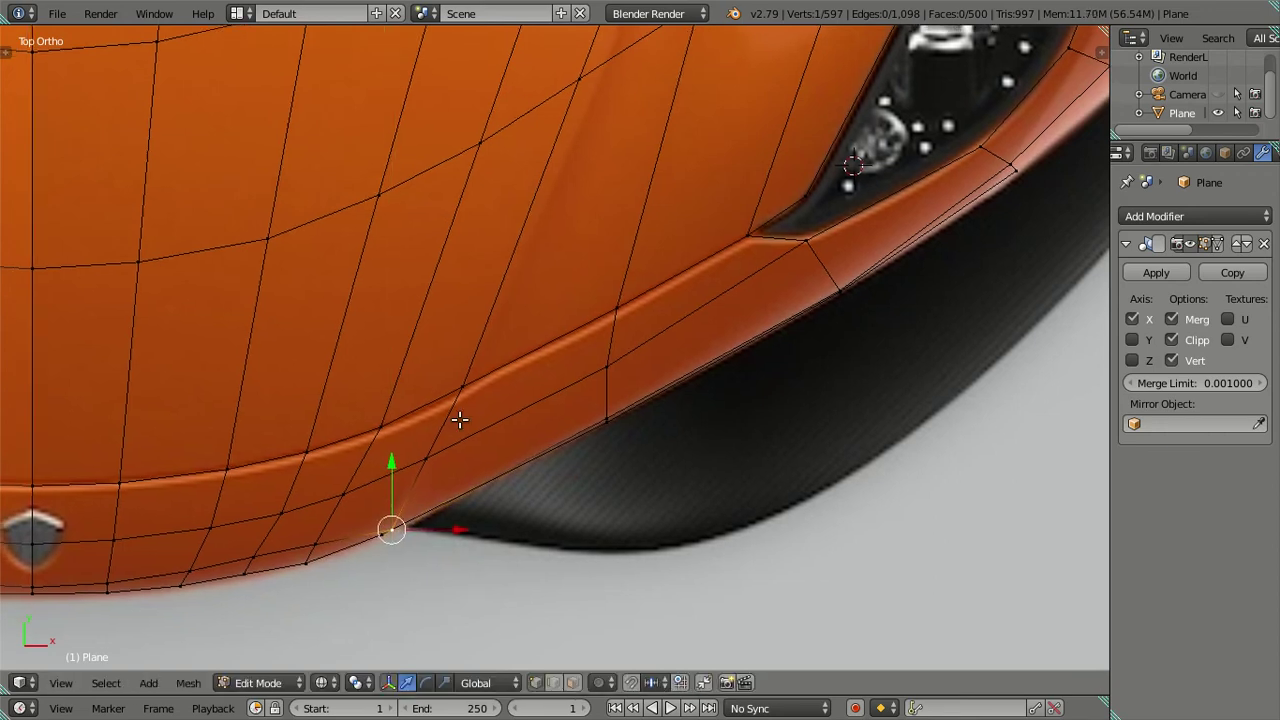
# Place four successive lip vertices freely onto the curved bumper outline toward the corner
pyautogui.keyDown('shift'); pyautogui.moveTo(384, 466); pyautogui.dragTo(535, 345, button='middle'); pyautogui.keyUp('shift')
pyautogui.rightClick(460, 414)
pyautogui.press('g')
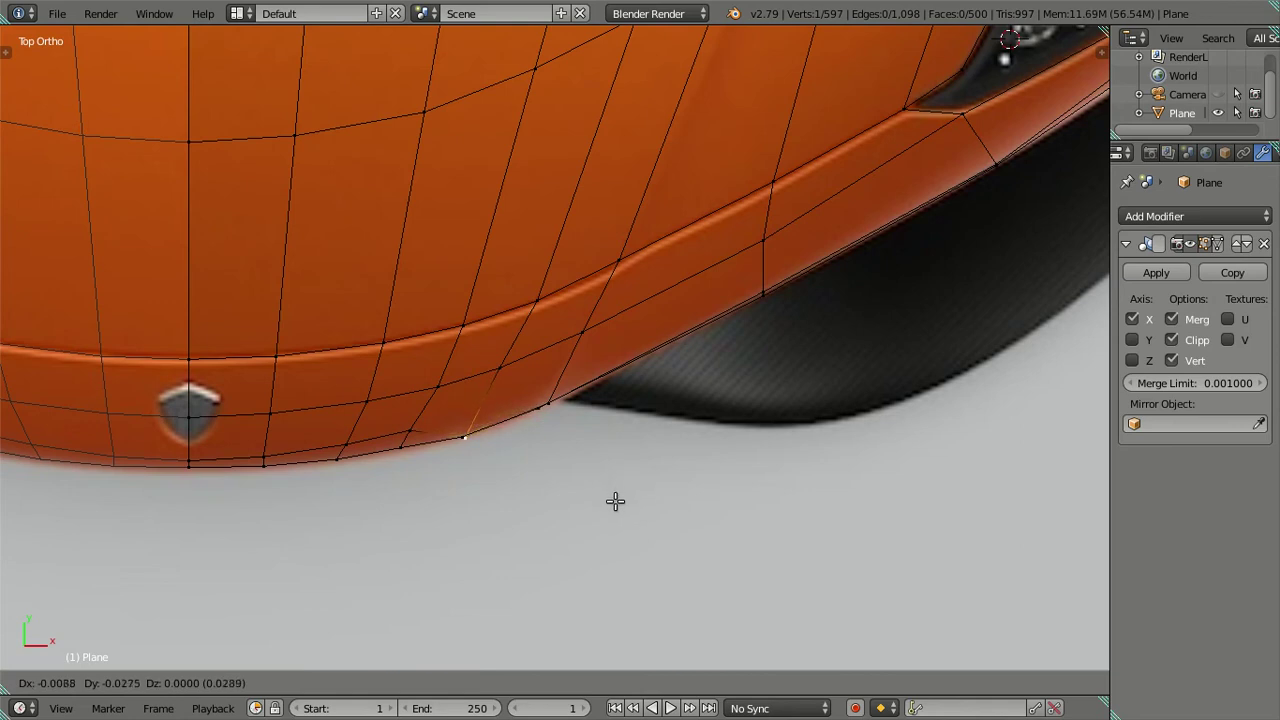
pyautogui.click(615, 501)
pyautogui.rightClick(440, 445)
pyautogui.press('g')
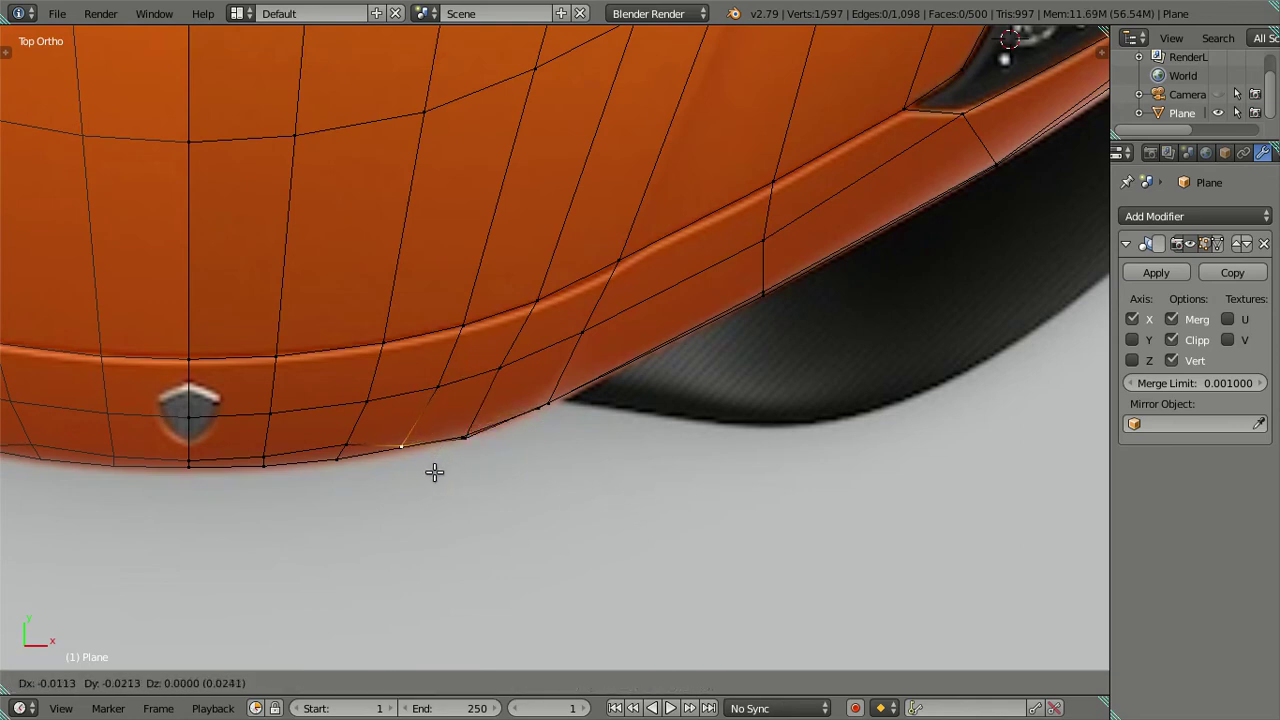
pyautogui.click(434, 472)
pyautogui.rightClick(343, 447)
pyautogui.press('g')
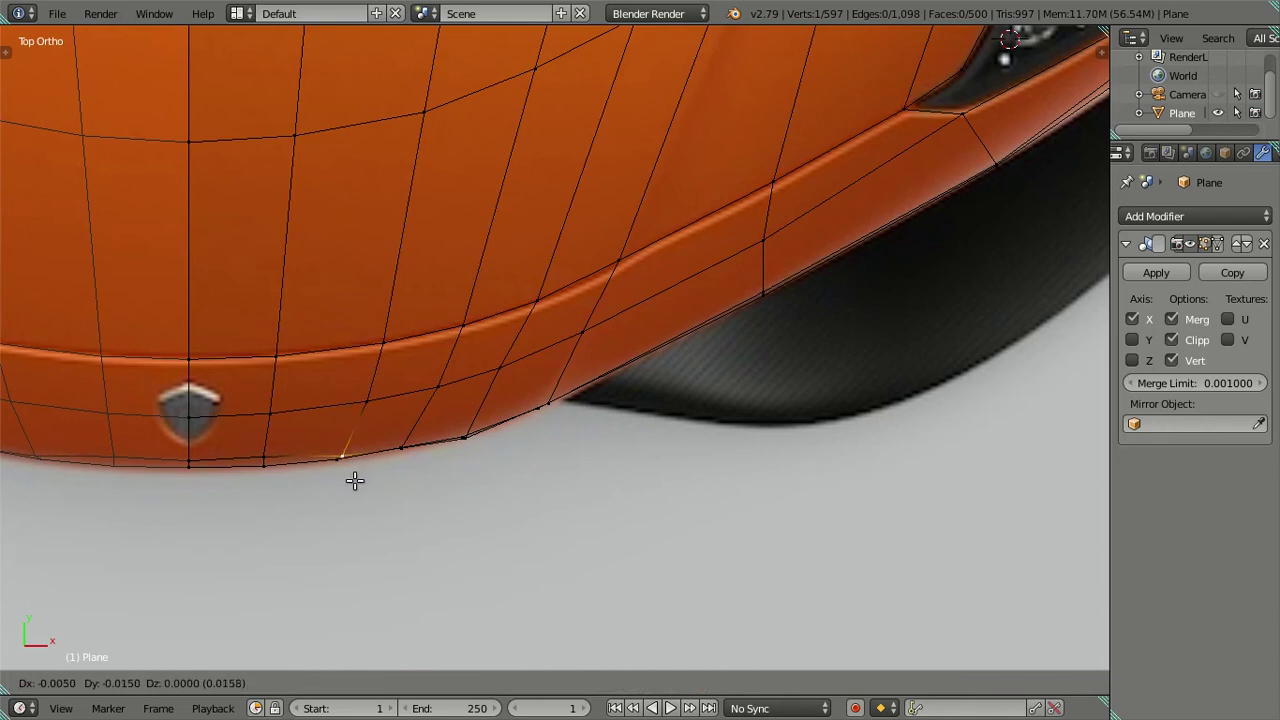
pyautogui.click(355, 481)
pyautogui.rightClick(264, 455)
pyautogui.press('g')
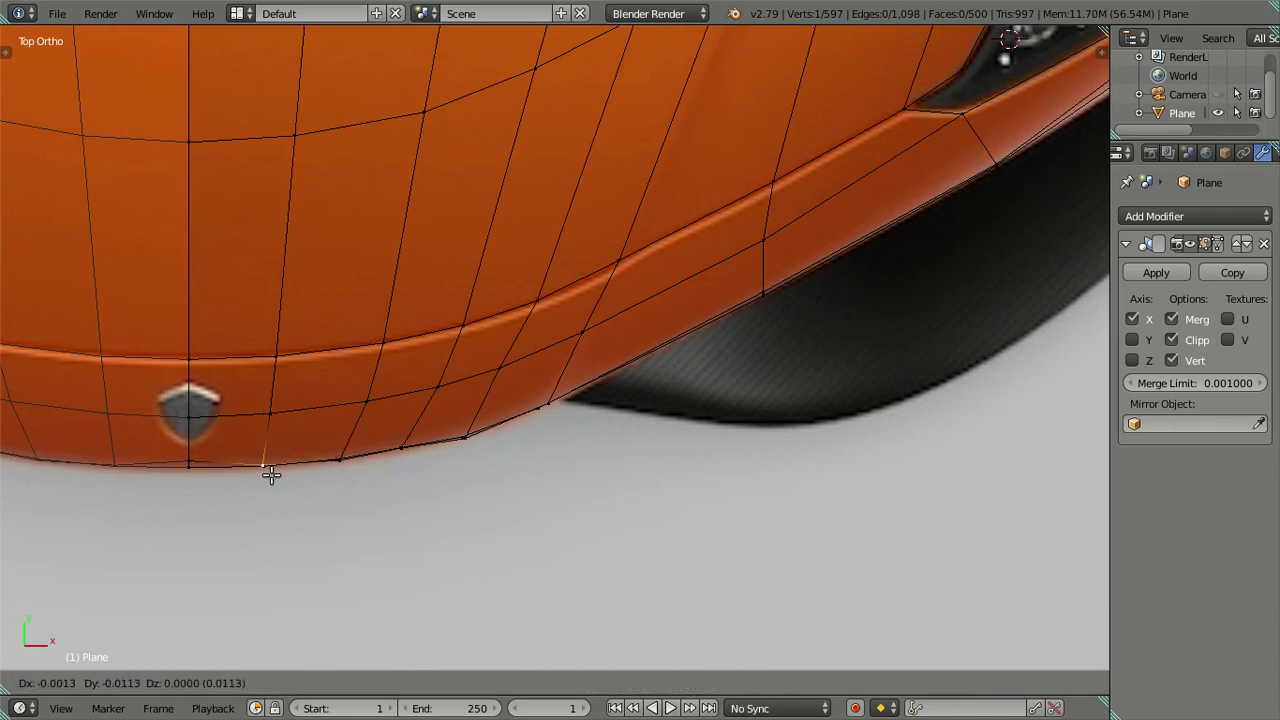
pyautogui.click(271, 475)
# Align the vertex near the bumper centre along Y, then review the lip in solid shading
pyautogui.rightClick(190, 444)
pyautogui.press('g')
pyautogui.press('y')
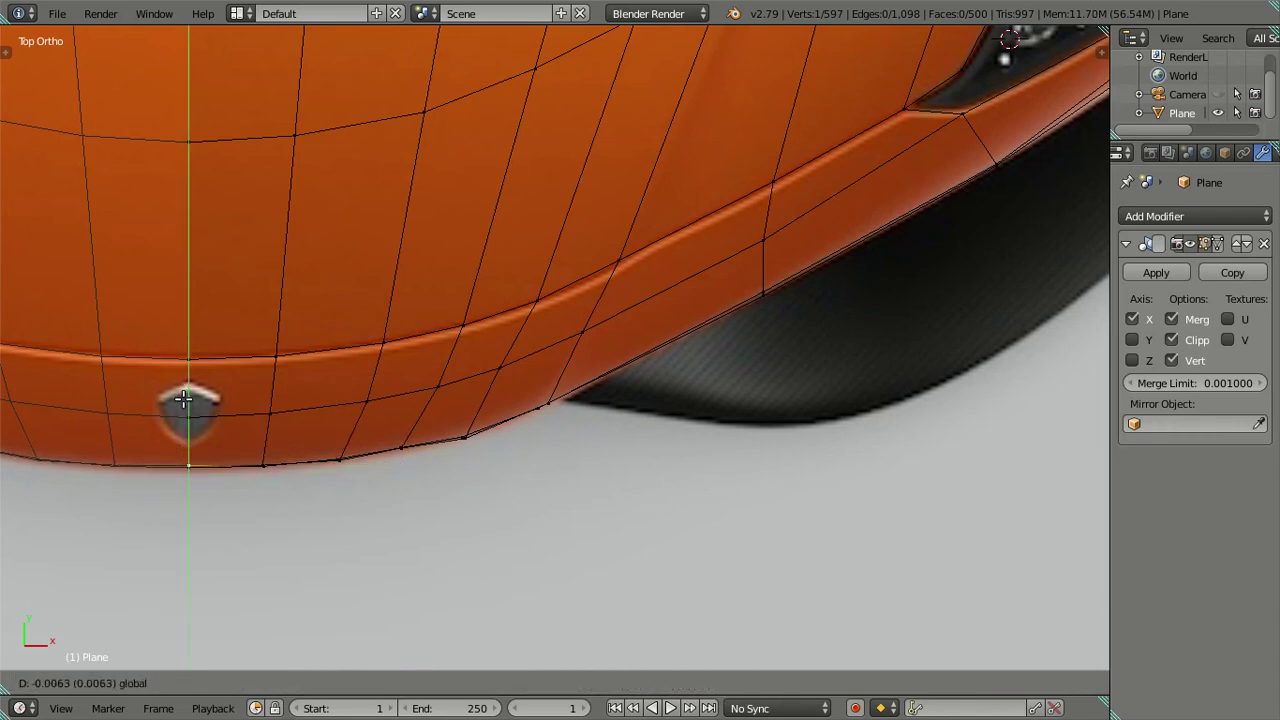
pyautogui.click(186, 396)
pyautogui.scroll(-1, 349, 368)
pyautogui.press('a')
pyautogui.press('z')
pyautogui.moveTo(728, 443)
pyautogui.mouseDown(button='middle')
pyautogui.moveTo(640, 237)
pyautogui.moveTo(517, 229)
pyautogui.moveTo(531, 249)
pyautogui.moveTo(809, 249)
pyautogui.moveTo(866, 229)
pyautogui.moveTo(820, 220)
pyautogui.moveTo(723, 243)
pyautogui.moveTo(516, 244)
pyautogui.moveTo(540, 223)
pyautogui.moveTo(506, 251)
pyautogui.moveTo(521, 240)
pyautogui.moveTo(614, 246)
pyautogui.mouseUp(button='middle')
pyautogui.scroll(-3, 723, 243)
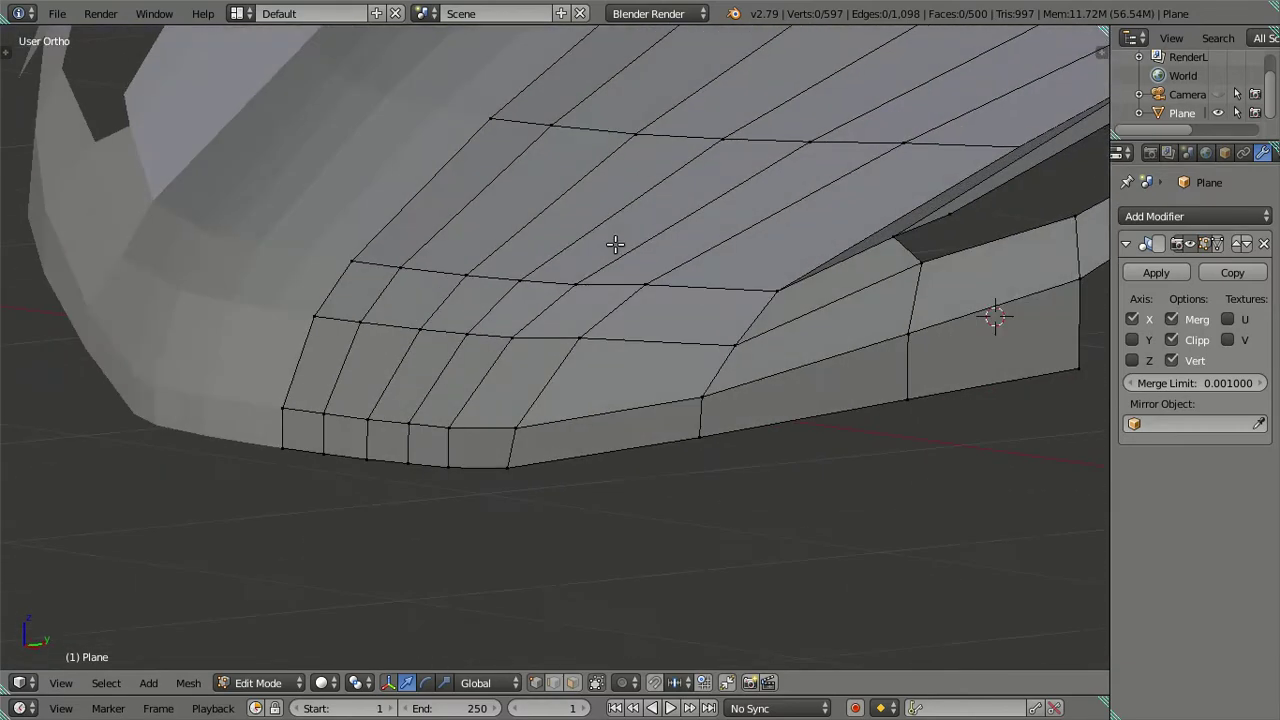
# In front view, select the edge loop across the bumper and move it up along Z
pyautogui.press('KP_1')
pyautogui.scroll(2, 666, 309)
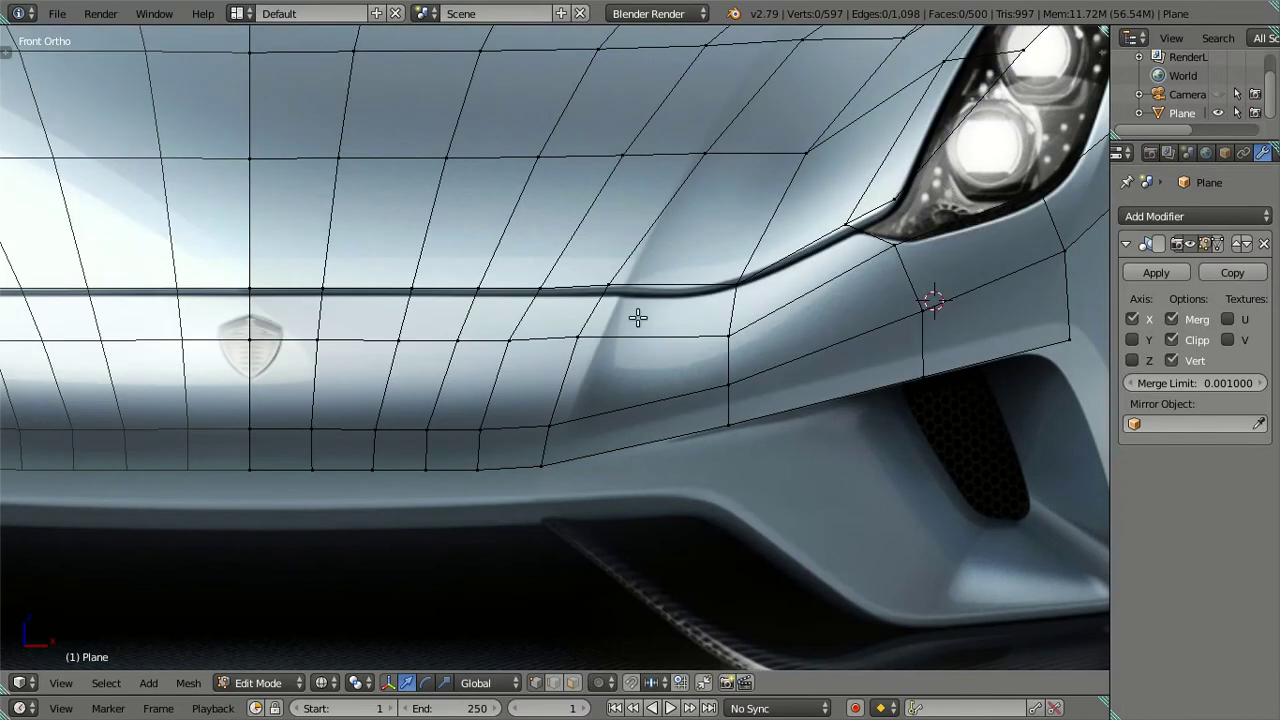
pyautogui.moveTo(703, 378)
pyautogui.mouseDown(button='middle')
pyautogui.moveTo(755, 372)
pyautogui.moveTo(600, 371)
pyautogui.moveTo(579, 419)
pyautogui.moveTo(580, 374)
pyautogui.moveTo(620, 400)
pyautogui.mouseUp(button='middle')
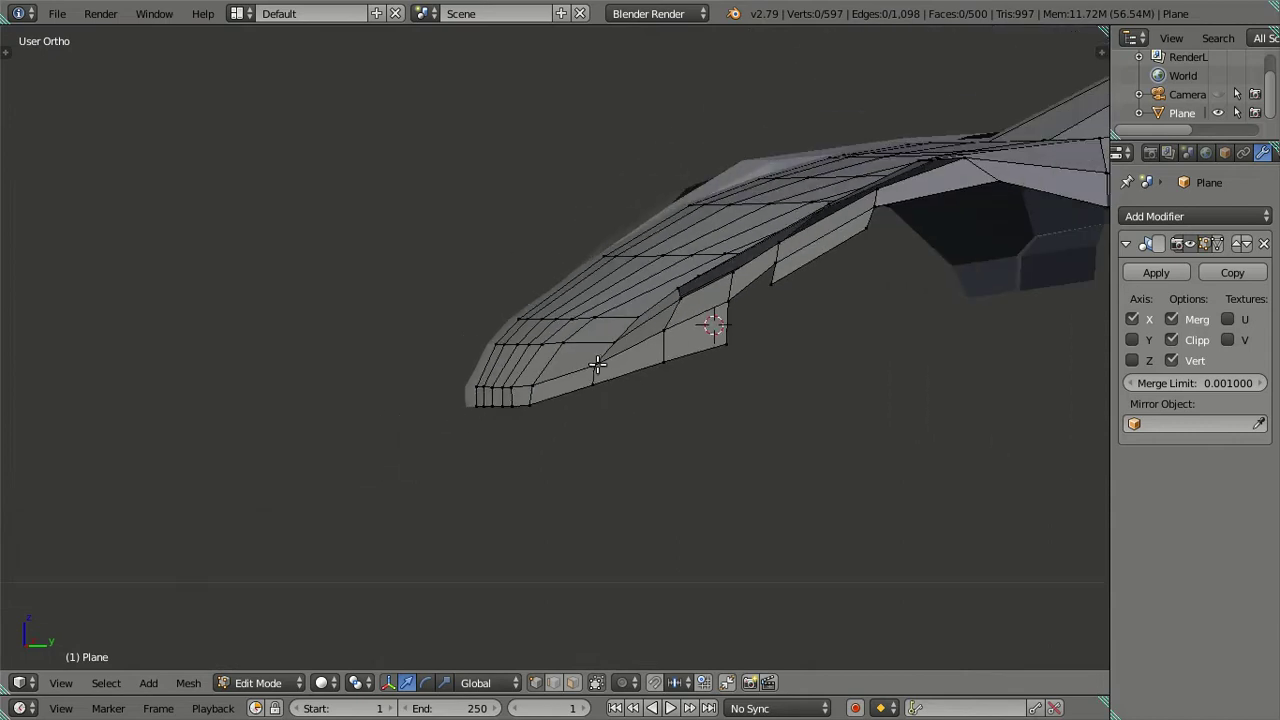
pyautogui.press('KP_1')
pyautogui.scroll(2, 686, 457)
pyautogui.scroll(2, 678, 406)
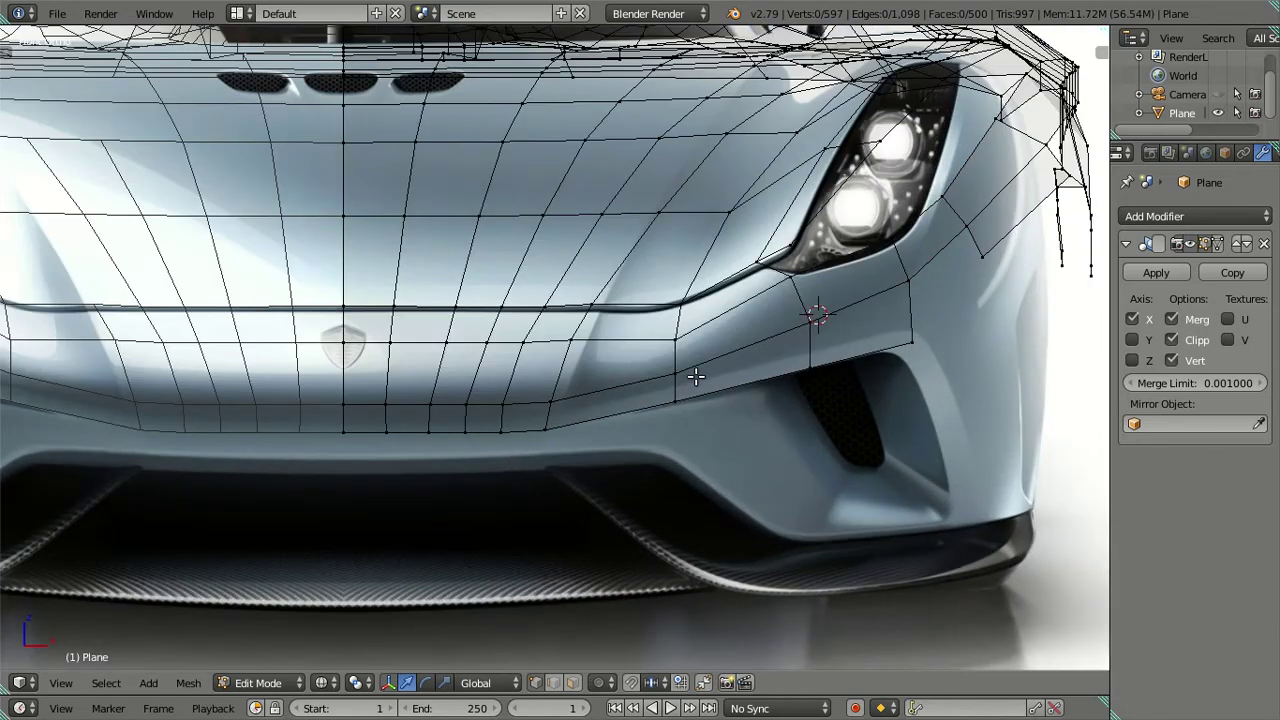
pyautogui.rightClick(556, 350)
pyautogui.keyDown('shift'); pyautogui.rightClick(342, 351); pyautogui.keyUp('shift')
pyautogui.rightClick(566, 341)
pyautogui.keyDown('alt'); pyautogui.rightClick(335, 344); pyautogui.keyUp('alt')
pyautogui.press('g')
pyautogui.press('z')
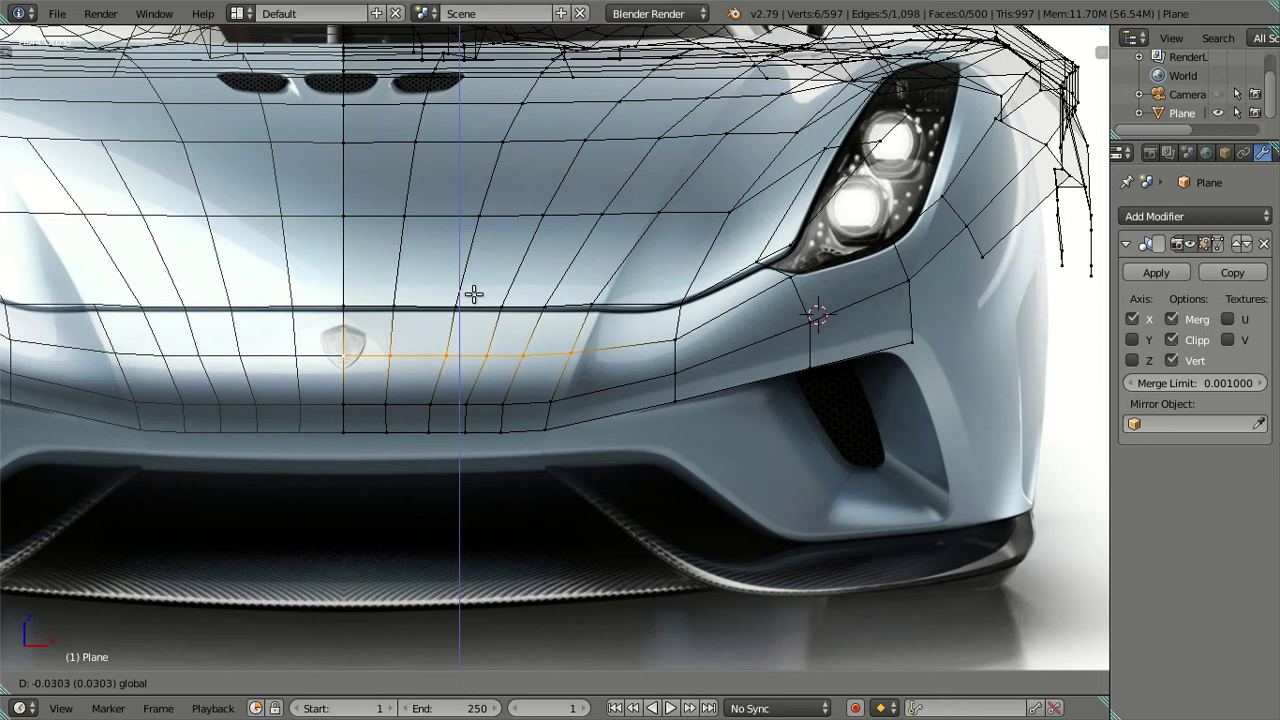
pyautogui.click(473, 292)
# Cancel an attempted move of two strip vertices and inspect the bumper mesh in solid shading
pyautogui.scroll(2, 473, 292)
pyautogui.rightClick(398, 358)
pyautogui.keyDown('shift'); pyautogui.rightClick(451, 358); pyautogui.keyUp('shift')
pyautogui.press('g')
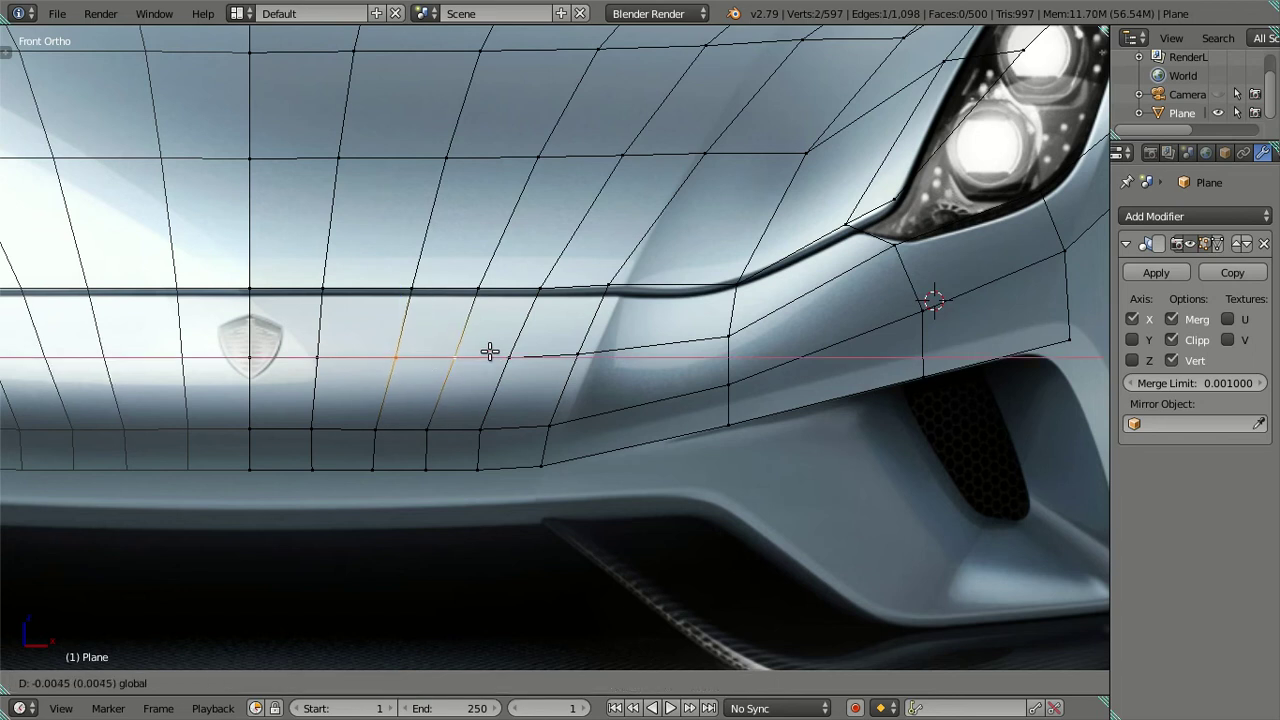
pyautogui.press('Escape')
pyautogui.rightClick(572, 354)
pyautogui.press('a')
pyautogui.press('z')
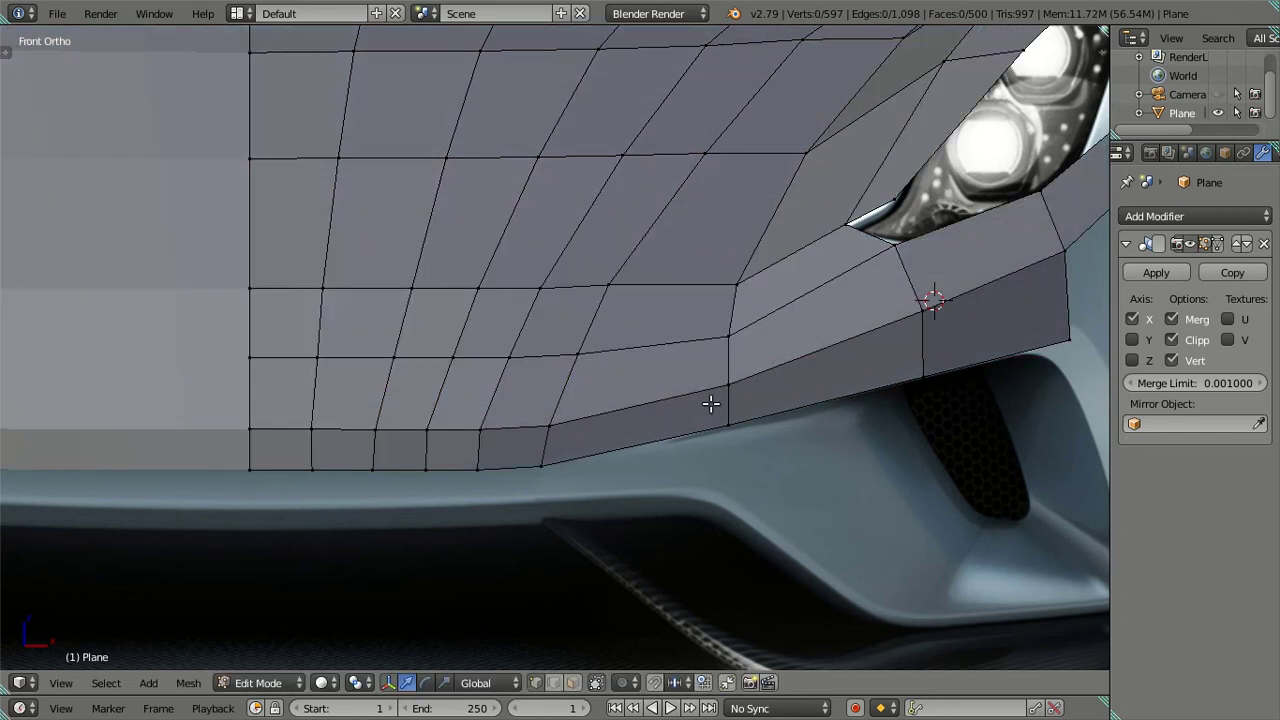
pyautogui.scroll(-3, 710, 403)
pyautogui.moveTo(710, 403)
pyautogui.mouseDown(button='middle')
pyautogui.moveTo(538, 445)
pyautogui.moveTo(714, 397)
pyautogui.moveTo(832, 410)
pyautogui.moveTo(780, 431)
pyautogui.moveTo(675, 412)
pyautogui.mouseUp(button='middle')
pyautogui.scroll(3, 832, 410)
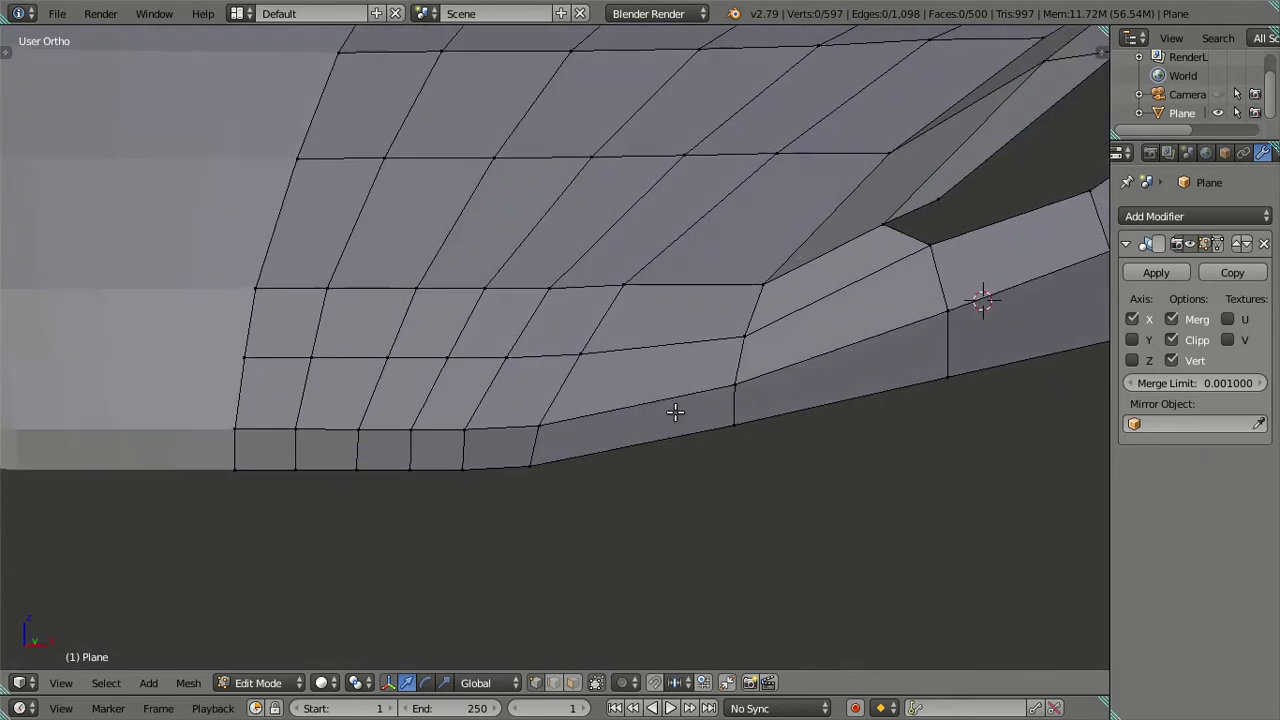
# Reselect the horizontal bumper edge loop and raise it slightly along Z over the reference
pyautogui.rightClick(740, 338)
pyautogui.keyDown('alt'); pyautogui.rightClick(254, 352); pyautogui.keyUp('alt')
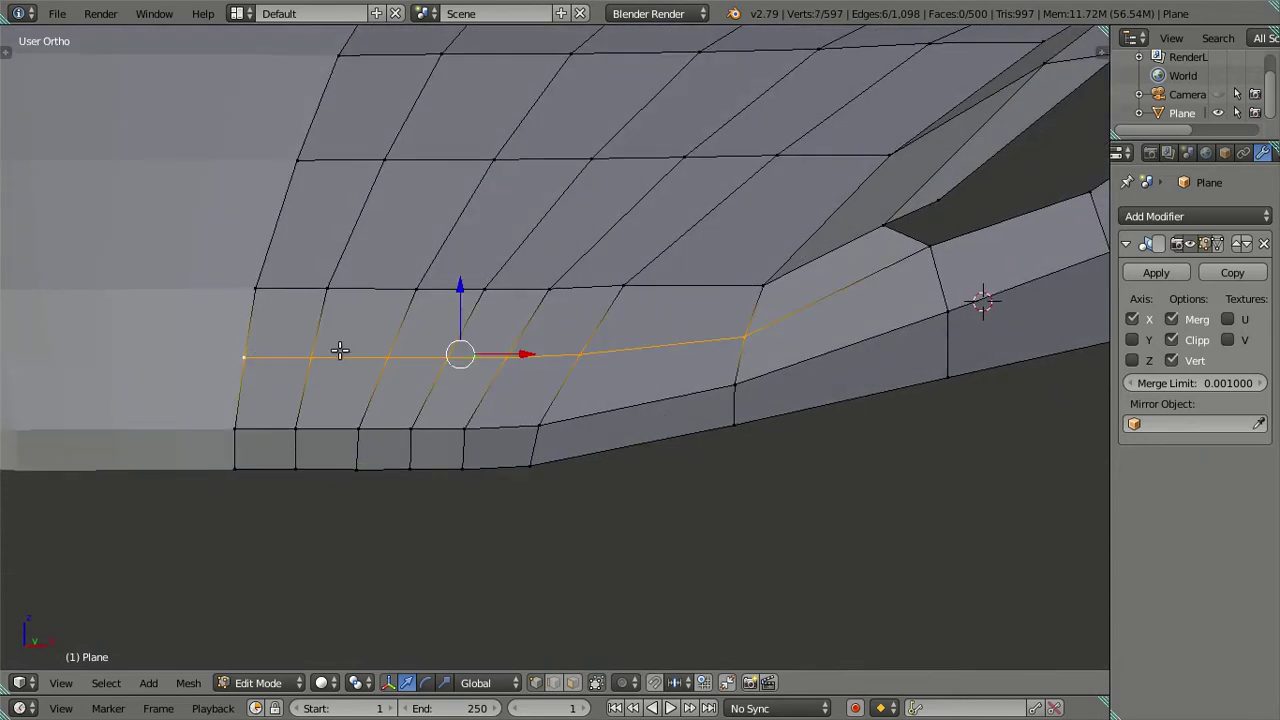
pyautogui.press('KP_1')
pyautogui.press('z')
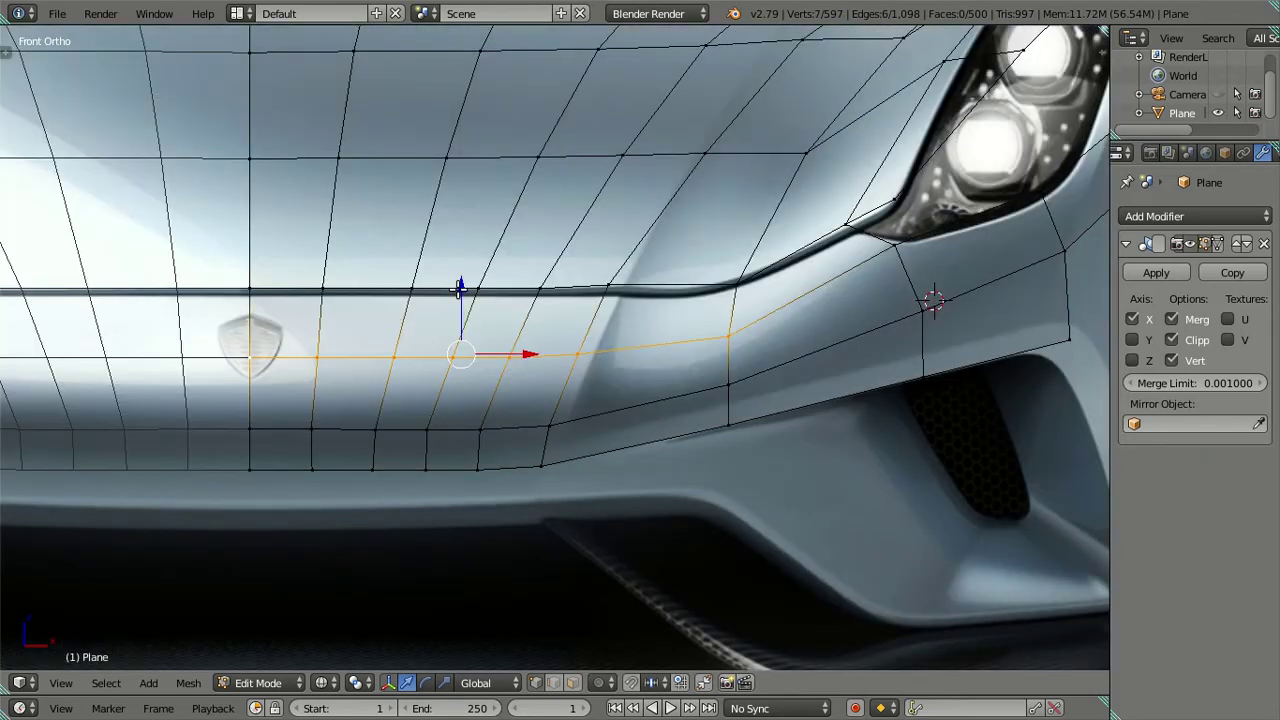
pyautogui.press('g')
pyautogui.press('z')
pyautogui.click(466, 282)
# Check the bumper shape in solid shading and return to Object Mode in front view
pyautogui.press('a')
pyautogui.press('z')
pyautogui.moveTo(571, 337)
pyautogui.mouseDown(button='middle')
pyautogui.moveTo(506, 334)
pyautogui.moveTo(394, 443)
pyautogui.moveTo(580, 443)
pyautogui.moveTo(620, 354)
pyautogui.moveTo(690, 350)
pyautogui.moveTo(765, 376)
pyautogui.moveTo(600, 323)
pyautogui.moveTo(703, 294)
pyautogui.moveTo(551, 332)
pyautogui.mouseUp(button='middle')
pyautogui.scroll(-2, 614, 318)
pyautogui.press('Tab')
pyautogui.press('KP_1')
# Frame the right headlight and bumper in wireframe and enter Edit Mode
pyautogui.scroll(3, 561, 335)
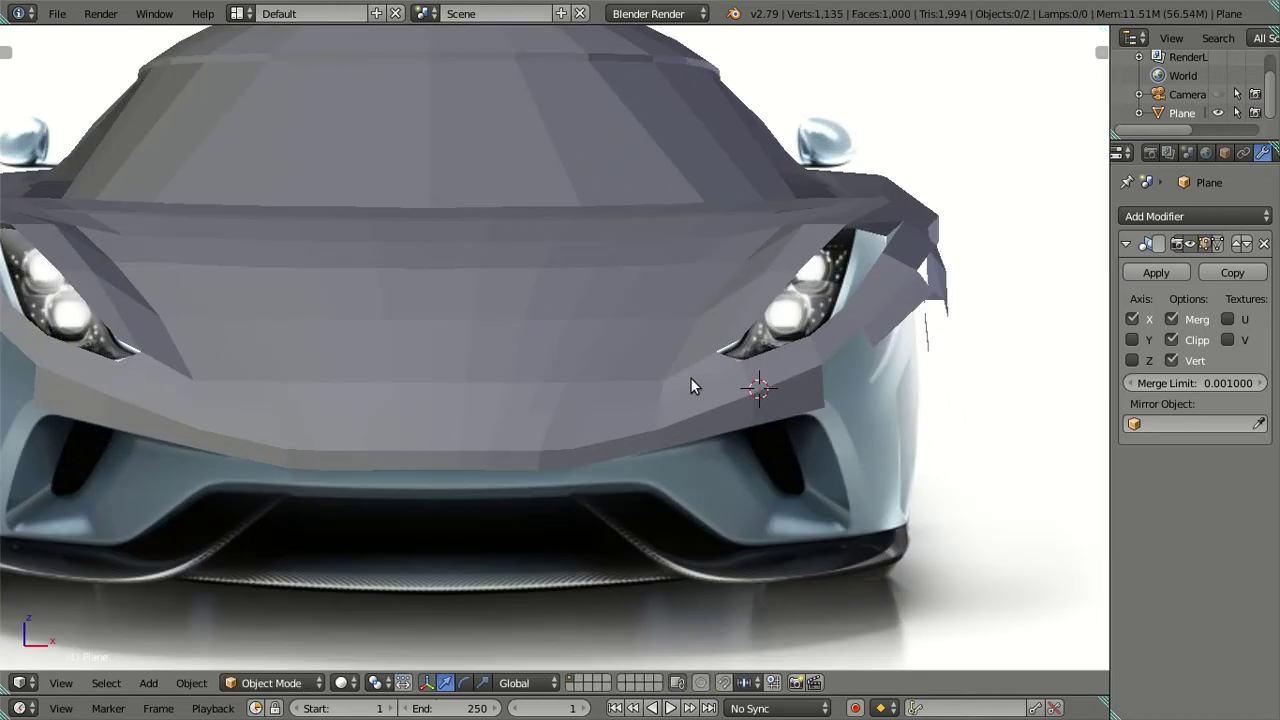
pyautogui.press('z')
pyautogui.scroll(2, 690, 377)
pyautogui.scroll(-1, 431, 429)
pyautogui.keyDown('shift'); pyautogui.moveTo(414, 428); pyautogui.dragTo(474, 354, button='middle'); pyautogui.keyUp('shift')
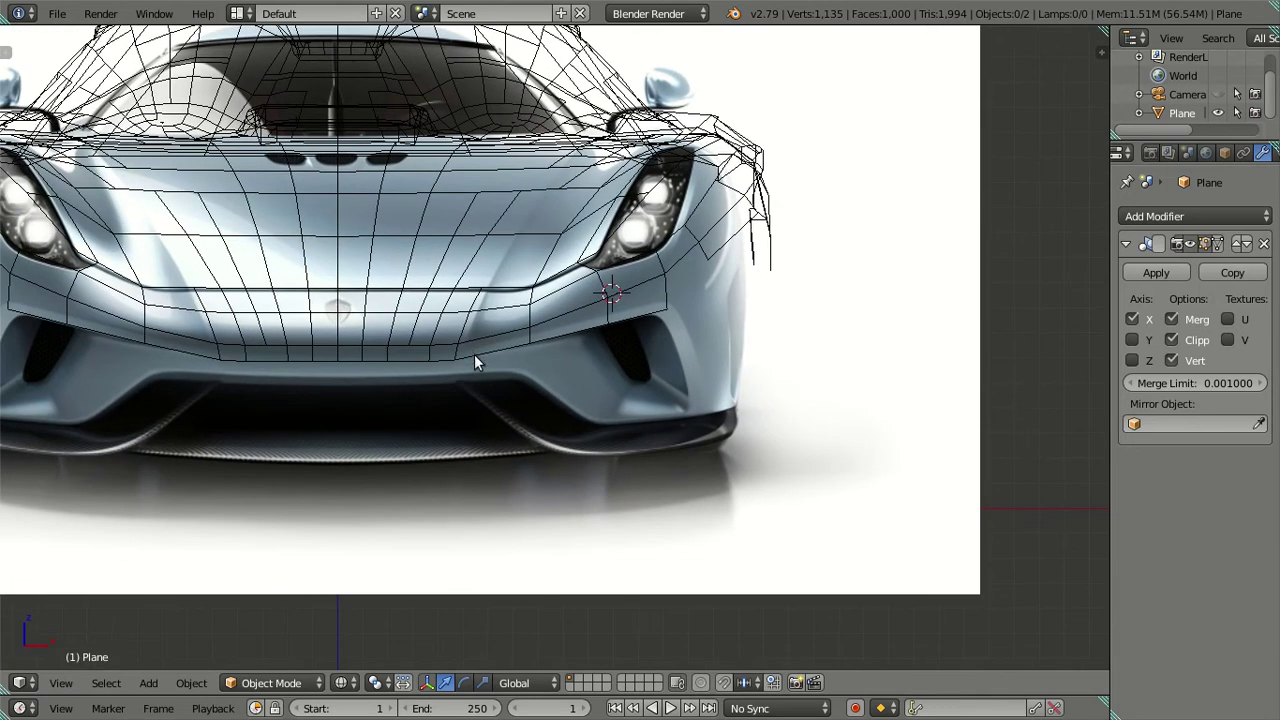
pyautogui.scroll(2, 474, 354)
pyautogui.scroll(1, 719, 317)
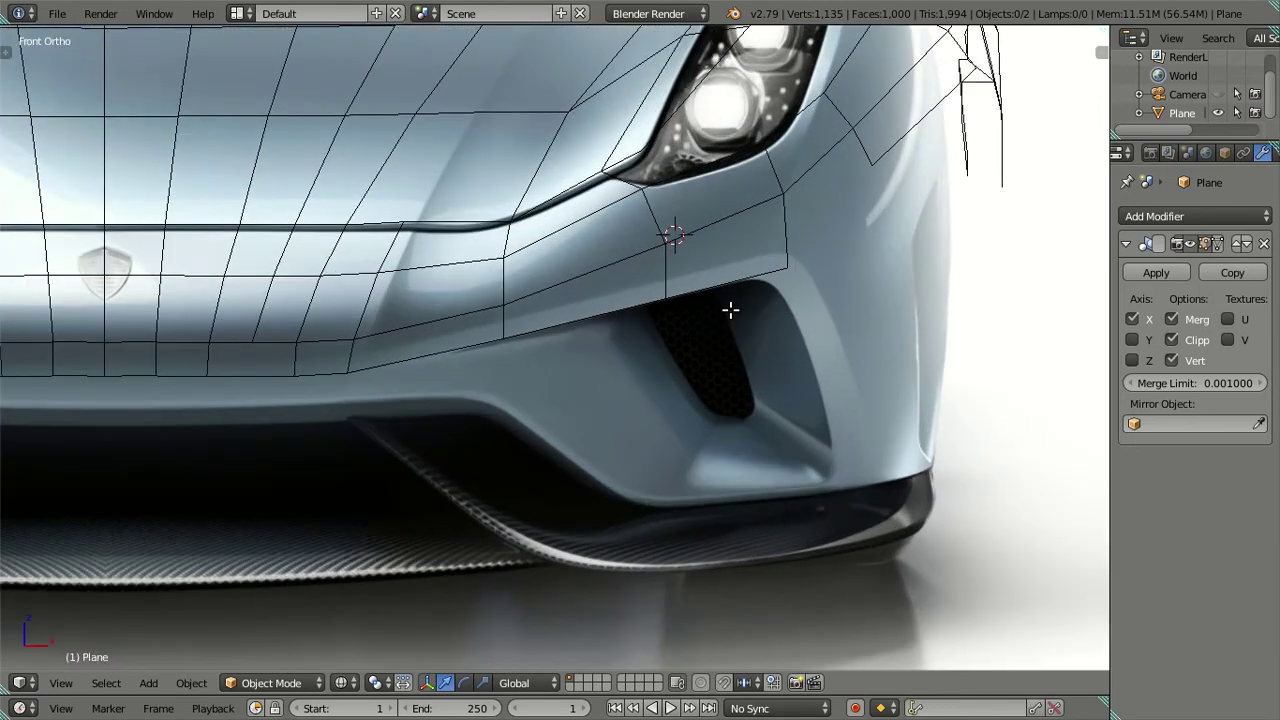
pyautogui.press('Tab')
pyautogui.scroll(1, 743, 320)
pyautogui.keyDown('shift'); pyautogui.moveTo(735, 335); pyautogui.dragTo(715, 378, button='middle'); pyautogui.keyUp('shift')
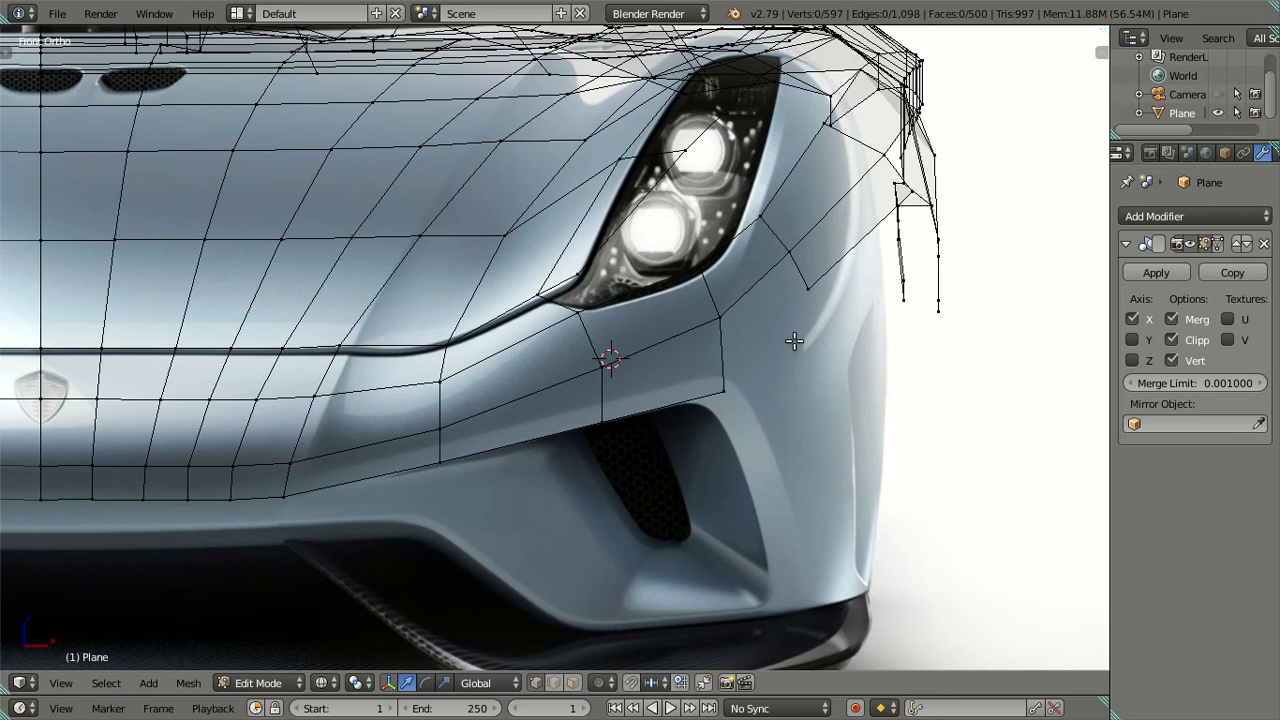
# Move the bumper strip's lower outer corner vertex further left
pyautogui.rightClick(720, 318)
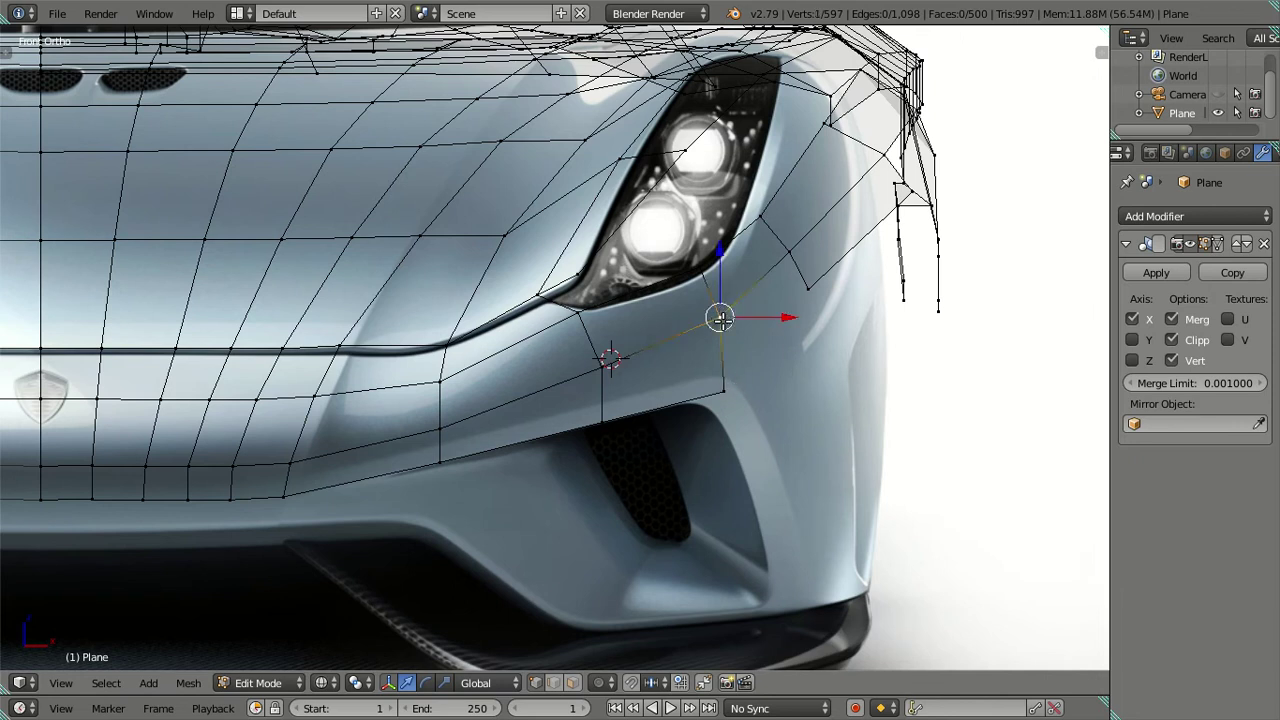
pyautogui.rightClick(725, 398)
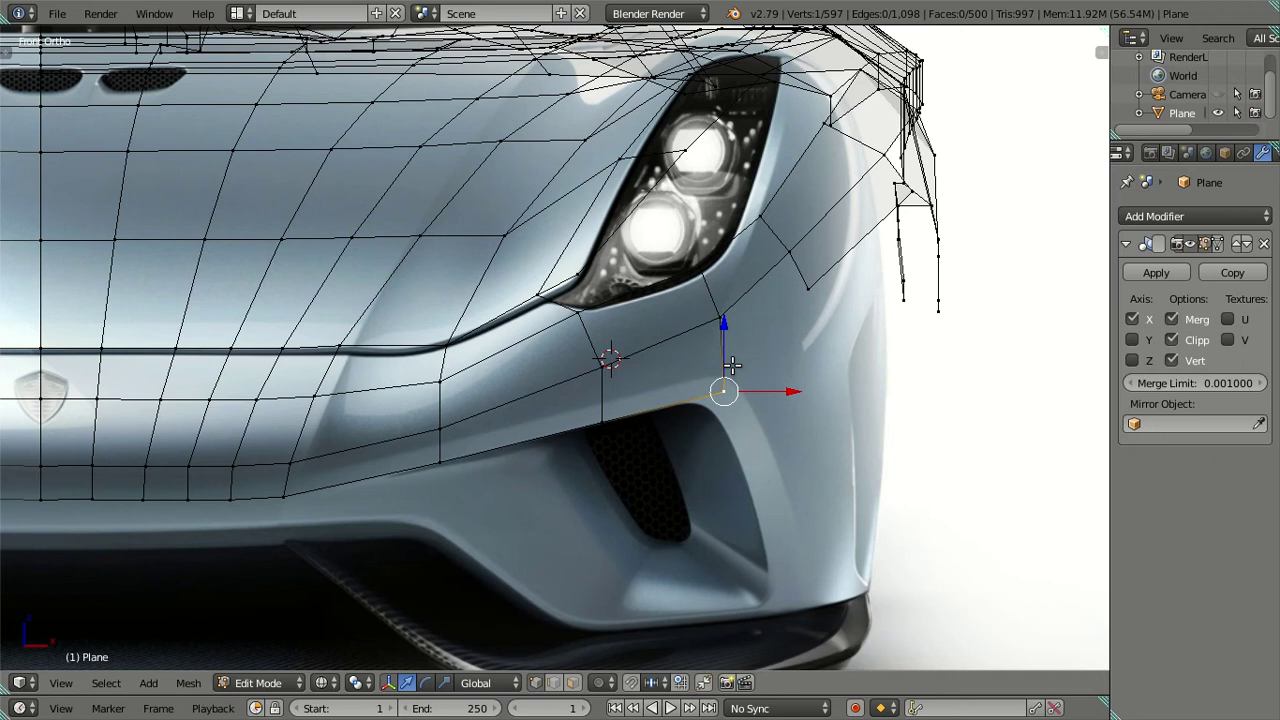
pyautogui.press('g')
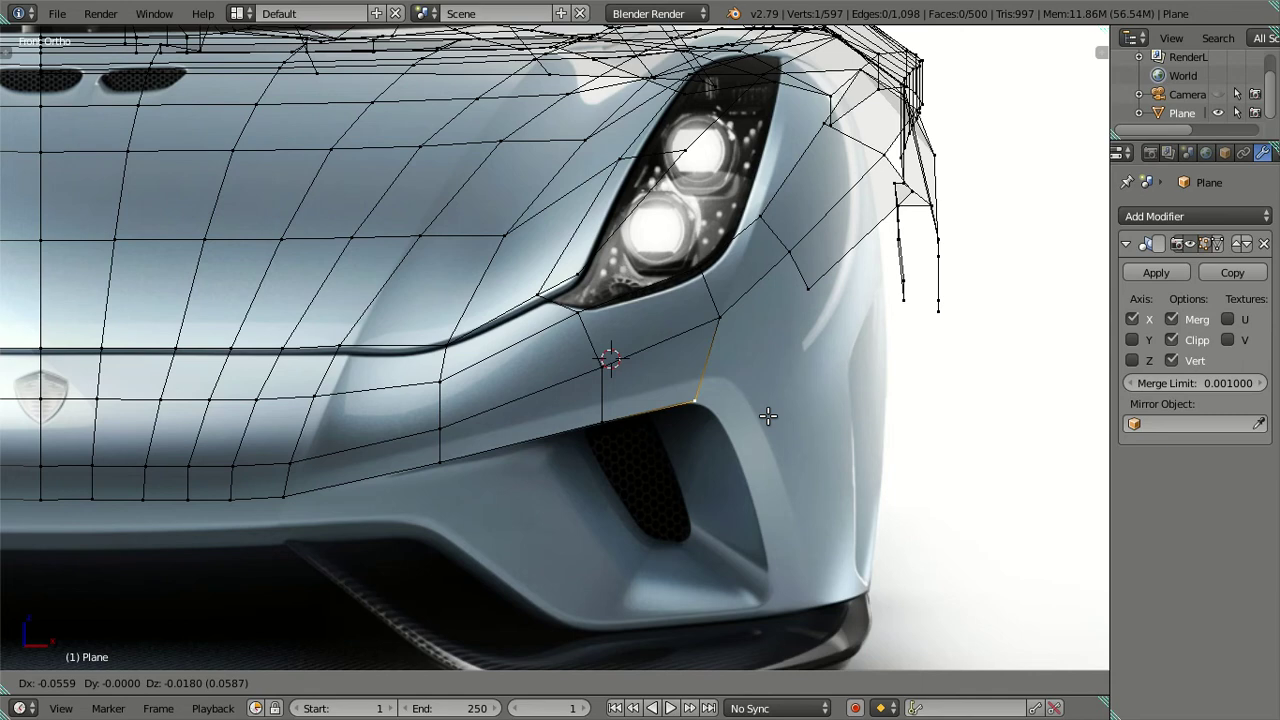
pyautogui.click(768, 416)
# Check the corner's depth against the side reference, then return to front view and deselect
pyautogui.press('z')
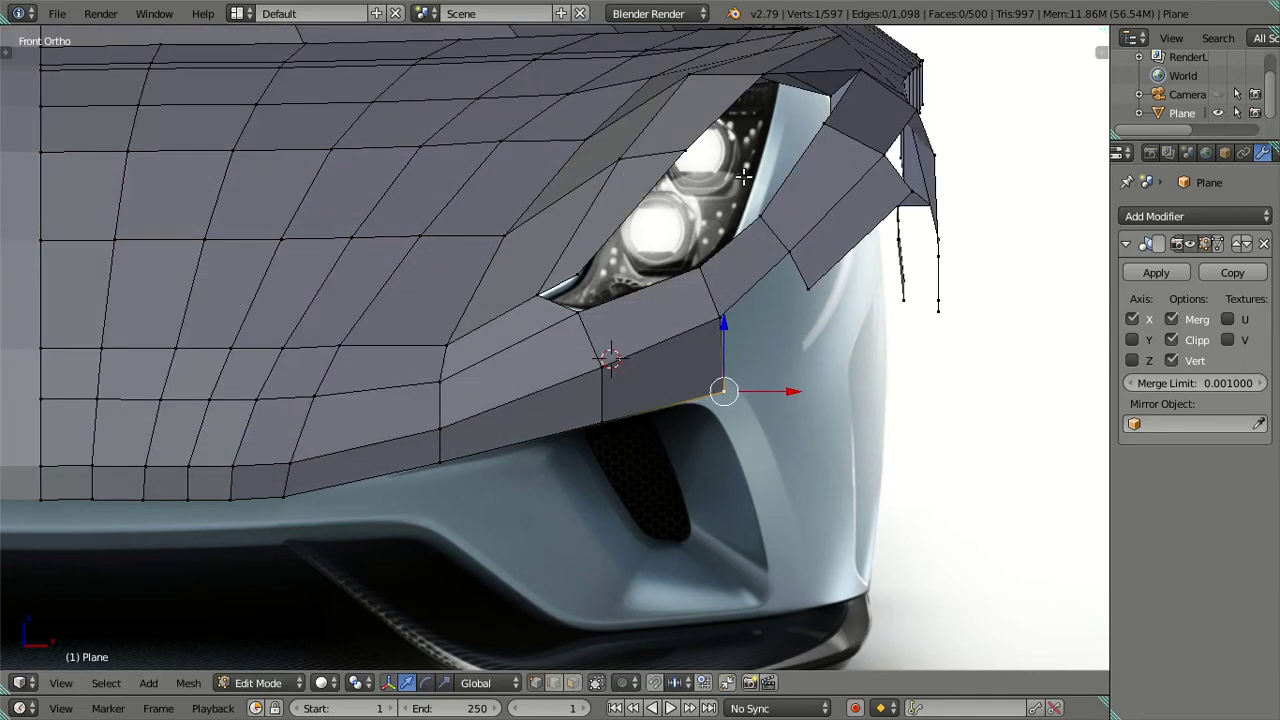
pyautogui.moveTo(750, 180)
pyautogui.mouseDown(button='middle')
pyautogui.moveTo(697, 268)
pyautogui.moveTo(697, 328)
pyautogui.moveTo(760, 237)
pyautogui.moveTo(706, 269)
pyautogui.moveTo(749, 254)
pyautogui.moveTo(711, 383)
pyautogui.moveTo(649, 474)
pyautogui.moveTo(633, 560)
pyautogui.moveTo(614, 523)
pyautogui.moveTo(451, 423)
pyautogui.moveTo(423, 377)
pyautogui.moveTo(395, 388)
pyautogui.mouseUp(button='middle')
pyautogui.press('KP_3')
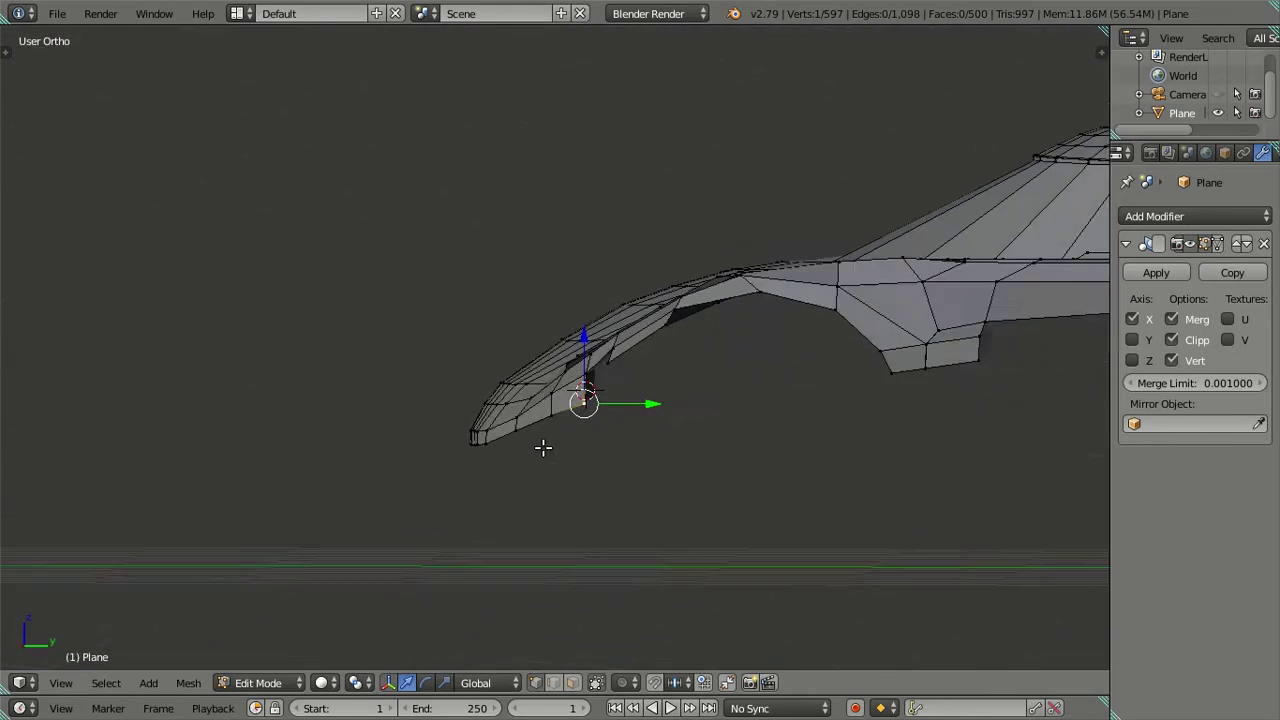
pyautogui.press('z')
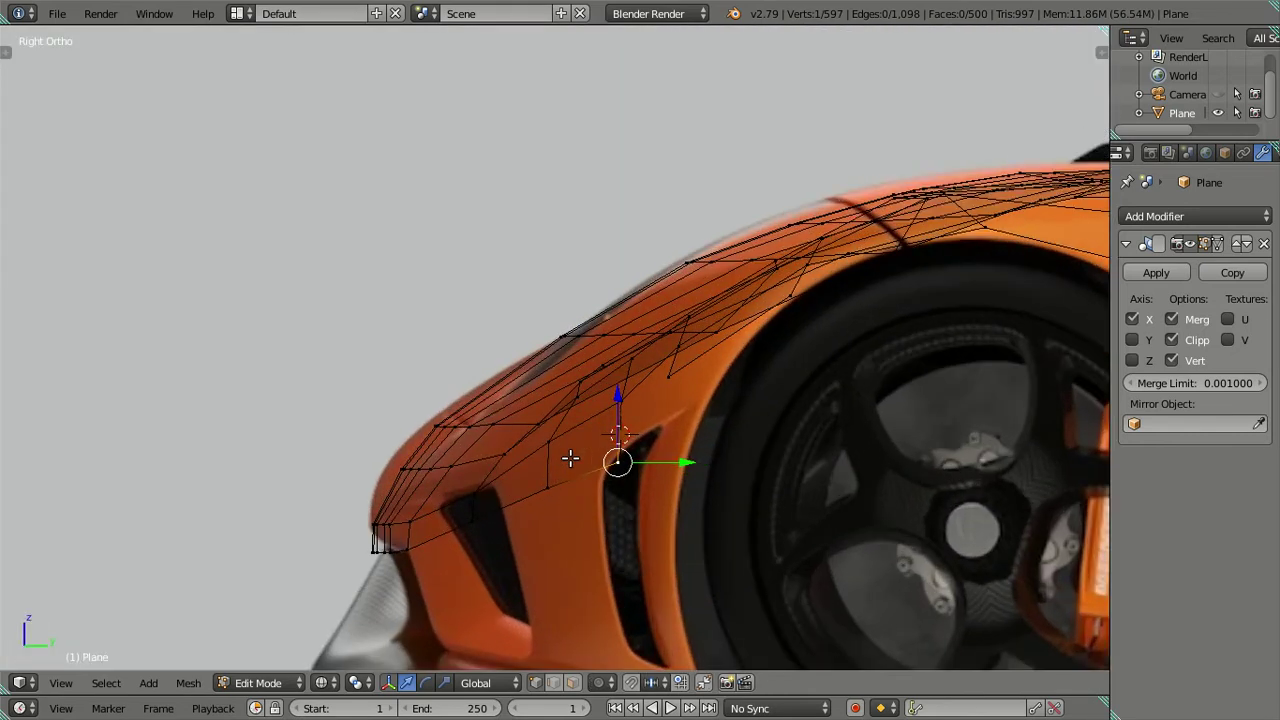
pyautogui.scroll(-2, 570, 458)
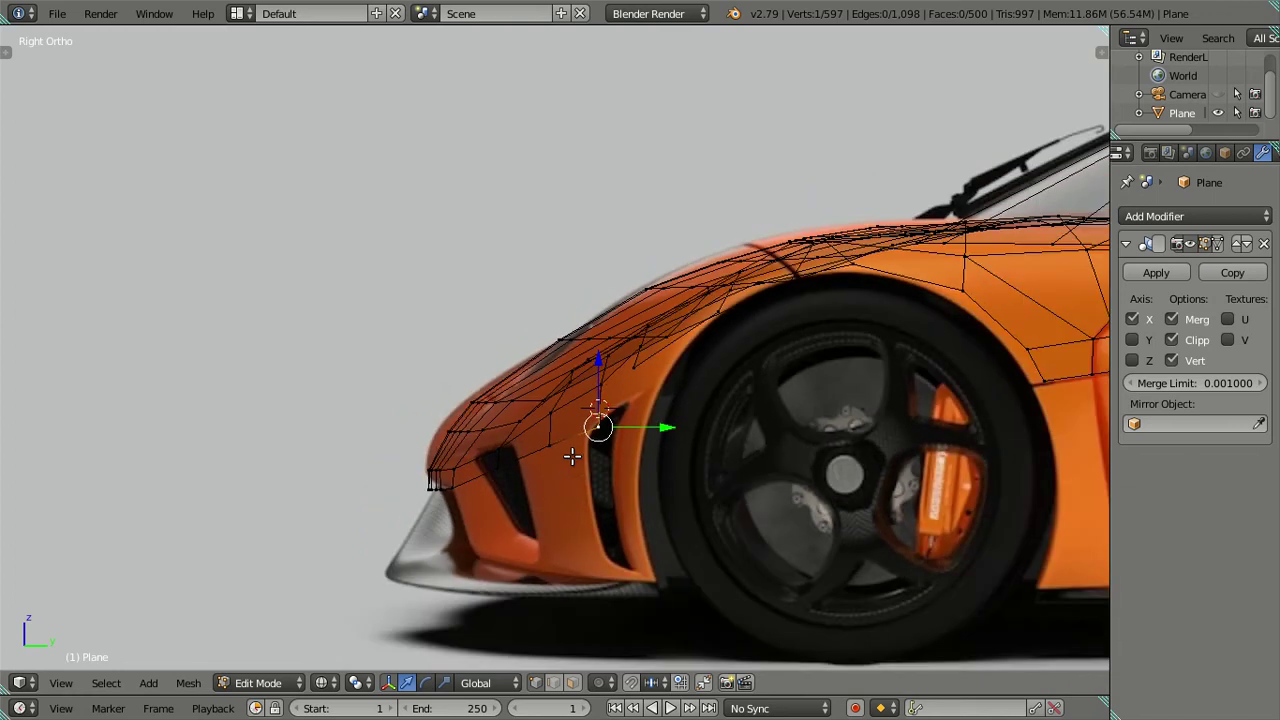
pyautogui.press('z')
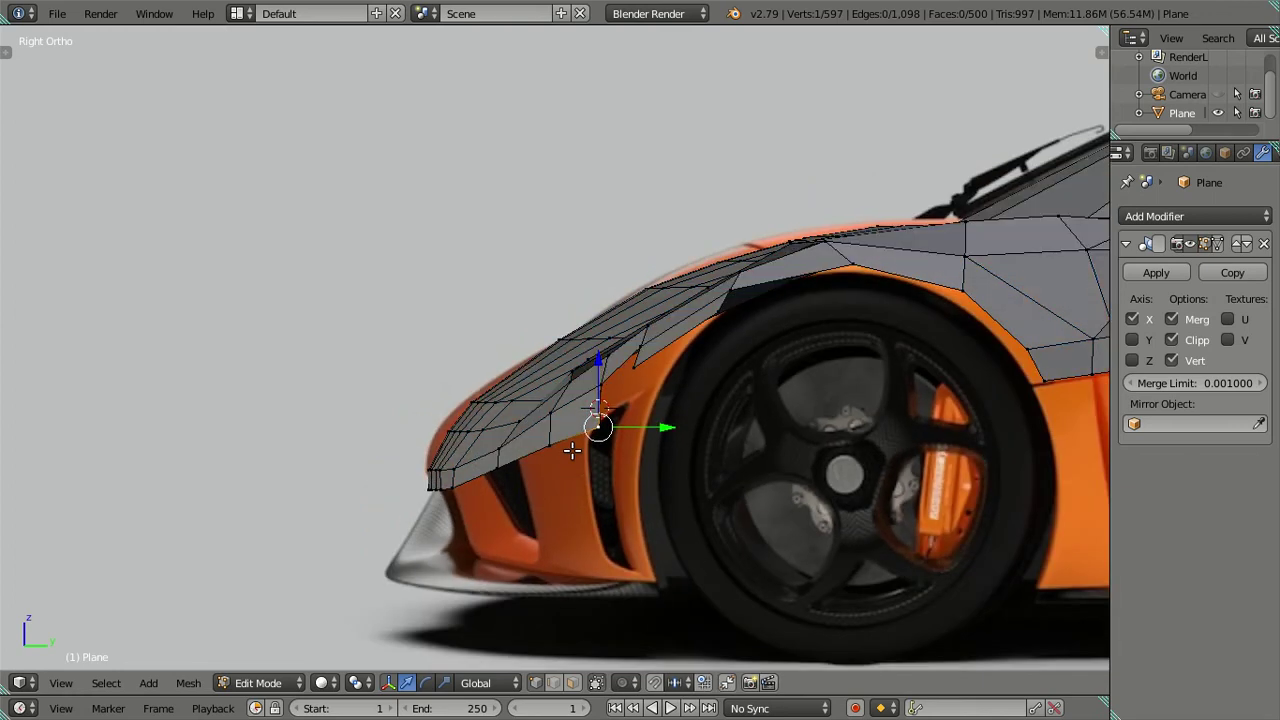
pyautogui.press('KP_1')
pyautogui.scroll(1, 571, 440)
pyautogui.press('a')
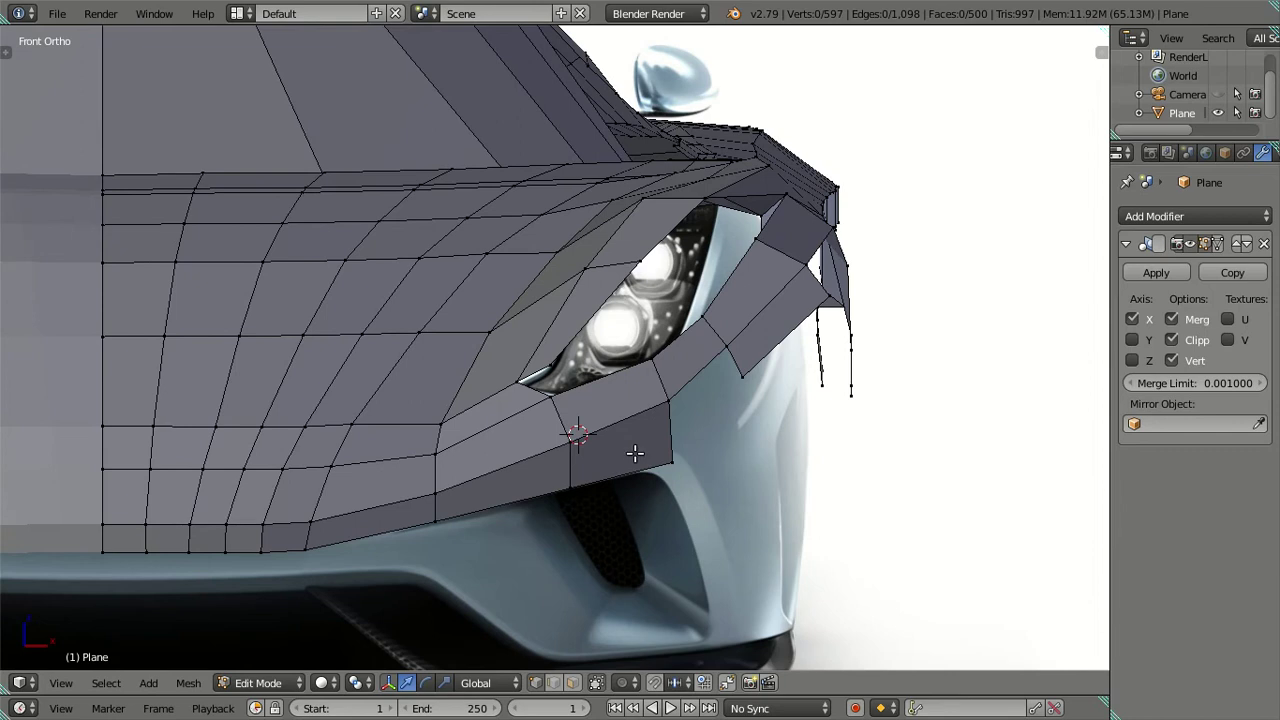
pyautogui.scroll(2, 638, 286)
pyautogui.keyDown('shift'); pyautogui.scroll(-1, 638, 286); pyautogui.keyUp('shift')
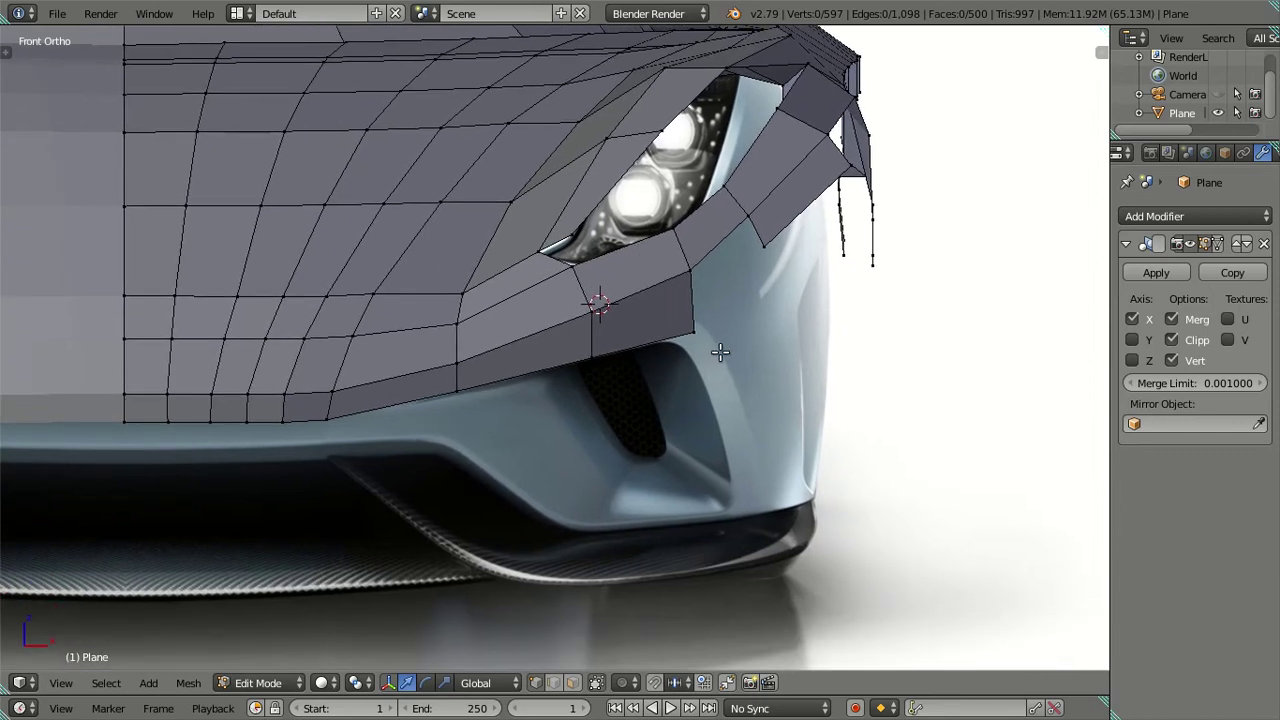
# Move the outer bumper edge inward and push it back along the depth axis
pyautogui.rightClick(683, 285)
pyautogui.keyDown('shift'); pyautogui.rightClick(694, 322); pyautogui.keyUp('shift')
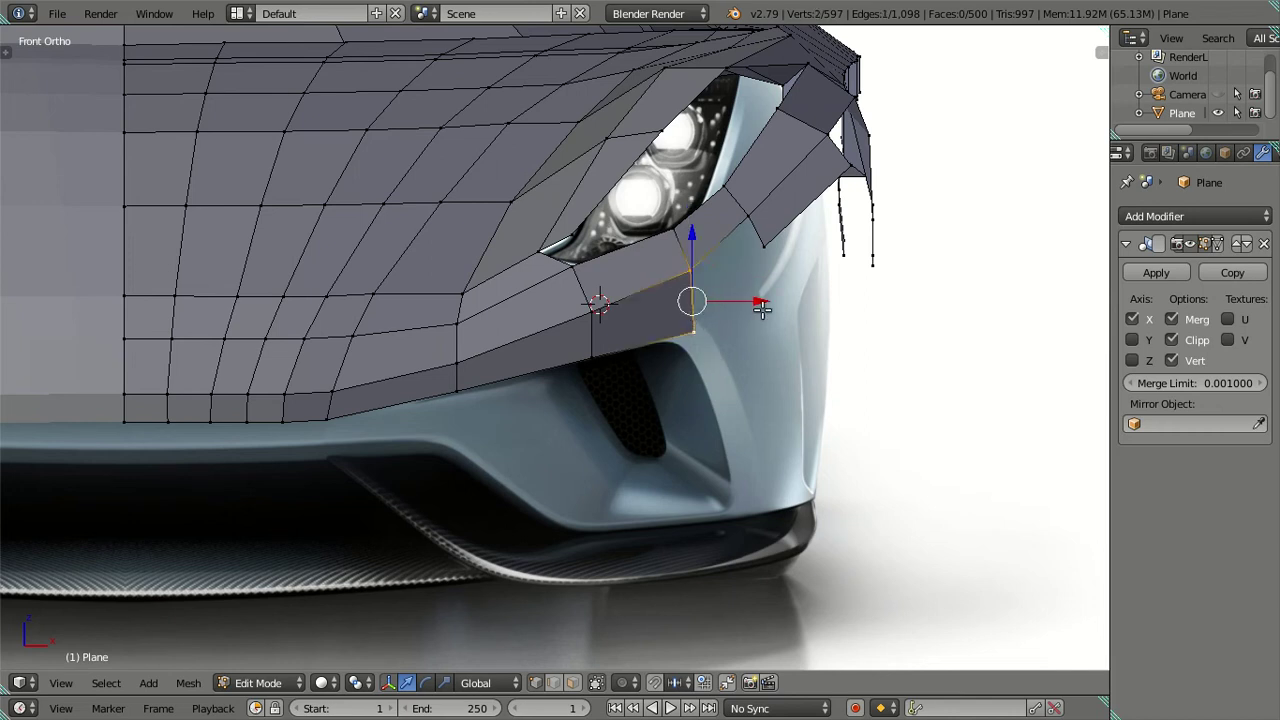
pyautogui.press('g')
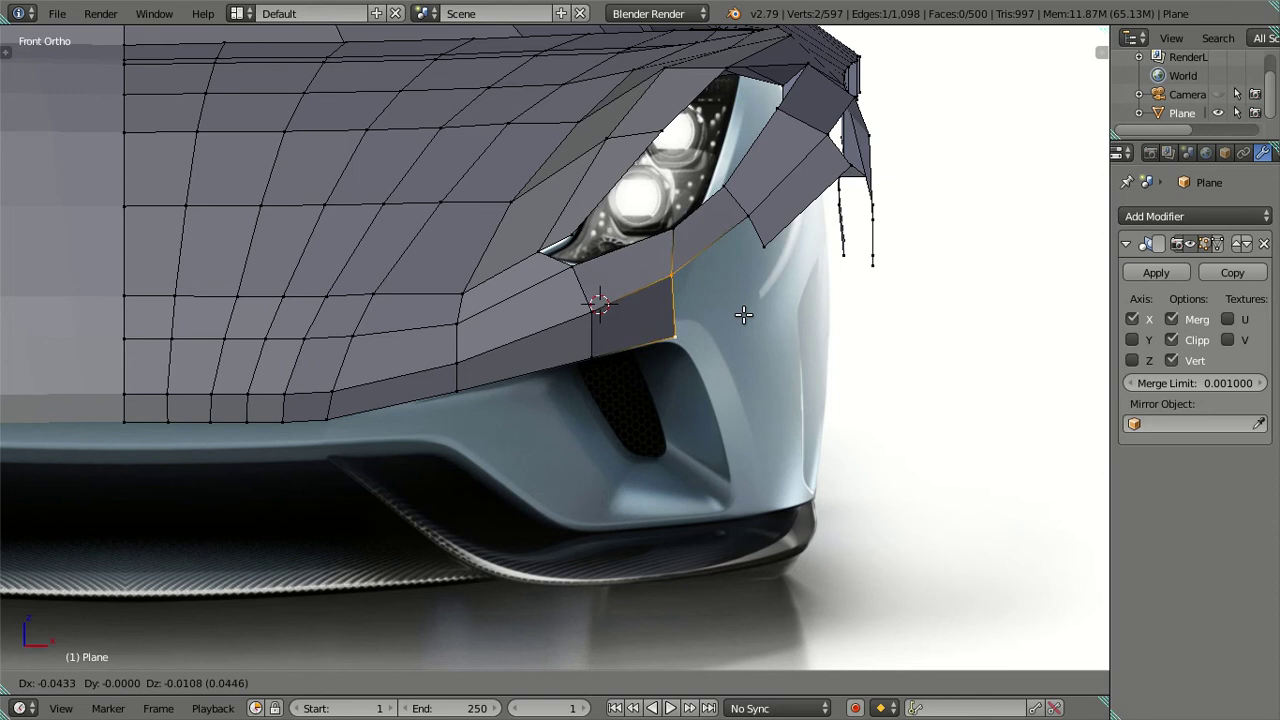
pyautogui.click(744, 315)
pyautogui.moveTo(744, 315)
pyautogui.mouseDown(button='middle')
pyautogui.moveTo(740, 357)
pyautogui.moveTo(811, 351)
pyautogui.moveTo(786, 431)
pyautogui.moveTo(680, 531)
pyautogui.moveTo(762, 301)
pyautogui.mouseUp(button='middle')
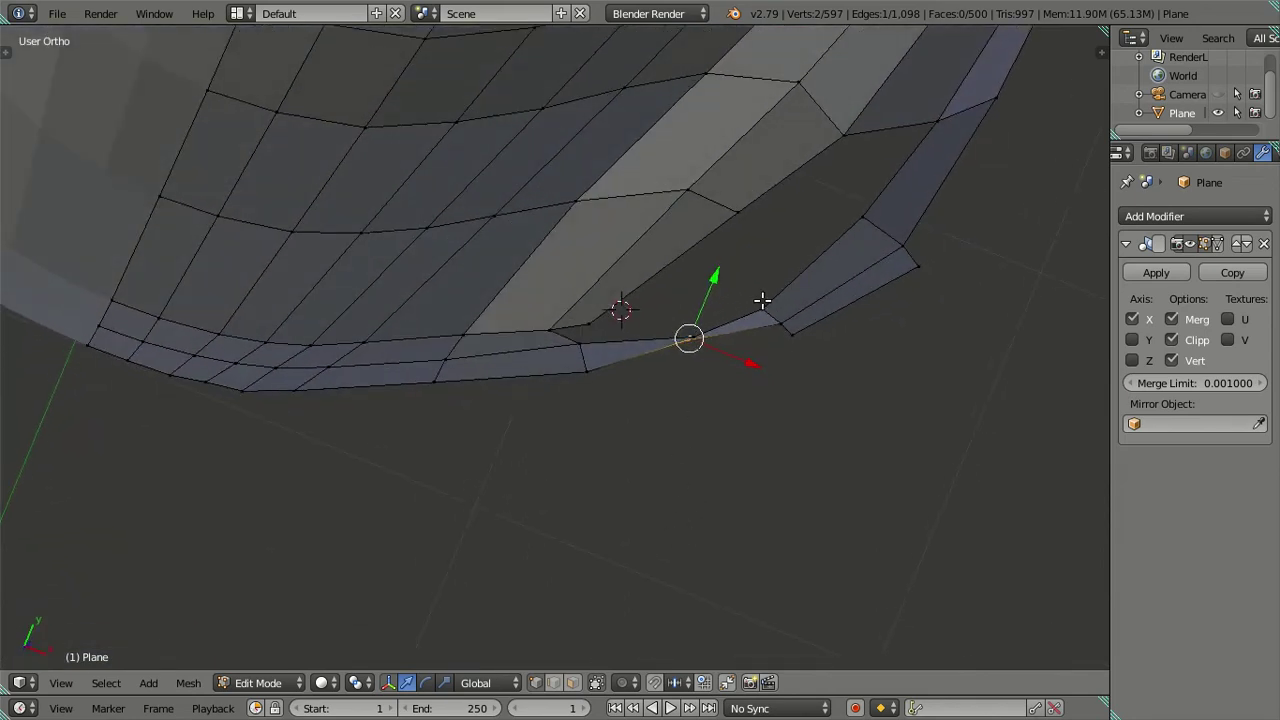
pyautogui.moveTo(718, 266); pyautogui.dragTo(725, 297)
pyautogui.moveTo(725, 297)
pyautogui.mouseDown(button='middle')
pyautogui.moveTo(675, 263)
pyautogui.moveTo(813, 328)
pyautogui.moveTo(800, 280)
pyautogui.mouseUp(button='middle')
# Review the overall shape, then resume Edit Mode in front-view wireframe over the reference
pyautogui.press('Tab')
pyautogui.press('KP_1')
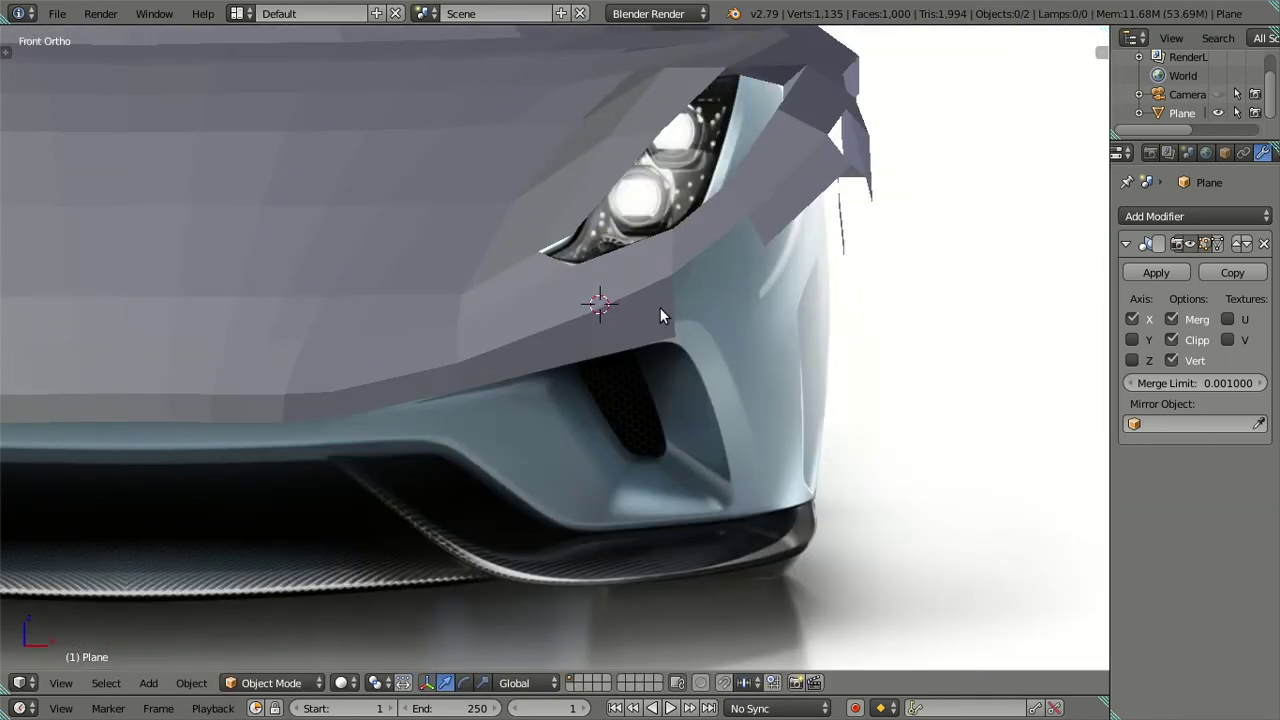
pyautogui.scroll(2, 657, 314)
pyautogui.press('Tab')
pyautogui.scroll(-5, 637, 310)
pyautogui.press('z')
pyautogui.scroll(3, 656, 308)
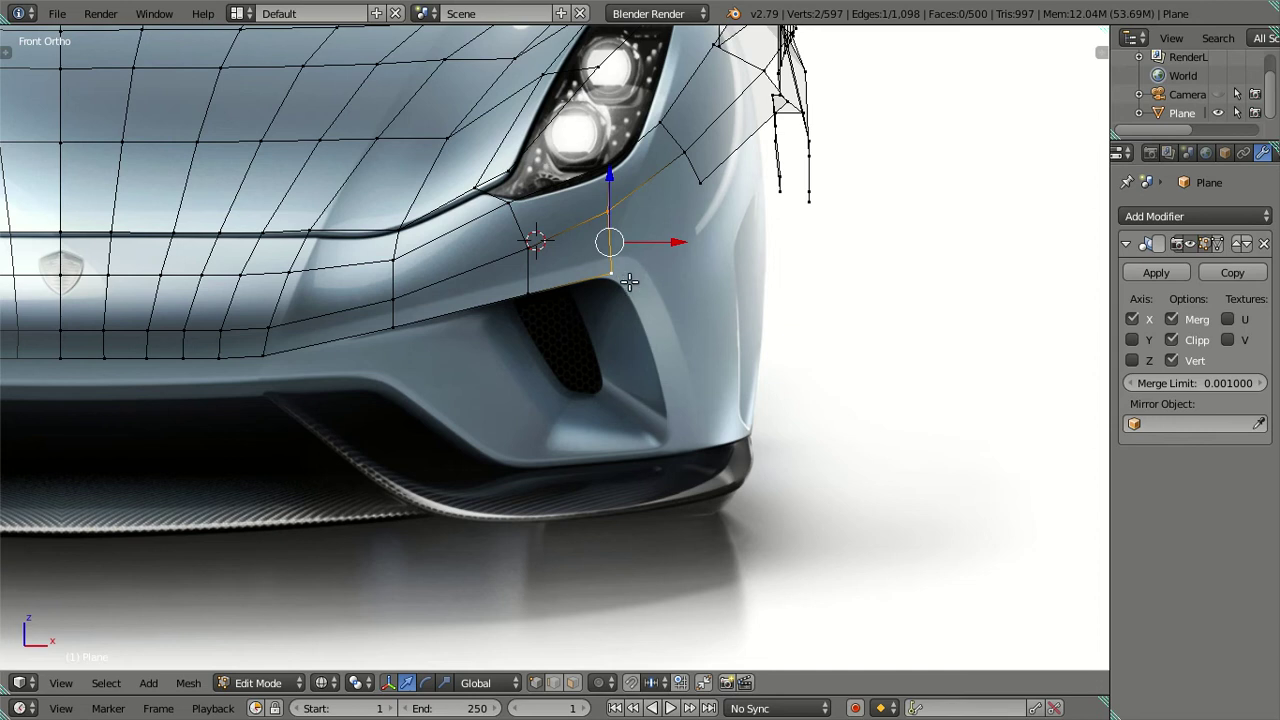
# Extrude a vertex from the bumper's lower corner beside the intake and align it vertically with the one above
pyautogui.click(611, 273)
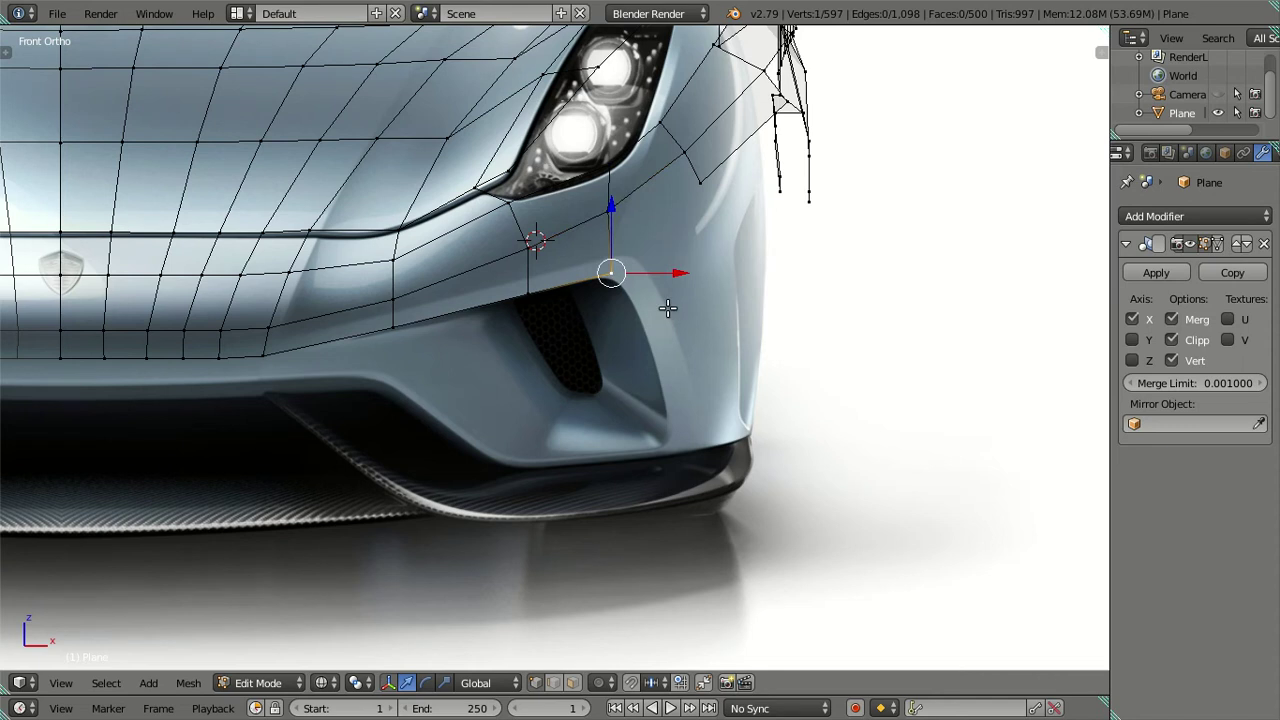
pyautogui.press('e')
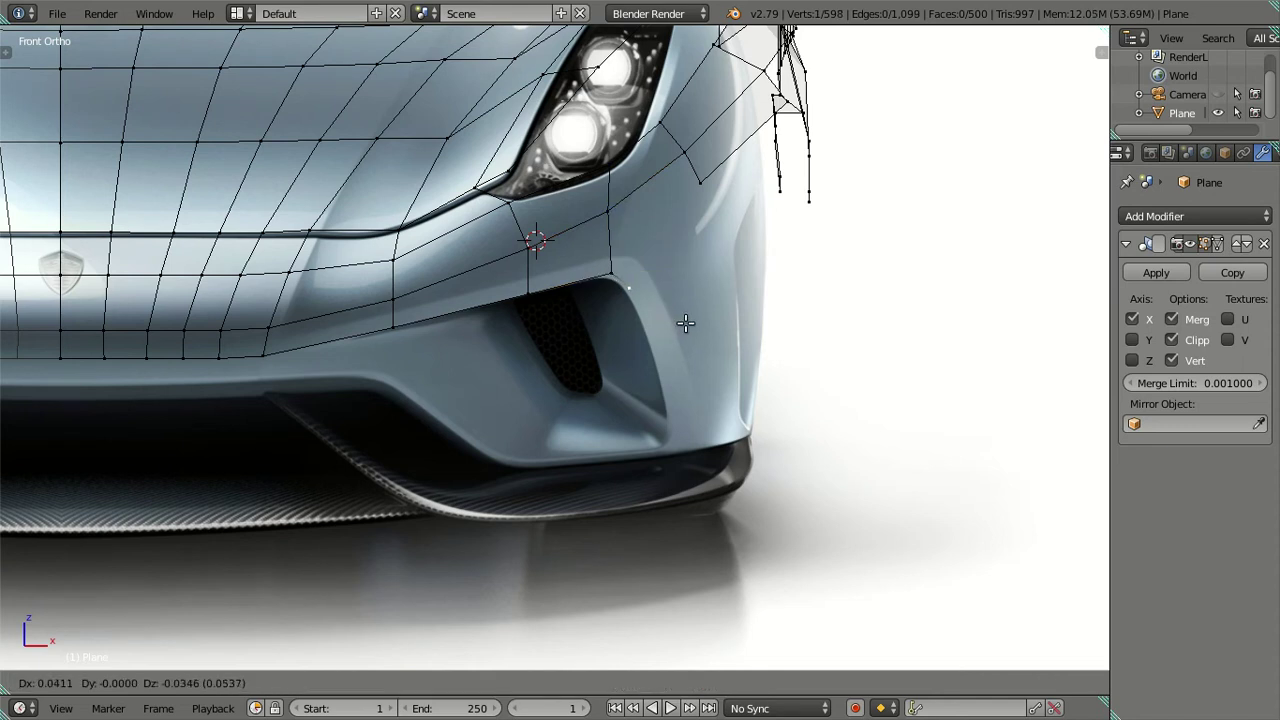
pyautogui.click(685, 322)
pyautogui.scroll(1, 685, 322)
pyautogui.keyDown('shift'); pyautogui.click(622, 262); pyautogui.keyUp('shift')
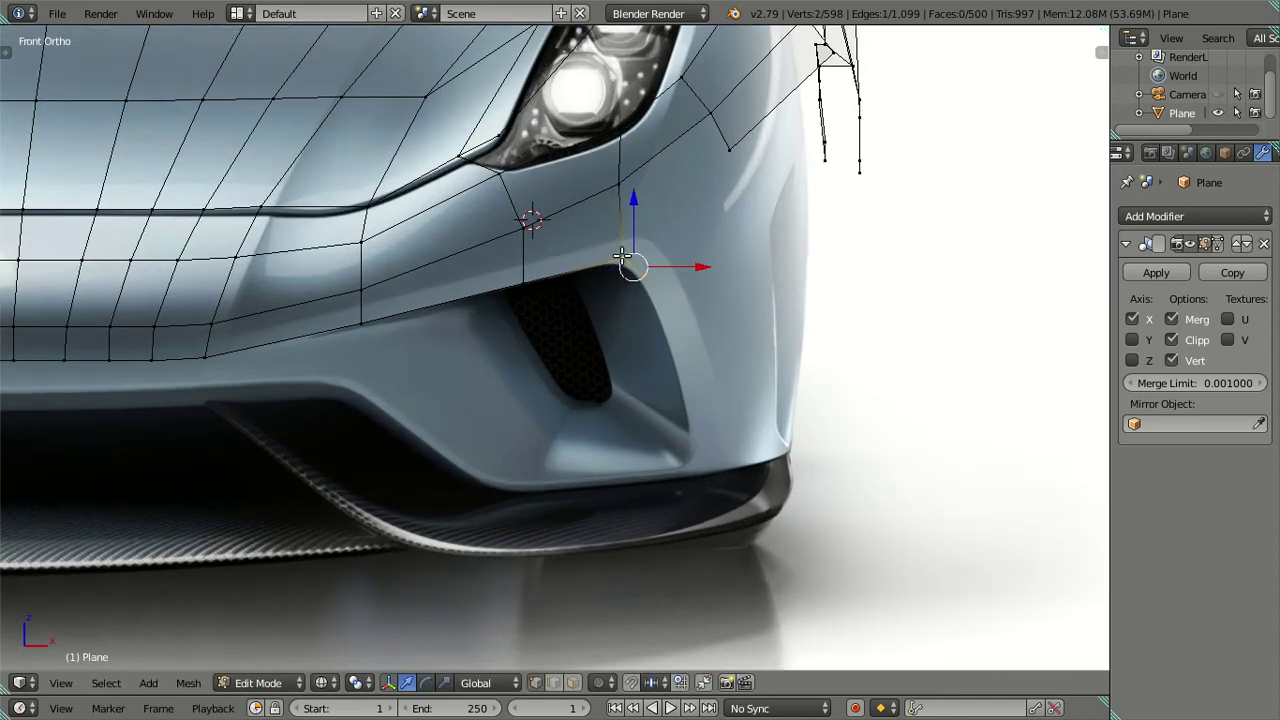
pyautogui.press('g')
pyautogui.press('z')
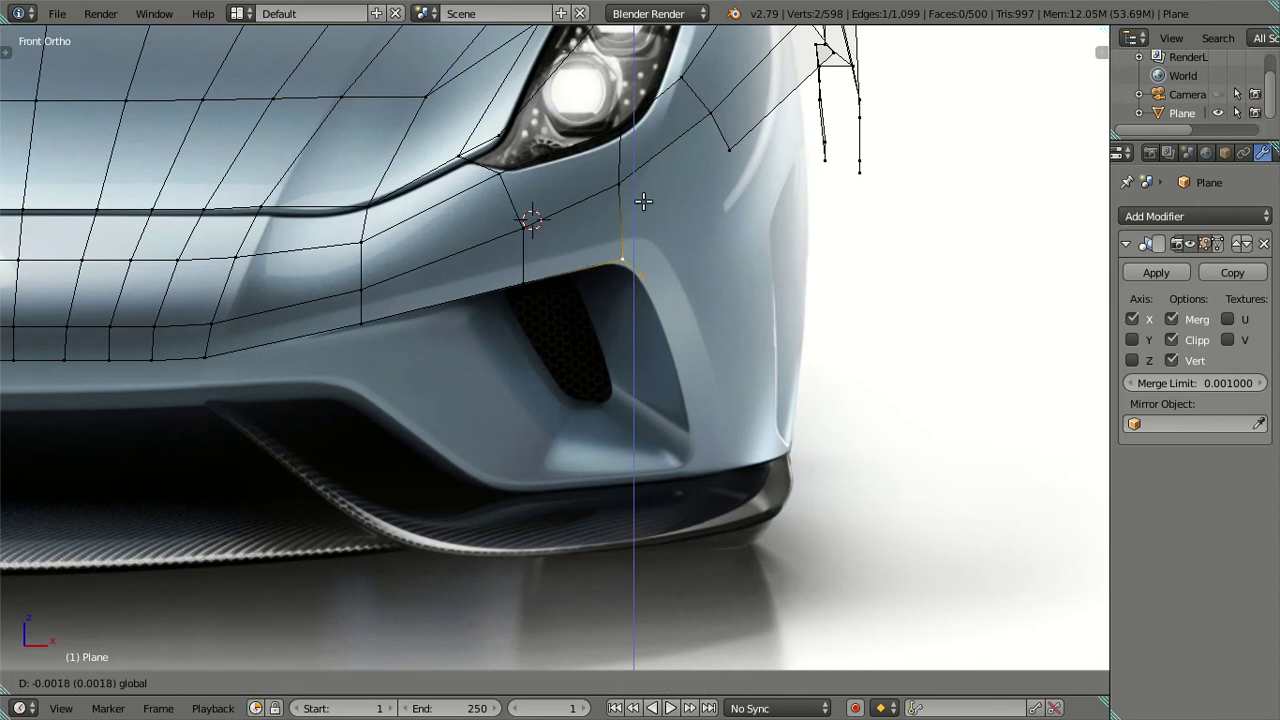
pyautogui.click(643, 202)
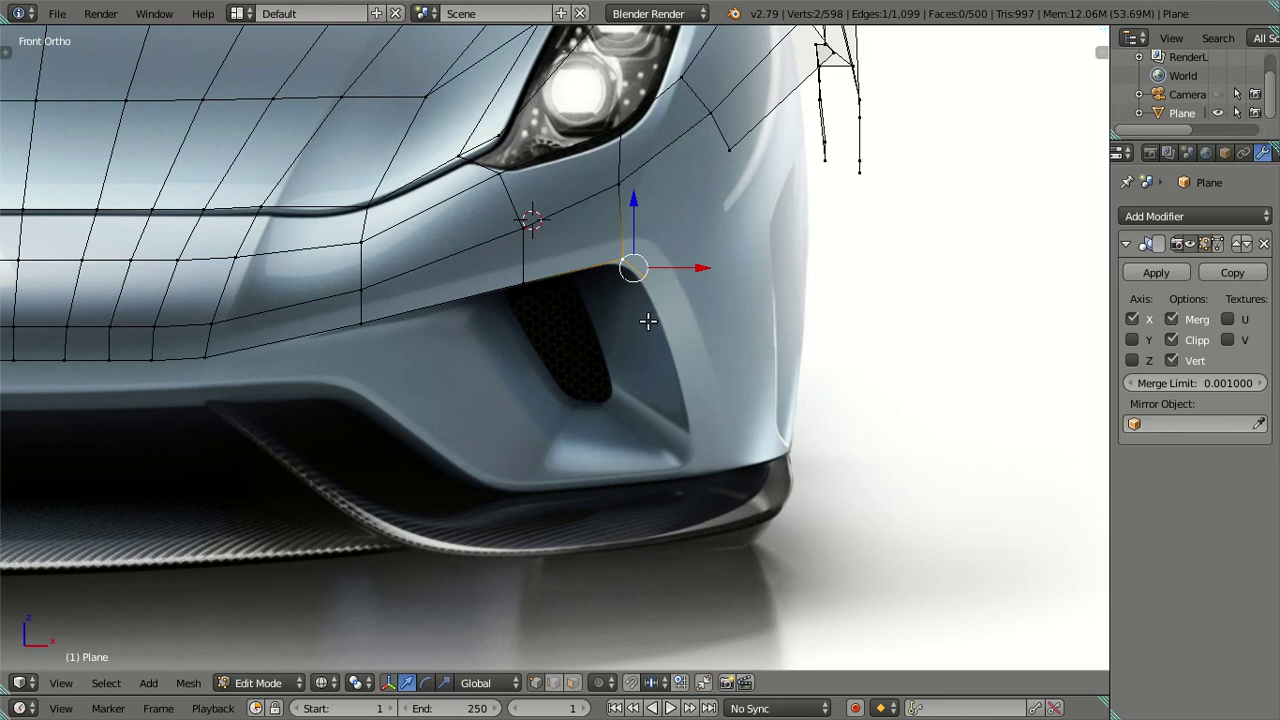
# Extrude another vertex further down the intake's outer edge
pyautogui.rightClick(638, 262)
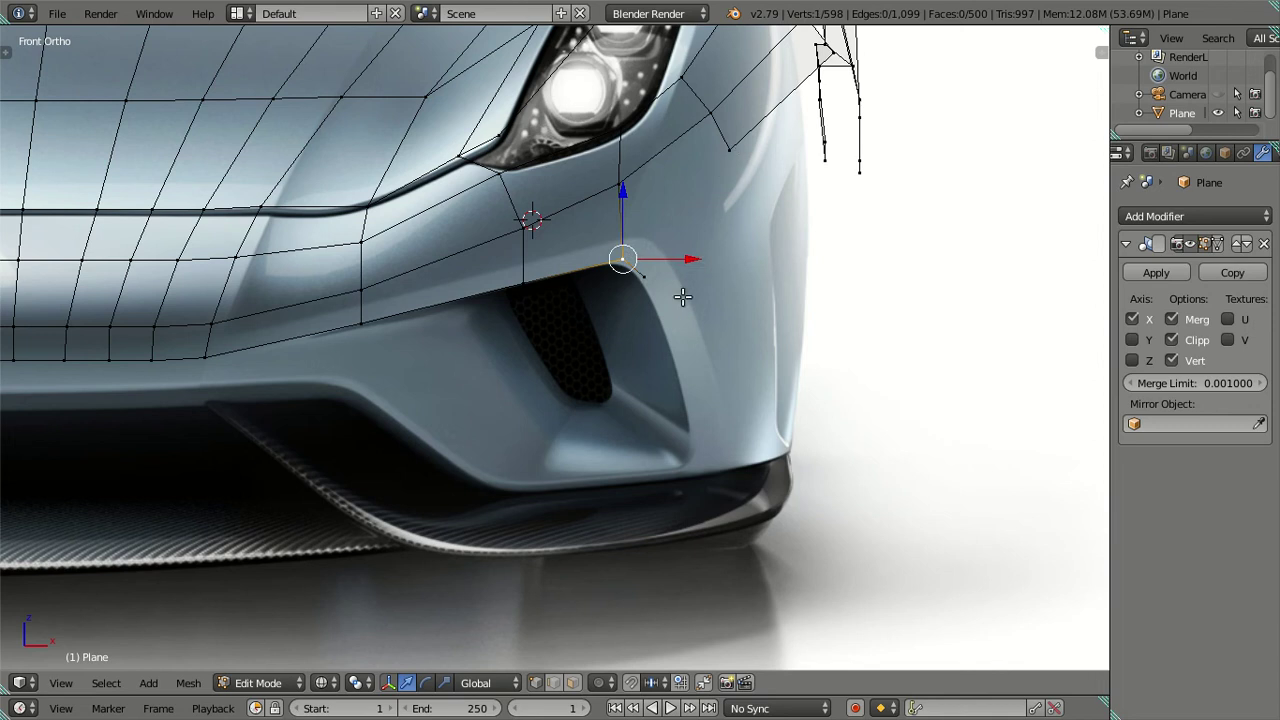
pyautogui.press('e')
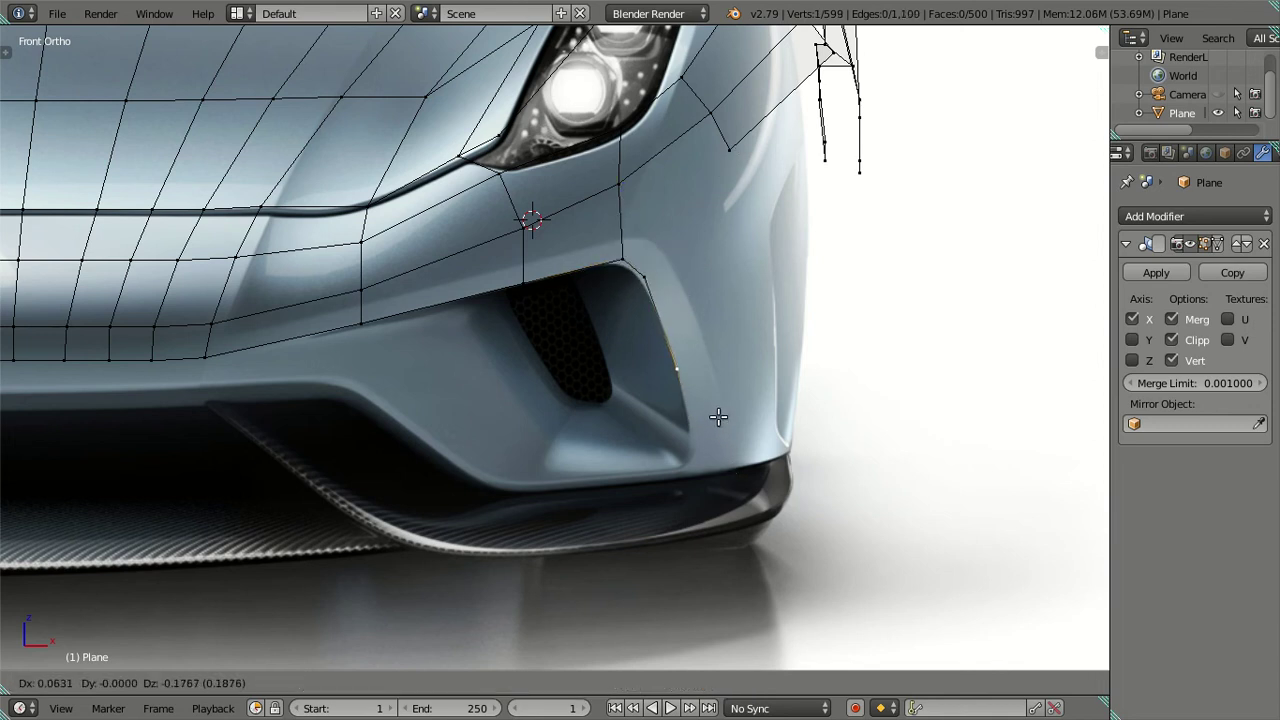
pyautogui.click(716, 398)
# Extrude two more vertices down to the intake's bottom corner and undo the extra one
pyautogui.press('e')
pyautogui.click(741, 509)
pyautogui.press('e')
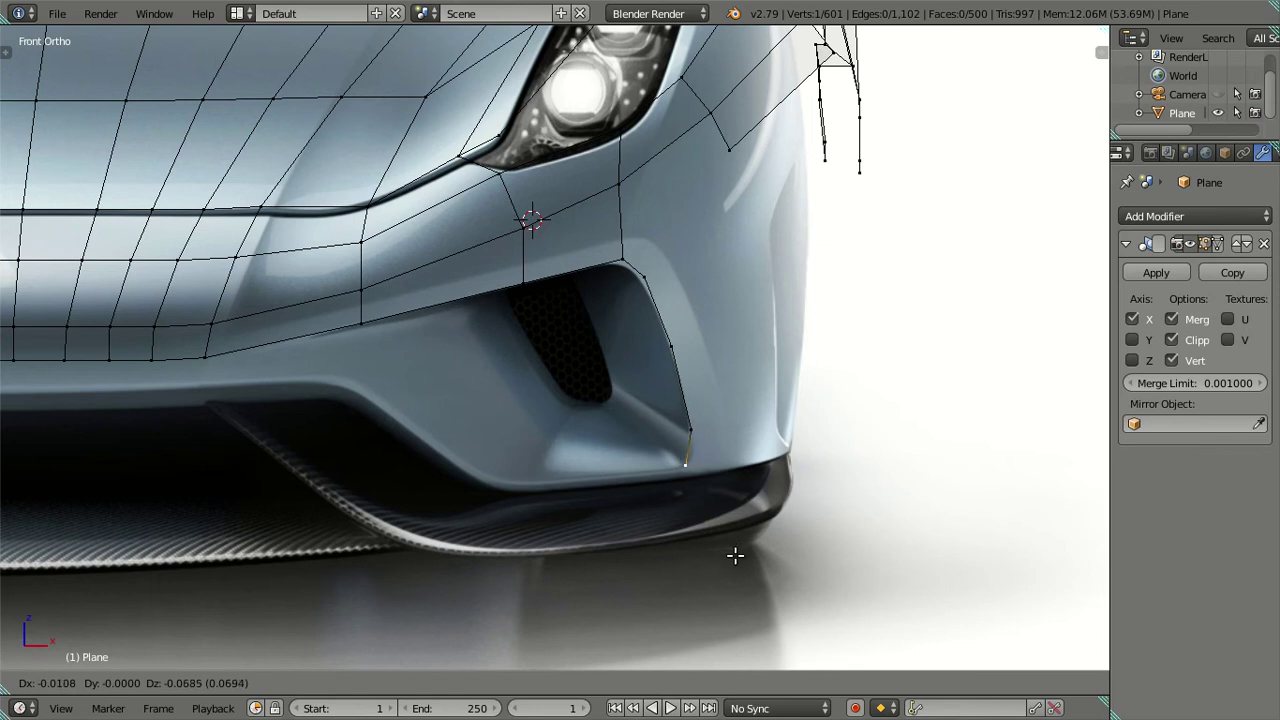
pyautogui.click(735, 555)
pyautogui.press('e')
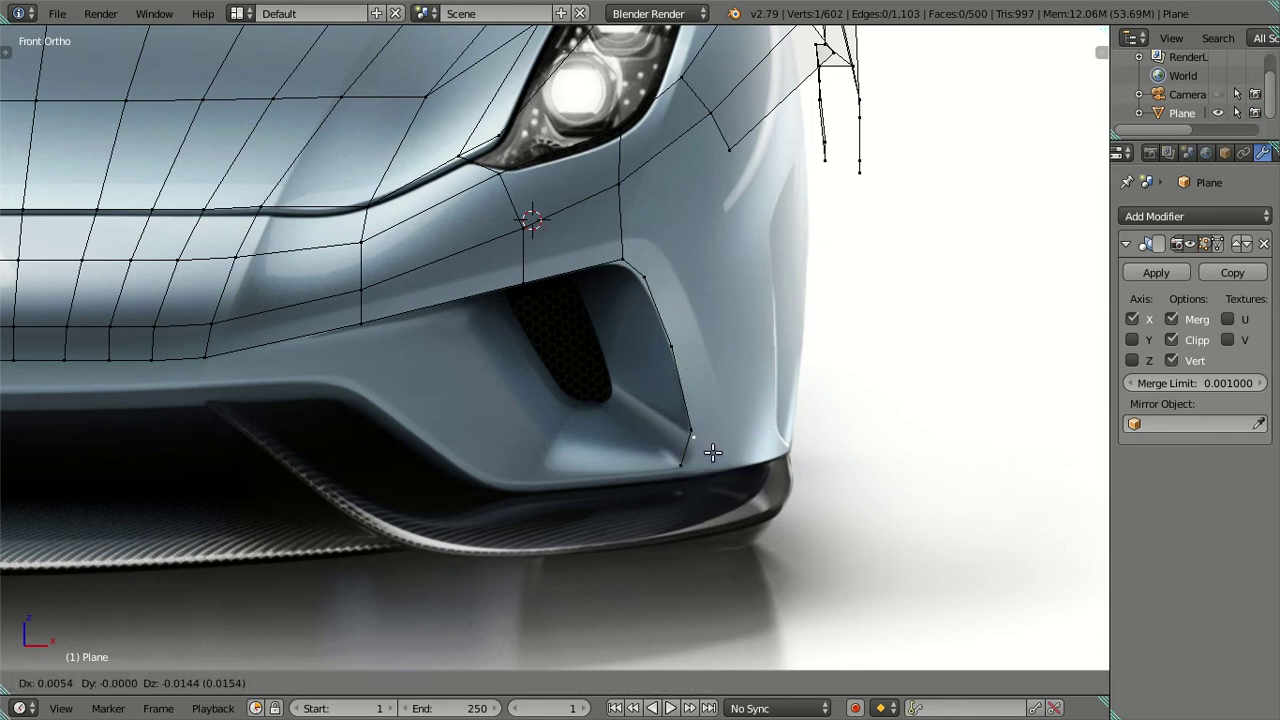
pyautogui.rightClick(716, 441)
pyautogui.hotkey('ctrl', 'z')
# Move the bottom vertex onto the intake corner and drop the vertex above it along the edge
pyautogui.click(697, 428)
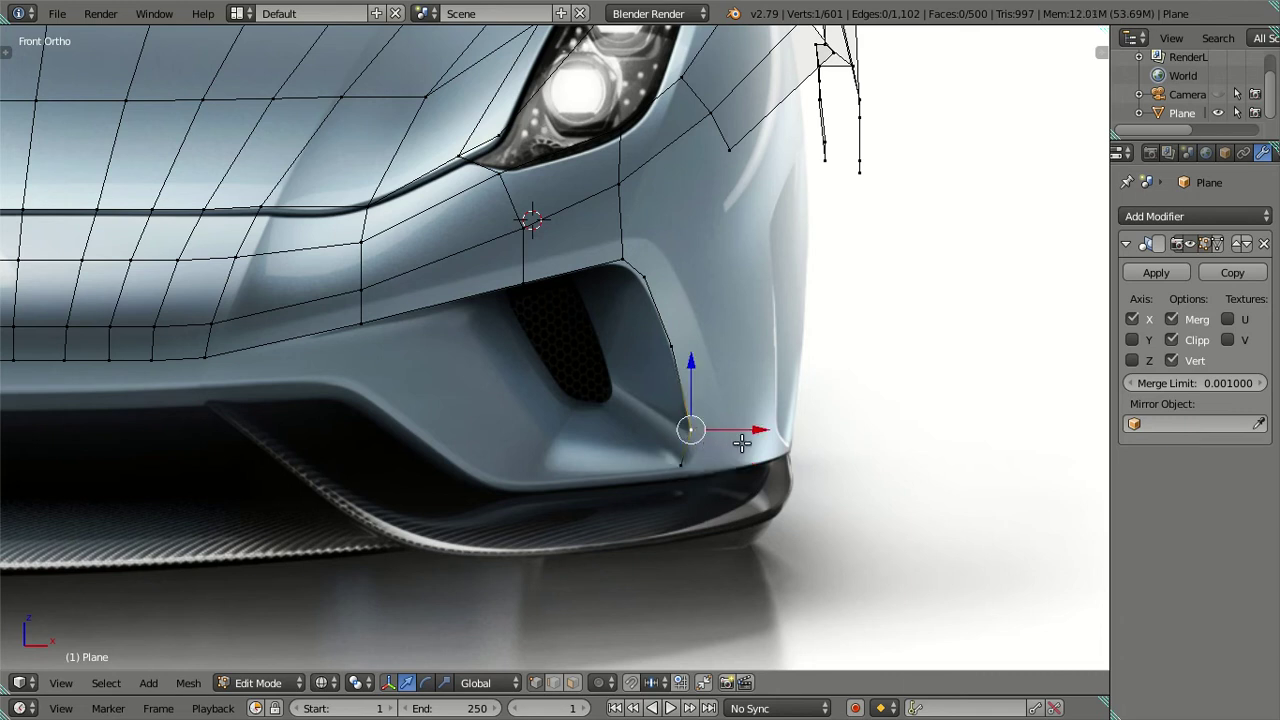
pyautogui.press('g')
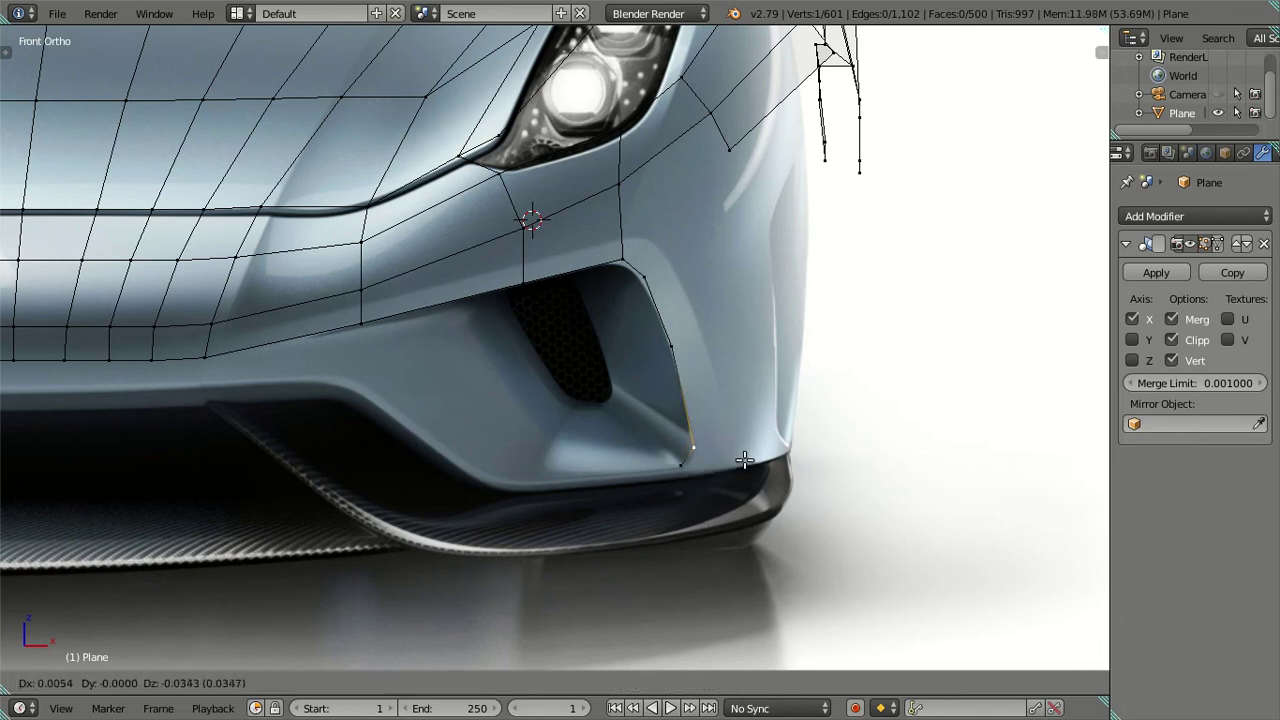
pyautogui.click(745, 459)
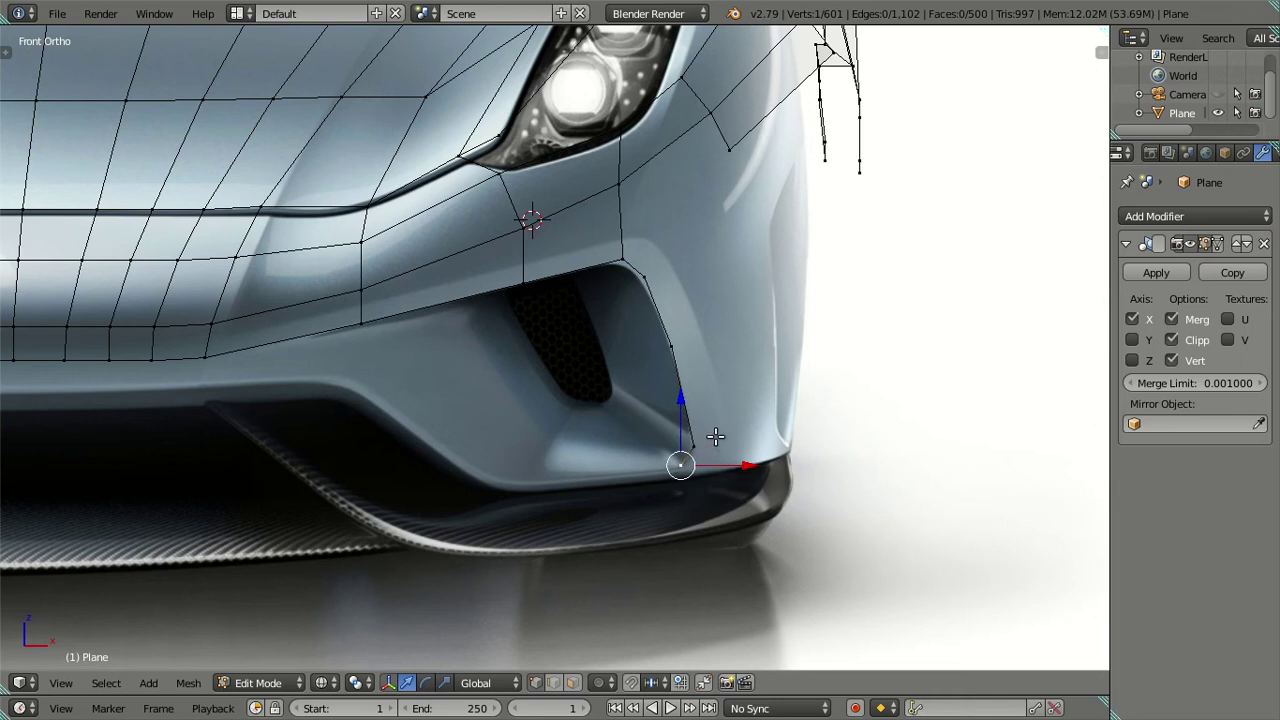
pyautogui.rightClick(672, 352)
pyautogui.press('g')
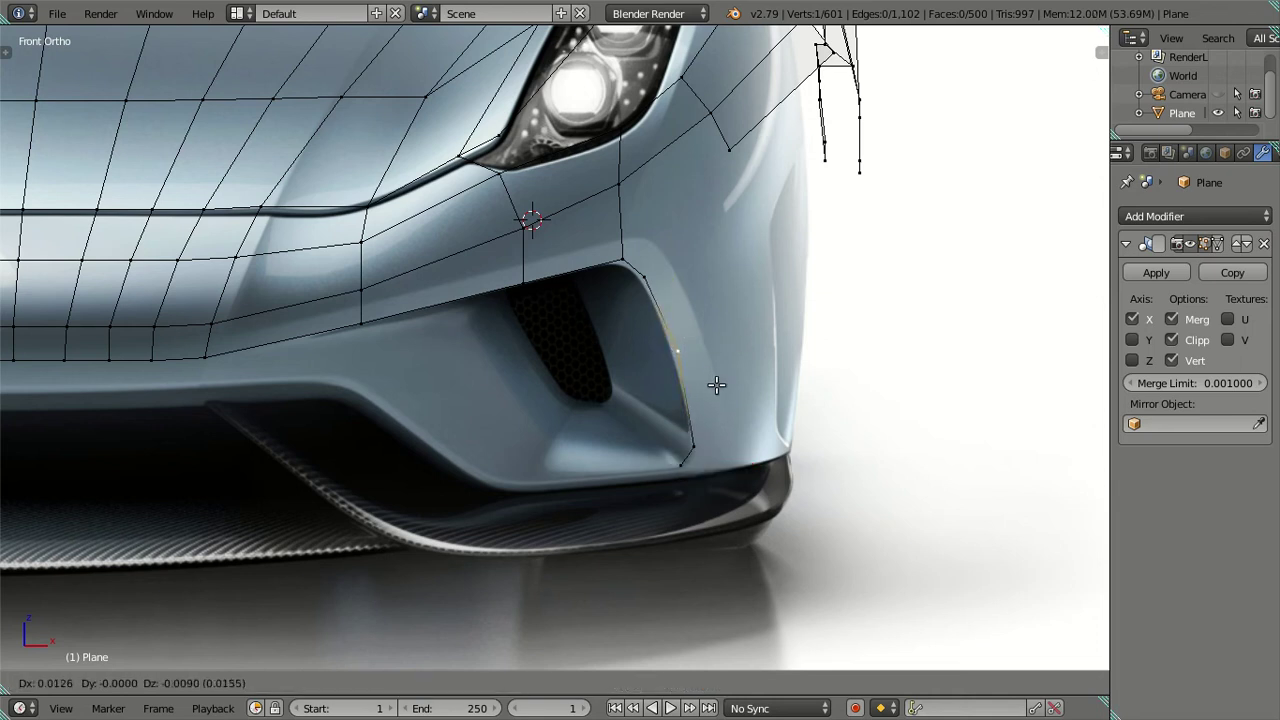
pyautogui.click(709, 396)
# Reposition the strip vertex above the intake and the intake's upper corner vertex onto the reference
pyautogui.rightClick(641, 277)
pyautogui.keyDown('shift'); pyautogui.rightClick(622, 260); pyautogui.keyUp('shift')
pyautogui.rightClick(623, 260)
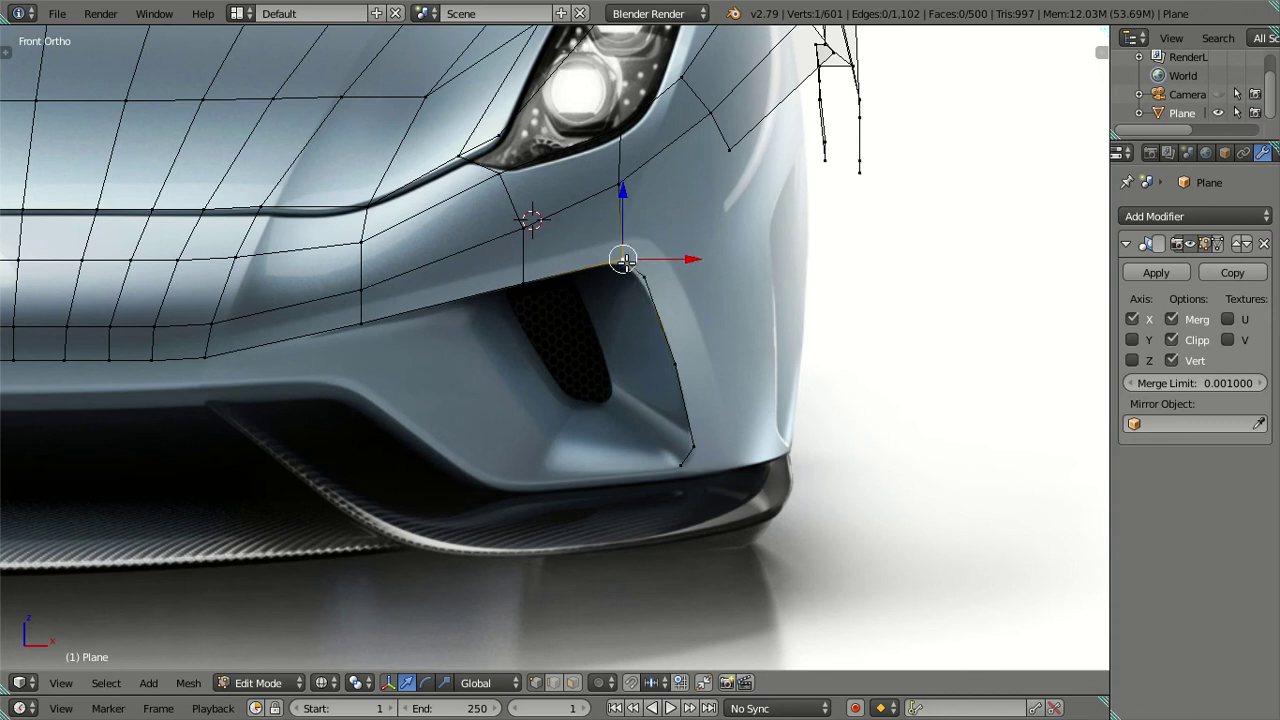
pyautogui.rightClick(613, 185)
pyautogui.press('g')
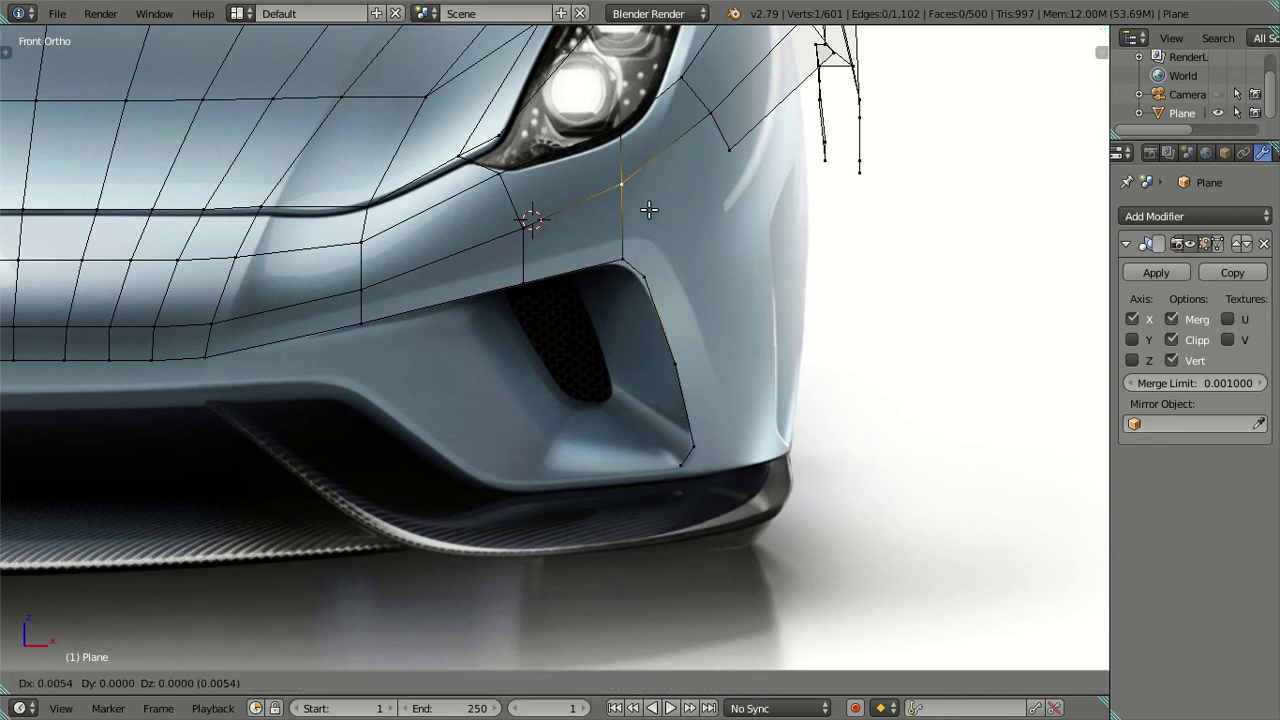
pyautogui.click(664, 206)
pyautogui.rightClick(622, 259)
pyautogui.press('g')
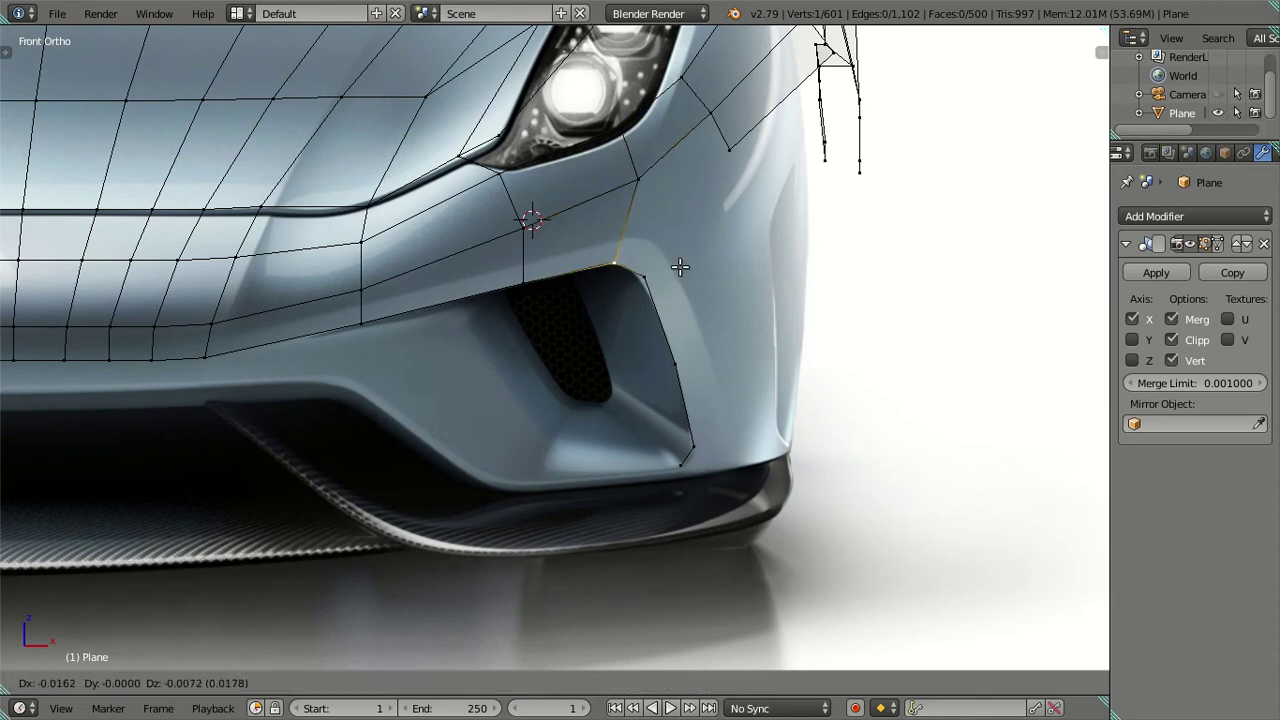
pyautogui.click(679, 264)
# Nudge the next vertex down the intake edge to follow the outline, then deselect everything
pyautogui.rightClick(644, 277)
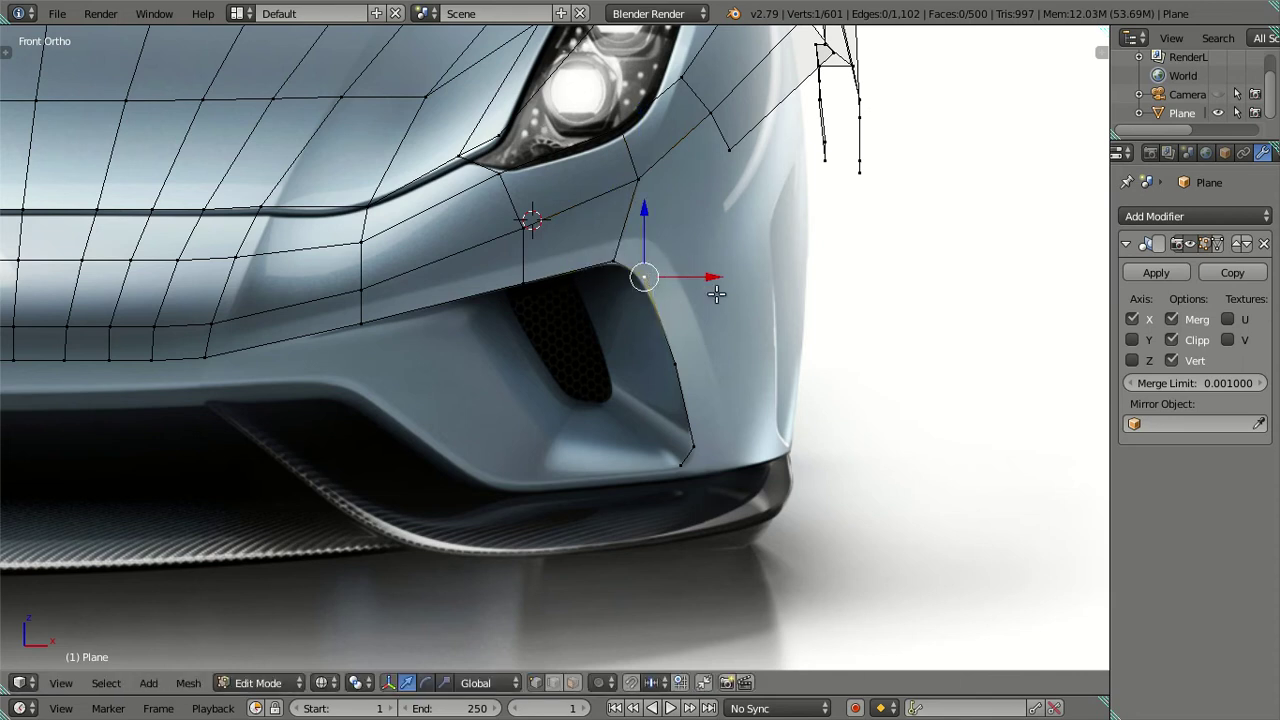
pyautogui.press('g')
pyautogui.click(716, 296)
pyautogui.rightClick(695, 349)
pyautogui.press('a')
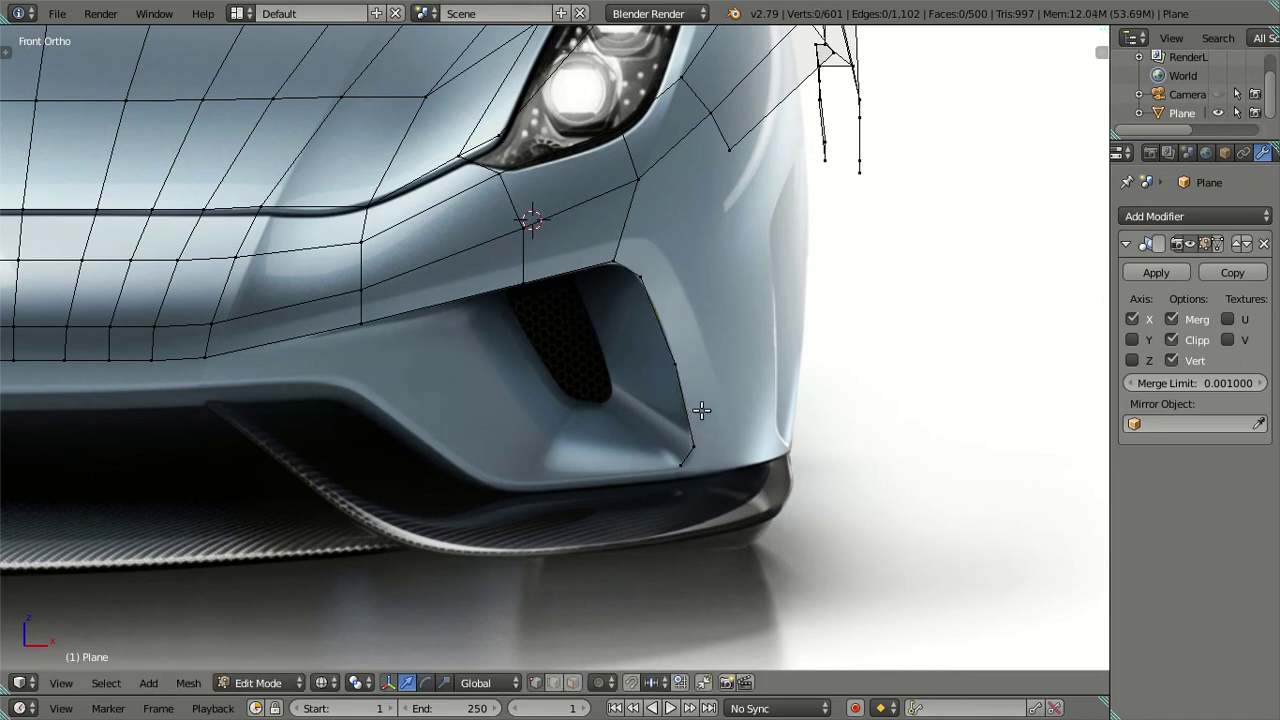
pyautogui.moveTo(654, 260)
pyautogui.mouseDown(button='middle')
pyautogui.moveTo(691, 463)
pyautogui.moveTo(669, 491)
pyautogui.moveTo(631, 289)
pyautogui.moveTo(619, 323)
pyautogui.mouseUp(button='middle')
# Push two intake edge vertices back in depth along the Y axis
pyautogui.rightClick(619, 323)
pyautogui.press('g')
pyautogui.press('y')
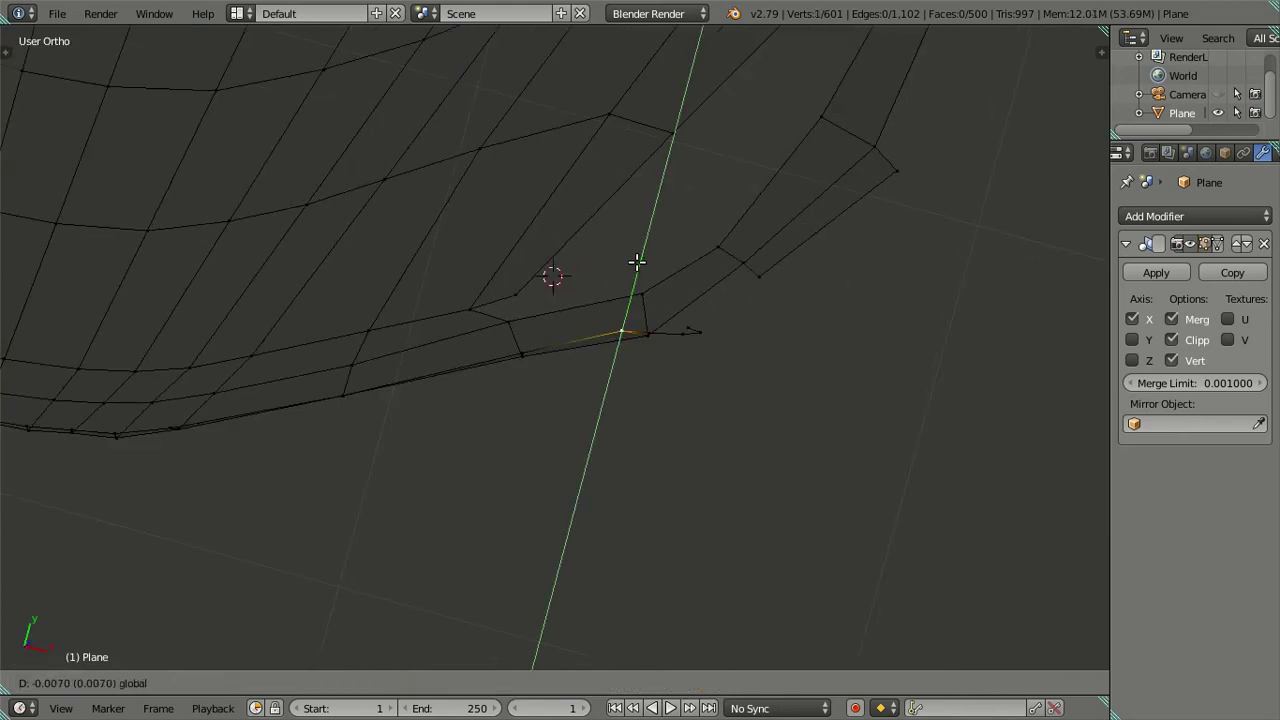
pyautogui.click(639, 275)
pyautogui.moveTo(647, 272)
pyautogui.mouseDown(button='middle')
pyautogui.moveTo(666, 271)
pyautogui.moveTo(636, 300)
pyautogui.moveTo(843, 157)
pyautogui.moveTo(629, 217)
pyautogui.moveTo(569, 263)
pyautogui.moveTo(591, 229)
pyautogui.mouseUp(button='middle')
pyautogui.keyDown('shift'); pyautogui.rightClick(634, 300); pyautogui.keyUp('shift')
pyautogui.press('g')
pyautogui.press('y')
pyautogui.click(662, 282)
# Return to the front view, preview solid shading, and select the intake's bottom corner vertex
pyautogui.press('KP_1')
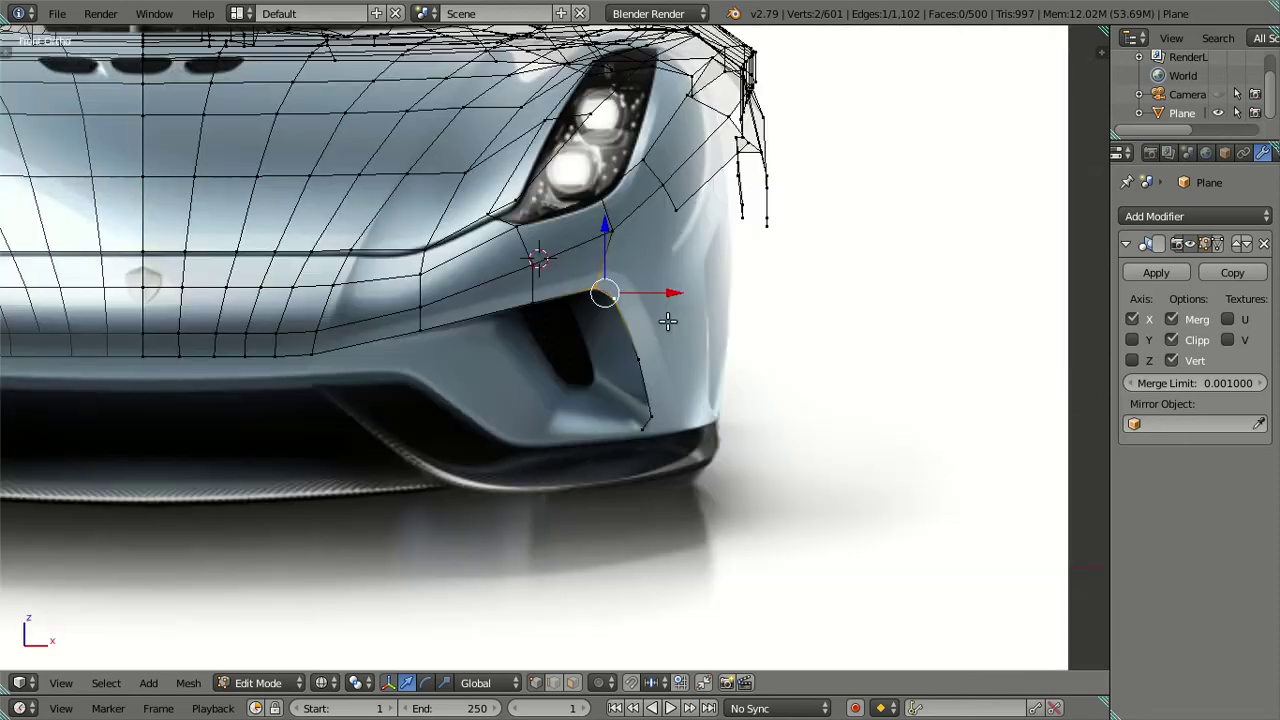
pyautogui.press('z')
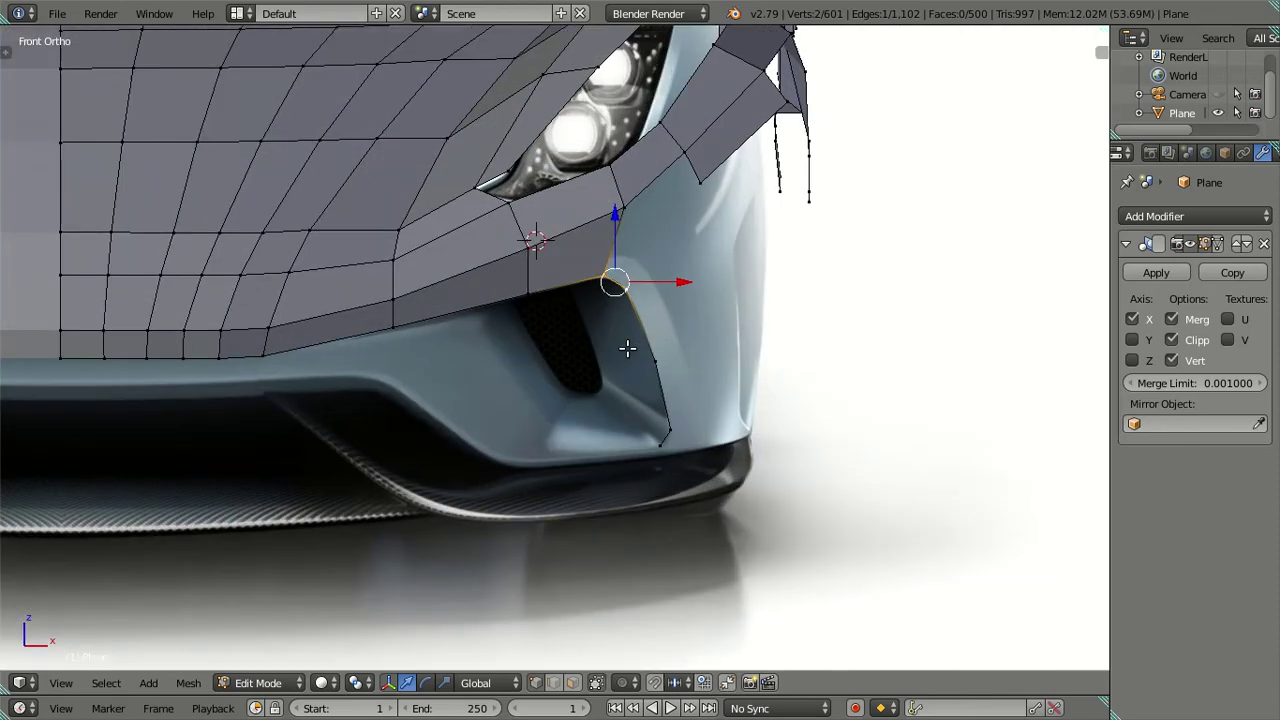
pyautogui.press('z')
pyautogui.rightClick(662, 448)
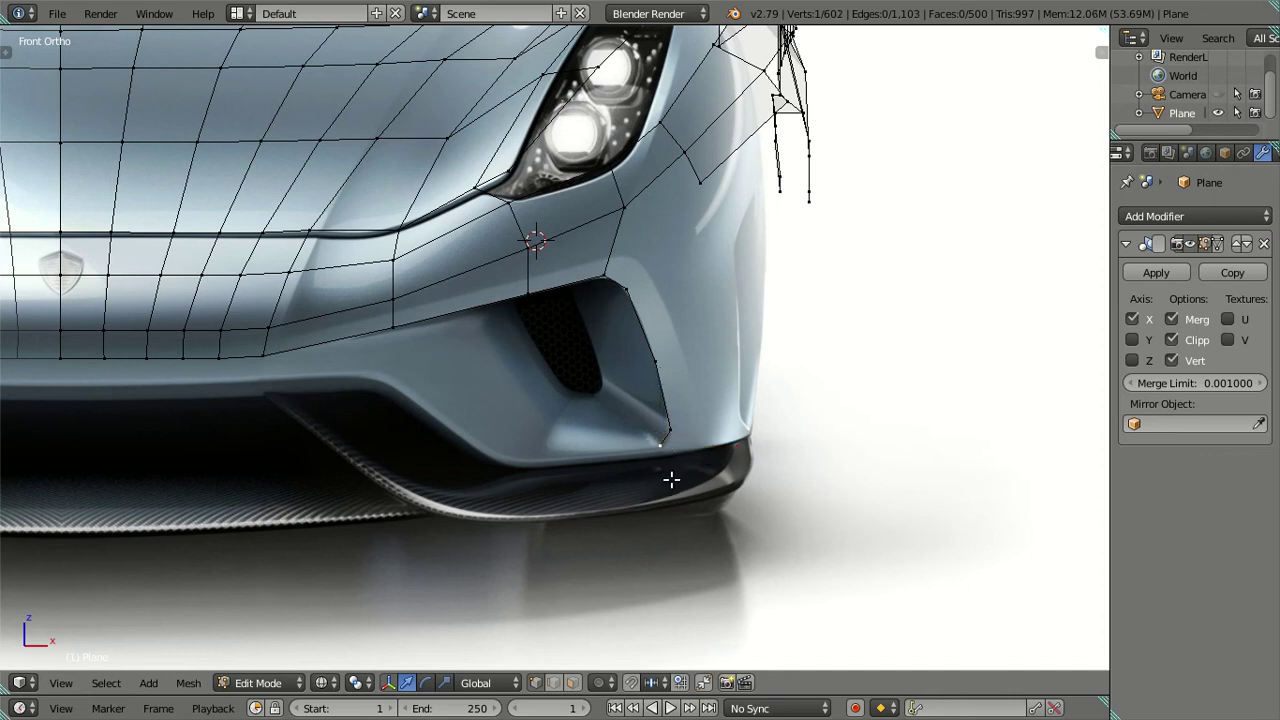
# Extrude a new vertex leftward and position it at the intake's bottom-left
pyautogui.press('e')
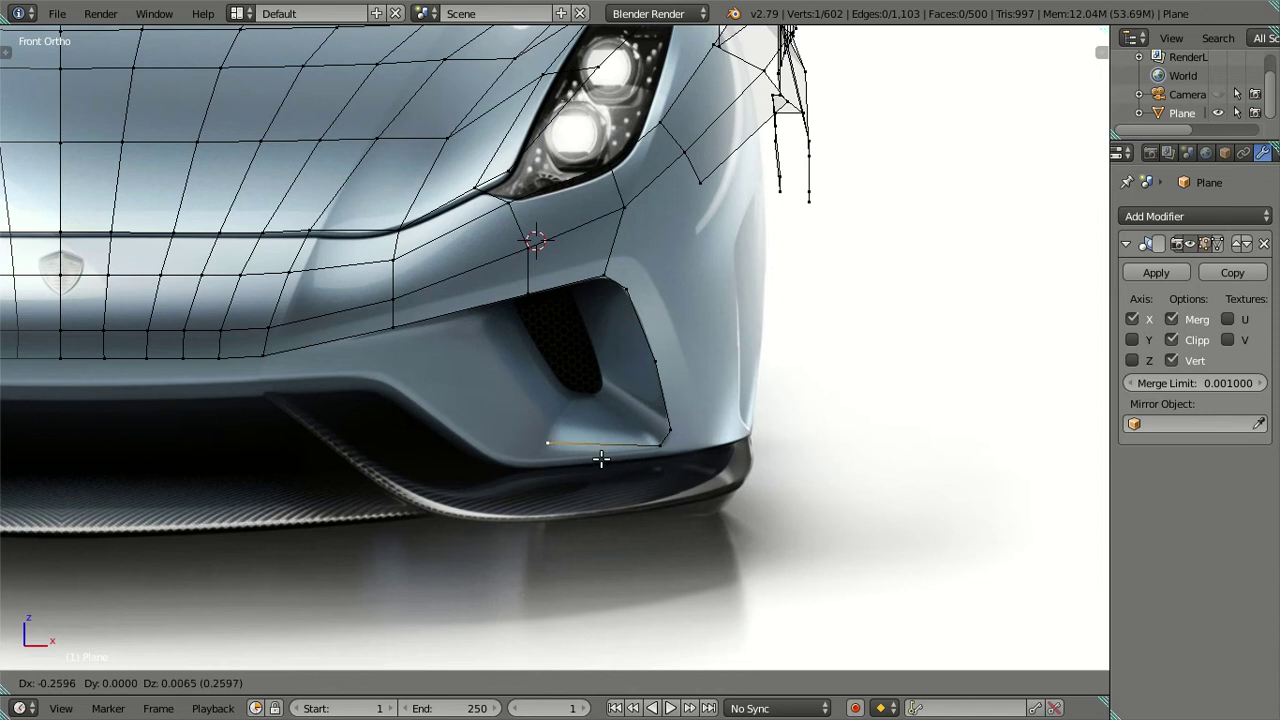
pyautogui.click(601, 459)
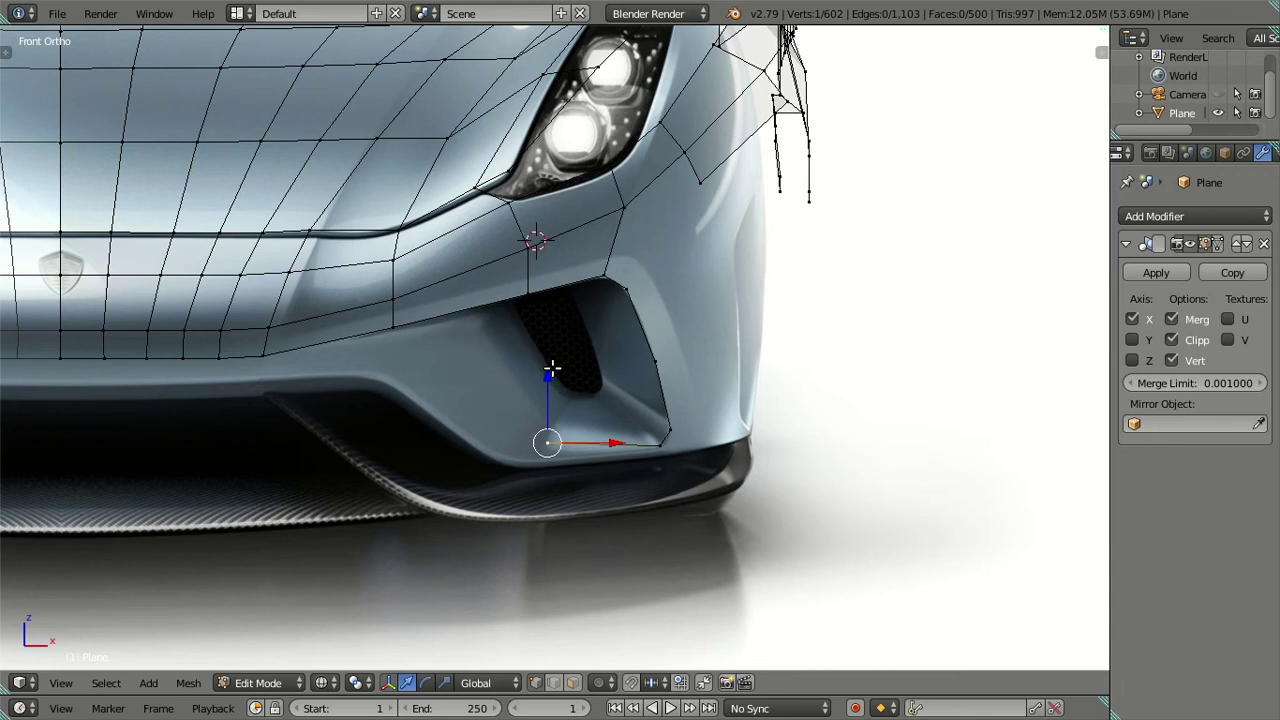
pyautogui.moveTo(551, 369); pyautogui.dragTo(553, 377)
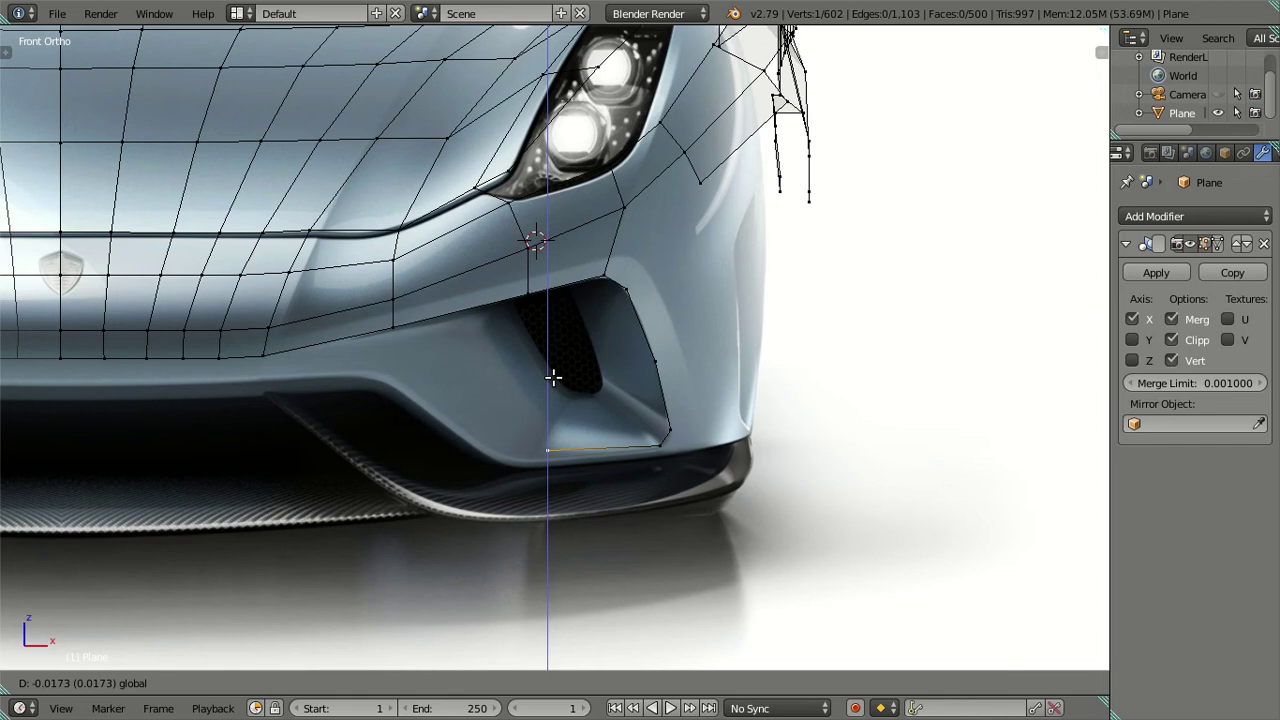
pyautogui.moveTo(553, 377); pyautogui.dragTo(553, 380)
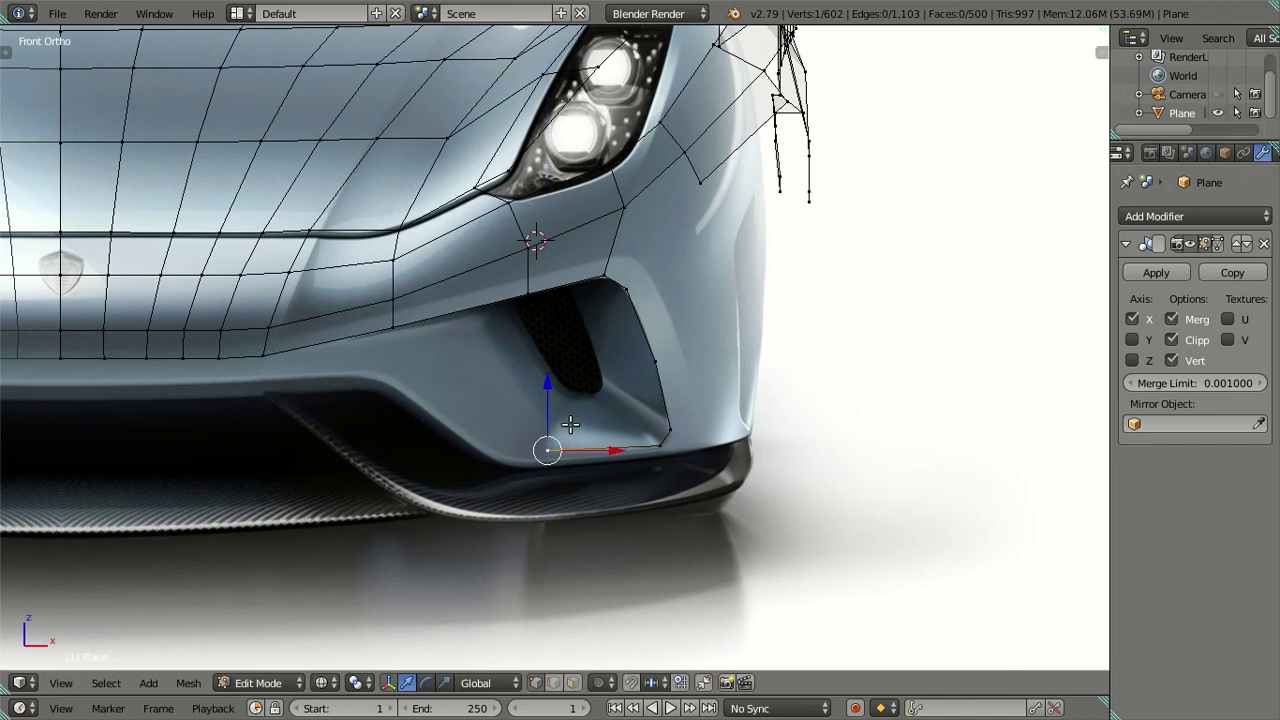
pyautogui.moveTo(549, 390); pyautogui.dragTo(563, 368)
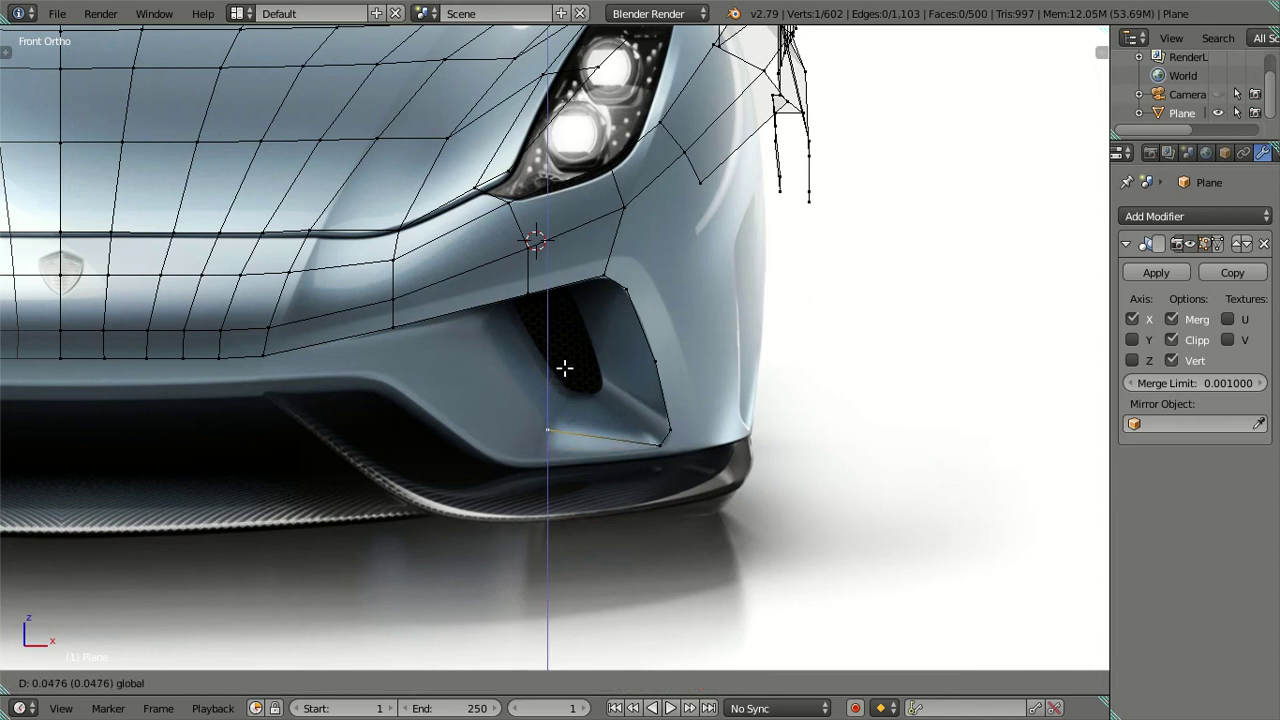
pyautogui.moveTo(565, 369); pyautogui.dragTo(590, 388)
pyautogui.moveTo(592, 446); pyautogui.dragTo(588, 432)
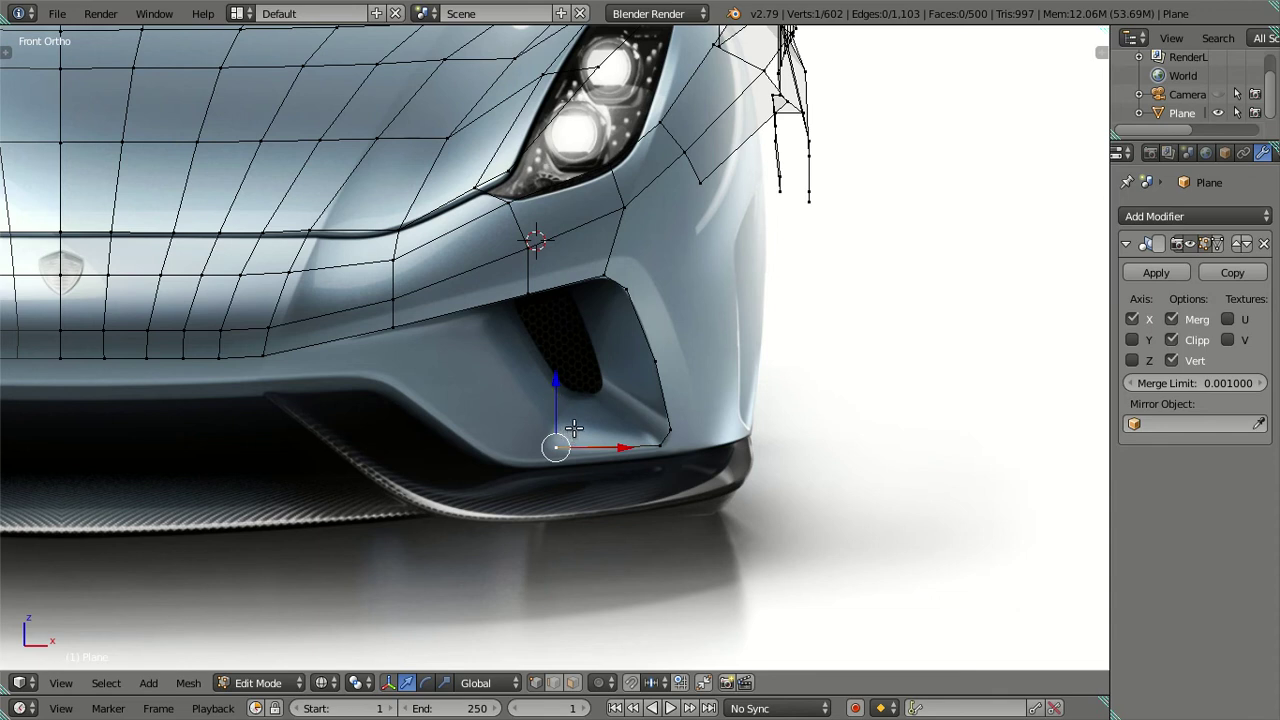
# Join the new vertex to the upper mesh vertex with an edge, closing the intake loop
pyautogui.keyDown('shift'); pyautogui.rightClick(395, 326); pyautogui.keyUp('shift')
pyautogui.press('f')
pyautogui.press('a')
pyautogui.keyDown('alt'); pyautogui.rightClick(646, 326); pyautogui.keyUp('alt')
# Move one intake outline vertex back along Y in several passes, checking from different angles
pyautogui.moveTo(791, 389)
pyautogui.mouseDown(button='middle')
pyautogui.moveTo(617, 340)
pyautogui.moveTo(551, 376)
pyautogui.moveTo(586, 551)
pyautogui.moveTo(597, 506)
pyautogui.mouseUp(button='middle')
pyautogui.press('a')
pyautogui.rightClick(530, 296)
pyautogui.press('g')
pyautogui.press('y')
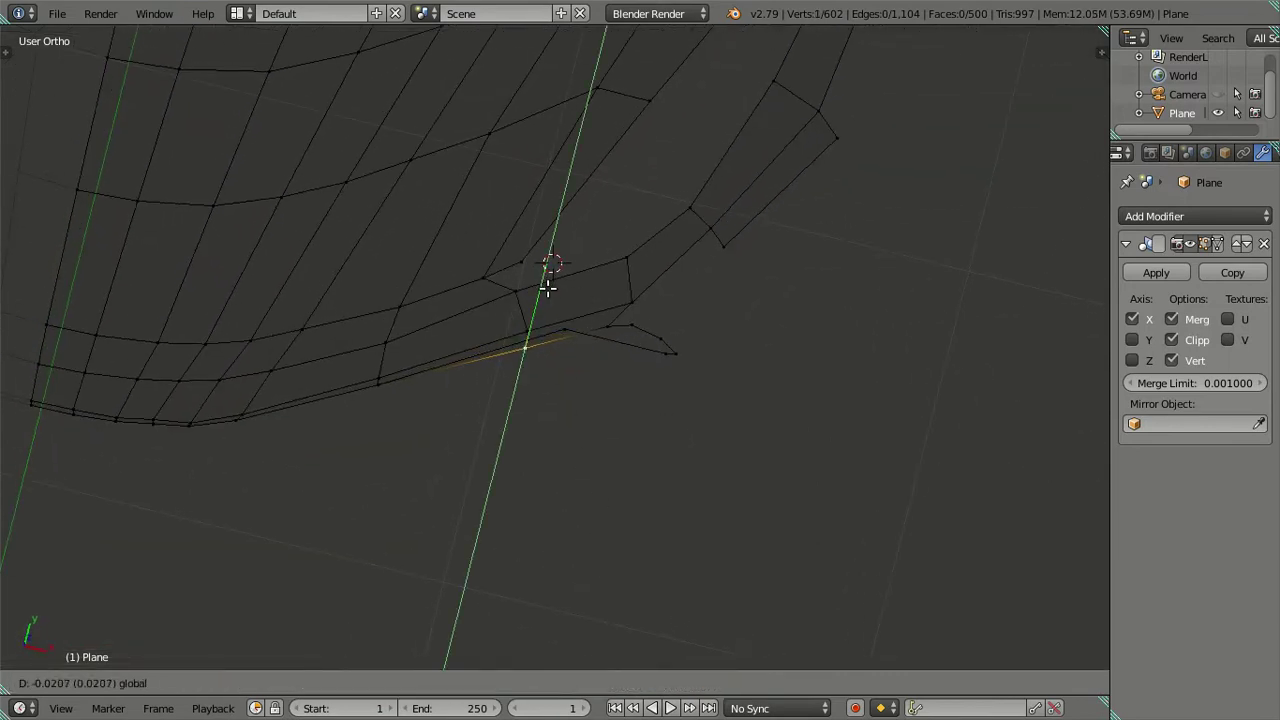
pyautogui.click(571, 323)
pyautogui.moveTo(571, 323)
pyautogui.mouseDown(button='middle')
pyautogui.moveTo(495, 293)
pyautogui.moveTo(406, 286)
pyautogui.mouseUp(button='middle')
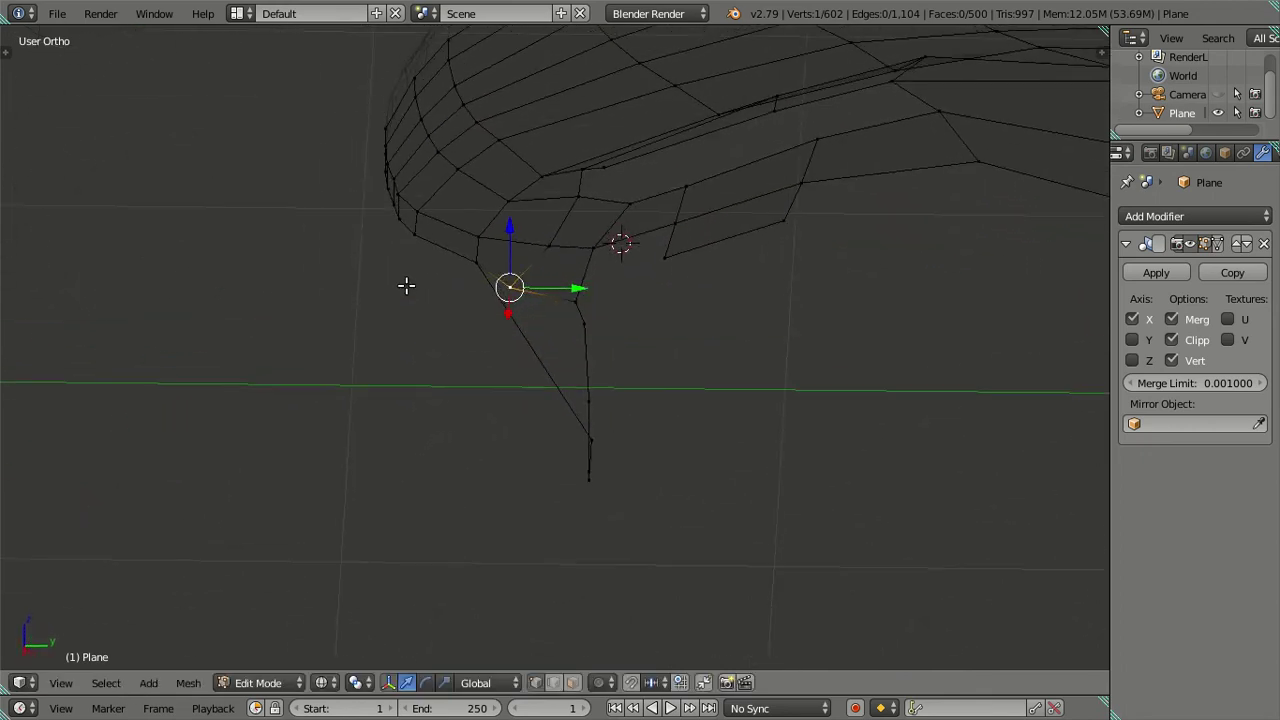
pyautogui.press('g')
pyautogui.press('y')
pyautogui.click(600, 284)
pyautogui.moveTo(600, 284)
pyautogui.mouseDown(button='middle')
pyautogui.moveTo(583, 397)
pyautogui.moveTo(591, 454)
pyautogui.moveTo(597, 397)
pyautogui.moveTo(651, 383)
pyautogui.moveTo(563, 394)
pyautogui.moveTo(645, 481)
pyautogui.moveTo(640, 340)
pyautogui.mouseUp(button='middle')
pyautogui.press('g')
pyautogui.press('y')
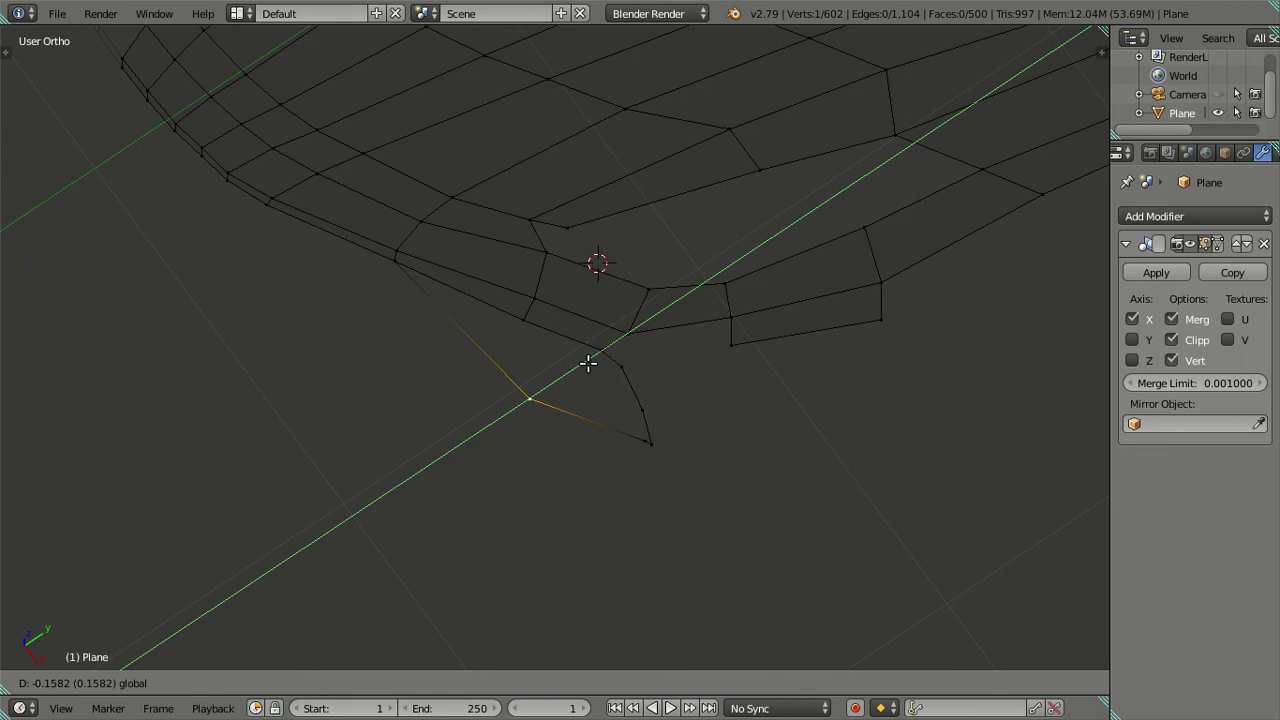
pyautogui.click(588, 363)
# Shift the connected vertex pair and the lowest intake outline vertex in depth along Y
pyautogui.moveTo(591, 363)
pyautogui.mouseDown(button='middle')
pyautogui.moveTo(643, 406)
pyautogui.moveTo(603, 346)
pyautogui.moveTo(617, 453)
pyautogui.moveTo(648, 466)
pyautogui.moveTo(634, 423)
pyautogui.moveTo(586, 438)
pyautogui.mouseUp(button='middle')
pyautogui.keyDown('shift'); pyautogui.click(645, 468); pyautogui.keyUp('shift')
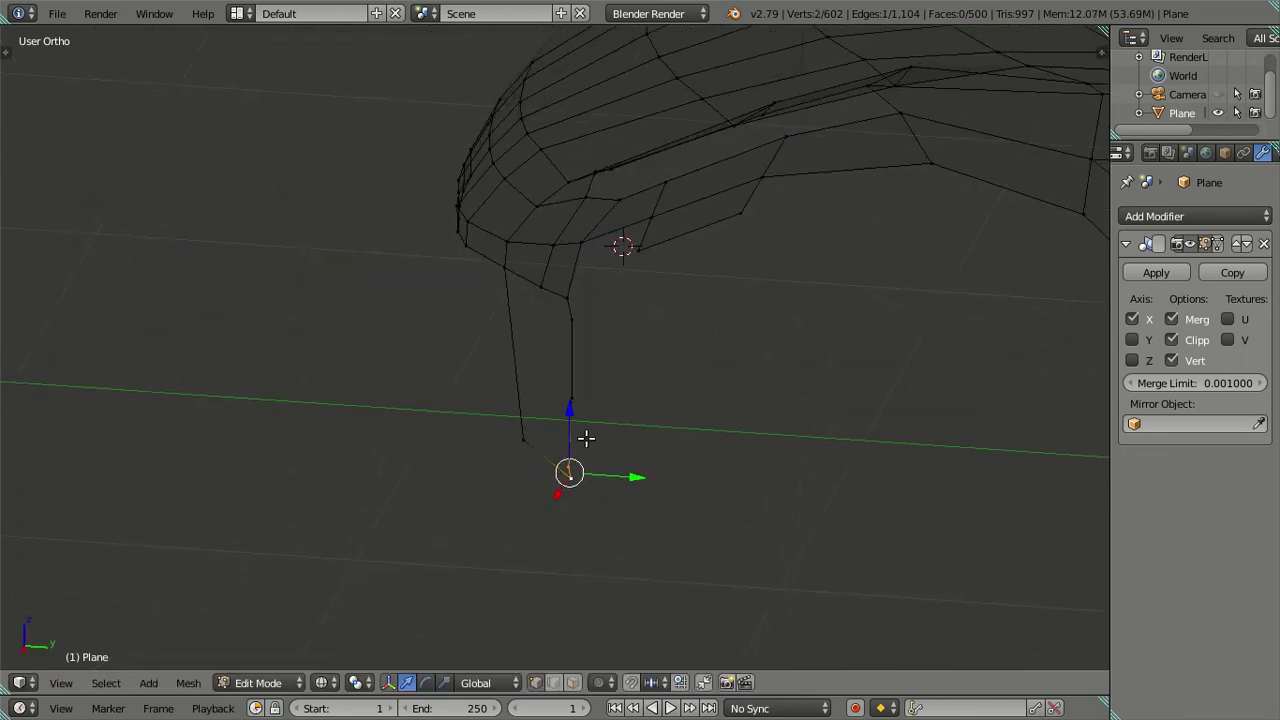
pyautogui.press('g')
pyautogui.press('y')
pyautogui.click(660, 471)
pyautogui.rightClick(575, 388)
pyautogui.press('g')
pyautogui.press('y')
pyautogui.click(640, 403)
# In Right view, slide the lower intake vertex along Y to match the side reference
pyautogui.press('KP_3')
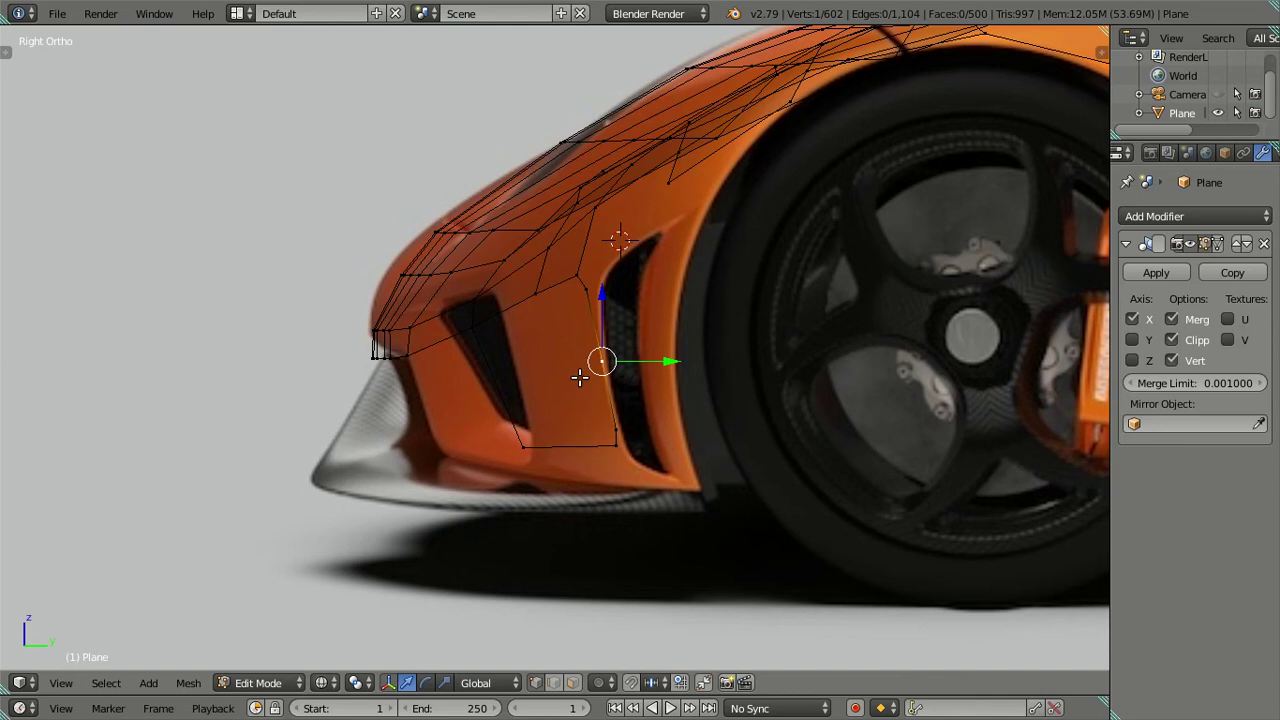
pyautogui.rightClick(537, 455)
pyautogui.press('g')
pyautogui.press('y')
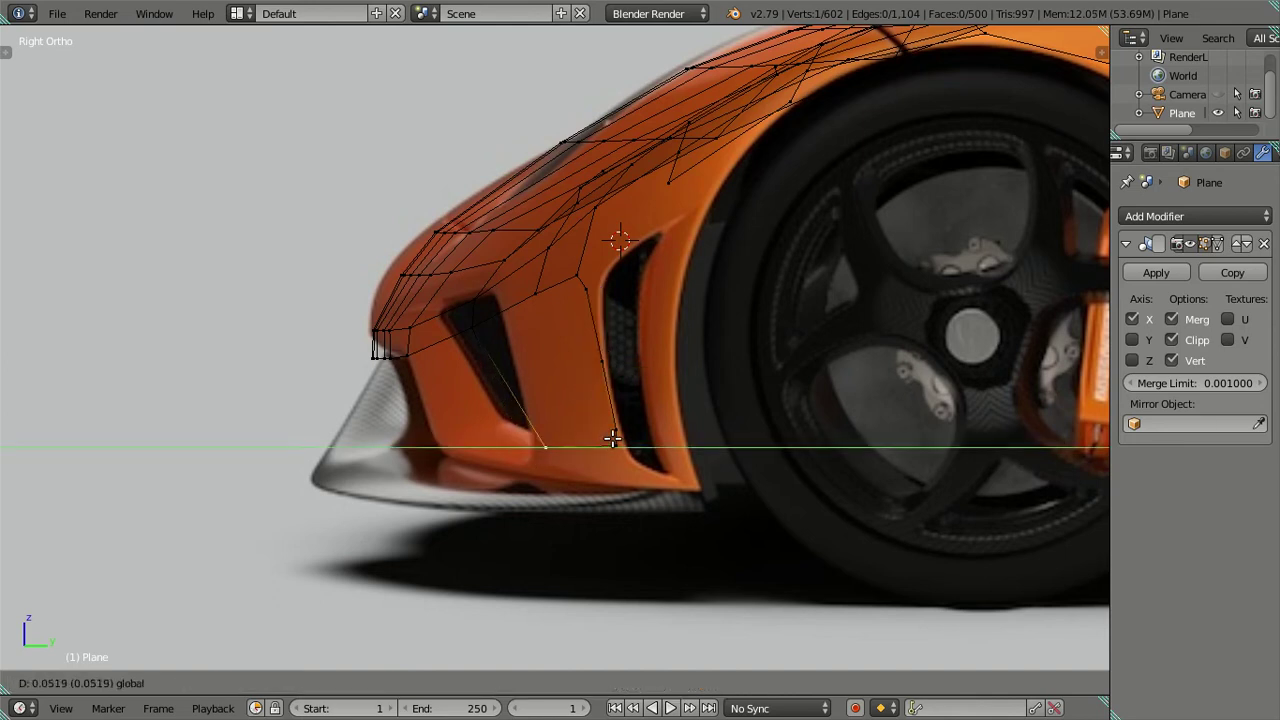
pyautogui.click(612, 437)
pyautogui.press('a')
# Check the closed intake outline in solid and wireframe shading from the front view
pyautogui.press('z')
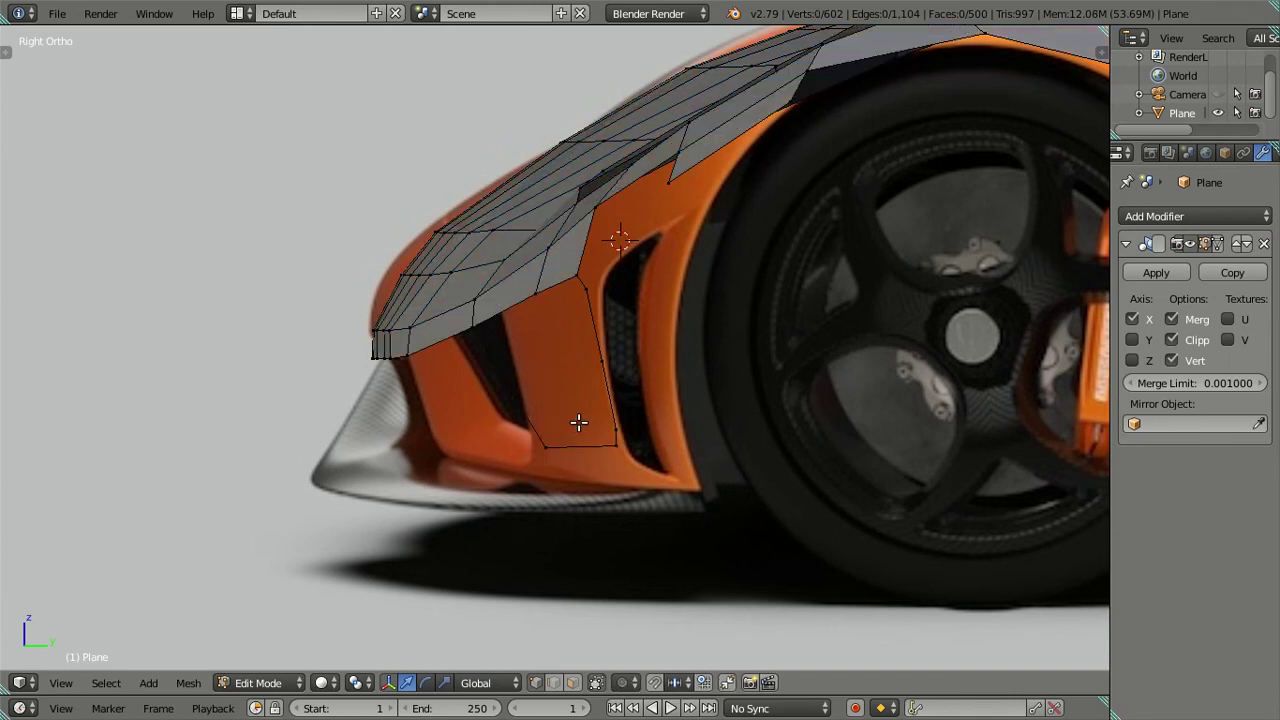
pyautogui.press('z')
pyautogui.press('KP_1')
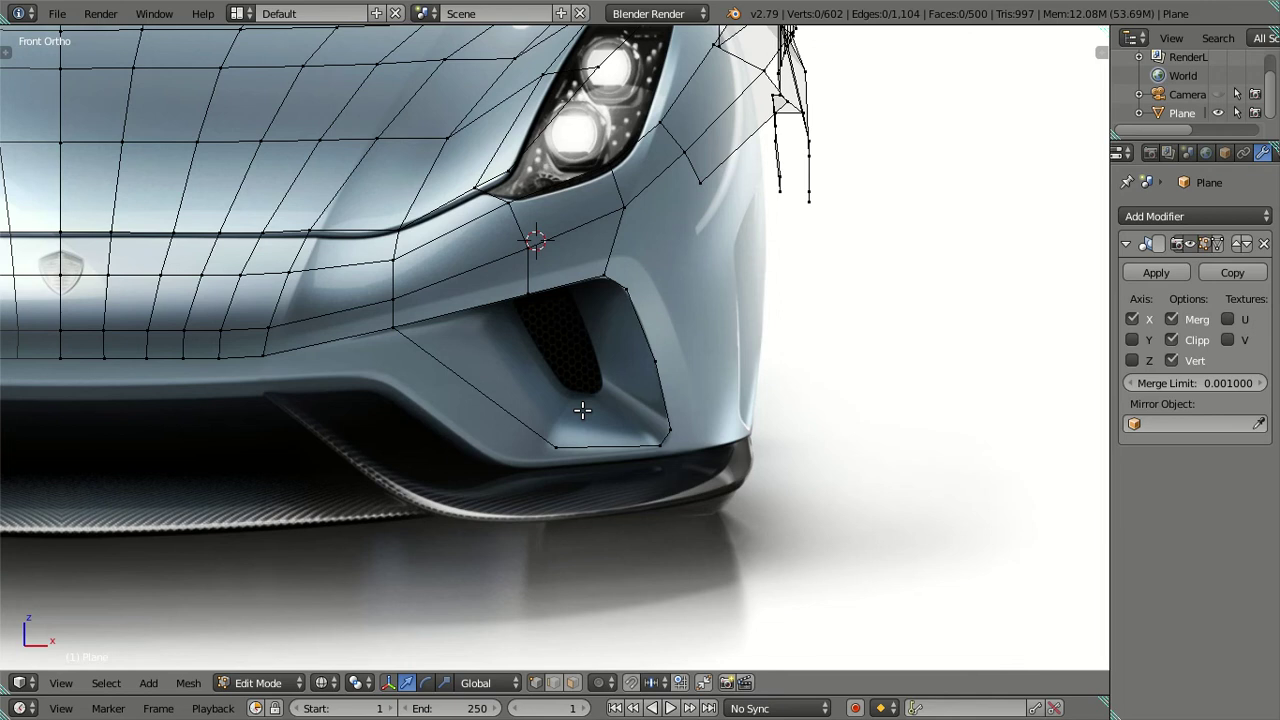
pyautogui.press('z')
pyautogui.press('z')
pyautogui.keyDown('shift'); pyautogui.moveTo(467, 430); pyautogui.dragTo(569, 433, button='middle'); pyautogui.keyUp('shift')
pyautogui.press('z')
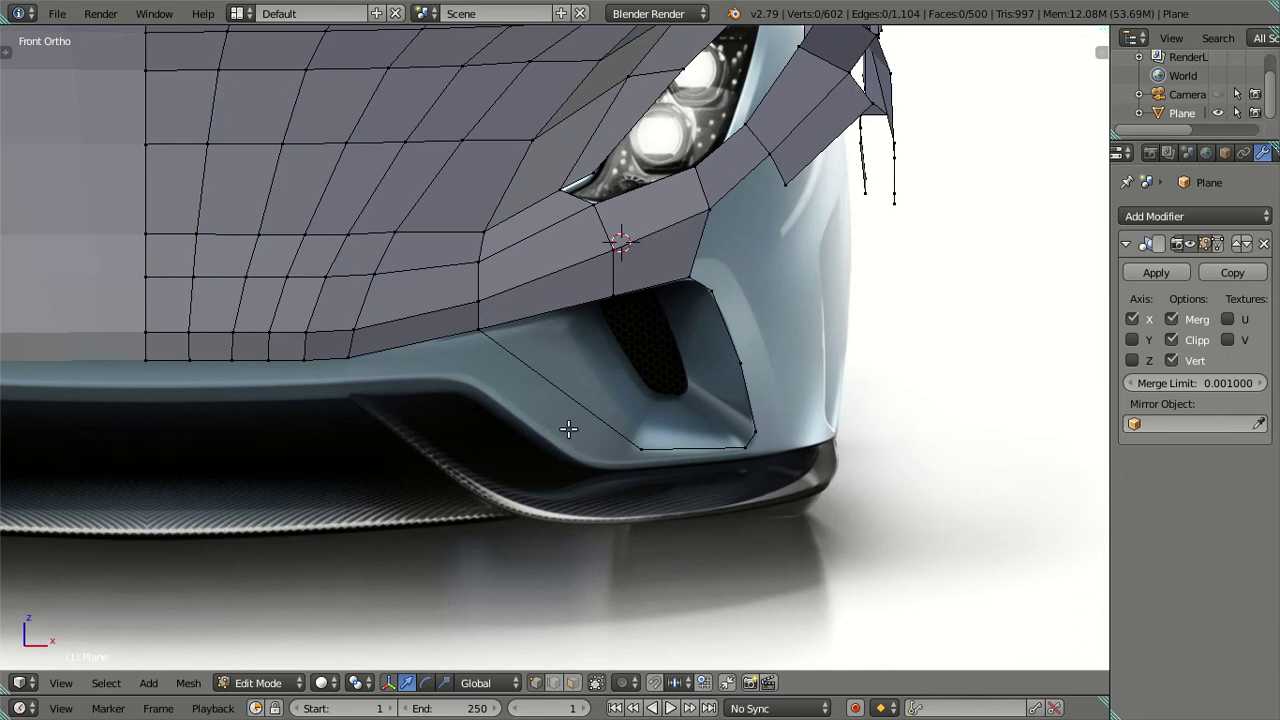
pyautogui.press('z')
pyautogui.moveTo(568, 429)
pyautogui.mouseDown(button='middle')
pyautogui.moveTo(526, 297)
pyautogui.moveTo(480, 394)
pyautogui.moveTo(503, 543)
pyautogui.moveTo(511, 483)
pyautogui.moveTo(491, 503)
pyautogui.moveTo(514, 497)
pyautogui.moveTo(577, 534)
pyautogui.moveTo(614, 474)
pyautogui.mouseUp(button='middle')
# Inspect the intake outline from the top view in solid and textured shading, then clear the selection
pyautogui.press('KP_7')
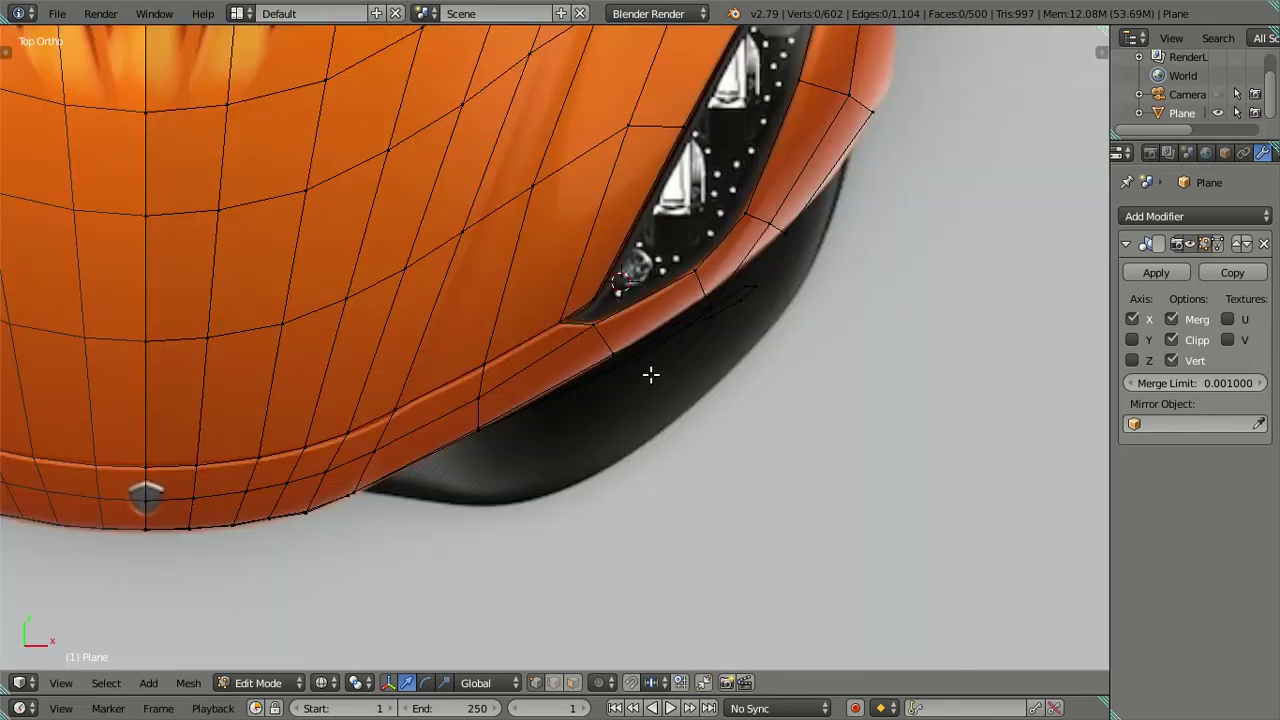
pyautogui.hotkey('alt', 'z')
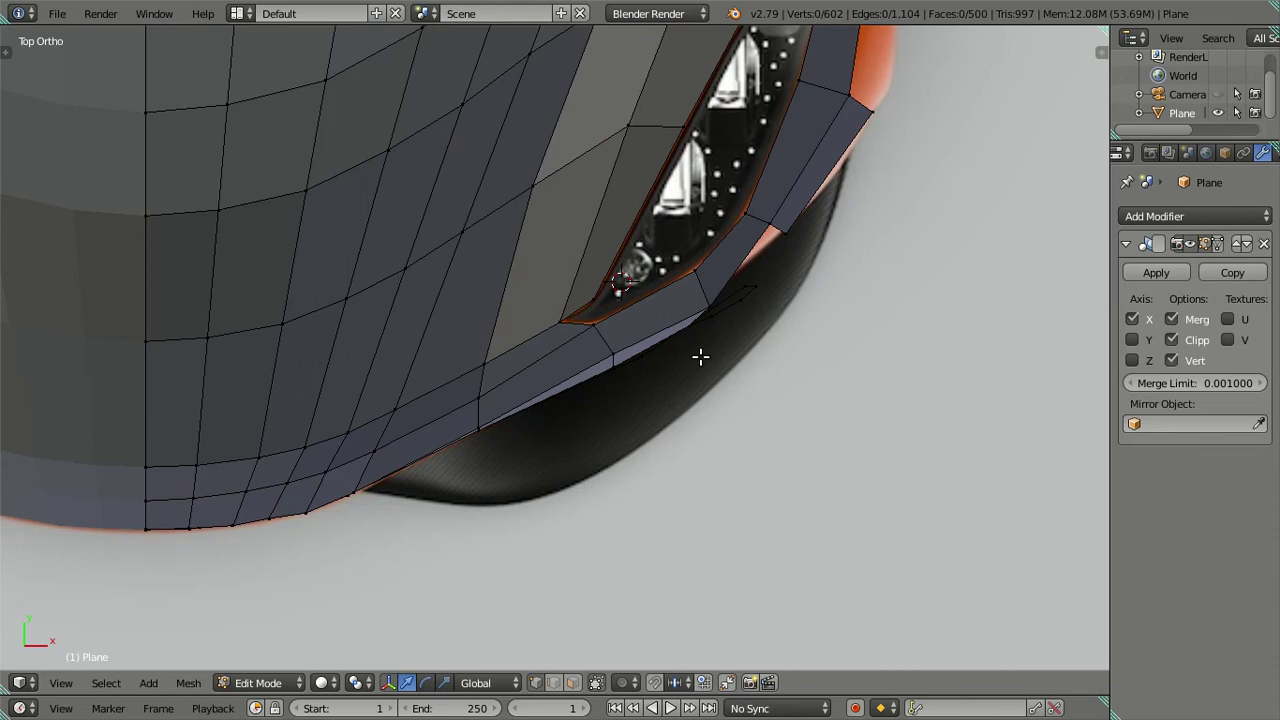
pyautogui.hotkey('alt', 'z')
pyautogui.rightClick(613, 369)
pyautogui.hotkey('alt', 'z')
pyautogui.moveTo(646, 423)
pyautogui.mouseDown(button='middle')
pyautogui.moveTo(646, 384)
pyautogui.moveTo(617, 428)
pyautogui.mouseUp(button='middle')
pyautogui.rightClick(636, 436)
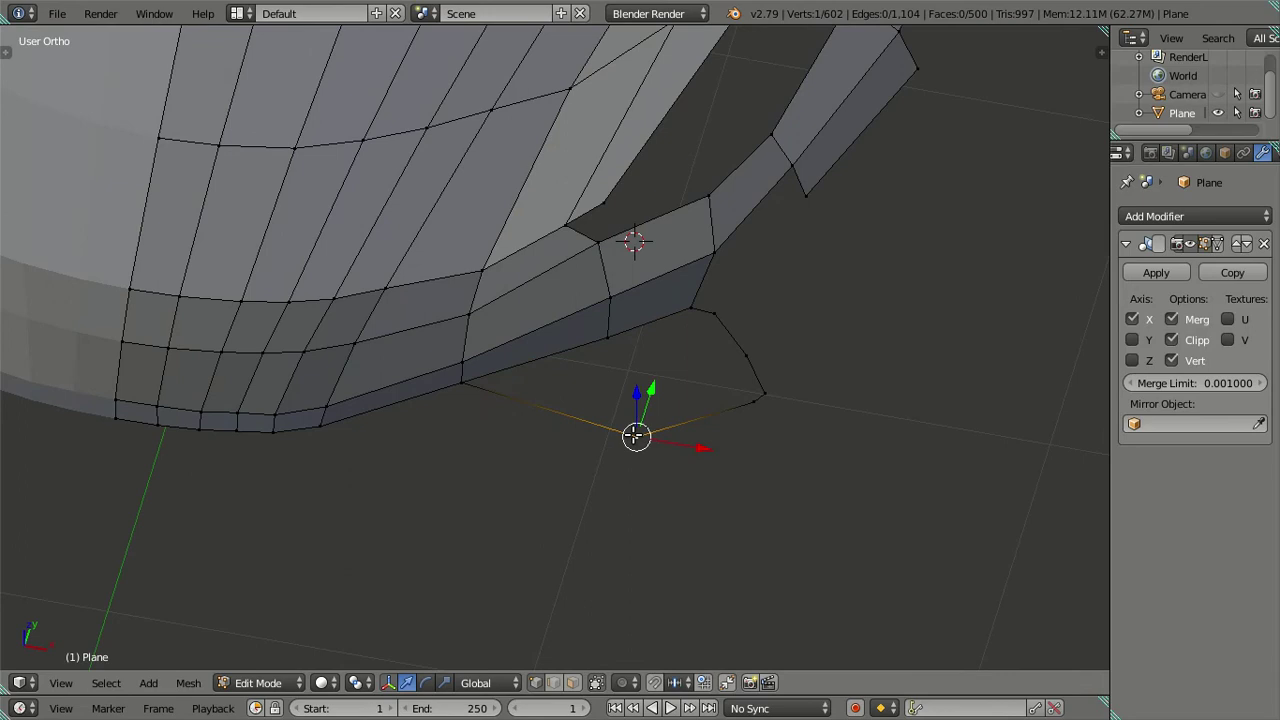
pyautogui.press('KP_7')
pyautogui.hotkey('alt', 'z')
pyautogui.press('Tab')
pyautogui.press('Tab')
pyautogui.press('a')
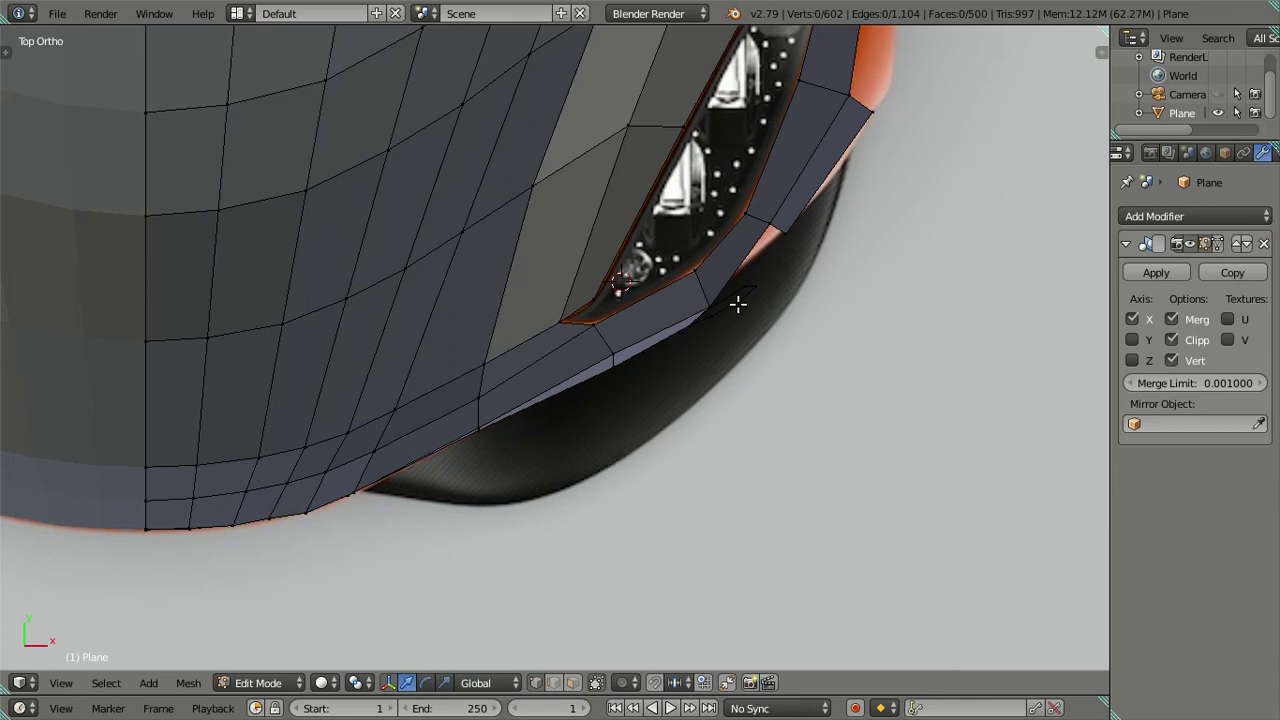
# Circle-select the bumper edge vertices under the headlight and slide them along Y onto the reference outline
pyautogui.keyDown('shift'); pyautogui.moveTo(757, 337); pyautogui.dragTo(694, 457, button='middle'); pyautogui.keyUp('shift')
pyautogui.hotkey('alt', 'z')
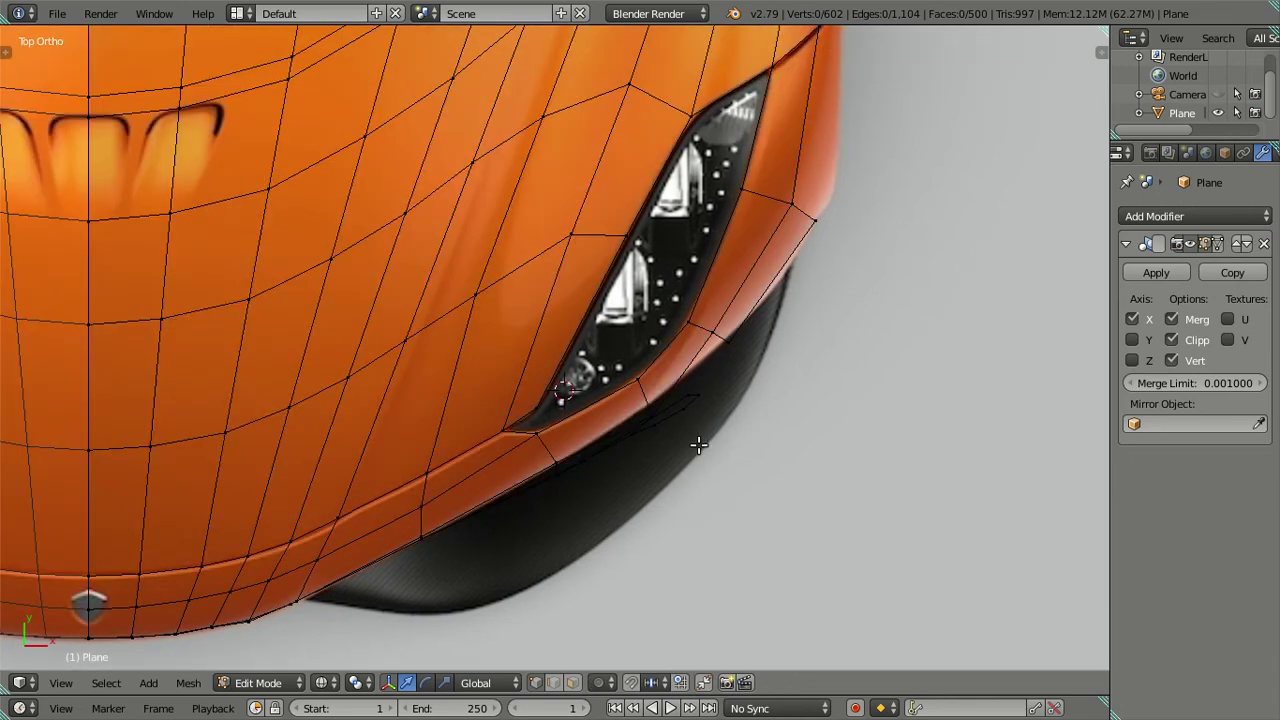
pyautogui.scroll(1, 654, 449)
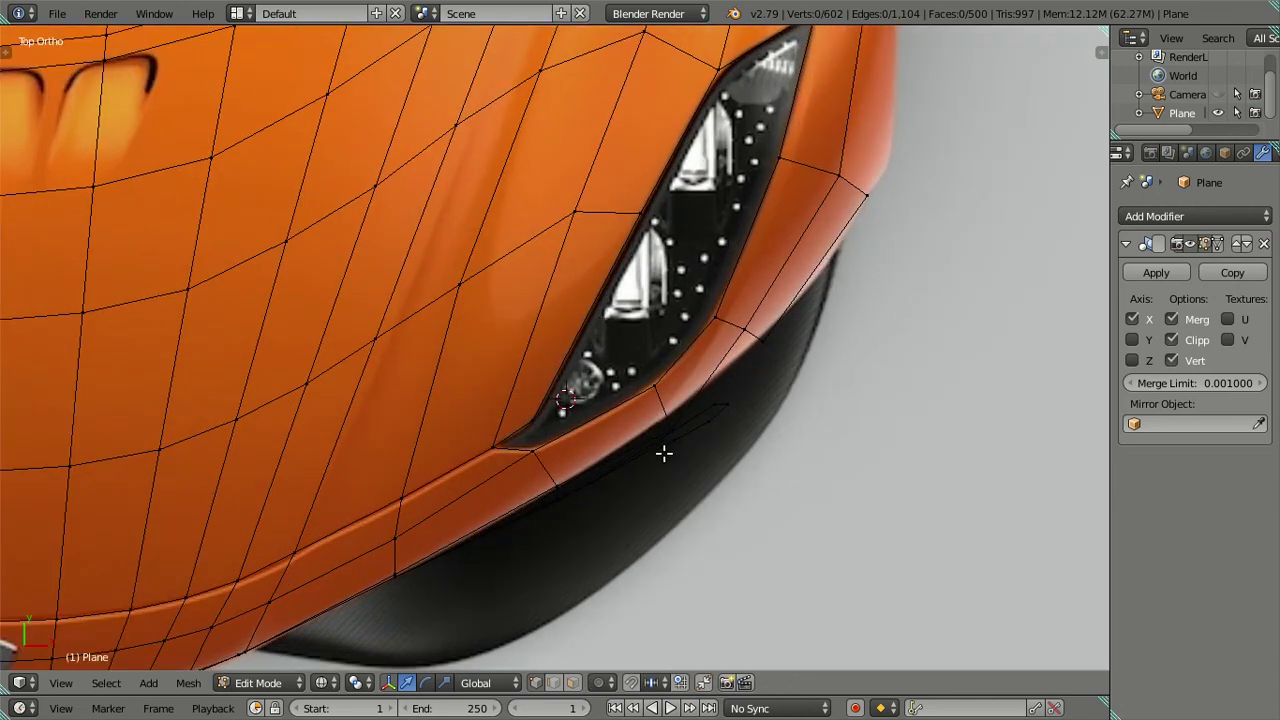
pyautogui.press('c')
pyautogui.moveTo(716, 446); pyautogui.dragTo(688, 430)
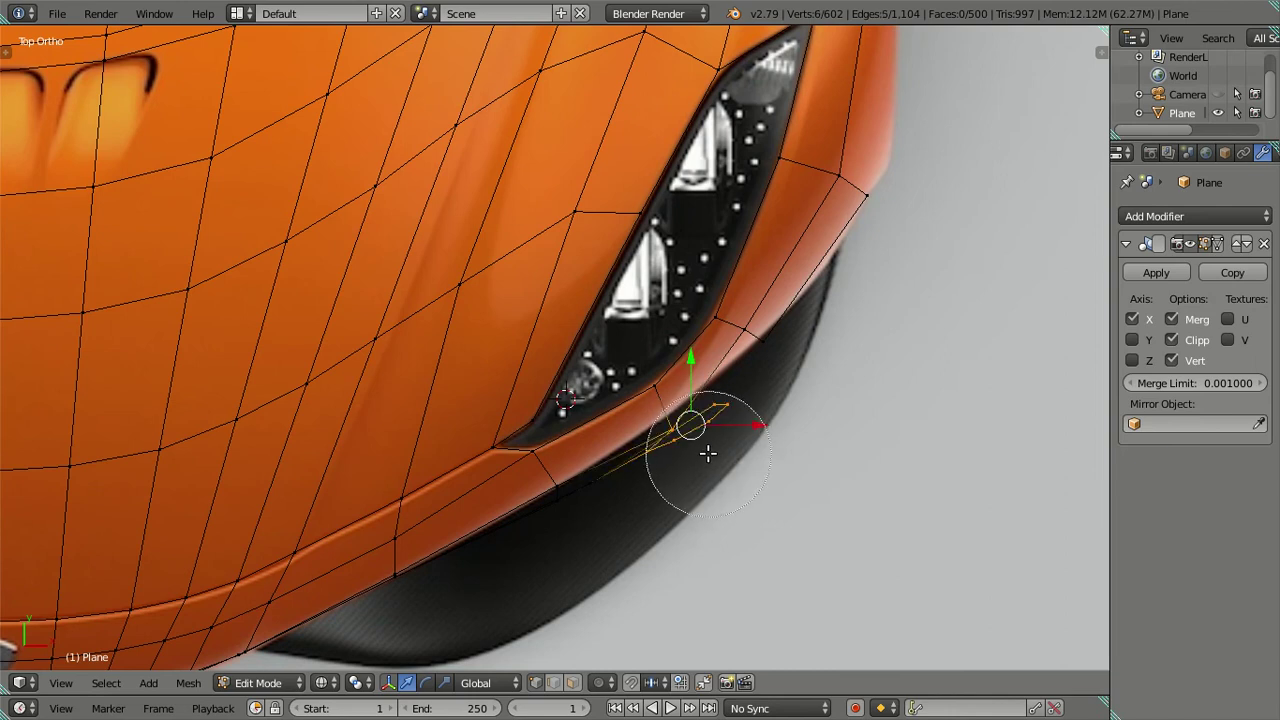
pyautogui.press('Escape')
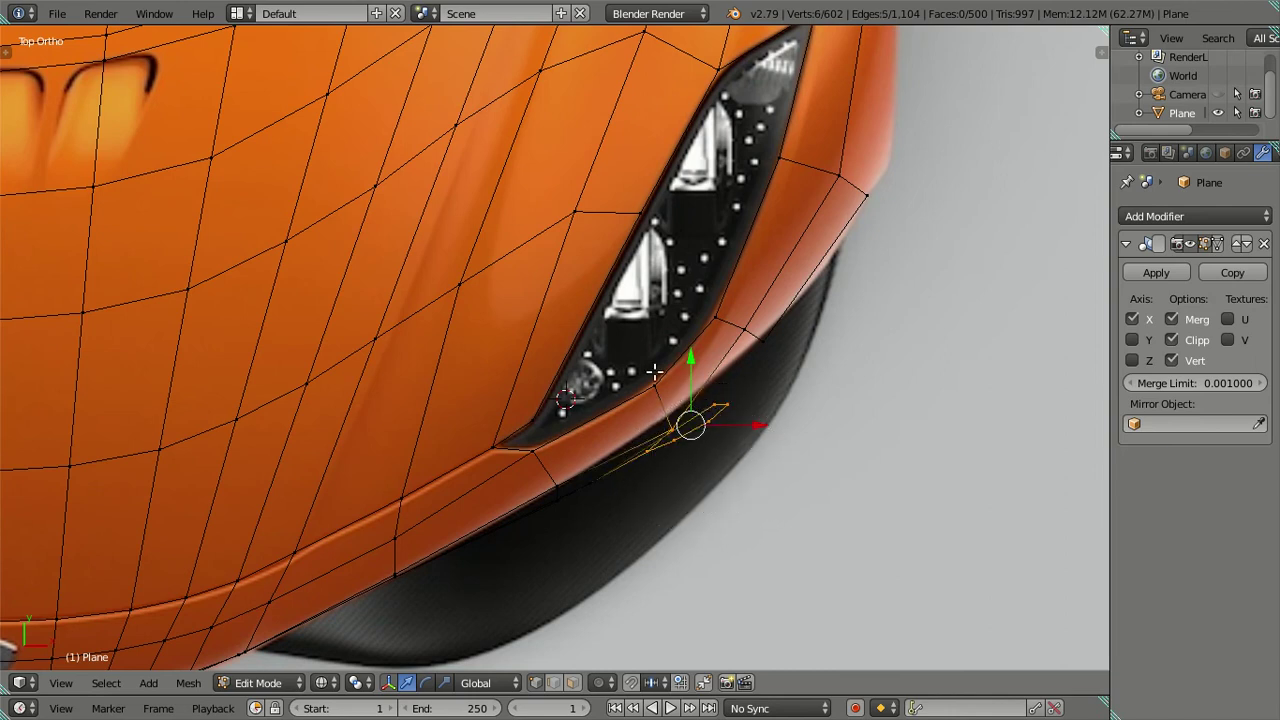
pyautogui.moveTo(691, 356); pyautogui.dragTo(692, 343)
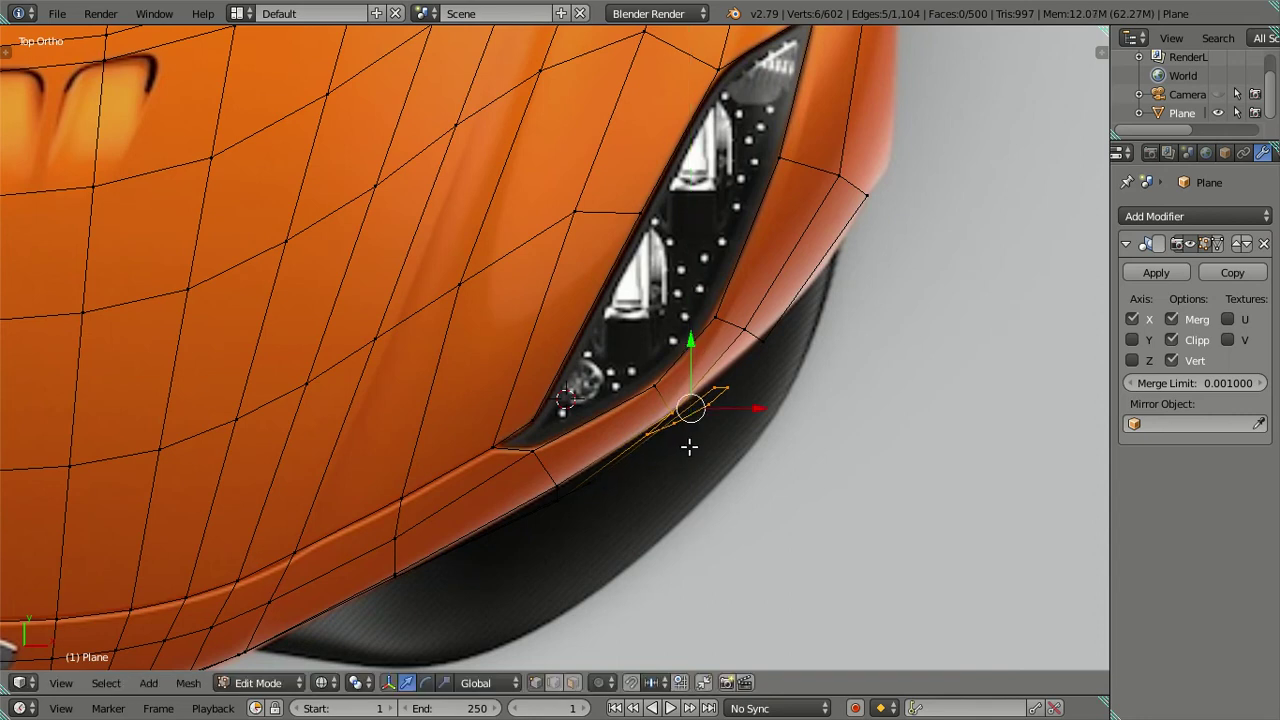
pyautogui.press('a')
pyautogui.moveTo(731, 466)
pyautogui.mouseDown(button='middle')
pyautogui.moveTo(680, 408)
pyautogui.moveTo(589, 395)
pyautogui.moveTo(523, 429)
pyautogui.moveTo(394, 331)
pyautogui.moveTo(394, 374)
pyautogui.moveTo(394, 346)
pyautogui.moveTo(431, 322)
pyautogui.mouseUp(button='middle')
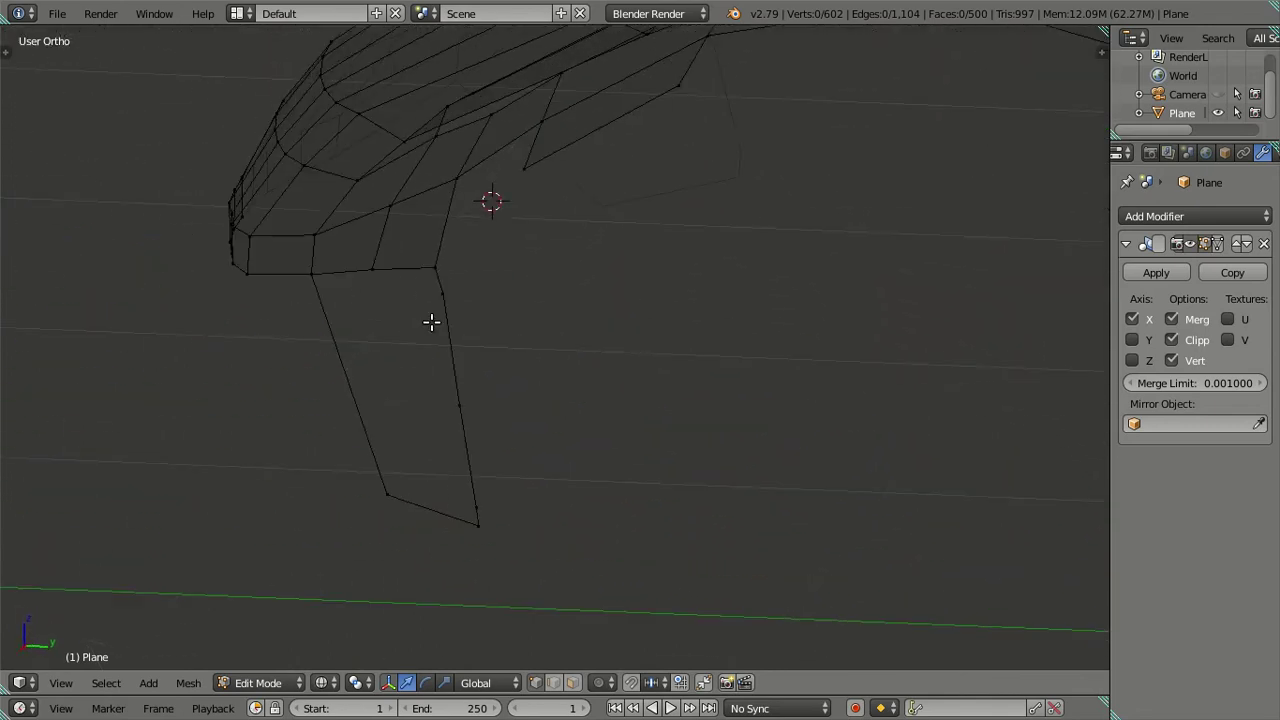
# Paint-select the lower panel's vertices and move them up along Y in Top view
pyautogui.press('c')
pyautogui.moveTo(454, 329)
pyautogui.mouseDown()
pyautogui.moveTo(477, 466)
pyautogui.moveTo(437, 489)
pyautogui.mouseUp()
pyautogui.rightClick(437, 489)
pyautogui.press('KP_7')
pyautogui.moveTo(707, 370); pyautogui.dragTo(706, 349)
pyautogui.click(706, 349)
pyautogui.press('a')
# In Right Ortho, select the upper and lower vertices of the intake outline
pyautogui.moveTo(726, 480)
pyautogui.mouseDown(button='middle')
pyautogui.moveTo(657, 406)
pyautogui.moveTo(500, 311)
pyautogui.moveTo(457, 318)
pyautogui.mouseUp(button='middle')
pyautogui.press('KP_3')
pyautogui.scroll(1, 457, 314)
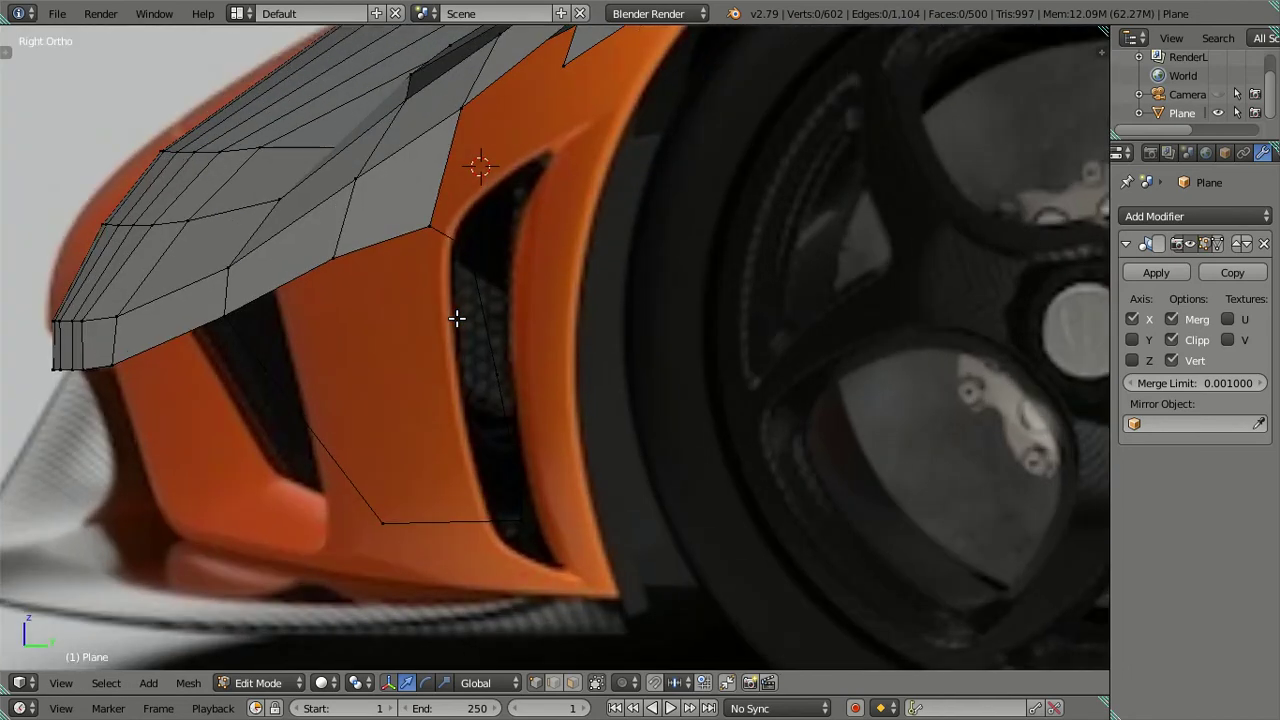
pyautogui.scroll(2, 470, 302)
pyautogui.rightClick(500, 300)
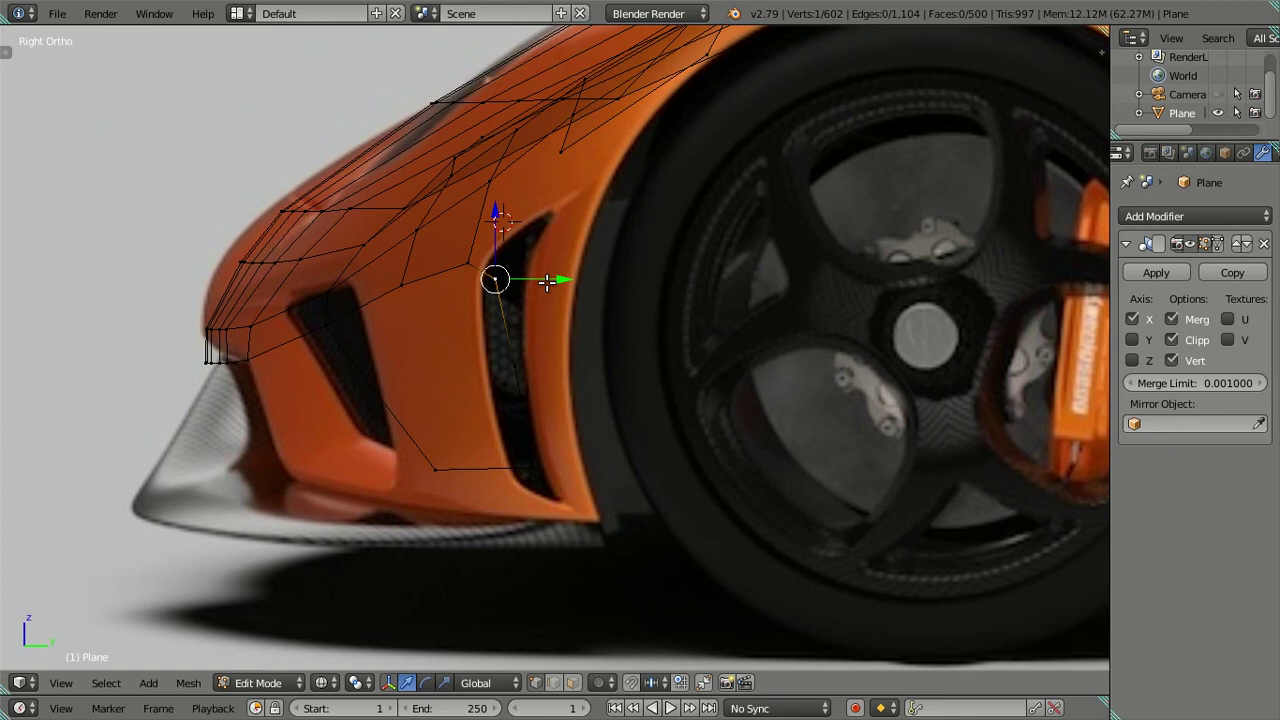
pyautogui.rightClick(531, 448)
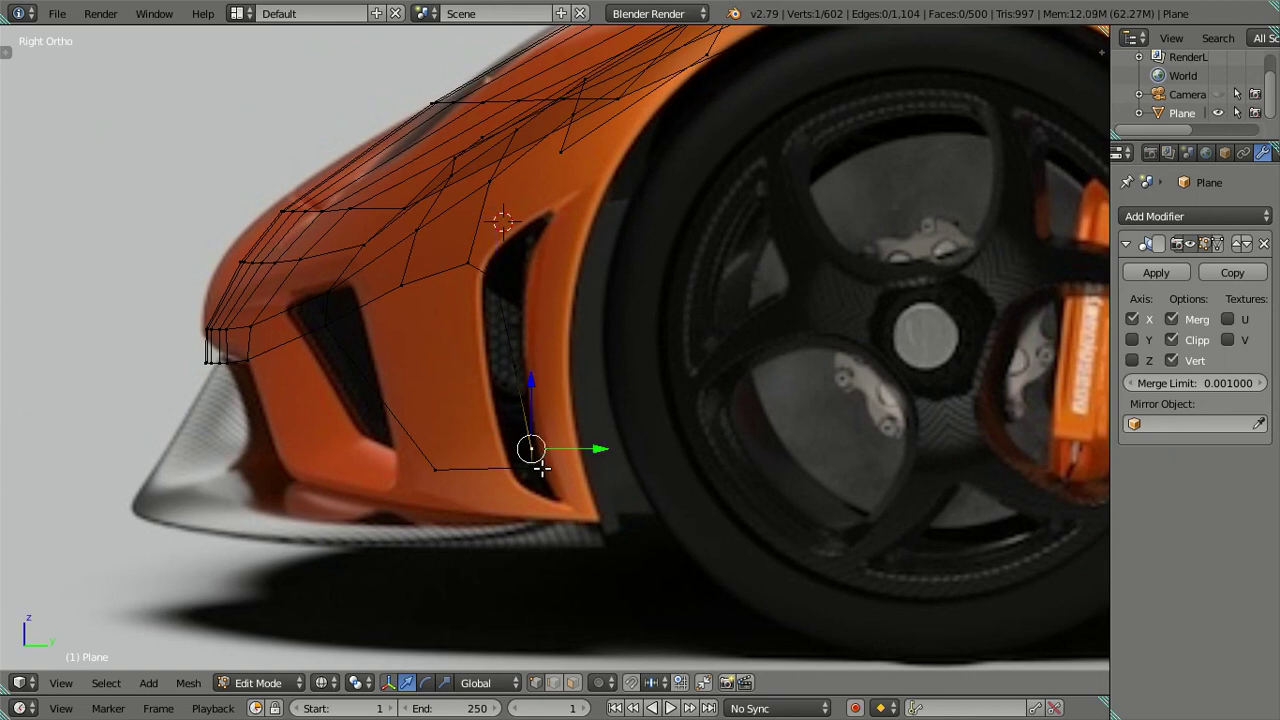
# In Front Ortho, extrude a new vertex from the corner beside the headlight onto the bumper outline
pyautogui.moveTo(571, 366)
pyautogui.mouseDown(button='middle')
pyautogui.moveTo(603, 554)
pyautogui.moveTo(659, 385)
pyautogui.moveTo(725, 395)
pyautogui.mouseUp(button='middle')
pyautogui.moveTo(637, 298); pyautogui.dragTo(623, 271, button='middle')
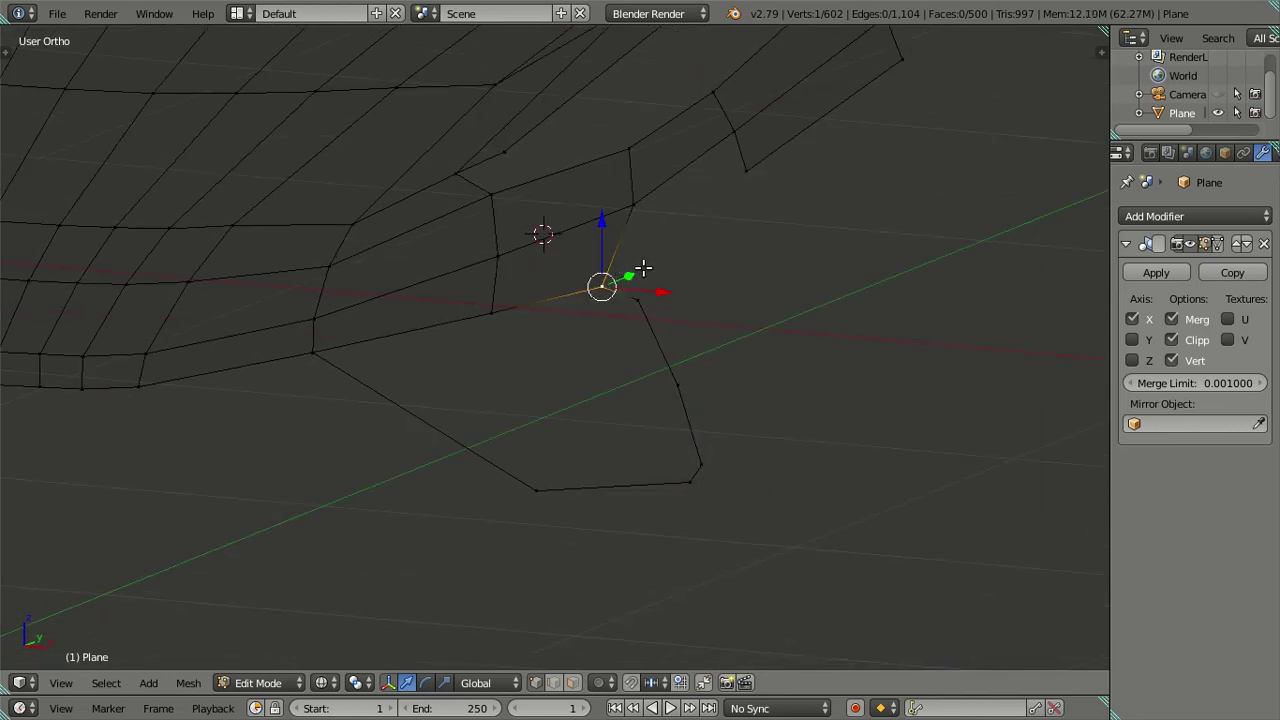
pyautogui.press('KP_1')
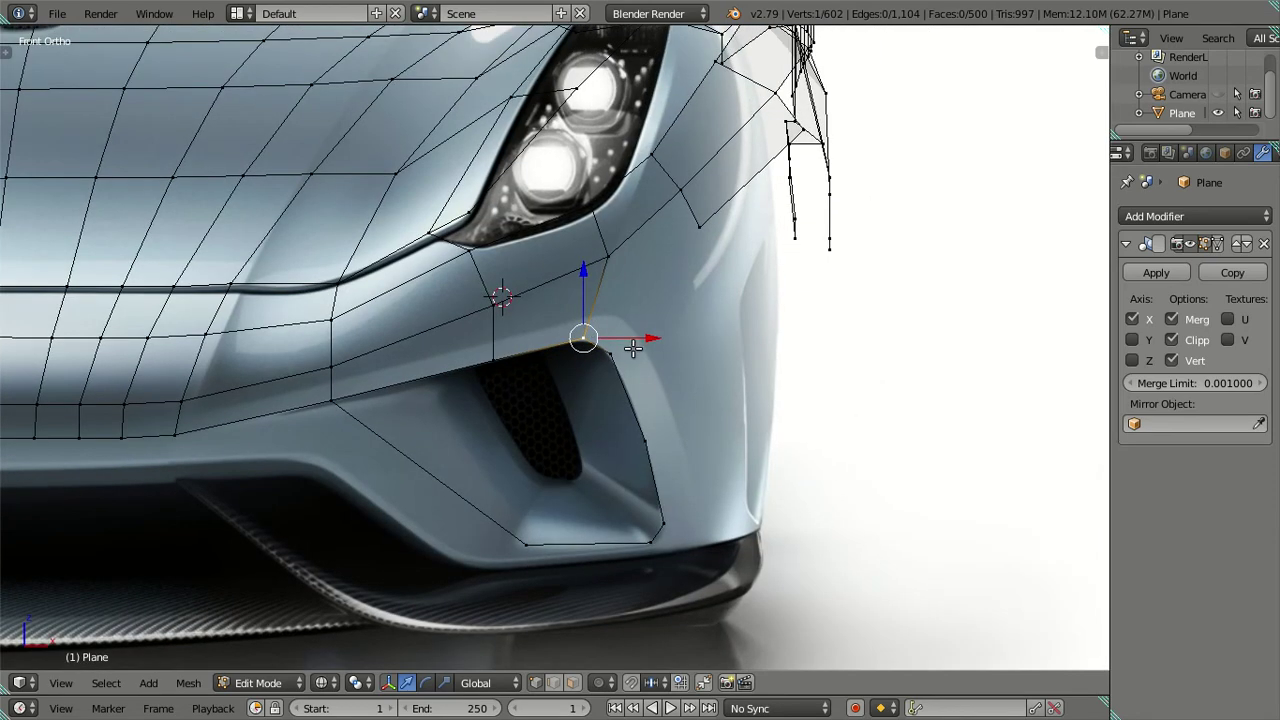
pyautogui.rightClick(614, 265)
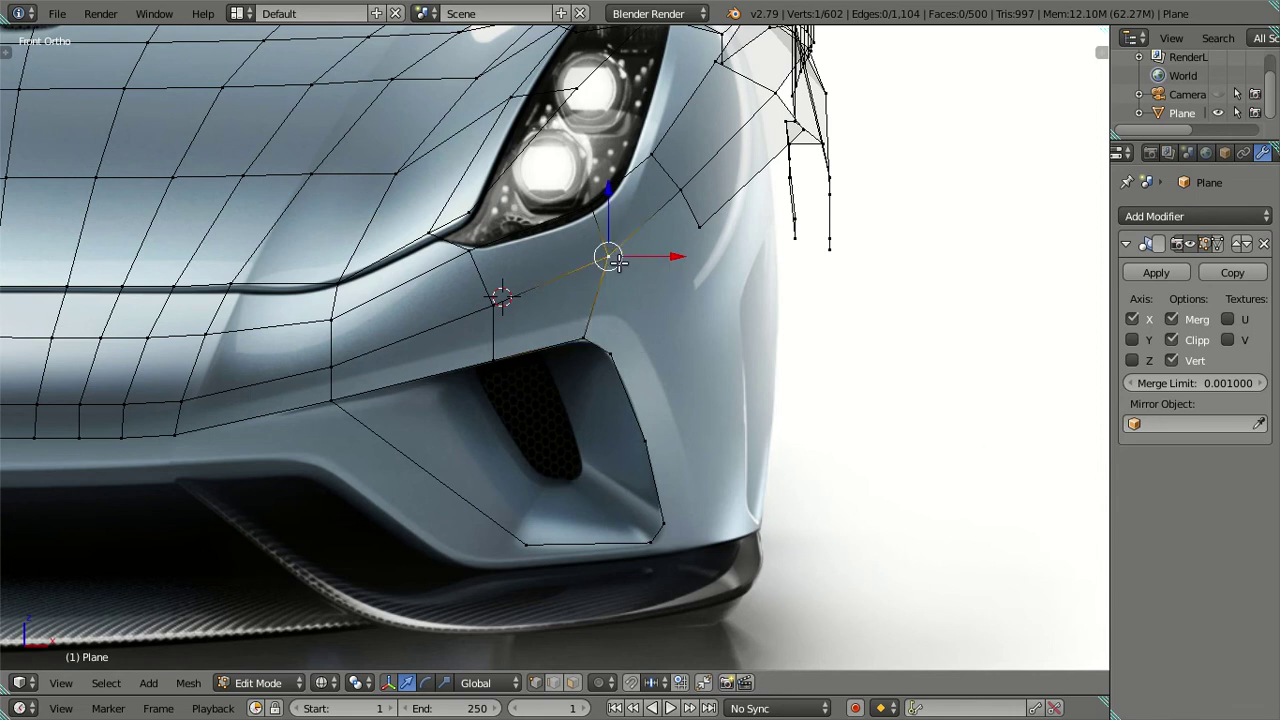
pyautogui.press('e')
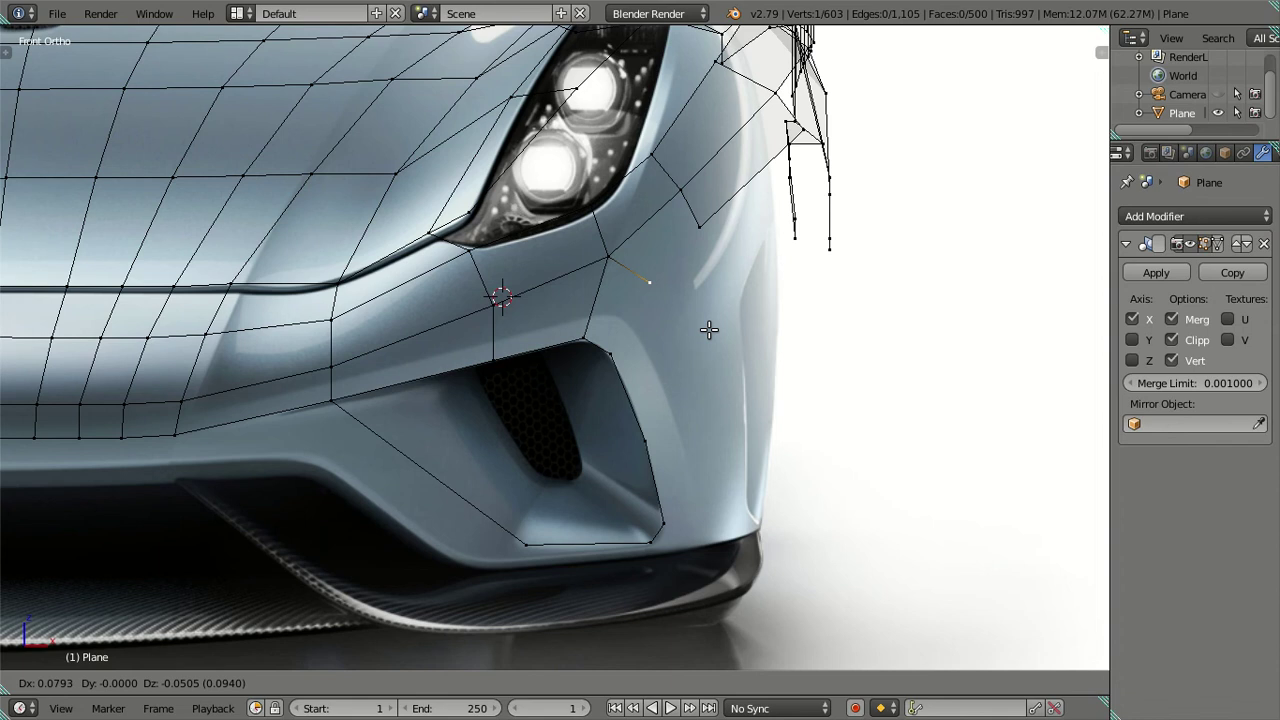
pyautogui.click(709, 330)
# Fill faces between the intake corner, the new vertex and the neighbouring corners
pyautogui.rightClick(614, 349)
pyautogui.keyDown('shift'); pyautogui.rightClick(653, 287); pyautogui.keyUp('shift')
pyautogui.press('f')
pyautogui.rightClick(697, 228)
pyautogui.press('a')
pyautogui.rightClick(692, 240)
pyautogui.keyDown('ctrl'); pyautogui.rightClick(653, 285); pyautogui.keyUp('ctrl')
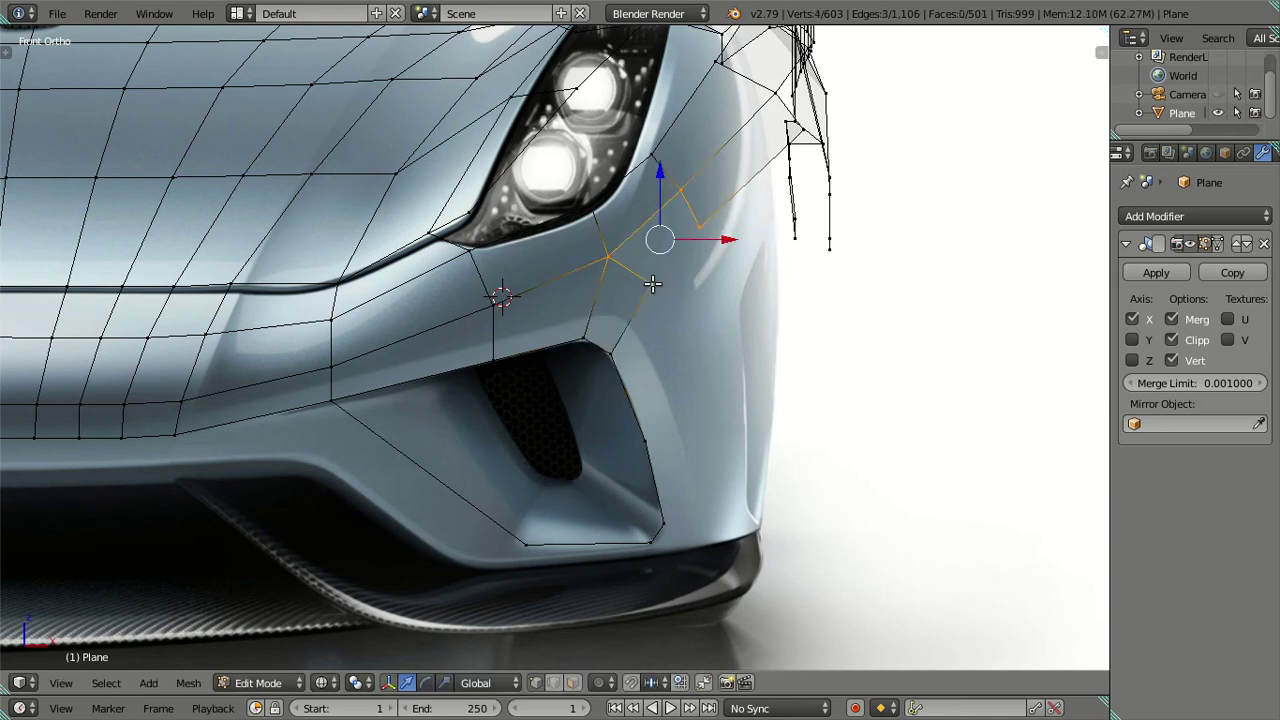
pyautogui.press('f')
pyautogui.moveTo(652, 284); pyautogui.dragTo(448, 341, button='middle')
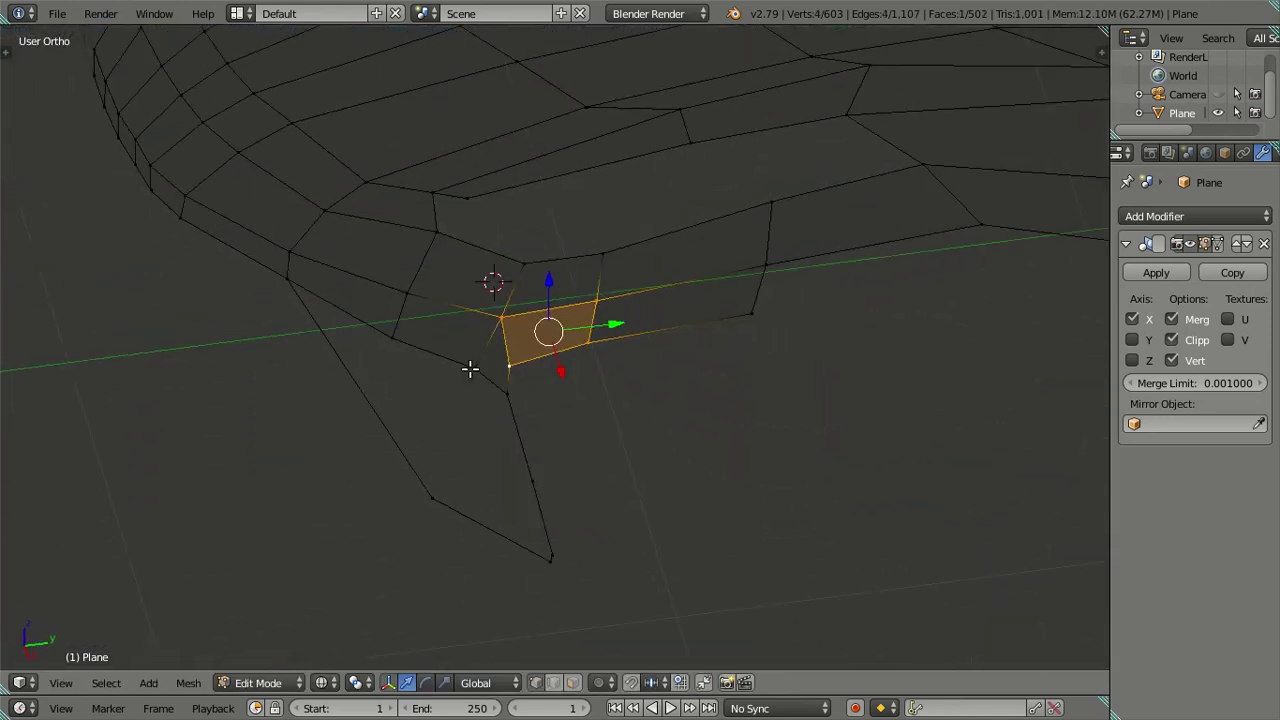
# Slide a corner vertex of the new face along Y in Top view
pyautogui.rightClick(471, 333)
pyautogui.press('KP_7')
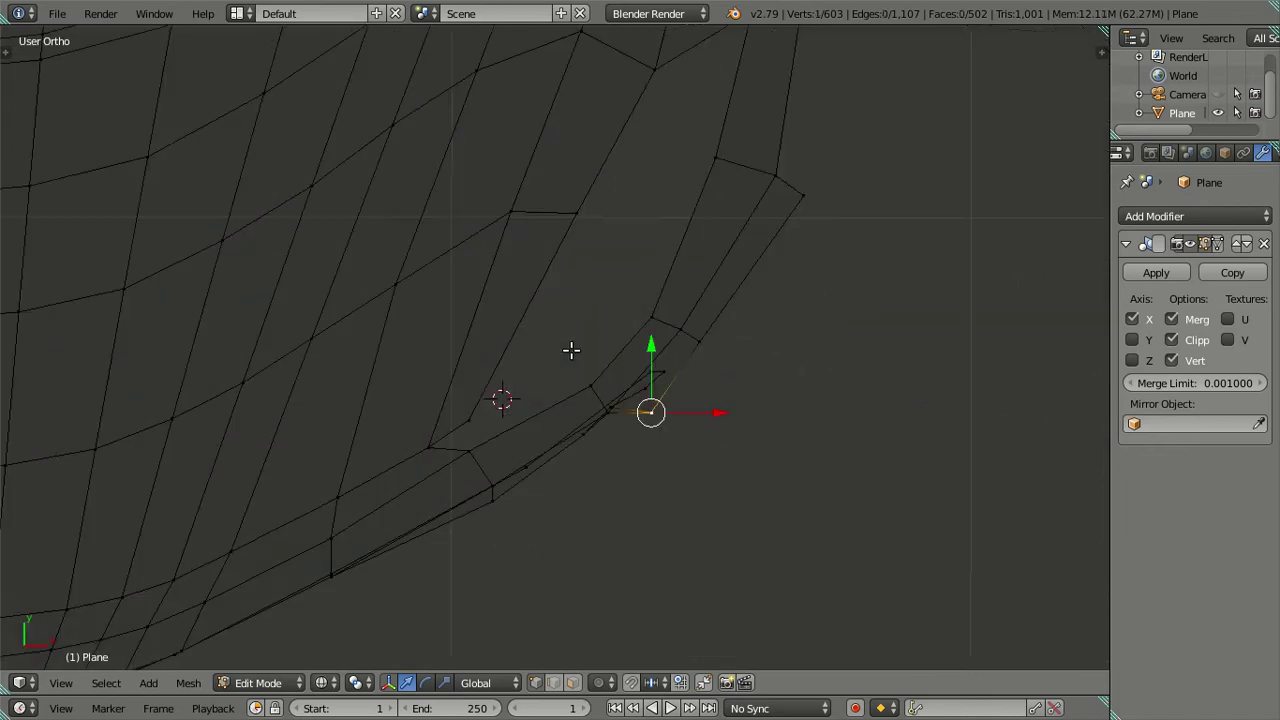
pyautogui.press('g')
pyautogui.press('y')
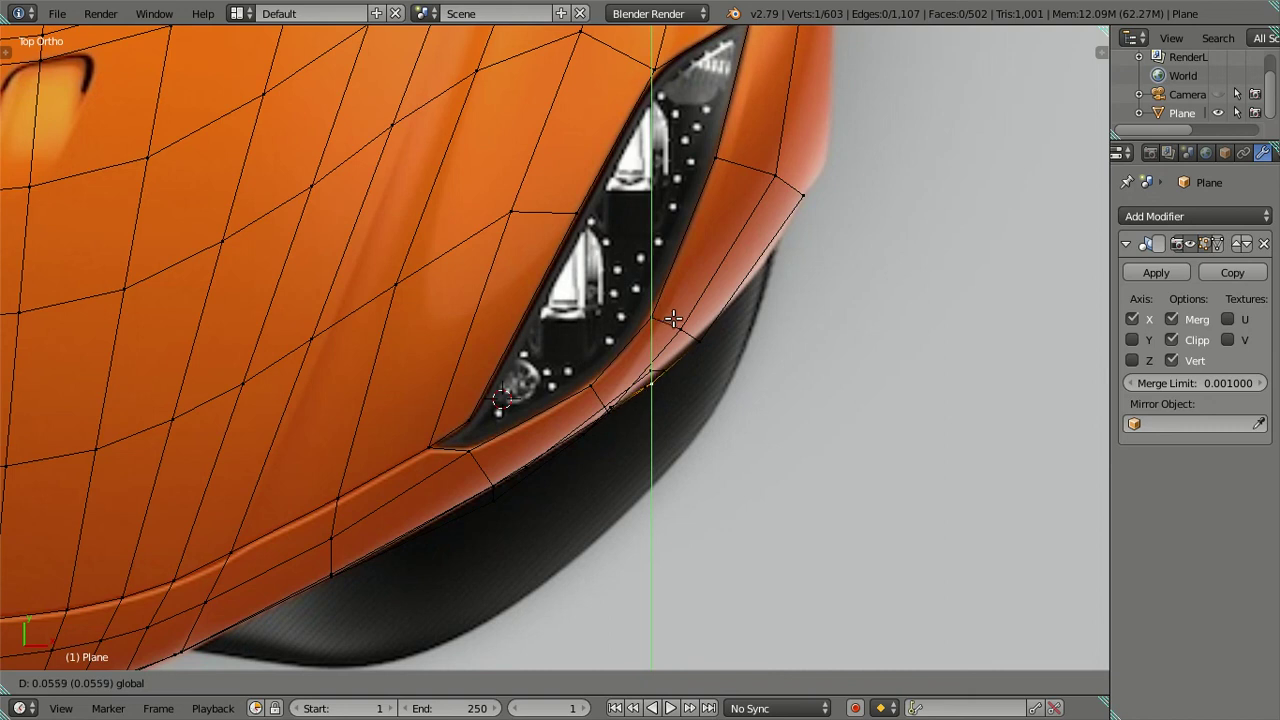
pyautogui.click(673, 318)
# Nudge the panel's tip vertex along Y to line up the bumper strip corner
pyautogui.moveTo(661, 420)
pyautogui.mouseDown(button='middle')
pyautogui.moveTo(743, 423)
pyautogui.moveTo(671, 457)
pyautogui.moveTo(590, 360)
pyautogui.moveTo(526, 323)
pyautogui.moveTo(514, 271)
pyautogui.moveTo(480, 300)
pyautogui.moveTo(511, 426)
pyautogui.moveTo(560, 432)
pyautogui.moveTo(530, 357)
pyautogui.moveTo(574, 451)
pyautogui.moveTo(569, 383)
pyautogui.moveTo(505, 320)
pyautogui.mouseUp(button='middle')
pyautogui.rightClick(458, 383)
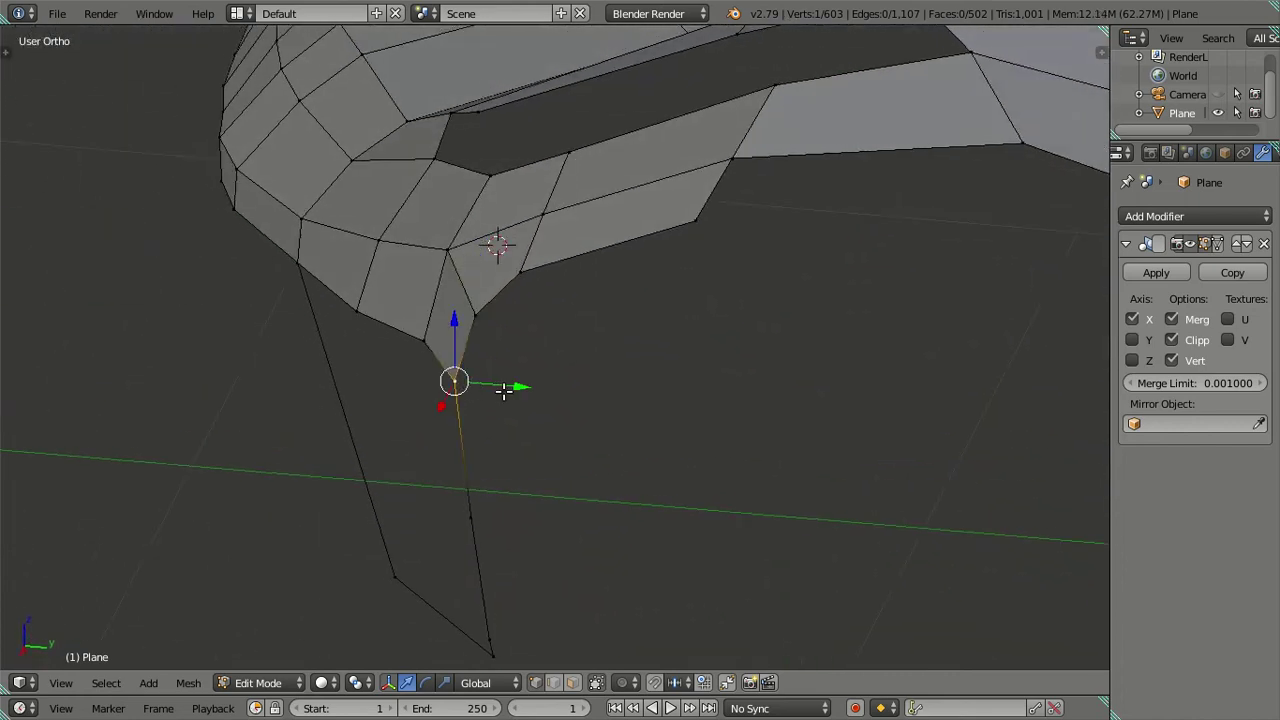
pyautogui.moveTo(520, 396); pyautogui.dragTo(491, 366)
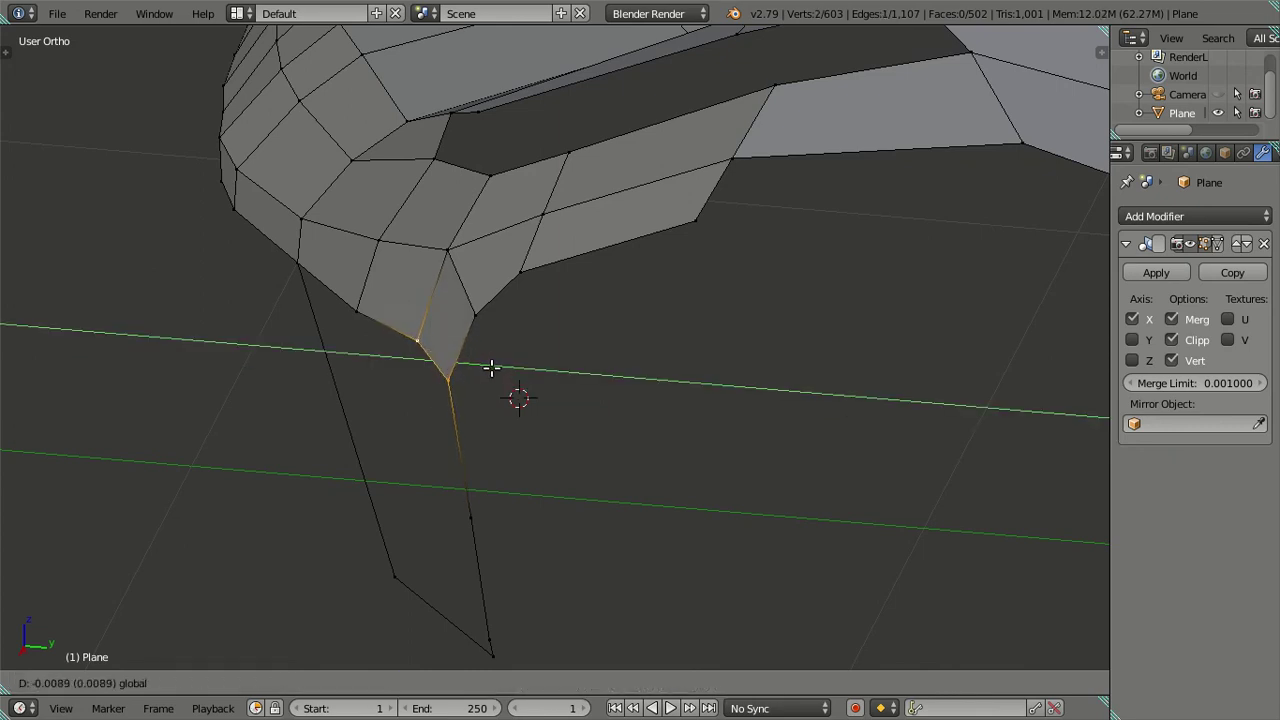
pyautogui.moveTo(491, 366)
pyautogui.mouseDown(button='middle')
pyautogui.moveTo(447, 341)
pyautogui.moveTo(491, 517)
pyautogui.moveTo(586, 586)
pyautogui.moveTo(720, 479)
pyautogui.moveTo(734, 374)
pyautogui.moveTo(651, 306)
pyautogui.moveTo(591, 331)
pyautogui.moveTo(575, 348)
pyautogui.moveTo(579, 379)
pyautogui.mouseUp(button='middle')
pyautogui.press('a')
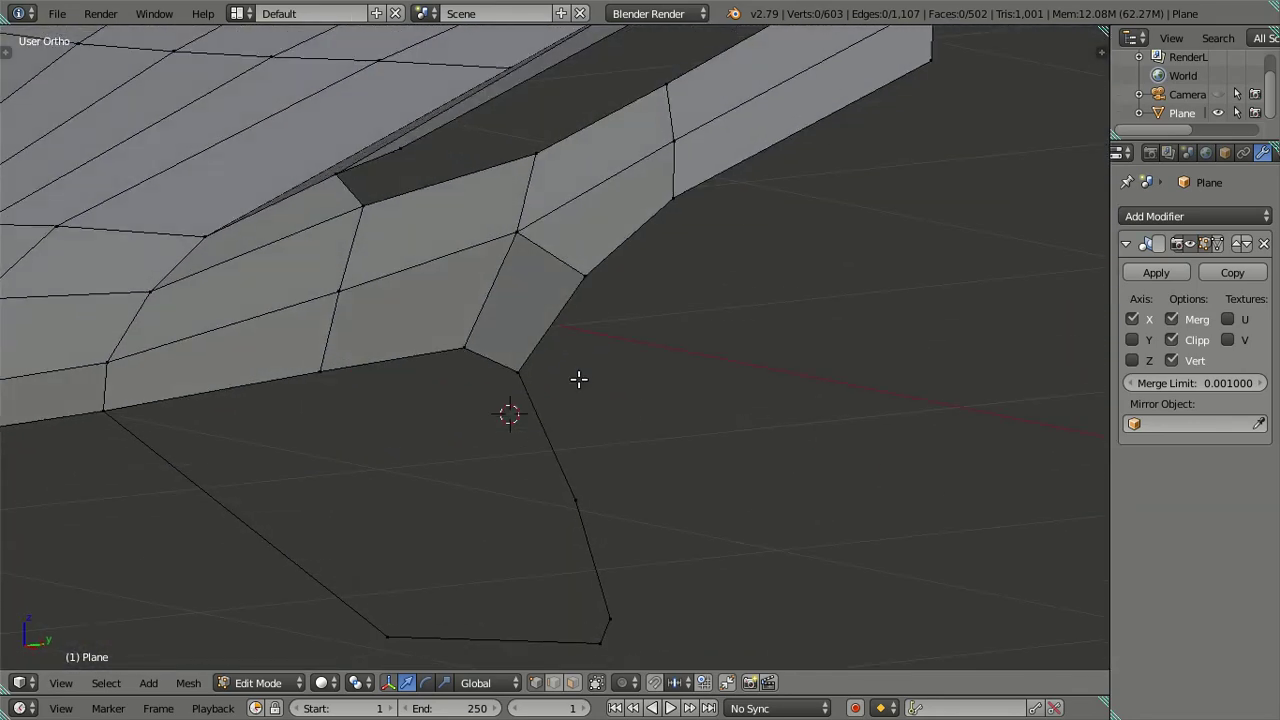
pyautogui.scroll(-3, 579, 379)
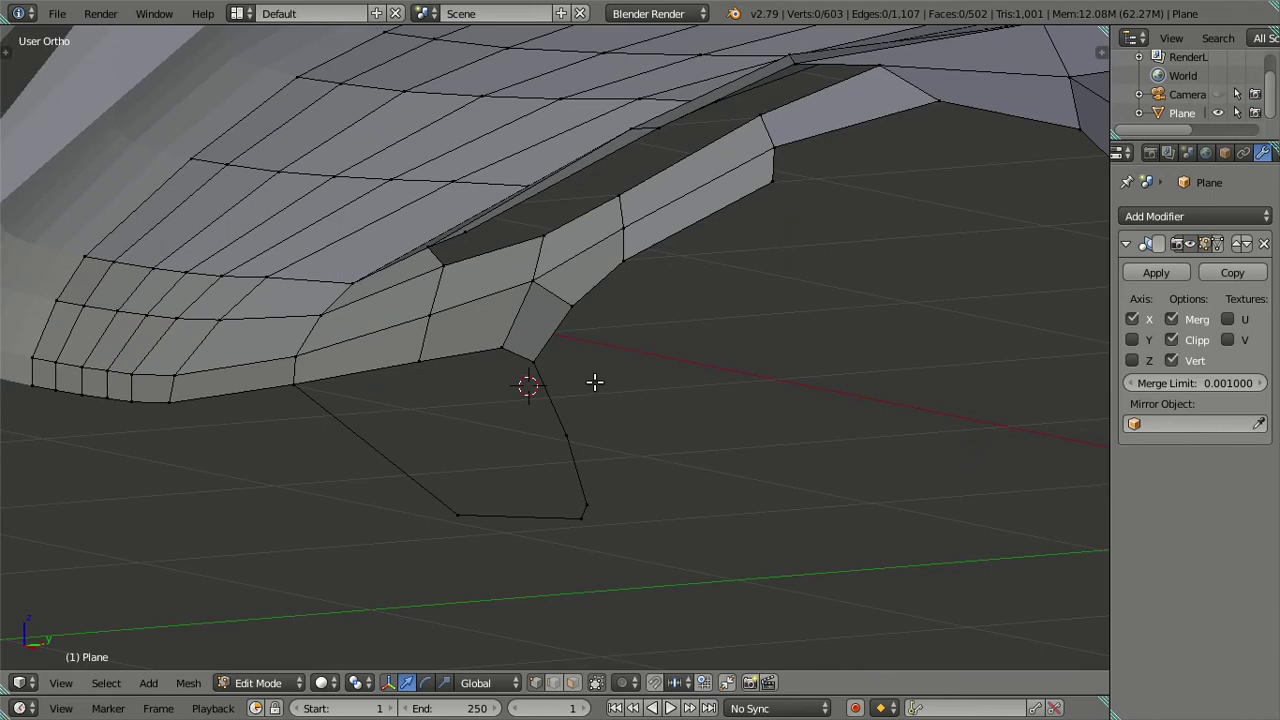
pyautogui.press('KP_1')
# Switch to wireframe and move the edge beside the headlight into line with the reference
pyautogui.scroll(2, 585, 346)
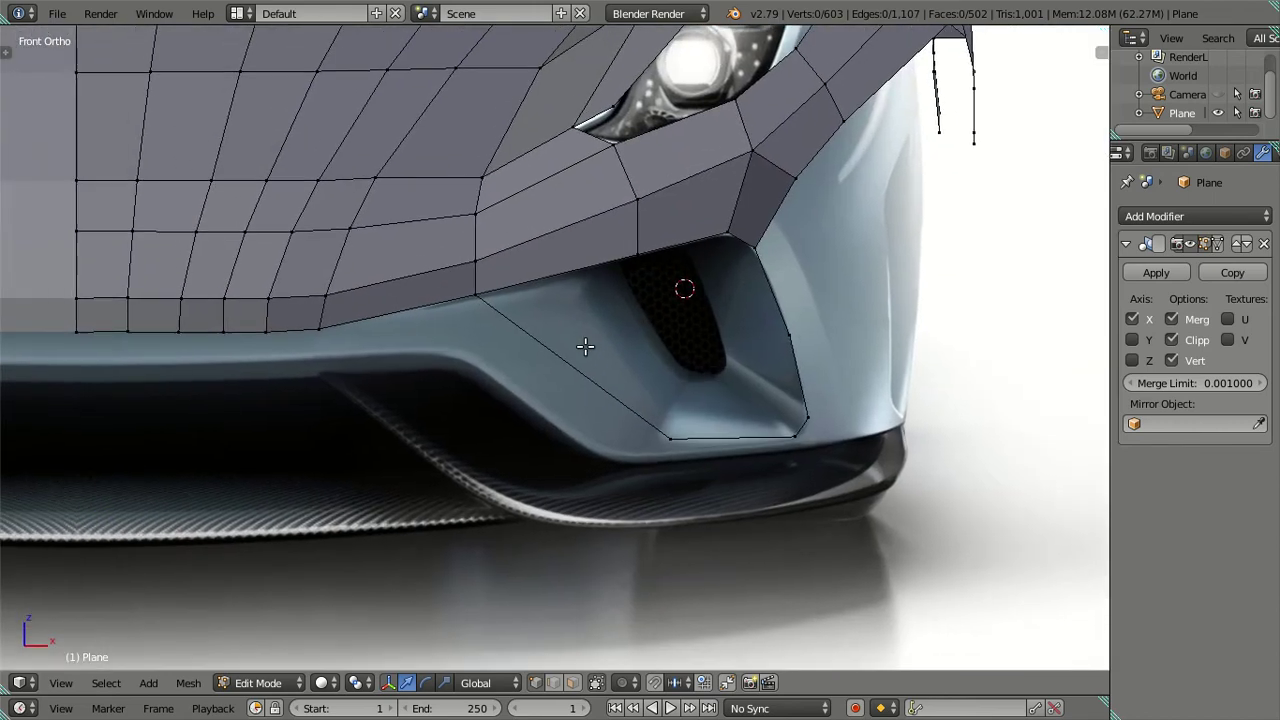
pyautogui.keyDown('shift'); pyautogui.moveTo(273, 318); pyautogui.dragTo(298, 304, button='middle'); pyautogui.keyUp('shift')
pyautogui.rightClick(334, 307)
pyautogui.press('z')
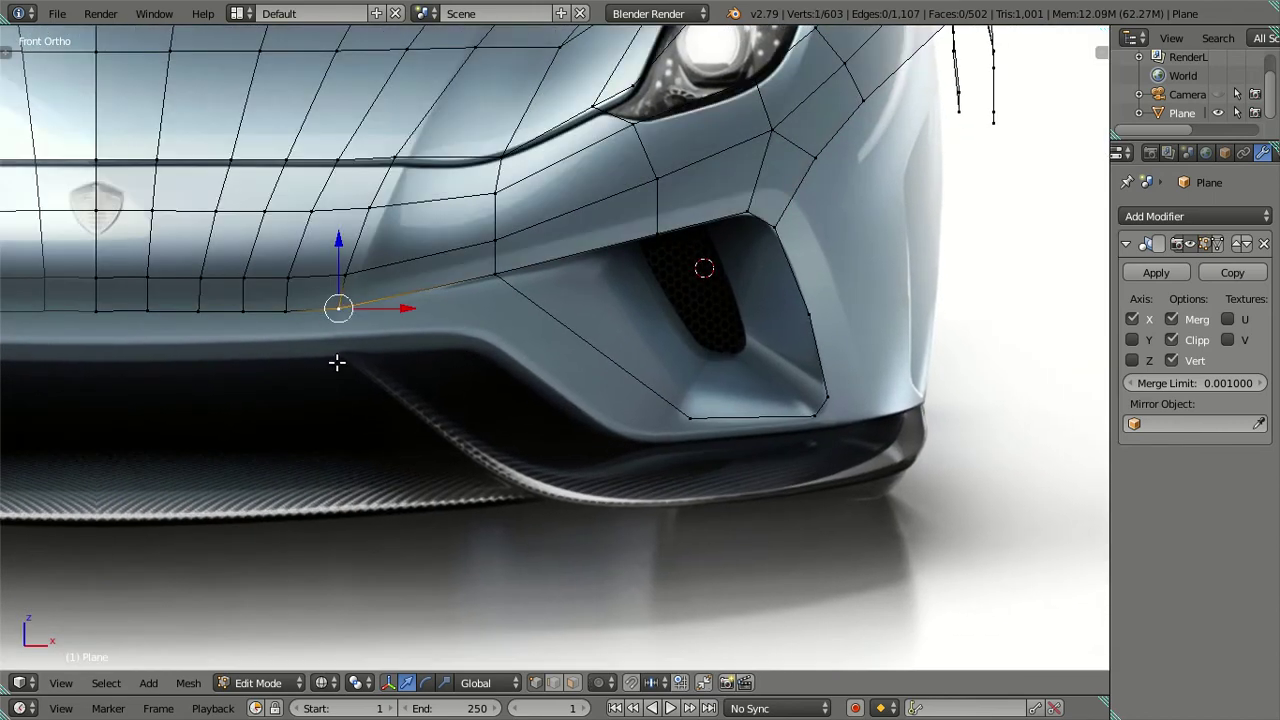
pyautogui.press('a')
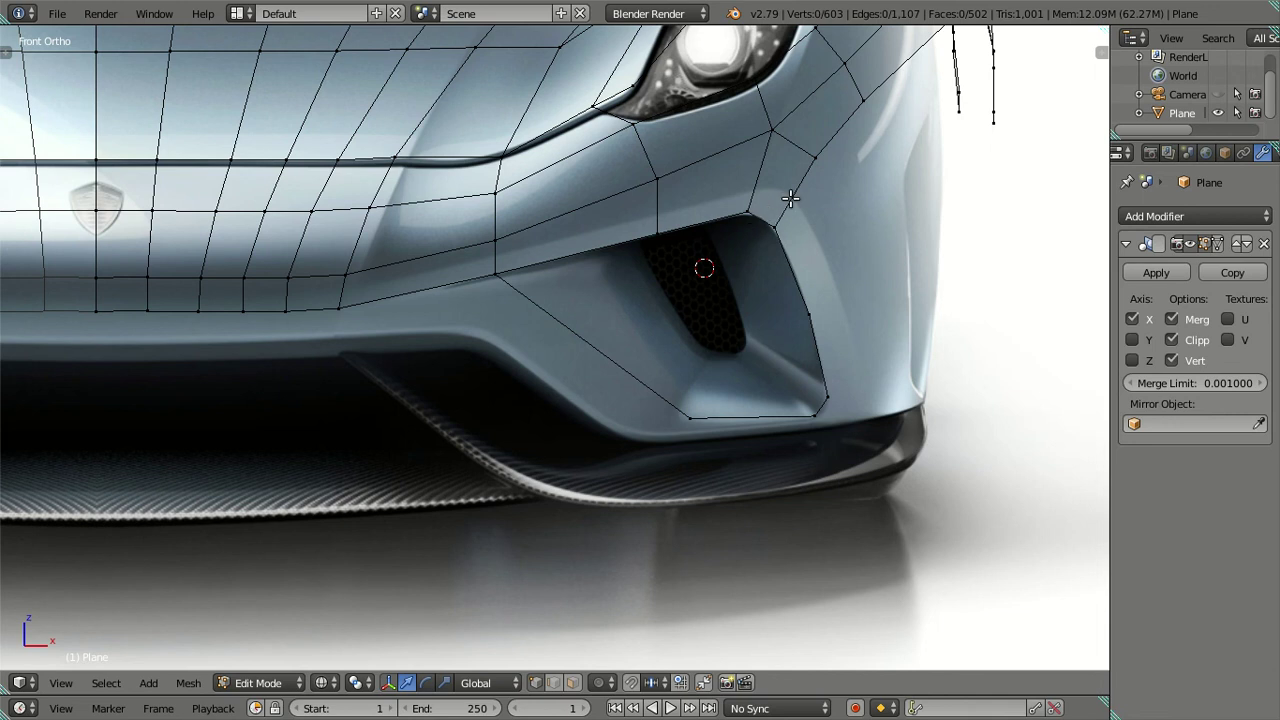
pyautogui.keyDown('shift'); pyautogui.moveTo(790, 198); pyautogui.dragTo(670, 318, button='middle'); pyautogui.keyUp('shift')
pyautogui.rightClick(744, 220)
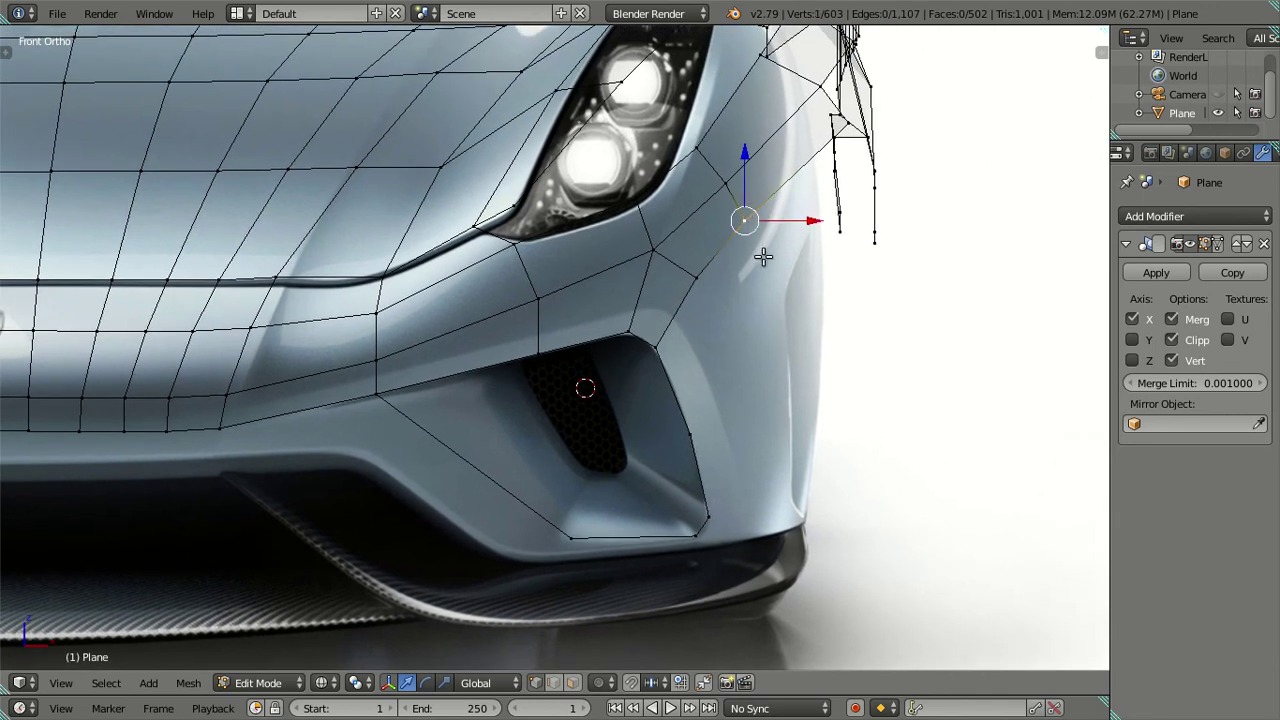
pyautogui.keyDown('shift'); pyautogui.rightClick(705, 281); pyautogui.keyUp('shift')
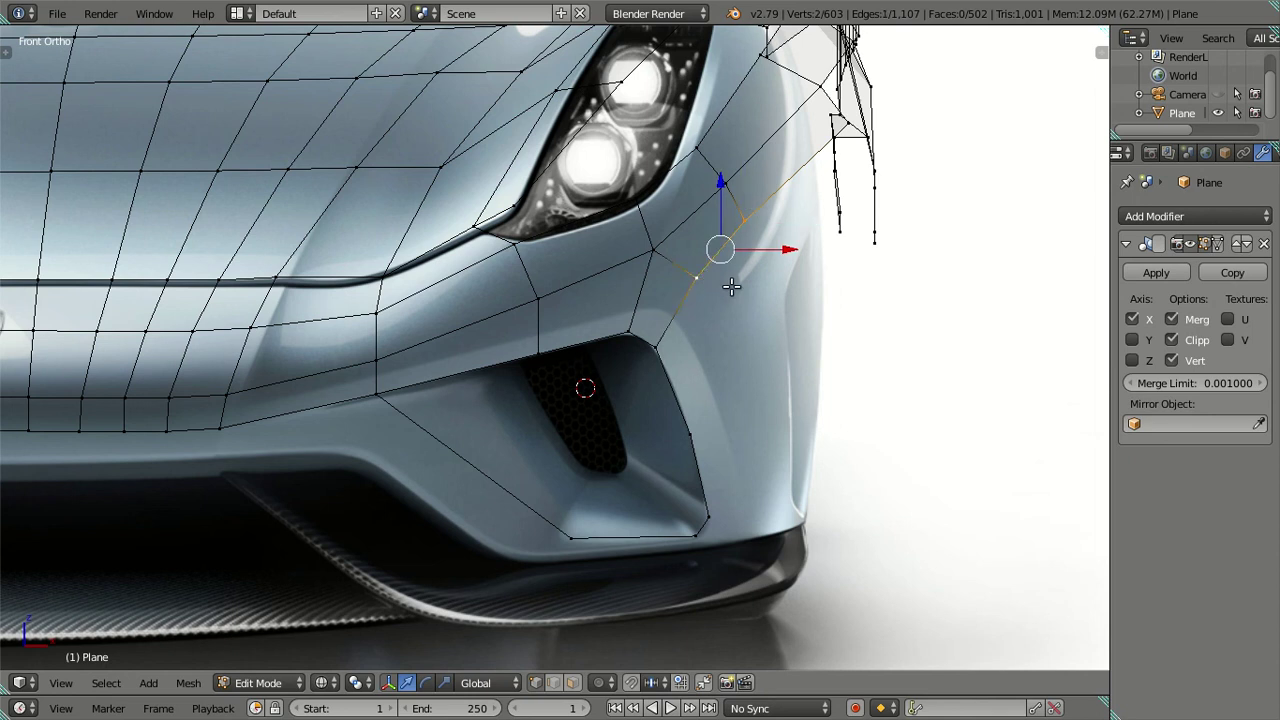
pyautogui.press('g')
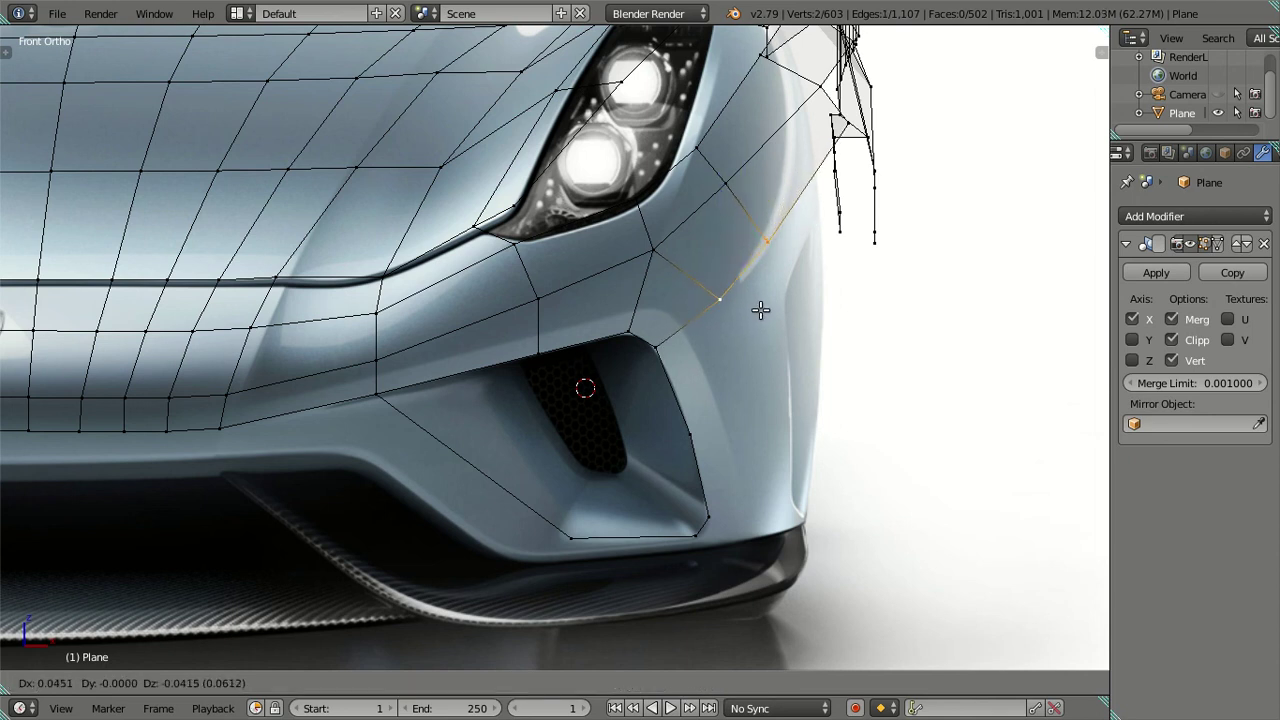
pyautogui.click(760, 310)
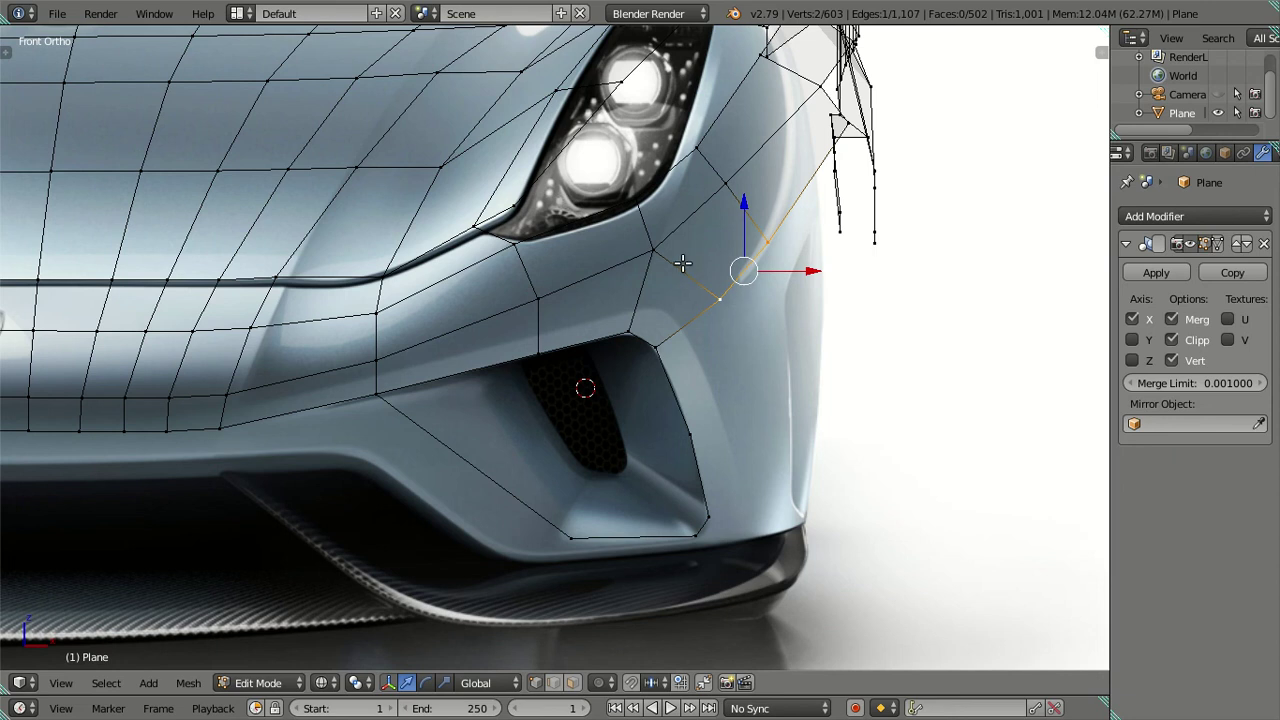
pyautogui.press('a')
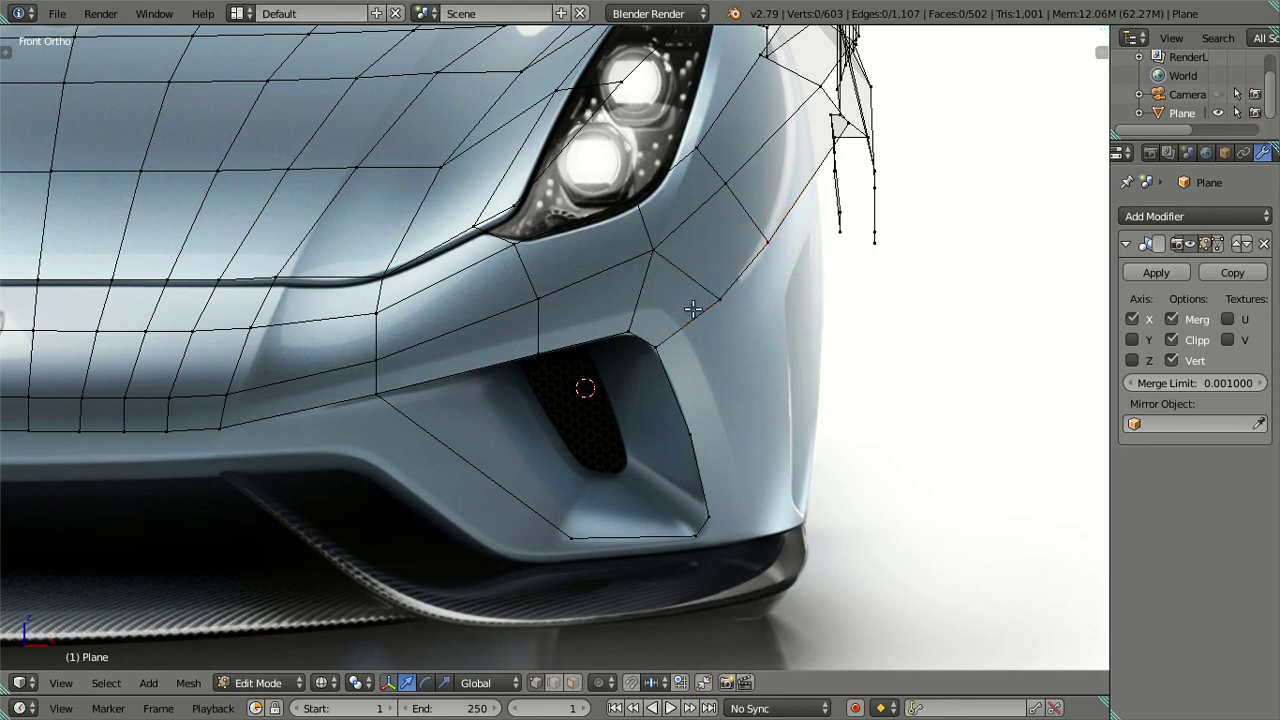
# Extrude the intake's outer edge outward and fill the new quad from its four corners
pyautogui.rightClick(690, 434)
pyautogui.keyDown('shift'); pyautogui.rightClick(706, 516); pyautogui.keyUp('shift')
pyautogui.press('e')
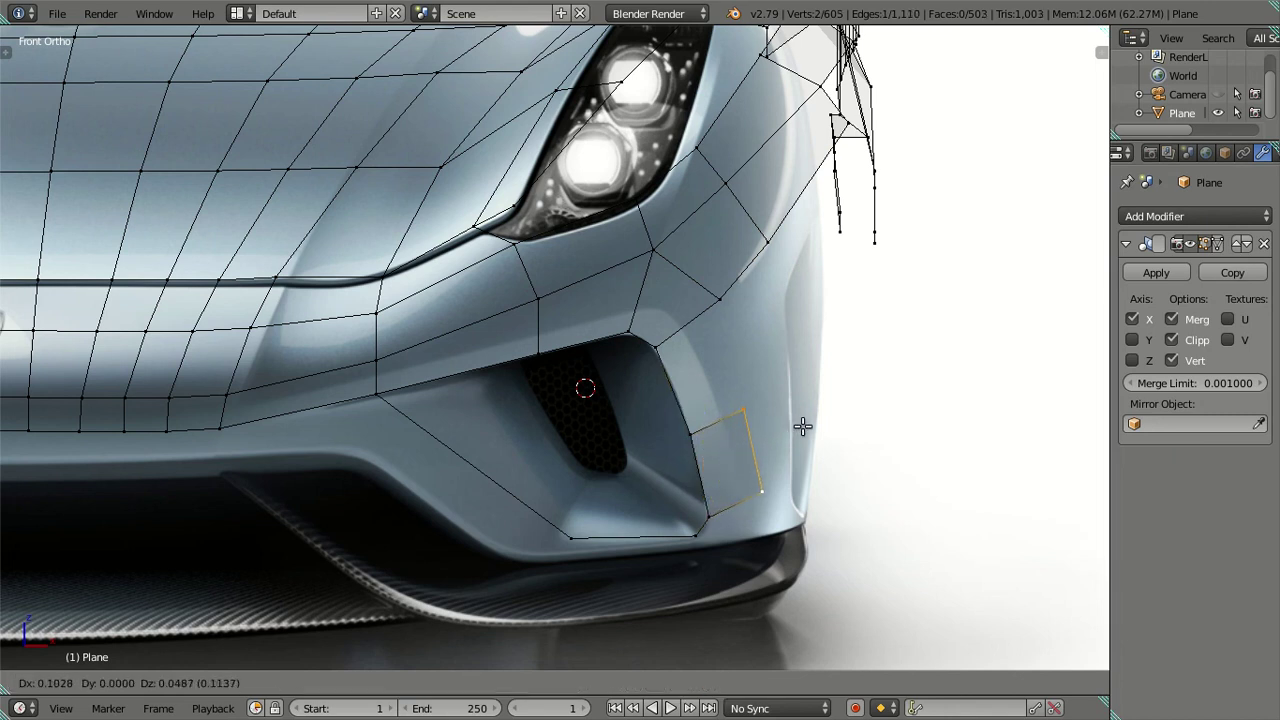
pyautogui.click(803, 428)
pyautogui.rightClick(745, 413)
pyautogui.keyDown('ctrl'); pyautogui.rightClick(730, 295); pyautogui.keyUp('ctrl')
pyautogui.press('f')
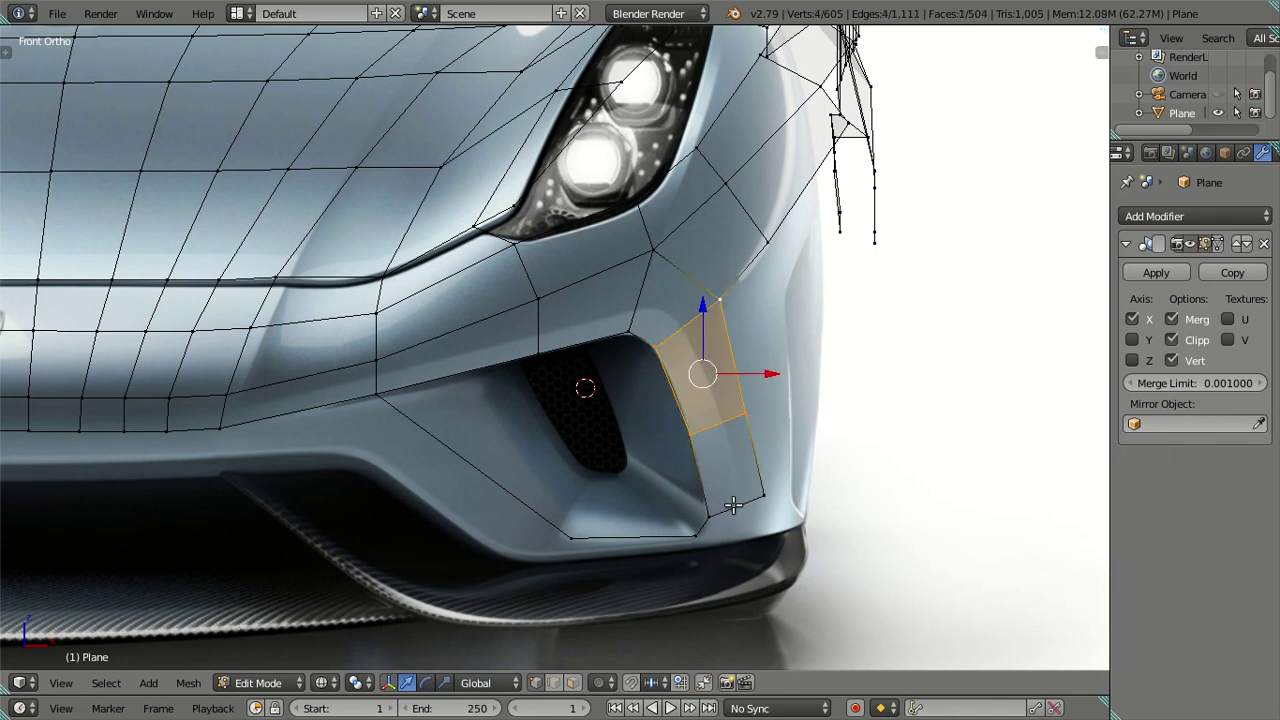
pyautogui.press('a')
pyautogui.scroll(1, 700, 558)
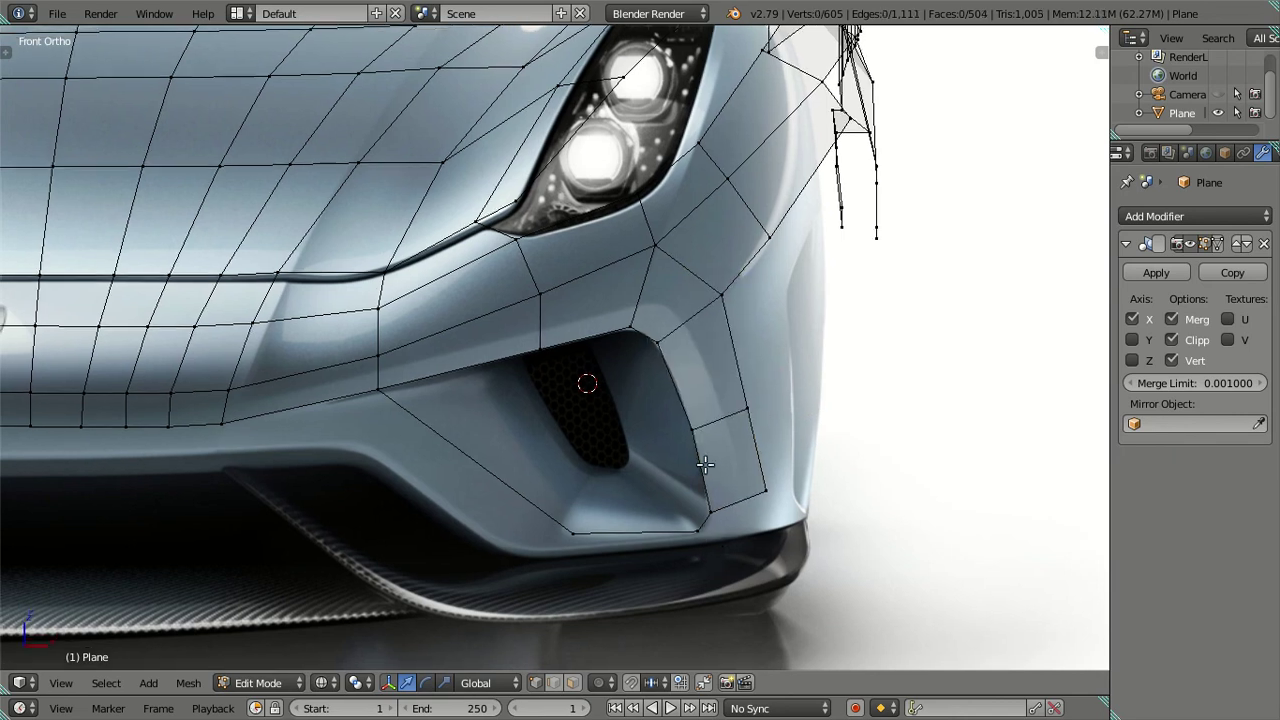
pyautogui.keyDown('shift'); pyautogui.scroll(-4, 694, 420); pyautogui.keyUp('shift')
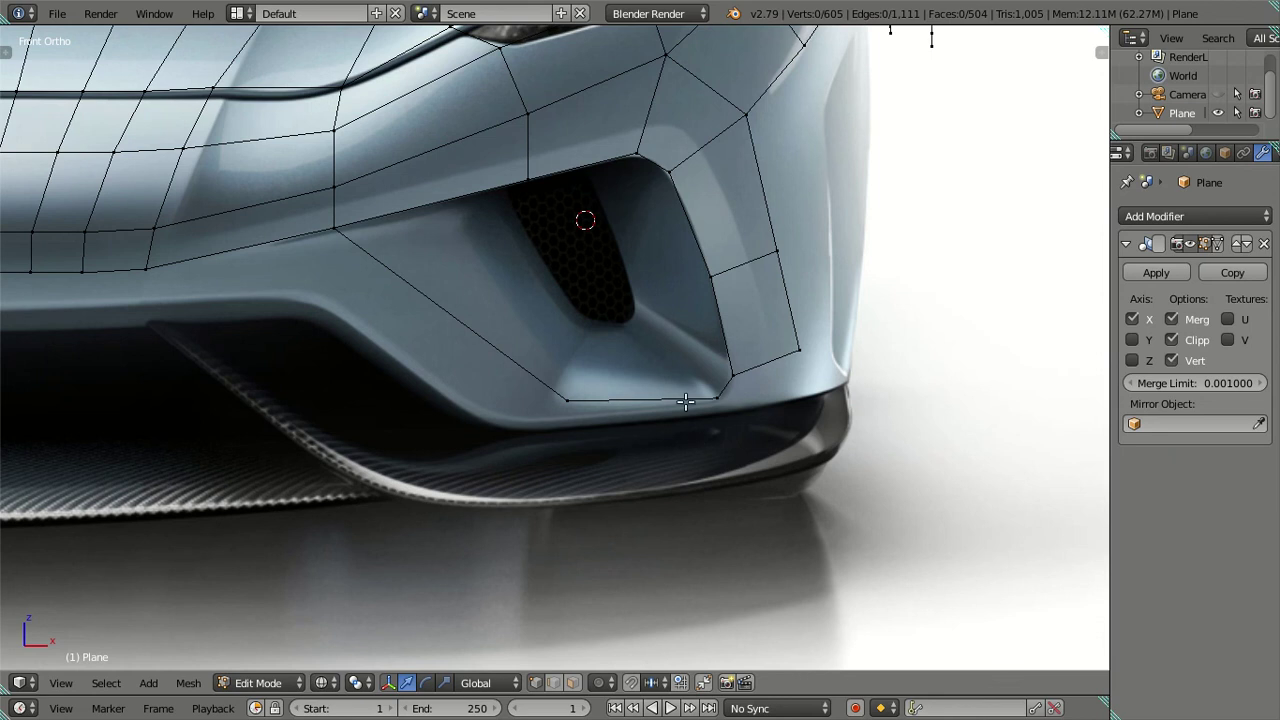
# Raise the strip's bottom vertex along Z, then extrude the strip's bottom edge into a new face
pyautogui.rightClick(563, 396)
pyautogui.press('g')
pyautogui.press('z')
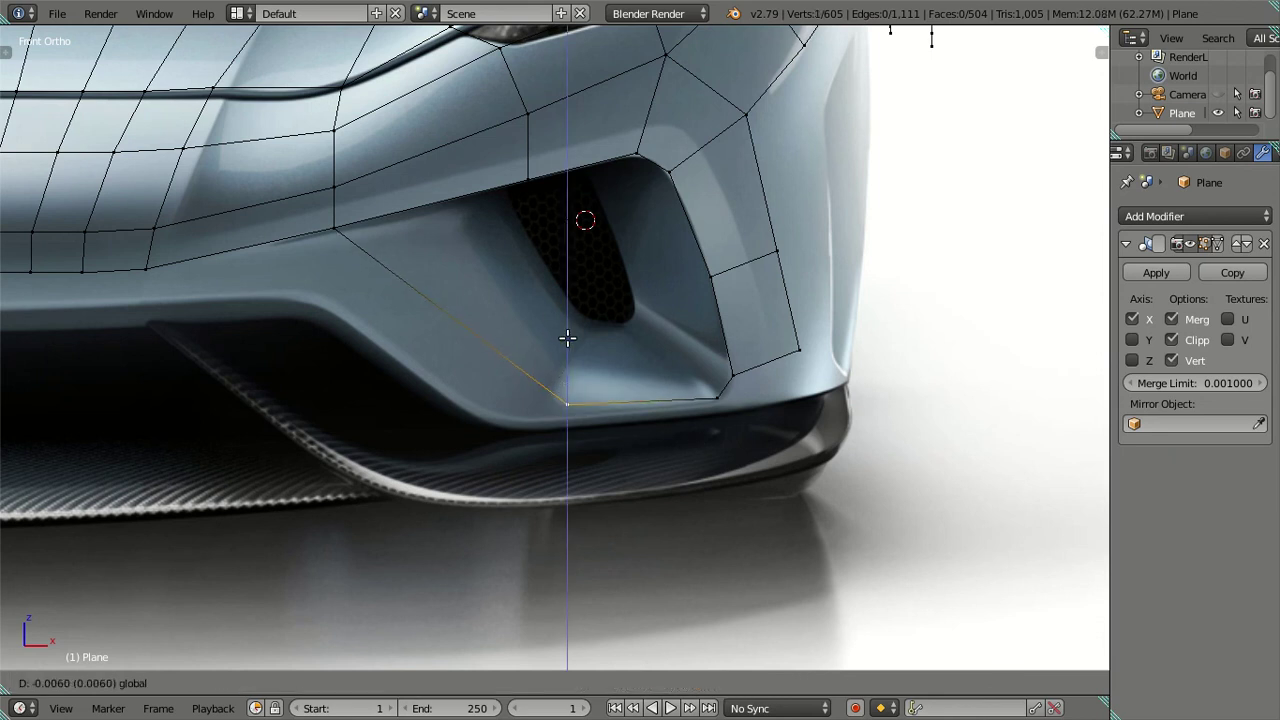
pyautogui.click(568, 339)
pyautogui.rightClick(727, 398)
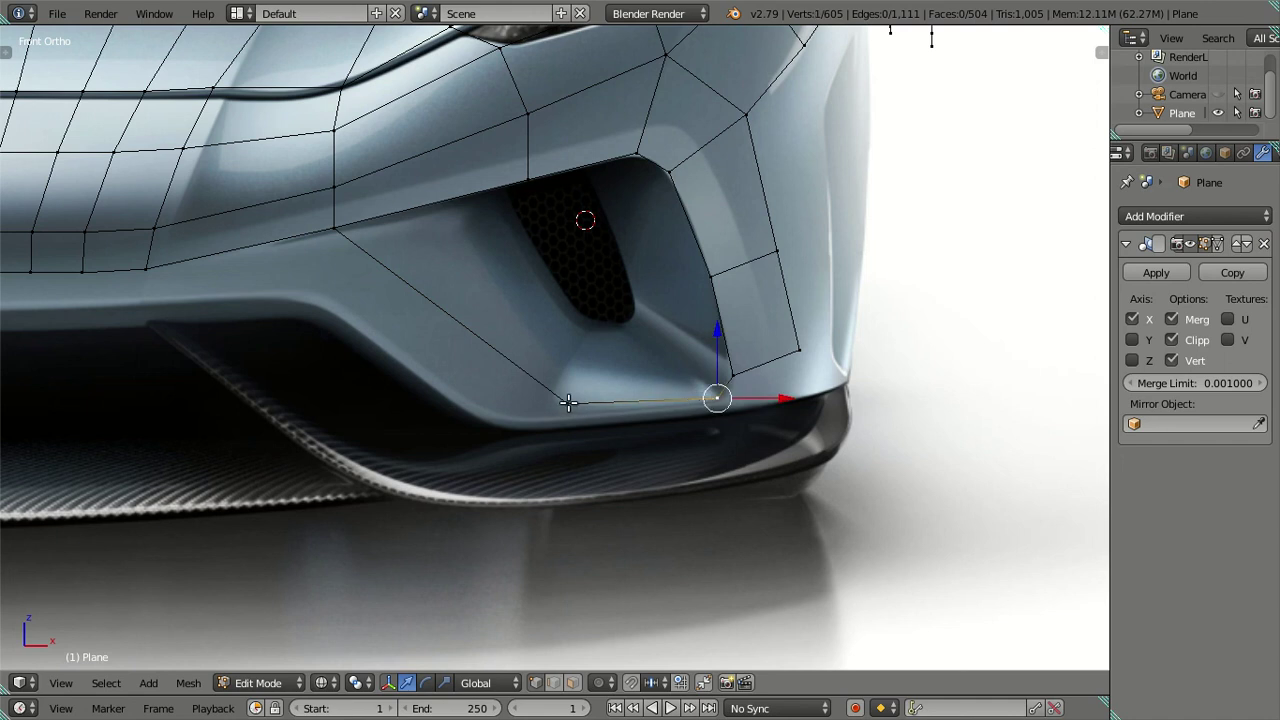
pyautogui.rightClick(735, 373)
pyautogui.keyDown('shift'); pyautogui.rightClick(806, 377); pyautogui.keyUp('shift')
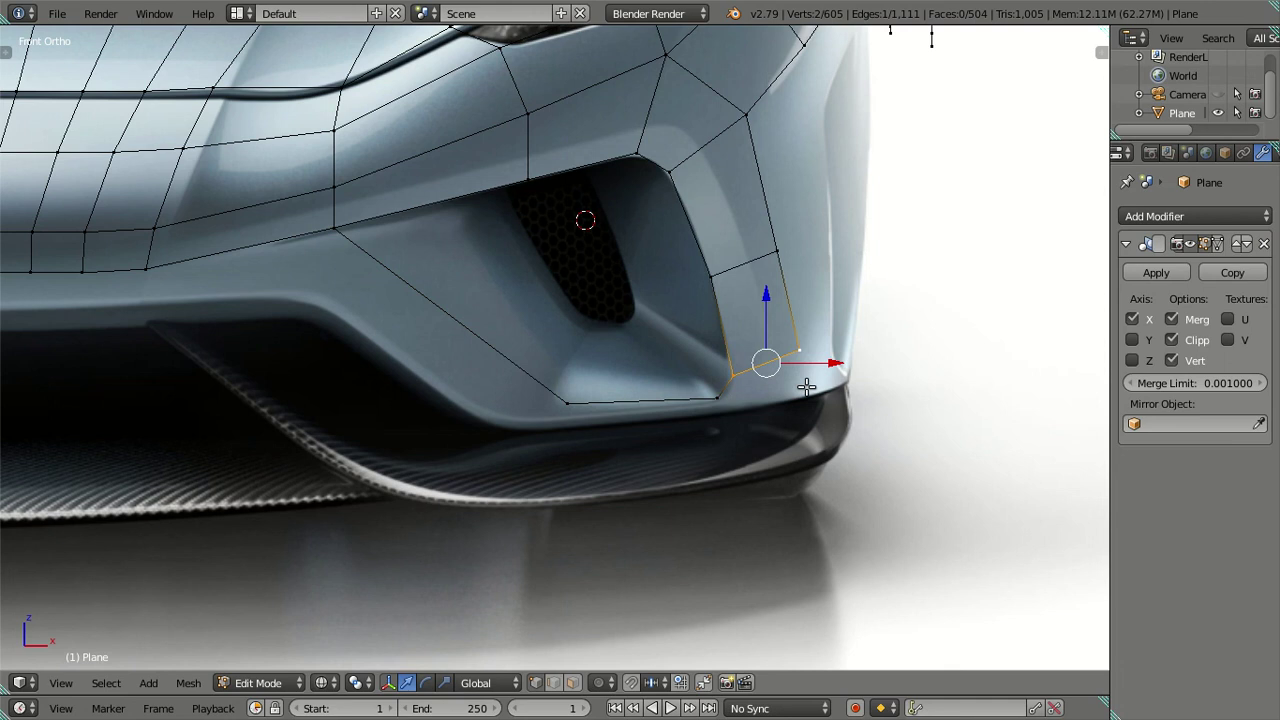
pyautogui.press('e')
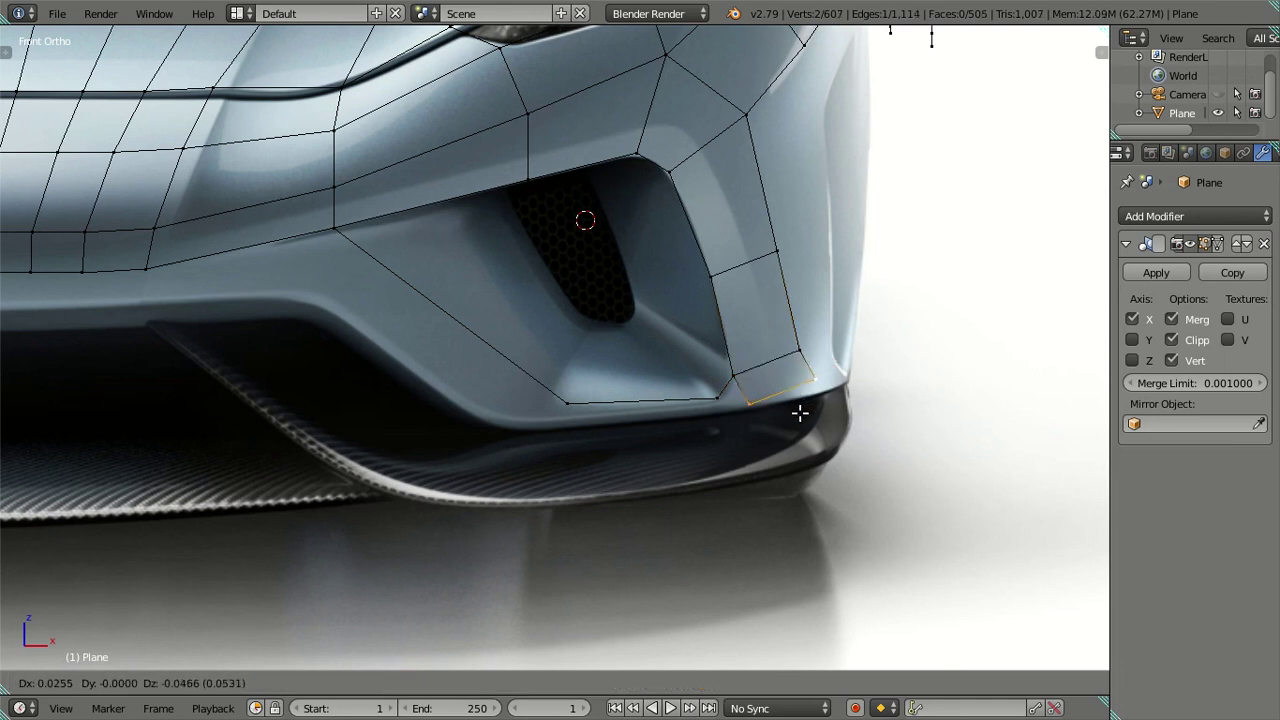
pyautogui.click(800, 413)
# Align the new face's corner vertices with the bumper's bottom edge
pyautogui.rightClick(814, 378)
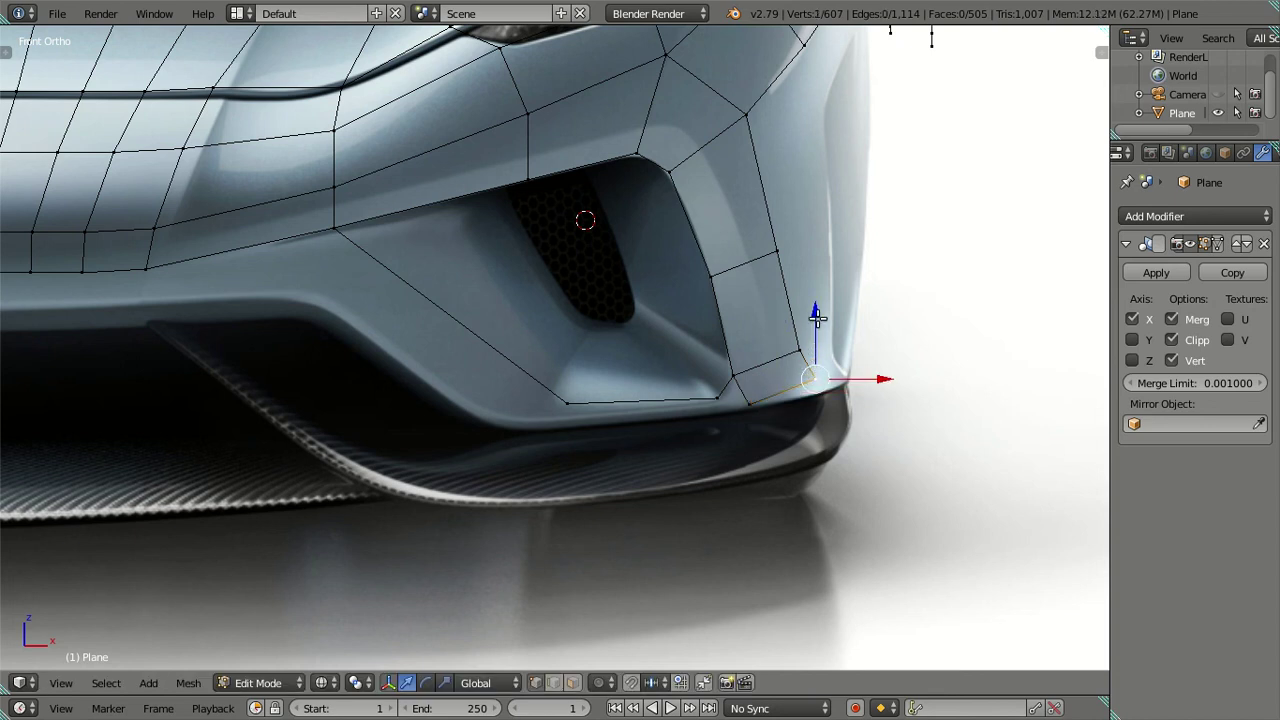
pyautogui.press('g')
pyautogui.press('z')
pyautogui.click(828, 332)
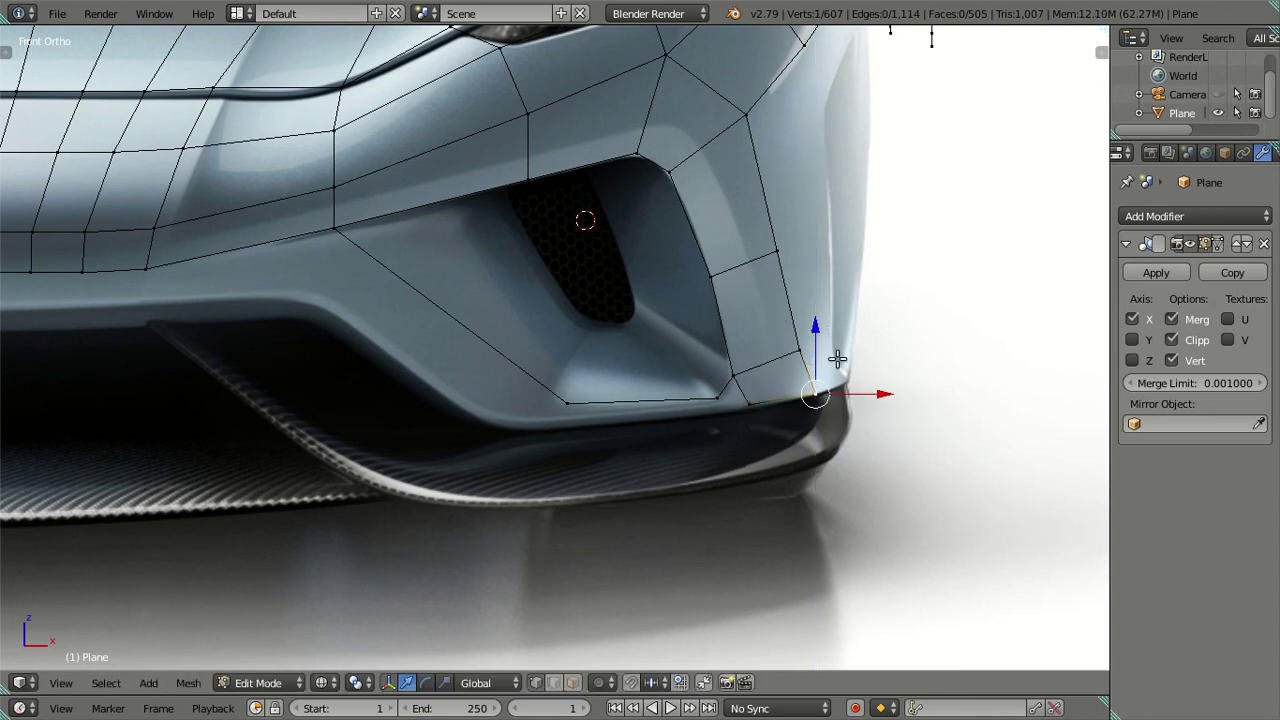
pyautogui.moveTo(877, 390); pyautogui.dragTo(866, 388)
pyautogui.rightClick(749, 402)
pyautogui.moveTo(749, 345); pyautogui.dragTo(752, 343)
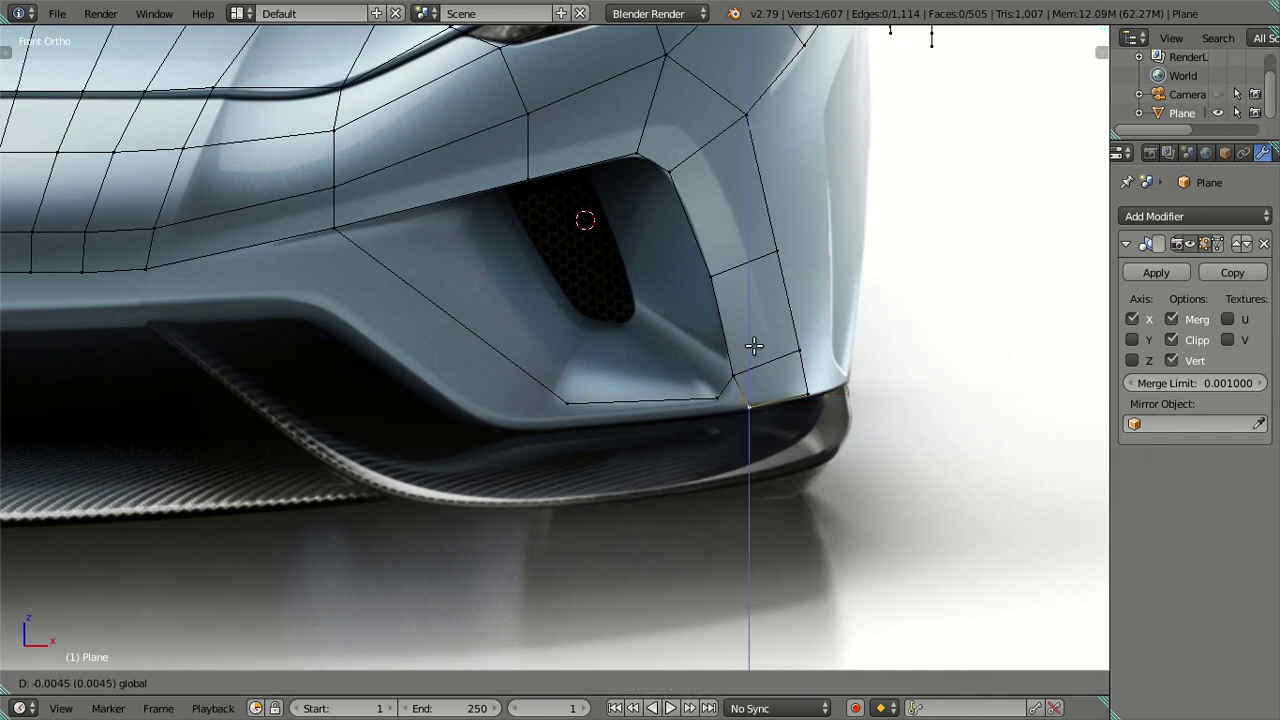
pyautogui.click(753, 347)
# Undo an unwanted extrusion of the intake's bottom edge
pyautogui.rightClick(716, 399)
pyautogui.keyDown('shift'); pyautogui.rightClick(567, 403); pyautogui.keyUp('shift')
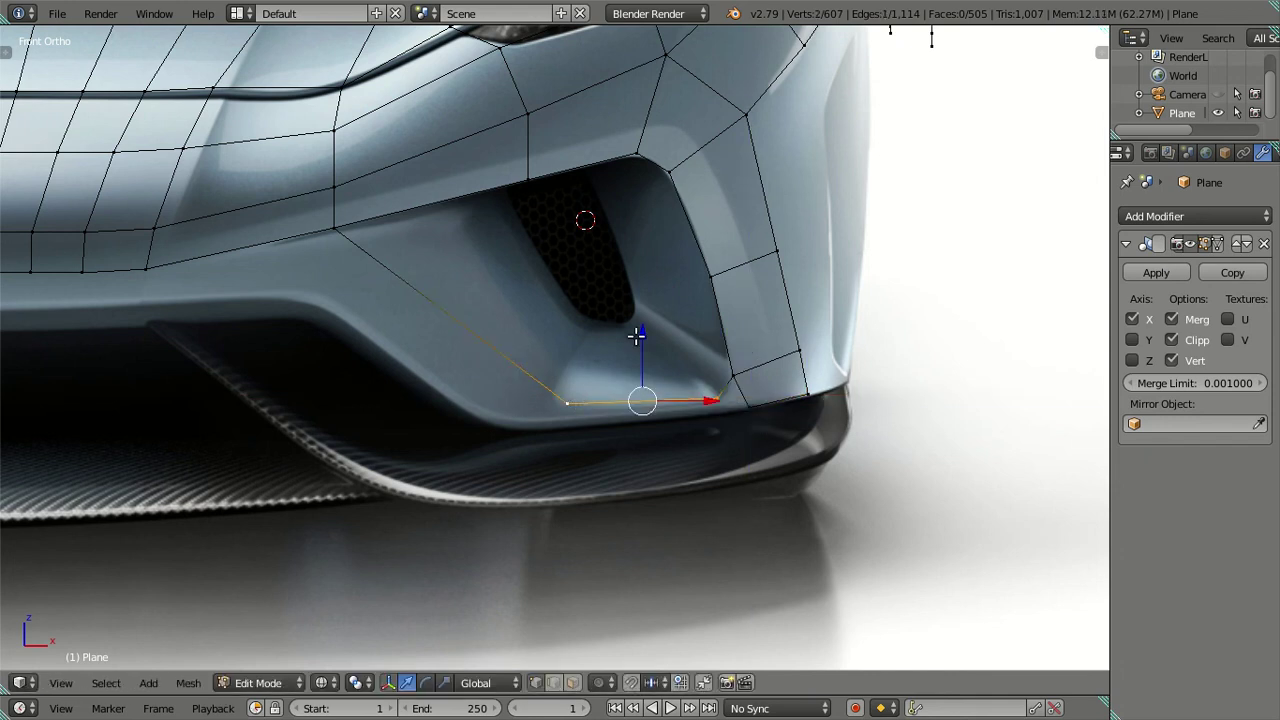
pyautogui.press('e')
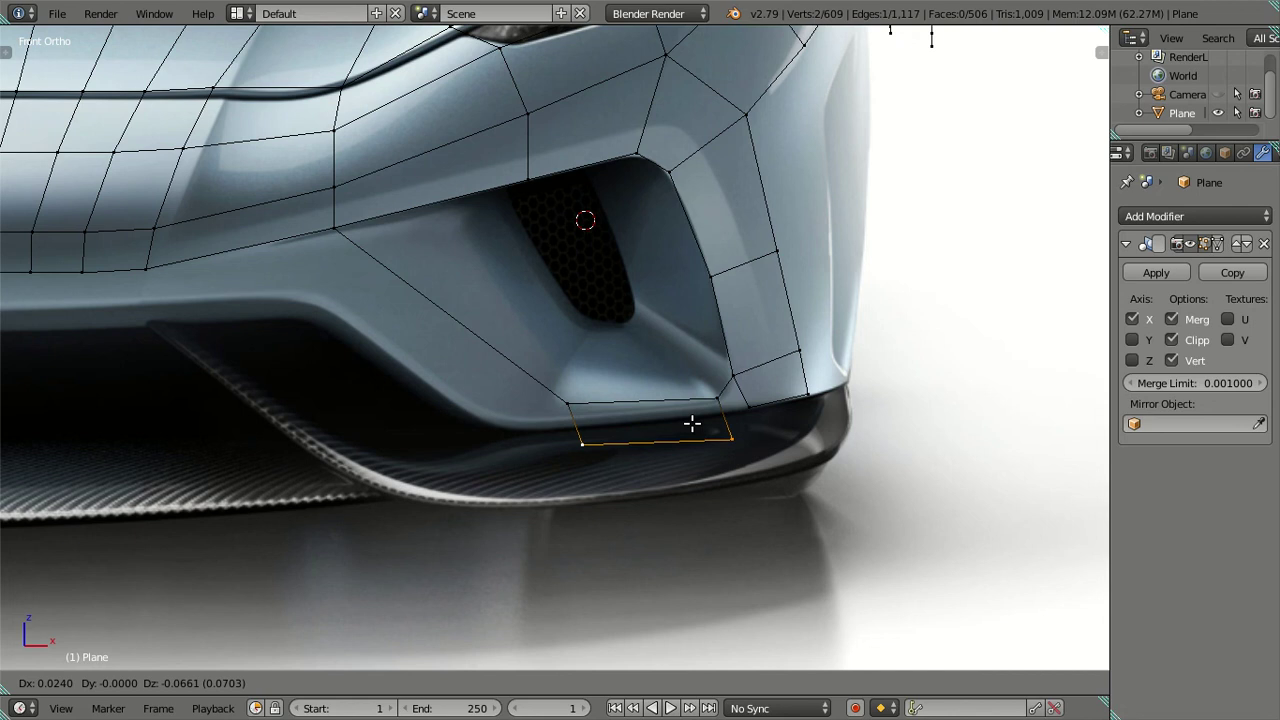
pyautogui.rightClick(692, 424)
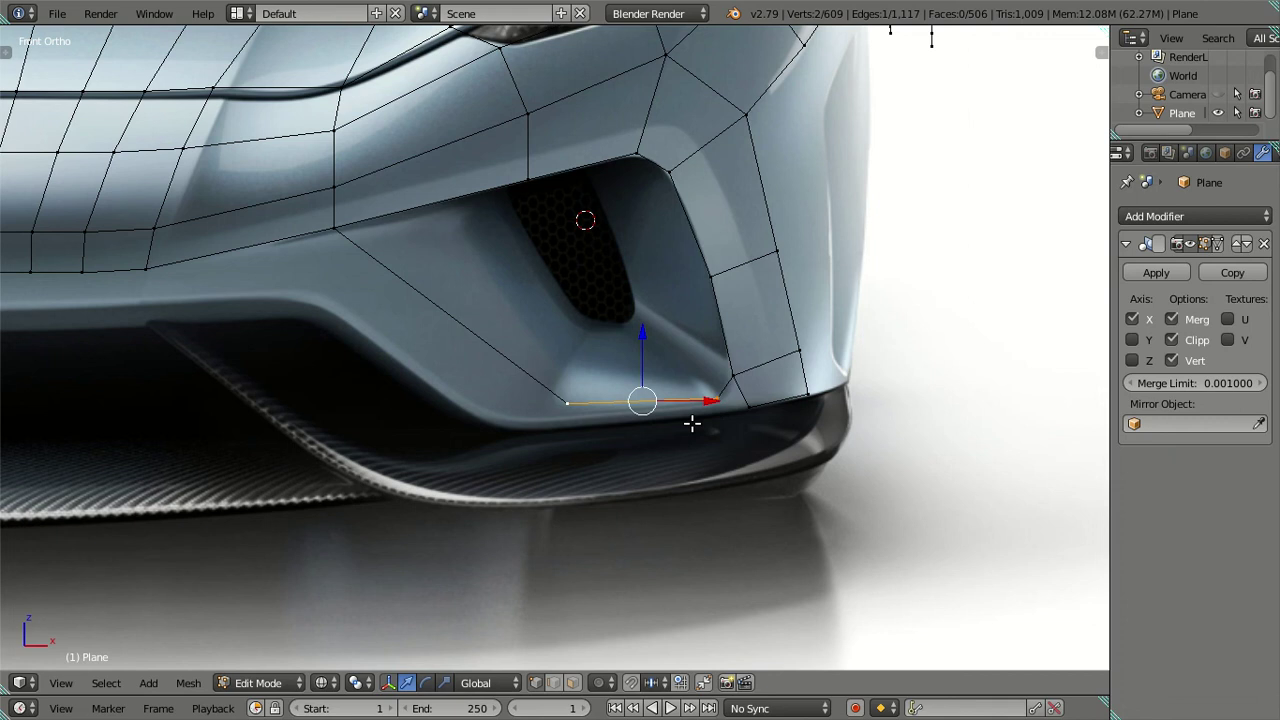
pyautogui.hotkey('ctrl', 'z')
pyautogui.rightClick(800, 412)
pyautogui.moveTo(800, 412)
pyautogui.mouseDown(button='middle')
pyautogui.moveTo(591, 427)
pyautogui.moveTo(745, 513)
pyautogui.moveTo(743, 486)
pyautogui.moveTo(749, 543)
pyautogui.moveTo(848, 502)
pyautogui.mouseUp(button='middle')
pyautogui.scroll(3, 591, 427)
pyautogui.keyDown('shift'); pyautogui.moveTo(817, 392); pyautogui.dragTo(697, 526, button='middle'); pyautogui.keyUp('shift')
# Move three side-strip vertices along Y to the car's depth in Top view
pyautogui.keyDown('shift'); pyautogui.rightClick(678, 473); pyautogui.keyUp('shift')
pyautogui.keyDown('shift'); pyautogui.rightClick(661, 438); pyautogui.keyUp('shift')
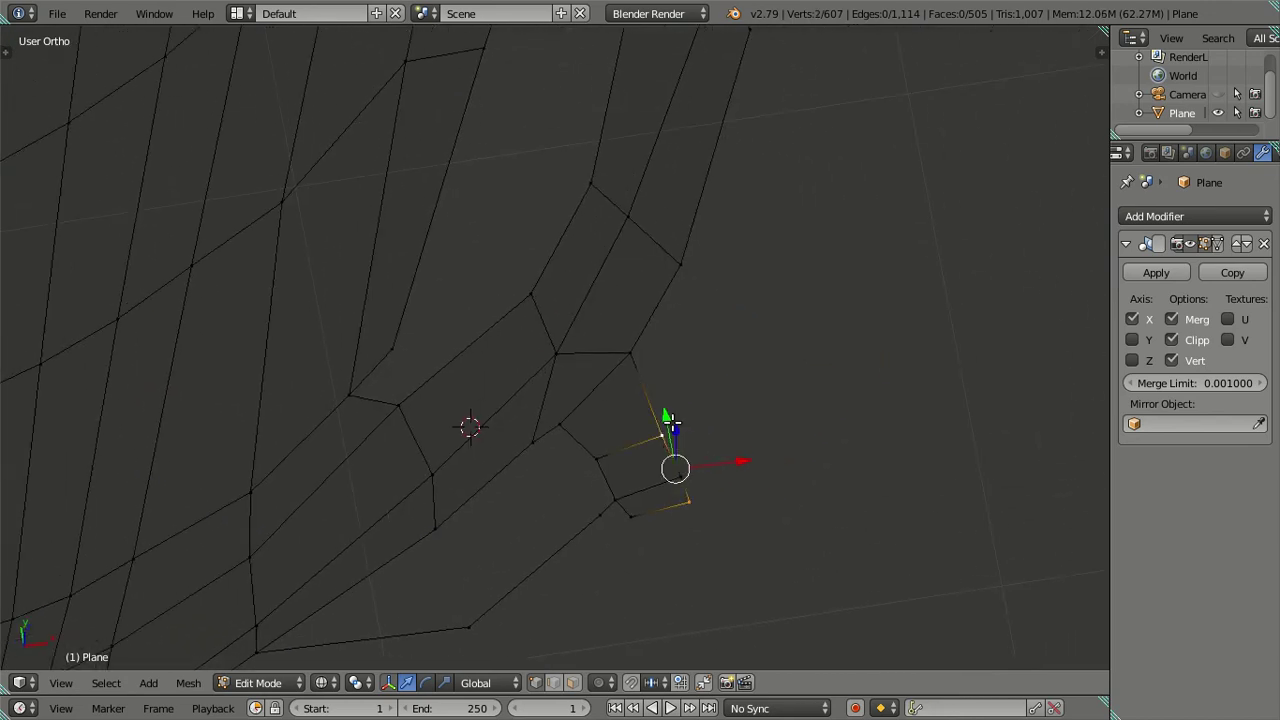
pyautogui.press('KP_7')
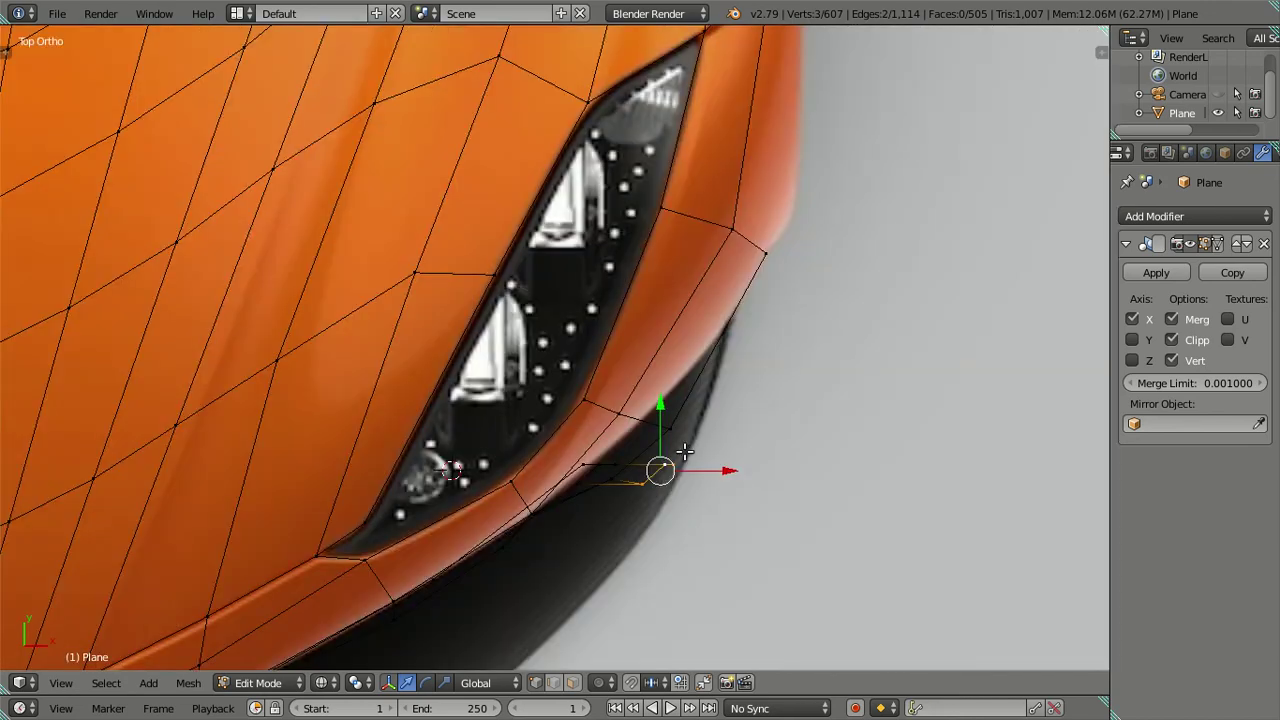
pyautogui.press('z')
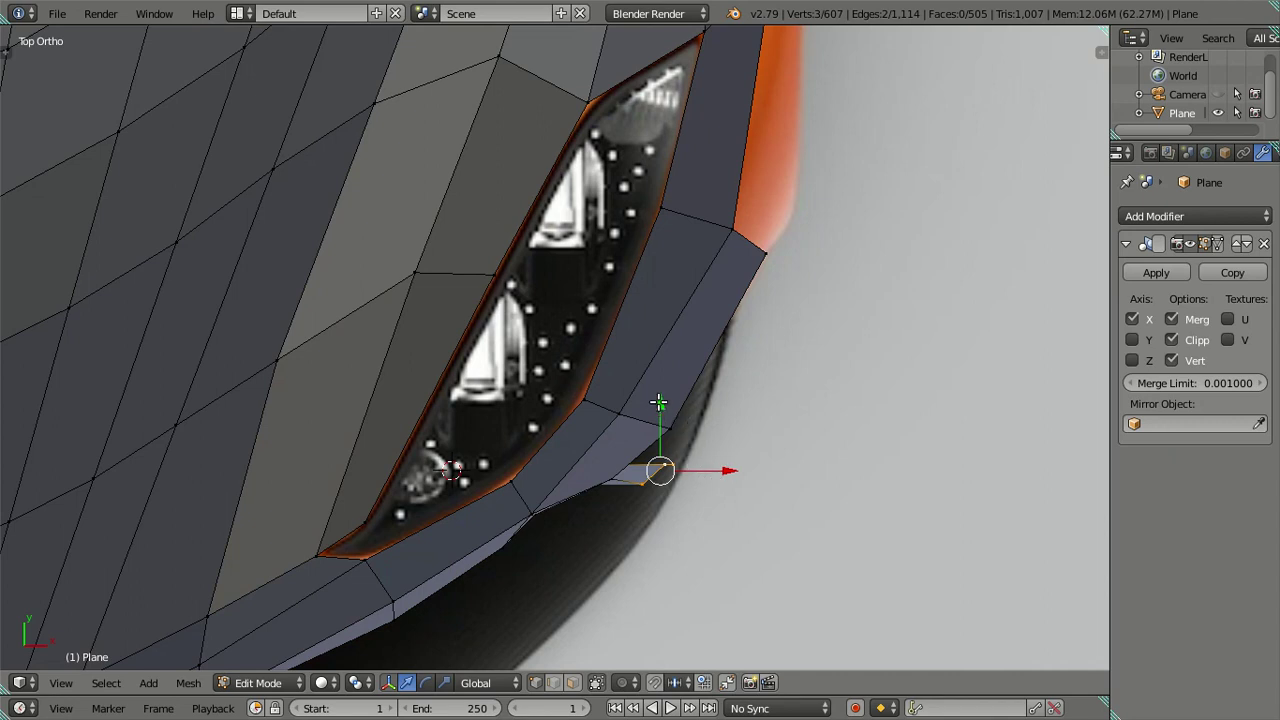
pyautogui.press('g')
pyautogui.press('y')
pyautogui.click(661, 373)
# Slide the strip's bottom edge along Y and nudge one bottom vertex into place
pyautogui.moveTo(661, 373)
pyautogui.mouseDown(button='middle')
pyautogui.moveTo(726, 506)
pyautogui.moveTo(560, 389)
pyautogui.moveTo(480, 505)
pyautogui.mouseUp(button='middle')
pyautogui.click(480, 505)
pyautogui.keyDown('shift'); pyautogui.click(472, 464); pyautogui.keyUp('shift')
pyautogui.press('g')
pyautogui.press('y')
pyautogui.click(543, 486)
pyautogui.moveTo(543, 486)
pyautogui.mouseDown(button='middle')
pyautogui.moveTo(514, 474)
pyautogui.moveTo(514, 457)
pyautogui.moveTo(483, 461)
pyautogui.mouseUp(button='middle')
pyautogui.click(483, 461)
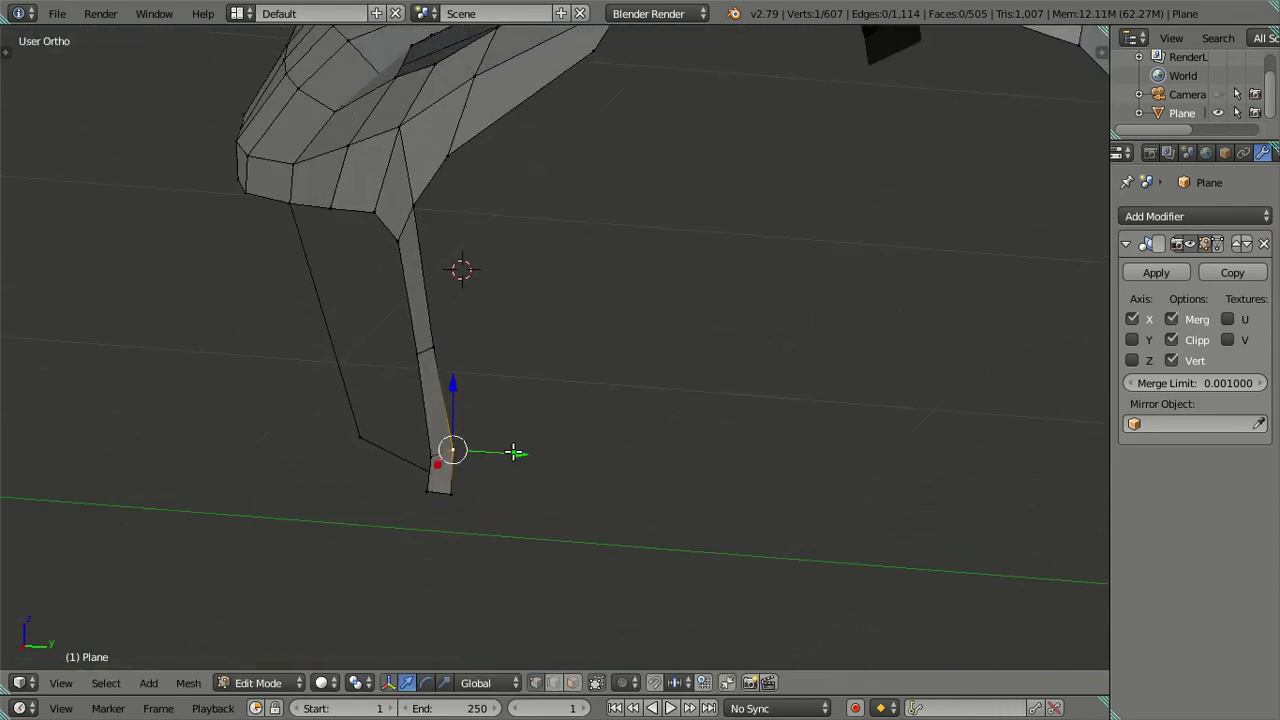
pyautogui.press('g')
pyautogui.click(490, 482)
# Check the strip against the side reference in Right Ortho, toggling wireframe and solid shading
pyautogui.moveTo(475, 514)
pyautogui.mouseDown(button='middle')
pyautogui.moveTo(666, 503)
pyautogui.moveTo(766, 414)
pyautogui.moveTo(737, 583)
pyautogui.moveTo(667, 459)
pyautogui.moveTo(609, 400)
pyautogui.moveTo(597, 357)
pyautogui.moveTo(551, 391)
pyautogui.moveTo(634, 300)
pyautogui.mouseUp(button='middle')
pyautogui.press('KP_3')
pyautogui.press('KP_5')
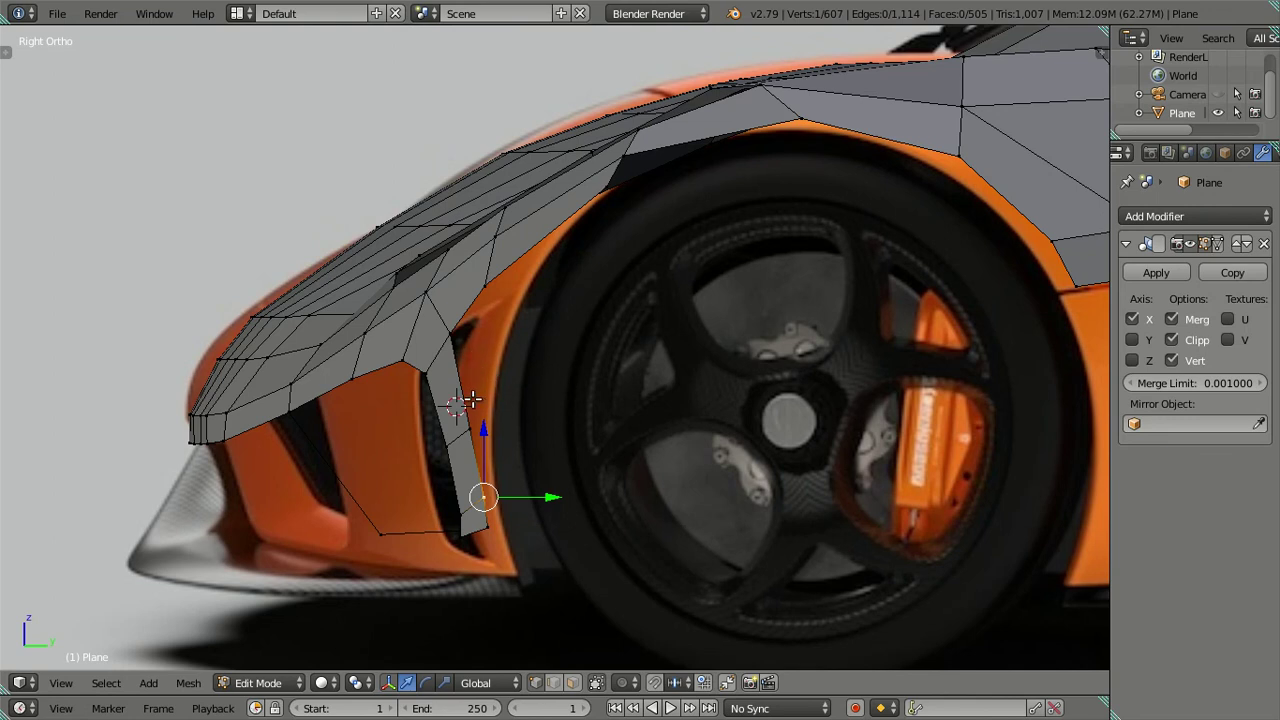
pyautogui.press('z')
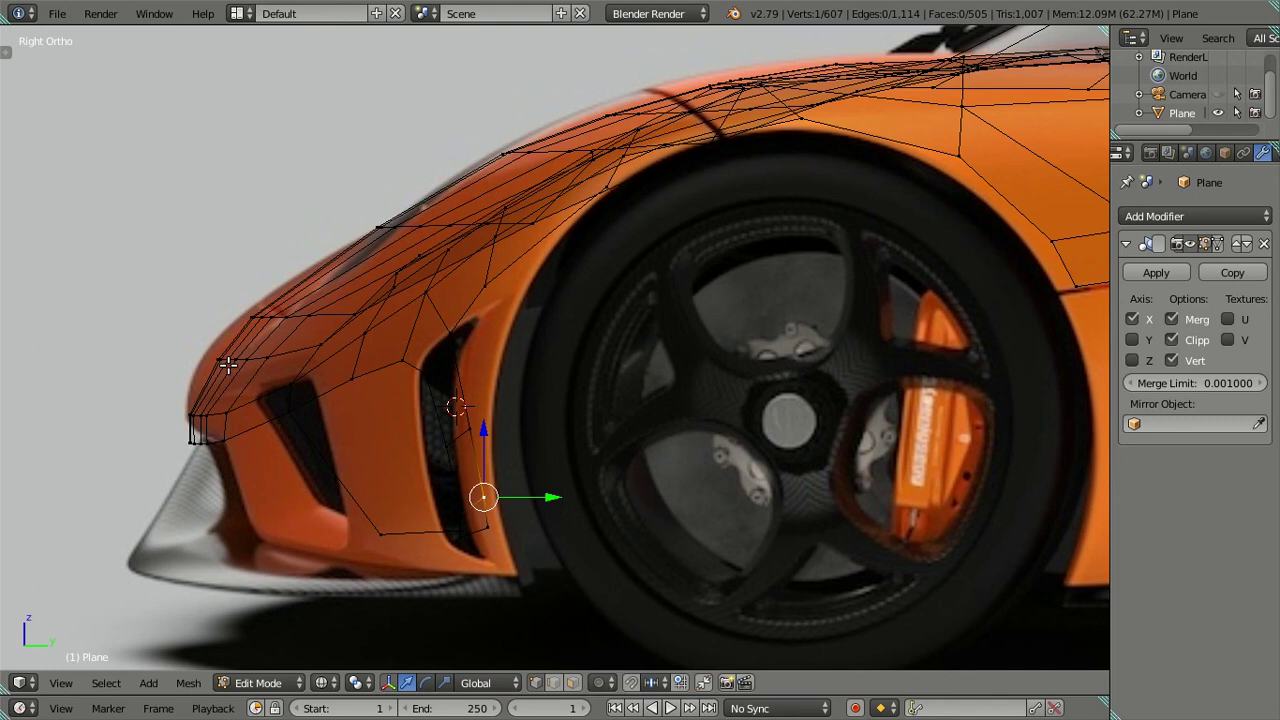
pyautogui.scroll(-3, 228, 366)
pyautogui.scroll(-2, 229, 366)
pyautogui.scroll(4, 436, 408)
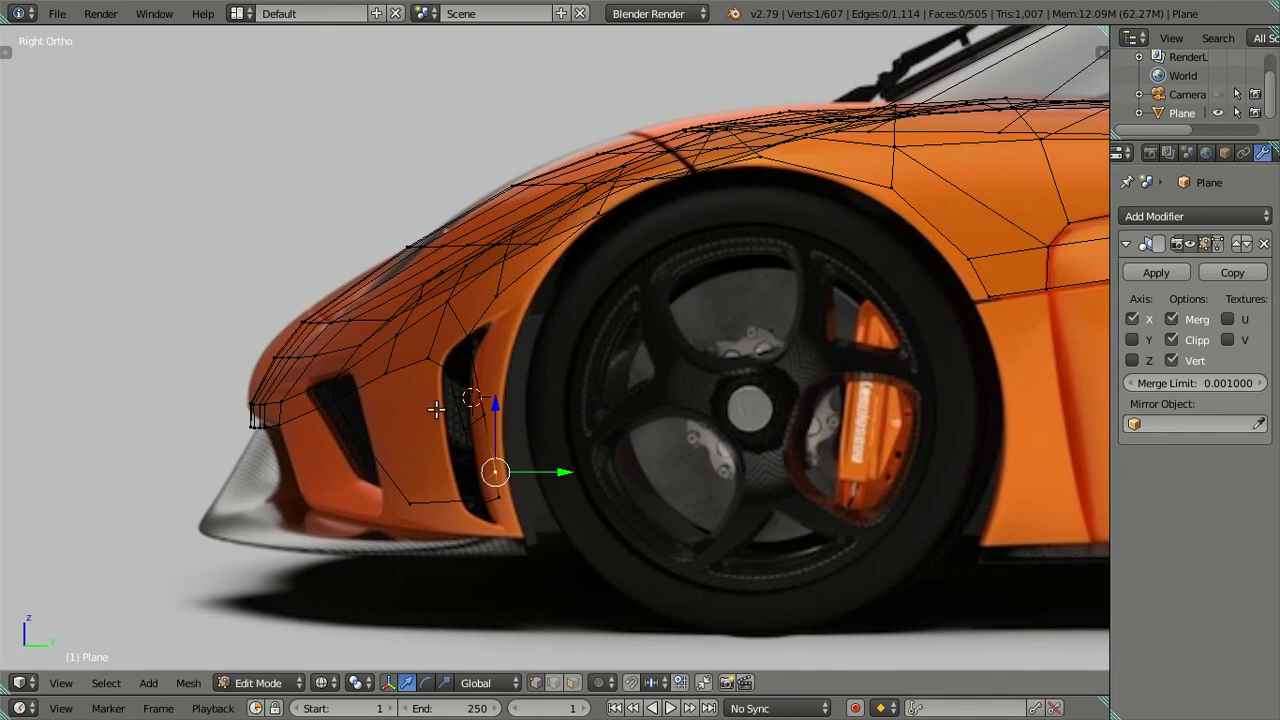
pyautogui.scroll(2, 436, 408)
pyautogui.scroll(3, 431, 380)
pyautogui.scroll(1, 431, 366)
pyautogui.press('z')
pyautogui.scroll(-2, 430, 369)
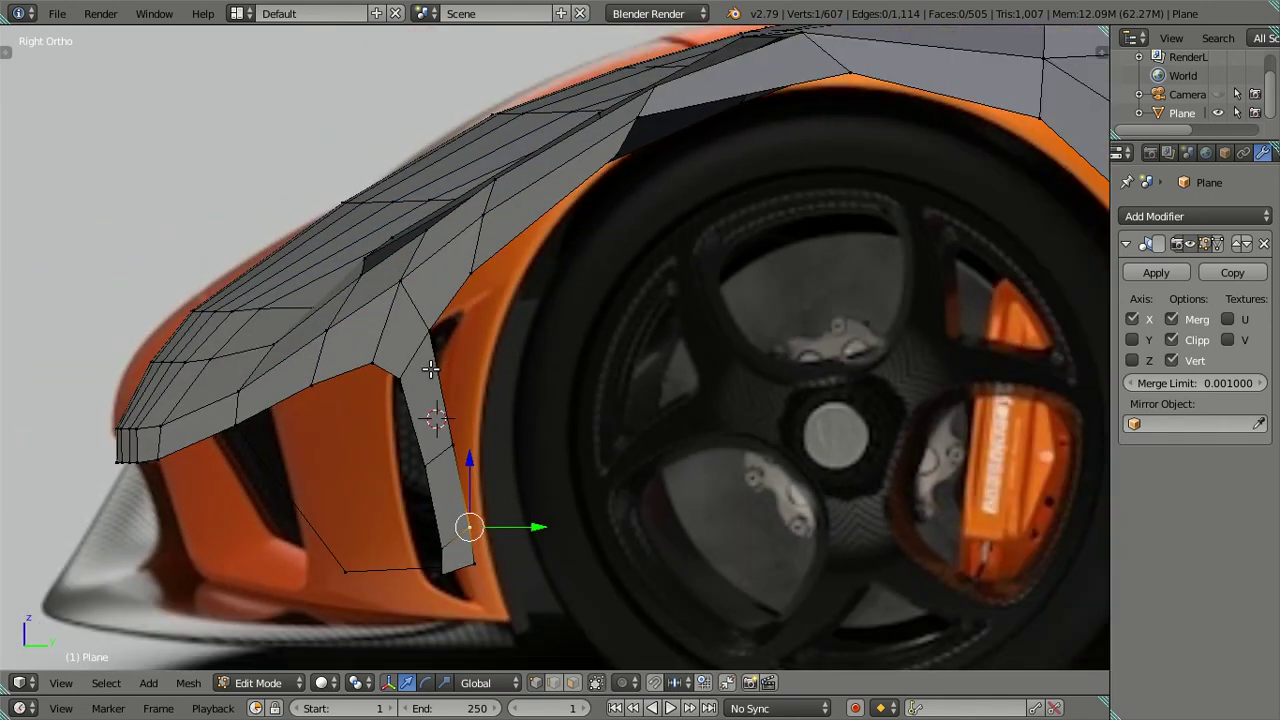
# Review the whole mesh in wireframe and return to Object Mode
pyautogui.keyDown('shift'); pyautogui.moveTo(430, 369); pyautogui.dragTo(446, 297, button='middle'); pyautogui.keyUp('shift')
pyautogui.press('z')
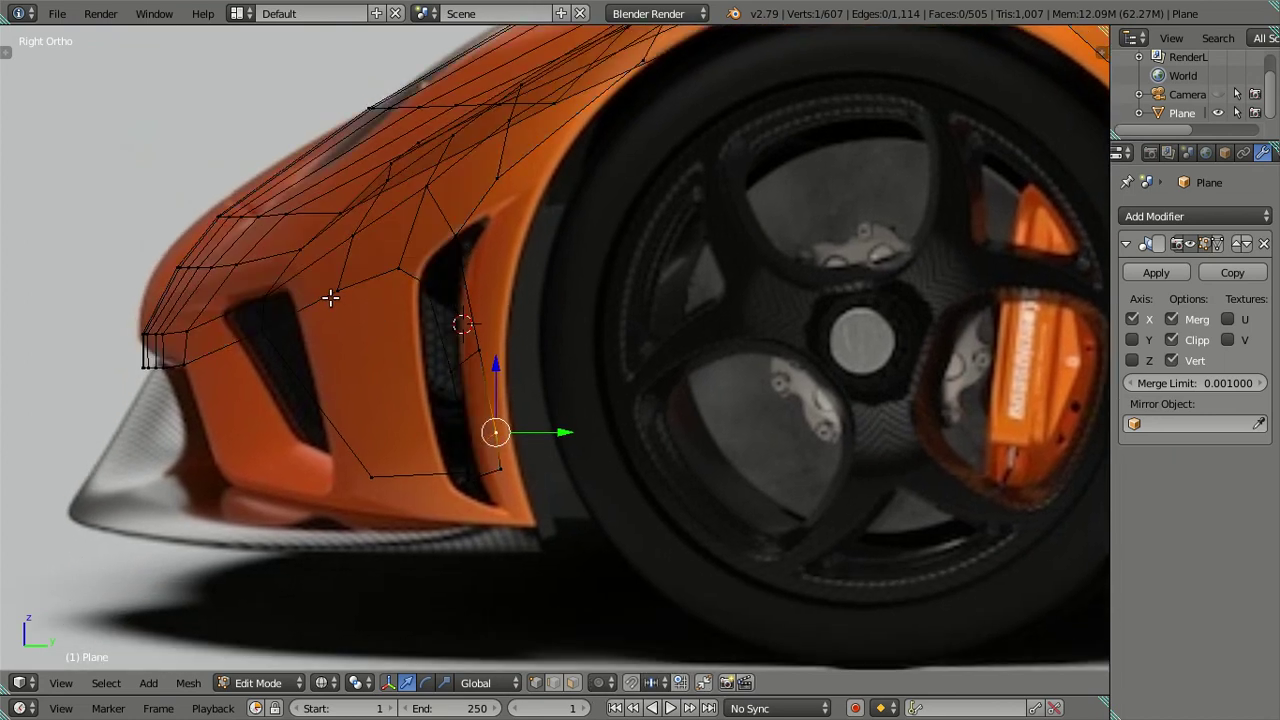
pyautogui.scroll(-3, 483, 287)
pyautogui.scroll(-3, 657, 283)
pyautogui.moveTo(657, 283)
pyautogui.mouseDown(button='middle')
pyautogui.moveTo(514, 449)
pyautogui.moveTo(519, 422)
pyautogui.moveTo(566, 464)
pyautogui.moveTo(712, 408)
pyautogui.moveTo(546, 457)
pyautogui.moveTo(437, 429)
pyautogui.moveTo(418, 392)
pyautogui.moveTo(371, 391)
pyautogui.moveTo(360, 434)
pyautogui.mouseUp(button='middle')
pyautogui.press('Tab')
# Show the side reference in Right Ortho and enter Edit Mode on the car mesh
pyautogui.moveTo(786, 429); pyautogui.dragTo(592, 440, button='middle')
pyautogui.press('KP_3')
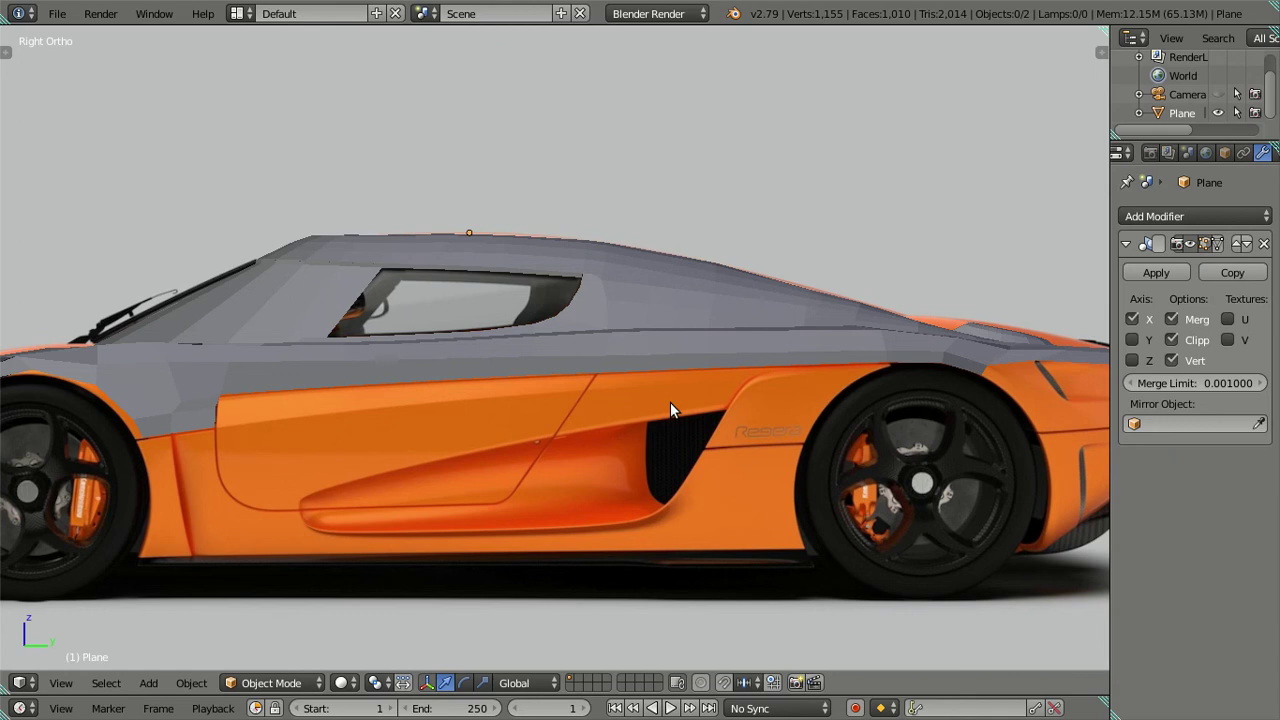
pyautogui.scroll(-1, 670, 402)
pyautogui.scroll(-2, 670, 402)
pyautogui.press('Tab')
pyautogui.scroll(3, 671, 398)
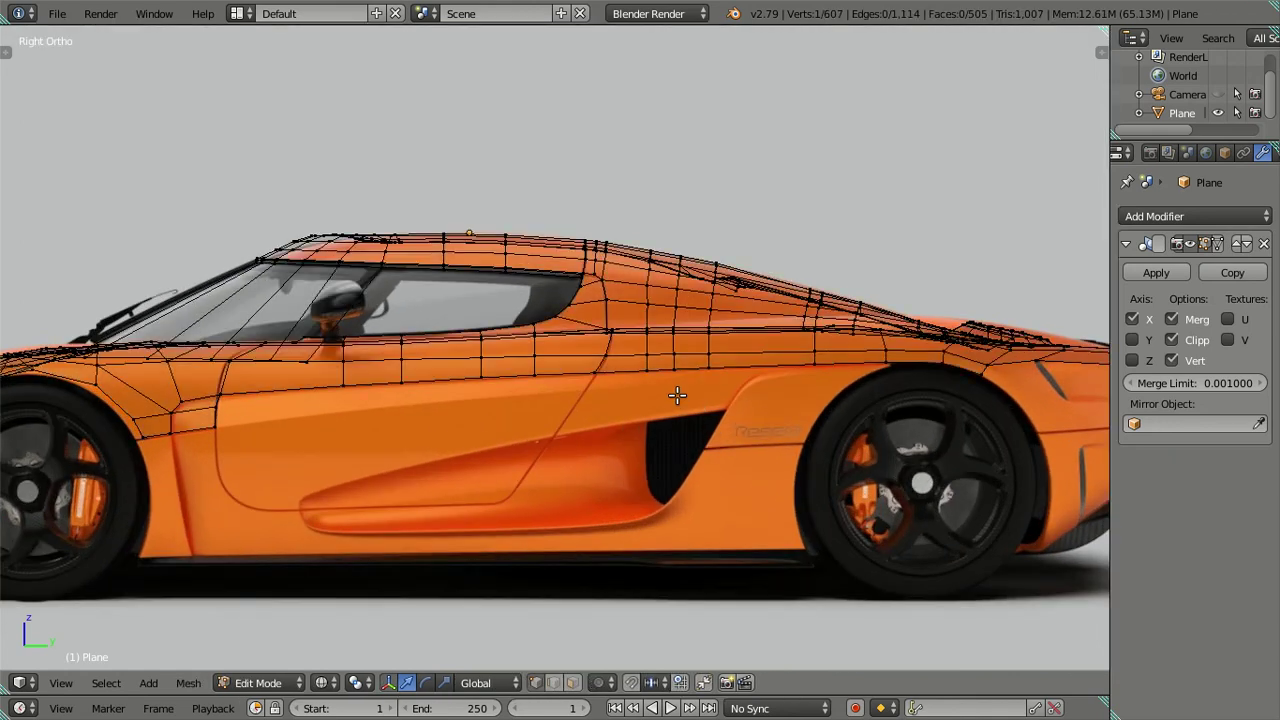
pyautogui.press('z')
pyautogui.press('z')
# Pan to the front wheel, toggle Blender out of fullscreen, and bring up the recorder controls
pyautogui.keyDown('shift'); pyautogui.moveTo(420, 434); pyautogui.dragTo(749, 331, button='middle'); pyautogui.keyUp('shift')
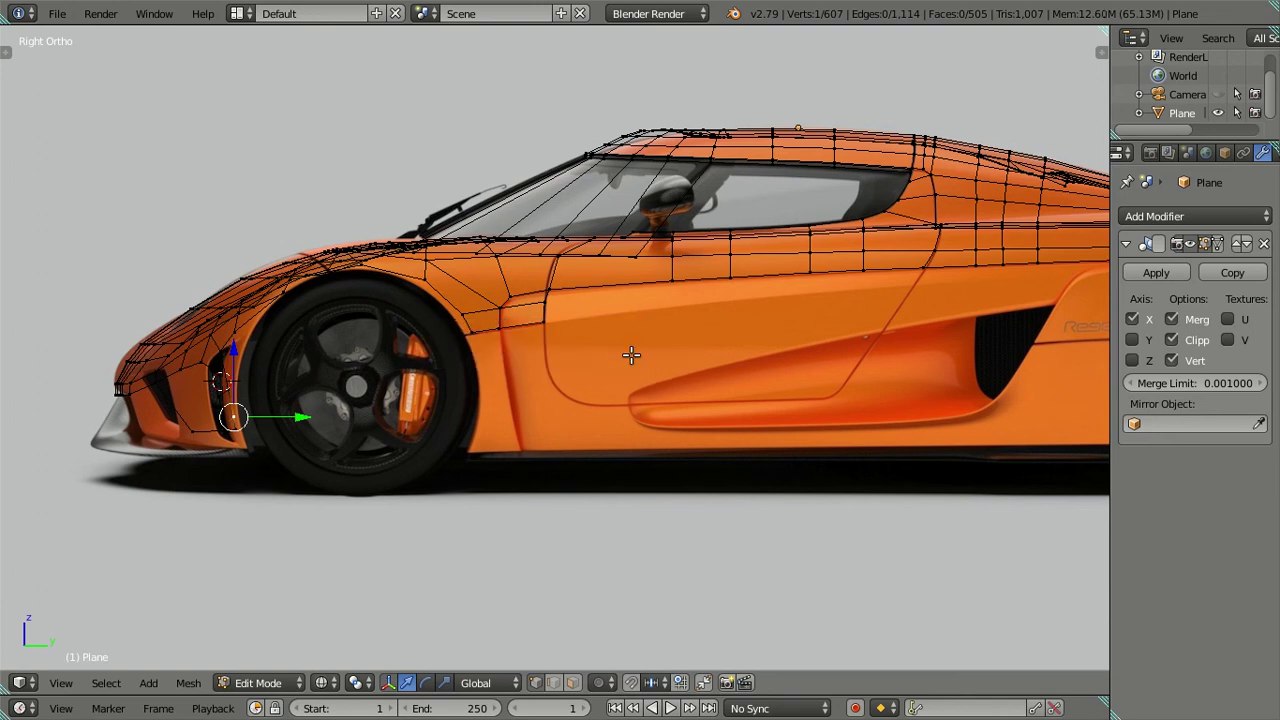
pyautogui.click(154, 13)
pyautogui.click(168, 94)
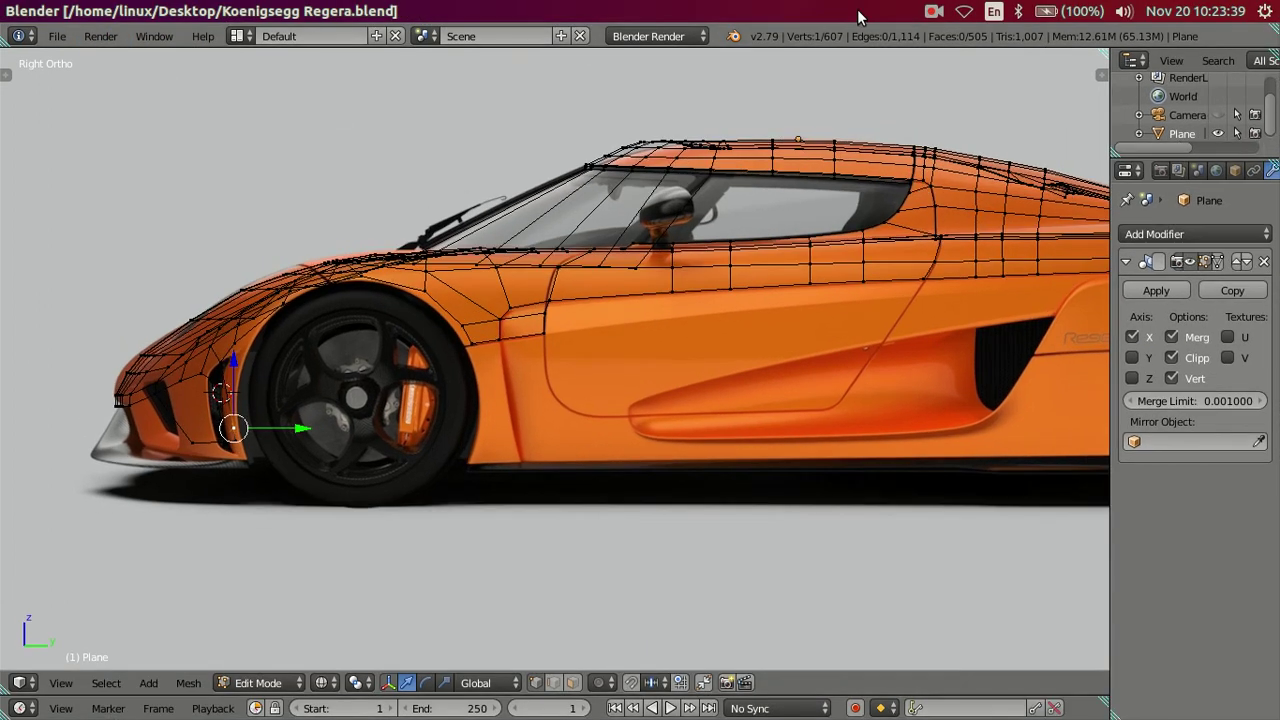
pyautogui.click(936, 13)
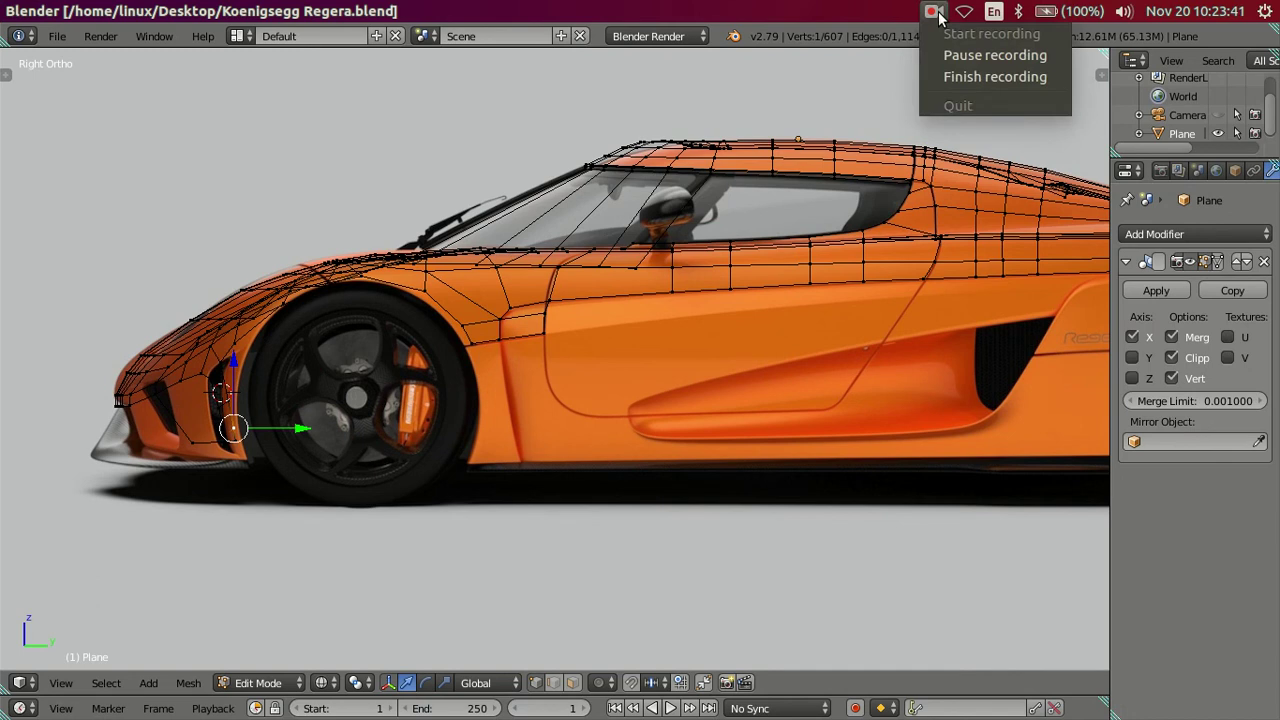